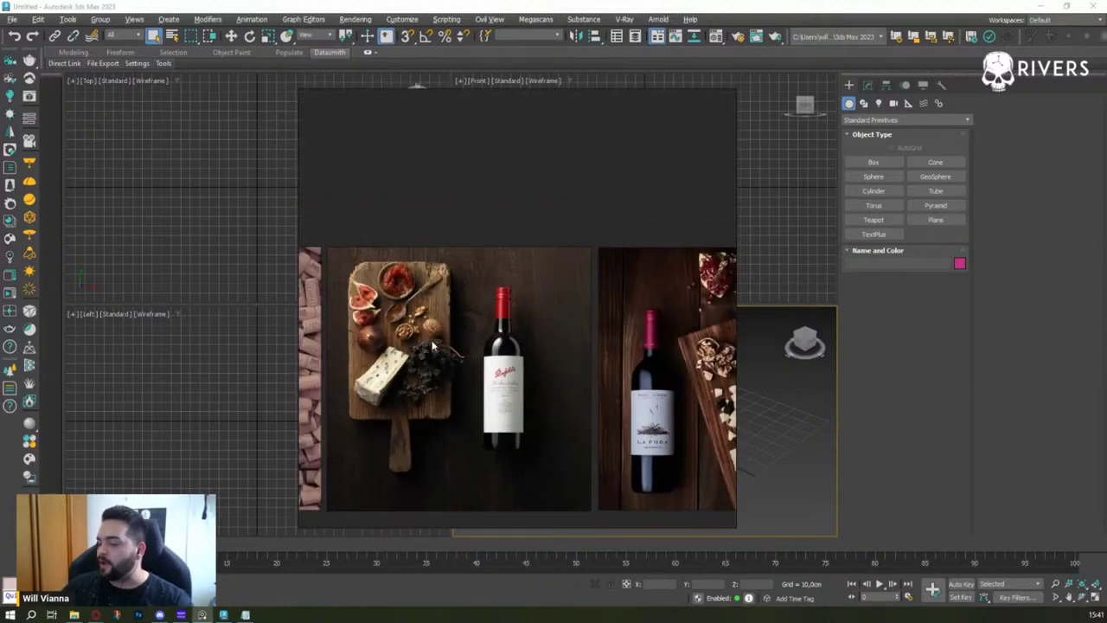
- Pan and zoom the PureRef board onto the red-capped wine bottle beside the cheese board
{"action": "left_click_drag", "start_coordinate": [435, 335], "coordinate": [417, 294]}
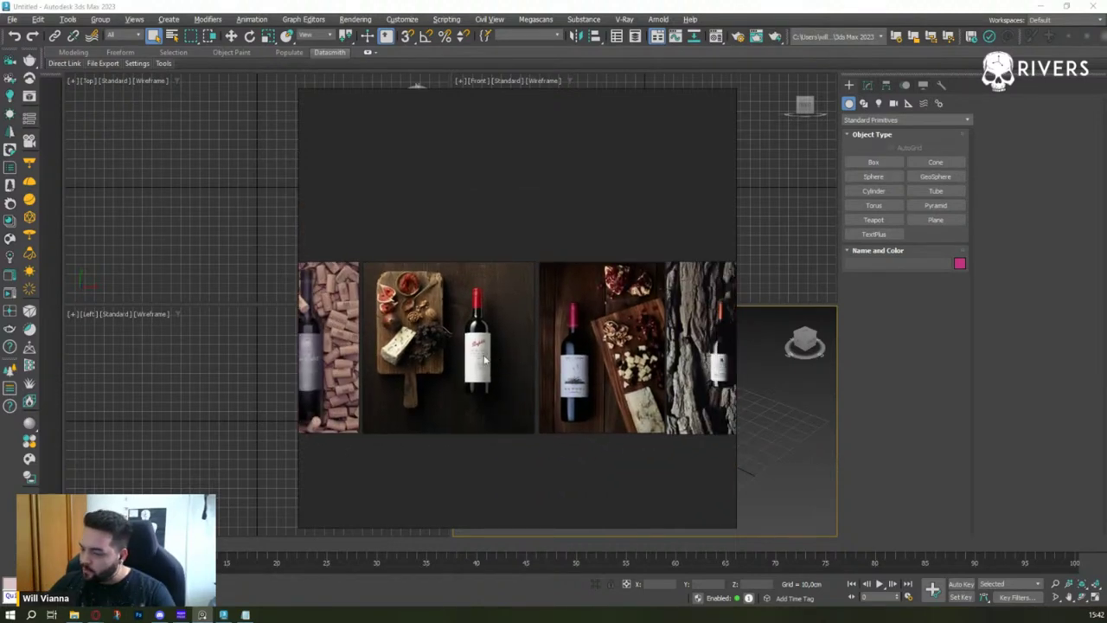
{"action": "scroll", "coordinate": [519, 378], "scroll_direction": "up", "scroll_amount": 3}
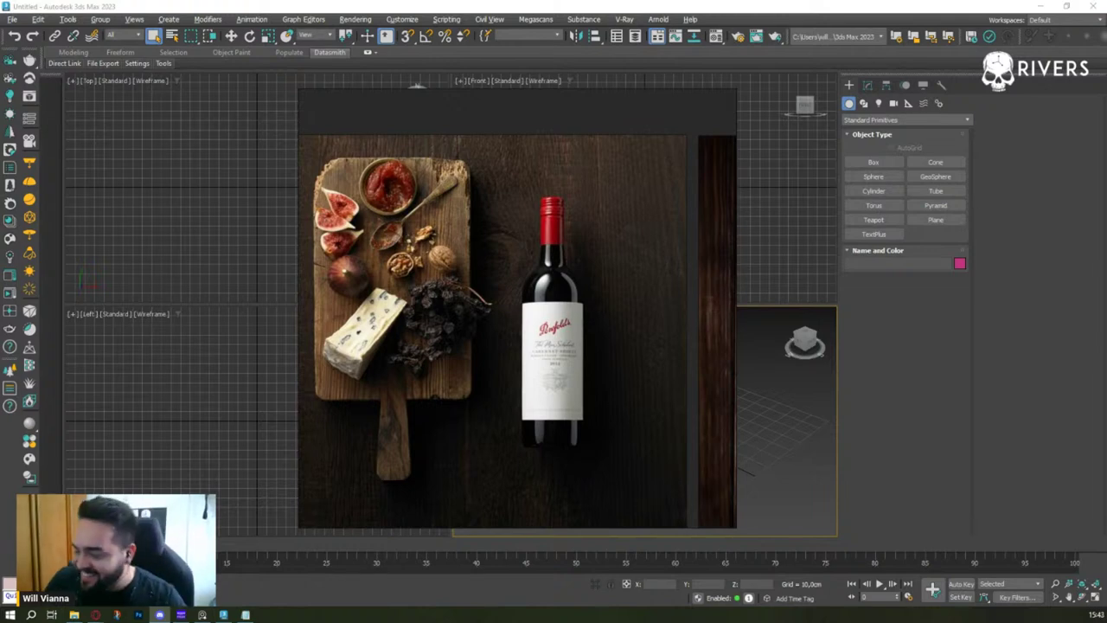
- Pan and zoom across the PureRef board past the cork and Santorini photos to La Poda
{"action": "scroll", "coordinate": [433, 282], "scroll_direction": "down", "scroll_amount": 2}
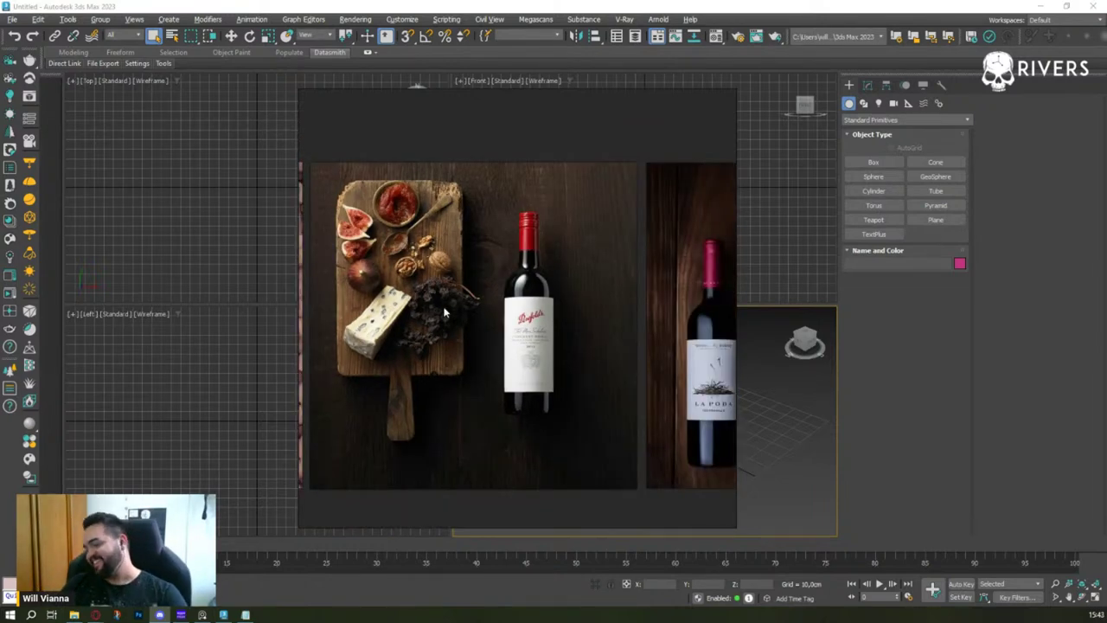
{"action": "middle_click_drag", "start_coordinate": [433, 282], "coordinate": [536, 316]}
{"action": "scroll", "coordinate": [517, 313], "scroll_direction": "up", "scroll_amount": 2}
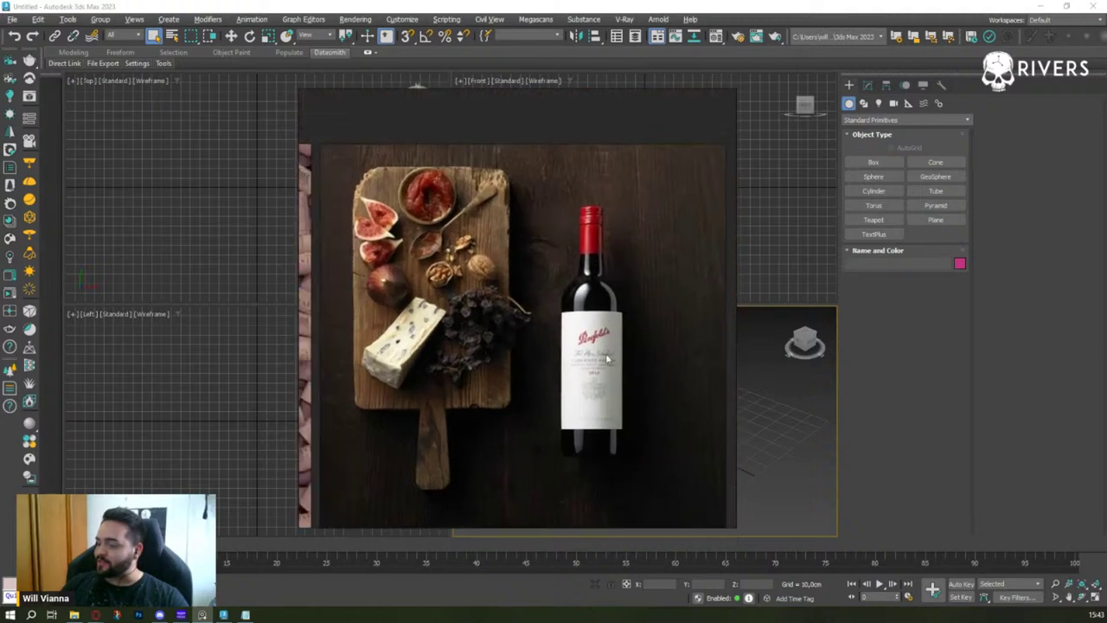
{"action": "scroll", "coordinate": [311, 277], "scroll_direction": "up", "scroll_amount": 2}
{"action": "mouse_move", "coordinate": [296, 264]}
{"action": "middle_mouse_down"}
{"action": "mouse_move", "coordinate": [394, 249]}
{"action": "mouse_move", "coordinate": [497, 250]}
{"action": "mouse_move", "coordinate": [445, 301]}
{"action": "middle_mouse_up"}
{"action": "scroll", "coordinate": [445, 301], "scroll_direction": "down", "scroll_amount": 2}
{"action": "middle_click_drag", "start_coordinate": [691, 321], "coordinate": [312, 329]}
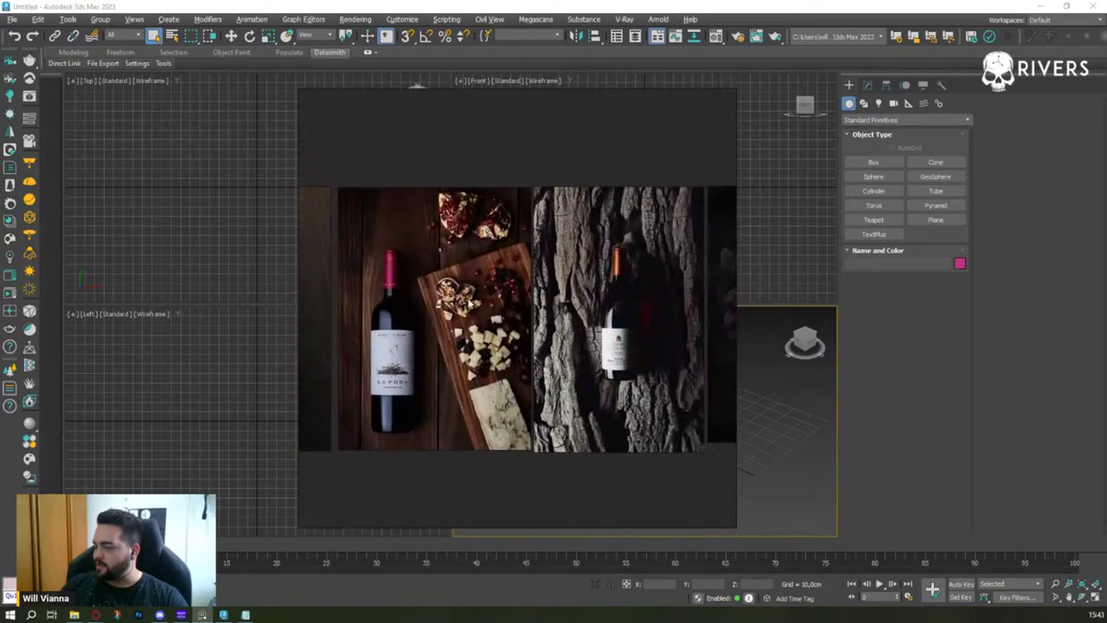
{"action": "middle_click_drag", "start_coordinate": [588, 310], "coordinate": [443, 309]}
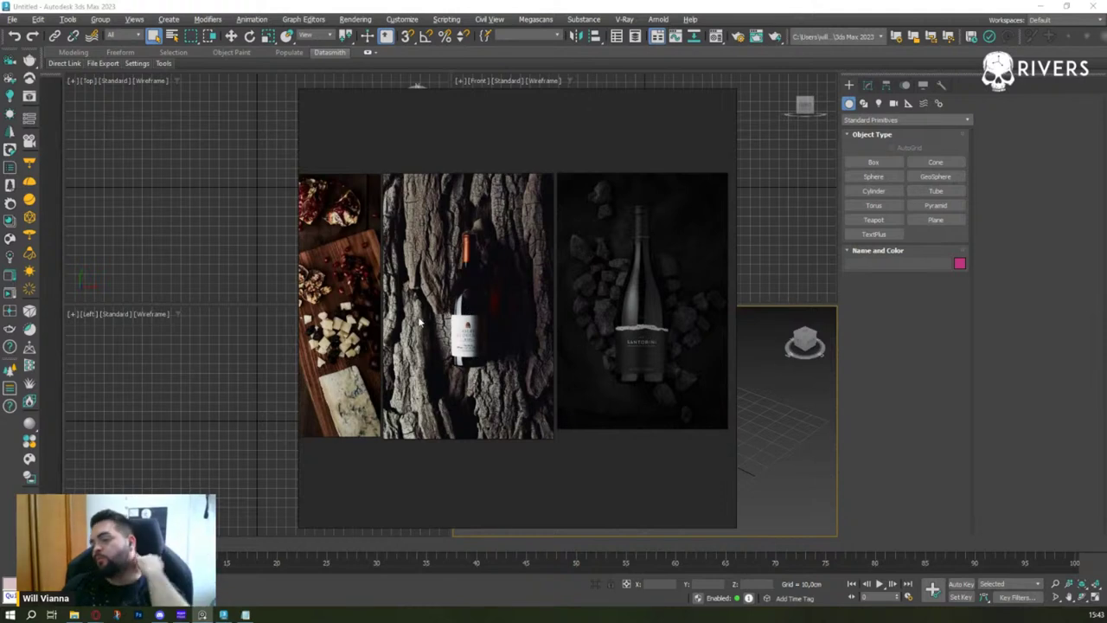
{"action": "scroll", "coordinate": [430, 318], "scroll_direction": "up", "scroll_amount": 1}
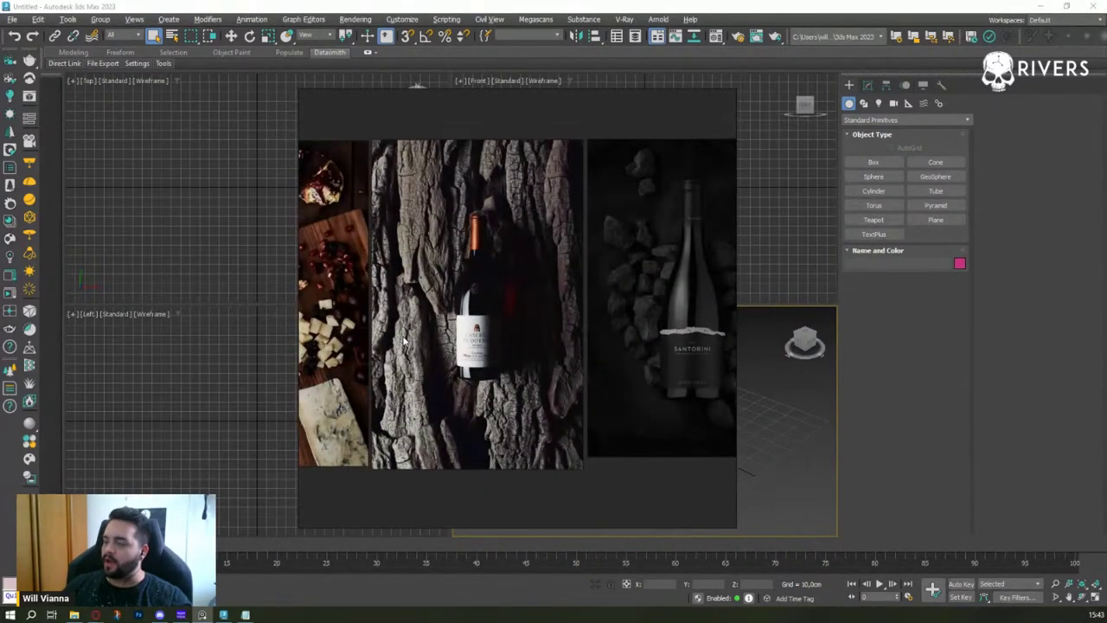
{"action": "mouse_move", "coordinate": [403, 343]}
{"action": "middle_mouse_down"}
{"action": "mouse_move", "coordinate": [613, 377]}
{"action": "mouse_move", "coordinate": [556, 363]}
{"action": "mouse_move", "coordinate": [556, 345]}
{"action": "middle_mouse_up"}
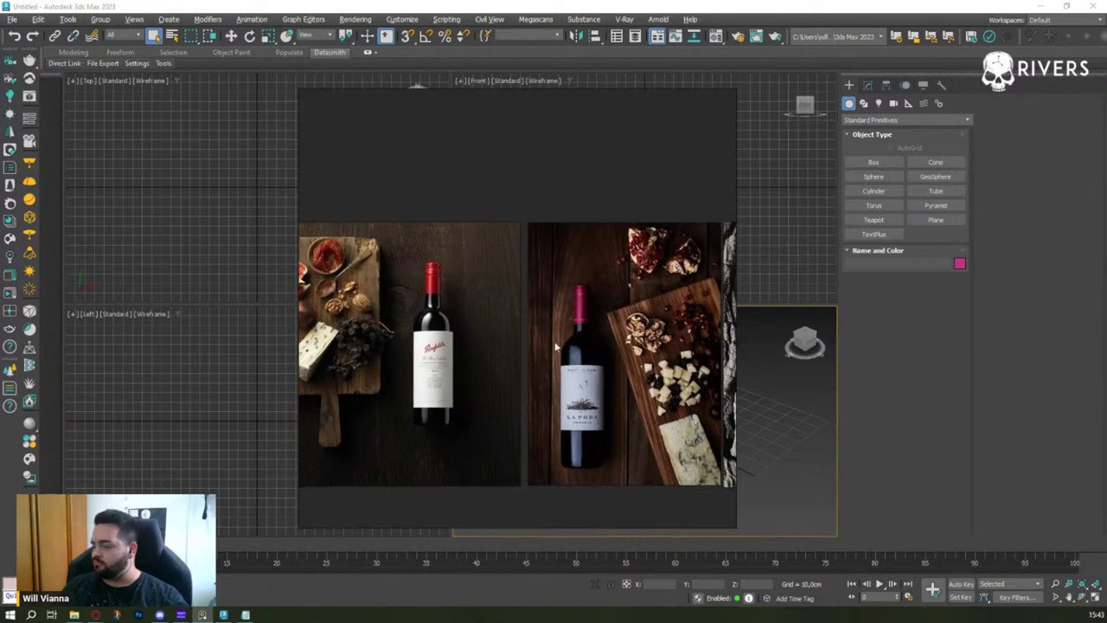
{"action": "scroll", "coordinate": [556, 346], "scroll_direction": "down", "scroll_amount": 1}
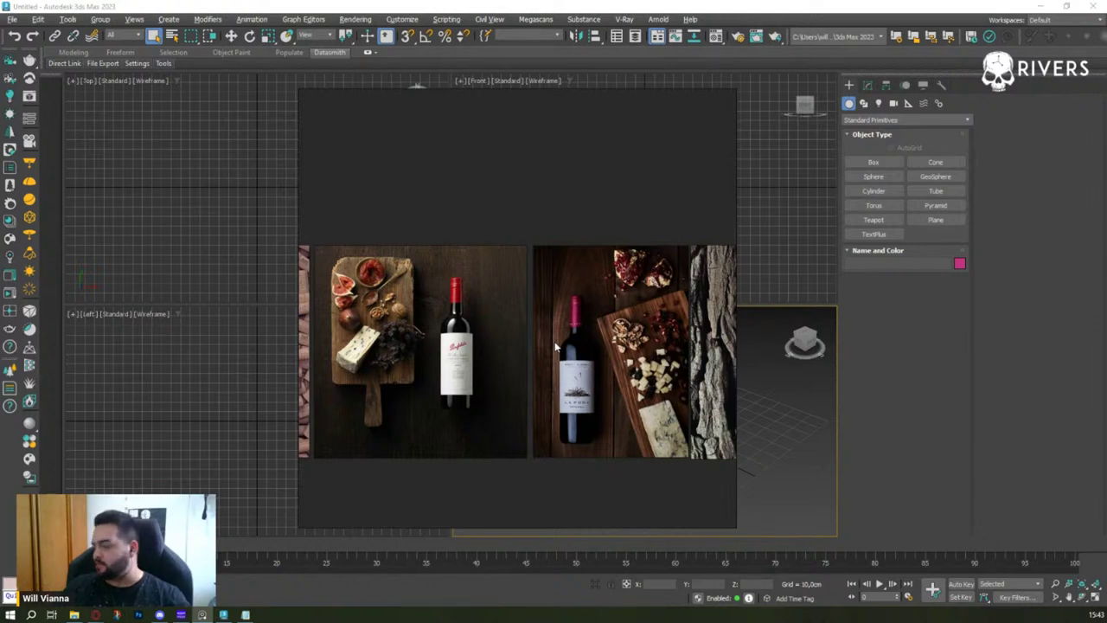
- Fit the La Poda bottle photo to the window and centre it
{"action": "double_click", "coordinate": [556, 346]}
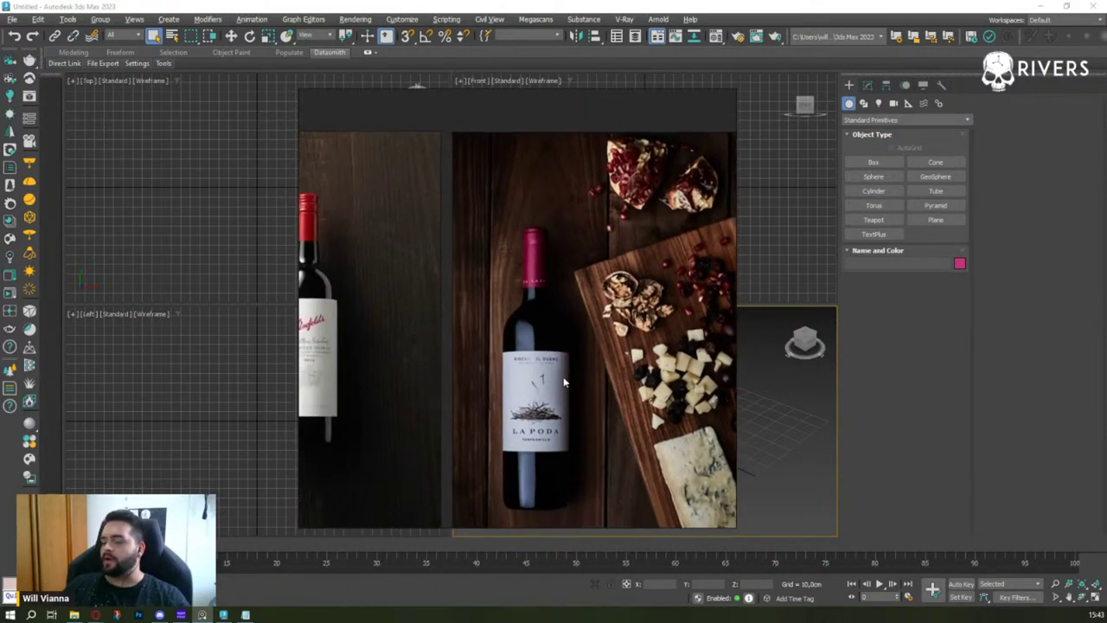
{"action": "left_click_drag", "start_coordinate": [512, 370], "coordinate": [569, 350]}
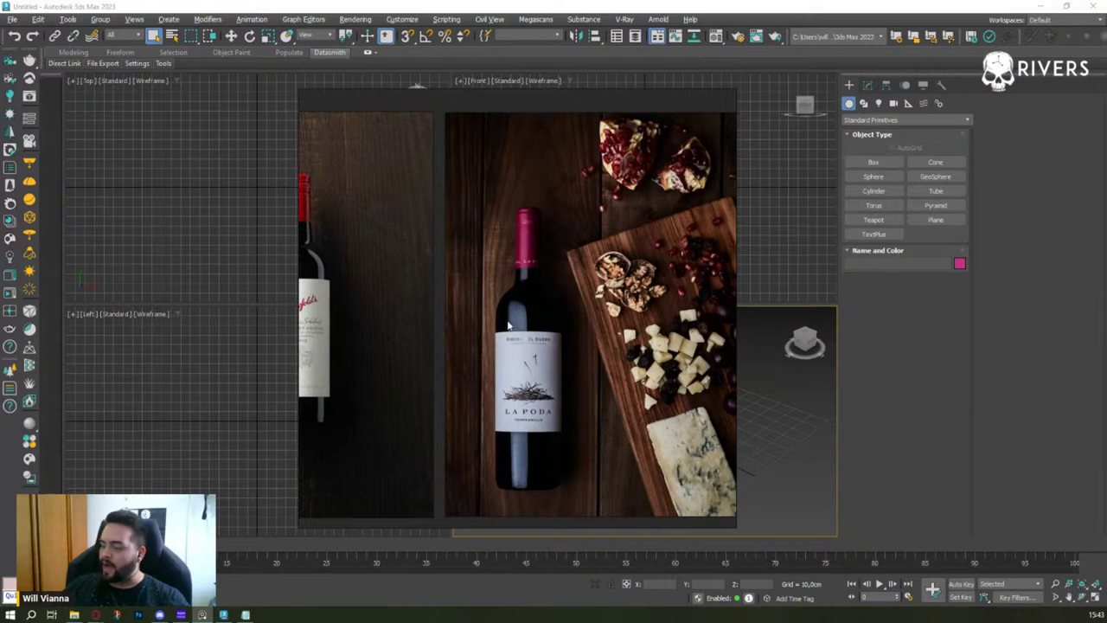
{"action": "left_click_drag", "start_coordinate": [534, 355], "coordinate": [151, 352]}
- Hide PureRef, maximize the Perspective viewport with Alt+W, and open the Chaos Cosmos browser
{"action": "left_click", "coordinate": [632, 435]}
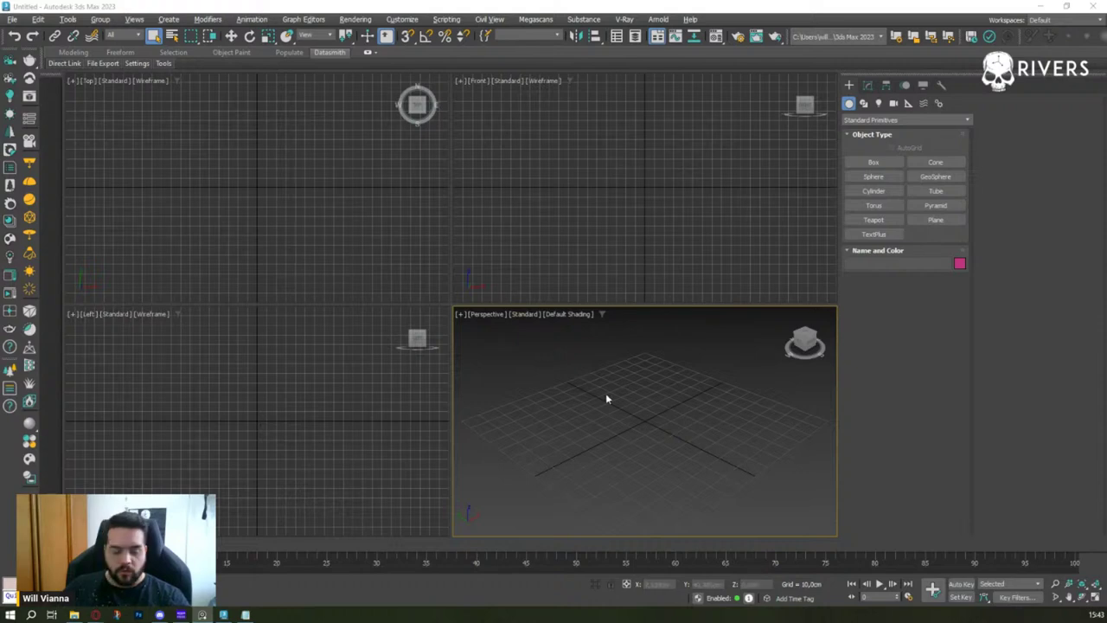
{"action": "key", "text": "alt+w"}
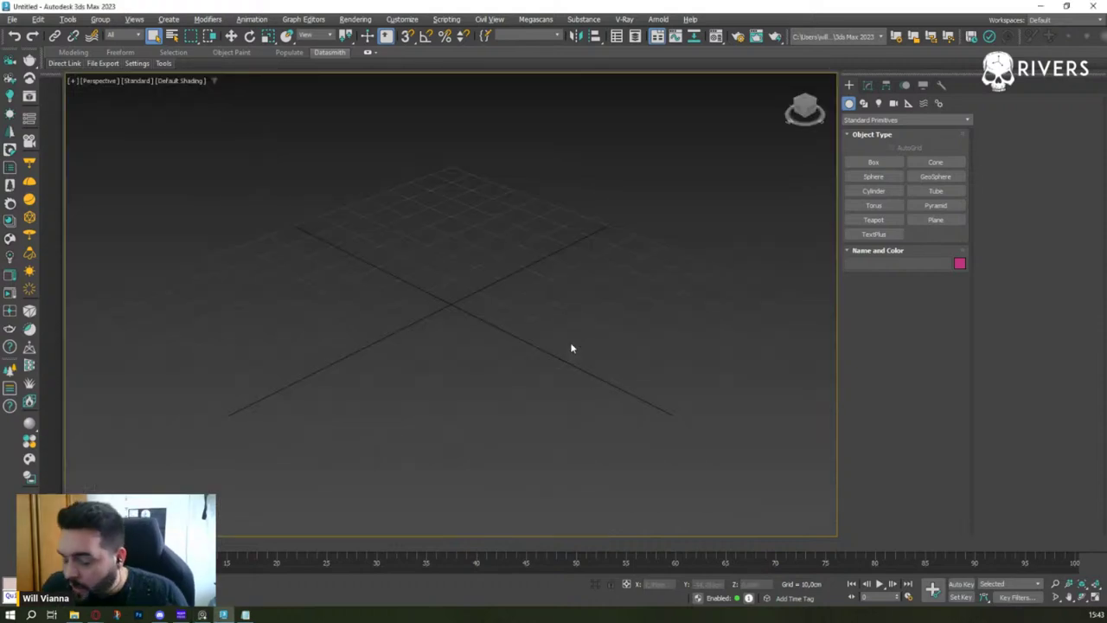
{"action": "left_click", "coordinate": [10, 239]}
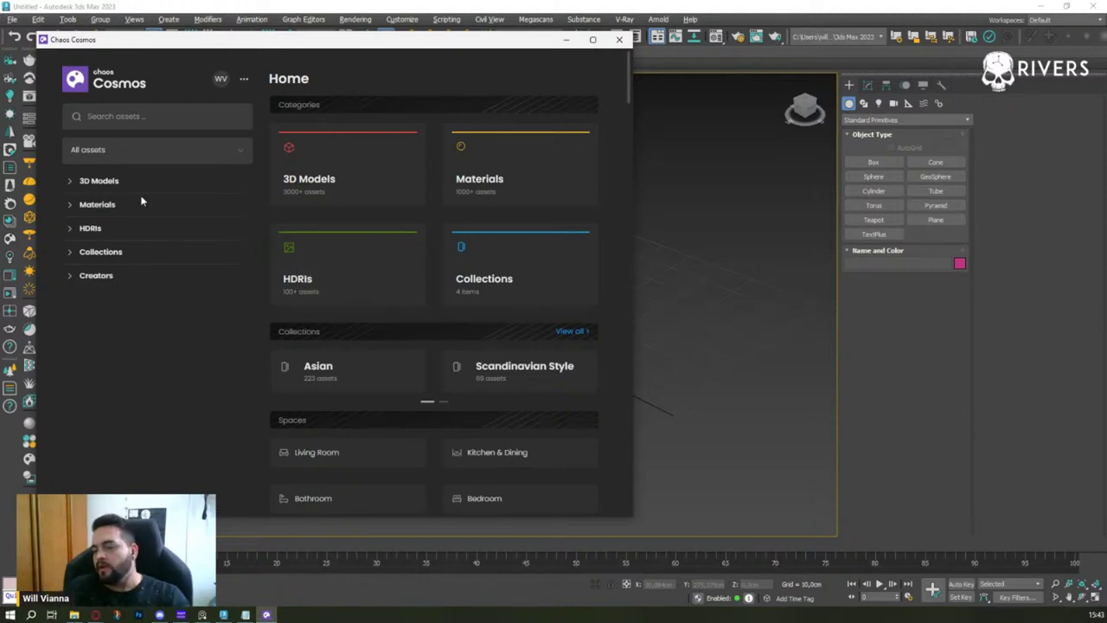
- Rerun the recent 'wine' search in Chaos Cosmos and import Wine Bottle 01 87-10
{"action": "left_click", "coordinate": [69, 180]}
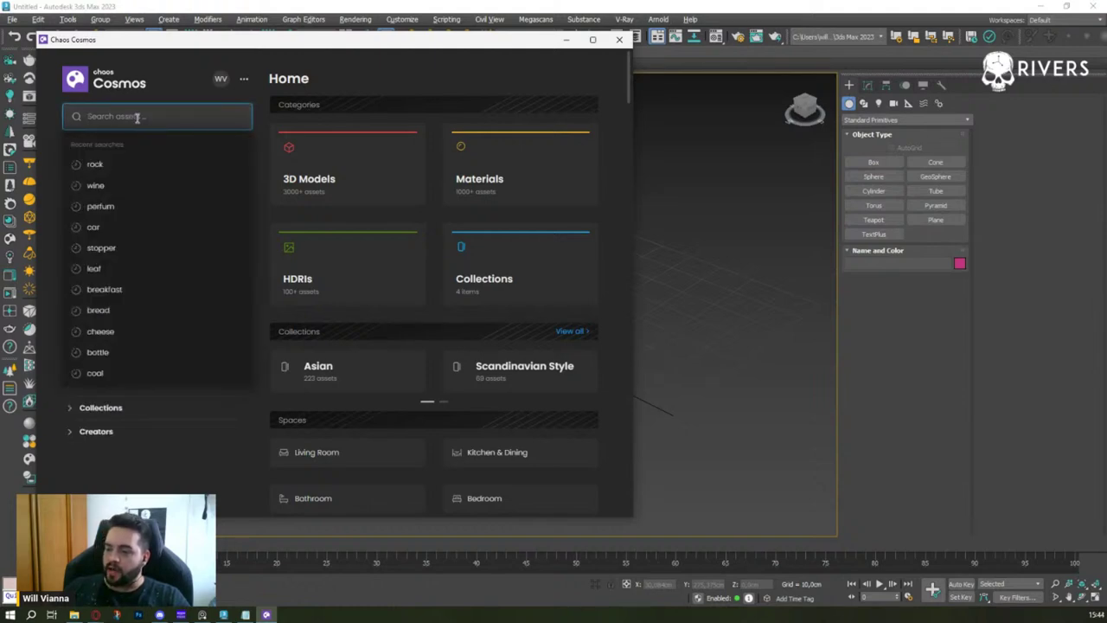
{"action": "left_click", "coordinate": [95, 185]}
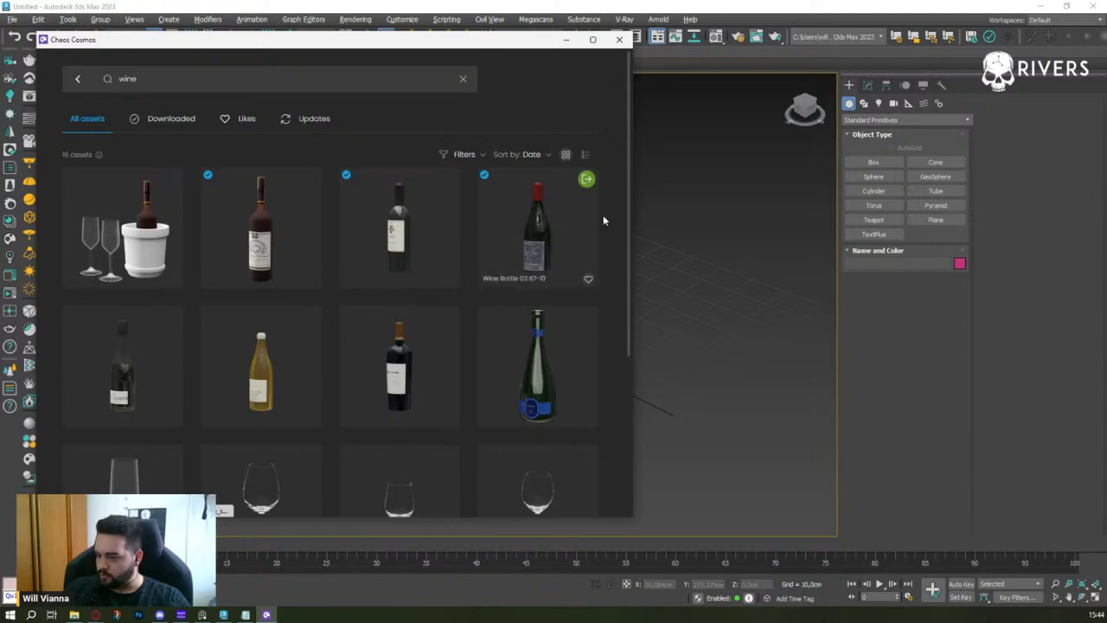
{"action": "scroll", "coordinate": [614, 205], "scroll_direction": "down", "scroll_amount": 3}
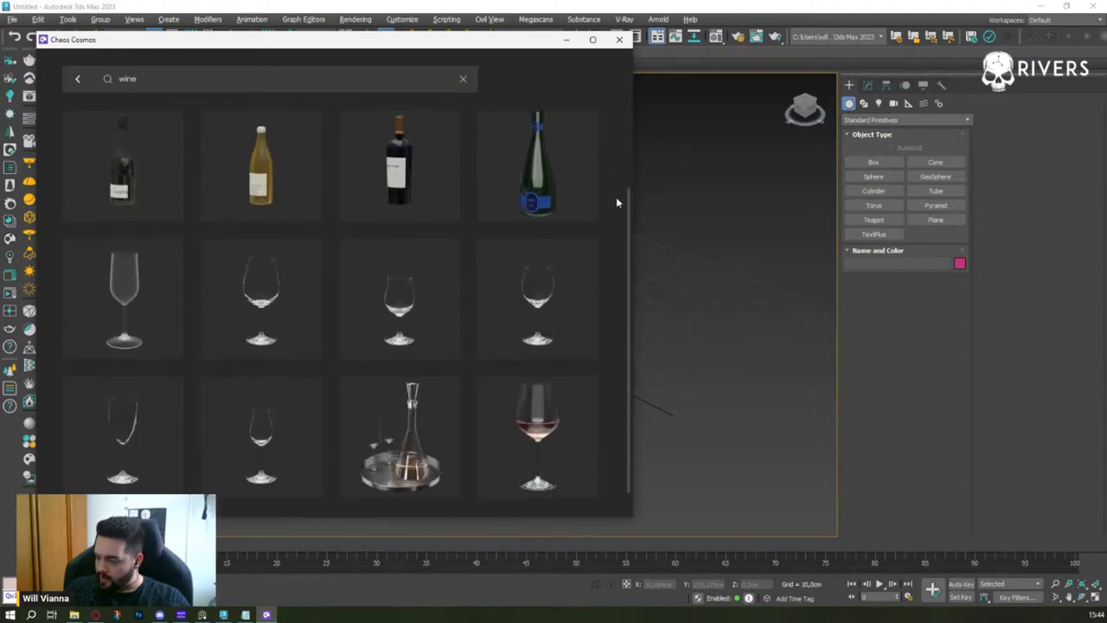
{"action": "scroll", "coordinate": [619, 202], "scroll_direction": "up", "scroll_amount": 2}
{"action": "scroll", "coordinate": [606, 207], "scroll_direction": "up", "scroll_amount": 3}
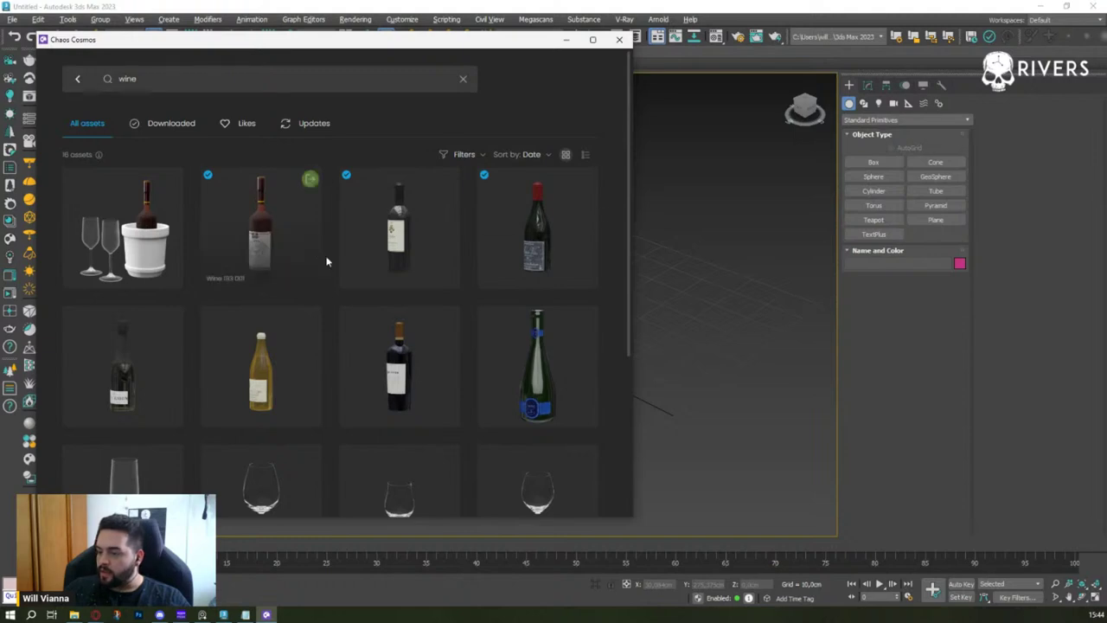
{"action": "mouse_move", "coordinate": [536, 230]}
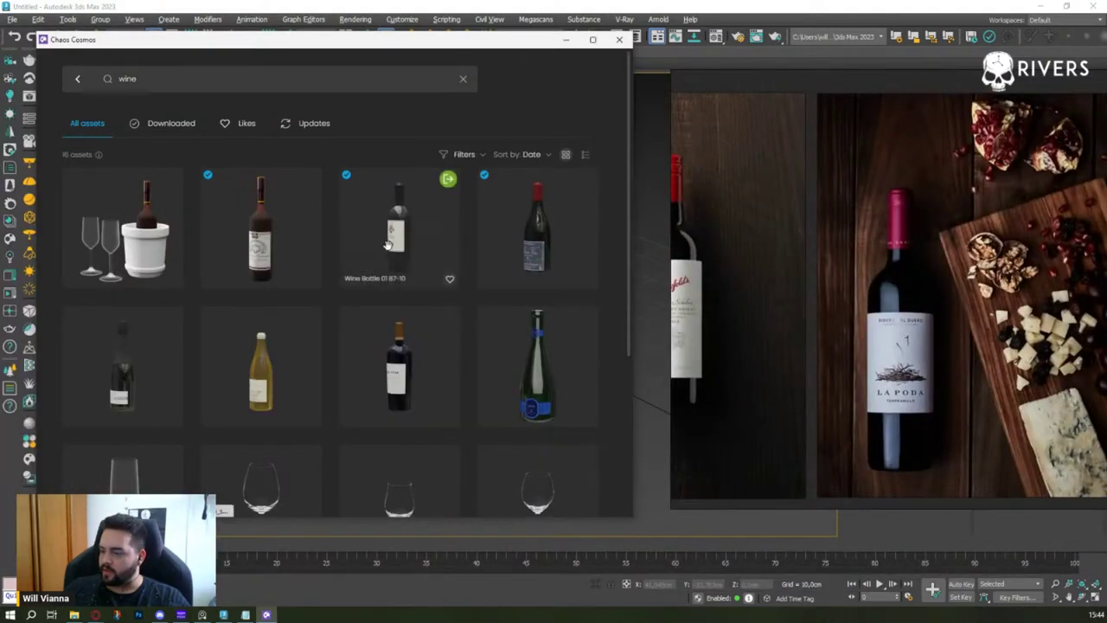
{"action": "left_click", "coordinate": [387, 245]}
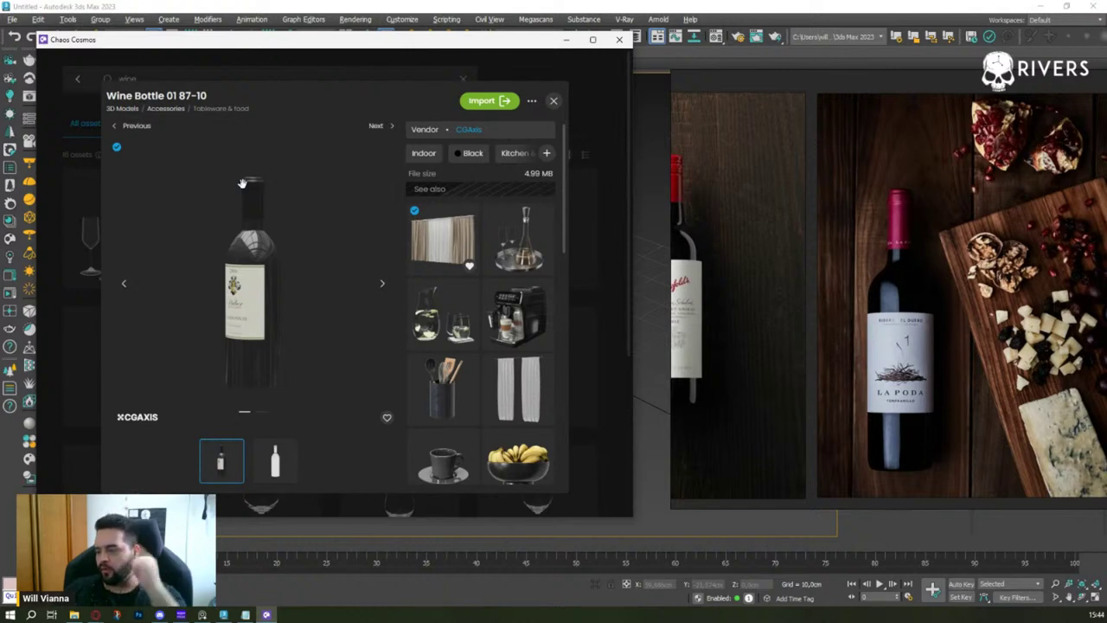
{"action": "left_click", "coordinate": [505, 103]}
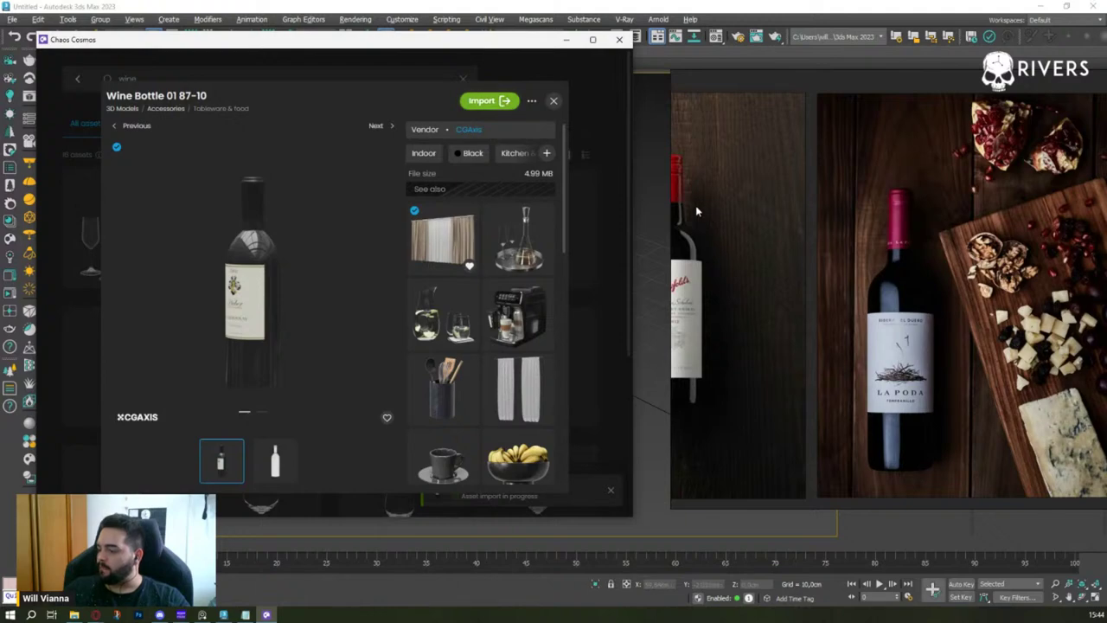
{"action": "left_click_drag", "start_coordinate": [474, 46], "coordinate": [330, 78]}
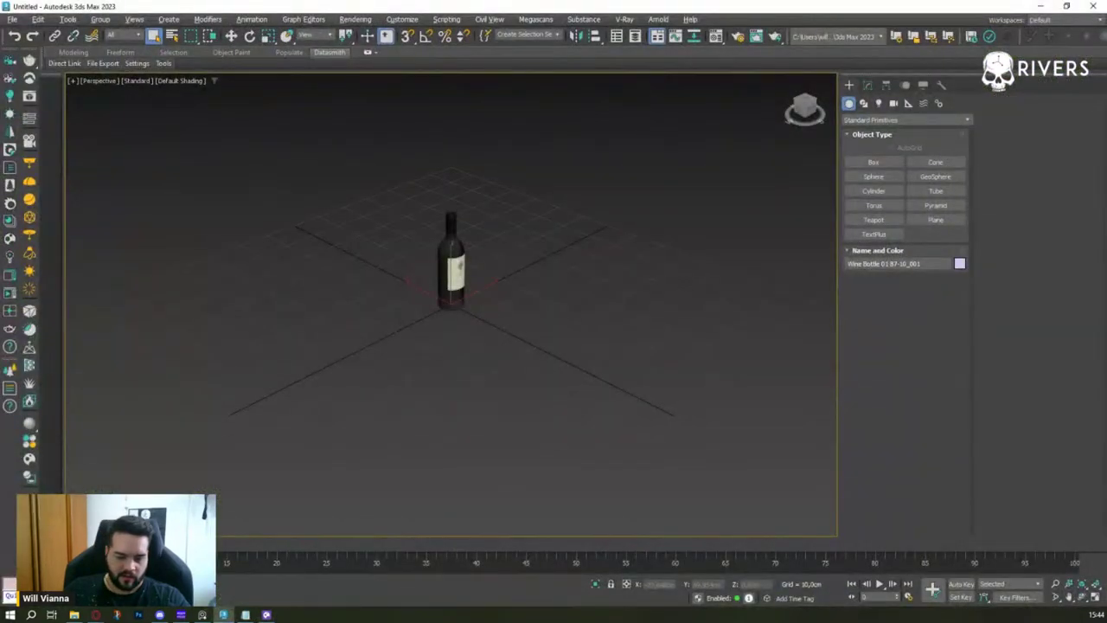
- Bring the Chaos Cosmos window back to the front and close it
{"action": "key", "text": "alt+Tab"}
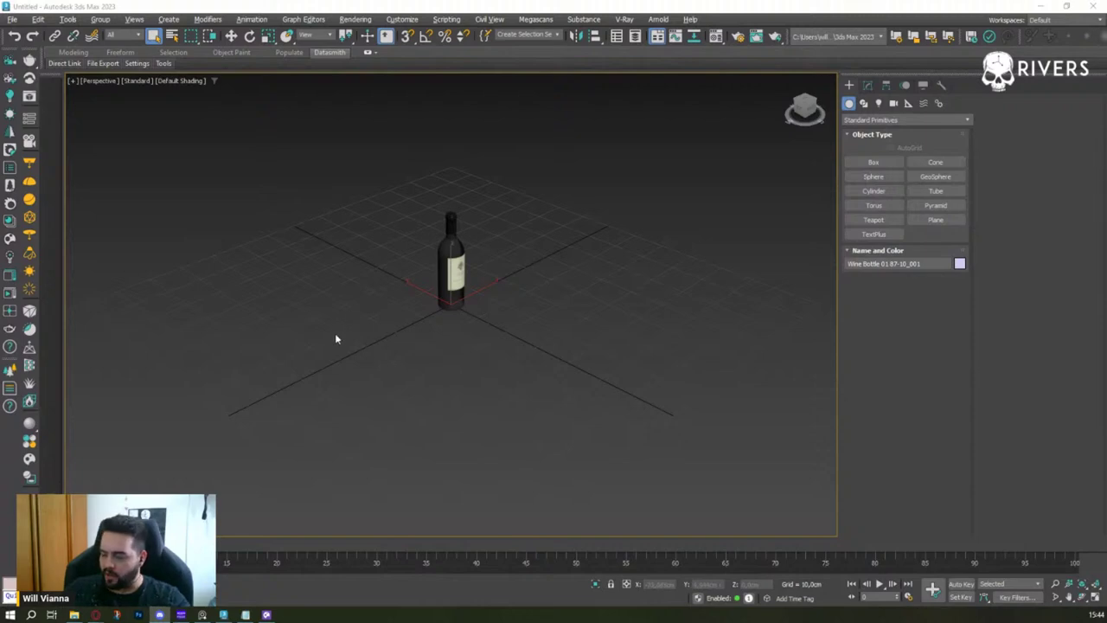
{"action": "left_click", "coordinate": [265, 614]}
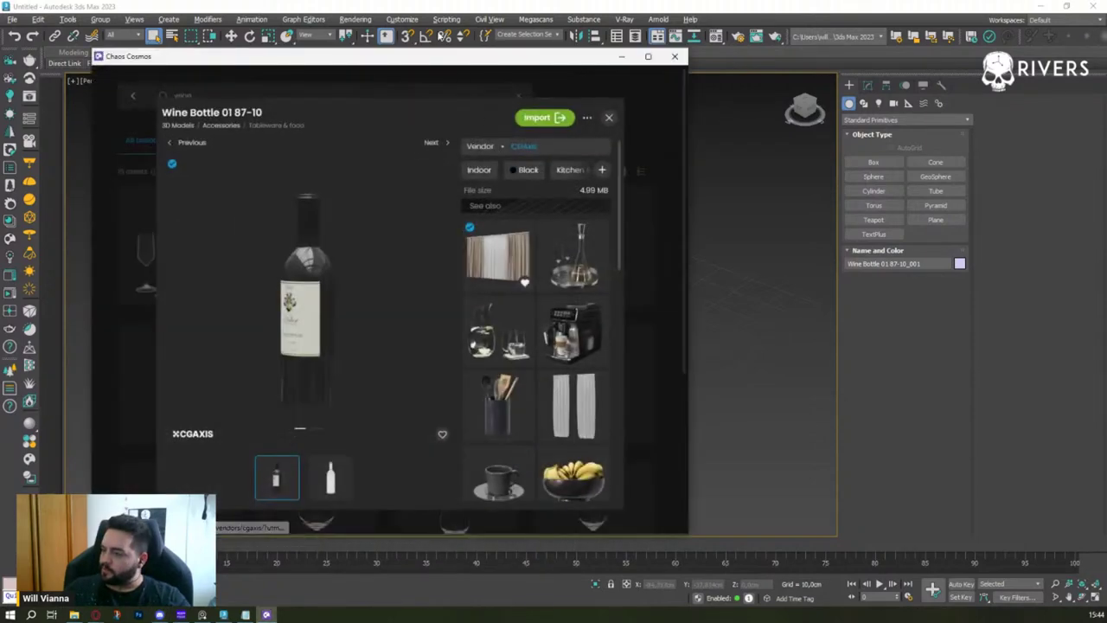
{"action": "left_click", "coordinate": [609, 59]}
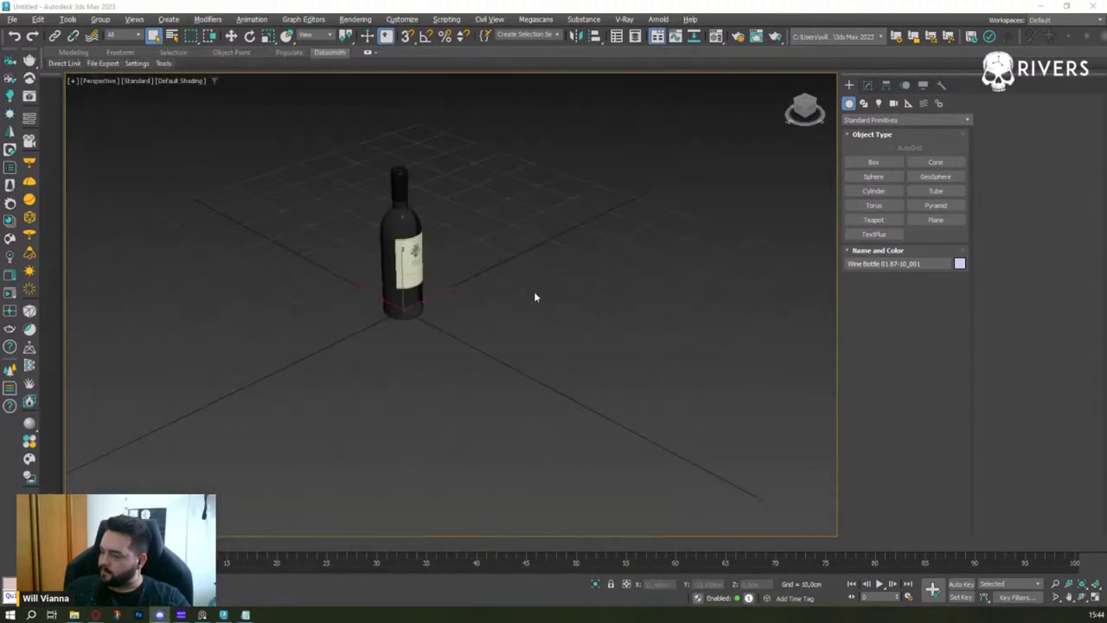
- Zoom and orbit the Perspective view so the bottle stands upright, its Chardonnay label facing the camera
{"action": "scroll", "coordinate": [432, 270], "scroll_direction": "up", "scroll_amount": 5}
{"action": "mouse_move", "coordinate": [451, 275]}
{"action": "middle_mouse_down", "text": "alt"}
{"action": "mouse_move", "coordinate": [579, 177]}
{"action": "mouse_move", "coordinate": [568, 302]}
{"action": "middle_mouse_up", "text": "alt"}
{"action": "mouse_move", "coordinate": [559, 370]}
{"action": "middle_mouse_down", "text": "alt"}
{"action": "mouse_move", "coordinate": [531, 178]}
{"action": "mouse_move", "coordinate": [613, 260]}
{"action": "mouse_move", "coordinate": [487, 332]}
{"action": "mouse_move", "coordinate": [445, 424]}
{"action": "mouse_move", "coordinate": [420, 400]}
{"action": "mouse_move", "coordinate": [543, 275]}
{"action": "mouse_move", "coordinate": [630, 161]}
{"action": "middle_mouse_up", "text": "alt"}
- Open the Slate Material Editor and load the bottle's Multi/Sub-Object material into the node view
{"action": "key", "text": "m"}
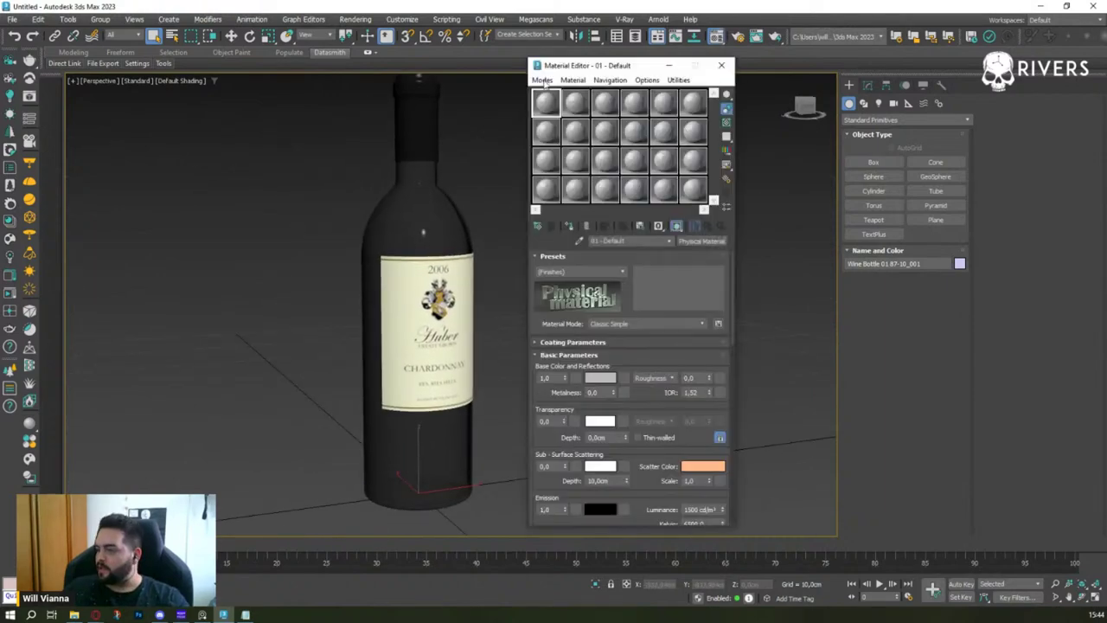
{"action": "left_click_drag", "start_coordinate": [577, 62], "coordinate": [638, 58]}
{"action": "left_click", "coordinate": [603, 75]}
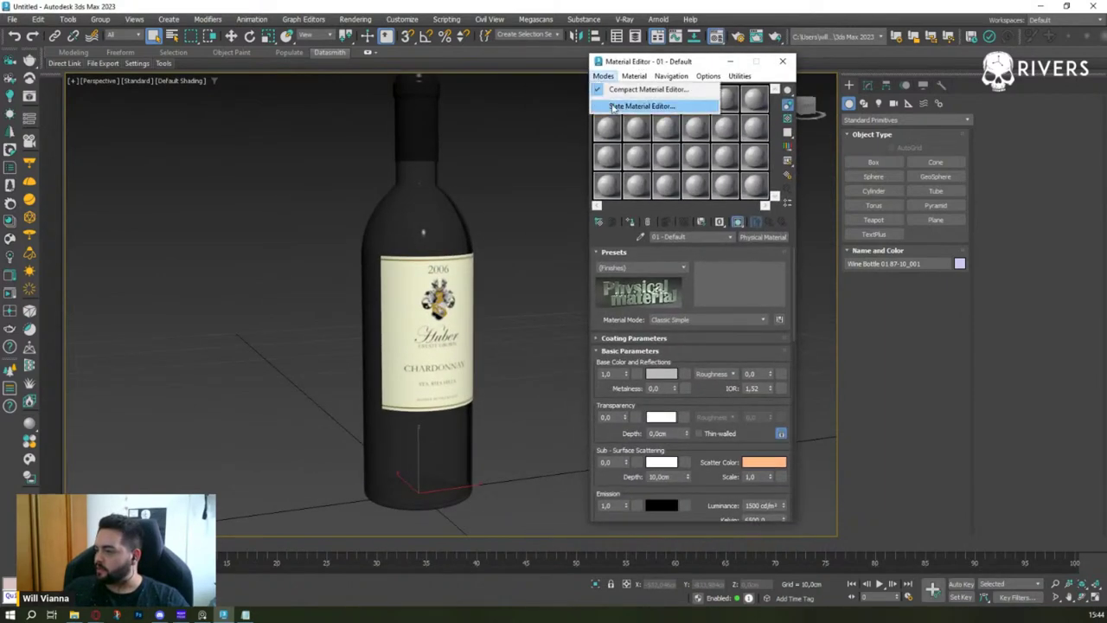
{"action": "left_click", "coordinate": [613, 106]}
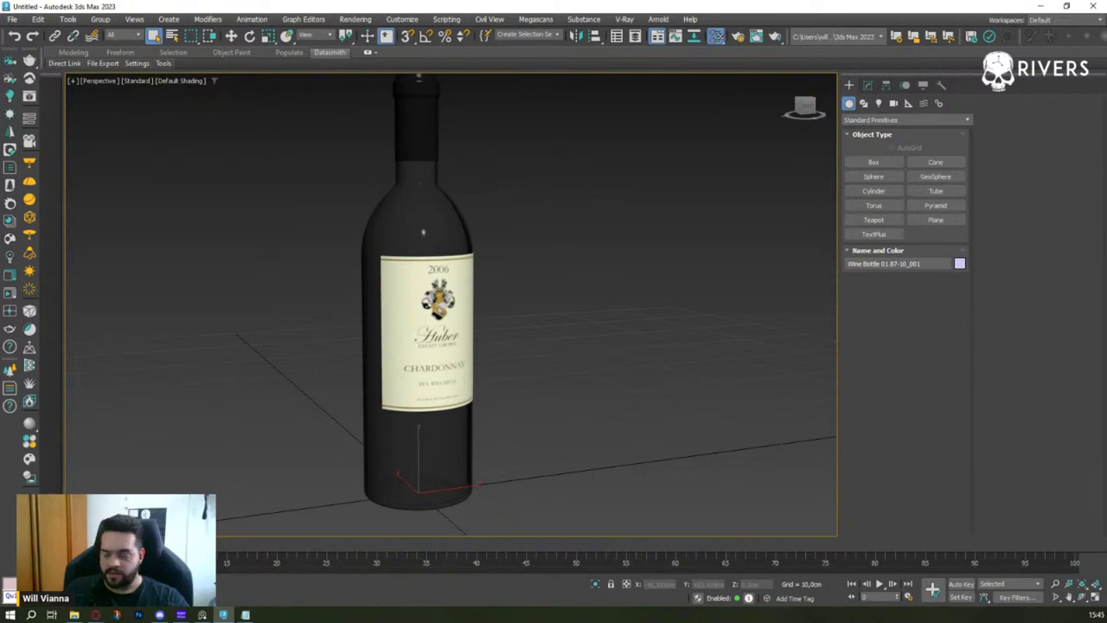
{"action": "left_click", "coordinate": [715, 35]}
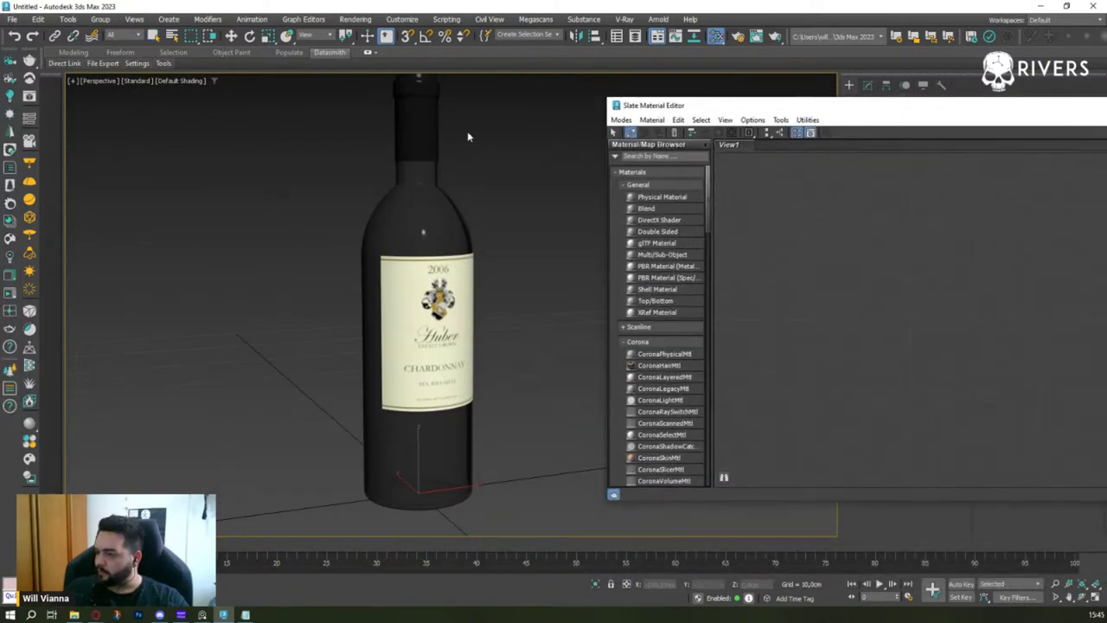
{"action": "left_click", "coordinate": [434, 115]}
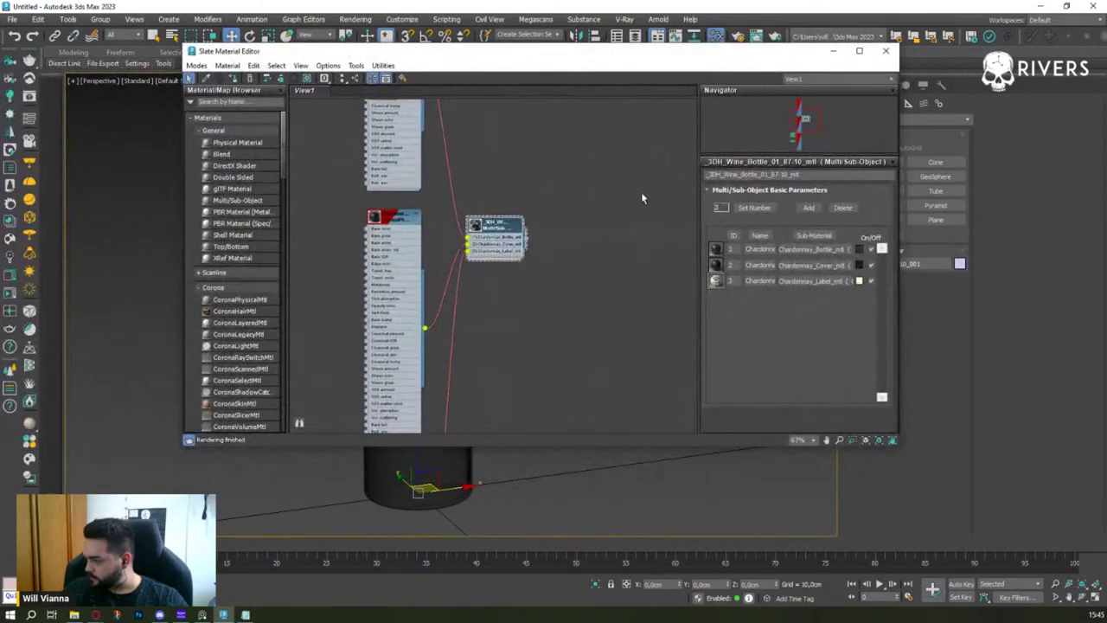
{"action": "middle_click_drag", "start_coordinate": [603, 206], "coordinate": [667, 343]}
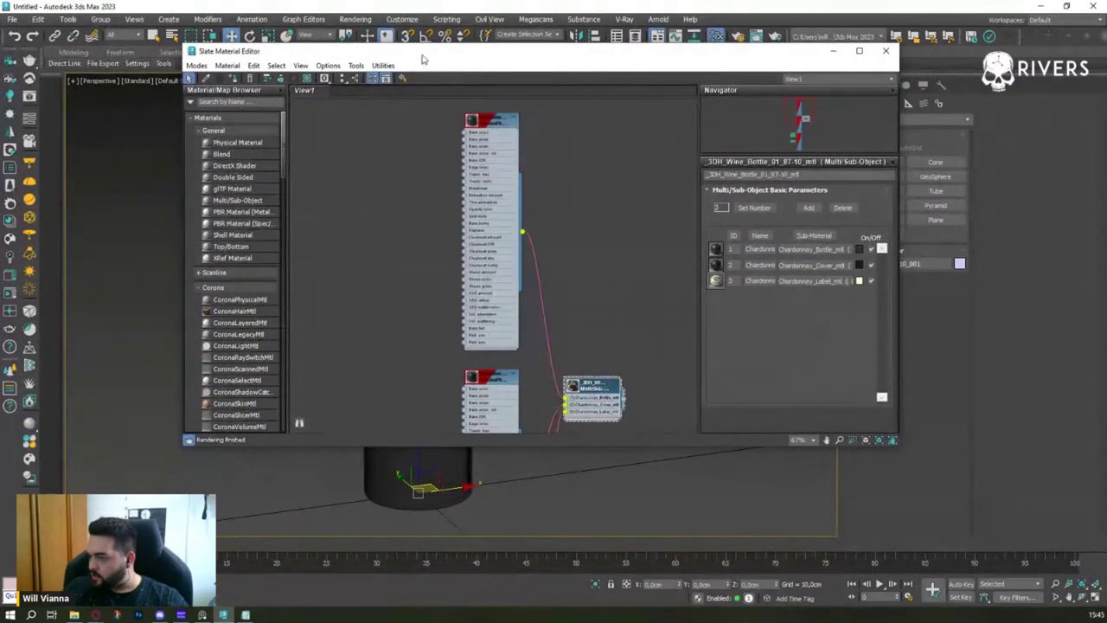
{"action": "left_click_drag", "start_coordinate": [423, 55], "coordinate": [747, 49]}
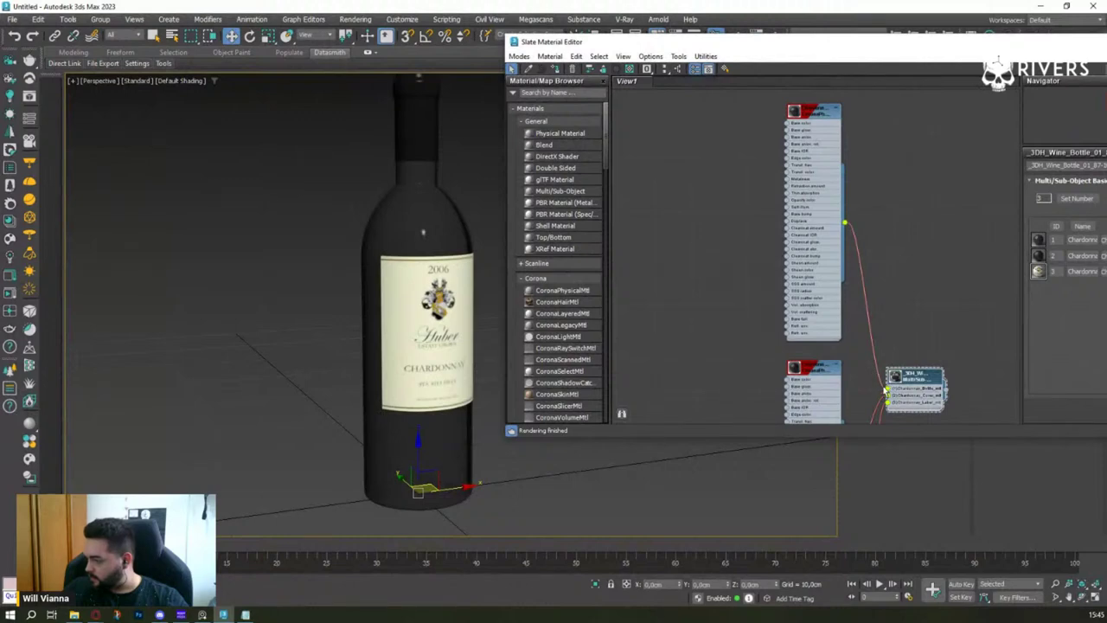
- Test-disconnect slot 1, undo it, and open the Chardonnay_Cover_mtl CoronaPhysicalMtl parameters
{"action": "left_click_drag", "start_coordinate": [884, 390], "coordinate": [875, 389]}
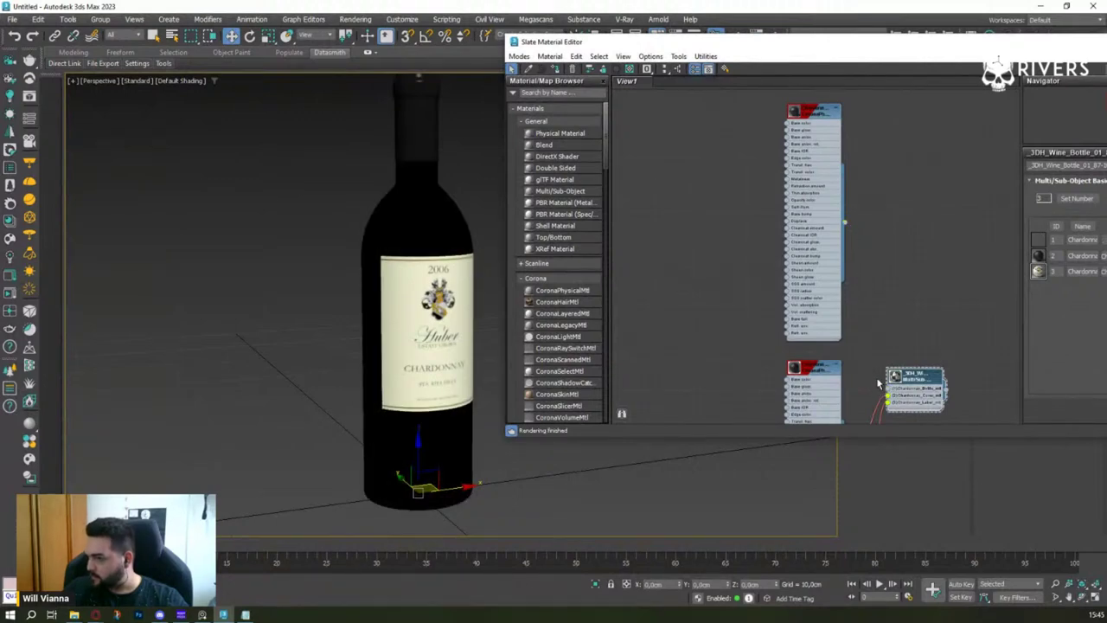
{"action": "key", "text": "z"}
{"action": "key", "text": "ctrl+z"}
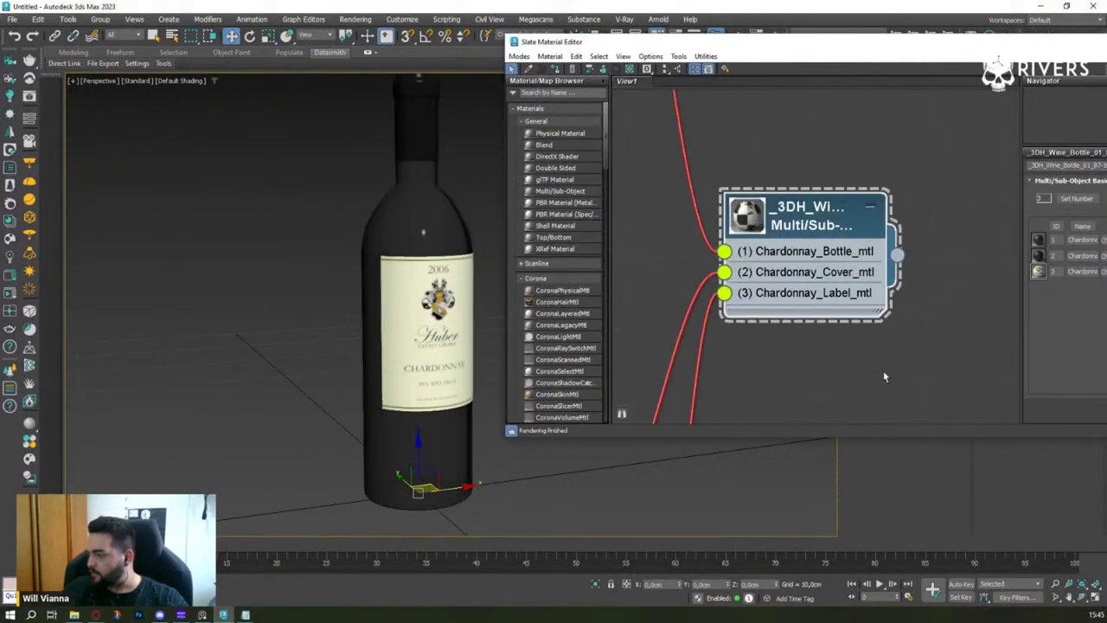
{"action": "mouse_move", "coordinate": [689, 248]}
{"action": "middle_mouse_down"}
{"action": "mouse_move", "coordinate": [842, 222]}
{"action": "mouse_move", "coordinate": [652, 208]}
{"action": "middle_mouse_up"}
{"action": "double_click", "coordinate": [653, 203]}
{"action": "middle_click_drag", "start_coordinate": [910, 170], "coordinate": [719, 161]}
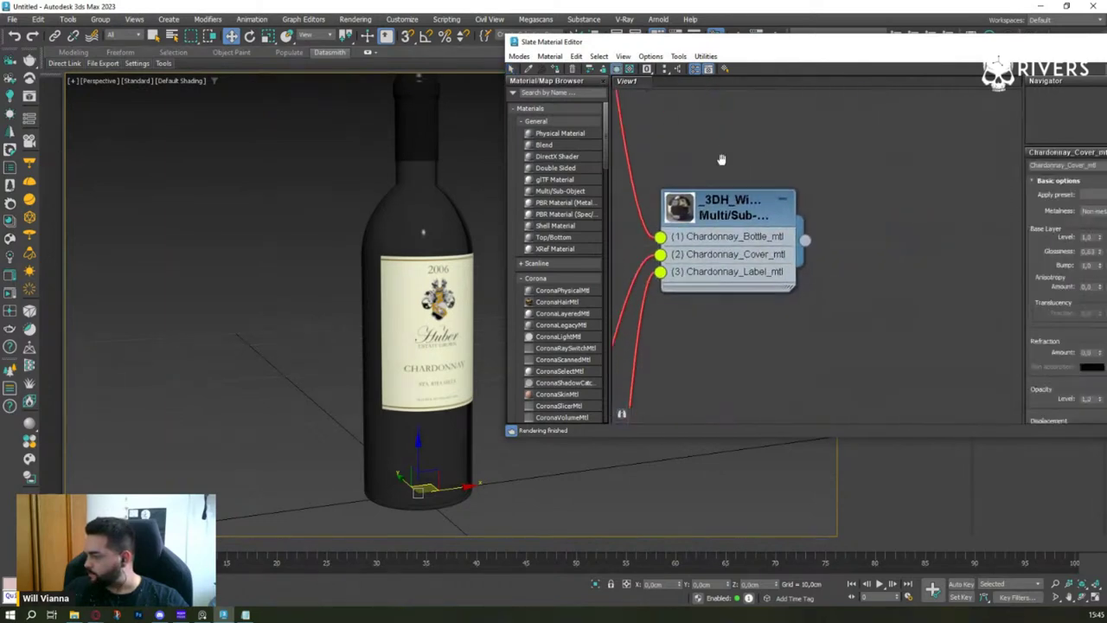
{"action": "left_click_drag", "start_coordinate": [874, 53], "coordinate": [684, 58]}
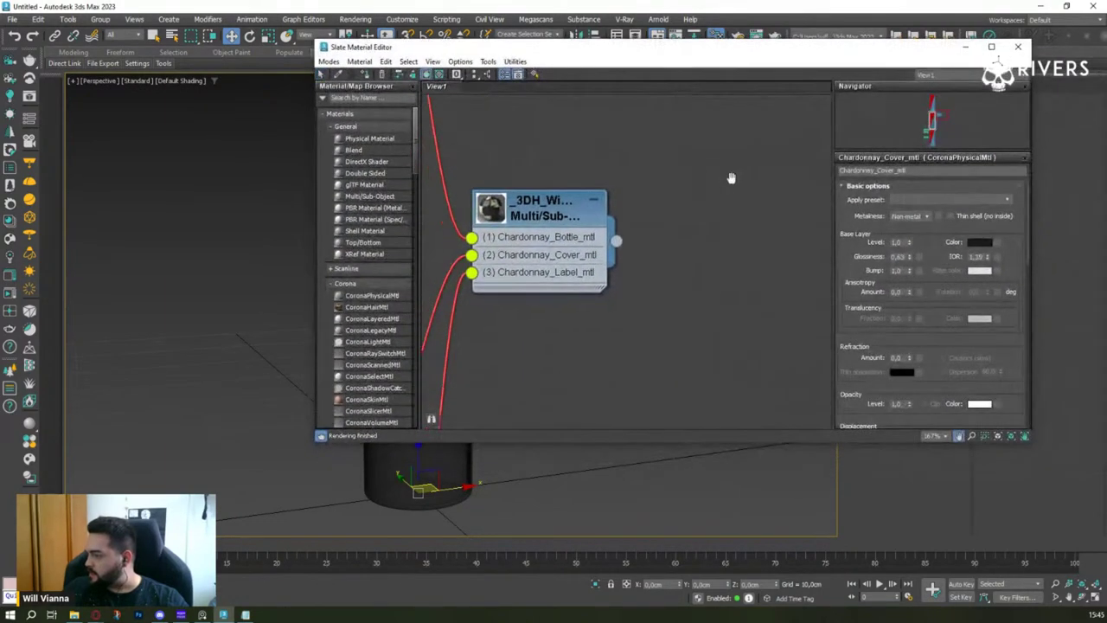
{"action": "middle_click_drag", "start_coordinate": [629, 186], "coordinate": [741, 193]}
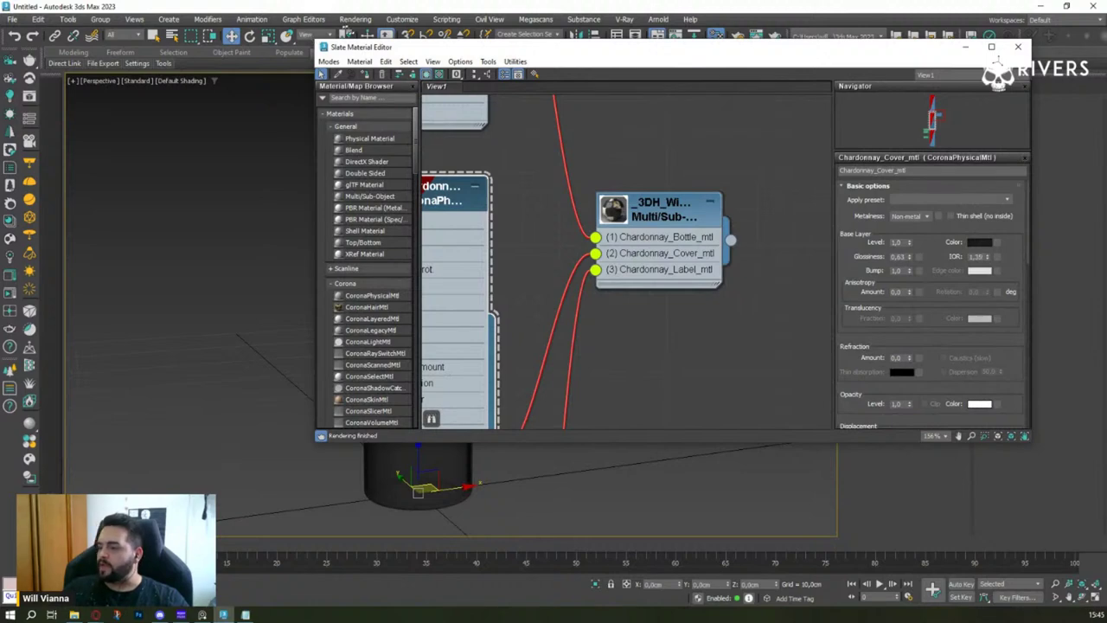
{"action": "left_click_drag", "start_coordinate": [316, 43], "coordinate": [483, 37]}
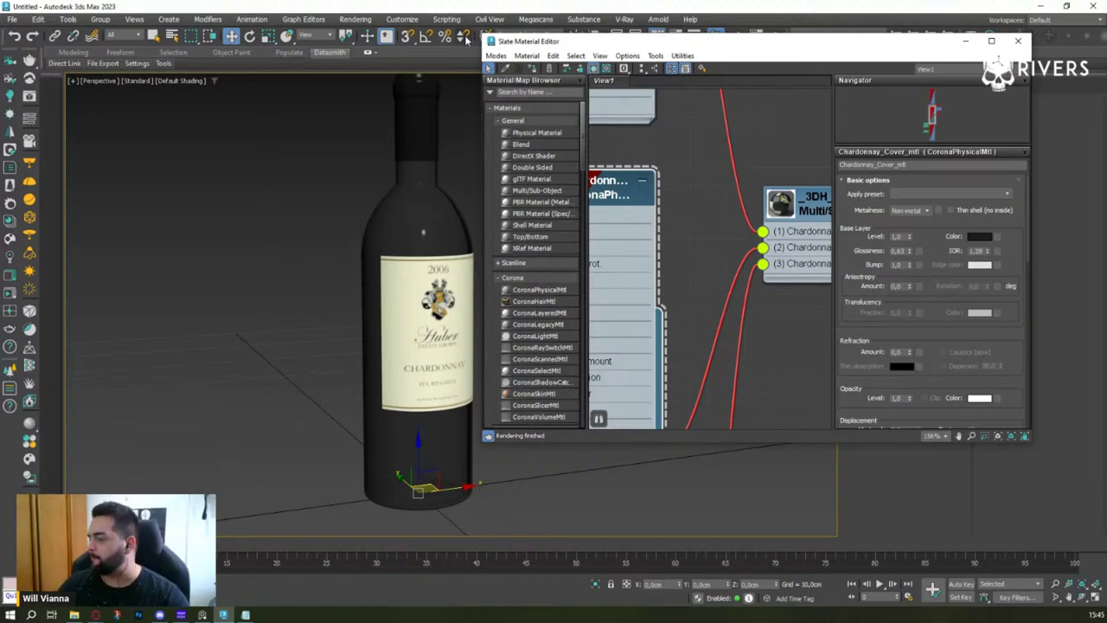
- Eyedrop the reference photo's bottle-neck red into Chardonnay_Cover_mtl's base colour, darkened to Value 71
{"action": "left_click", "coordinate": [979, 236]}
{"action": "mouse_move", "coordinate": [759, 90]}
{"action": "left_mouse_down"}
{"action": "mouse_move", "coordinate": [426, 86]}
{"action": "mouse_move", "coordinate": [638, 160]}
{"action": "left_mouse_up"}
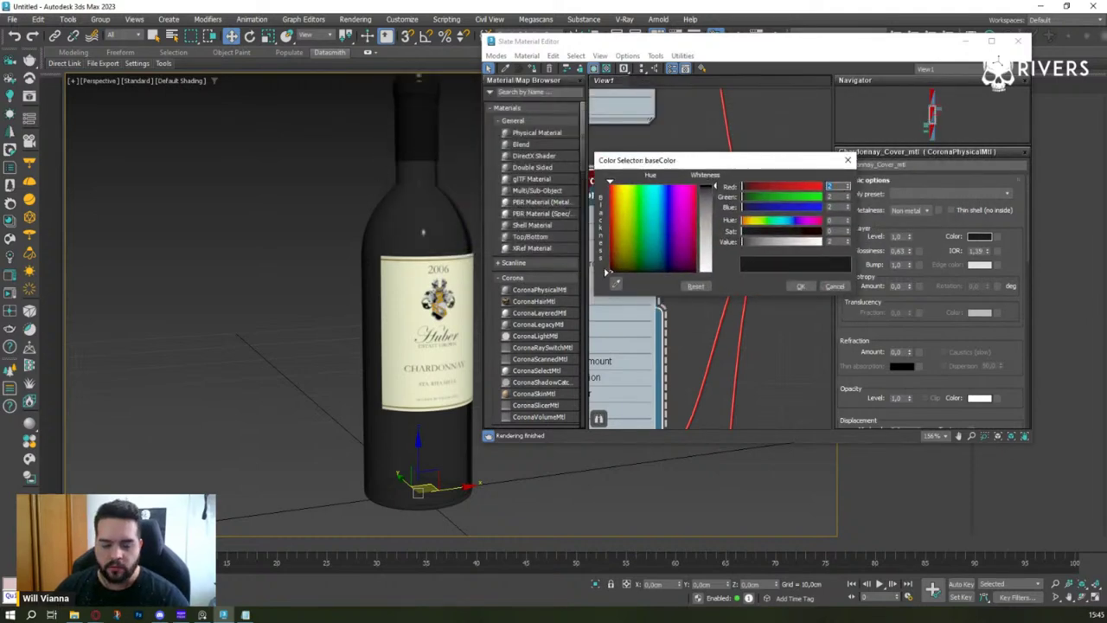
{"action": "key", "text": "alt+Tab"}
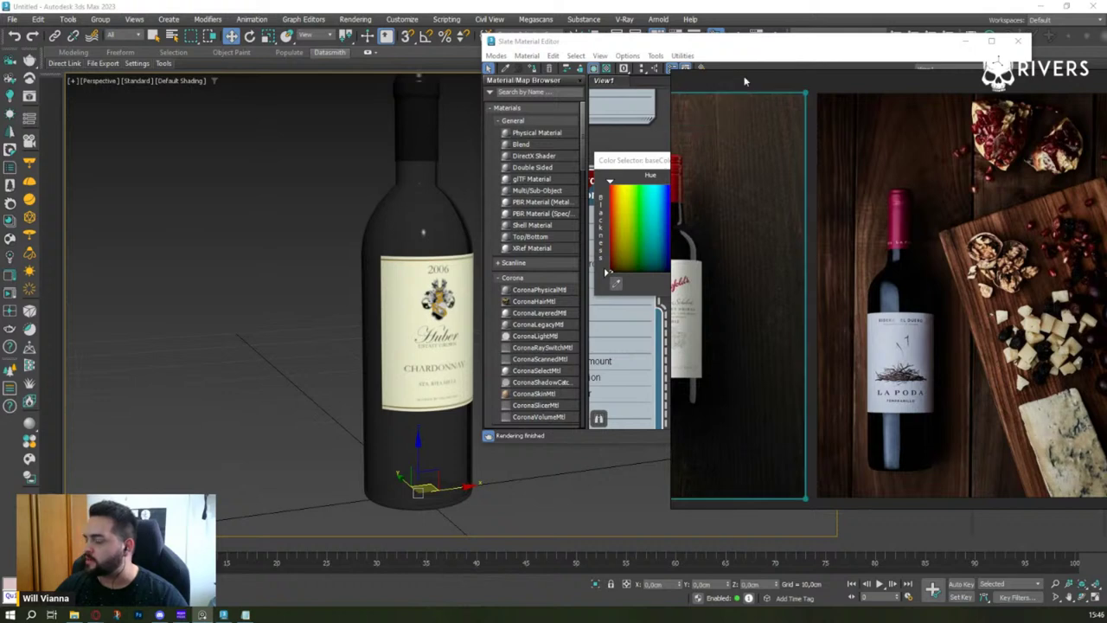
{"action": "left_click_drag", "start_coordinate": [742, 87], "coordinate": [4, 173]}
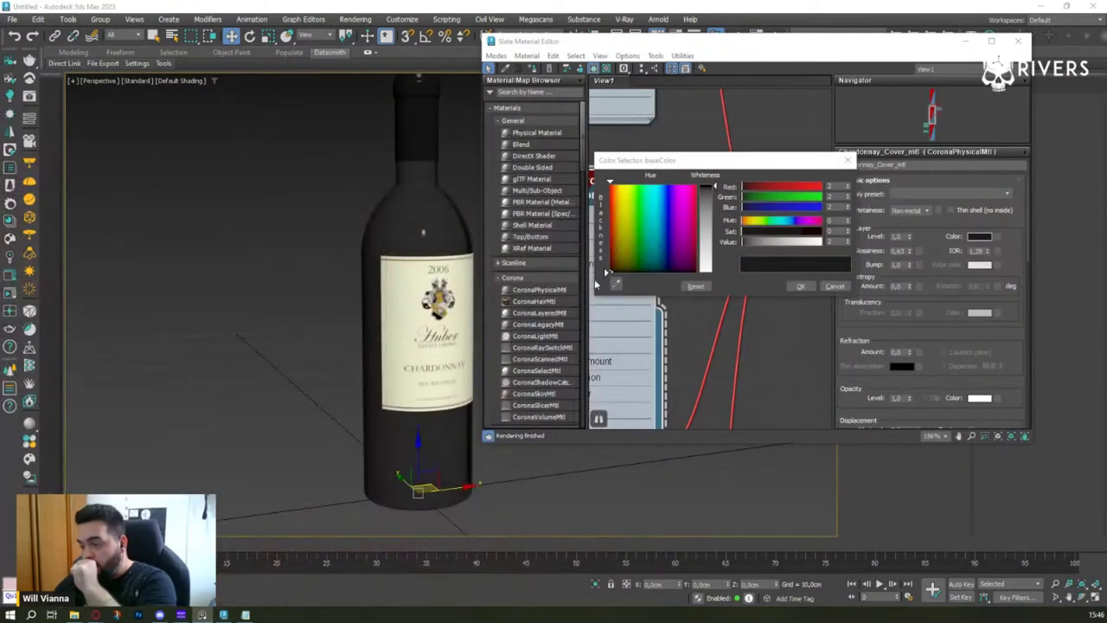
{"action": "left_click", "coordinate": [615, 282]}
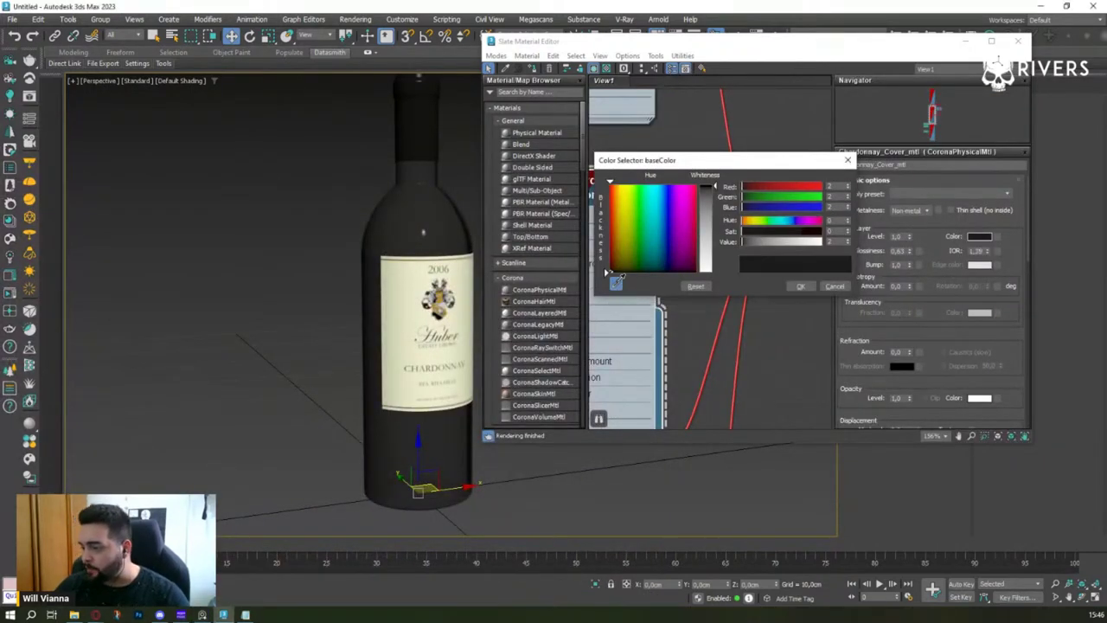
{"action": "left_click", "coordinate": [394, 272]}
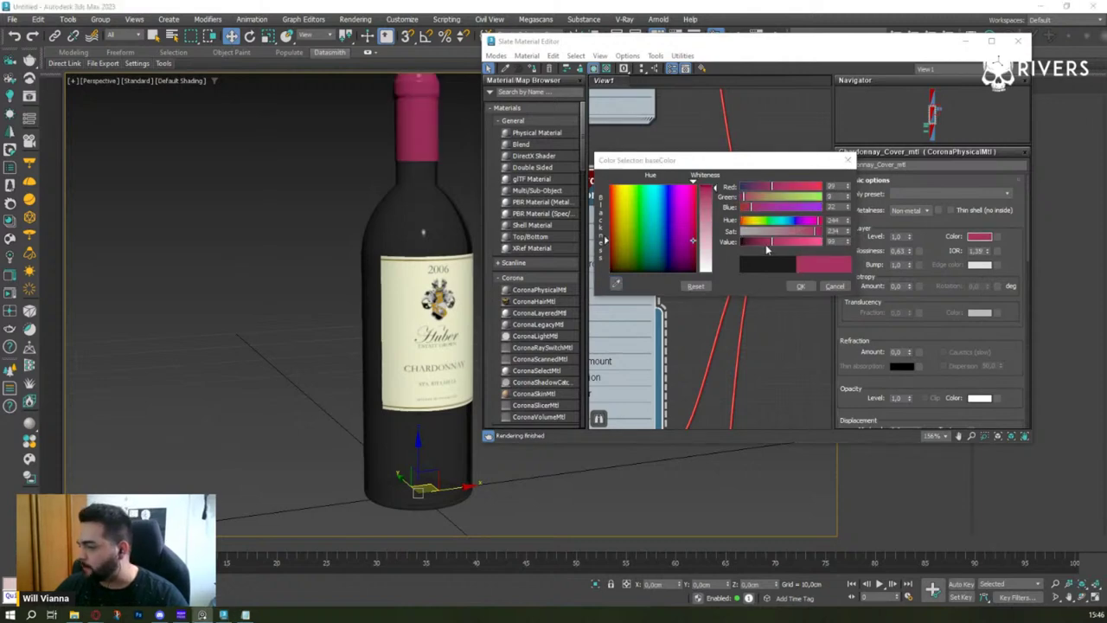
{"action": "left_click_drag", "start_coordinate": [765, 244], "coordinate": [762, 240]}
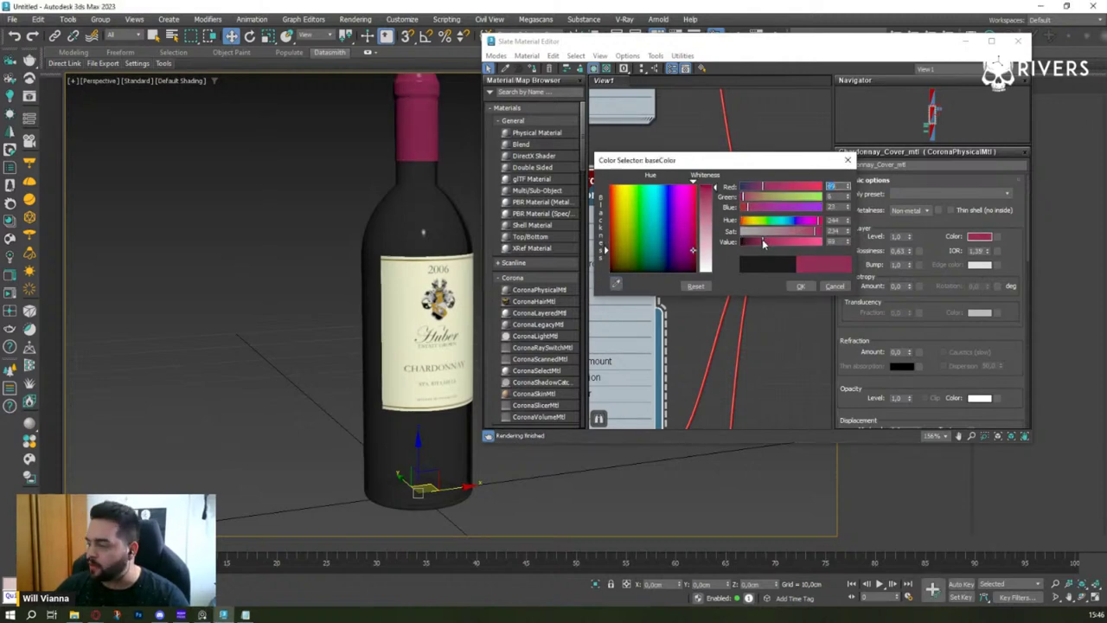
{"action": "left_click", "coordinate": [800, 286]}
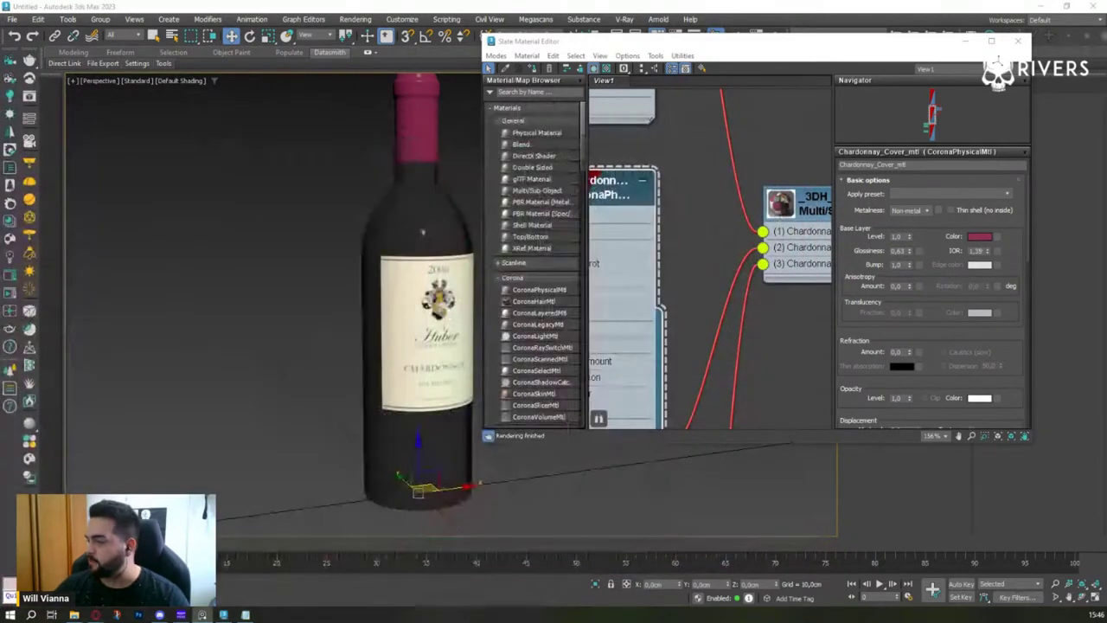
{"action": "left_click", "coordinate": [1017, 40]}
- Zoom out on the bottle and set the PureRef window to Always on top
{"action": "scroll", "coordinate": [536, 318], "scroll_direction": "down", "scroll_amount": 5}
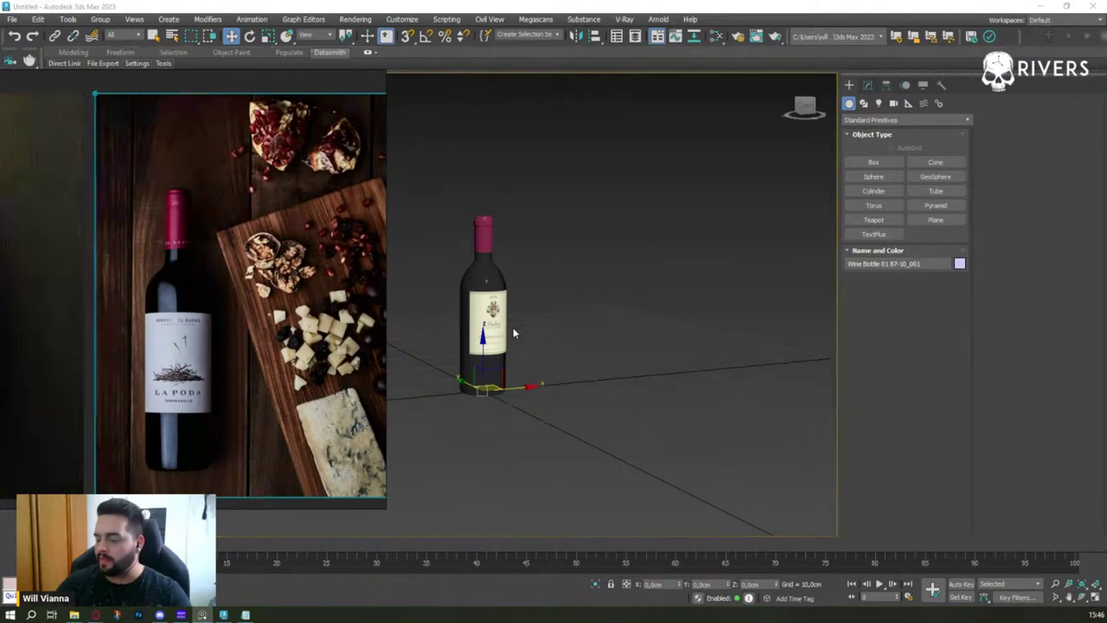
{"action": "middle_click_drag", "start_coordinate": [578, 372], "coordinate": [636, 370], "text": "alt"}
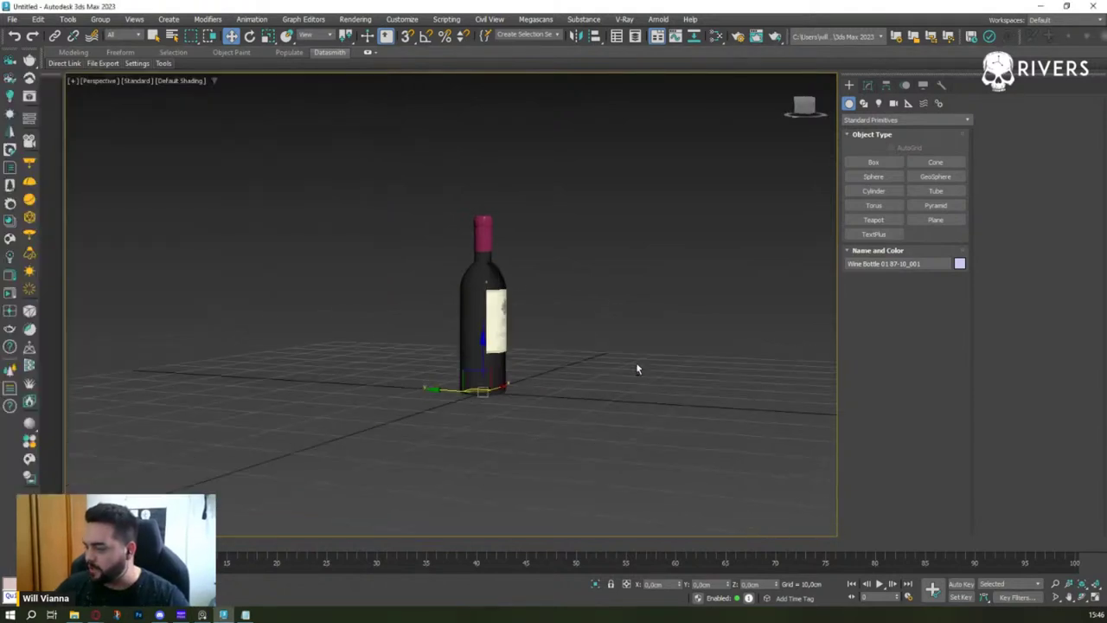
{"action": "left_click", "coordinate": [201, 614]}
{"action": "right_click", "coordinate": [285, 493]}
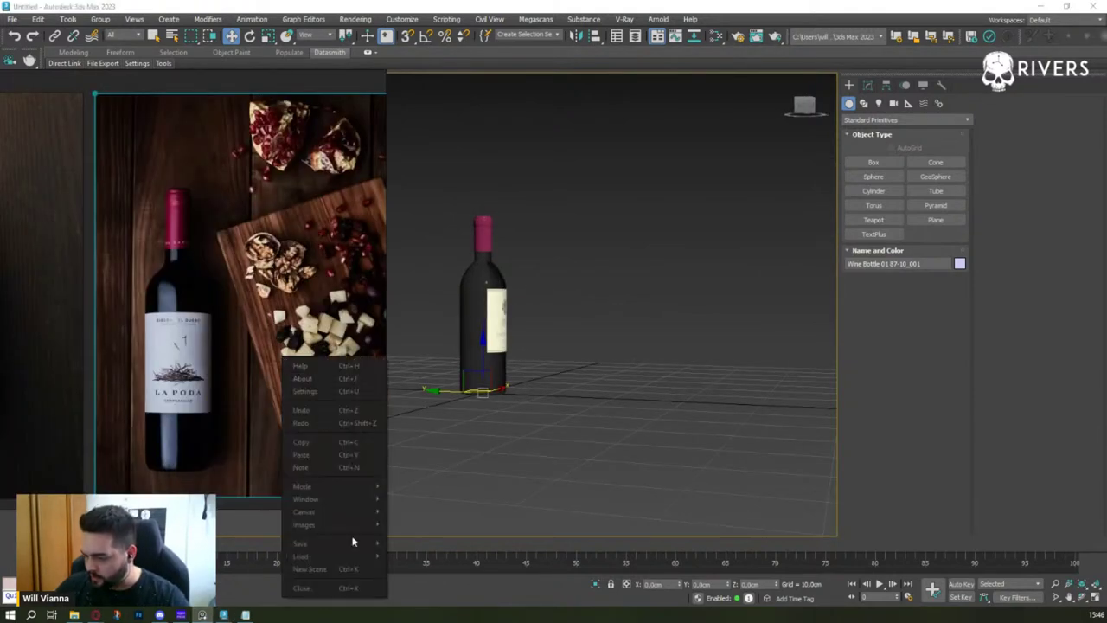
{"action": "mouse_move", "coordinate": [302, 486]}
{"action": "left_click", "coordinate": [452, 516]}
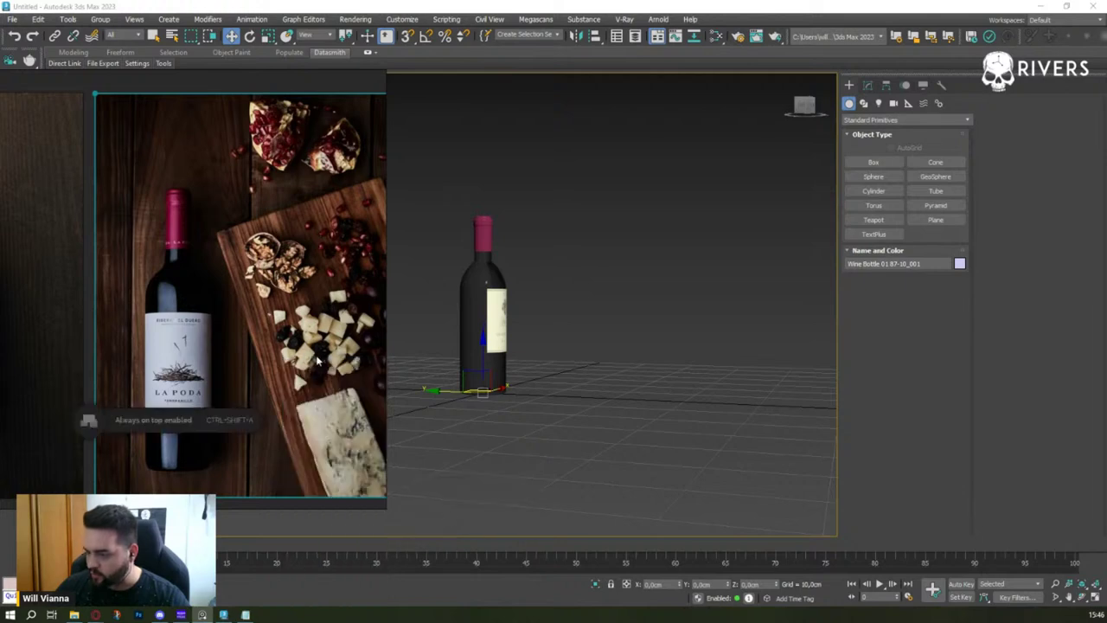
- Resize the reference window, focus it on the wine photo, and park it top-left
{"action": "mouse_move", "coordinate": [148, 268]}
{"action": "left_mouse_down"}
{"action": "mouse_move", "coordinate": [44, 48]}
{"action": "mouse_move", "coordinate": [256, 195]}
{"action": "left_mouse_up"}
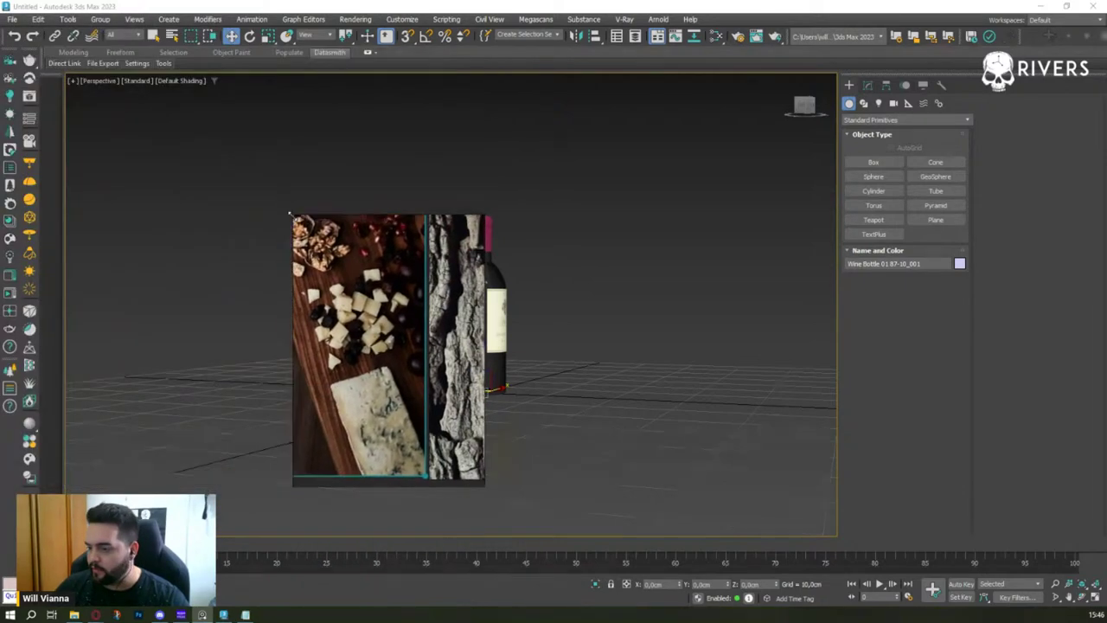
{"action": "middle_click_drag", "start_coordinate": [419, 298], "coordinate": [393, 355]}
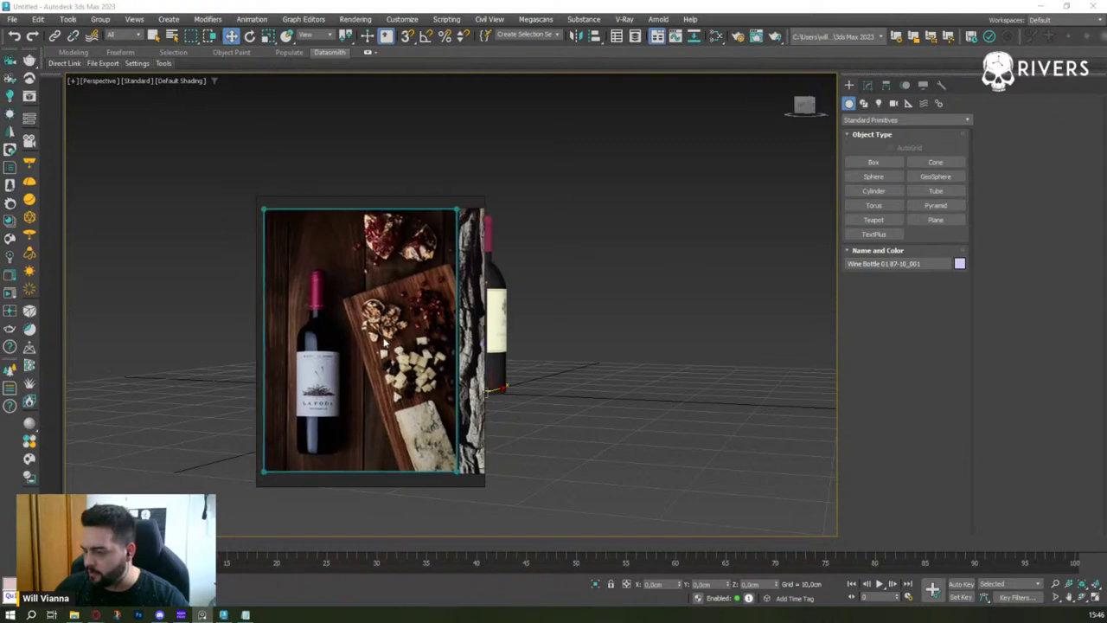
{"action": "left_click_drag", "start_coordinate": [394, 357], "coordinate": [159, 176]}
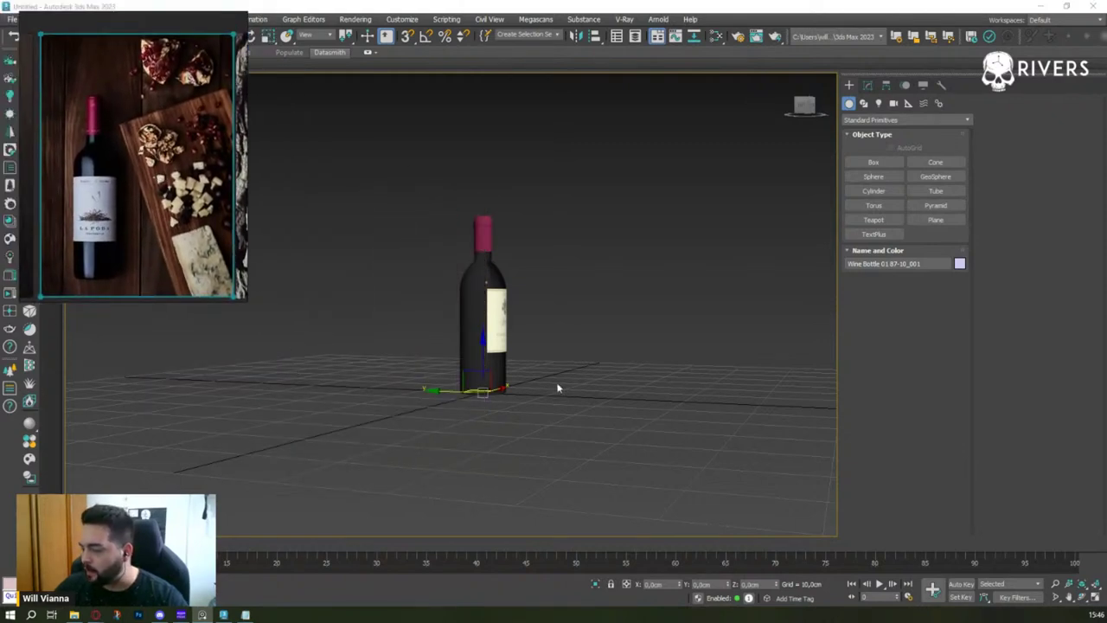
{"action": "scroll", "coordinate": [558, 388], "scroll_direction": "up", "scroll_amount": 2}
- Rotate the wine bottle onto its side and raise it 3.93 cm
{"action": "key", "text": "e"}
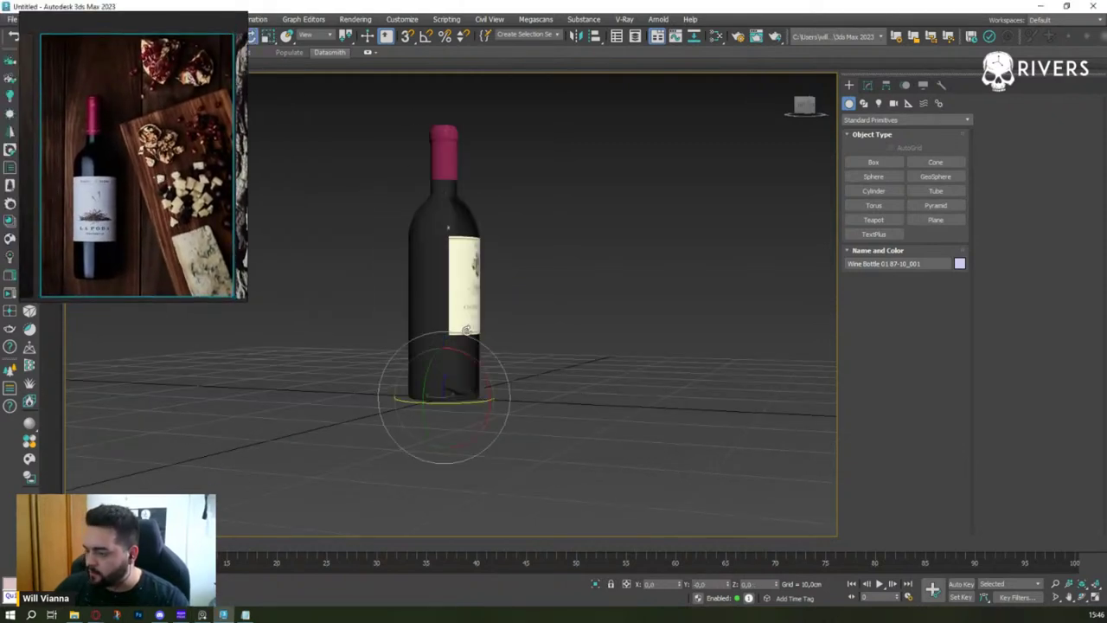
{"action": "left_click_drag", "start_coordinate": [472, 357], "coordinate": [432, 216]}
{"action": "key", "text": "ctrl+z"}
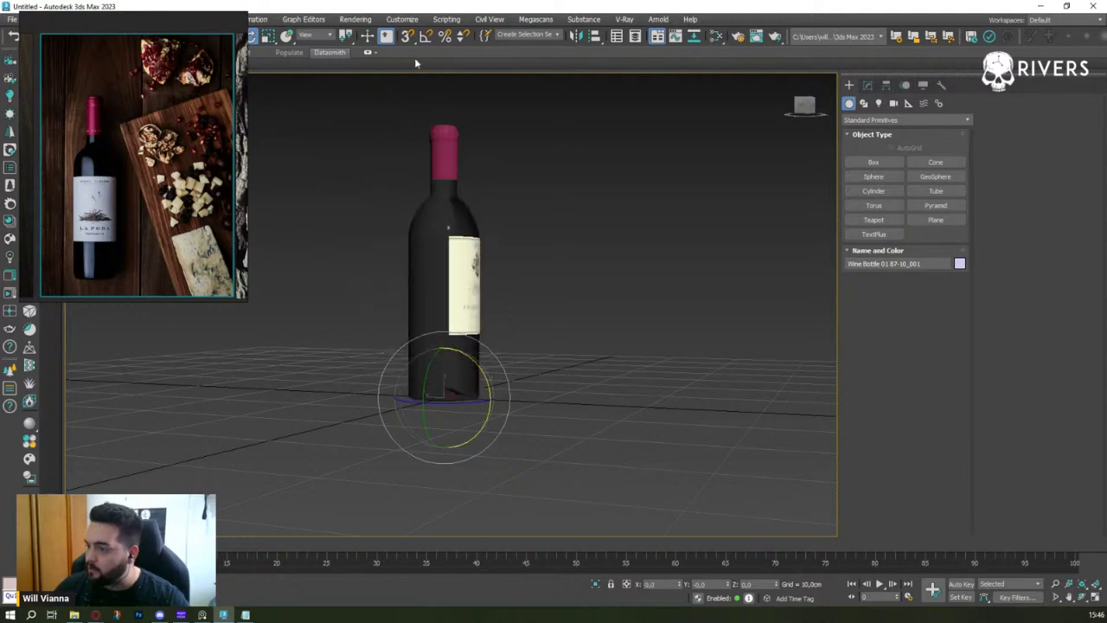
{"action": "mouse_move", "coordinate": [472, 365]}
{"action": "left_mouse_down"}
{"action": "mouse_move", "coordinate": [413, 334]}
{"action": "mouse_move", "coordinate": [453, 297]}
{"action": "mouse_move", "coordinate": [465, 307]}
{"action": "left_mouse_up"}
{"action": "key", "text": "w"}
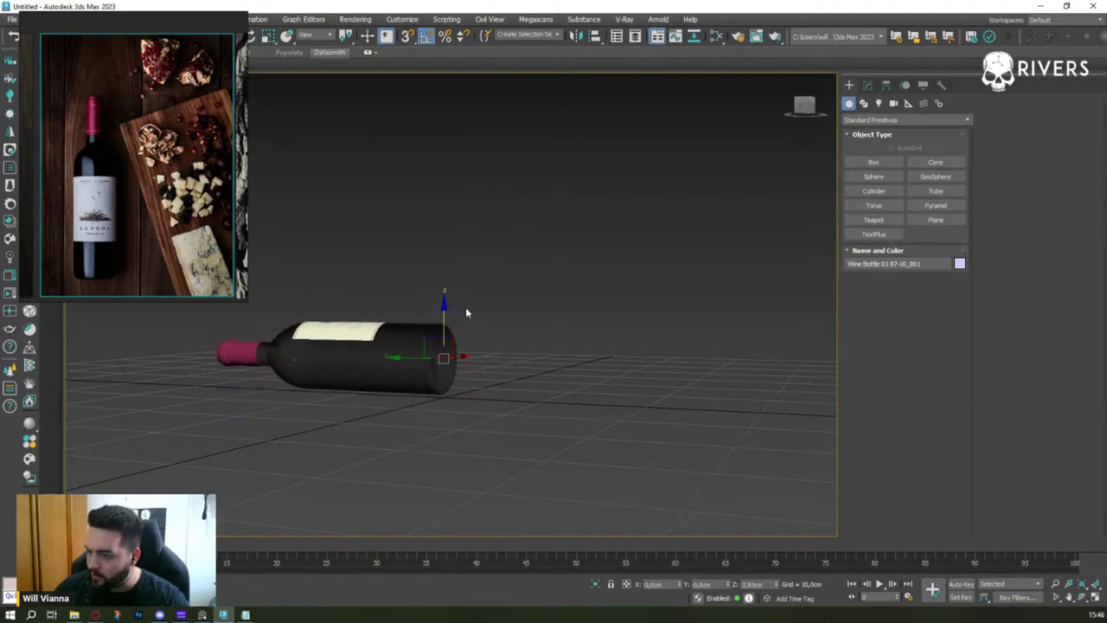
{"action": "mouse_move", "coordinate": [465, 307]}
{"action": "middle_mouse_down", "text": "alt"}
{"action": "mouse_move", "coordinate": [589, 346]}
{"action": "mouse_move", "coordinate": [505, 437]}
{"action": "middle_mouse_up", "text": "alt"}
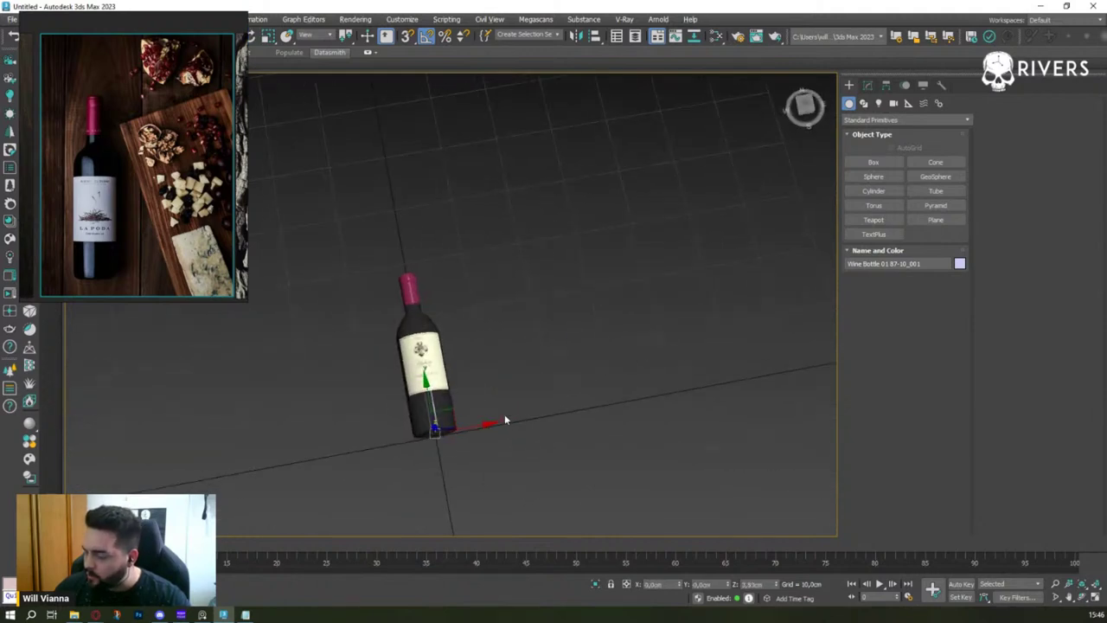
- View the bottle from above, zoom in, and shift it to X -7.671 cm
{"action": "key", "text": "f"}
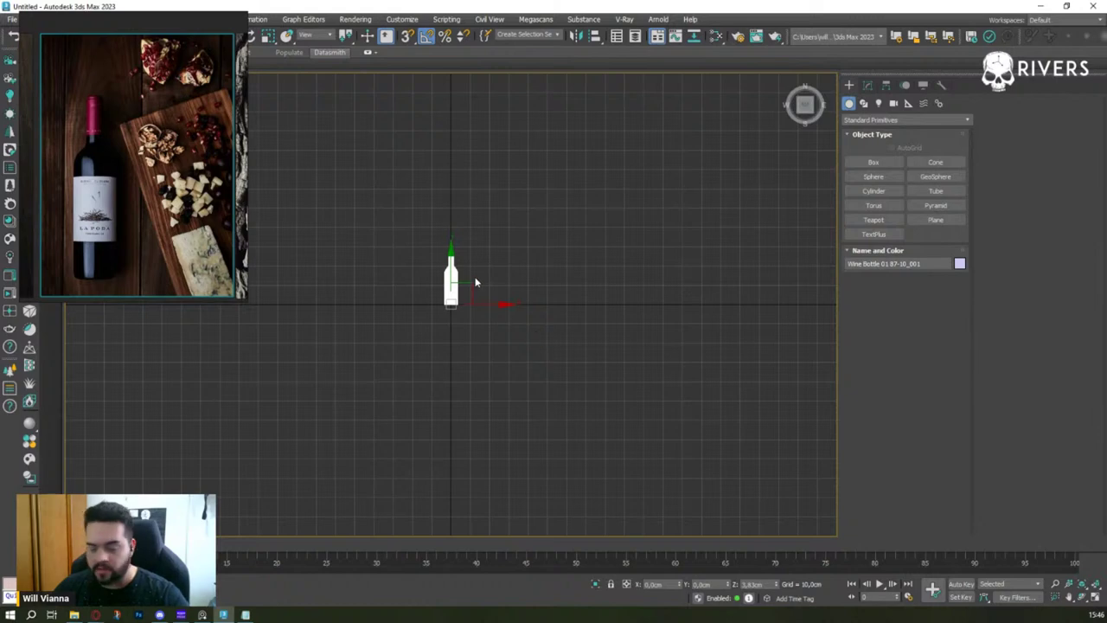
{"action": "key", "text": "p"}
{"action": "scroll", "coordinate": [458, 276], "scroll_direction": "up", "scroll_amount": 3}
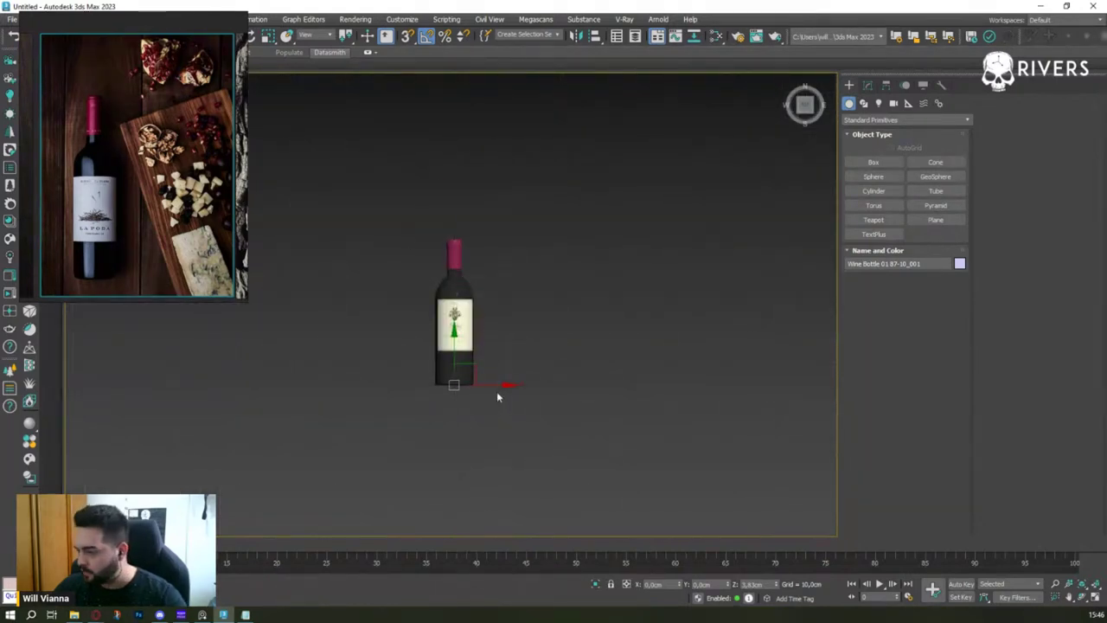
{"action": "scroll", "coordinate": [484, 372], "scroll_direction": "up", "scroll_amount": 2}
{"action": "scroll", "coordinate": [484, 370], "scroll_direction": "up", "scroll_amount": 2}
{"action": "left_click_drag", "start_coordinate": [458, 471], "coordinate": [374, 471]}
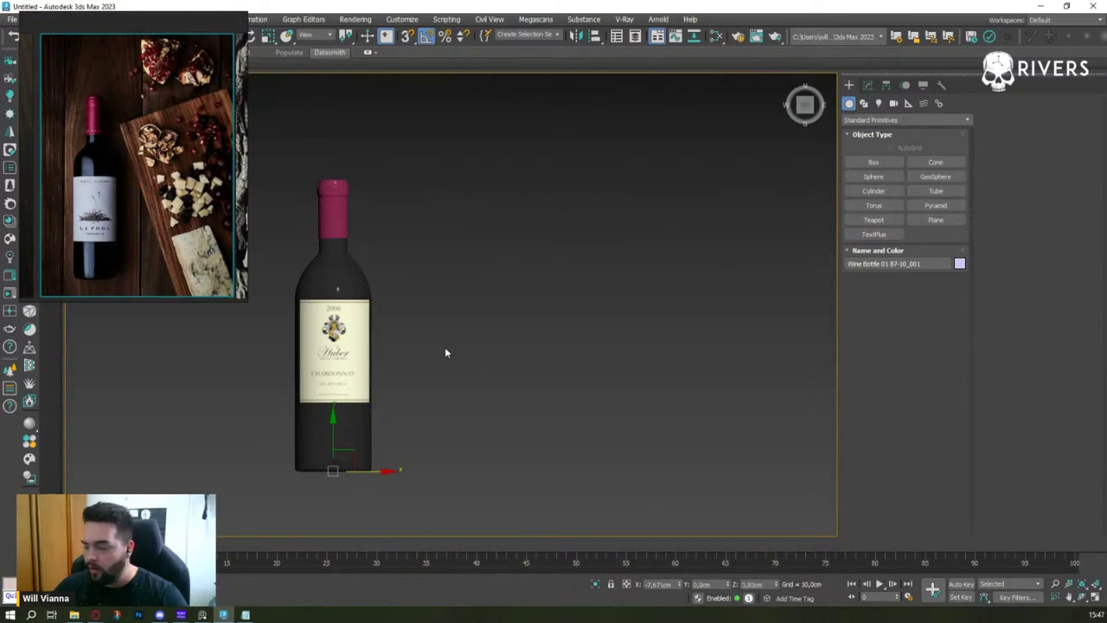
- Draw a large Plane floor beneath the bottle
{"action": "key", "text": "m"}
{"action": "left_click", "coordinate": [1018, 41]}
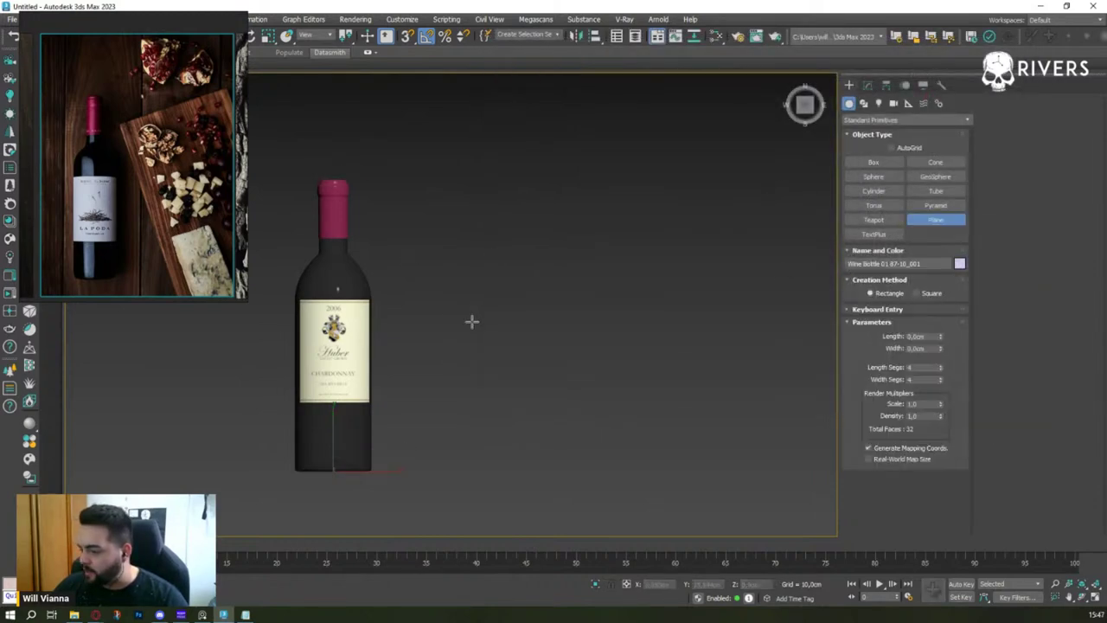
{"action": "scroll", "coordinate": [389, 178], "scroll_direction": "down", "scroll_amount": 8}
{"action": "scroll", "coordinate": [415, 168], "scroll_direction": "down", "scroll_amount": 3}
{"action": "mouse_move", "coordinate": [344, 104]}
{"action": "left_mouse_down"}
{"action": "mouse_move", "coordinate": [651, 393]}
{"action": "mouse_move", "coordinate": [689, 402]}
{"action": "left_mouse_up"}
{"action": "right_click", "coordinate": [558, 333]}
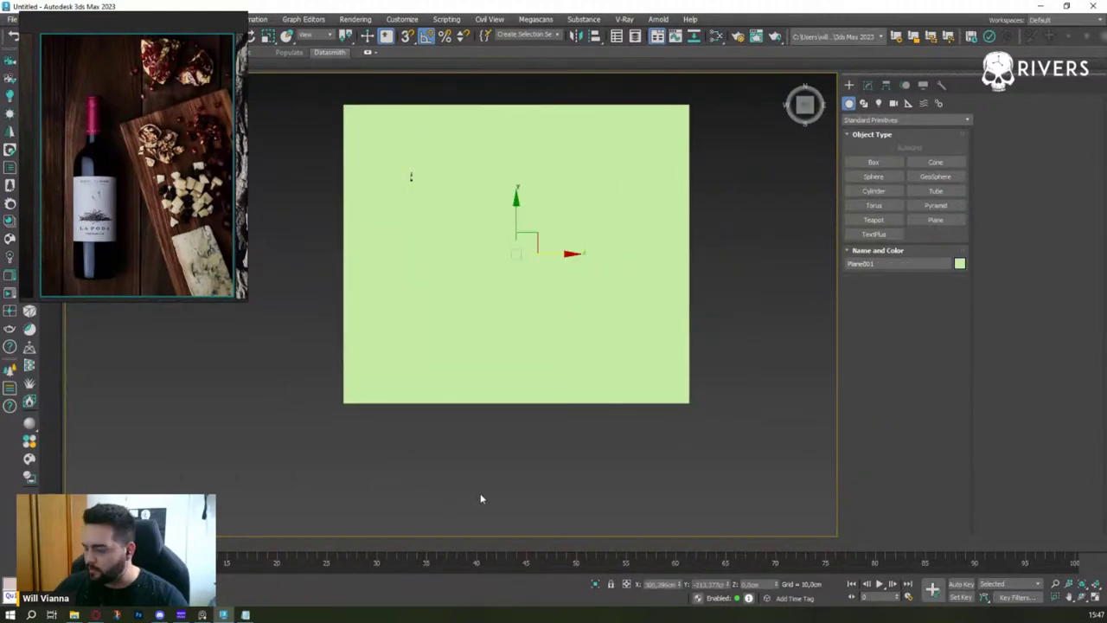
- Return to Perspective, zero the plane's X and Y to centre it, and open its Modify parameters
{"action": "key", "text": "g"}
{"action": "key", "text": "p"}
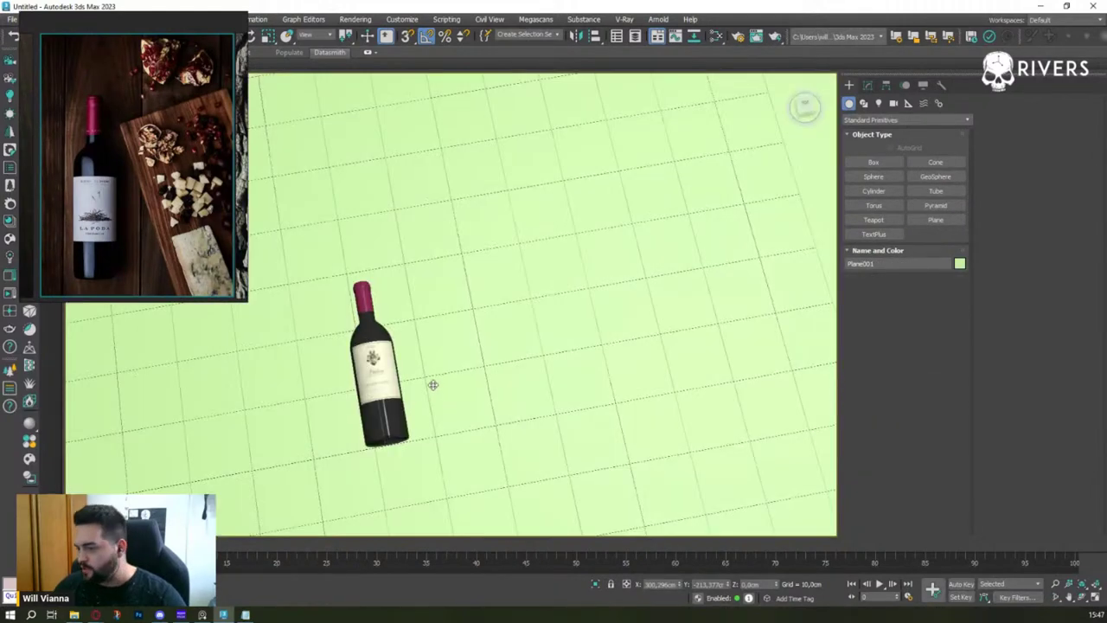
{"action": "scroll", "coordinate": [432, 383], "scroll_direction": "down", "scroll_amount": 5}
{"action": "middle_click_drag", "start_coordinate": [501, 370], "coordinate": [512, 331], "text": "alt"}
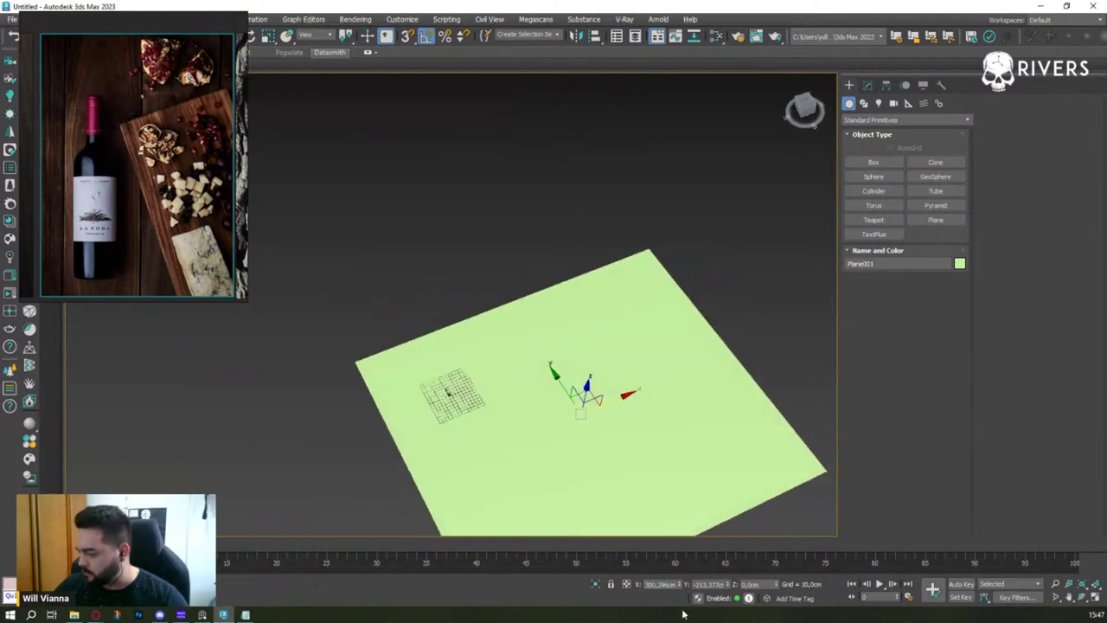
{"action": "right_click", "coordinate": [681, 587]}
{"action": "right_click", "coordinate": [727, 587]}
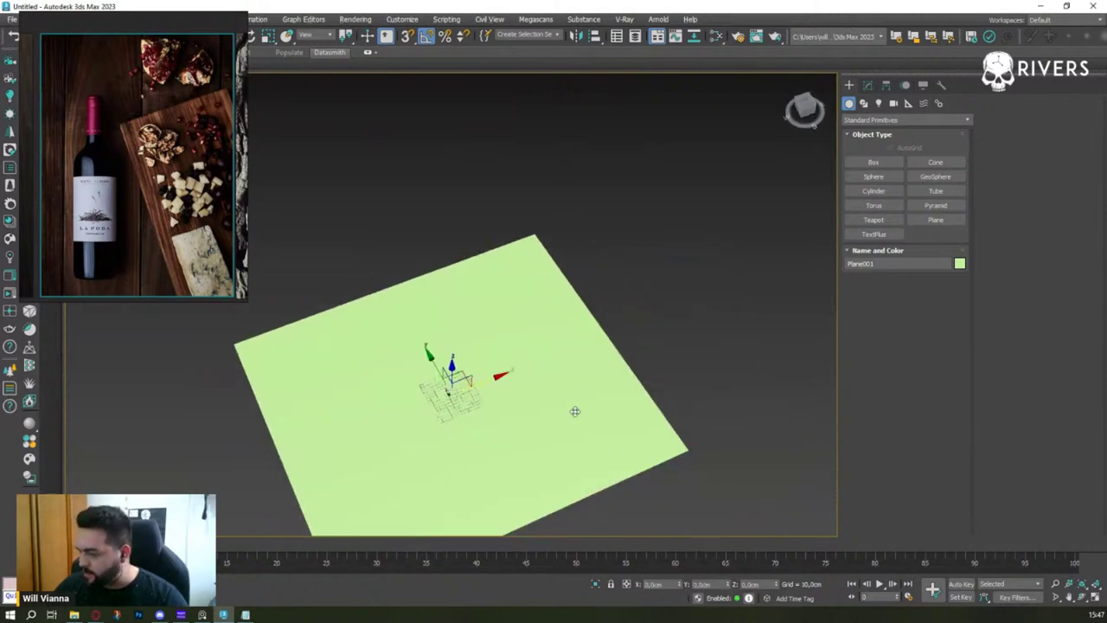
{"action": "left_click", "coordinate": [867, 85]}
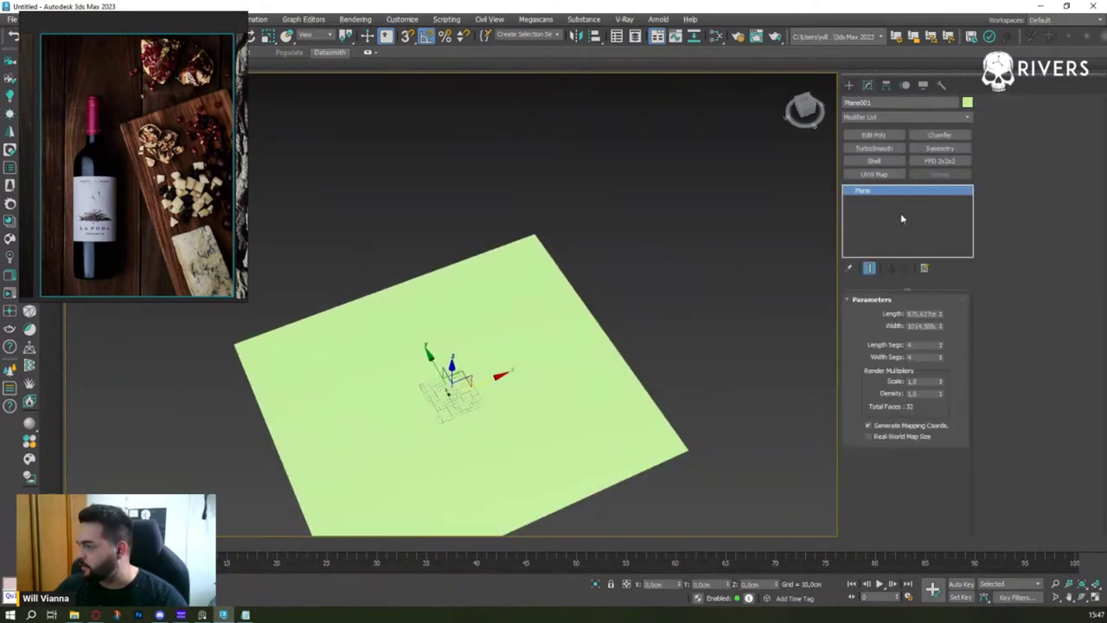
- Set the plane's length and width to 100 cm
{"action": "double_click", "coordinate": [922, 314]}
{"action": "type", "text": "100"}
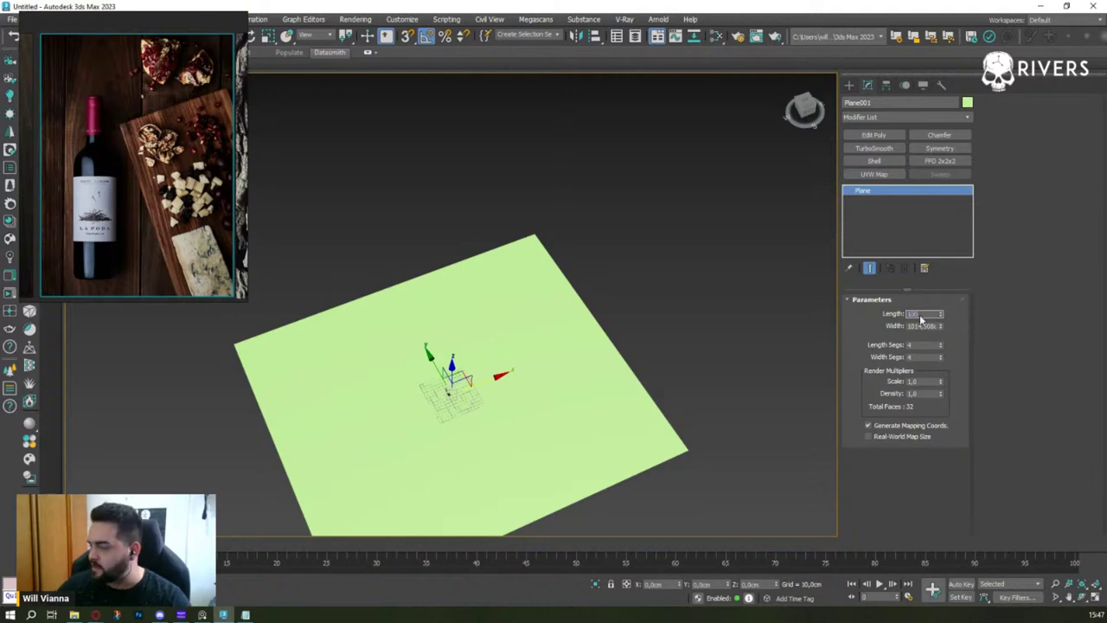
{"action": "key", "text": "Tab"}
{"action": "type", "text": "100"}
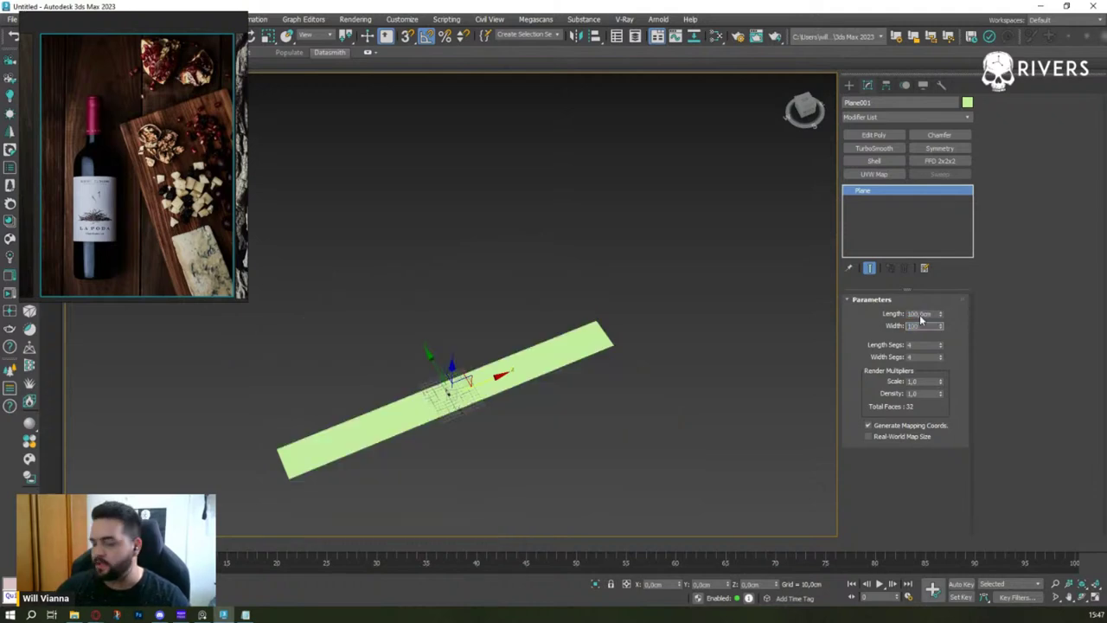
{"action": "key", "text": "Return"}
- Resize the plane under the bottle to 150 × 150 cm
{"action": "scroll", "coordinate": [445, 367], "scroll_direction": "up", "scroll_amount": 3}
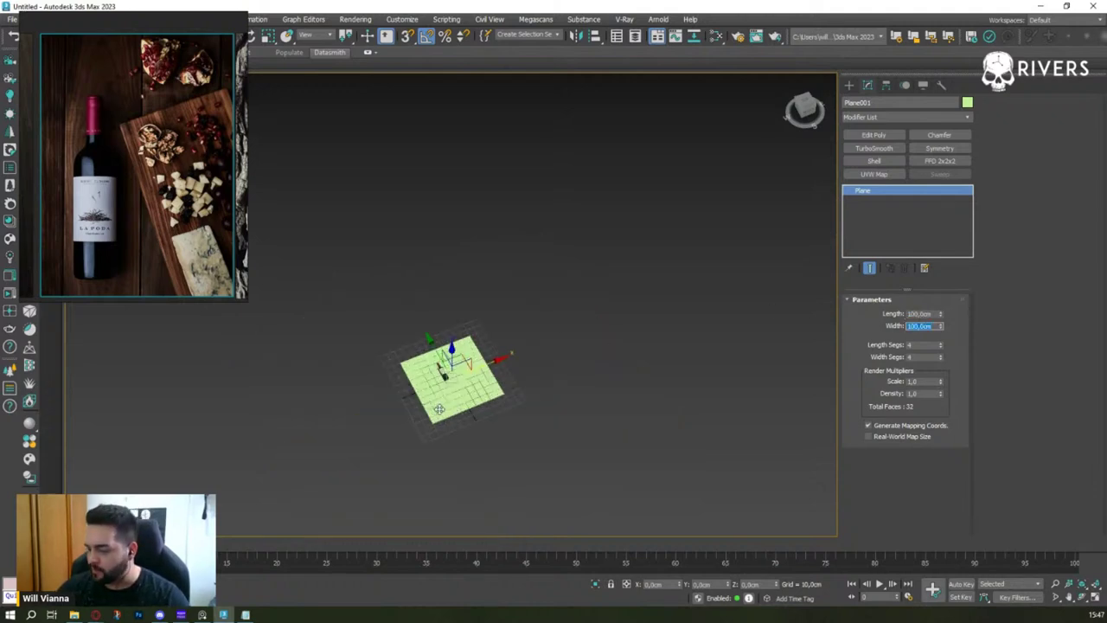
{"action": "scroll", "coordinate": [506, 383], "scroll_direction": "up", "scroll_amount": 5}
{"action": "middle_click_drag", "start_coordinate": [506, 383], "coordinate": [606, 363], "text": "alt"}
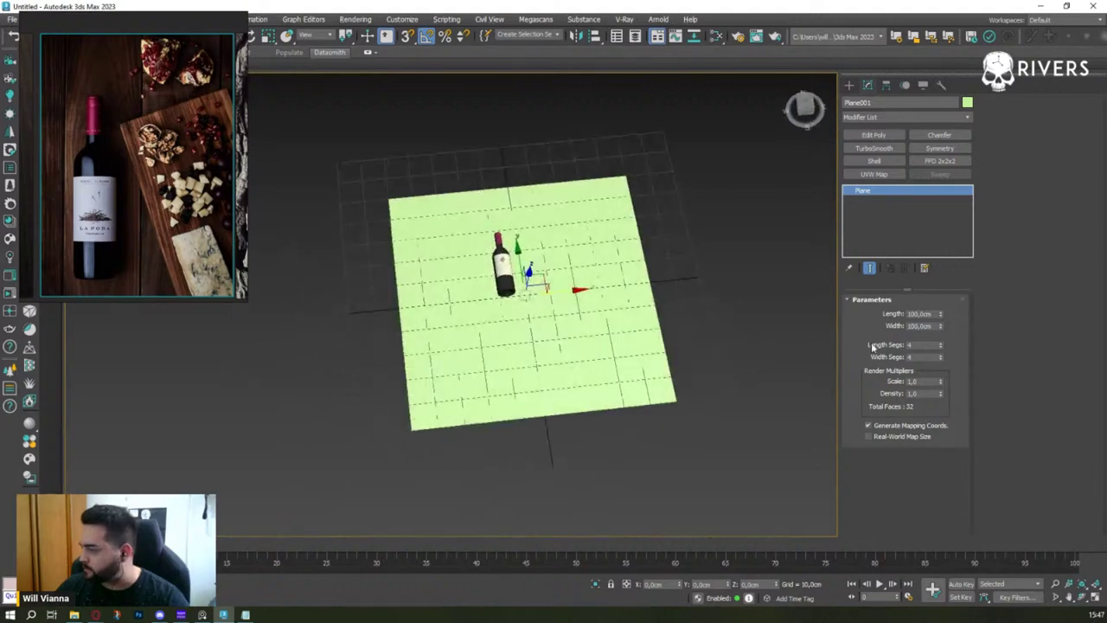
{"action": "left_click_drag", "start_coordinate": [939, 313], "coordinate": [941, 291]}
{"action": "double_click", "coordinate": [920, 314]}
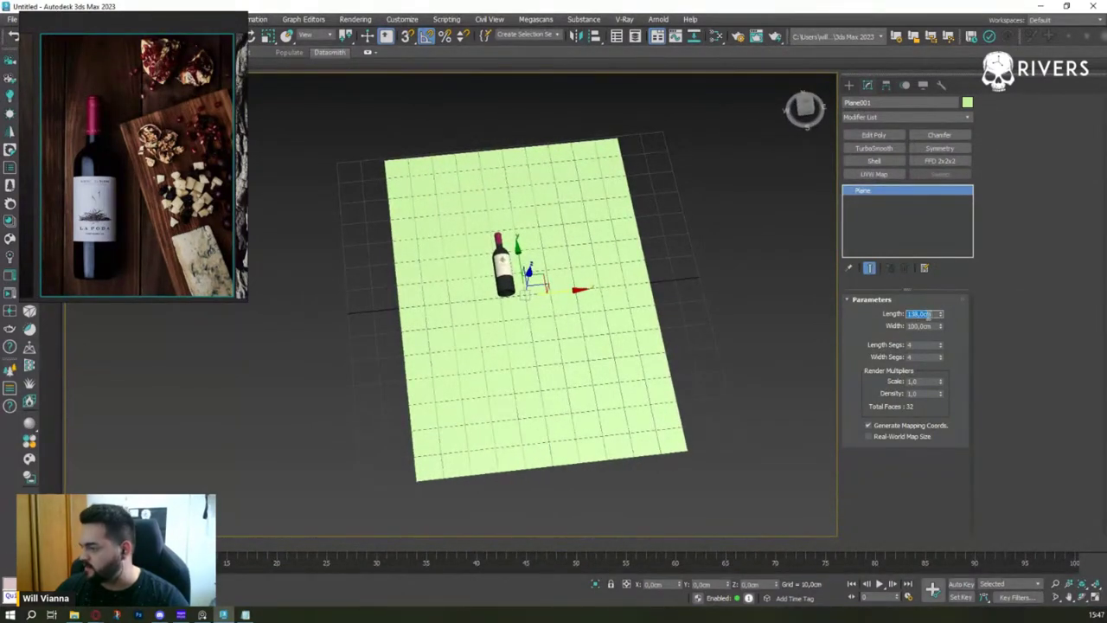
{"action": "type", "text": "150"}
{"action": "key", "text": "Tab"}
{"action": "type", "text": "150"}
{"action": "key", "text": "Return"}
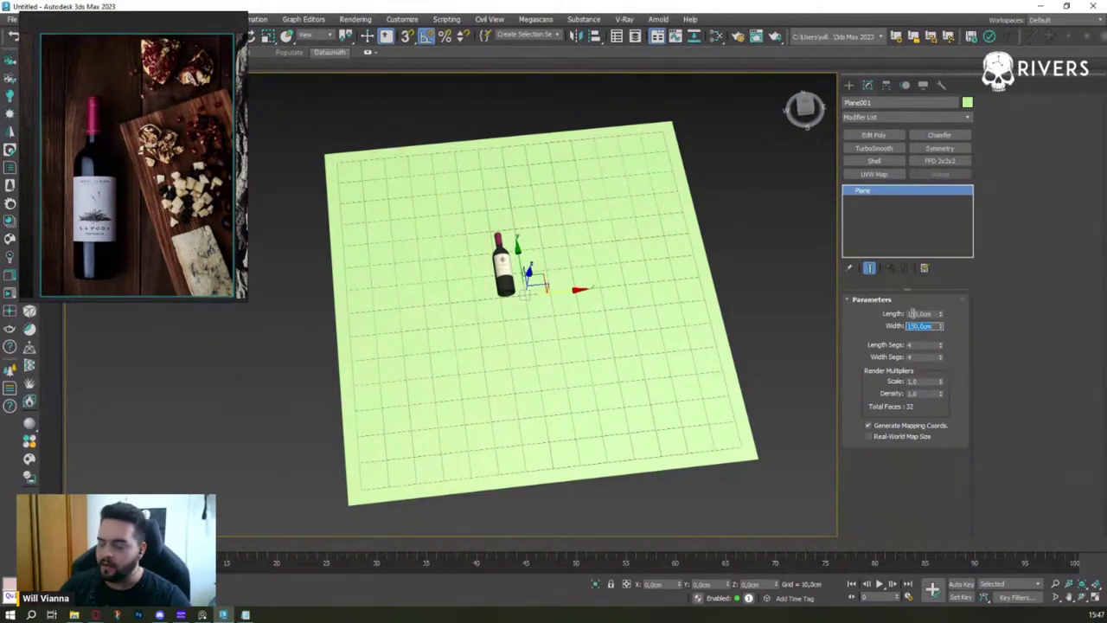
- Reduce the plane's segments to 1 and orbit around the plane and bottle
{"action": "scroll", "coordinate": [519, 268], "scroll_direction": "up", "scroll_amount": 5}
{"action": "mouse_move", "coordinate": [524, 267]}
{"action": "middle_mouse_down", "text": "alt"}
{"action": "mouse_move", "coordinate": [551, 213]}
{"action": "mouse_move", "coordinate": [543, 199]}
{"action": "mouse_move", "coordinate": [543, 223]}
{"action": "middle_mouse_up", "text": "alt"}
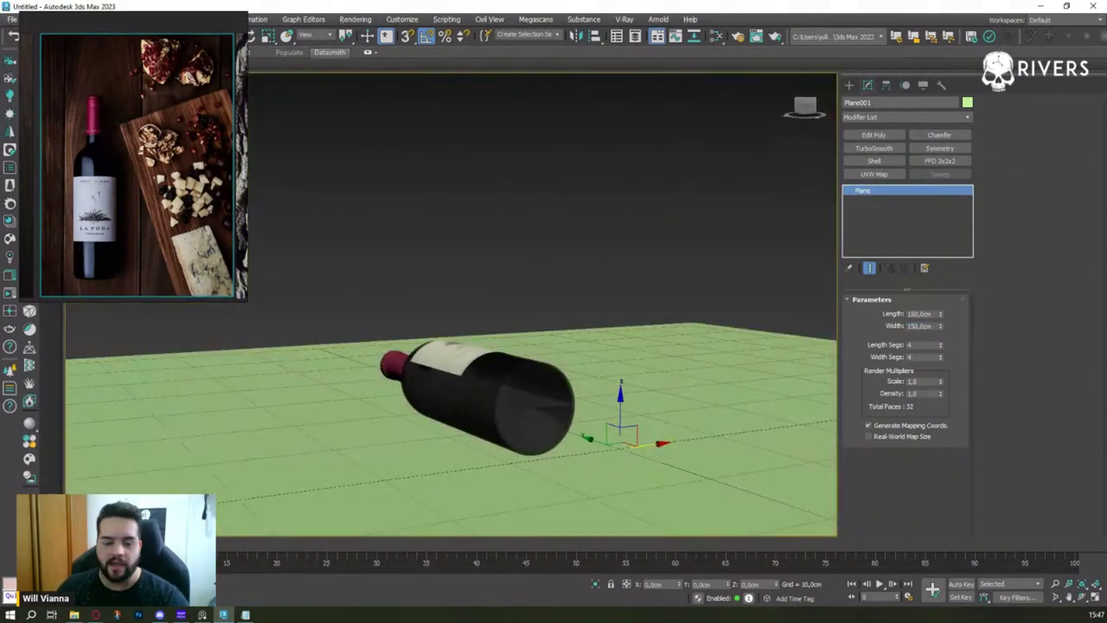
{"action": "key", "text": "alt+Tab"}
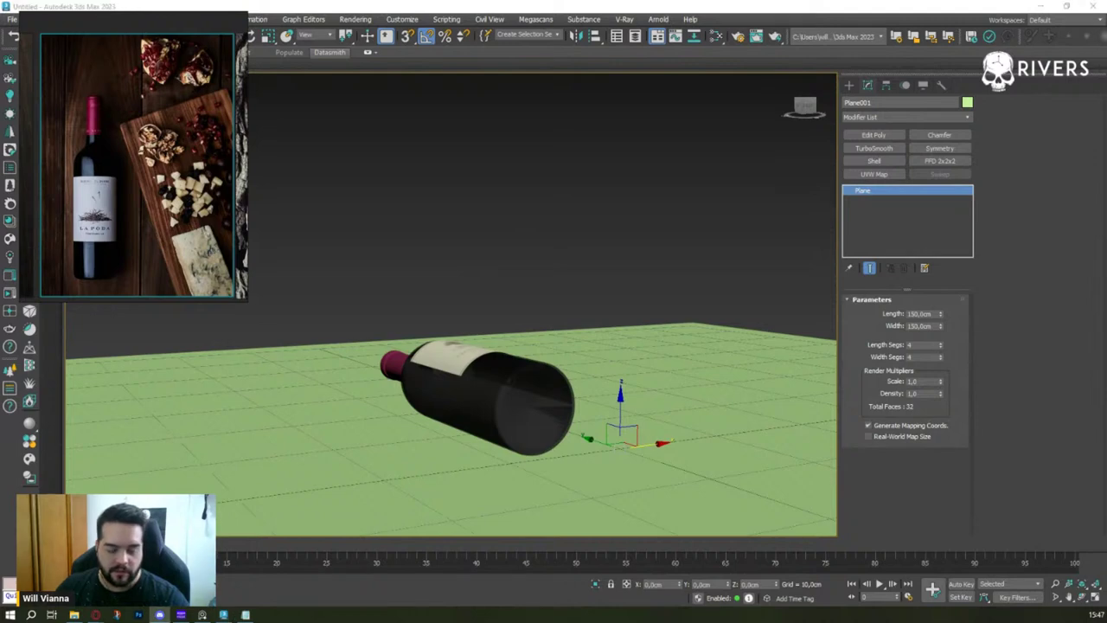
{"action": "key", "text": "alt+Tab"}
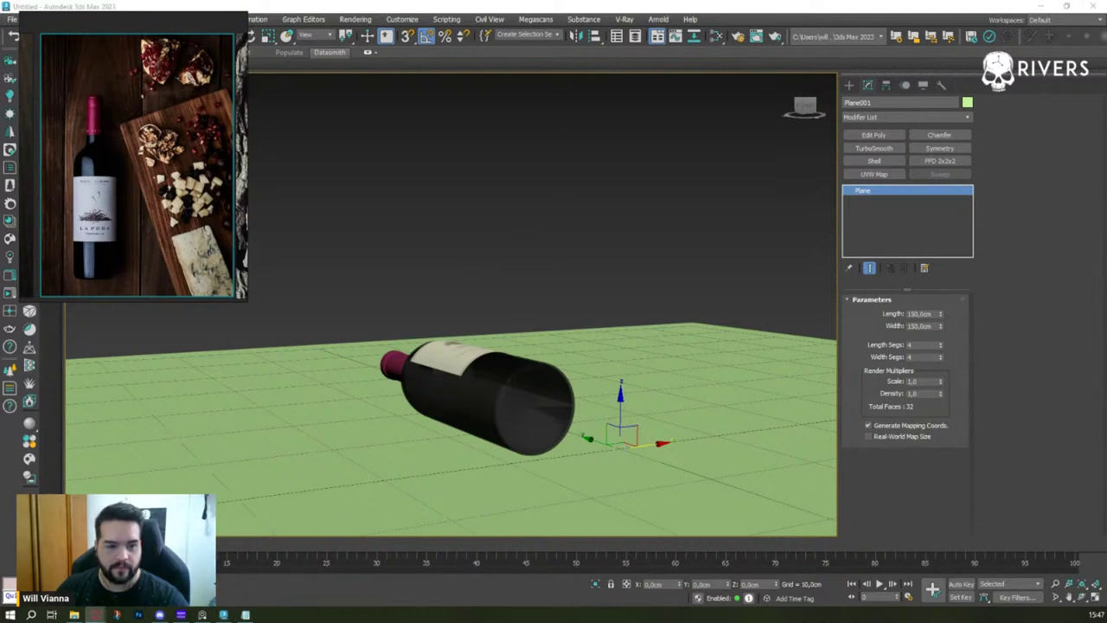
{"action": "key", "text": "alt+Tab"}
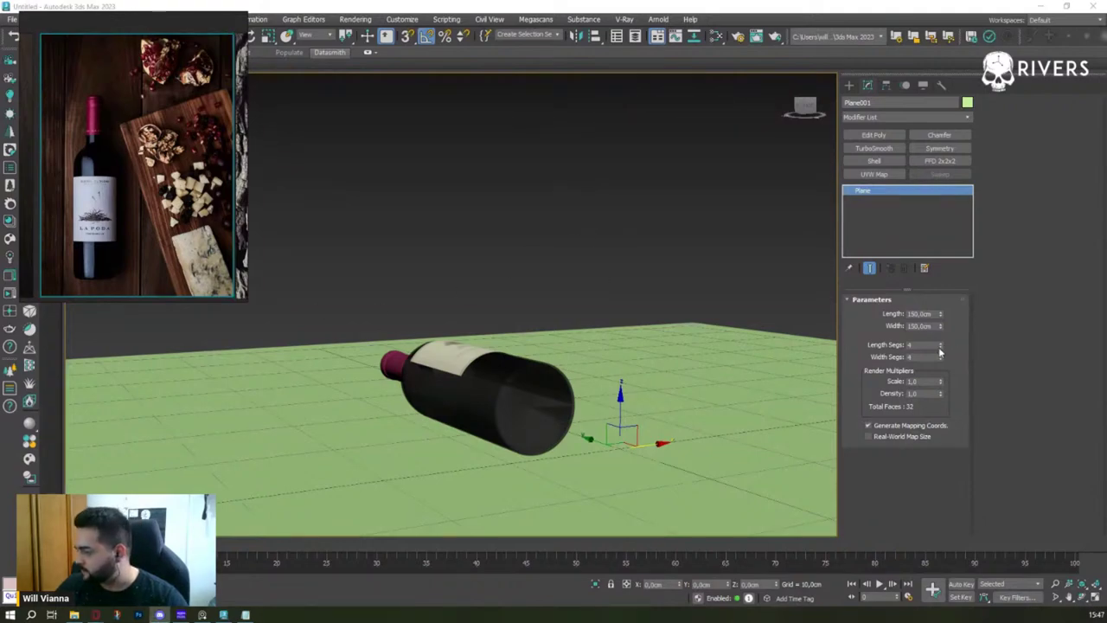
{"action": "left_click_drag", "start_coordinate": [938, 347], "coordinate": [937, 355]}
{"action": "scroll", "coordinate": [582, 331], "scroll_direction": "down", "scroll_amount": 3}
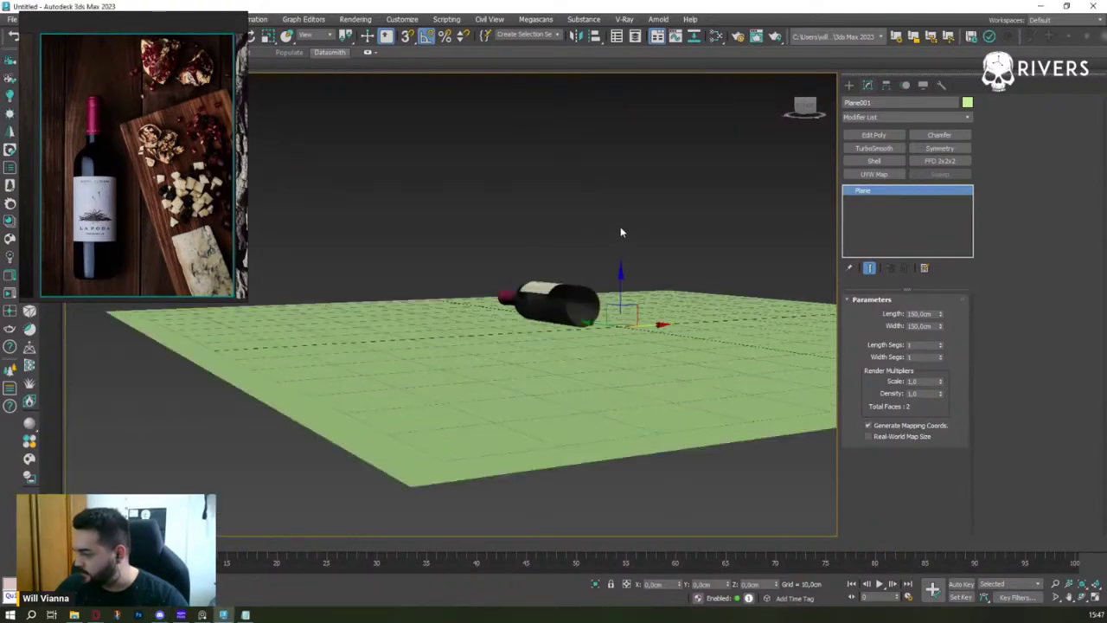
{"action": "scroll", "coordinate": [582, 331], "scroll_direction": "down", "scroll_amount": 2}
{"action": "mouse_move", "coordinate": [583, 372]}
{"action": "middle_mouse_down", "text": "alt"}
{"action": "mouse_move", "coordinate": [583, 331]}
{"action": "mouse_move", "coordinate": [531, 345]}
{"action": "mouse_move", "coordinate": [568, 304]}
{"action": "mouse_move", "coordinate": [579, 321]}
{"action": "middle_mouse_up", "text": "alt"}
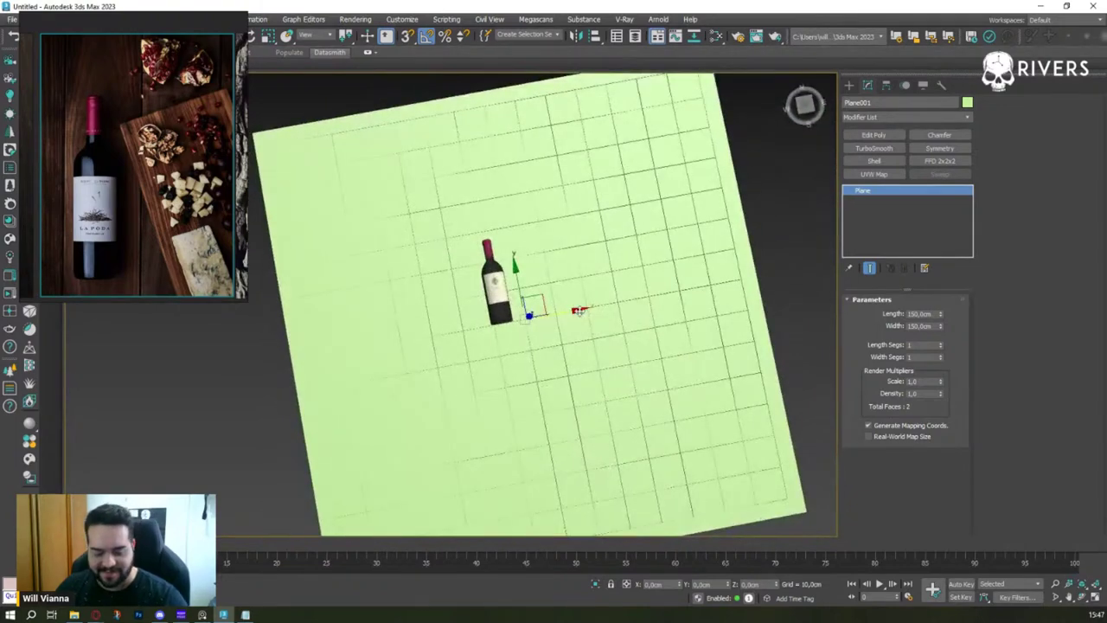
{"action": "mouse_move", "coordinate": [566, 193]}
{"action": "middle_mouse_down", "text": "alt"}
{"action": "mouse_move", "coordinate": [576, 168]}
{"action": "mouse_move", "coordinate": [632, 223]}
{"action": "middle_mouse_up", "text": "alt"}
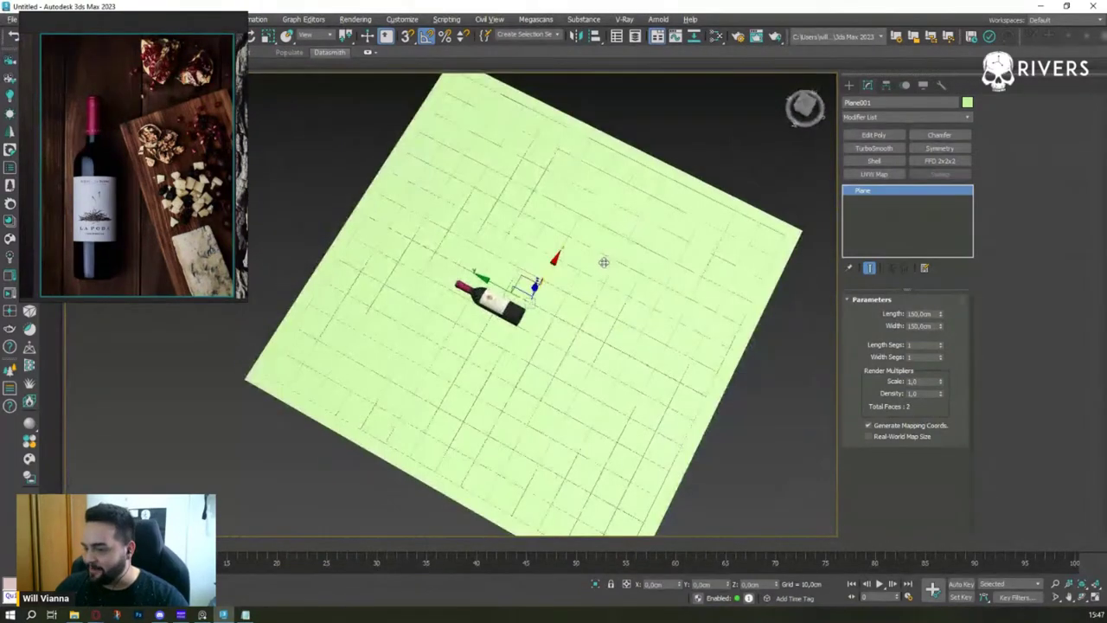
{"action": "mouse_move", "coordinate": [600, 259]}
{"action": "middle_mouse_down", "text": "alt"}
{"action": "mouse_move", "coordinate": [580, 200]}
{"action": "mouse_move", "coordinate": [542, 251]}
{"action": "middle_mouse_up", "text": "alt"}
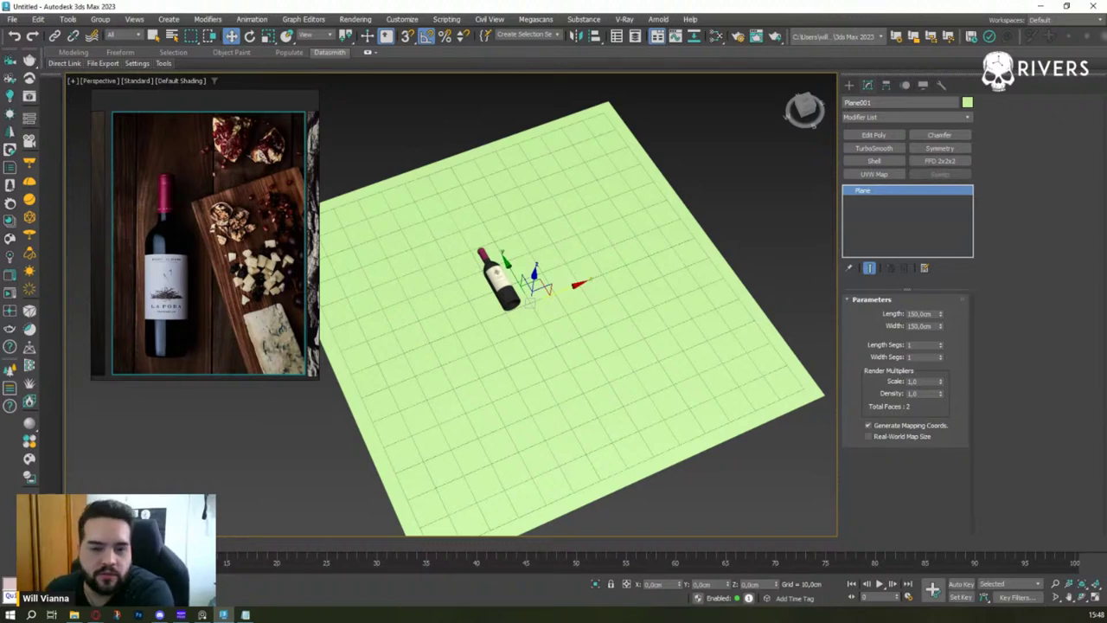
- Drag the Corona Material Library over the viewport to browse its Wood materials
{"action": "left_click_drag", "start_coordinate": [264, 134], "coordinate": [707, 78]}
- Open the Material Editor in Compact Material Editor mode
{"action": "scroll", "coordinate": [651, 271], "scroll_direction": "down", "scroll_amount": 1}
{"action": "scroll", "coordinate": [651, 271], "scroll_direction": "down", "scroll_amount": 2}
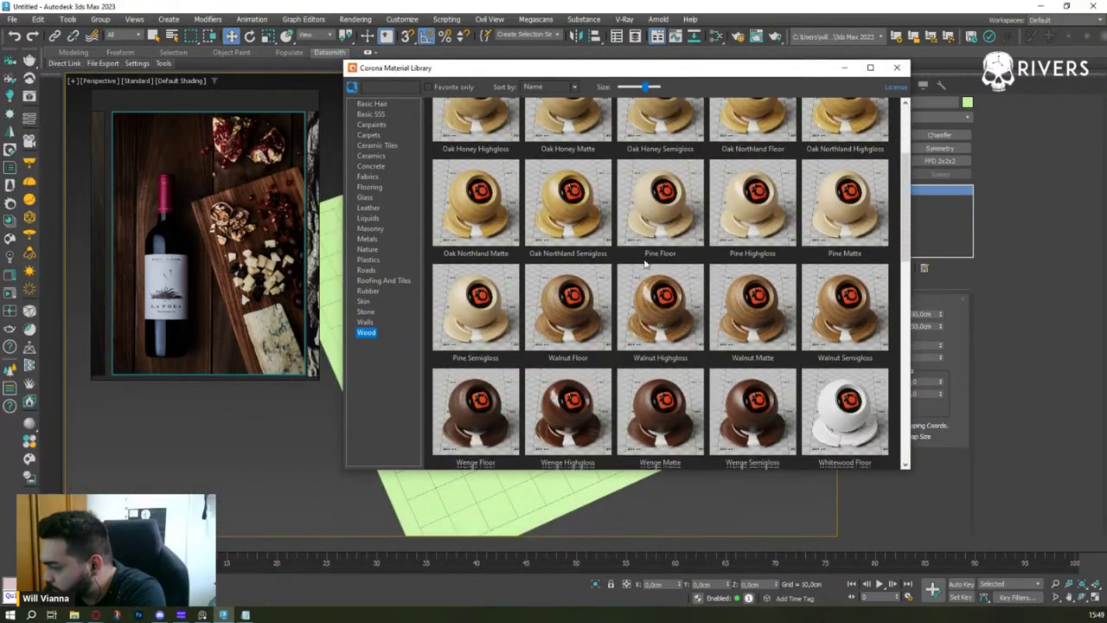
{"action": "scroll", "coordinate": [651, 271], "scroll_direction": "down", "scroll_amount": 1}
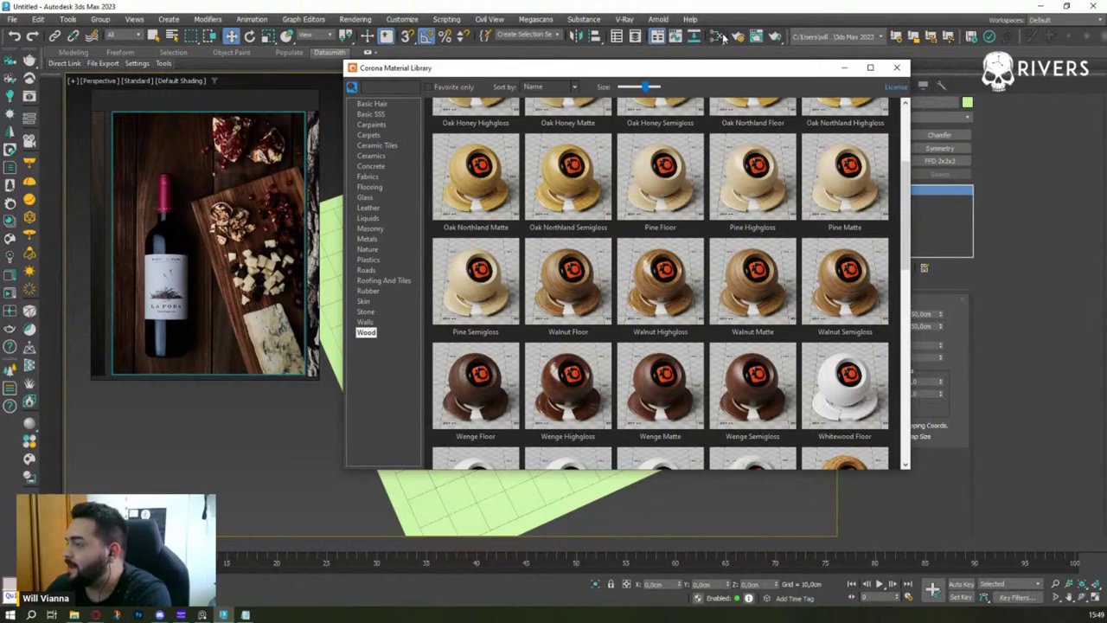
{"action": "left_click", "coordinate": [723, 37]}
{"action": "left_click", "coordinate": [495, 55]}
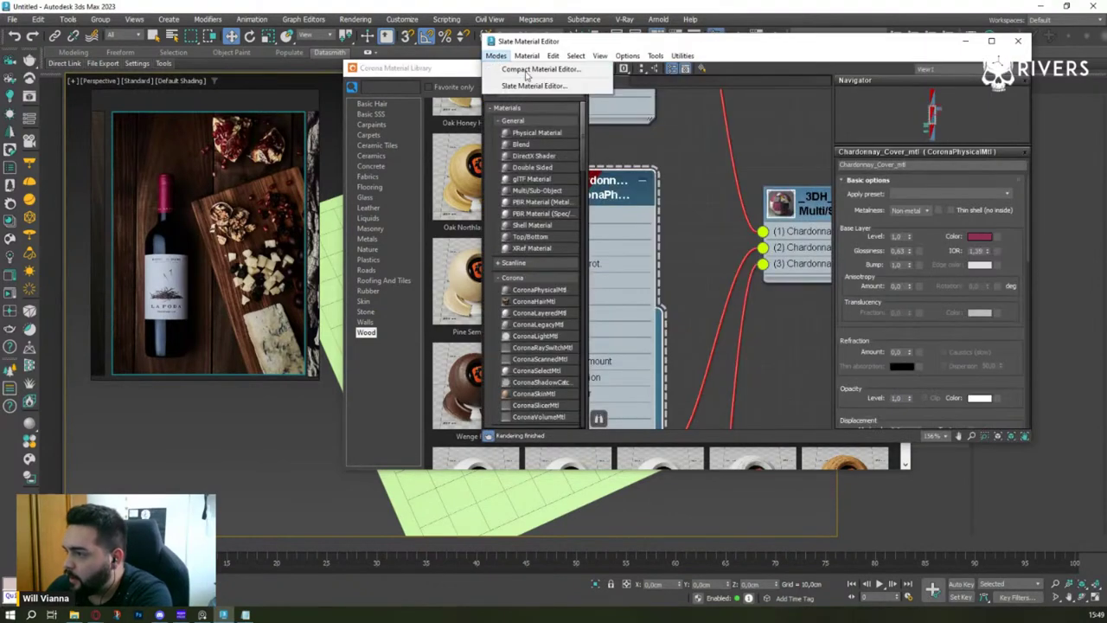
{"action": "left_click", "coordinate": [519, 69]}
- Arrange the editor beside the Corona library and load Wenge material into the fifth sample slot
{"action": "left_click_drag", "start_coordinate": [610, 57], "coordinate": [842, 64]}
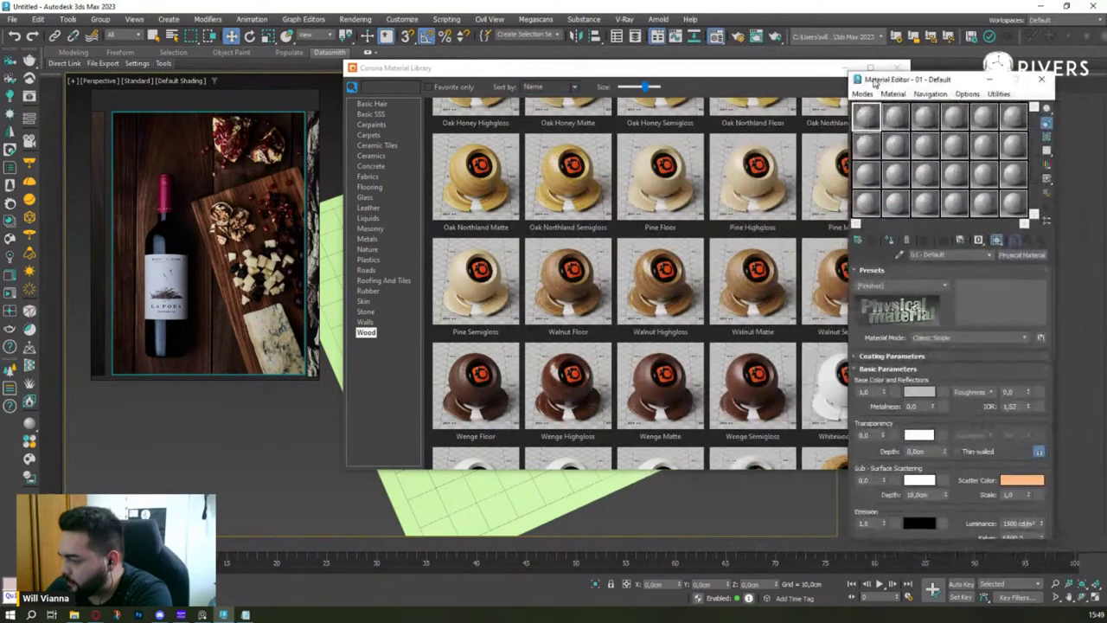
{"action": "left_click", "coordinate": [515, 399]}
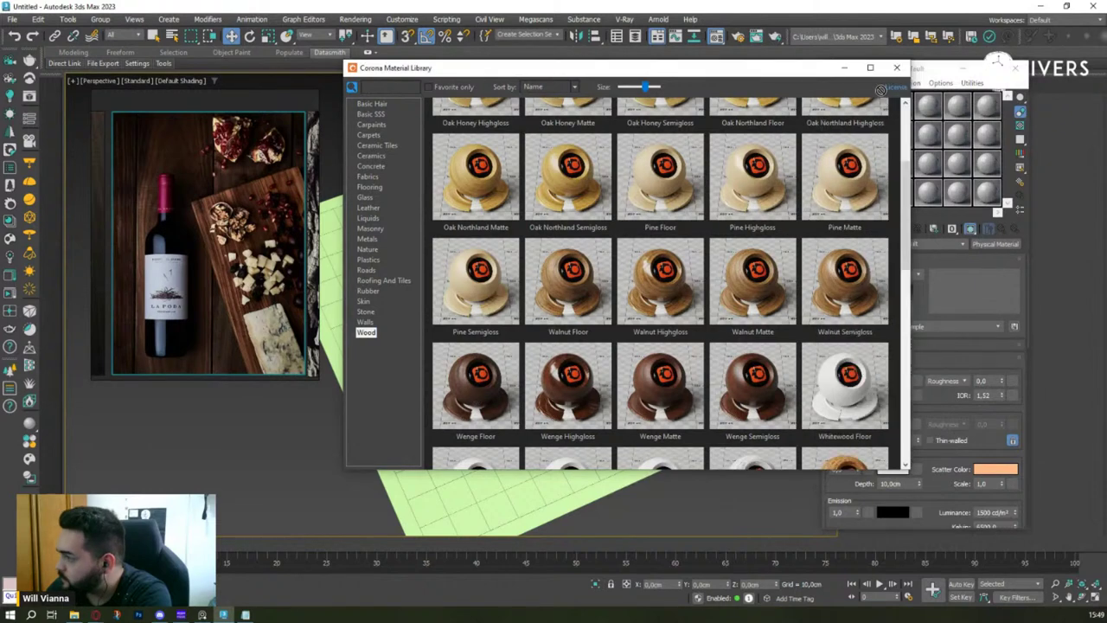
{"action": "left_click", "coordinate": [931, 111]}
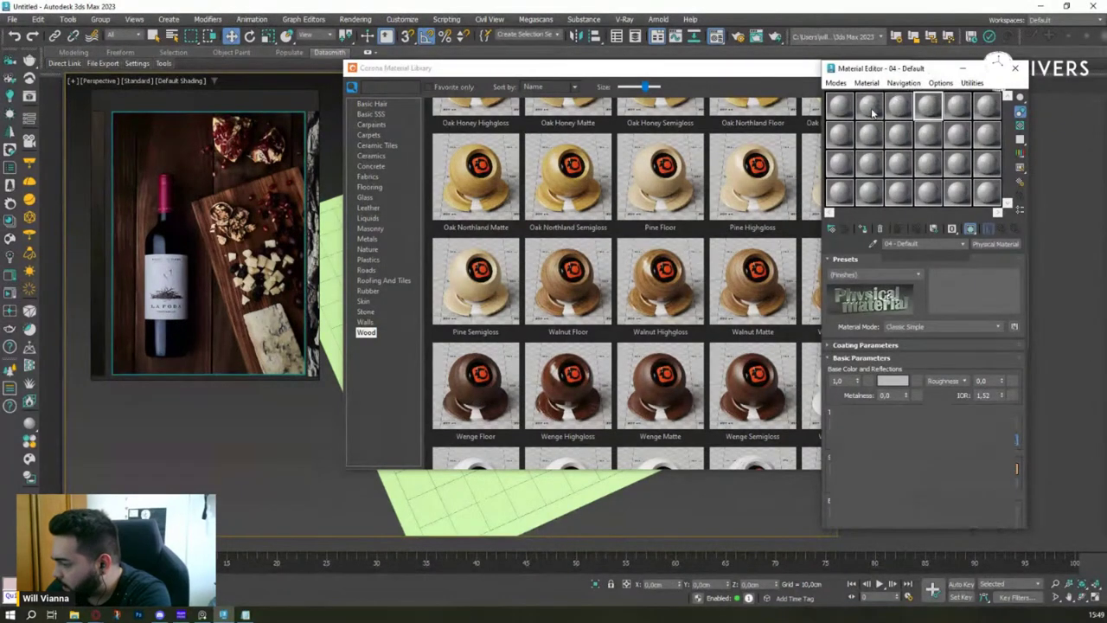
{"action": "left_click", "coordinate": [692, 354]}
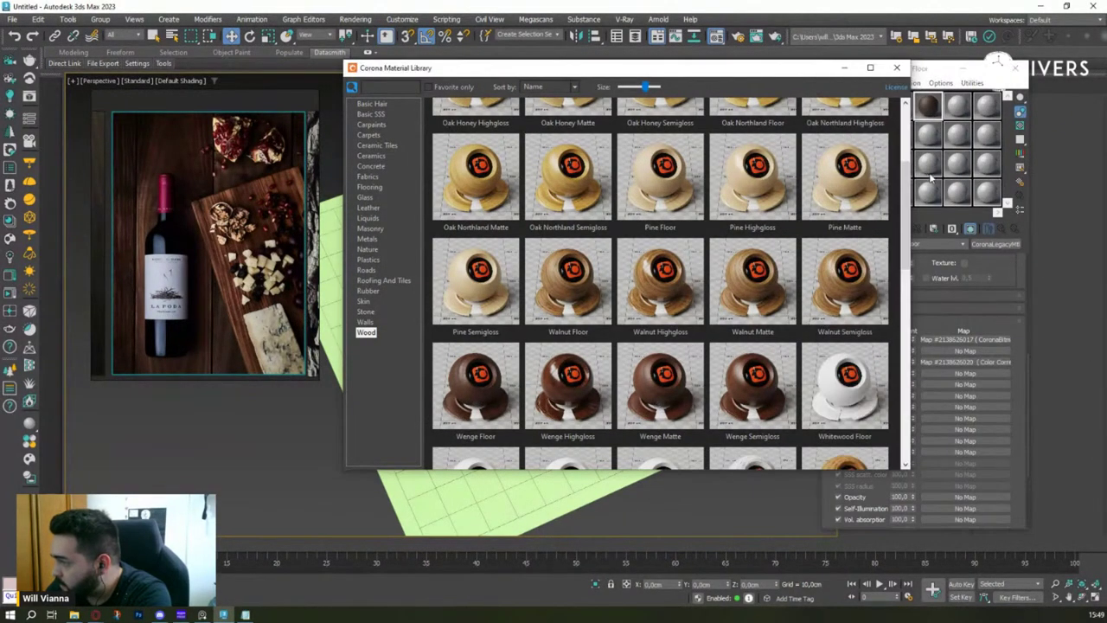
{"action": "left_click", "coordinate": [954, 105]}
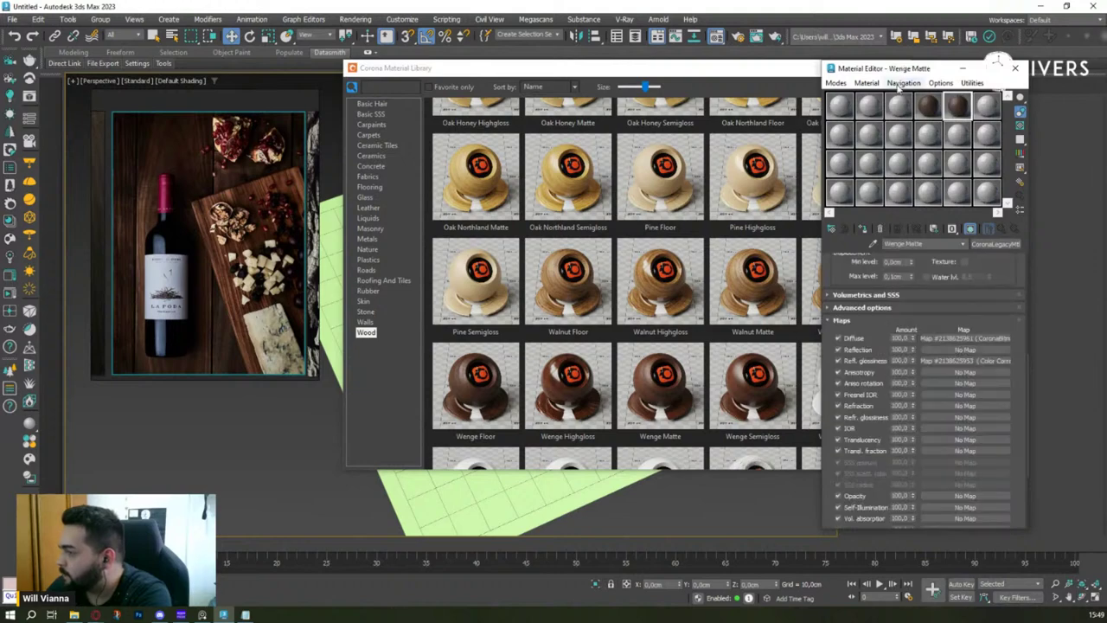
{"action": "mouse_move", "coordinate": [883, 71]}
{"action": "left_mouse_down"}
{"action": "mouse_move", "coordinate": [363, 130]}
{"action": "mouse_move", "coordinate": [118, 76]}
{"action": "left_mouse_up"}
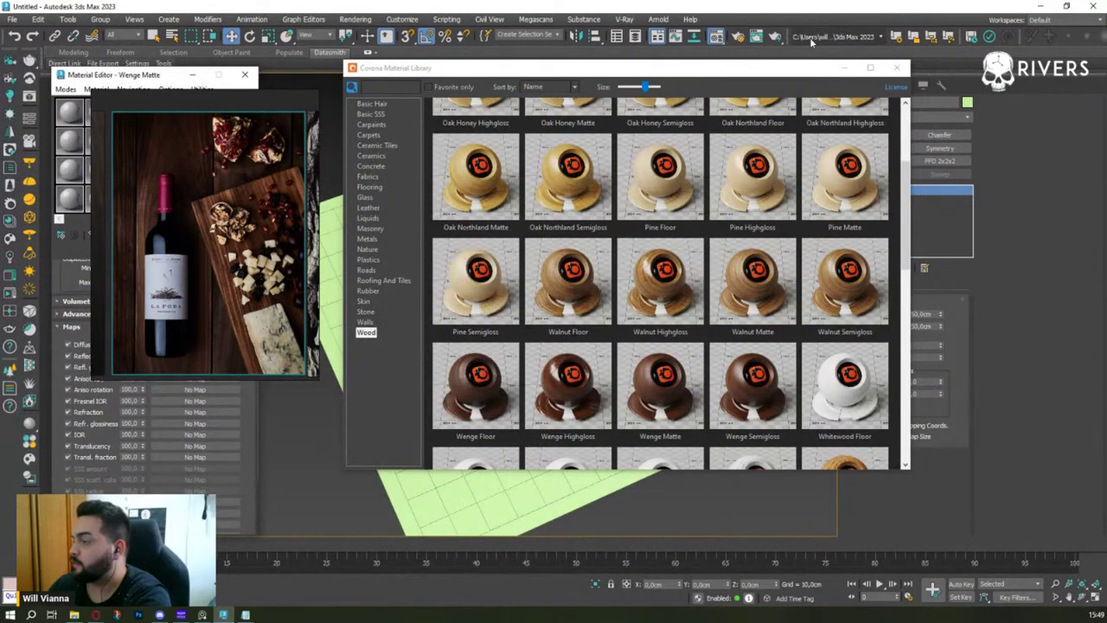
- Close the material library and give the plane 10 length and 10 width segments
{"action": "left_click", "coordinate": [898, 67]}
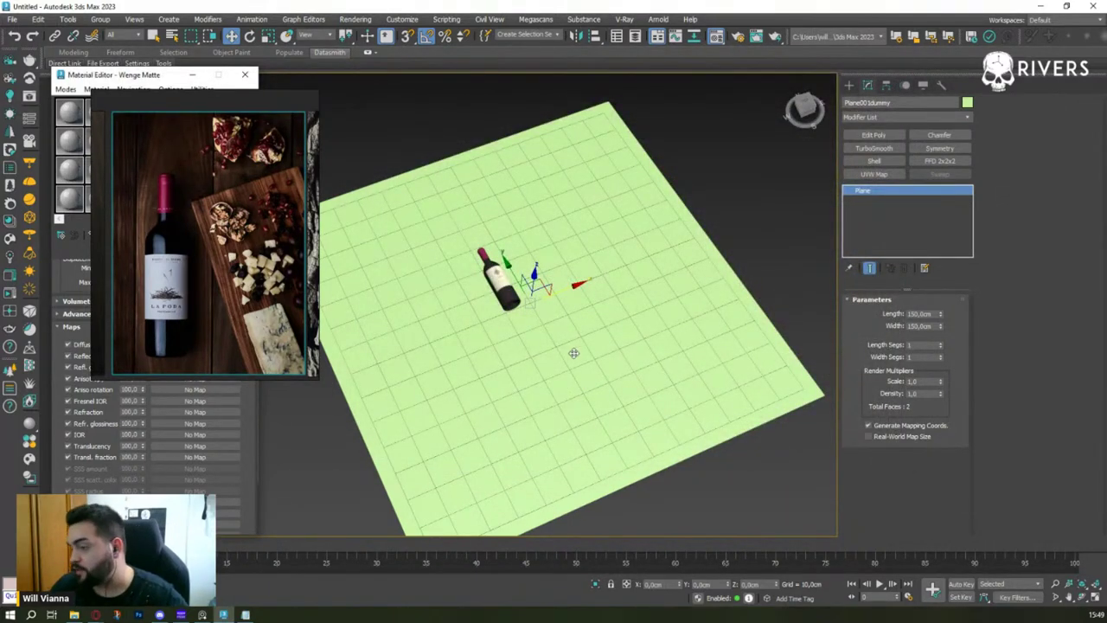
{"action": "middle_click_drag", "start_coordinate": [573, 353], "coordinate": [605, 346], "text": "alt"}
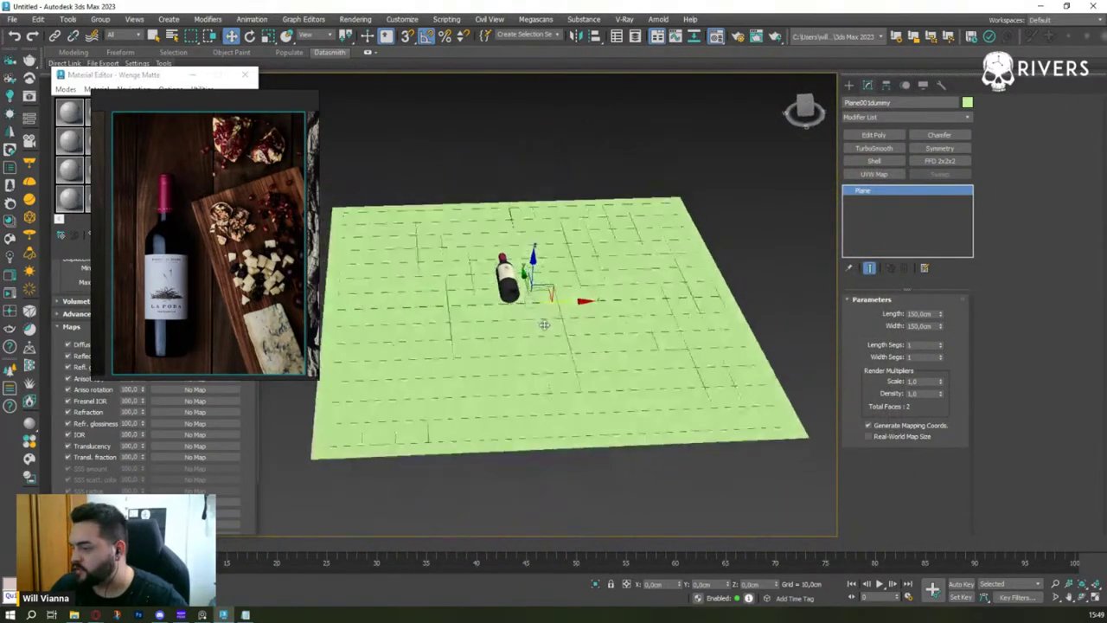
{"action": "double_click", "coordinate": [923, 344]}
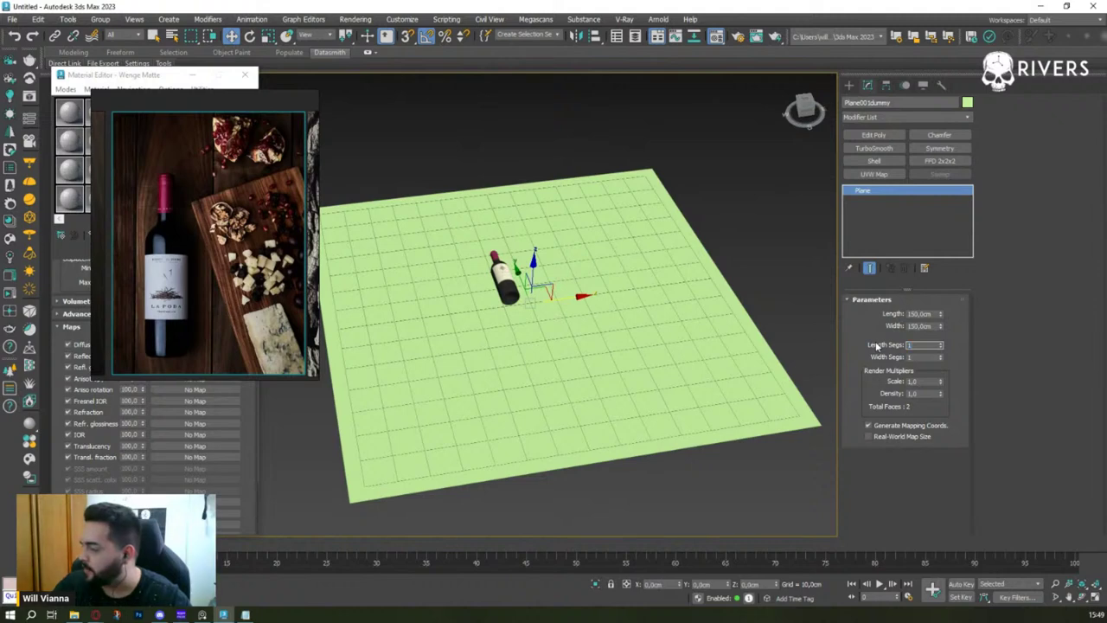
{"action": "type", "text": "10"}
{"action": "key", "text": "Tab"}
{"action": "type", "text": "10"}
{"action": "key", "text": "Return"}
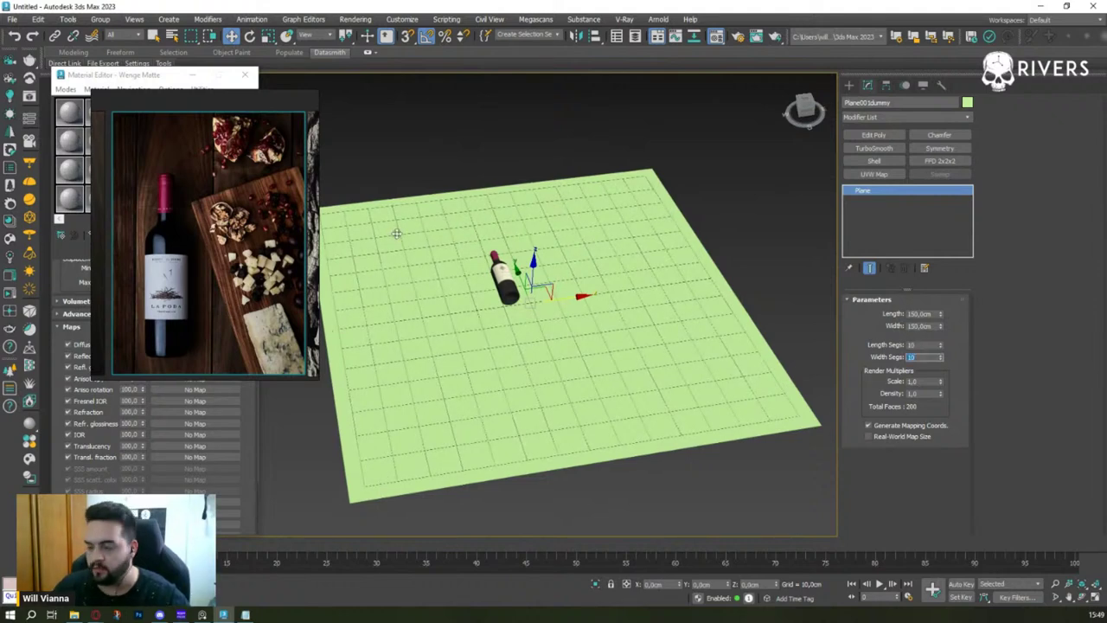
- Reset the plane to 1 length segment, keeping 10 width segments as plank strips
{"action": "left_click", "coordinate": [434, 189]}
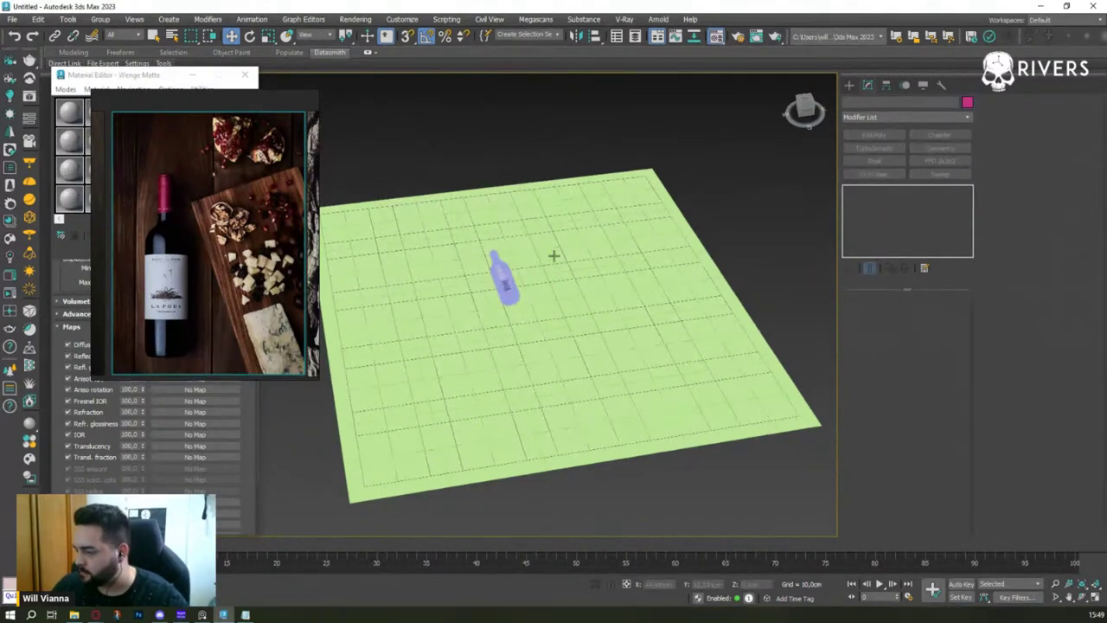
{"action": "mouse_move", "coordinate": [553, 254]}
{"action": "middle_mouse_down", "text": "alt"}
{"action": "mouse_move", "coordinate": [521, 346]}
{"action": "mouse_move", "coordinate": [528, 329]}
{"action": "mouse_move", "coordinate": [548, 380]}
{"action": "mouse_move", "coordinate": [553, 365]}
{"action": "mouse_move", "coordinate": [440, 369]}
{"action": "middle_mouse_up", "text": "alt"}
{"action": "left_click", "coordinate": [439, 370]}
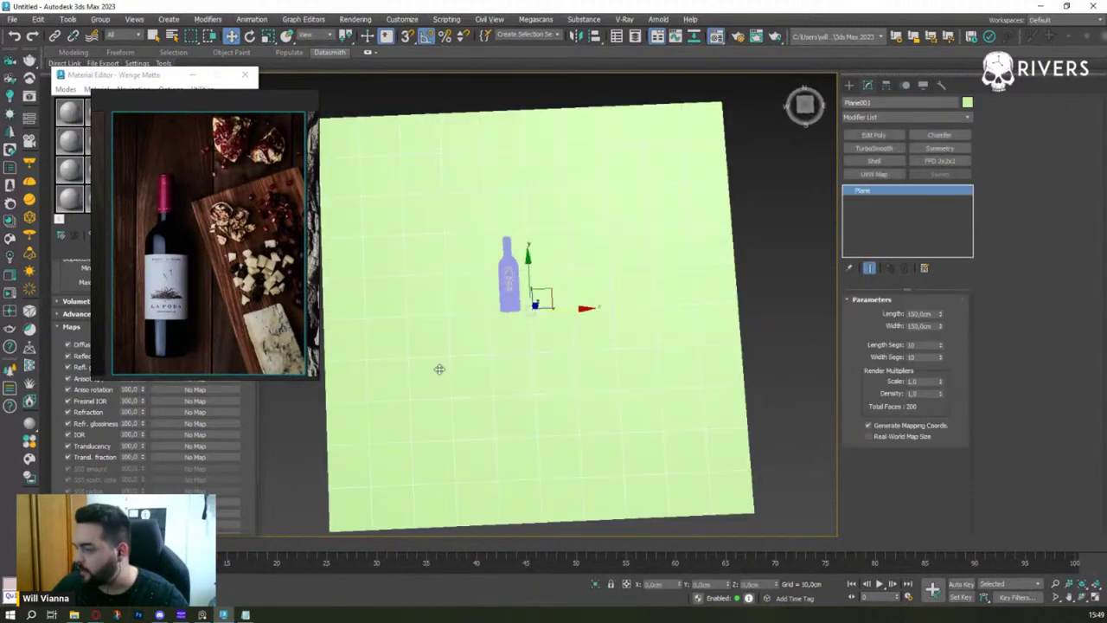
{"action": "right_click", "coordinate": [941, 355]}
{"action": "key", "text": "ctrl+z"}
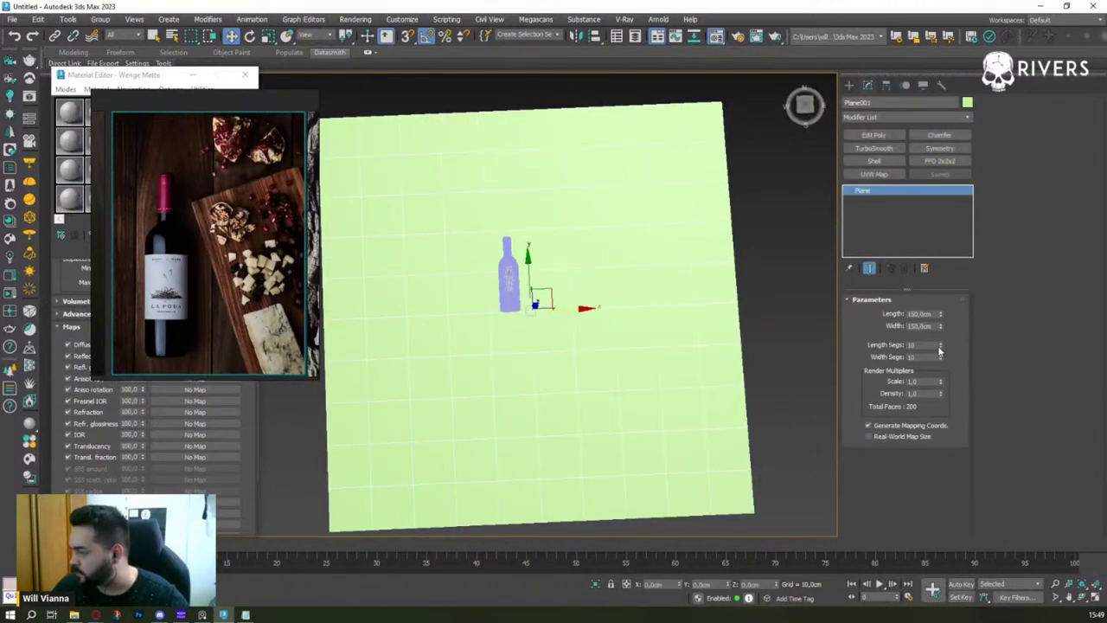
{"action": "scroll", "coordinate": [553, 320], "scroll_direction": "down", "scroll_amount": 3}
{"action": "mouse_move", "coordinate": [563, 294]}
{"action": "middle_mouse_down", "text": "alt"}
{"action": "mouse_move", "coordinate": [563, 320]}
{"action": "mouse_move", "coordinate": [571, 313]}
{"action": "middle_mouse_up", "text": "alt"}
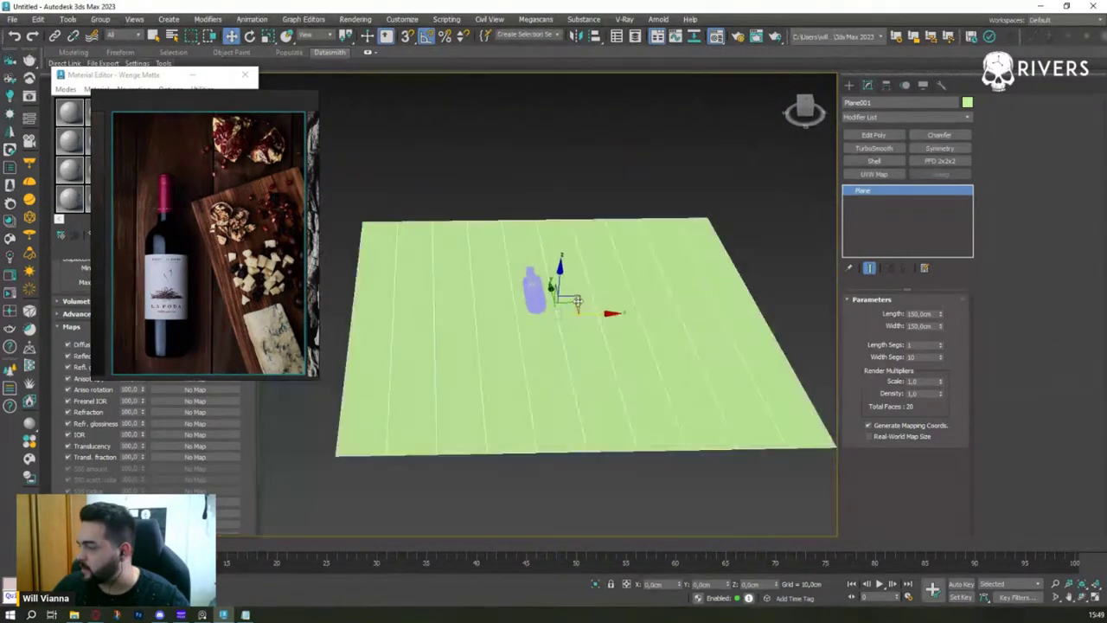
{"action": "right_click", "coordinate": [435, 317]}
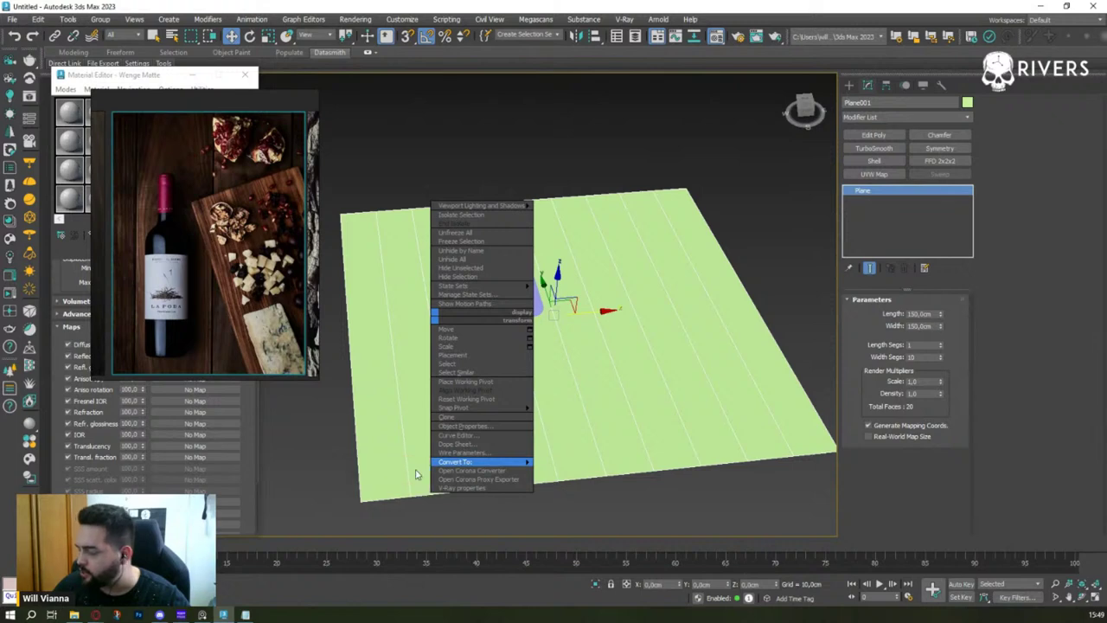
- Convert the plane to an Editable Poly, toggling Polygon mode on and off
{"action": "mouse_move", "coordinate": [459, 462]}
{"action": "left_click", "coordinate": [389, 469]}
{"action": "middle_click_drag", "start_coordinate": [590, 389], "coordinate": [625, 395], "text": "alt"}
{"action": "scroll", "coordinate": [625, 395], "scroll_direction": "down", "scroll_amount": 3}
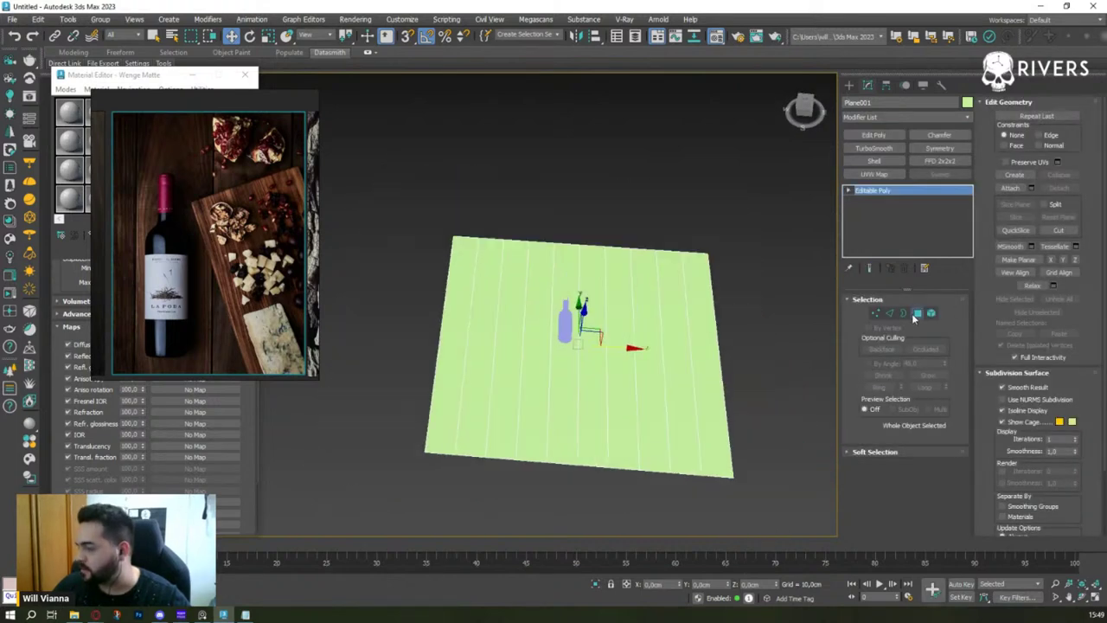
{"action": "left_click", "coordinate": [916, 313]}
{"action": "scroll", "coordinate": [608, 343], "scroll_direction": "up", "scroll_amount": 3}
{"action": "scroll", "coordinate": [425, 351], "scroll_direction": "down", "scroll_amount": 4}
{"action": "middle_click_drag", "start_coordinate": [424, 351], "coordinate": [625, 366], "text": "alt"}
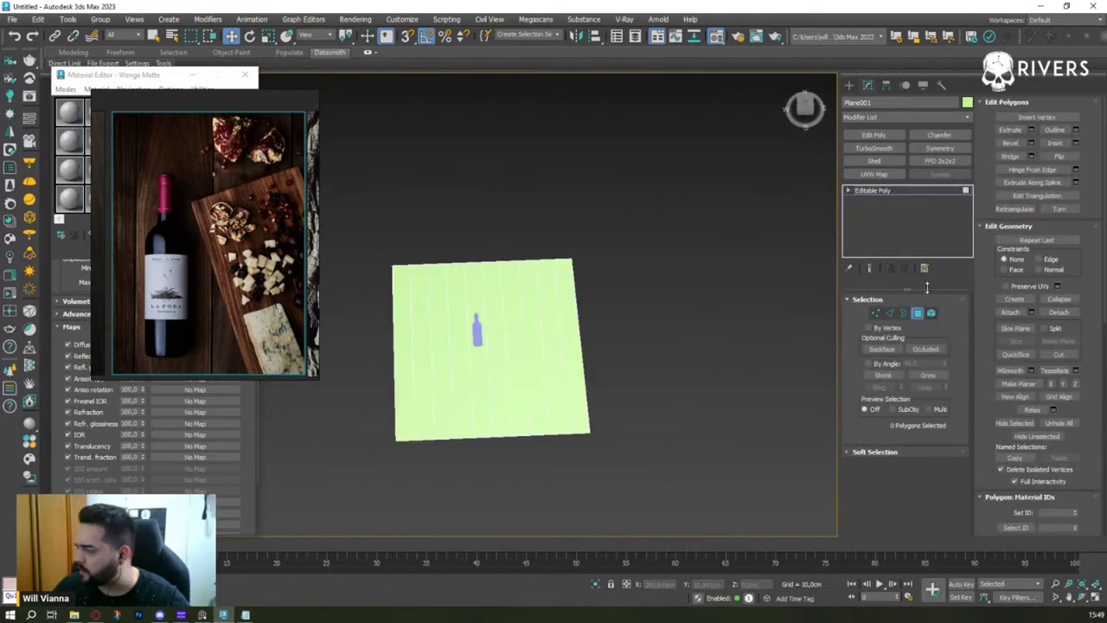
{"action": "left_click", "coordinate": [873, 190]}
- Frame the plane larger and move the wine reference image aside
{"action": "middle_click_drag", "start_coordinate": [519, 346], "coordinate": [507, 260], "text": "alt"}
{"action": "scroll", "coordinate": [519, 363], "scroll_direction": "up", "scroll_amount": 2}
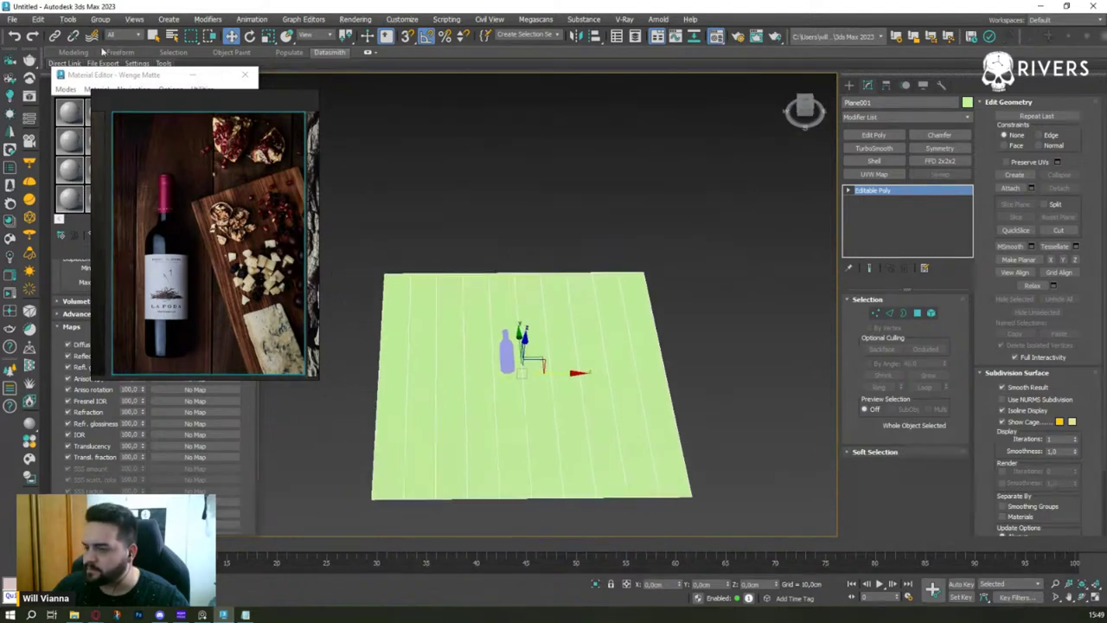
{"action": "left_click_drag", "start_coordinate": [112, 177], "coordinate": [226, 153]}
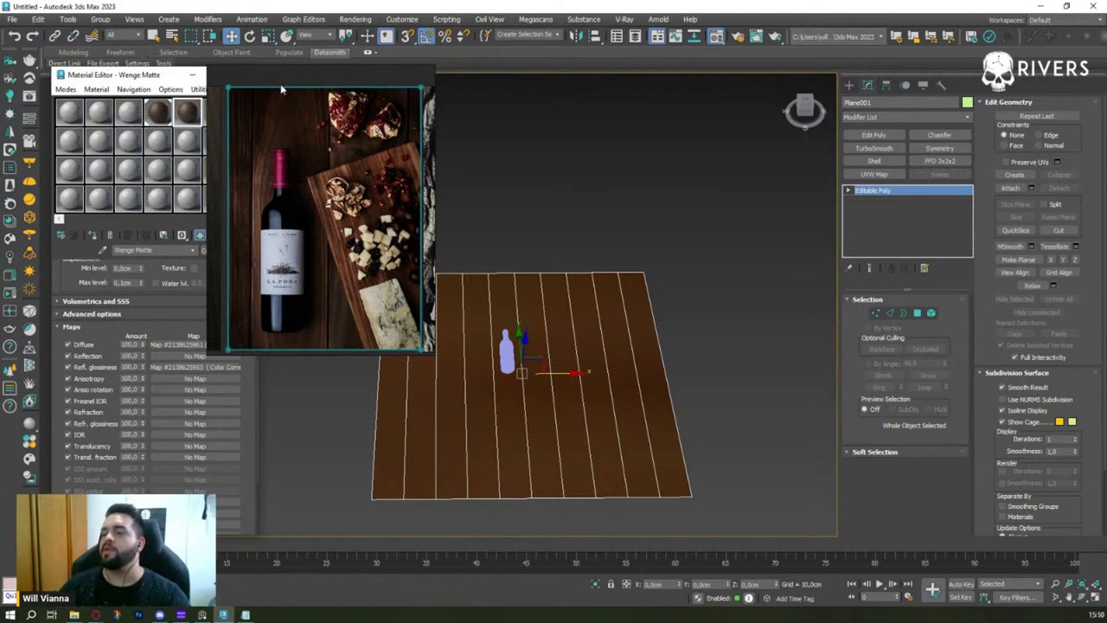
{"action": "left_click_drag", "start_coordinate": [351, 134], "coordinate": [362, 121]}
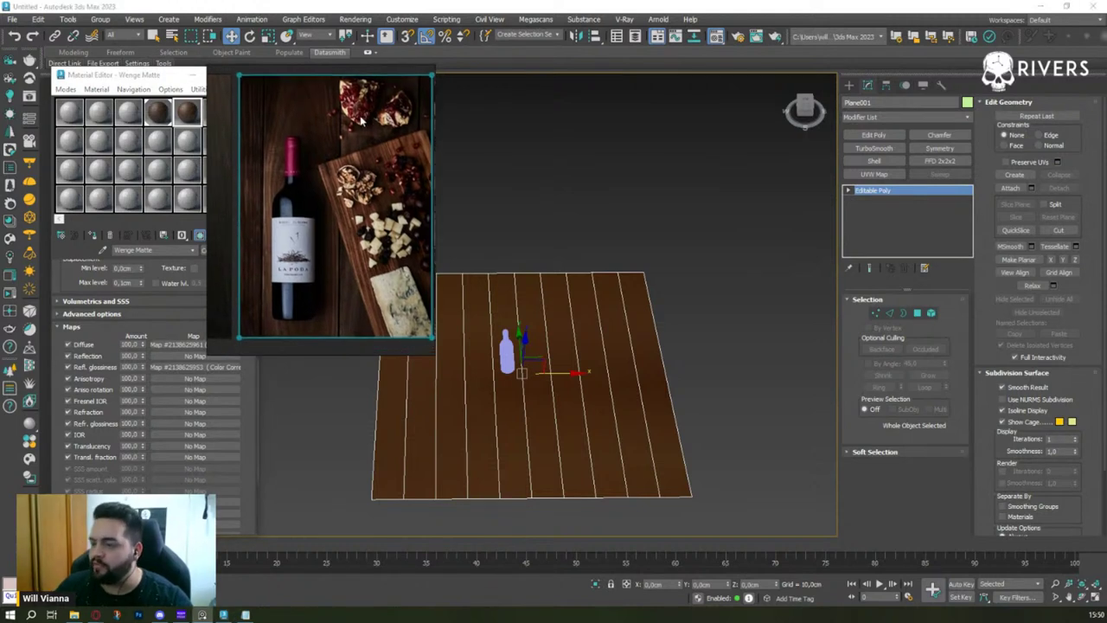
{"action": "left_click", "coordinate": [207, 19]}
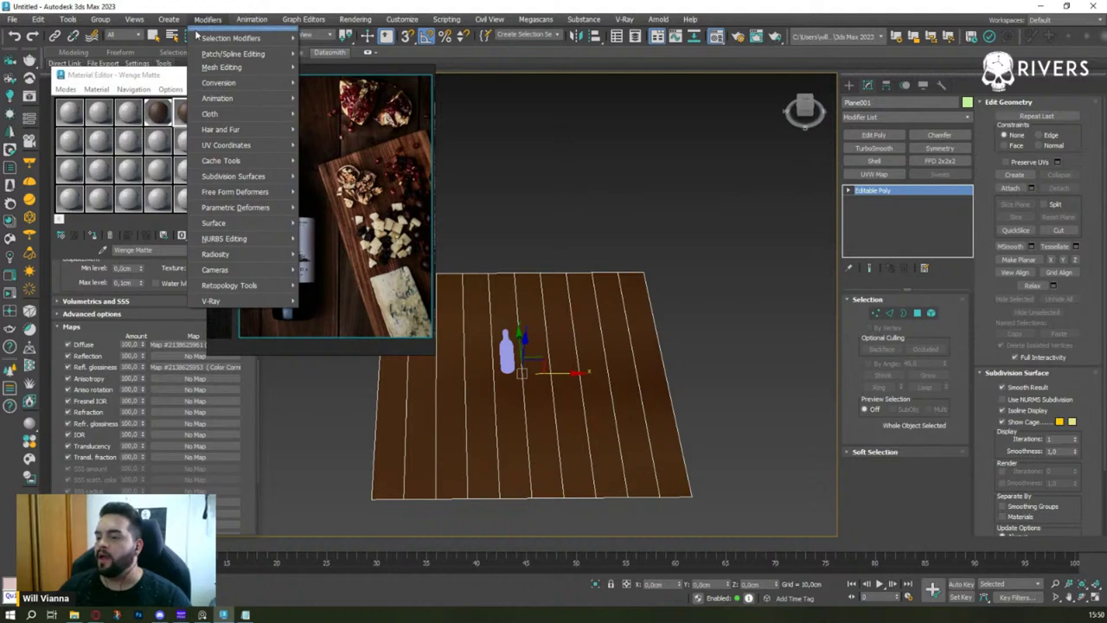
{"action": "mouse_move", "coordinate": [226, 145]}
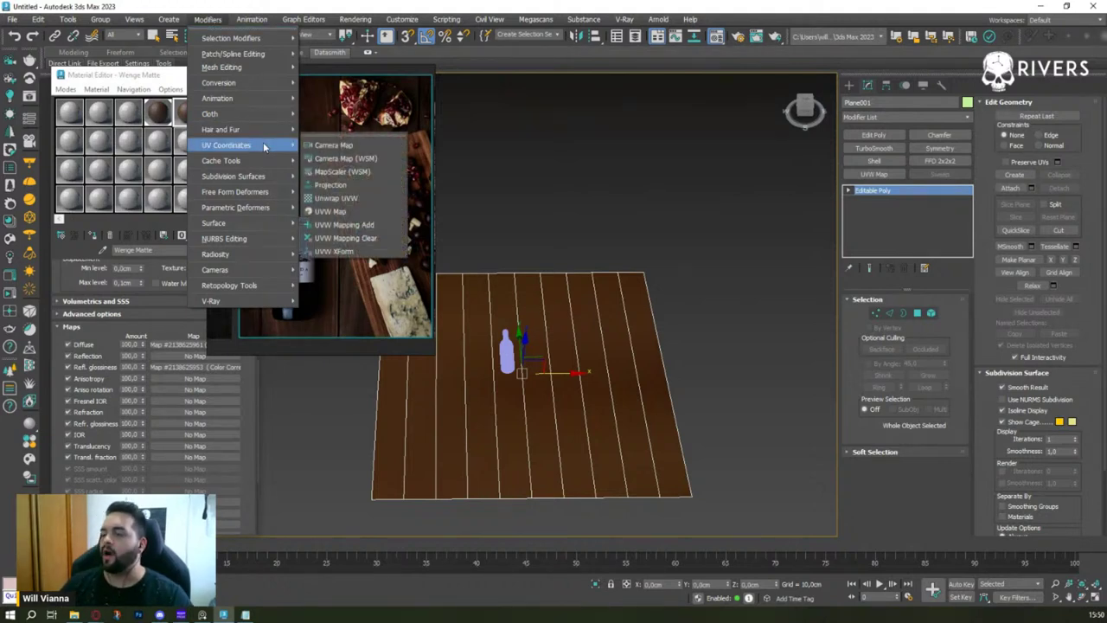
- Add a UVW Map modifier with Box mapping and Real-World Map Size
{"action": "left_click", "coordinate": [363, 212]}
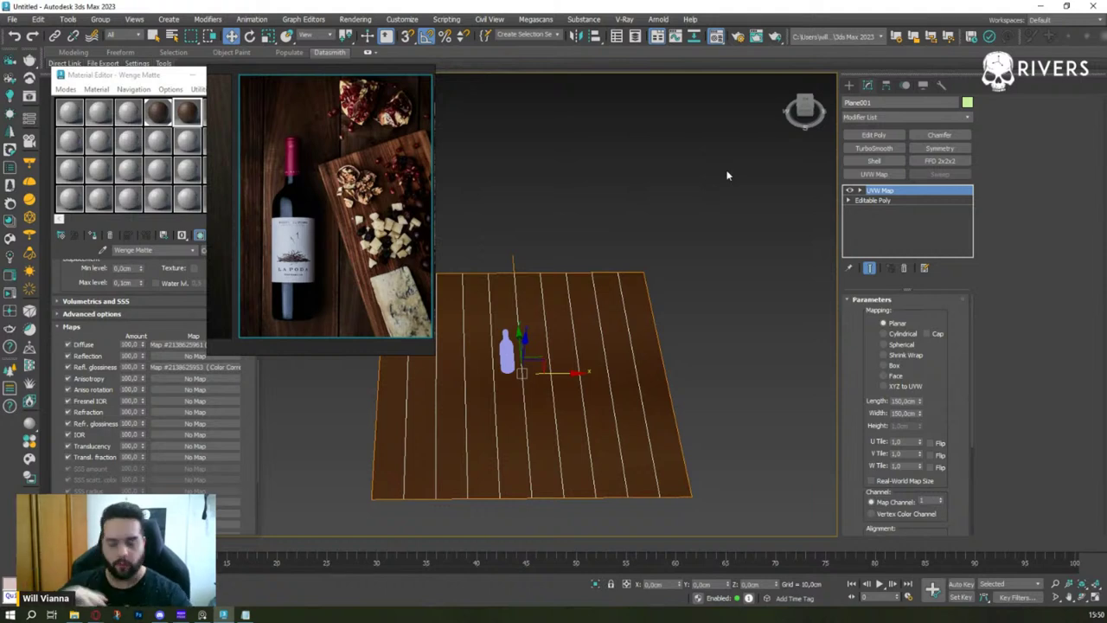
{"action": "left_click_drag", "start_coordinate": [402, 210], "coordinate": [463, 201]}
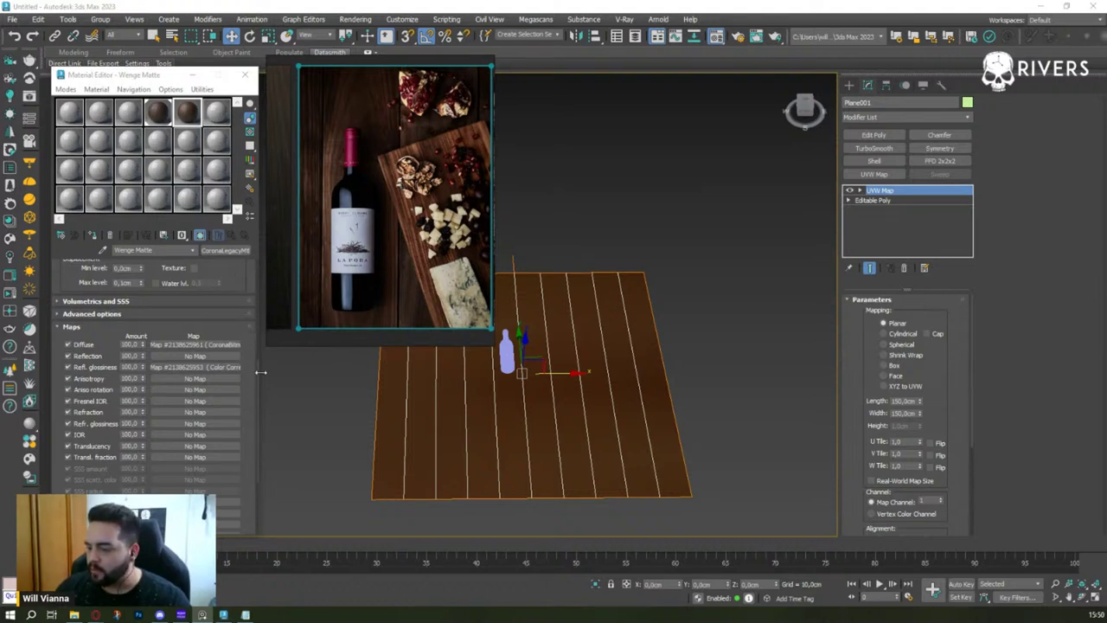
{"action": "scroll", "coordinate": [255, 370], "scroll_direction": "up", "scroll_amount": 10}
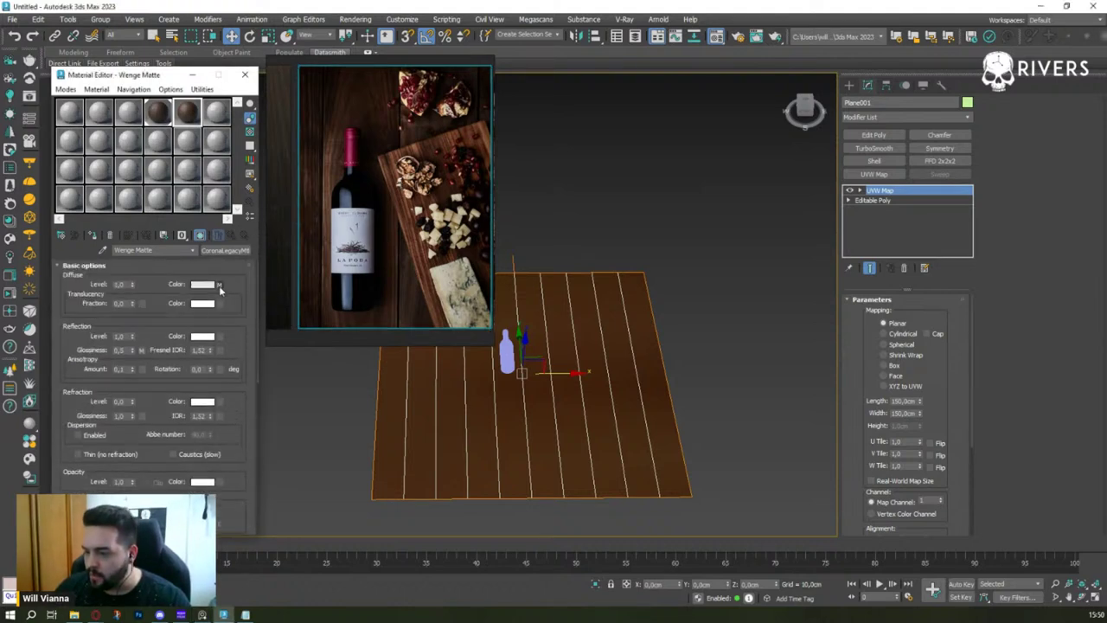
{"action": "left_click", "coordinate": [218, 285]}
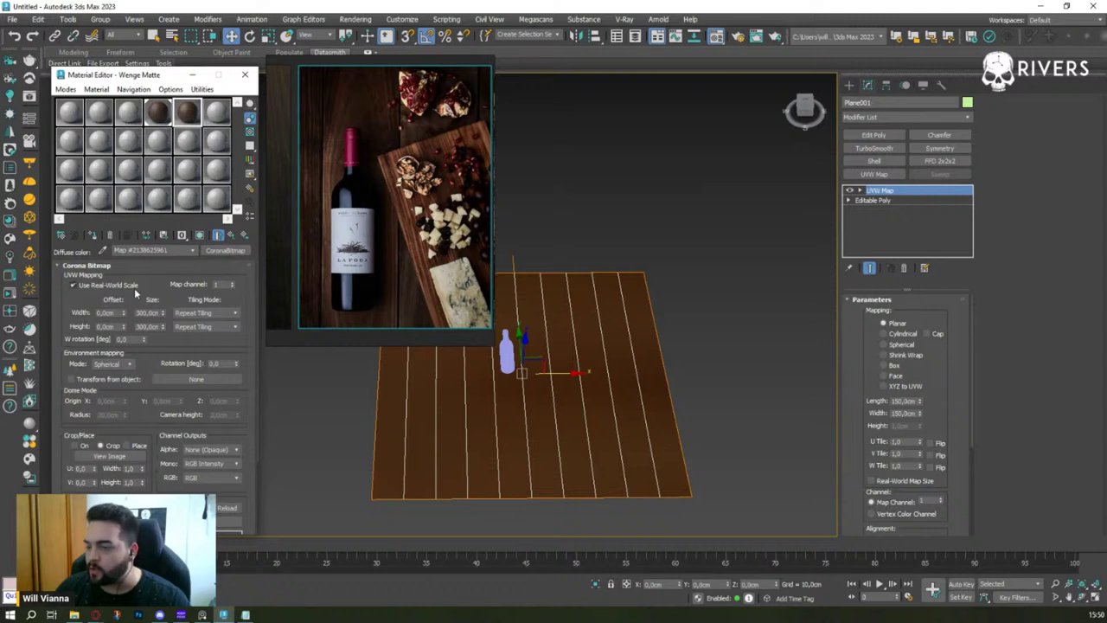
{"action": "left_click", "coordinate": [894, 366]}
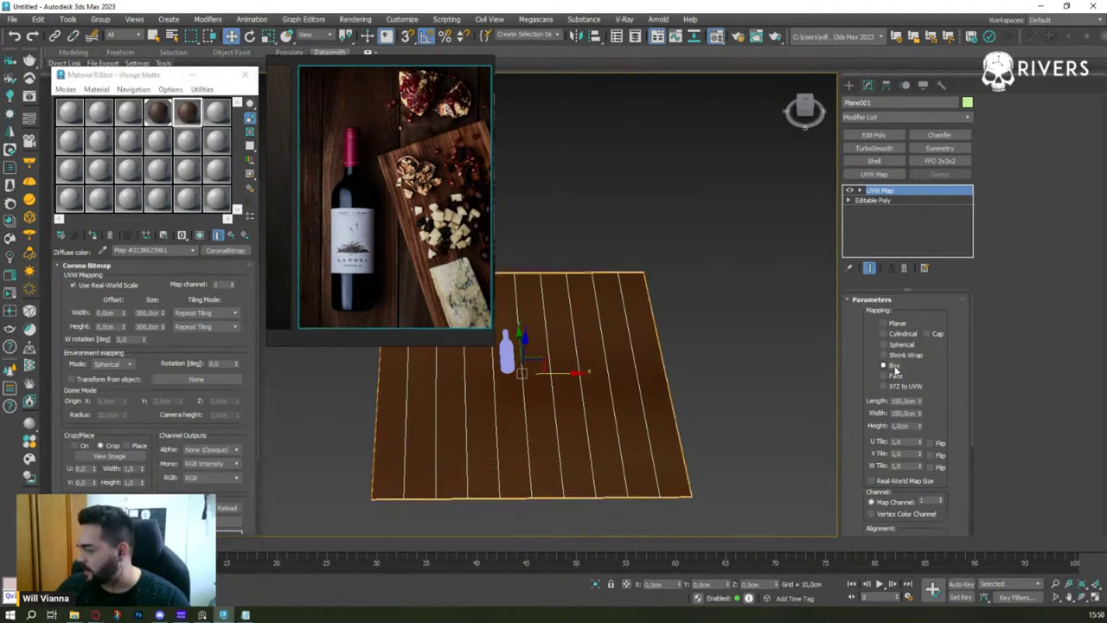
{"action": "left_click", "coordinate": [894, 482]}
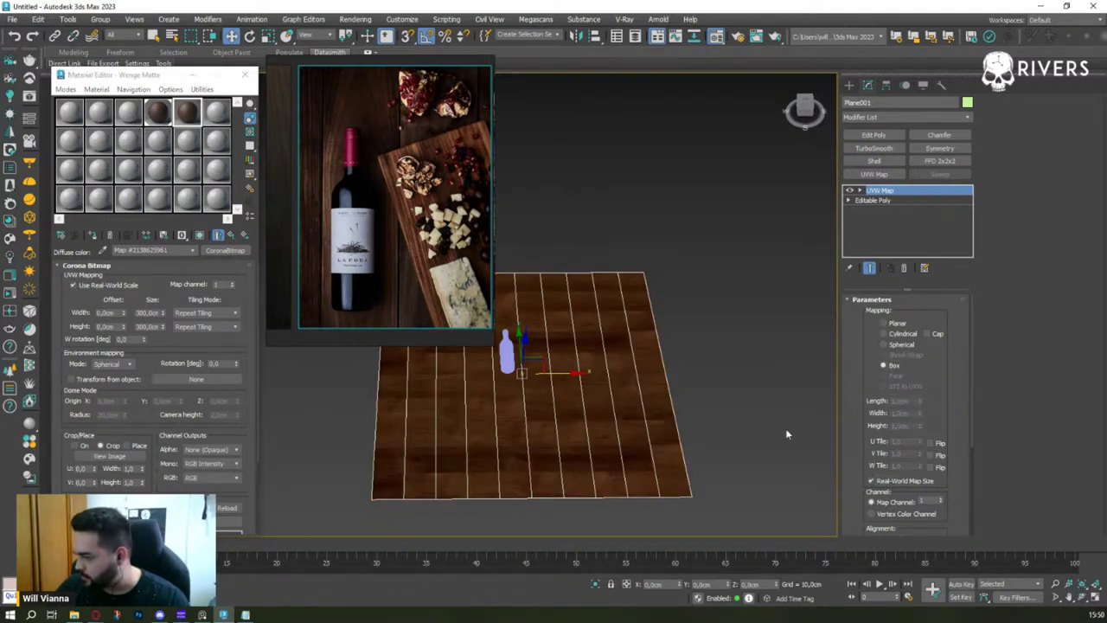
- Align the UVW mapping to X and orbit to view the wood-grain floor
{"action": "middle_click_drag", "start_coordinate": [678, 336], "coordinate": [671, 387], "text": "alt"}
{"action": "middle_click_drag", "start_coordinate": [673, 395], "coordinate": [690, 377], "text": "alt"}
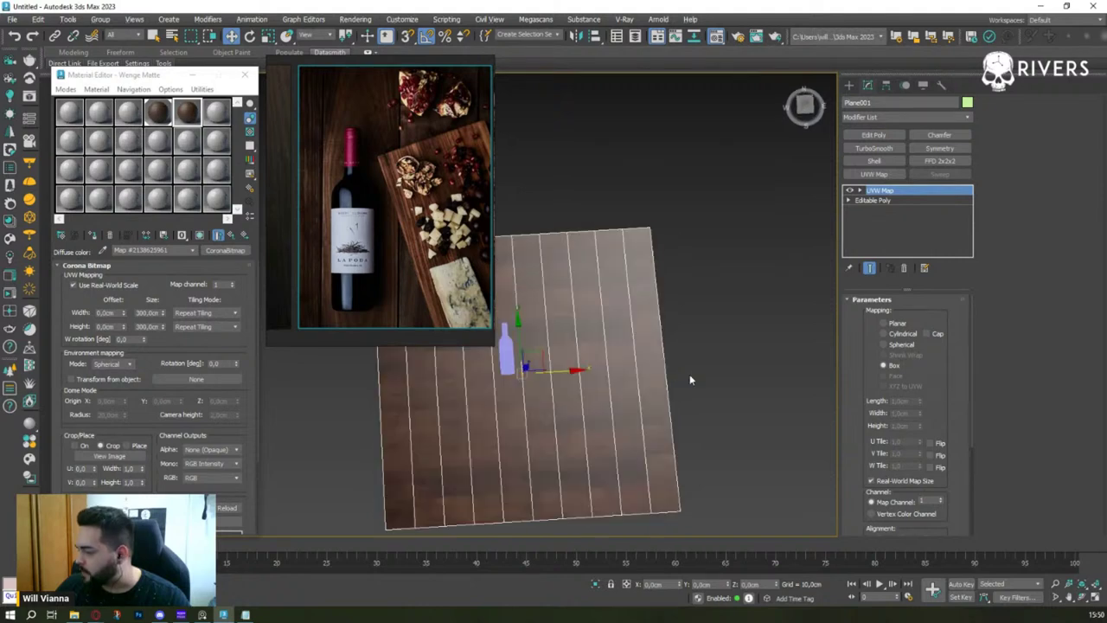
{"action": "scroll", "coordinate": [942, 396], "scroll_direction": "down", "scroll_amount": 3}
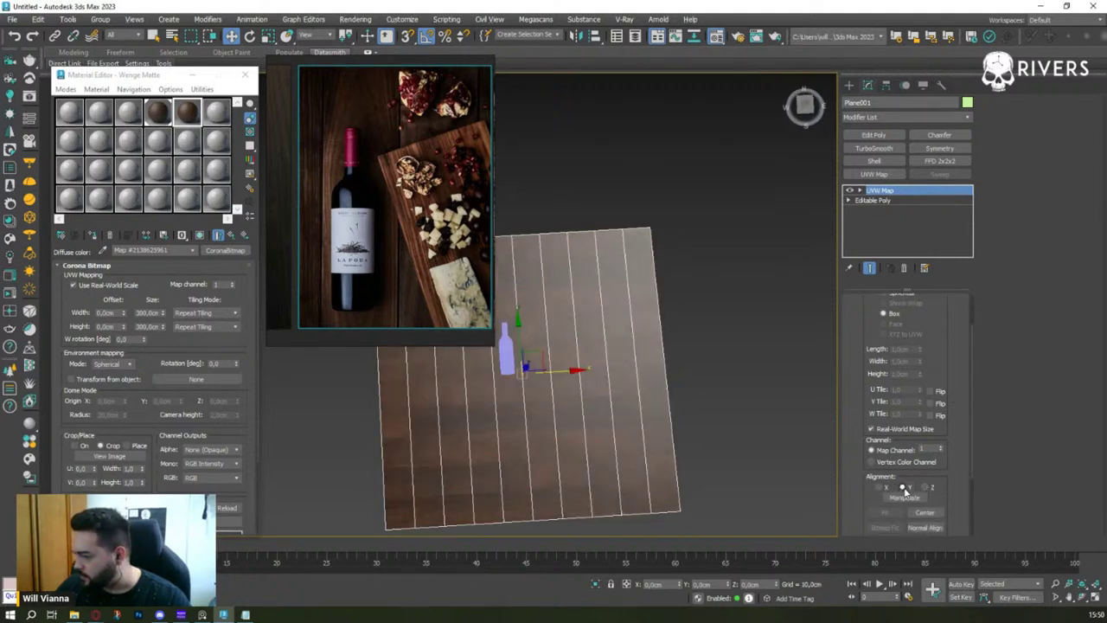
{"action": "left_click", "coordinate": [882, 488]}
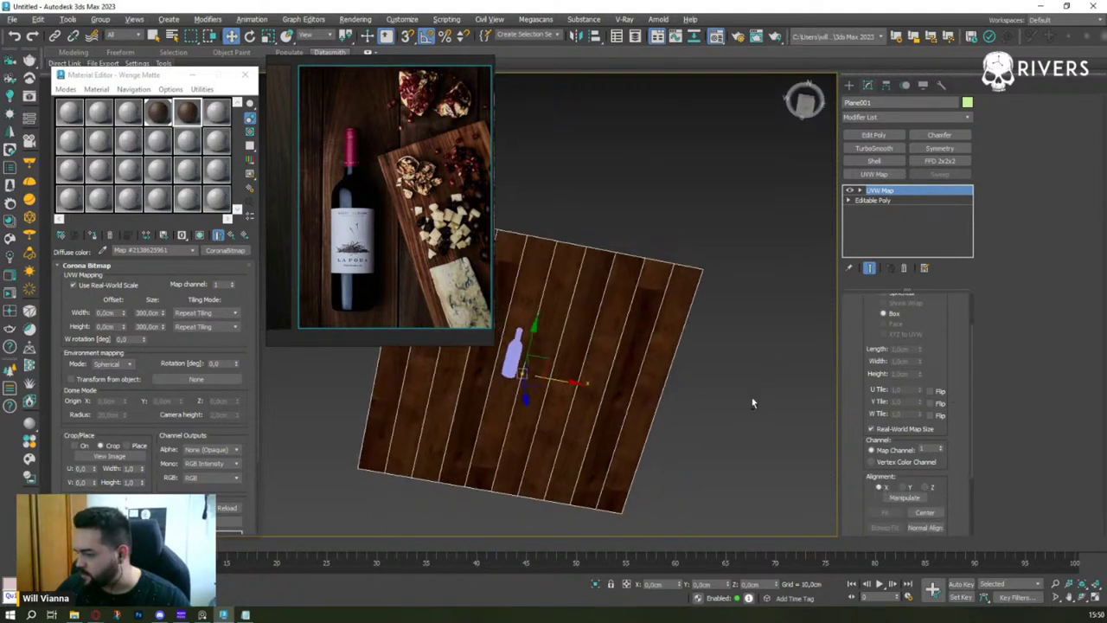
{"action": "scroll", "coordinate": [630, 331], "scroll_direction": "up", "scroll_amount": 3}
{"action": "mouse_move", "coordinate": [630, 331]}
{"action": "middle_mouse_down", "text": "alt"}
{"action": "mouse_move", "coordinate": [615, 349]}
{"action": "mouse_move", "coordinate": [600, 338]}
{"action": "mouse_move", "coordinate": [753, 403]}
{"action": "mouse_move", "coordinate": [709, 382]}
{"action": "middle_mouse_up", "text": "alt"}
{"action": "mouse_move", "coordinate": [651, 351]}
{"action": "middle_mouse_down"}
{"action": "mouse_move", "coordinate": [700, 319]}
{"action": "mouse_move", "coordinate": [804, 311]}
{"action": "mouse_move", "coordinate": [731, 304]}
{"action": "mouse_move", "coordinate": [707, 254]}
{"action": "mouse_move", "coordinate": [691, 257]}
{"action": "mouse_move", "coordinate": [722, 262]}
{"action": "mouse_move", "coordinate": [554, 194]}
{"action": "middle_mouse_up"}
{"action": "scroll", "coordinate": [722, 261], "scroll_direction": "down", "scroll_amount": 5}
{"action": "middle_click_drag", "start_coordinate": [634, 269], "coordinate": [607, 236], "text": "alt"}
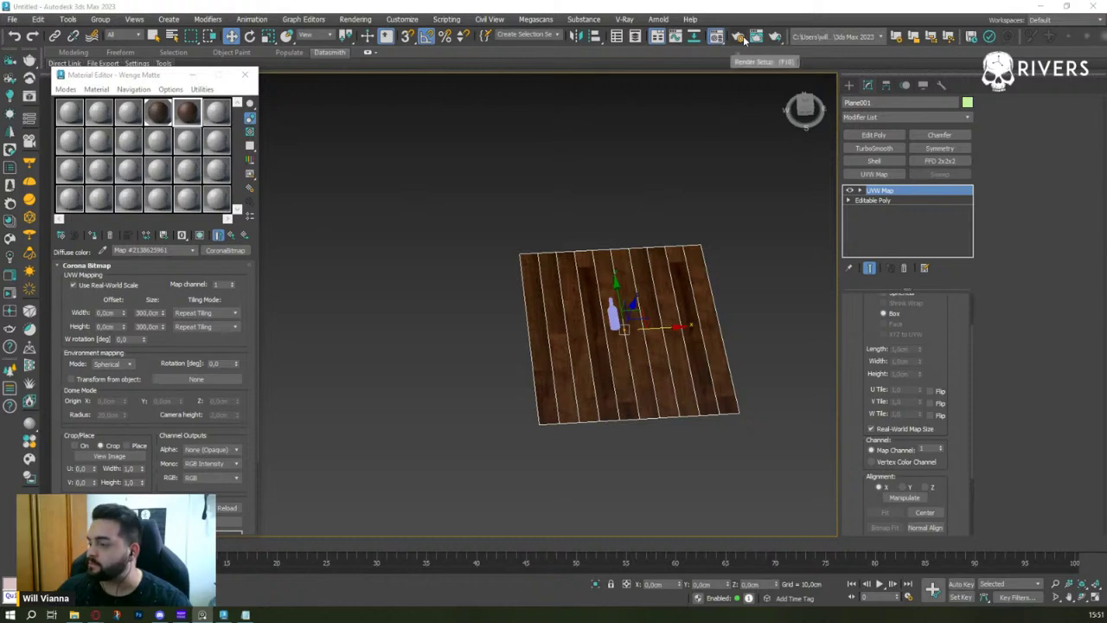
- Open Corona Render Setup with F10 and move the dialog higher on screen
{"action": "key", "text": "F10"}
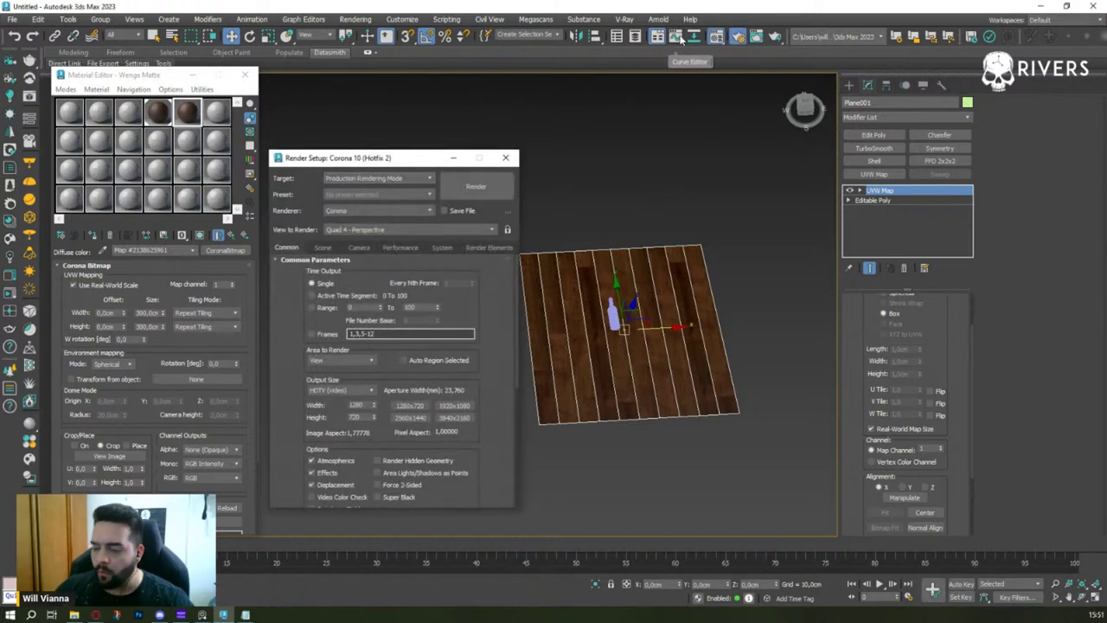
{"action": "left_click", "coordinate": [676, 36]}
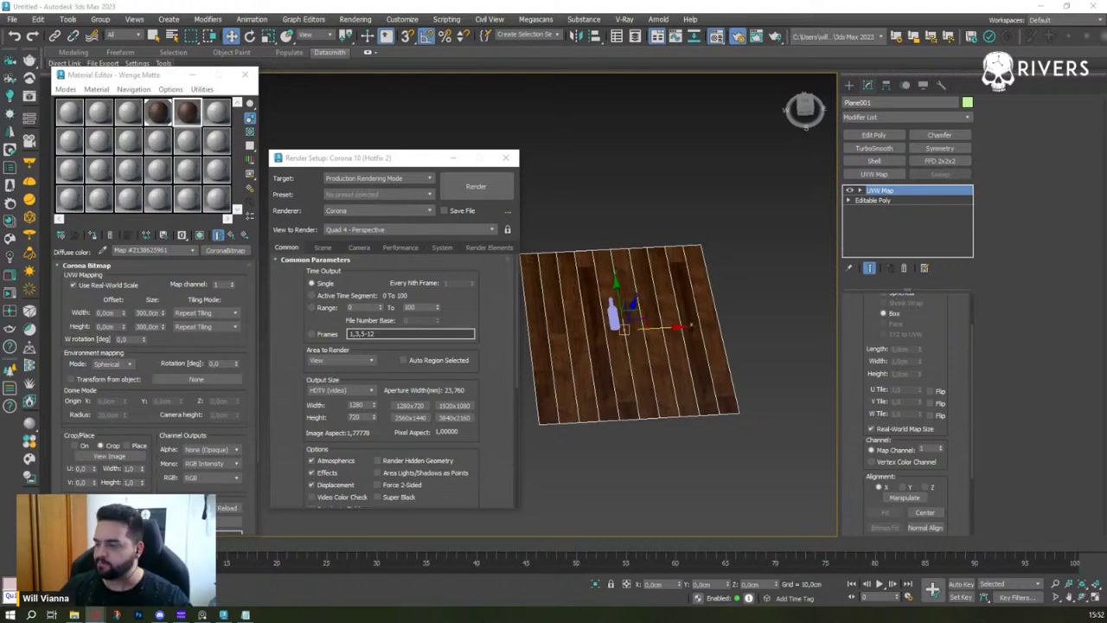
{"action": "left_click_drag", "start_coordinate": [332, 161], "coordinate": [335, 83]}
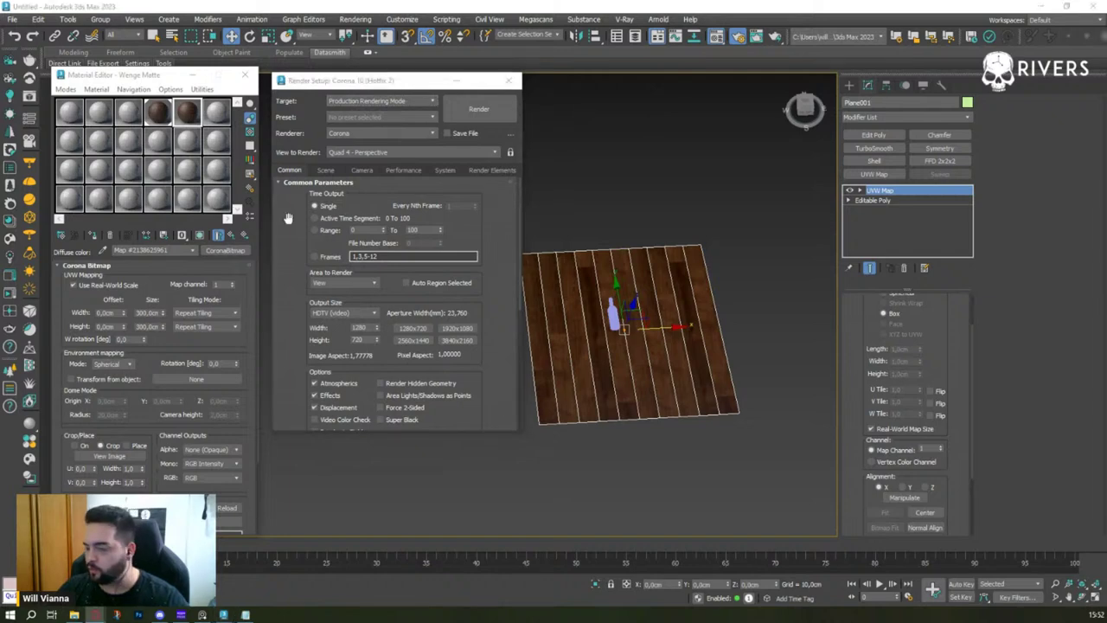
{"action": "scroll", "coordinate": [504, 220], "scroll_direction": "down", "scroll_amount": 2}
{"action": "scroll", "coordinate": [504, 219], "scroll_direction": "up", "scroll_amount": 1}
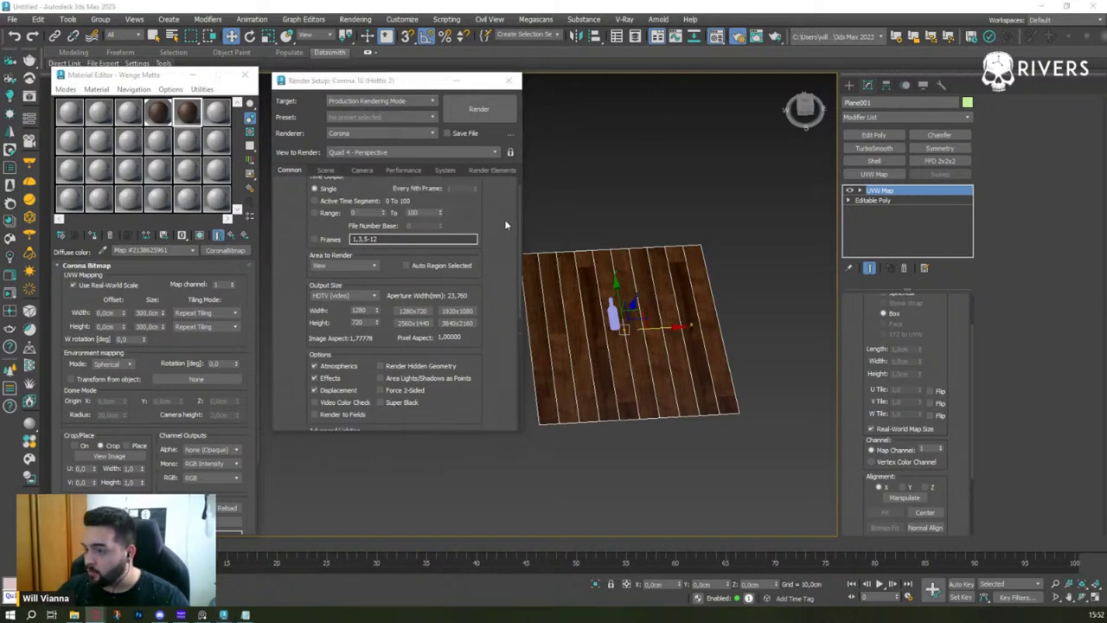
{"action": "scroll", "coordinate": [504, 220], "scroll_direction": "up", "scroll_amount": 1}
- Set the scene environment map to CoronaColorCorrect and instance it into the first material slot
{"action": "left_click", "coordinate": [325, 171]}
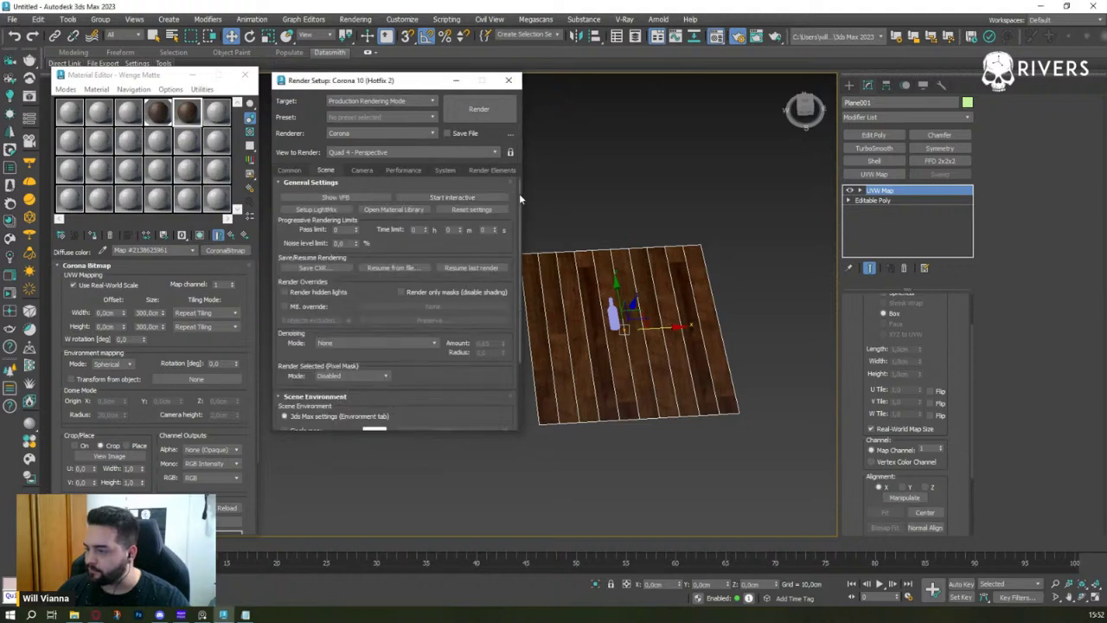
{"action": "scroll", "coordinate": [519, 199], "scroll_direction": "down", "scroll_amount": 1}
{"action": "scroll", "coordinate": [524, 226], "scroll_direction": "down", "scroll_amount": 3}
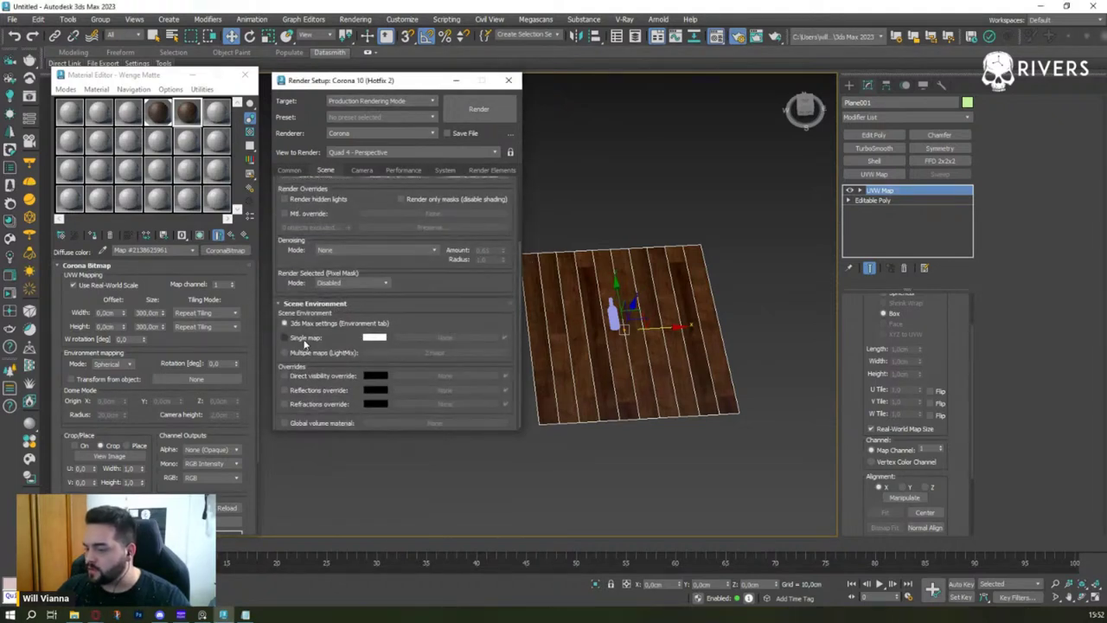
{"action": "left_click", "coordinate": [444, 337]}
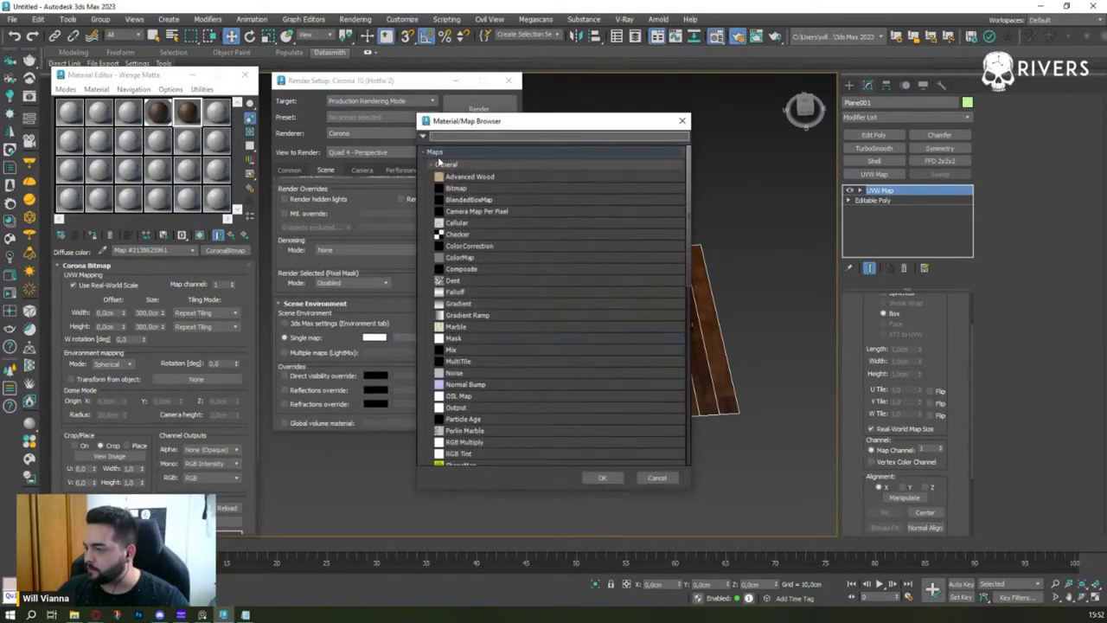
{"action": "left_click", "coordinate": [433, 165]}
{"action": "left_click", "coordinate": [430, 193]}
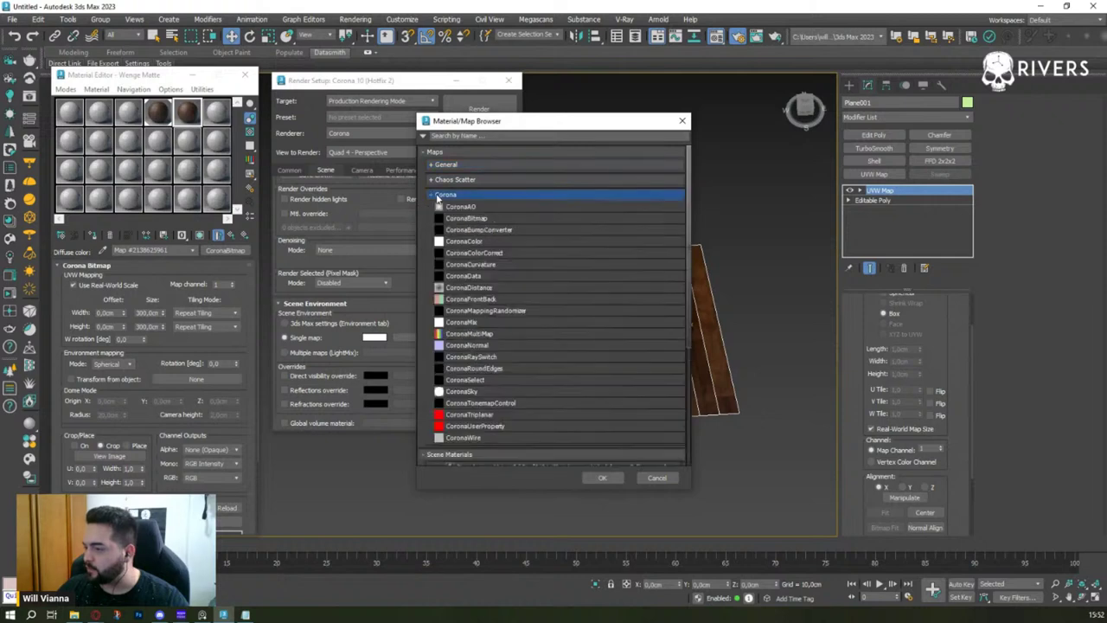
{"action": "left_click", "coordinate": [503, 251]}
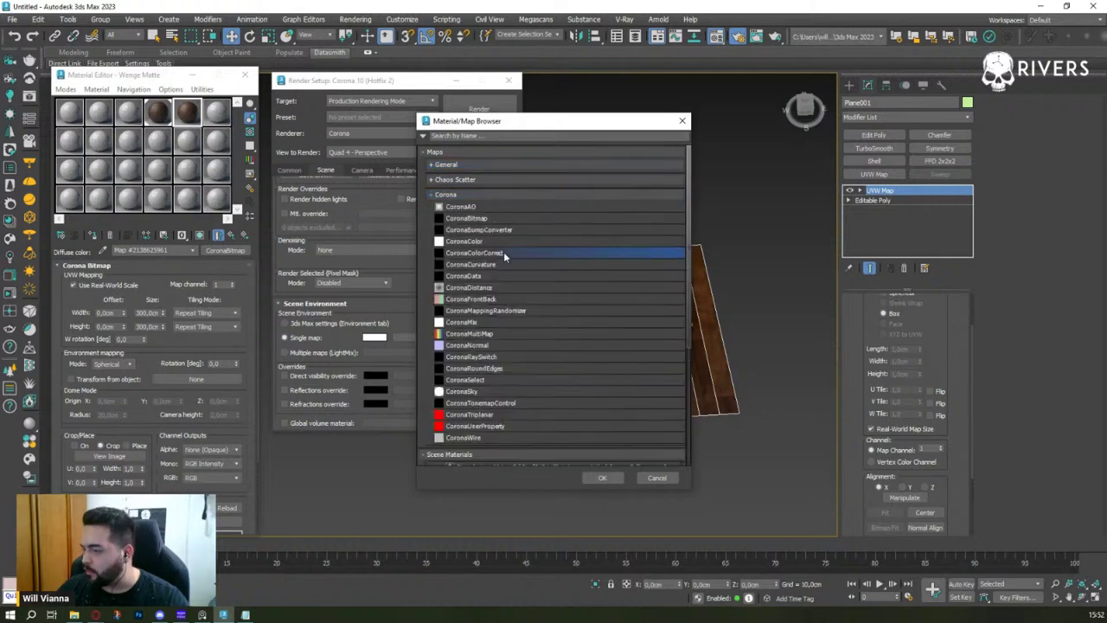
{"action": "left_click", "coordinate": [608, 478]}
{"action": "left_click_drag", "start_coordinate": [446, 337], "coordinate": [69, 117]}
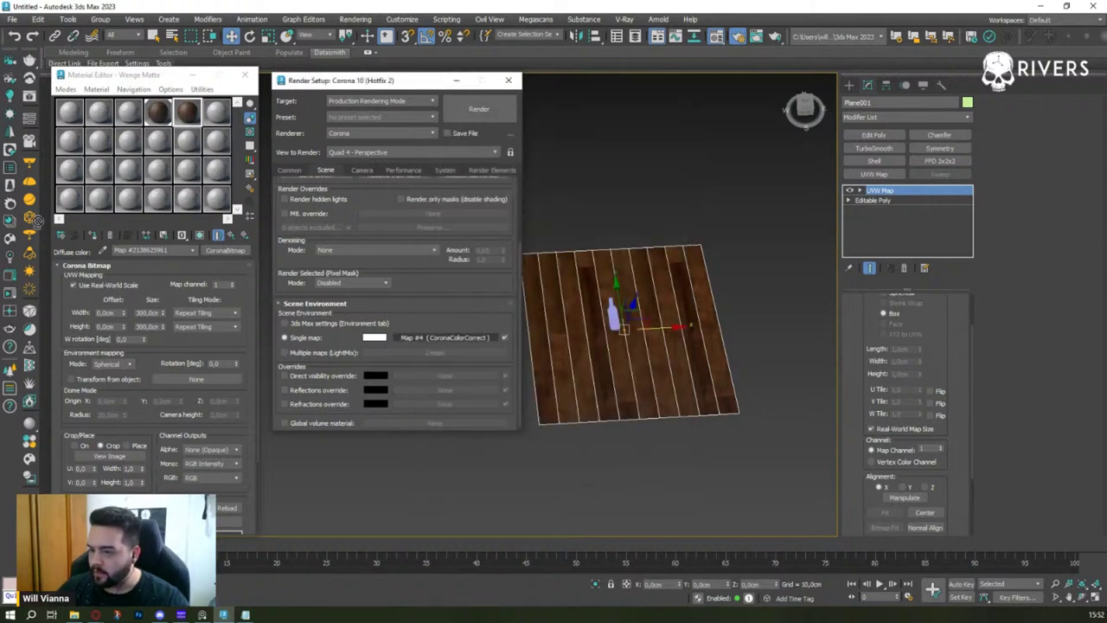
{"action": "left_click", "coordinate": [125, 340]}
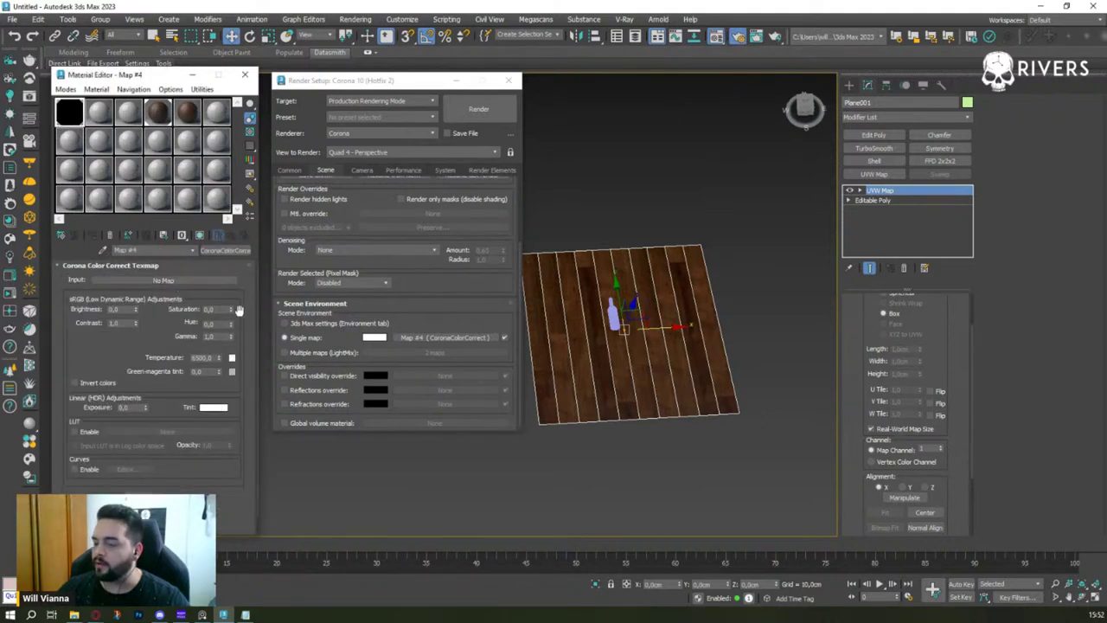
- Load HdrStudioProductSoftLight001_HDR_2K.exr as a CoronaBitmap into the color correct input
{"action": "left_click", "coordinate": [196, 279]}
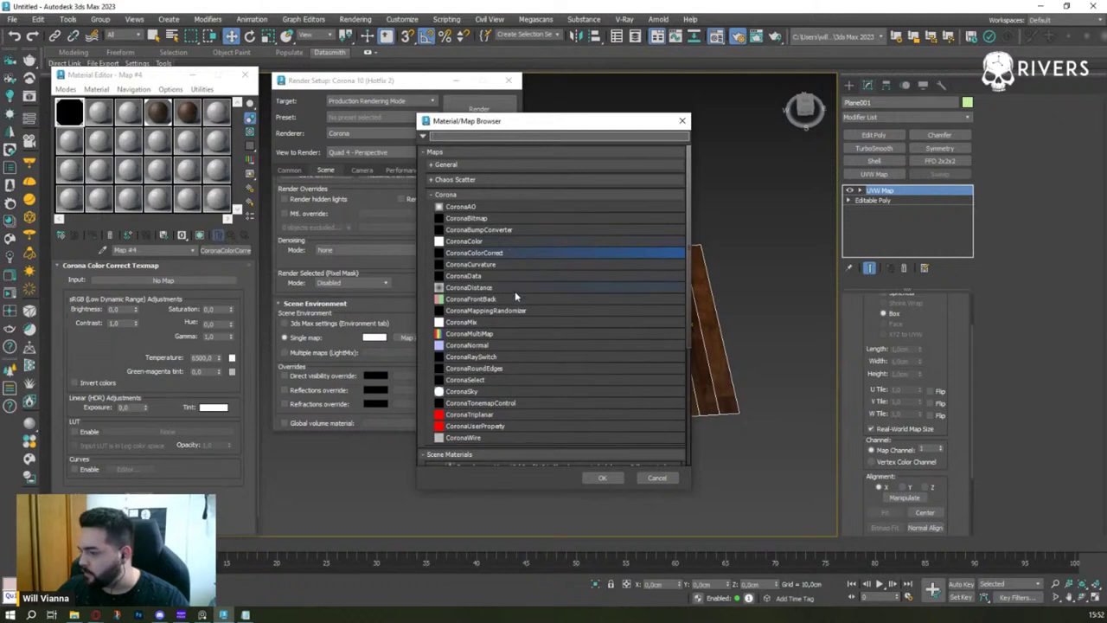
{"action": "left_click", "coordinate": [489, 217]}
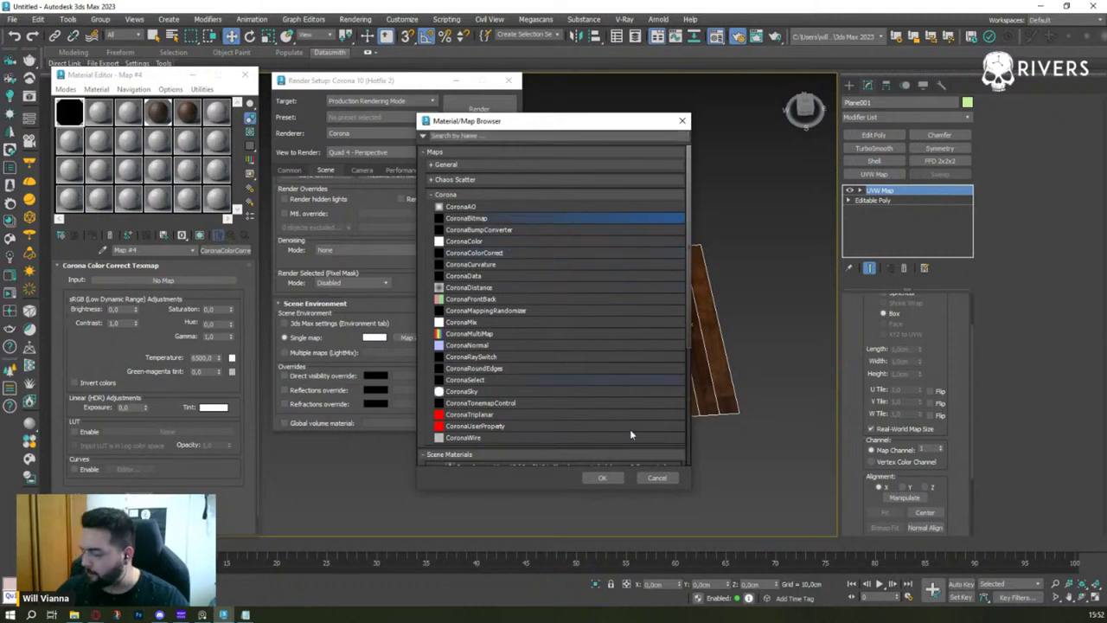
{"action": "left_click", "coordinate": [607, 479]}
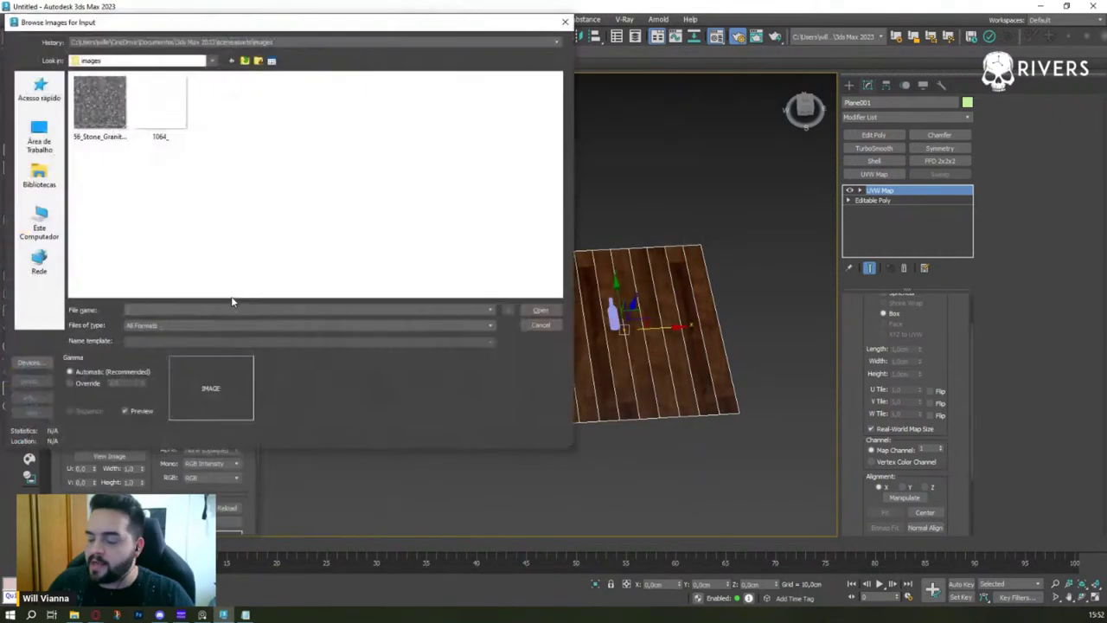
{"action": "left_click", "coordinate": [39, 223]}
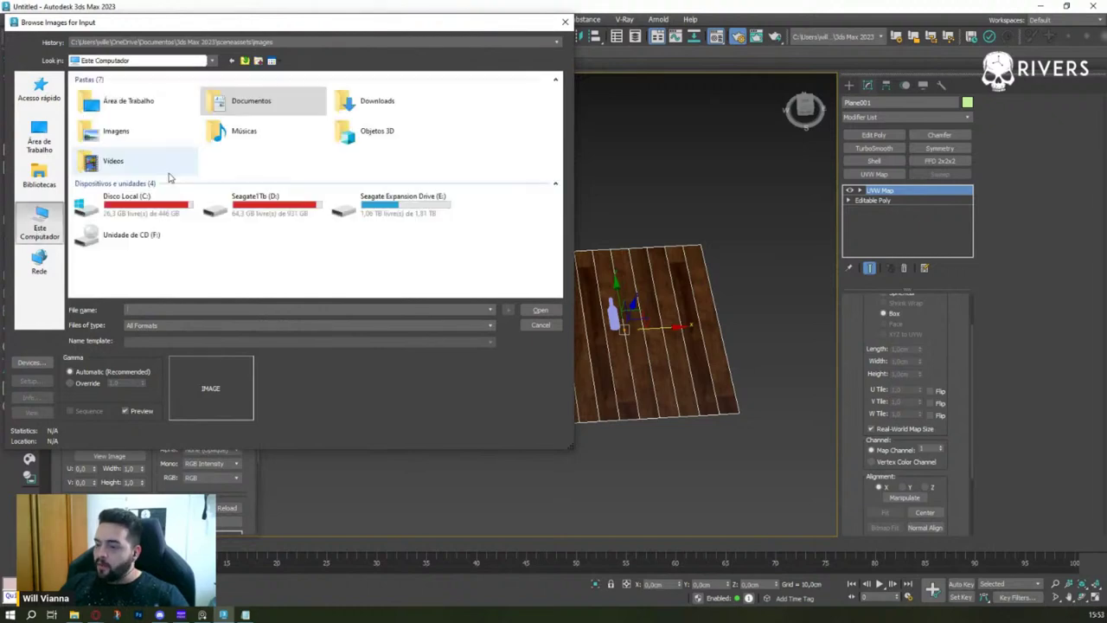
{"action": "double_click", "coordinate": [374, 205]}
{"action": "double_click", "coordinate": [97, 102]}
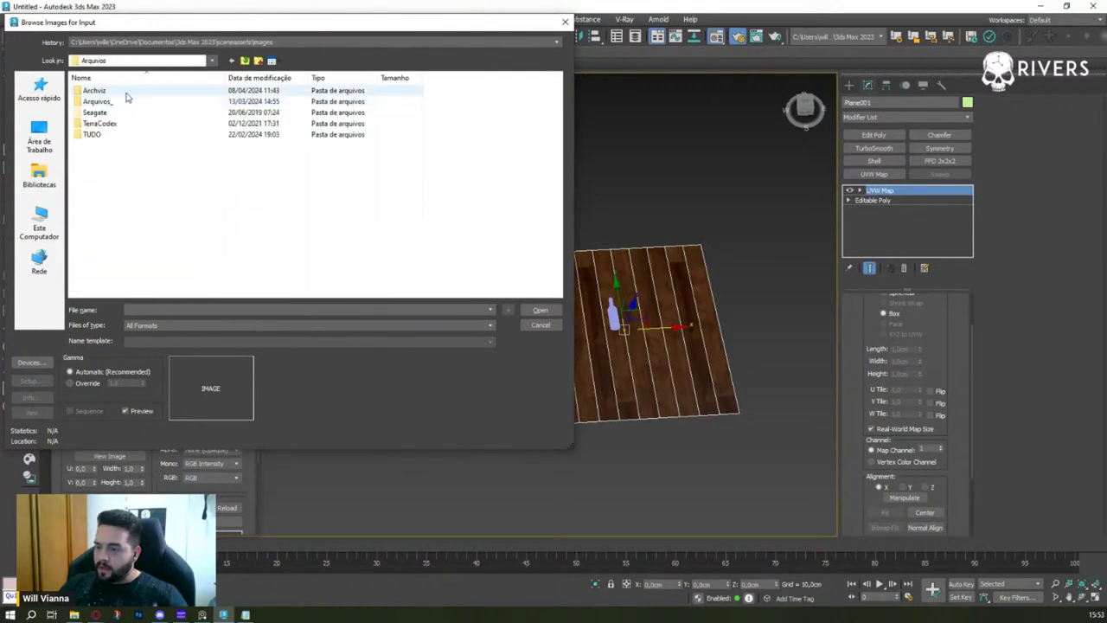
{"action": "double_click", "coordinate": [92, 134]}
{"action": "double_click", "coordinate": [104, 90]}
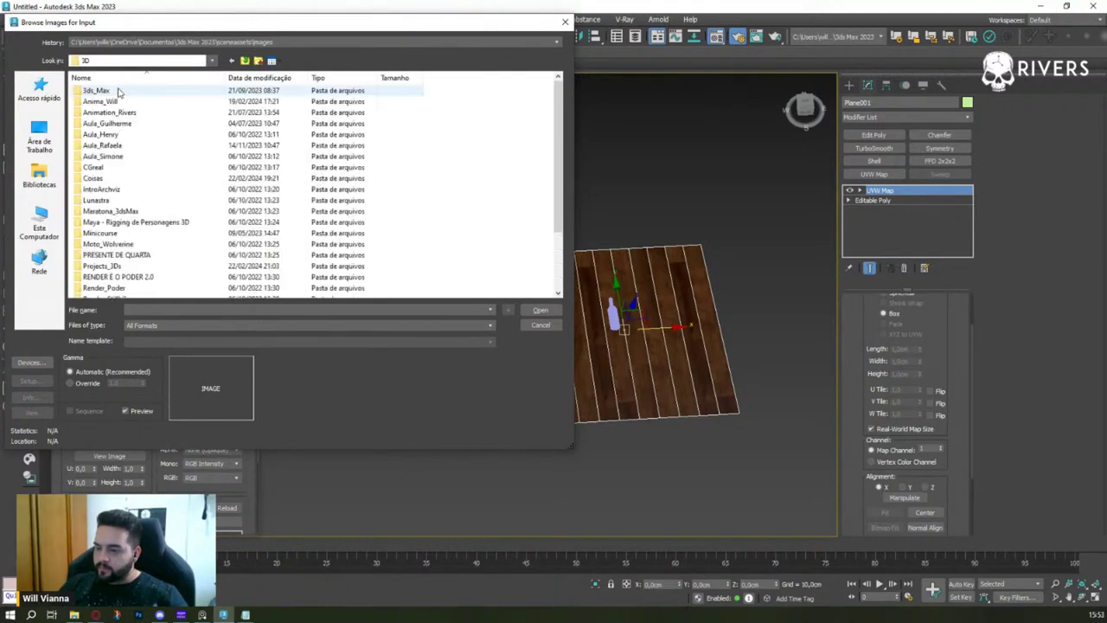
{"action": "double_click", "coordinate": [137, 92]}
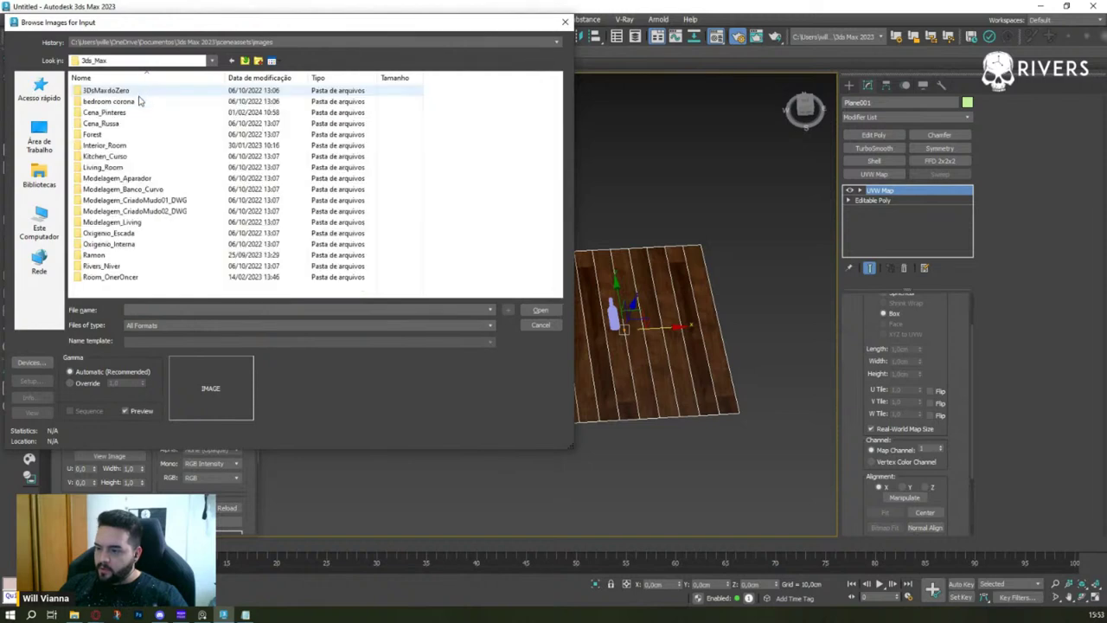
{"action": "double_click", "coordinate": [145, 114]}
{"action": "left_click", "coordinate": [100, 275]}
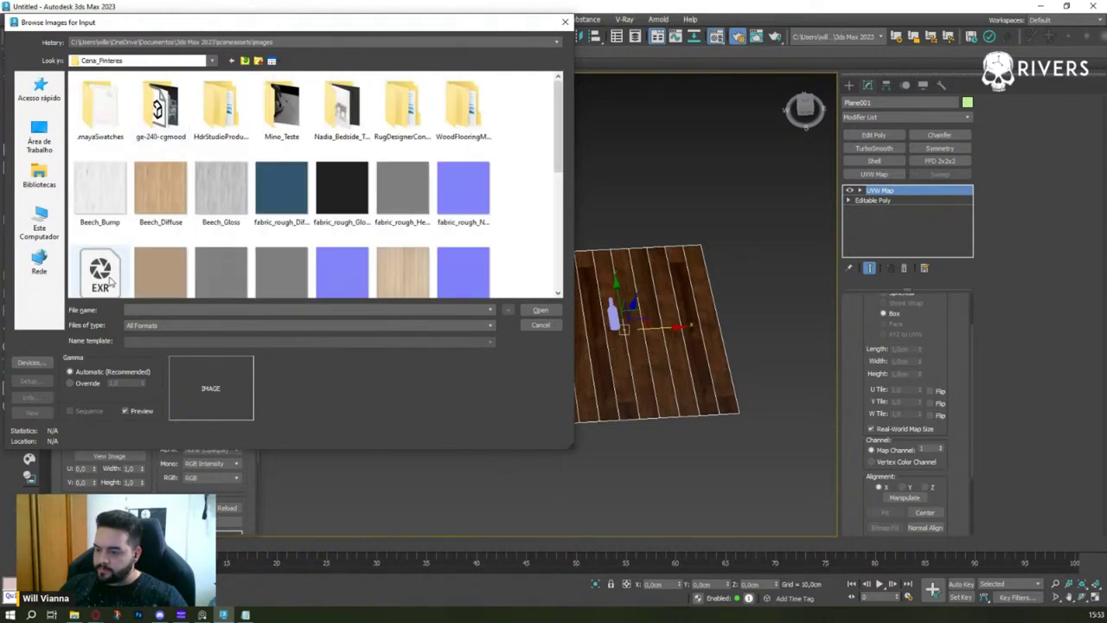
{"action": "left_click", "coordinate": [539, 309]}
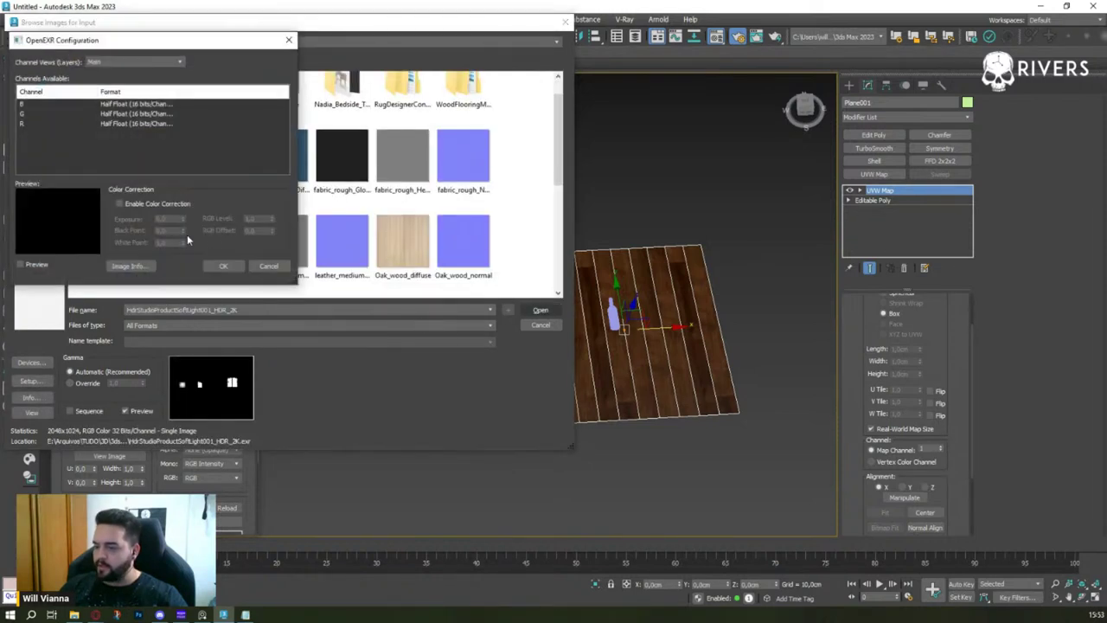
{"action": "left_click", "coordinate": [226, 266]}
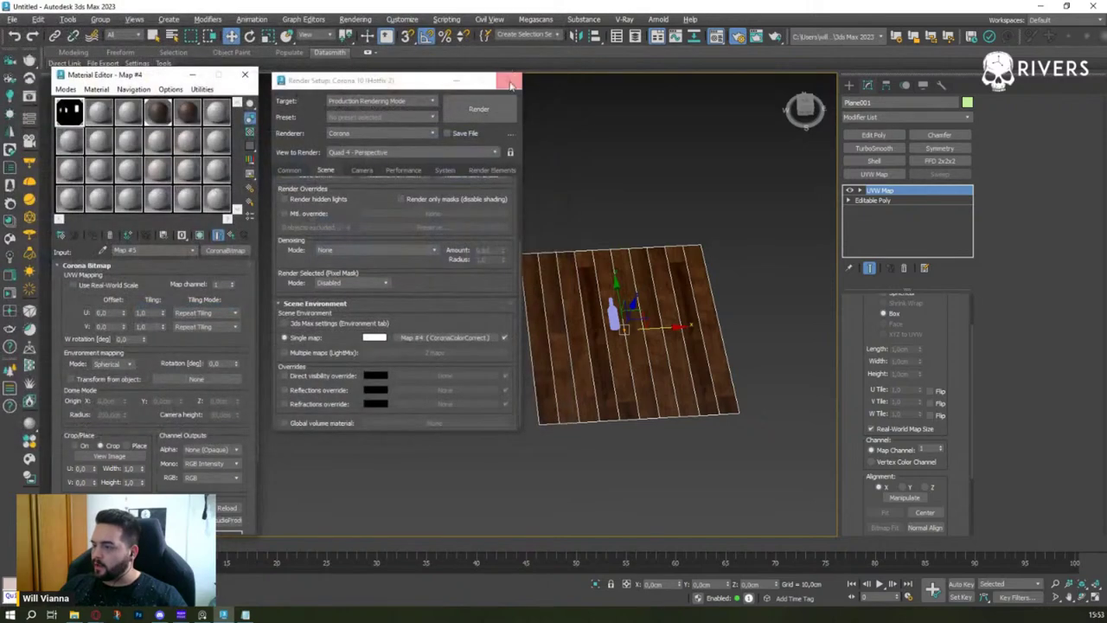
- Close Render Setup and the Material Editor, and switch to a Left view above the floor
{"action": "left_click", "coordinate": [508, 83]}
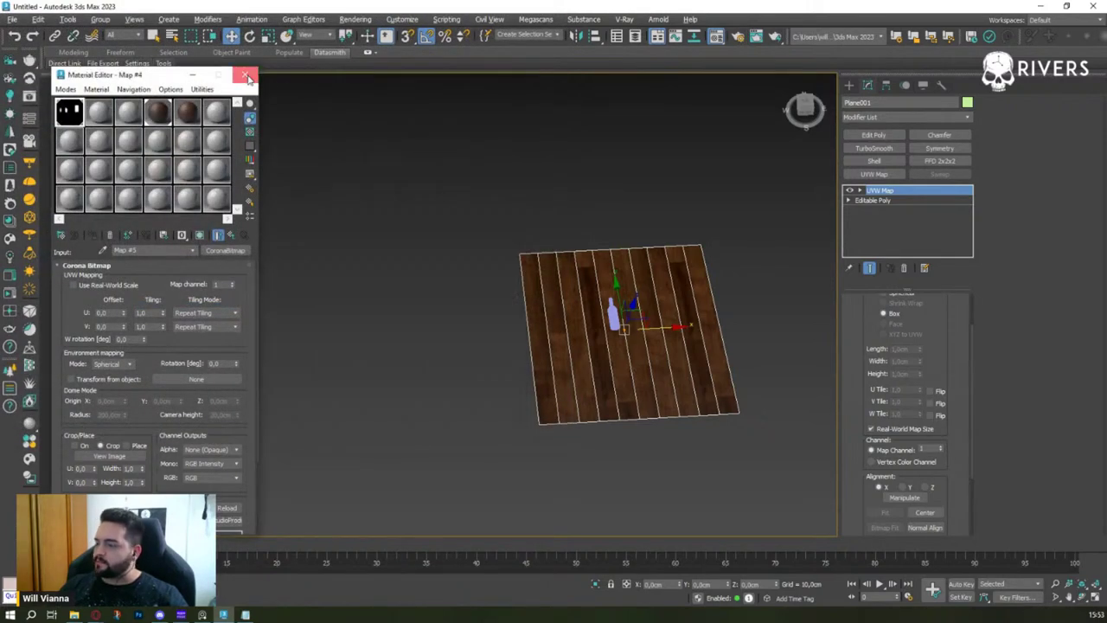
{"action": "left_click", "coordinate": [245, 75]}
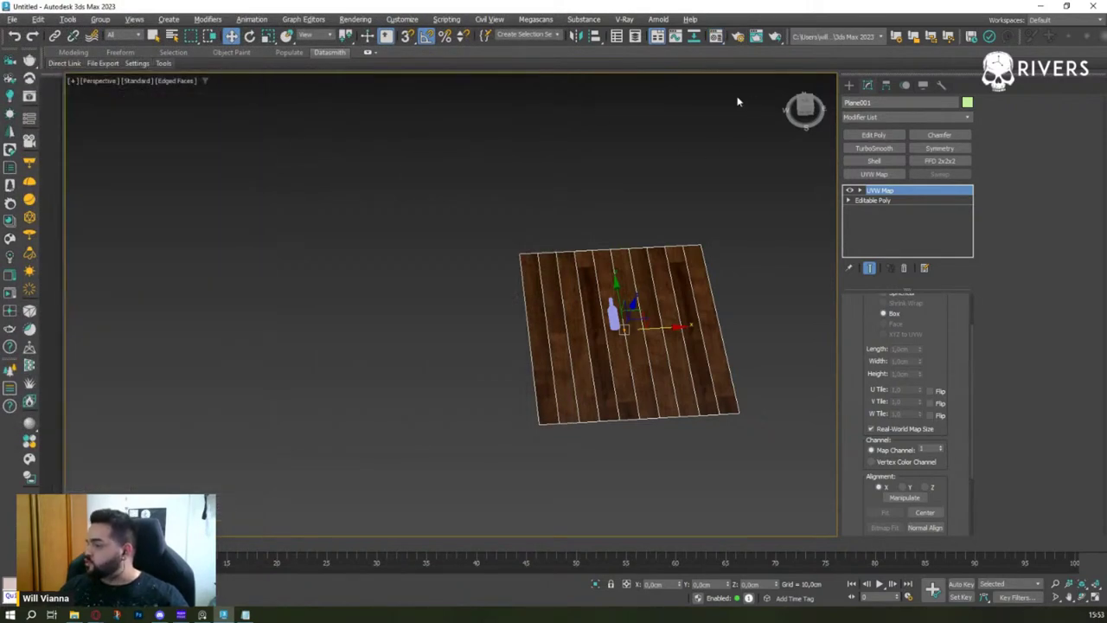
{"action": "left_click", "coordinate": [848, 84]}
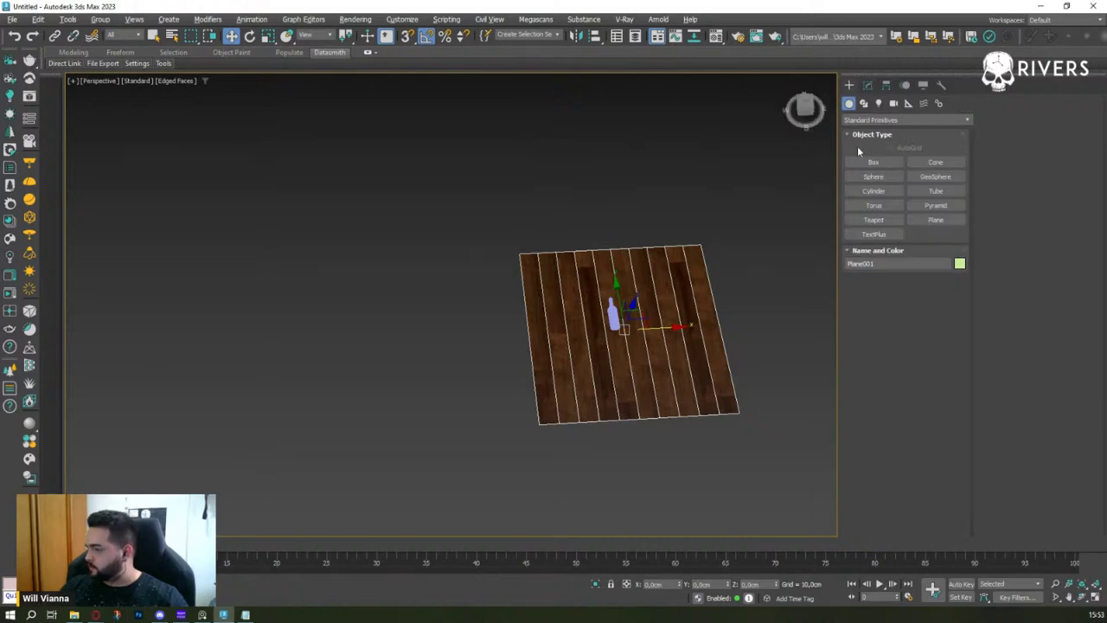
{"action": "left_click", "coordinate": [894, 102]}
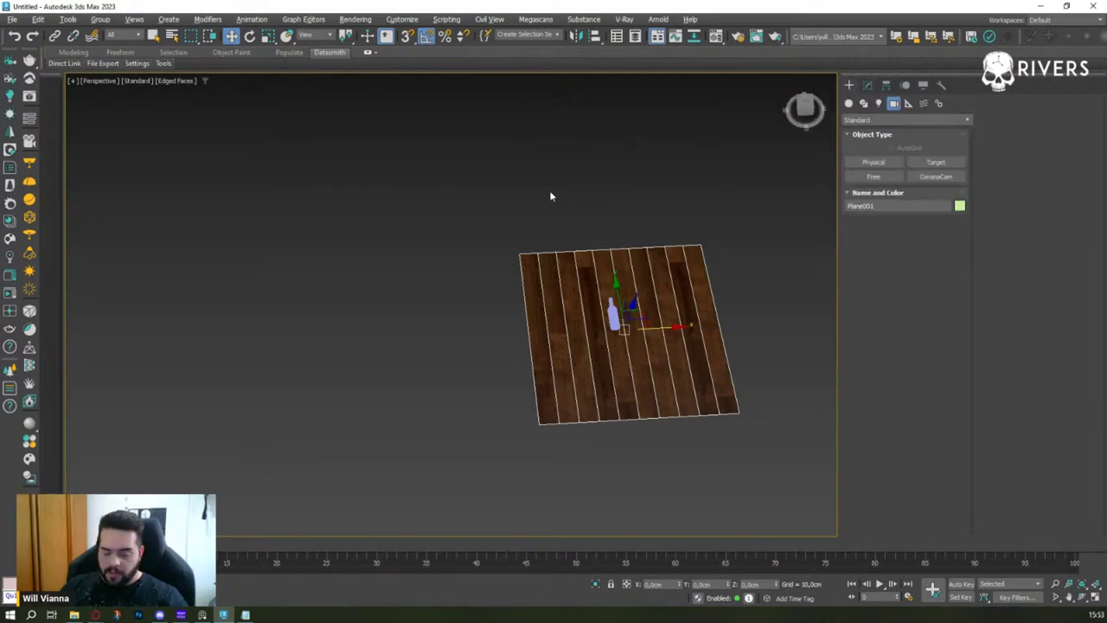
{"action": "key", "text": "f"}
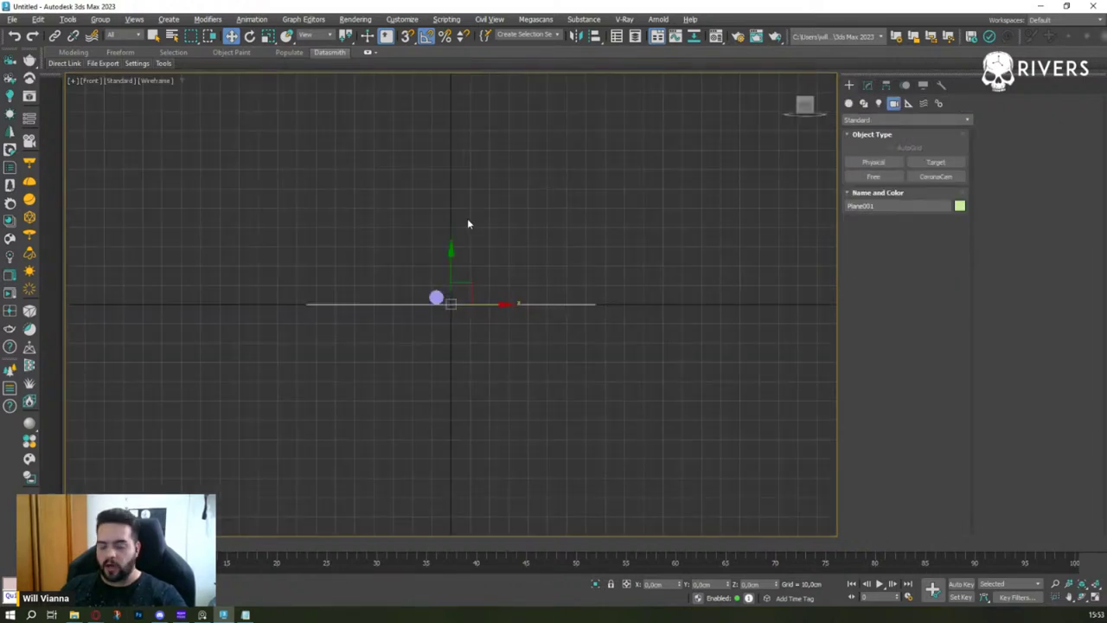
{"action": "key", "text": "l"}
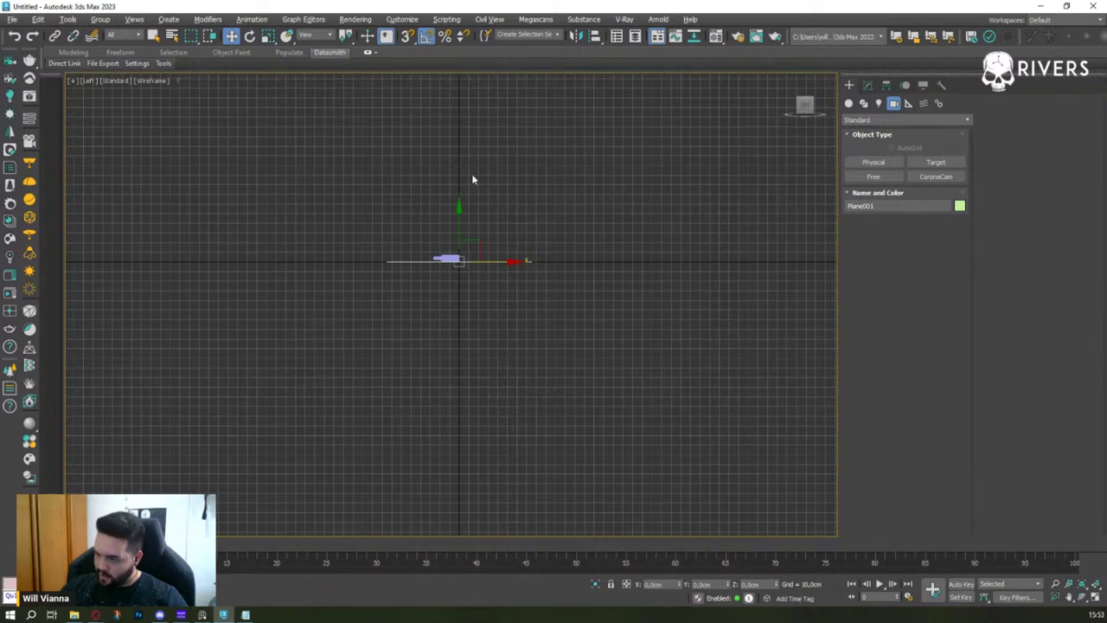
{"action": "mouse_move", "coordinate": [472, 178]}
{"action": "middle_mouse_down"}
{"action": "mouse_move", "coordinate": [452, 173]}
{"action": "mouse_move", "coordinate": [455, 307]}
{"action": "middle_mouse_up"}
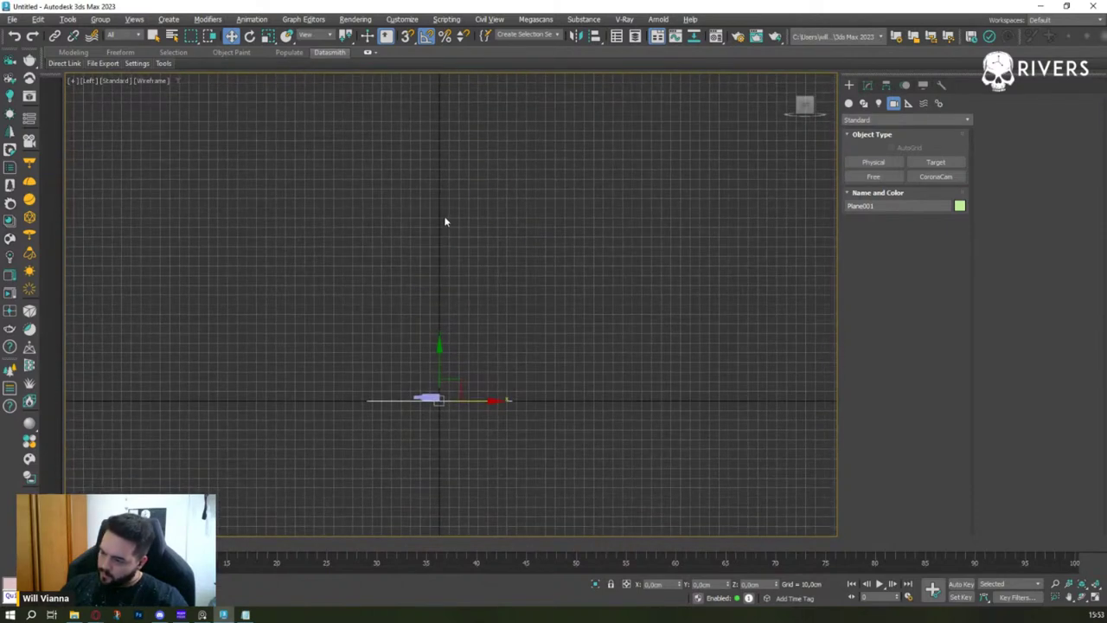
- Create a Corona target camera above the floor aimed down at the bottle
{"action": "left_click", "coordinate": [946, 177]}
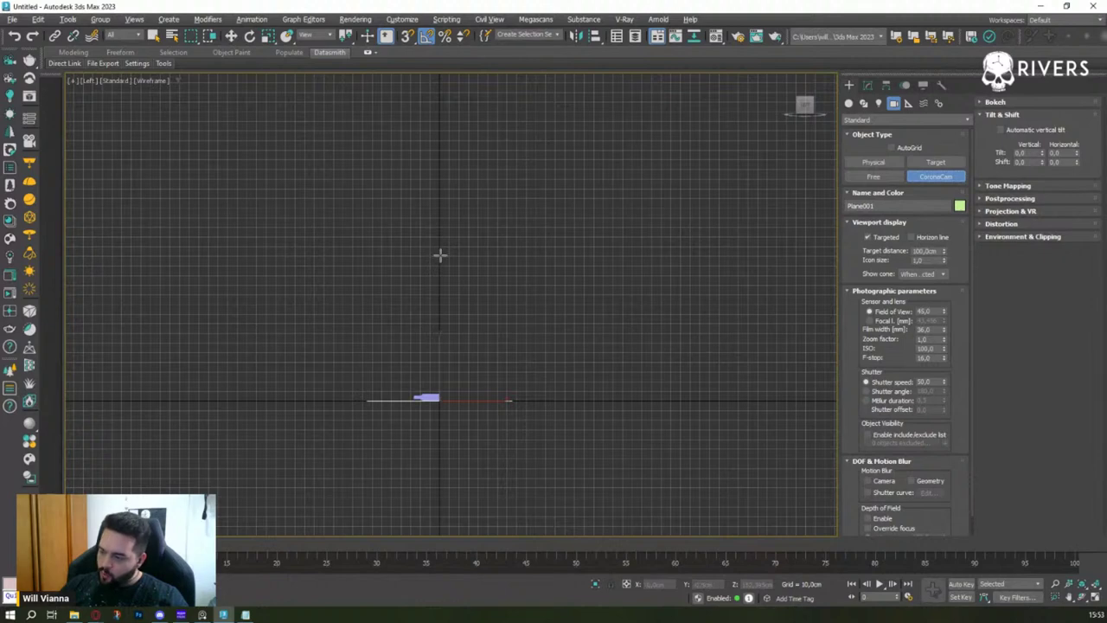
{"action": "left_click_drag", "start_coordinate": [440, 255], "coordinate": [440, 402]}
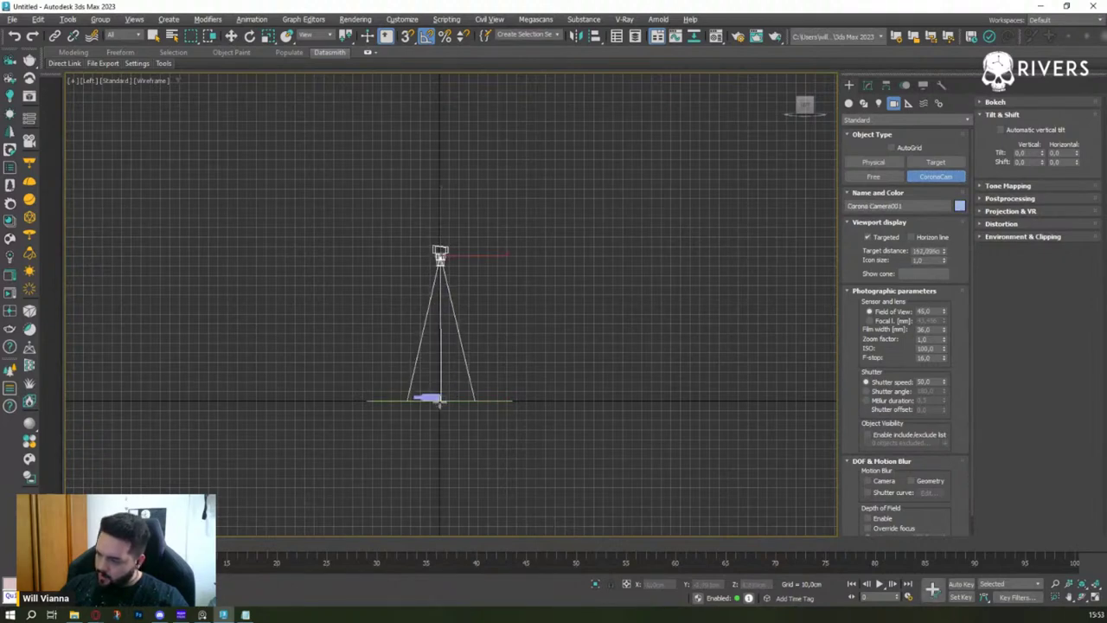
{"action": "left_click_drag", "start_coordinate": [439, 402], "coordinate": [439, 404]}
{"action": "key", "text": "w"}
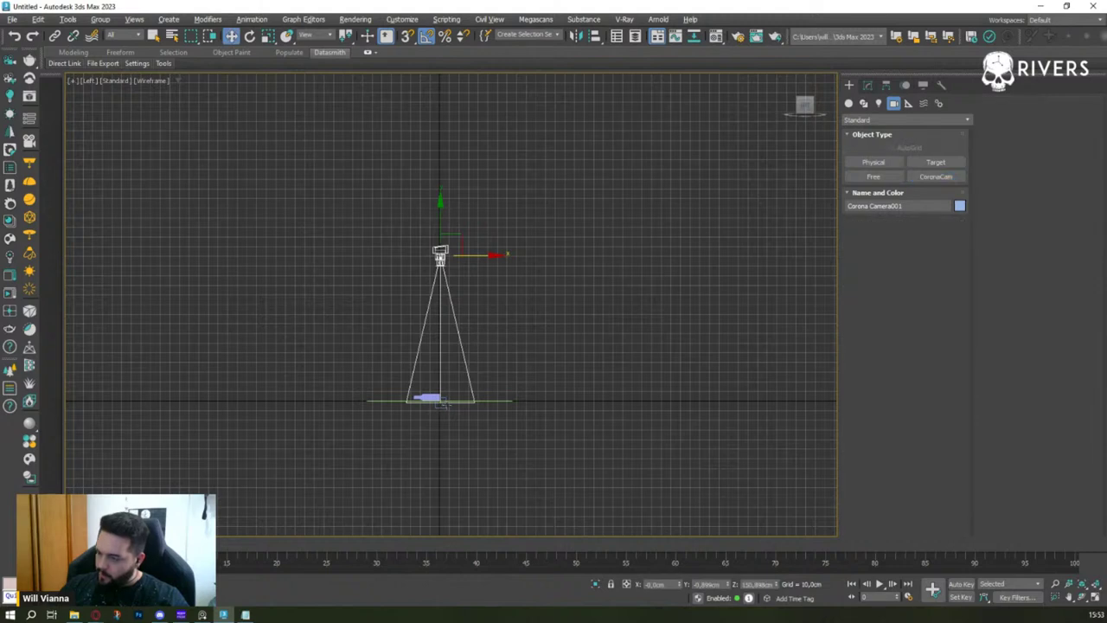
- Zero the target's Y and Z and the camera's Y, then view through the camera
{"action": "left_click", "coordinate": [443, 404]}
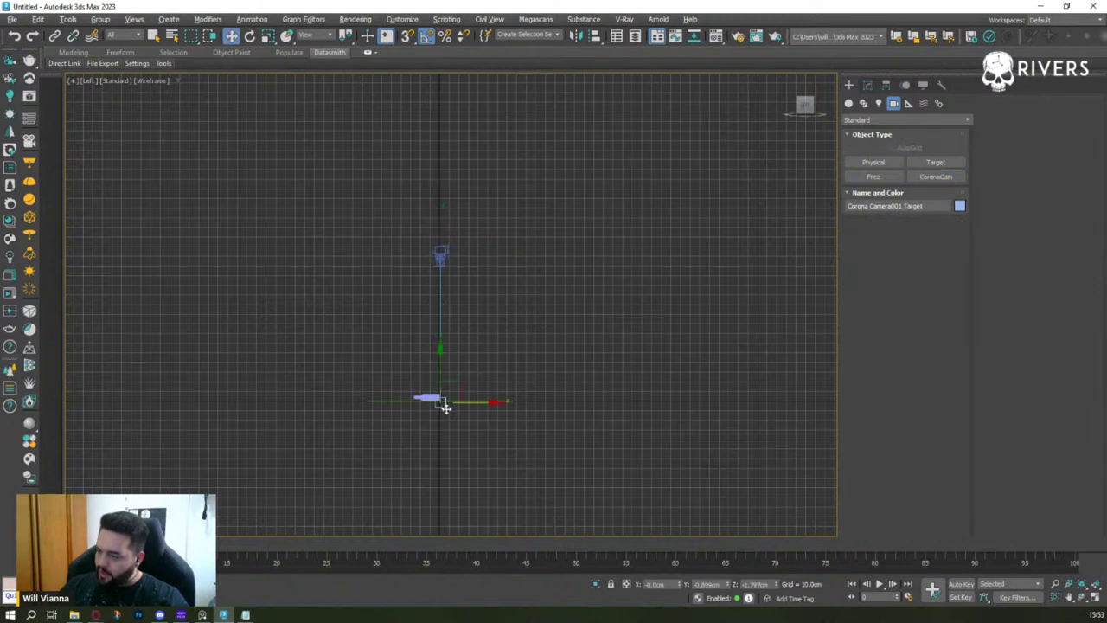
{"action": "right_click", "coordinate": [729, 586]}
{"action": "right_click", "coordinate": [775, 586]}
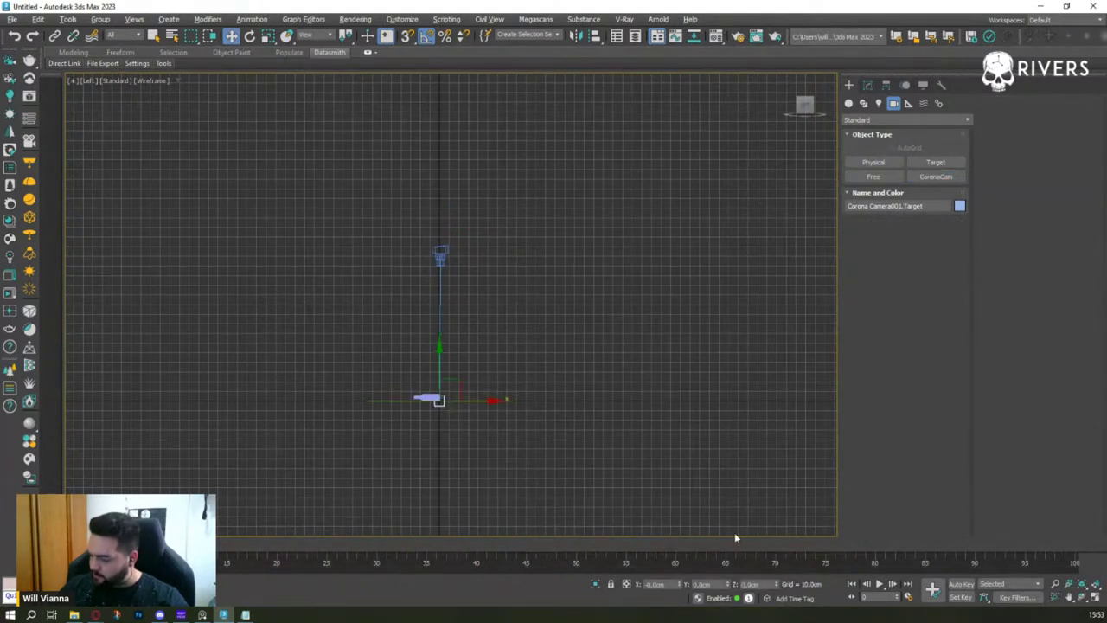
{"action": "left_click", "coordinate": [442, 254]}
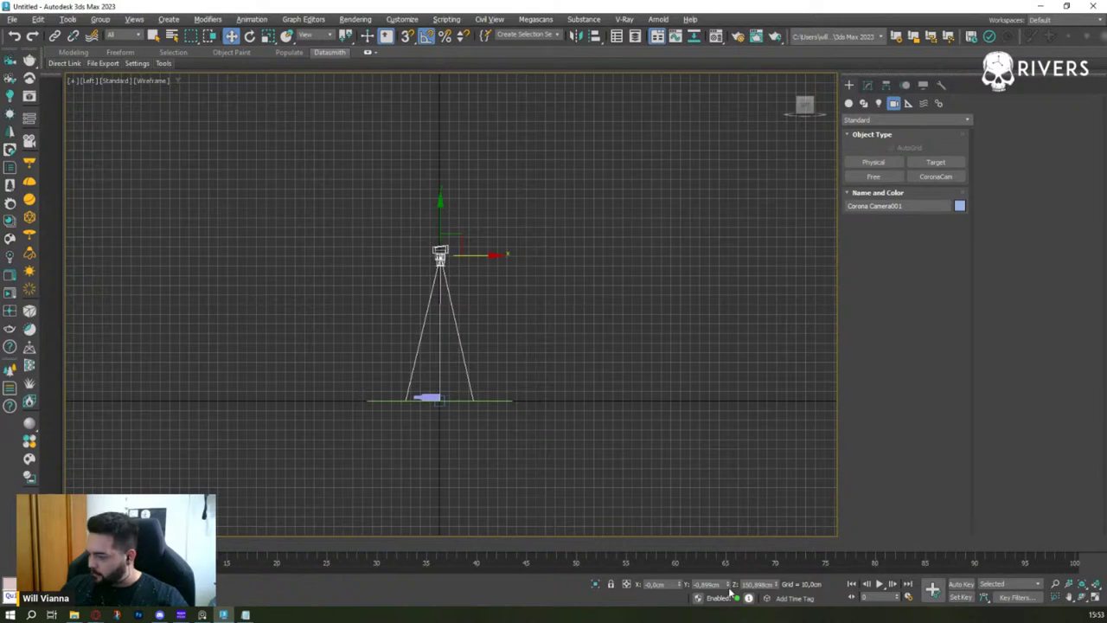
{"action": "right_click", "coordinate": [728, 587]}
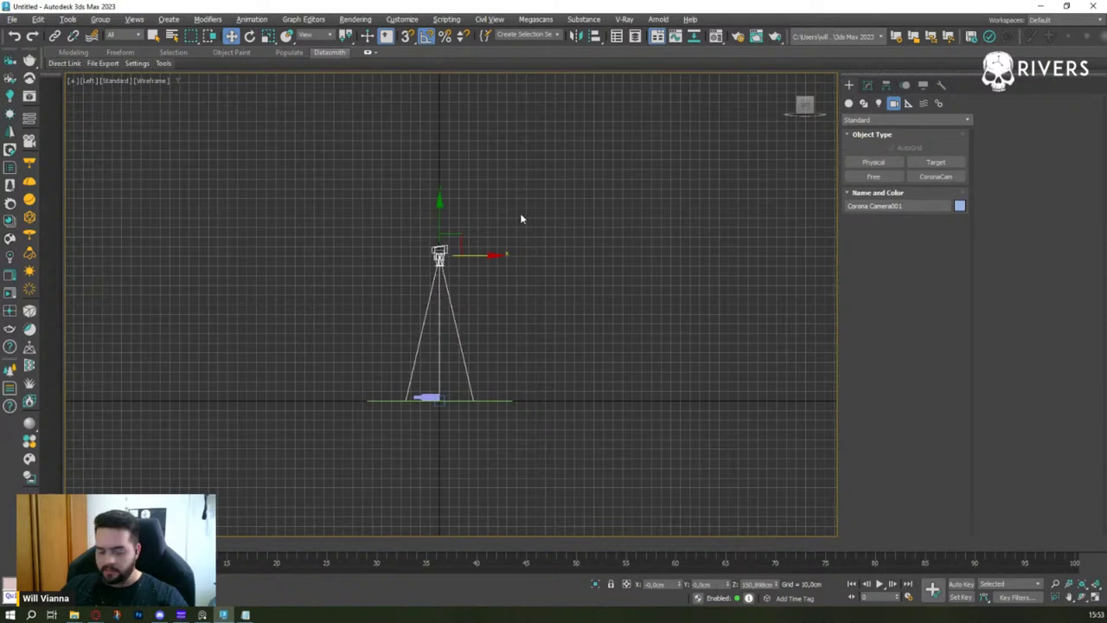
{"action": "key", "text": "c"}
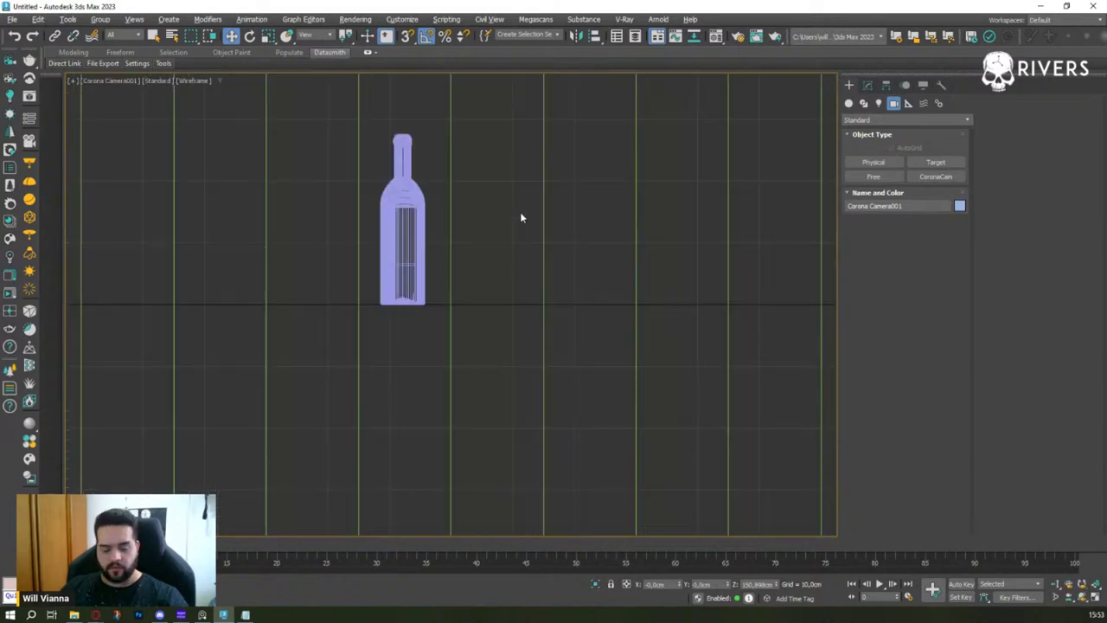
- Deselect the camera and switch the camera view from Wireframe to Default Shading
{"action": "left_click", "coordinate": [467, 340]}
{"action": "key", "text": "F3"}
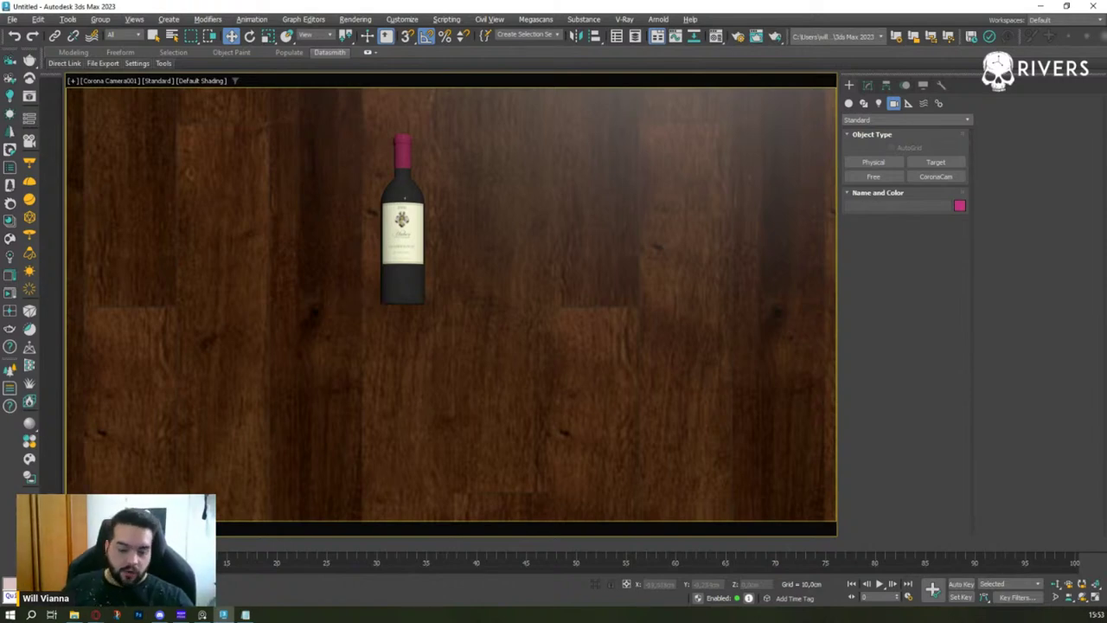
{"action": "key", "text": "alt+Tab"}
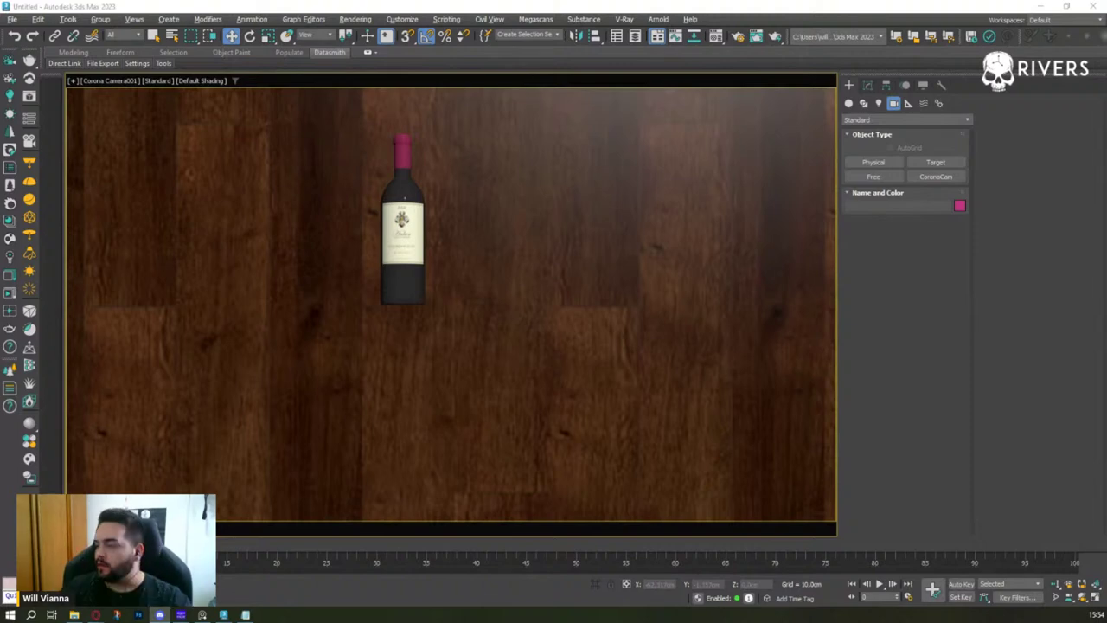
- Switch the render Output Size to Custom with a 640 × 480 resolution
{"action": "left_click", "coordinate": [737, 37]}
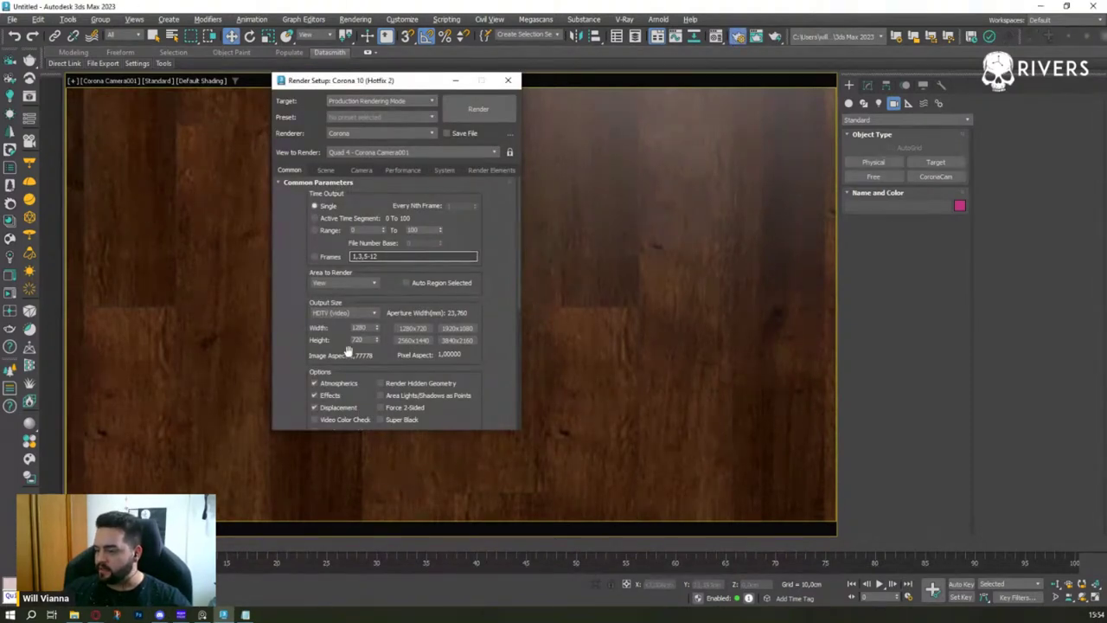
{"action": "left_click", "coordinate": [358, 315]}
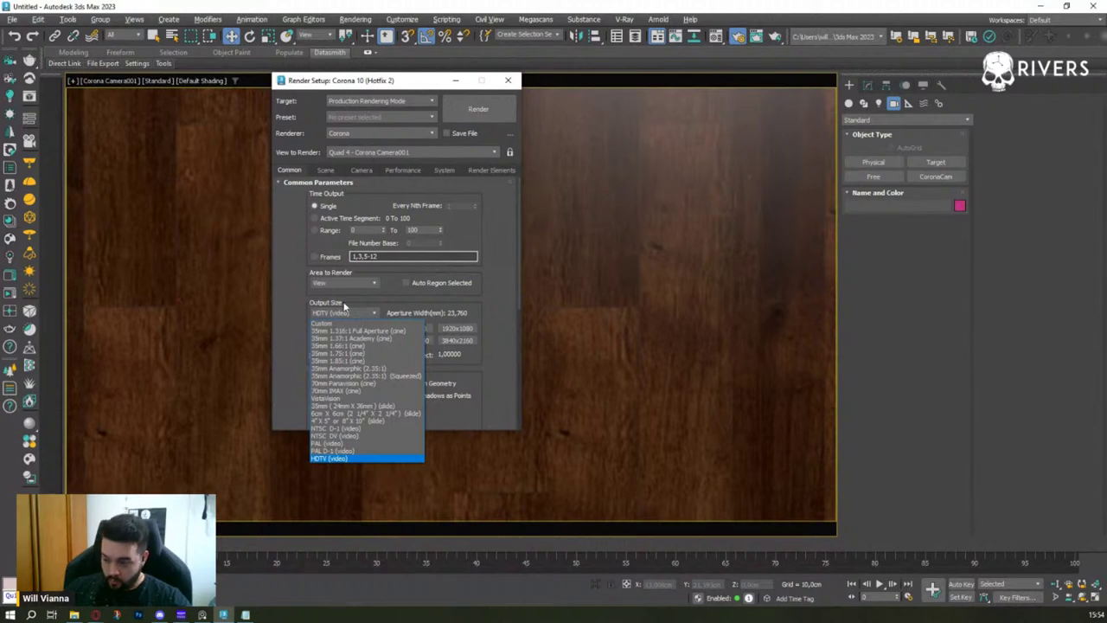
{"action": "left_click", "coordinate": [331, 324]}
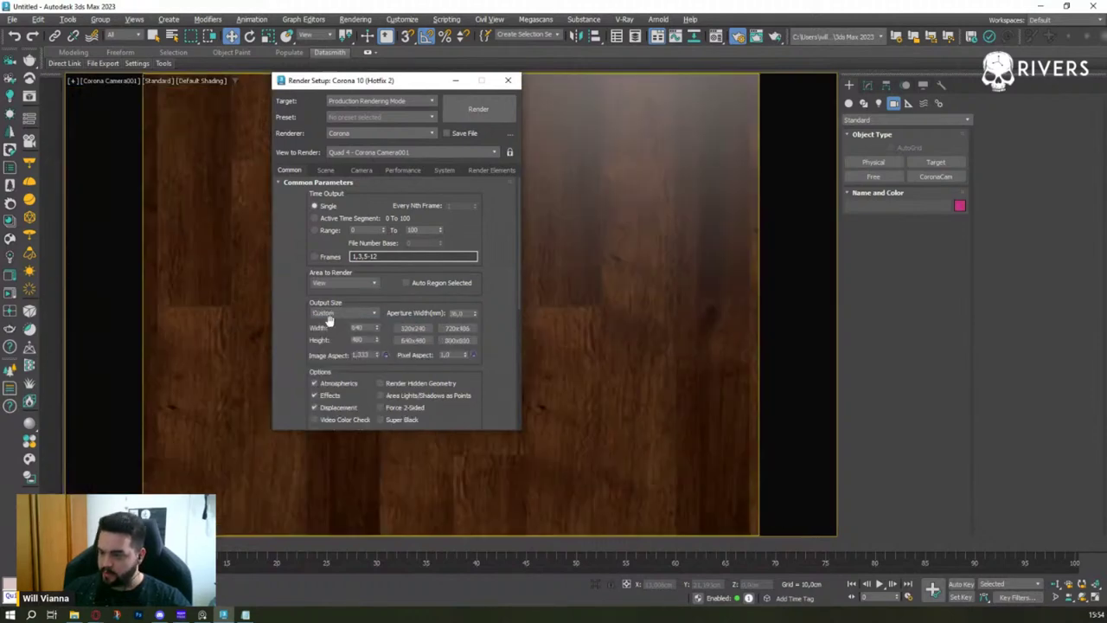
{"action": "double_click", "coordinate": [361, 354]}
{"action": "type", "text": "0,8"}
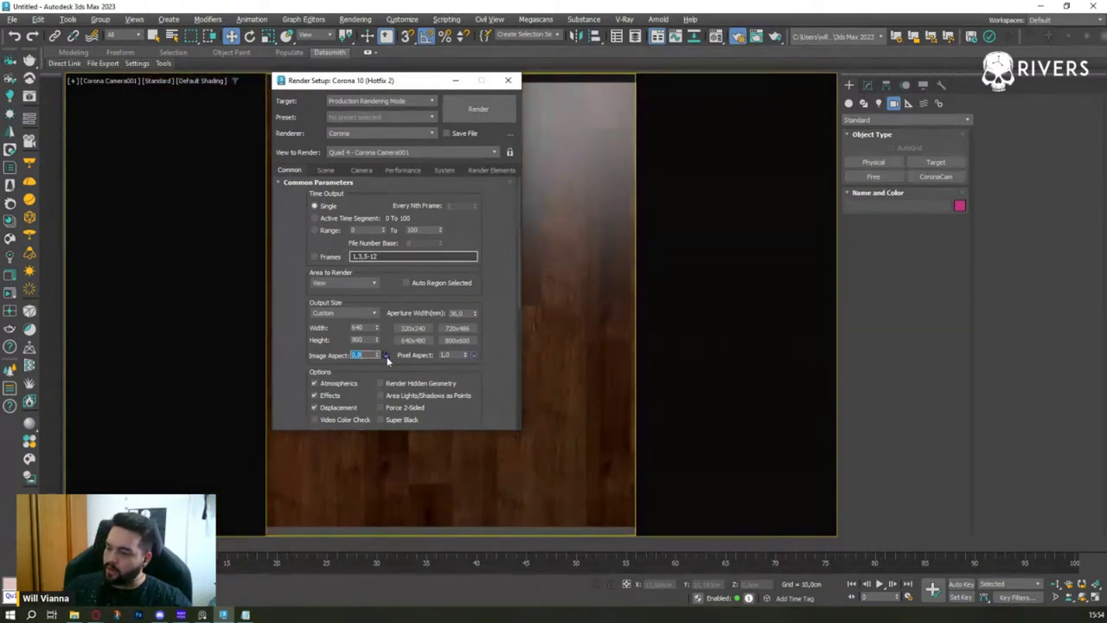
{"action": "left_click", "coordinate": [385, 356]}
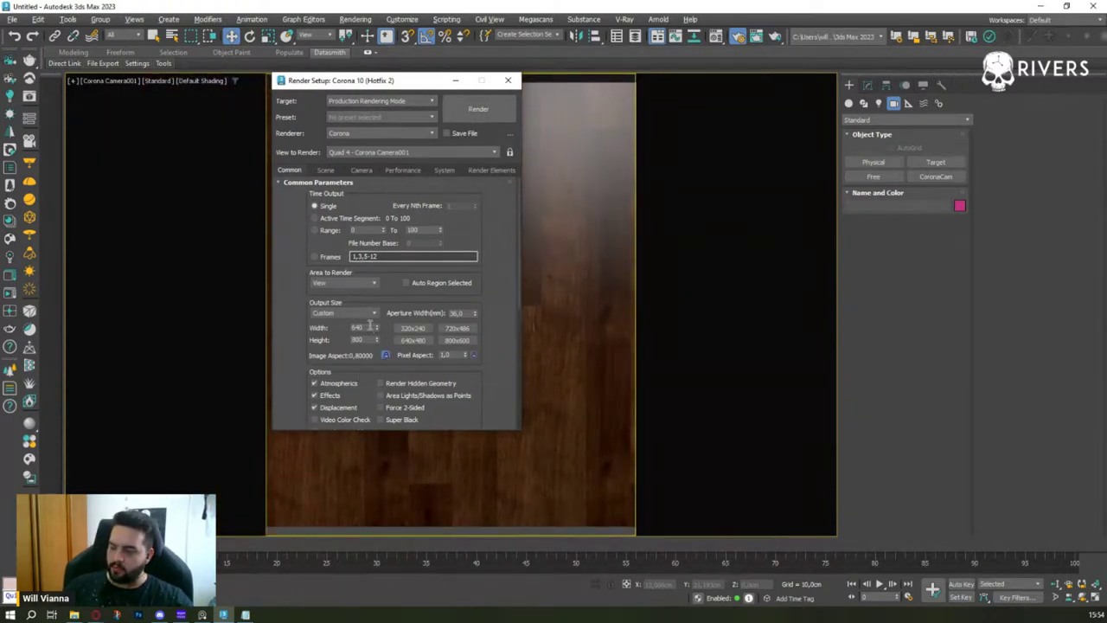
{"action": "double_click", "coordinate": [370, 327]}
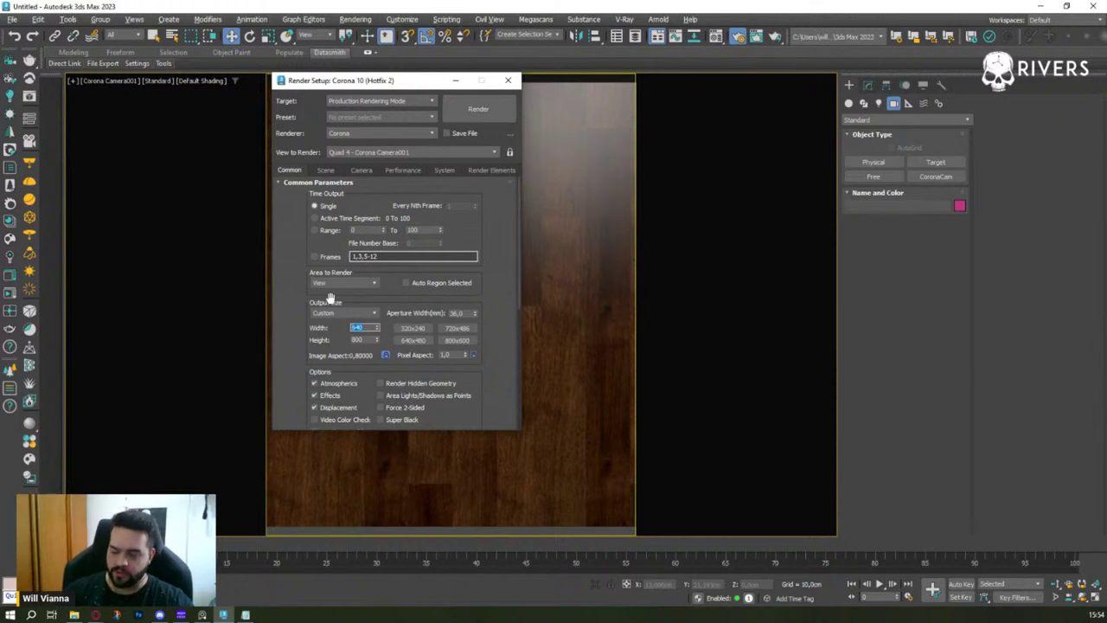
{"action": "type", "text": "4800"}
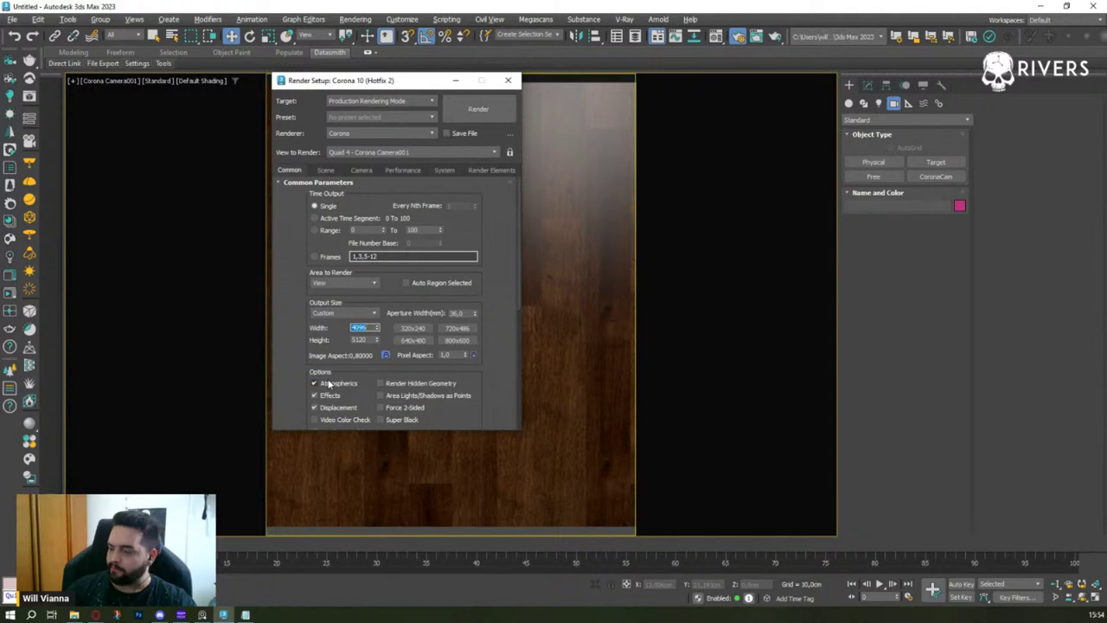
{"action": "left_click", "coordinate": [422, 341]}
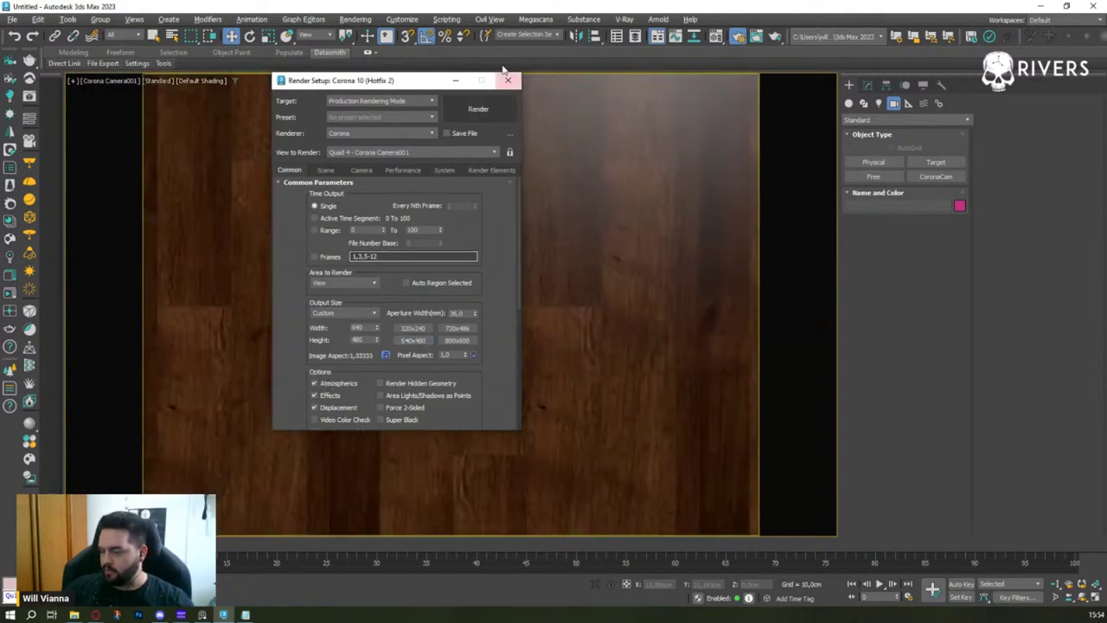
- Set Image Aspect to 0,8 so the height becomes 800, lock it, and close Render Setup
{"action": "double_click", "coordinate": [366, 355]}
{"action": "type", "text": "0,8"}
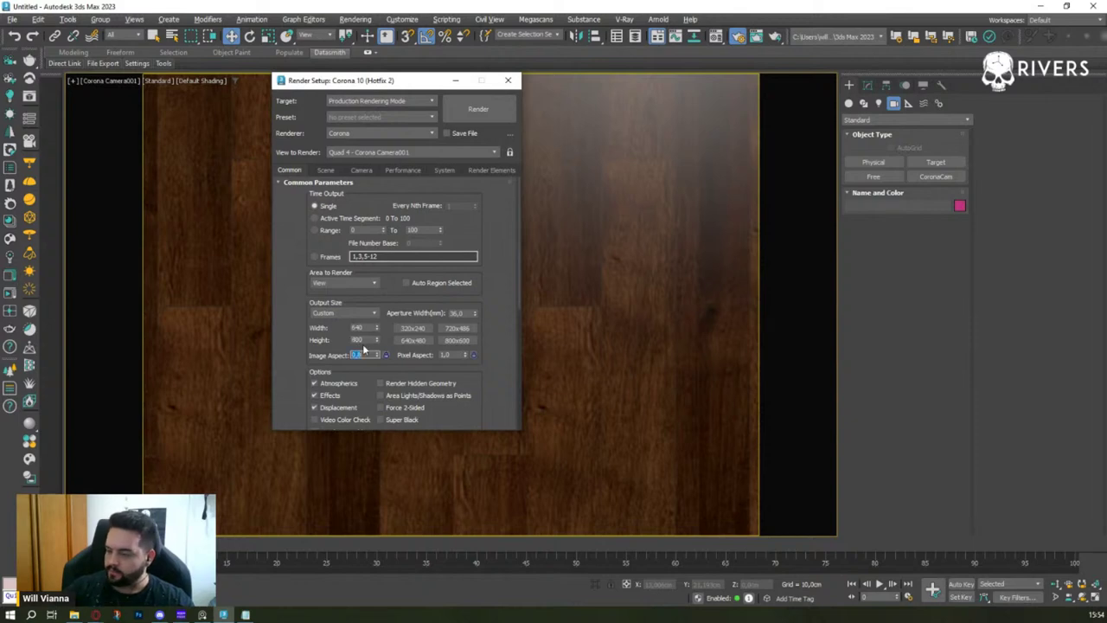
{"action": "key", "text": "Return"}
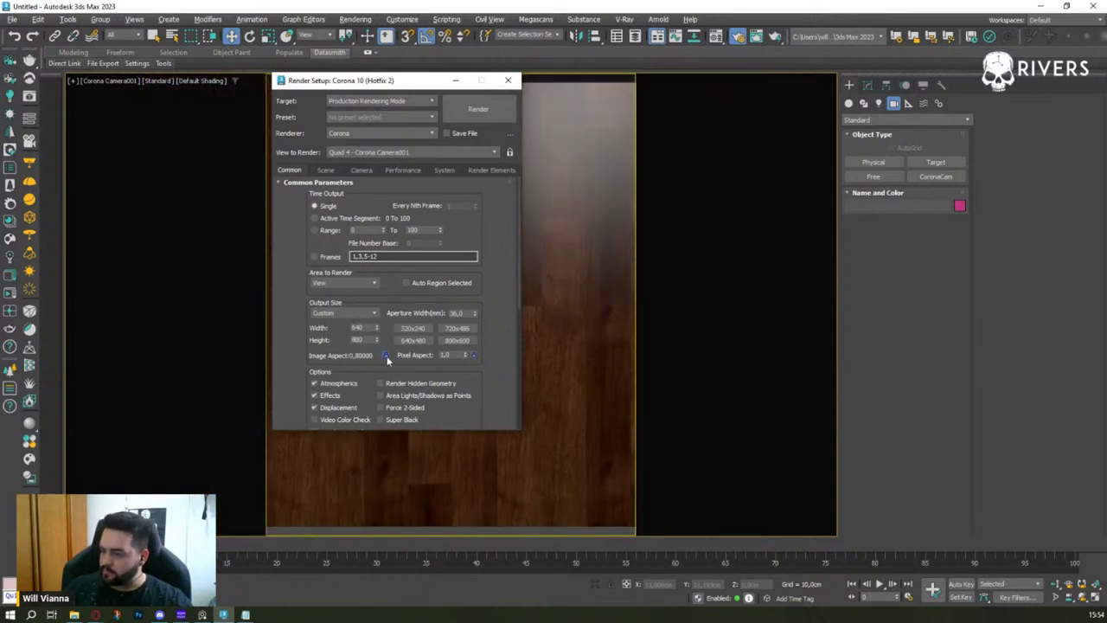
{"action": "left_click", "coordinate": [386, 355]}
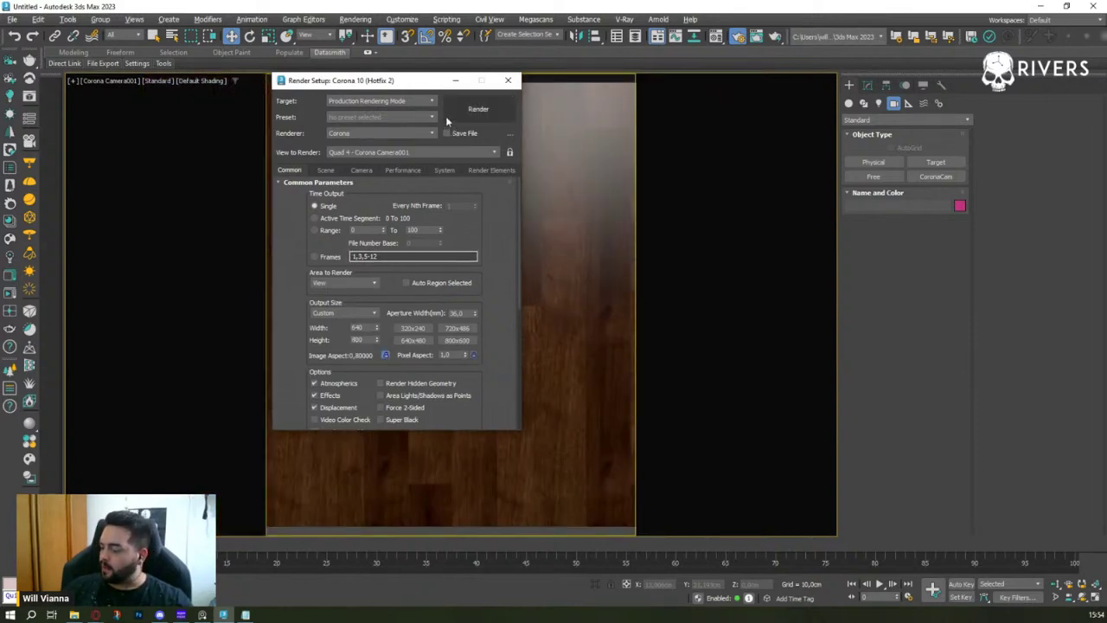
{"action": "left_click", "coordinate": [507, 81]}
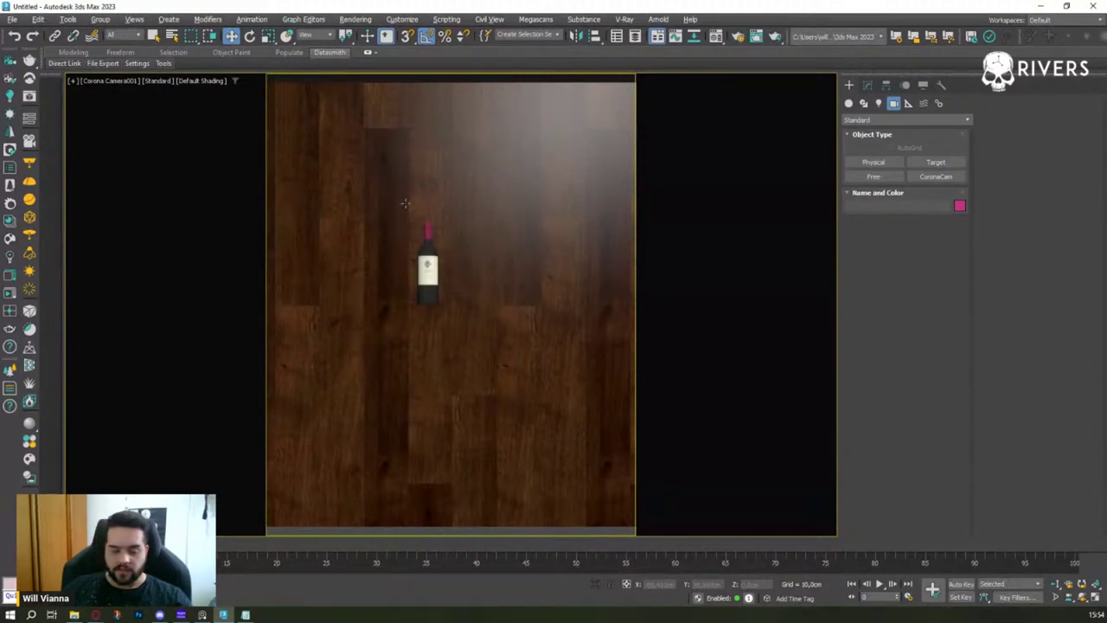
- Open the Scene Explorer beside the view and select Corona Camera001
{"action": "left_click", "coordinate": [73, 19]}
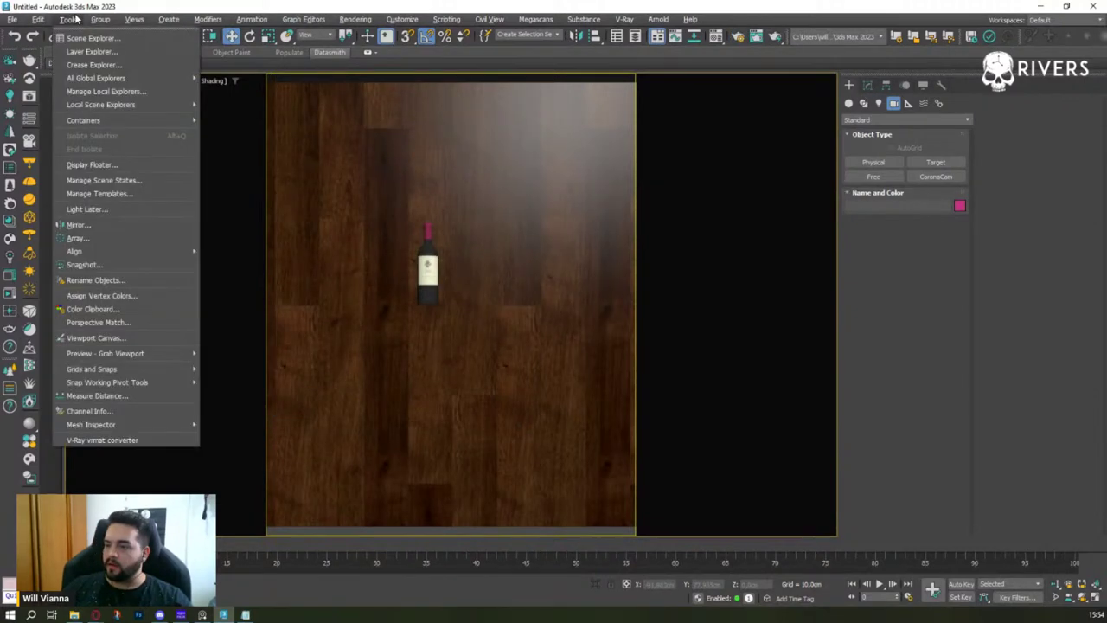
{"action": "left_click", "coordinate": [253, 77]}
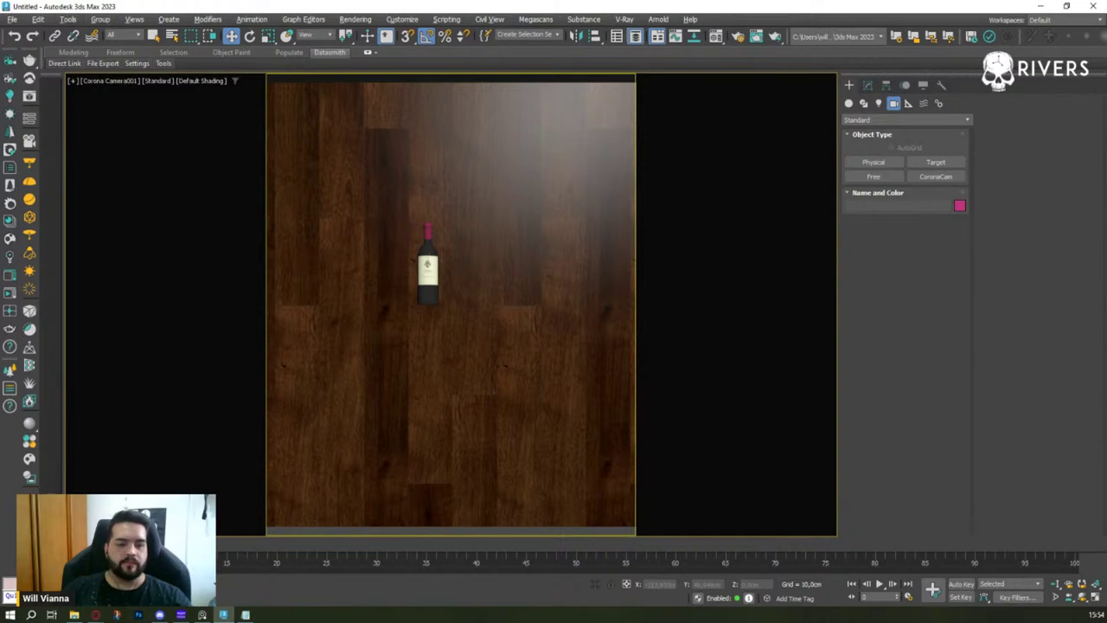
{"action": "left_click_drag", "start_coordinate": [151, 113], "coordinate": [143, 102]}
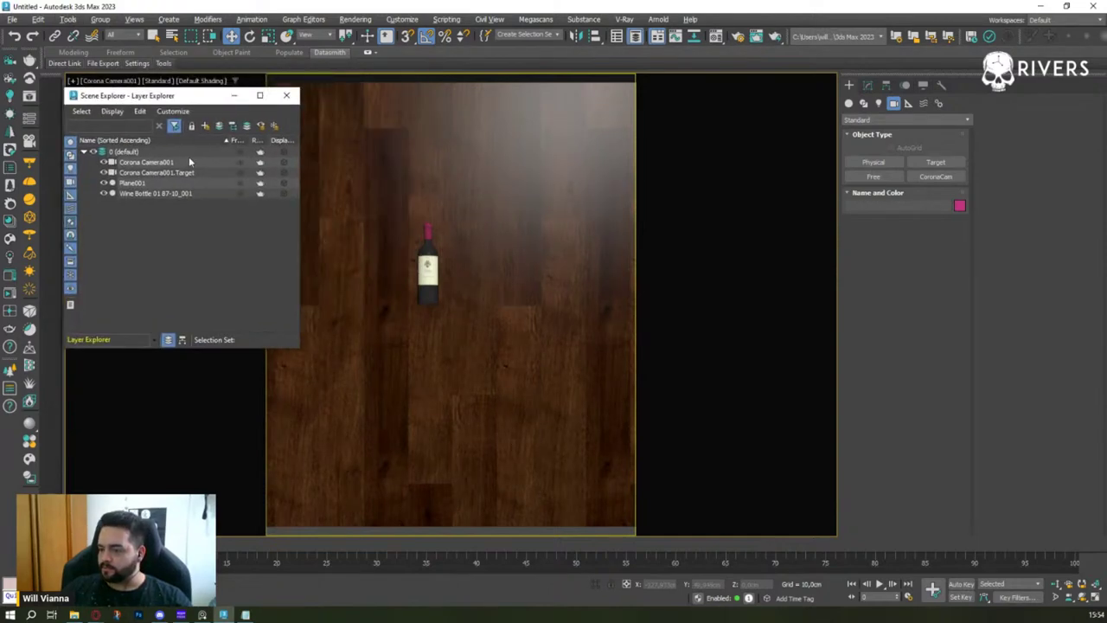
{"action": "left_click", "coordinate": [189, 161]}
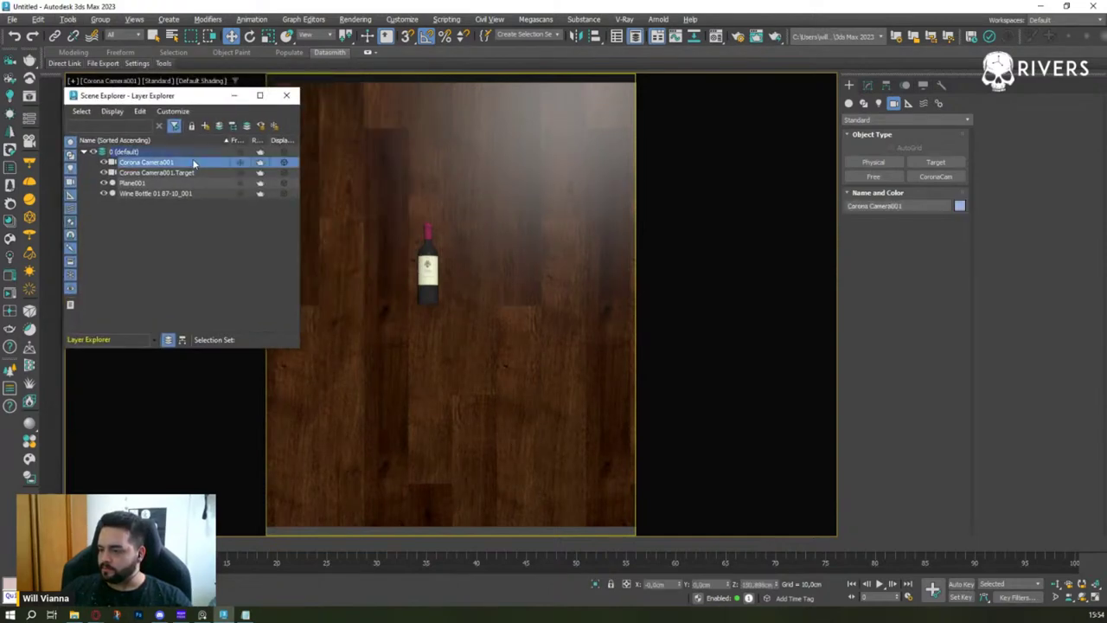
- Switch the camera lens to 43,456 mm focal length and place the wine-bottle reference photo beside the view
{"action": "left_click", "coordinate": [868, 86]}
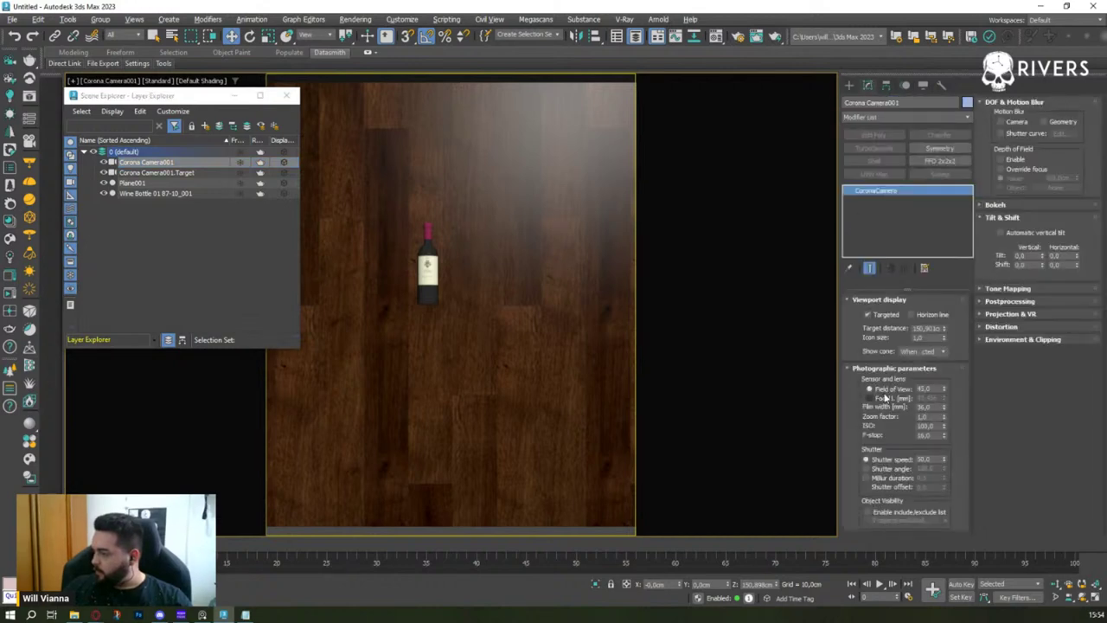
{"action": "left_click", "coordinate": [884, 397]}
{"action": "double_click", "coordinate": [939, 397]}
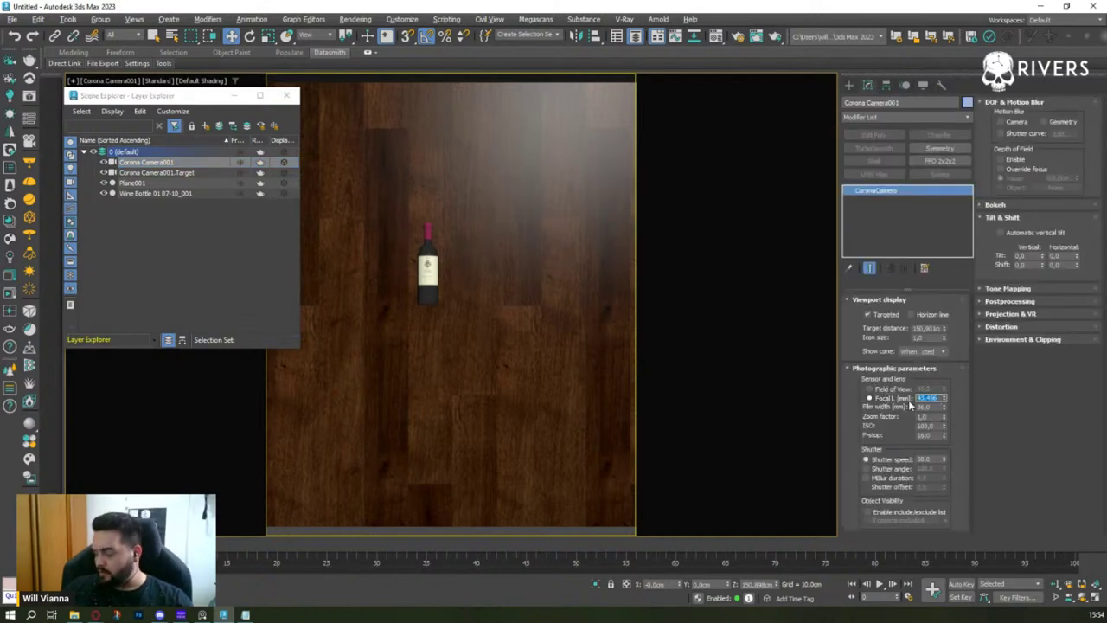
{"action": "left_click", "coordinate": [201, 613]}
{"action": "left_click_drag", "start_coordinate": [401, 276], "coordinate": [637, 277]}
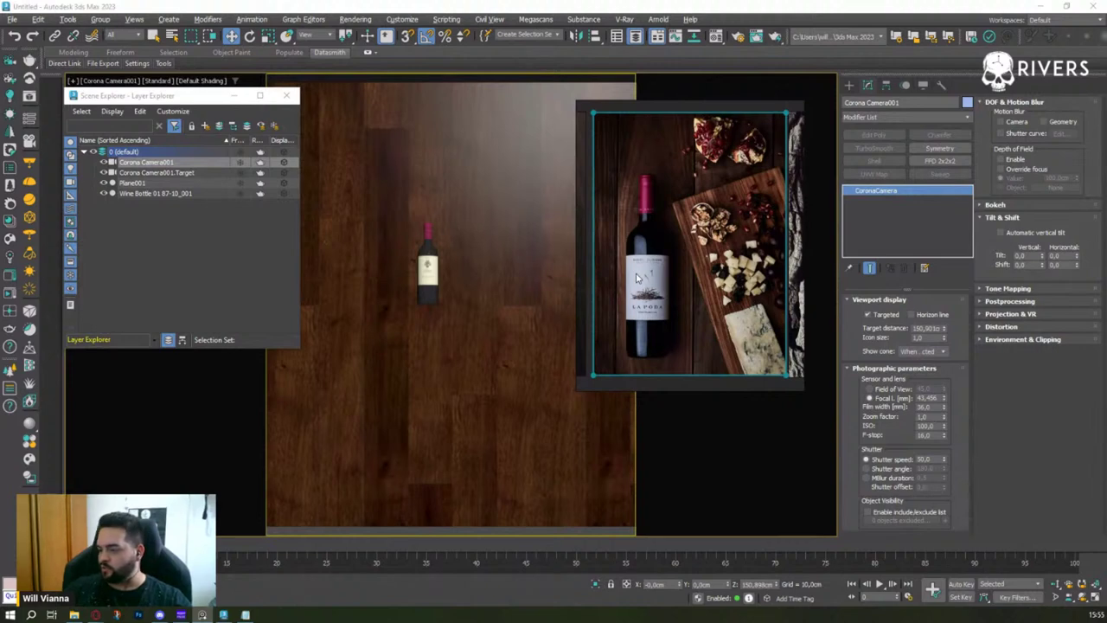
- Dolly the camera toward the bottle and set its focal length to 100 mm
{"action": "left_click", "coordinate": [1054, 586]}
{"action": "mouse_move", "coordinate": [425, 264]}
{"action": "left_mouse_down"}
{"action": "mouse_move", "coordinate": [442, 249]}
{"action": "mouse_move", "coordinate": [437, 230]}
{"action": "mouse_move", "coordinate": [432, 267]}
{"action": "mouse_move", "coordinate": [453, 335]}
{"action": "left_mouse_up"}
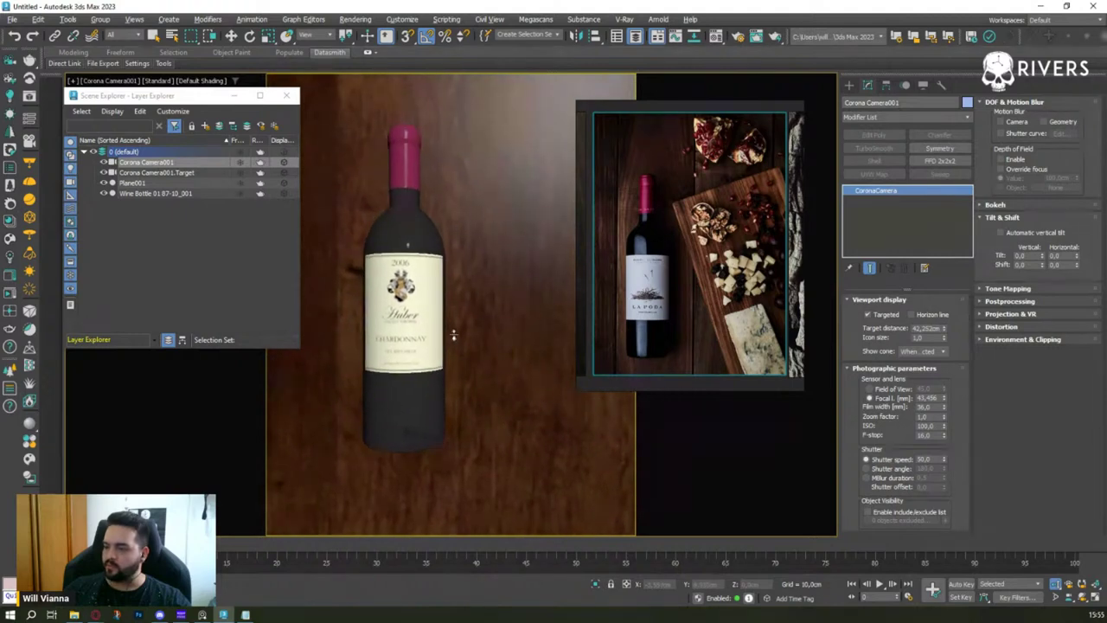
{"action": "mouse_move", "coordinate": [480, 272]}
{"action": "left_mouse_down"}
{"action": "mouse_move", "coordinate": [467, 250]}
{"action": "mouse_move", "coordinate": [489, 370]}
{"action": "mouse_move", "coordinate": [487, 358]}
{"action": "left_mouse_up"}
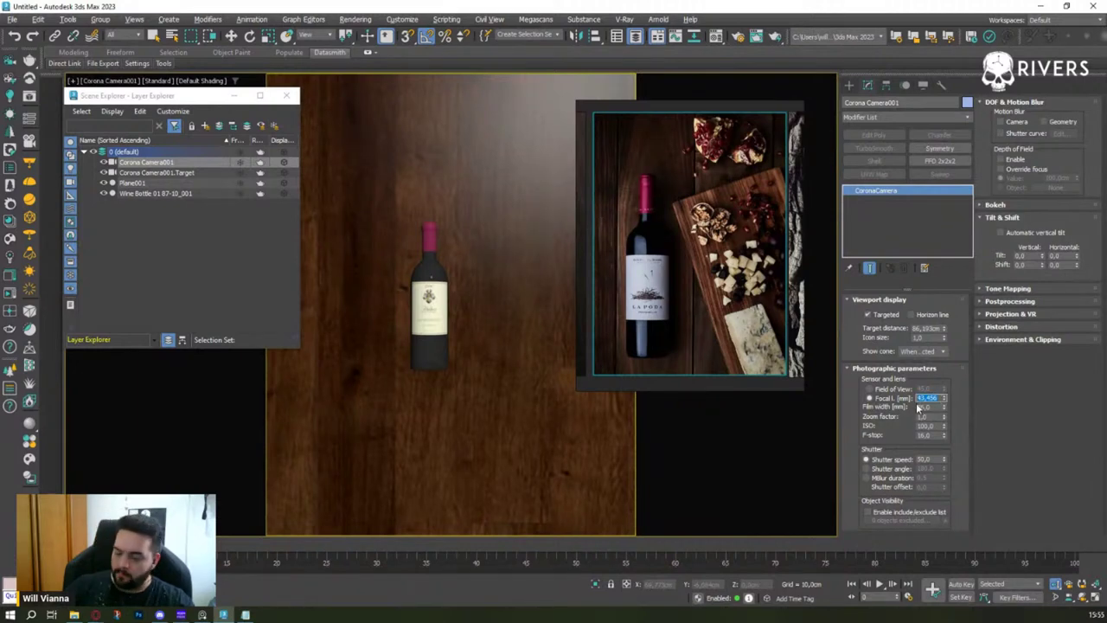
{"action": "key", "text": "Return"}
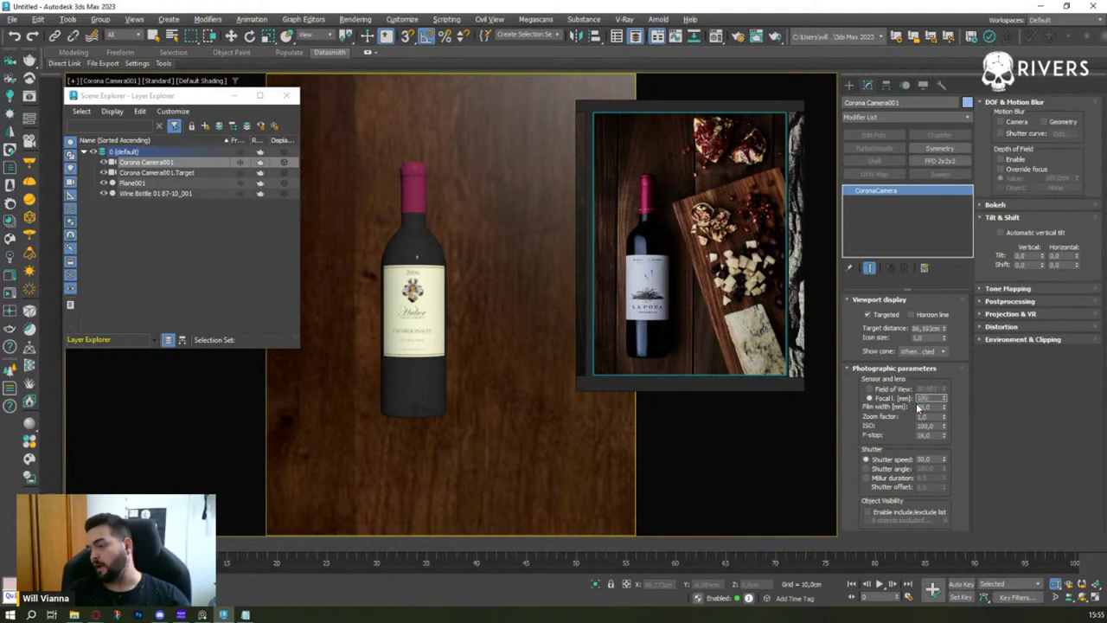
{"action": "key", "text": "Return"}
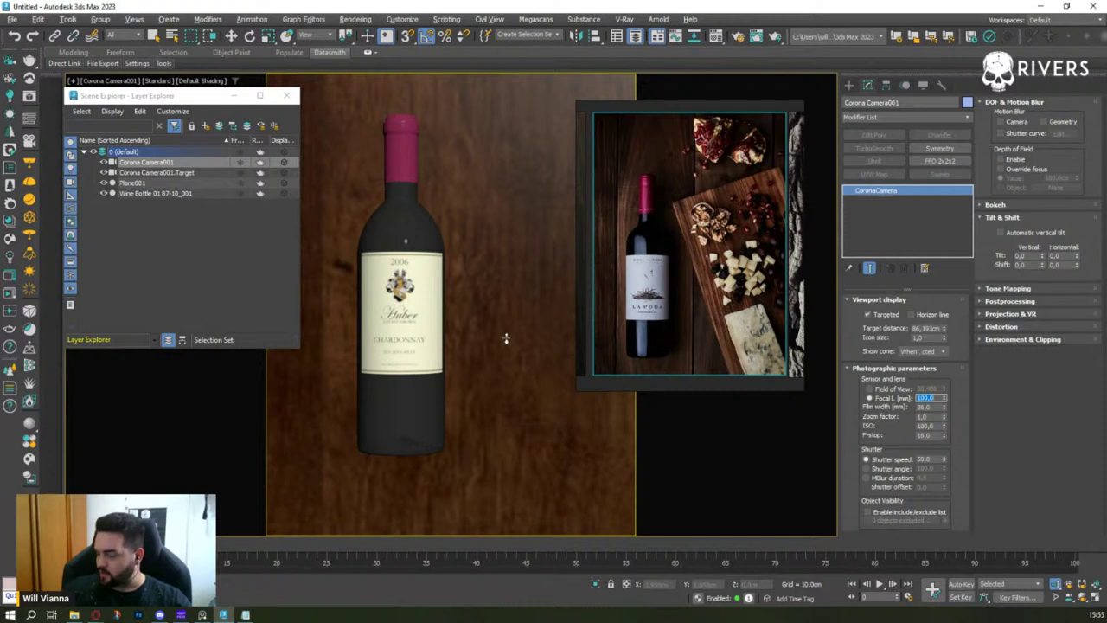
- Pan the camera to reframe the bottle, close the Scene Explorer, and shift the reference photo right
{"action": "middle_click_drag", "start_coordinate": [500, 313], "coordinate": [470, 358]}
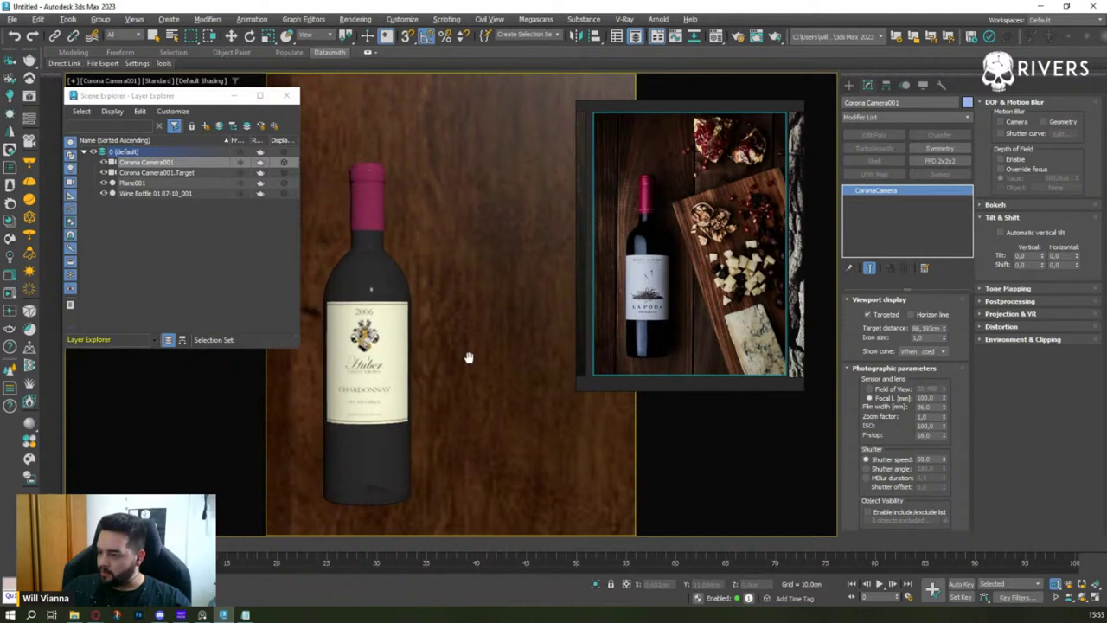
{"action": "middle_click_drag", "start_coordinate": [471, 358], "coordinate": [464, 356]}
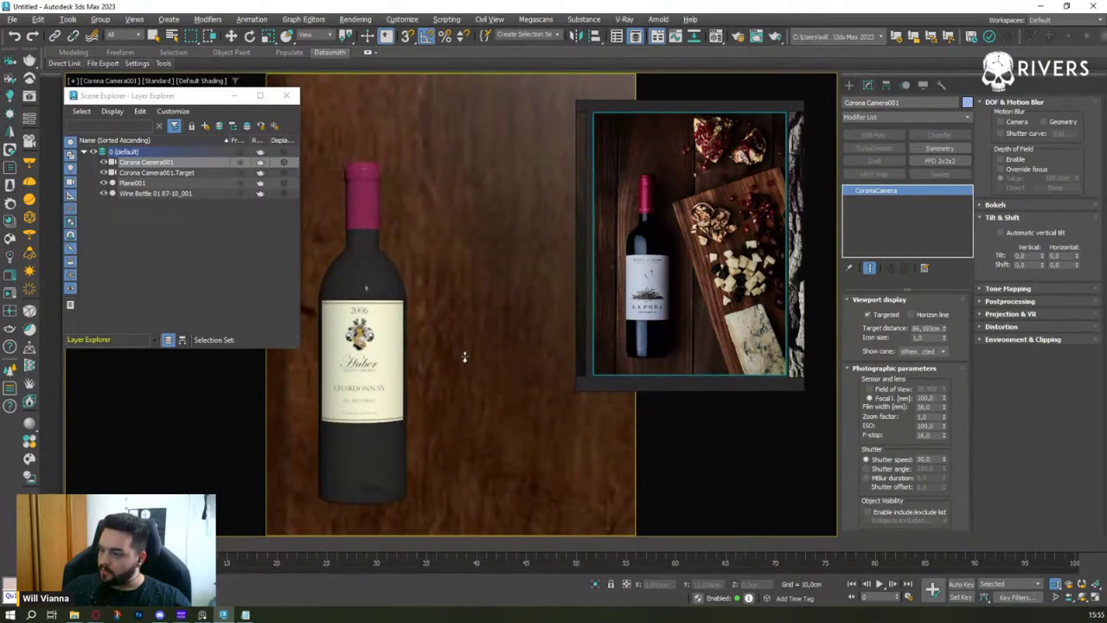
{"action": "left_click", "coordinate": [286, 96]}
{"action": "left_click_drag", "start_coordinate": [667, 202], "coordinate": [764, 205]}
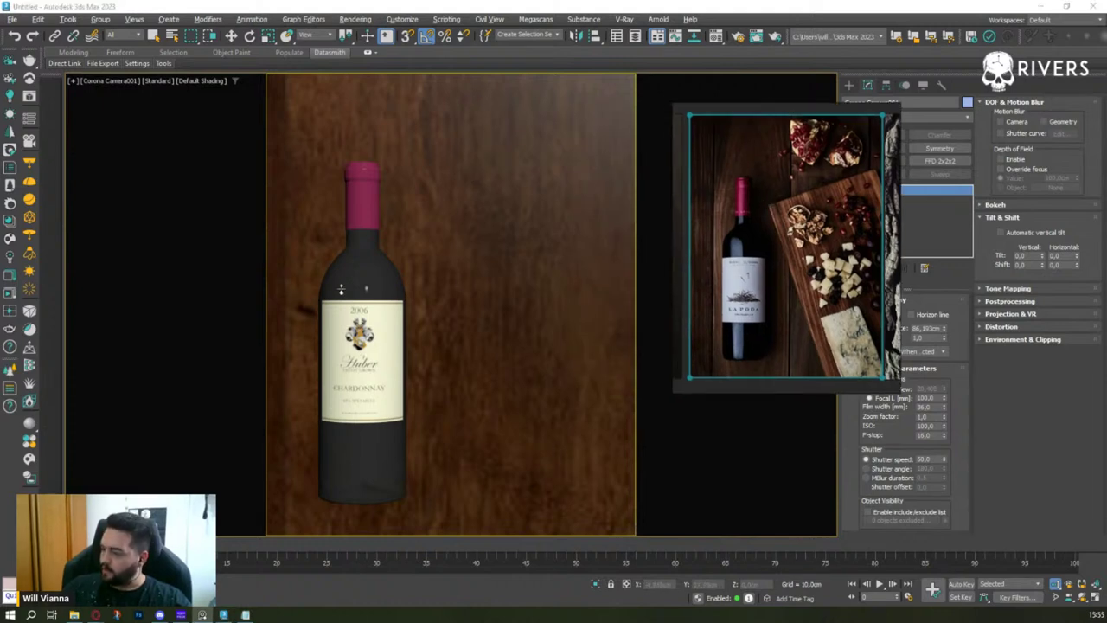
- Nudge the camera framing left and start an interactive Corona render through Camera001
{"action": "middle_click_drag", "start_coordinate": [379, 279], "coordinate": [376, 277]}
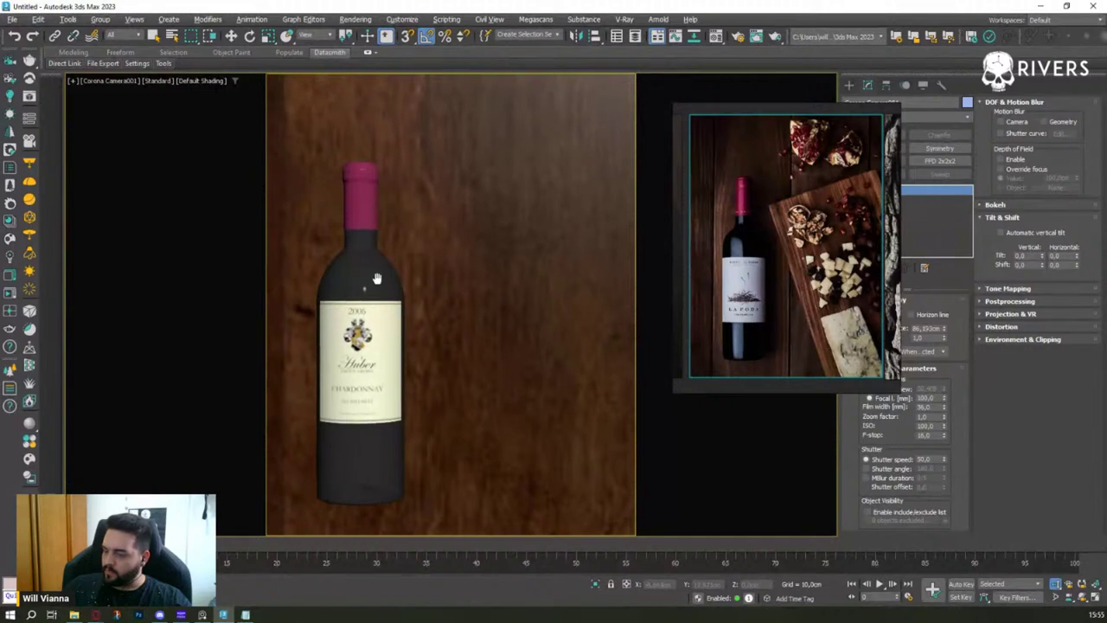
{"action": "left_click", "coordinate": [5, 295]}
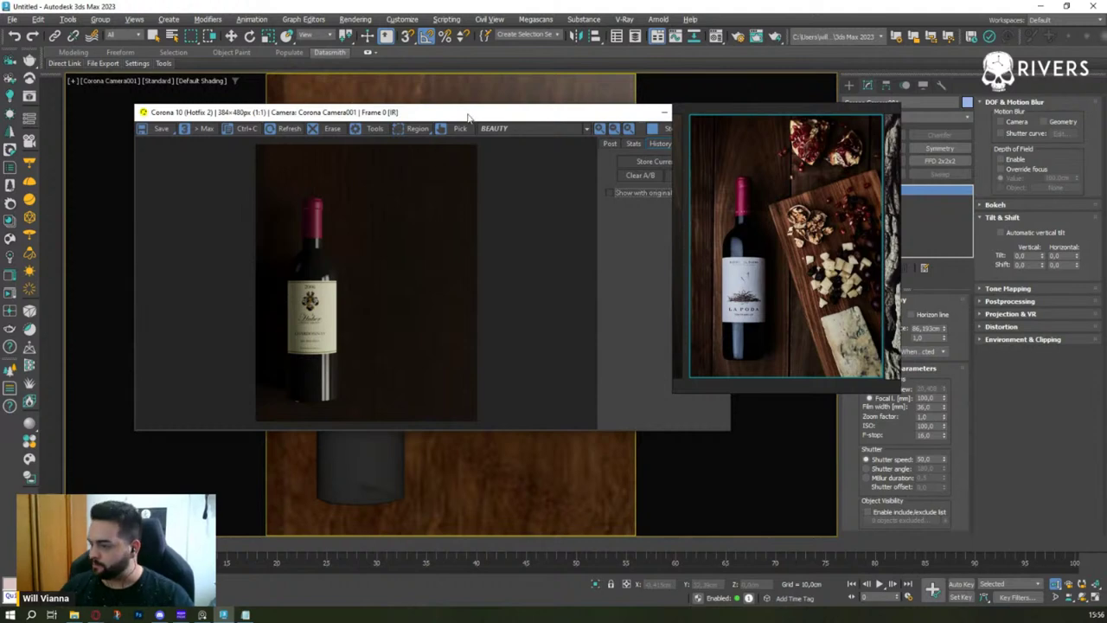
- Close Render Setup and open the Material Editor on the environment Corona Bitmap (Map #4)
{"action": "left_click_drag", "start_coordinate": [492, 118], "coordinate": [461, 115]}
{"action": "left_click", "coordinate": [743, 41]}
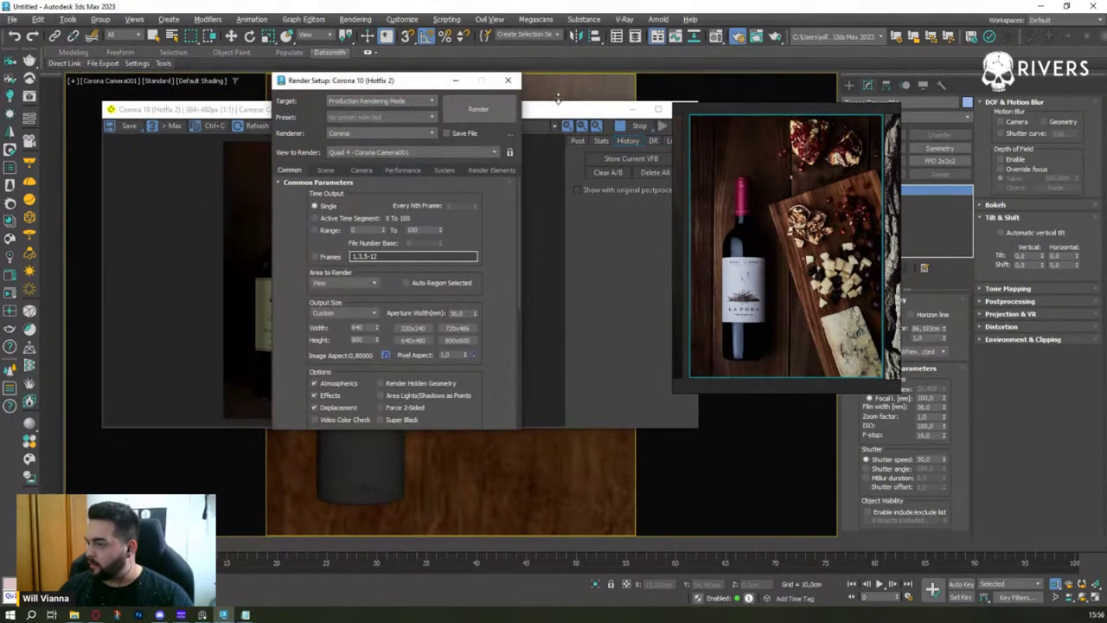
{"action": "left_click", "coordinate": [502, 82]}
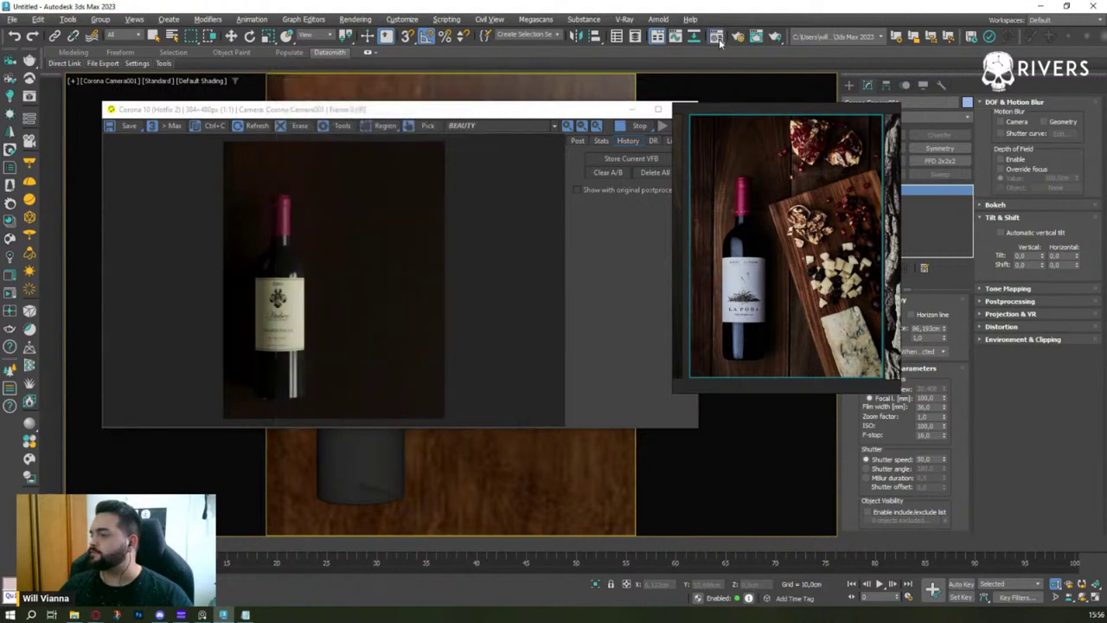
{"action": "left_click", "coordinate": [716, 36]}
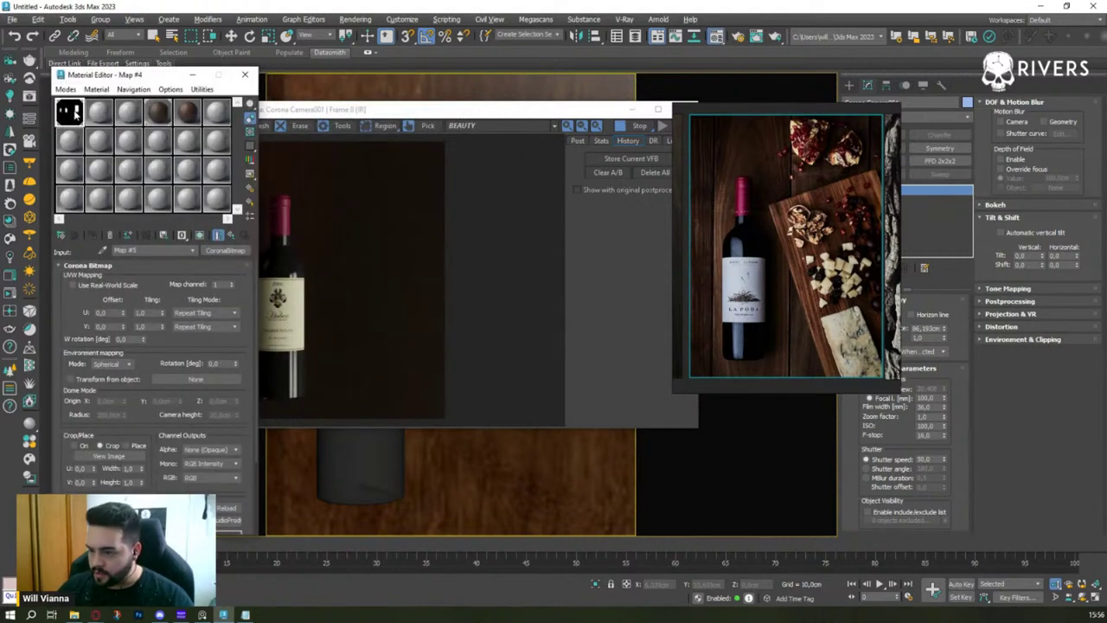
- Set the environment map rotation to 180° and move the Material Editor aside to watch the render
{"action": "double_click", "coordinate": [221, 364]}
{"action": "type", "text": "10"}
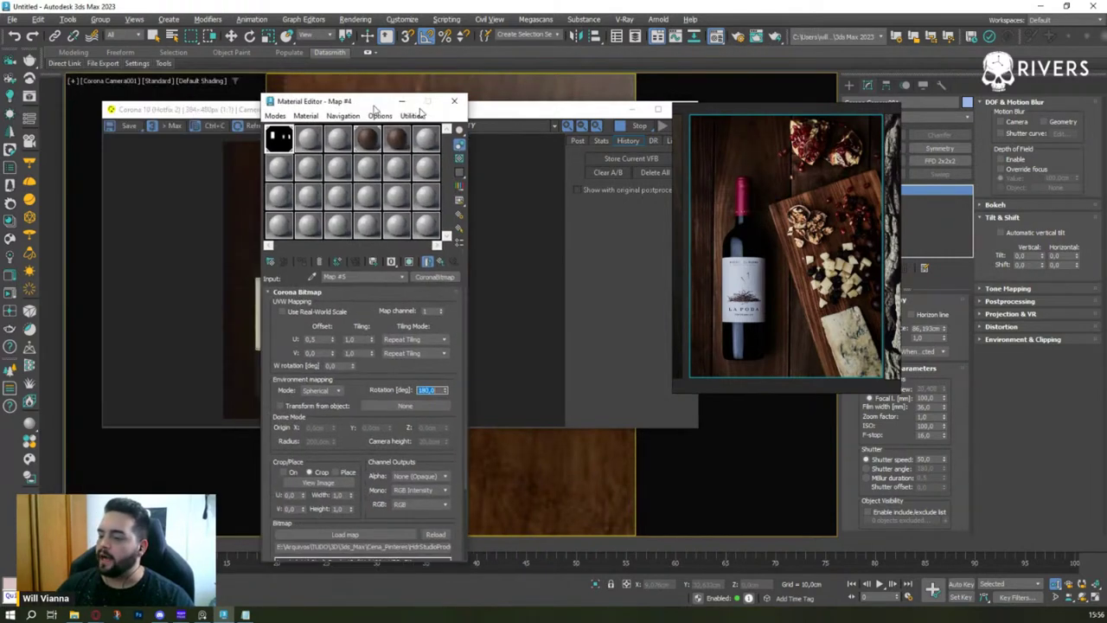
{"action": "mouse_move", "coordinate": [375, 107]}
{"action": "left_mouse_down"}
{"action": "mouse_move", "coordinate": [655, 91]}
{"action": "mouse_move", "coordinate": [651, 115]}
{"action": "left_mouse_up"}
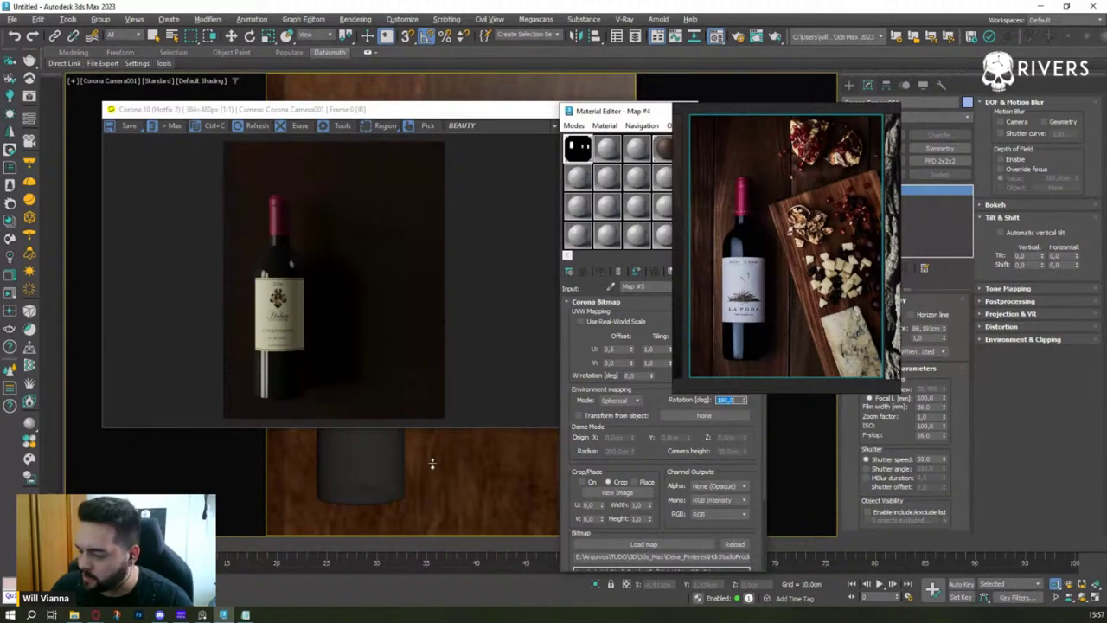
{"action": "middle_click_drag", "start_coordinate": [430, 462], "coordinate": [447, 460]}
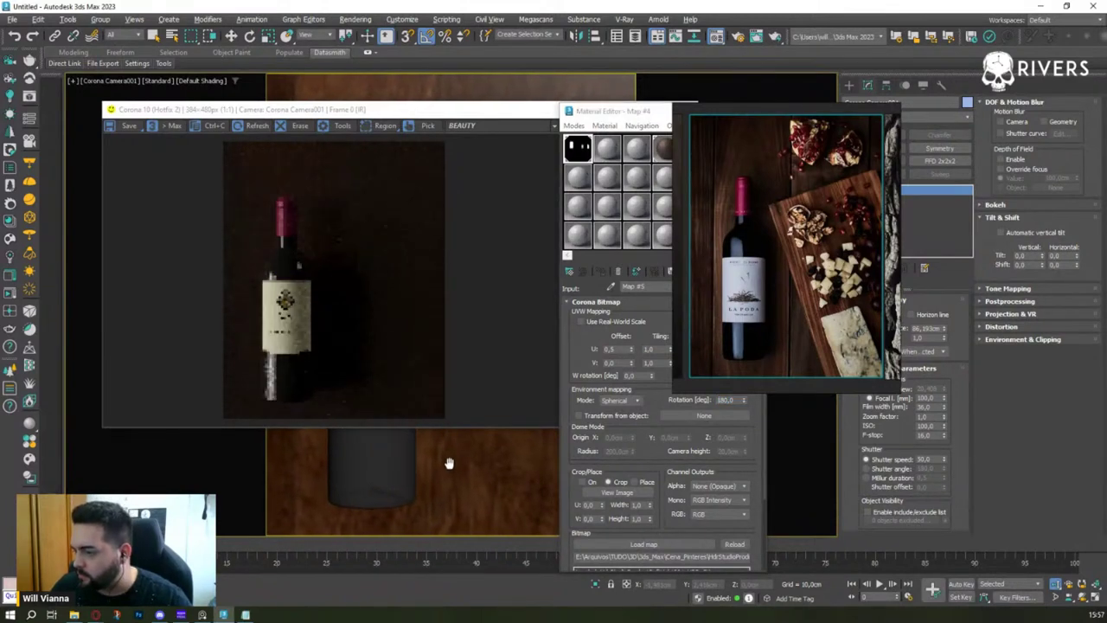
{"action": "middle_click_drag", "start_coordinate": [447, 459], "coordinate": [443, 458]}
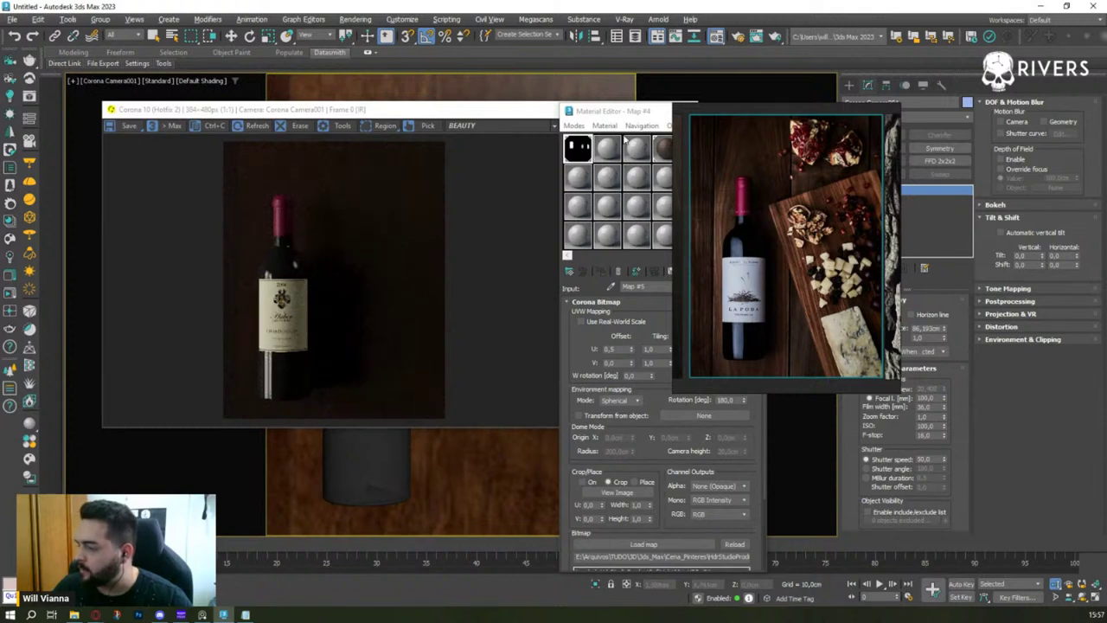
- Test W rotation values 90, 180, 75, 150 and 270, then reset W rotation to 0
{"action": "double_click", "coordinate": [636, 375]}
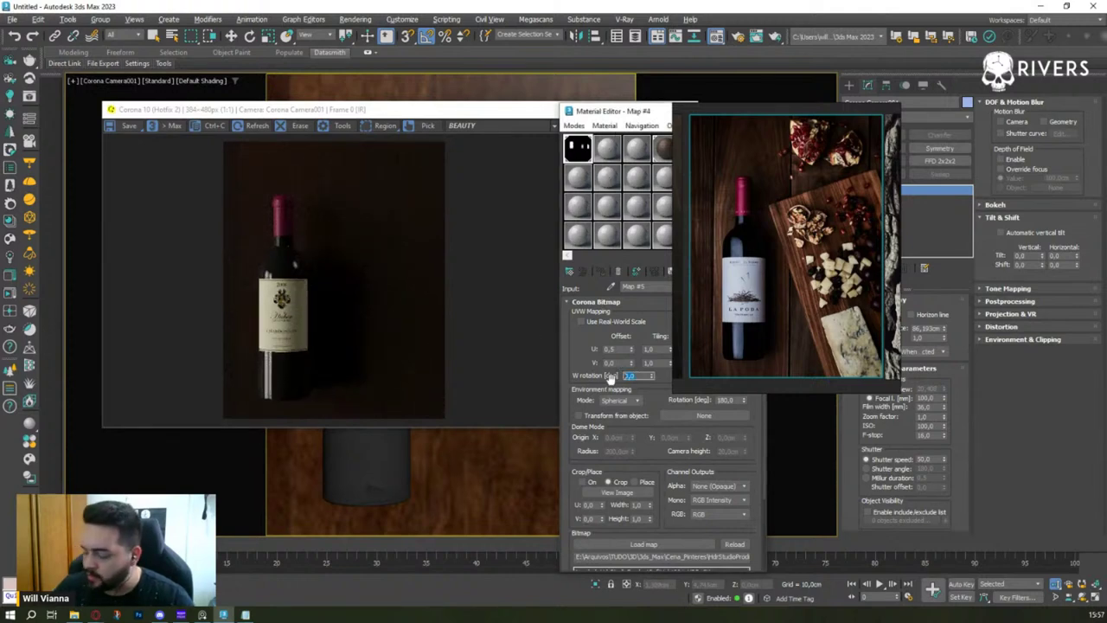
{"action": "type", "text": "90"}
{"action": "key", "text": "Return"}
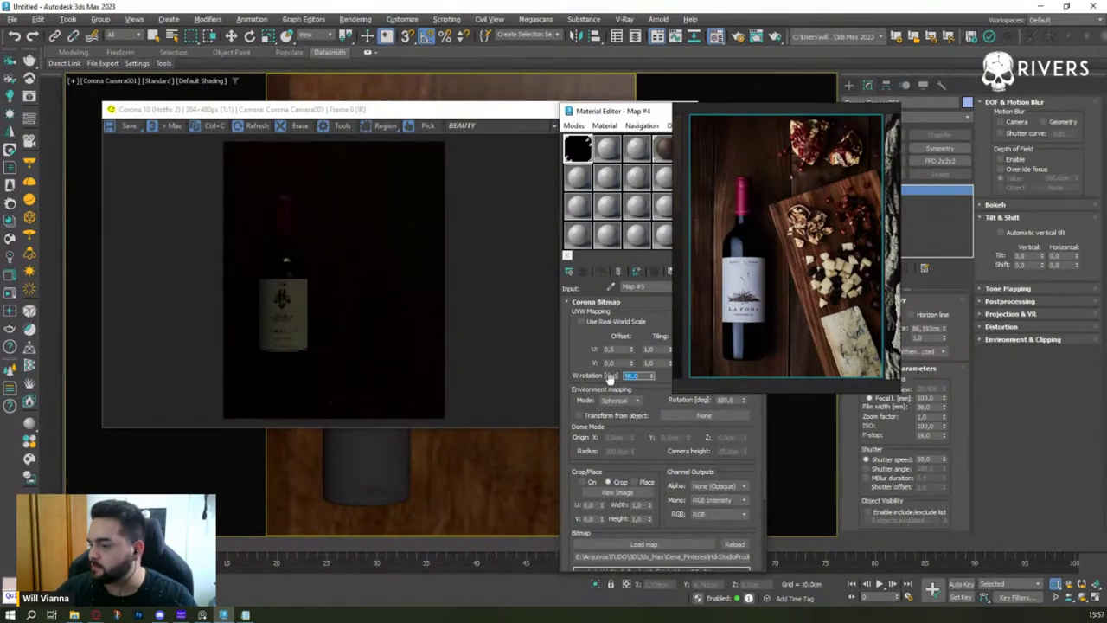
{"action": "type", "text": "180"}
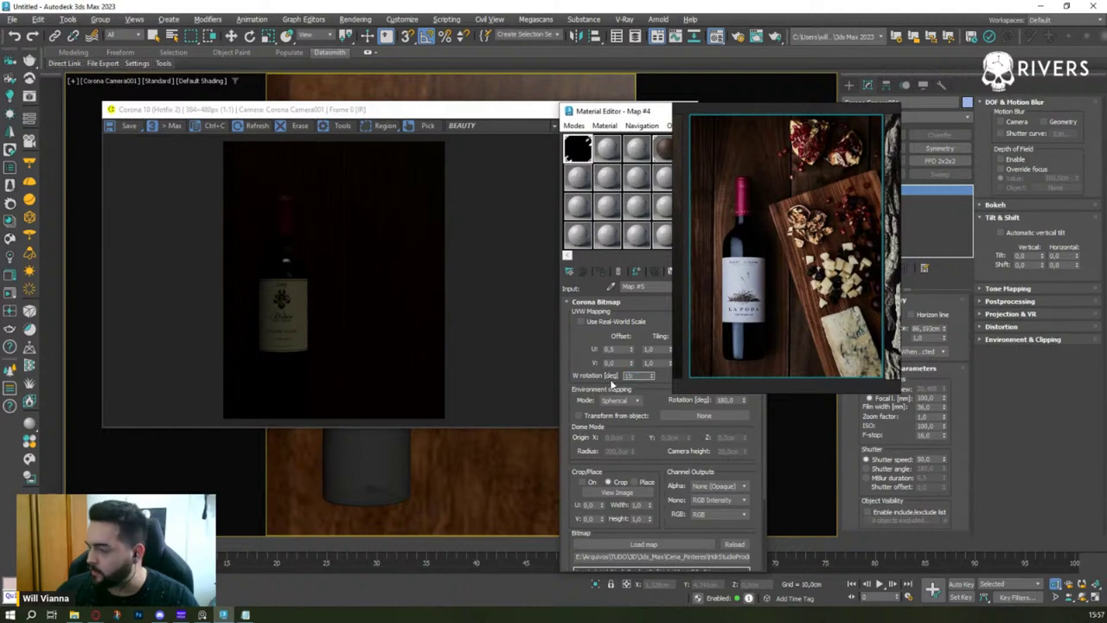
{"action": "key", "text": "Return"}
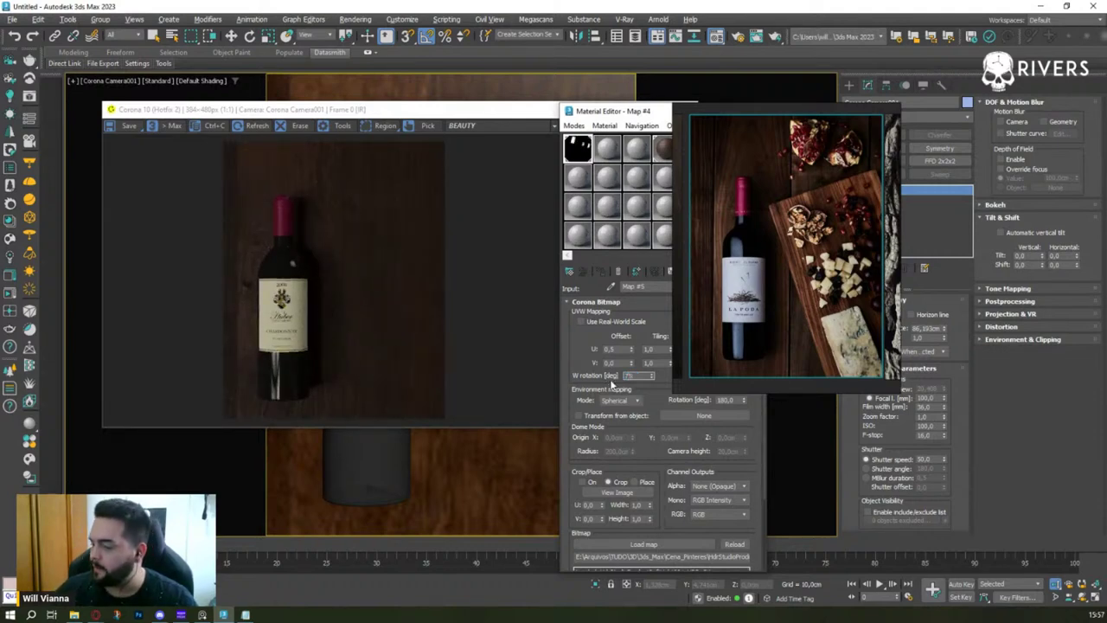
{"action": "key", "text": "Return"}
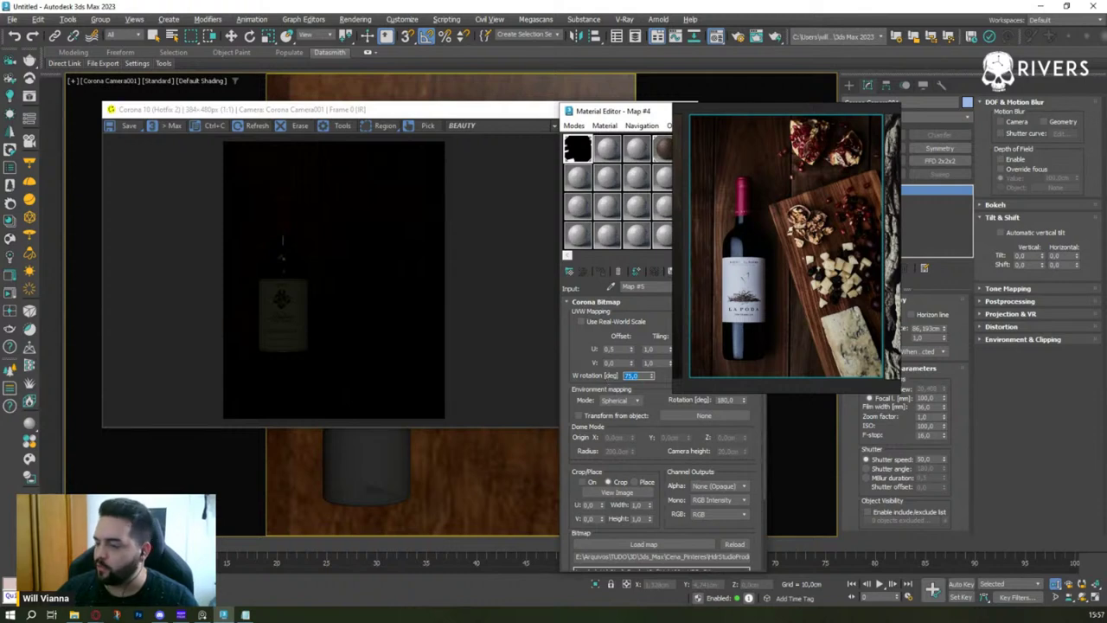
{"action": "key", "text": "Return"}
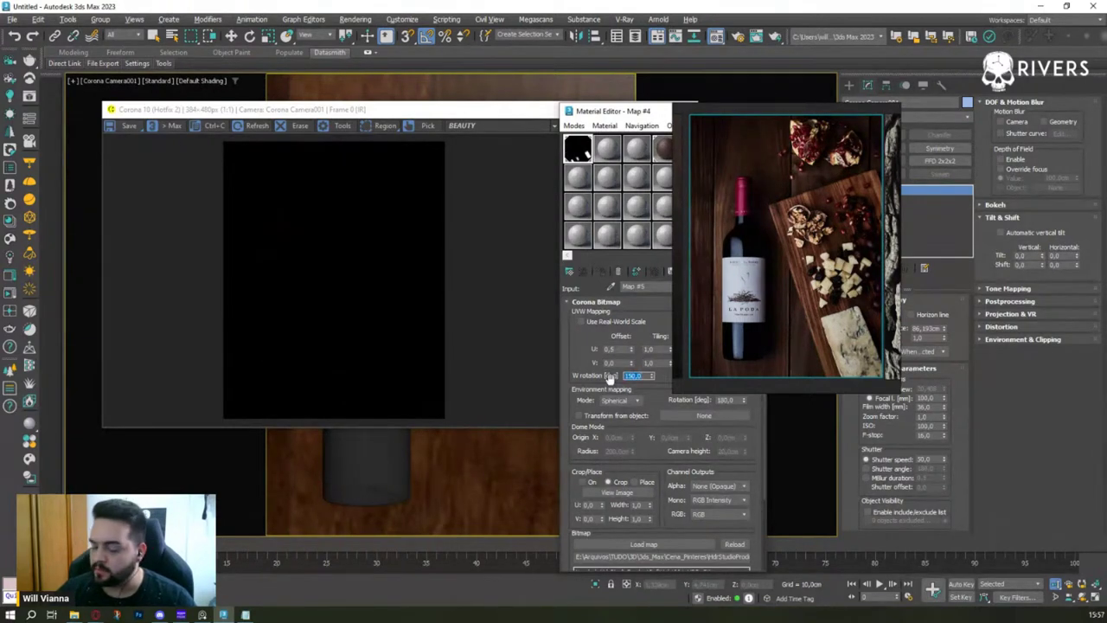
{"action": "key", "text": "Return"}
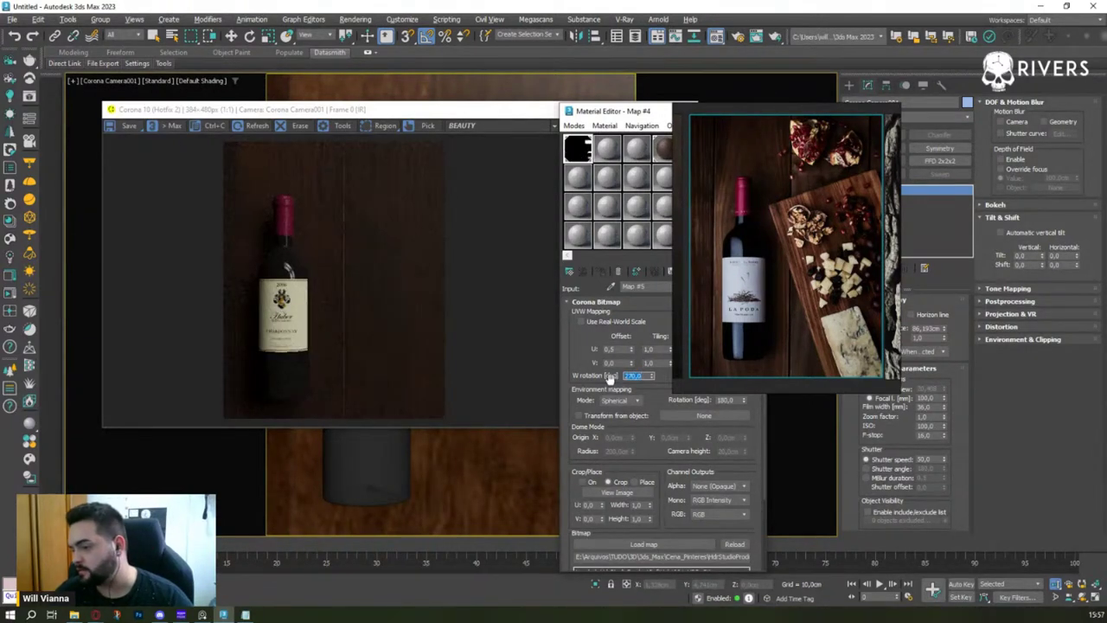
{"action": "type", "text": "0"}
{"action": "key", "text": "Return"}
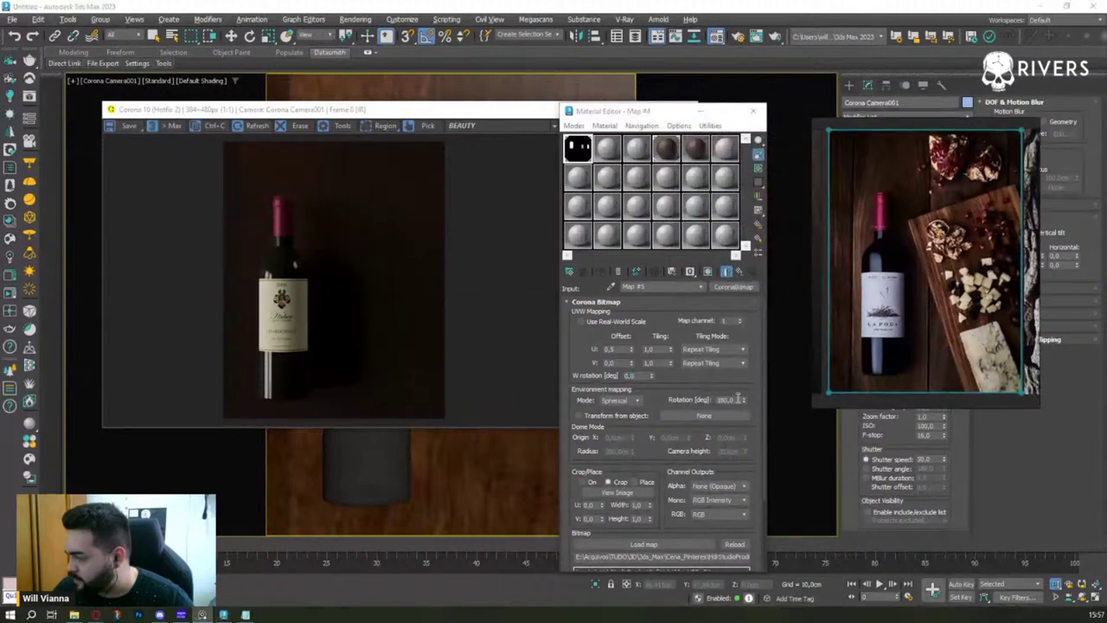
- Try environment rotations 280, 250, 170 and 180, settle on 210°, and stop the interactive render
{"action": "left_click", "coordinate": [677, 400]}
{"action": "key", "text": "Return"}
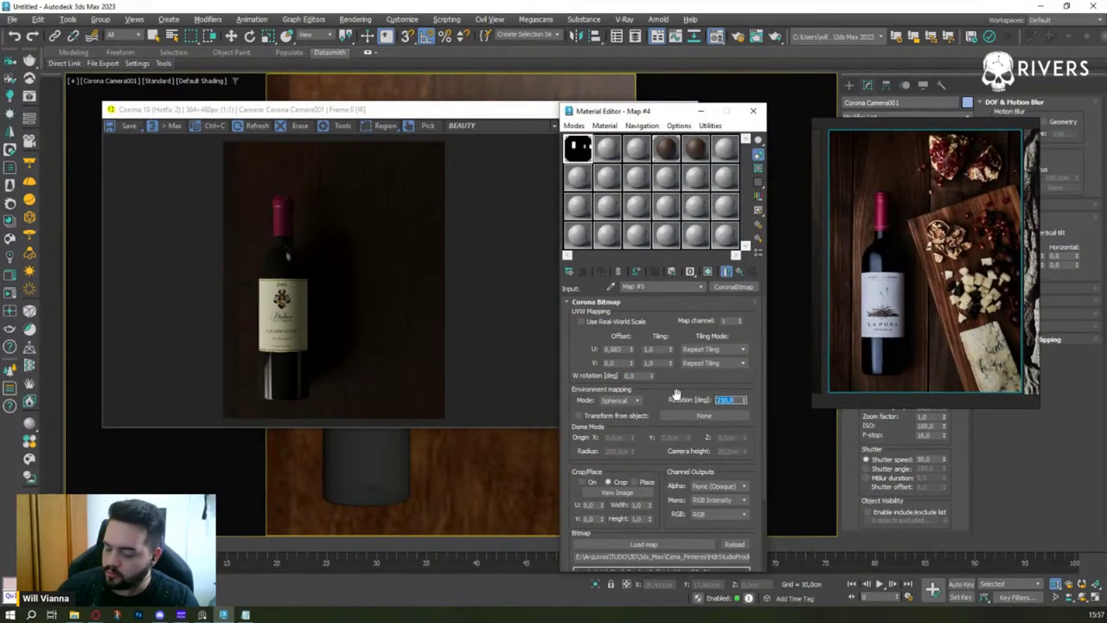
{"action": "key", "text": "Return"}
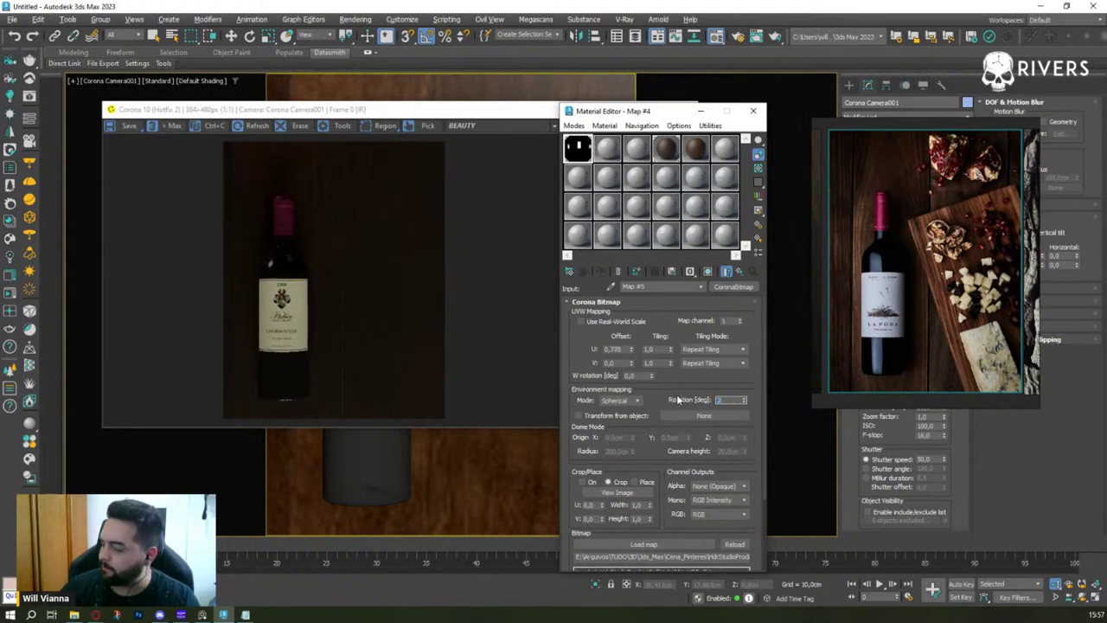
{"action": "type", "text": "50"}
{"action": "key", "text": "Return"}
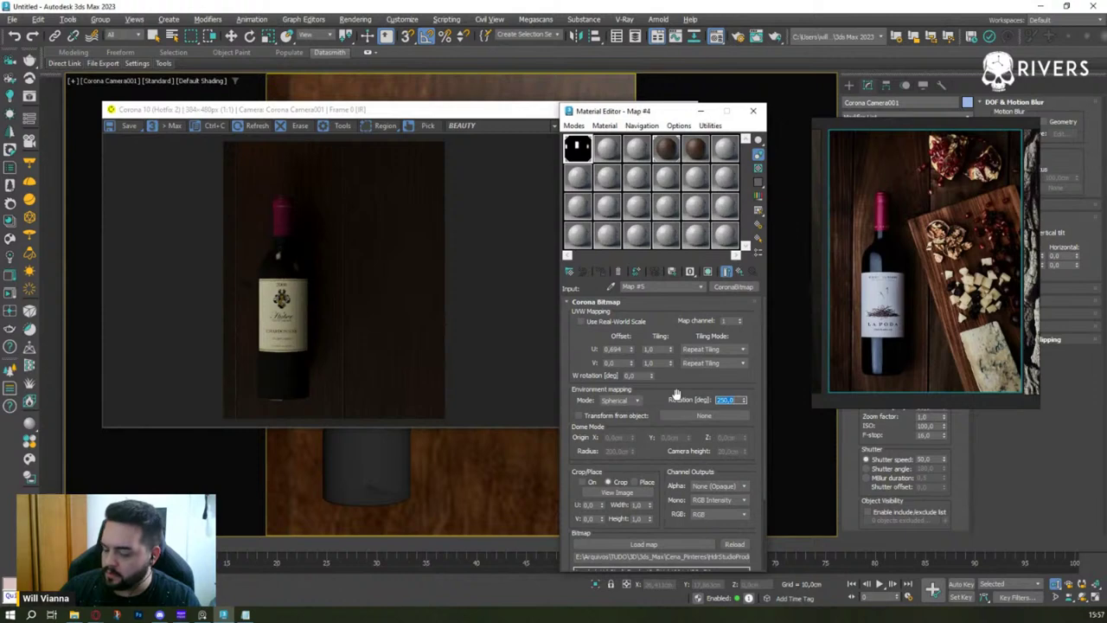
{"action": "type", "text": "17"}
{"action": "key", "text": "Return"}
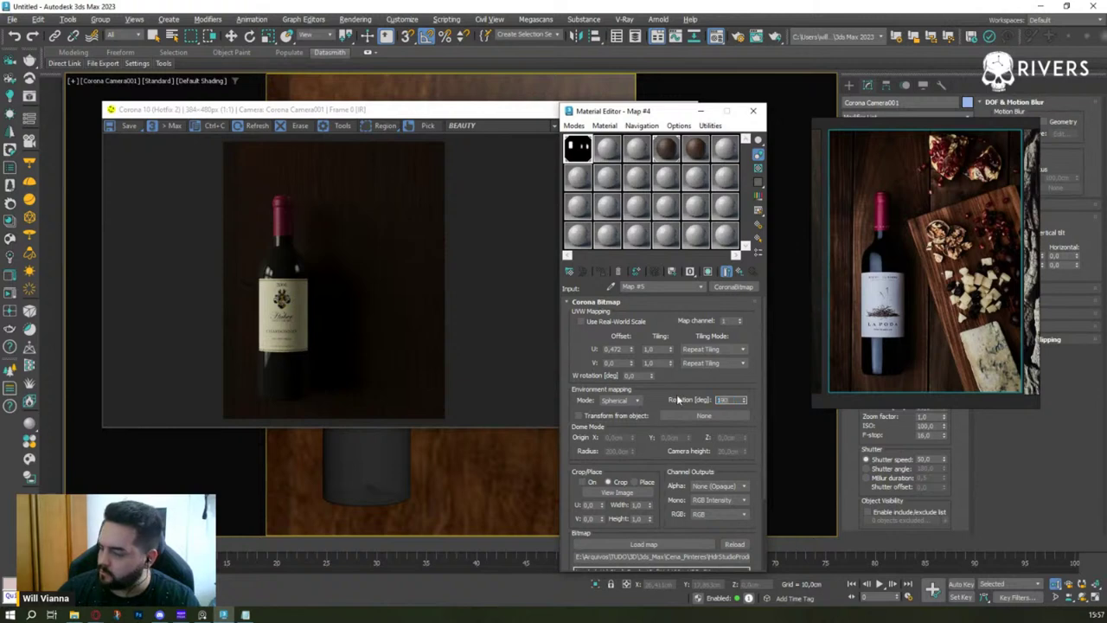
{"action": "key", "text": "Return"}
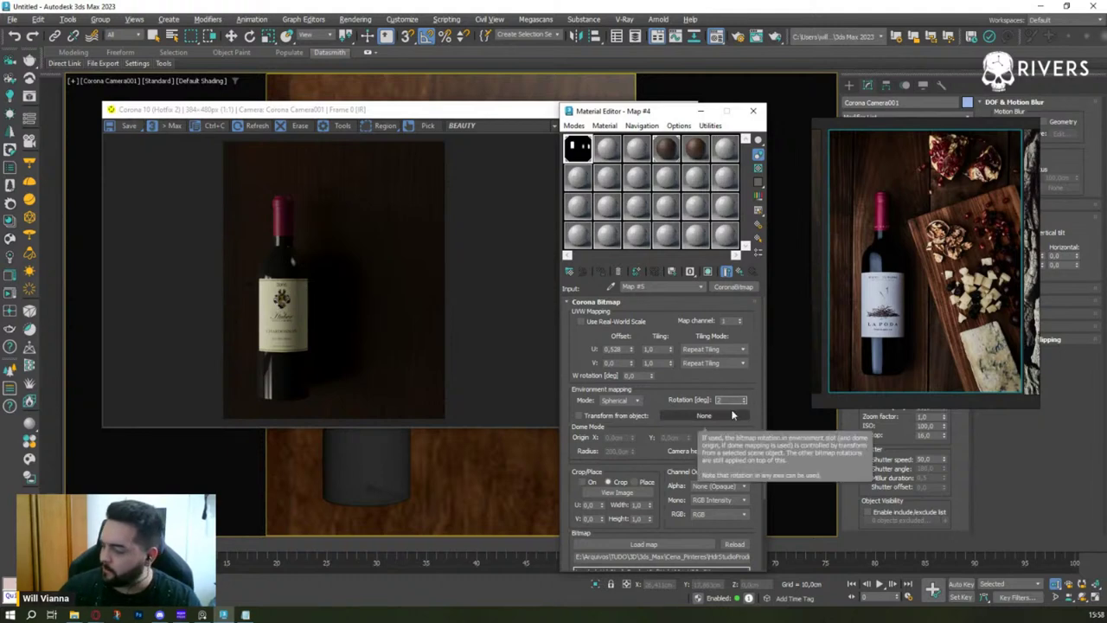
{"action": "key", "text": "Return"}
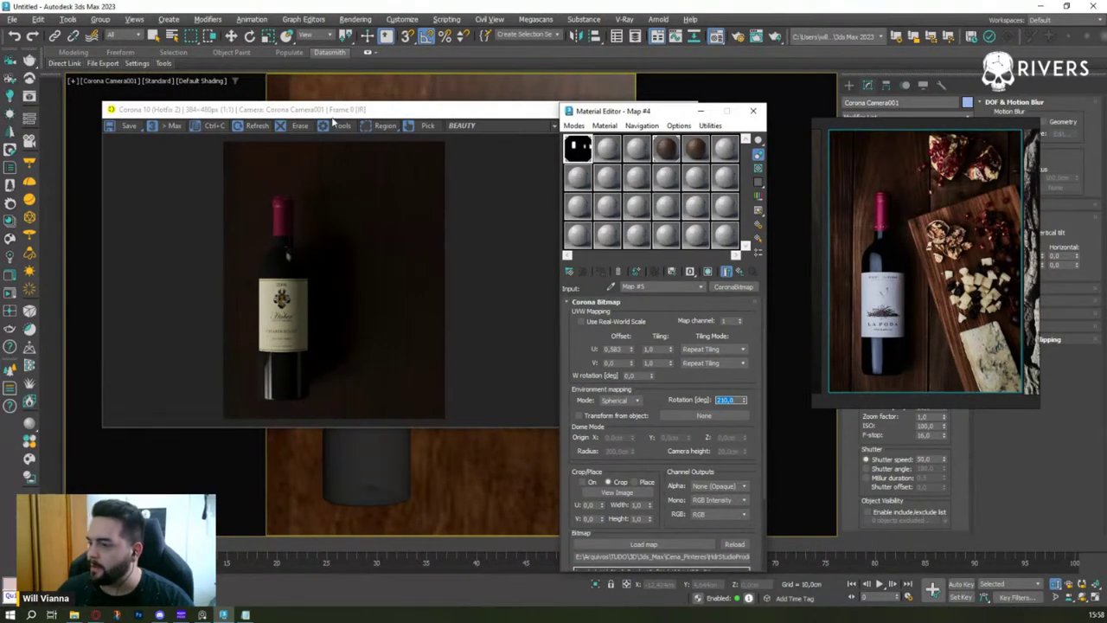
{"action": "left_click_drag", "start_coordinate": [442, 111], "coordinate": [413, 105]}
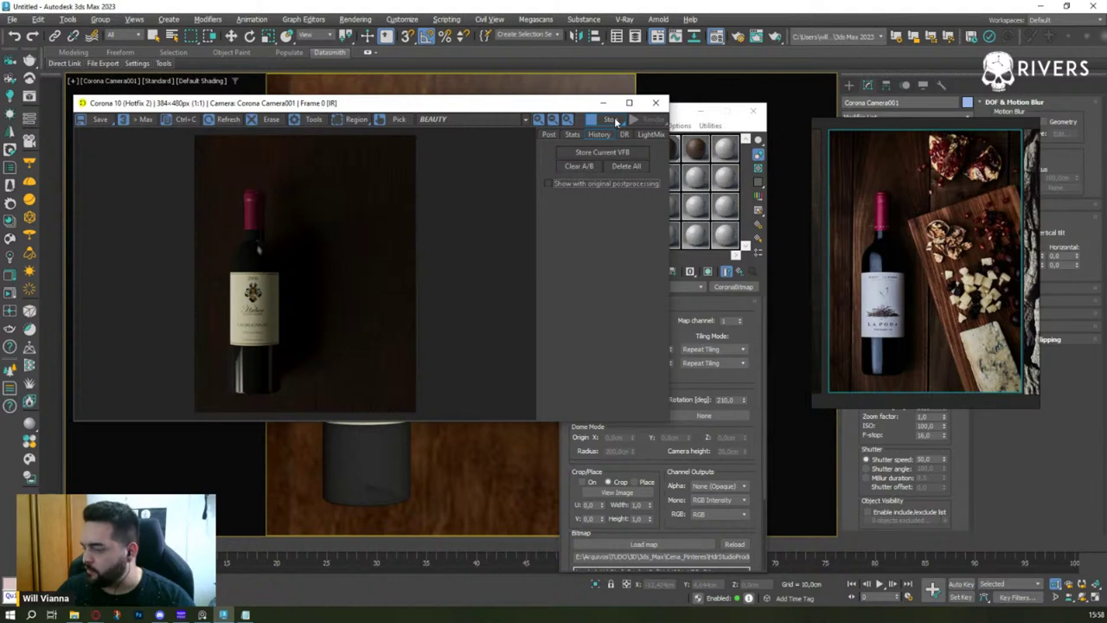
{"action": "left_click", "coordinate": [612, 120]}
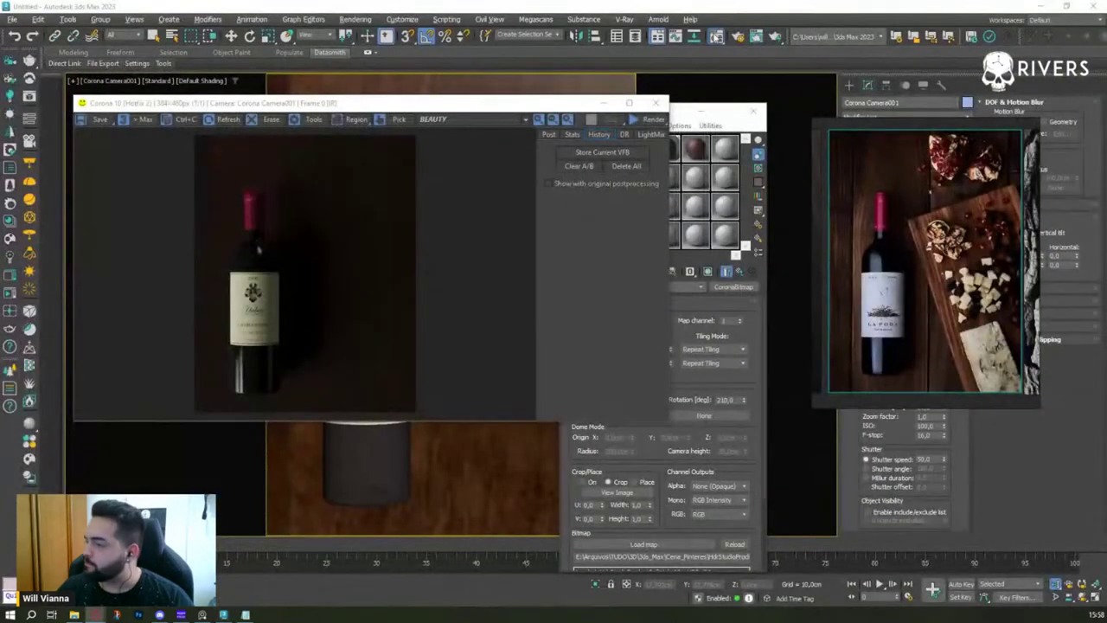
- Close the render window, switch to Perspective view, and select the wine bottle
{"action": "left_click", "coordinate": [655, 102]}
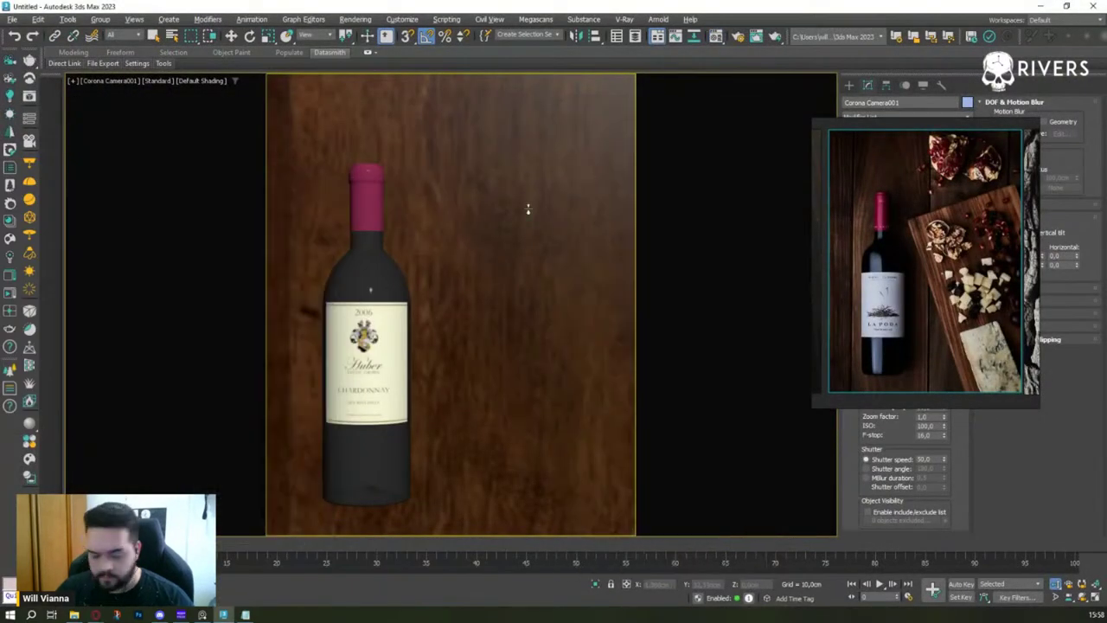
{"action": "key", "text": "p"}
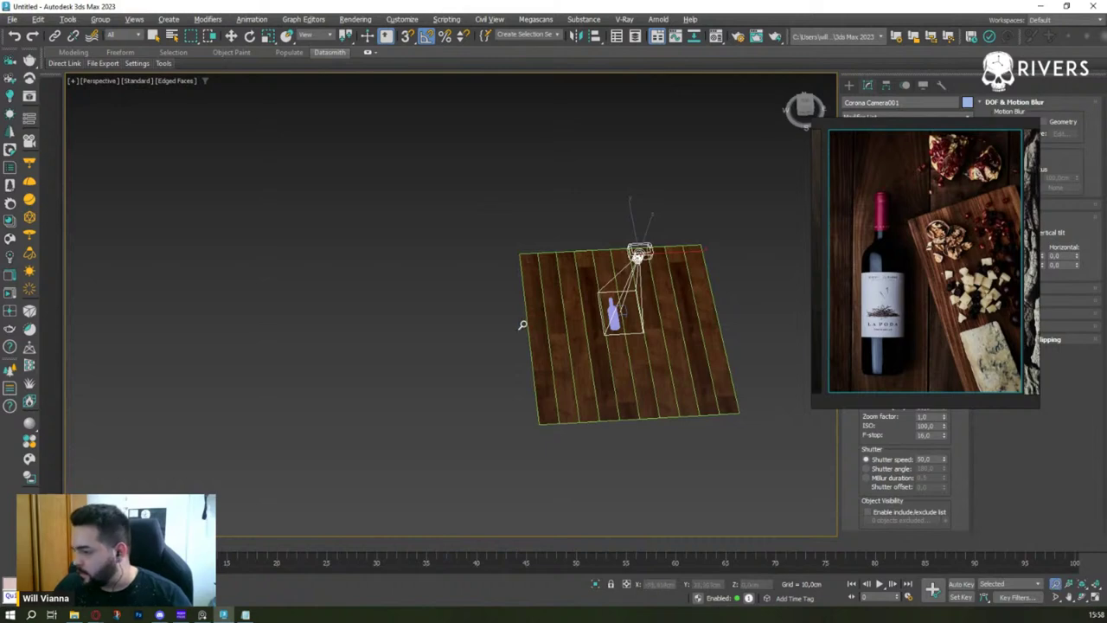
{"action": "middle_click_drag", "start_coordinate": [522, 325], "coordinate": [652, 383], "text": "alt"}
{"action": "scroll", "coordinate": [593, 326], "scroll_direction": "up", "scroll_amount": 5}
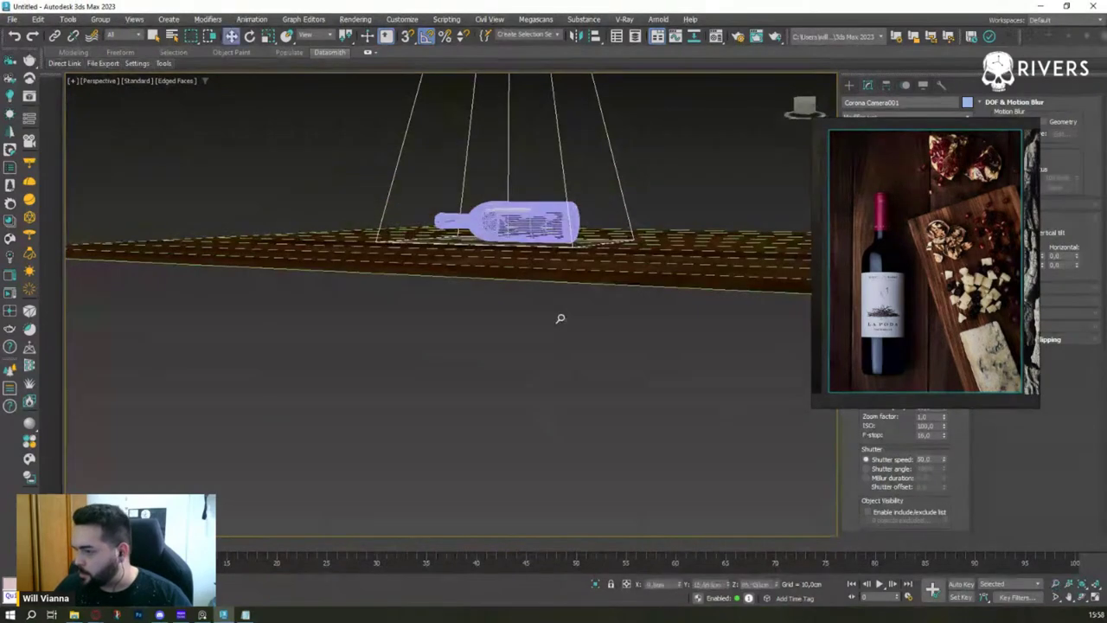
{"action": "scroll", "coordinate": [561, 318], "scroll_direction": "up", "scroll_amount": 3}
{"action": "left_click", "coordinate": [550, 169]}
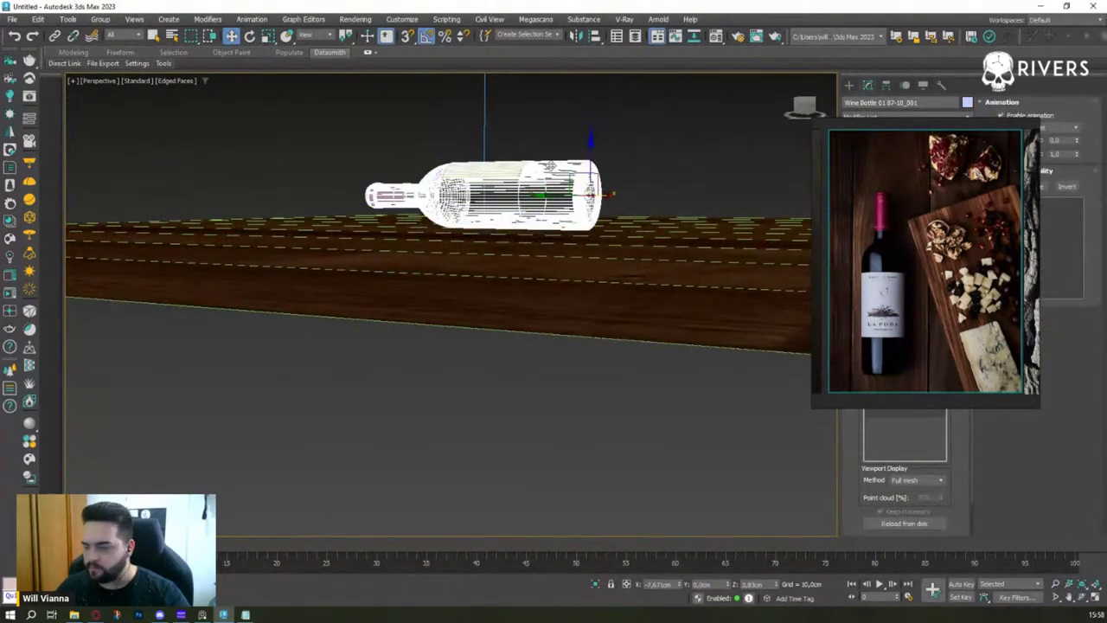
- Lower the bottle slightly onto the plank floor in the Left view
{"action": "key", "text": "l"}
{"action": "scroll", "coordinate": [545, 328], "scroll_direction": "up", "scroll_amount": 3}
{"action": "scroll", "coordinate": [545, 329], "scroll_direction": "up", "scroll_amount": 3}
{"action": "scroll", "coordinate": [545, 332], "scroll_direction": "up", "scroll_amount": 3}
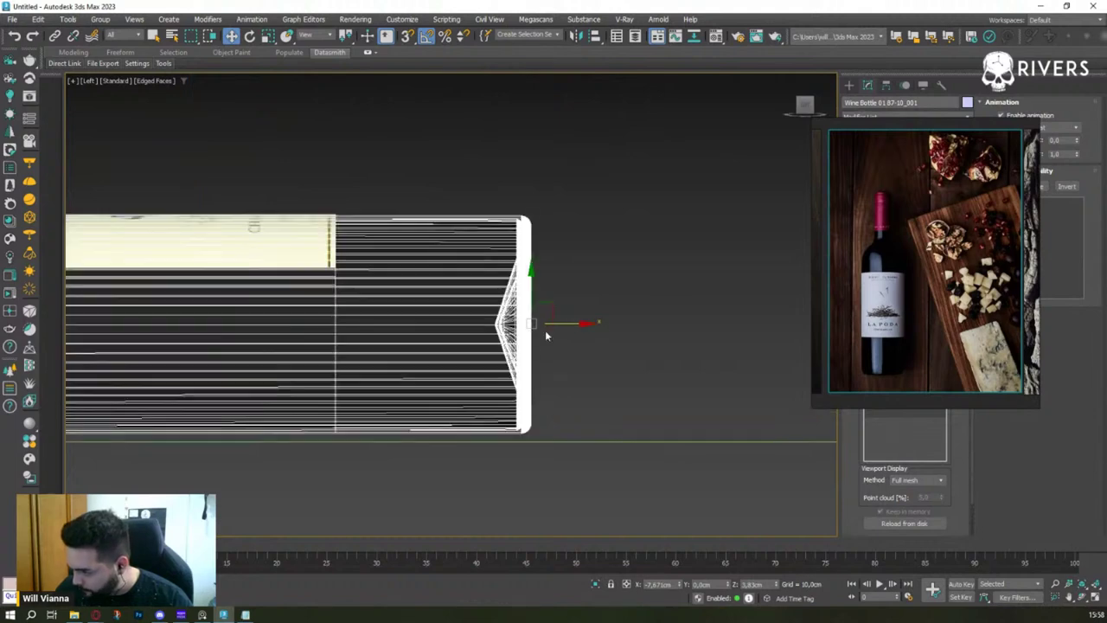
{"action": "left_click_drag", "start_coordinate": [528, 272], "coordinate": [537, 279]}
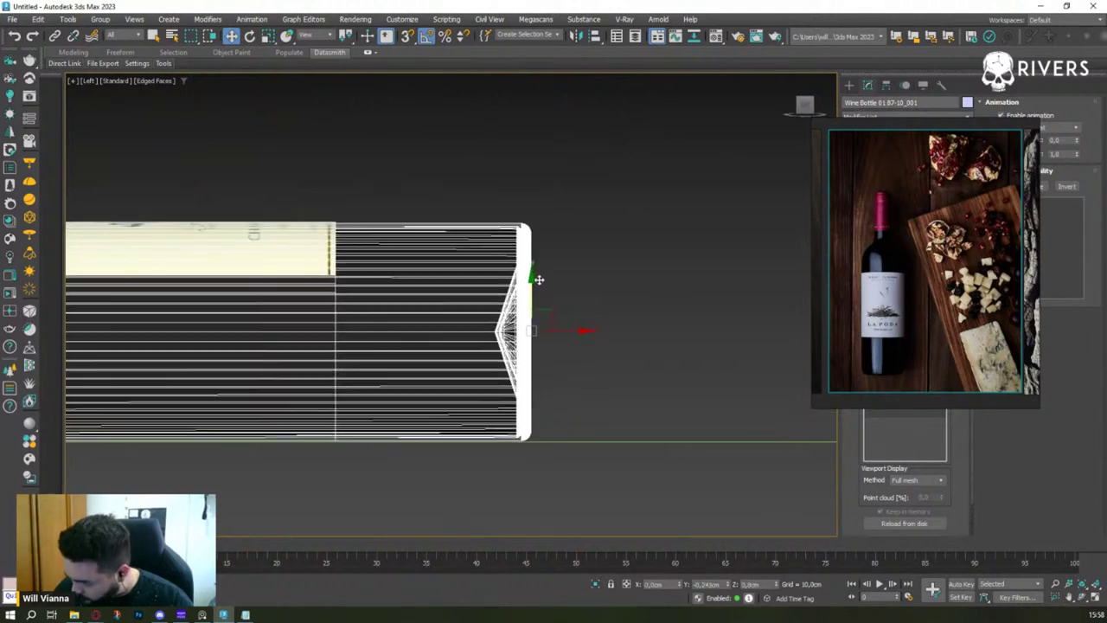
{"action": "scroll", "coordinate": [597, 217], "scroll_direction": "down", "scroll_amount": 5}
{"action": "scroll", "coordinate": [614, 186], "scroll_direction": "down", "scroll_amount": 3}
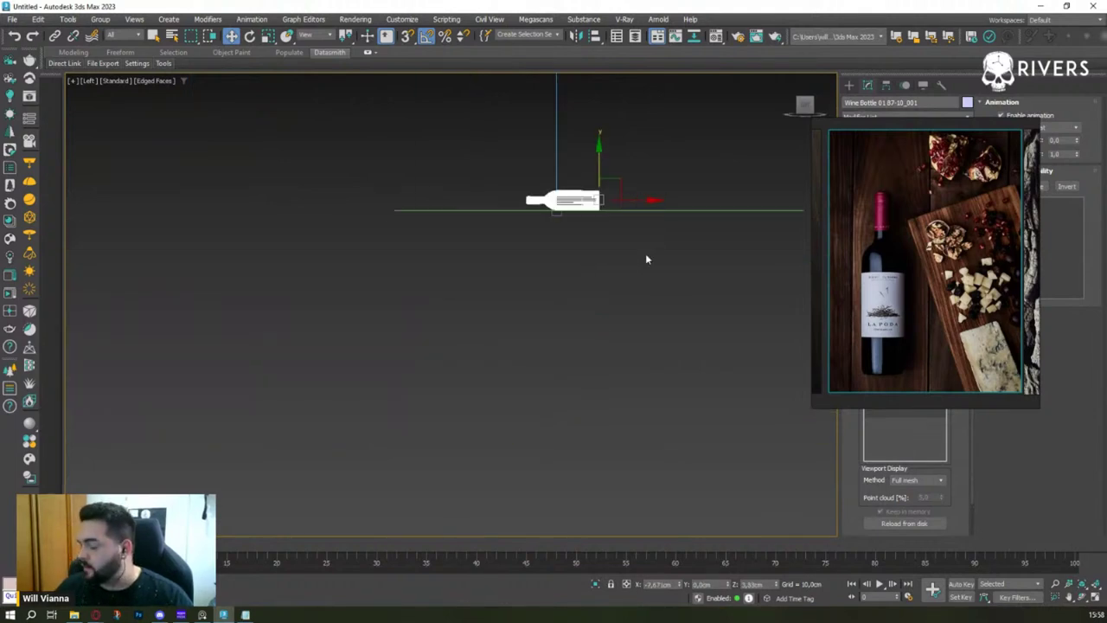
- Select Plane001 and remove its UVW Map modifier, leaving only Editable Poly
{"action": "mouse_move", "coordinate": [645, 253]}
{"action": "middle_mouse_down", "text": "alt"}
{"action": "mouse_move", "coordinate": [557, 306]}
{"action": "mouse_move", "coordinate": [549, 335]}
{"action": "mouse_move", "coordinate": [607, 339]}
{"action": "mouse_move", "coordinate": [499, 345]}
{"action": "middle_mouse_up", "text": "alt"}
{"action": "left_click", "coordinate": [557, 305]}
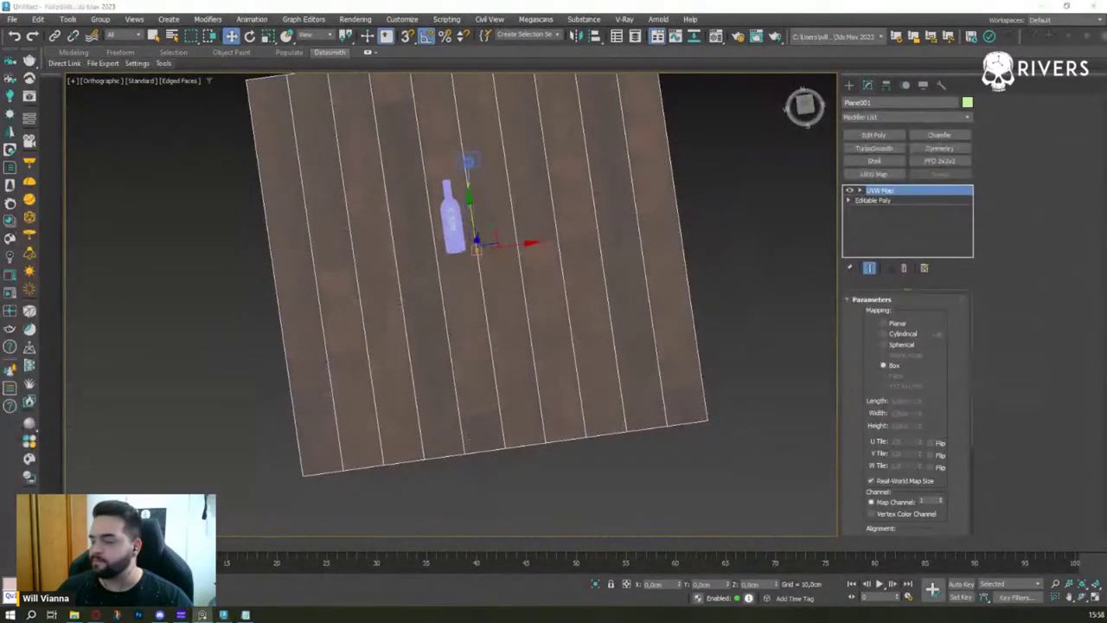
{"action": "left_click", "coordinate": [903, 267]}
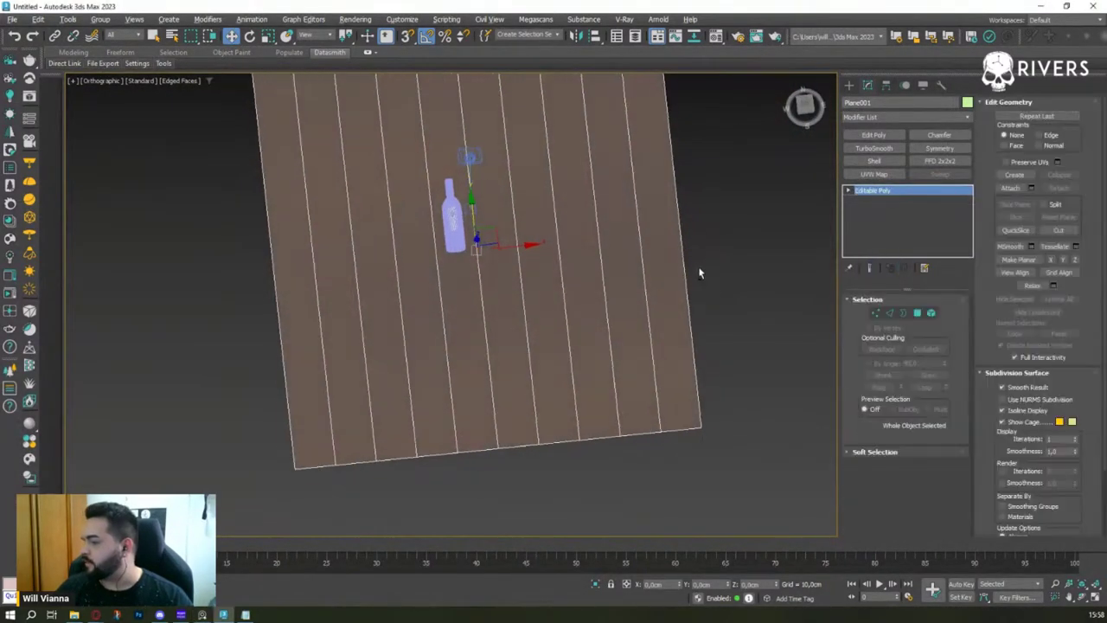
- Clone the floor plane to the right as a copy named Plane002
{"action": "mouse_move", "coordinate": [699, 273]}
{"action": "middle_mouse_down", "text": "alt"}
{"action": "mouse_move", "coordinate": [699, 256]}
{"action": "mouse_move", "coordinate": [655, 217]}
{"action": "mouse_move", "coordinate": [649, 265]}
{"action": "middle_mouse_up", "text": "alt"}
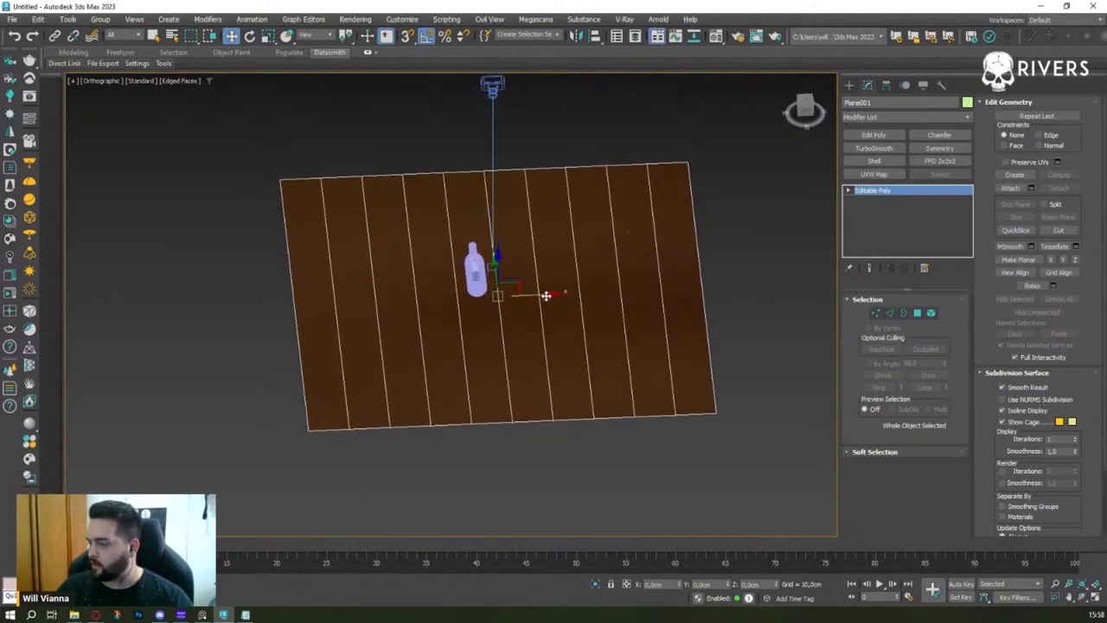
{"action": "mouse_move", "coordinate": [544, 292]}
{"action": "left_mouse_down", "text": "shift"}
{"action": "mouse_move", "coordinate": [967, 256]}
{"action": "mouse_move", "coordinate": [738, 270]}
{"action": "left_mouse_up", "text": "shift"}
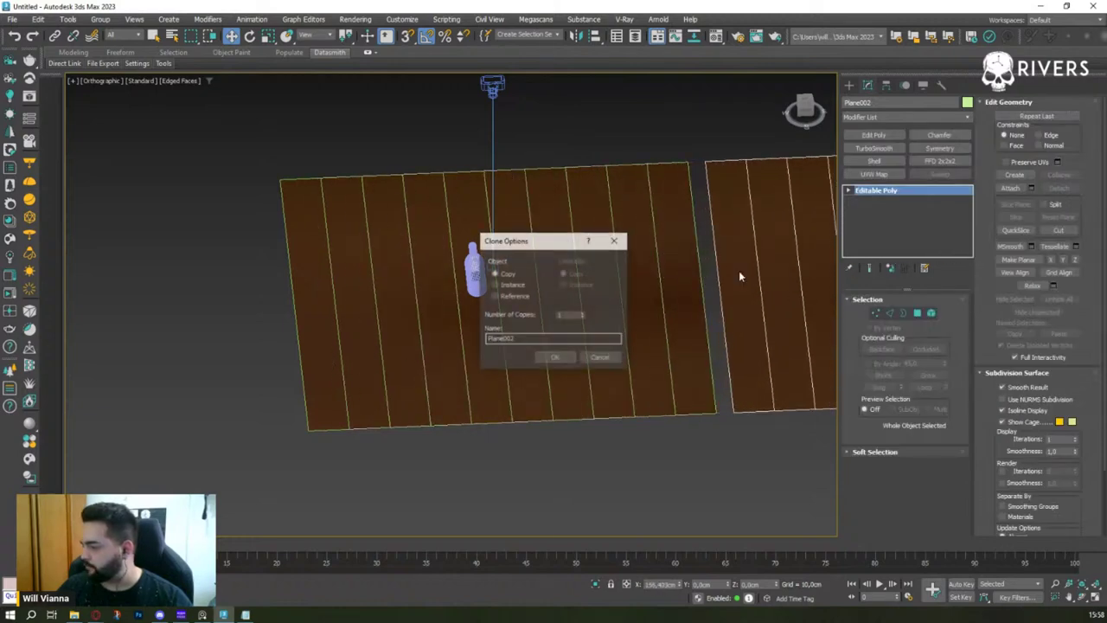
{"action": "left_click", "coordinate": [554, 357]}
{"action": "middle_click_drag", "start_coordinate": [615, 211], "coordinate": [281, 216]}
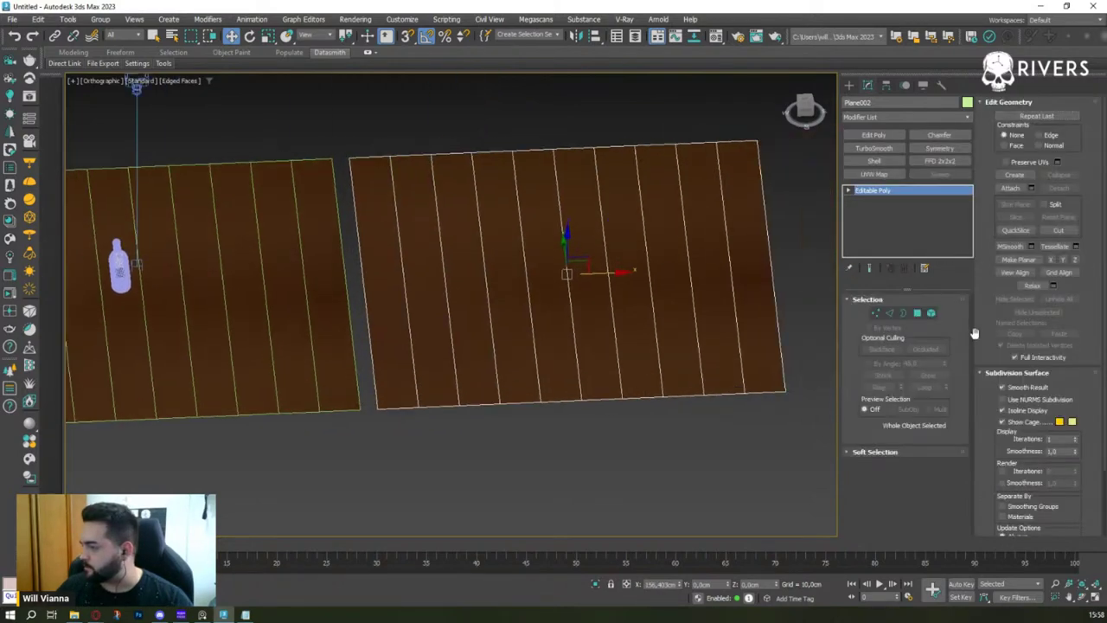
- Remove Plane002's nine interior plank edges and exit sub-object editing
{"action": "left_click", "coordinate": [891, 314]}
{"action": "left_click", "coordinate": [406, 327]}
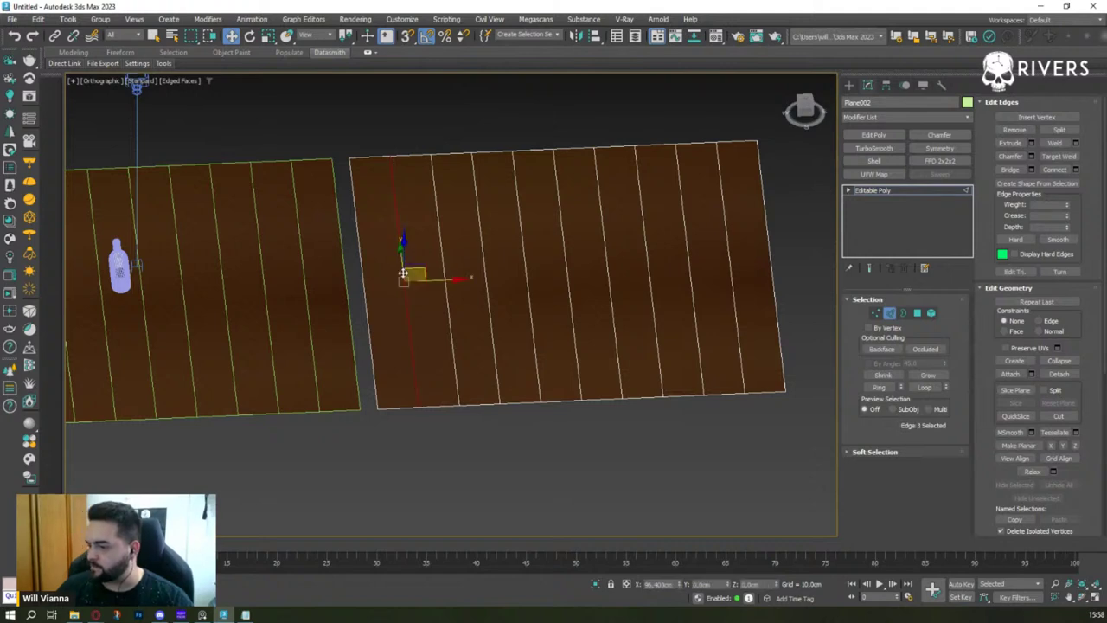
{"action": "scroll", "coordinate": [446, 324], "scroll_direction": "down", "scroll_amount": 3}
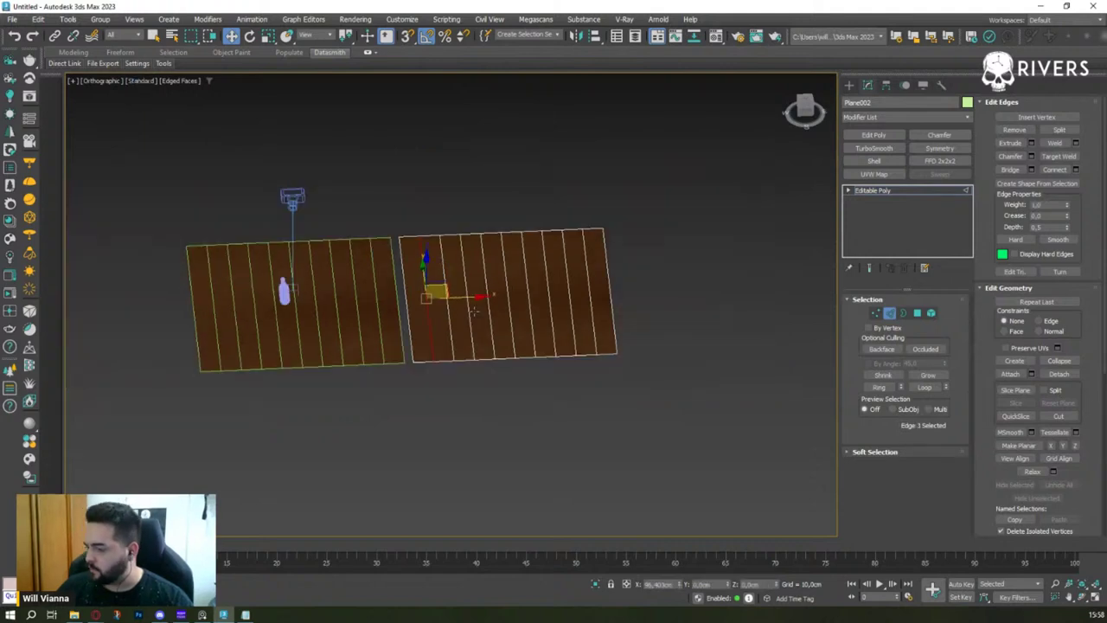
{"action": "left_click", "coordinate": [415, 316]}
{"action": "left_click", "coordinate": [543, 298]}
{"action": "key", "text": "ctrl+z"}
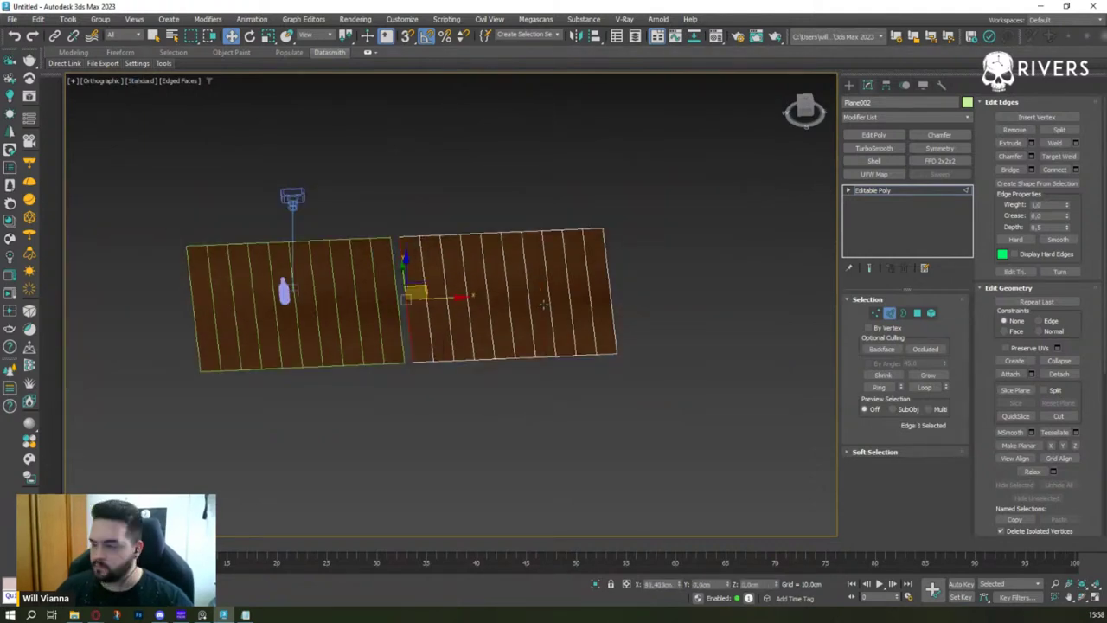
{"action": "key", "text": "q"}
{"action": "left_click_drag", "start_coordinate": [447, 321], "coordinate": [595, 315]}
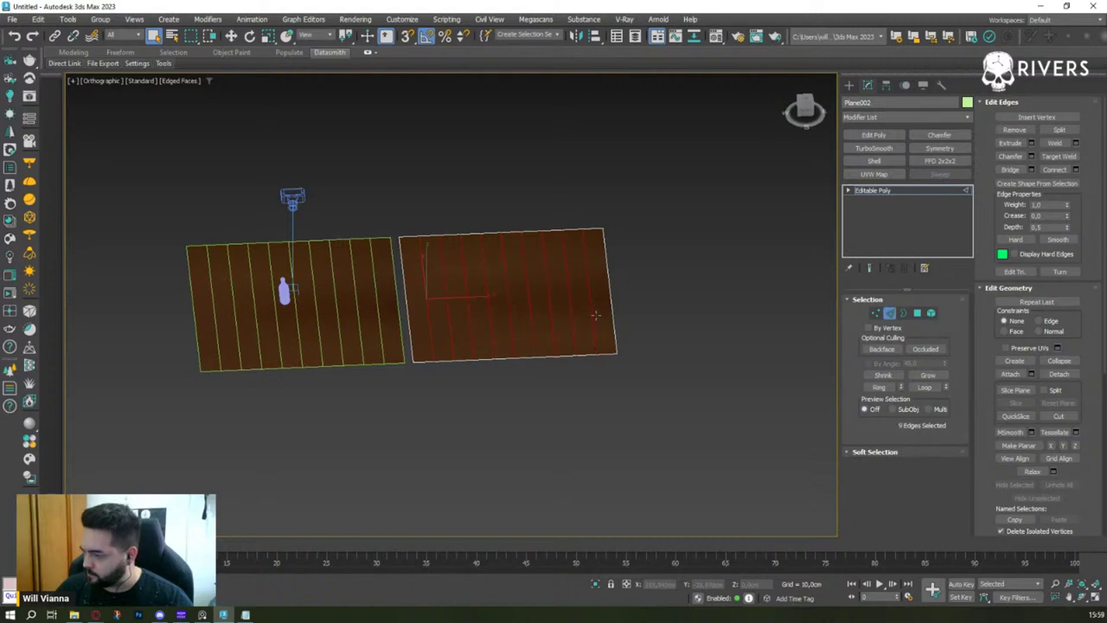
{"action": "key", "text": "BackSpace"}
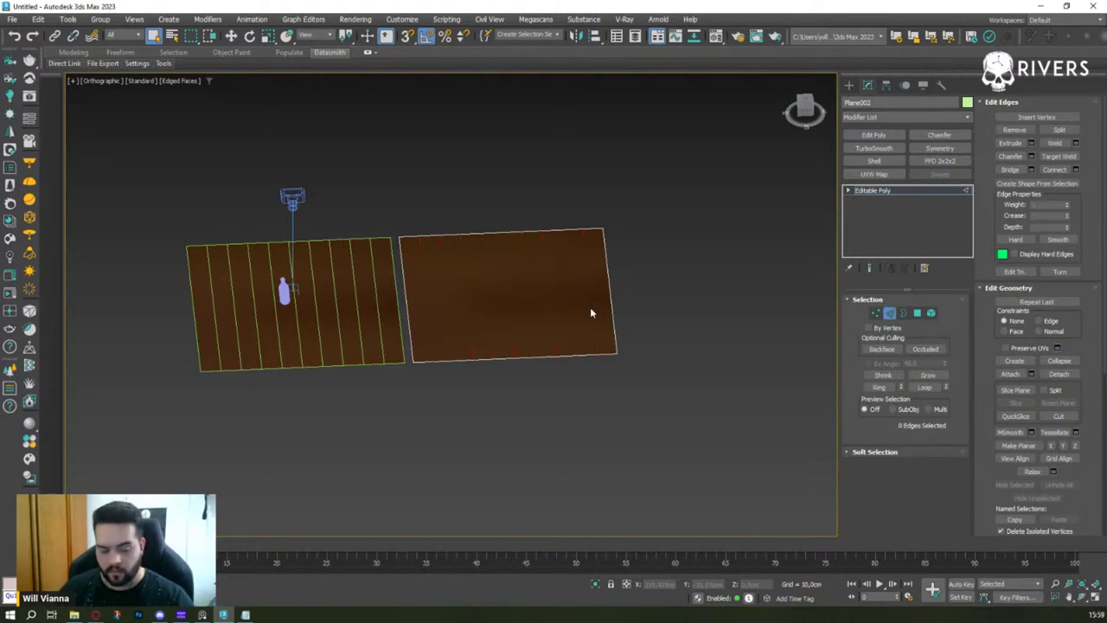
{"action": "key", "text": "1"}
{"action": "scroll", "coordinate": [524, 280], "scroll_direction": "up", "scroll_amount": 4}
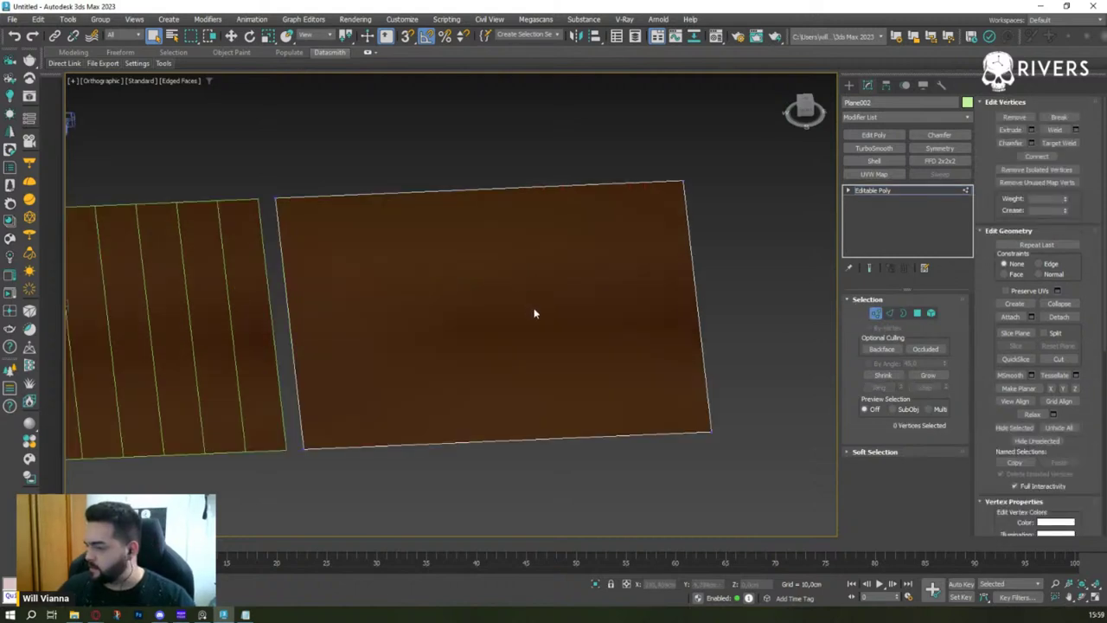
{"action": "left_click", "coordinate": [968, 189]}
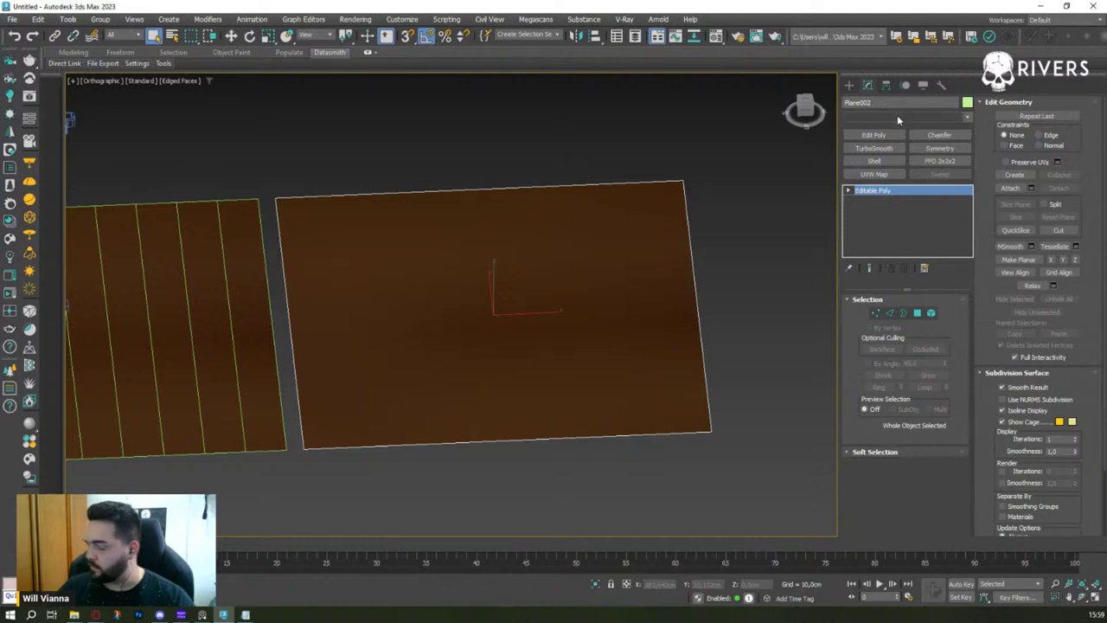
- Add a FloorGenerator modifier to Plane002 with board Max Length 10,0 cm
{"action": "left_click", "coordinate": [897, 116]}
{"action": "type", "text": "fl"}
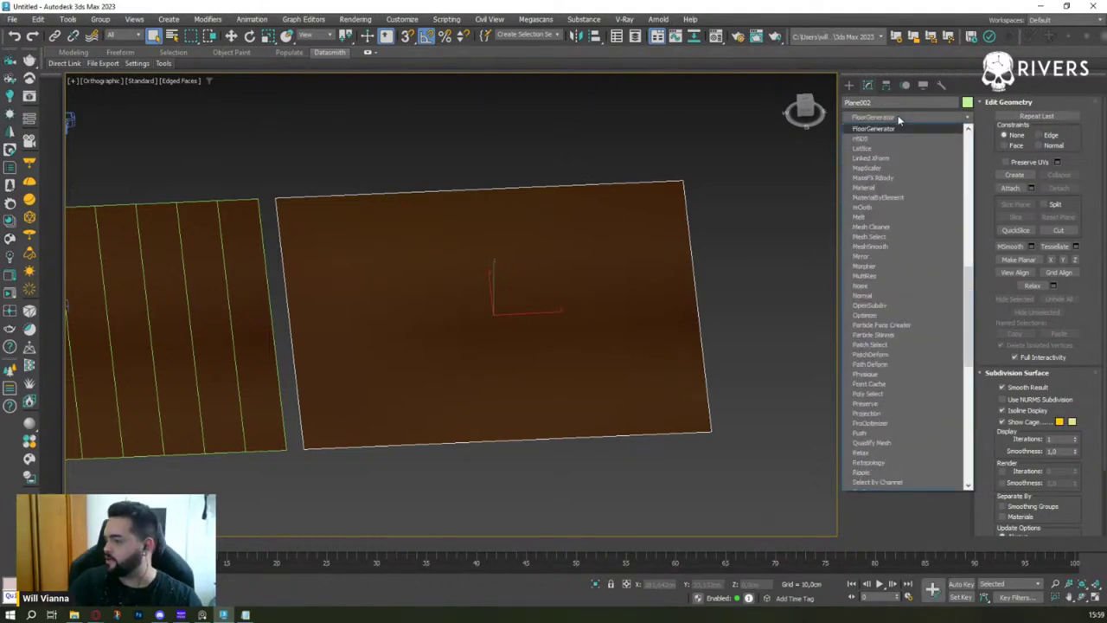
{"action": "key", "text": "Return"}
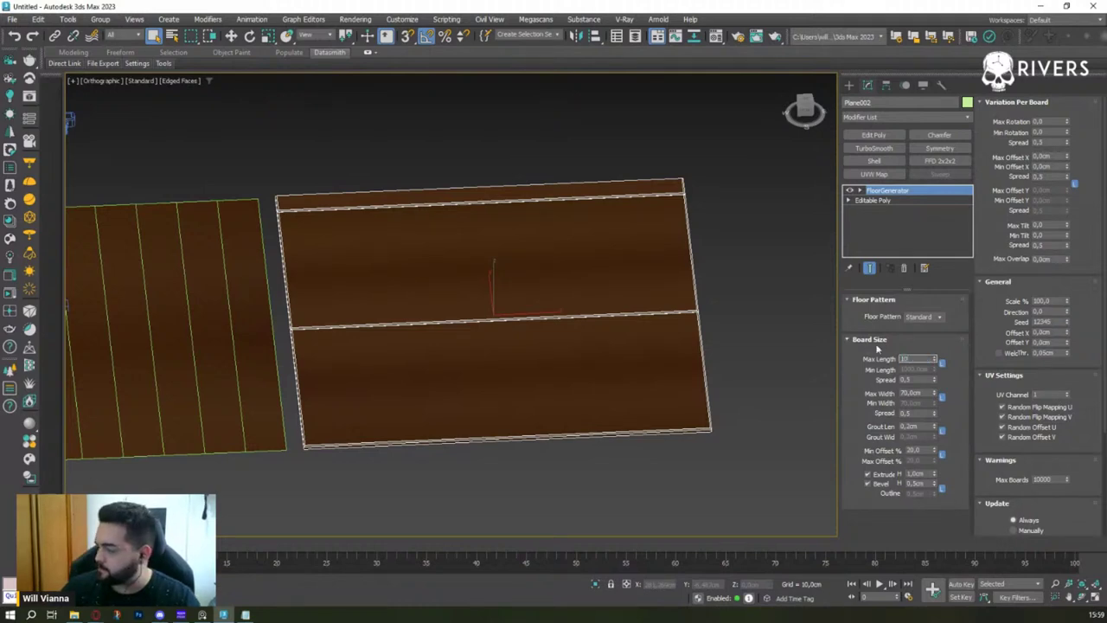
{"action": "key", "text": "Return"}
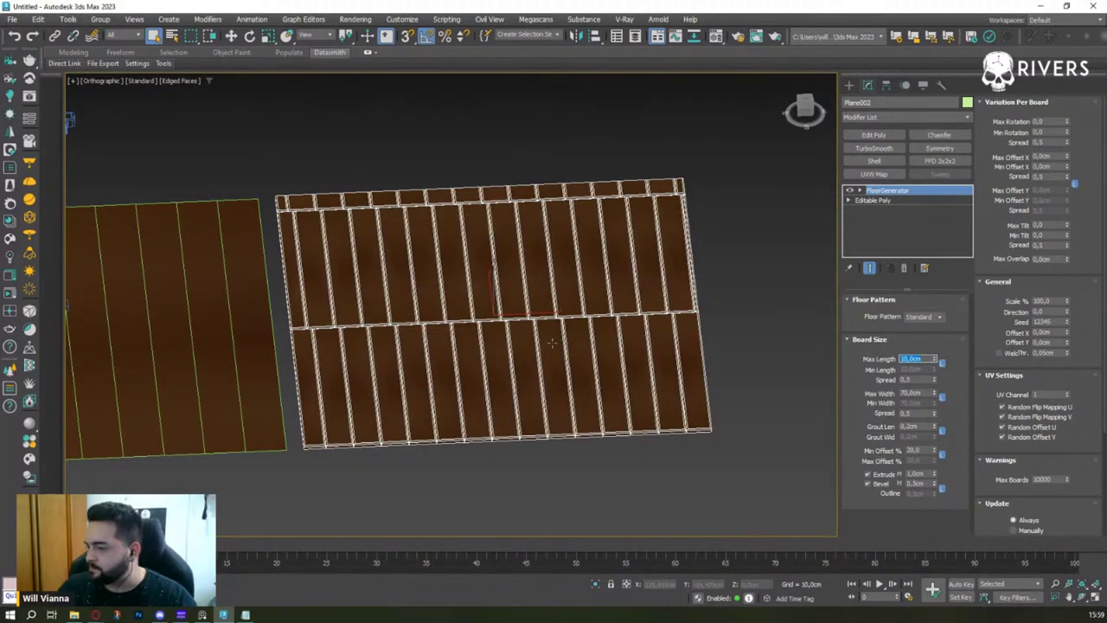
{"action": "mouse_move", "coordinate": [726, 368]}
{"action": "middle_mouse_down", "text": "alt"}
{"action": "mouse_move", "coordinate": [692, 448]}
{"action": "mouse_move", "coordinate": [531, 307]}
{"action": "mouse_move", "coordinate": [547, 327]}
{"action": "middle_mouse_up", "text": "alt"}
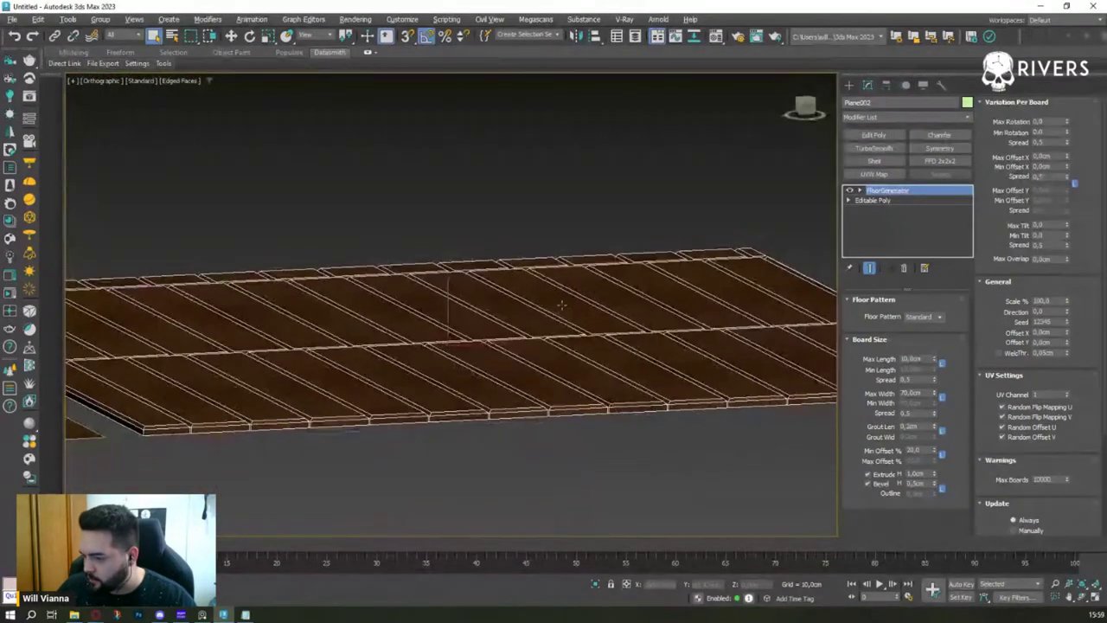
{"action": "scroll", "coordinate": [547, 327], "scroll_direction": "down", "scroll_amount": 5}
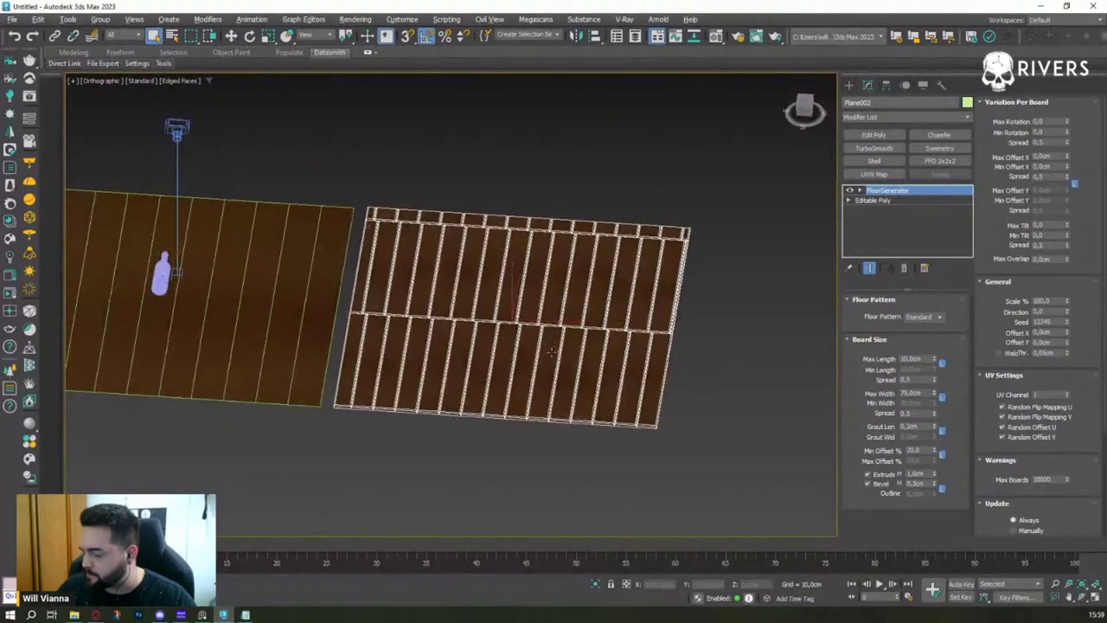
- Move Plane002's board floor along X onto the original plane under the wine bottle, then inspect it in perspective
{"action": "middle_click_drag", "start_coordinate": [546, 327], "coordinate": [567, 396], "text": "alt"}
{"action": "key", "text": "w"}
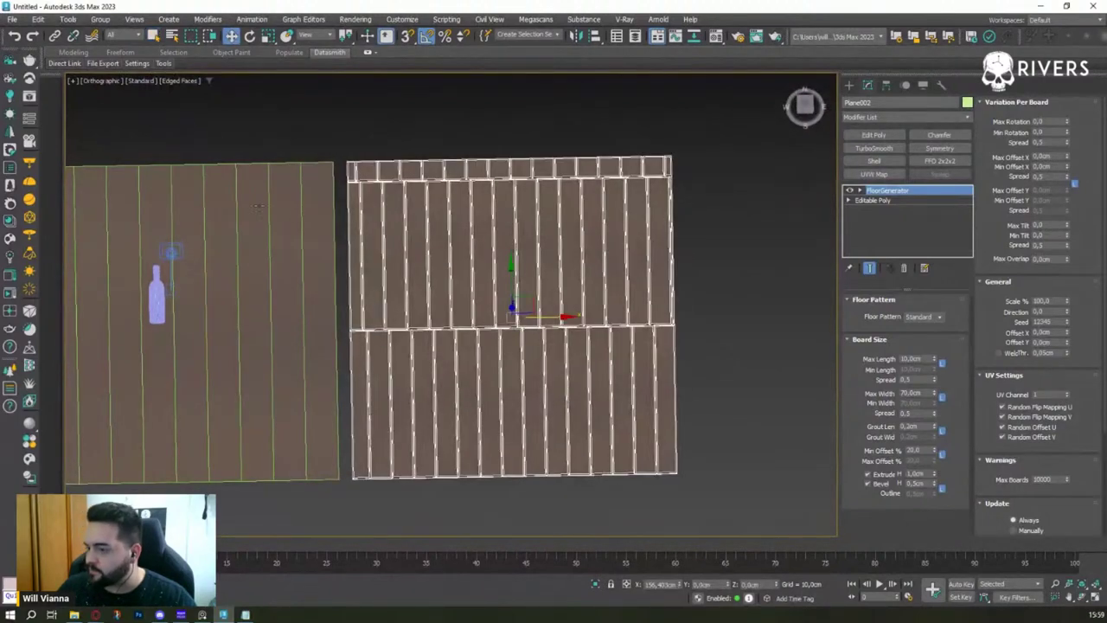
{"action": "left_click", "coordinate": [872, 200]}
{"action": "left_click", "coordinate": [886, 190]}
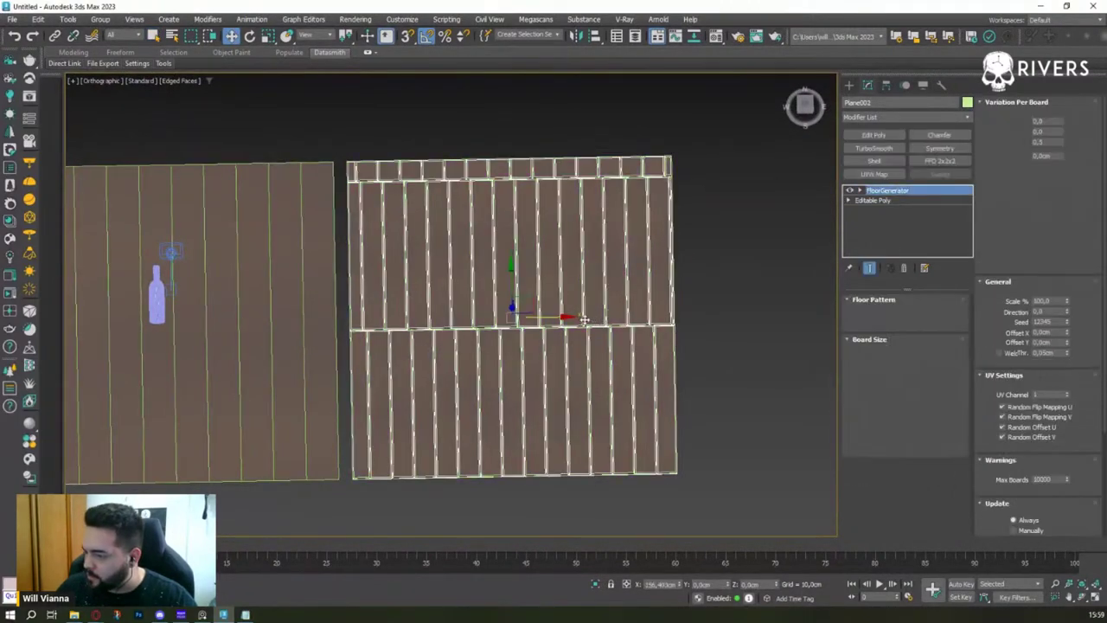
{"action": "left_click_drag", "start_coordinate": [585, 319], "coordinate": [247, 323]}
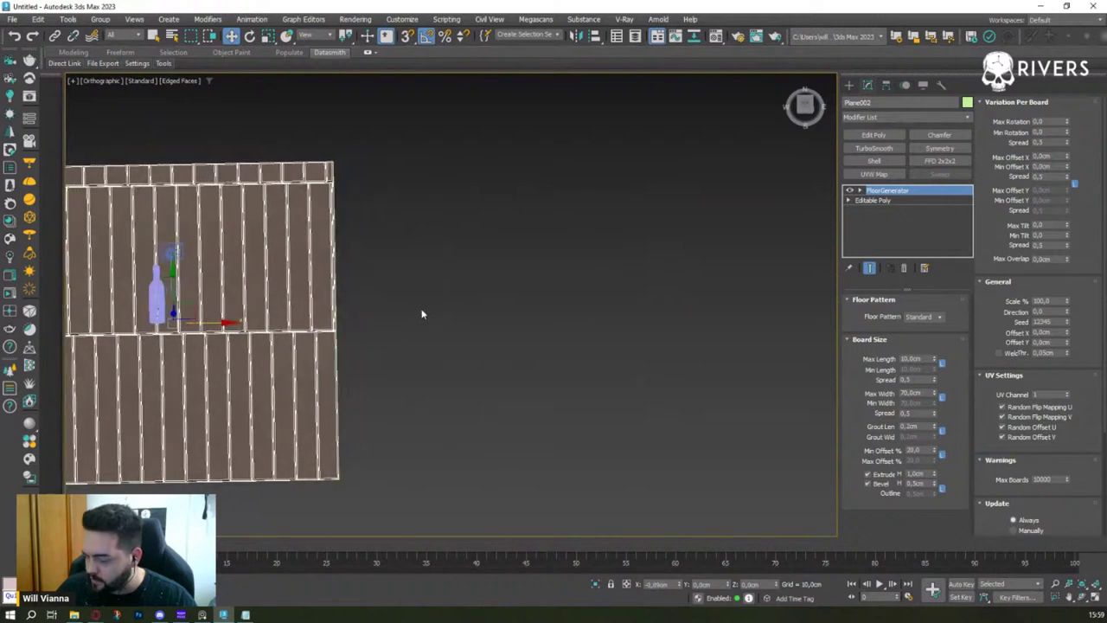
{"action": "mouse_move", "coordinate": [422, 314]}
{"action": "middle_mouse_down", "text": "alt"}
{"action": "mouse_move", "coordinate": [427, 274]}
{"action": "mouse_move", "coordinate": [447, 290]}
{"action": "middle_mouse_up", "text": "alt"}
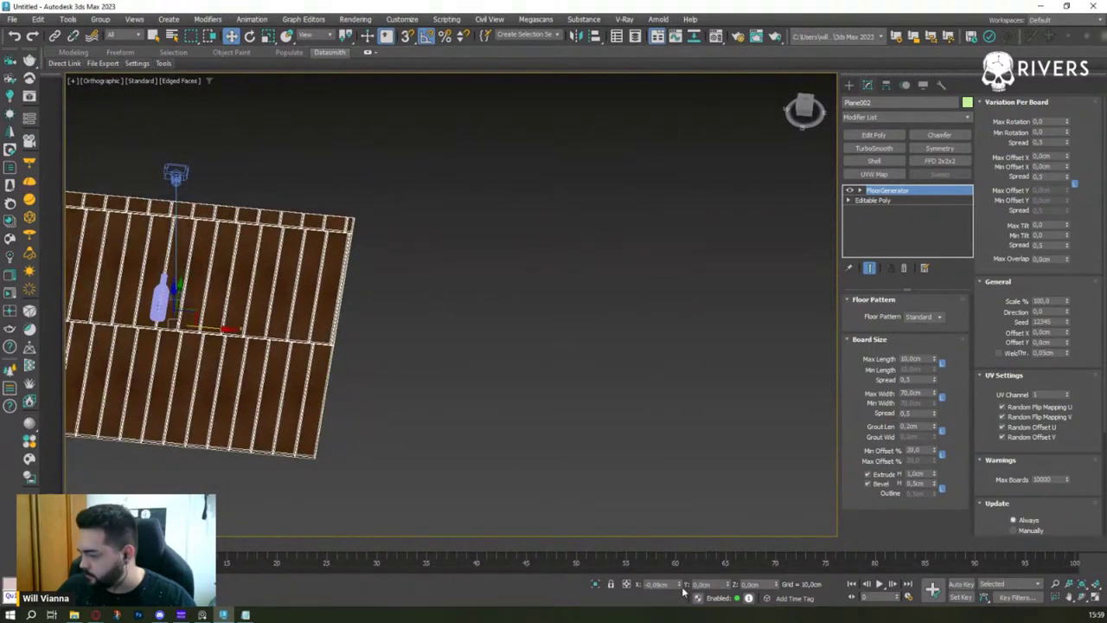
{"action": "middle_click_drag", "start_coordinate": [497, 430], "coordinate": [484, 351], "text": "alt"}
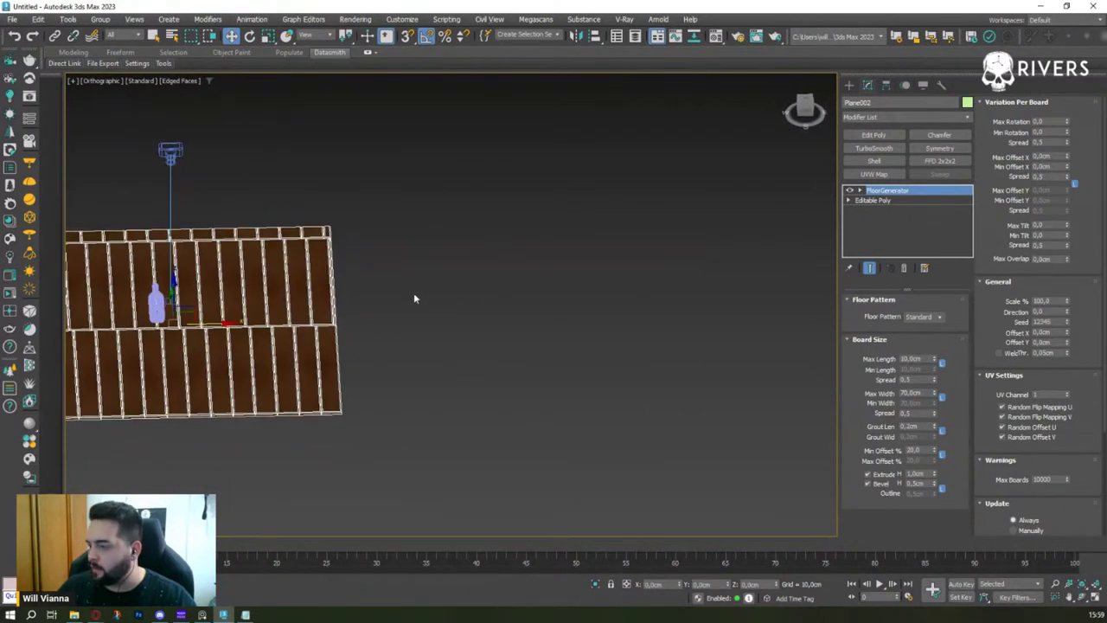
{"action": "middle_click_drag", "start_coordinate": [413, 298], "coordinate": [706, 239]}
{"action": "scroll", "coordinate": [544, 238], "scroll_direction": "up", "scroll_amount": 2}
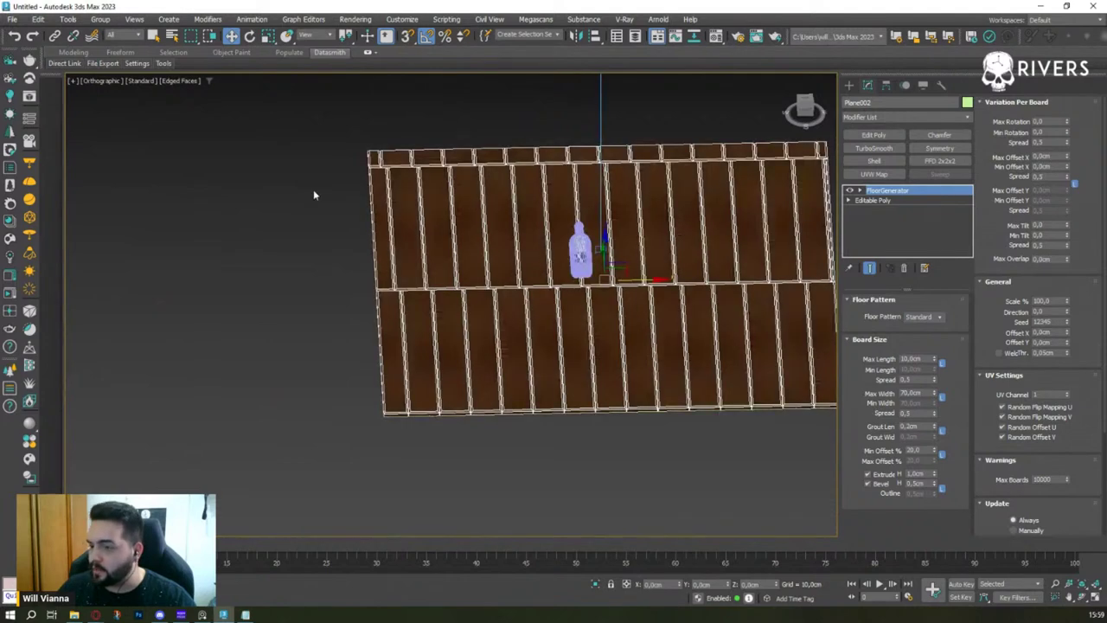
{"action": "left_click", "coordinate": [67, 19]}
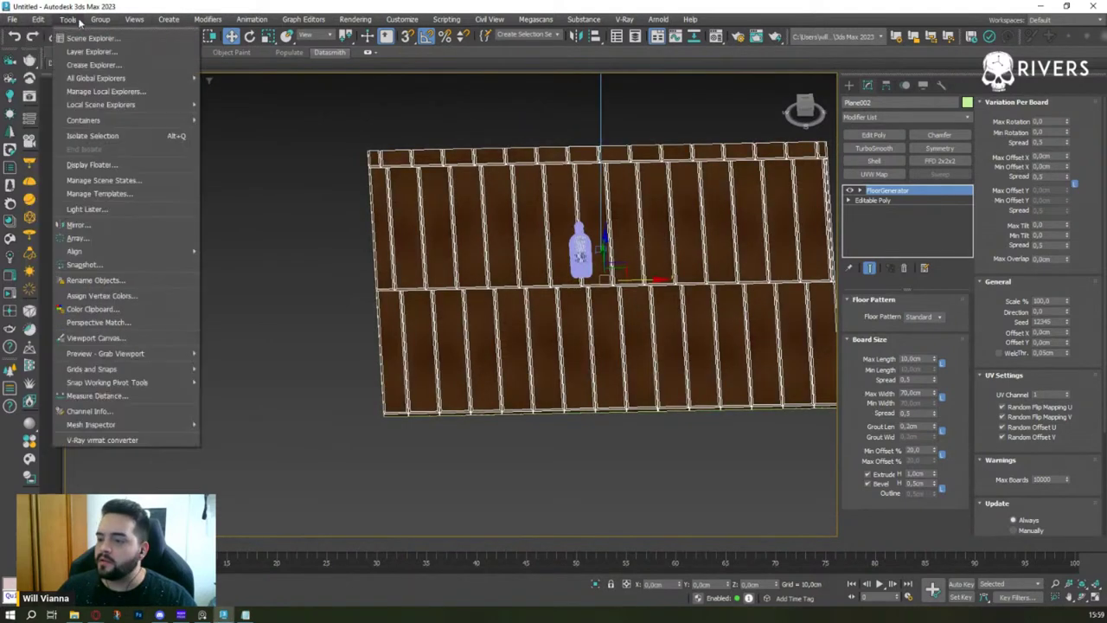
{"action": "left_click", "coordinate": [91, 51]}
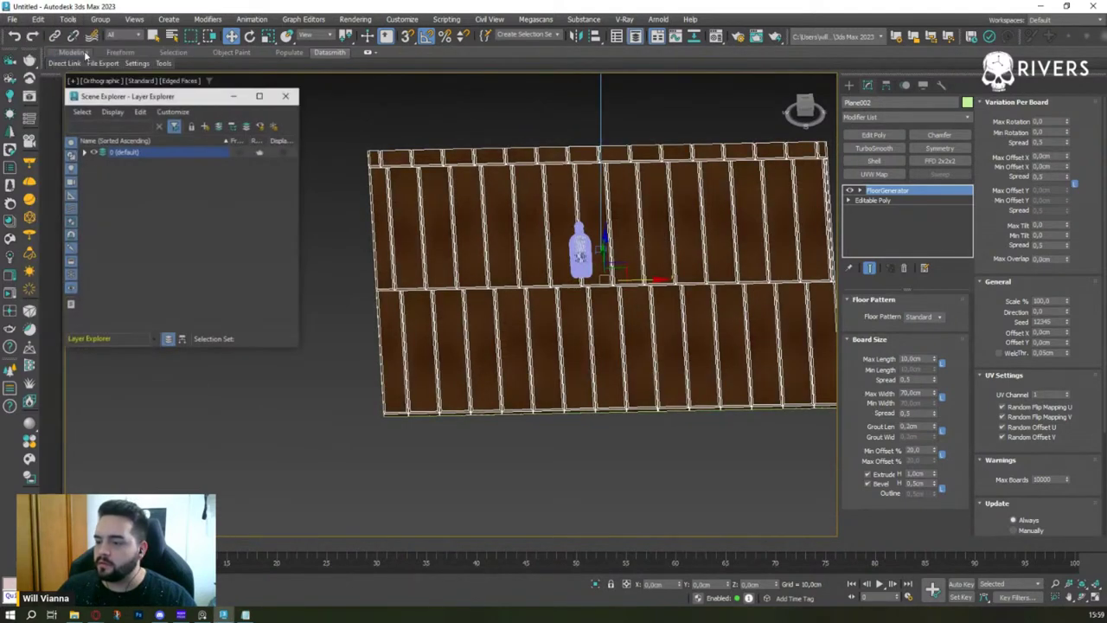
{"action": "left_click", "coordinate": [82, 153]}
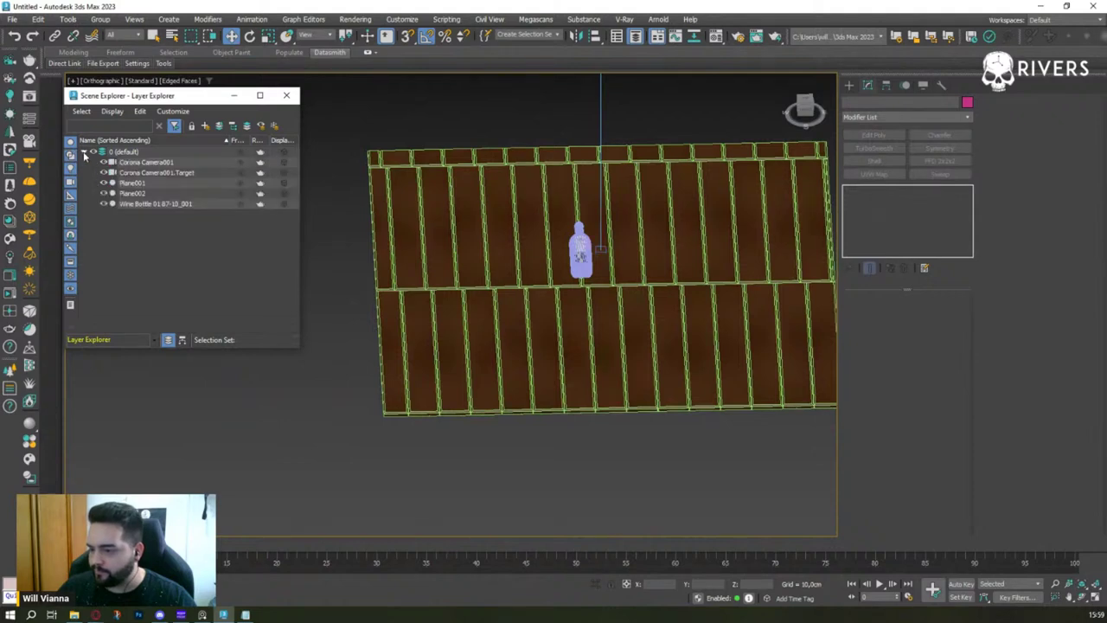
{"action": "left_click", "coordinate": [140, 194]}
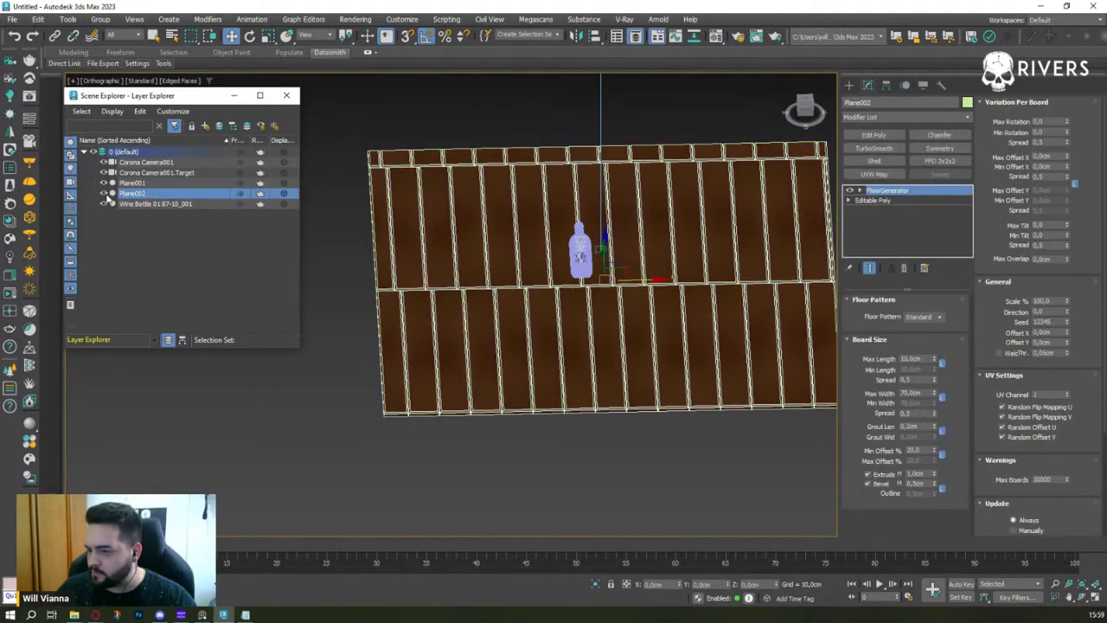
{"action": "left_click", "coordinate": [137, 184]}
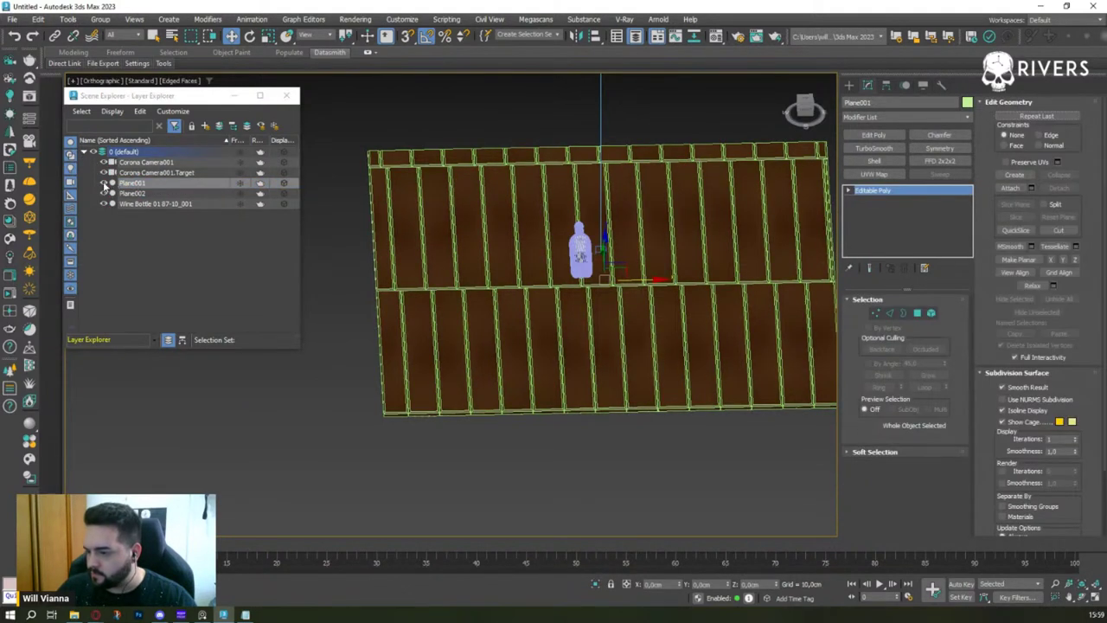
{"action": "left_click", "coordinate": [233, 95]}
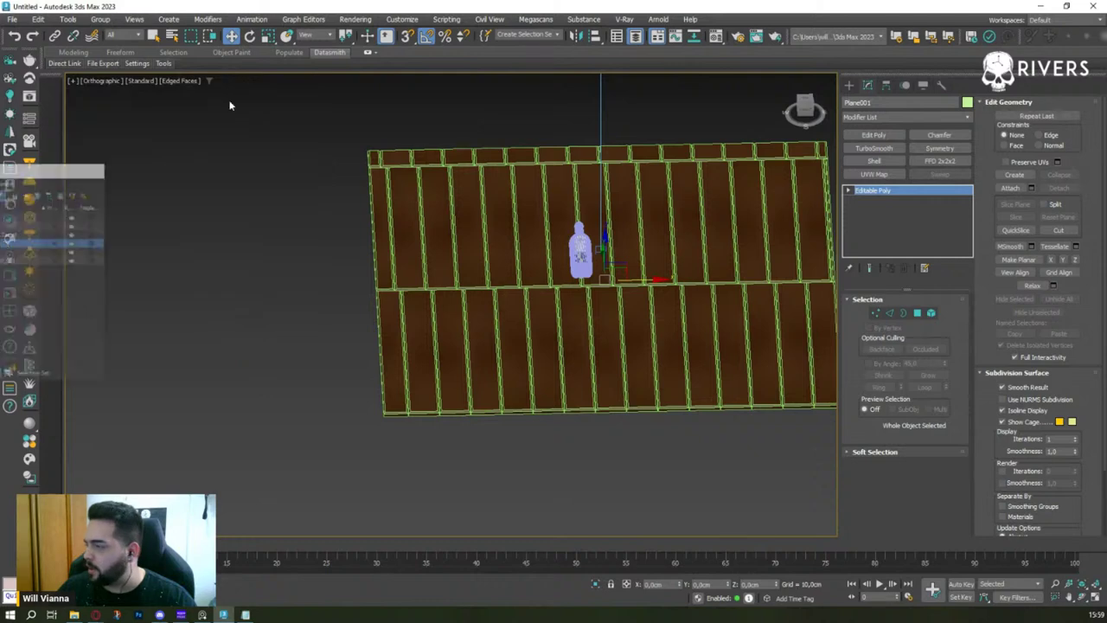
{"action": "left_click", "coordinate": [552, 250]}
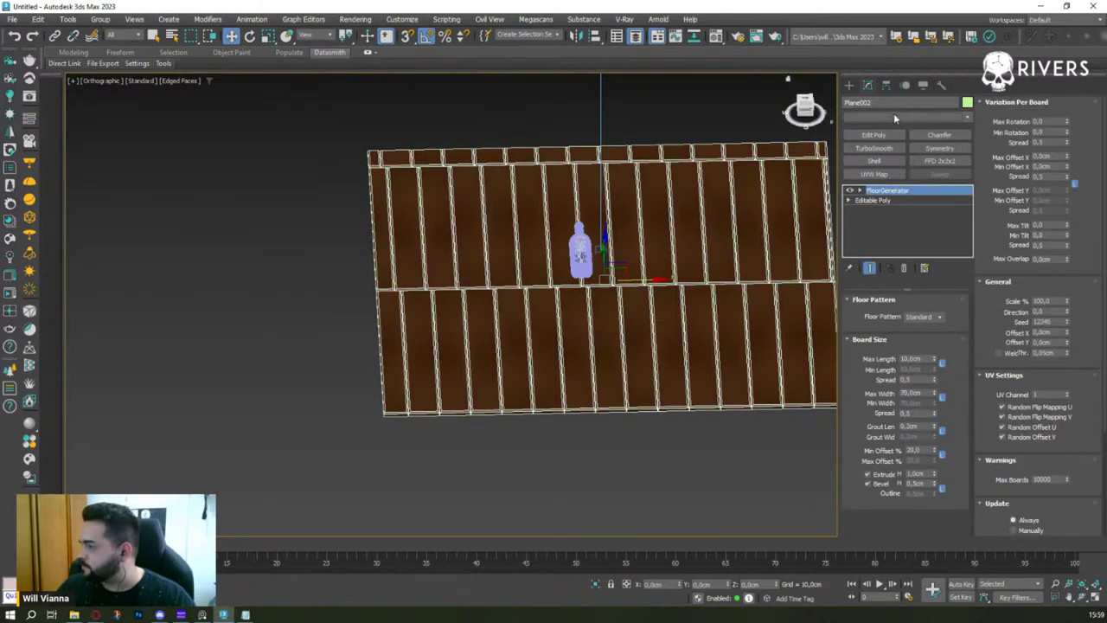
{"action": "left_click", "coordinate": [893, 113]}
- Add a UVW Map modifier to Plane002 with Box mapping, Real-World Map Size and X alignment
{"action": "type", "text": "uv"}
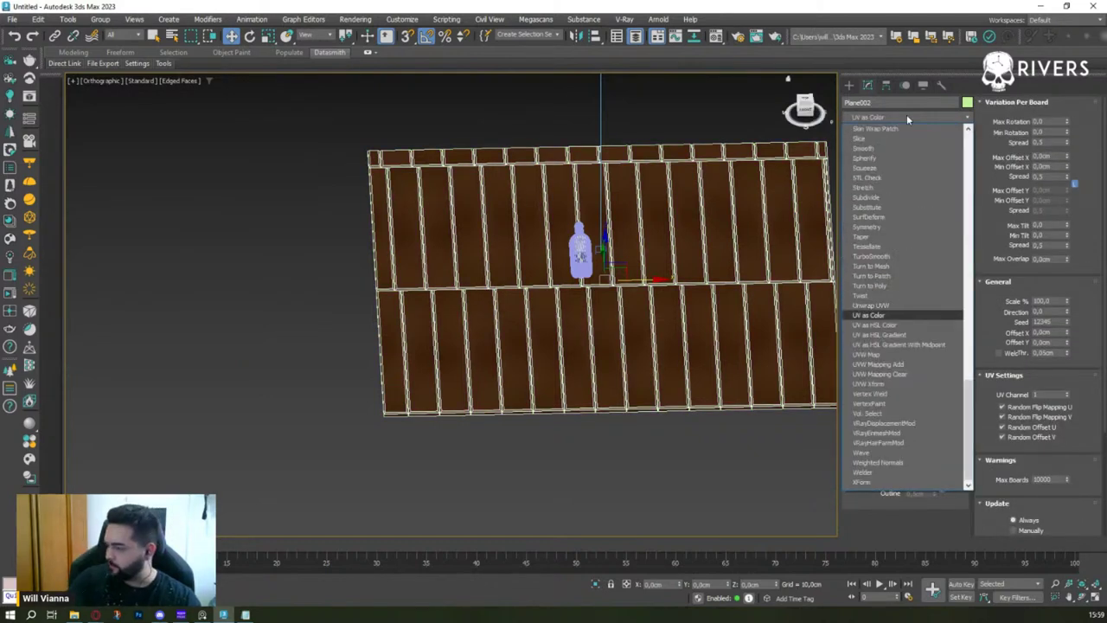
{"action": "key", "text": "Down"}
{"action": "key", "text": "Down"}
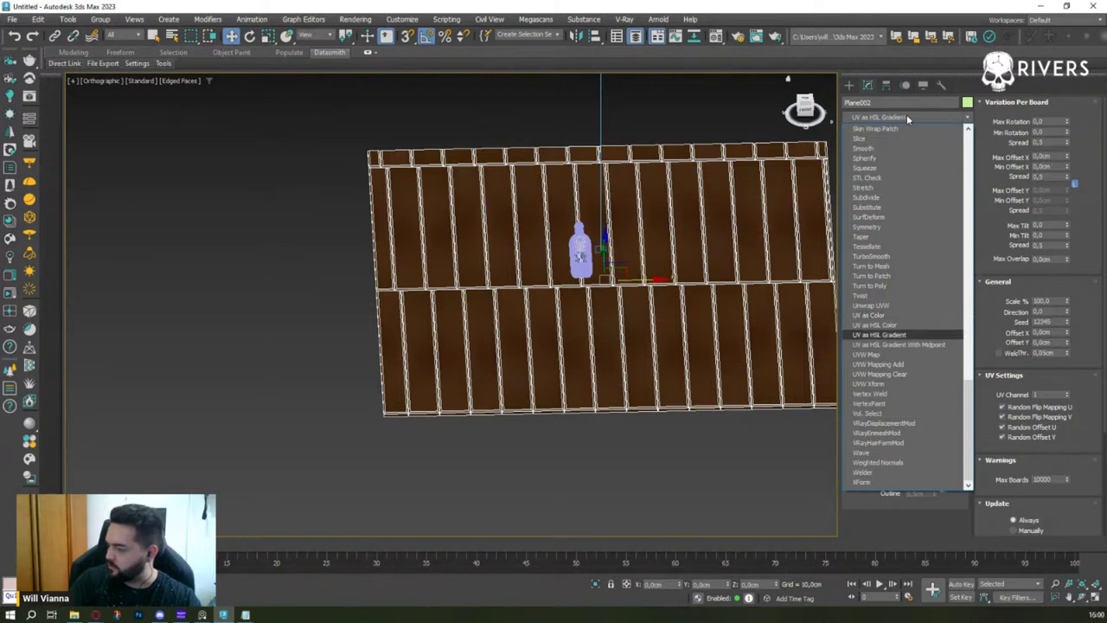
{"action": "key", "text": "Down"}
{"action": "key", "text": "Down"}
{"action": "key", "text": "Return"}
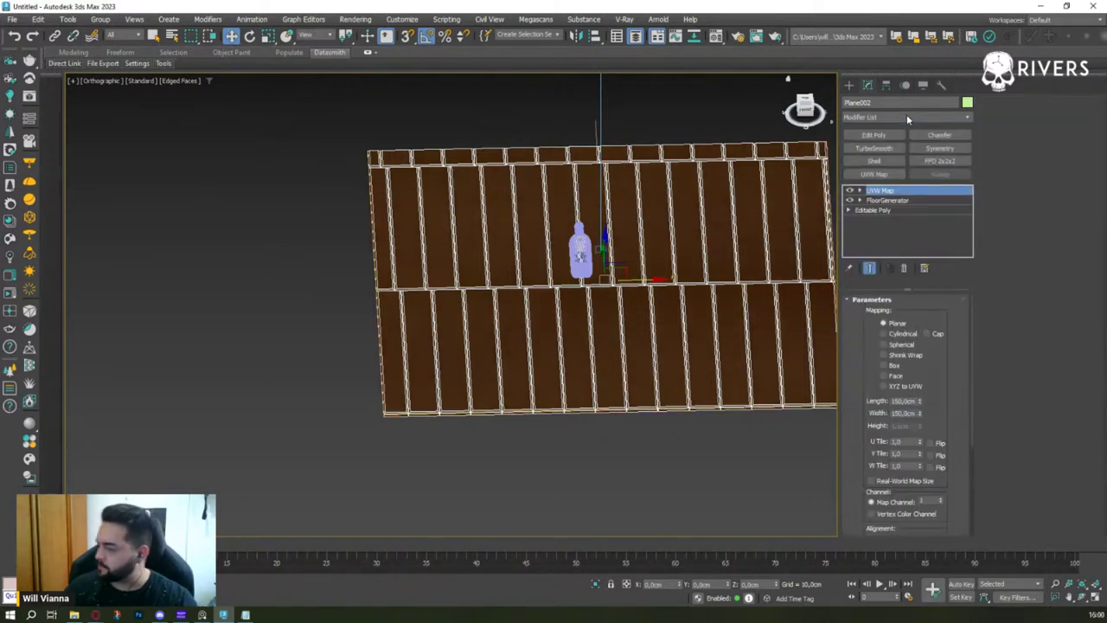
{"action": "left_click", "coordinate": [891, 366]}
{"action": "left_click", "coordinate": [894, 484]}
{"action": "middle_click_drag", "start_coordinate": [648, 326], "coordinate": [659, 409], "text": "alt"}
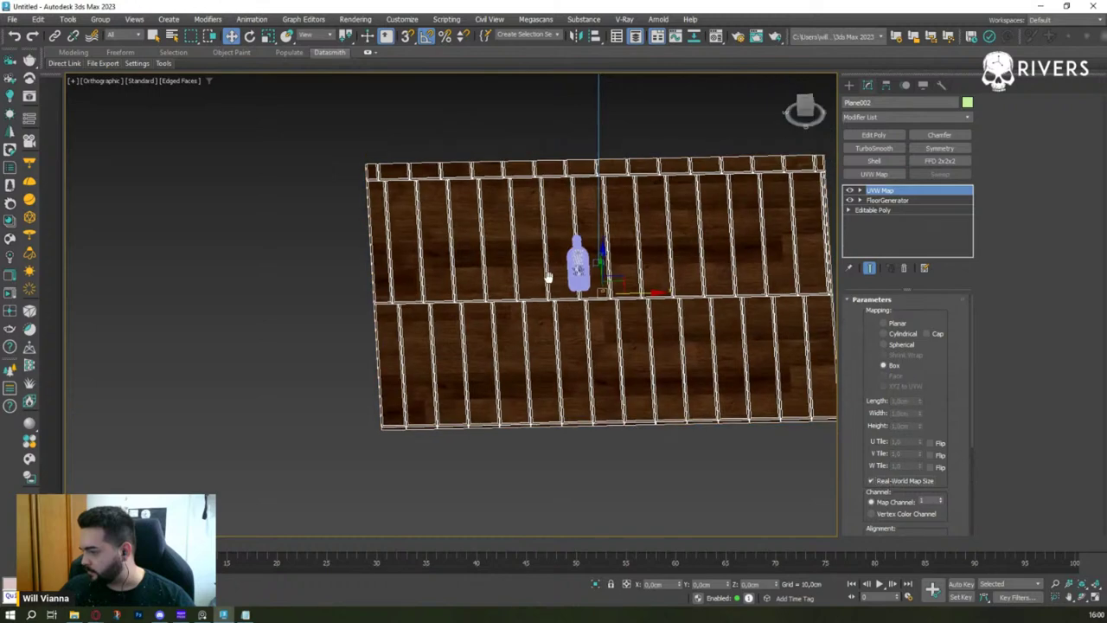
{"action": "scroll", "coordinate": [910, 469], "scroll_direction": "down", "scroll_amount": 2}
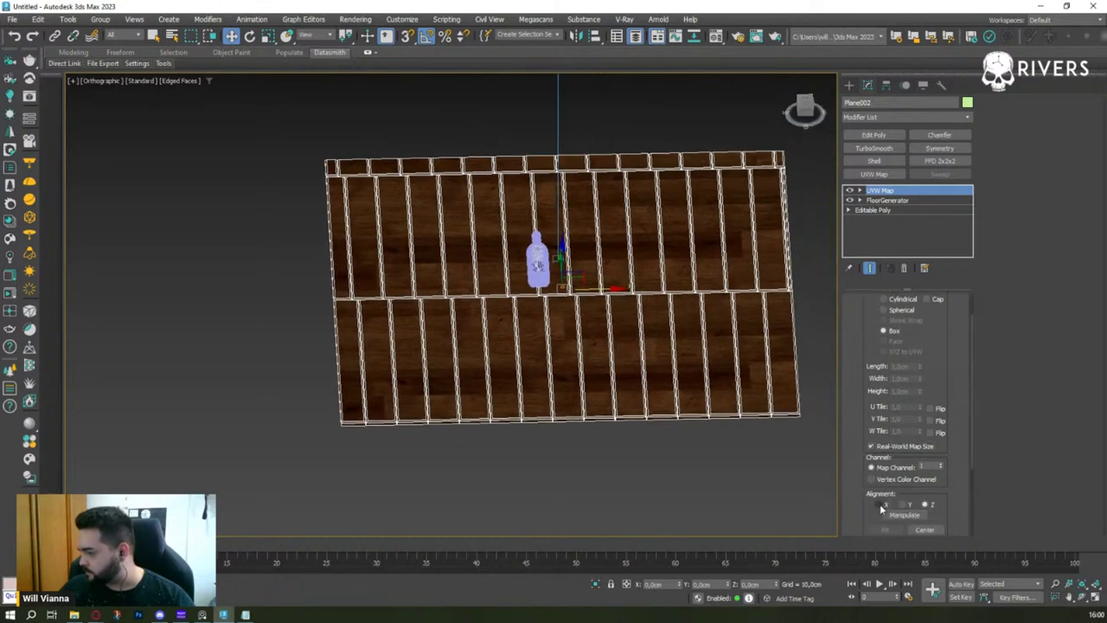
{"action": "left_click", "coordinate": [881, 505]}
{"action": "mouse_move", "coordinate": [604, 273]}
{"action": "middle_mouse_down", "text": "alt"}
{"action": "mouse_move", "coordinate": [496, 307]}
{"action": "mouse_move", "coordinate": [485, 285]}
{"action": "middle_mouse_up", "text": "alt"}
{"action": "scroll", "coordinate": [484, 285], "scroll_direction": "up", "scroll_amount": 3}
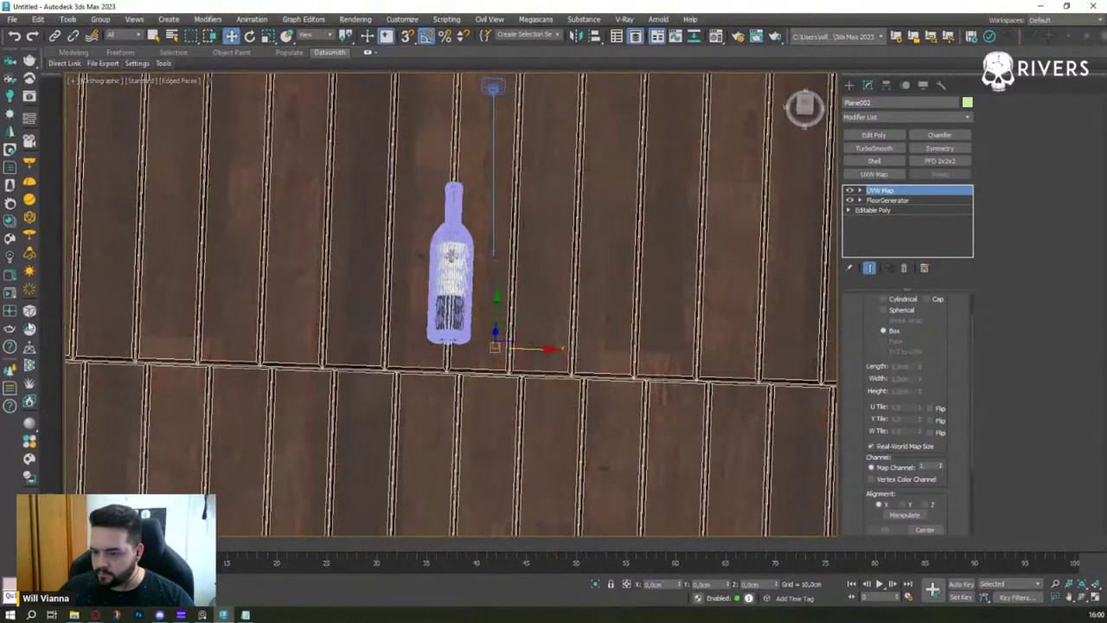
- Run an interactive Corona render through the Corona camera, then close the render window
{"action": "key", "text": "c"}
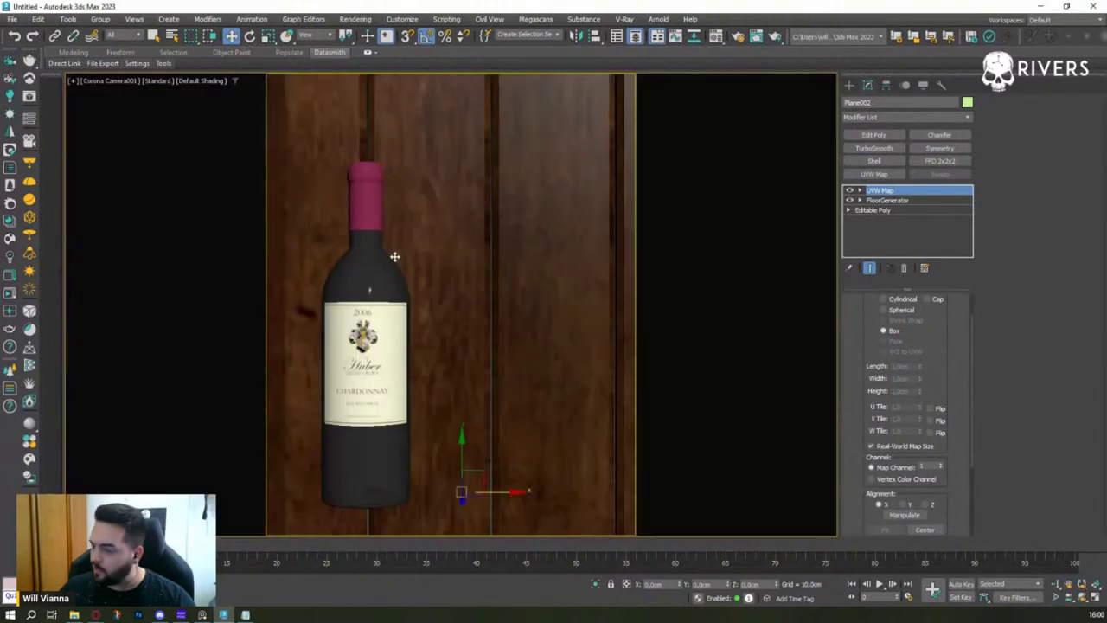
{"action": "left_click", "coordinate": [9, 293]}
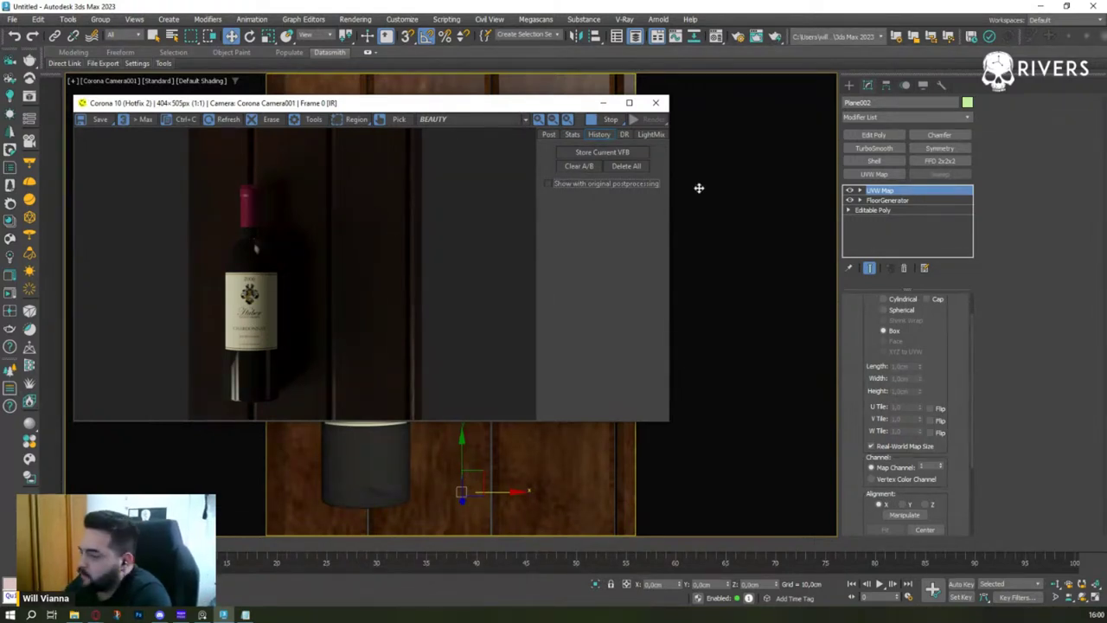
{"action": "left_click", "coordinate": [884, 200]}
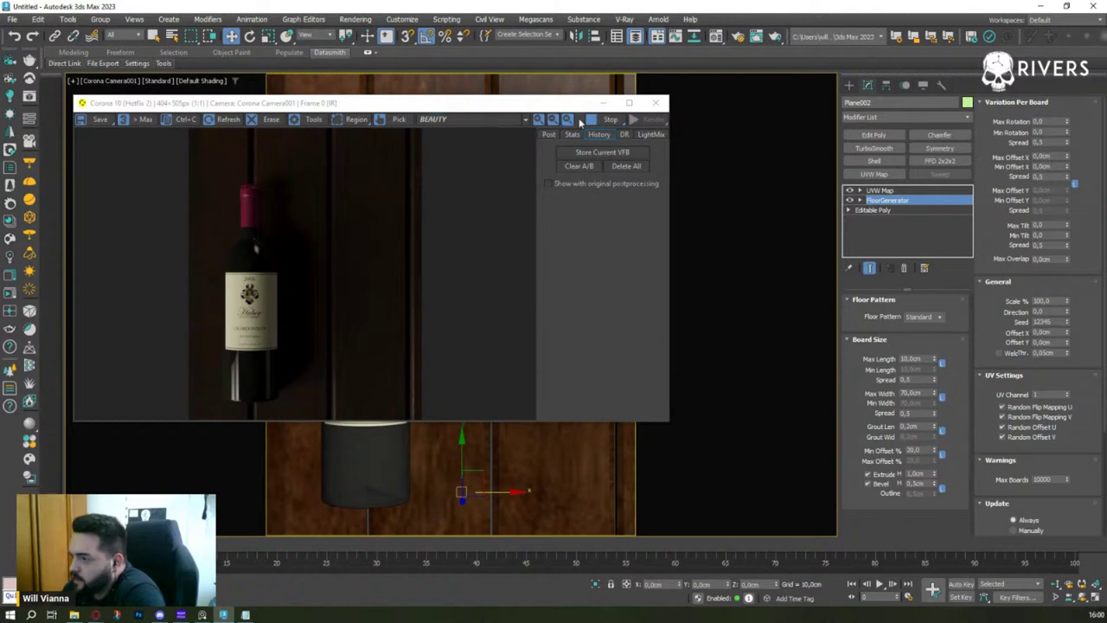
{"action": "left_click", "coordinate": [603, 102]}
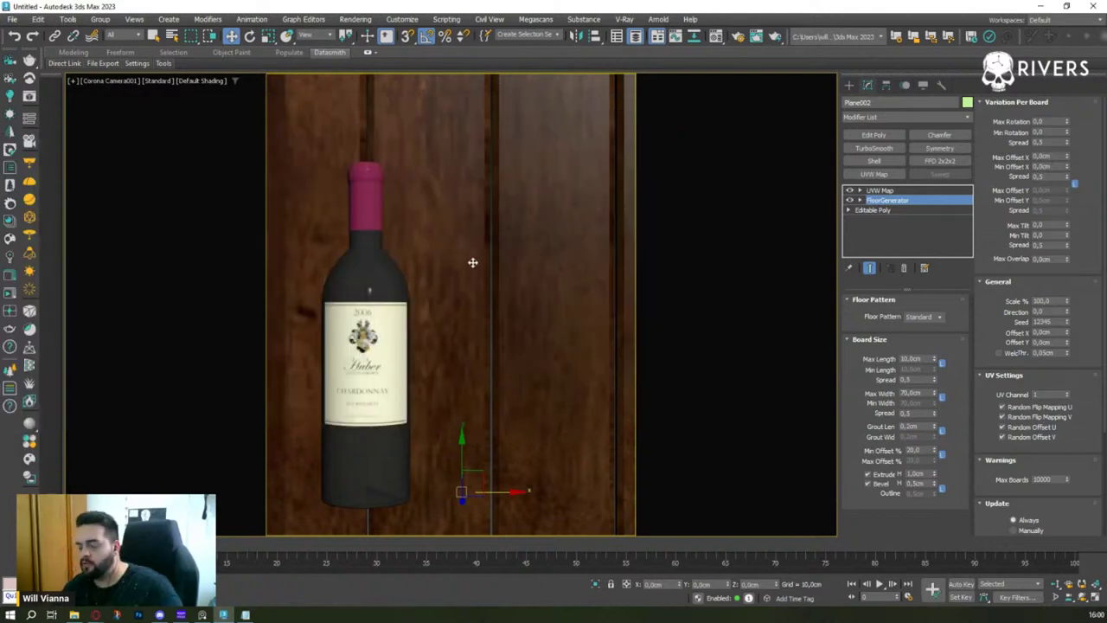
- Switch to a perspective view angled over the wood floor and bottle with Edged Faces shown
{"action": "key", "text": "Up"}
{"action": "key", "text": "p"}
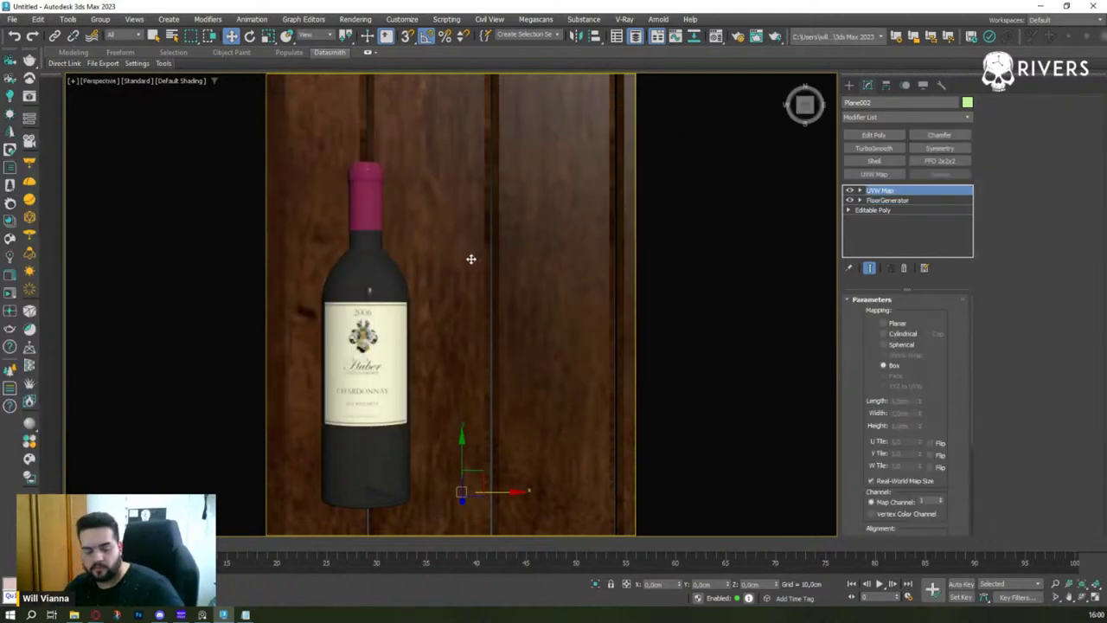
{"action": "scroll", "coordinate": [470, 258], "scroll_direction": "up", "scroll_amount": 3}
{"action": "middle_click_drag", "start_coordinate": [505, 261], "coordinate": [494, 220], "text": "alt"}
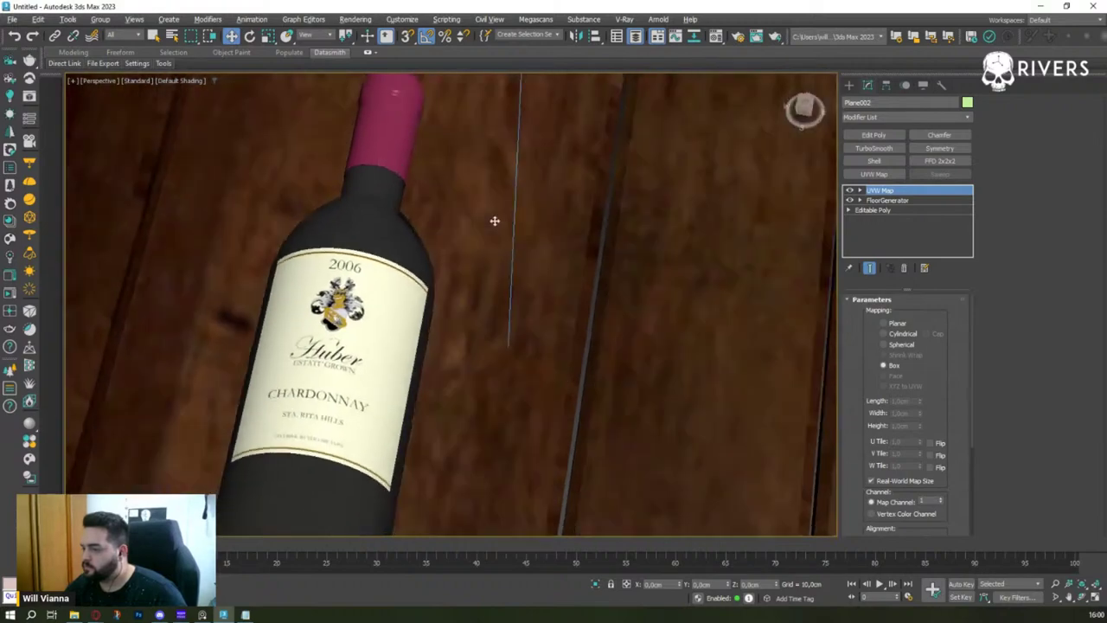
{"action": "scroll", "coordinate": [580, 264], "scroll_direction": "down", "scroll_amount": 3}
{"action": "scroll", "coordinate": [571, 251], "scroll_direction": "down", "scroll_amount": 3}
{"action": "mouse_move", "coordinate": [571, 252]}
{"action": "middle_mouse_down", "text": "alt"}
{"action": "mouse_move", "coordinate": [571, 286]}
{"action": "mouse_move", "coordinate": [525, 256]}
{"action": "mouse_move", "coordinate": [531, 279]}
{"action": "middle_mouse_up", "text": "alt"}
{"action": "key", "text": "F4"}
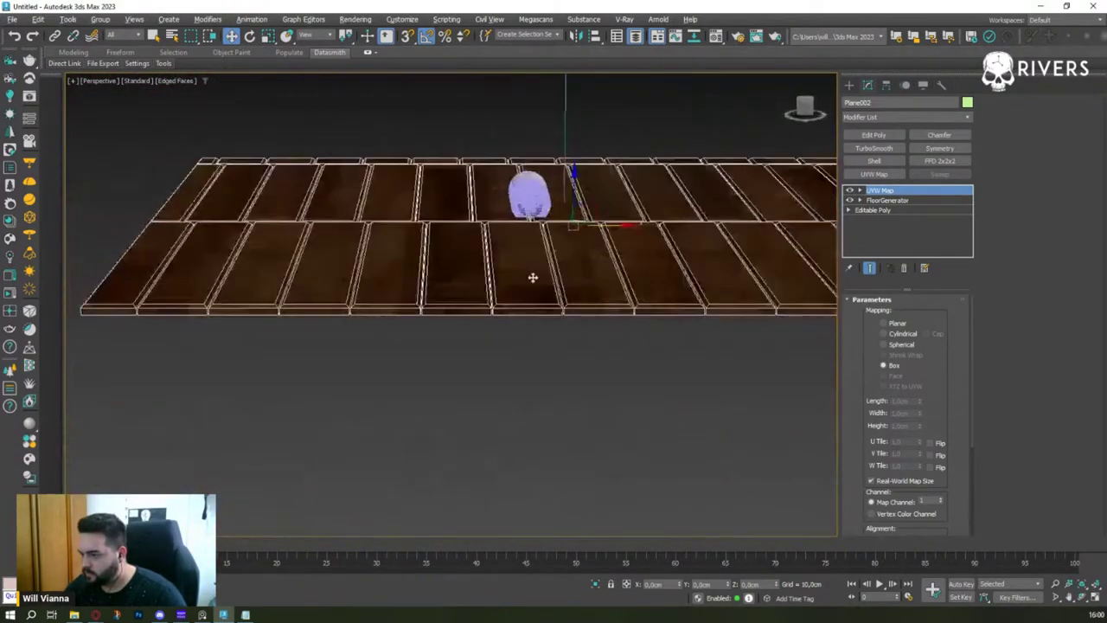
{"action": "scroll", "coordinate": [521, 269], "scroll_direction": "up", "scroll_amount": 4}
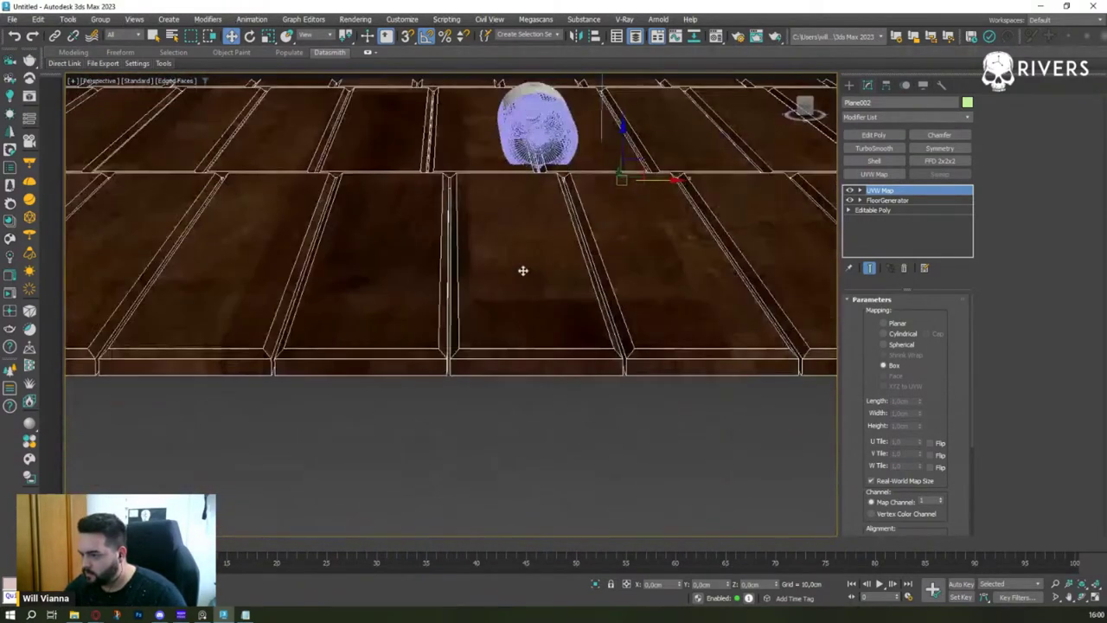
- Tweak FloorGenerator board width spread, max width and grout, resetting grout to 0.2cm and Min Offset to 20
{"action": "left_click", "coordinate": [886, 200]}
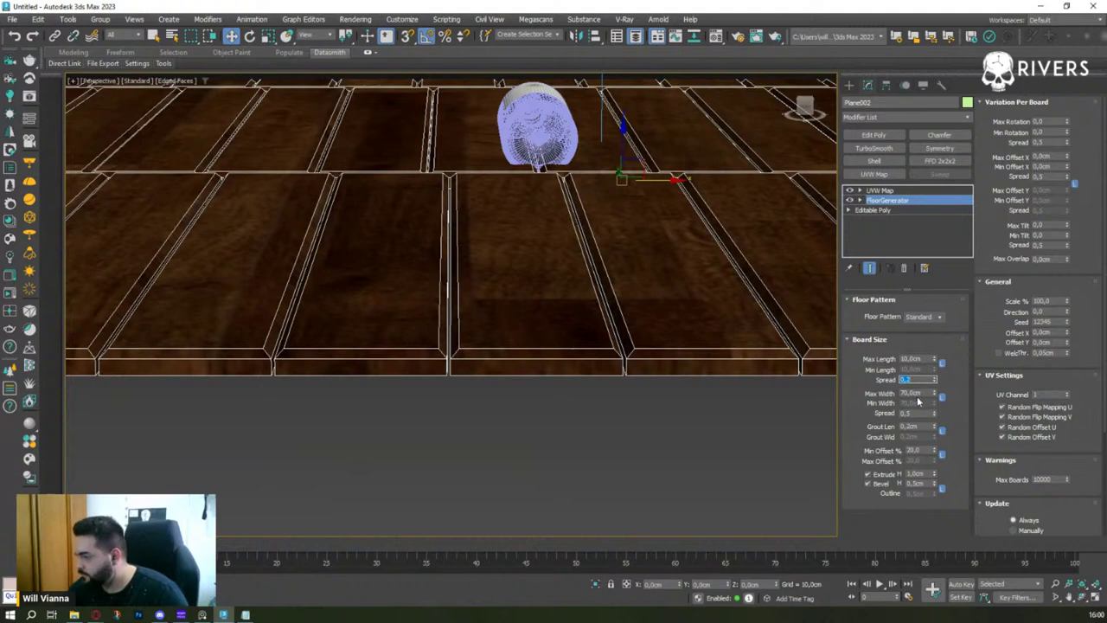
{"action": "left_click", "coordinate": [913, 413]}
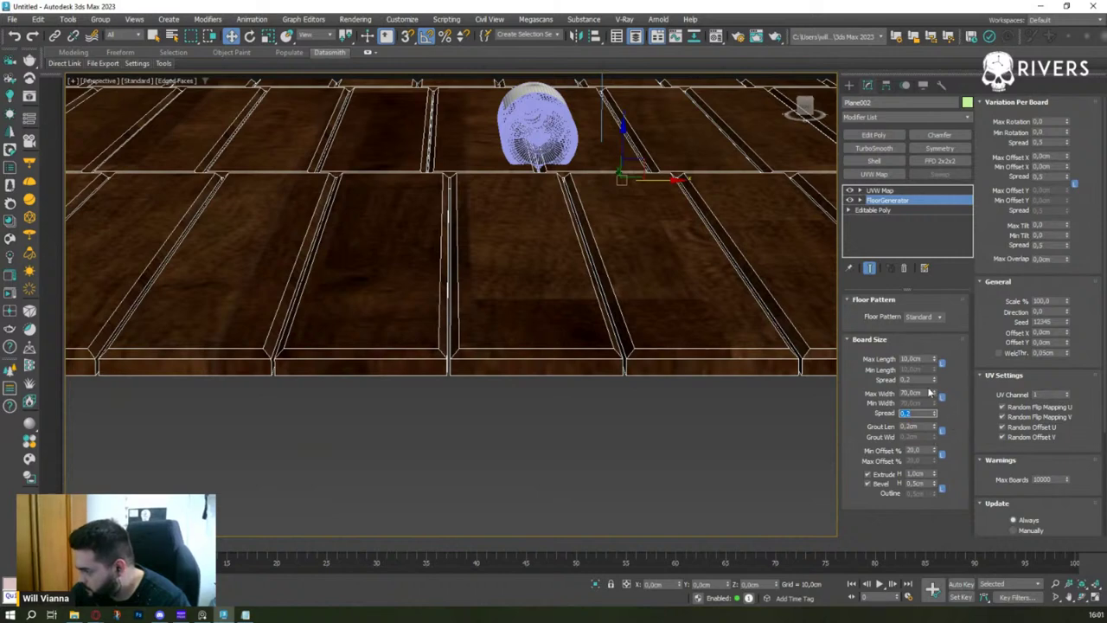
{"action": "left_click_drag", "start_coordinate": [935, 395], "coordinate": [921, 391]}
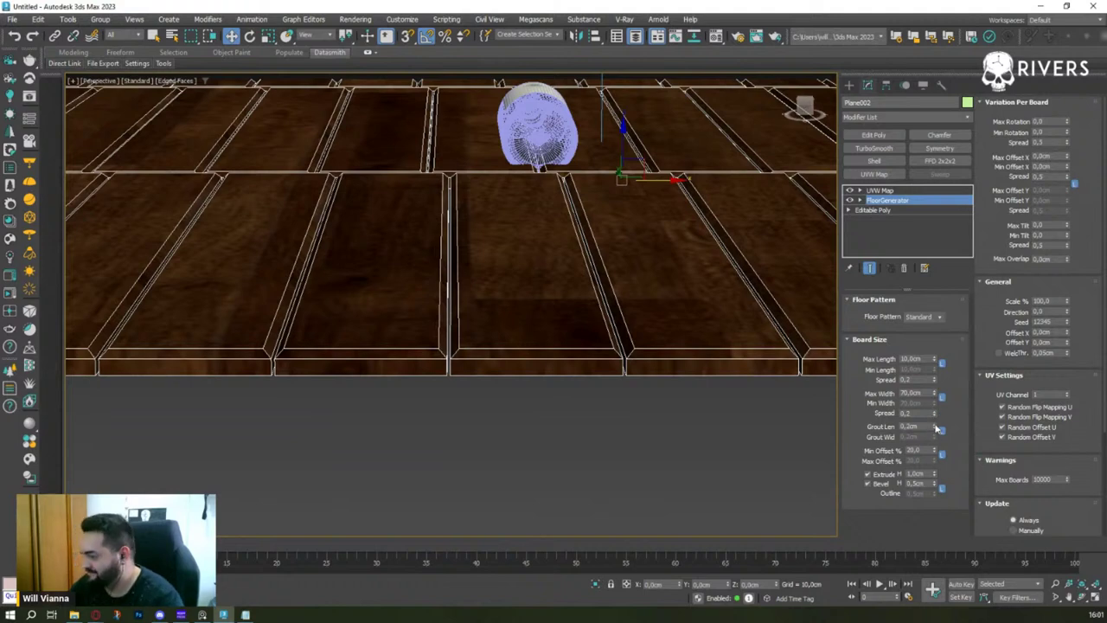
{"action": "left_click_drag", "start_coordinate": [934, 424], "coordinate": [935, 446]}
{"action": "right_click", "coordinate": [935, 413]}
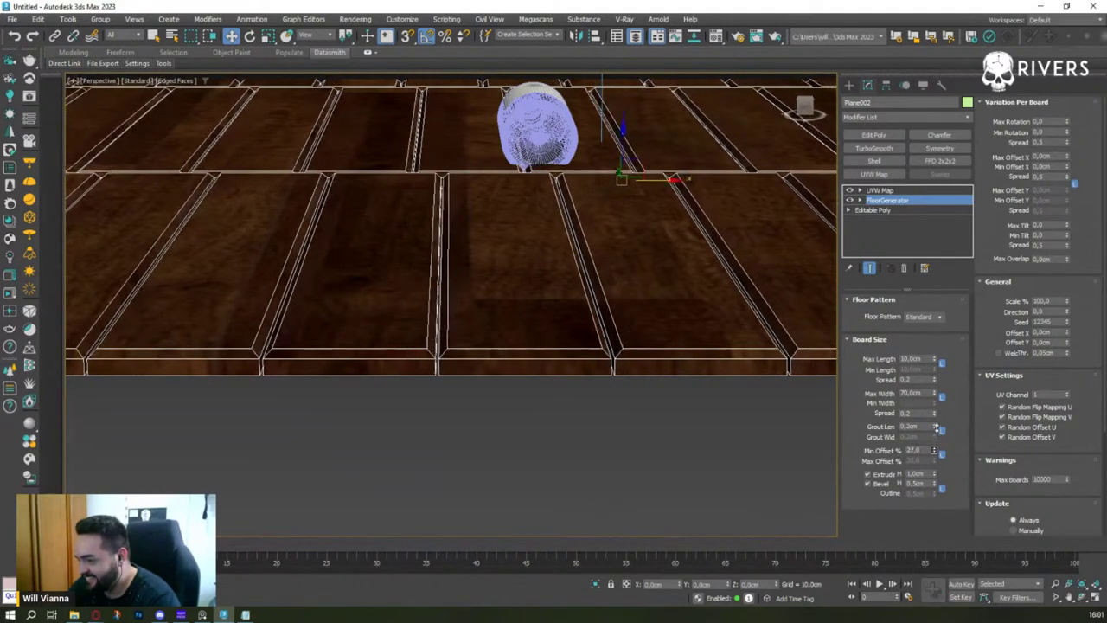
{"action": "right_click", "coordinate": [935, 449]}
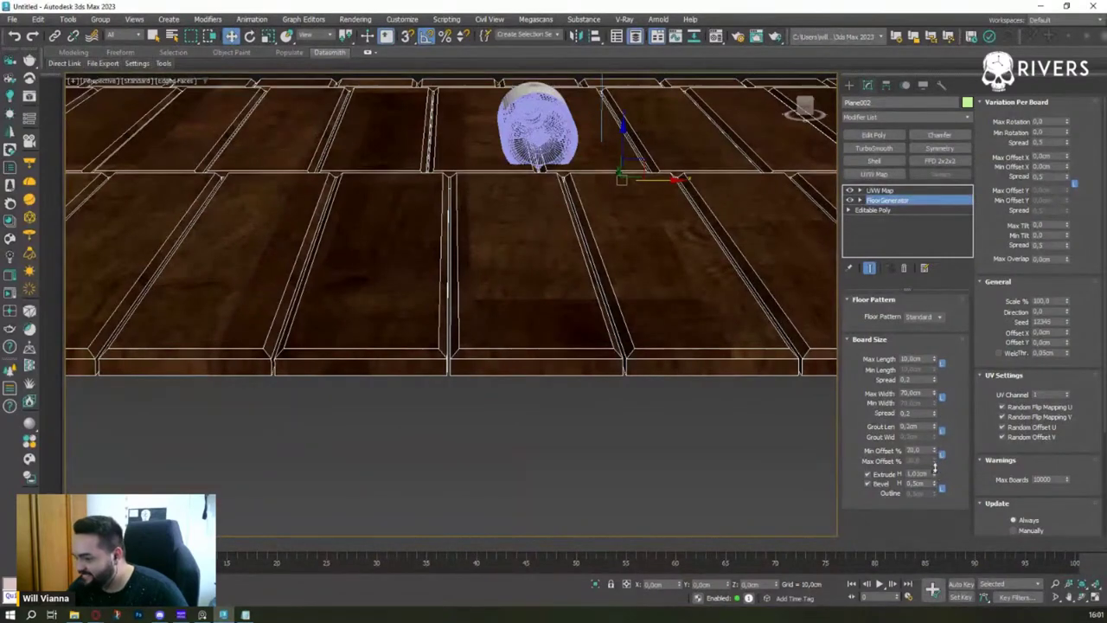
{"action": "left_click_drag", "start_coordinate": [934, 473], "coordinate": [936, 458]}
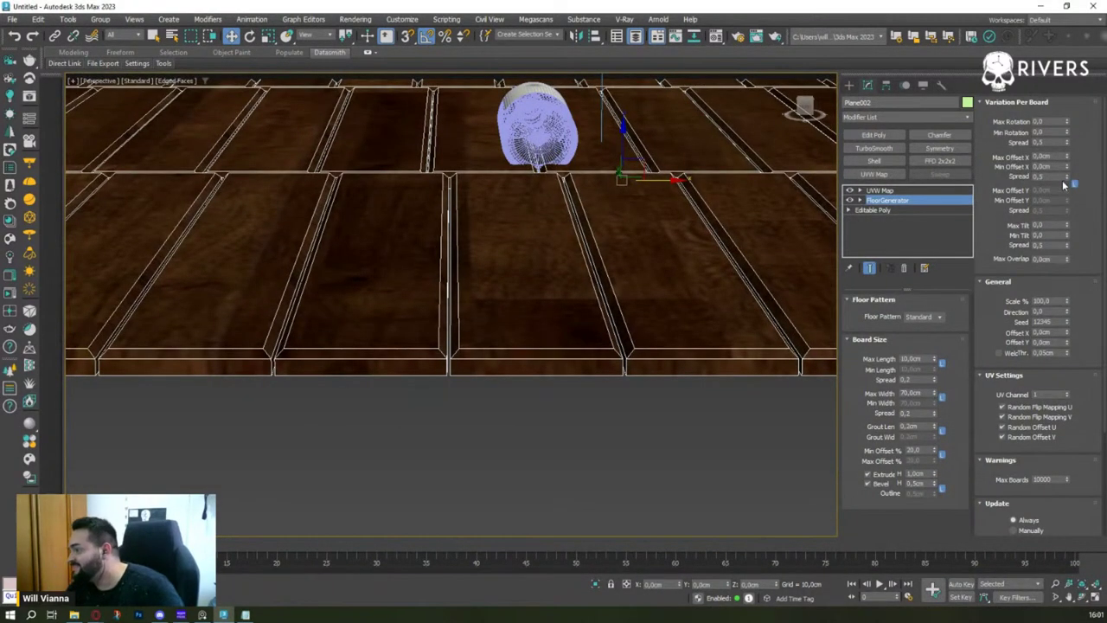
- Experiment with board size spread, max length, pattern rotation, and per-board offset, tilt and rotation spreads
{"action": "left_click_drag", "start_coordinate": [1066, 176], "coordinate": [1066, 152]}
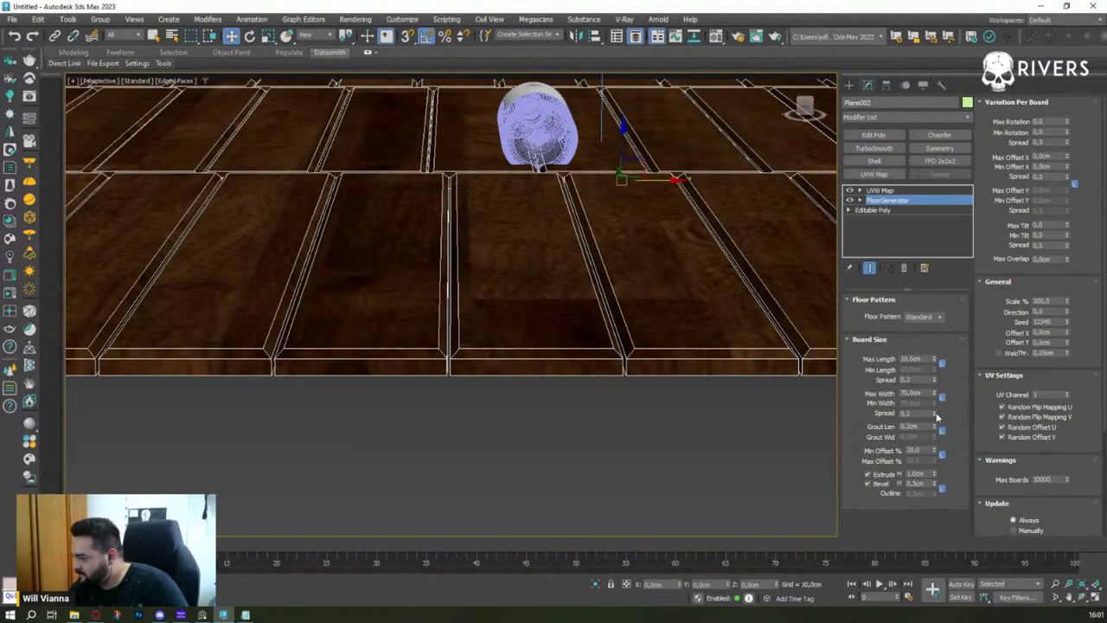
{"action": "left_click_drag", "start_coordinate": [933, 413], "coordinate": [943, 426]}
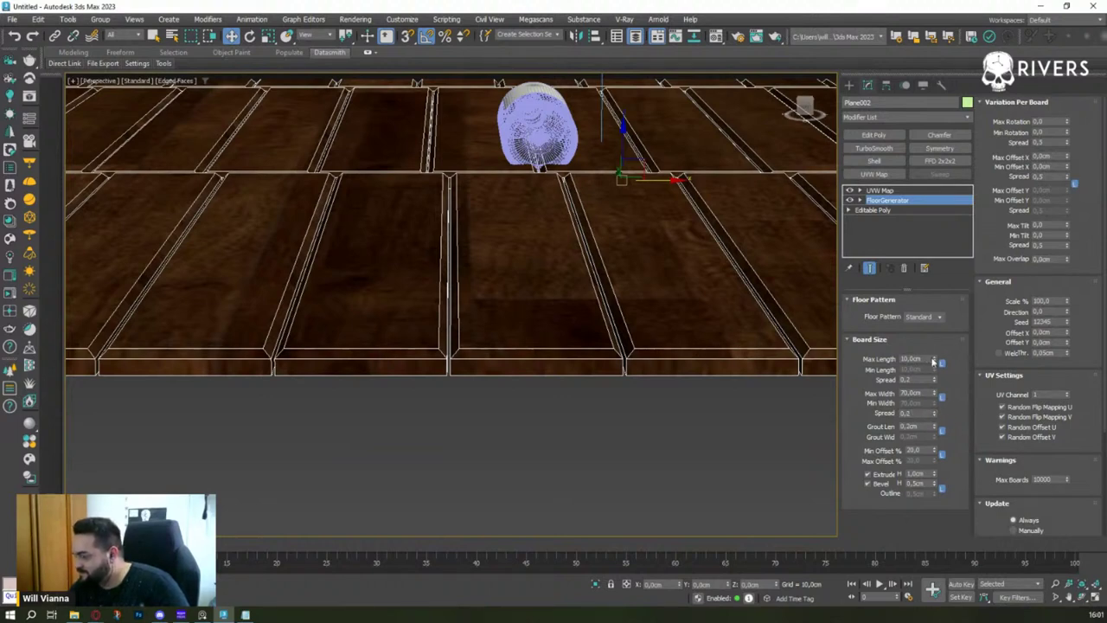
{"action": "left_click_drag", "start_coordinate": [932, 361], "coordinate": [958, 372]}
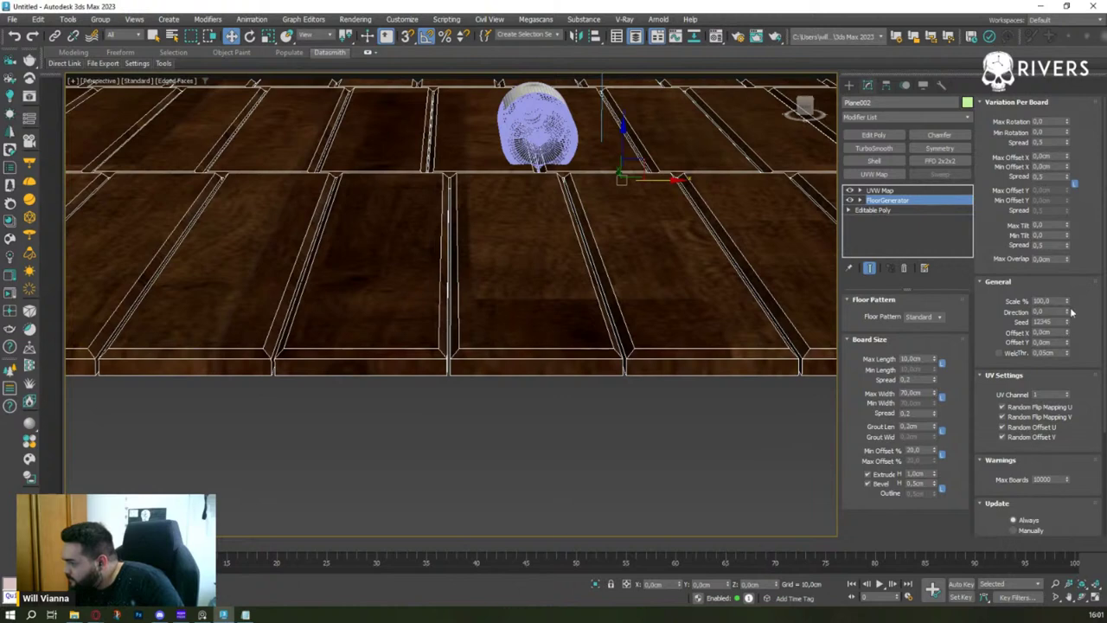
{"action": "left_click_drag", "start_coordinate": [1067, 315], "coordinate": [1039, 200]}
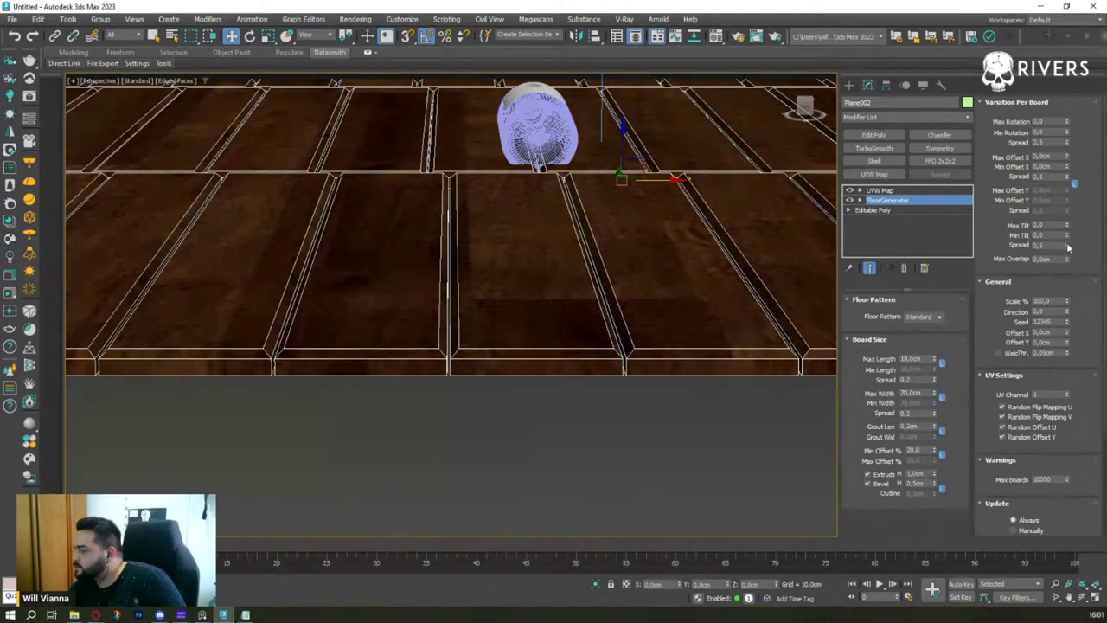
{"action": "left_click_drag", "start_coordinate": [1066, 225], "coordinate": [1069, 211]}
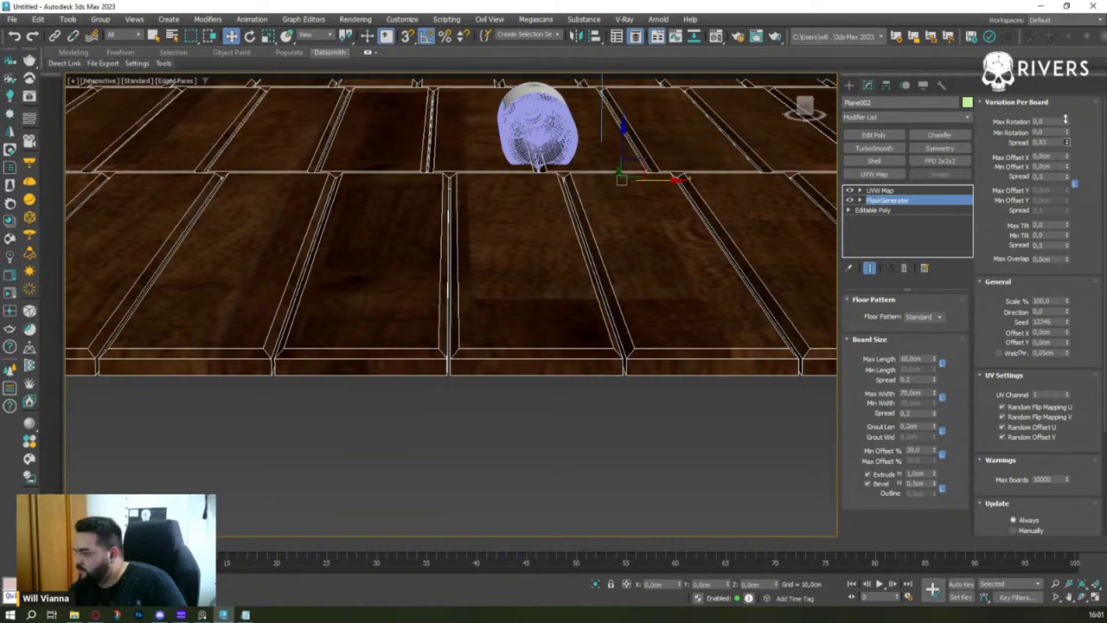
{"action": "left_click_drag", "start_coordinate": [1070, 141], "coordinate": [1067, 140]}
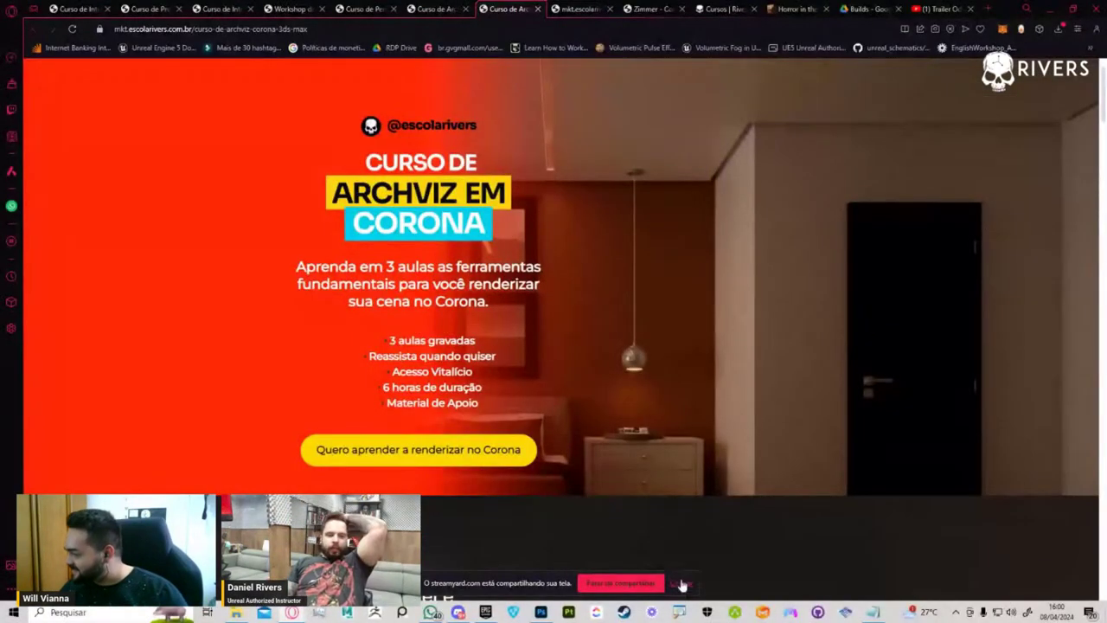
- Hide the StreamYard sharing notice, browse the Corona course page, then switch to the Unreal 5 course tab
{"action": "left_click", "coordinate": [680, 583]}
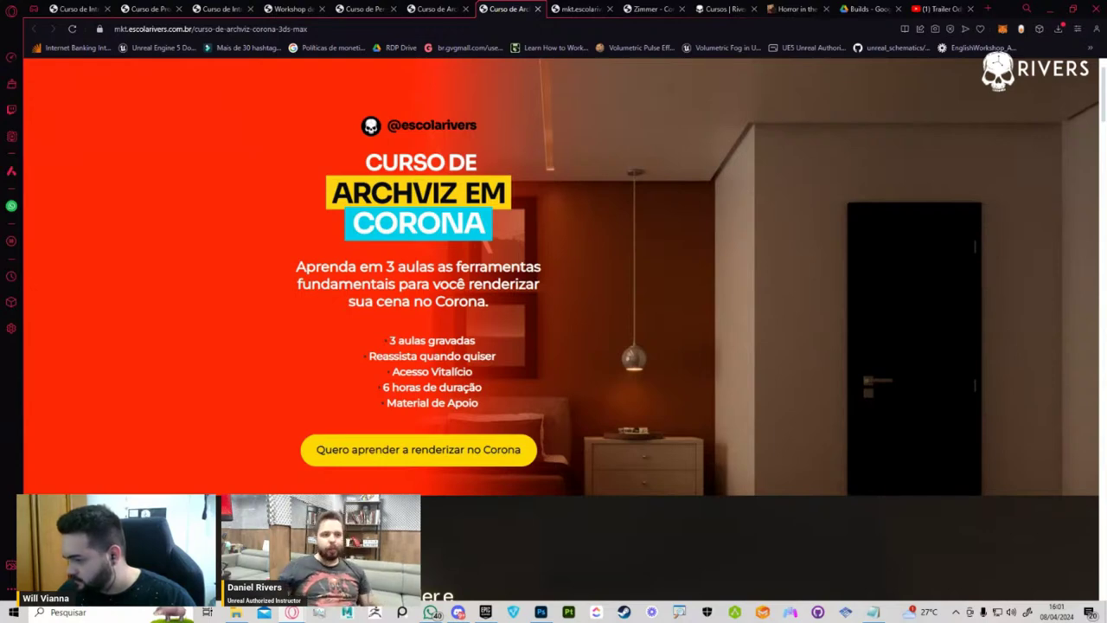
{"action": "scroll", "coordinate": [779, 234], "scroll_direction": "down", "scroll_amount": 2}
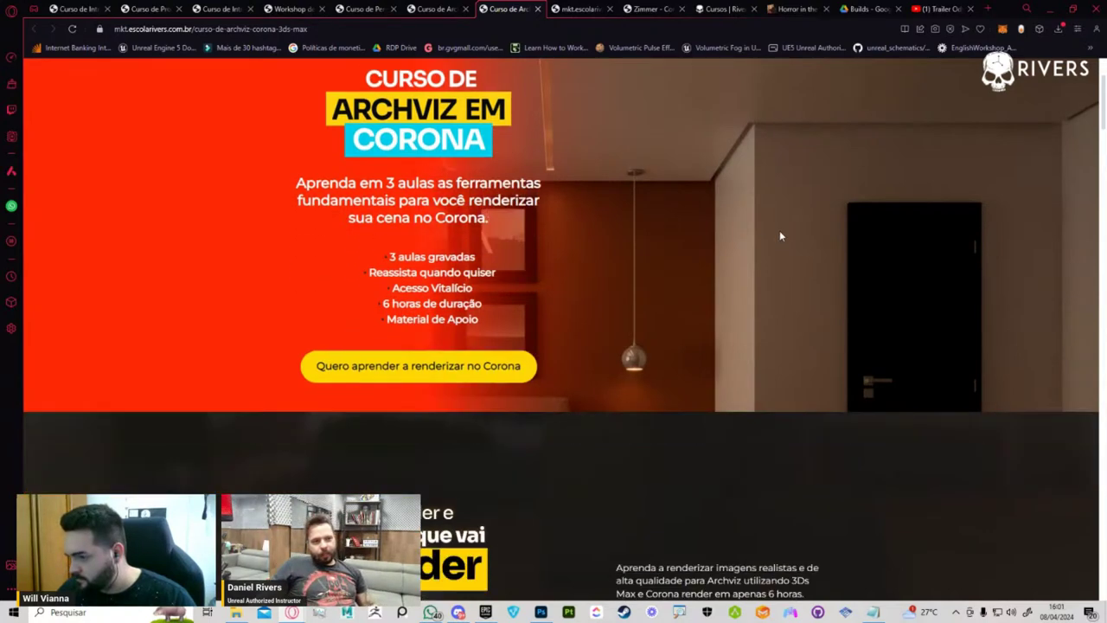
{"action": "scroll", "coordinate": [779, 234], "scroll_direction": "up", "scroll_amount": 2}
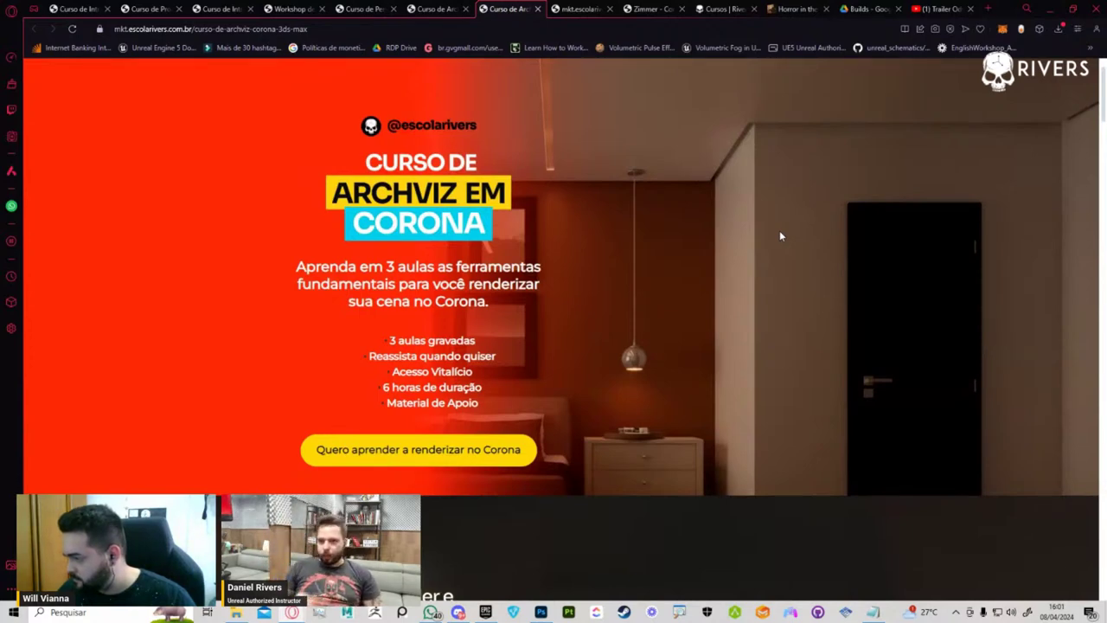
{"action": "scroll", "coordinate": [824, 244], "scroll_direction": "down", "scroll_amount": 3}
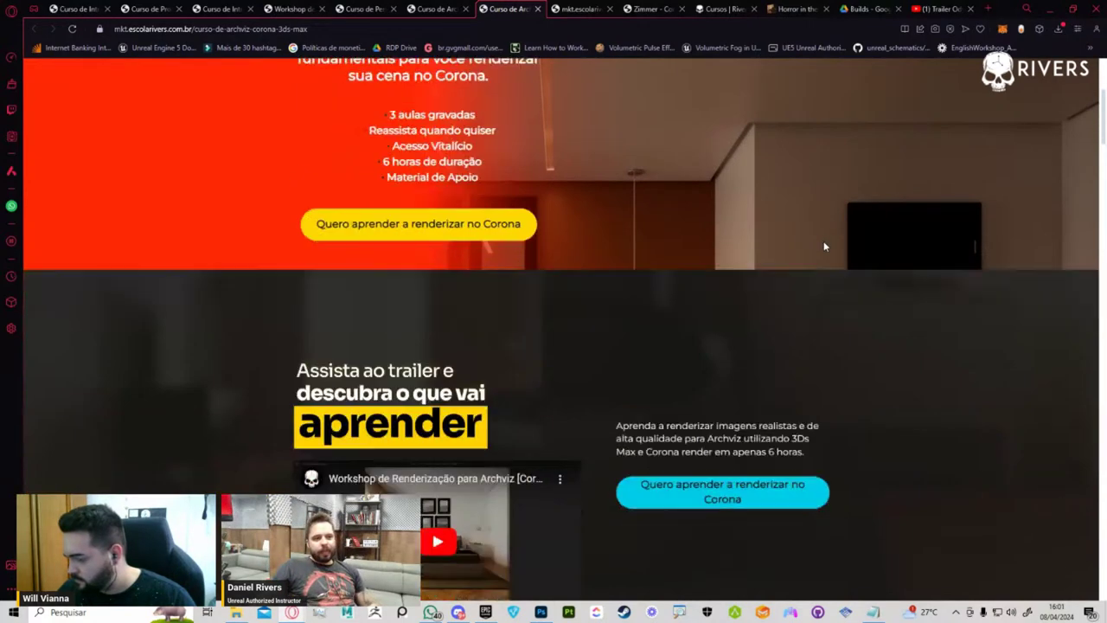
{"action": "scroll", "coordinate": [824, 246], "scroll_direction": "up", "scroll_amount": 3}
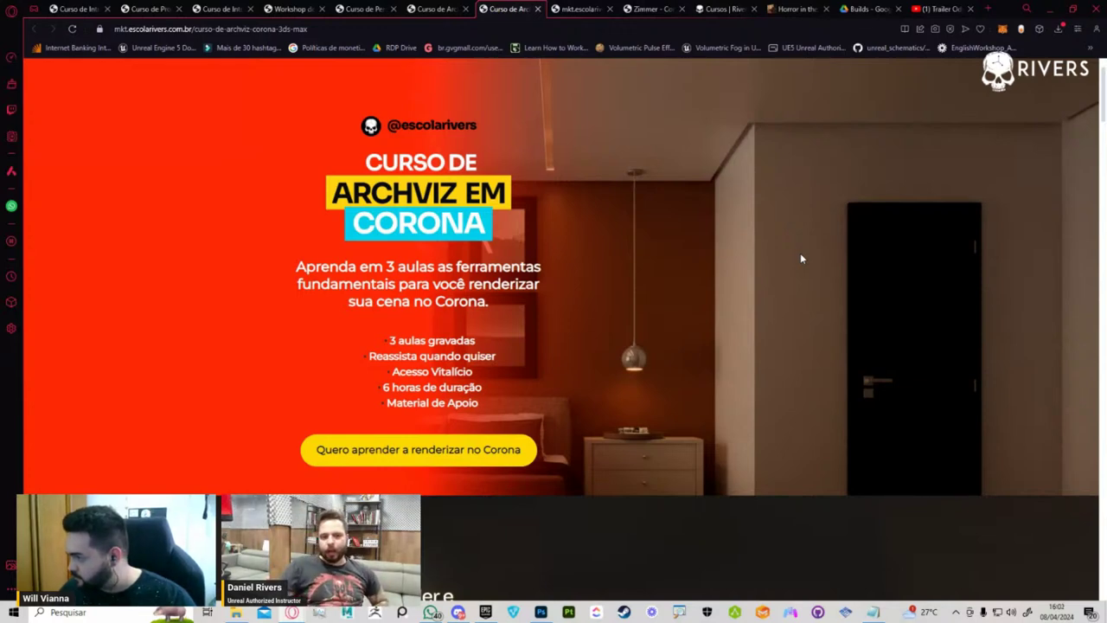
{"action": "key", "text": "ctrl+shift+Tab"}
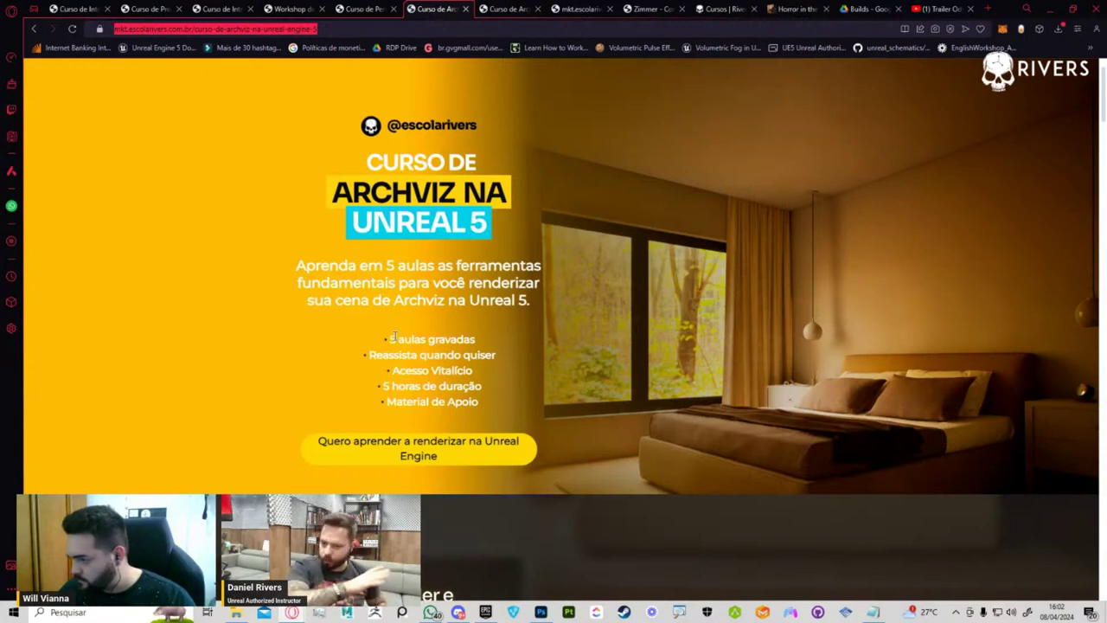
- Return to the Corona course tab and scroll down to the 'Assista ao trailer' video section
{"action": "left_click", "coordinate": [519, 8]}
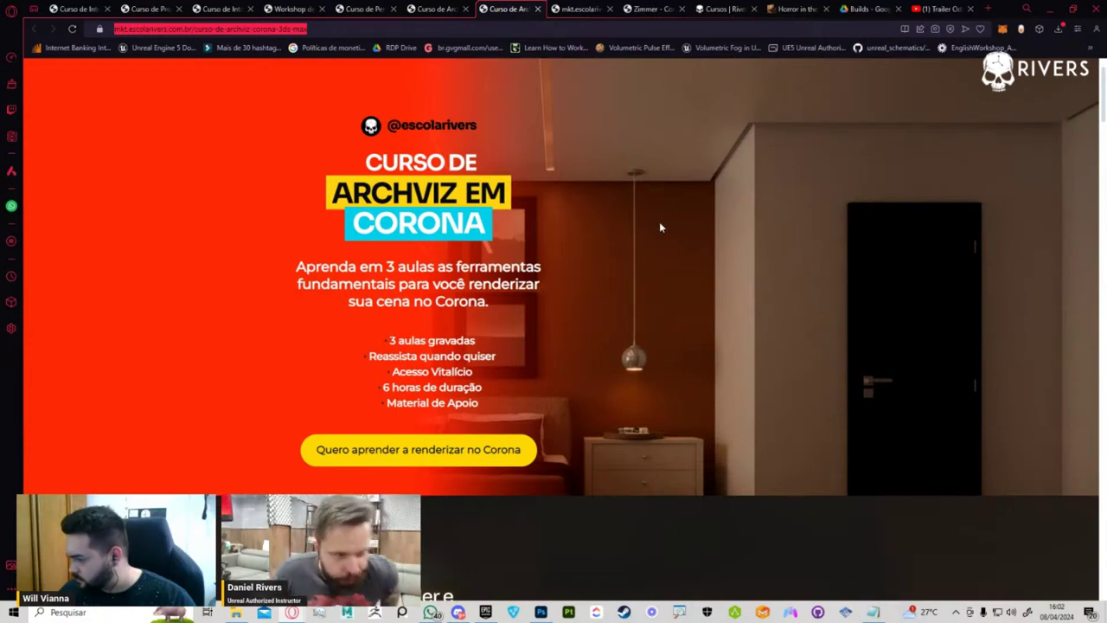
{"action": "scroll", "coordinate": [660, 223], "scroll_direction": "down", "scroll_amount": 2}
{"action": "scroll", "coordinate": [660, 227], "scroll_direction": "down", "scroll_amount": 1}
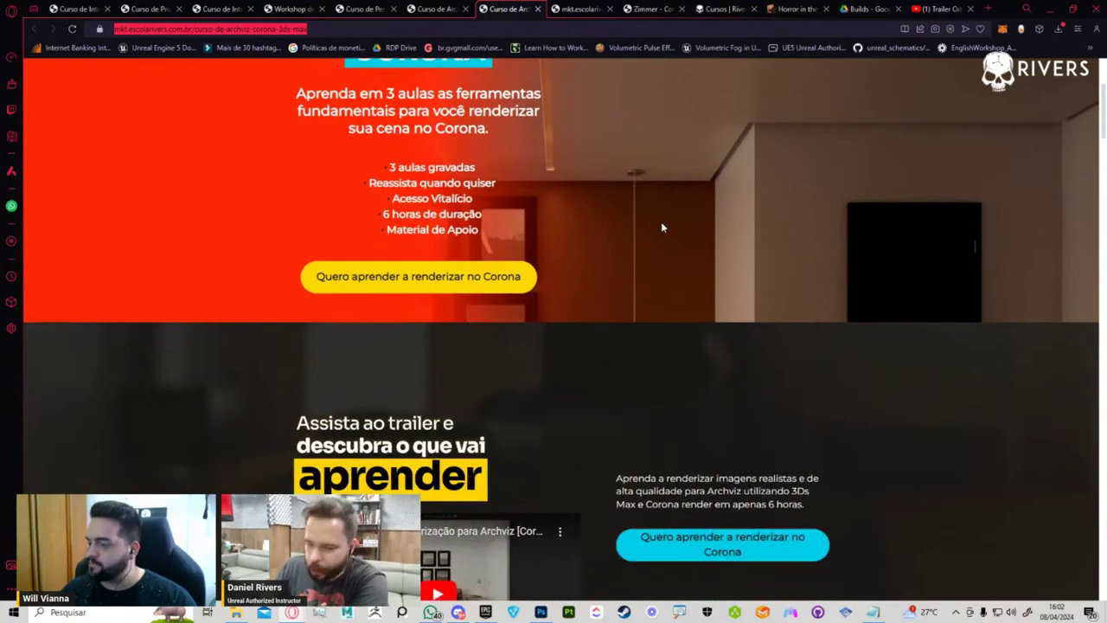
{"action": "scroll", "coordinate": [648, 225], "scroll_direction": "down", "scroll_amount": 4}
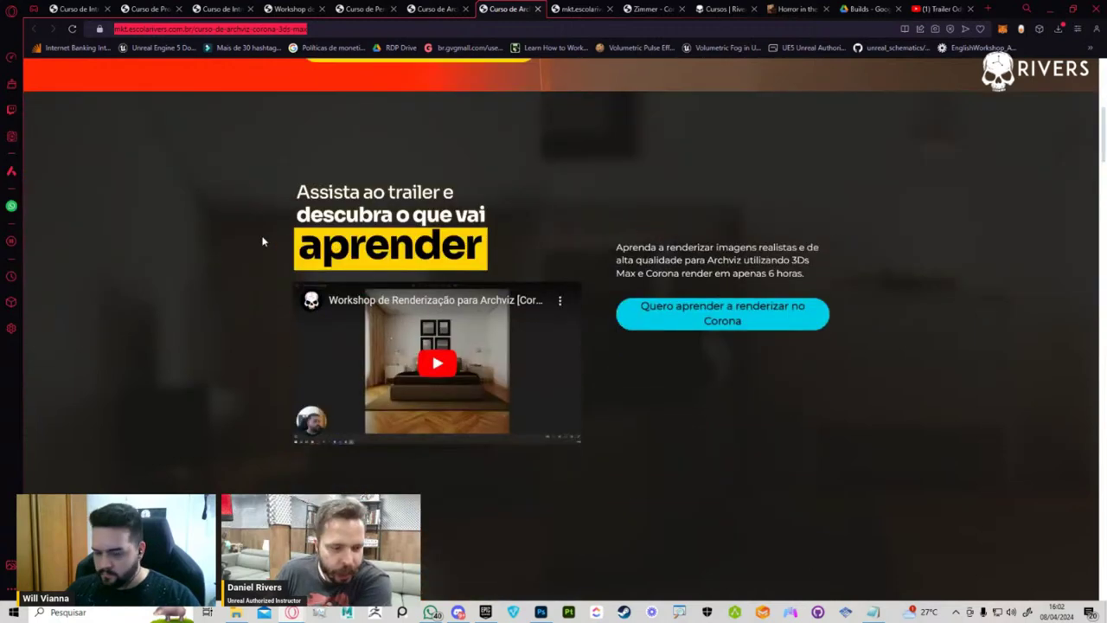
{"action": "scroll", "coordinate": [233, 244], "scroll_direction": "down", "scroll_amount": 1}
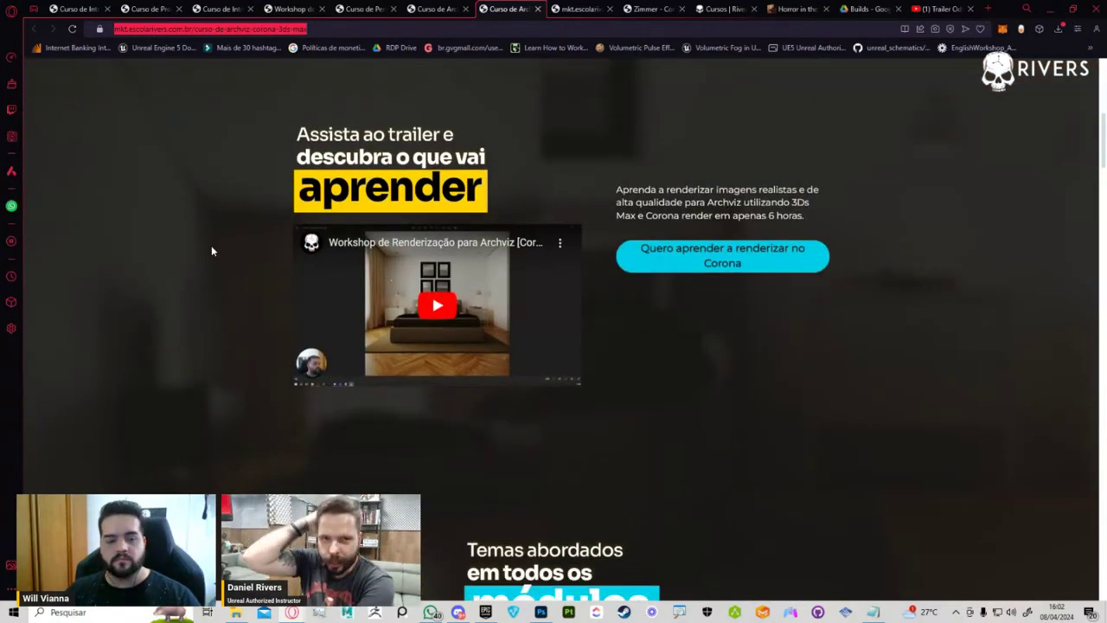
- Play the Corona trailer full screen, skip ahead to about 1:00, then exit full screen and pause at 1:12
{"action": "left_click", "coordinate": [436, 304]}
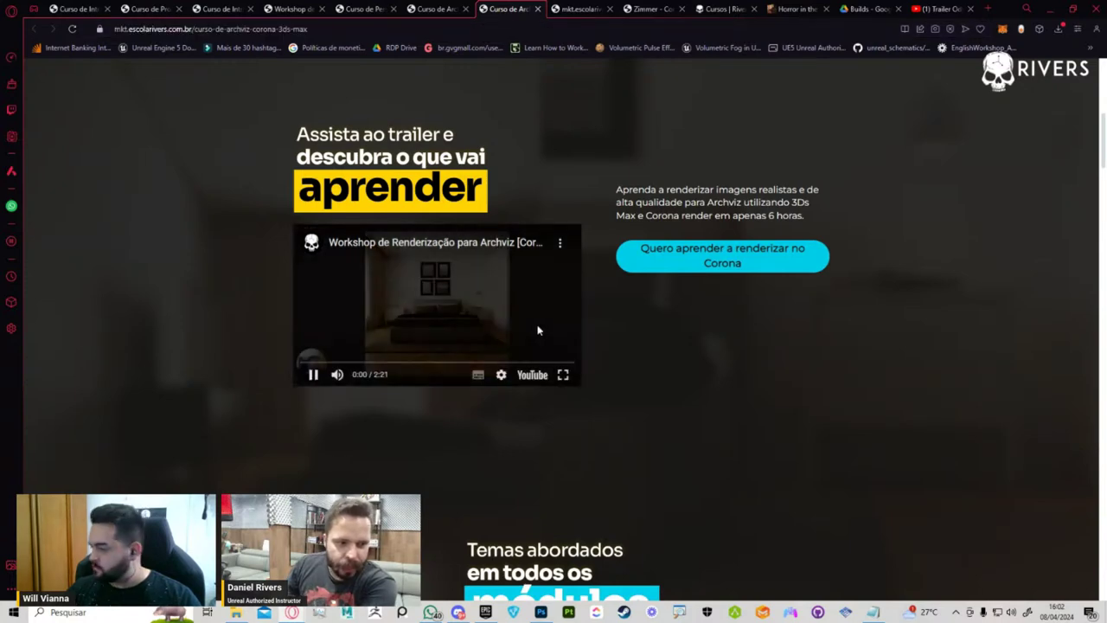
{"action": "left_click", "coordinate": [562, 374]}
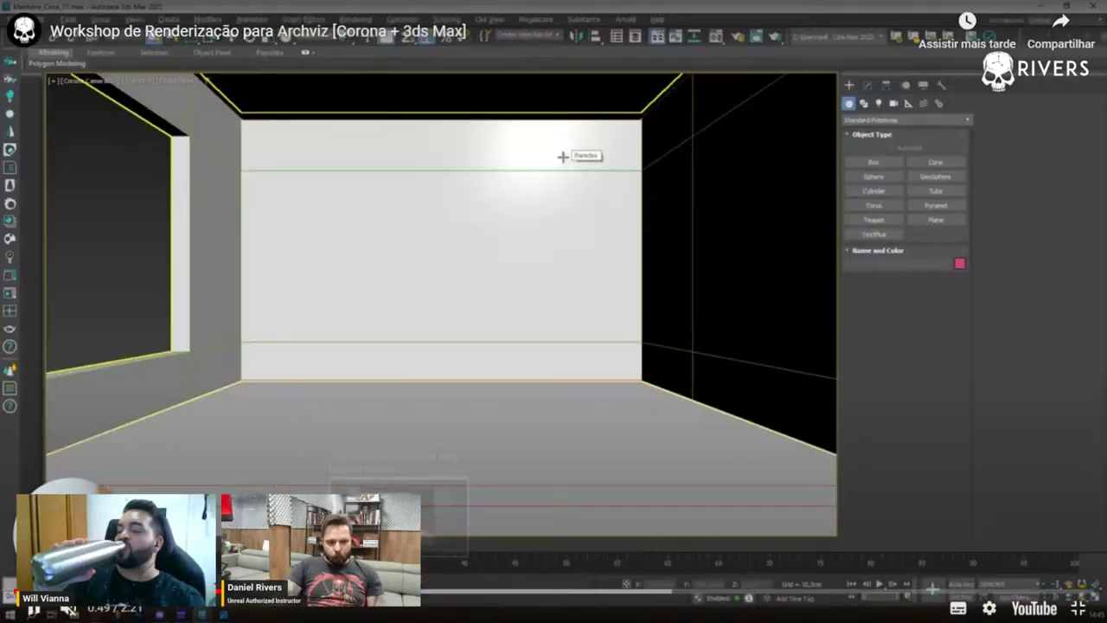
{"action": "left_click", "coordinate": [477, 593]}
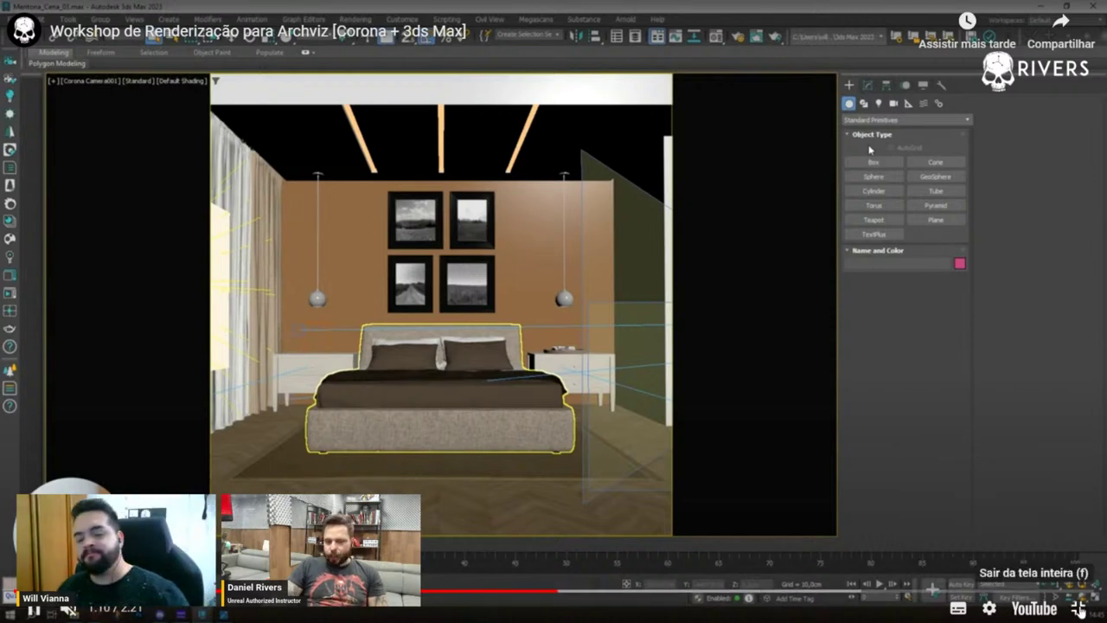
{"action": "left_click", "coordinate": [1078, 607]}
{"action": "left_click", "coordinate": [364, 273]}
- Scroll past modules, instructor bio and testimonials to the R$299,90 or 12x R$30,65 enrollment offer
{"action": "scroll", "coordinate": [365, 273], "scroll_direction": "down", "scroll_amount": 2}
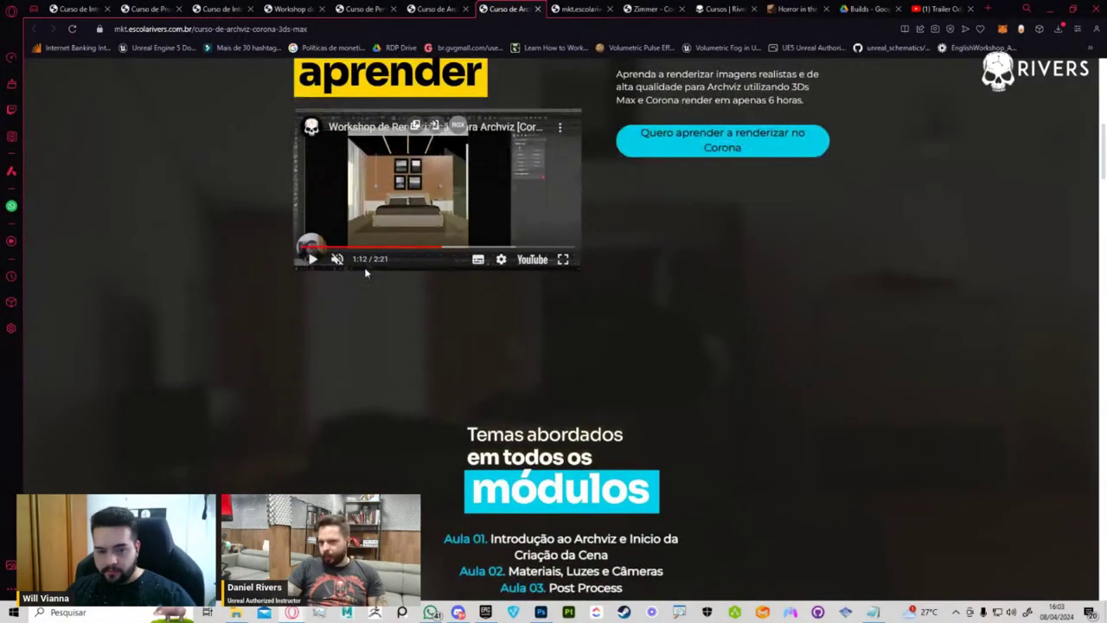
{"action": "scroll", "coordinate": [325, 331], "scroll_direction": "down", "scroll_amount": 1}
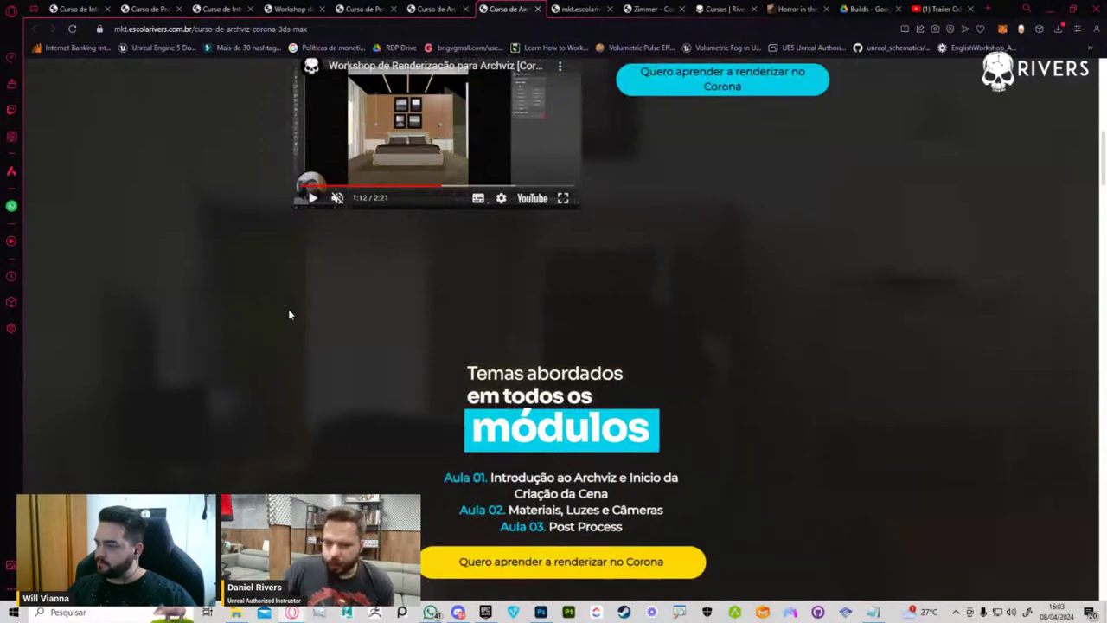
{"action": "scroll", "coordinate": [287, 309], "scroll_direction": "down", "scroll_amount": 2}
{"action": "scroll", "coordinate": [305, 311], "scroll_direction": "down", "scroll_amount": 1}
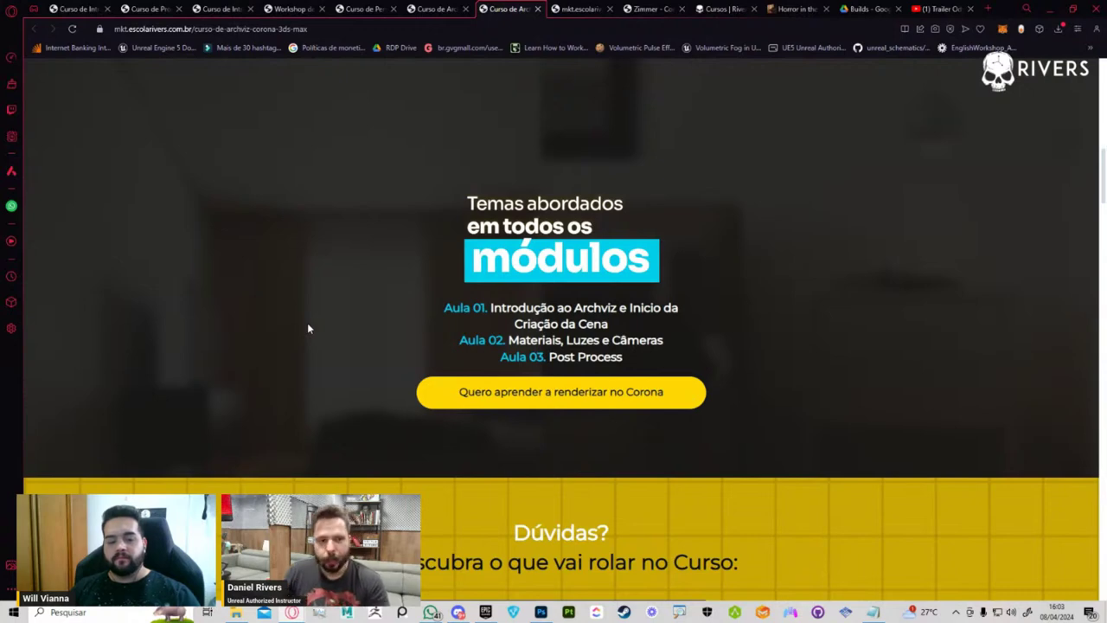
{"action": "scroll", "coordinate": [294, 311], "scroll_direction": "down", "scroll_amount": 2}
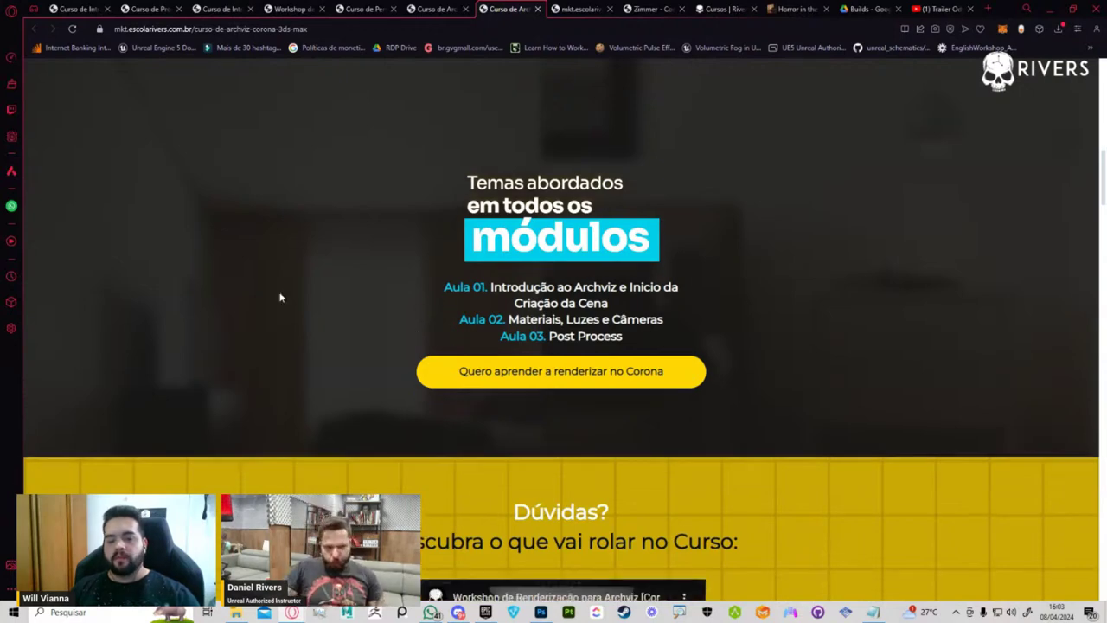
{"action": "scroll", "coordinate": [251, 320], "scroll_direction": "down", "scroll_amount": 1}
{"action": "scroll", "coordinate": [242, 321], "scroll_direction": "down", "scroll_amount": 3}
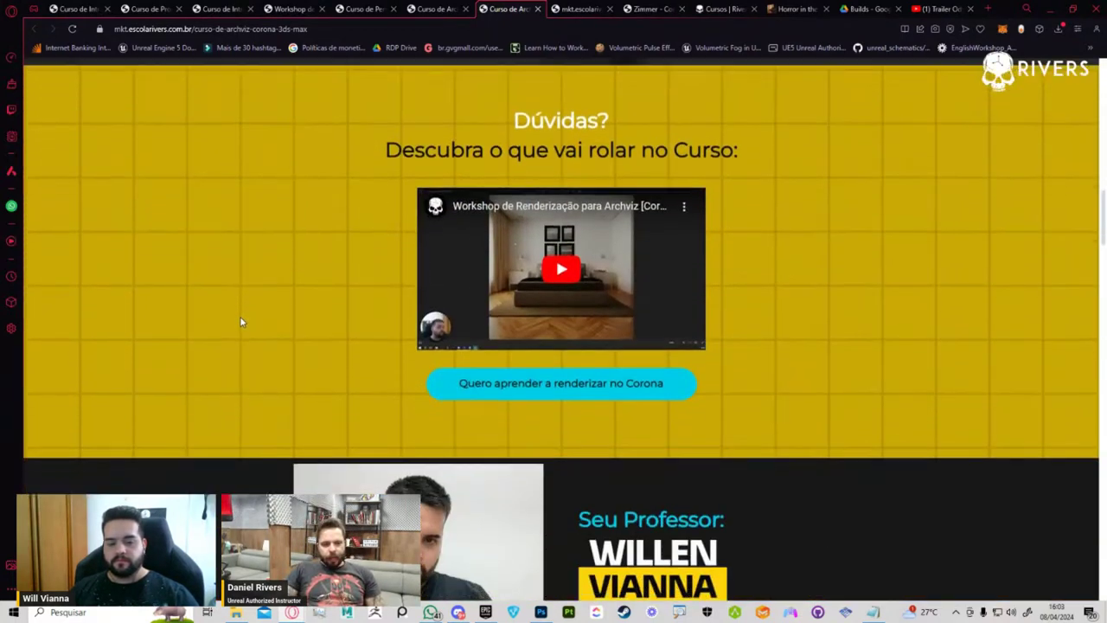
{"action": "scroll", "coordinate": [237, 322], "scroll_direction": "down", "scroll_amount": 1}
{"action": "scroll", "coordinate": [230, 324], "scroll_direction": "down", "scroll_amount": 1}
{"action": "scroll", "coordinate": [223, 327], "scroll_direction": "down", "scroll_amount": 1}
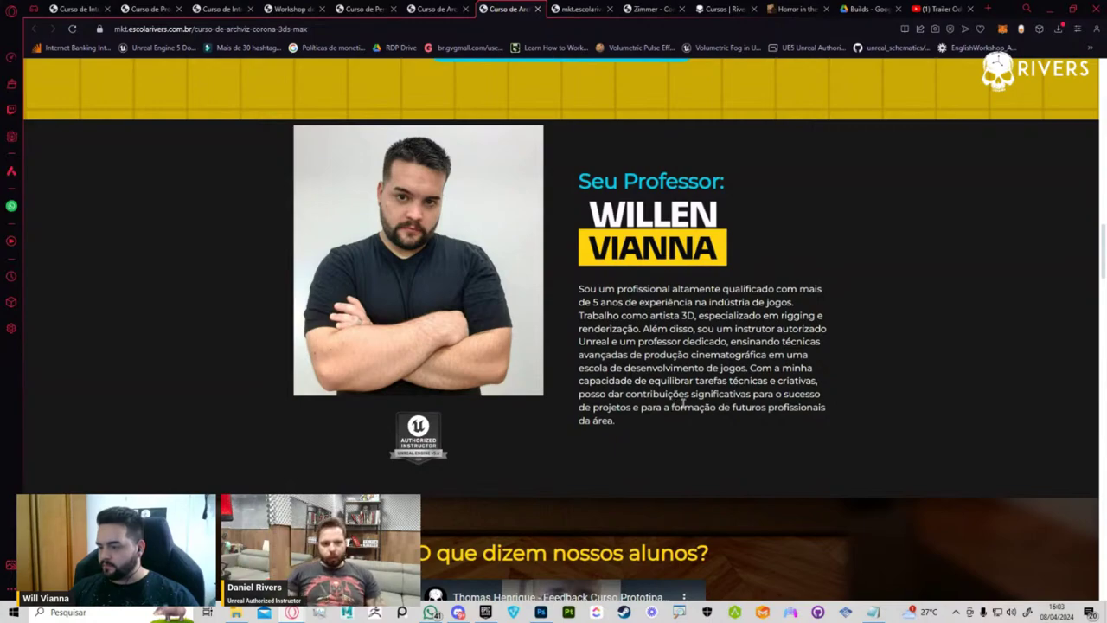
{"action": "scroll", "coordinate": [741, 313], "scroll_direction": "down", "scroll_amount": 2}
{"action": "scroll", "coordinate": [737, 308], "scroll_direction": "up", "scroll_amount": 1}
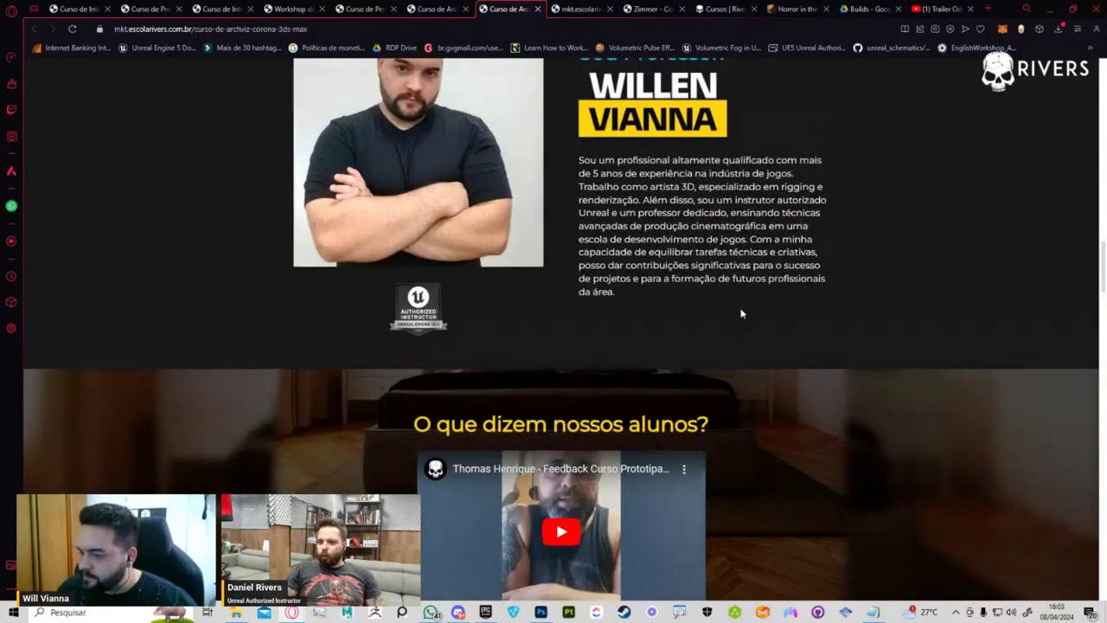
{"action": "scroll", "coordinate": [731, 302], "scroll_direction": "down", "scroll_amount": 2}
{"action": "scroll", "coordinate": [791, 317], "scroll_direction": "down", "scroll_amount": 2}
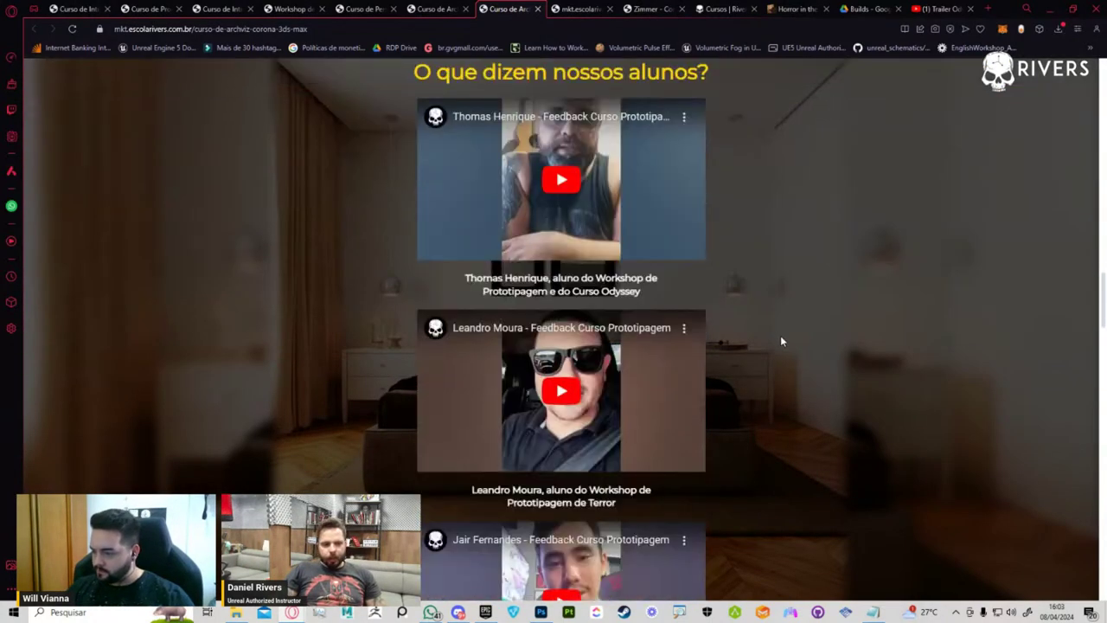
{"action": "scroll", "coordinate": [780, 341], "scroll_direction": "down", "scroll_amount": 2}
{"action": "scroll", "coordinate": [785, 352], "scroll_direction": "down", "scroll_amount": 5}
{"action": "scroll", "coordinate": [786, 351], "scroll_direction": "down", "scroll_amount": 4}
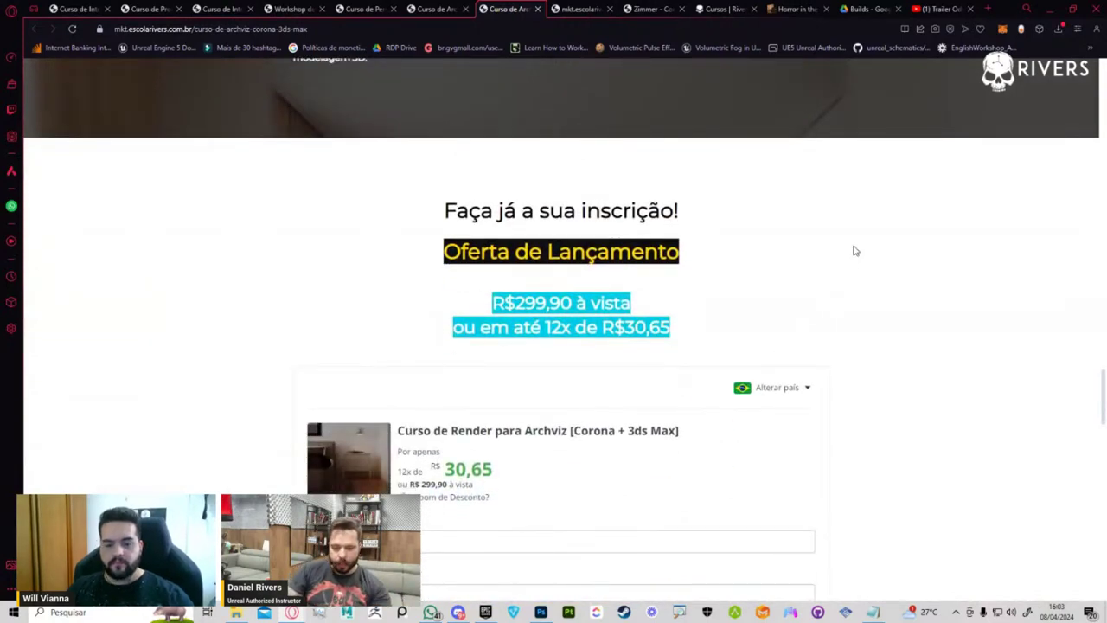
- Launch Windows Calculator from the Start search and position it beside the prices
{"action": "key", "text": "super"}
{"action": "type", "text": "cal"}
{"action": "key", "text": "Return"}
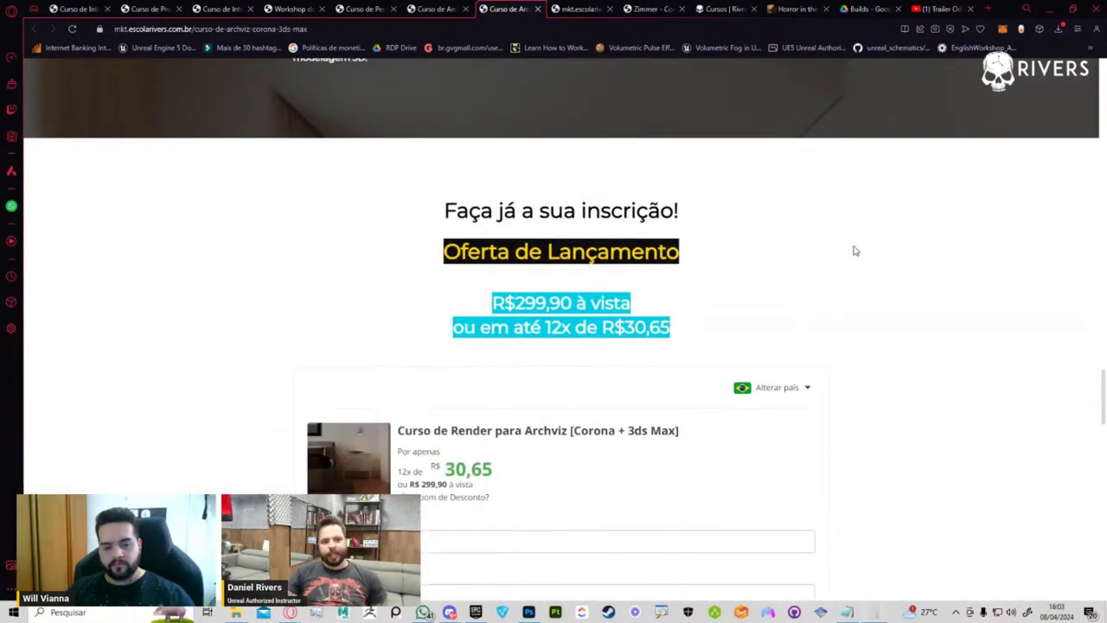
{"action": "left_click_drag", "start_coordinate": [357, 137], "coordinate": [249, 139]}
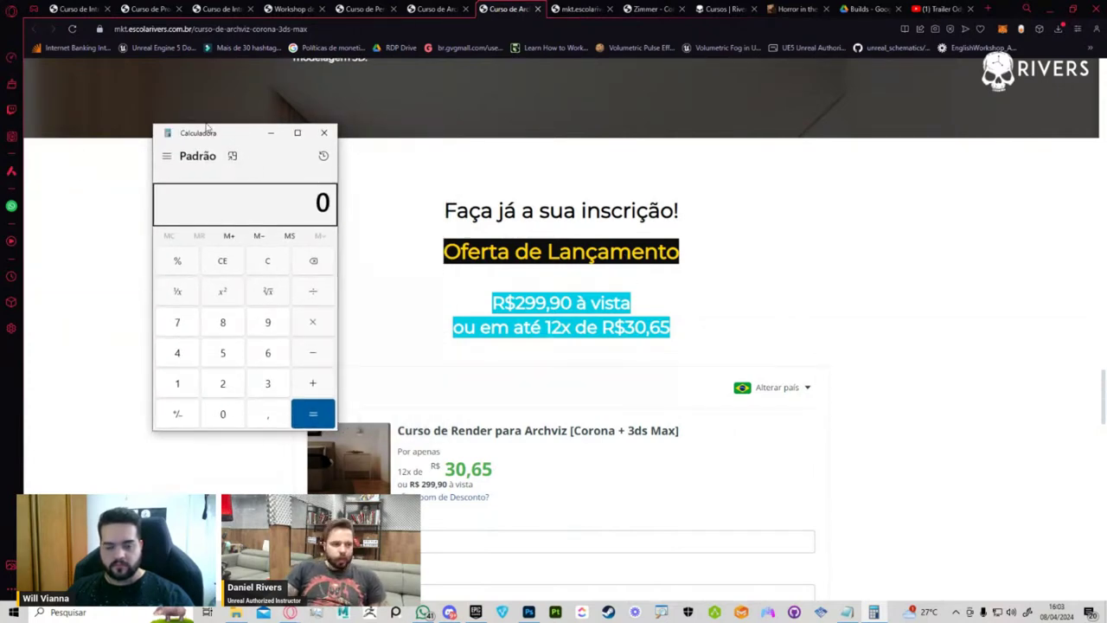
{"action": "left_click_drag", "start_coordinate": [231, 139], "coordinate": [213, 117]}
- Subtract 10% from 299,90 to get 269,91, then divide by 12 for 22,4925
{"action": "type", "text": "299"}
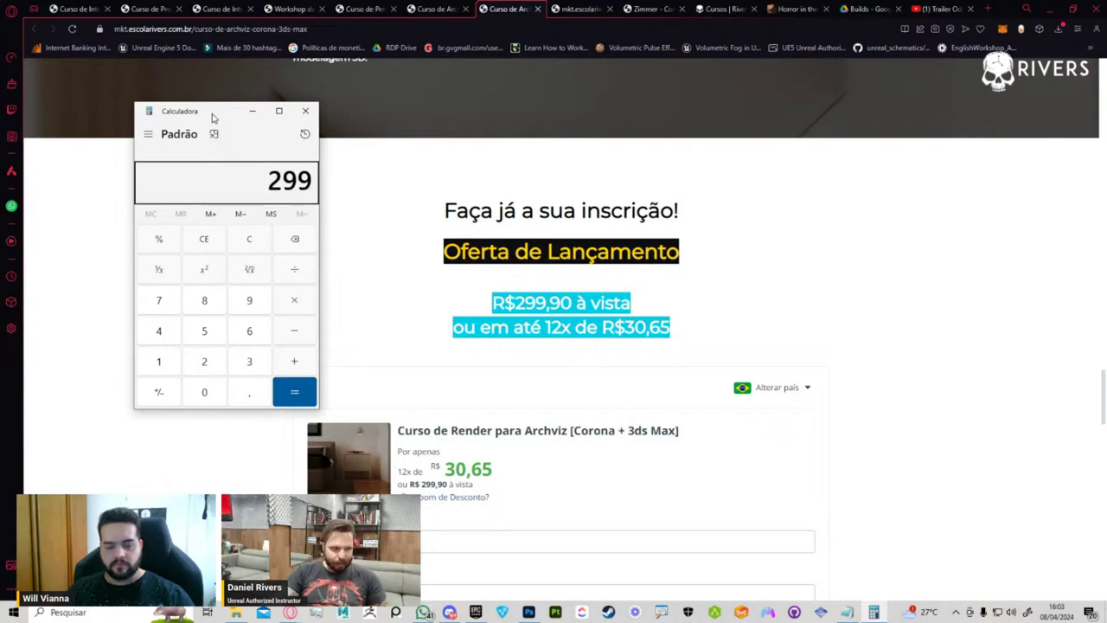
{"action": "type", "text": ",90/10"}
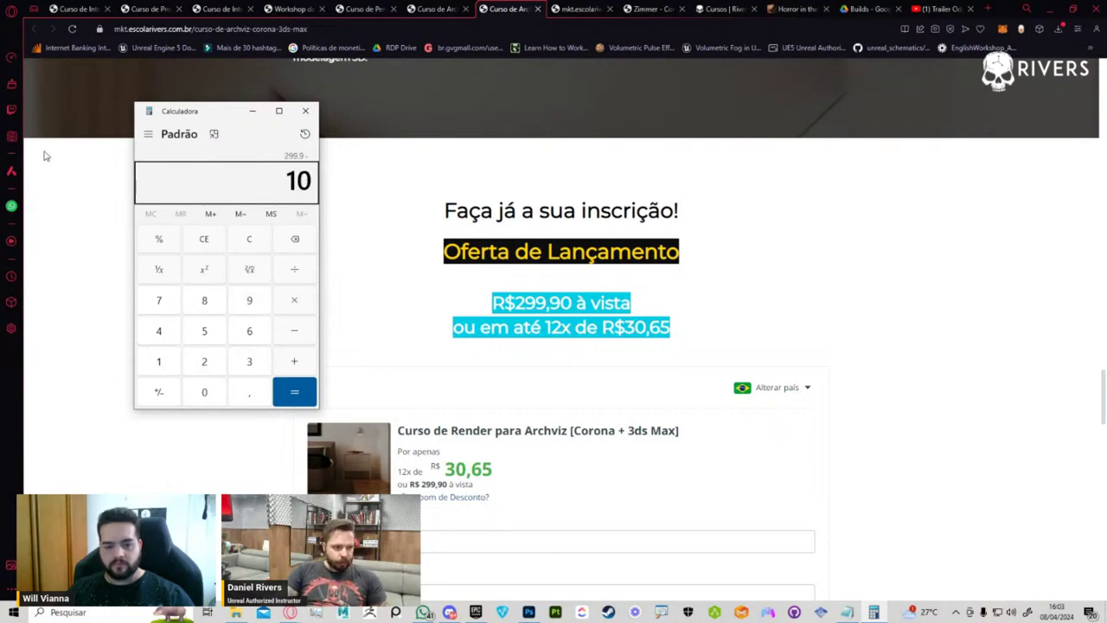
{"action": "left_click", "coordinate": [153, 251]}
{"action": "left_click", "coordinate": [294, 393]}
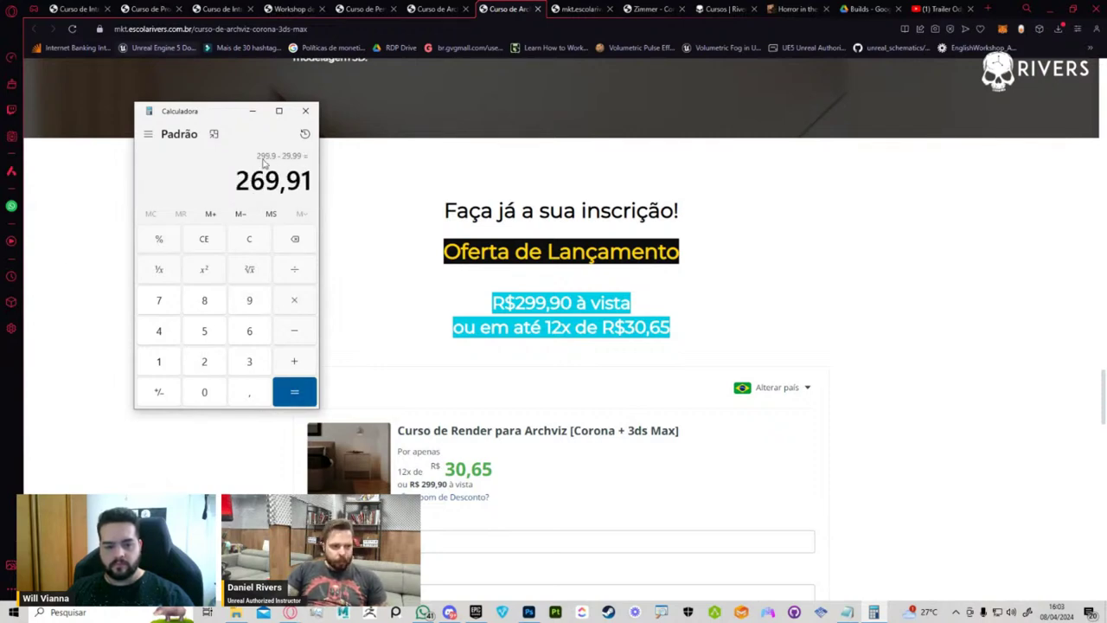
{"action": "left_click_drag", "start_coordinate": [197, 102], "coordinate": [303, 71]}
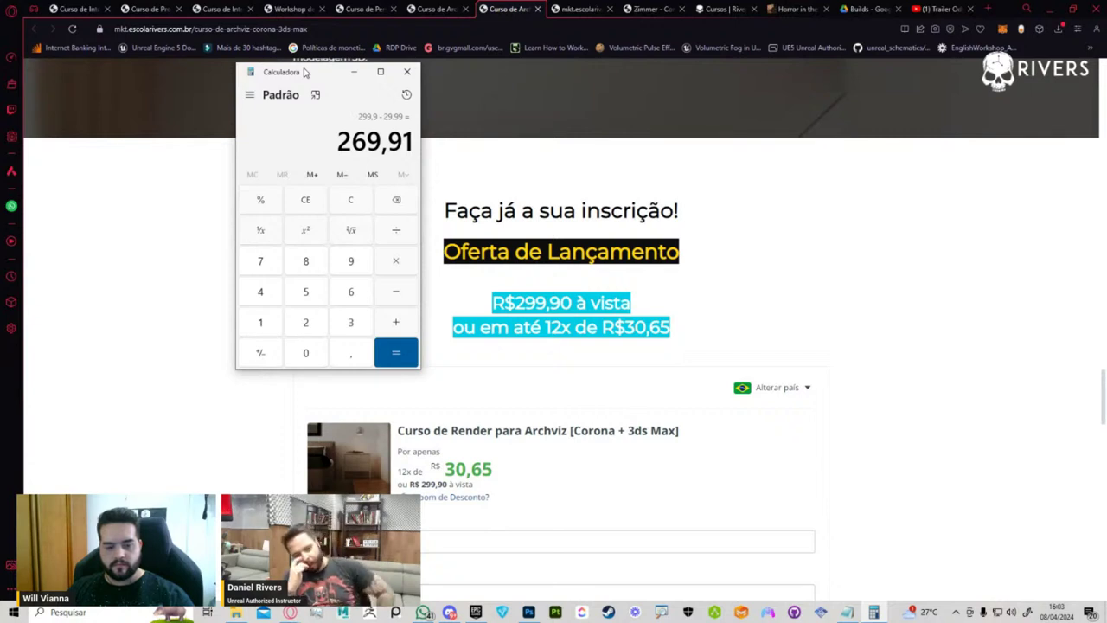
{"action": "type", "text": "/12"}
{"action": "key", "text": "Return"}
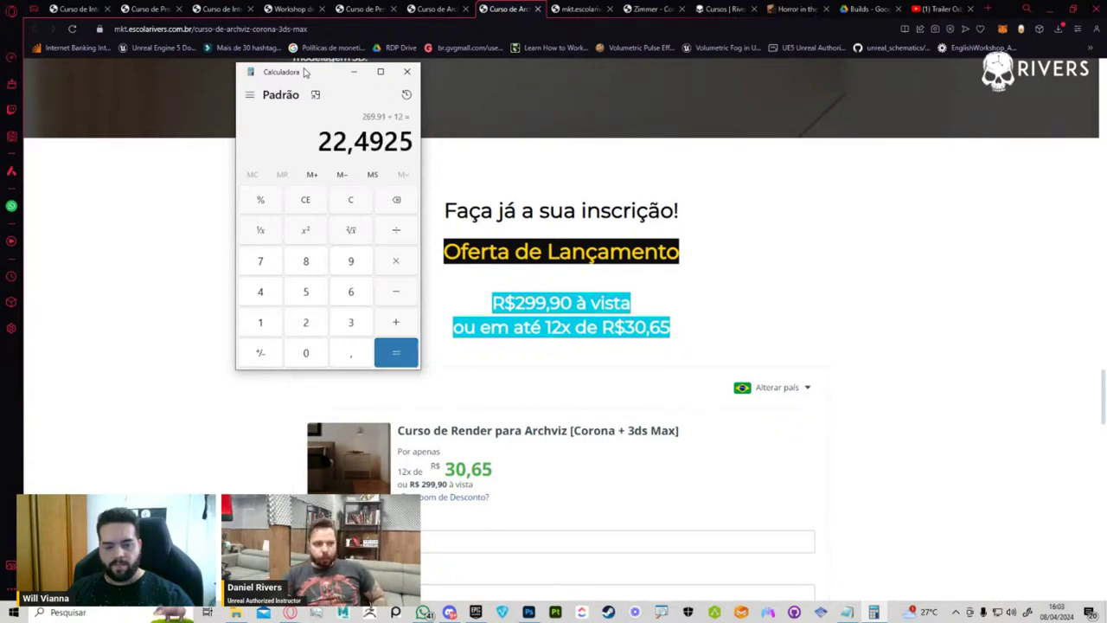
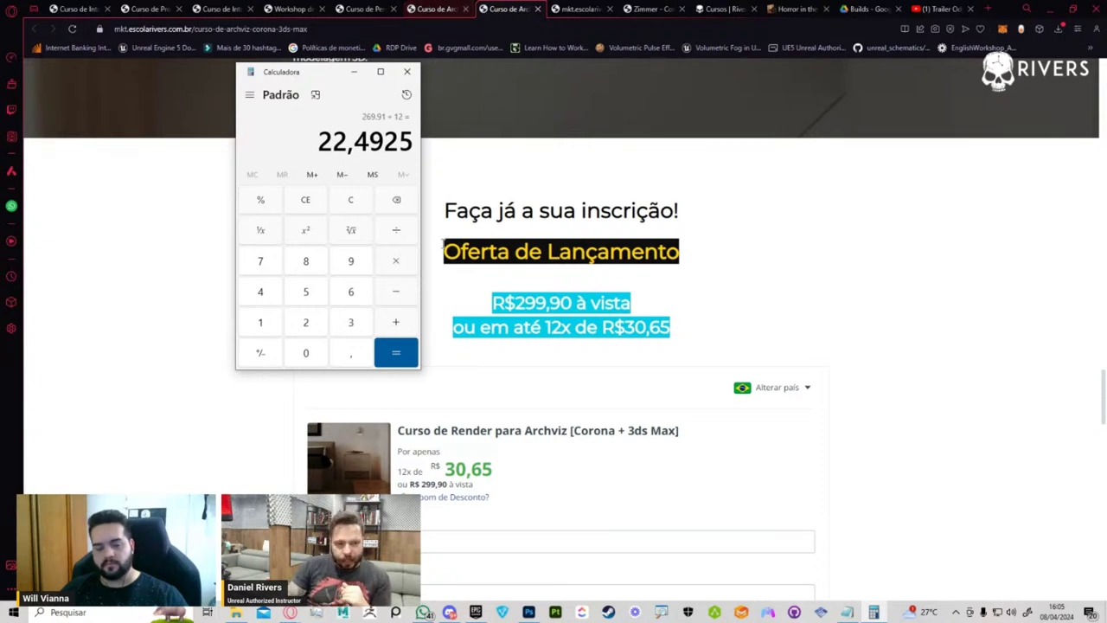
- Close the Calculator, then highlight and deselect the 'Cupom de Desconto?' text
{"action": "scroll", "coordinate": [712, 260], "scroll_direction": "down", "scroll_amount": 2}
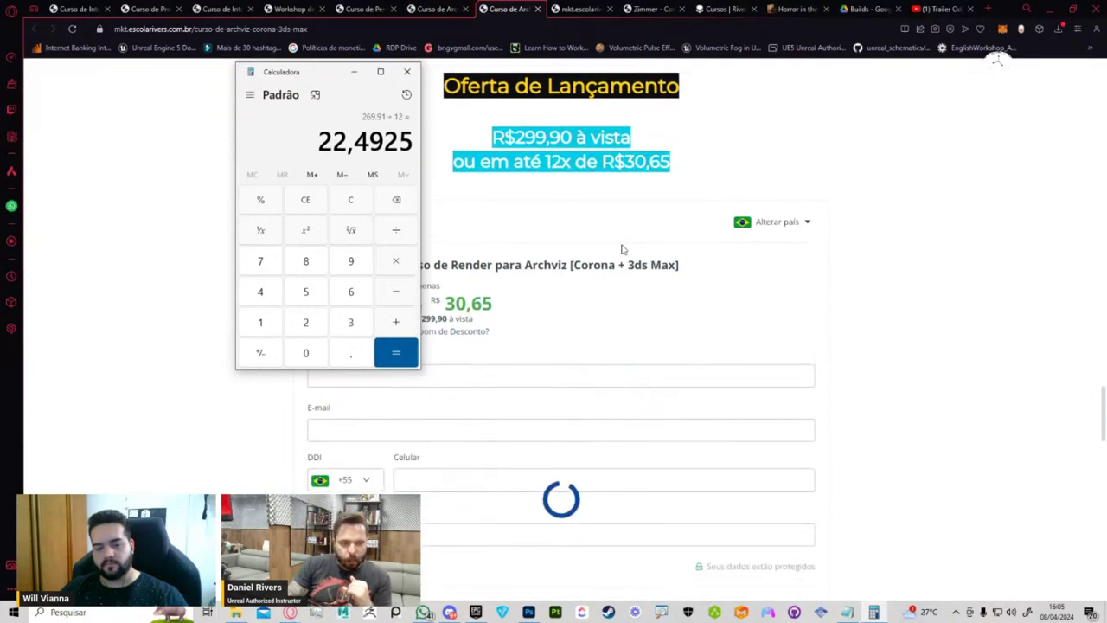
{"action": "left_click", "coordinate": [408, 72]}
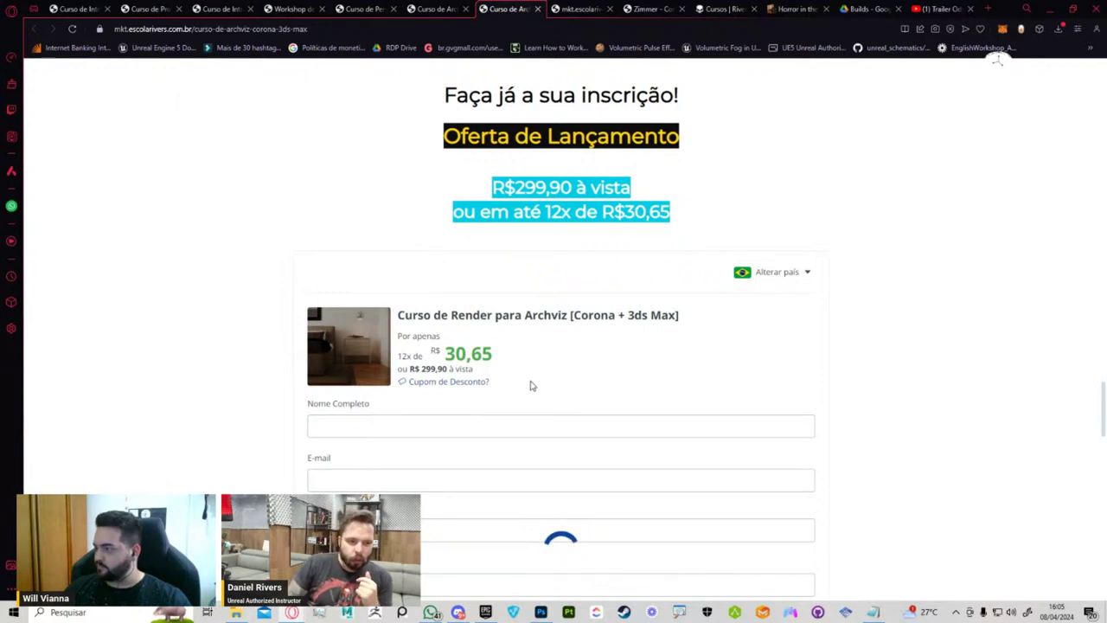
{"action": "left_click_drag", "start_coordinate": [529, 383], "coordinate": [400, 385]}
{"action": "left_click", "coordinate": [929, 358]}
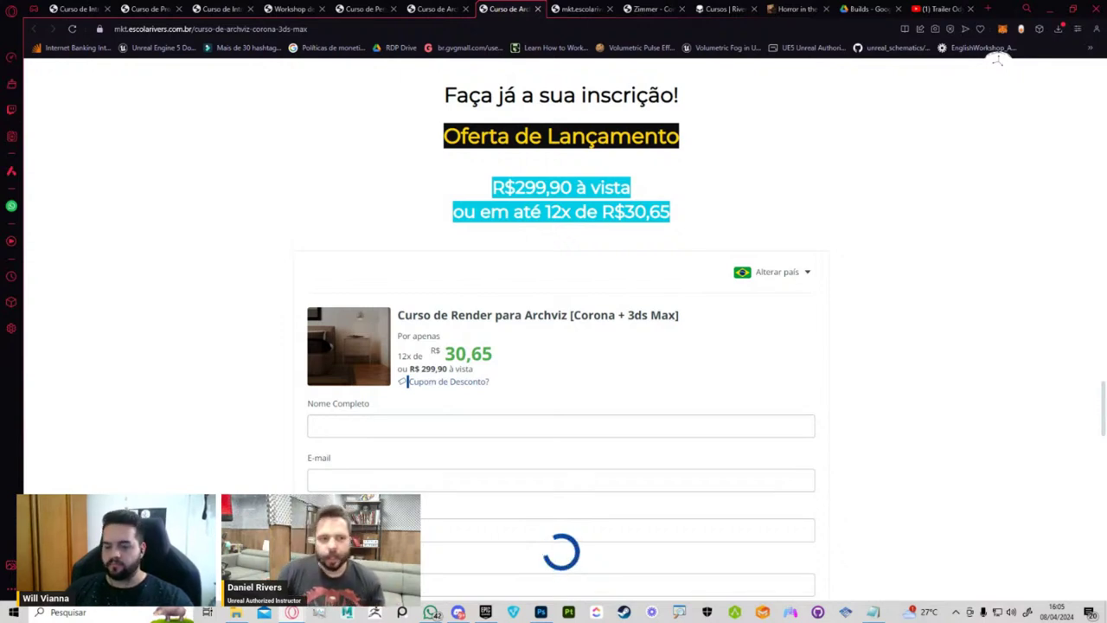
- Scroll the Archviz in Corona course page back up to its top banner
{"action": "scroll", "coordinate": [795, 312], "scroll_direction": "up", "scroll_amount": 3}
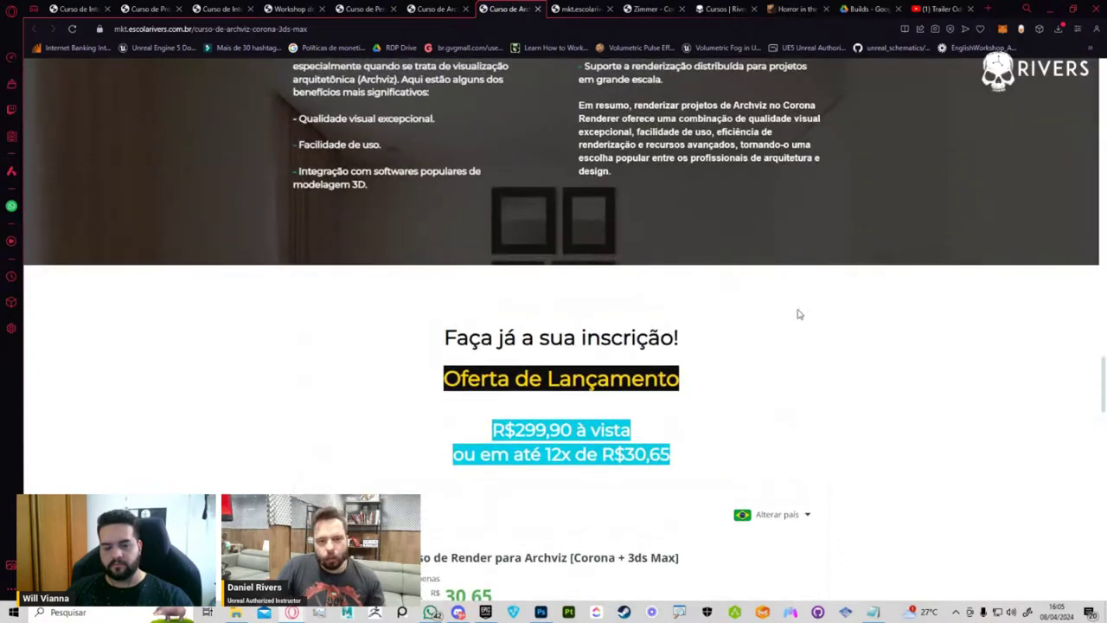
{"action": "scroll", "coordinate": [797, 309], "scroll_direction": "up", "scroll_amount": 5}
{"action": "scroll", "coordinate": [799, 306], "scroll_direction": "up", "scroll_amount": 2}
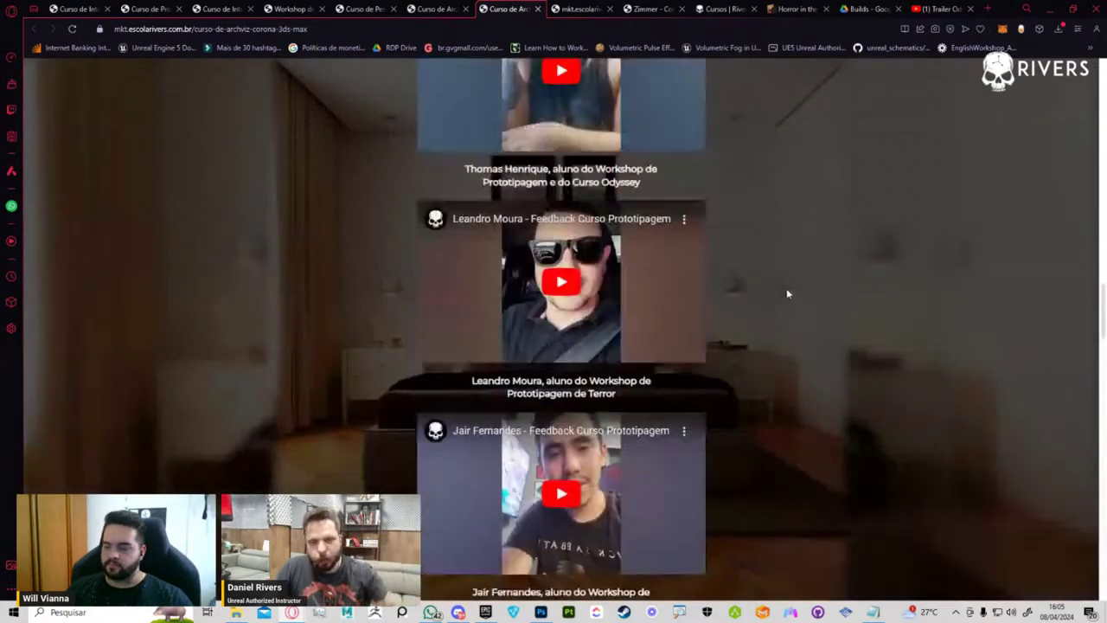
{"action": "scroll", "coordinate": [786, 290], "scroll_direction": "up", "scroll_amount": 5}
{"action": "scroll", "coordinate": [804, 298], "scroll_direction": "up", "scroll_amount": 4}
{"action": "scroll", "coordinate": [820, 304], "scroll_direction": "up", "scroll_amount": 4}
{"action": "scroll", "coordinate": [820, 304], "scroll_direction": "up", "scroll_amount": 2}
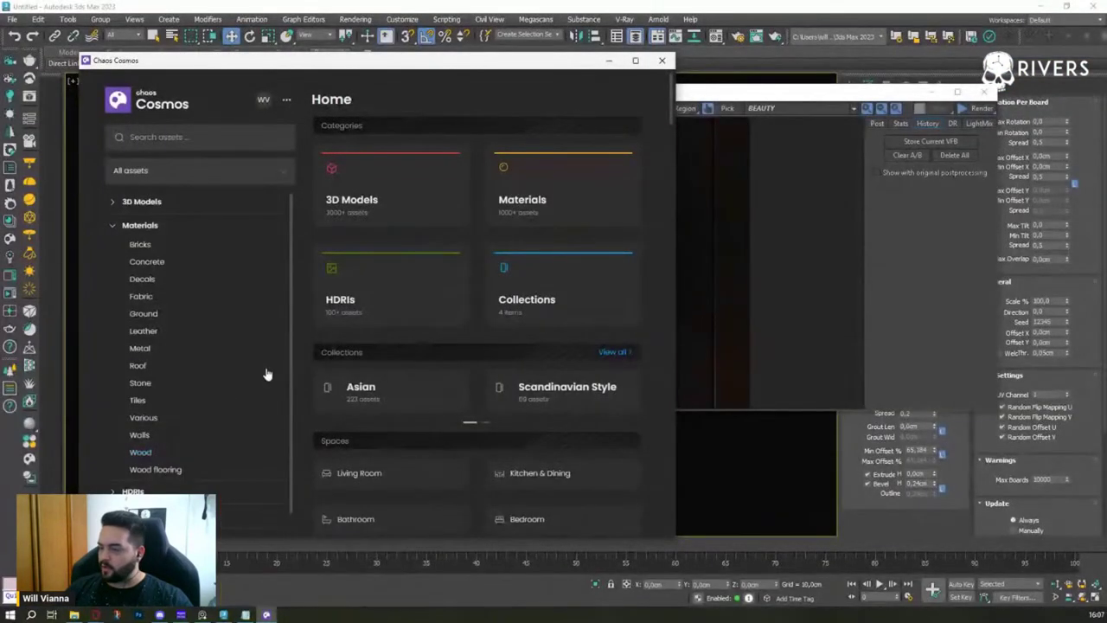
{"action": "left_click_drag", "start_coordinate": [210, 62], "coordinate": [157, 71]}
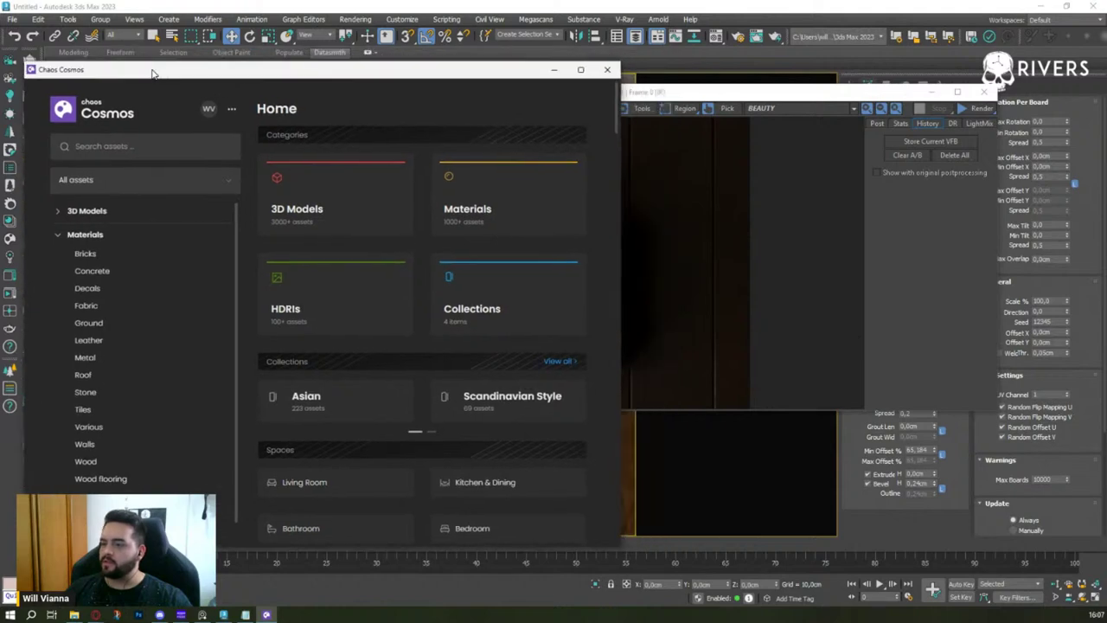
{"action": "left_click", "coordinate": [555, 69]}
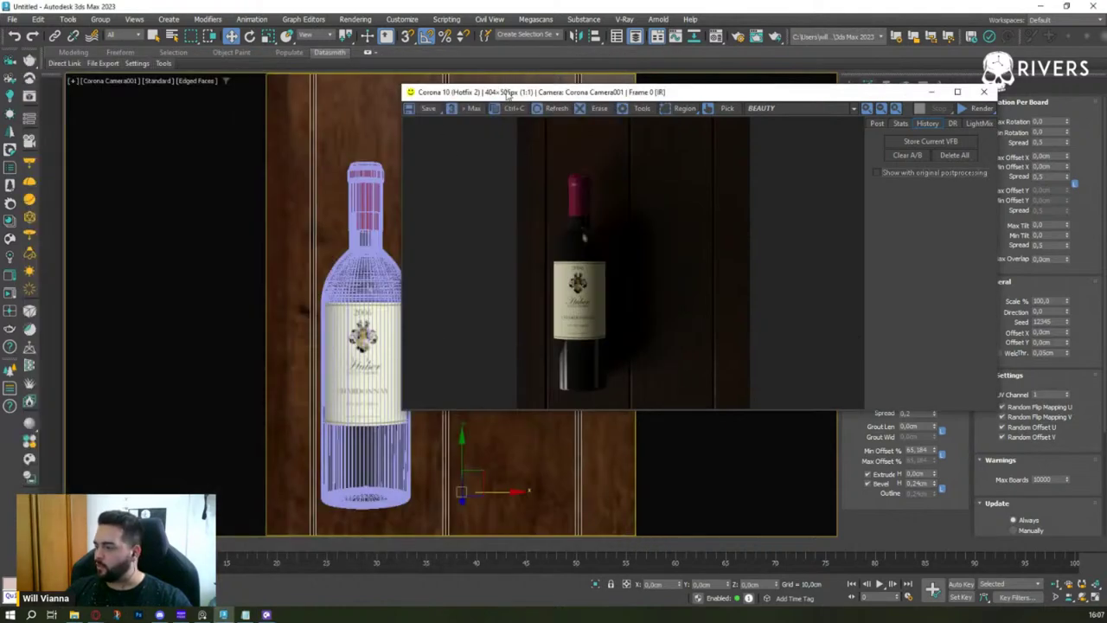
{"action": "left_click_drag", "start_coordinate": [508, 93], "coordinate": [230, 115]}
{"action": "scroll", "coordinate": [307, 295], "scroll_direction": "up", "scroll_amount": 3}
{"action": "scroll", "coordinate": [327, 266], "scroll_direction": "down", "scroll_amount": 3}
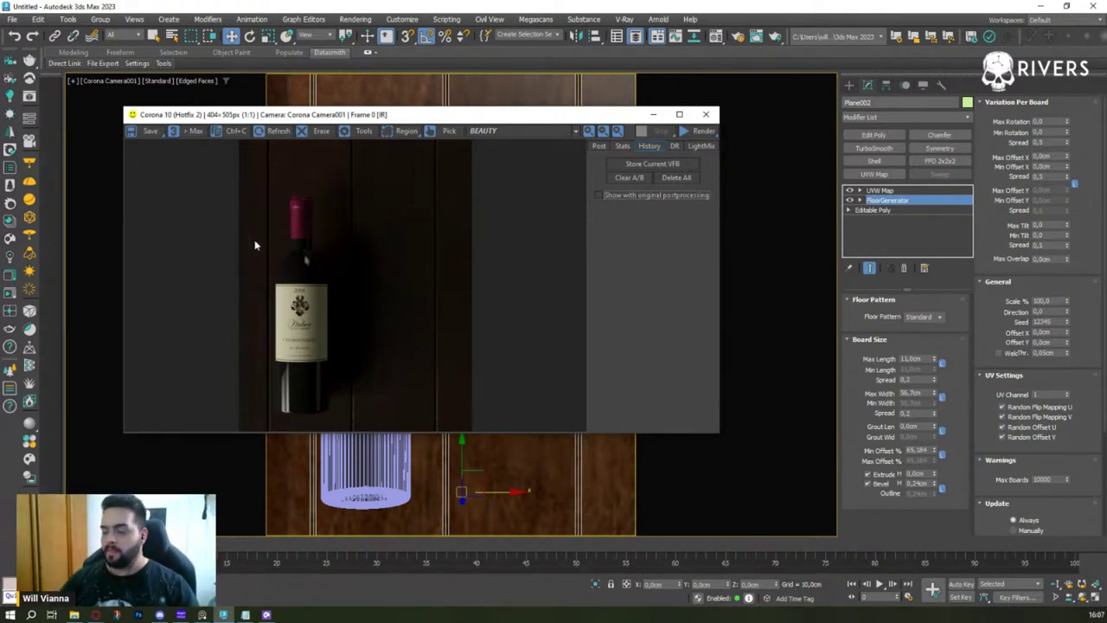
{"action": "left_click", "coordinate": [202, 614]}
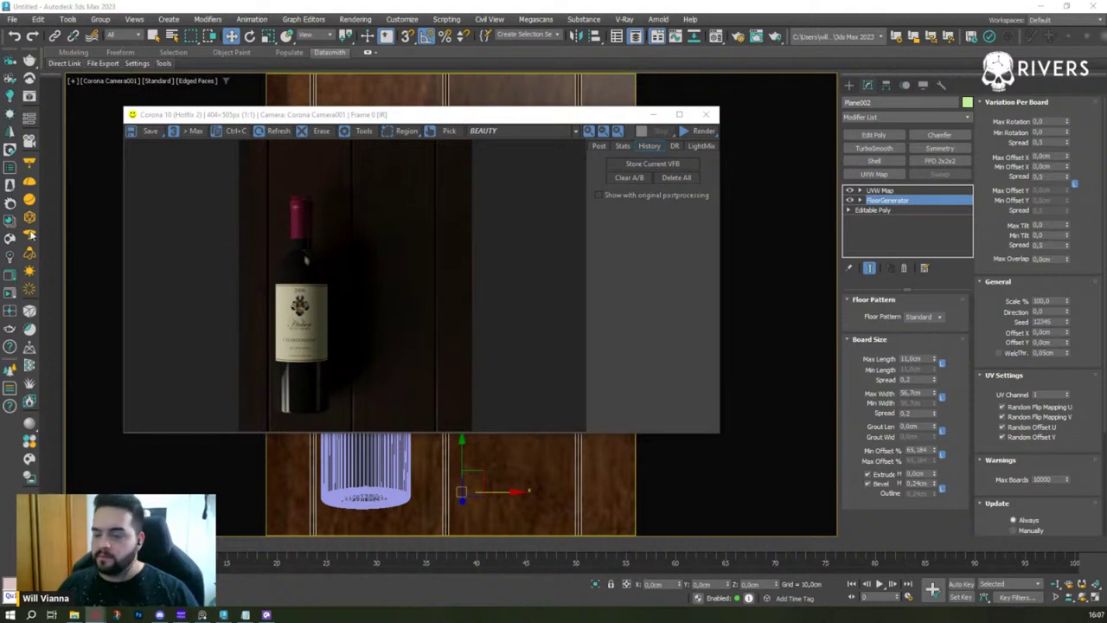
{"action": "mouse_move", "coordinate": [671, 348]}
{"action": "left_mouse_down"}
{"action": "mouse_move", "coordinate": [628, 200]}
{"action": "mouse_move", "coordinate": [604, 214]}
{"action": "left_mouse_up"}
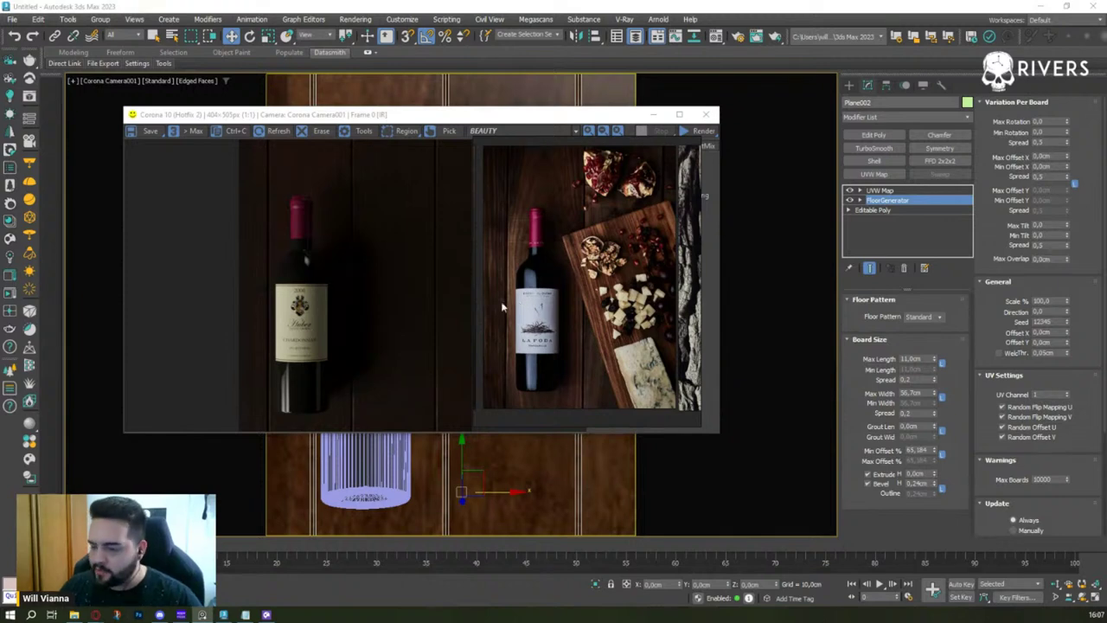
{"action": "left_click_drag", "start_coordinate": [501, 301], "coordinate": [4, 303]}
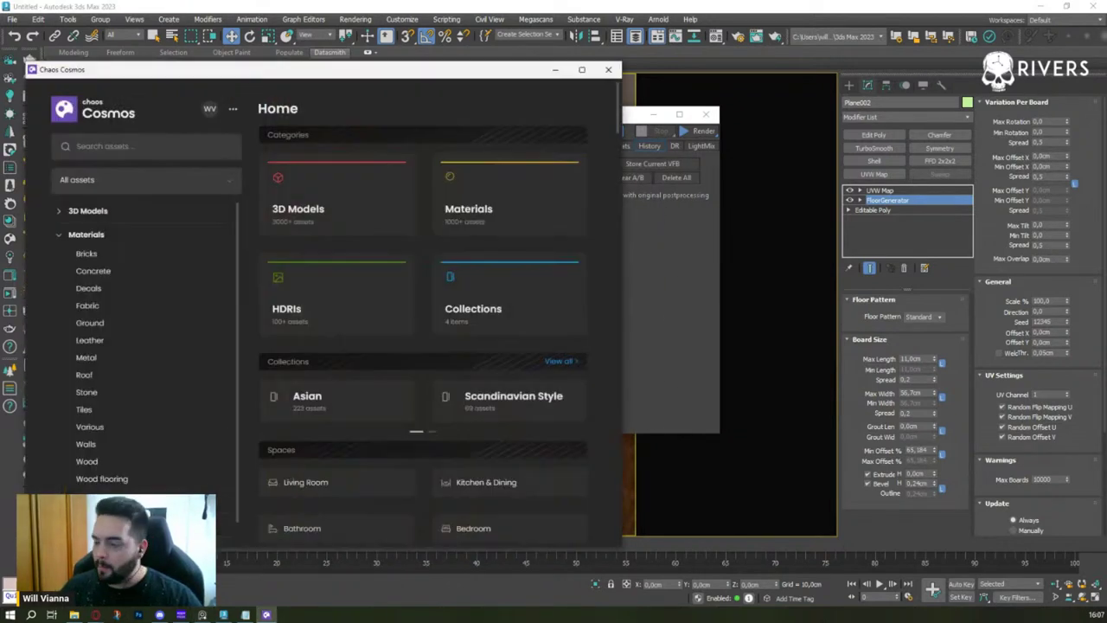
- Find Wood Planks Pecan 33-81 150cm under Materials > Wood in Cosmos and download it
{"action": "left_click", "coordinate": [104, 464]}
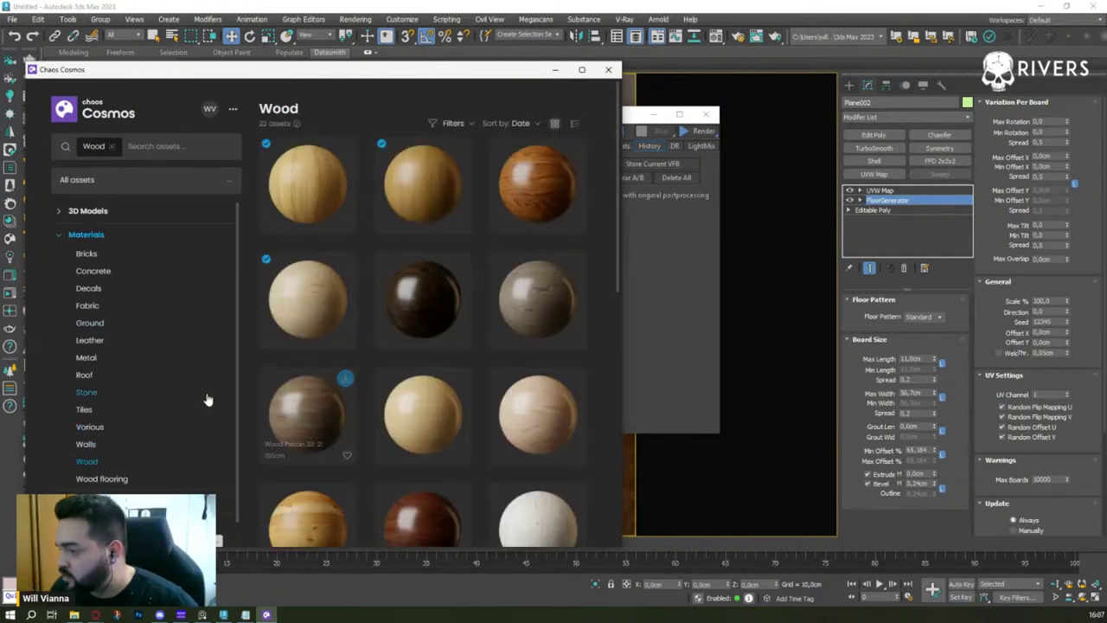
{"action": "scroll", "coordinate": [407, 256], "scroll_direction": "down", "scroll_amount": 3}
{"action": "scroll", "coordinate": [412, 257], "scroll_direction": "down", "scroll_amount": 1}
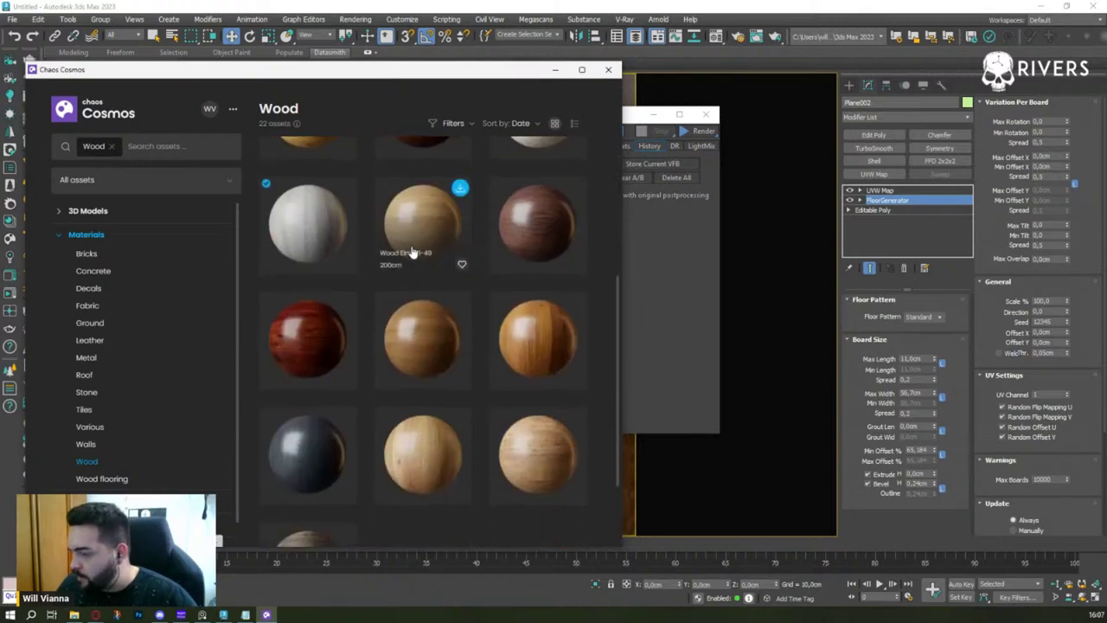
{"action": "scroll", "coordinate": [409, 246], "scroll_direction": "down", "scroll_amount": 2}
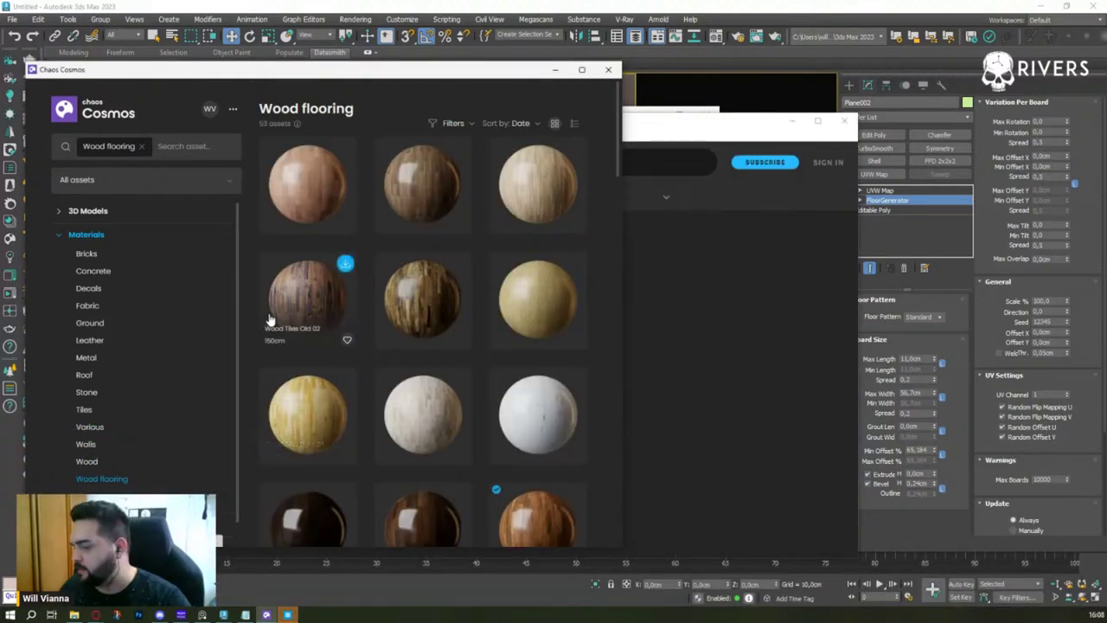
{"action": "scroll", "coordinate": [290, 295], "scroll_direction": "down", "scroll_amount": 2}
{"action": "scroll", "coordinate": [291, 292], "scroll_direction": "down", "scroll_amount": 2}
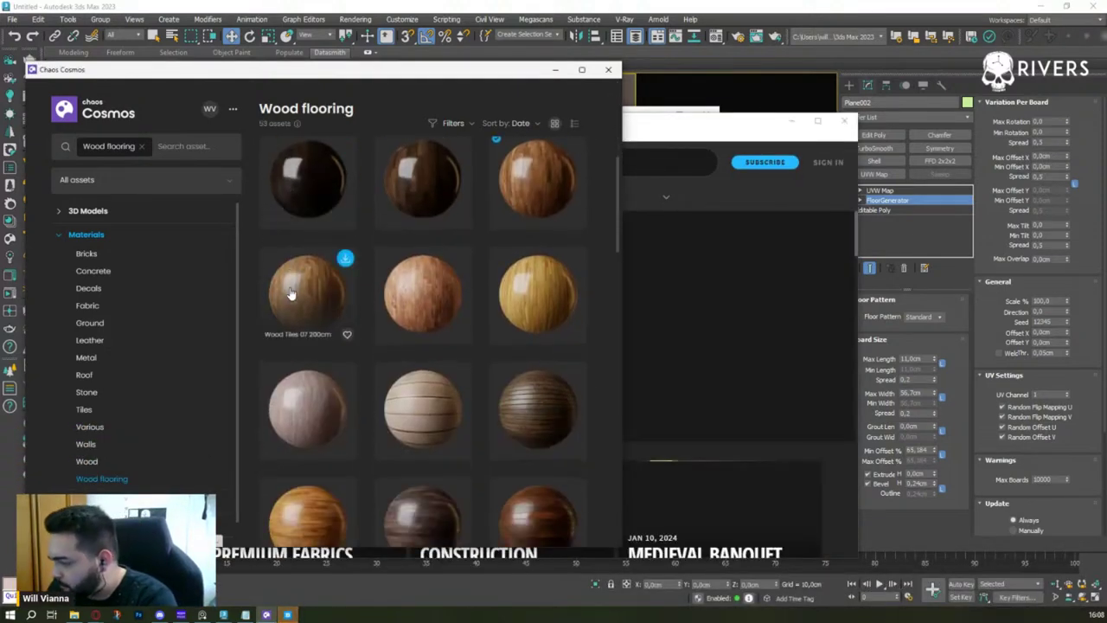
{"action": "scroll", "coordinate": [303, 299], "scroll_direction": "down", "scroll_amount": 2}
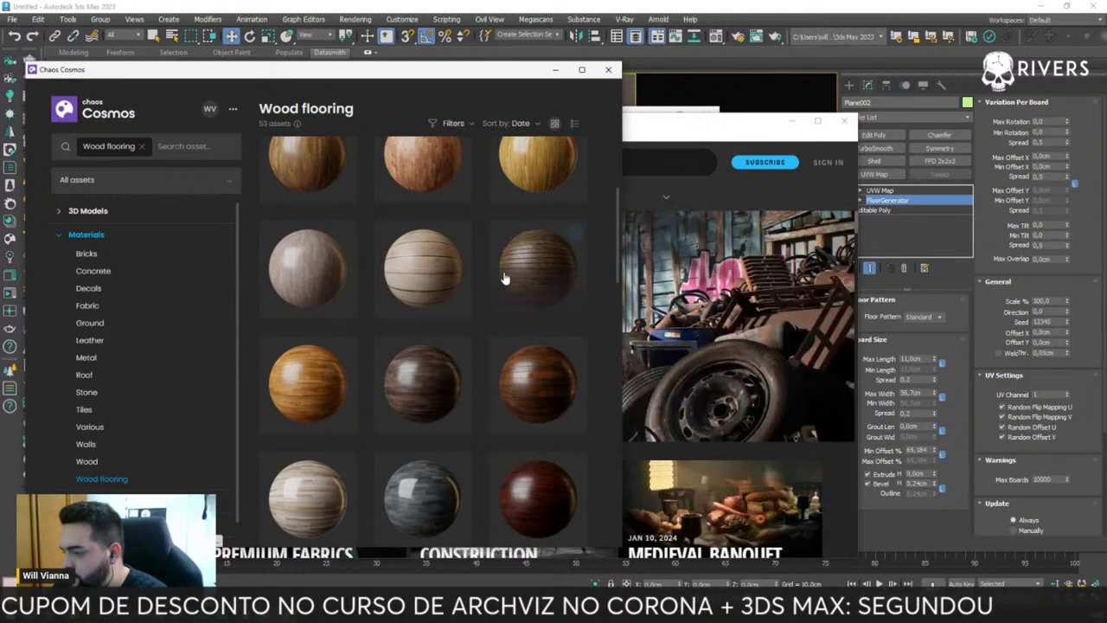
{"action": "left_click", "coordinate": [539, 269]}
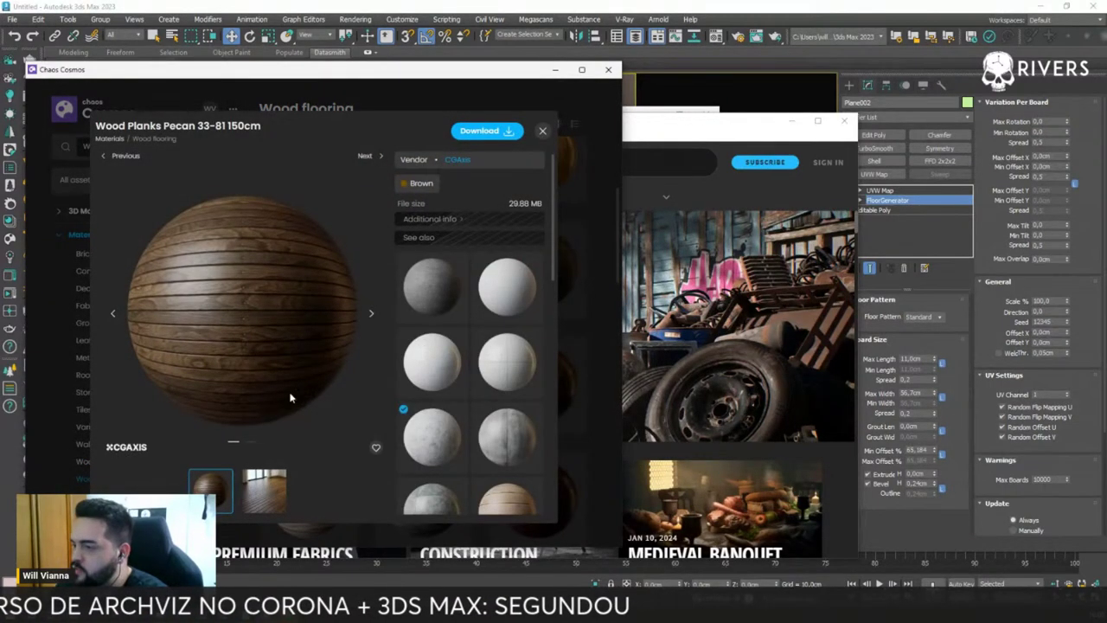
{"action": "left_click", "coordinate": [255, 480]}
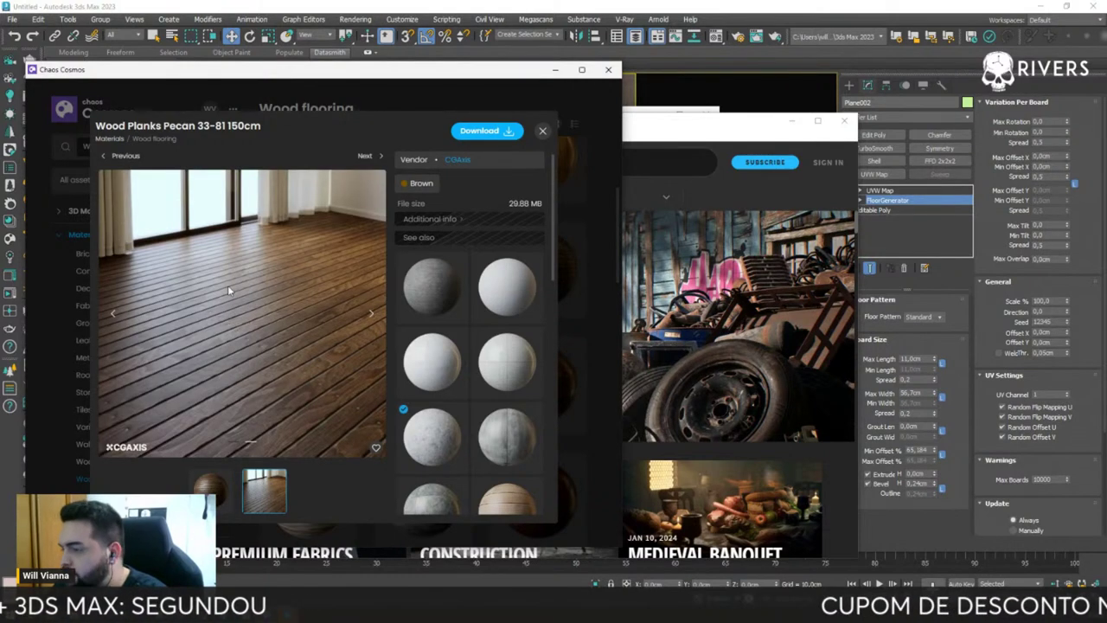
{"action": "left_click", "coordinate": [491, 131]}
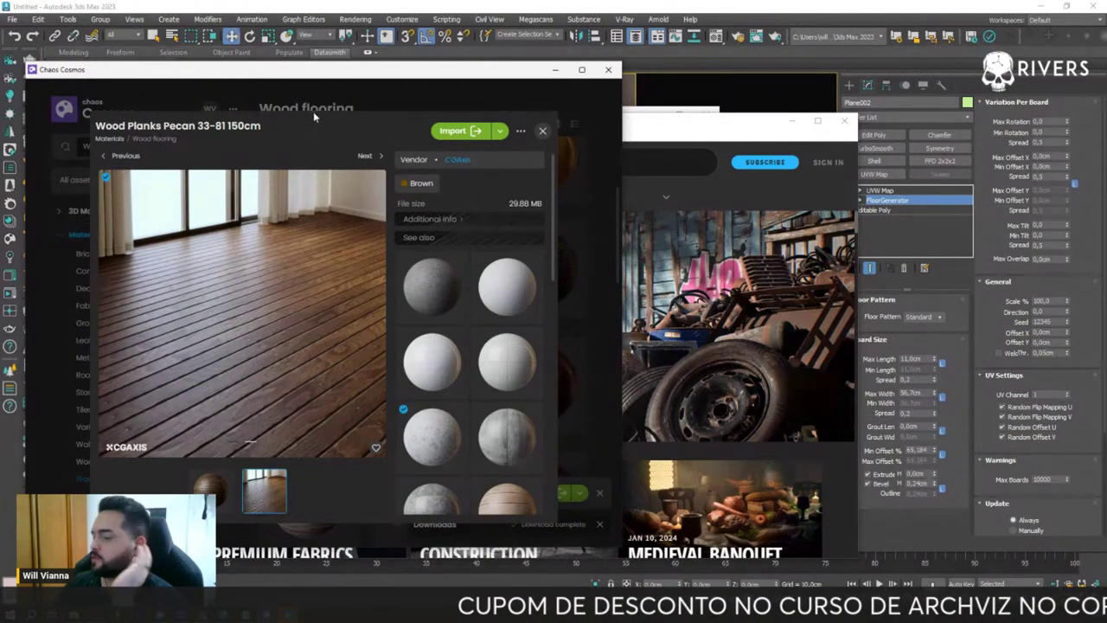
- Move aside and minimize Quixel Bridge, Cosmos and the render window
{"action": "left_click_drag", "start_coordinate": [390, 72], "coordinate": [735, 195]}
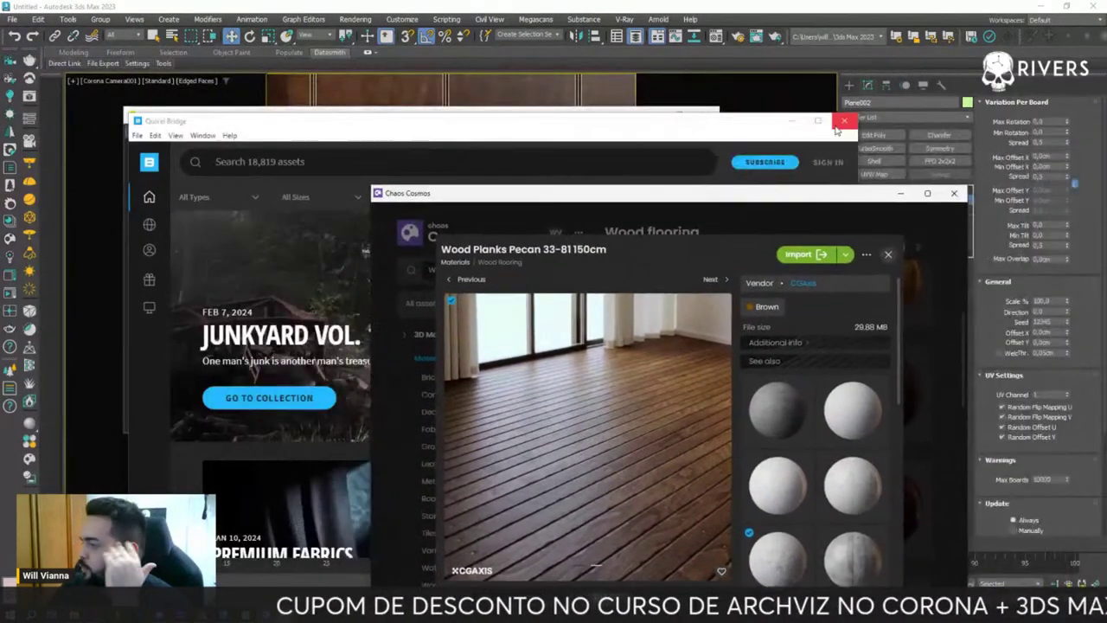
{"action": "left_click", "coordinate": [789, 125]}
{"action": "left_click", "coordinate": [788, 124]}
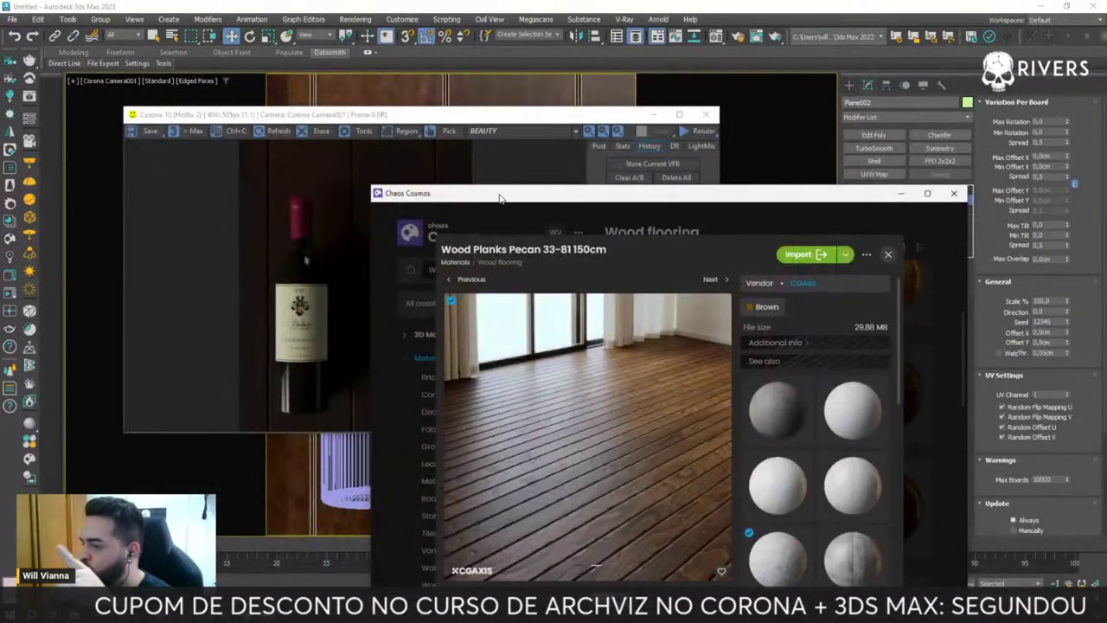
{"action": "left_click_drag", "start_coordinate": [499, 195], "coordinate": [752, 188]}
{"action": "left_click", "coordinate": [652, 115]}
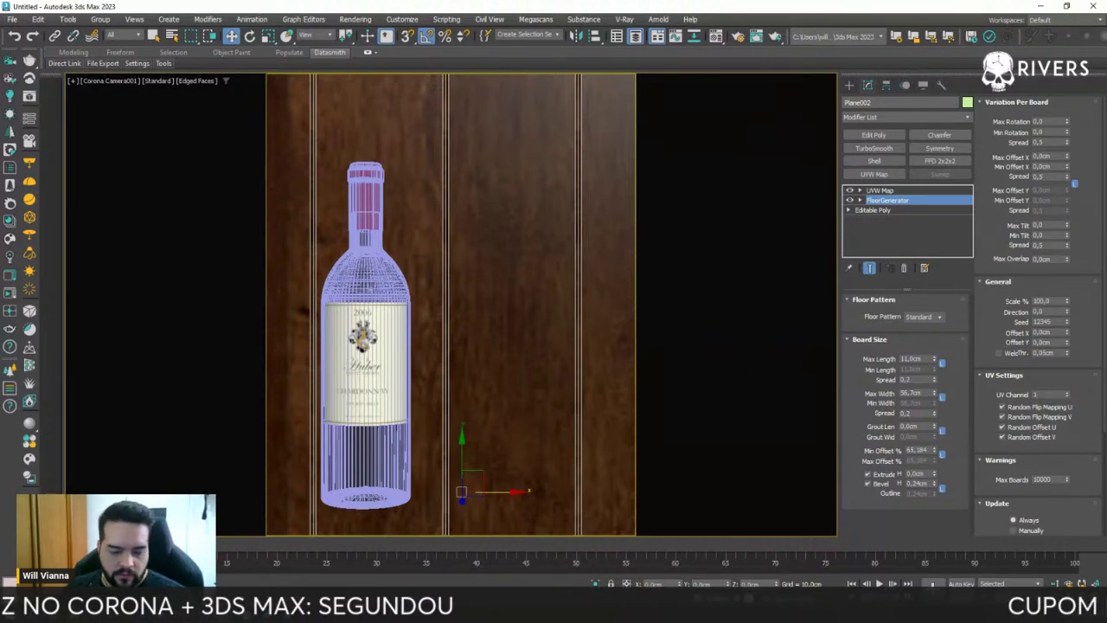
- Hide the Plane002 plank floor, unhide Plane001 and select it
{"action": "key", "text": "h"}
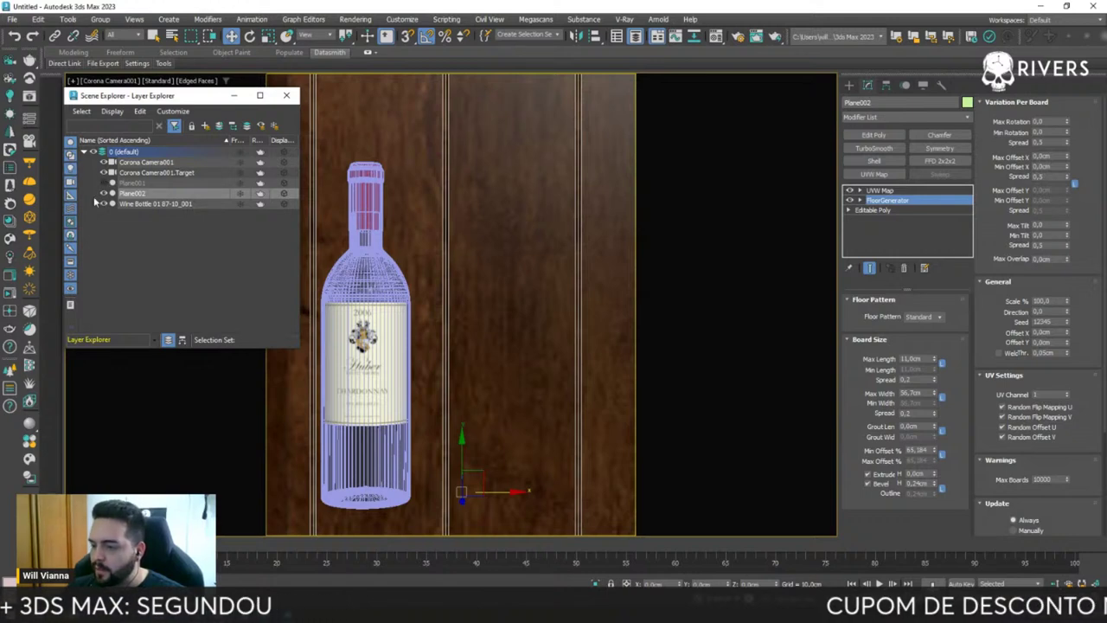
{"action": "left_click", "coordinate": [103, 195]}
{"action": "left_click", "coordinate": [105, 184]}
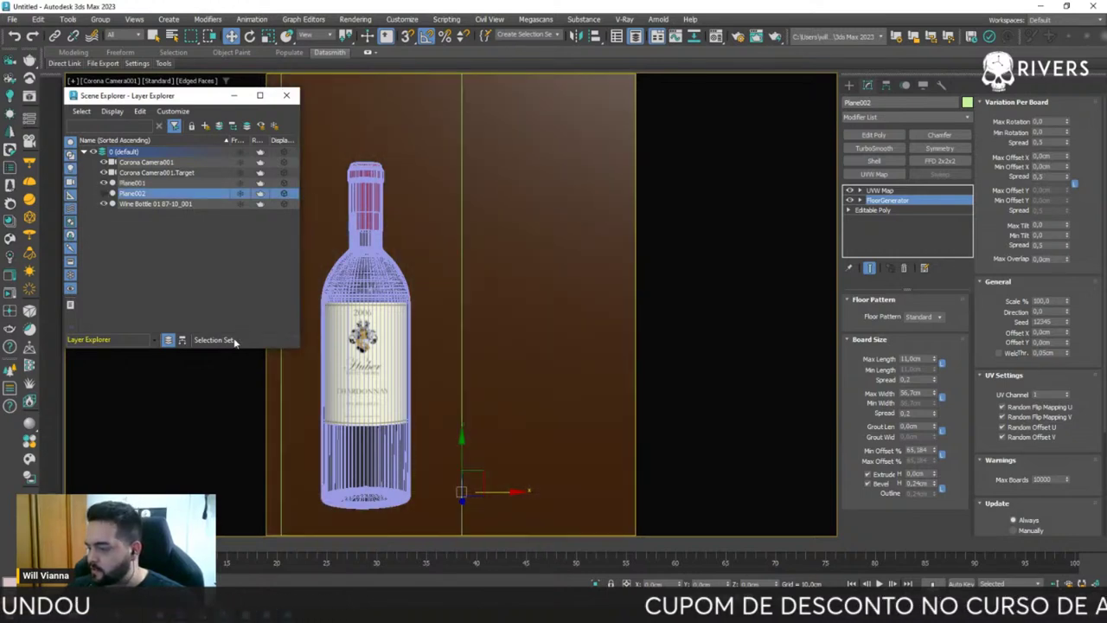
{"action": "left_click", "coordinate": [518, 233]}
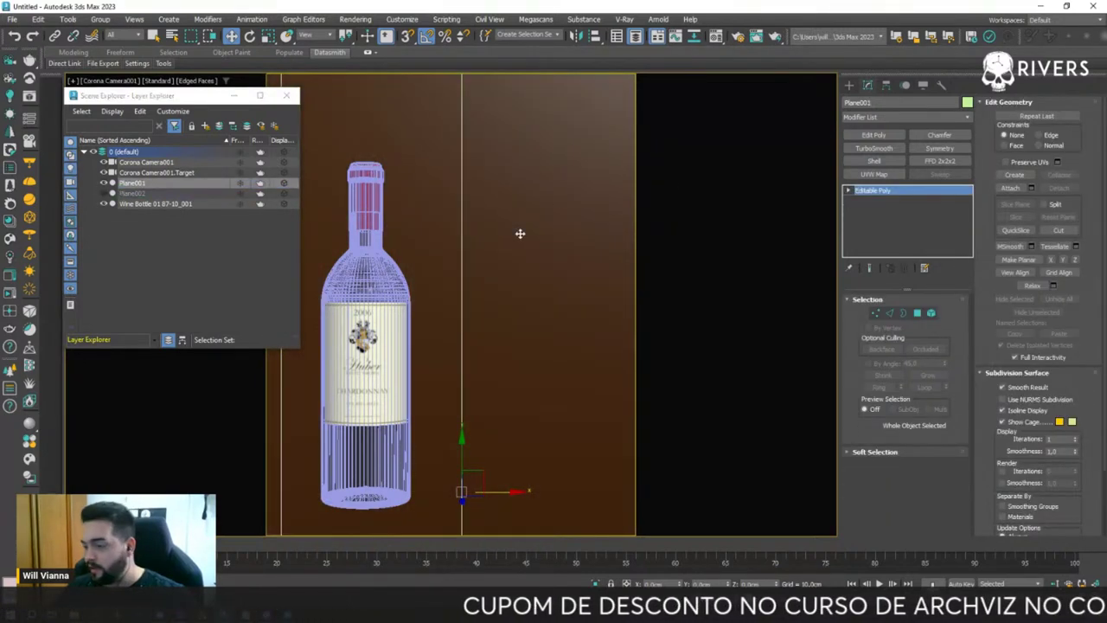
- In the Left view, select the wine bottle and lower it slightly
{"action": "key", "text": "p"}
{"action": "key", "text": "l"}
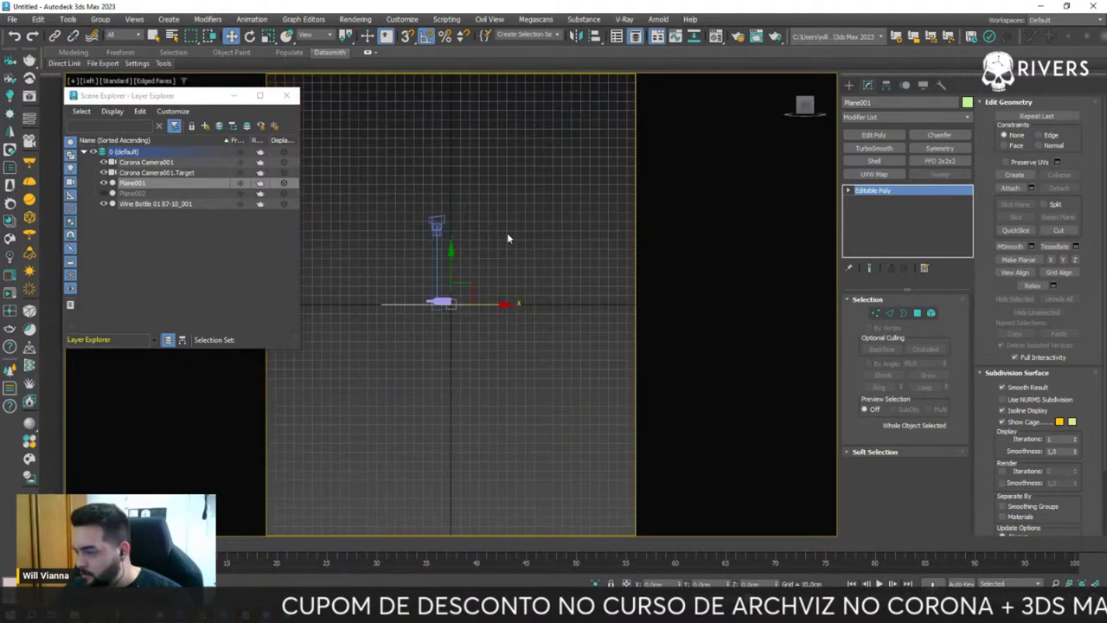
{"action": "scroll", "coordinate": [416, 333], "scroll_direction": "up", "scroll_amount": 2}
{"action": "scroll", "coordinate": [576, 405], "scroll_direction": "up", "scroll_amount": 4}
{"action": "middle_click_drag", "start_coordinate": [577, 405], "coordinate": [496, 419]}
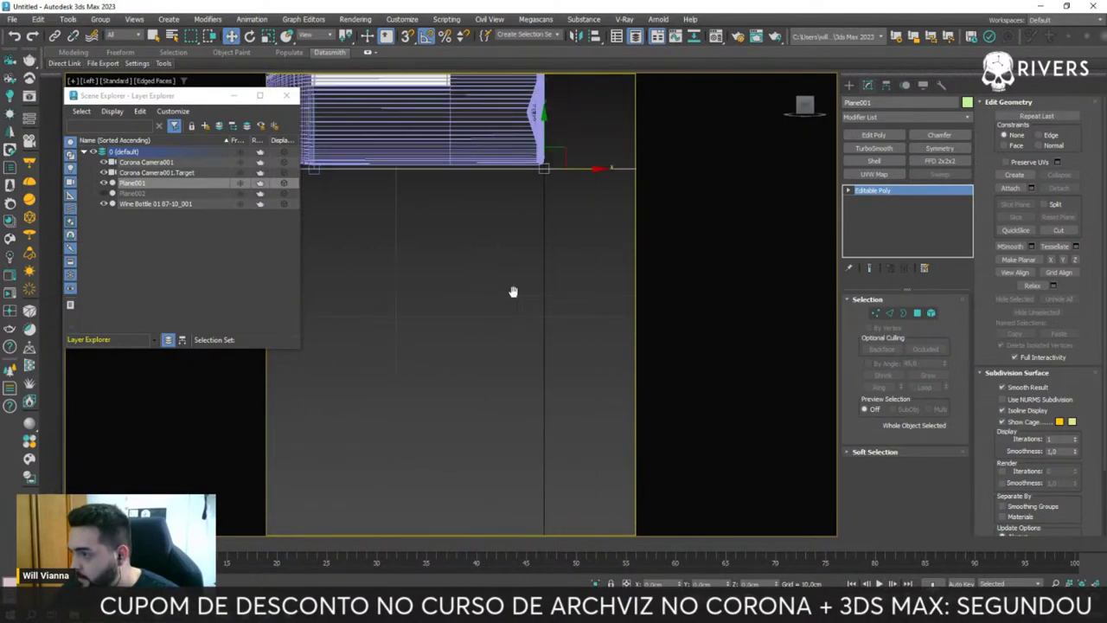
{"action": "scroll", "coordinate": [511, 291], "scroll_direction": "down", "scroll_amount": 3}
{"action": "left_click", "coordinate": [493, 173]}
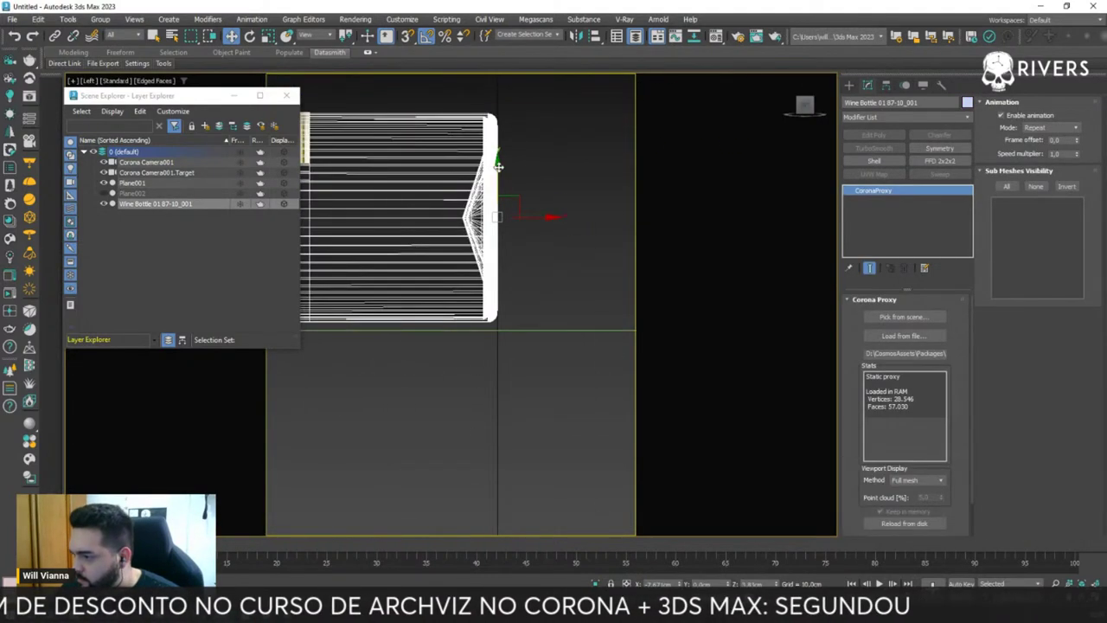
{"action": "left_click_drag", "start_coordinate": [497, 164], "coordinate": [498, 174]}
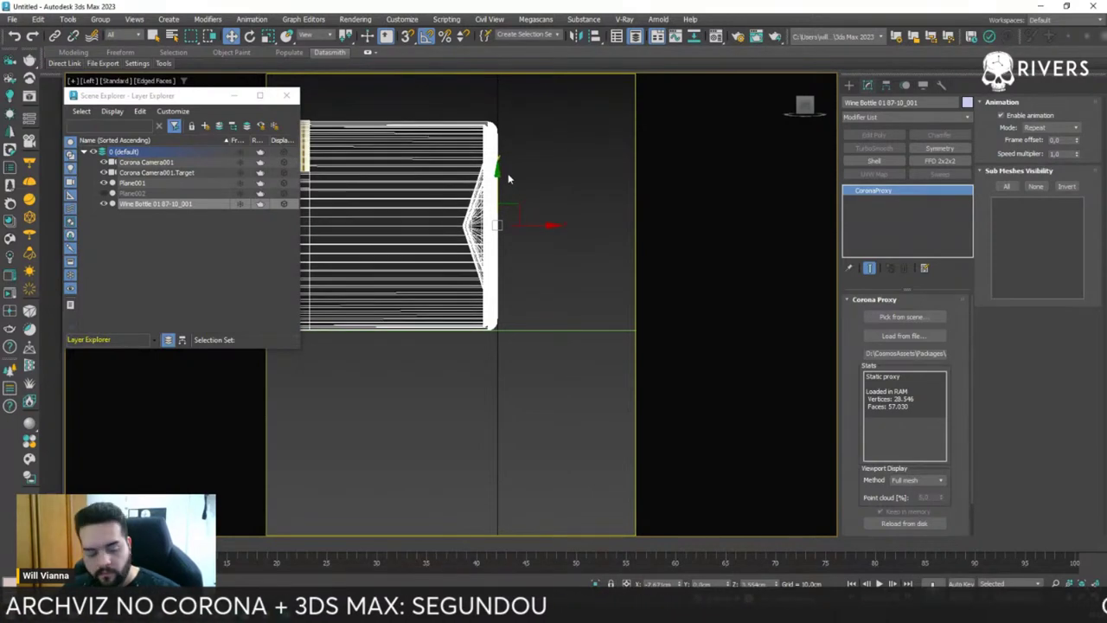
- Through the camera, scale the wine bottle uniformly to 110%
{"action": "key", "text": "c"}
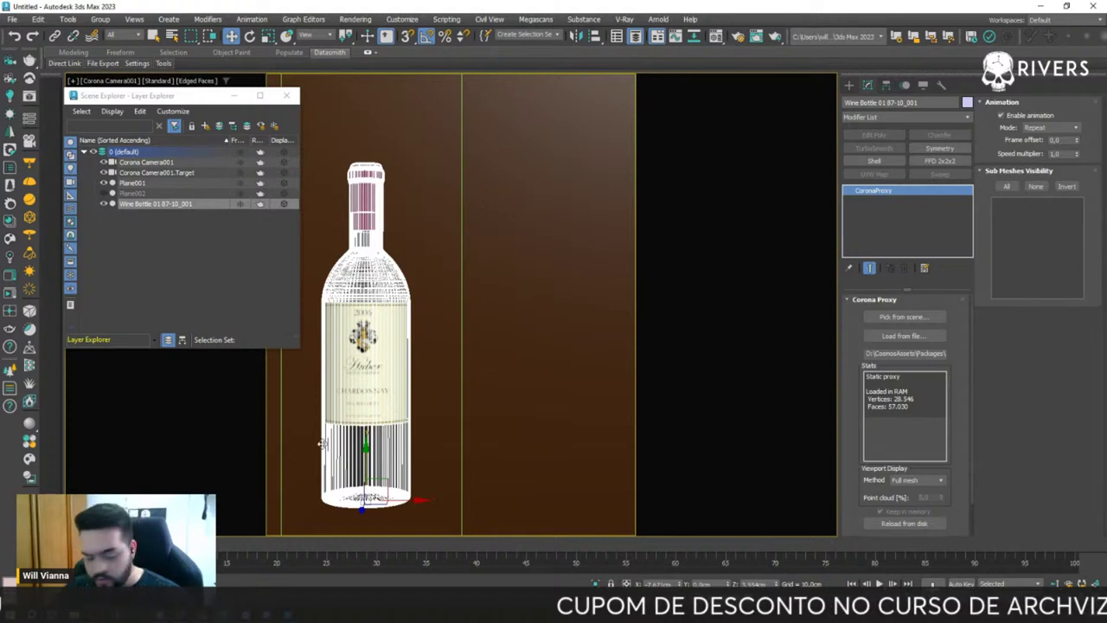
{"action": "key", "text": "r"}
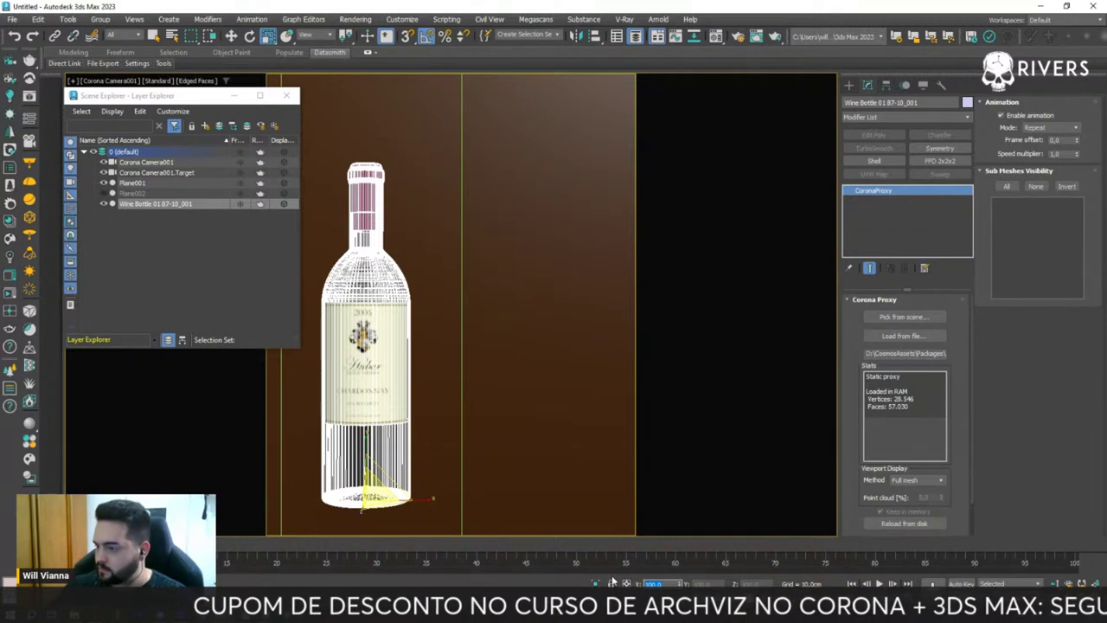
{"action": "type", "text": "110"}
{"action": "key", "text": "Return"}
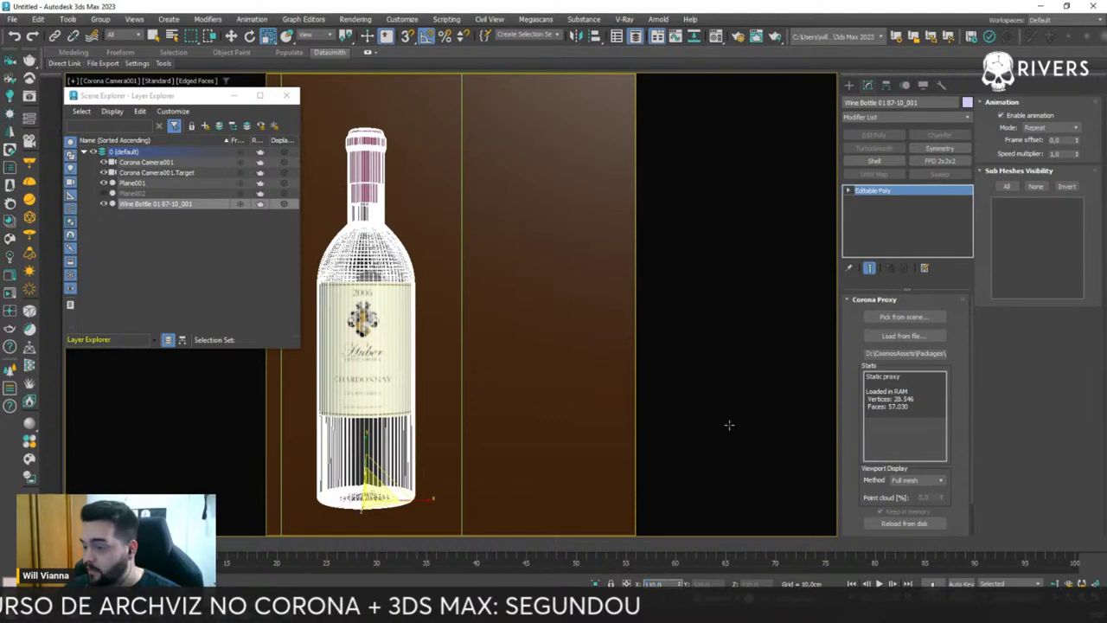
- Select Plane001, turn off edged faces, and open the Material Editor
{"action": "left_click", "coordinate": [462, 372]}
{"action": "key", "text": "F4"}
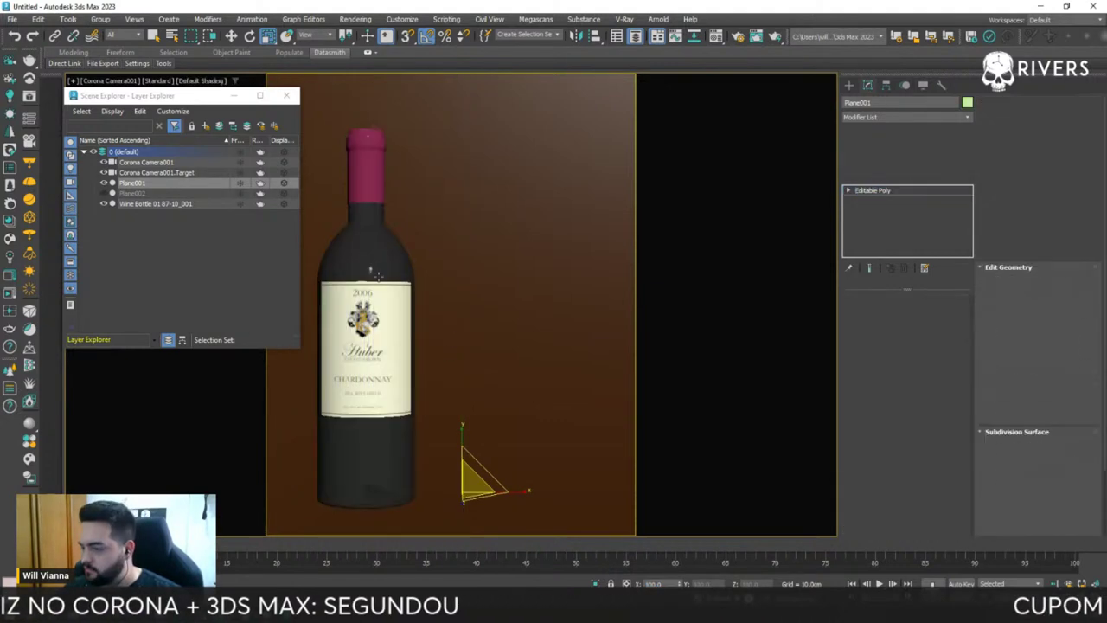
{"action": "key", "text": "m"}
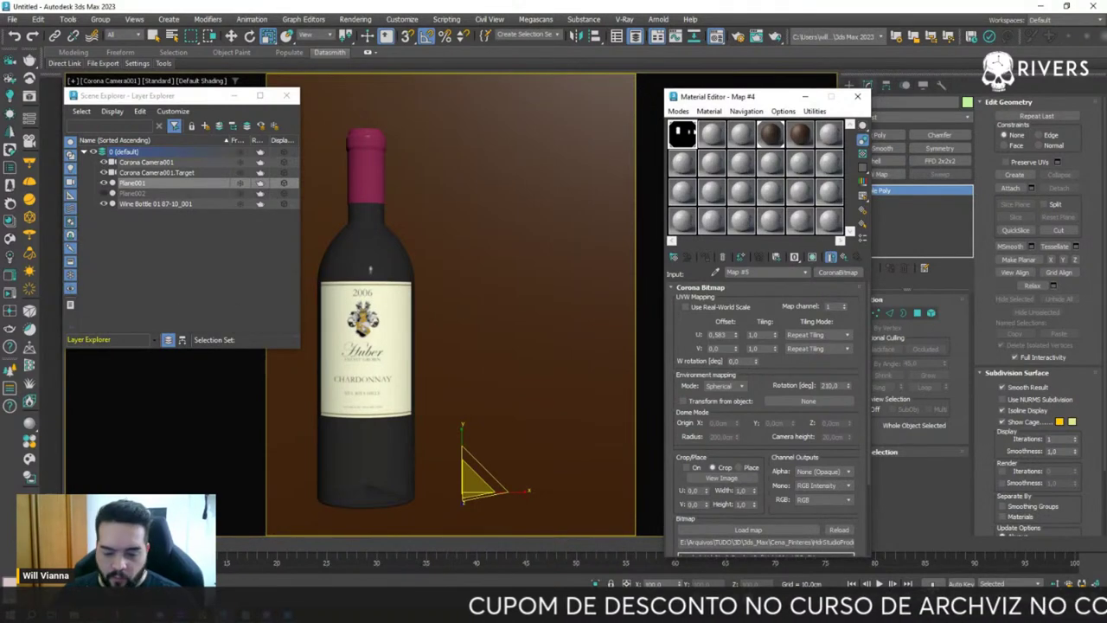
- Import Wood Planks Pecan 33-81 150cm from Cosmos onto Plane001
{"action": "left_click_drag", "start_coordinate": [801, 196], "coordinate": [590, 101]}
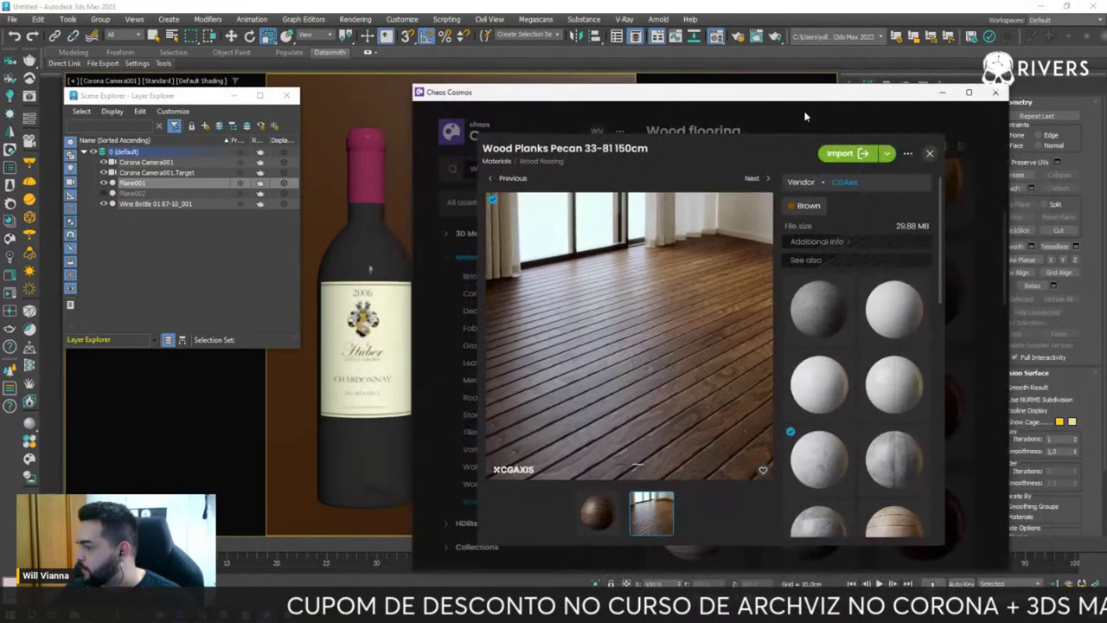
{"action": "left_click", "coordinate": [854, 156]}
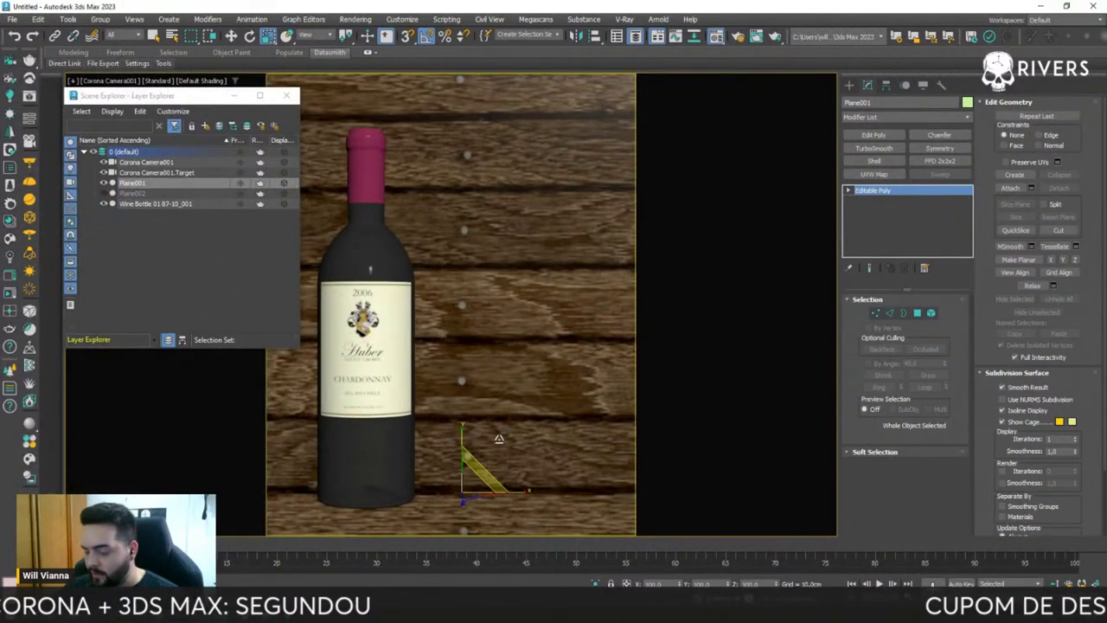
- Rotate Plane001 90° so the floor planks run vertically
{"action": "key", "text": "e"}
{"action": "right_click", "coordinate": [489, 453]}
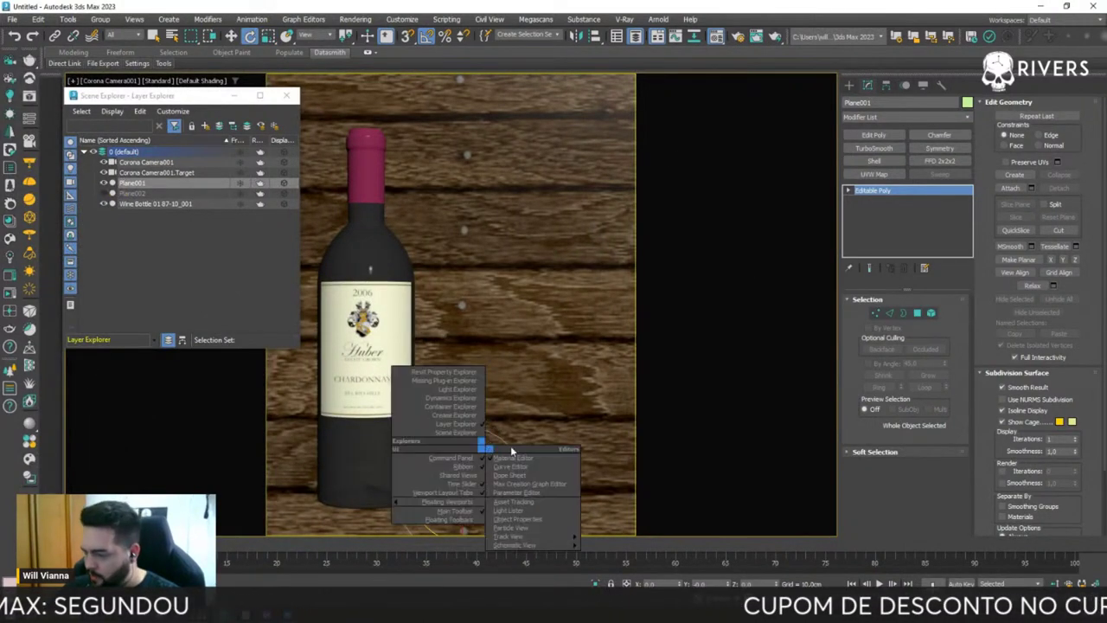
{"action": "key", "text": "Escape"}
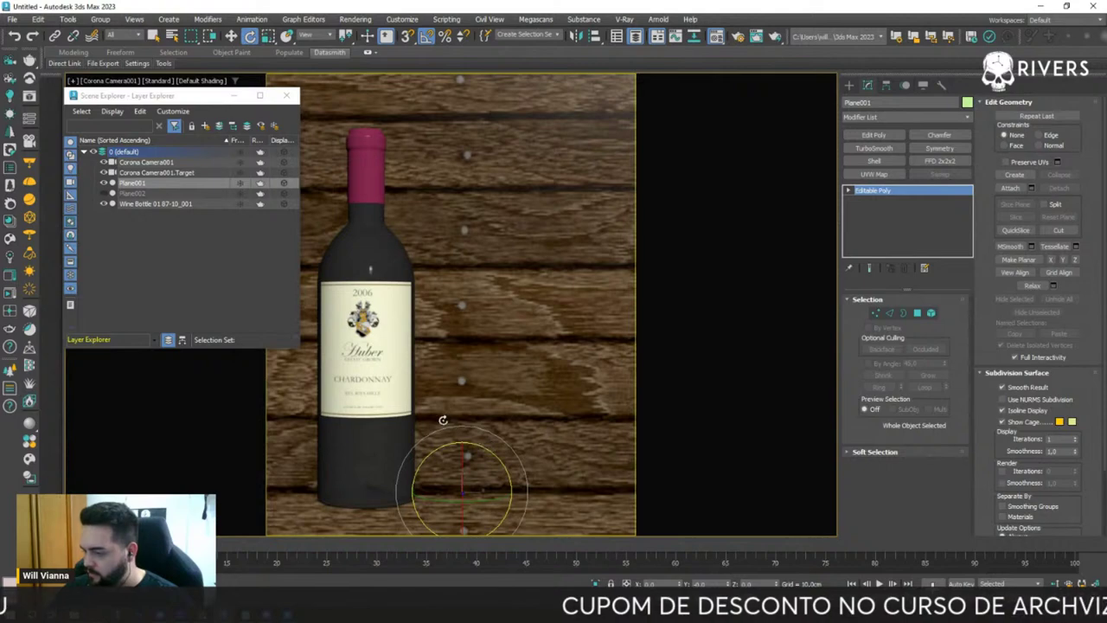
{"action": "mouse_move", "coordinate": [443, 419]}
{"action": "left_mouse_down"}
{"action": "mouse_move", "coordinate": [452, 413]}
{"action": "mouse_move", "coordinate": [479, 528]}
{"action": "left_mouse_up"}
- Switch to a two-viewport layout with the left one showing the shaded camera view
{"action": "key", "text": "w"}
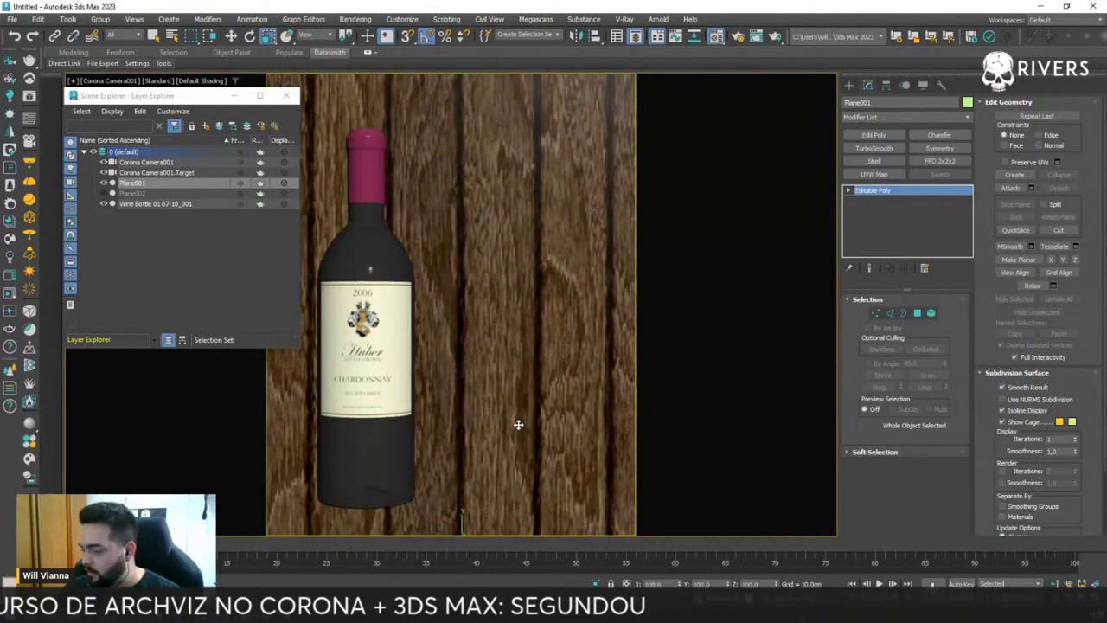
{"action": "key", "text": "p"}
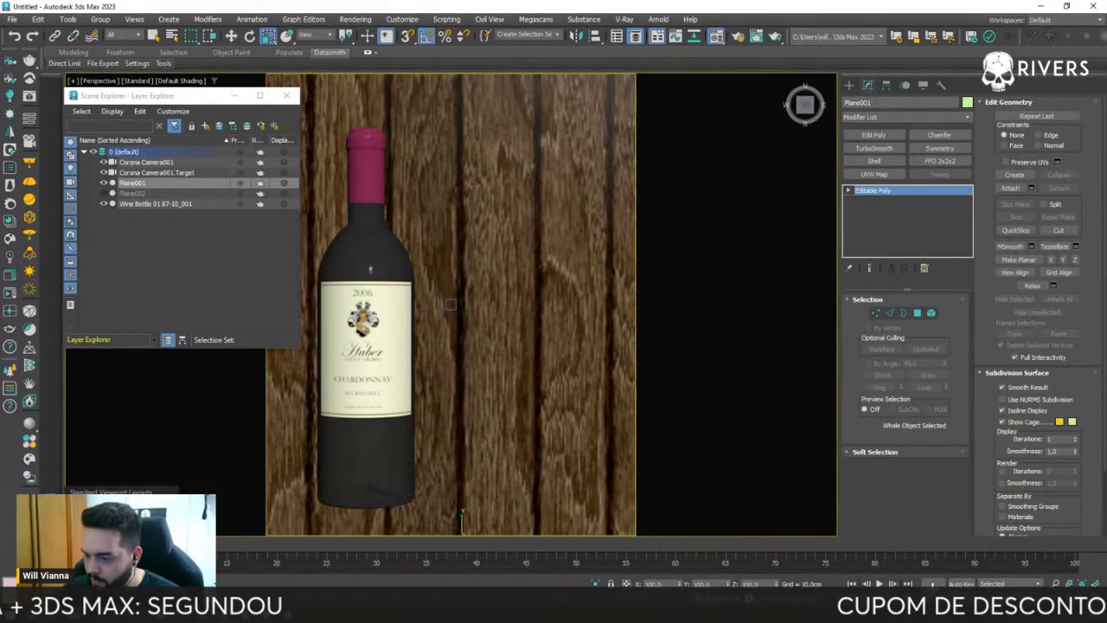
{"action": "left_click", "coordinate": [51, 486]}
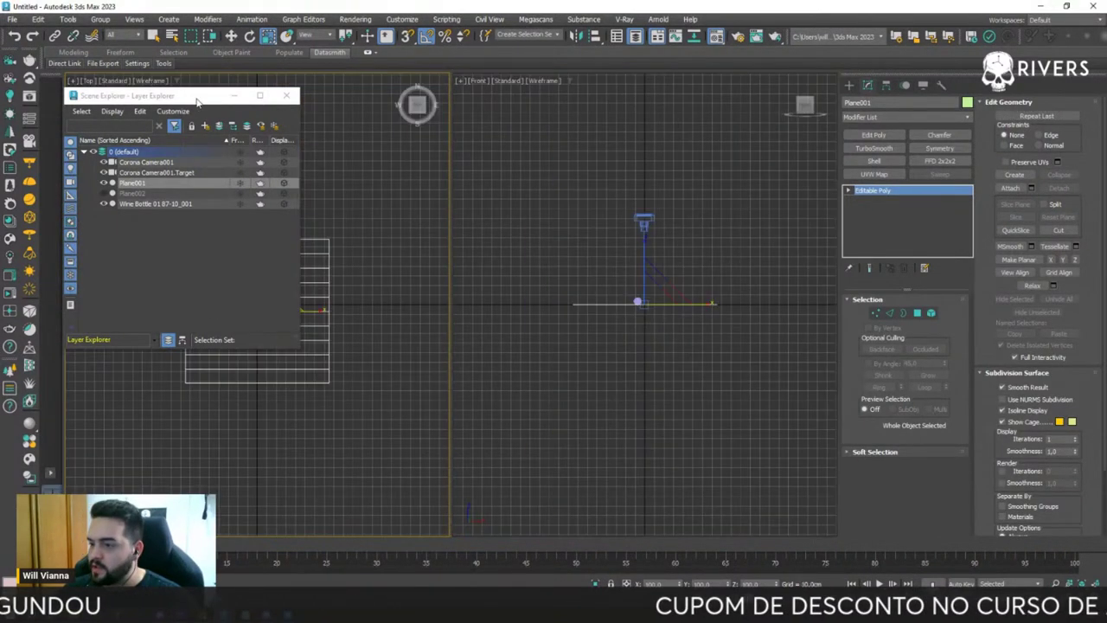
{"action": "left_click", "coordinate": [304, 177]}
{"action": "key", "text": "c"}
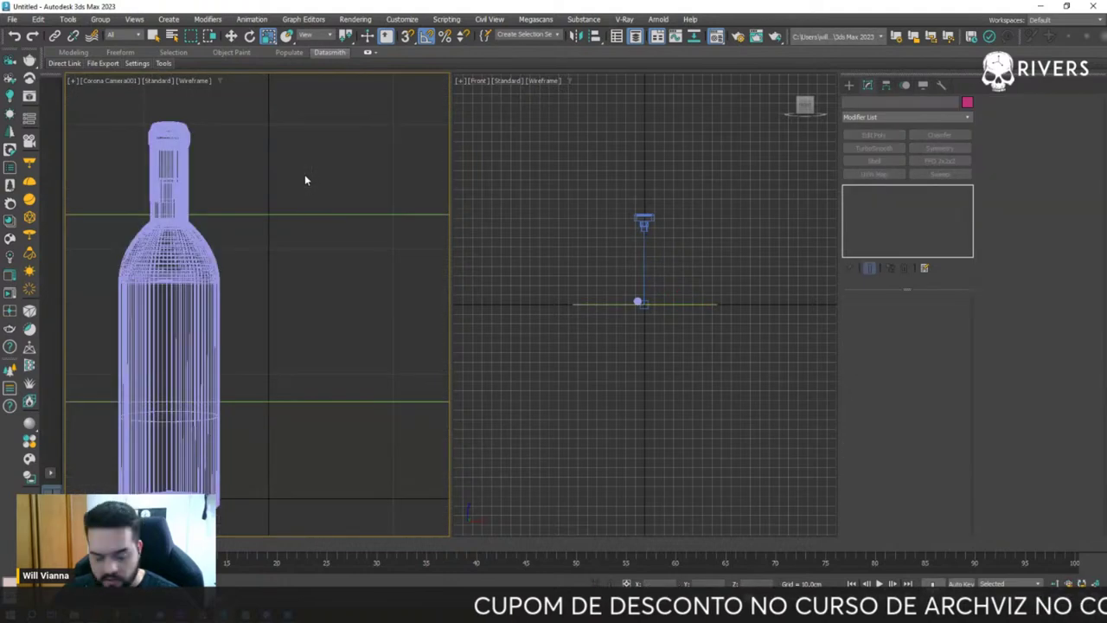
{"action": "key", "text": "F3"}
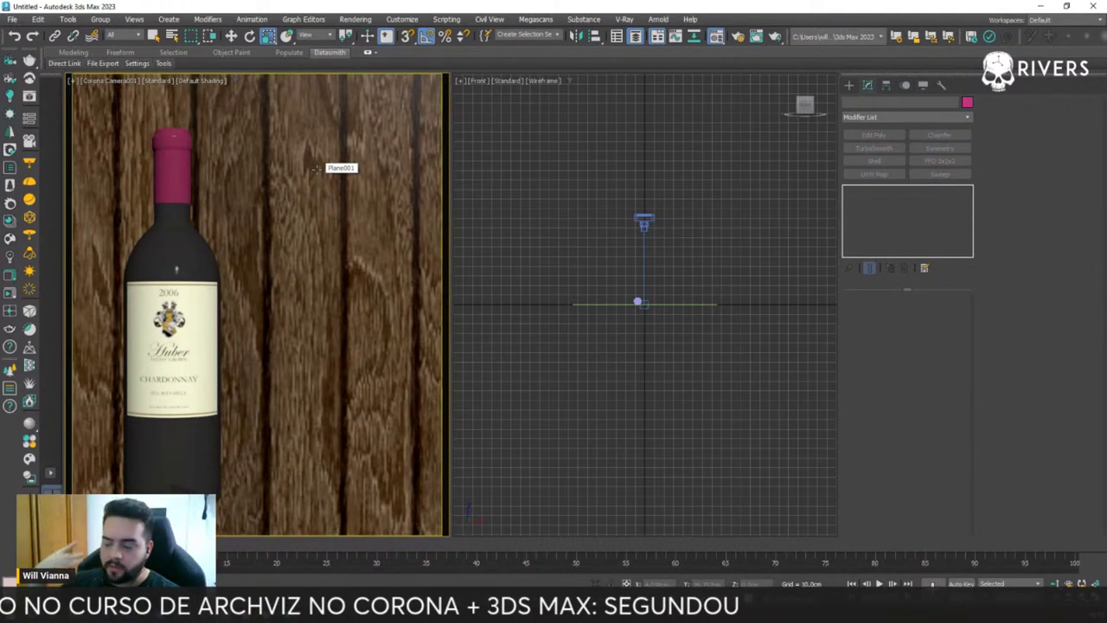
- Make the right viewport a textured Perspective view without edged faces
{"action": "mouse_move", "coordinate": [659, 386]}
{"action": "middle_mouse_down", "text": "alt"}
{"action": "mouse_move", "coordinate": [672, 396]}
{"action": "mouse_move", "coordinate": [574, 394]}
{"action": "mouse_move", "coordinate": [703, 410]}
{"action": "middle_mouse_up", "text": "alt"}
{"action": "key", "text": "p"}
{"action": "key", "text": "F3"}
{"action": "key", "text": "F4"}
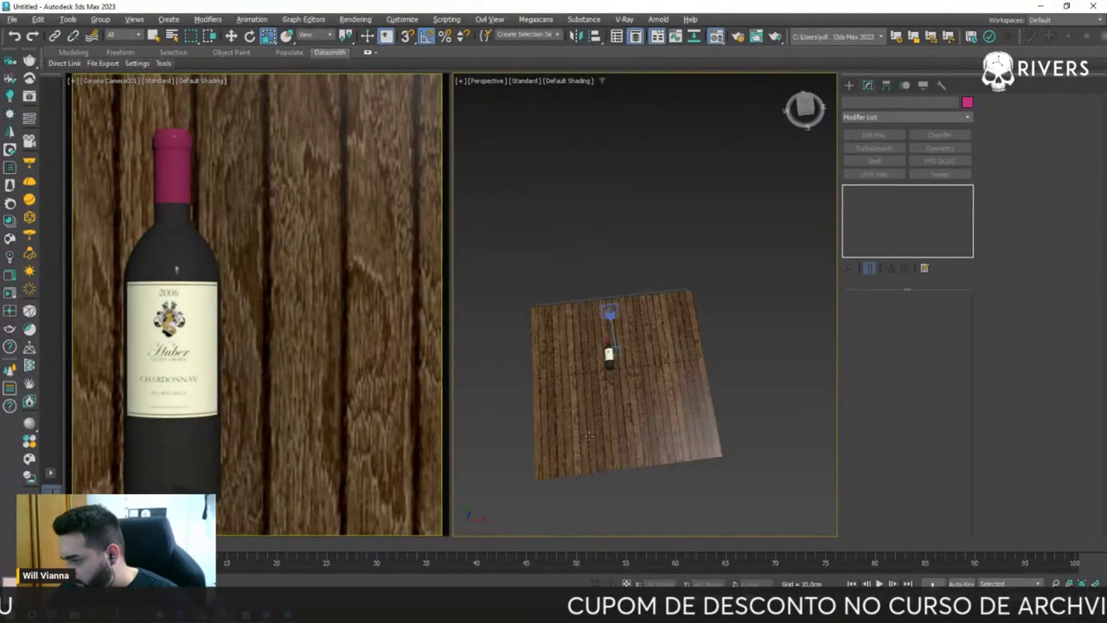
{"action": "scroll", "coordinate": [703, 415], "scroll_direction": "up", "scroll_amount": 5}
{"action": "scroll", "coordinate": [580, 408], "scroll_direction": "up", "scroll_amount": 5}
- Reposition Plane001 under the bottle and bring the Cosmos wood page into view
{"action": "left_click", "coordinate": [589, 370]}
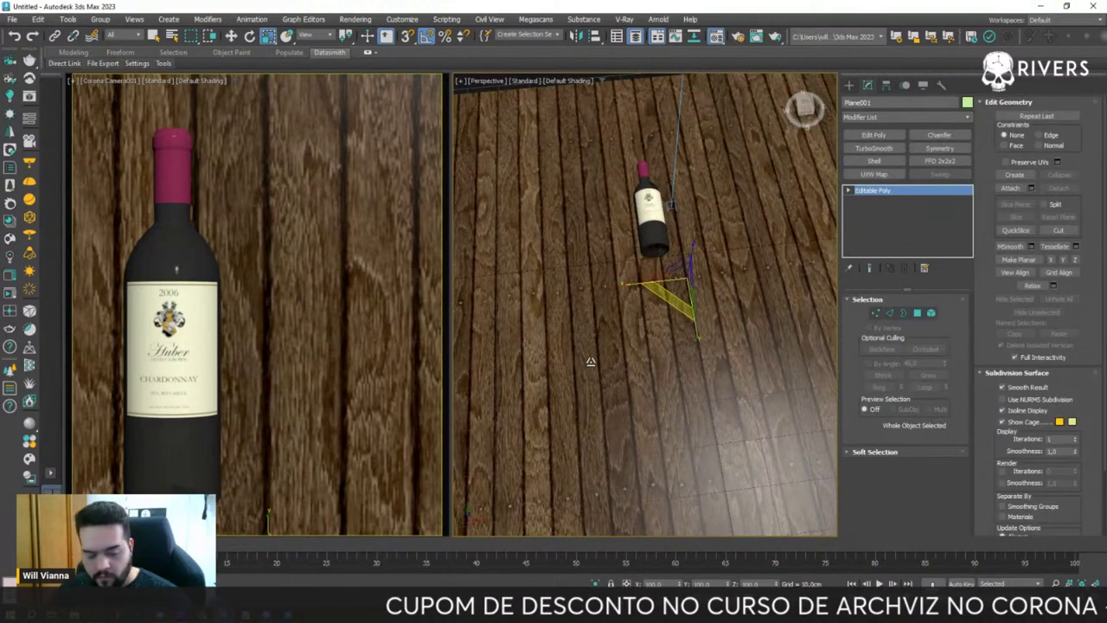
{"action": "middle_click_drag", "start_coordinate": [679, 314], "coordinate": [689, 297], "text": "alt"}
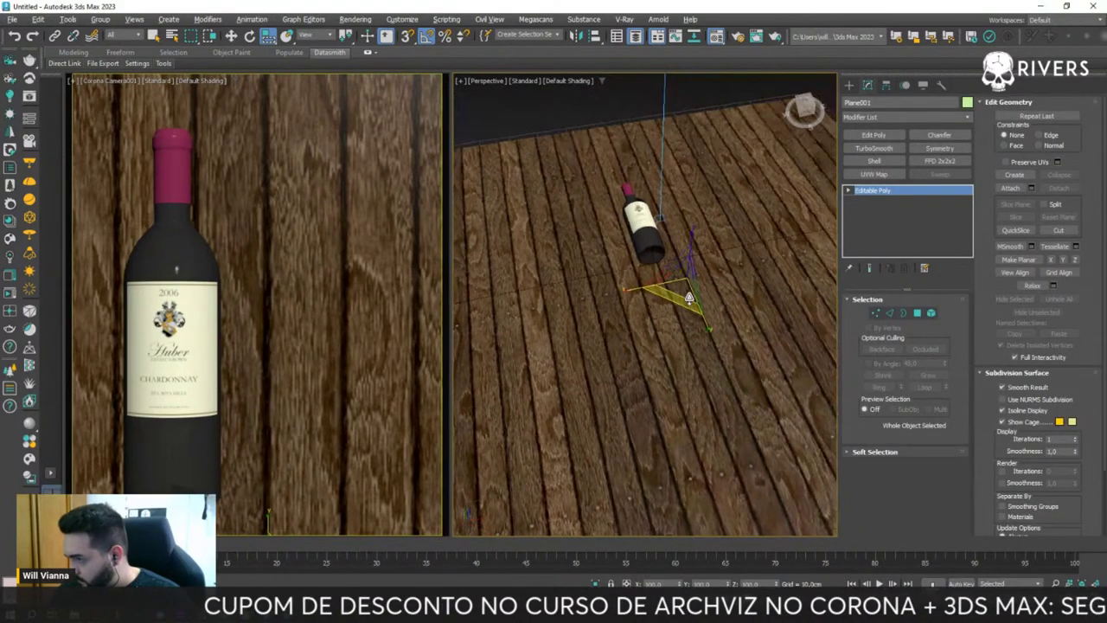
{"action": "left_click_drag", "start_coordinate": [685, 281], "coordinate": [568, 260]}
{"action": "key", "text": "ctrl+z"}
{"action": "key", "text": "w"}
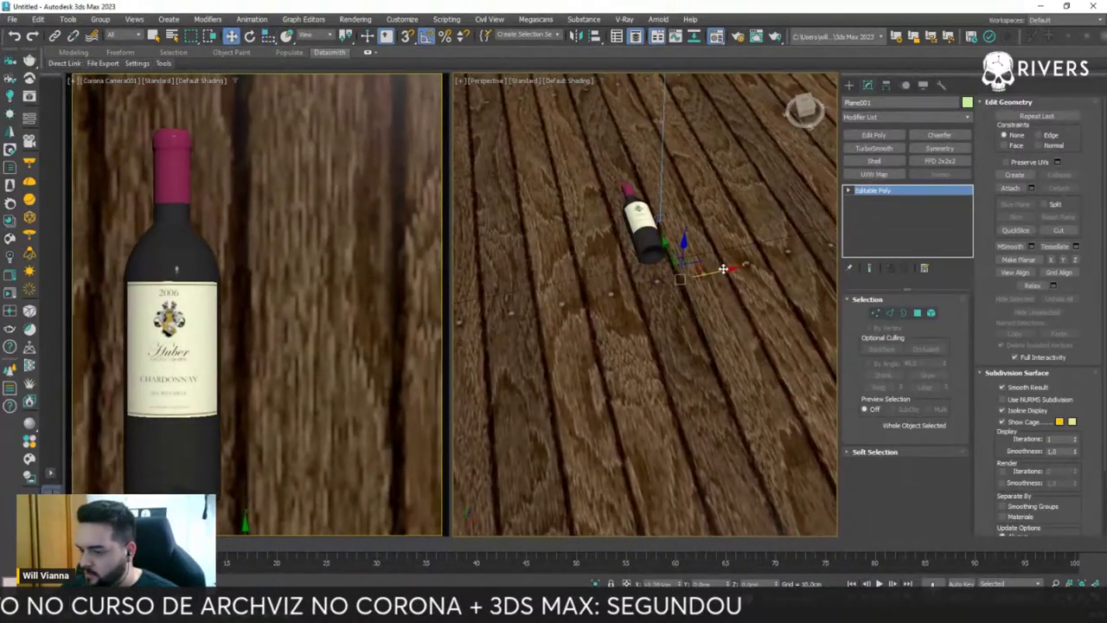
{"action": "left_click_drag", "start_coordinate": [723, 269], "coordinate": [725, 269]}
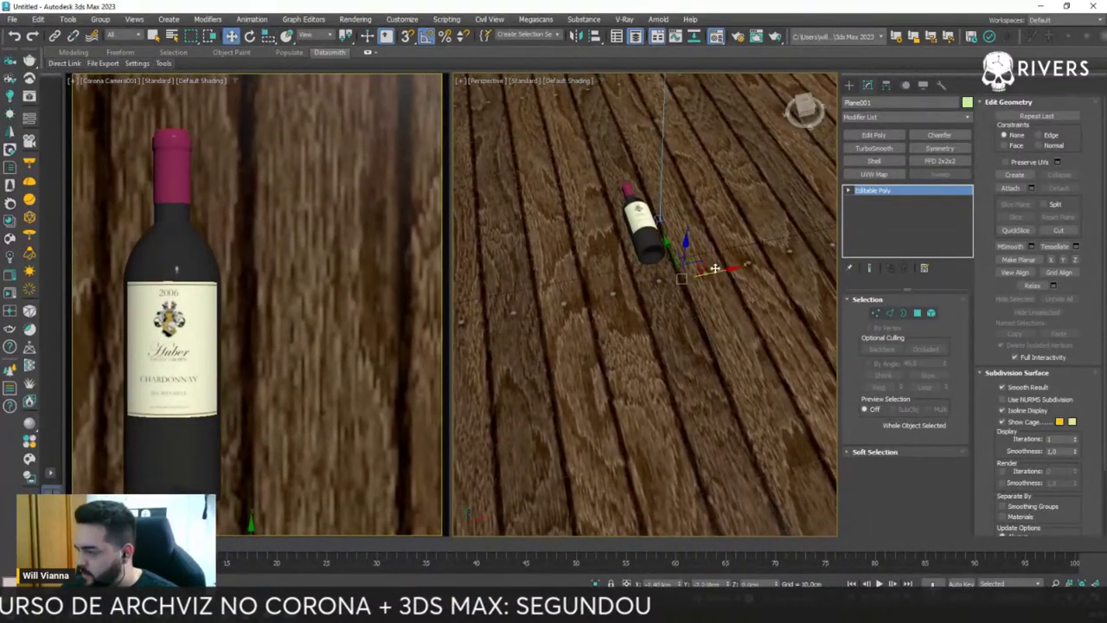
{"action": "left_click_drag", "start_coordinate": [667, 240], "coordinate": [675, 261]}
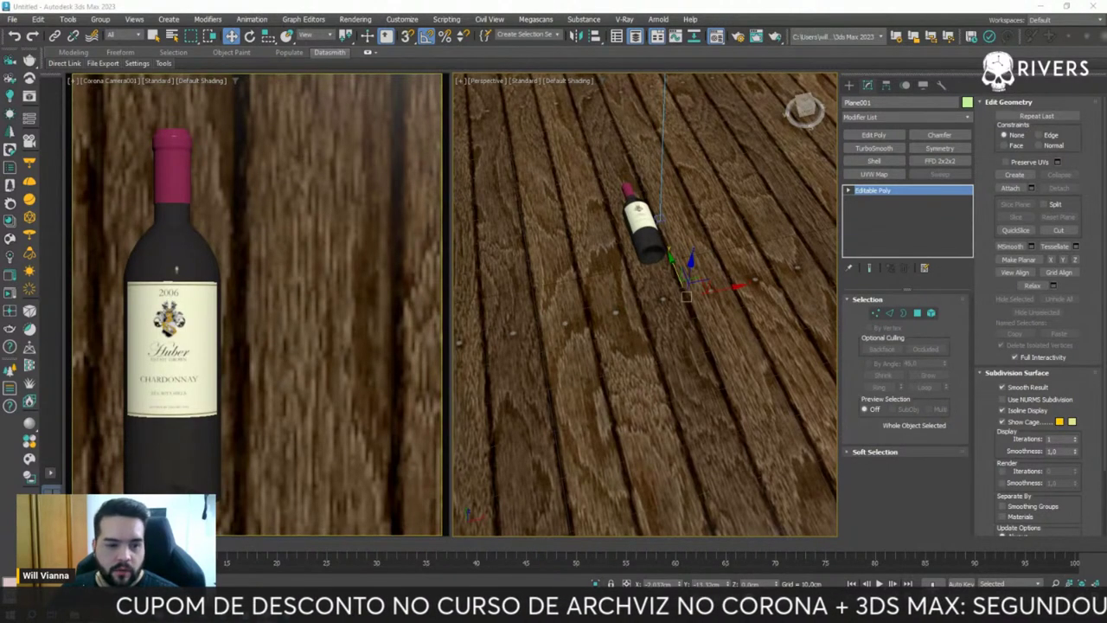
{"action": "mouse_move", "coordinate": [210, 79]}
{"action": "left_mouse_down"}
{"action": "mouse_move", "coordinate": [331, 87]}
{"action": "mouse_move", "coordinate": [459, 63]}
{"action": "left_mouse_up"}
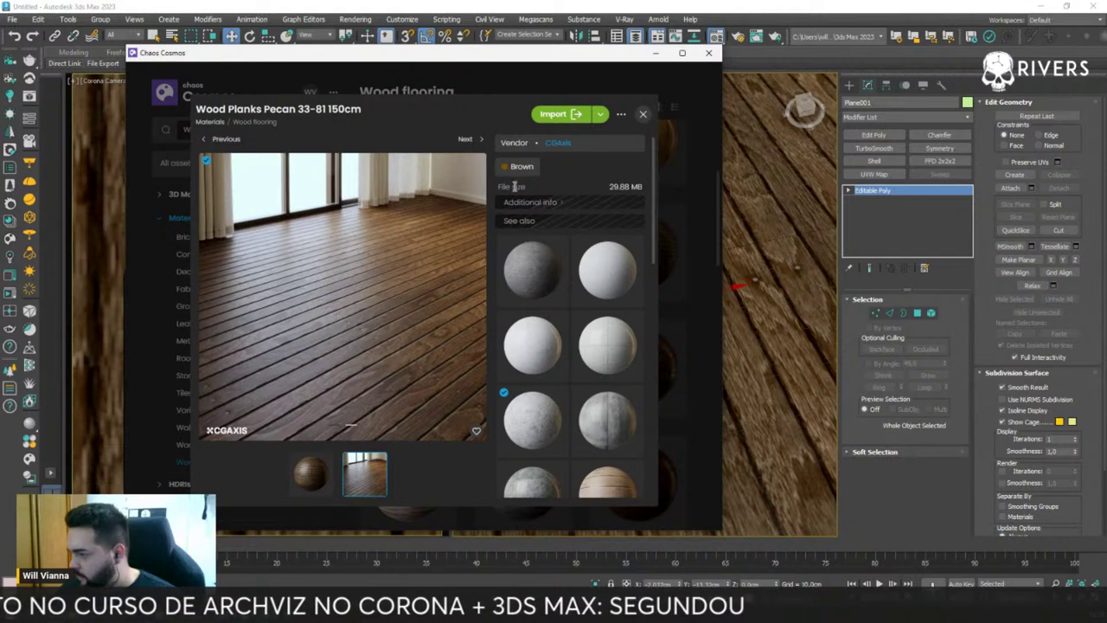
- Check the wood material's additional info in Cosmos, then close Cosmos
{"action": "left_click", "coordinate": [541, 202]}
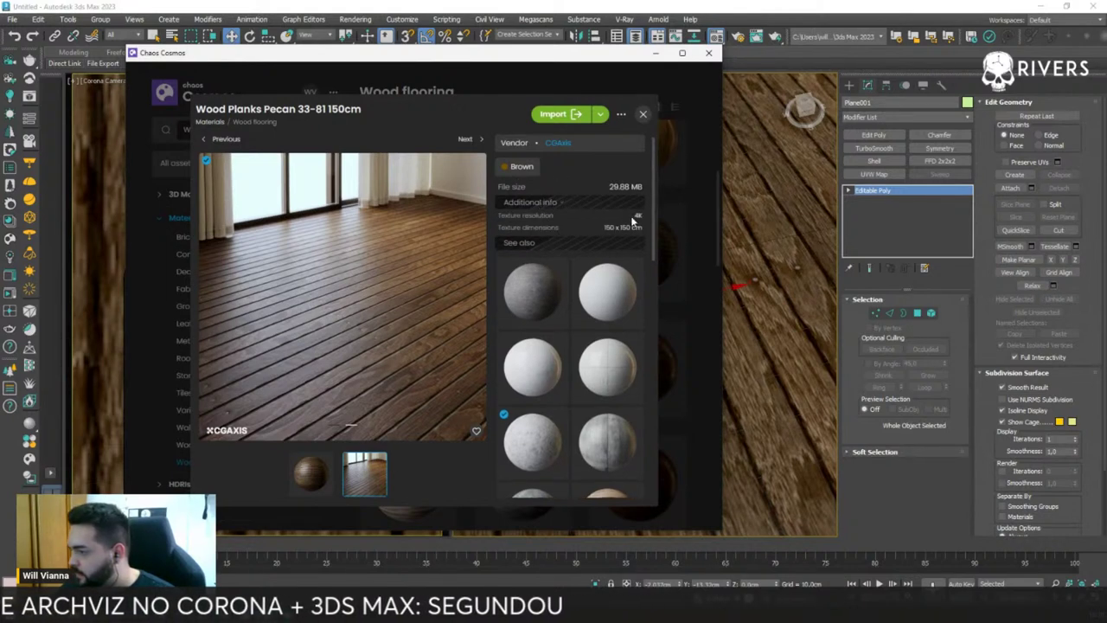
{"action": "left_click", "coordinate": [536, 201]}
{"action": "left_click", "coordinate": [654, 53]}
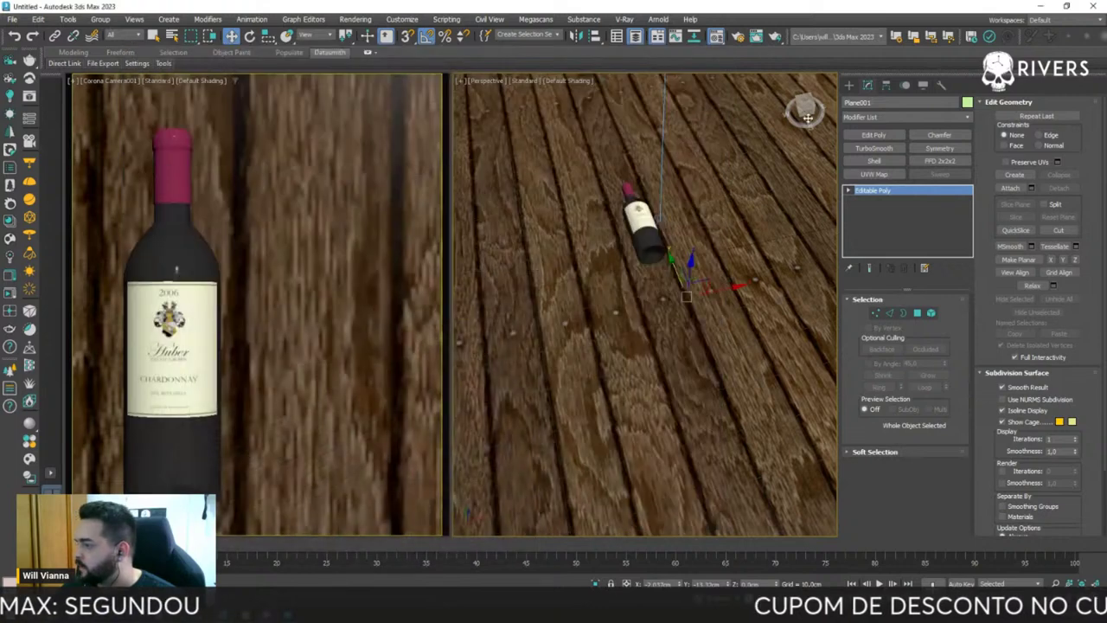
- Give Plane001 a Box UVW Map and start a Corona interactive render
{"action": "left_click", "coordinate": [895, 176]}
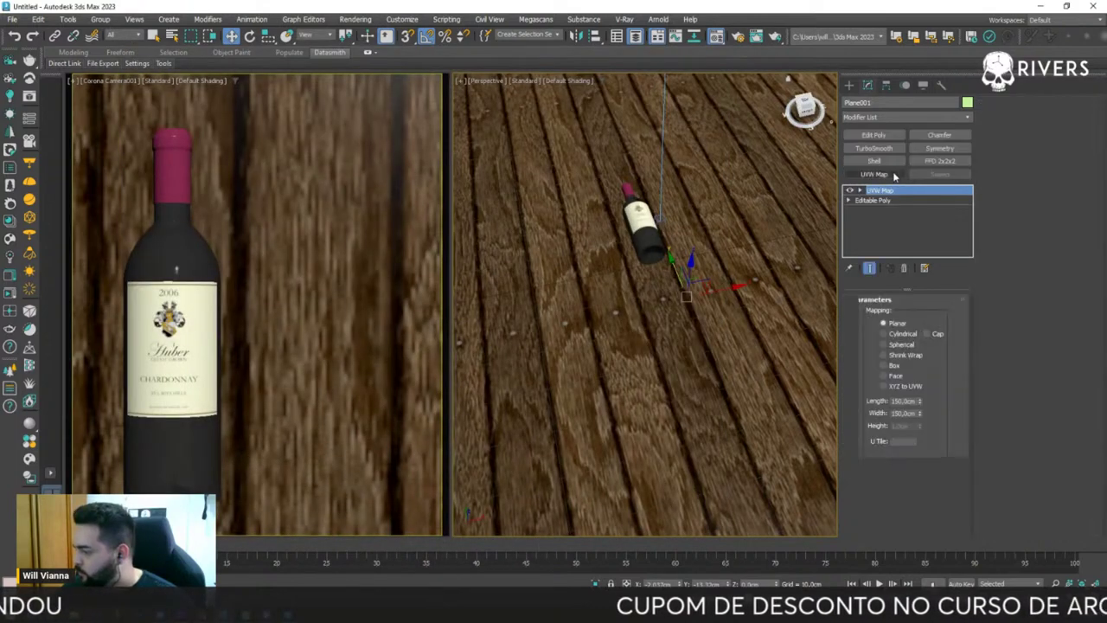
{"action": "left_click", "coordinate": [894, 366]}
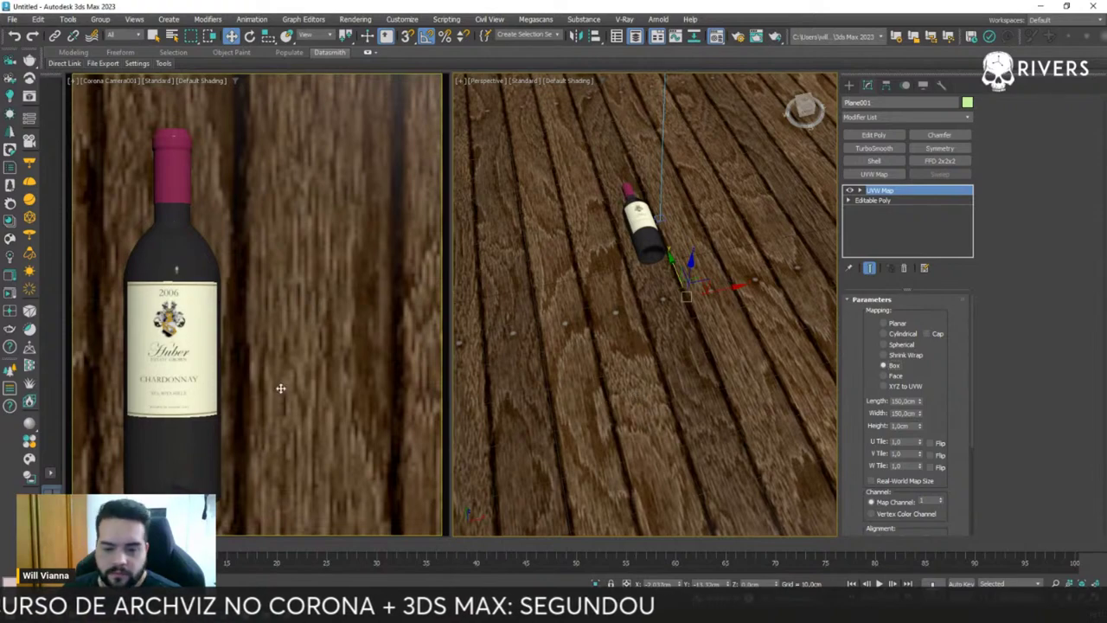
{"action": "left_click", "coordinate": [10, 292]}
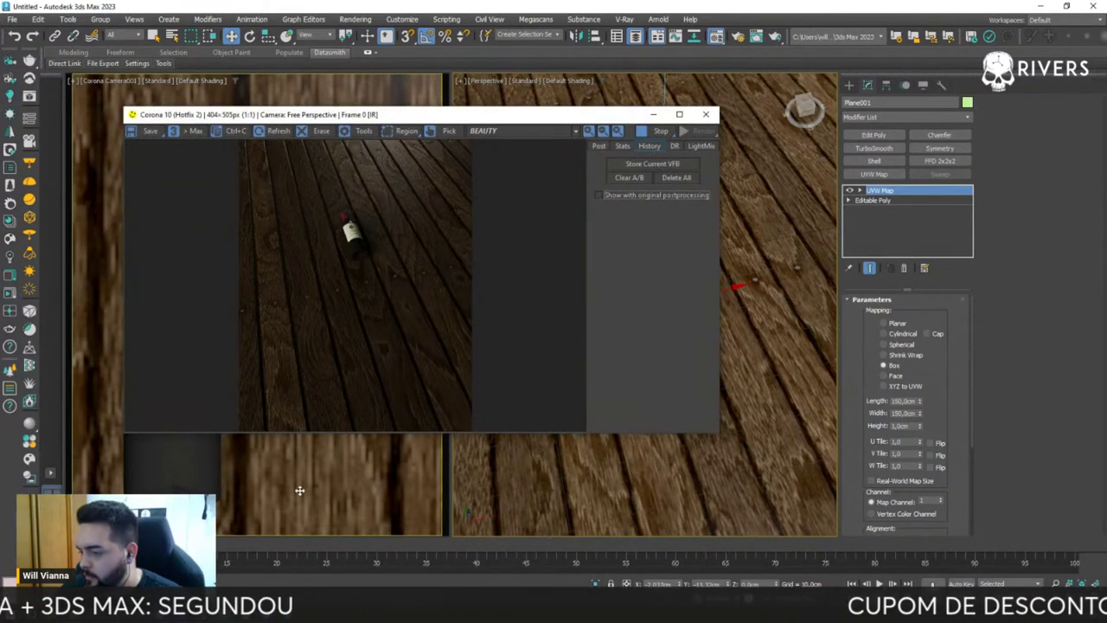
- Render through Corona Camera001, stopping and restarting the interactive render
{"action": "left_click", "coordinate": [314, 494]}
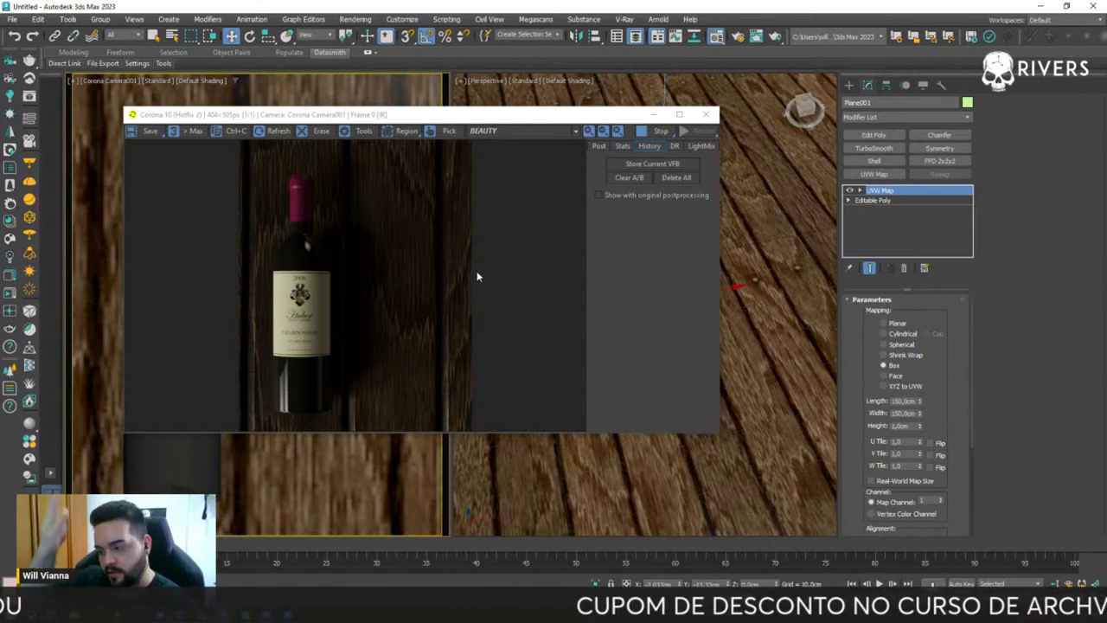
{"action": "left_click", "coordinate": [660, 130]}
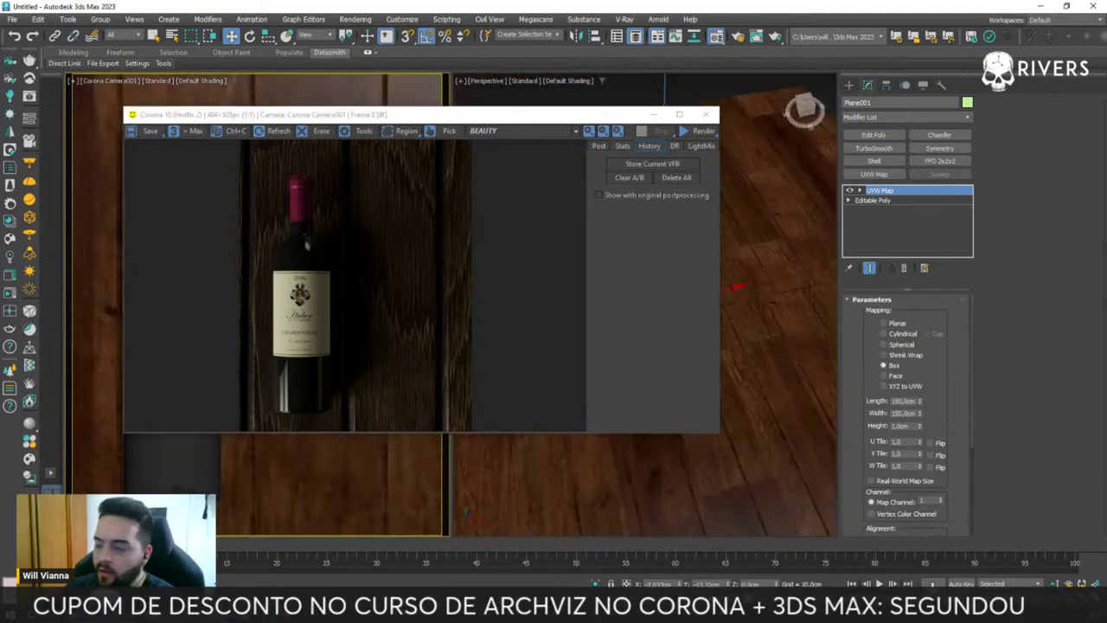
{"action": "left_click", "coordinate": [696, 131]}
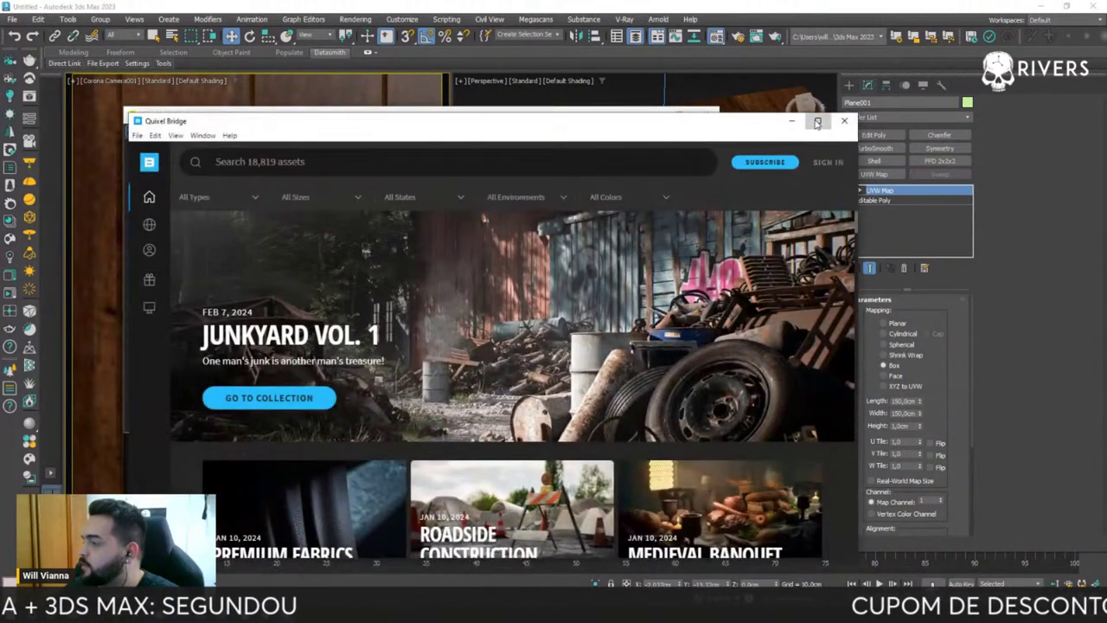
- Maximize Quixel Bridge and sign in to the Quixel account
{"action": "left_click", "coordinate": [786, 116]}
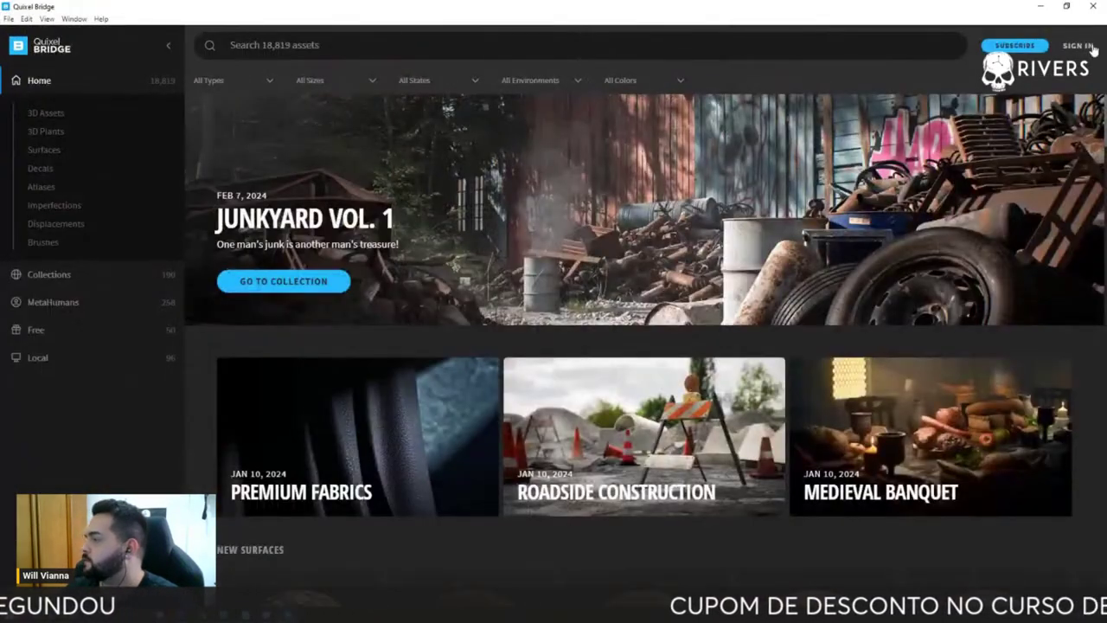
{"action": "left_click", "coordinate": [1081, 46]}
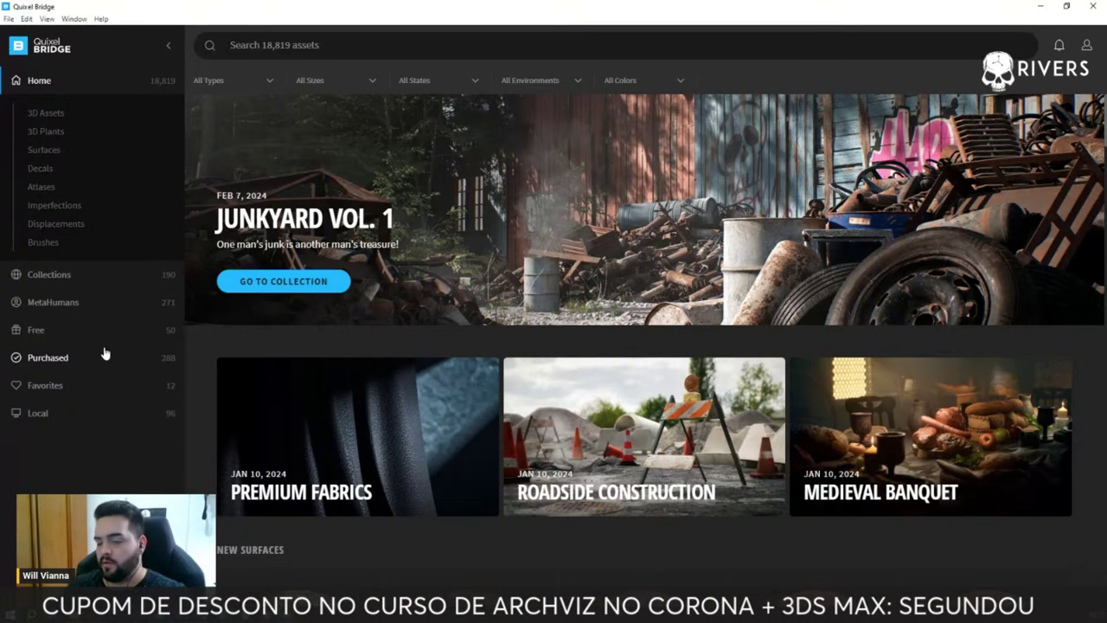
- Filter to Local > Megascans > Surfaces and open the Wooden Planks surface details
{"action": "left_click", "coordinate": [80, 419]}
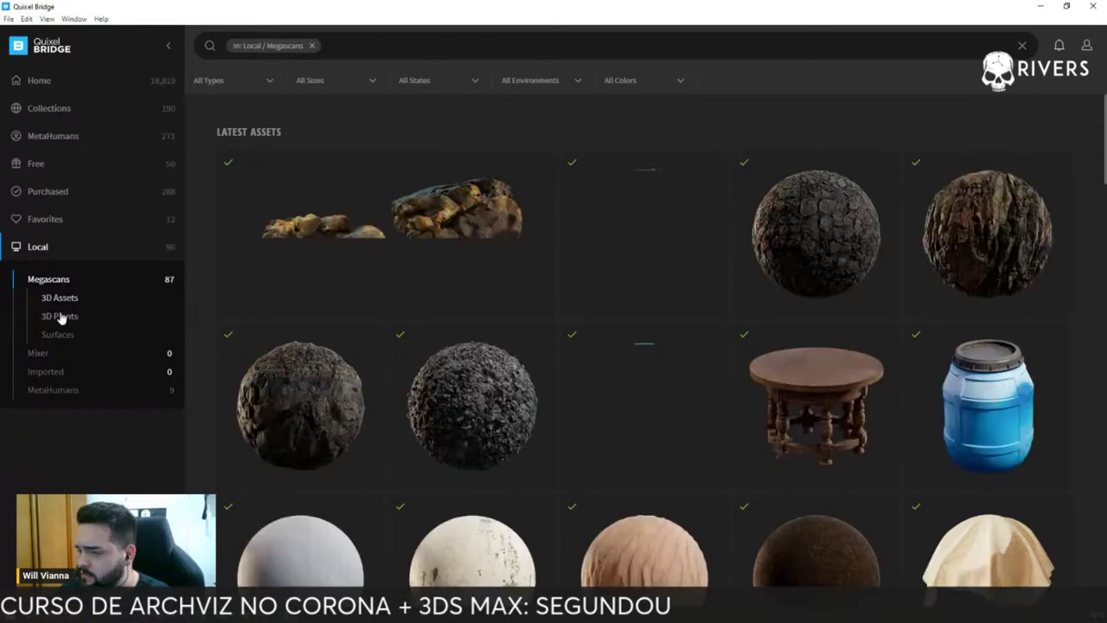
{"action": "left_click", "coordinate": [60, 317]}
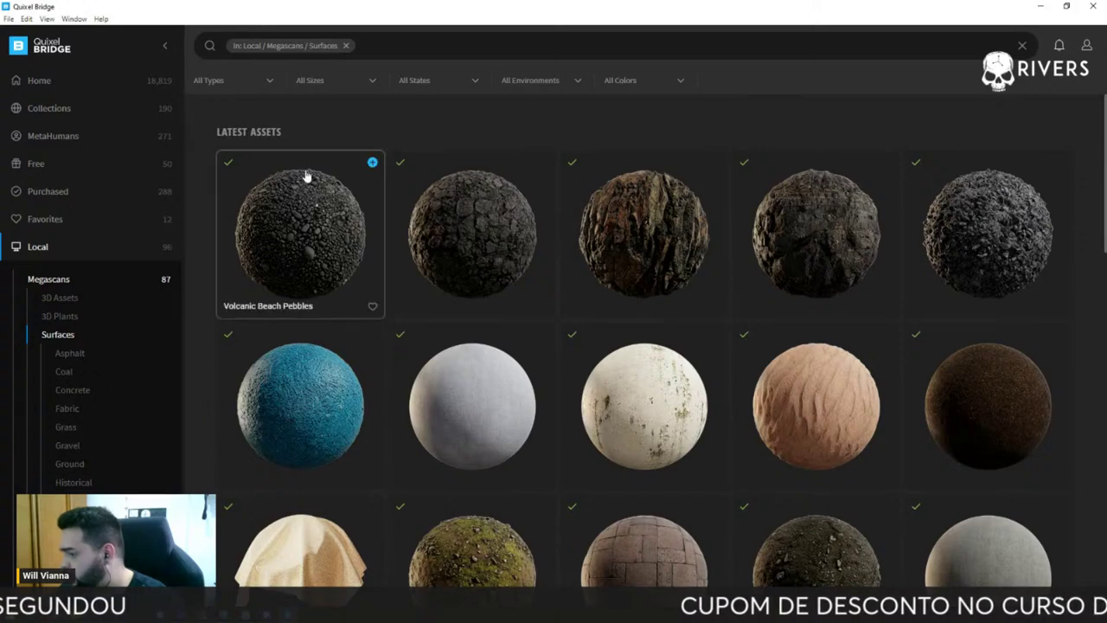
{"action": "scroll", "coordinate": [378, 223], "scroll_direction": "down", "scroll_amount": 1}
{"action": "scroll", "coordinate": [377, 223], "scroll_direction": "down", "scroll_amount": 3}
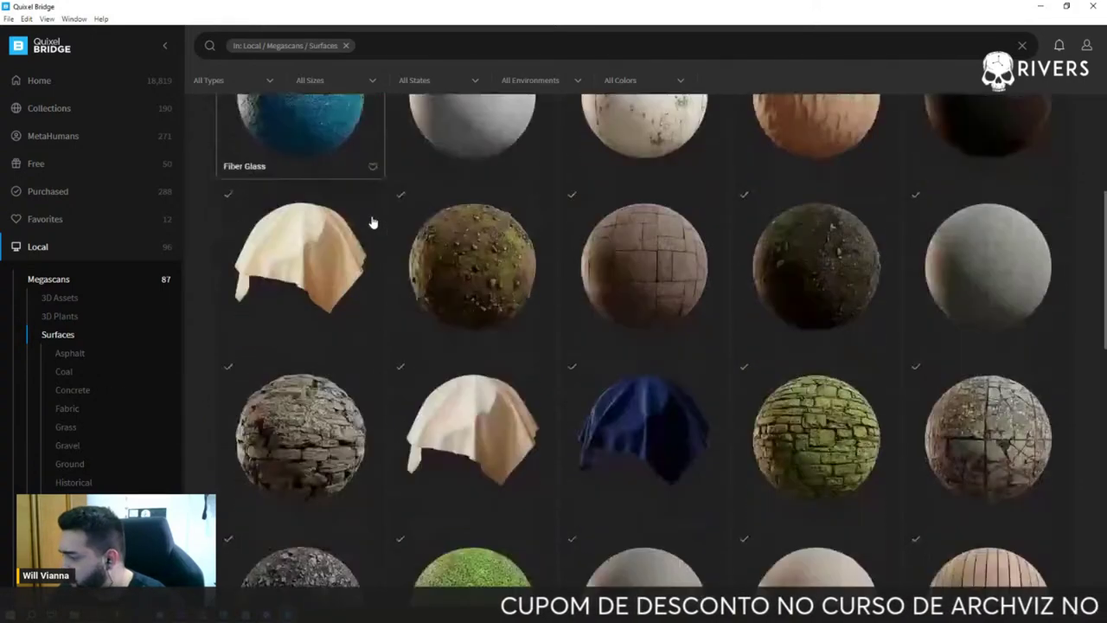
{"action": "scroll", "coordinate": [376, 220], "scroll_direction": "down", "scroll_amount": 2}
{"action": "scroll", "coordinate": [371, 220], "scroll_direction": "down", "scroll_amount": 3}
{"action": "mouse_move", "coordinate": [987, 229]}
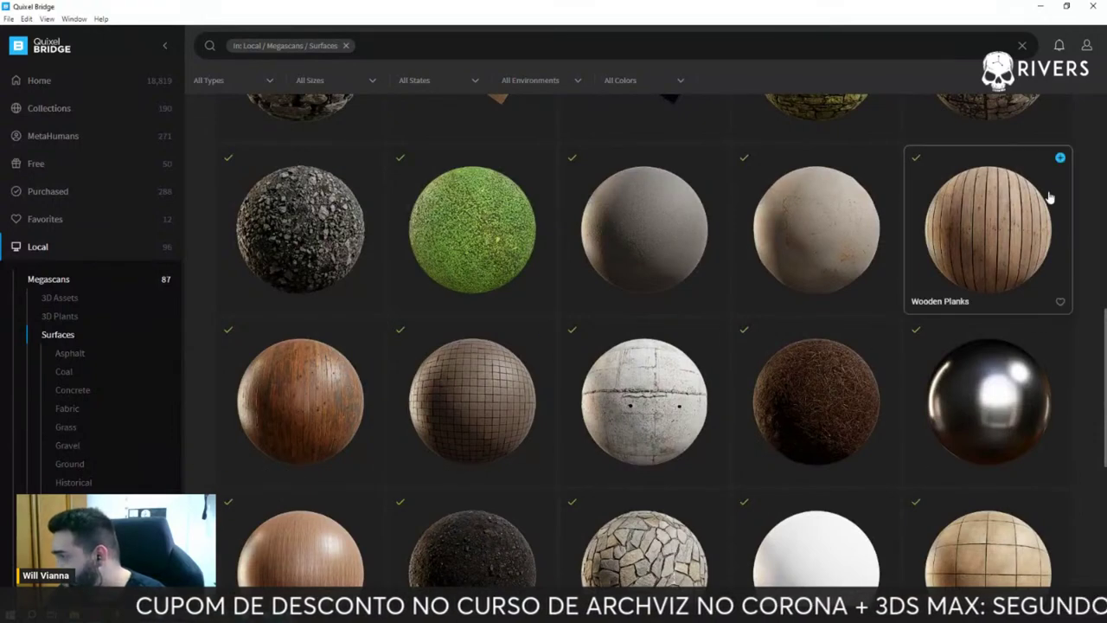
{"action": "left_click", "coordinate": [1013, 214]}
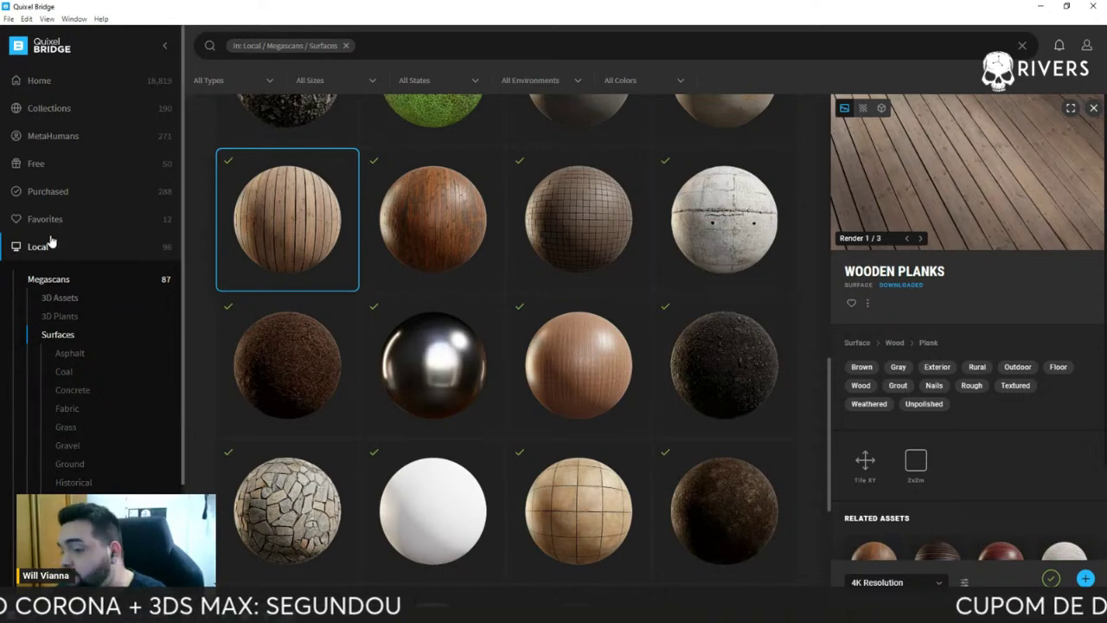
- Browse Home > Surfaces > Wood and preview the Old Plywood and Plywood surfaces
{"action": "left_click", "coordinate": [39, 79]}
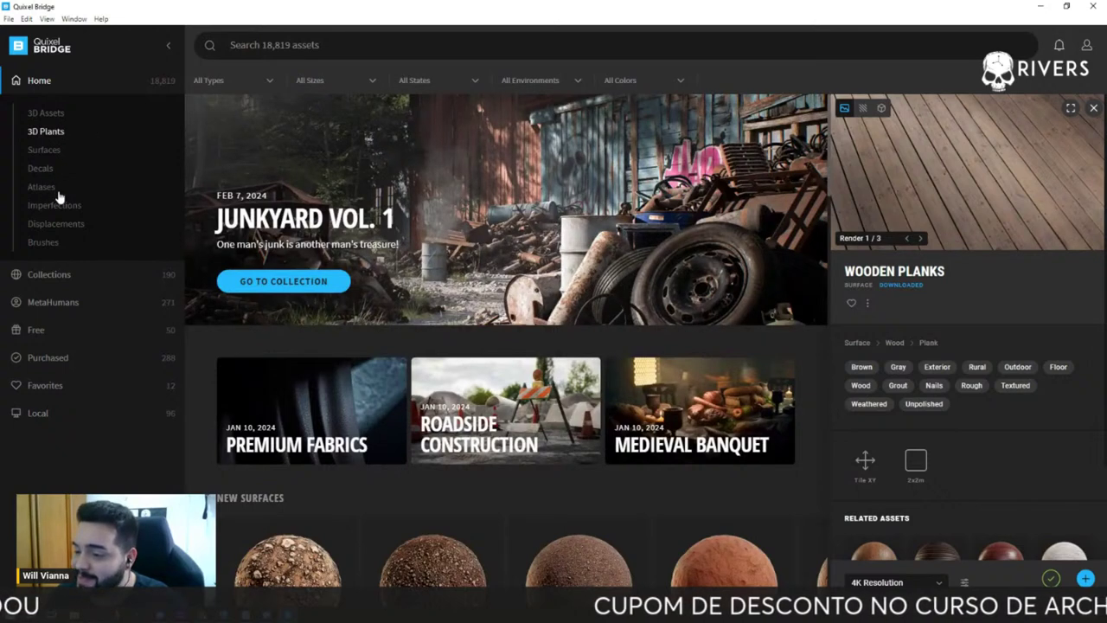
{"action": "left_click", "coordinate": [43, 150]}
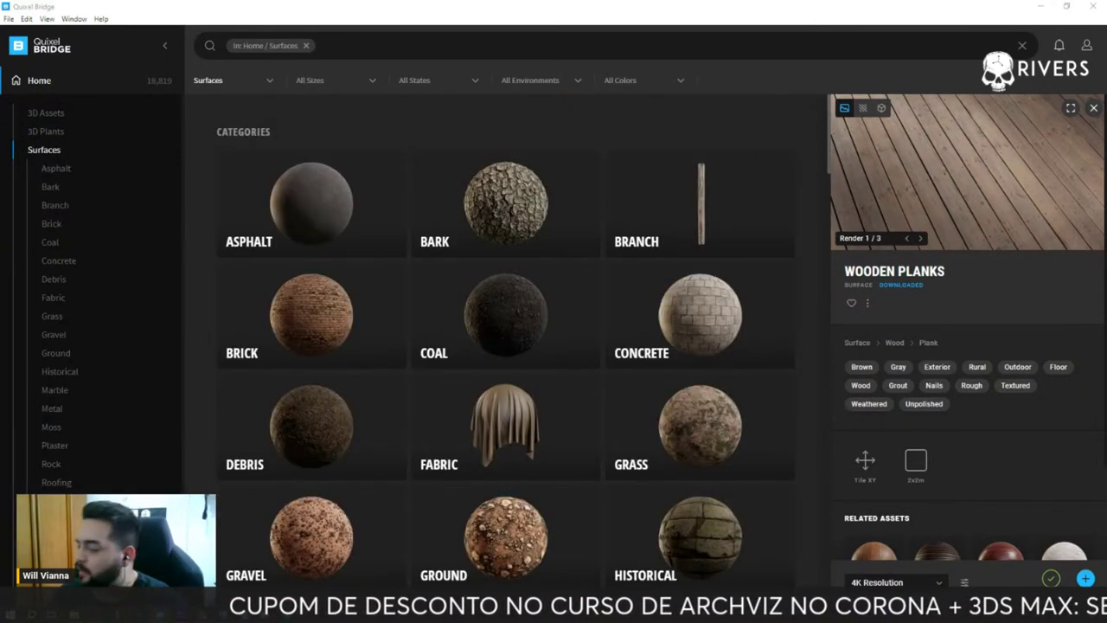
{"action": "scroll", "coordinate": [411, 206], "scroll_direction": "down", "scroll_amount": 1}
{"action": "scroll", "coordinate": [412, 208], "scroll_direction": "down", "scroll_amount": 1}
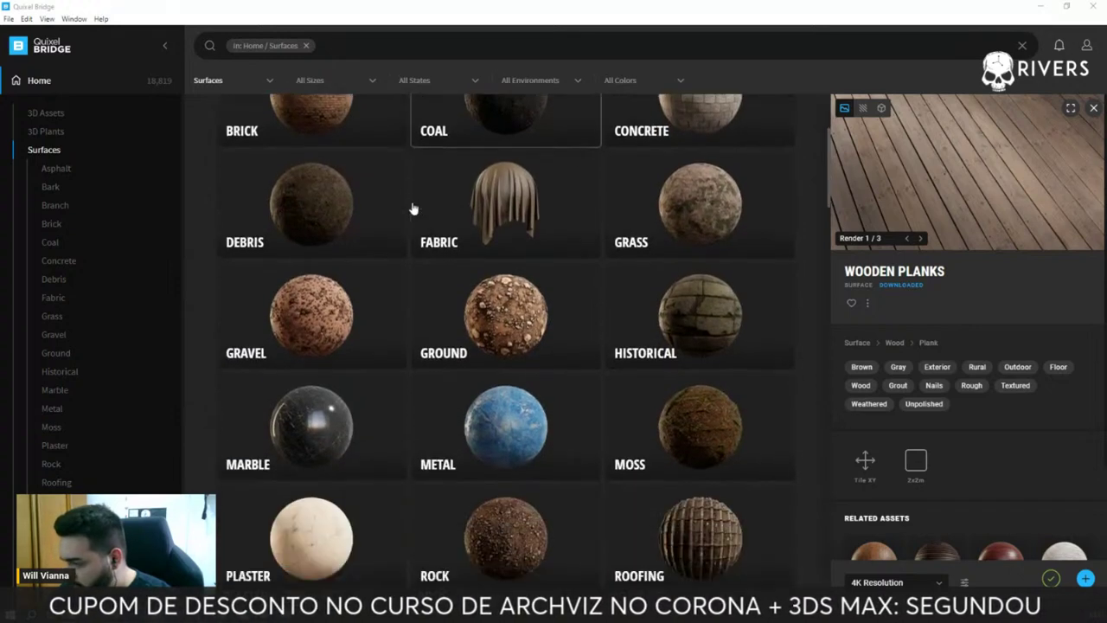
{"action": "scroll", "coordinate": [413, 207], "scroll_direction": "down", "scroll_amount": 1}
{"action": "scroll", "coordinate": [413, 199], "scroll_direction": "down", "scroll_amount": 1}
{"action": "scroll", "coordinate": [412, 196], "scroll_direction": "down", "scroll_amount": 1}
{"action": "scroll", "coordinate": [403, 185], "scroll_direction": "down", "scroll_amount": 1}
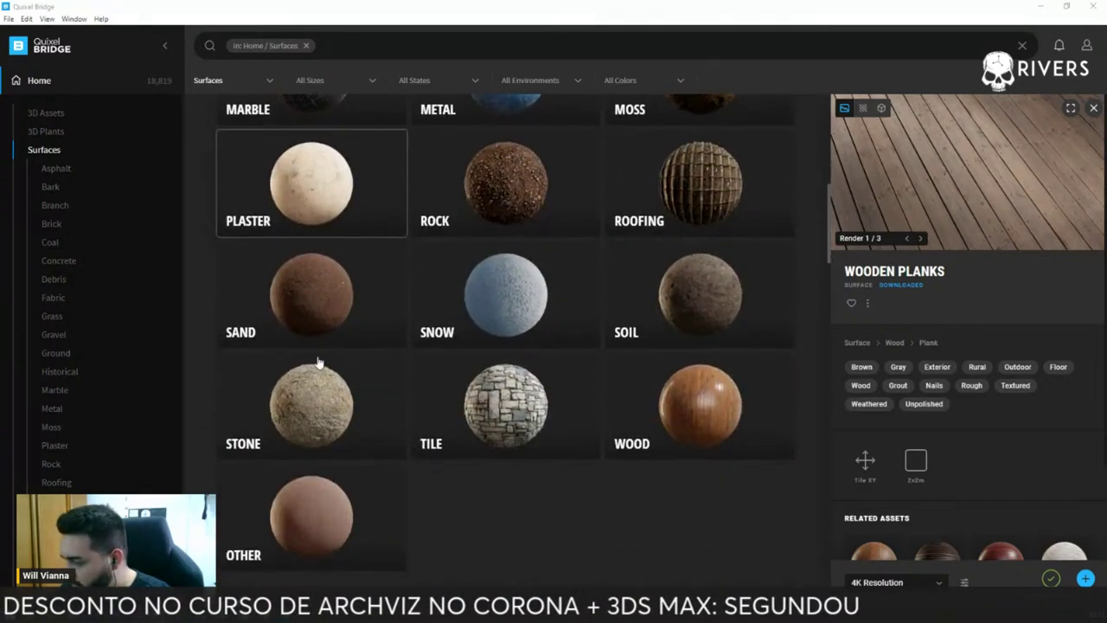
{"action": "left_click", "coordinate": [688, 407]}
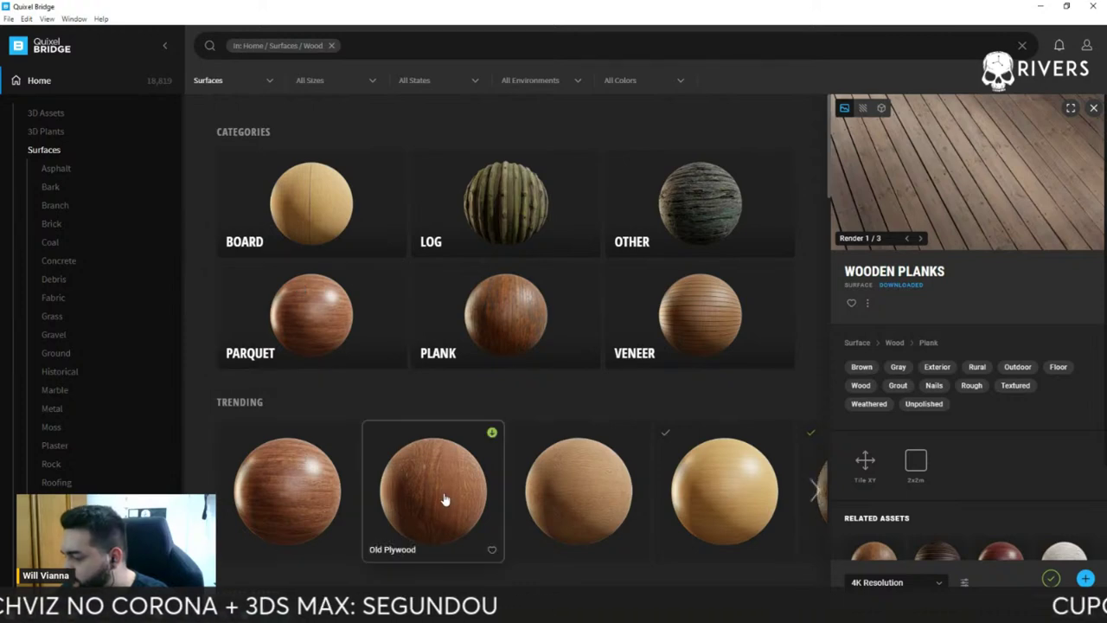
{"action": "left_click", "coordinate": [445, 493]}
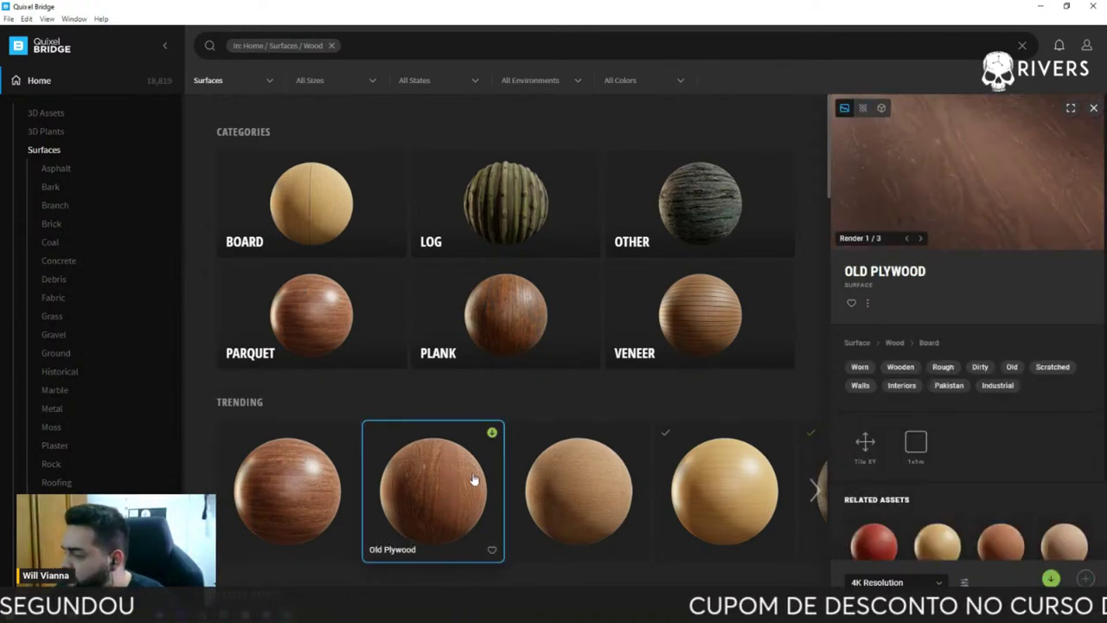
{"action": "left_click", "coordinate": [564, 479]}
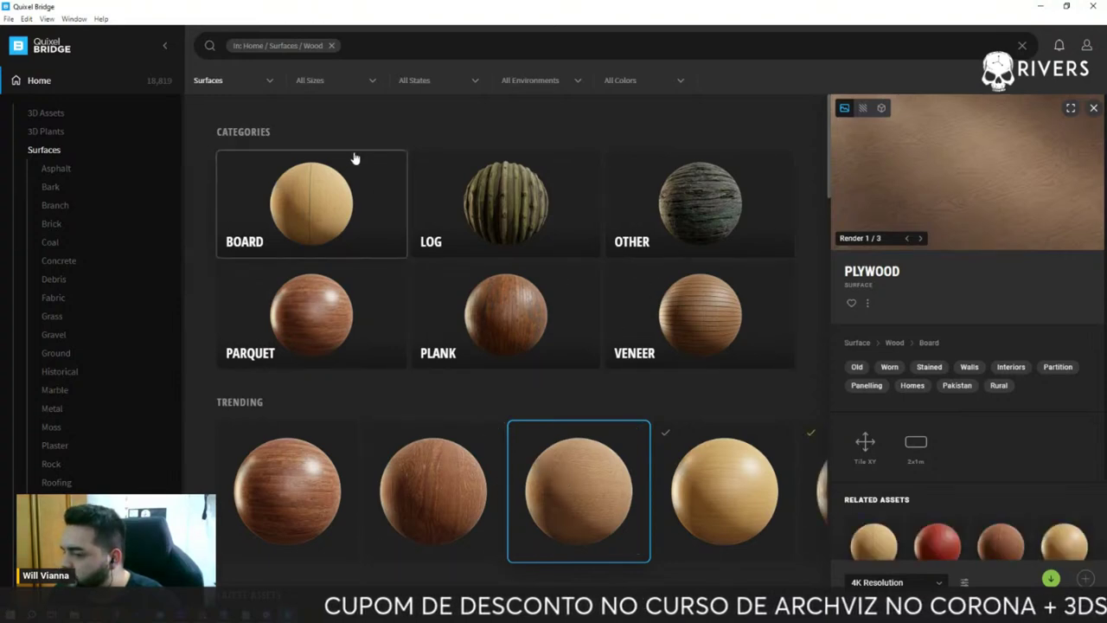
- Filter wood surfaces to Board, download the Plywood surface, and return to 3ds Max
{"action": "left_click", "coordinate": [331, 205]}
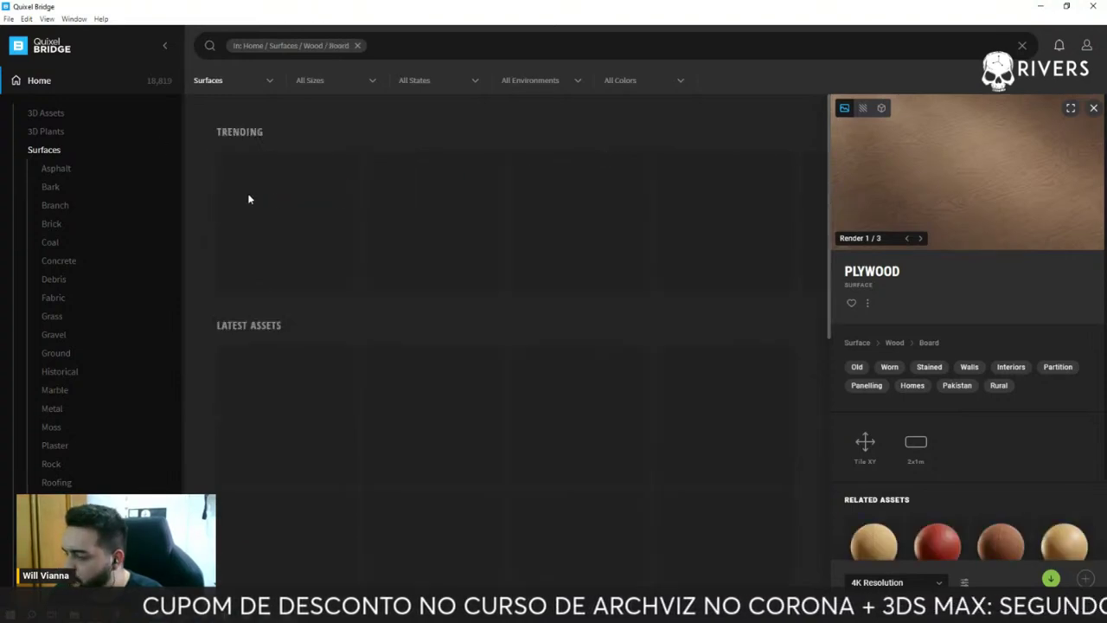
{"action": "scroll", "coordinate": [331, 242], "scroll_direction": "down", "scroll_amount": 1}
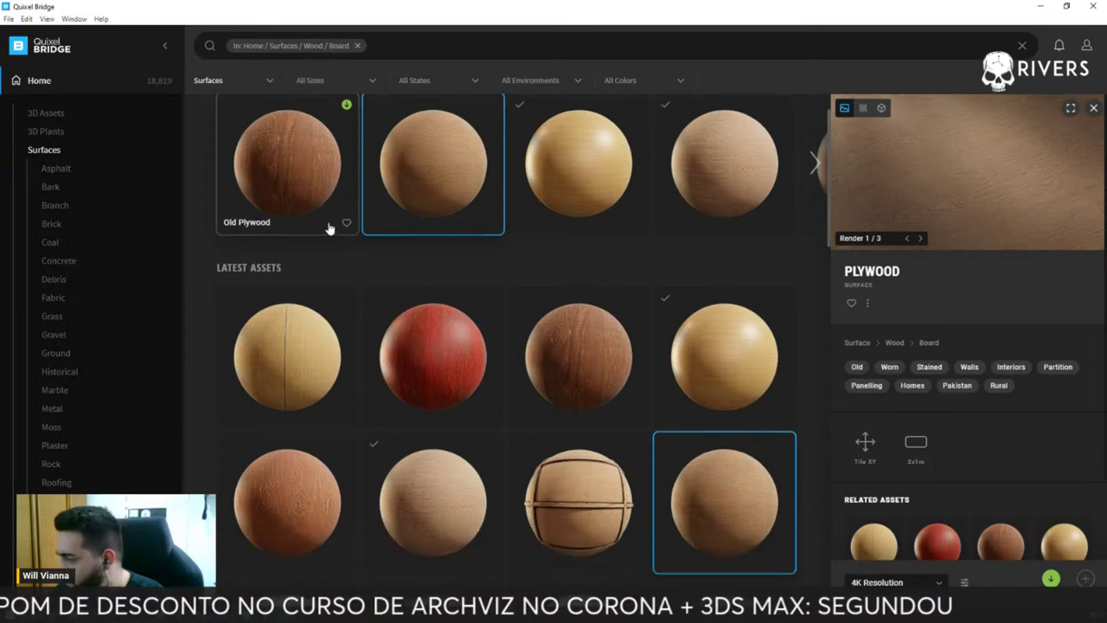
{"action": "scroll", "coordinate": [328, 229], "scroll_direction": "down", "scroll_amount": 1}
{"action": "scroll", "coordinate": [329, 228], "scroll_direction": "down", "scroll_amount": 3}
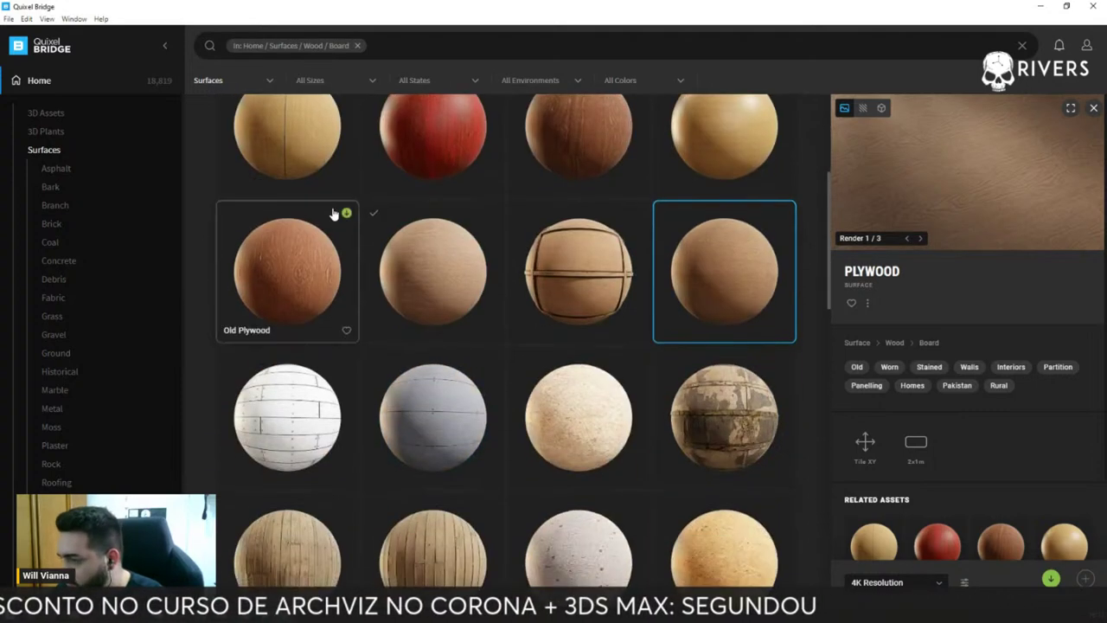
{"action": "left_click", "coordinate": [454, 235]}
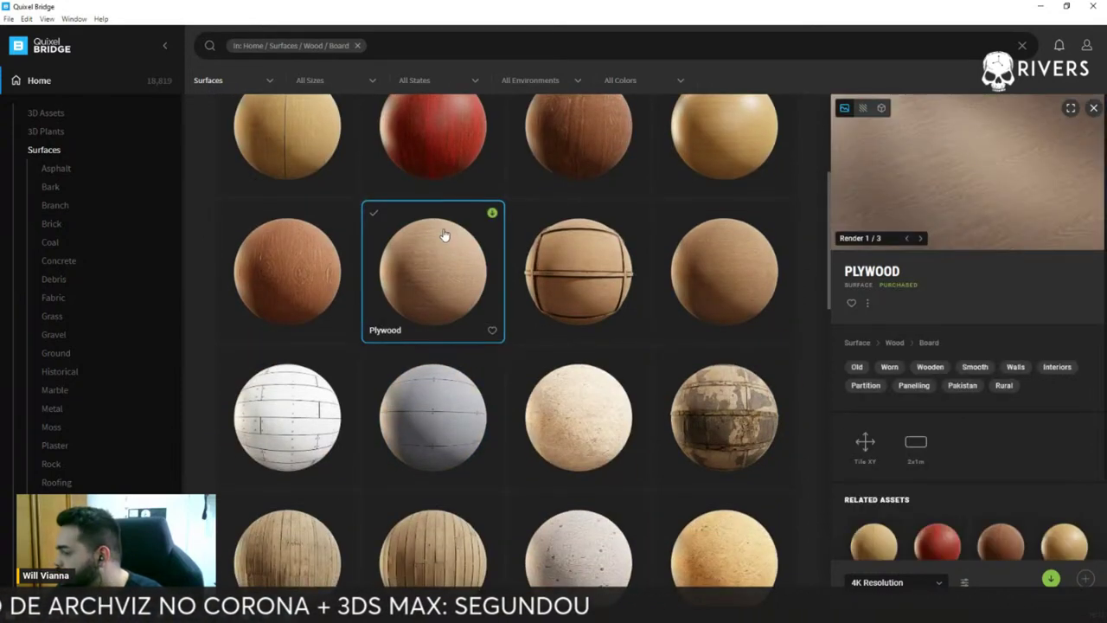
{"action": "scroll", "coordinate": [445, 233], "scroll_direction": "down", "scroll_amount": 2}
{"action": "scroll", "coordinate": [450, 232], "scroll_direction": "down", "scroll_amount": 2}
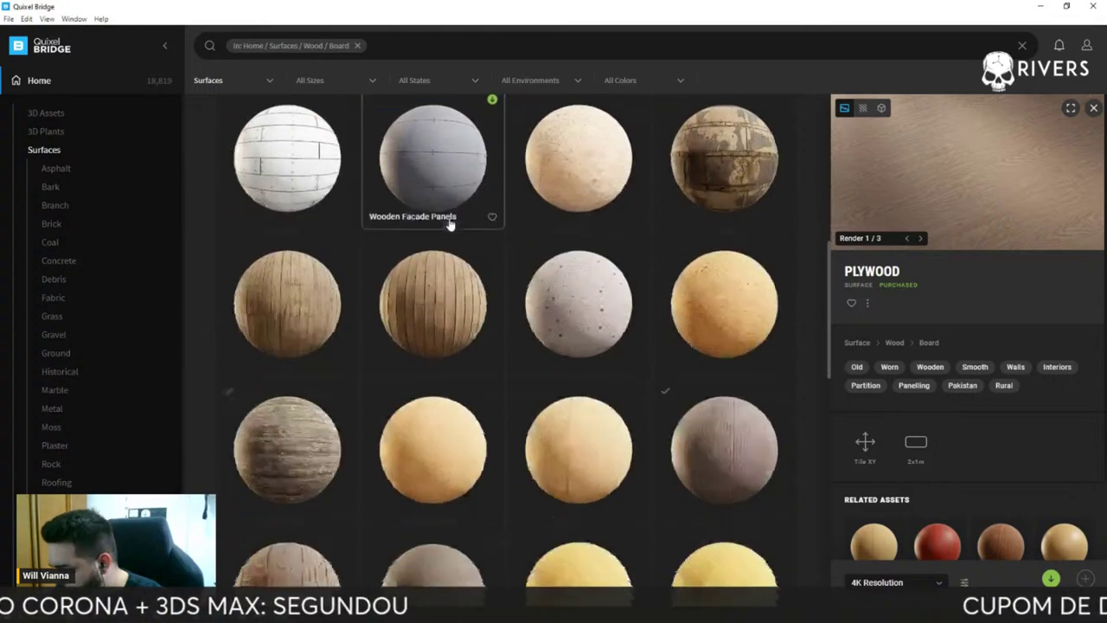
{"action": "scroll", "coordinate": [449, 227], "scroll_direction": "down", "scroll_amount": 2}
{"action": "scroll", "coordinate": [450, 223], "scroll_direction": "down", "scroll_amount": 2}
{"action": "scroll", "coordinate": [448, 219], "scroll_direction": "down", "scroll_amount": 2}
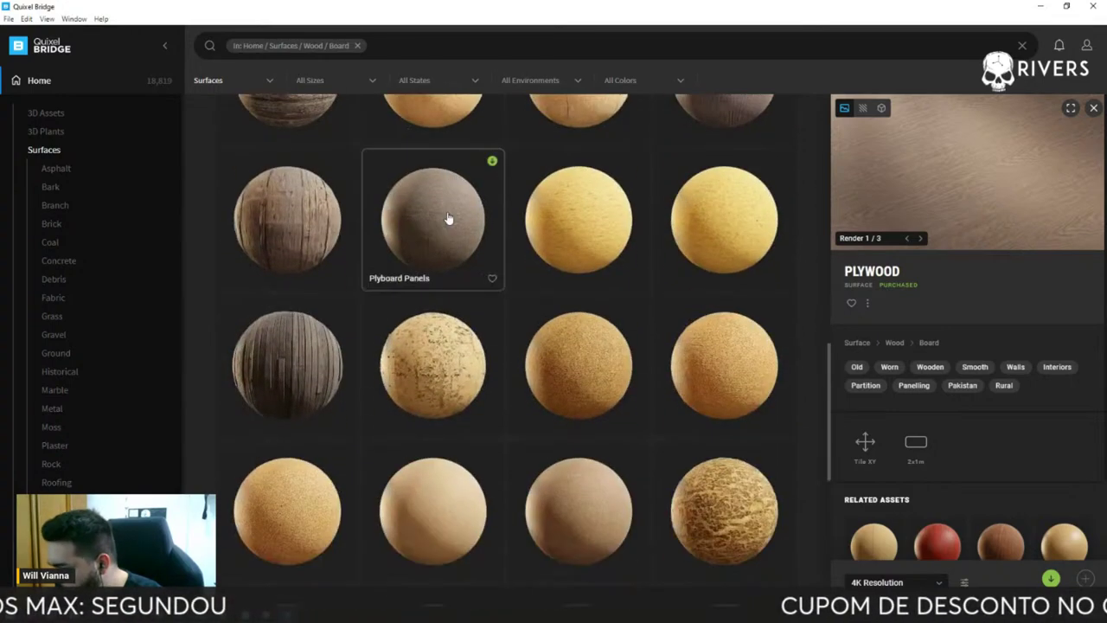
{"action": "scroll", "coordinate": [447, 219], "scroll_direction": "down", "scroll_amount": 2}
{"action": "scroll", "coordinate": [441, 220], "scroll_direction": "down", "scroll_amount": 3}
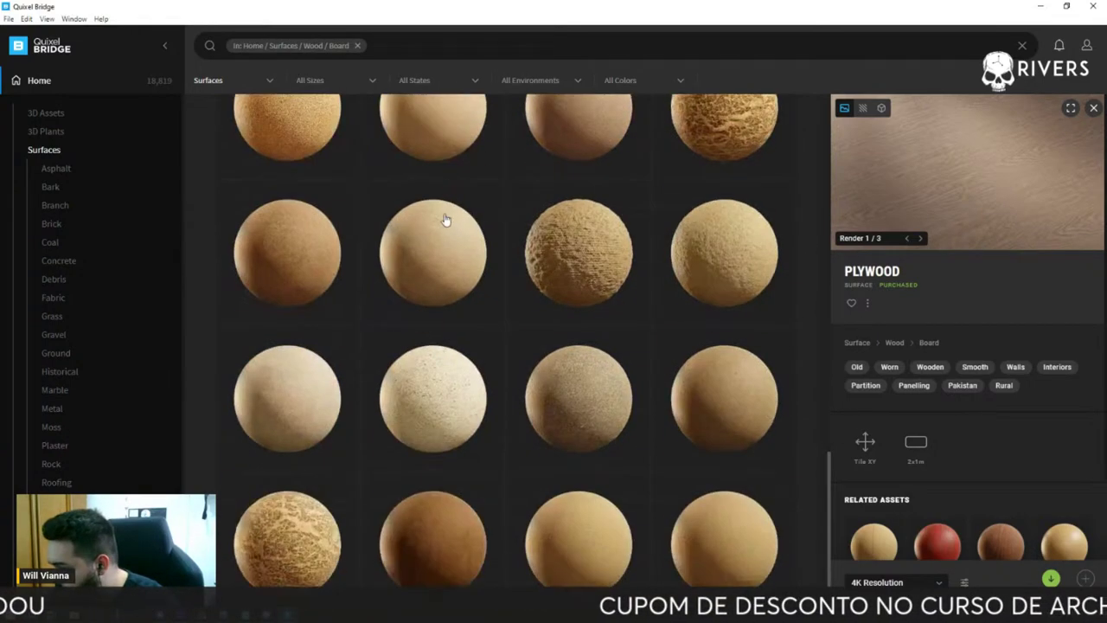
{"action": "scroll", "coordinate": [437, 221], "scroll_direction": "up", "scroll_amount": 3}
{"action": "scroll", "coordinate": [445, 216], "scroll_direction": "up", "scroll_amount": 3}
{"action": "scroll", "coordinate": [449, 212], "scroll_direction": "up", "scroll_amount": 3}
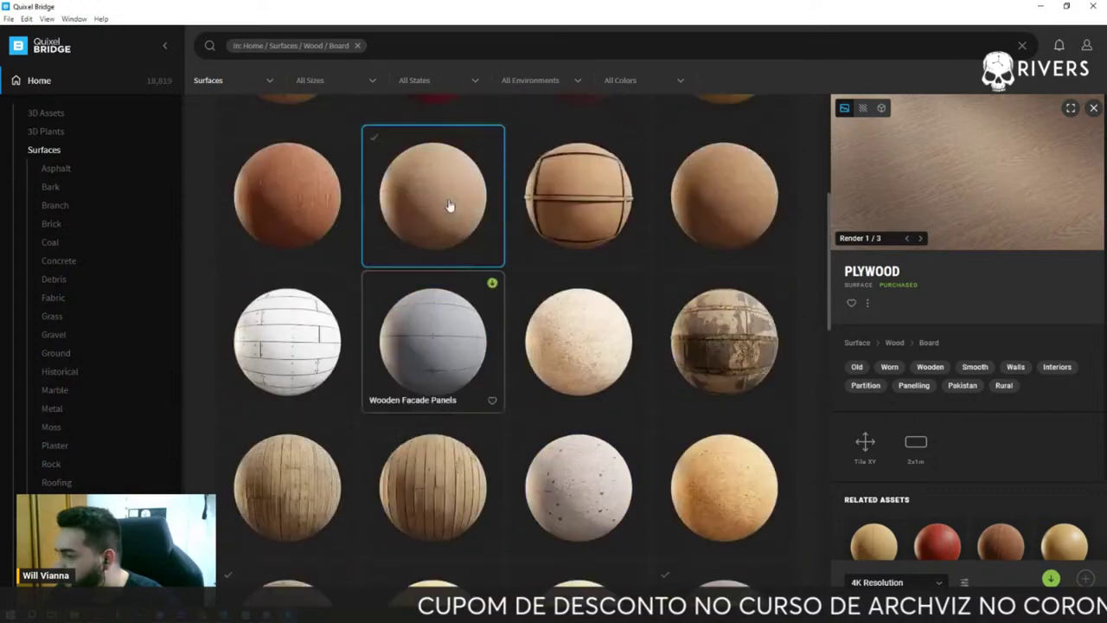
{"action": "scroll", "coordinate": [452, 210], "scroll_direction": "up", "scroll_amount": 5}
{"action": "scroll", "coordinate": [451, 209], "scroll_direction": "up", "scroll_amount": 1}
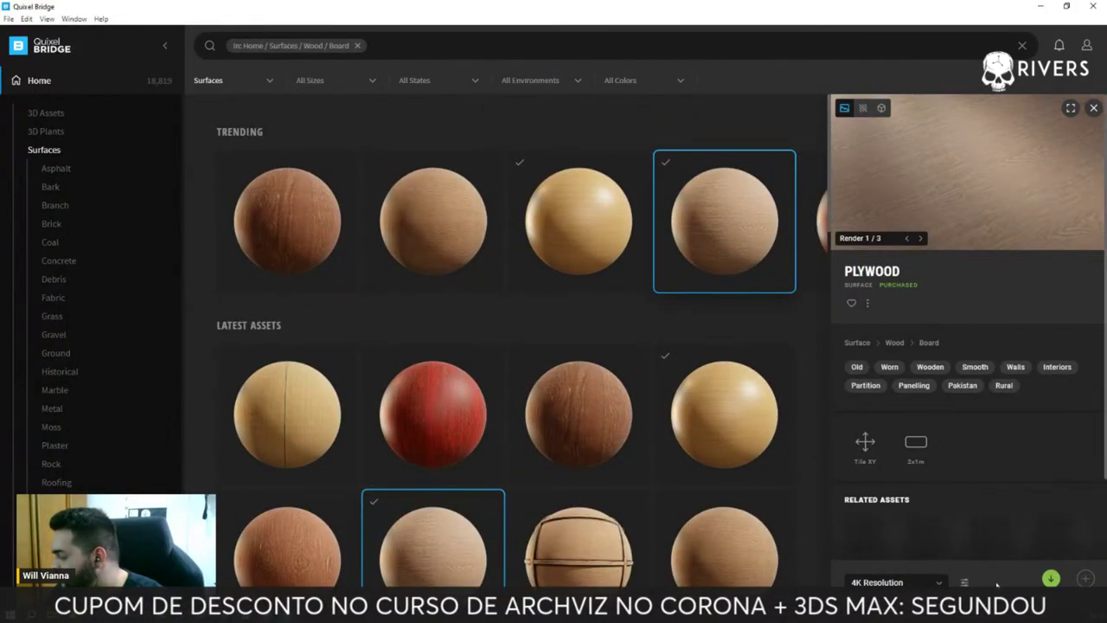
{"action": "left_click", "coordinate": [1048, 578]}
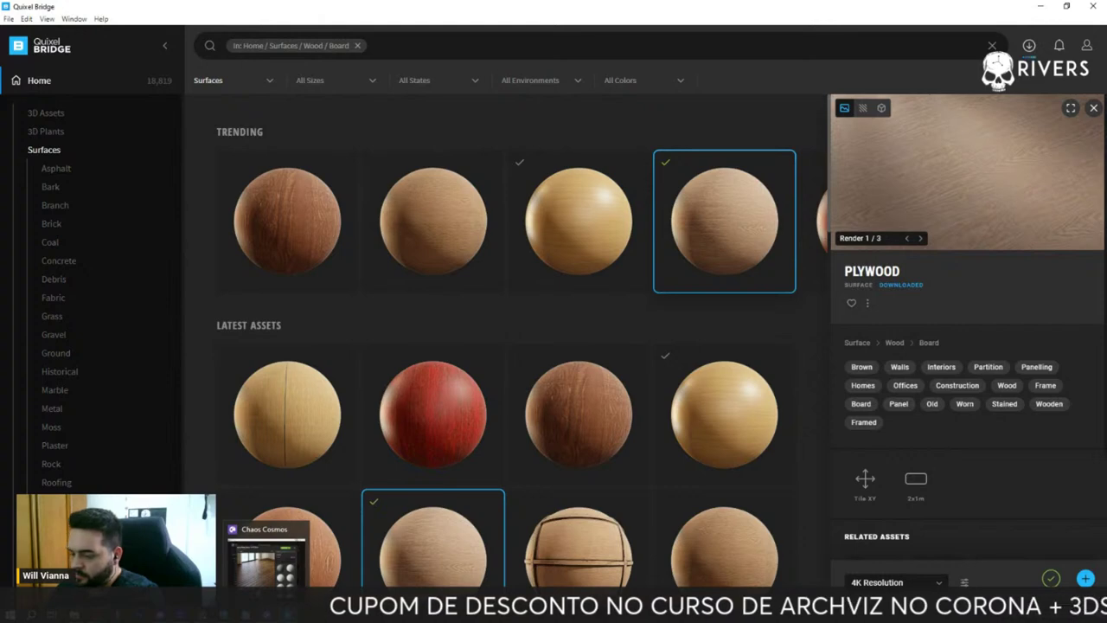
{"action": "left_click", "coordinate": [264, 614]}
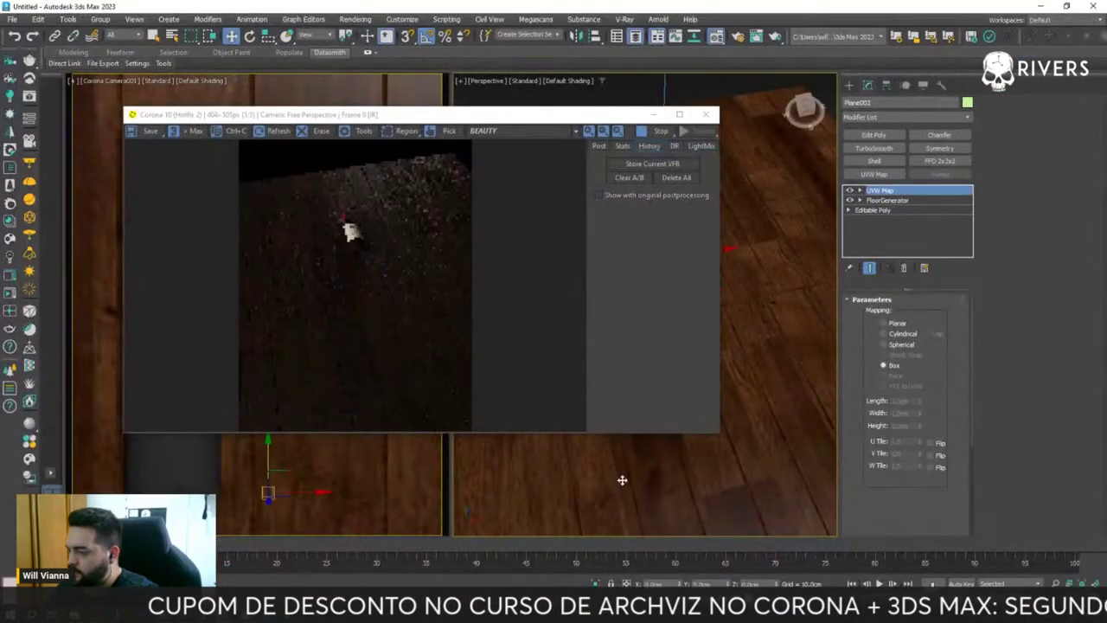
- Minimize the Corona render window and export the Plywood surface from Quixel Bridge to 3ds Max
{"action": "left_click", "coordinate": [654, 114]}
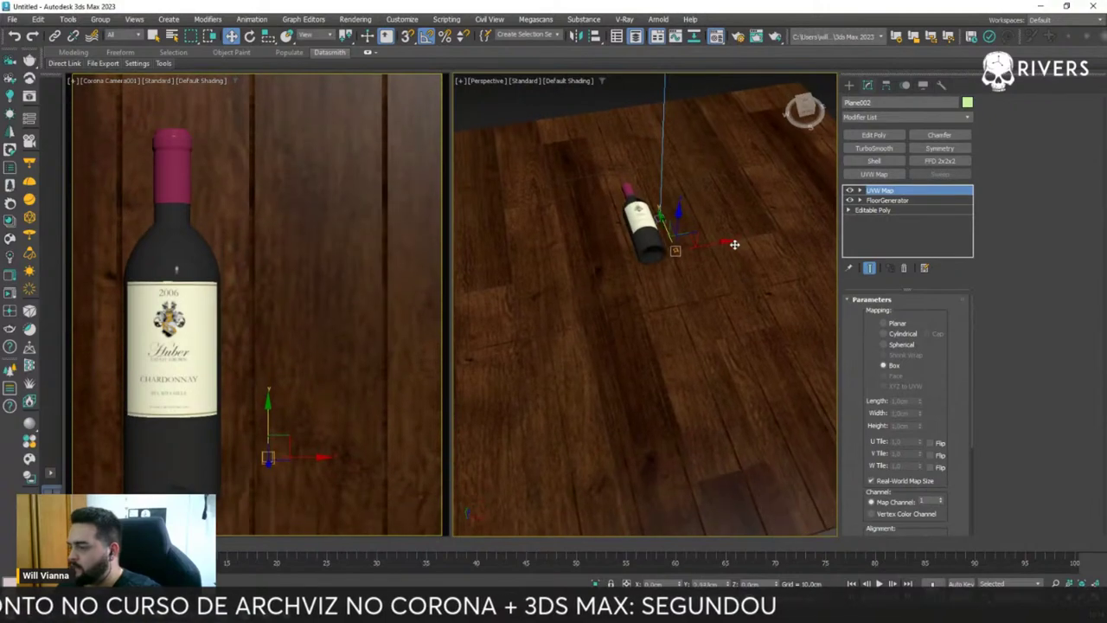
{"action": "left_click_drag", "start_coordinate": [733, 248], "coordinate": [711, 210]}
{"action": "right_click", "coordinate": [711, 210]}
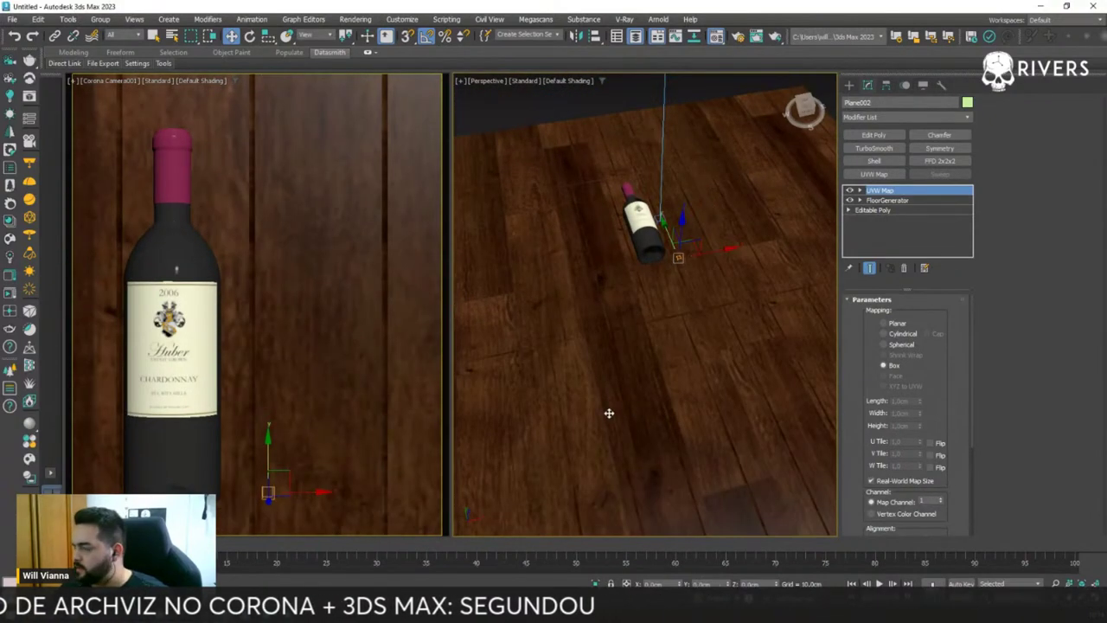
{"action": "left_click", "coordinate": [298, 616]}
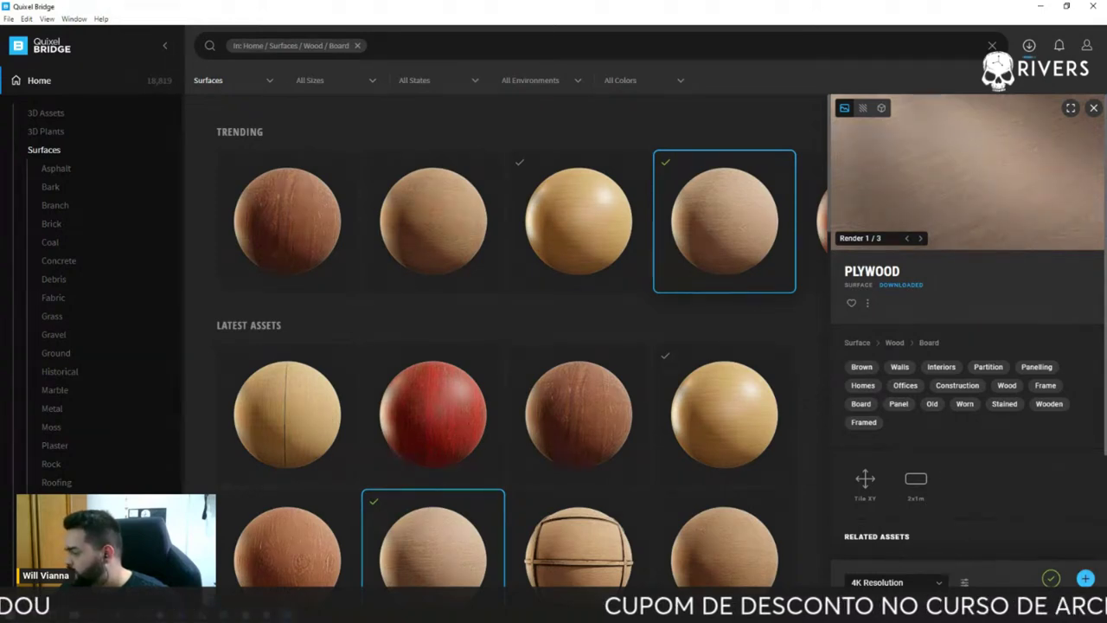
{"action": "left_click", "coordinate": [1084, 578]}
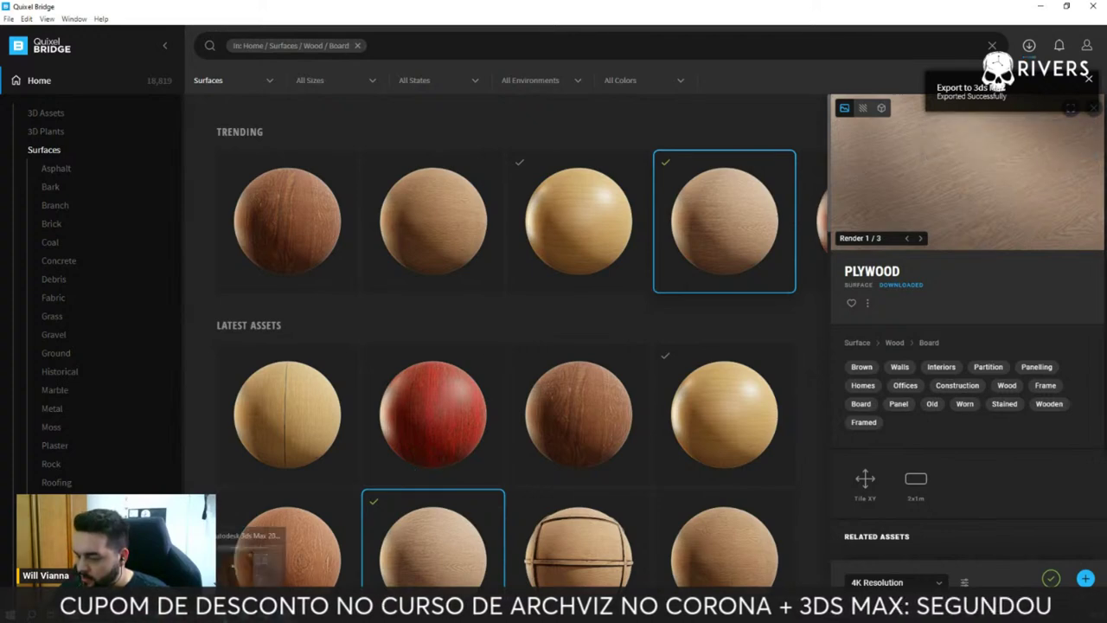
- Turn off Real-World Map Size, set the floor's box mapping to 100 × 200 × 200 cm, and start Corona interactive rendering
{"action": "scroll", "coordinate": [614, 260], "scroll_direction": "down", "scroll_amount": 10}
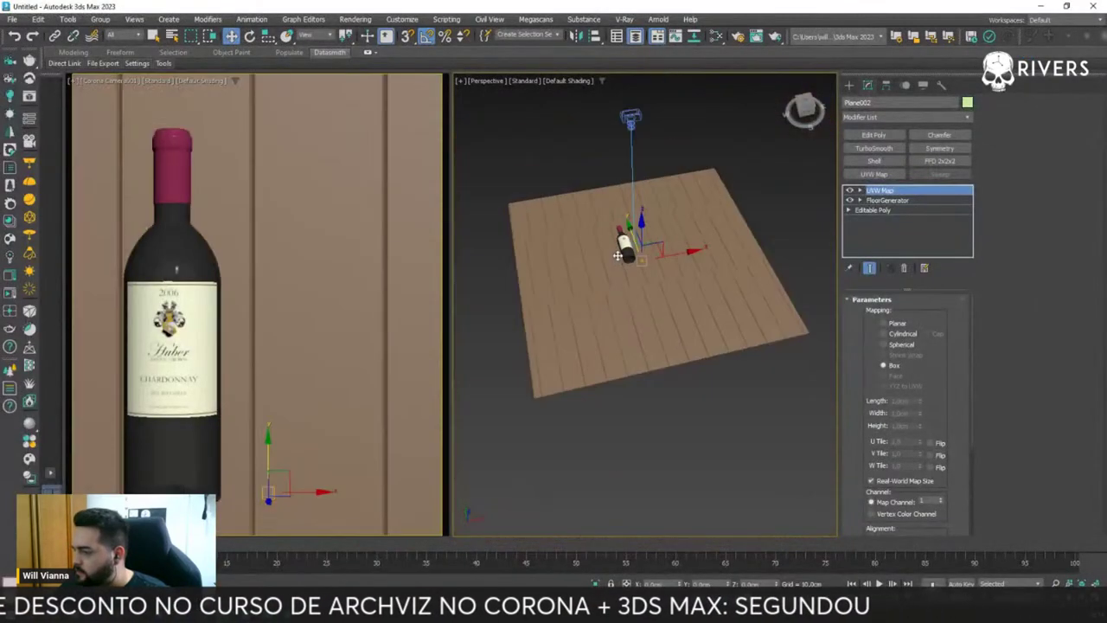
{"action": "scroll", "coordinate": [617, 259], "scroll_direction": "up", "scroll_amount": 4}
{"action": "scroll", "coordinate": [617, 259], "scroll_direction": "up", "scroll_amount": 5}
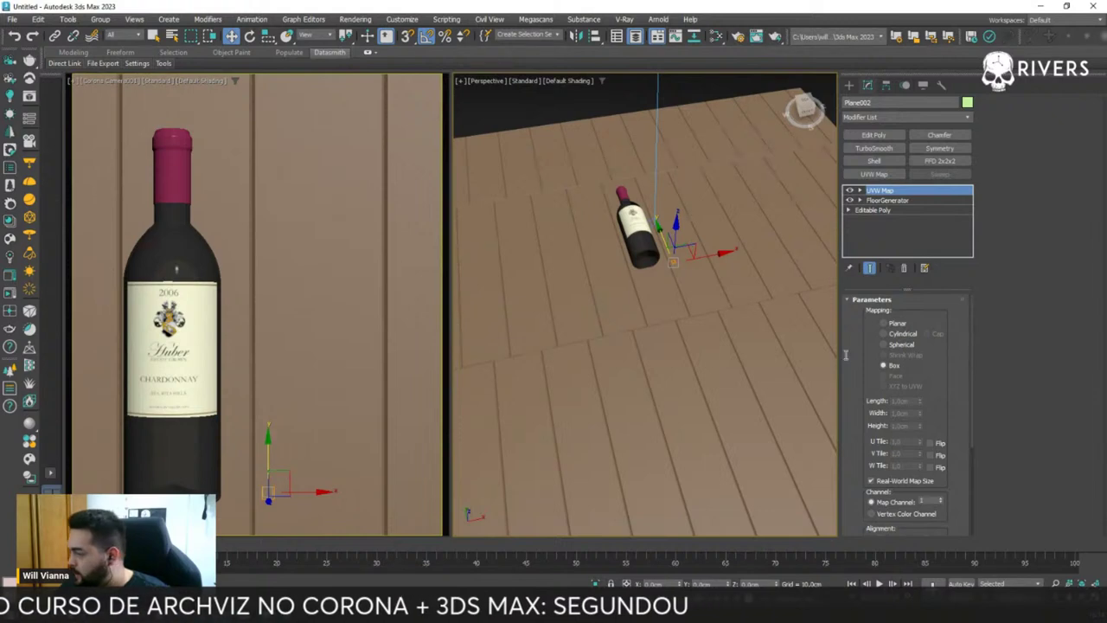
{"action": "left_click", "coordinate": [871, 482]}
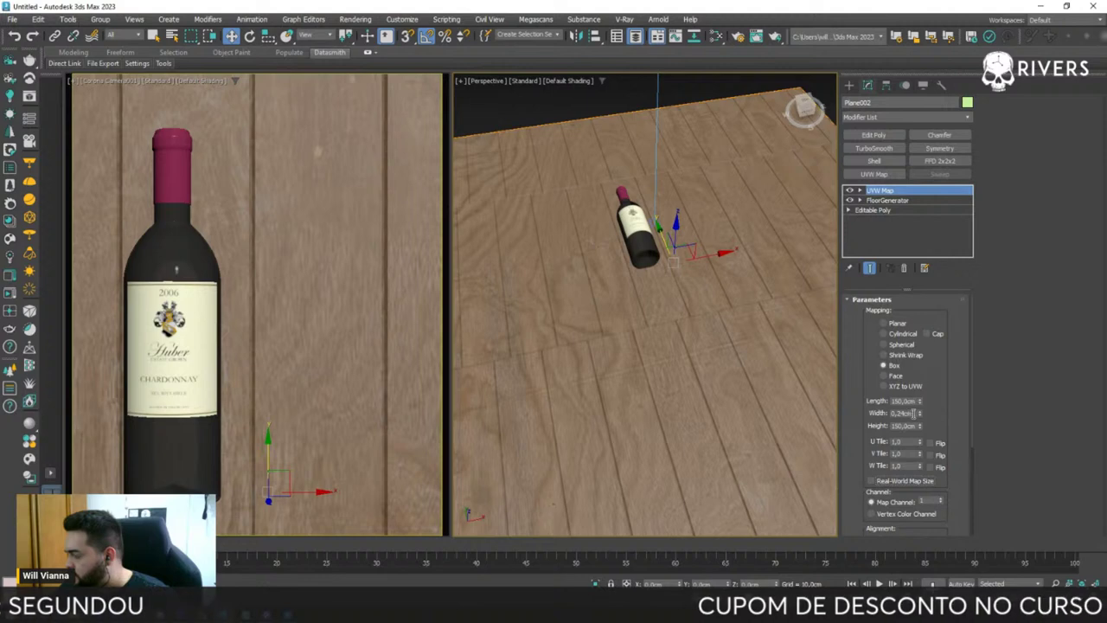
{"action": "mouse_move", "coordinate": [919, 402]}
{"action": "left_mouse_down"}
{"action": "mouse_move", "coordinate": [921, 388]}
{"action": "mouse_move", "coordinate": [905, 404]}
{"action": "left_mouse_up"}
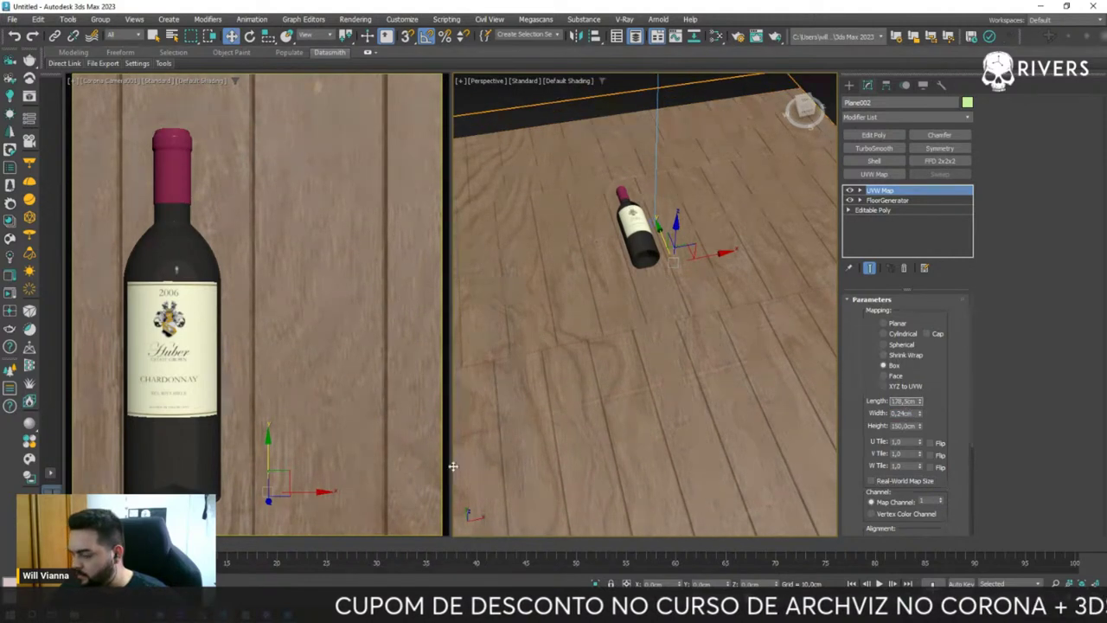
{"action": "type", "text": "100"}
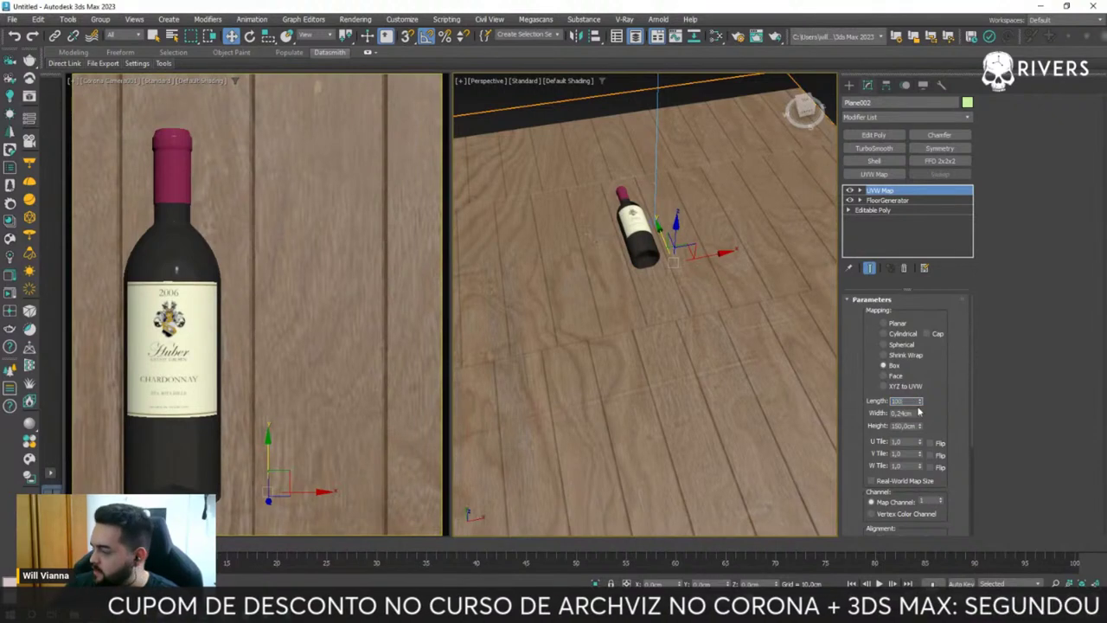
{"action": "key", "text": "Return"}
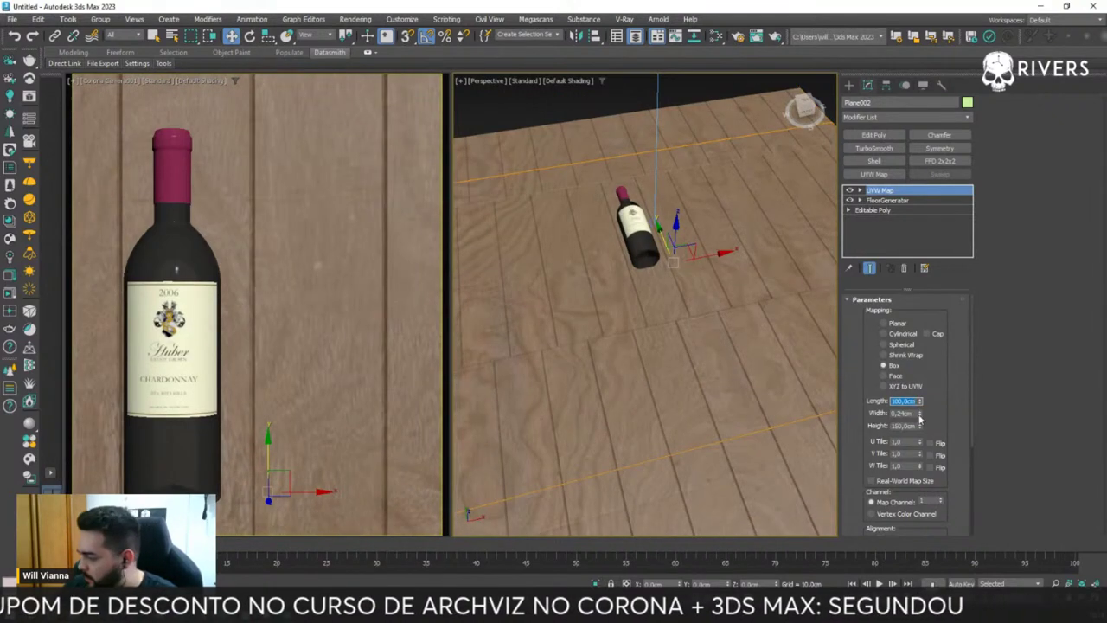
{"action": "key", "text": "Return"}
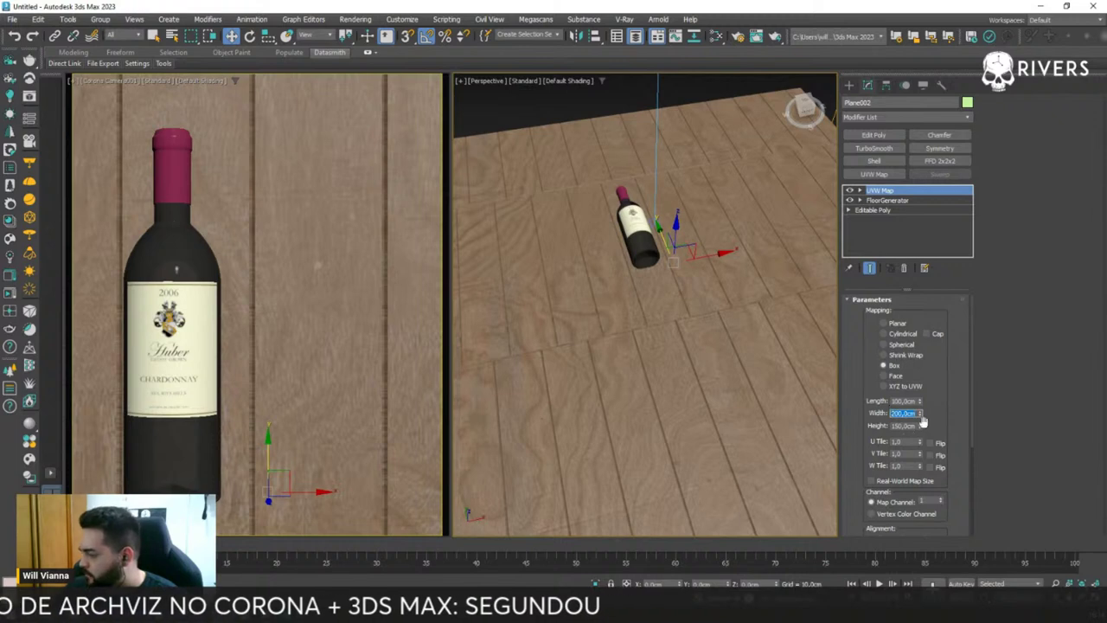
{"action": "left_click", "coordinate": [908, 426]}
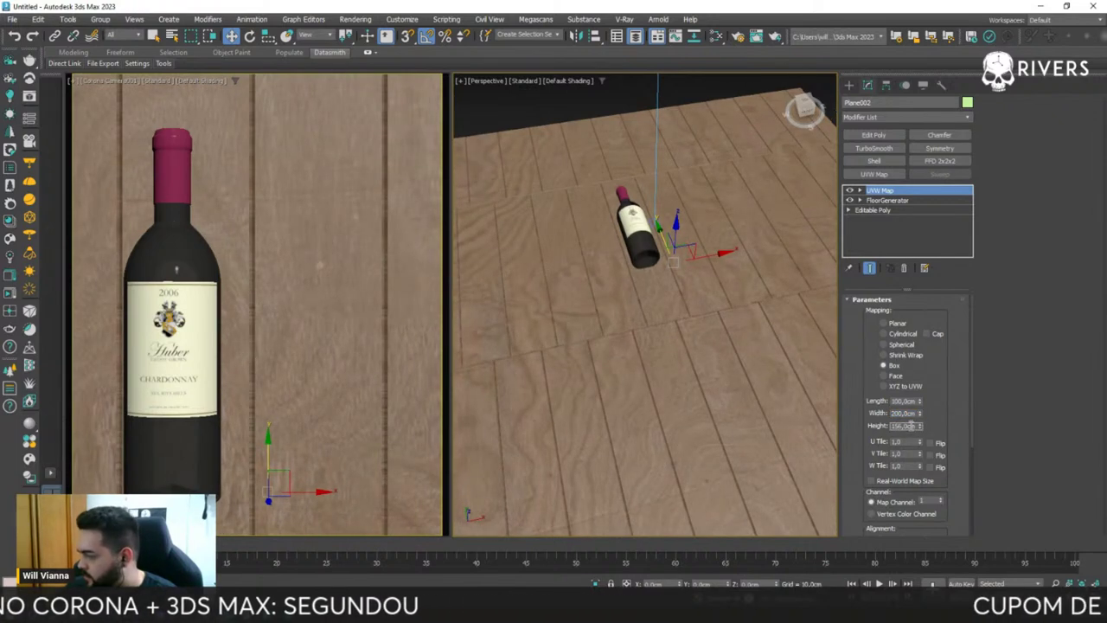
{"action": "type", "text": "200"}
{"action": "key", "text": "Return"}
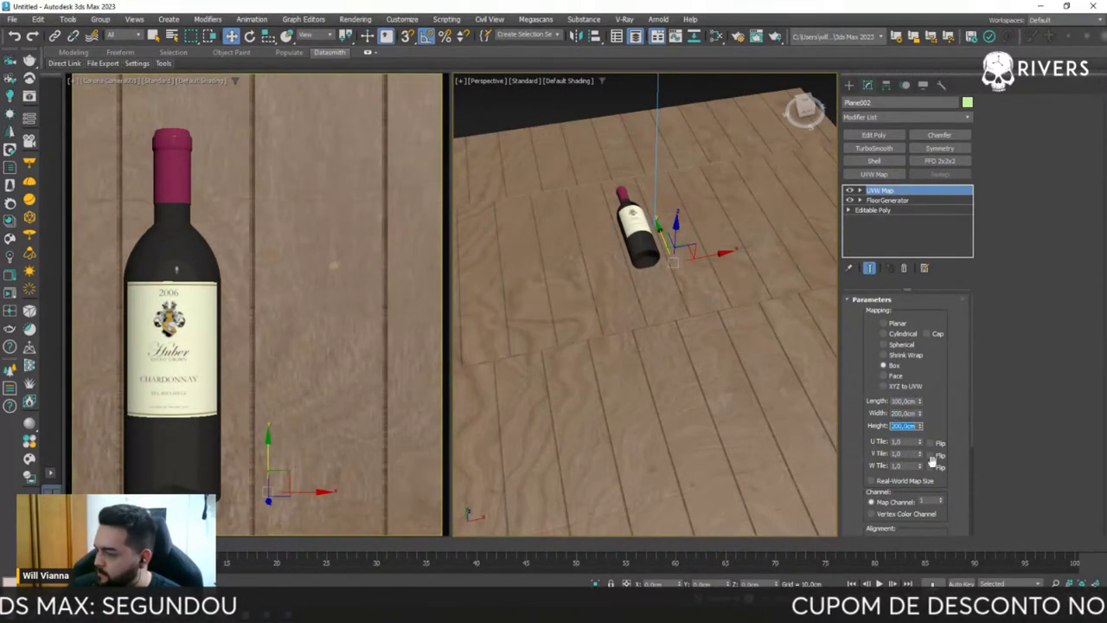
{"action": "left_click", "coordinate": [10, 294]}
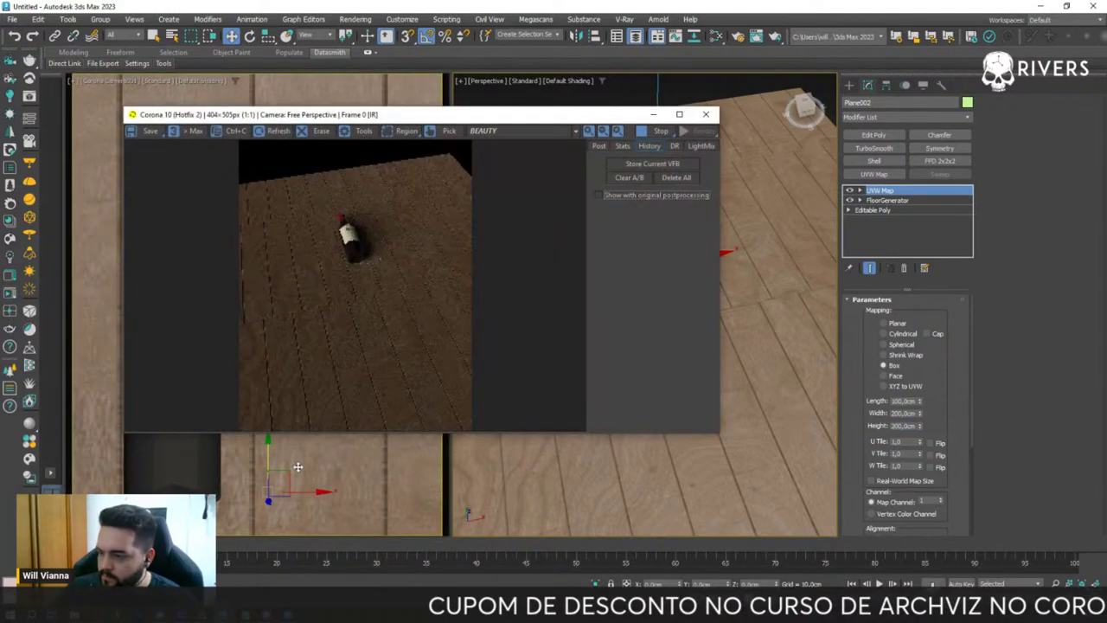
- Show the interactive Corona render through Corona Camera001, then stop it
{"action": "left_click", "coordinate": [361, 474]}
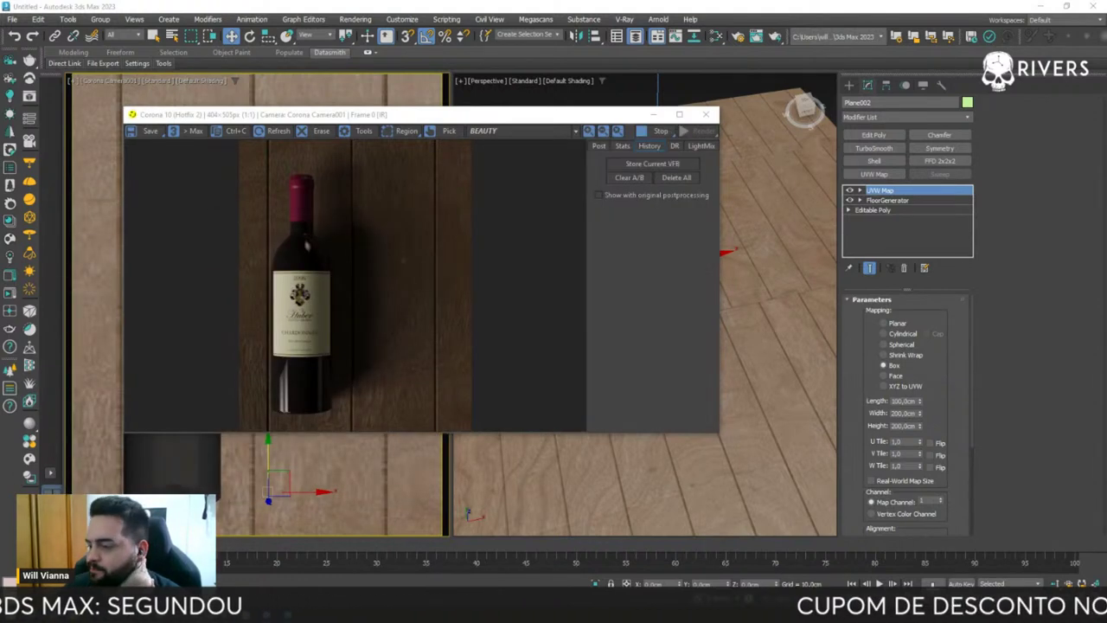
{"action": "left_click", "coordinate": [660, 132]}
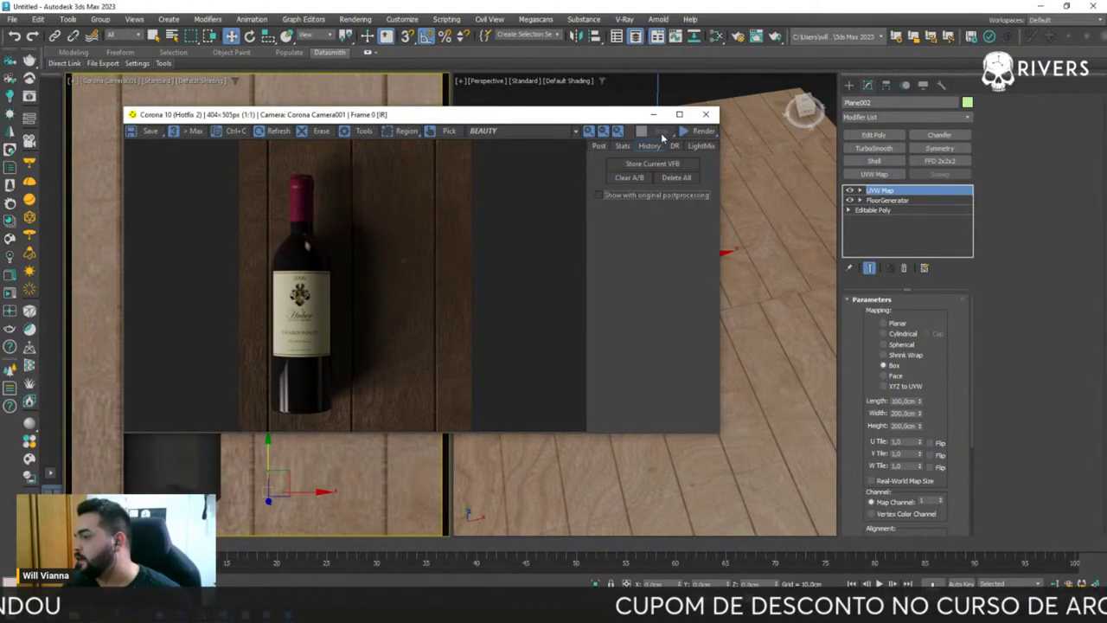
{"action": "left_click", "coordinate": [754, 319]}
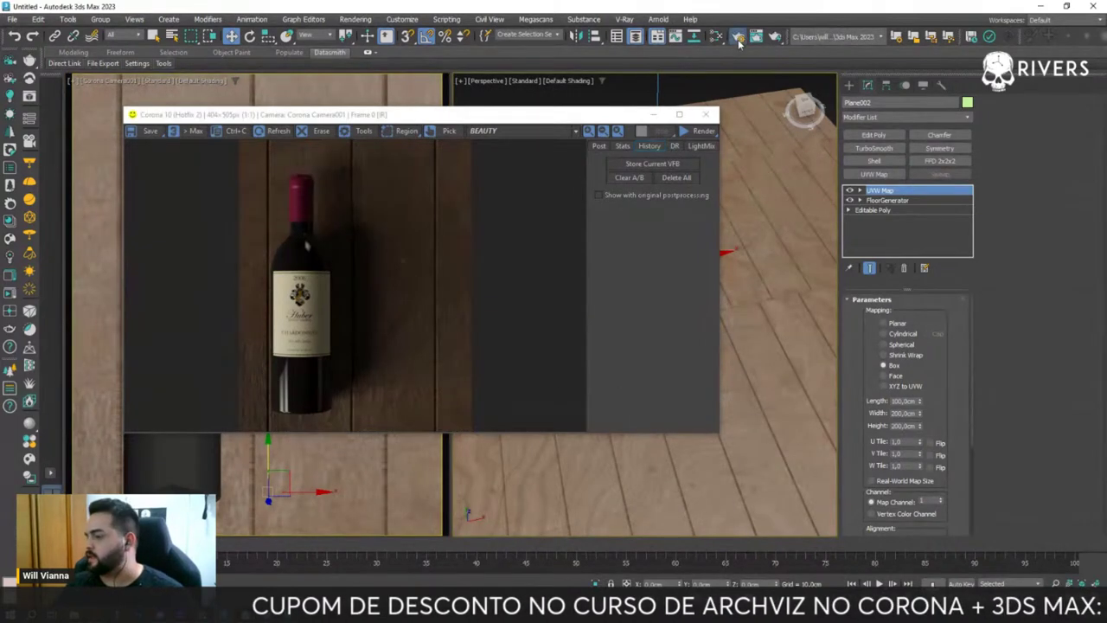
- Check the Render Setup Scene tab, re-render the camera view, and close the Corona VFB
{"action": "key", "text": "F10"}
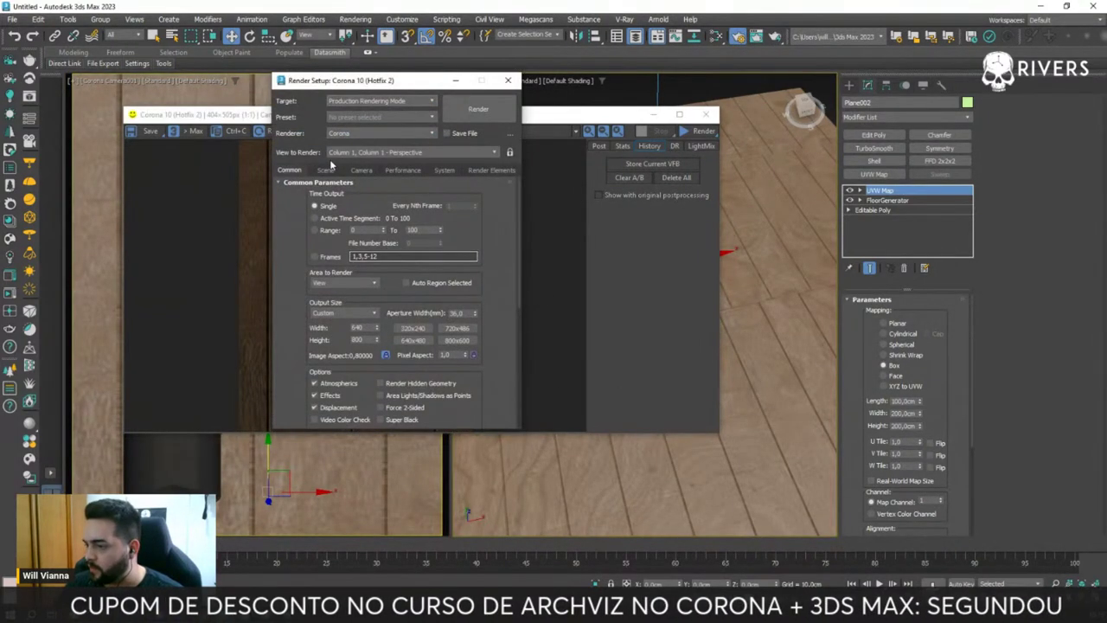
{"action": "left_click", "coordinate": [327, 171]}
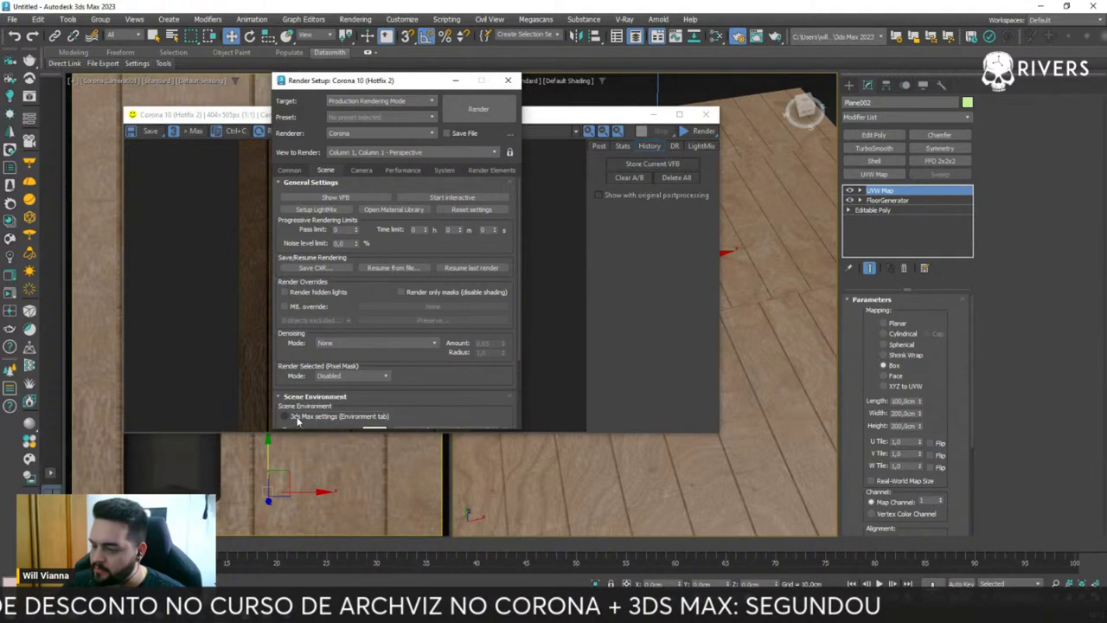
{"action": "left_click", "coordinate": [507, 79]}
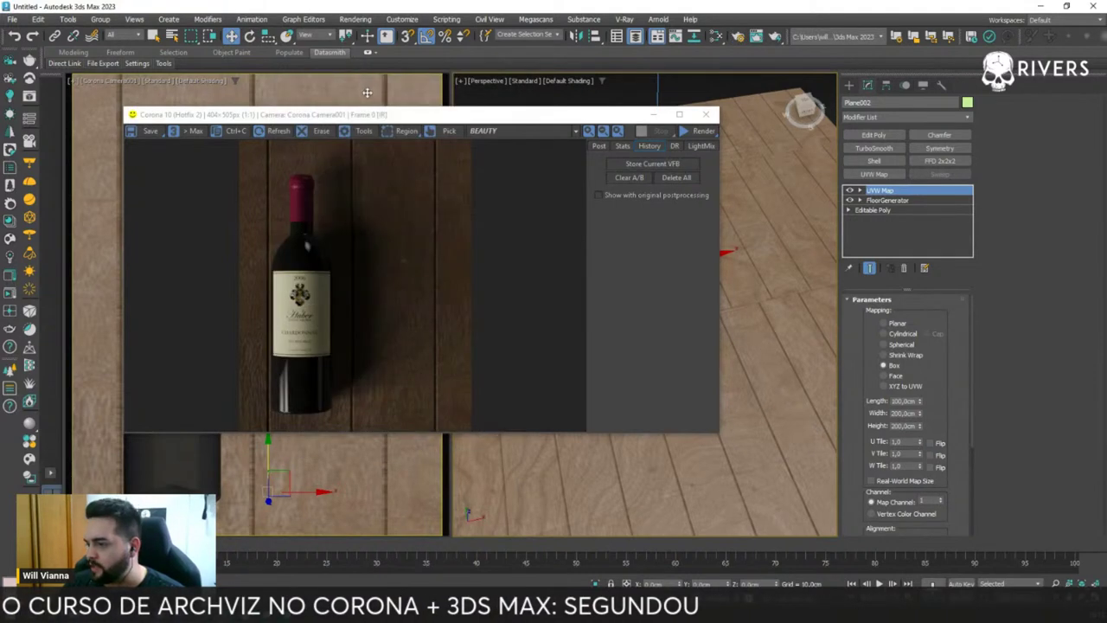
{"action": "left_click", "coordinate": [697, 131]}
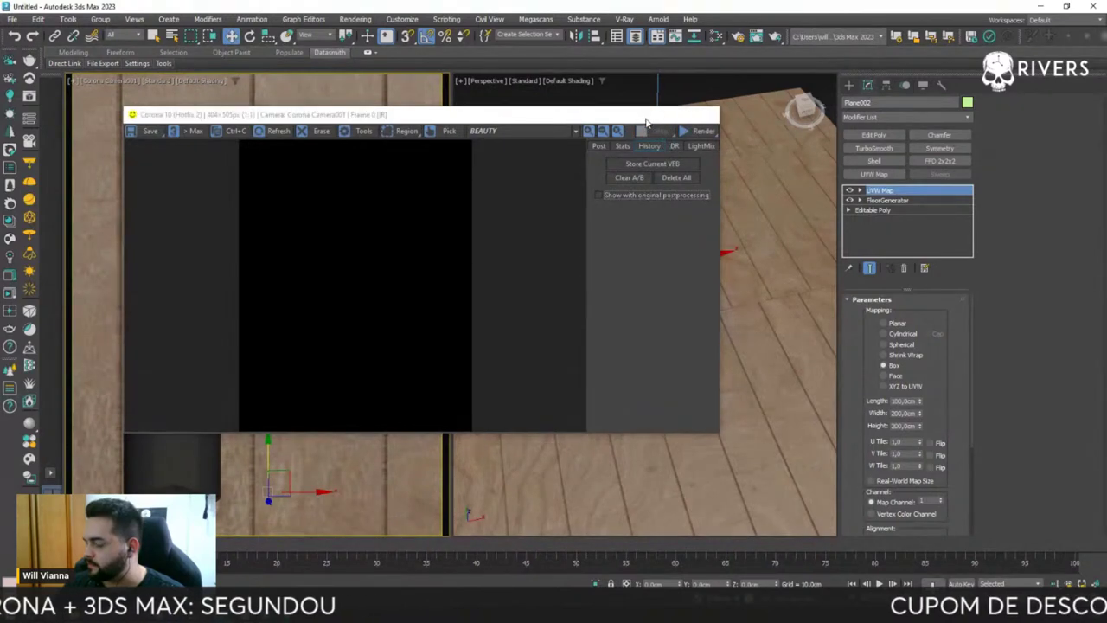
{"action": "left_click", "coordinate": [653, 113]}
- Create a CoronaLight beside the bottle and move it upward
{"action": "left_click", "coordinate": [849, 85]}
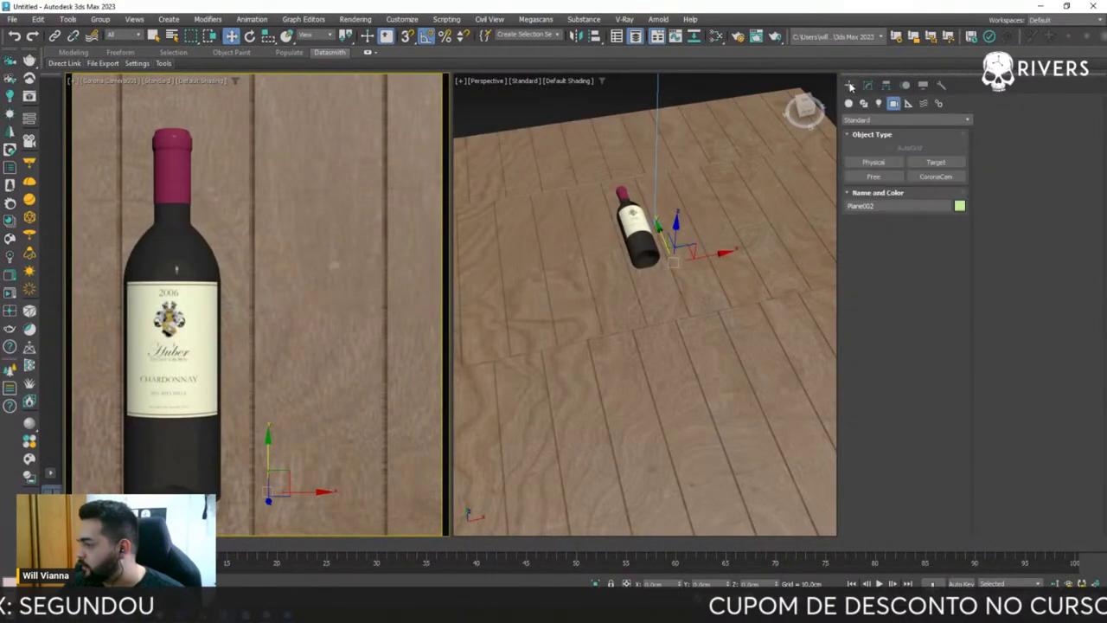
{"action": "left_click", "coordinate": [878, 103]}
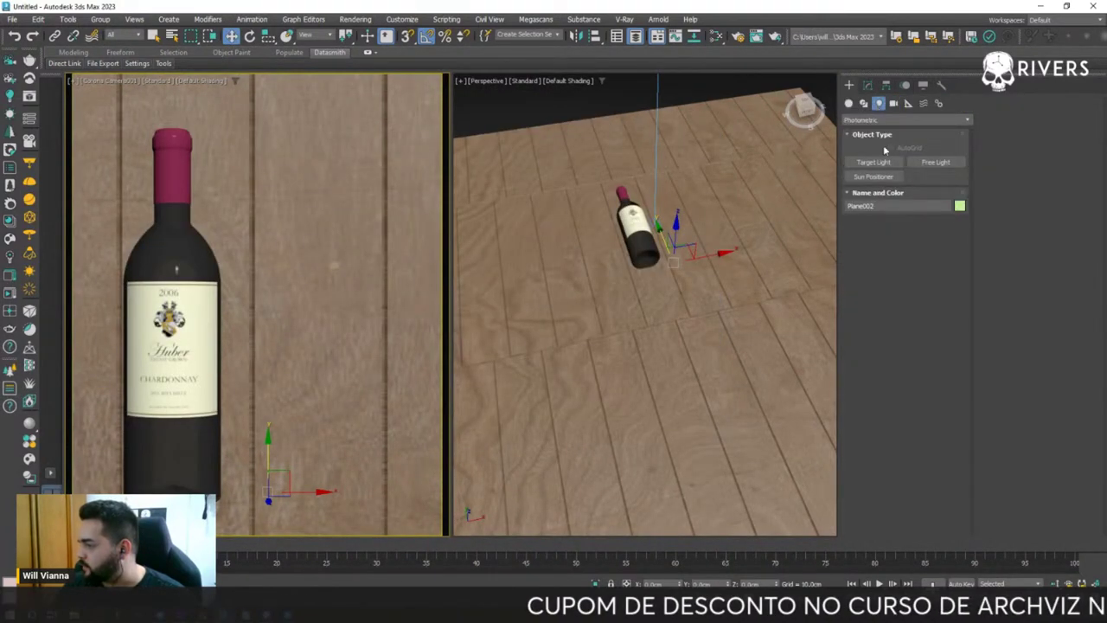
{"action": "left_click", "coordinate": [889, 119]}
{"action": "left_click", "coordinate": [875, 153]}
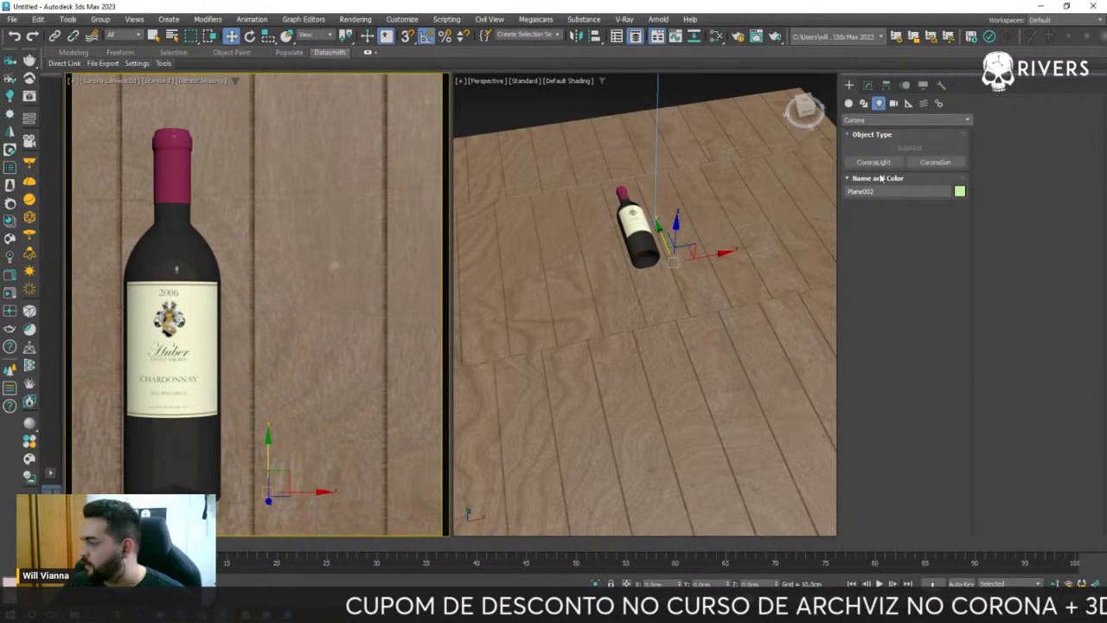
{"action": "left_click", "coordinate": [873, 162]}
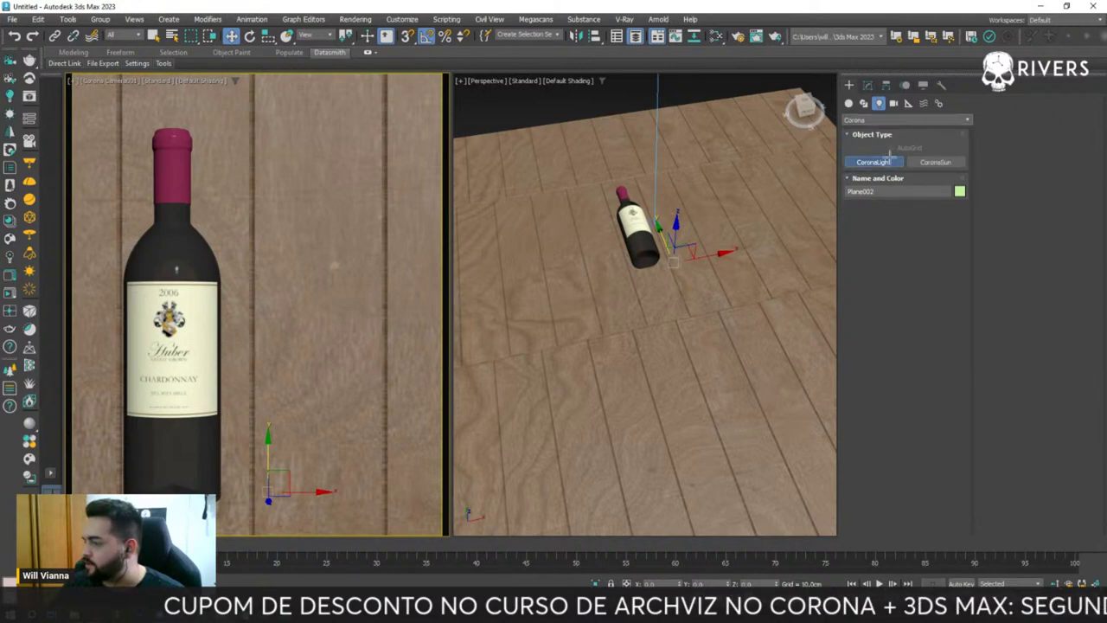
{"action": "left_click_drag", "start_coordinate": [569, 224], "coordinate": [586, 242]}
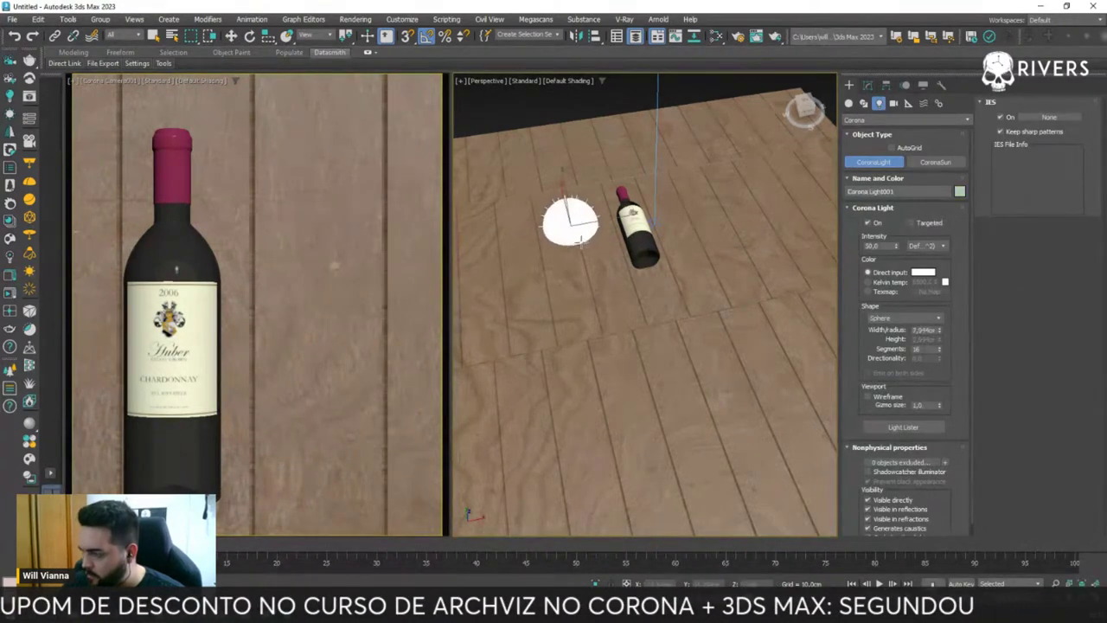
{"action": "key", "text": "w"}
{"action": "left_click_drag", "start_coordinate": [562, 186], "coordinate": [559, 170]}
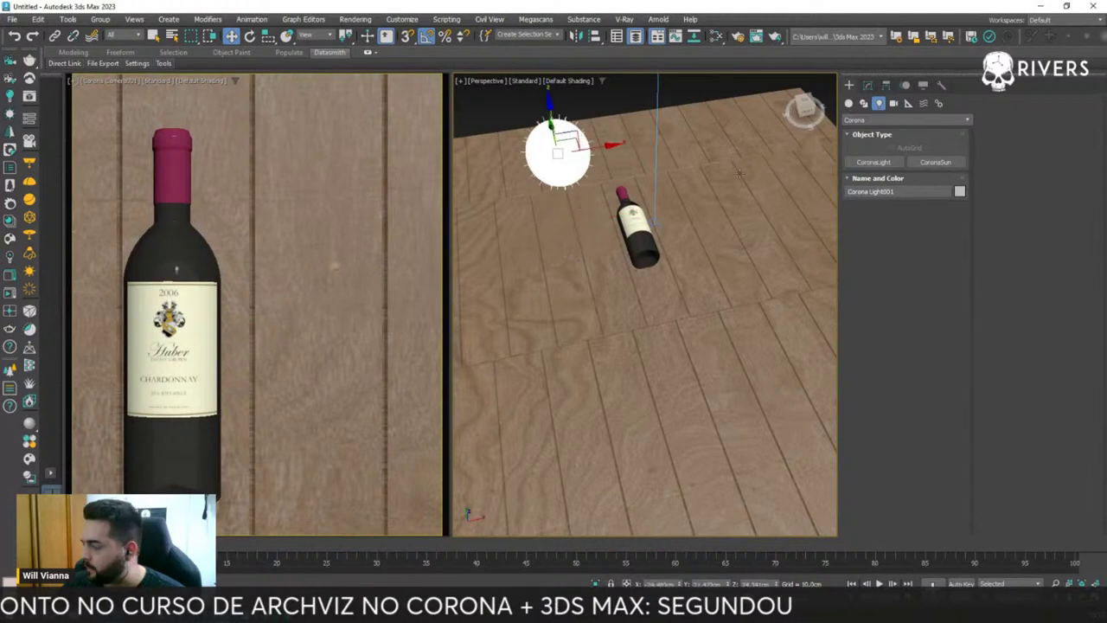
- Set the light's shape to Rectangle and its intensity to 500
{"action": "left_click", "coordinate": [867, 85]}
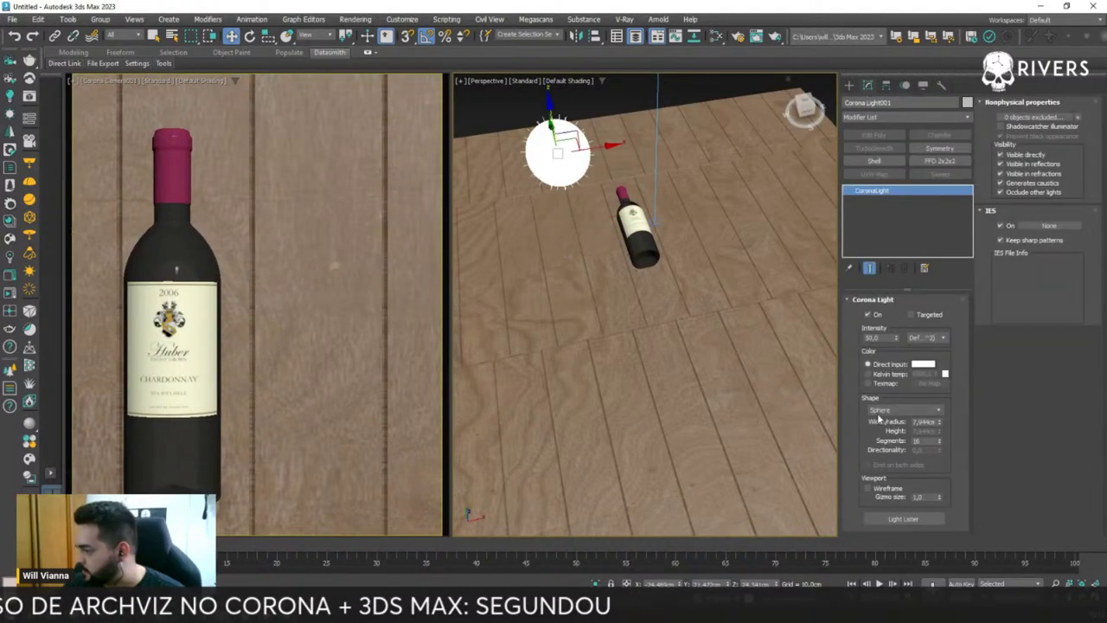
{"action": "left_click", "coordinate": [907, 409]}
{"action": "left_click", "coordinate": [912, 426]}
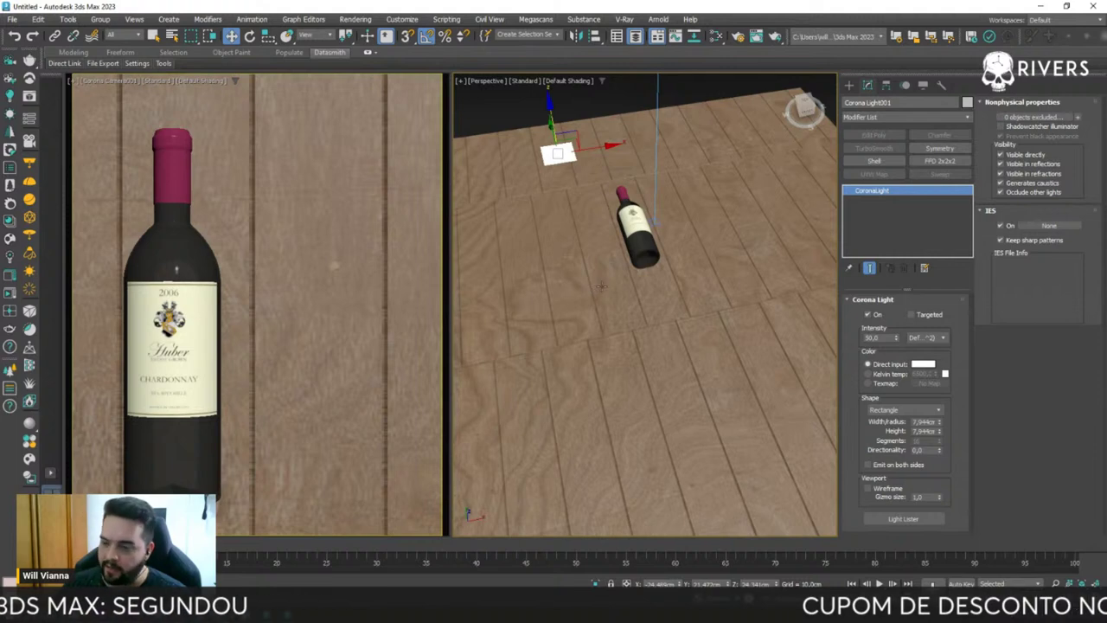
{"action": "mouse_move", "coordinate": [600, 269]}
{"action": "middle_mouse_down", "text": "alt"}
{"action": "mouse_move", "coordinate": [615, 227]}
{"action": "mouse_move", "coordinate": [692, 376]}
{"action": "middle_mouse_up", "text": "alt"}
{"action": "scroll", "coordinate": [691, 376], "scroll_direction": "up", "scroll_amount": 3}
{"action": "scroll", "coordinate": [691, 376], "scroll_direction": "down", "scroll_amount": 3}
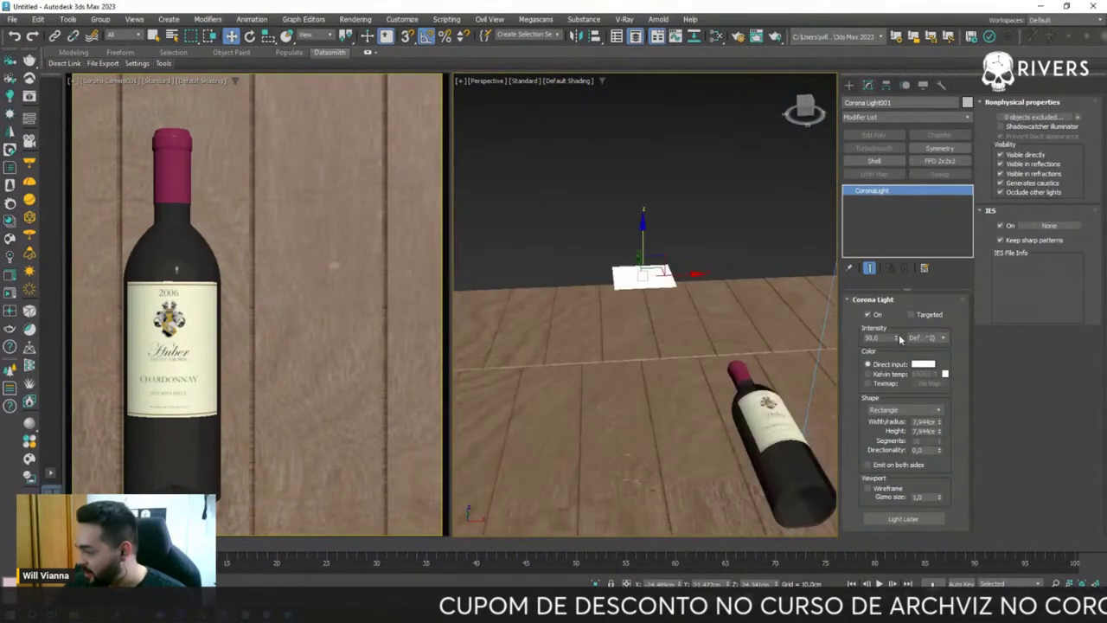
{"action": "double_click", "coordinate": [890, 336]}
{"action": "type", "text": "500"}
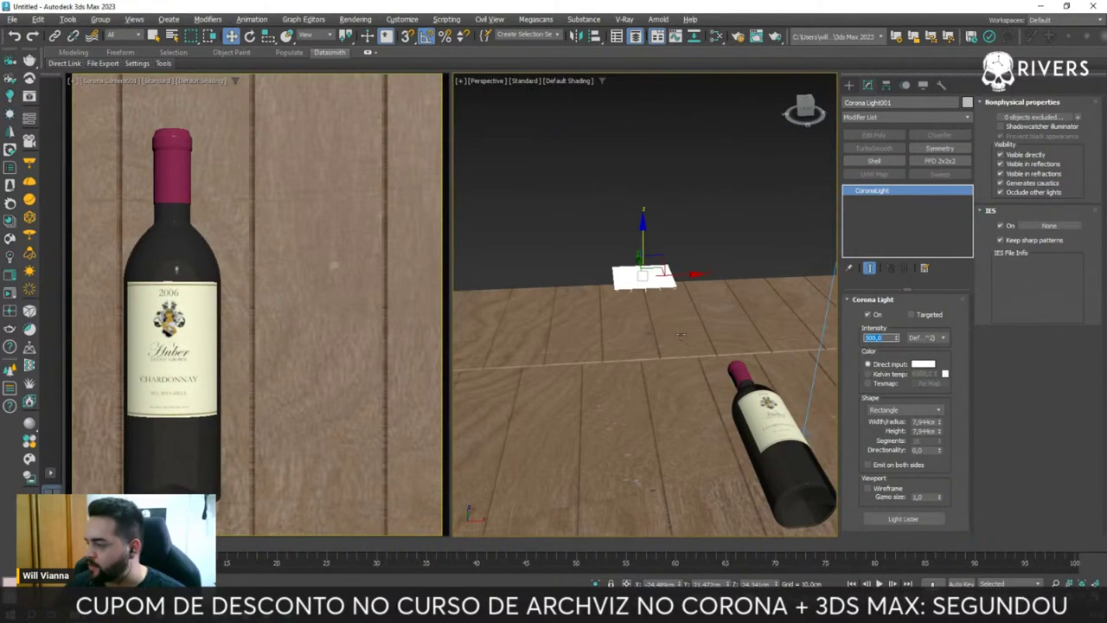
- Rotate the rectangular light plane to angle its light
{"action": "middle_click_drag", "start_coordinate": [680, 335], "coordinate": [672, 318], "text": "alt"}
{"action": "key", "text": "e"}
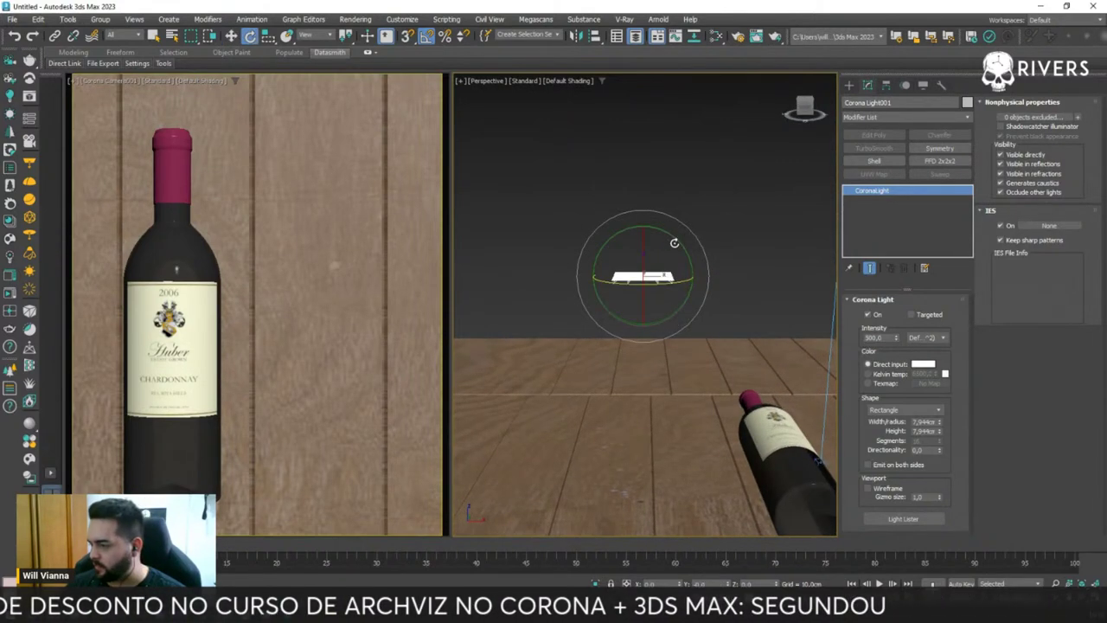
{"action": "left_click_drag", "start_coordinate": [674, 243], "coordinate": [668, 232]}
{"action": "middle_click_drag", "start_coordinate": [668, 232], "coordinate": [685, 373], "text": "alt"}
- Start an interactive Corona render and move the render window aside
{"action": "left_click", "coordinate": [255, 219]}
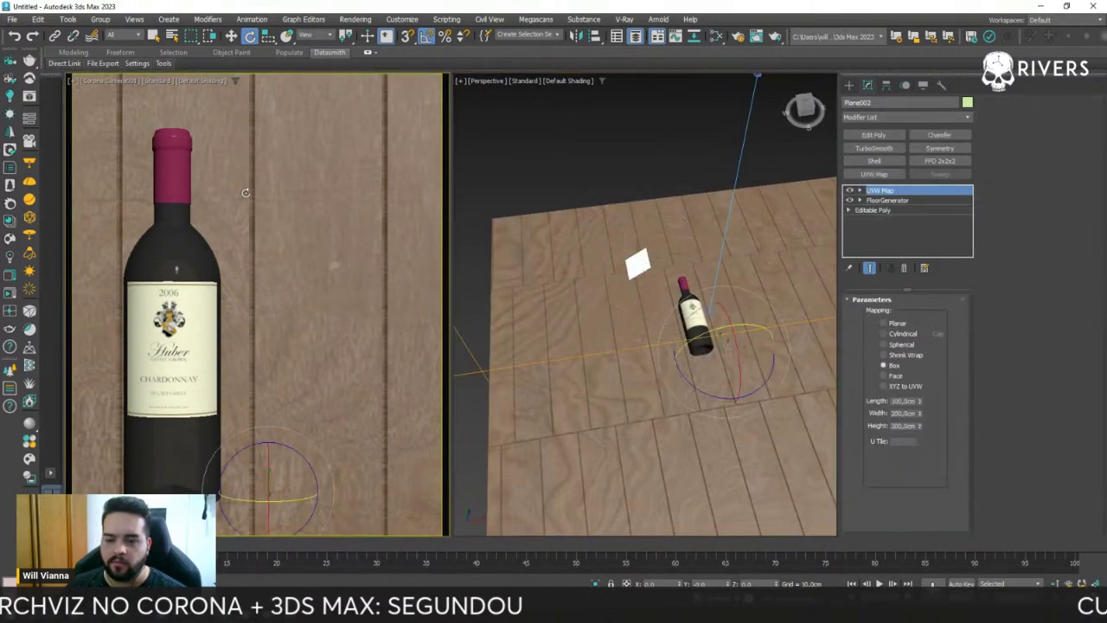
{"action": "left_click", "coordinate": [11, 294]}
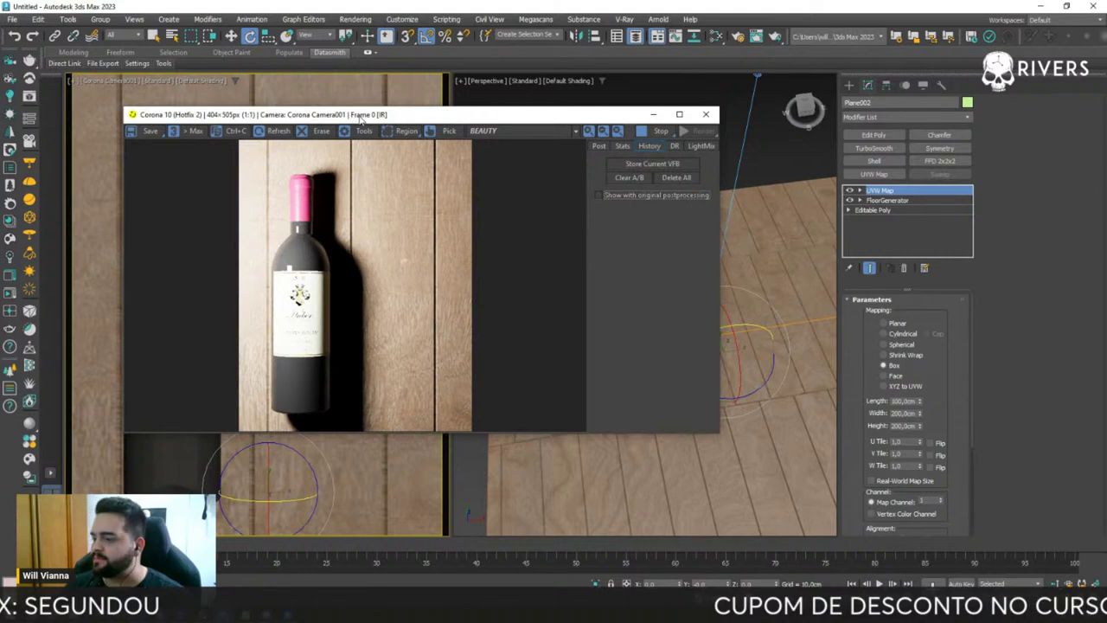
{"action": "left_click_drag", "start_coordinate": [361, 115], "coordinate": [0, 63]}
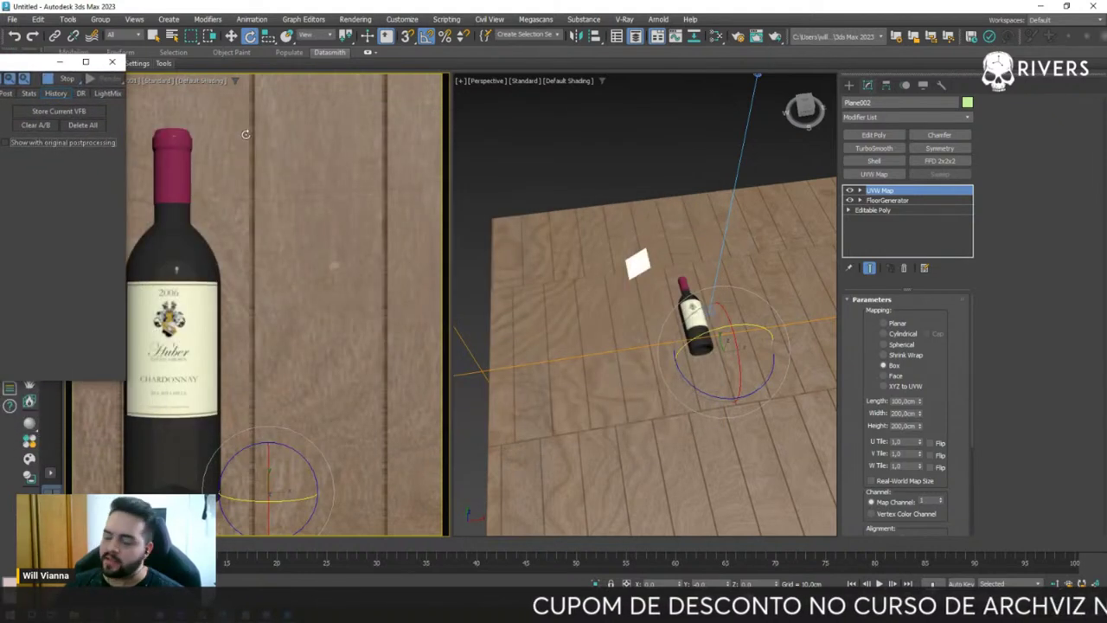
{"action": "left_click", "coordinate": [918, 399]}
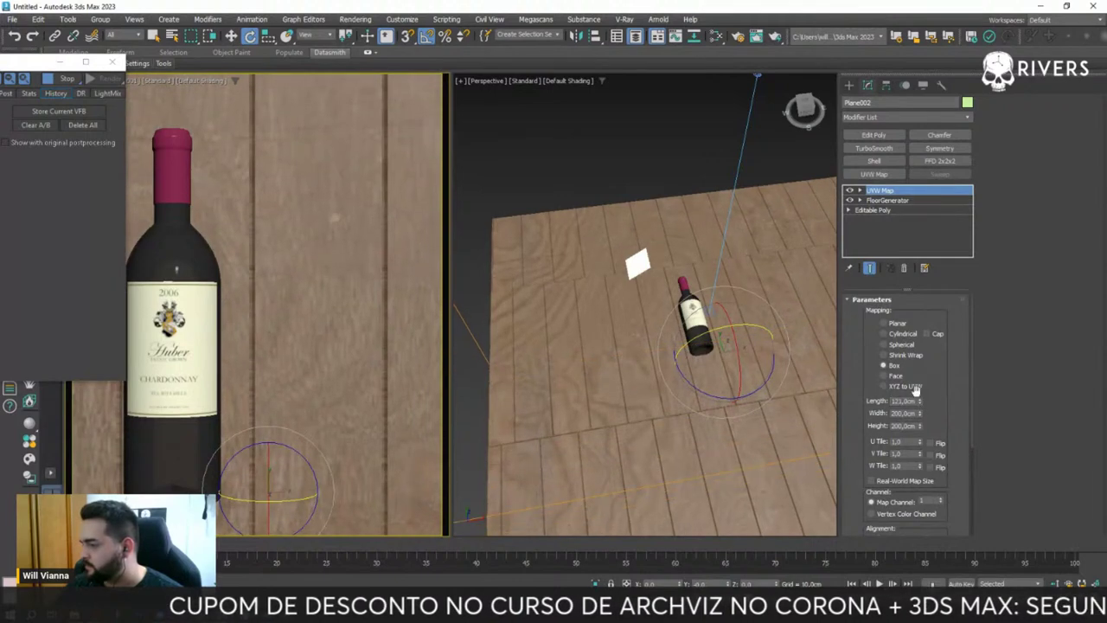
- Select CoronaLight001, bring the render window into view, and enlarge the light to about 9.6 × 25.5 cm
{"action": "left_click", "coordinate": [636, 264]}
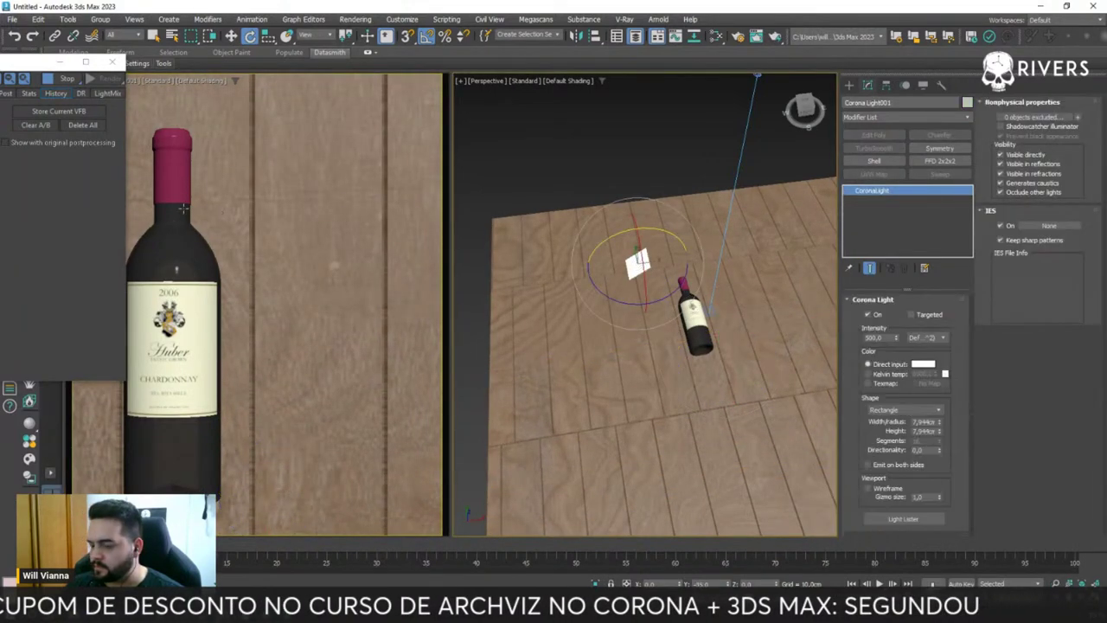
{"action": "left_click", "coordinate": [225, 209]}
{"action": "key", "text": "ctrl+z"}
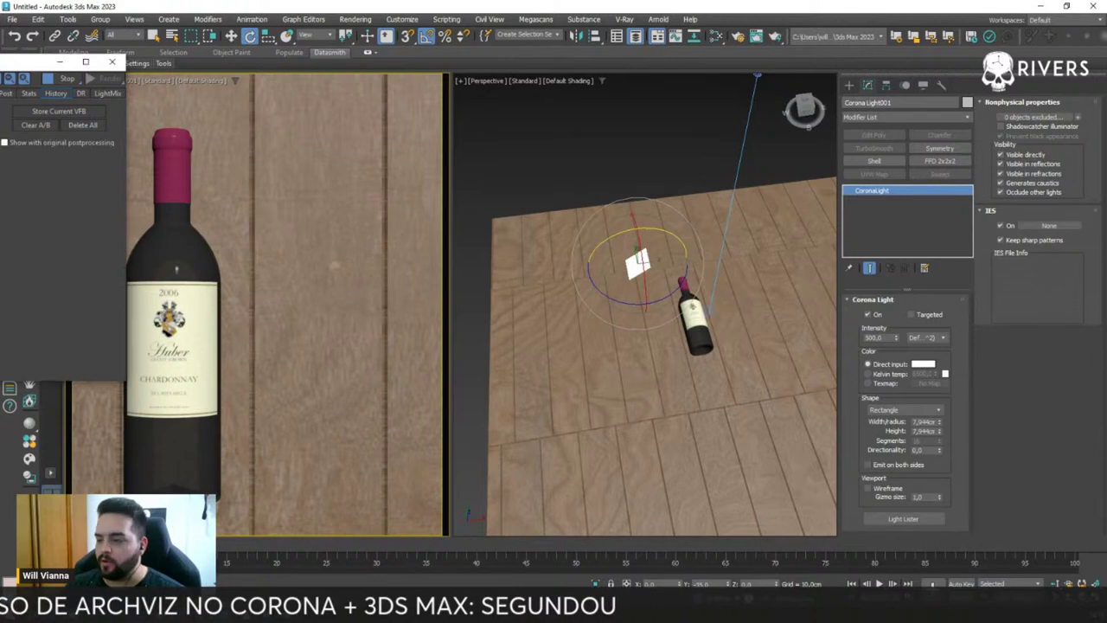
{"action": "left_click", "coordinate": [59, 197]}
{"action": "left_click_drag", "start_coordinate": [26, 63], "coordinate": [544, 63]}
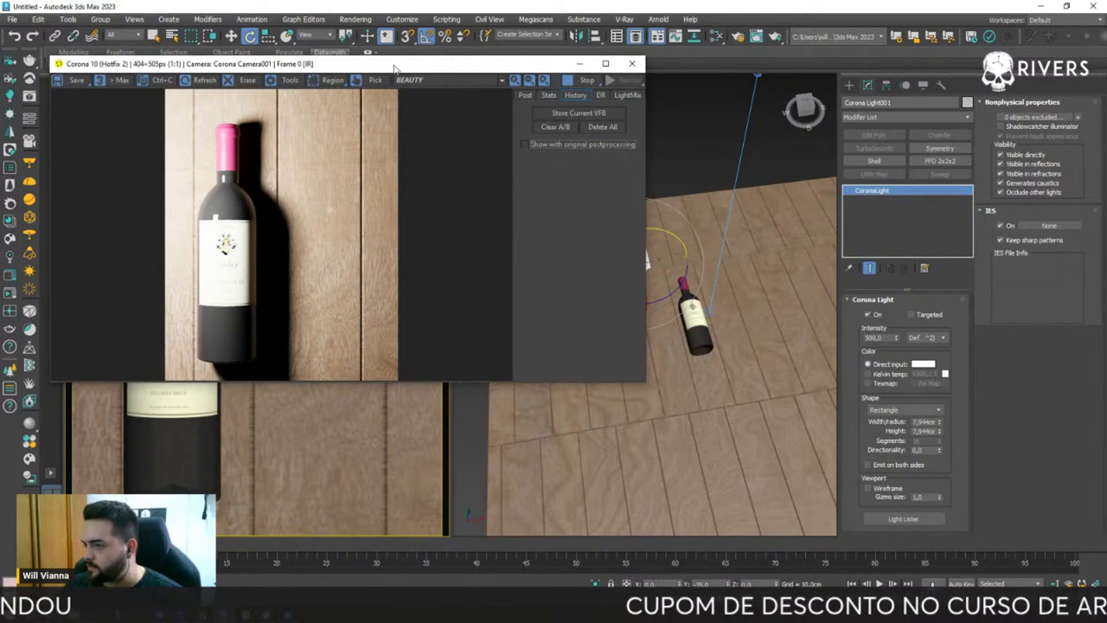
{"action": "left_click_drag", "start_coordinate": [391, 66], "coordinate": [273, 64]}
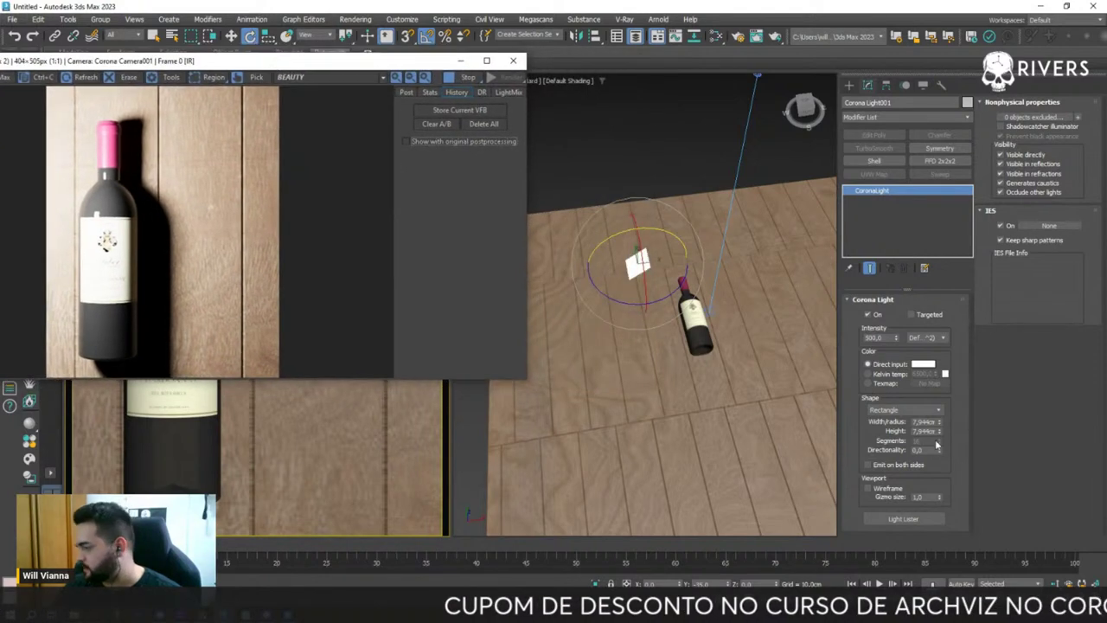
{"action": "mouse_move", "coordinate": [939, 422]}
{"action": "left_mouse_down"}
{"action": "mouse_move", "coordinate": [940, 434]}
{"action": "mouse_move", "coordinate": [879, 300]}
{"action": "left_mouse_up"}
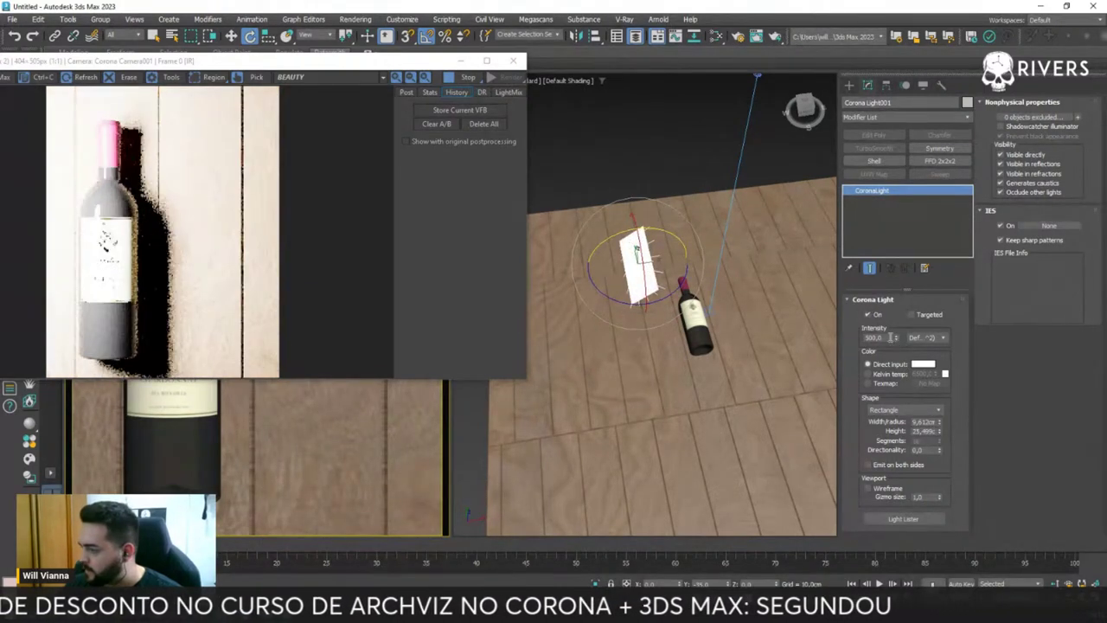
- Lower the Corona light's intensity to 10
{"action": "left_click", "coordinate": [877, 337]}
{"action": "type", "text": "10"}
{"action": "key", "text": "Return"}
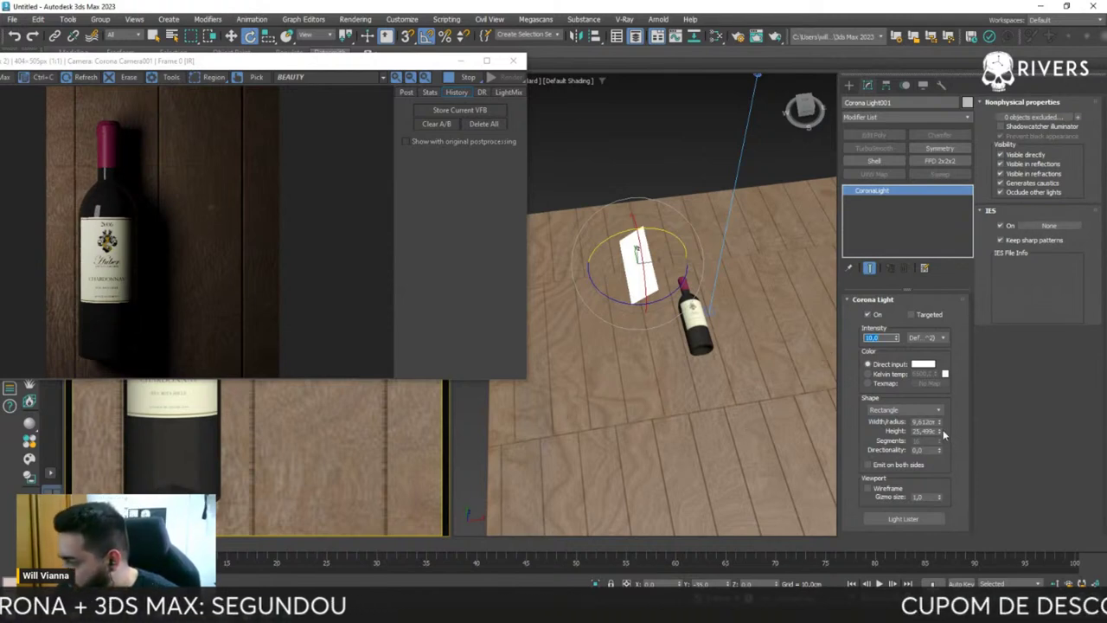
- Enlarge the light plane to about 16.3 × 51.5 cm
{"action": "left_click_drag", "start_coordinate": [942, 433], "coordinate": [932, 382]}
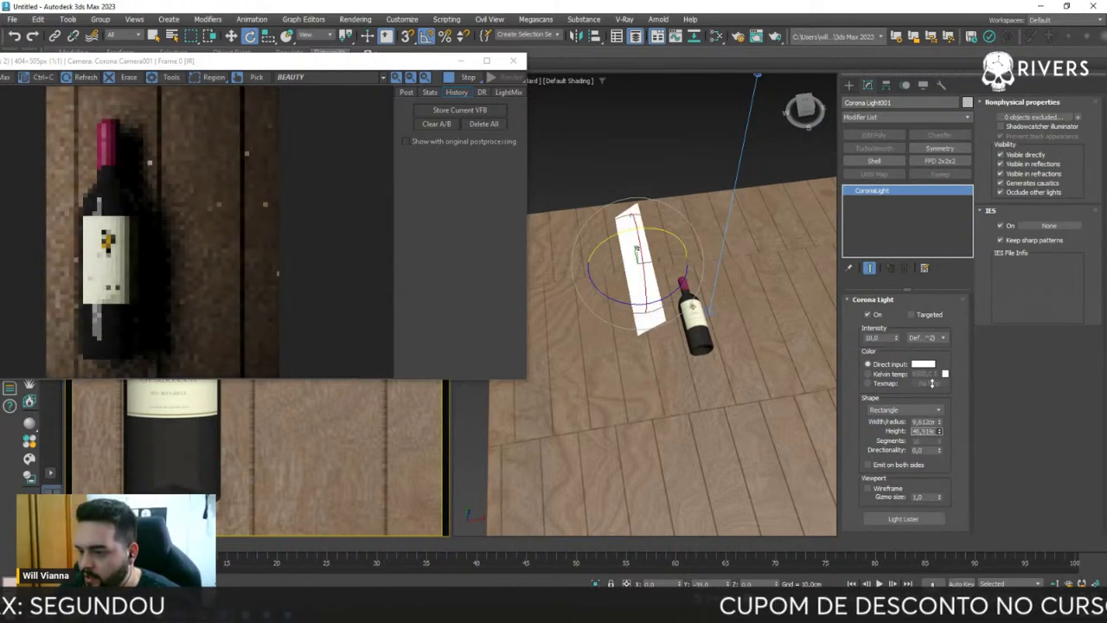
{"action": "left_click_drag", "start_coordinate": [932, 382], "coordinate": [927, 372]}
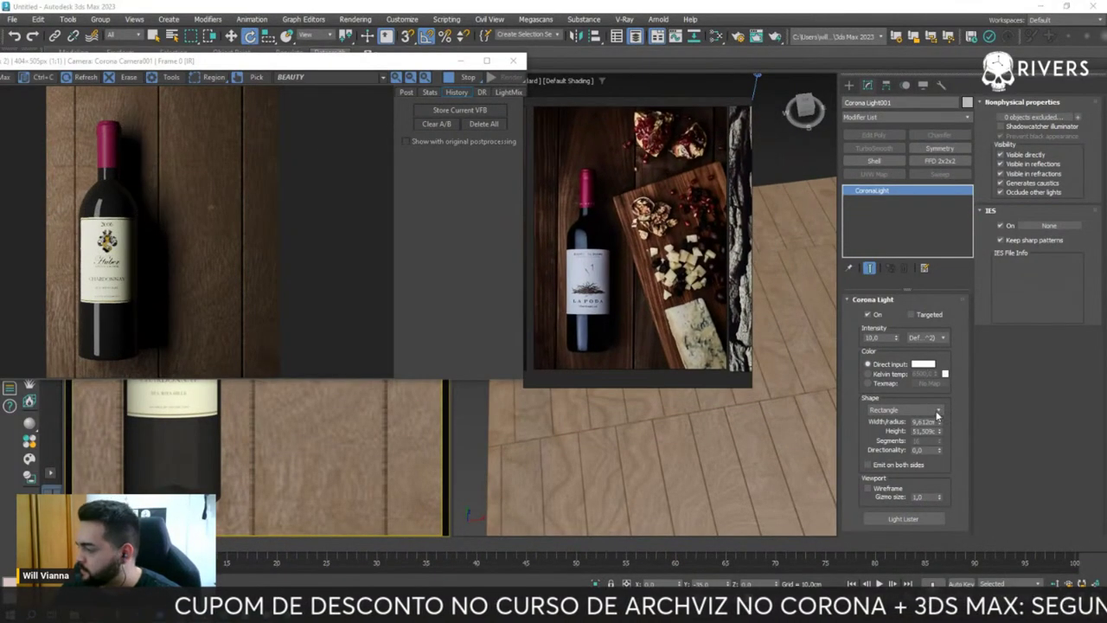
{"action": "left_click_drag", "start_coordinate": [937, 421], "coordinate": [943, 383]}
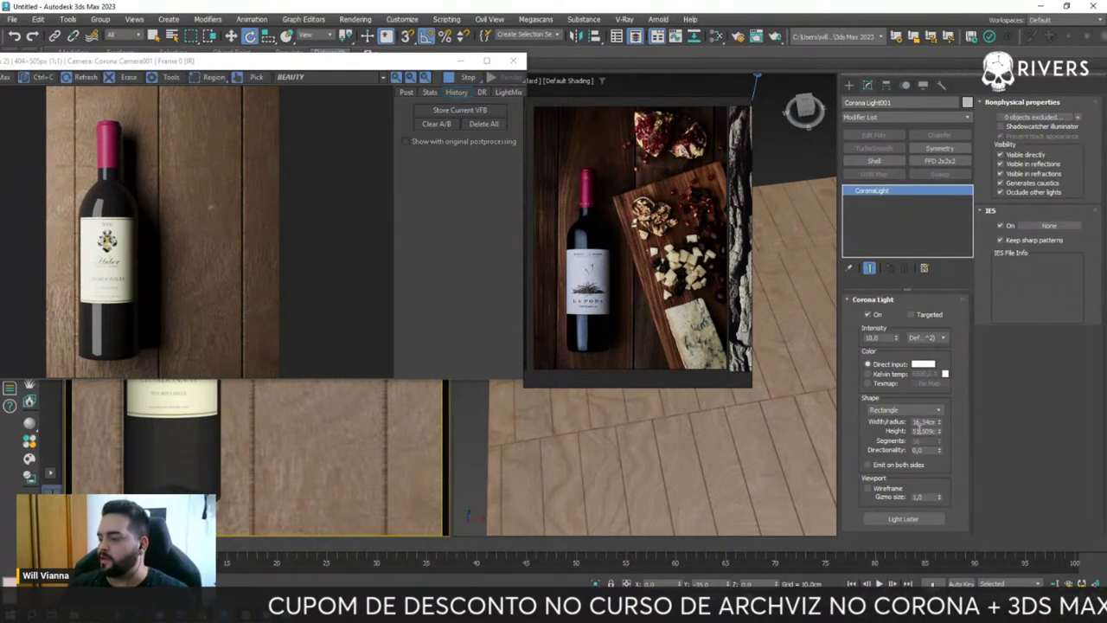
- Move the reference photo aside and bring the Corona render window back to the top-left
{"action": "left_click", "coordinate": [184, 54]}
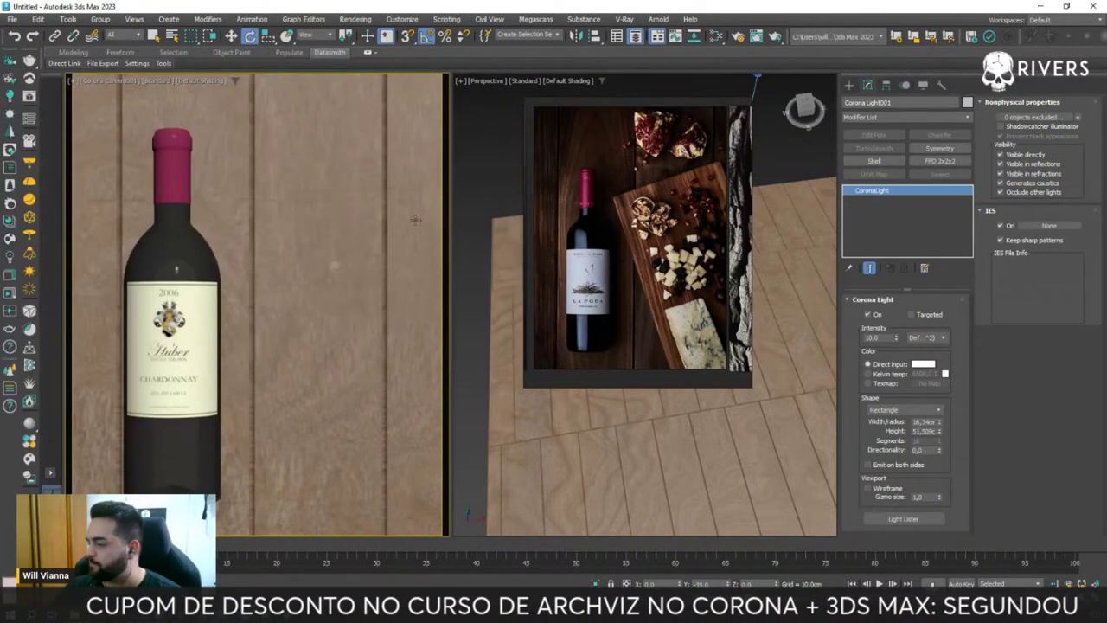
{"action": "left_click_drag", "start_coordinate": [536, 169], "coordinate": [102, 147]}
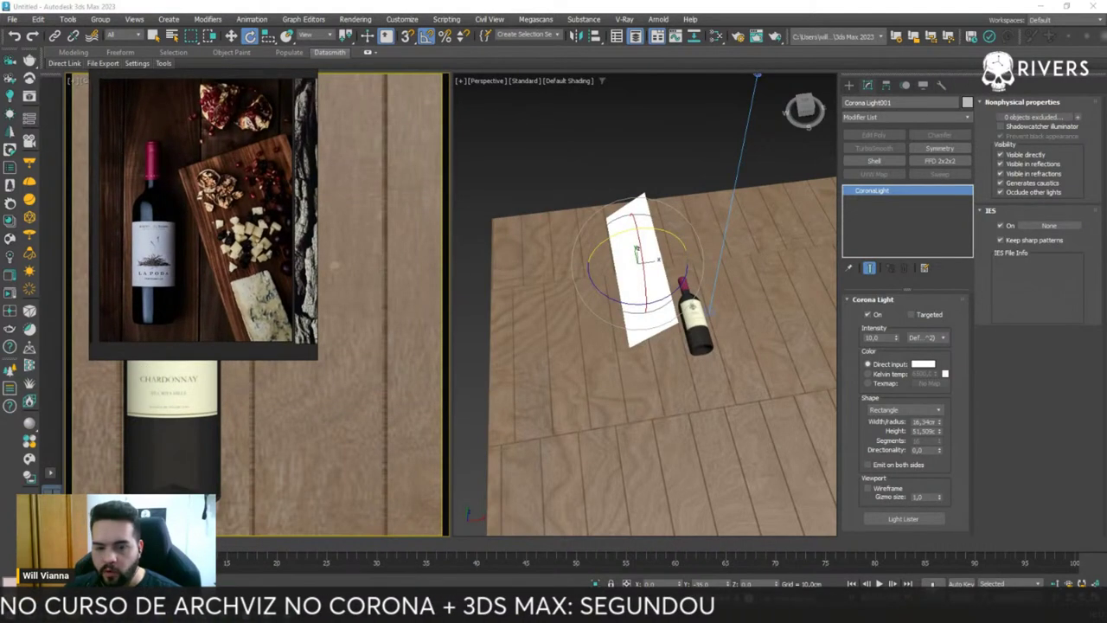
{"action": "key", "text": "alt+Tab"}
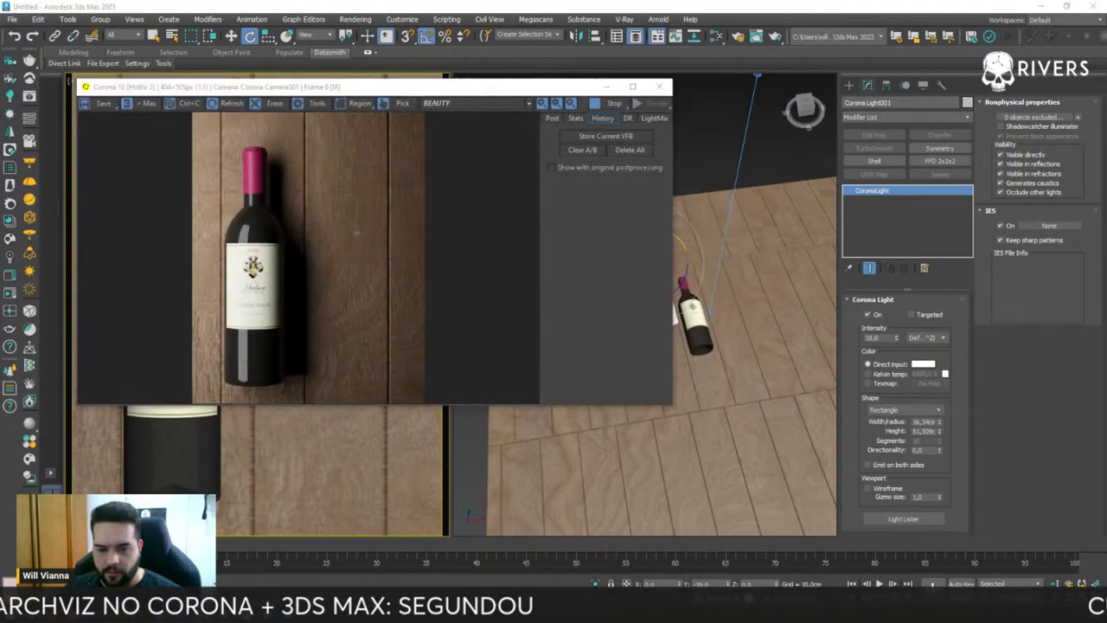
{"action": "left_click_drag", "start_coordinate": [115, 88], "coordinate": [31, 63]}
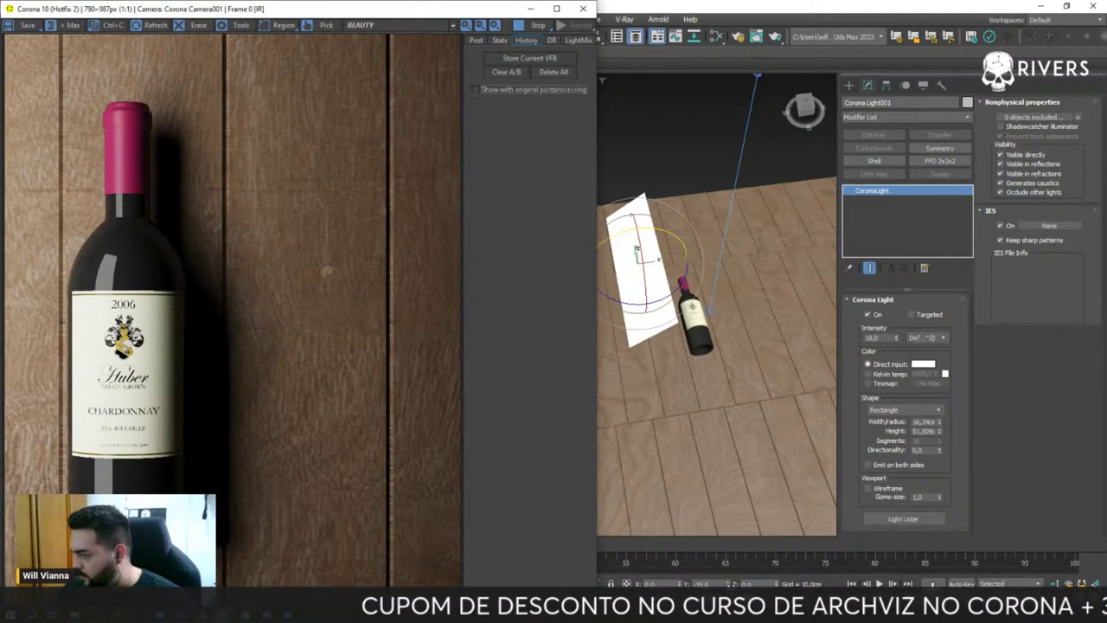
- Rotate the Corona light plane to a new angle beside the bottle
{"action": "left_click_drag", "start_coordinate": [724, 584], "coordinate": [637, 370]}
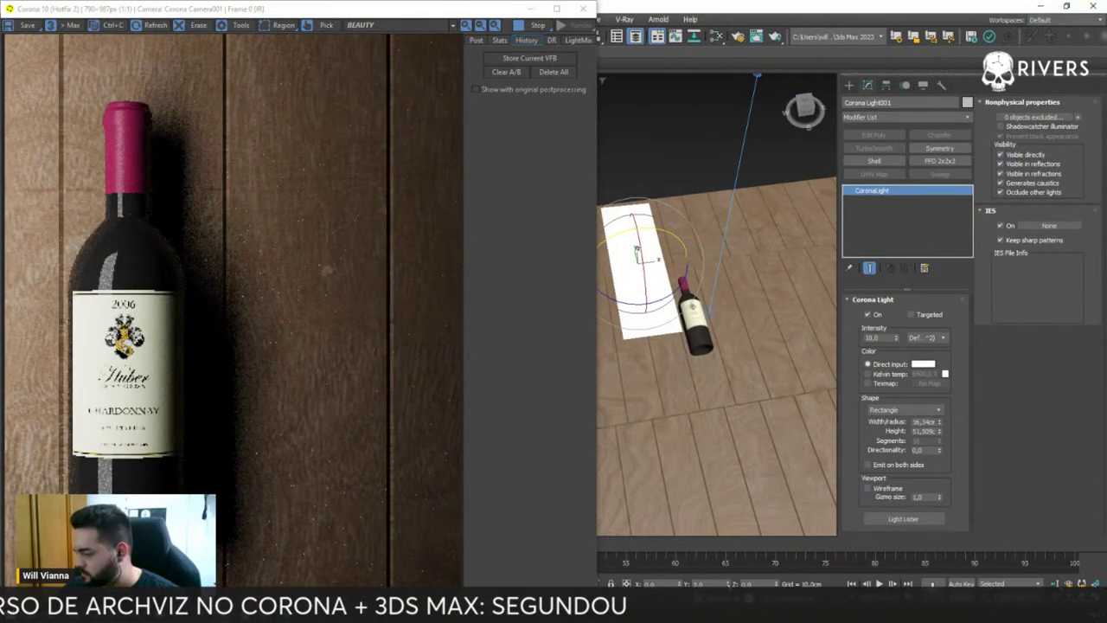
{"action": "left_click", "coordinate": [726, 584]}
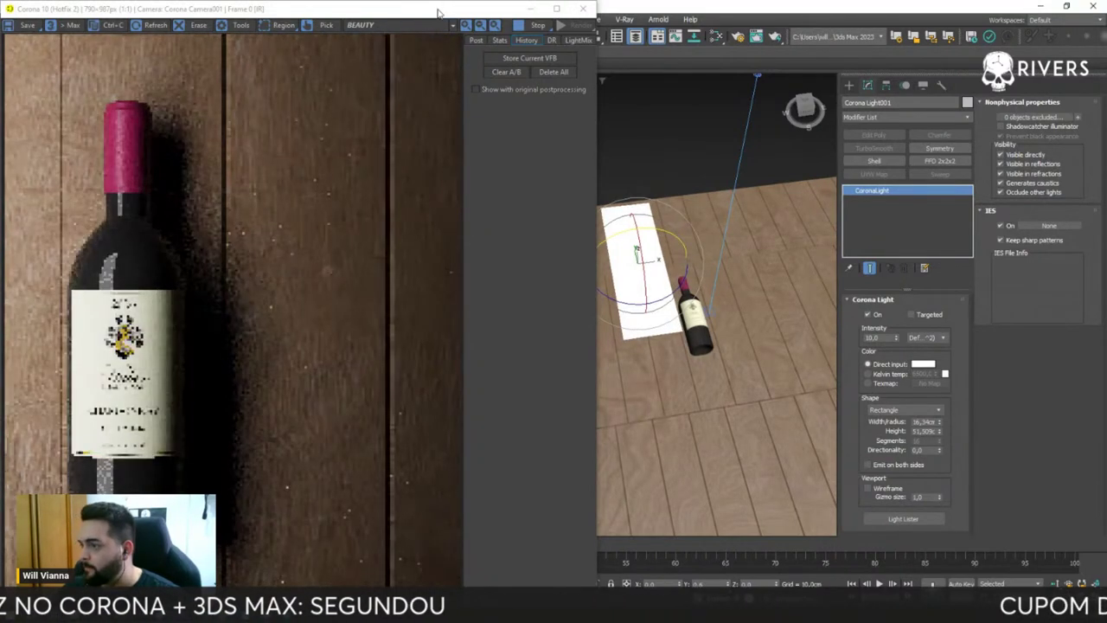
{"action": "left_click_drag", "start_coordinate": [422, 9], "coordinate": [360, 57]}
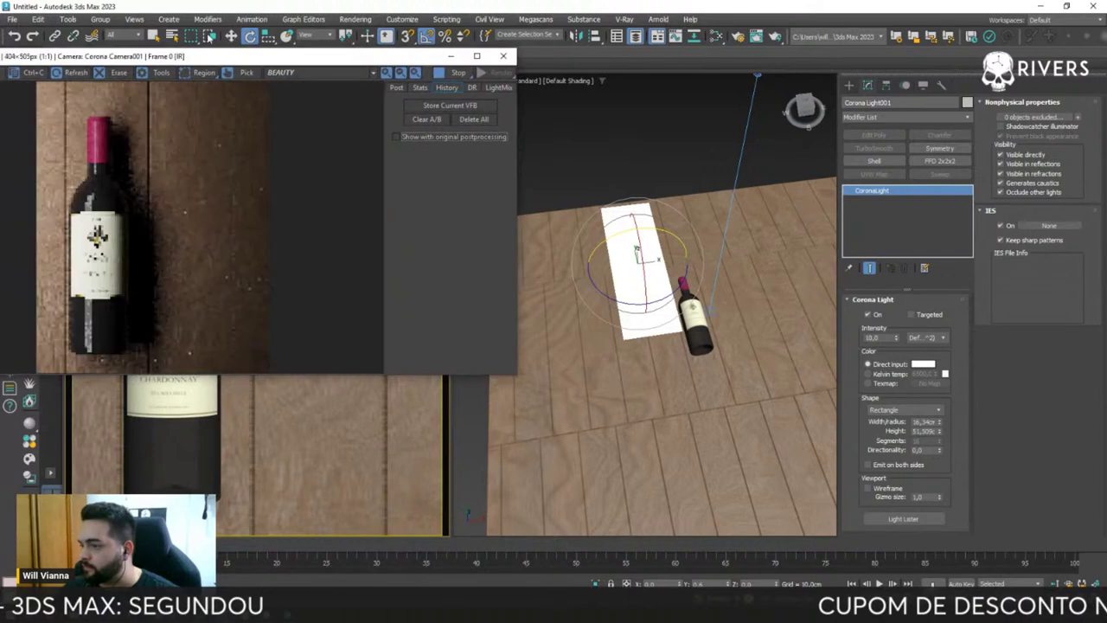
- Slide and rotate the light around the bottle and set its intensity to 5
{"action": "left_click", "coordinate": [231, 36]}
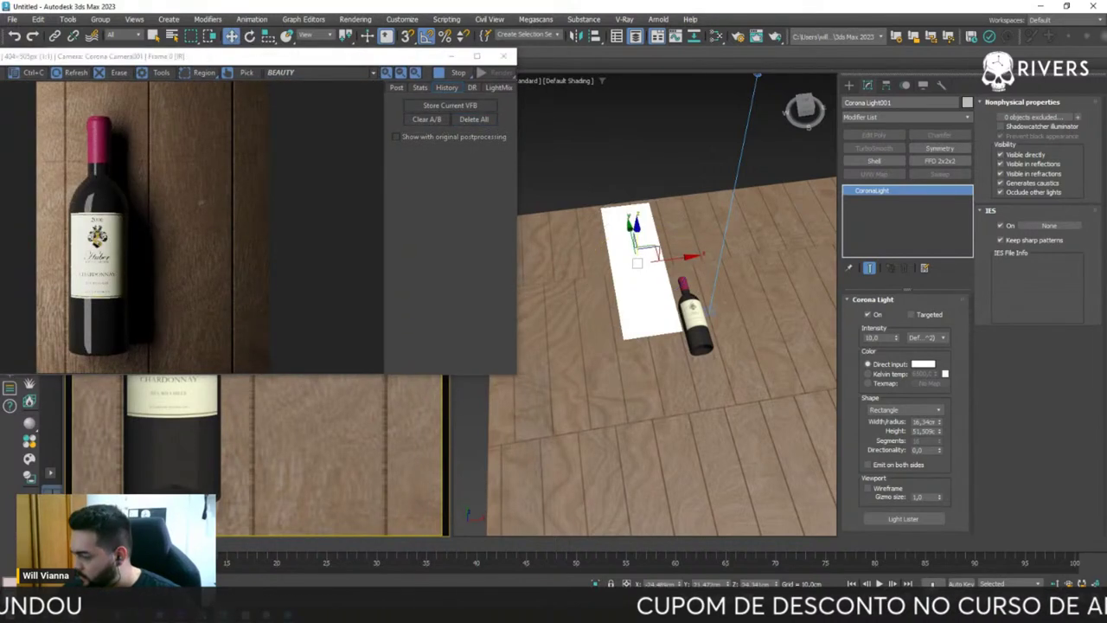
{"action": "left_click_drag", "start_coordinate": [675, 584], "coordinate": [659, 525]}
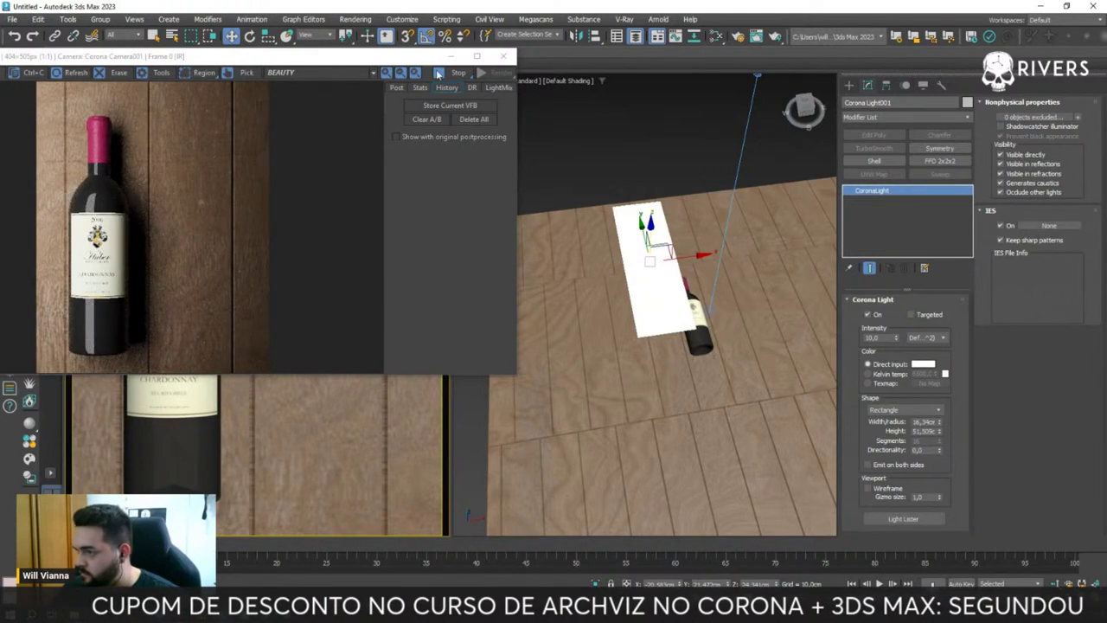
{"action": "left_click", "coordinate": [249, 36]}
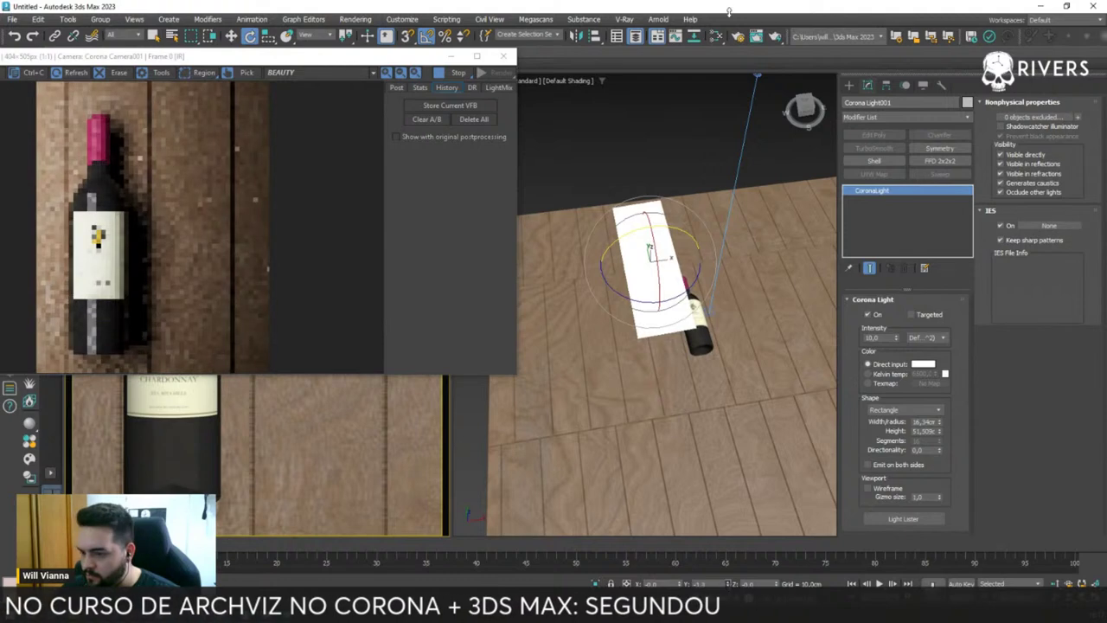
{"action": "left_click_drag", "start_coordinate": [722, 173], "coordinate": [740, 315]}
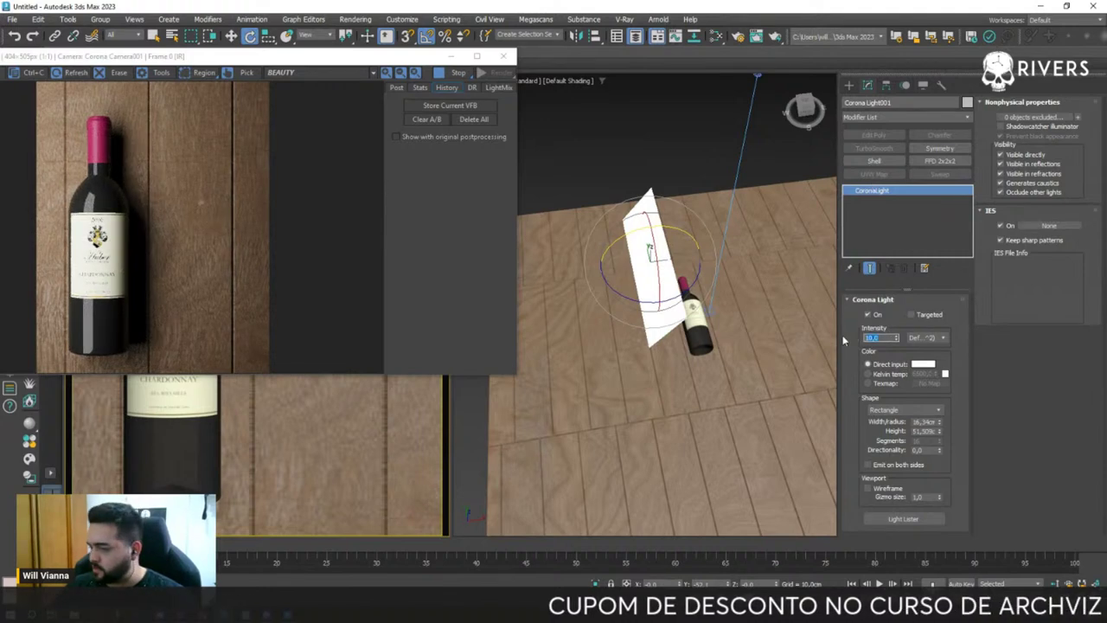
{"action": "type", "text": "5"}
{"action": "key", "text": "Return"}
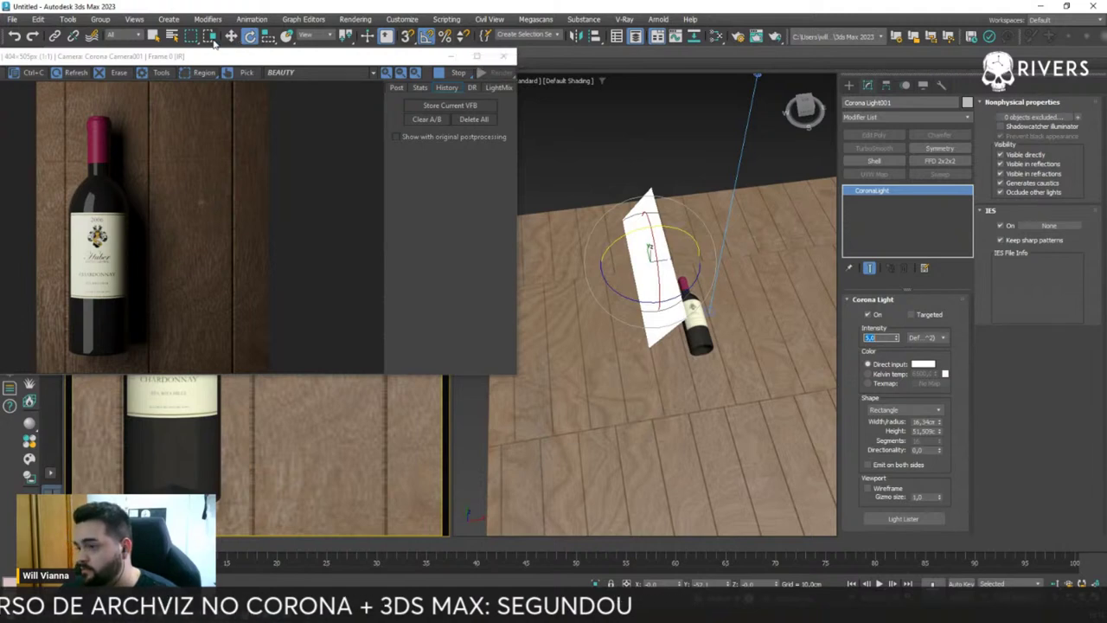
- Reposition the light near the bottle's neck and set its directionality to 0.03
{"action": "left_click", "coordinate": [231, 36]}
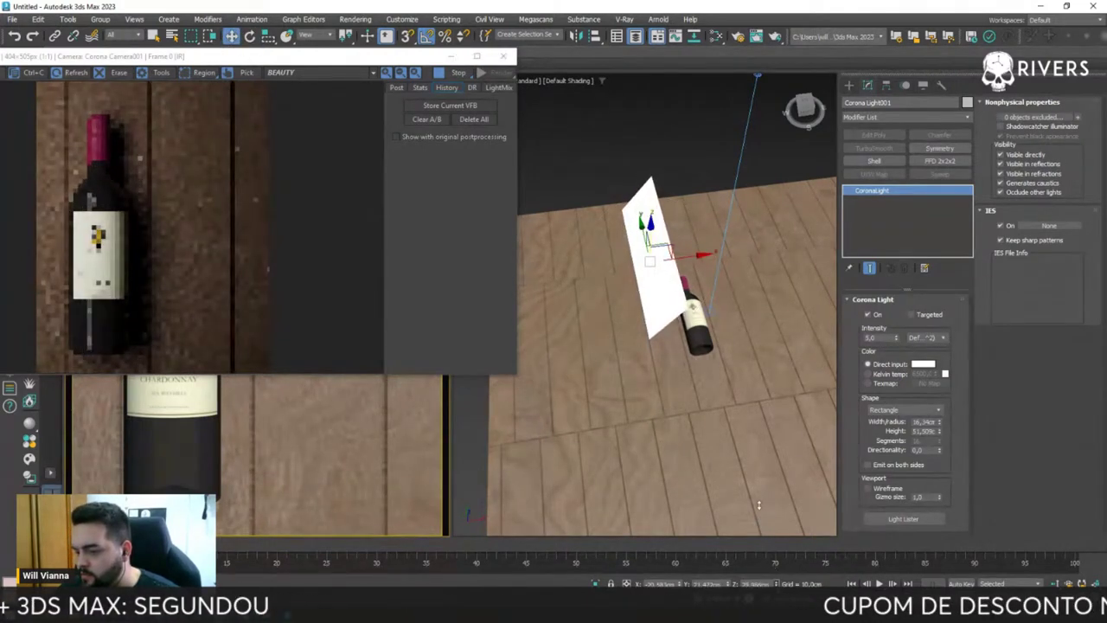
{"action": "mouse_move", "coordinate": [758, 505]}
{"action": "left_mouse_down"}
{"action": "mouse_move", "coordinate": [746, 428]}
{"action": "mouse_move", "coordinate": [741, 470]}
{"action": "left_mouse_up"}
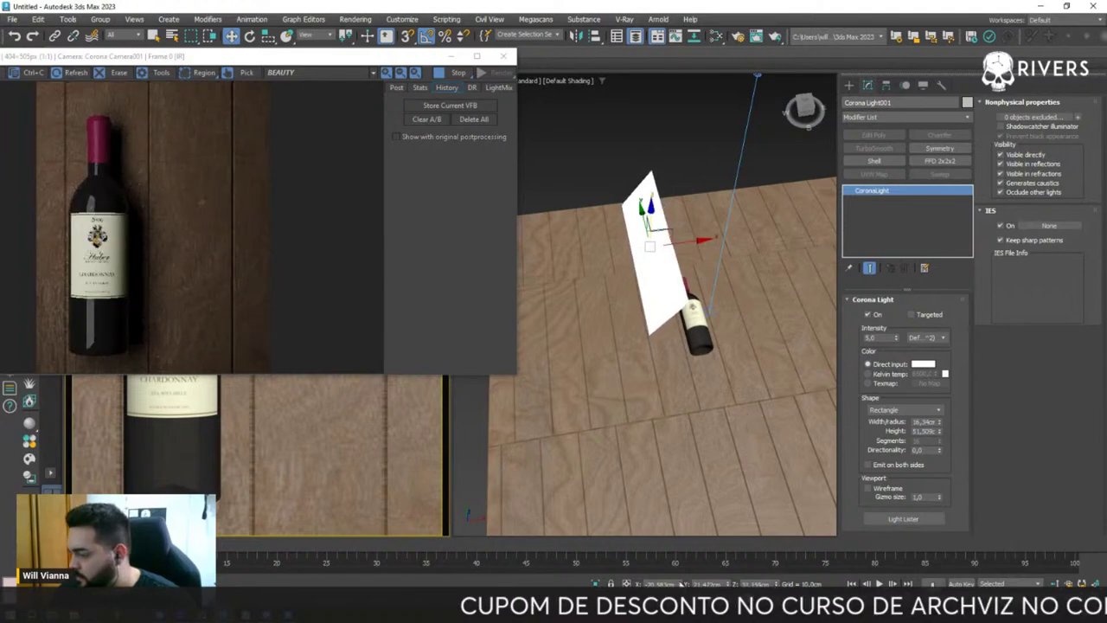
{"action": "mouse_move", "coordinate": [741, 470]}
{"action": "left_mouse_down"}
{"action": "mouse_move", "coordinate": [675, 17]}
{"action": "mouse_move", "coordinate": [678, 521]}
{"action": "left_mouse_up"}
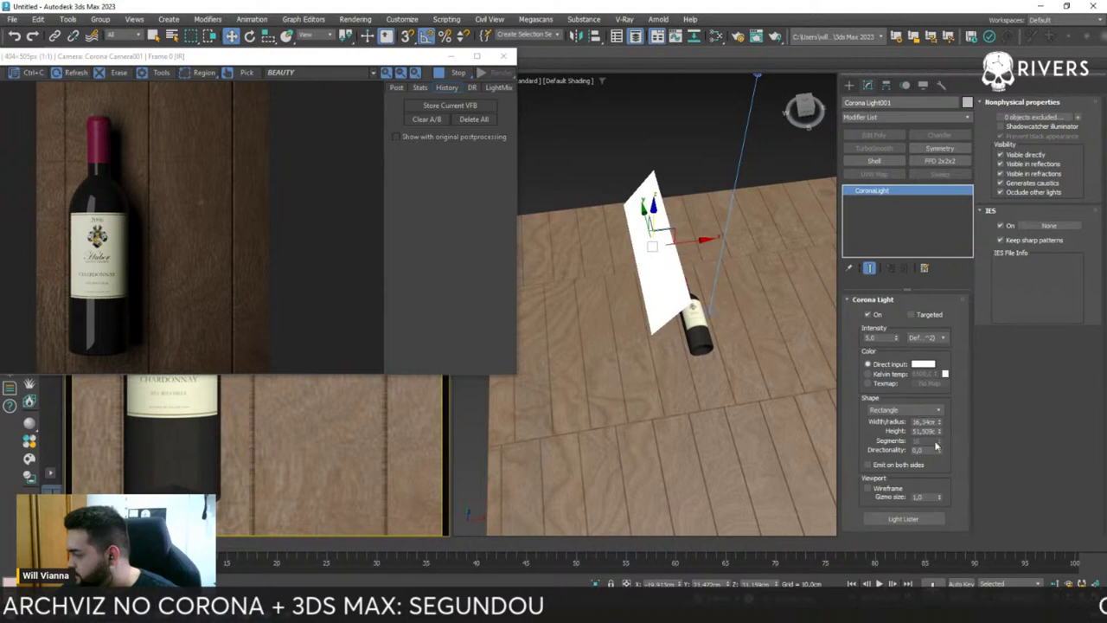
{"action": "left_click_drag", "start_coordinate": [940, 452], "coordinate": [938, 441]}
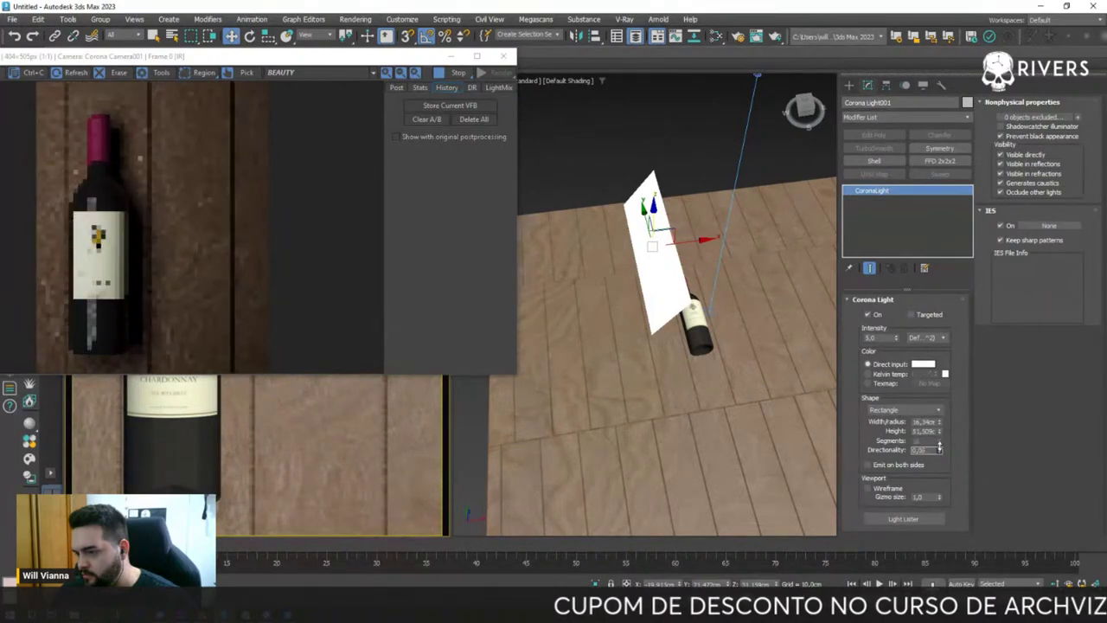
{"action": "left_click_drag", "start_coordinate": [938, 439], "coordinate": [941, 456]}
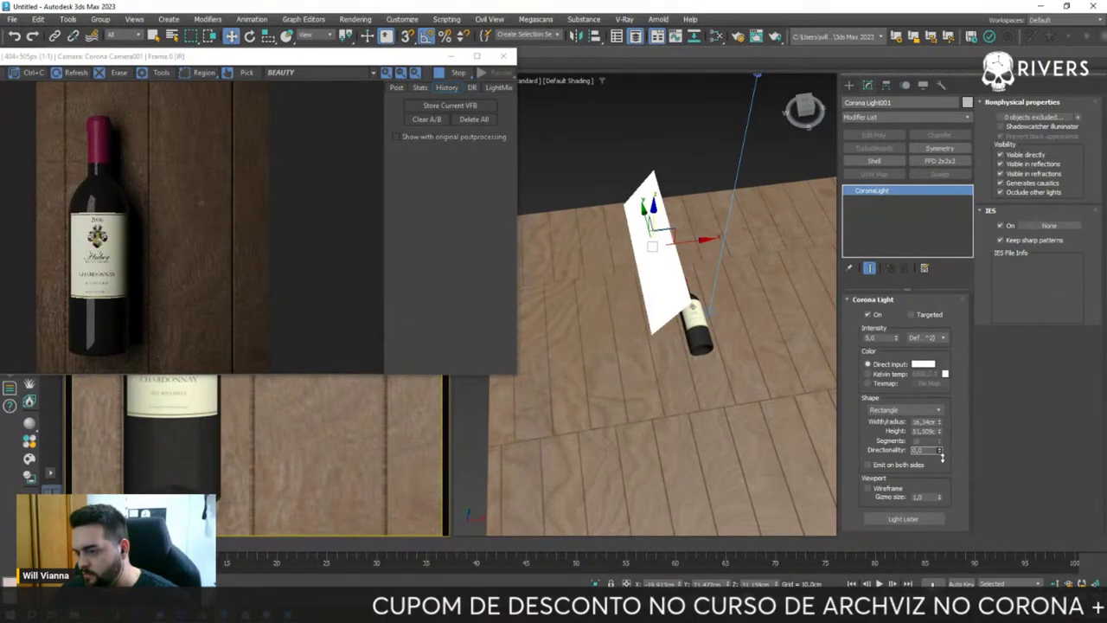
{"action": "left_click_drag", "start_coordinate": [941, 464], "coordinate": [941, 460]}
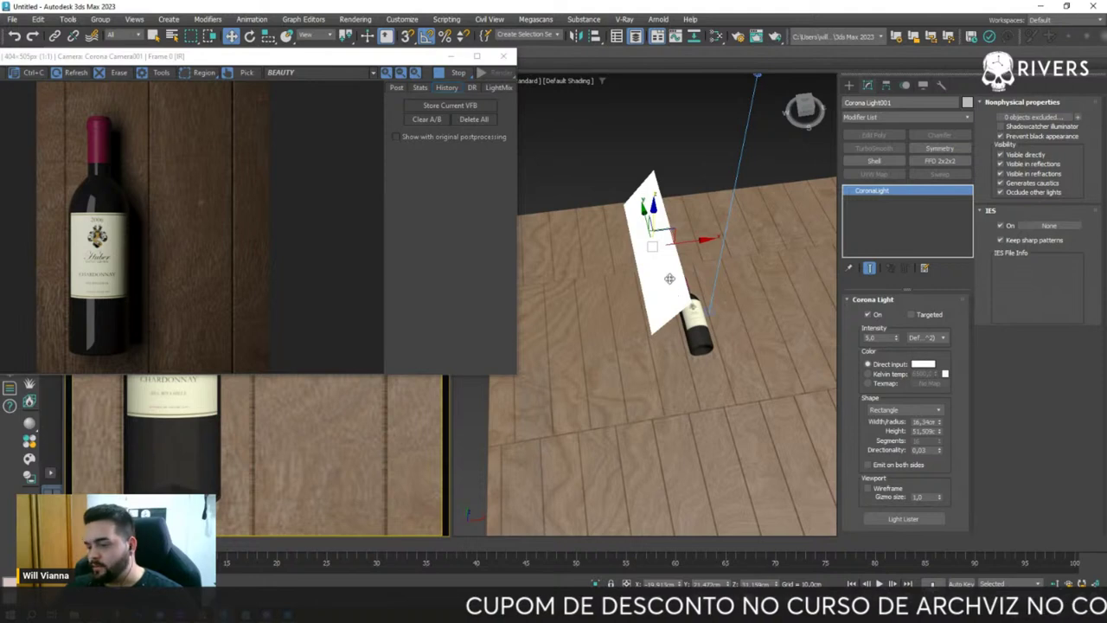
- Delete the Corona light and switch the Corona scene environment to single map Map #4
{"action": "key", "text": "Delete"}
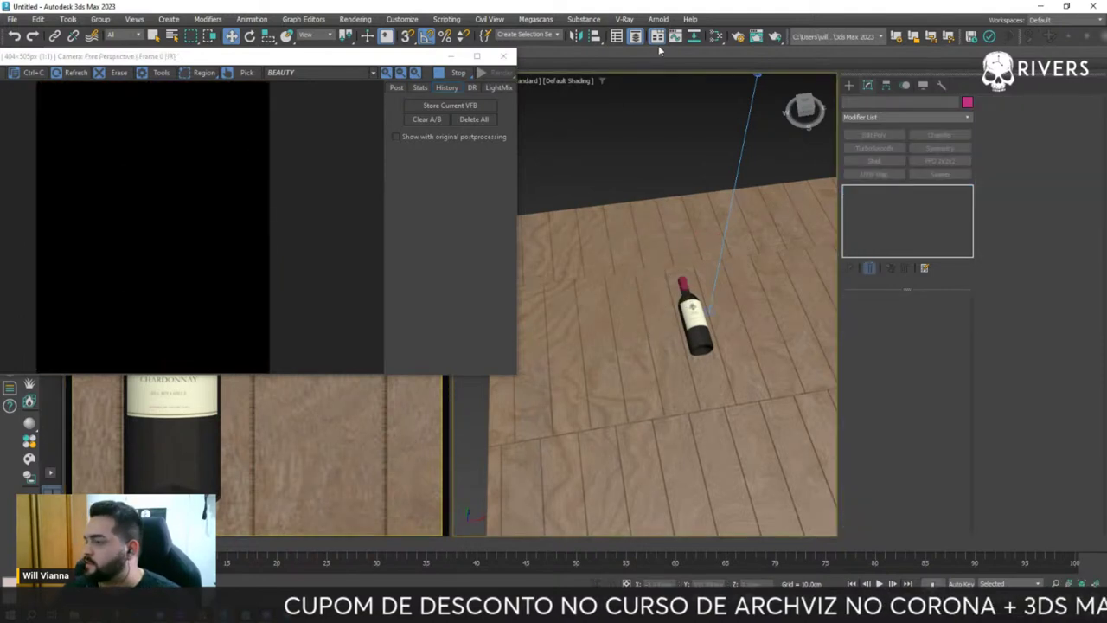
{"action": "left_click", "coordinate": [737, 36]}
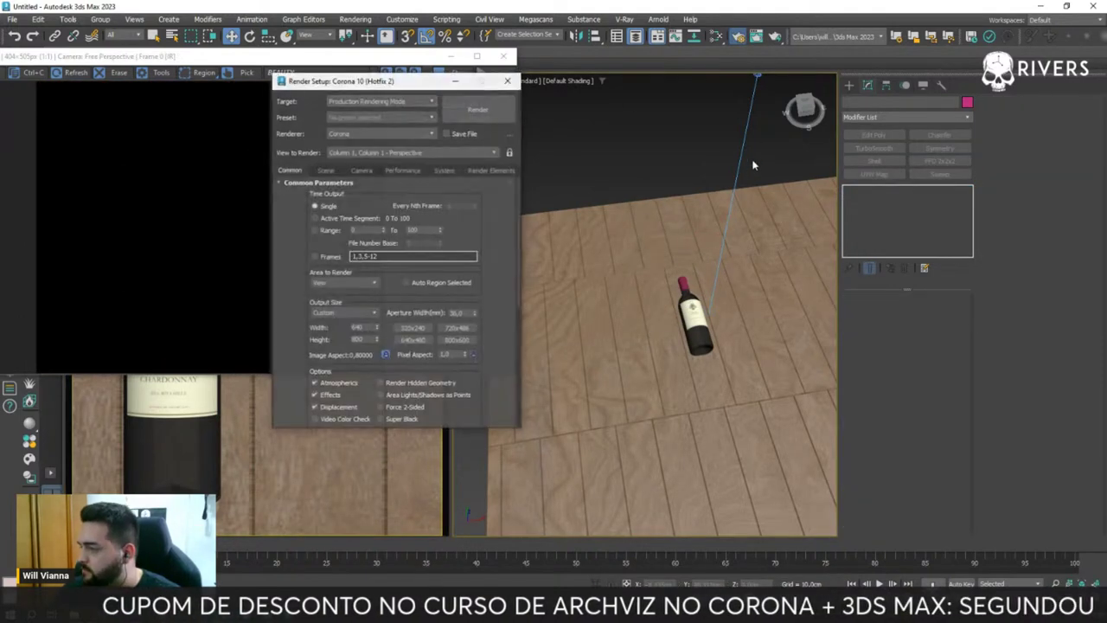
{"action": "left_click", "coordinate": [326, 170]}
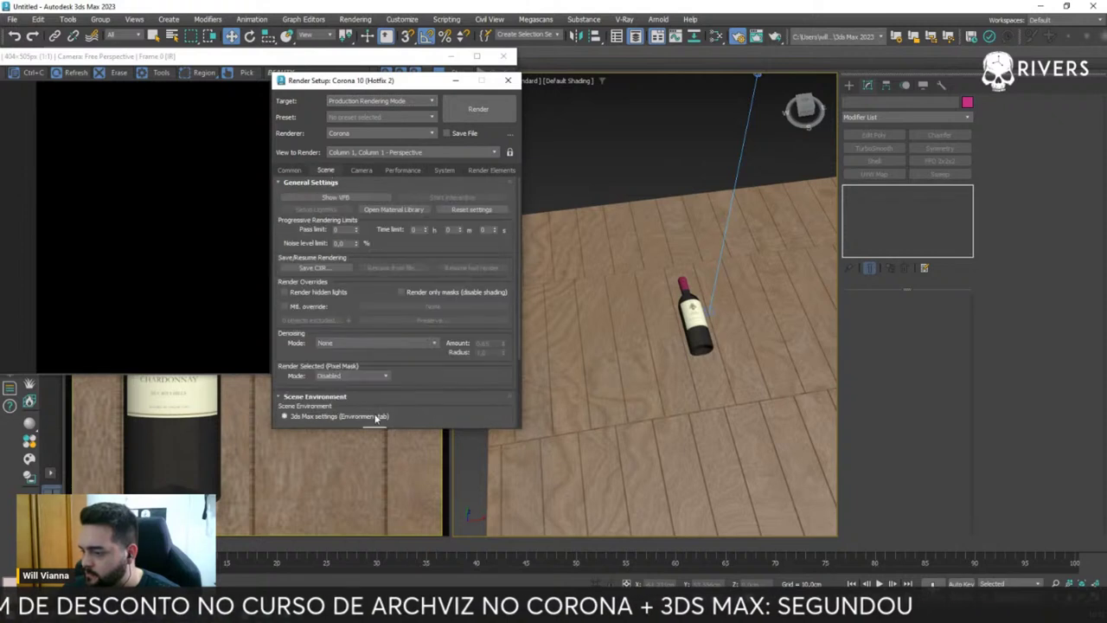
{"action": "scroll", "coordinate": [288, 378], "scroll_direction": "down", "scroll_amount": 3}
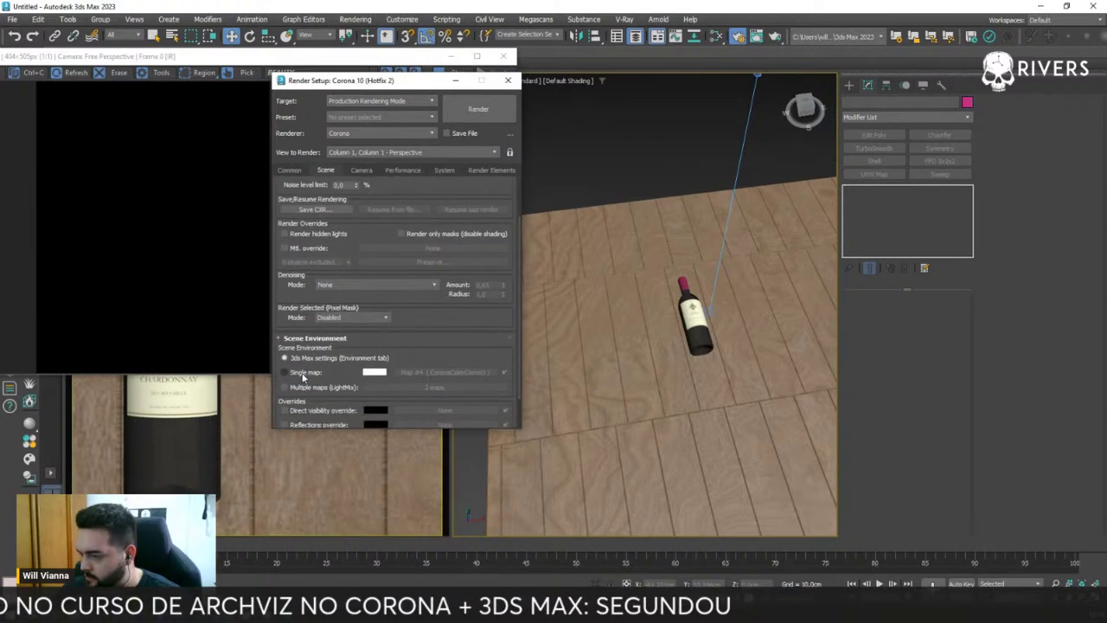
{"action": "left_click", "coordinate": [302, 373]}
{"action": "left_click", "coordinate": [318, 491]}
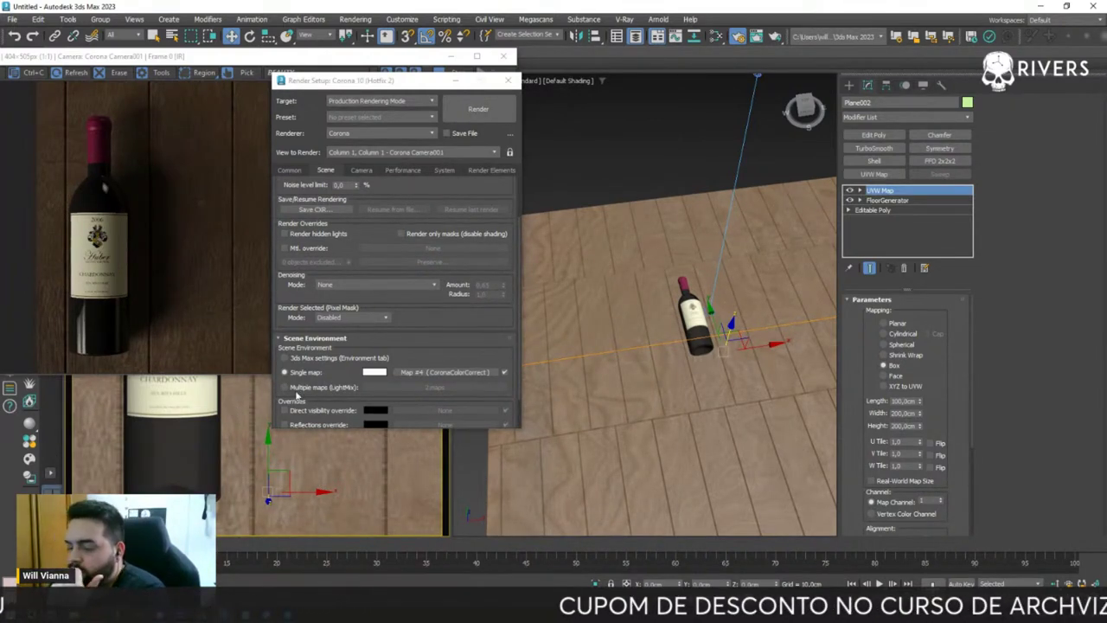
{"action": "left_click", "coordinate": [715, 36]}
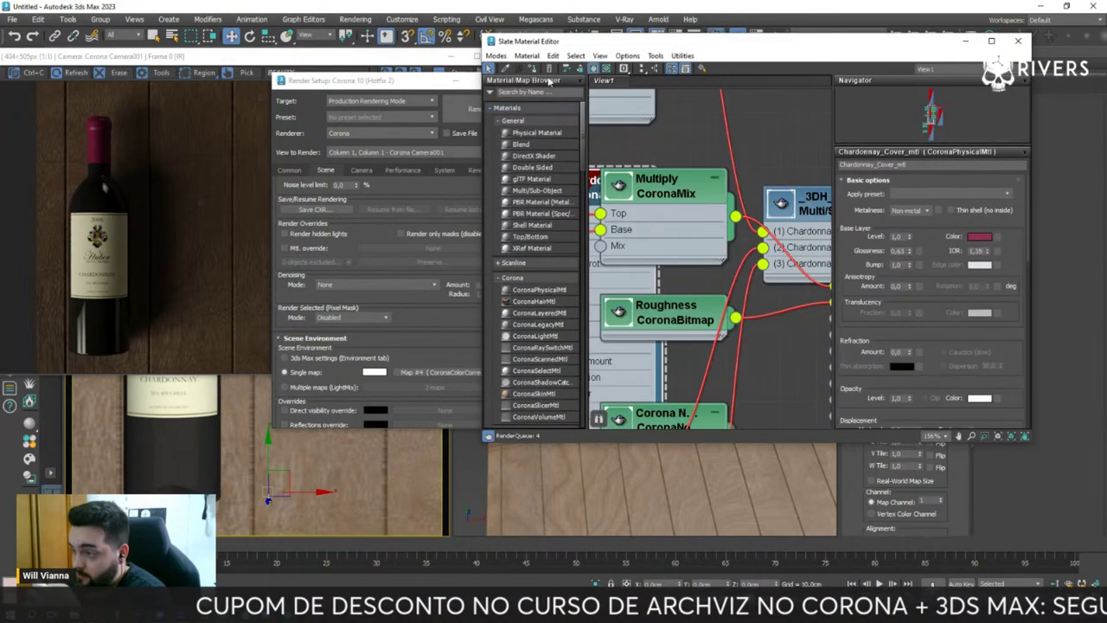
- Switch to the Compact Material Editor and reset Map #4's environment rotation to 0
{"action": "left_click", "coordinate": [495, 56]}
{"action": "left_click", "coordinate": [513, 70]}
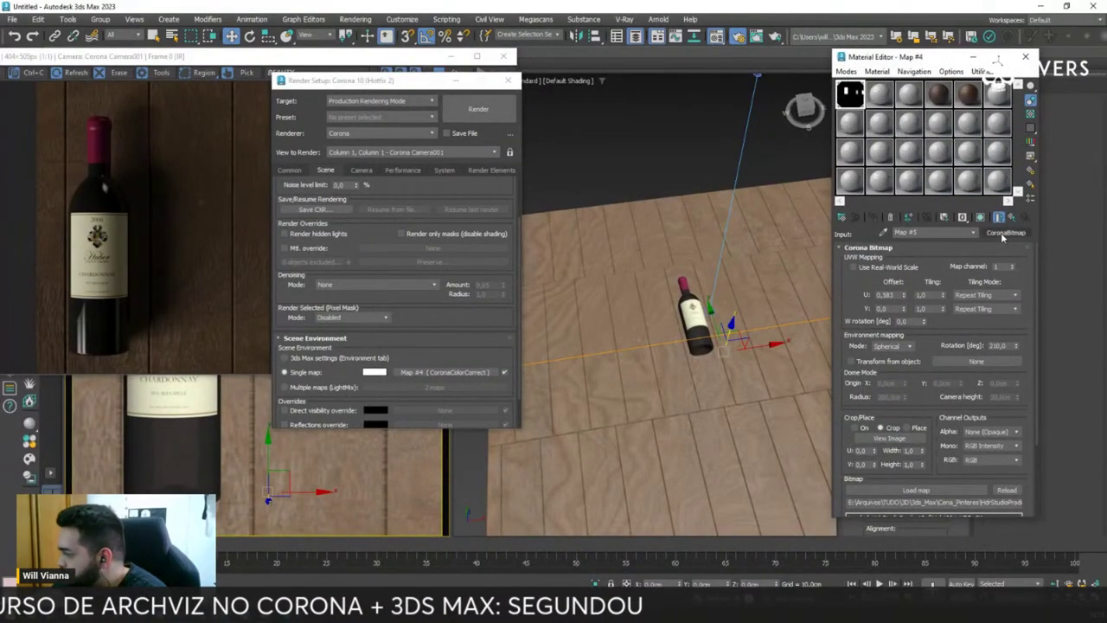
{"action": "left_click", "coordinate": [1002, 233]}
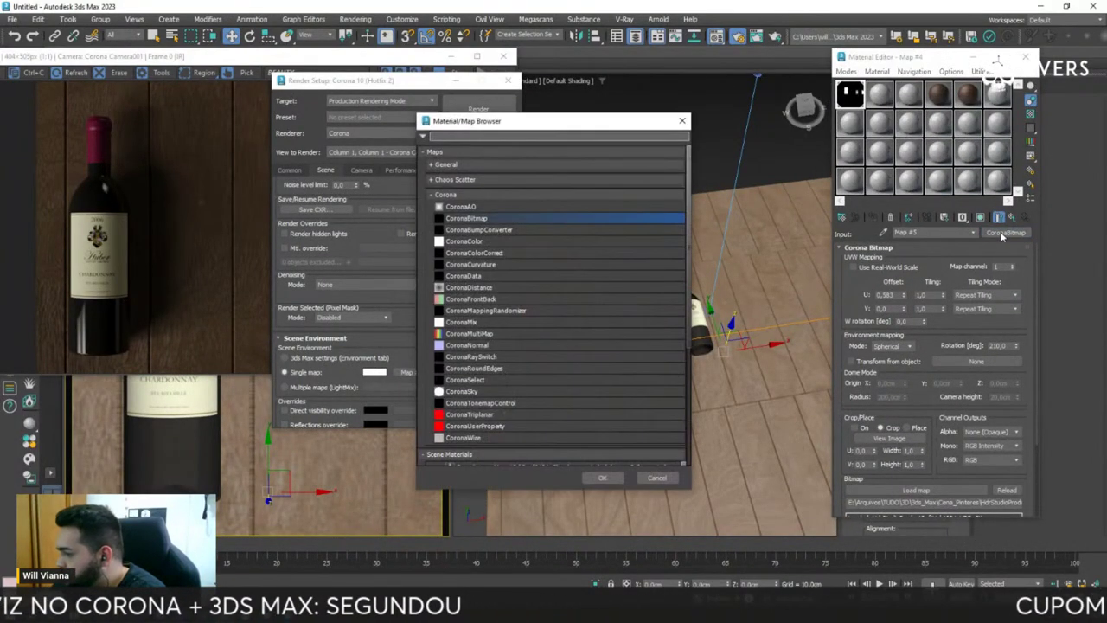
{"action": "left_click", "coordinate": [657, 477]}
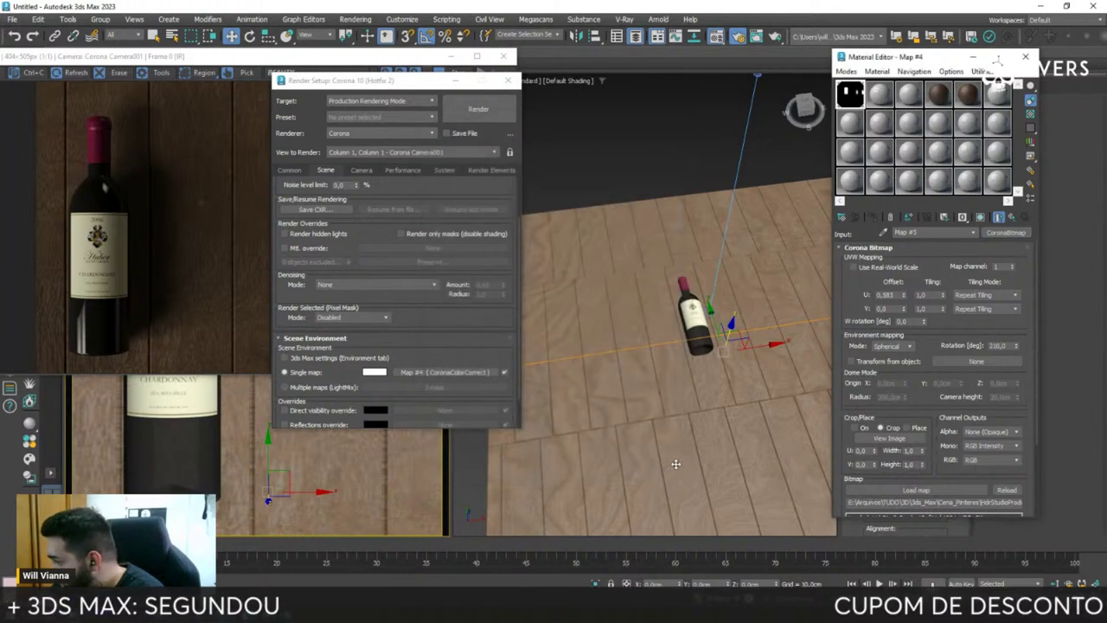
{"action": "right_click", "coordinate": [1015, 347]}
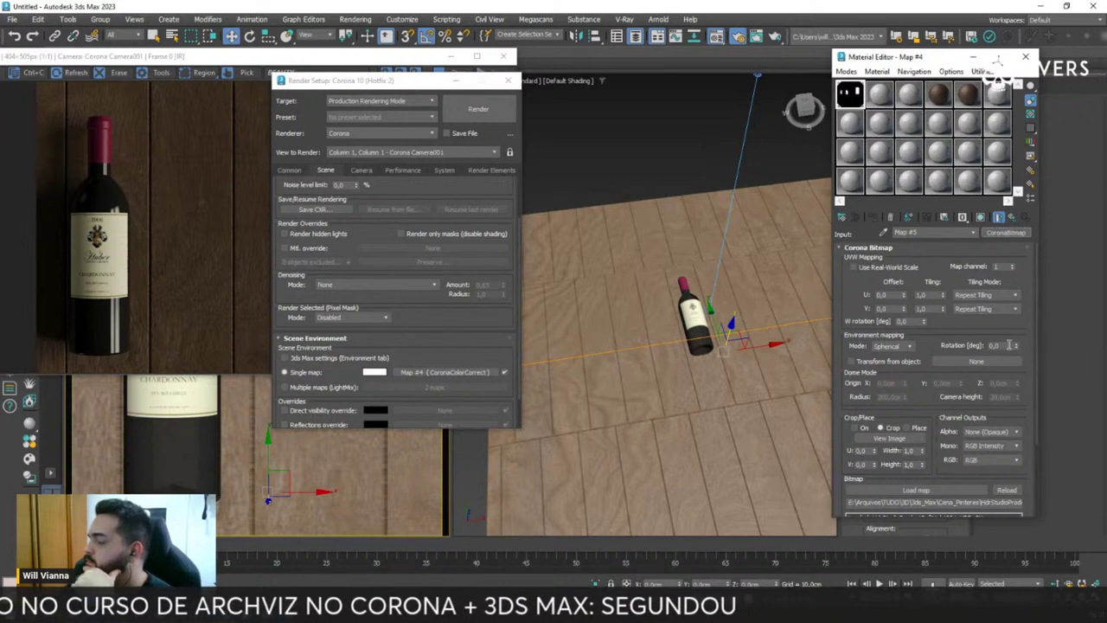
- Rotate the environment map around the bottle to about 170°
{"action": "mouse_move", "coordinate": [1017, 347]}
{"action": "left_mouse_down"}
{"action": "mouse_move", "coordinate": [997, 560]}
{"action": "mouse_move", "coordinate": [814, 318]}
{"action": "mouse_move", "coordinate": [789, 147]}
{"action": "left_mouse_up"}
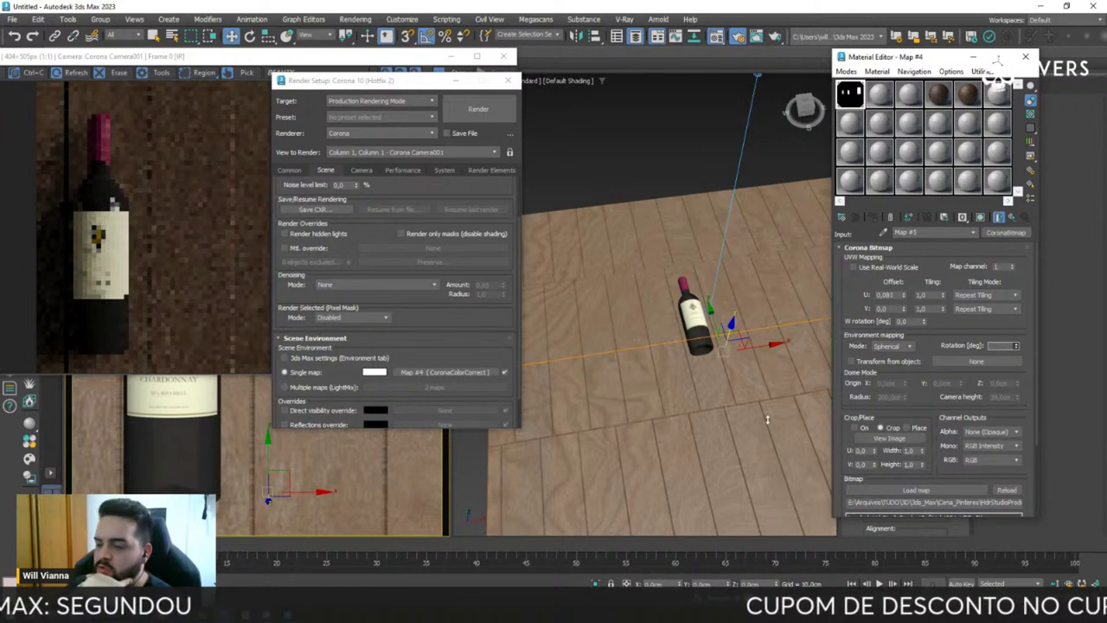
{"action": "mouse_move", "coordinate": [766, 418]}
{"action": "left_mouse_down"}
{"action": "mouse_move", "coordinate": [595, 87]}
{"action": "mouse_move", "coordinate": [107, 195]}
{"action": "mouse_move", "coordinate": [568, 248]}
{"action": "left_mouse_up"}
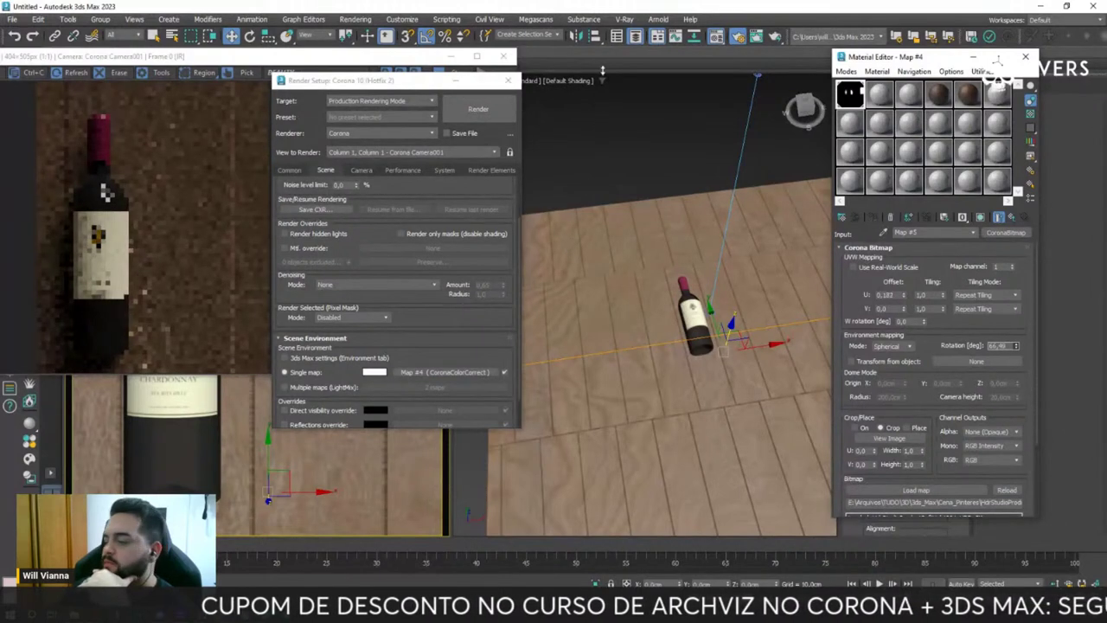
{"action": "mouse_move", "coordinate": [106, 192]}
{"action": "left_mouse_down"}
{"action": "mouse_move", "coordinate": [537, 434]}
{"action": "mouse_move", "coordinate": [539, 560]}
{"action": "mouse_move", "coordinate": [531, 392]}
{"action": "left_mouse_up"}
{"action": "left_click_drag", "start_coordinate": [519, 235], "coordinate": [511, 128]}
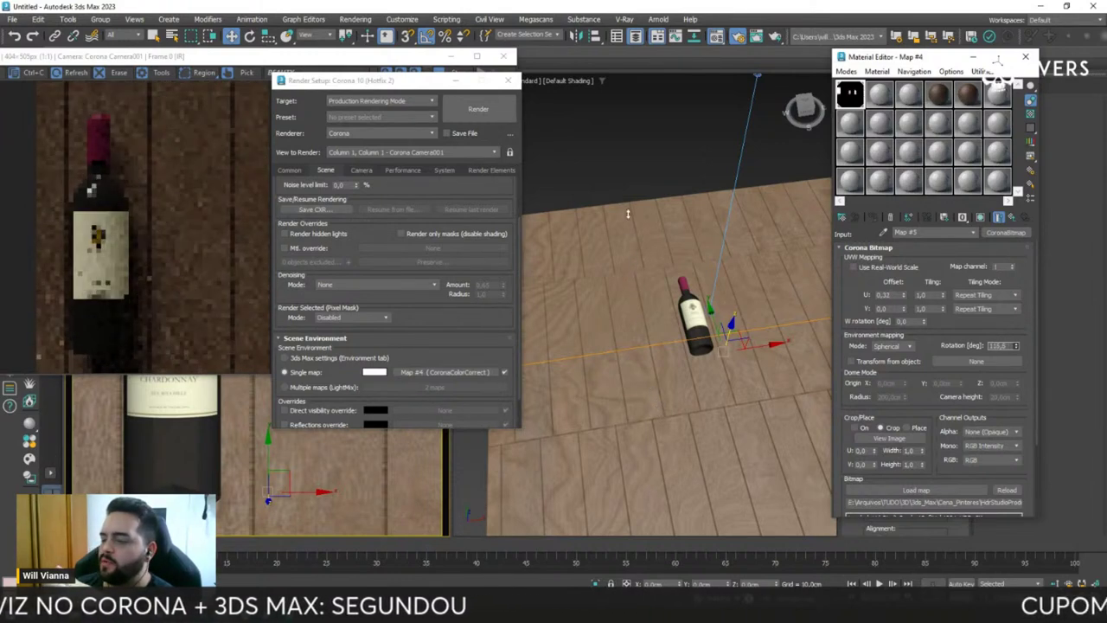
{"action": "left_click_drag", "start_coordinate": [614, 77], "coordinate": [604, 467]}
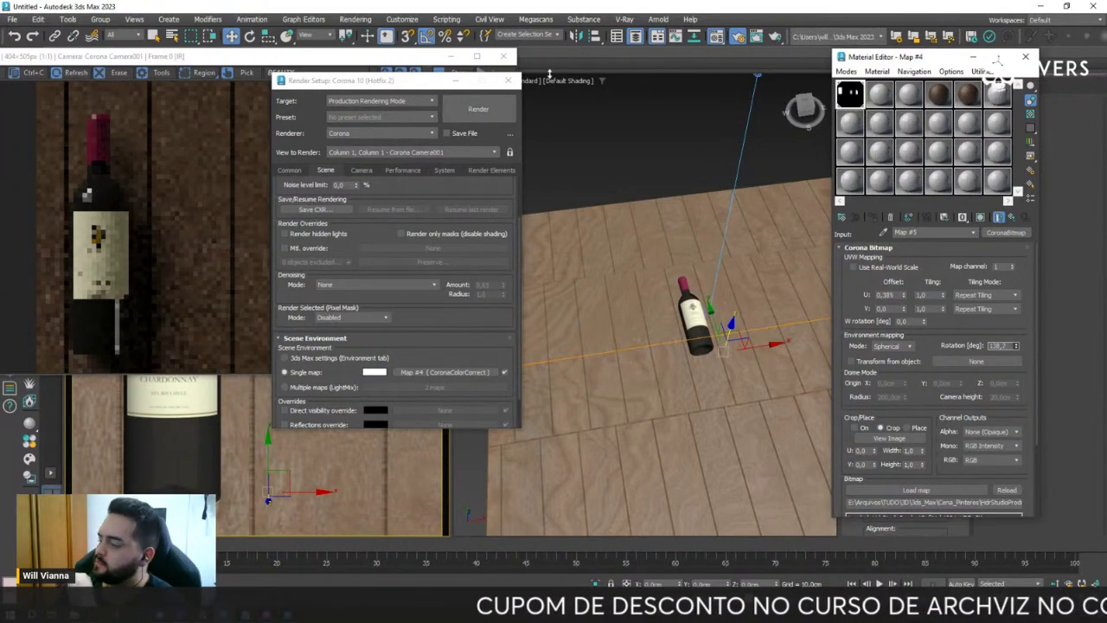
{"action": "left_click_drag", "start_coordinate": [531, 383], "coordinate": [521, 370]}
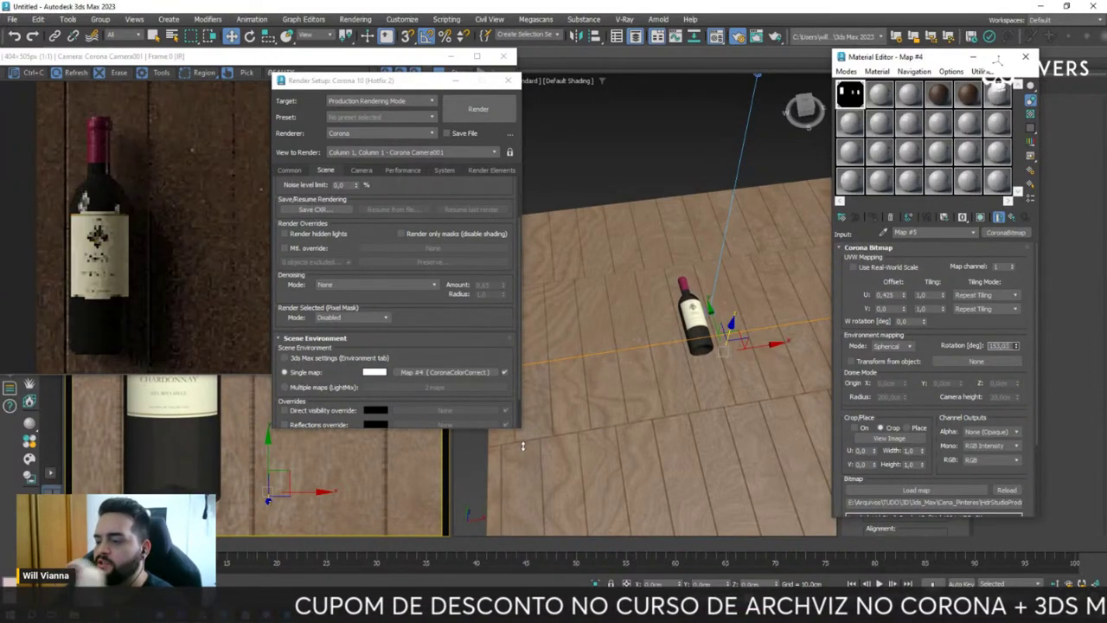
{"action": "mouse_move", "coordinate": [517, 170]}
{"action": "left_mouse_down"}
{"action": "mouse_move", "coordinate": [535, 166]}
{"action": "mouse_move", "coordinate": [584, 244]}
{"action": "mouse_move", "coordinate": [586, 198]}
{"action": "left_mouse_up"}
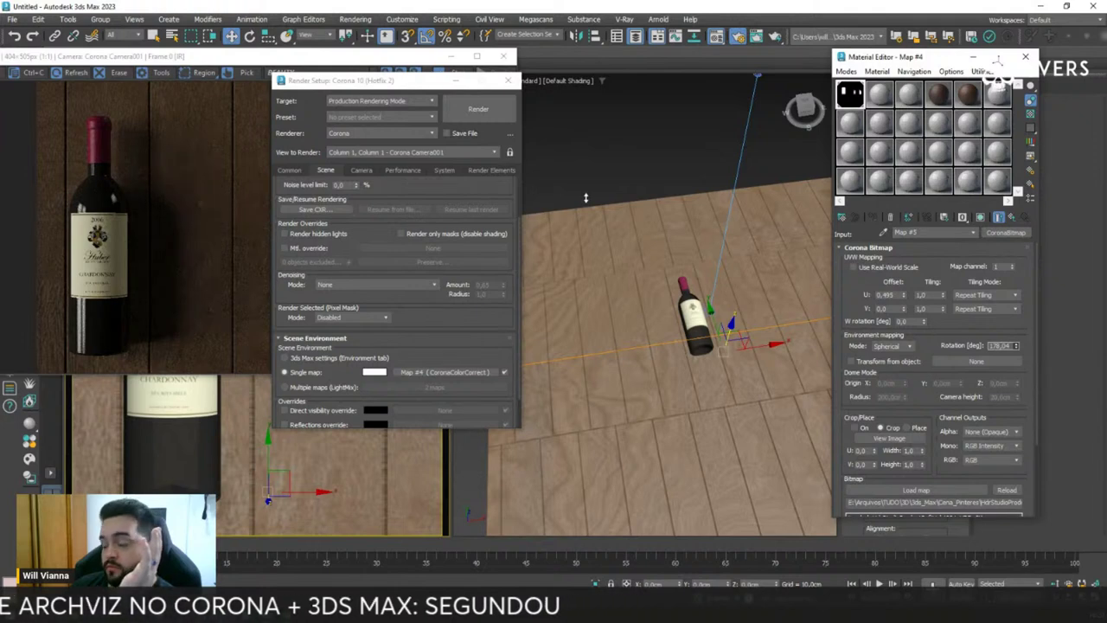
{"action": "mouse_move", "coordinate": [585, 198]}
{"action": "left_mouse_down"}
{"action": "mouse_move", "coordinate": [610, 469]}
{"action": "mouse_move", "coordinate": [585, 540]}
{"action": "mouse_move", "coordinate": [542, 584]}
{"action": "mouse_move", "coordinate": [546, 197]}
{"action": "left_mouse_up"}
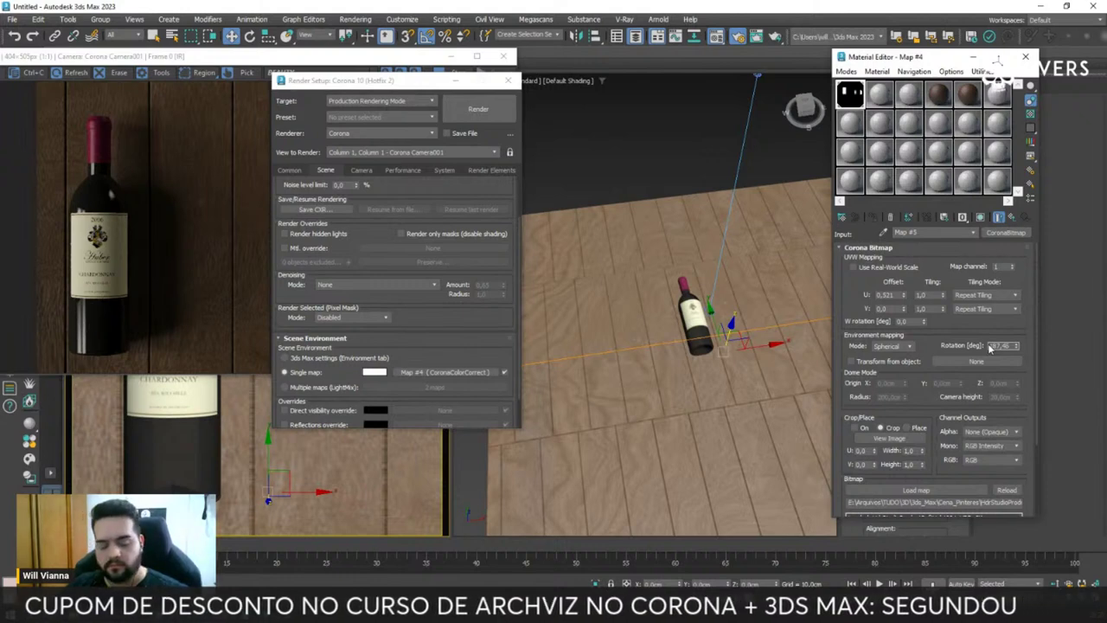
- Set the environment rotation value to exactly 180°
{"action": "left_click", "coordinate": [990, 346]}
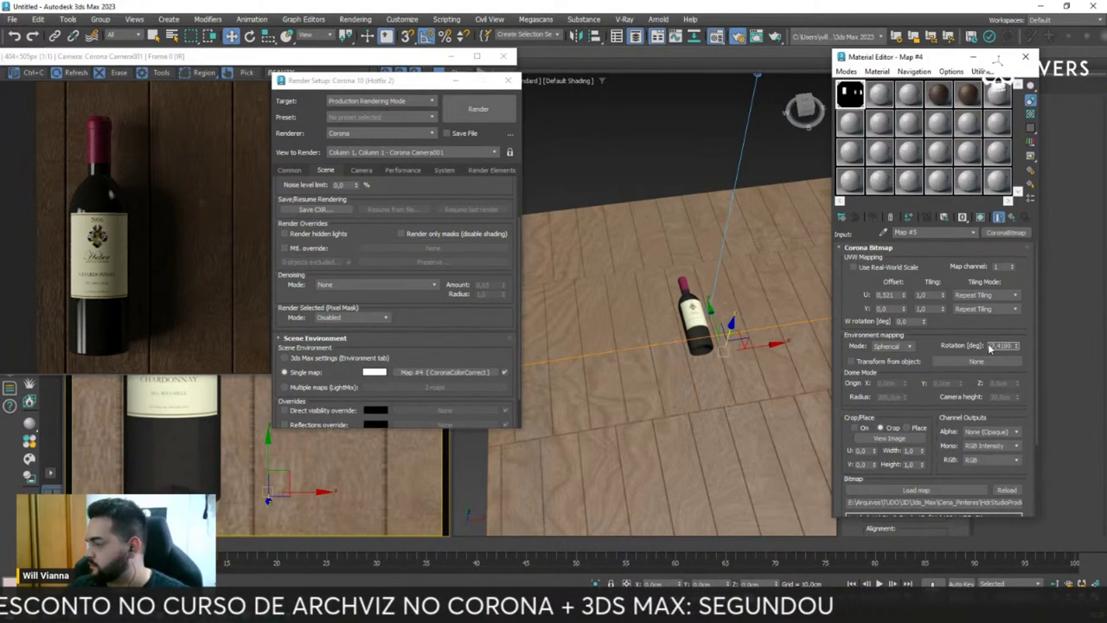
{"action": "left_click_drag", "start_coordinate": [990, 346], "coordinate": [1005, 345]}
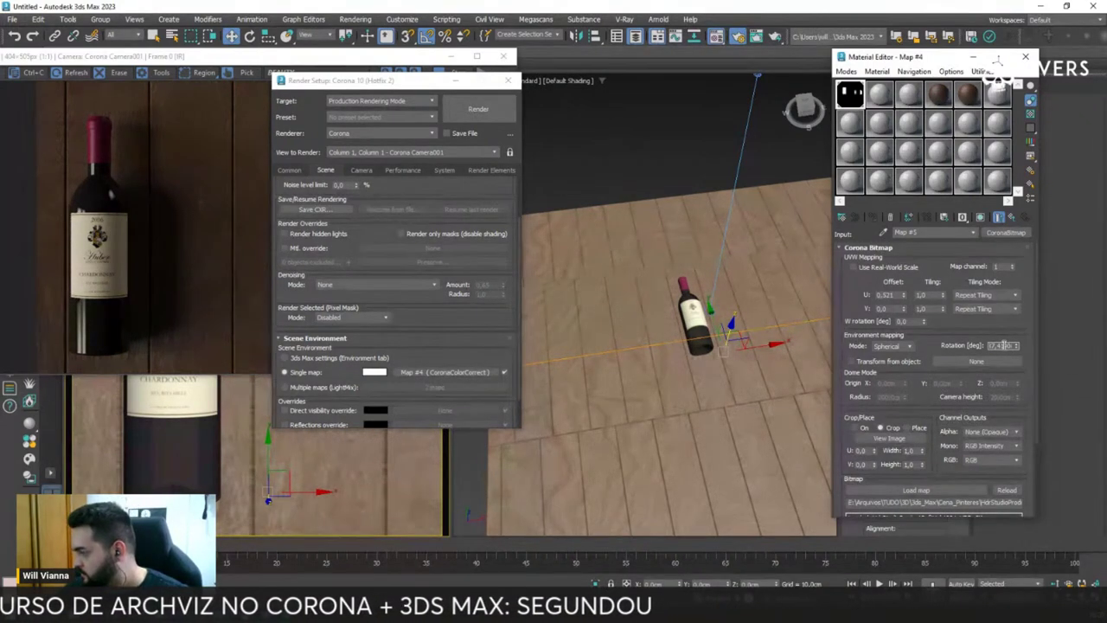
{"action": "type", "text": "15"}
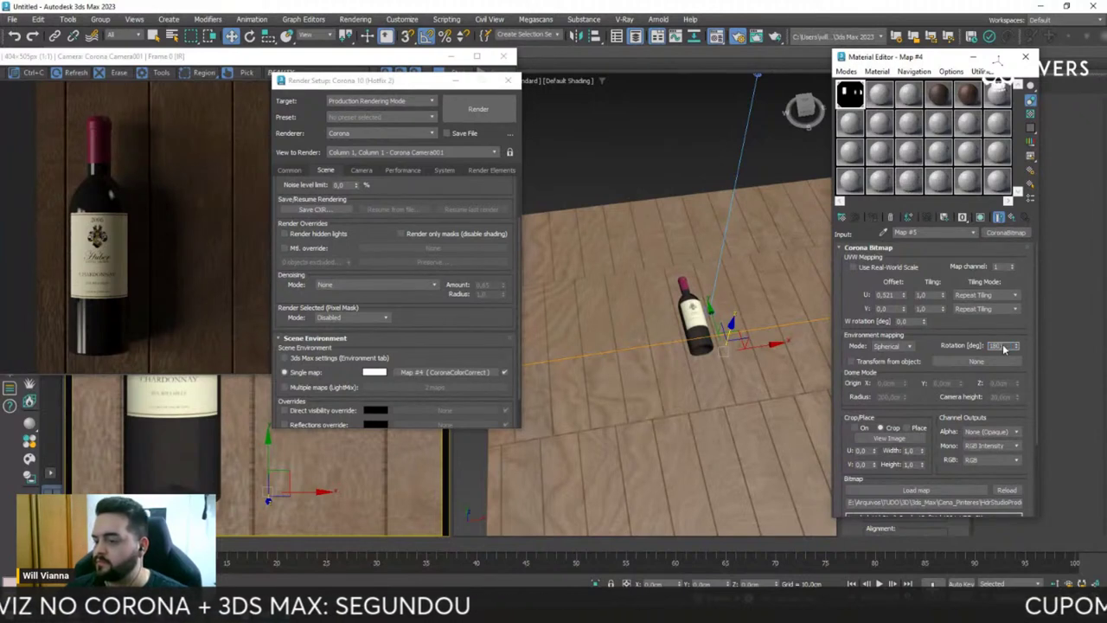
{"action": "key", "text": "Return"}
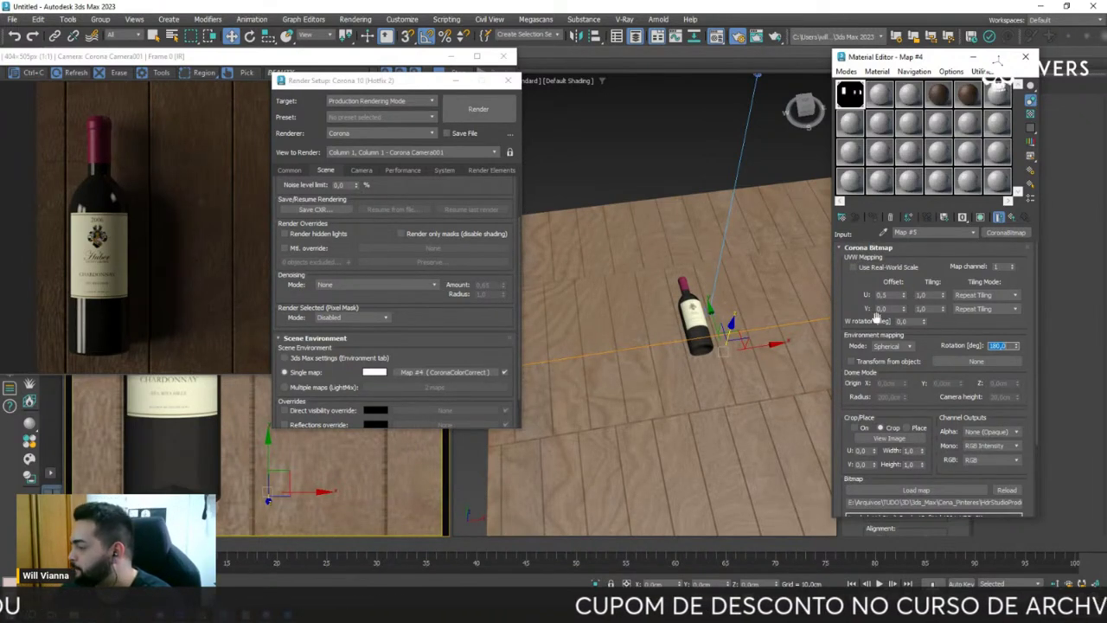
- Set the environment Corona Bitmap's W rotation to 10.0 and close Render Setup
{"action": "left_click", "coordinate": [908, 321]}
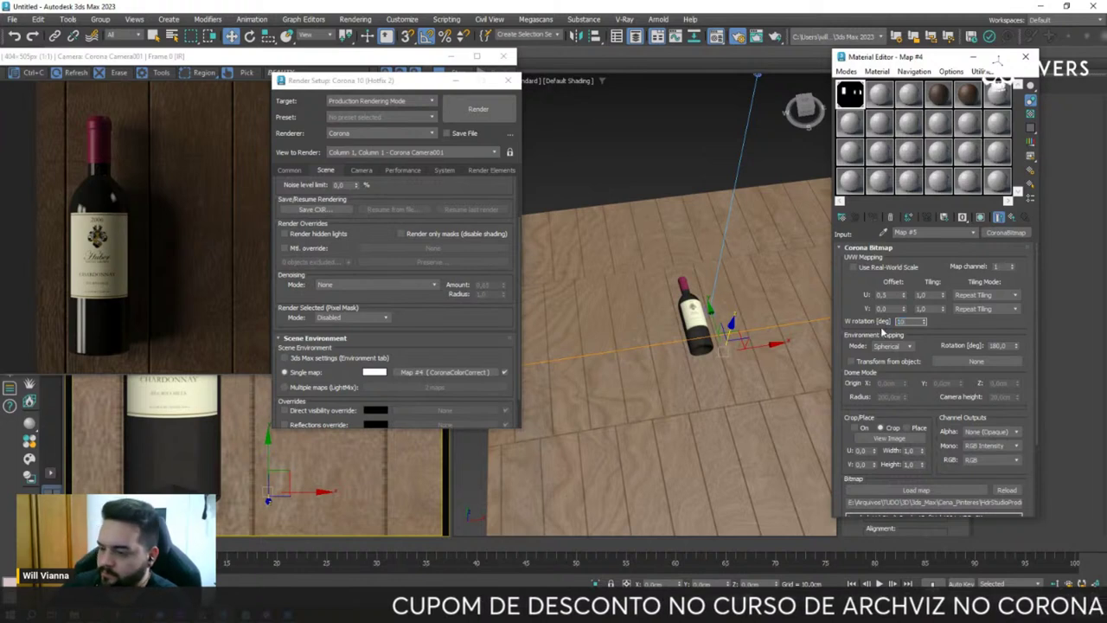
{"action": "key", "text": "Return"}
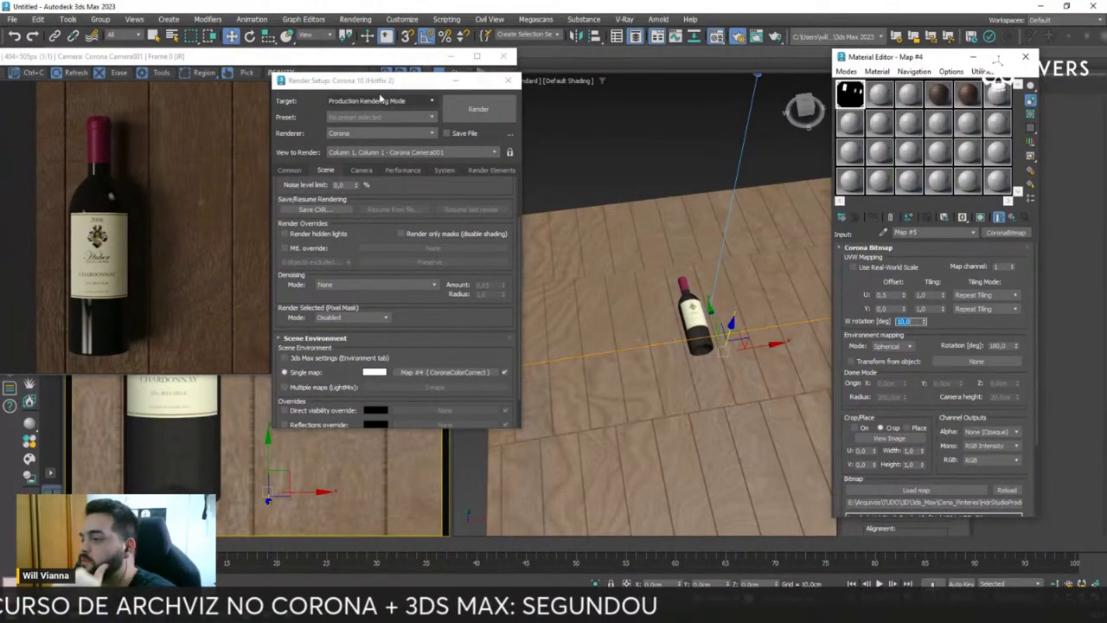
{"action": "left_click", "coordinate": [507, 80]}
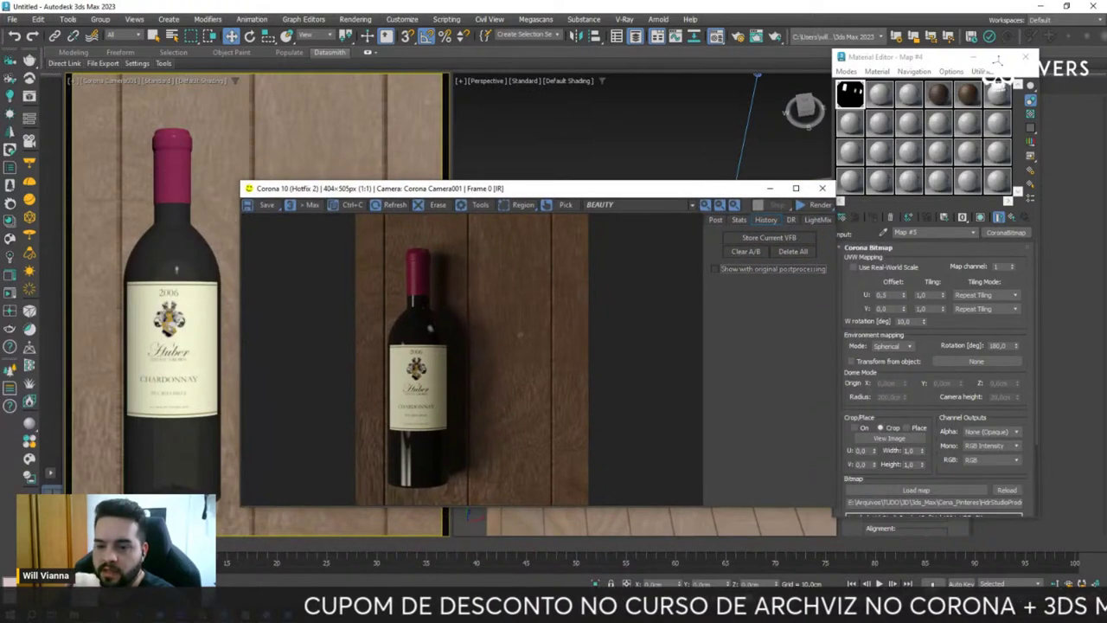
- Move the Corona frame buffer aside and switch the material editor to Slate mode
{"action": "left_click", "coordinate": [997, 58]}
{"action": "left_click_drag", "start_coordinate": [493, 187], "coordinate": [372, 136]}
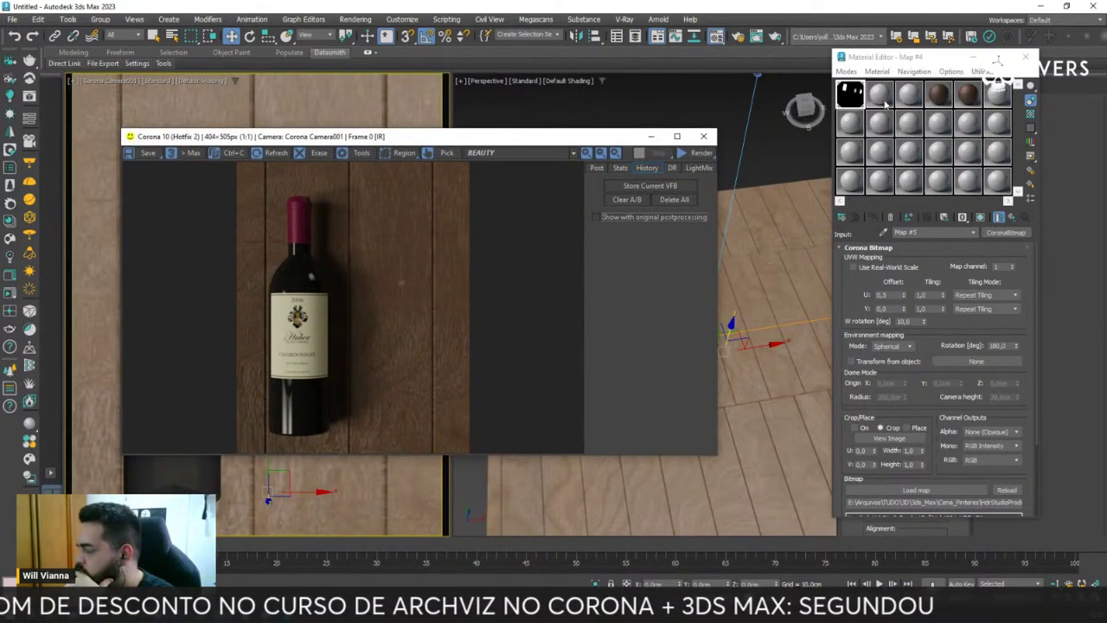
{"action": "left_click", "coordinate": [846, 70]}
{"action": "left_click", "coordinate": [884, 101]}
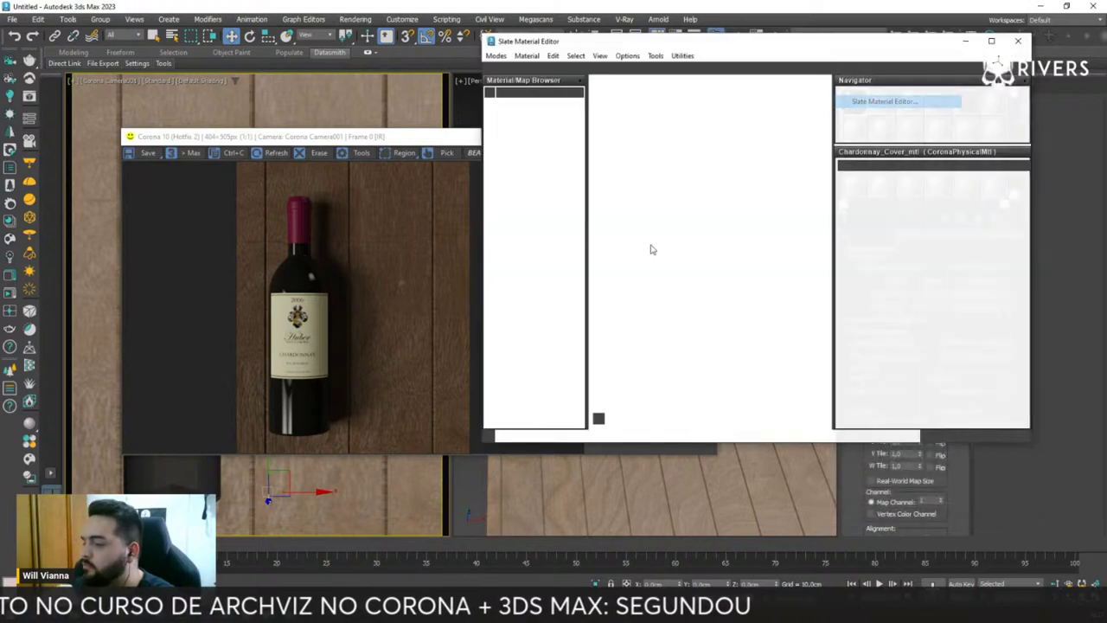
{"action": "scroll", "coordinate": [726, 155], "scroll_direction": "down", "scroll_amount": 4}
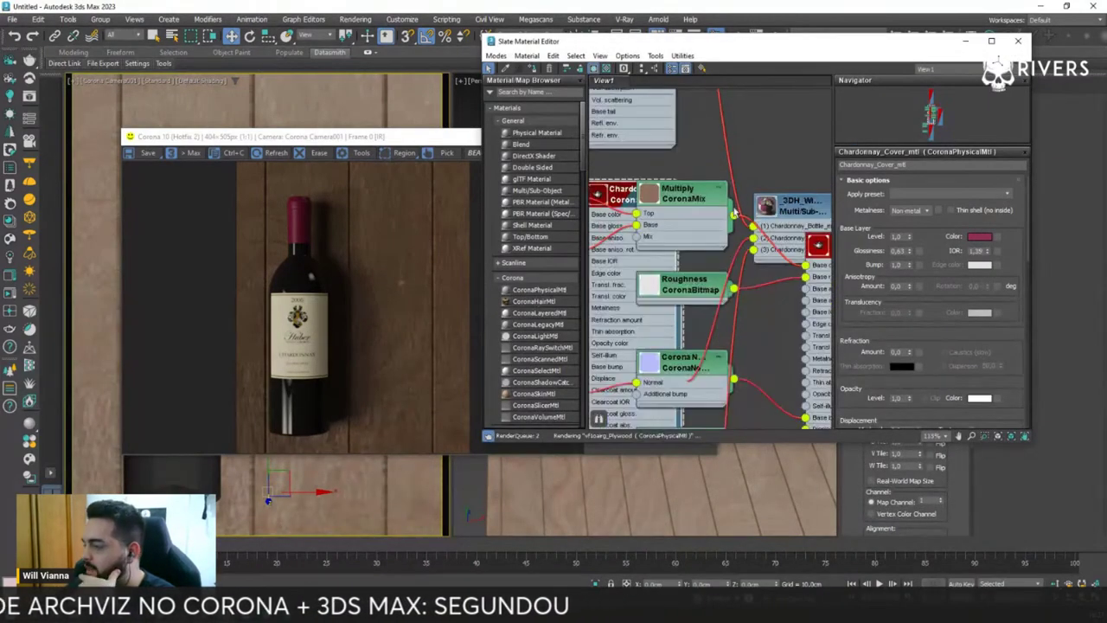
{"action": "scroll", "coordinate": [725, 156], "scroll_direction": "down", "scroll_amount": 4}
{"action": "scroll", "coordinate": [725, 156], "scroll_direction": "up", "scroll_amount": 2}
{"action": "middle_click_drag", "start_coordinate": [725, 156], "coordinate": [739, 176]}
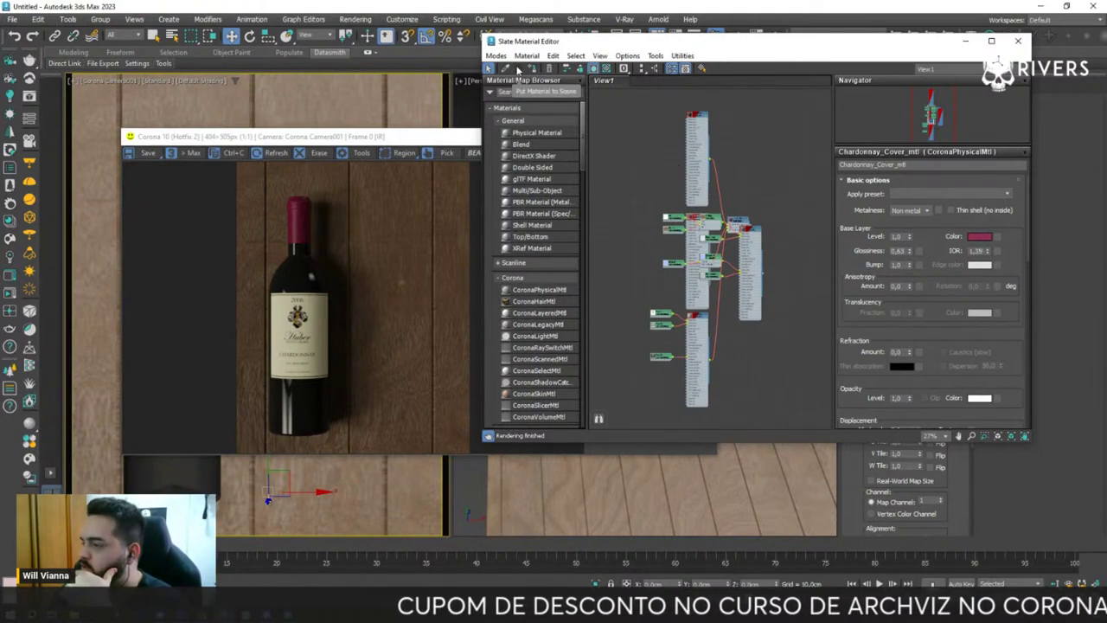
- Clear all material nodes from the Slate View1 canvas
{"action": "left_click", "coordinate": [553, 56]}
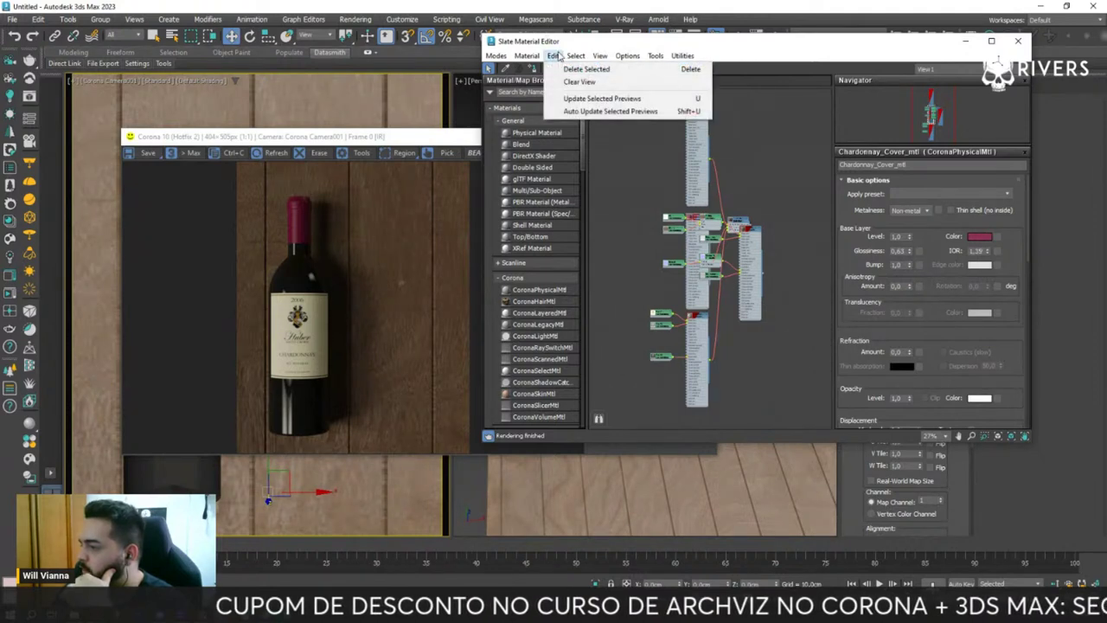
{"action": "left_click", "coordinate": [569, 82]}
{"action": "left_click", "coordinate": [570, 323]}
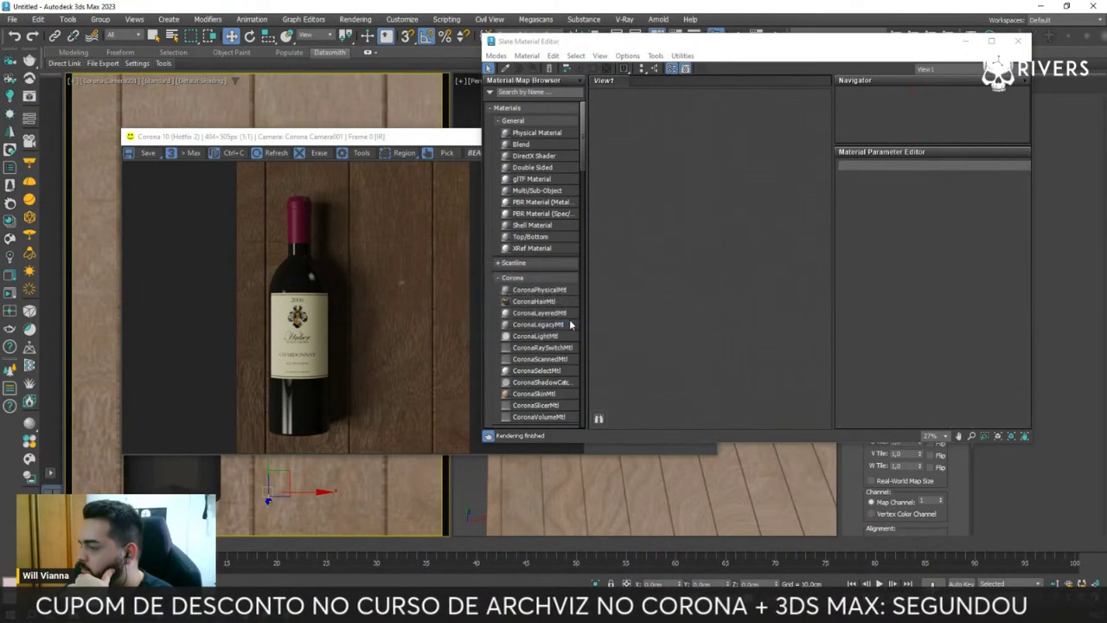
- Load the bottle's Multi/Sub-Object material into Slate and arrange its bitmap nodes
{"action": "left_click", "coordinate": [180, 484]}
{"action": "middle_click_drag", "start_coordinate": [725, 306], "coordinate": [731, 287]}
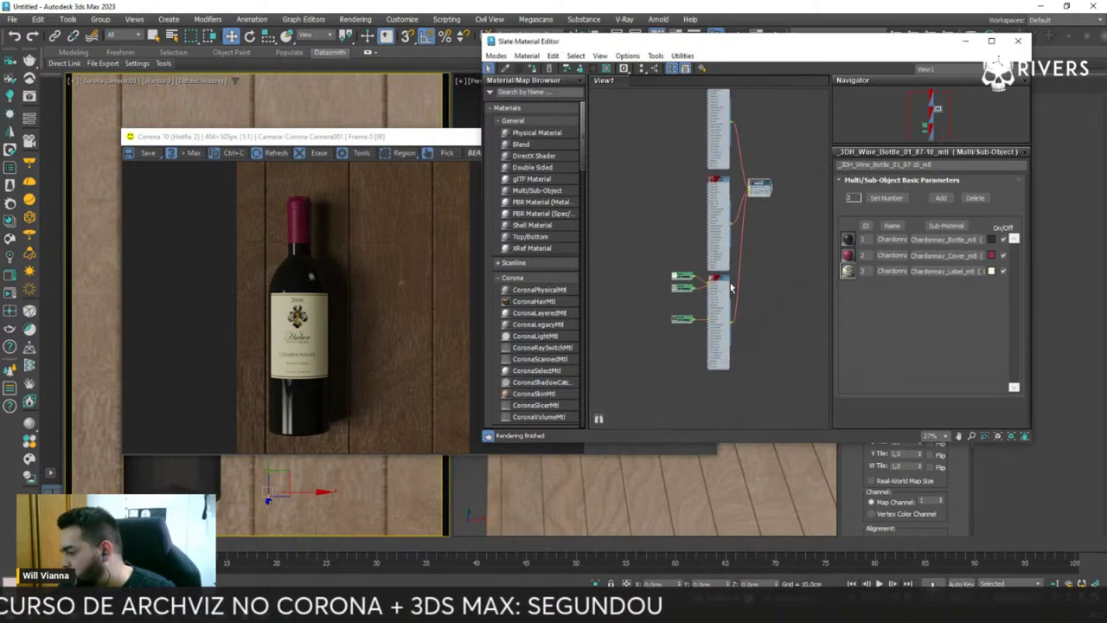
{"action": "scroll", "coordinate": [730, 287], "scroll_direction": "up", "scroll_amount": 2}
{"action": "scroll", "coordinate": [722, 278], "scroll_direction": "up", "scroll_amount": 2}
{"action": "scroll", "coordinate": [709, 268], "scroll_direction": "up", "scroll_amount": 2}
{"action": "scroll", "coordinate": [692, 256], "scroll_direction": "up", "scroll_amount": 2}
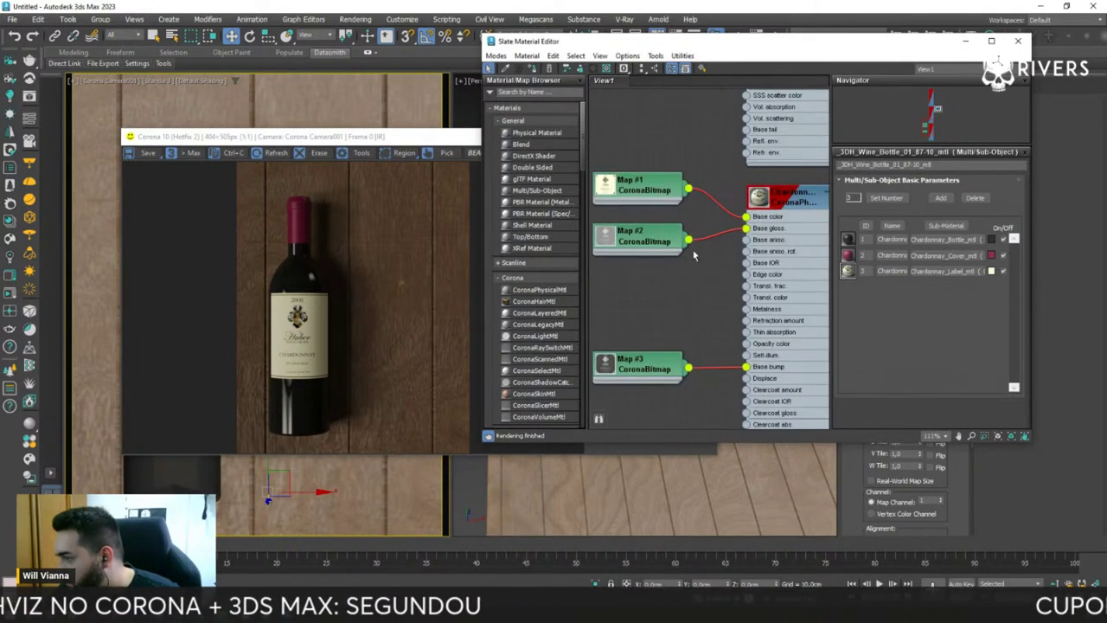
{"action": "middle_click_drag", "start_coordinate": [692, 255], "coordinate": [704, 257]}
{"action": "left_click_drag", "start_coordinate": [653, 238], "coordinate": [653, 241]}
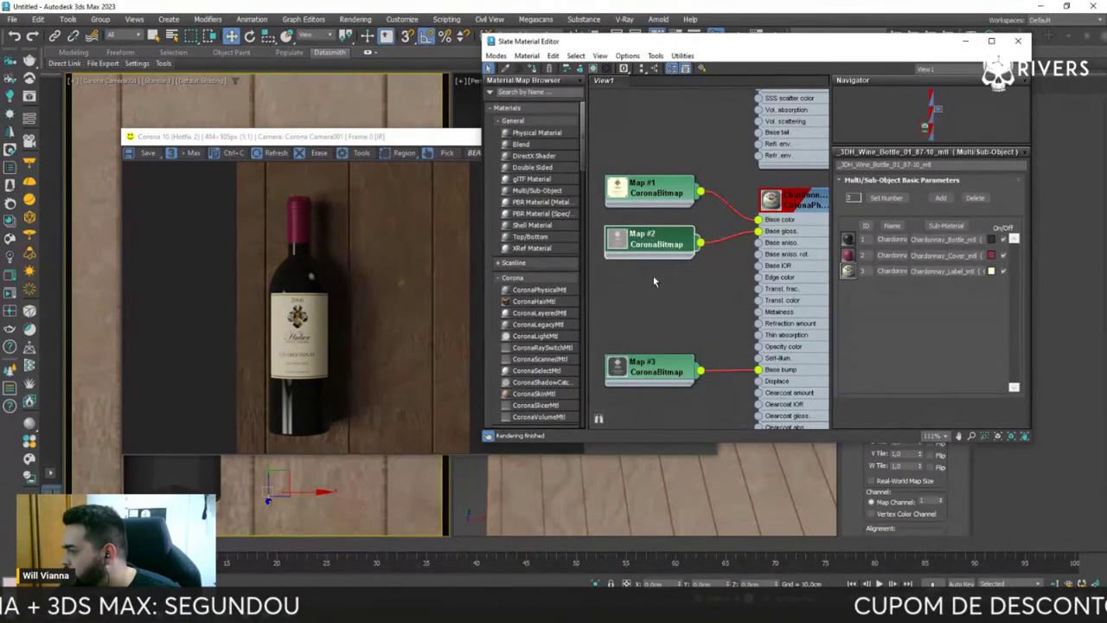
{"action": "scroll", "coordinate": [653, 281], "scroll_direction": "down", "scroll_amount": 1}
{"action": "scroll", "coordinate": [623, 285], "scroll_direction": "down", "scroll_amount": 1}
{"action": "scroll", "coordinate": [585, 288], "scroll_direction": "down", "scroll_amount": 1}
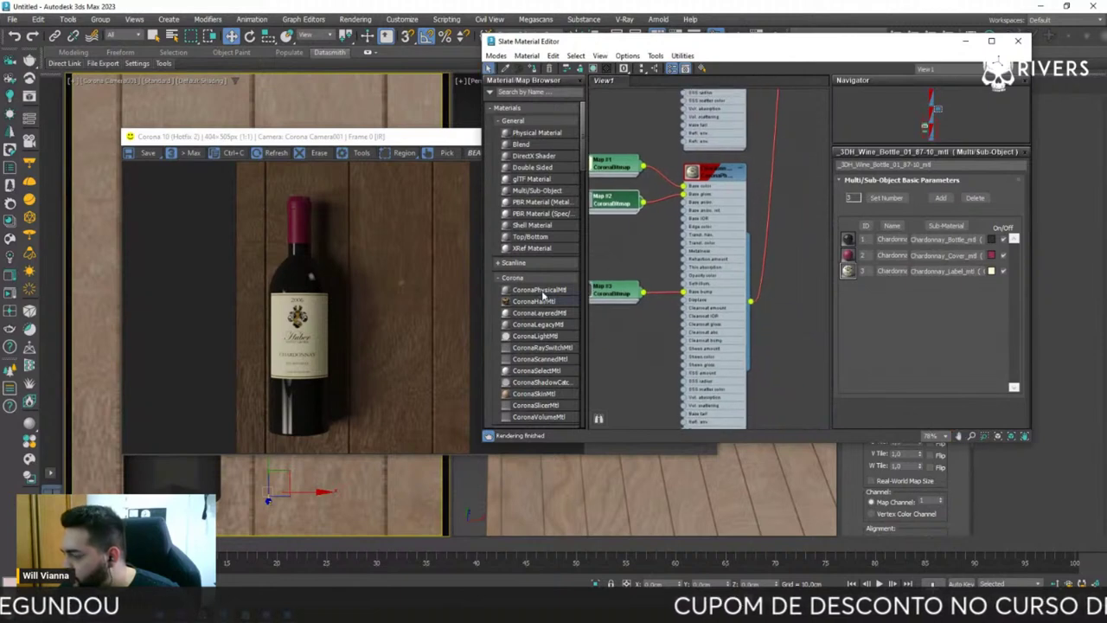
- Add a CoronaPhysicalMtl node and wire the top bitmap into its Base color
{"action": "left_click", "coordinate": [805, 241]}
{"action": "scroll", "coordinate": [740, 207], "scroll_direction": "down", "scroll_amount": 3}
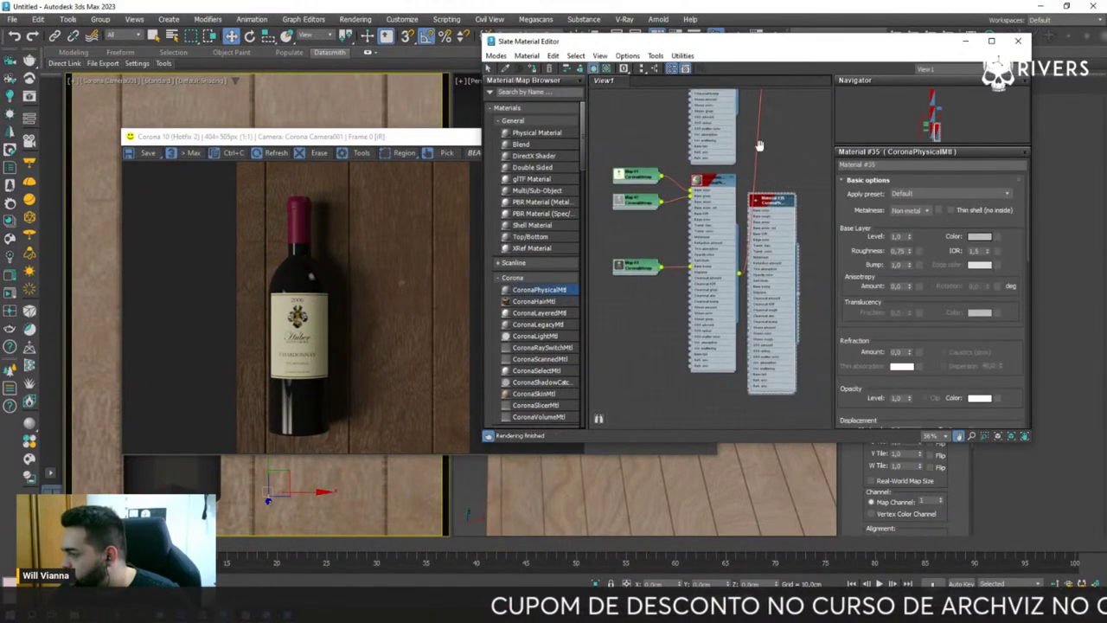
{"action": "scroll", "coordinate": [758, 240], "scroll_direction": "up", "scroll_amount": 1}
{"action": "scroll", "coordinate": [759, 239], "scroll_direction": "up", "scroll_amount": 2}
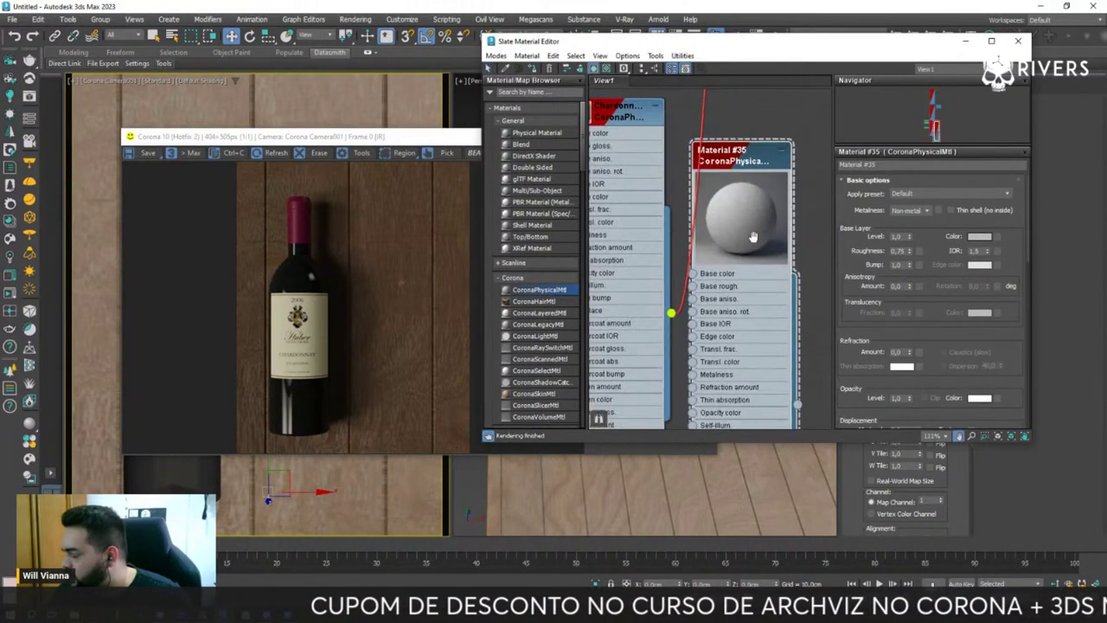
{"action": "scroll", "coordinate": [770, 203], "scroll_direction": "up", "scroll_amount": 1}
{"action": "scroll", "coordinate": [778, 207], "scroll_direction": "down", "scroll_amount": 2}
{"action": "scroll", "coordinate": [674, 182], "scroll_direction": "down", "scroll_amount": 1}
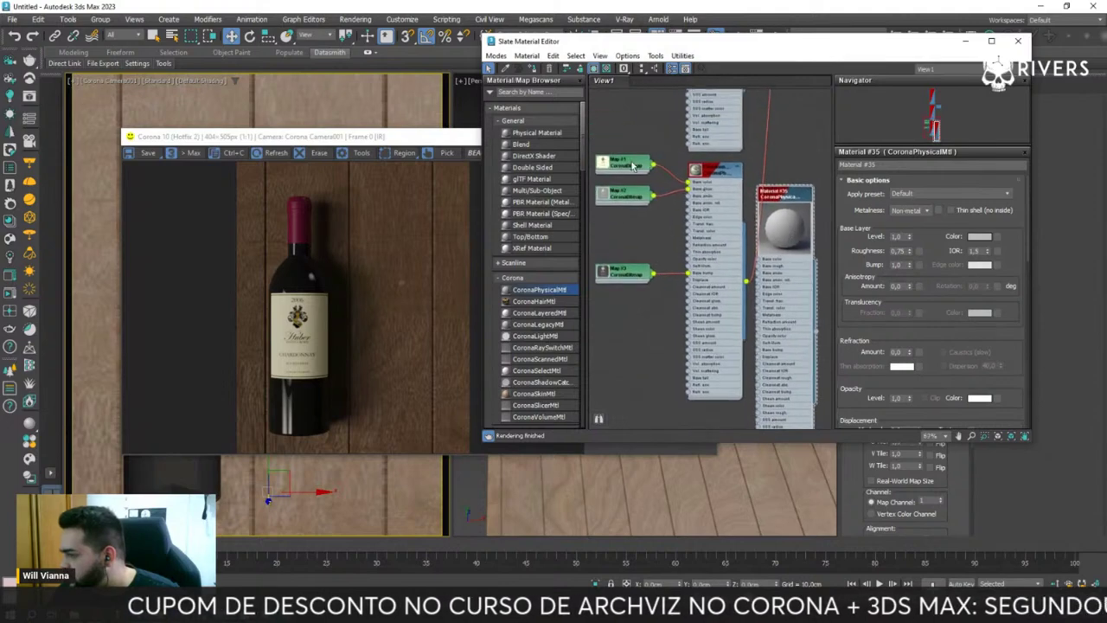
{"action": "left_click_drag", "start_coordinate": [654, 169], "coordinate": [758, 261]}
- Set the new material's roughness to 0,75 and connect another bitmap to it
{"action": "scroll", "coordinate": [786, 240], "scroll_direction": "up", "scroll_amount": 2}
{"action": "scroll", "coordinate": [786, 240], "scroll_direction": "up", "scroll_amount": 1}
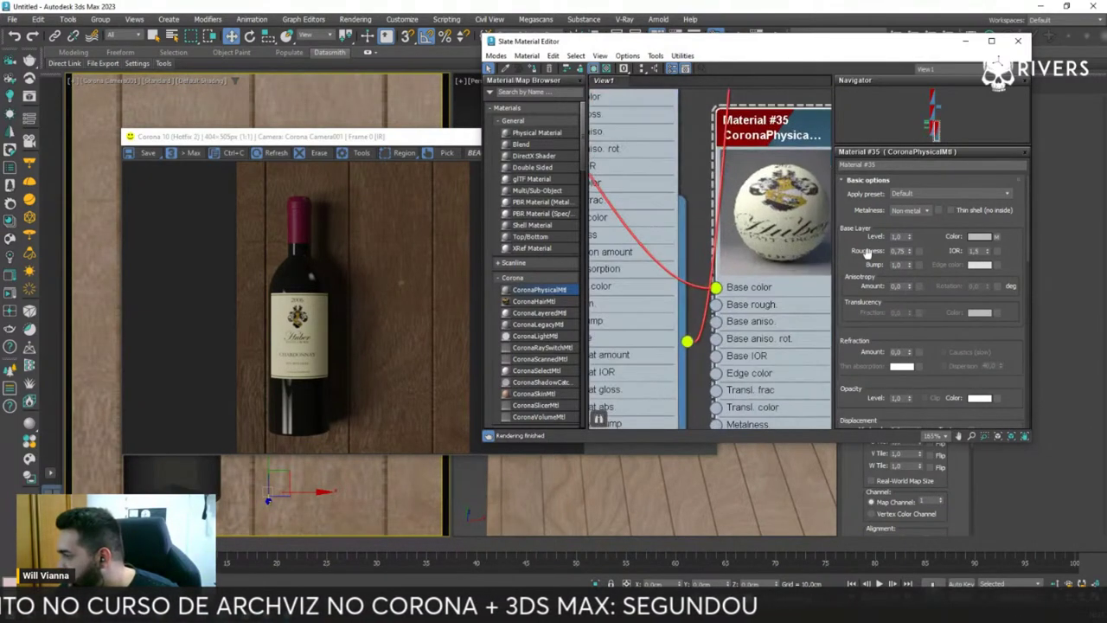
{"action": "left_click_drag", "start_coordinate": [910, 251], "coordinate": [901, 251]}
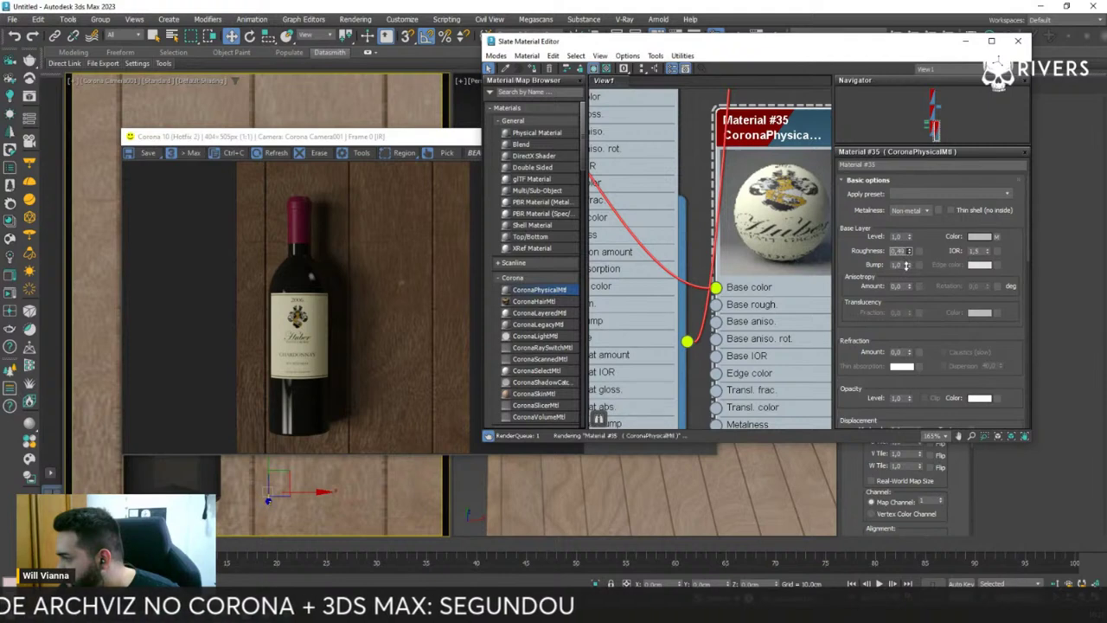
{"action": "type", "text": "0,75"}
{"action": "key", "text": "Return"}
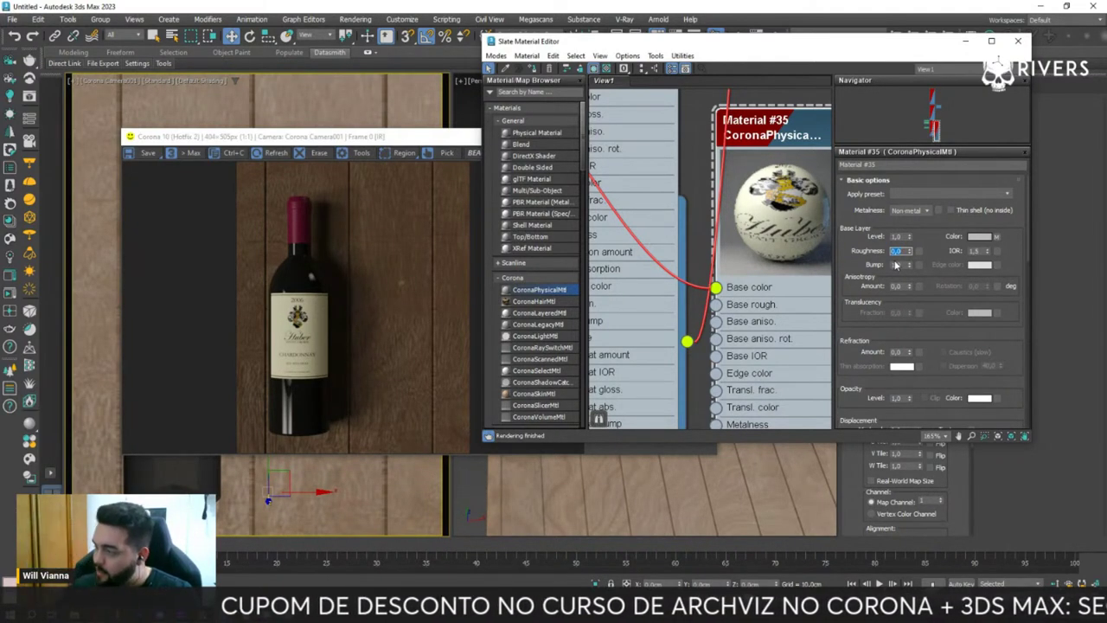
{"action": "scroll", "coordinate": [703, 212], "scroll_direction": "down", "scroll_amount": 2}
{"action": "scroll", "coordinate": [705, 223], "scroll_direction": "down", "scroll_amount": 3}
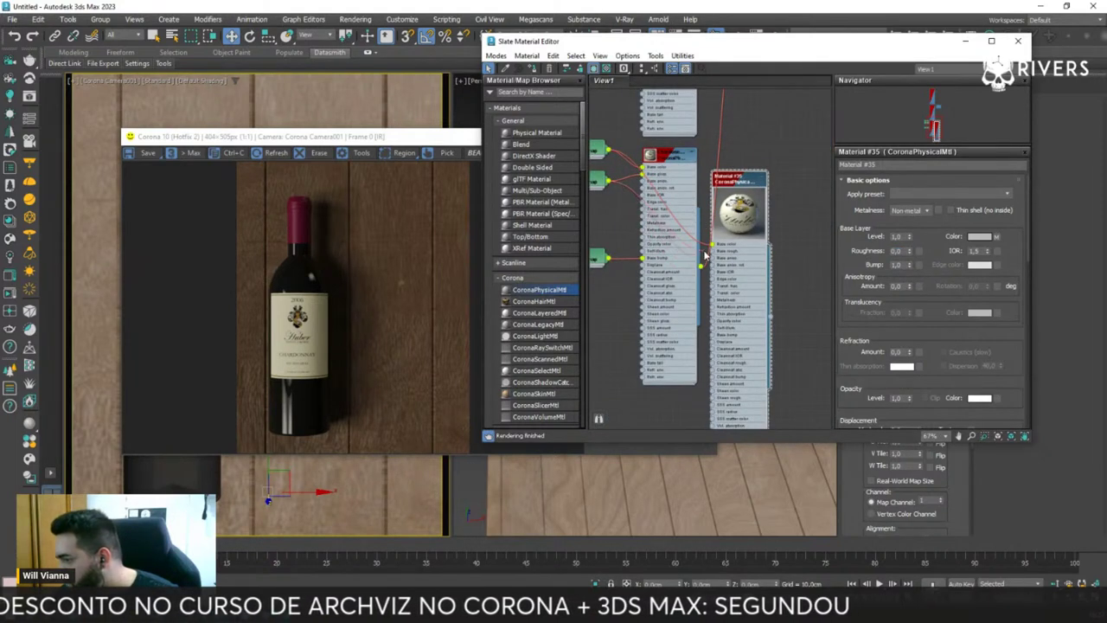
{"action": "left_click_drag", "start_coordinate": [705, 253], "coordinate": [714, 257]}
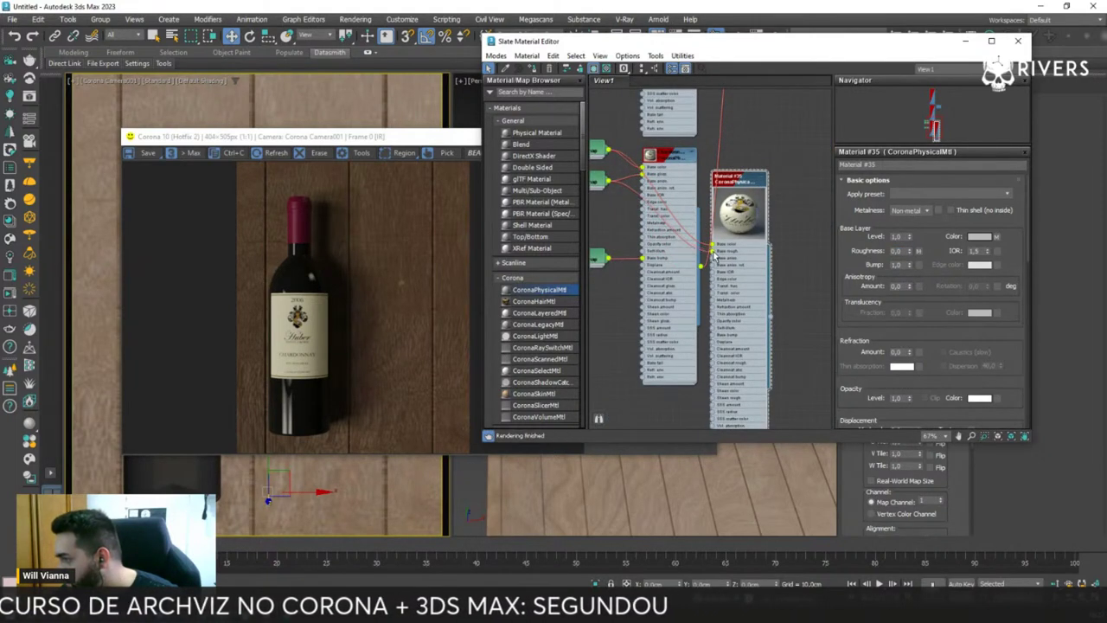
- Connect the new CoronaPhysicalMtl into the bottle's Multi/Sub material
{"action": "scroll", "coordinate": [787, 215], "scroll_direction": "up", "scroll_amount": 2}
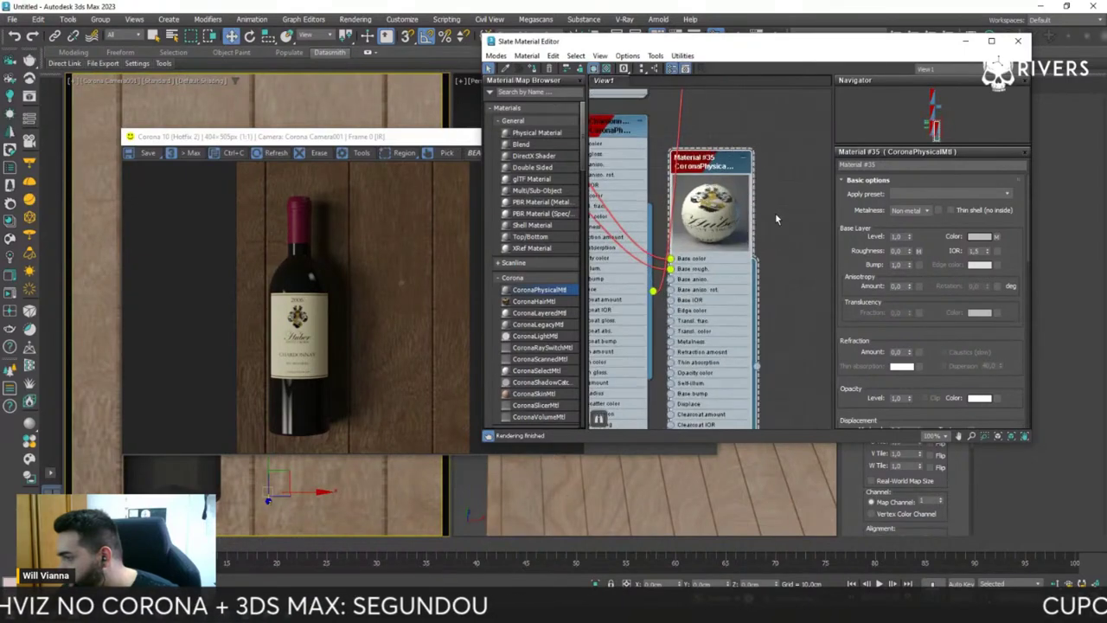
{"action": "scroll", "coordinate": [761, 221], "scroll_direction": "up", "scroll_amount": 2}
{"action": "scroll", "coordinate": [739, 231], "scroll_direction": "up", "scroll_amount": 2}
{"action": "right_click", "coordinate": [769, 201]}
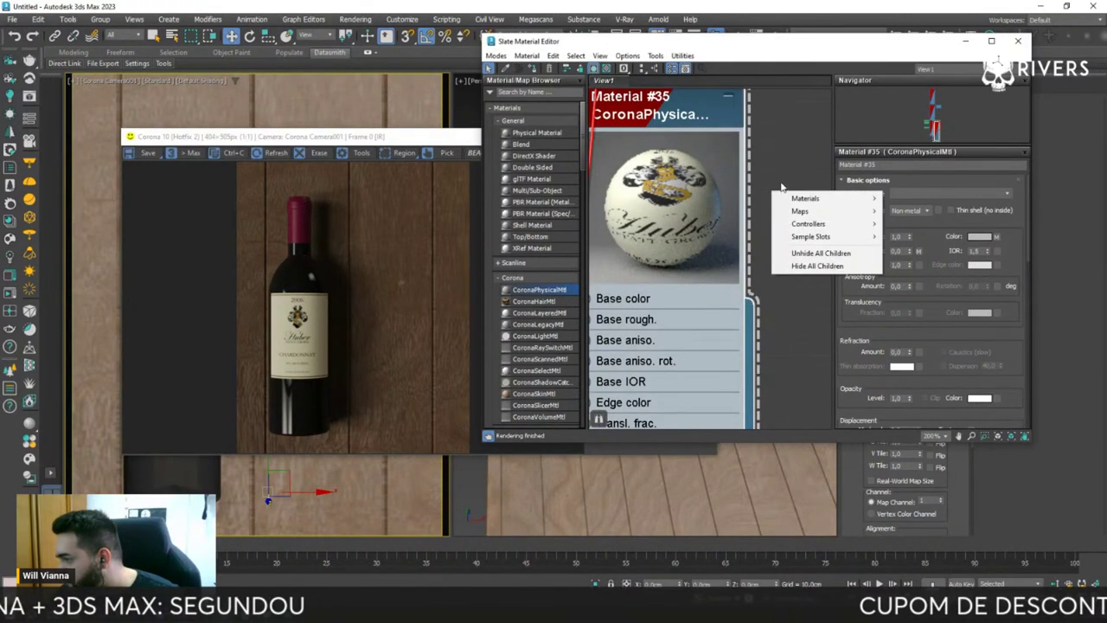
{"action": "scroll", "coordinate": [769, 162], "scroll_direction": "down", "scroll_amount": 1}
{"action": "scroll", "coordinate": [761, 190], "scroll_direction": "down", "scroll_amount": 1}
{"action": "scroll", "coordinate": [753, 213], "scroll_direction": "down", "scroll_amount": 1}
{"action": "scroll", "coordinate": [753, 214], "scroll_direction": "down", "scroll_amount": 3}
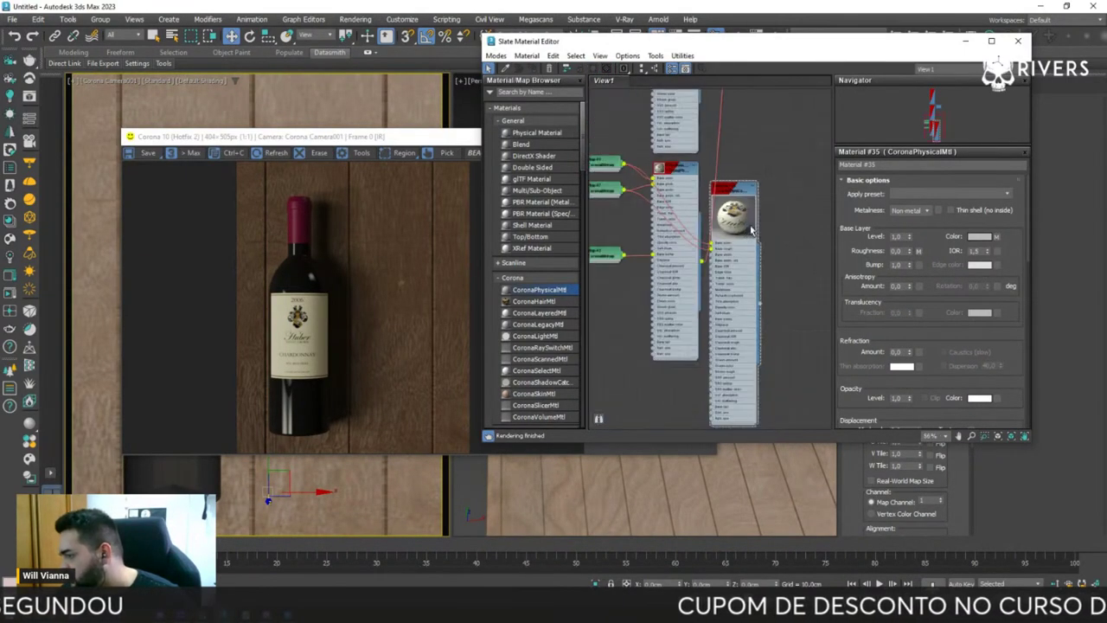
{"action": "middle_click_drag", "start_coordinate": [640, 259], "coordinate": [671, 270]}
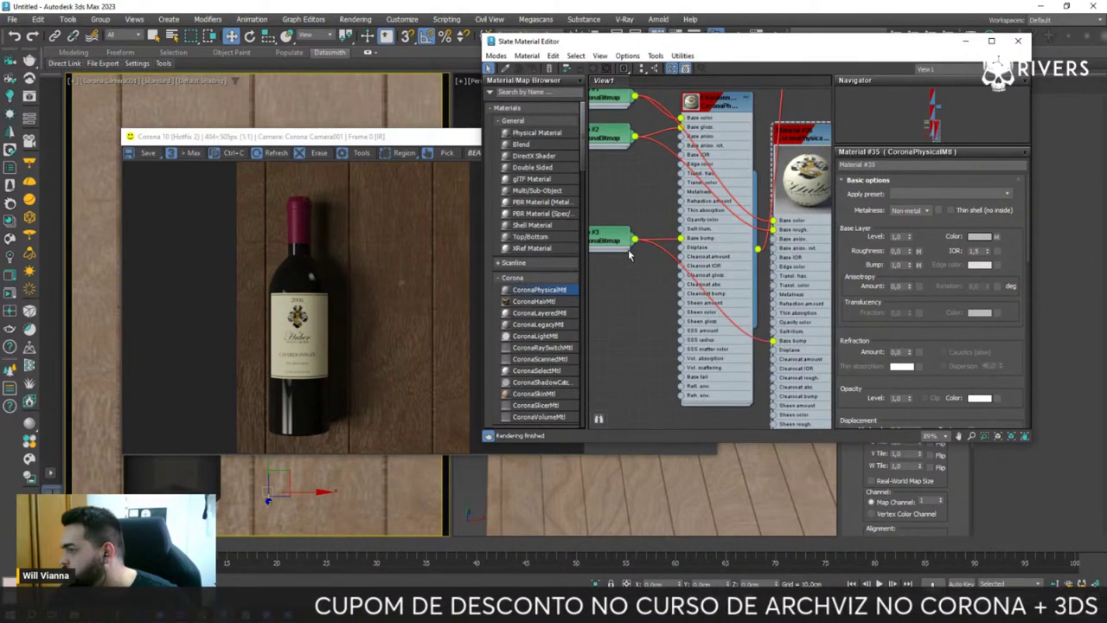
{"action": "scroll", "coordinate": [629, 248], "scroll_direction": "down", "scroll_amount": 3}
{"action": "middle_click_drag", "start_coordinate": [685, 210], "coordinate": [672, 343]}
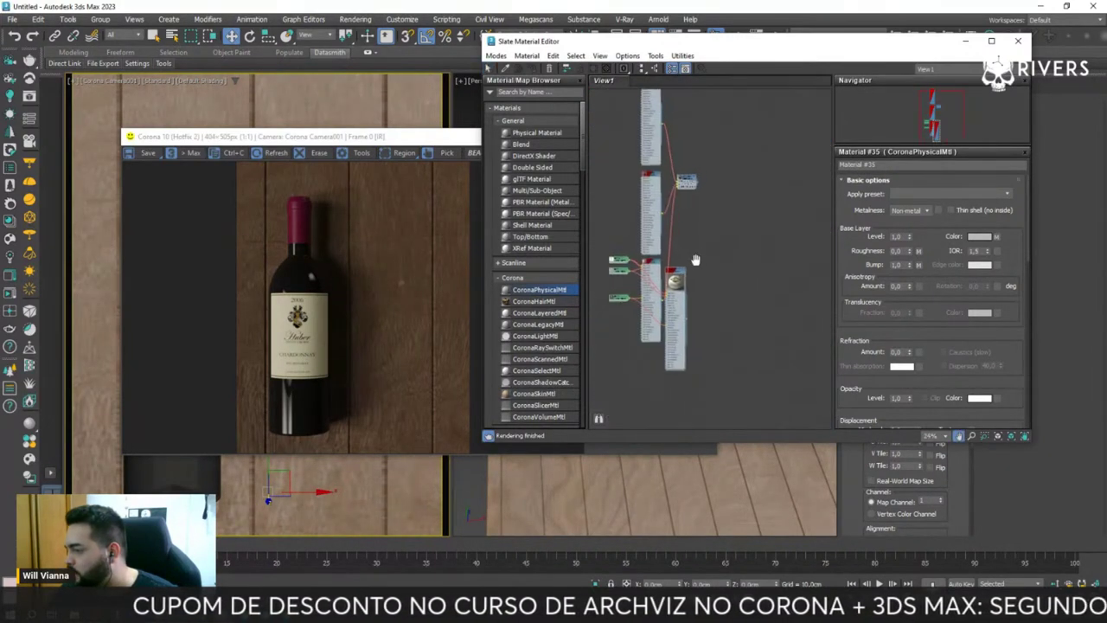
{"action": "left_click_drag", "start_coordinate": [669, 358], "coordinate": [659, 172]}
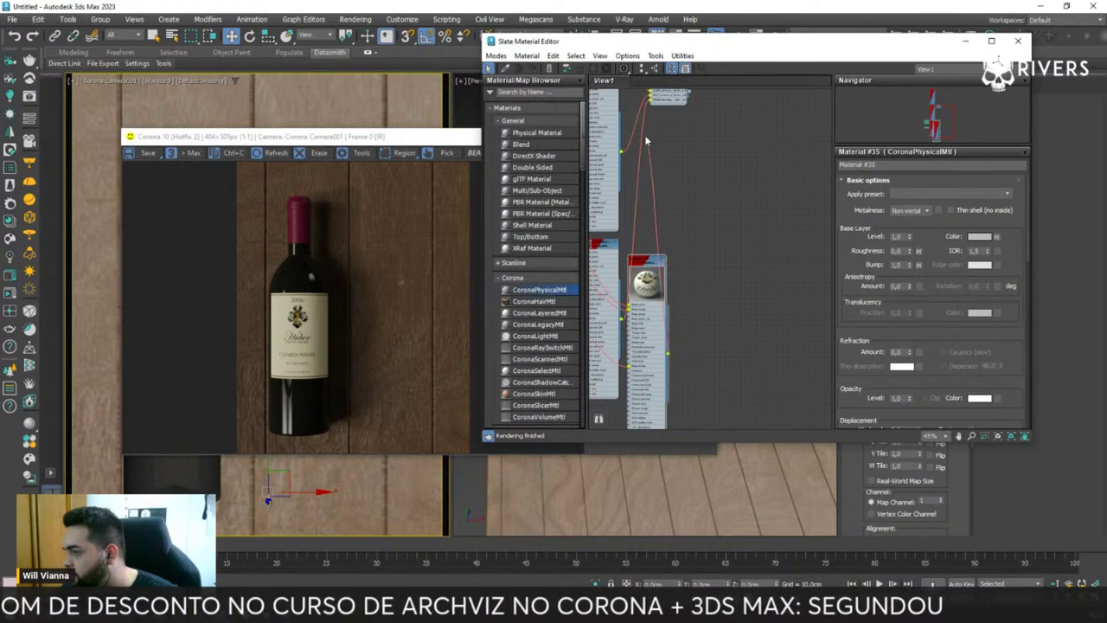
- Start Corona interactive rendering in the frame buffer
{"action": "scroll", "coordinate": [659, 172], "scroll_direction": "up", "scroll_amount": 3}
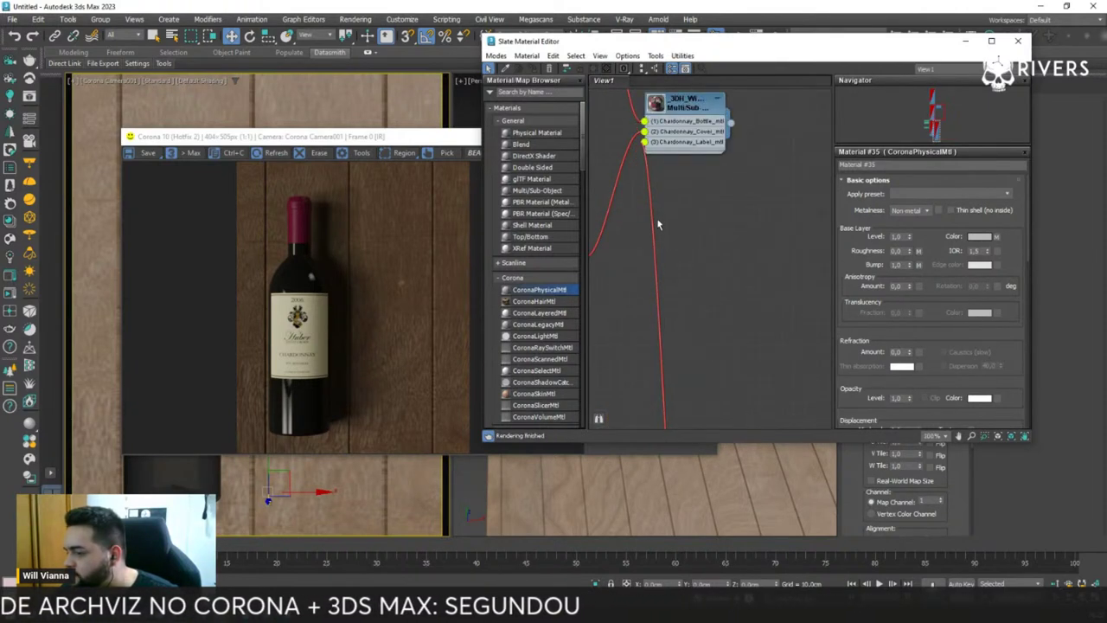
{"action": "scroll", "coordinate": [674, 229], "scroll_direction": "down", "scroll_amount": 2}
{"action": "left_click_drag", "start_coordinate": [386, 137], "coordinate": [339, 129]}
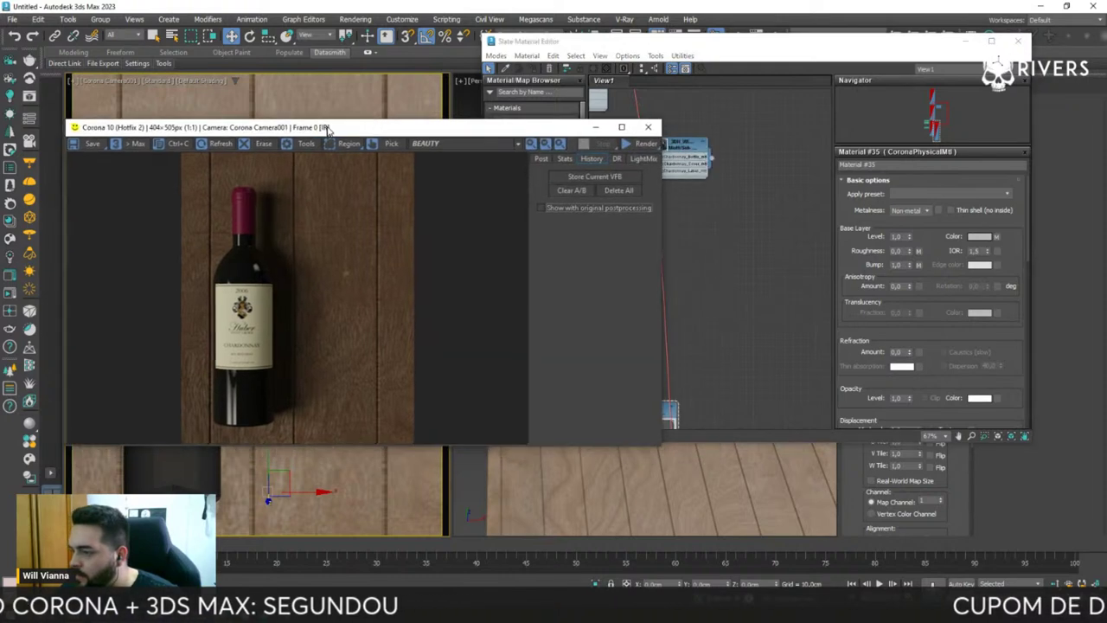
{"action": "left_click", "coordinate": [650, 161]}
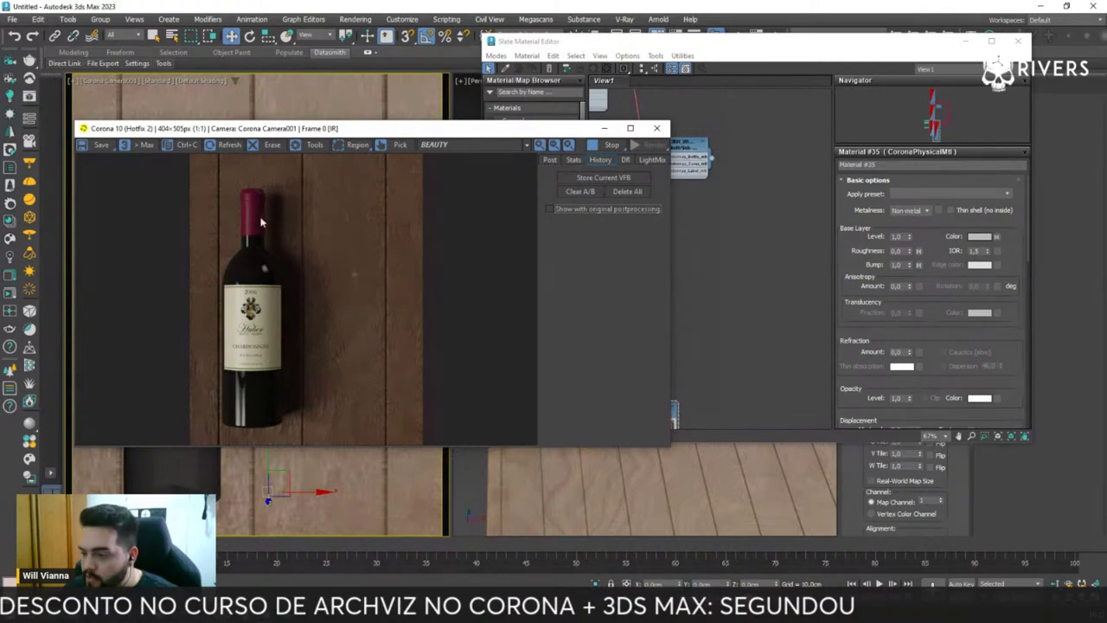
{"action": "left_click", "coordinate": [778, 252]}
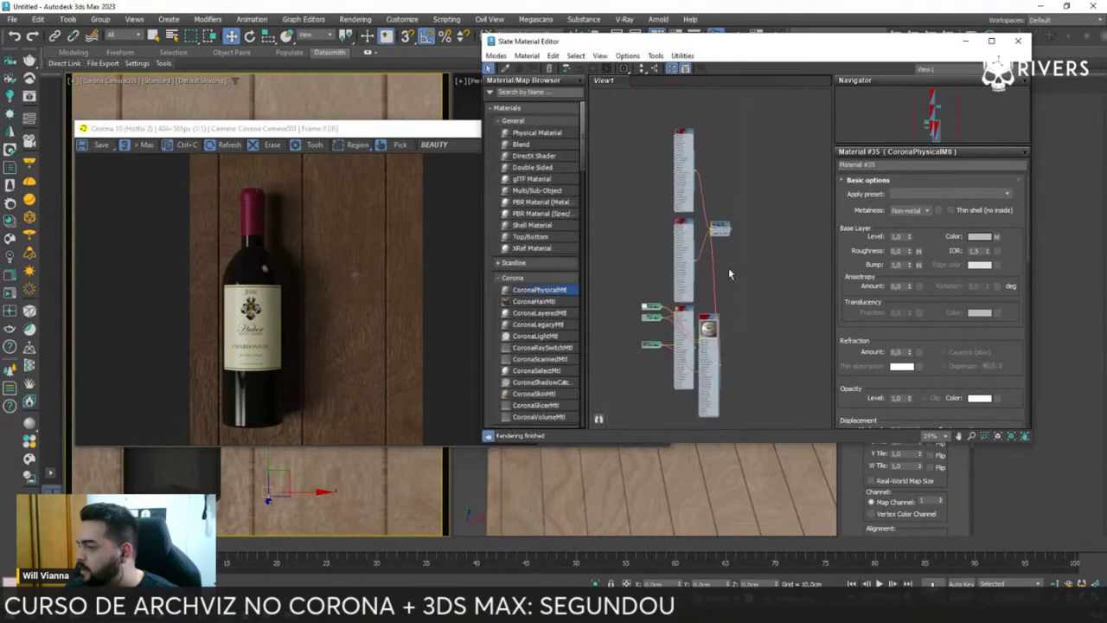
{"action": "scroll", "coordinate": [627, 235], "scroll_direction": "down", "scroll_amount": 2}
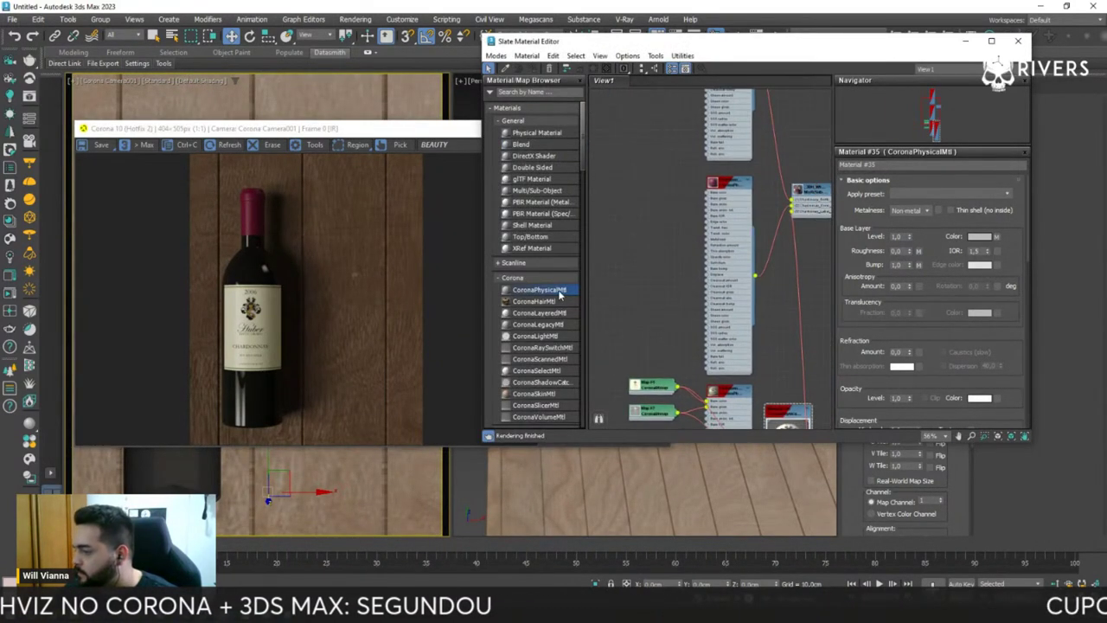
- Add another CoronaPhysicalMtl node, Material #36
{"action": "left_click_drag", "start_coordinate": [559, 295], "coordinate": [631, 192]}
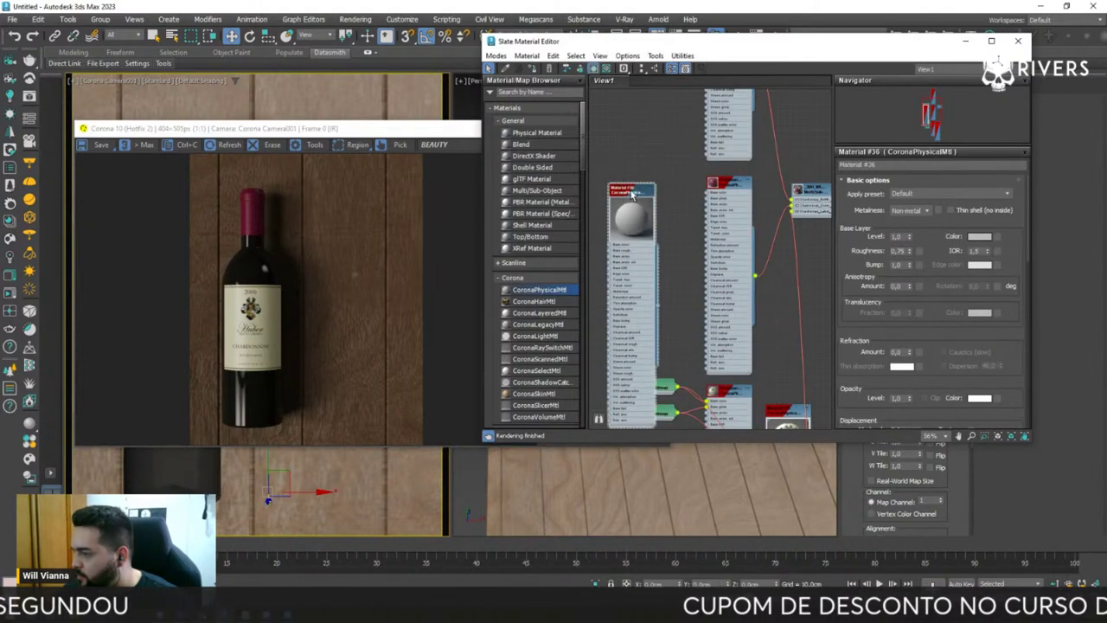
{"action": "scroll", "coordinate": [631, 193], "scroll_direction": "up", "scroll_amount": 1}
{"action": "scroll", "coordinate": [679, 177], "scroll_direction": "up", "scroll_amount": 1}
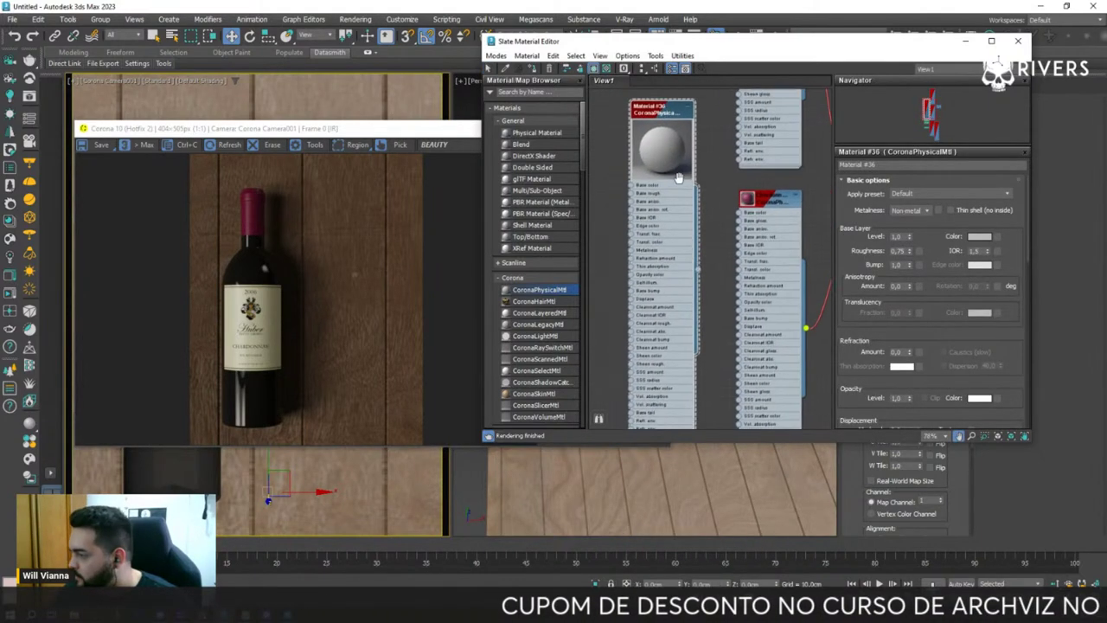
{"action": "scroll", "coordinate": [678, 186], "scroll_direction": "up", "scroll_amount": 1}
{"action": "scroll", "coordinate": [679, 182], "scroll_direction": "up", "scroll_amount": 1}
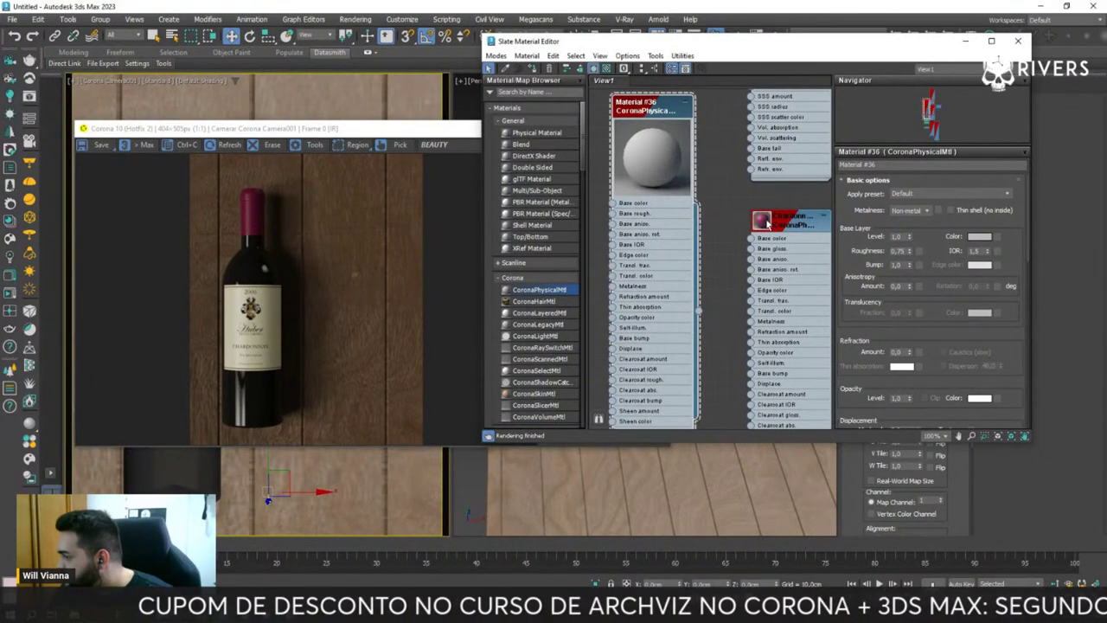
- Copy the Chardonnay cover material's pink colour into Material #36's base colour
{"action": "left_click", "coordinate": [765, 223]}
{"action": "double_click", "coordinate": [808, 225]}
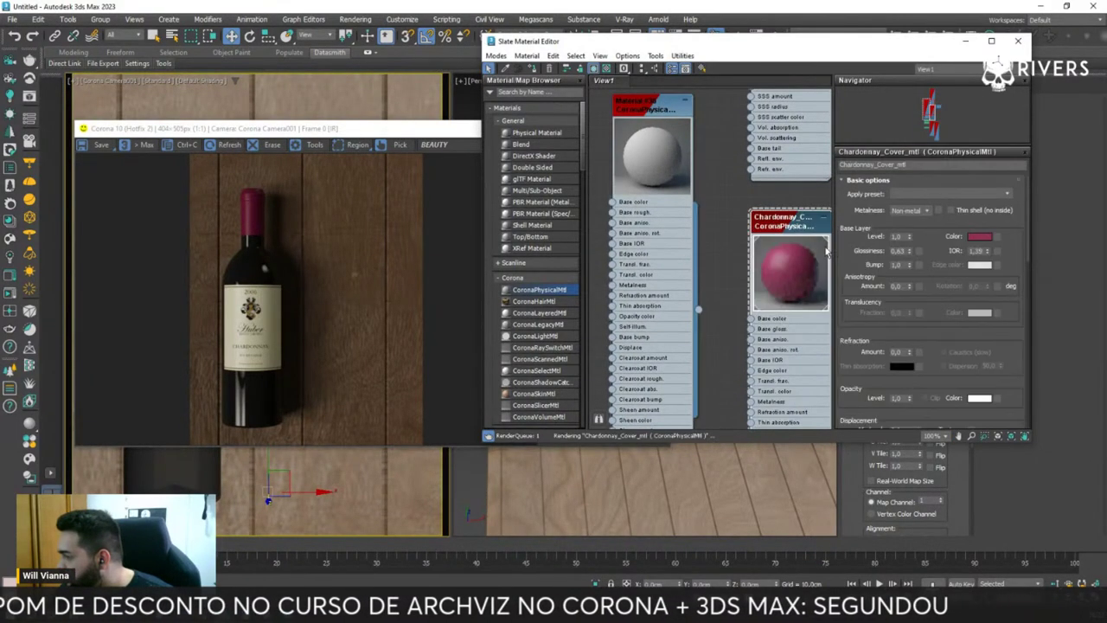
{"action": "right_click", "coordinate": [979, 237]}
{"action": "left_click", "coordinate": [995, 243]}
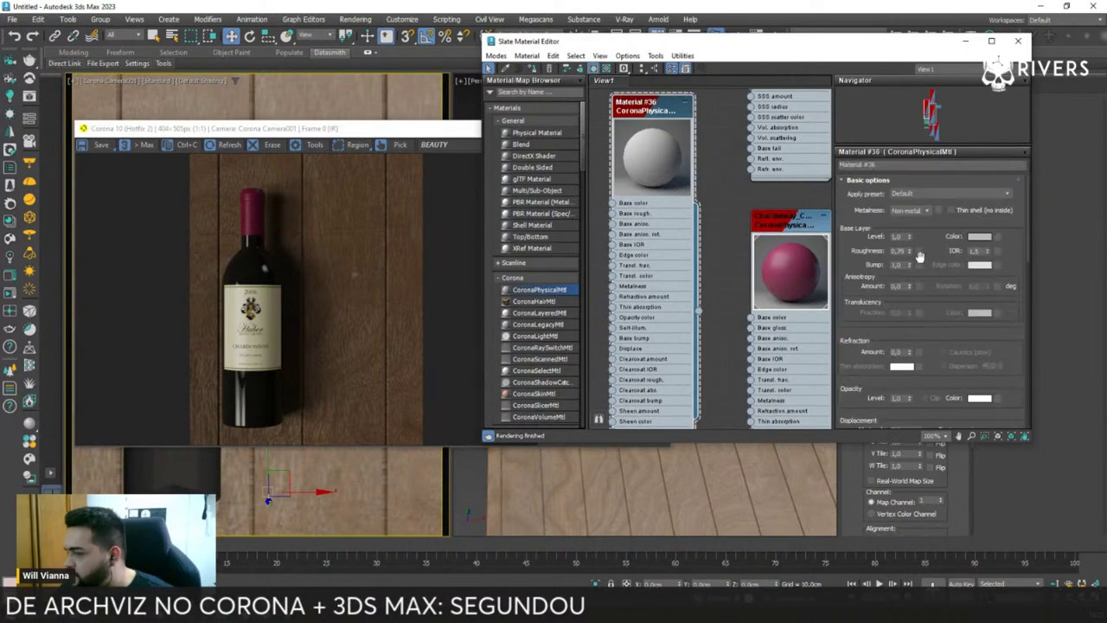
{"action": "right_click", "coordinate": [979, 237]}
{"action": "left_click", "coordinate": [1003, 255]}
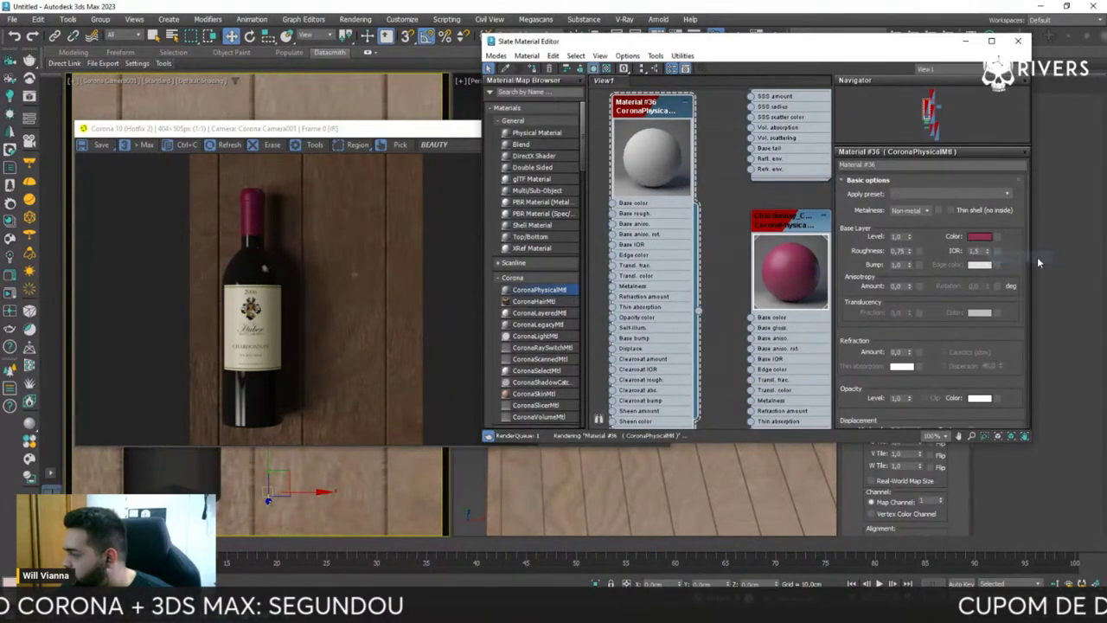
- Set Material #36's base roughness to 0,35 and anisotropy amount to 1,0
{"action": "type", "text": "75"}
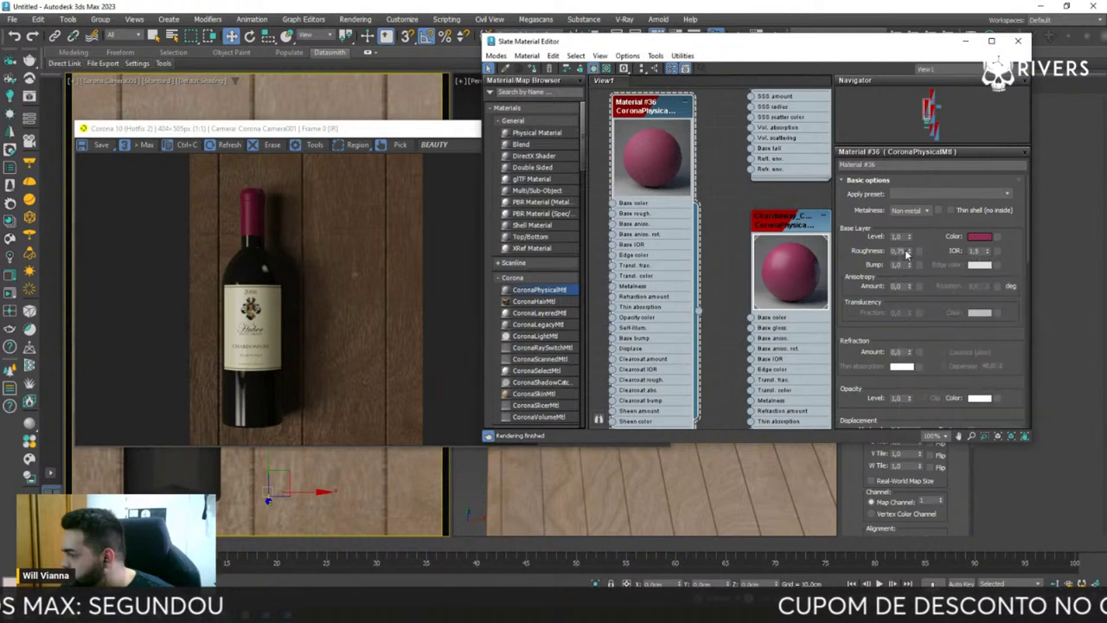
{"action": "key", "text": "Return"}
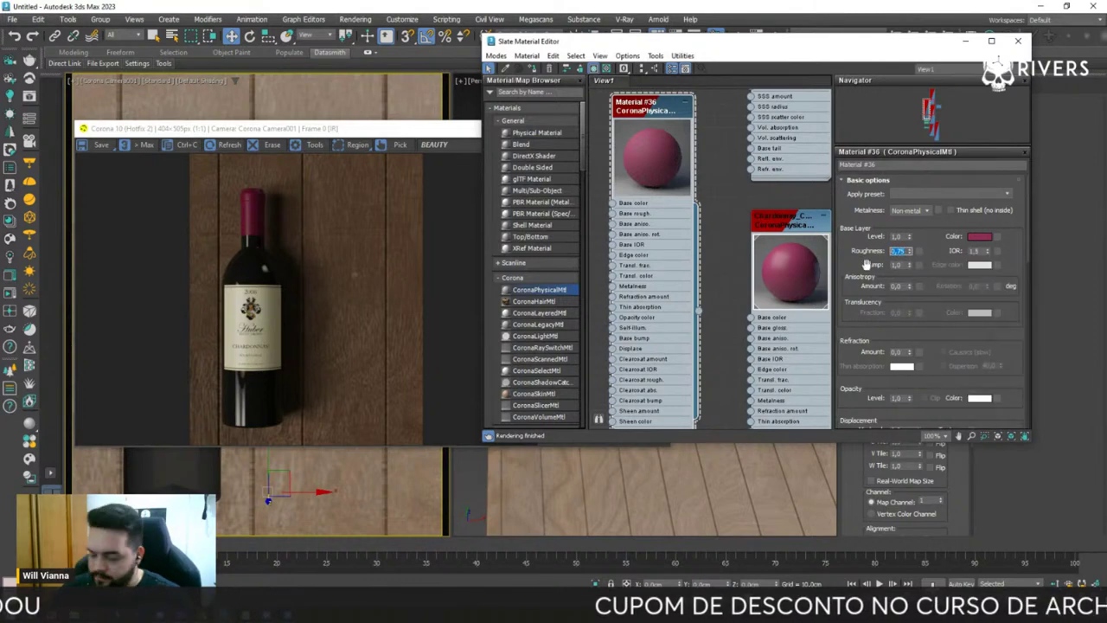
{"action": "type", "text": "0,5"}
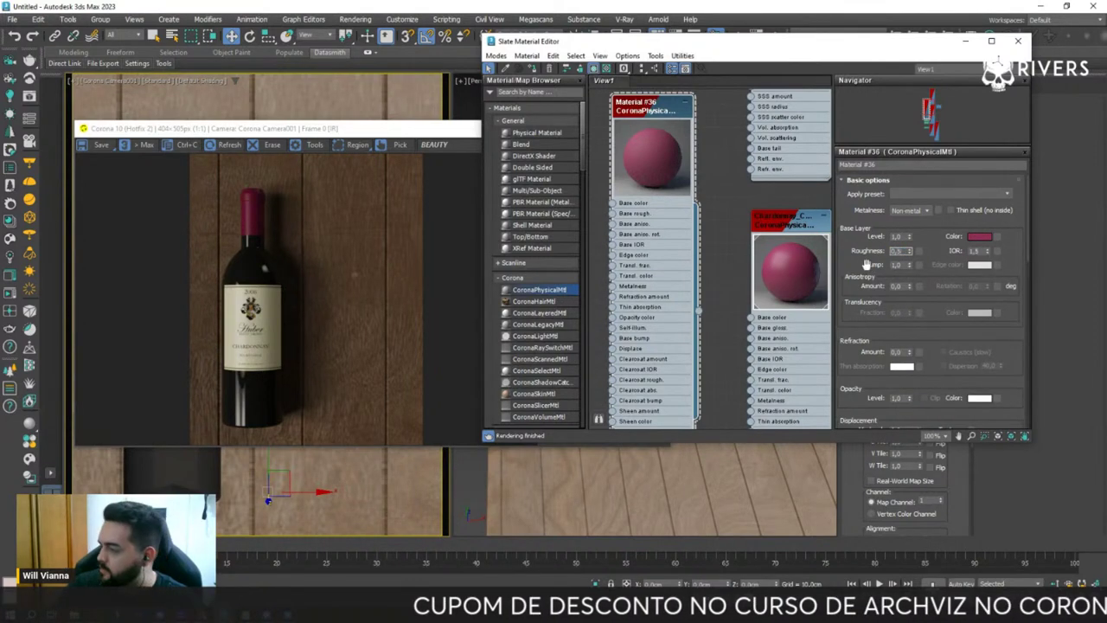
{"action": "key", "text": "Return"}
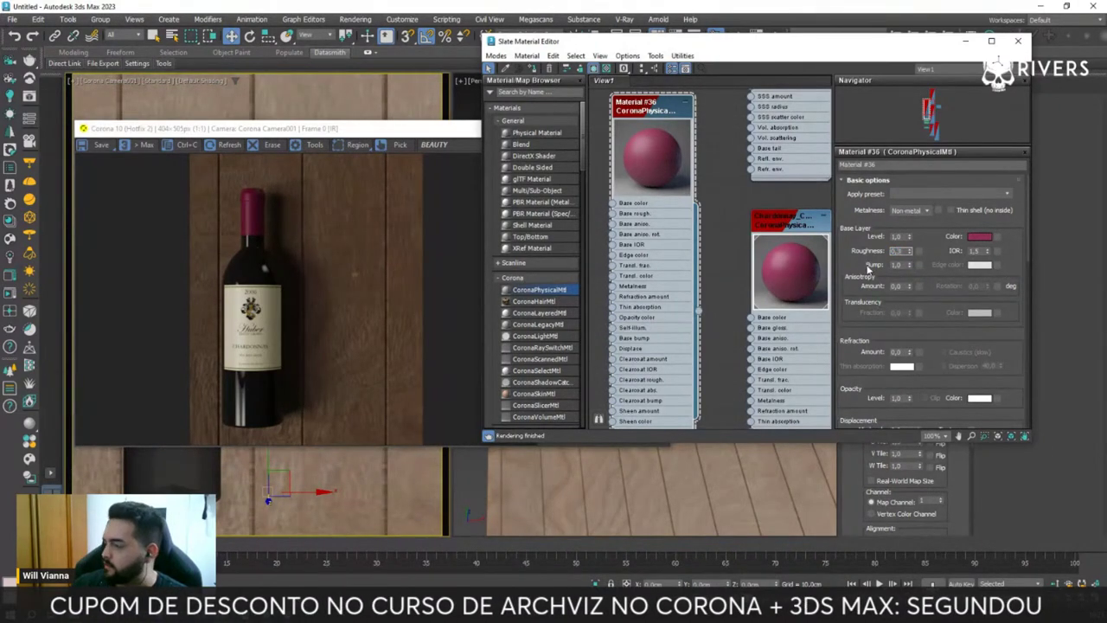
{"action": "type", "text": "0,35"}
{"action": "key", "text": "Return"}
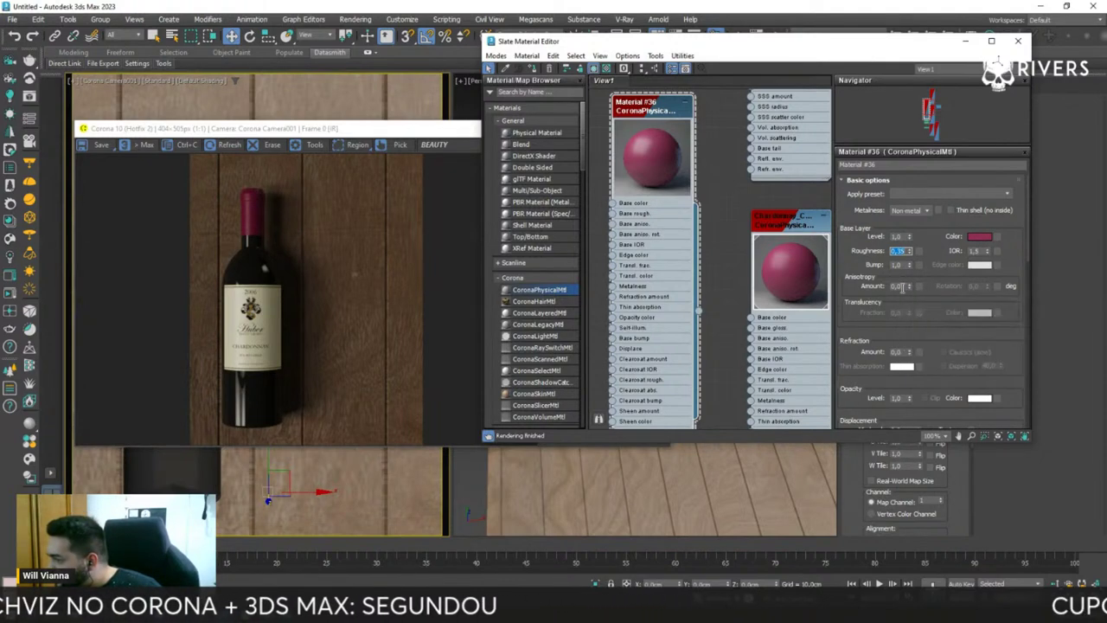
{"action": "left_click", "coordinate": [899, 286]}
{"action": "type", "text": "1"}
{"action": "key", "text": "Return"}
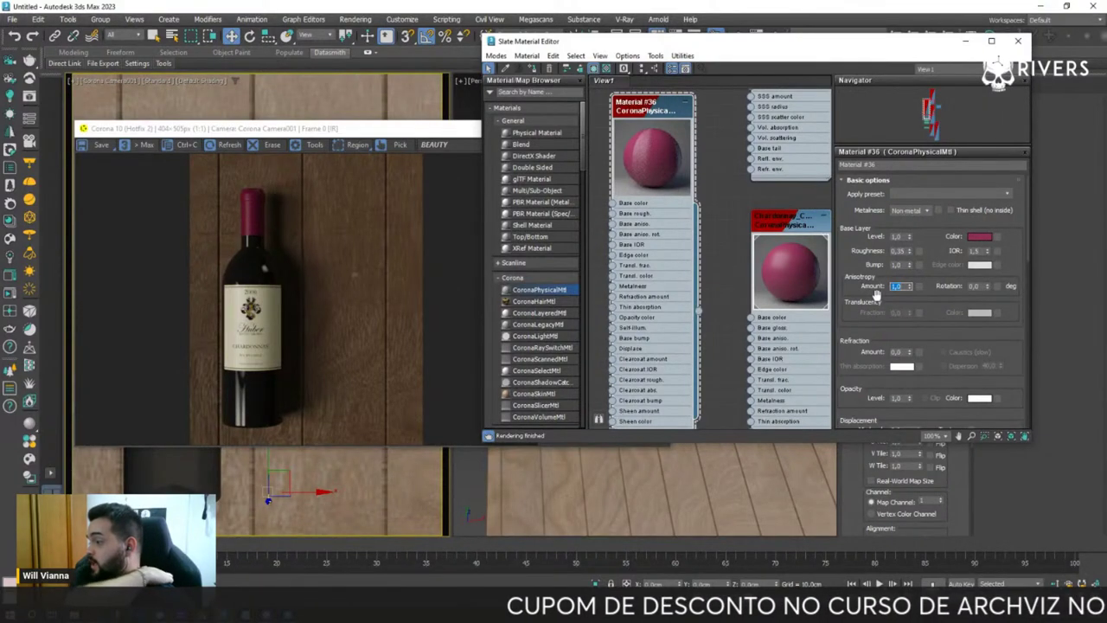
- Make Material #36 metal and reset its anisotropy amount to 0
{"action": "left_click", "coordinate": [926, 229]}
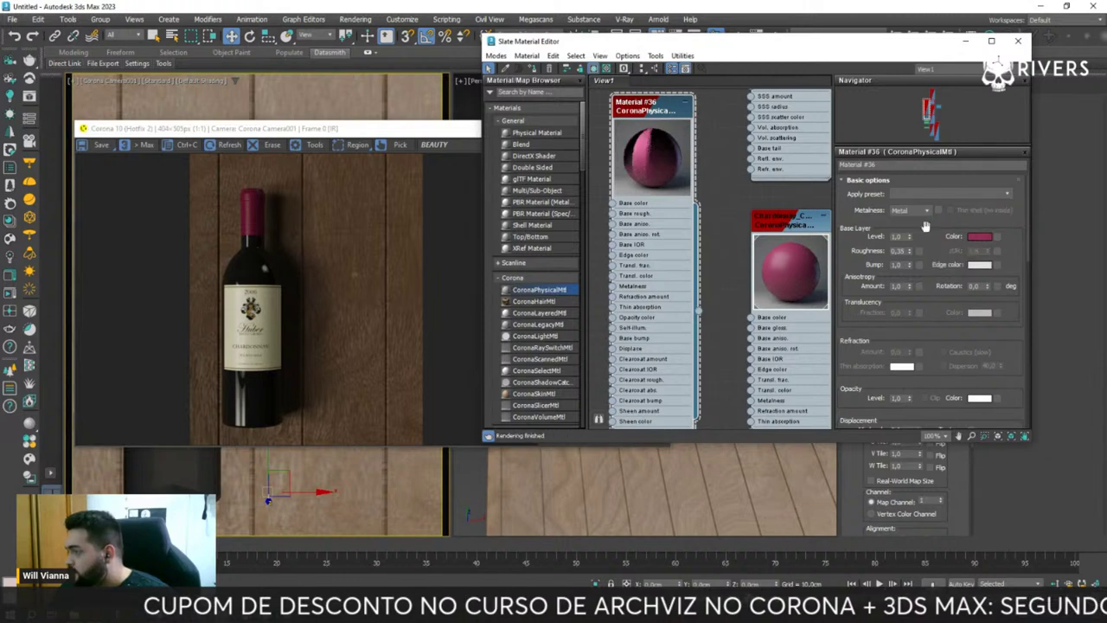
{"action": "right_click", "coordinate": [908, 286]}
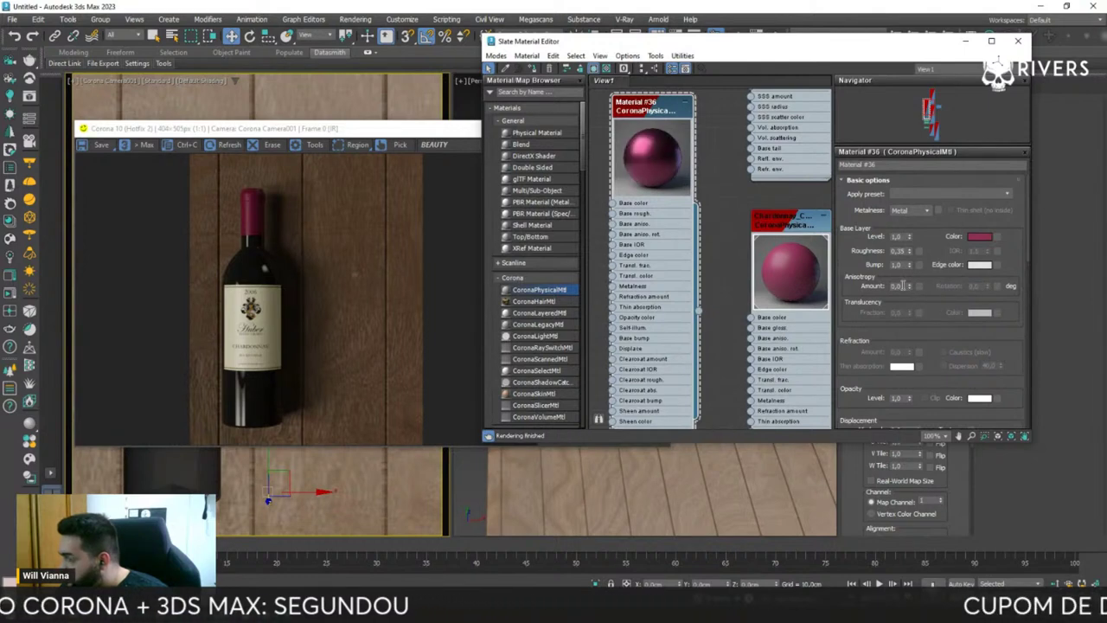
{"action": "scroll", "coordinate": [926, 238], "scroll_direction": "down", "scroll_amount": 2}
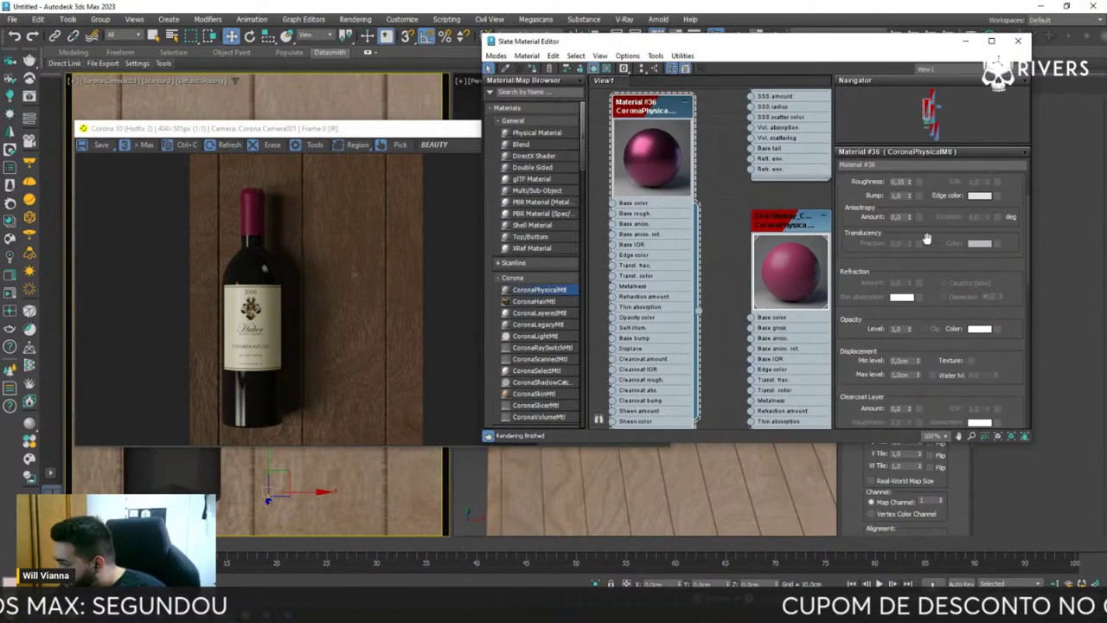
{"action": "scroll", "coordinate": [927, 237], "scroll_direction": "down", "scroll_amount": 2}
{"action": "scroll", "coordinate": [928, 237], "scroll_direction": "down", "scroll_amount": 2}
{"action": "scroll", "coordinate": [929, 236], "scroll_direction": "down", "scroll_amount": 2}
{"action": "scroll", "coordinate": [929, 236], "scroll_direction": "down", "scroll_amount": 2}
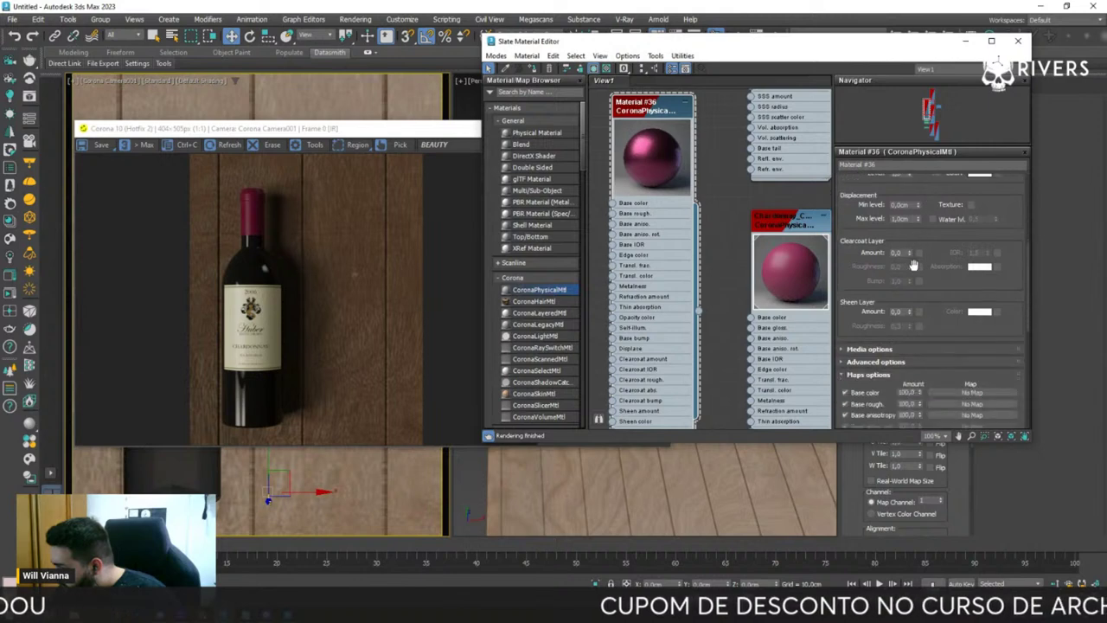
{"action": "scroll", "coordinate": [927, 240], "scroll_direction": "down", "scroll_amount": 2}
{"action": "scroll", "coordinate": [924, 249], "scroll_direction": "down", "scroll_amount": 1}
{"action": "scroll", "coordinate": [919, 259], "scroll_direction": "down", "scroll_amount": 2}
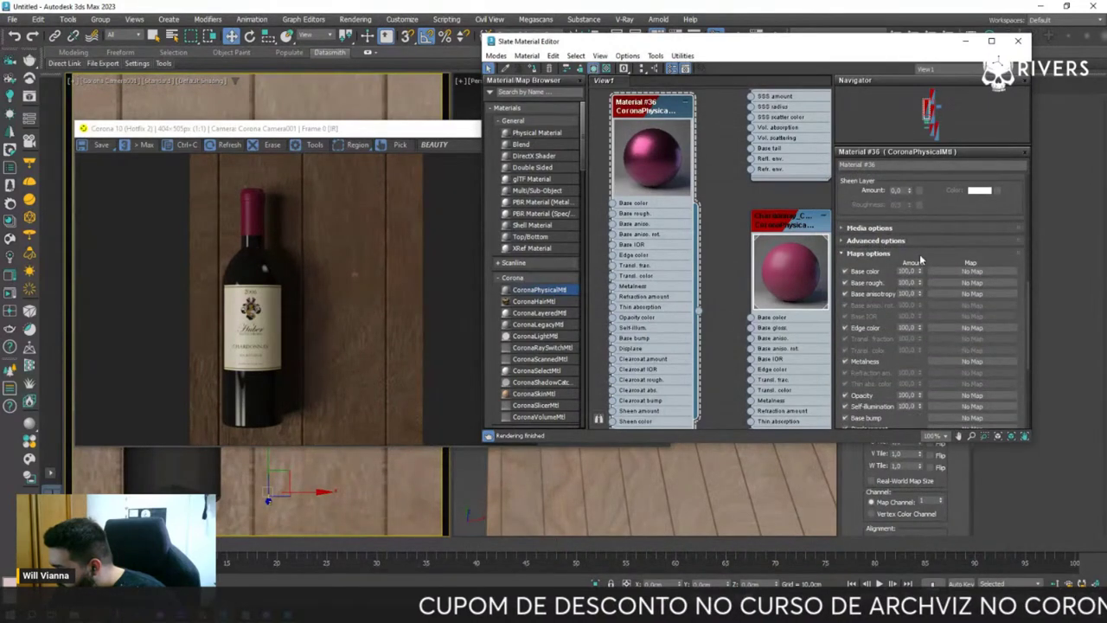
{"action": "scroll", "coordinate": [919, 253], "scroll_direction": "down", "scroll_amount": 1}
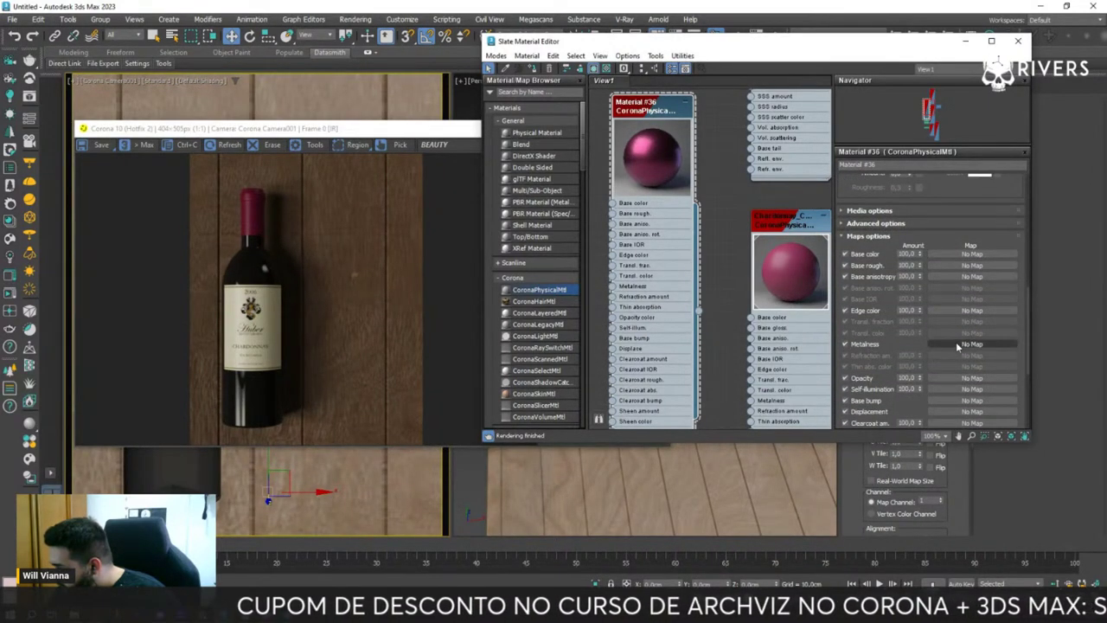
- Raise Material #36's base roughness to 0,55
{"action": "scroll", "coordinate": [903, 339], "scroll_direction": "up", "scroll_amount": 2}
{"action": "scroll", "coordinate": [906, 332], "scroll_direction": "up", "scroll_amount": 2}
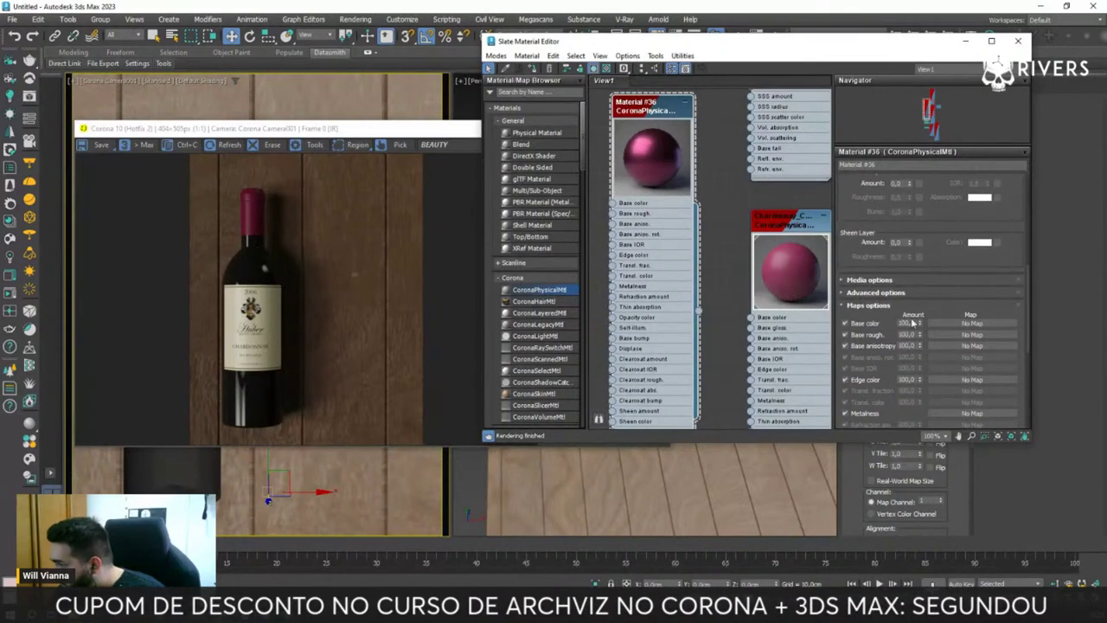
{"action": "scroll", "coordinate": [917, 323], "scroll_direction": "up", "scroll_amount": 3}
{"action": "scroll", "coordinate": [933, 311], "scroll_direction": "up", "scroll_amount": 3}
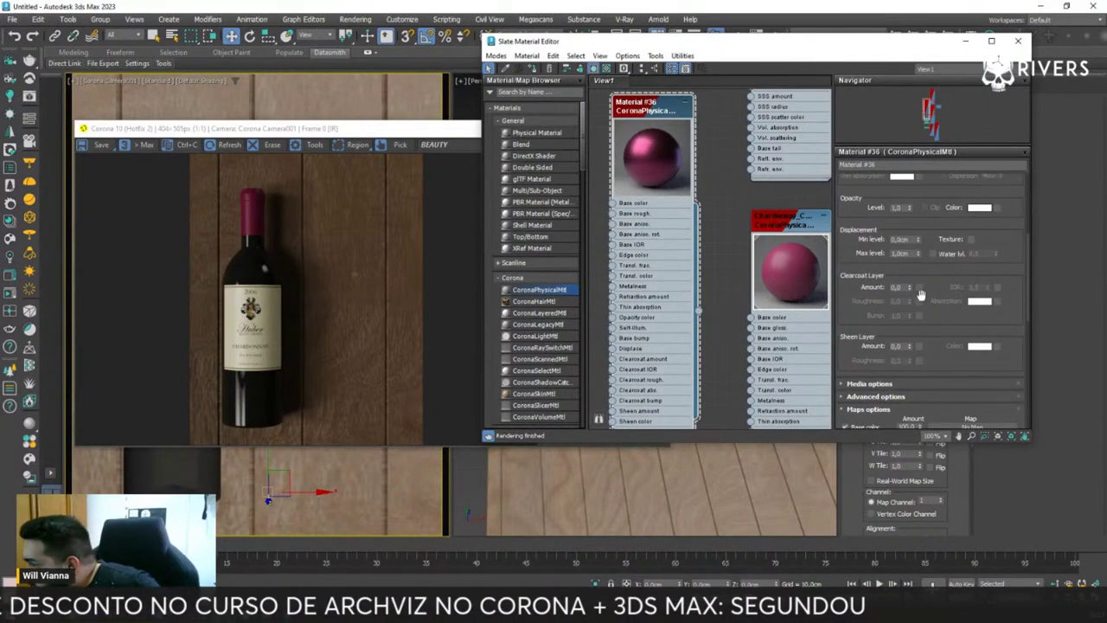
{"action": "scroll", "coordinate": [943, 300], "scroll_direction": "up", "scroll_amount": 1}
{"action": "scroll", "coordinate": [944, 294], "scroll_direction": "up", "scroll_amount": 1}
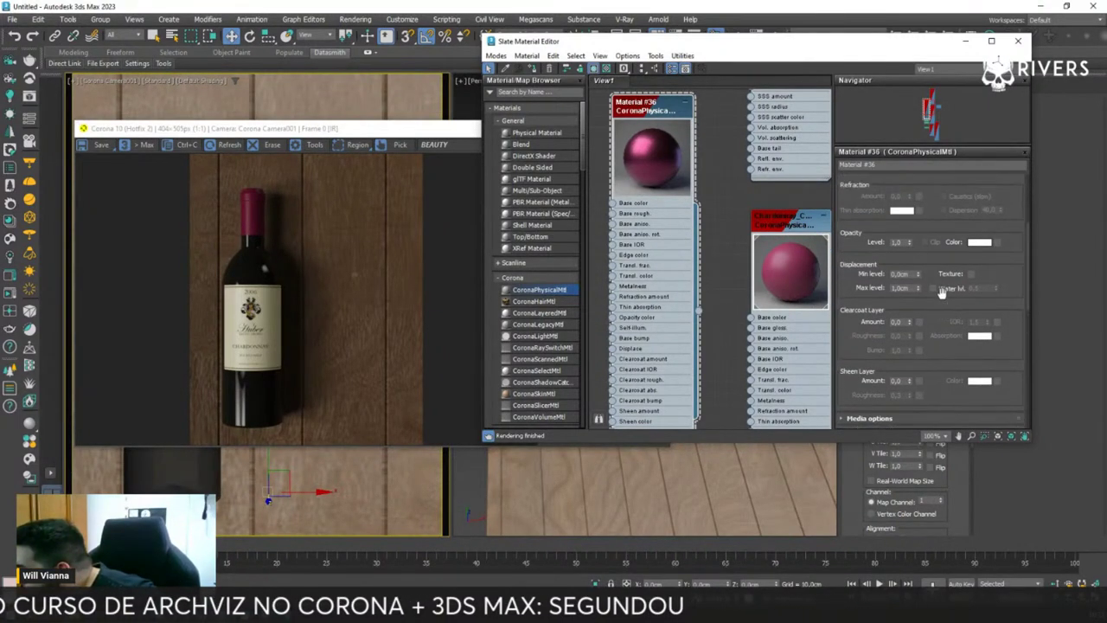
{"action": "scroll", "coordinate": [944, 294], "scroll_direction": "up", "scroll_amount": 2}
{"action": "scroll", "coordinate": [944, 294], "scroll_direction": "up", "scroll_amount": 1}
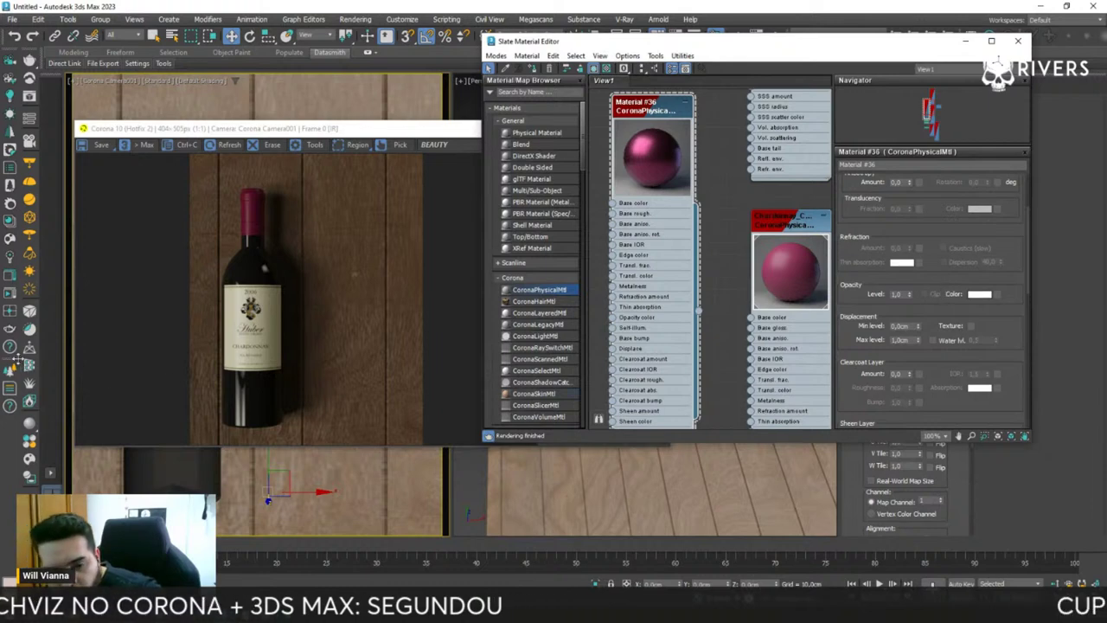
{"action": "scroll", "coordinate": [1003, 275], "scroll_direction": "up", "scroll_amount": 3}
{"action": "scroll", "coordinate": [1008, 285], "scroll_direction": "up", "scroll_amount": 2}
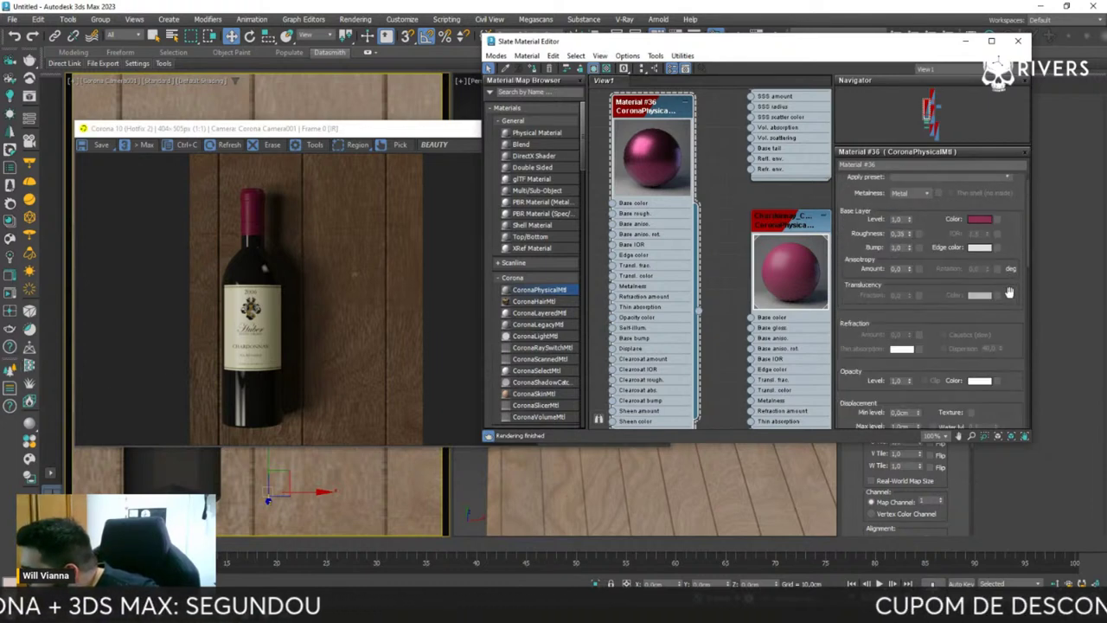
{"action": "scroll", "coordinate": [1006, 296], "scroll_direction": "up", "scroll_amount": 1}
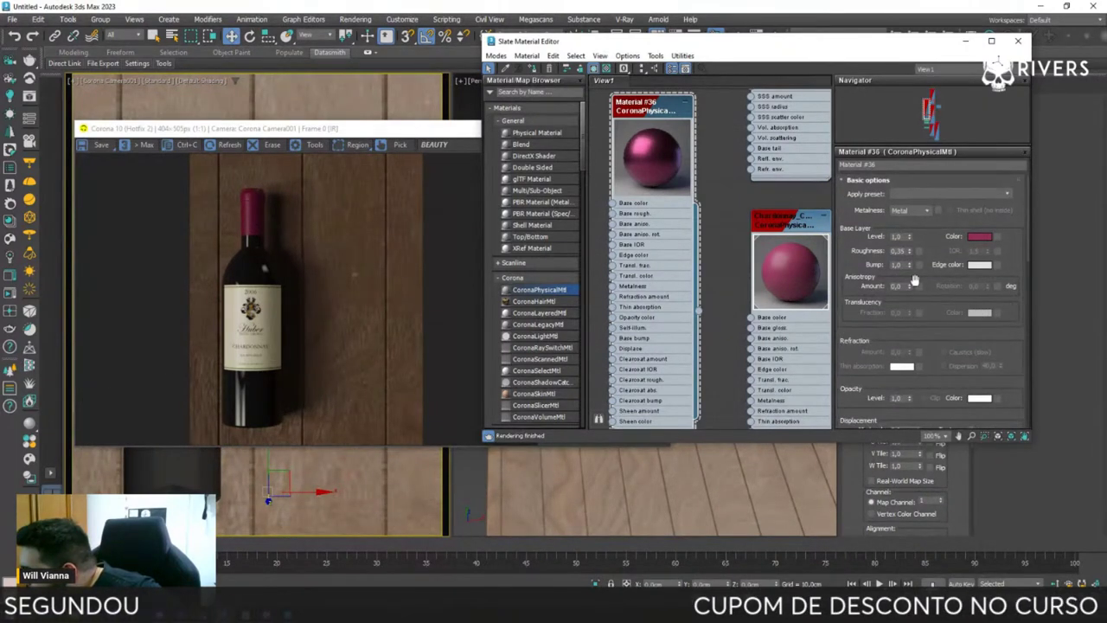
{"action": "double_click", "coordinate": [899, 250]}
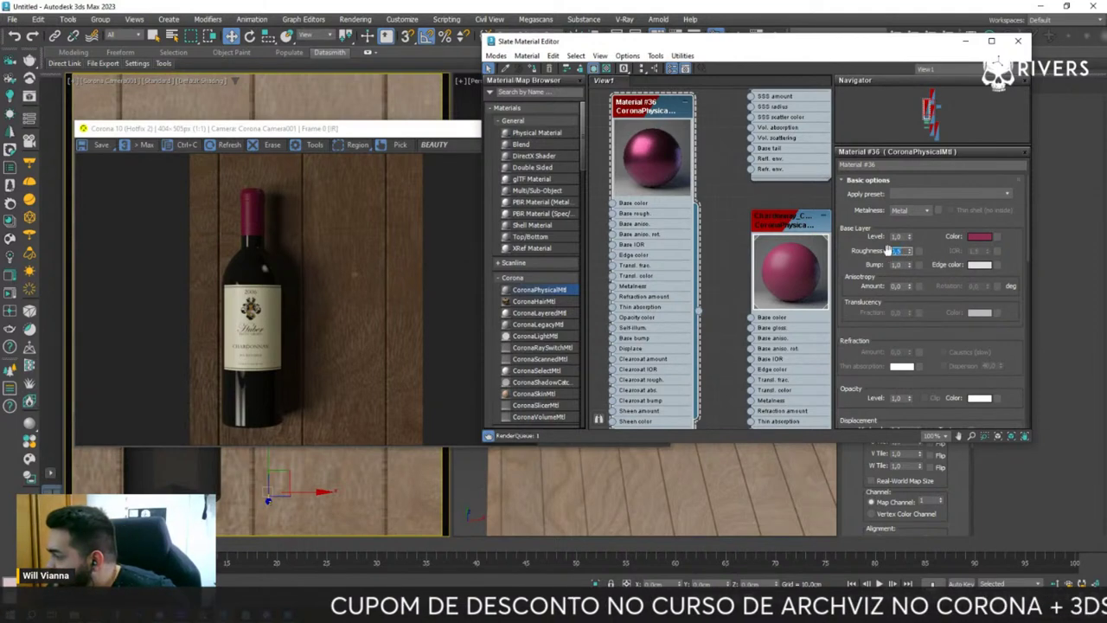
{"action": "left_click", "coordinate": [895, 250]}
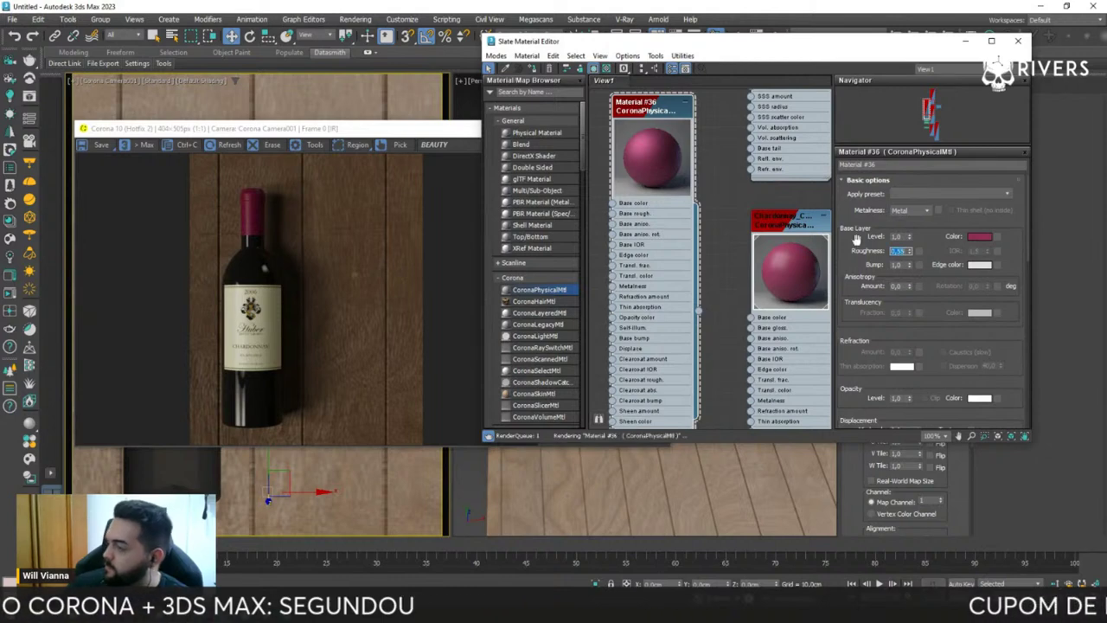
- Wire Material #36 into the cap slot of the bottle's Multi/Sub material
{"action": "left_click_drag", "start_coordinate": [522, 41], "coordinate": [755, 85]}
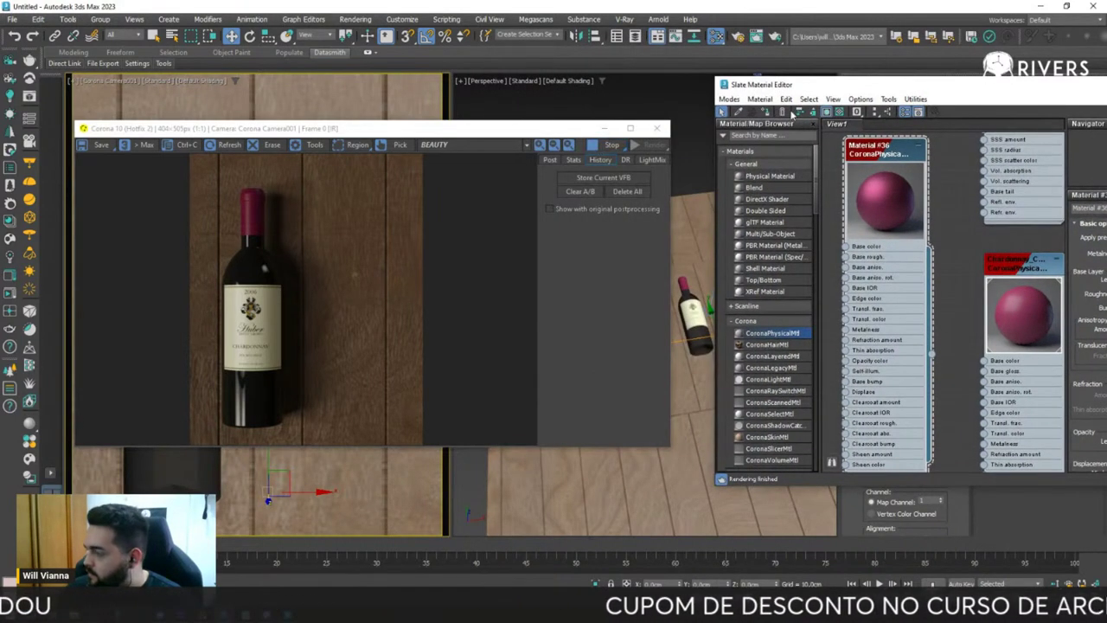
{"action": "left_click_drag", "start_coordinate": [778, 84], "coordinate": [235, 47]}
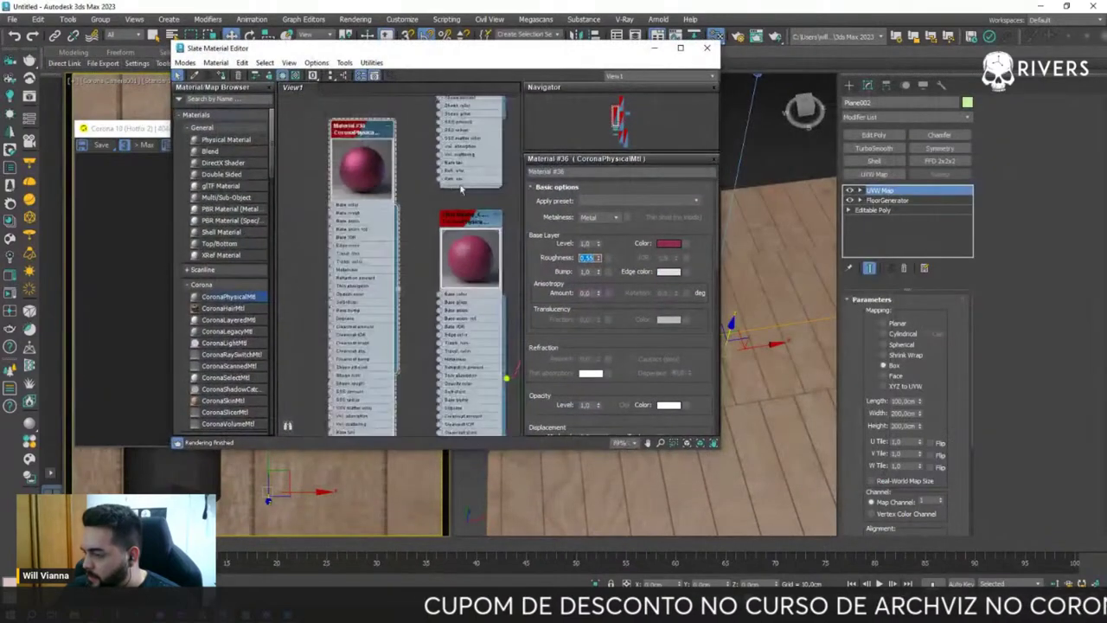
{"action": "scroll", "coordinate": [472, 194], "scroll_direction": "down", "scroll_amount": 4}
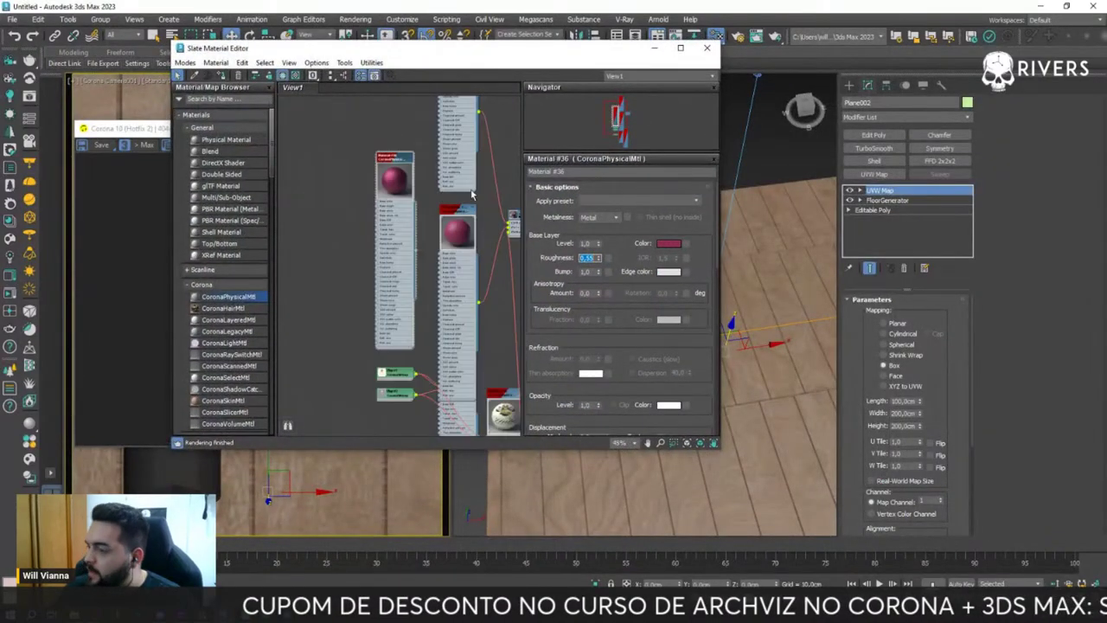
{"action": "scroll", "coordinate": [390, 218], "scroll_direction": "up", "scroll_amount": 4}
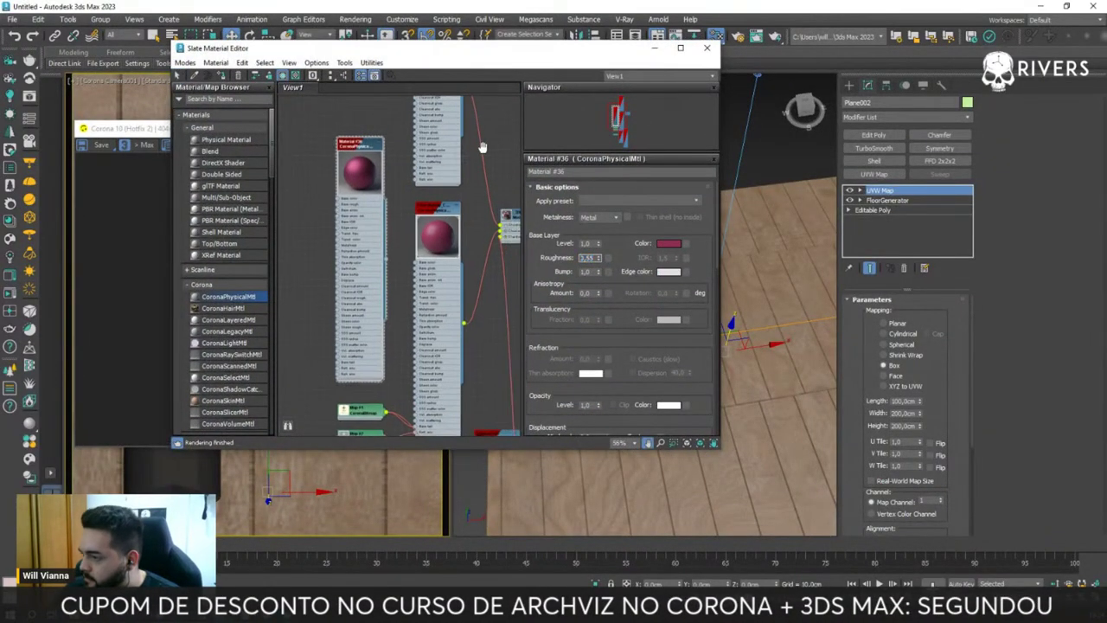
{"action": "scroll", "coordinate": [372, 233], "scroll_direction": "up", "scroll_amount": 1}
{"action": "scroll", "coordinate": [330, 270], "scroll_direction": "up", "scroll_amount": 1}
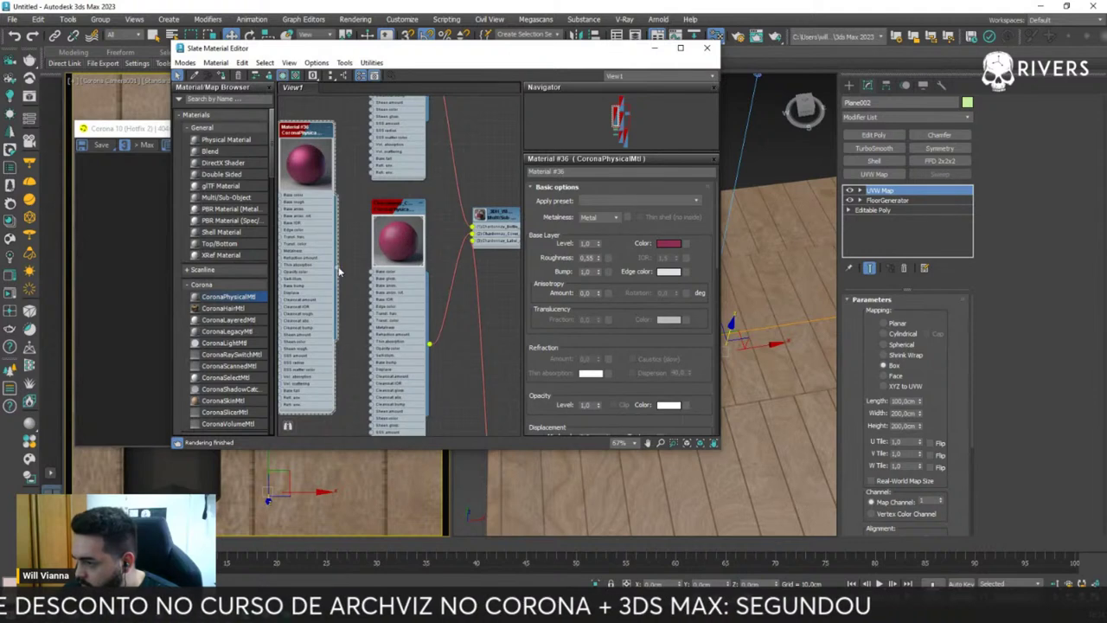
{"action": "left_click_drag", "start_coordinate": [338, 270], "coordinate": [474, 230]}
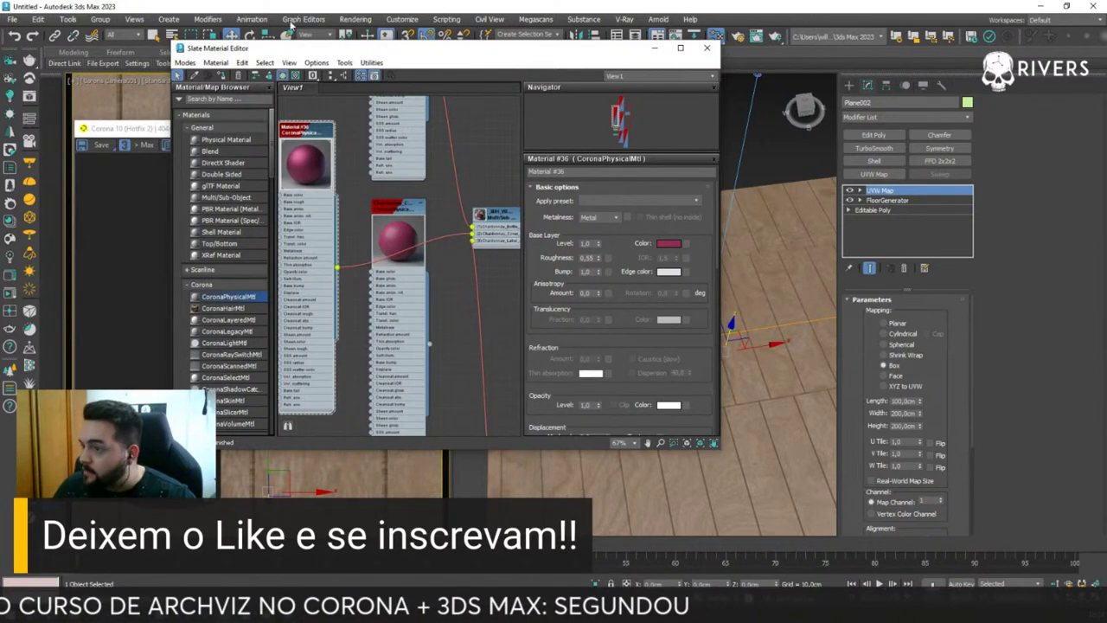
- Place the wine-bottle reference photo beside the Corona render
{"action": "left_click_drag", "start_coordinate": [300, 51], "coordinate": [601, 73]}
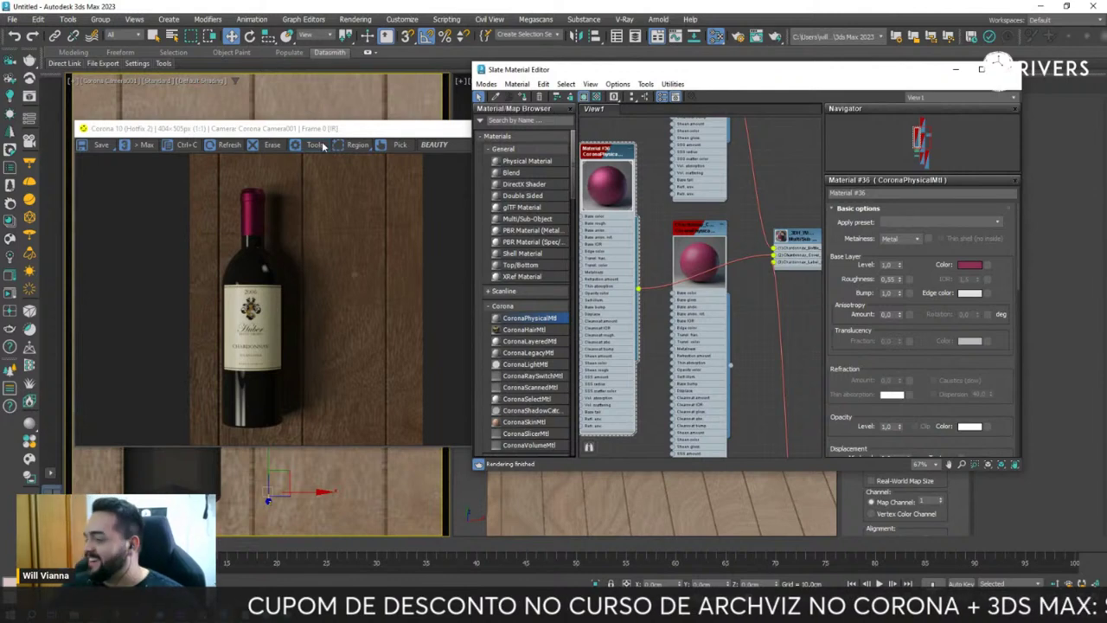
{"action": "left_click_drag", "start_coordinate": [339, 129], "coordinate": [327, 126]}
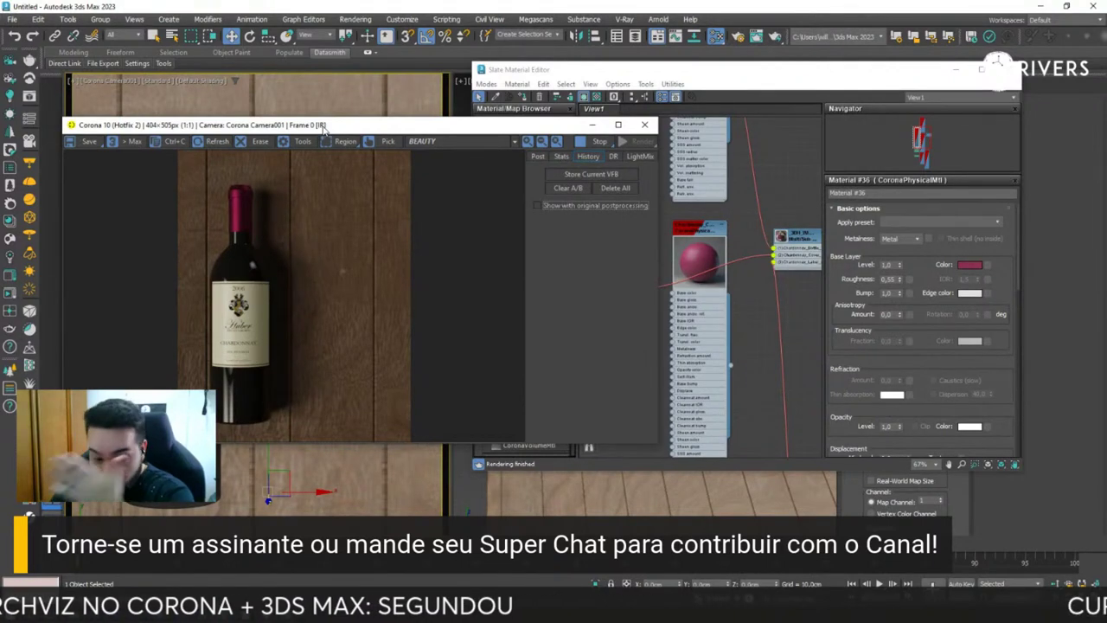
{"action": "key", "text": "alt+Tab"}
{"action": "left_click_drag", "start_coordinate": [255, 249], "coordinate": [556, 205]}
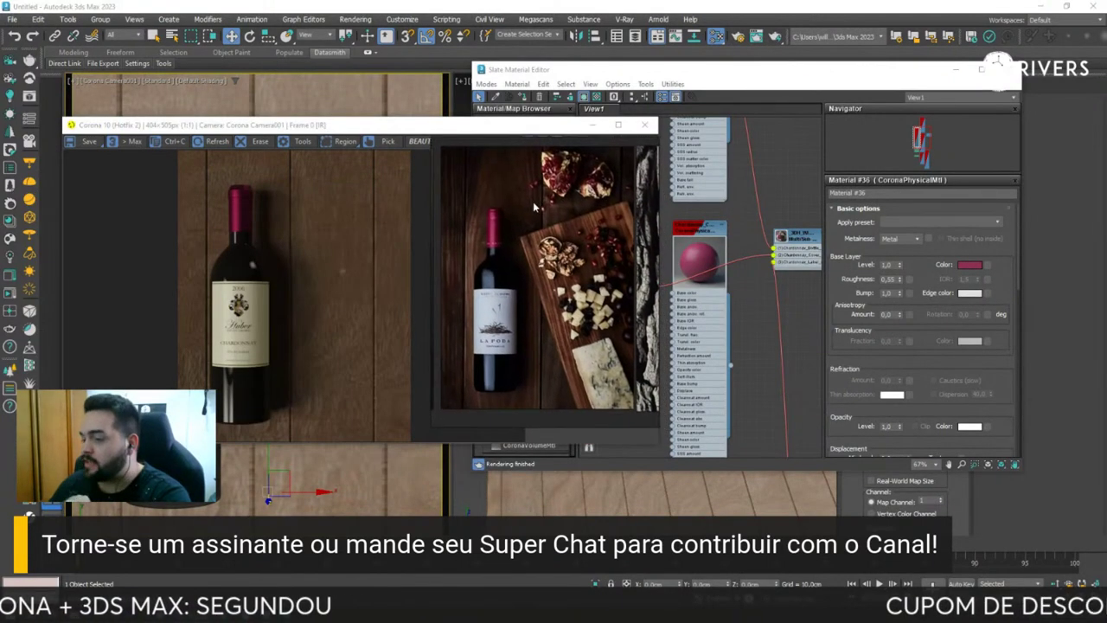
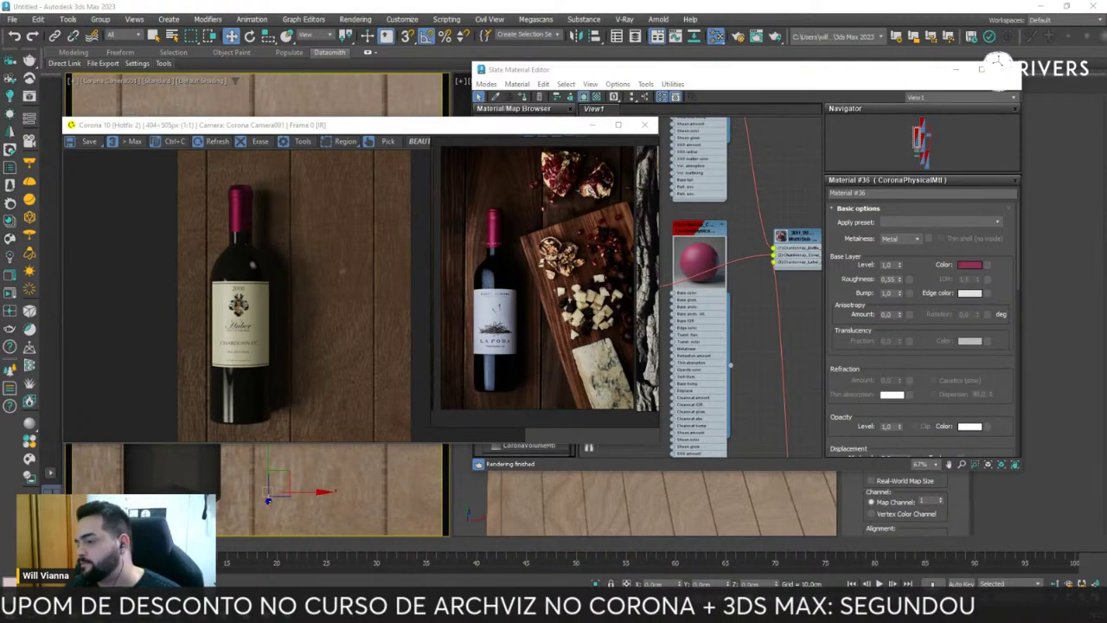
- Nudge the Corona render window slightly upward
{"action": "left_click_drag", "start_coordinate": [318, 128], "coordinate": [315, 113]}
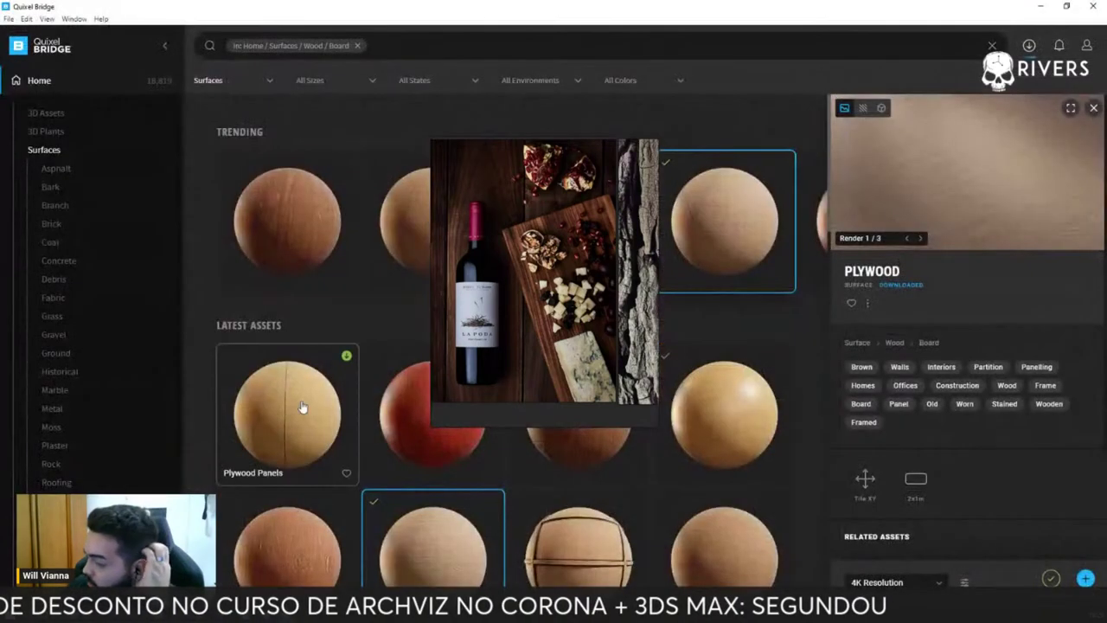
- Replace the search filter with a 'plate' search and scroll through the plate results
{"action": "left_click", "coordinate": [357, 46]}
{"action": "left_click", "coordinate": [291, 43]}
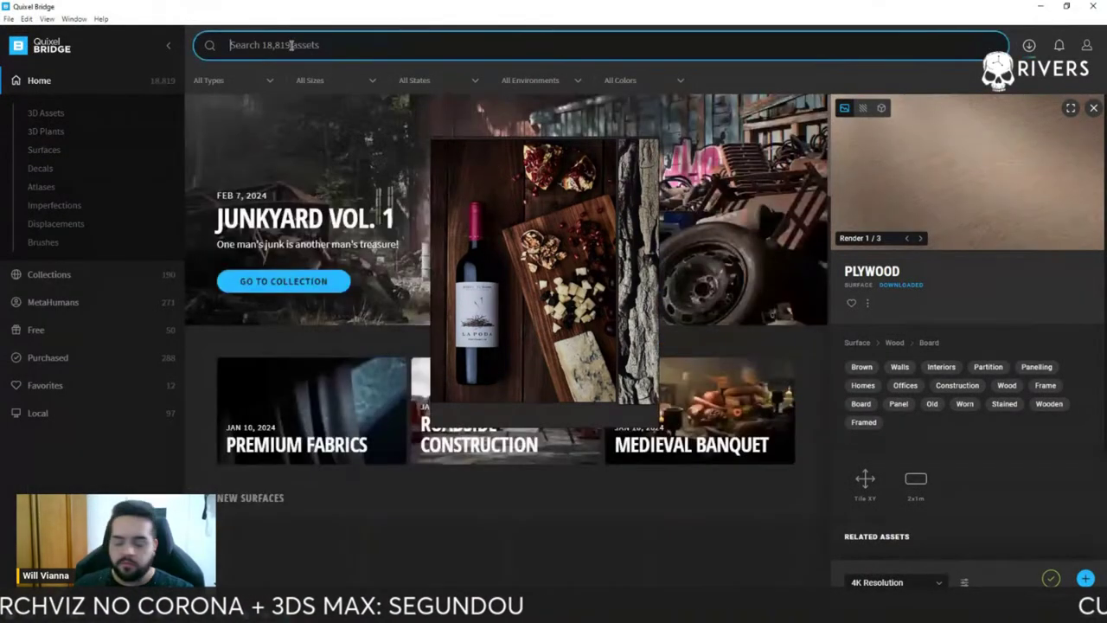
{"action": "type", "text": "plate"}
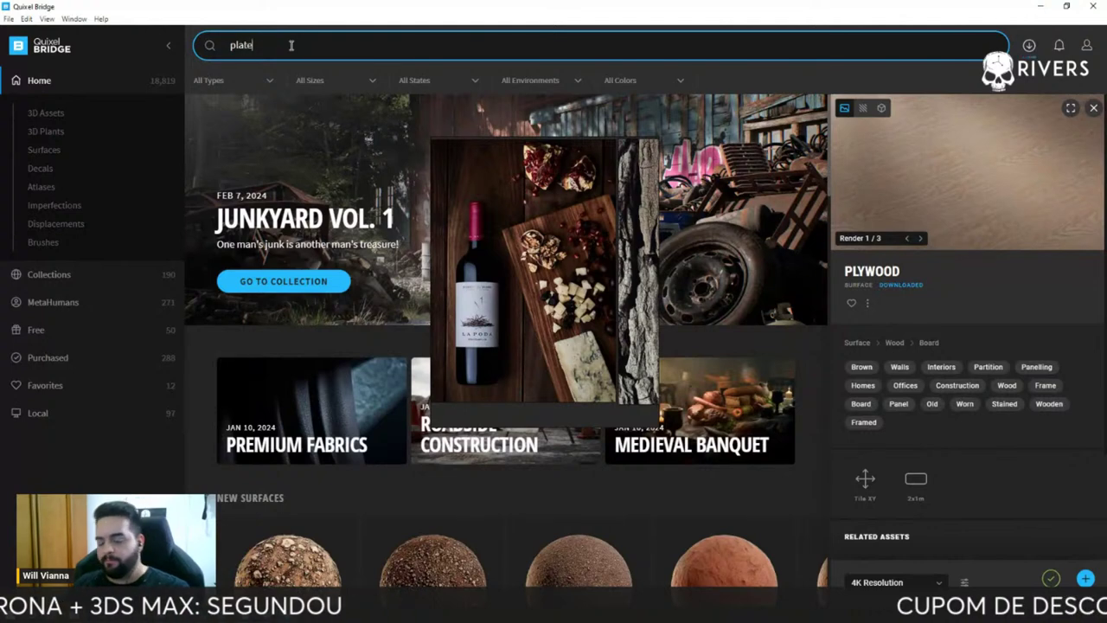
{"action": "key", "text": "Return"}
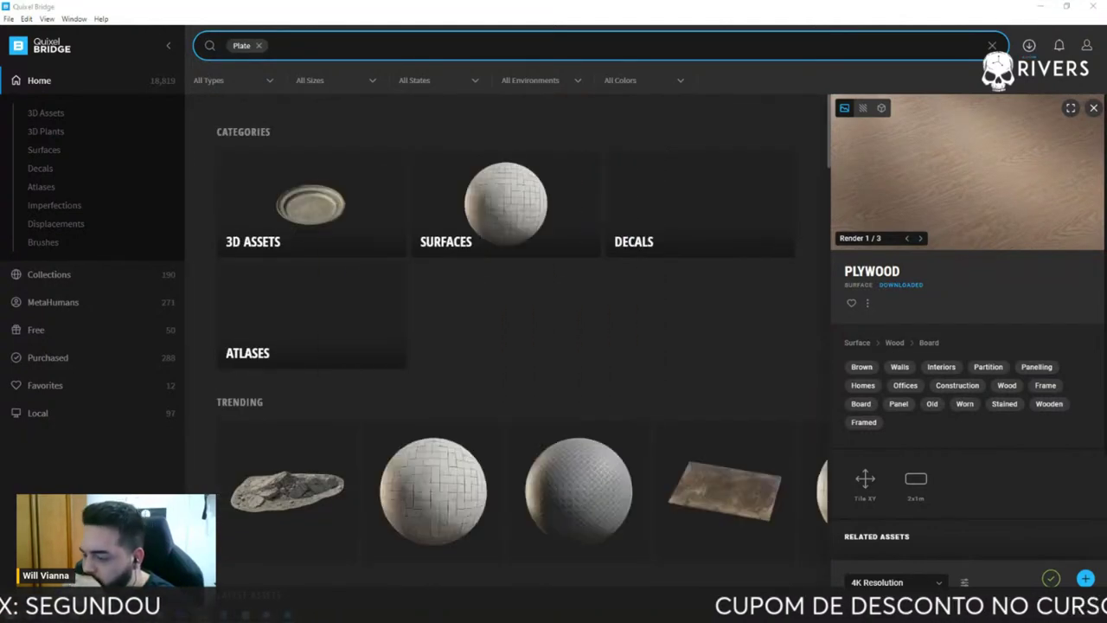
{"action": "scroll", "coordinate": [482, 276], "scroll_direction": "down", "scroll_amount": 1}
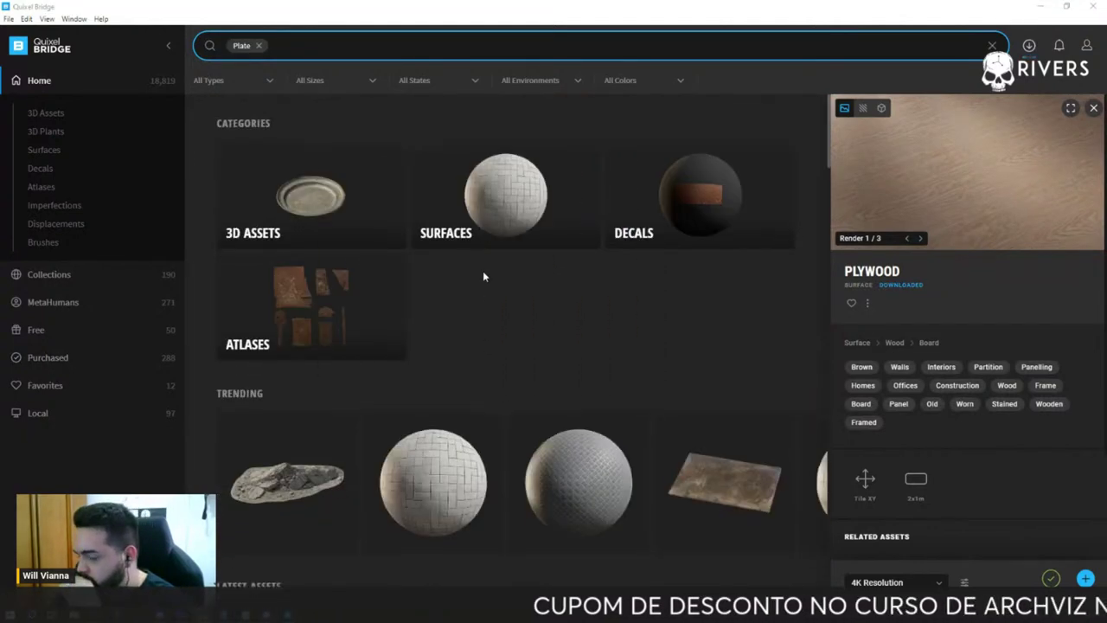
{"action": "scroll", "coordinate": [483, 276], "scroll_direction": "down", "scroll_amount": 3}
{"action": "scroll", "coordinate": [469, 247], "scroll_direction": "down", "scroll_amount": 2}
{"action": "scroll", "coordinate": [456, 248], "scroll_direction": "down", "scroll_amount": 5}
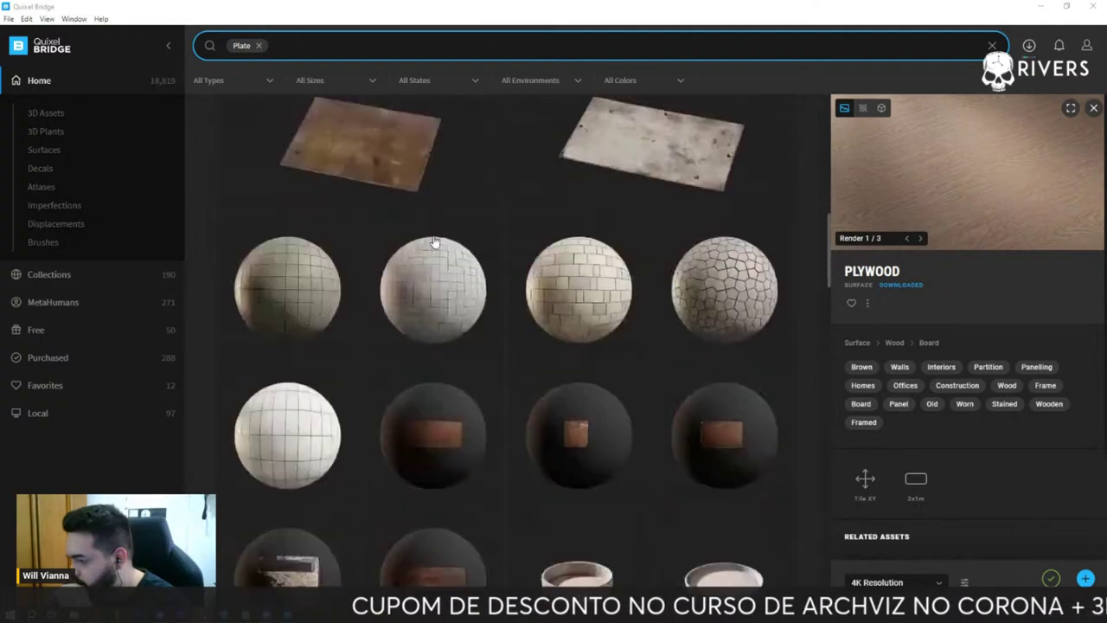
{"action": "scroll", "coordinate": [428, 242], "scroll_direction": "down", "scroll_amount": 1}
{"action": "scroll", "coordinate": [421, 241], "scroll_direction": "down", "scroll_amount": 4}
{"action": "scroll", "coordinate": [421, 241], "scroll_direction": "down", "scroll_amount": 2}
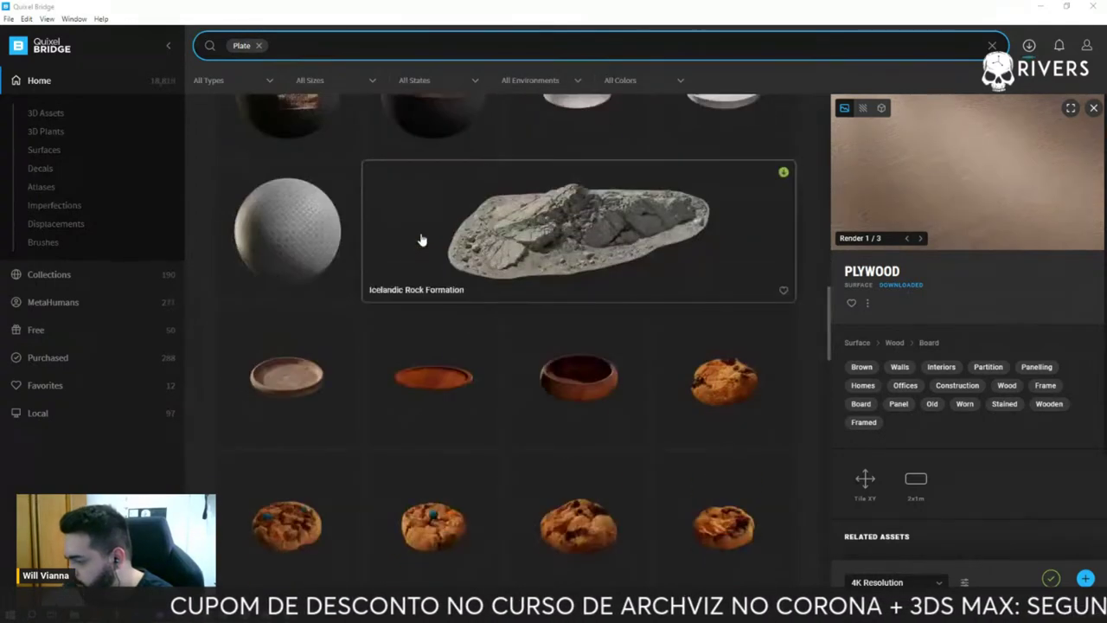
{"action": "scroll", "coordinate": [403, 225], "scroll_direction": "down", "scroll_amount": 3}
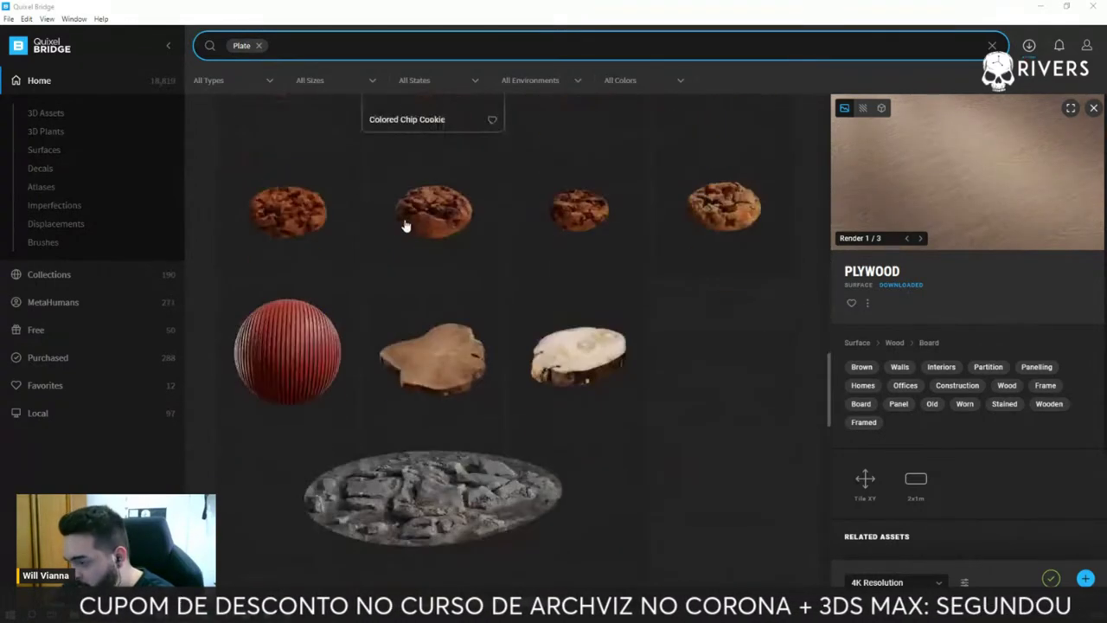
- Download the Wooden Plate Smooth asset and export it into 3ds Max
{"action": "left_click", "coordinate": [436, 351]}
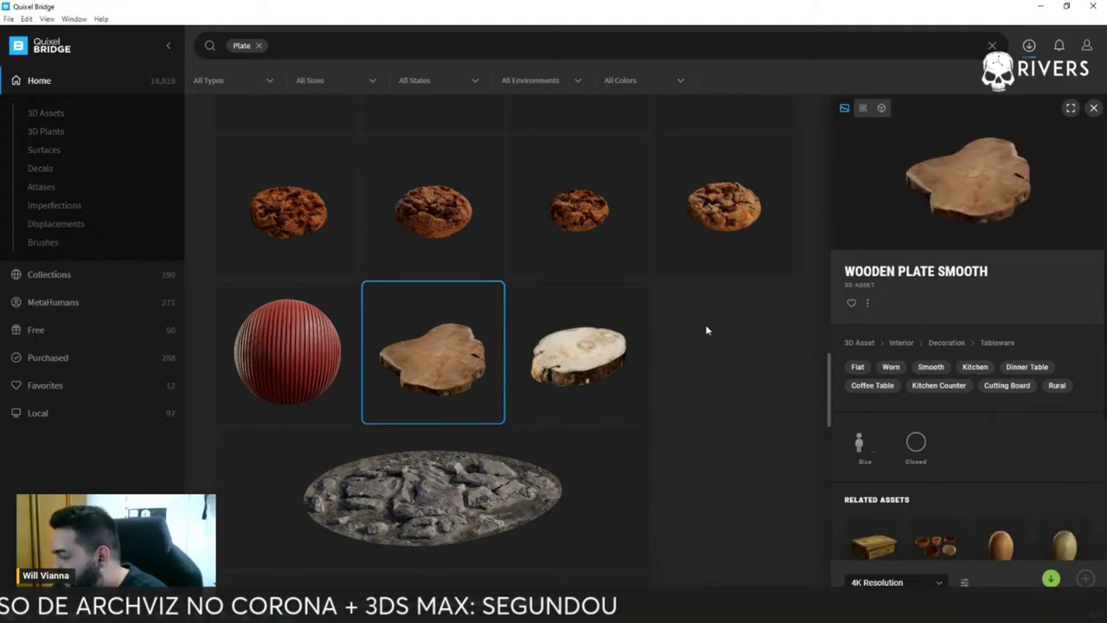
{"action": "scroll", "coordinate": [625, 338], "scroll_direction": "down", "scroll_amount": 2}
{"action": "scroll", "coordinate": [625, 338], "scroll_direction": "down", "scroll_amount": 2}
{"action": "scroll", "coordinate": [680, 288], "scroll_direction": "down", "scroll_amount": 2}
{"action": "scroll", "coordinate": [679, 288], "scroll_direction": "down", "scroll_amount": 2}
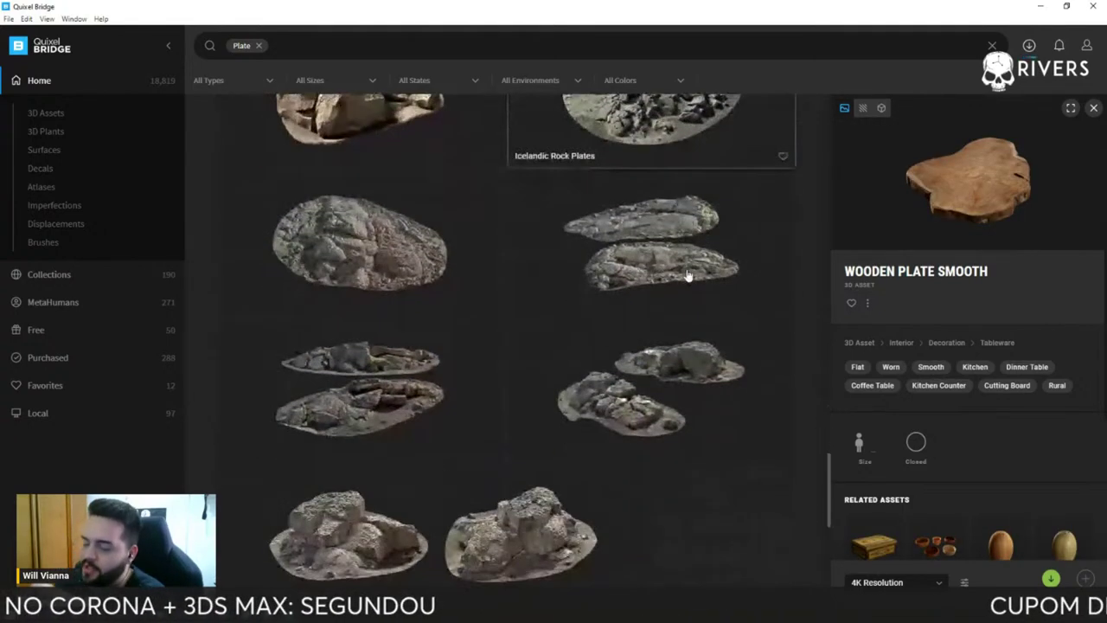
{"action": "scroll", "coordinate": [690, 276], "scroll_direction": "up", "scroll_amount": 2}
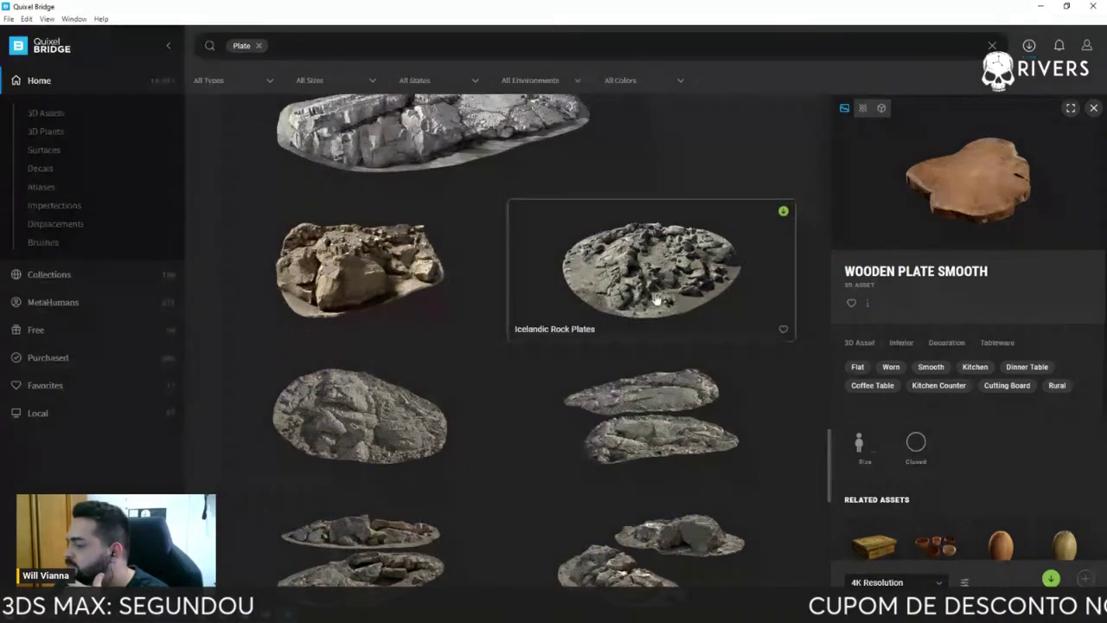
{"action": "scroll", "coordinate": [622, 286], "scroll_direction": "up", "scroll_amount": 2}
{"action": "scroll", "coordinate": [571, 284], "scroll_direction": "up", "scroll_amount": 3}
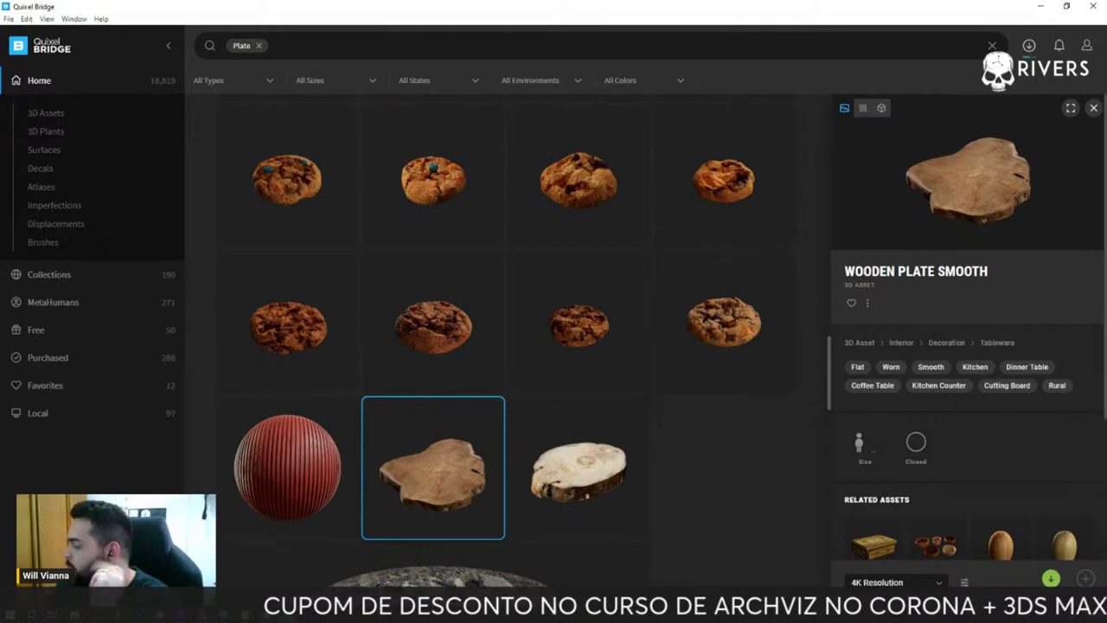
{"action": "left_click", "coordinate": [1040, 576]}
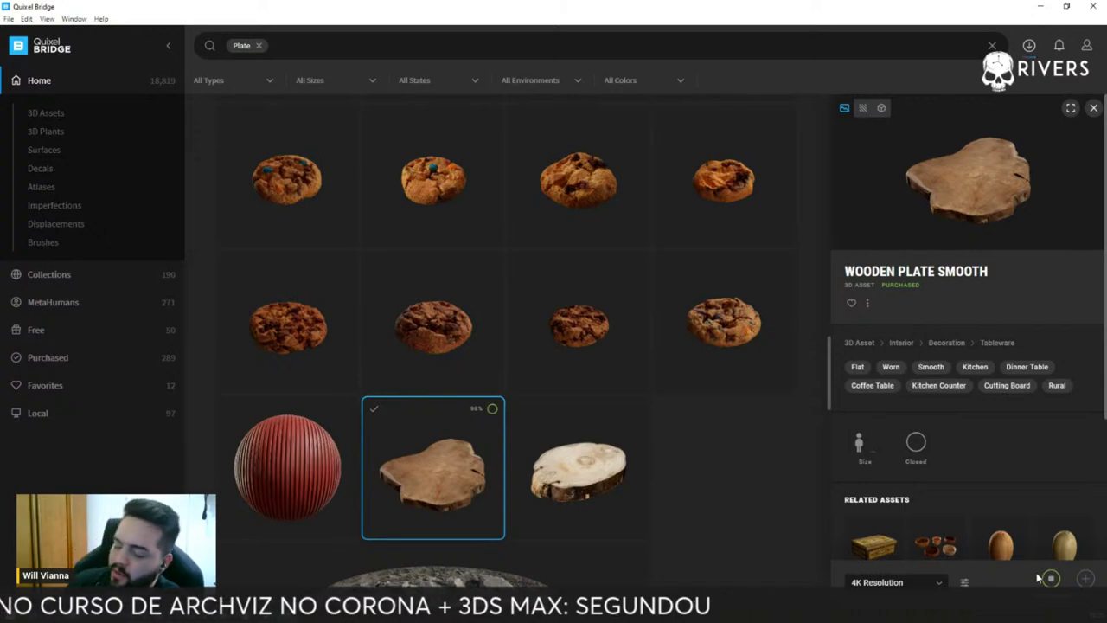
{"action": "left_click", "coordinate": [1085, 579]}
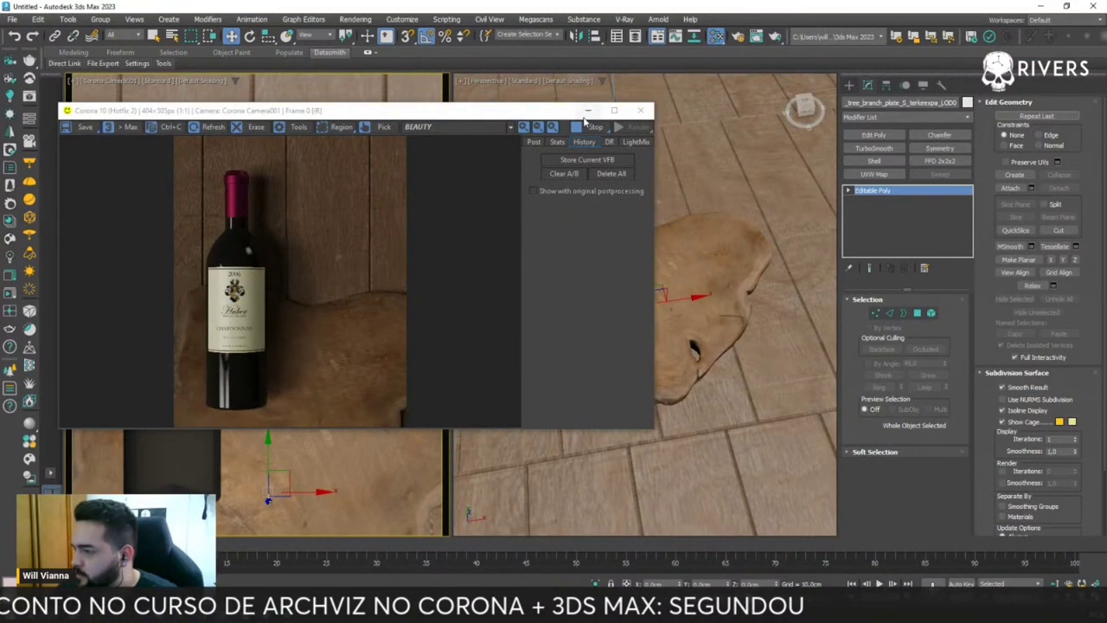
- Slide the wooden plate out from under the bottle to its right
{"action": "left_click_drag", "start_coordinate": [584, 112], "coordinate": [367, 42]}
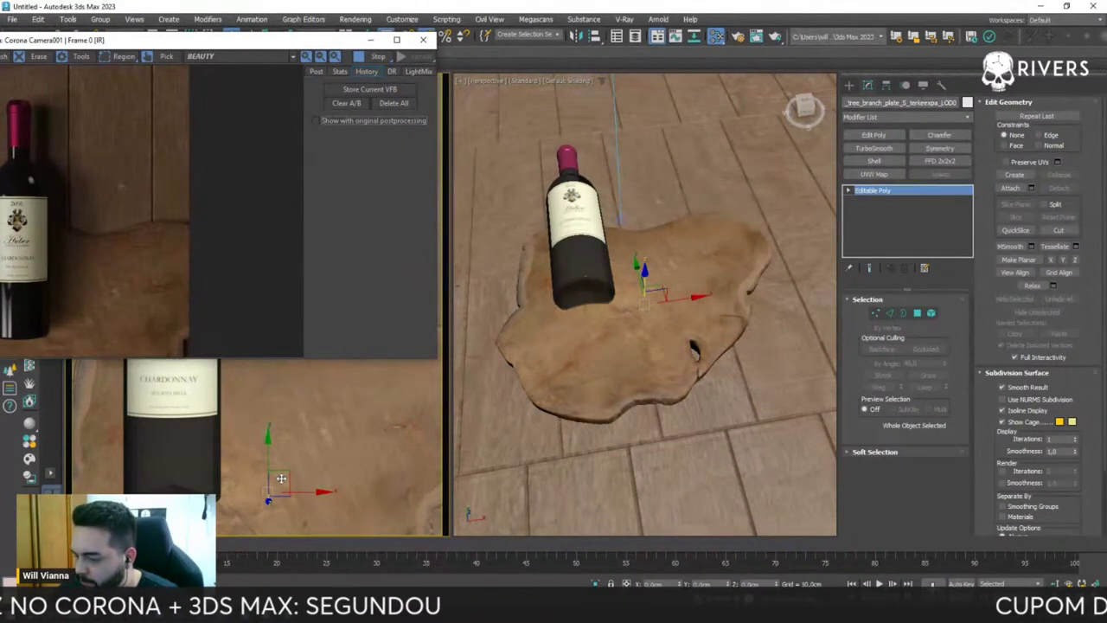
{"action": "mouse_move", "coordinate": [281, 478]}
{"action": "left_mouse_down"}
{"action": "mouse_move", "coordinate": [516, 445]}
{"action": "mouse_move", "coordinate": [502, 413]}
{"action": "left_mouse_up"}
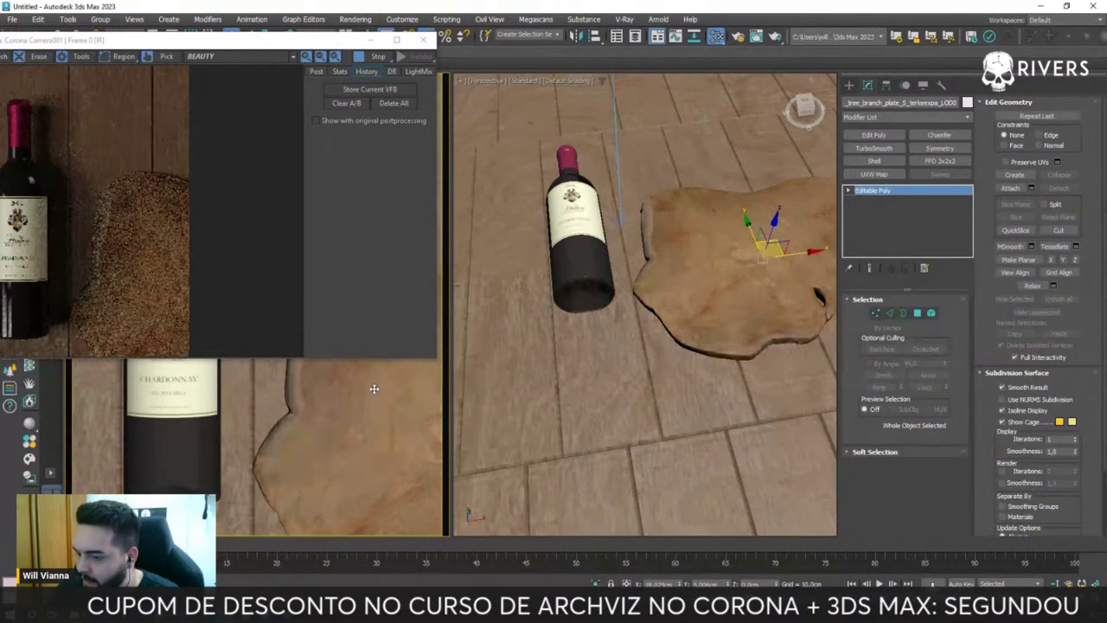
{"action": "left_click_drag", "start_coordinate": [259, 40], "coordinate": [279, 72]}
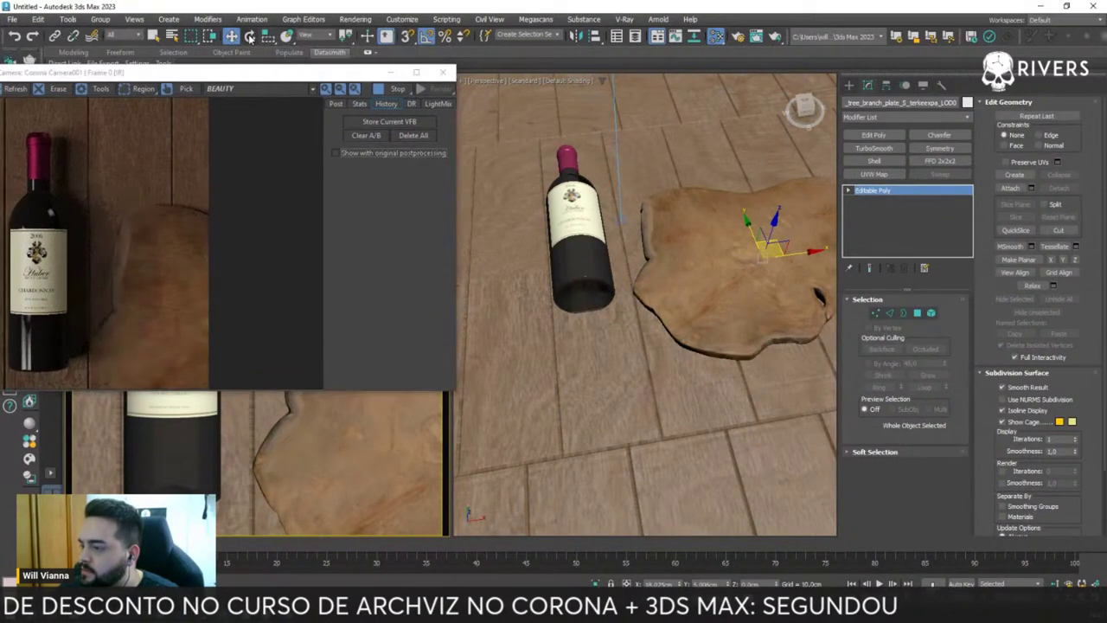
- Rotate the wooden plate to a new angle, then return to Move
{"action": "key", "text": "e"}
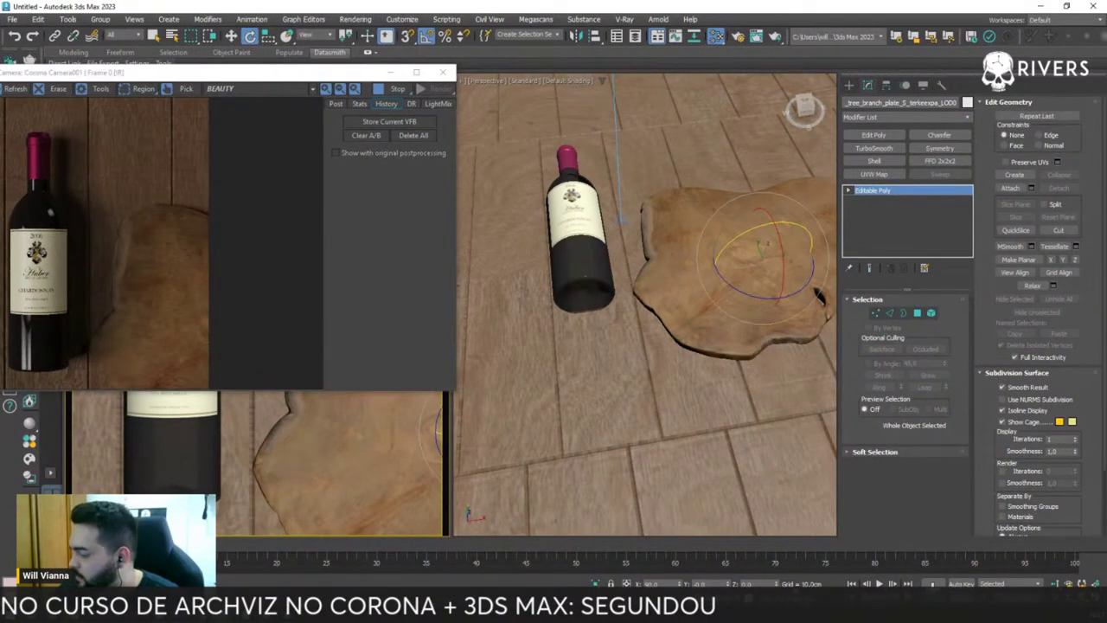
{"action": "mouse_move", "coordinate": [817, 294]}
{"action": "left_mouse_down"}
{"action": "mouse_move", "coordinate": [822, 229]}
{"action": "mouse_move", "coordinate": [789, 210]}
{"action": "left_mouse_up"}
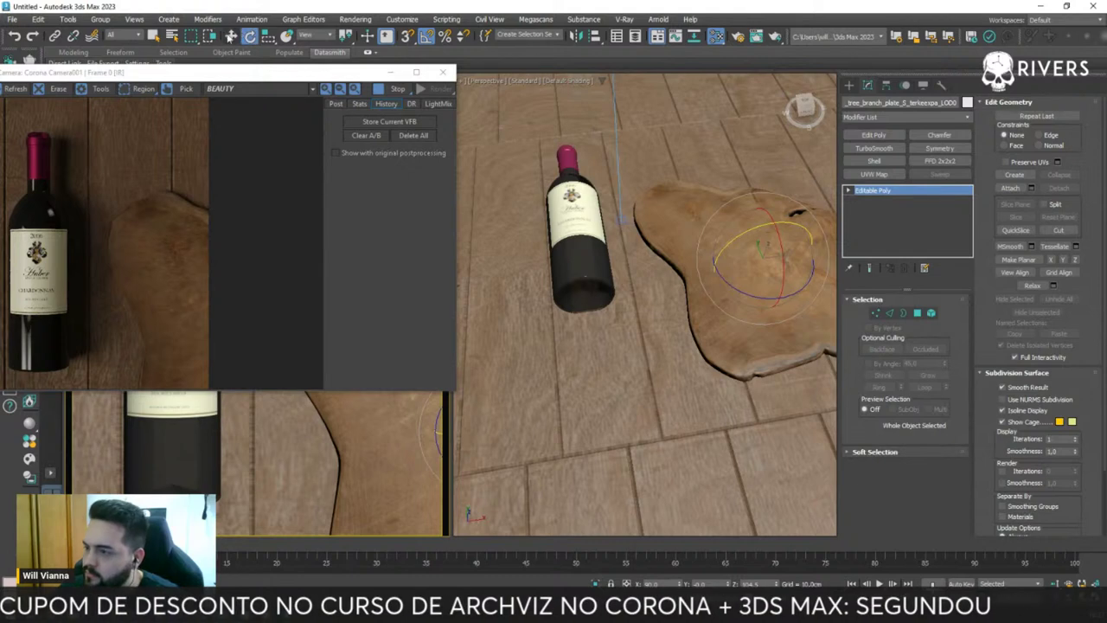
{"action": "left_click", "coordinate": [231, 36]}
{"action": "left_click_drag", "start_coordinate": [229, 73], "coordinate": [355, 30]}
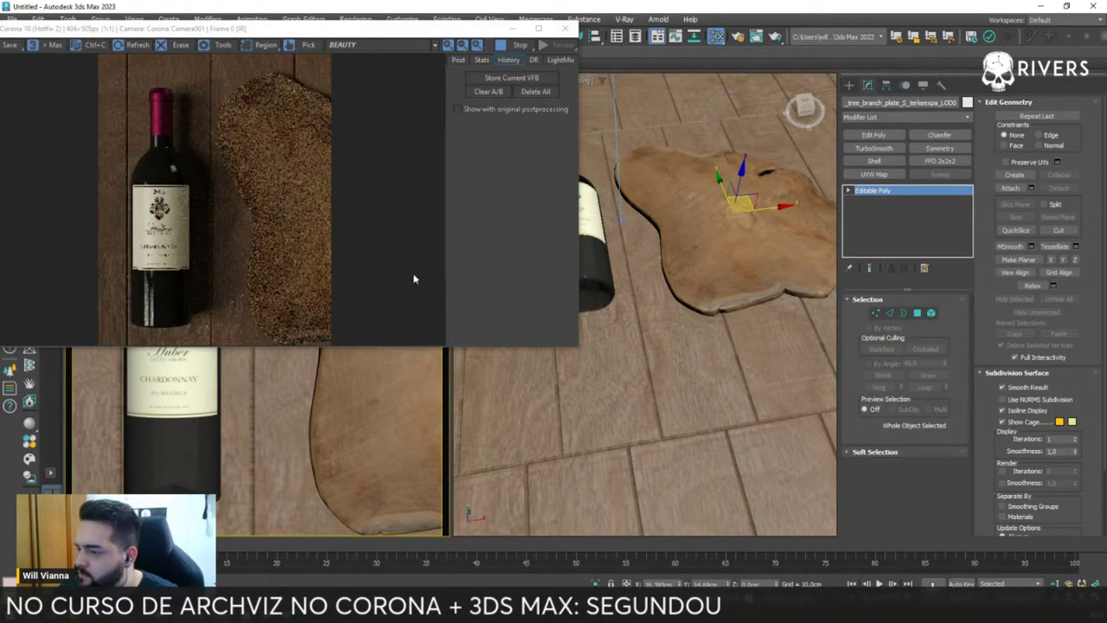
- Scale the wooden plate to 120 percent
{"action": "left_click", "coordinate": [929, 314]}
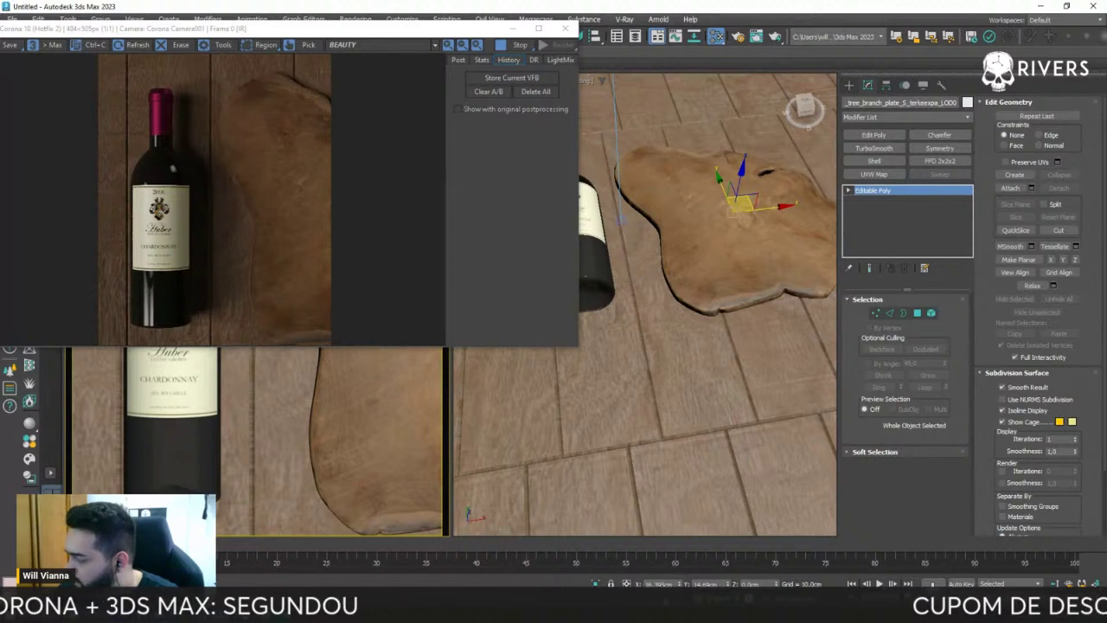
{"action": "left_click_drag", "start_coordinate": [430, 4], "coordinate": [434, 50]}
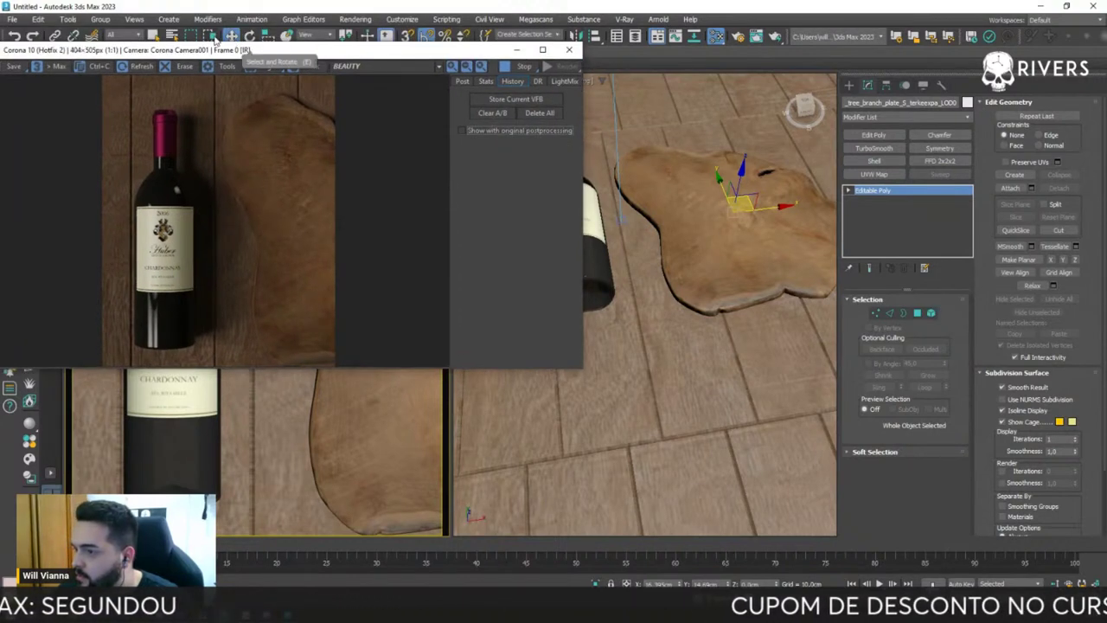
{"action": "left_click_drag", "start_coordinate": [246, 51], "coordinate": [243, 93]}
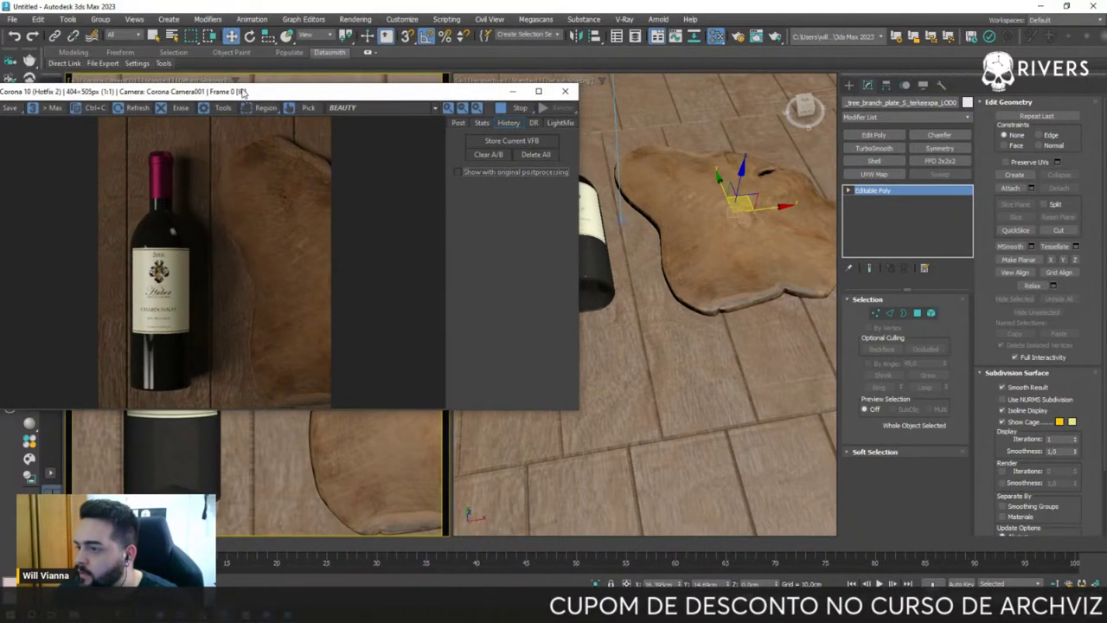
{"action": "left_click", "coordinate": [269, 39]}
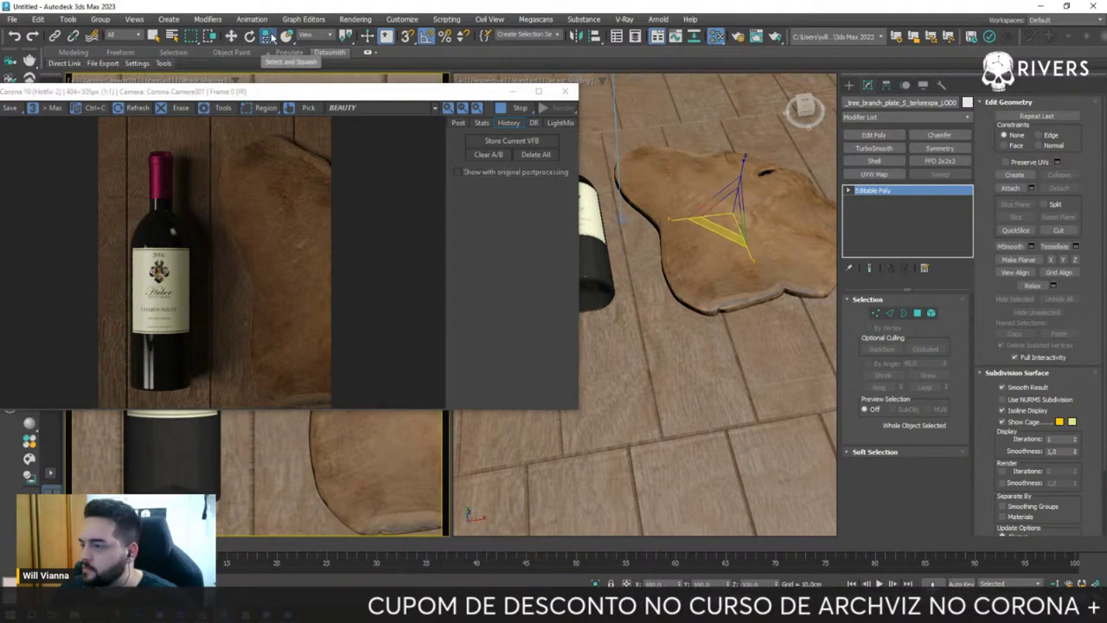
{"action": "mouse_move", "coordinate": [269, 39]}
{"action": "left_mouse_down"}
{"action": "mouse_move", "coordinate": [265, 74]}
{"action": "mouse_move", "coordinate": [265, 55]}
{"action": "left_mouse_up"}
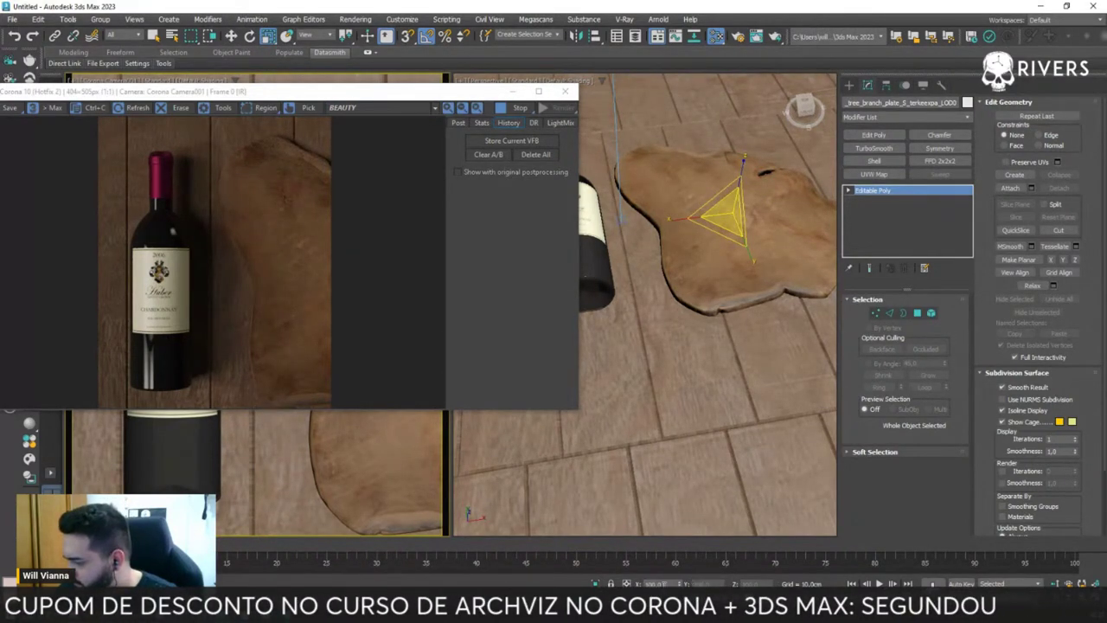
{"action": "type", "text": "120"}
{"action": "key", "text": "Return"}
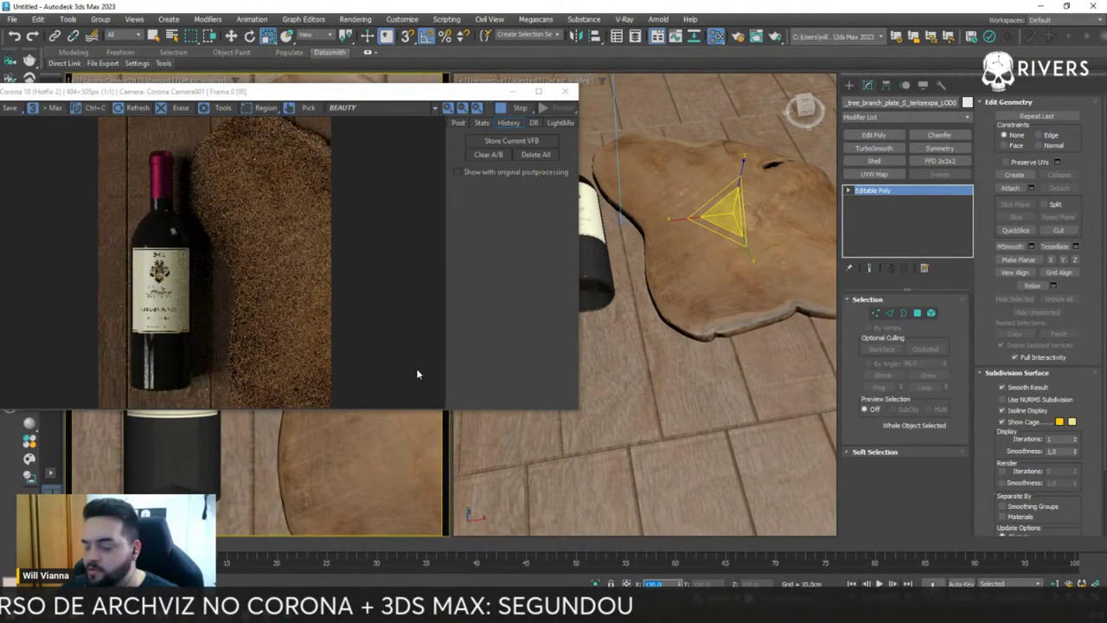
{"action": "key", "text": "w"}
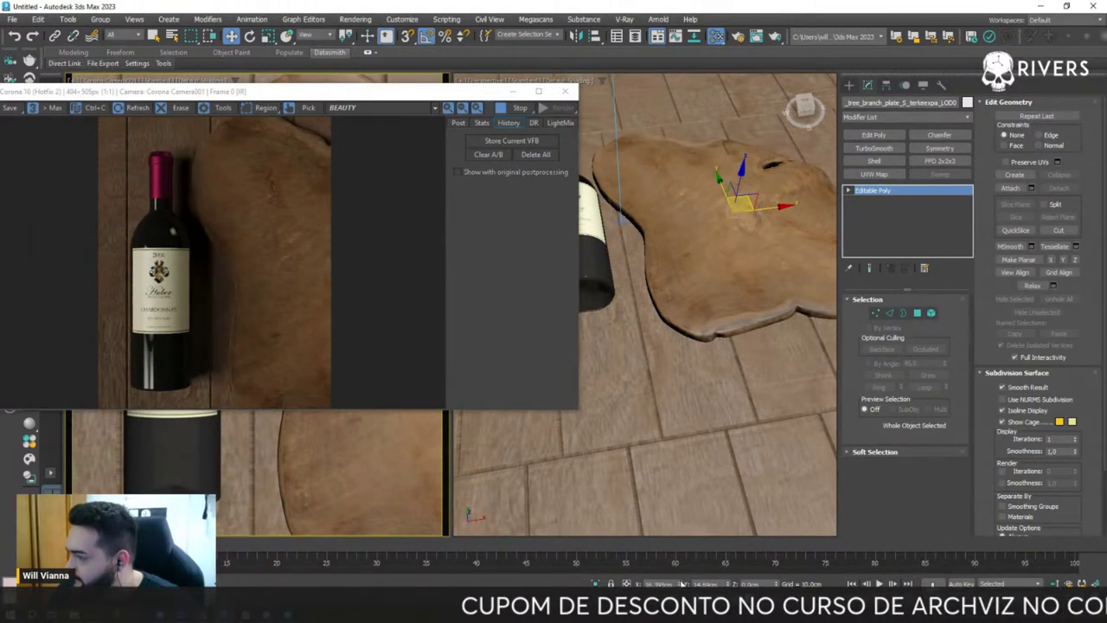
- Stop the interactive Corona render, centre its window, and switch to the Poliigon site
{"action": "left_click_drag", "start_coordinate": [679, 560], "coordinate": [674, 557]}
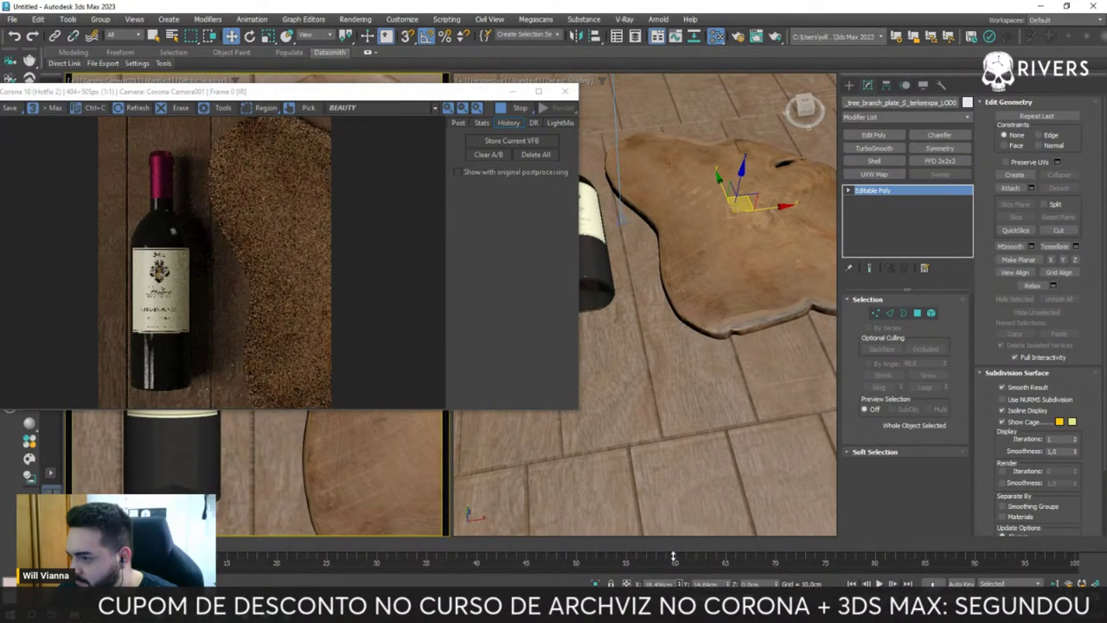
{"action": "left_click_drag", "start_coordinate": [671, 556], "coordinate": [718, 571]}
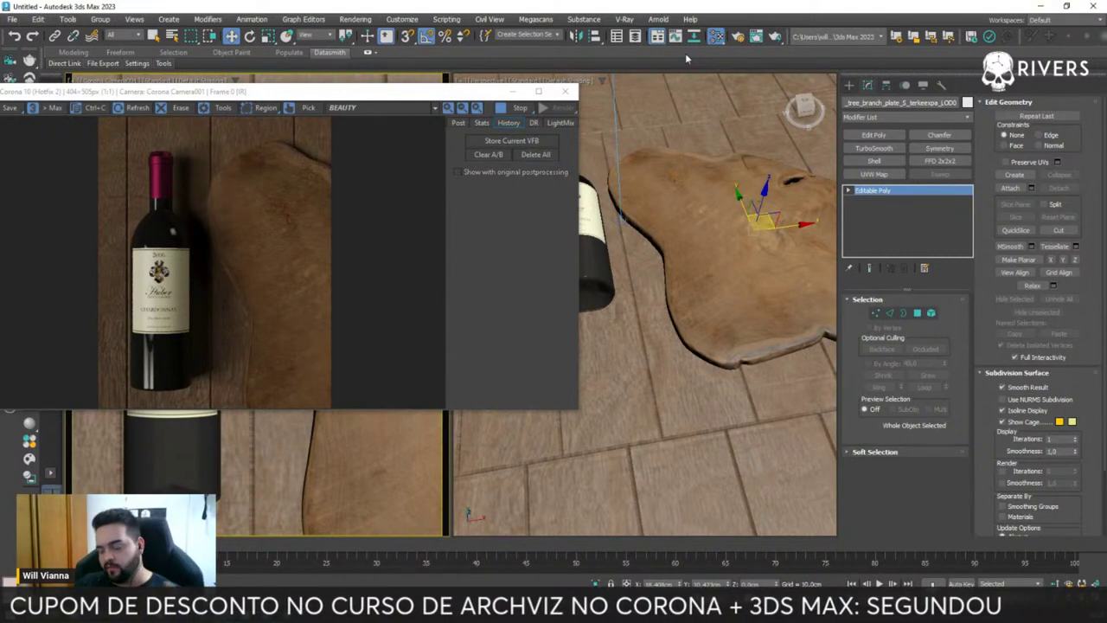
{"action": "left_click", "coordinate": [515, 109]}
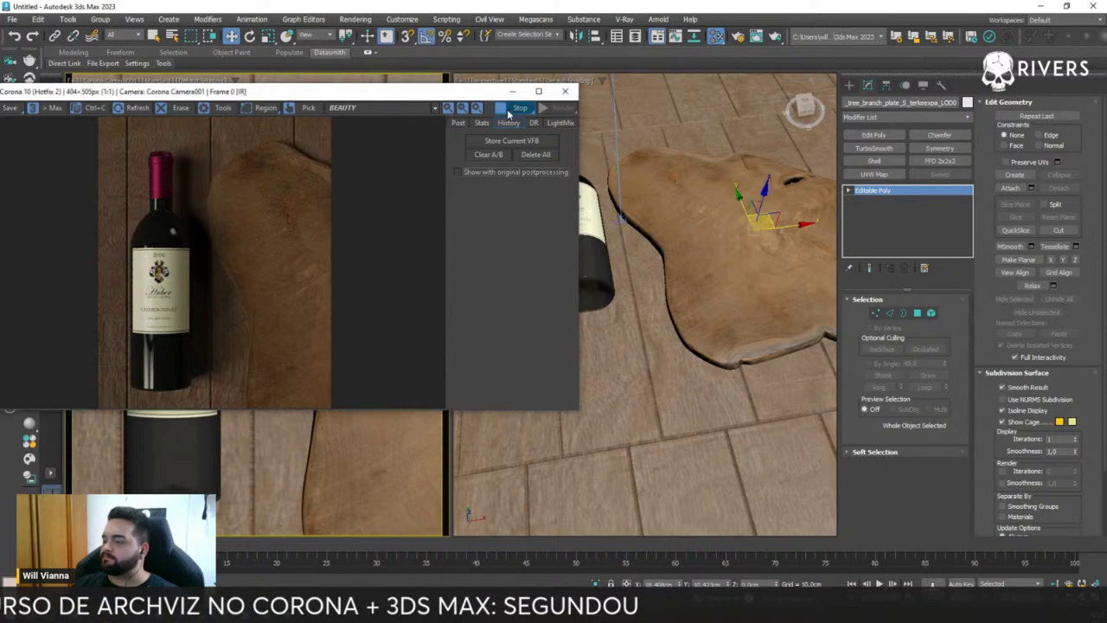
{"action": "left_click_drag", "start_coordinate": [359, 98], "coordinate": [564, 141]}
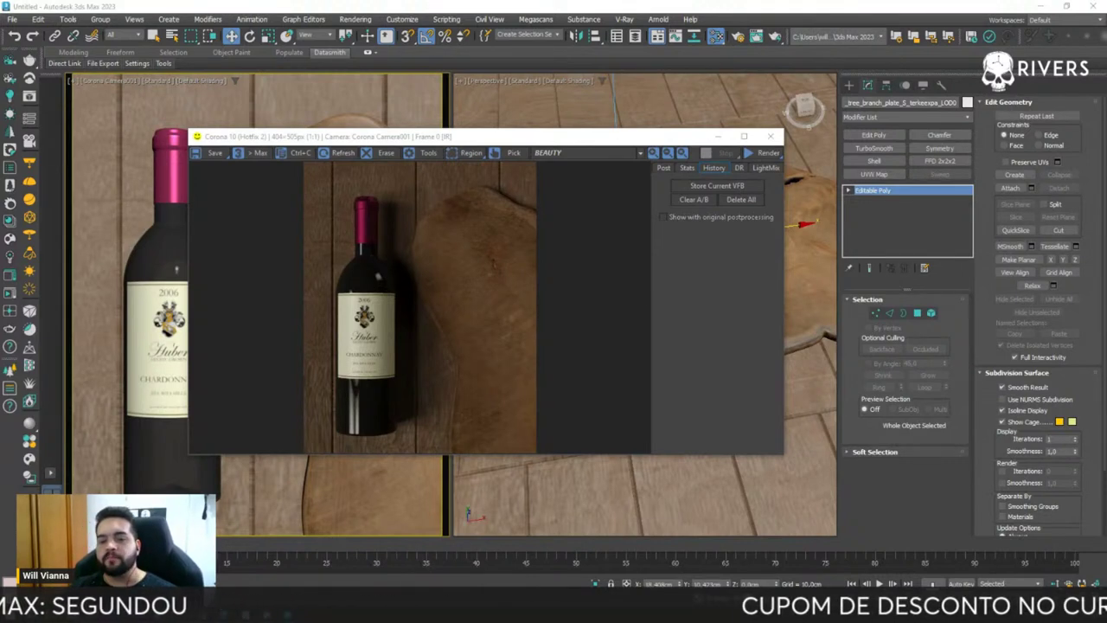
{"action": "key", "text": "alt+Tab"}
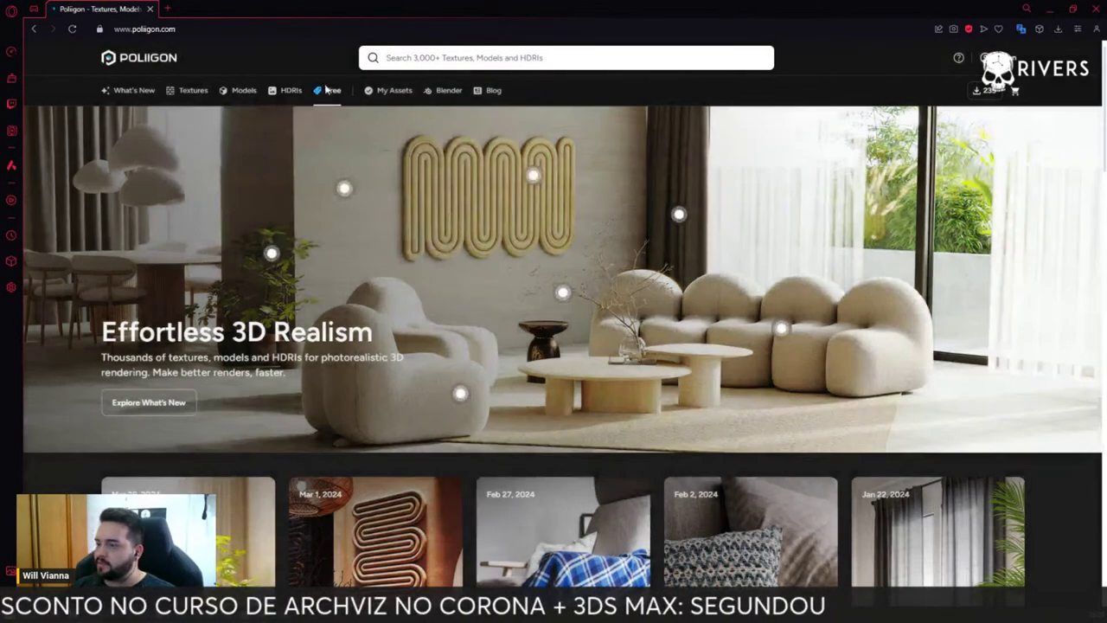
- Browse Poliigon's free assets and check the Nicolaquinto Formentera Sofa Model's software formats
{"action": "left_click", "coordinate": [333, 90]}
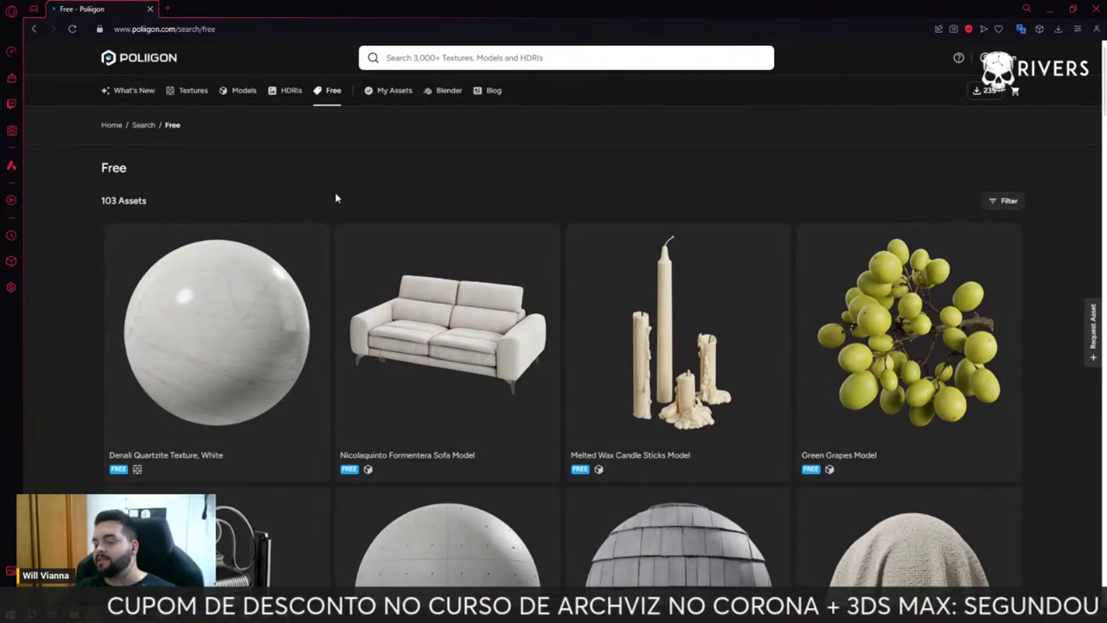
{"action": "mouse_move", "coordinate": [216, 332]}
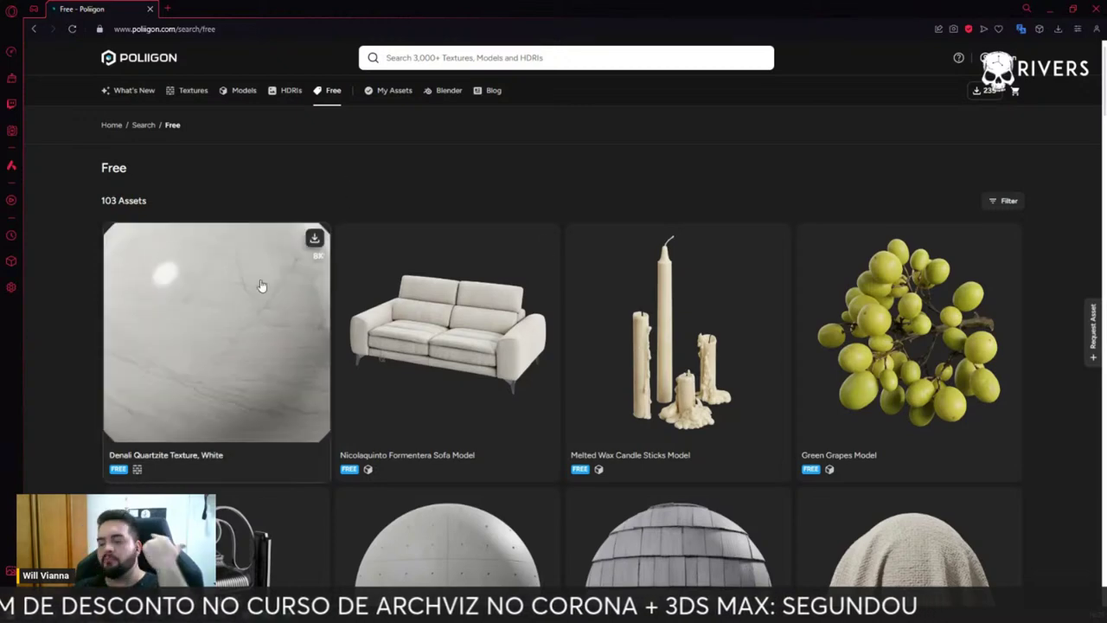
{"action": "left_click", "coordinate": [153, 309]}
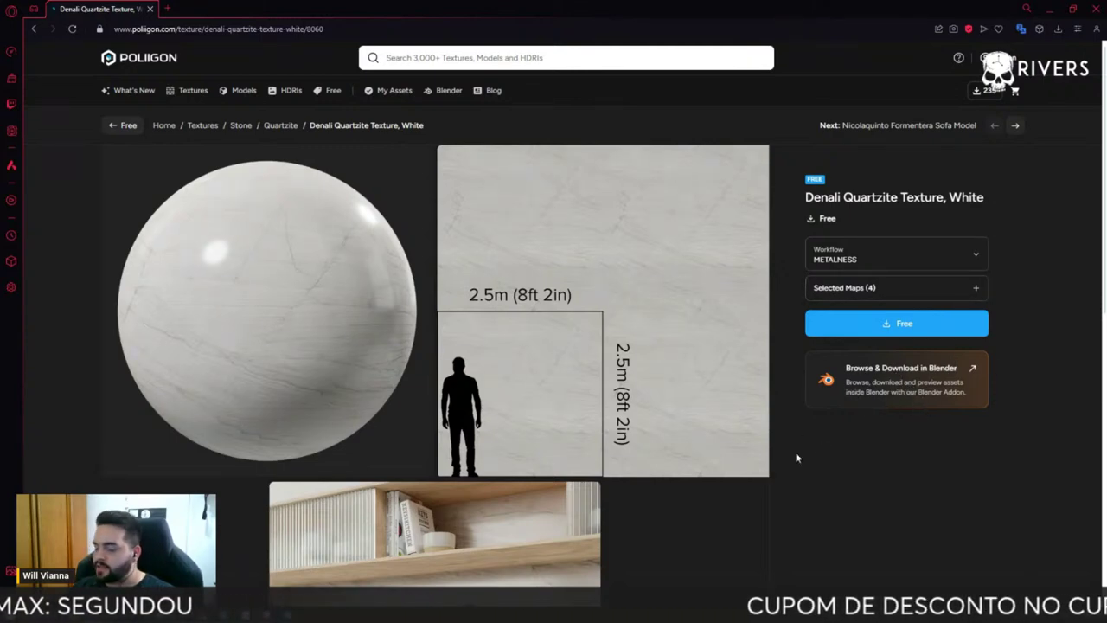
{"action": "left_click", "coordinate": [35, 29]}
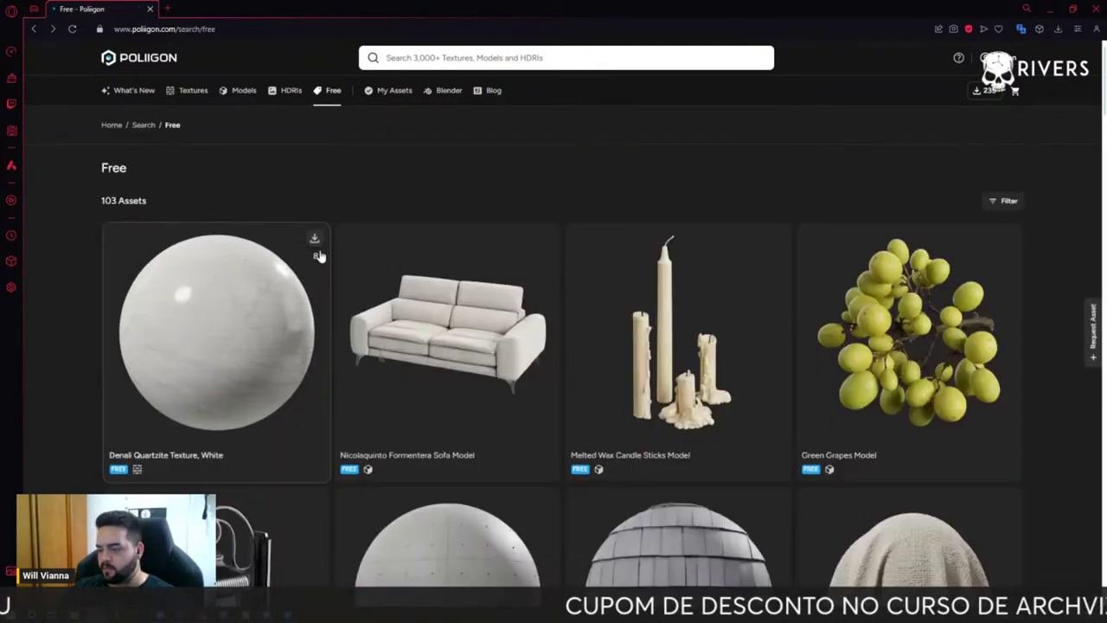
{"action": "left_click", "coordinate": [464, 339]}
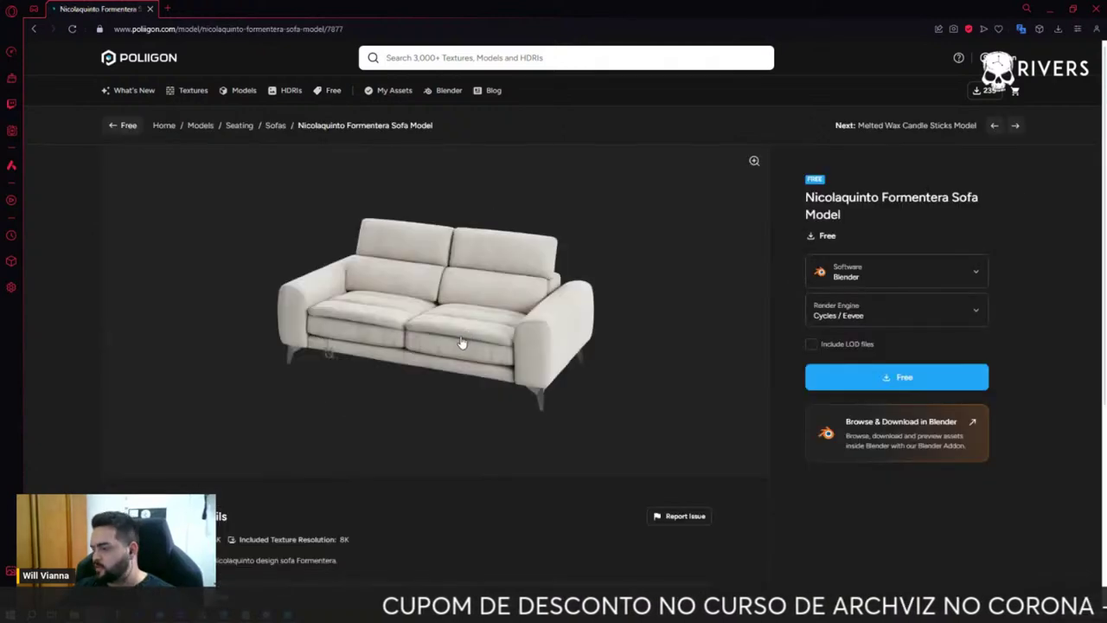
{"action": "left_click", "coordinate": [959, 274]}
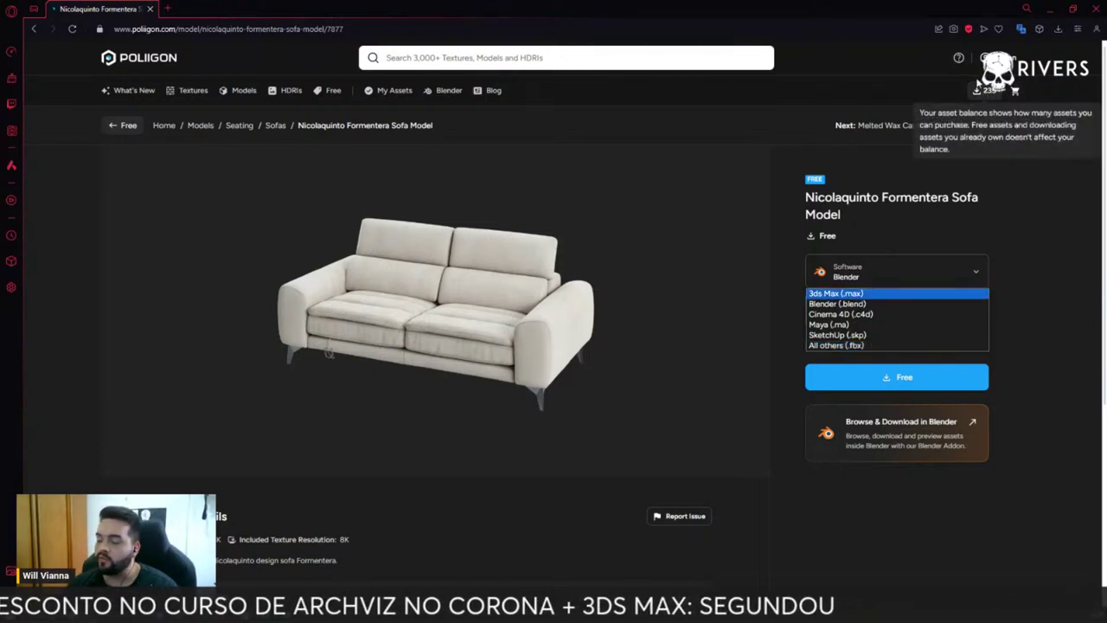
- Download the Soft Light Product Studio HDRI from the My Assets library
{"action": "left_click", "coordinate": [401, 90]}
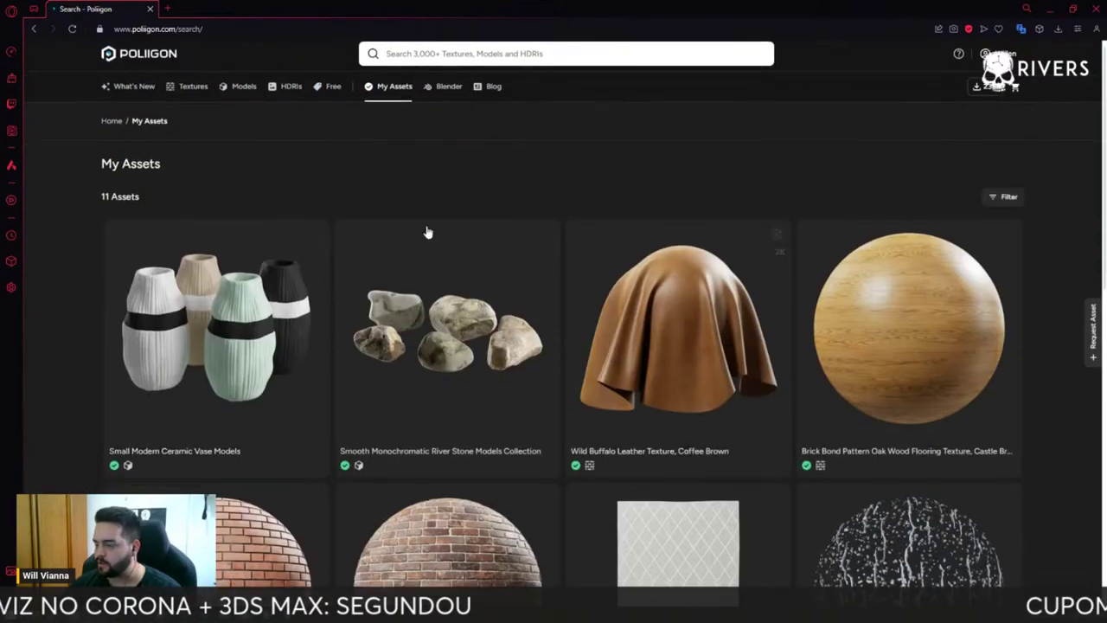
{"action": "scroll", "coordinate": [580, 277], "scroll_direction": "down", "scroll_amount": 3}
{"action": "scroll", "coordinate": [428, 322], "scroll_direction": "down", "scroll_amount": 3}
{"action": "scroll", "coordinate": [428, 321], "scroll_direction": "up", "scroll_amount": 2}
{"action": "scroll", "coordinate": [407, 285], "scroll_direction": "up", "scroll_amount": 2}
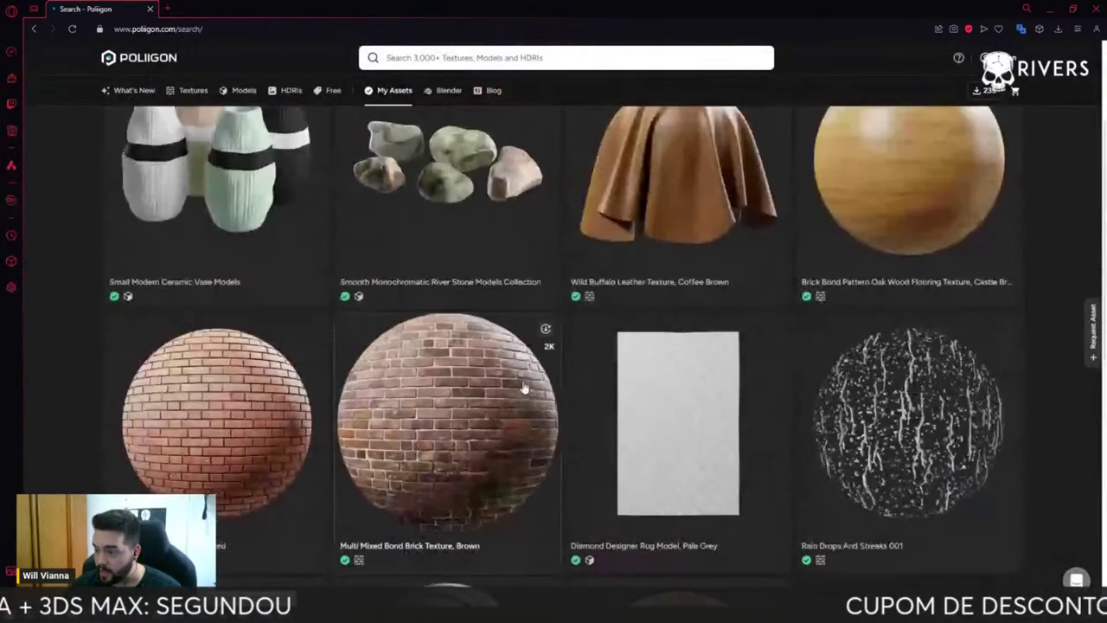
{"action": "scroll", "coordinate": [403, 268], "scroll_direction": "up", "scroll_amount": 2}
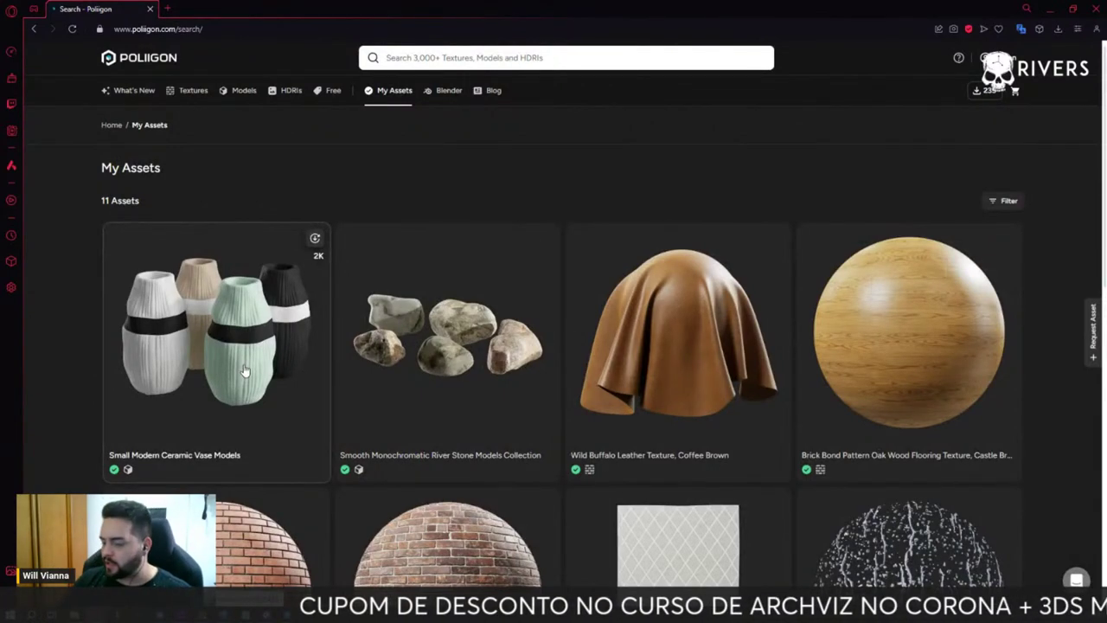
{"action": "scroll", "coordinate": [565, 340], "scroll_direction": "down", "scroll_amount": 1}
{"action": "scroll", "coordinate": [545, 380], "scroll_direction": "down", "scroll_amount": 1}
{"action": "scroll", "coordinate": [524, 403], "scroll_direction": "down", "scroll_amount": 1}
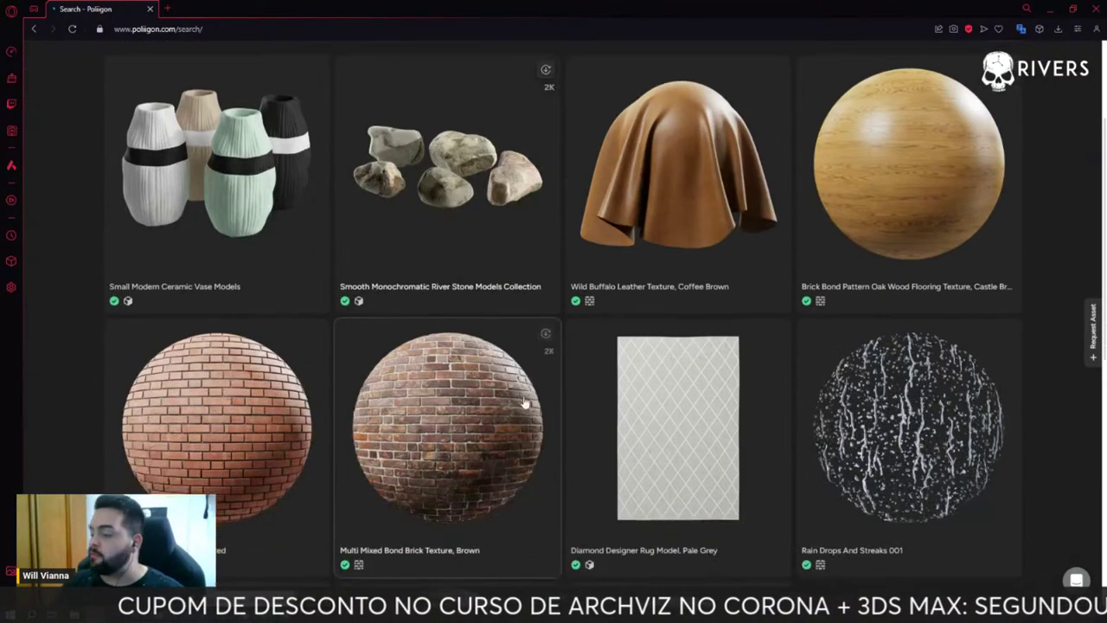
{"action": "scroll", "coordinate": [292, 500], "scroll_direction": "down", "scroll_amount": 2}
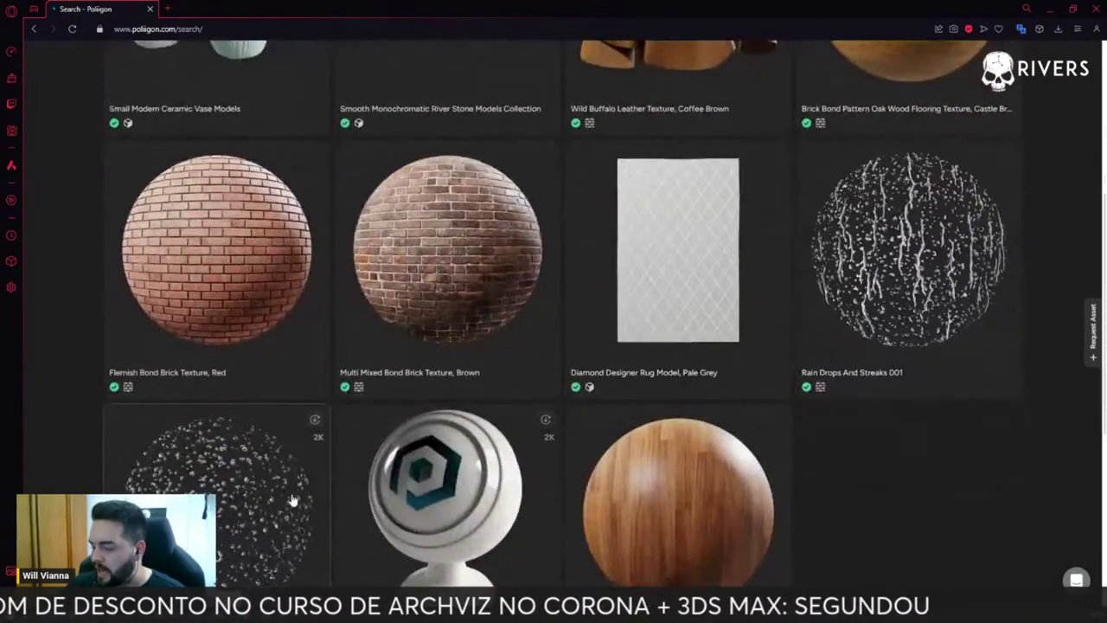
{"action": "scroll", "coordinate": [363, 519], "scroll_direction": "up", "scroll_amount": 1}
{"action": "scroll", "coordinate": [475, 346], "scroll_direction": "down", "scroll_amount": 3}
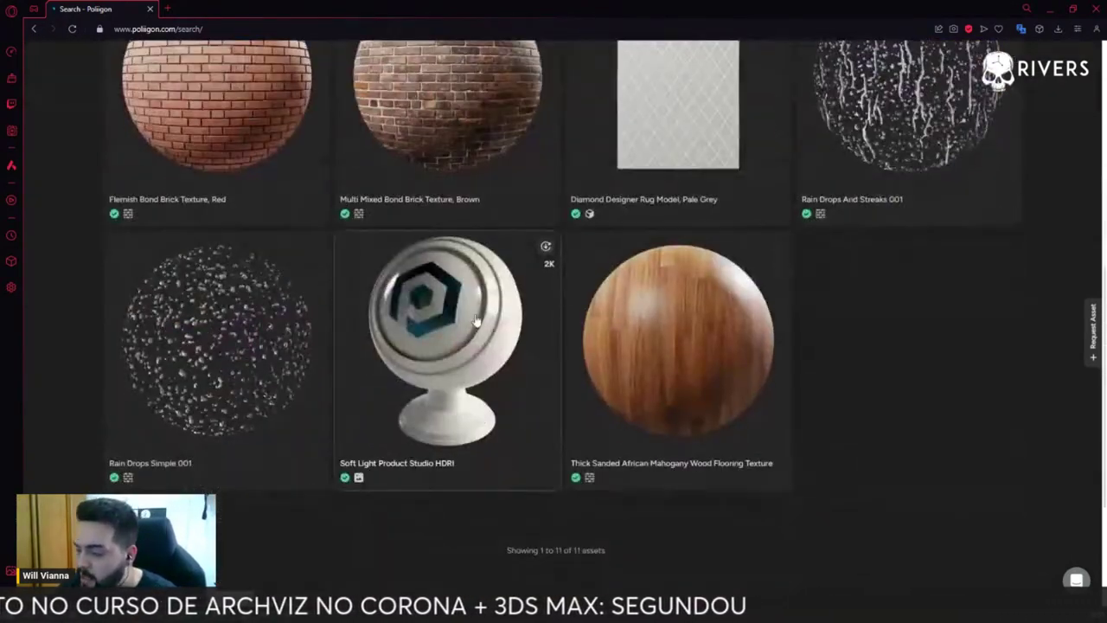
{"action": "left_click", "coordinate": [545, 248]}
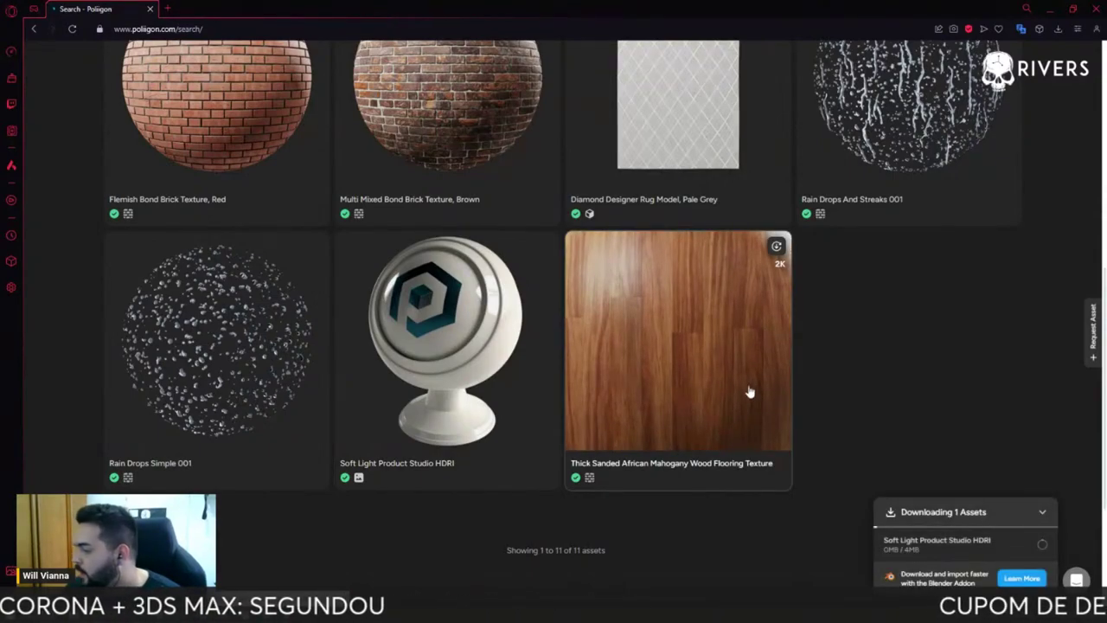
- Start a new asset search by typing 'che'
{"action": "scroll", "coordinate": [452, 361], "scroll_direction": "up", "scroll_amount": 5}
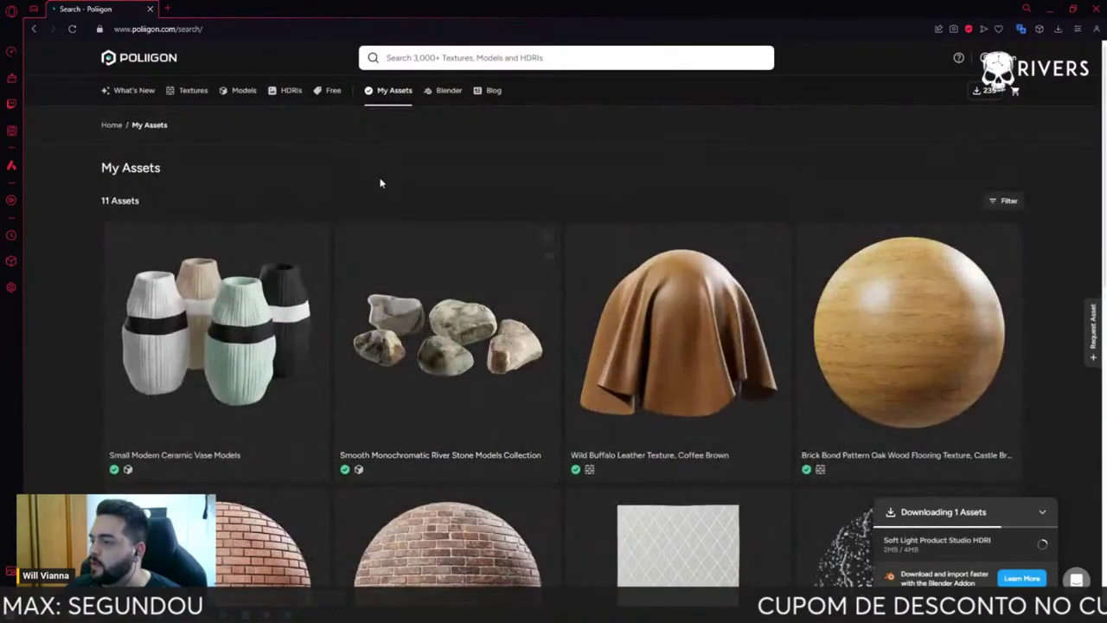
{"action": "left_click", "coordinate": [432, 57]}
{"action": "type", "text": "q"}
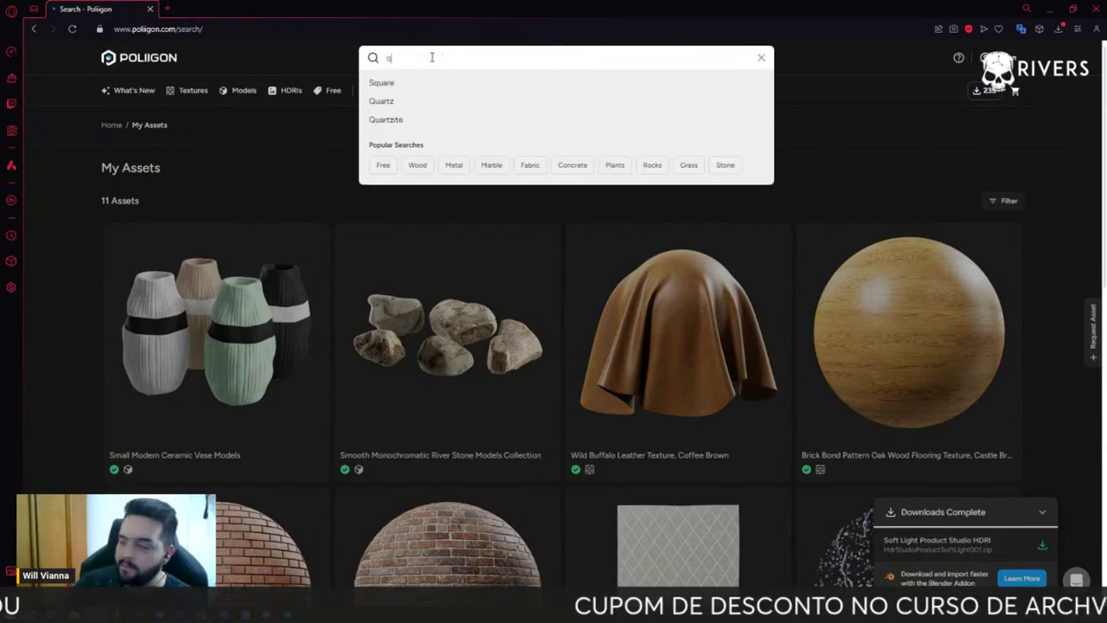
{"action": "key", "text": "BackSpace"}
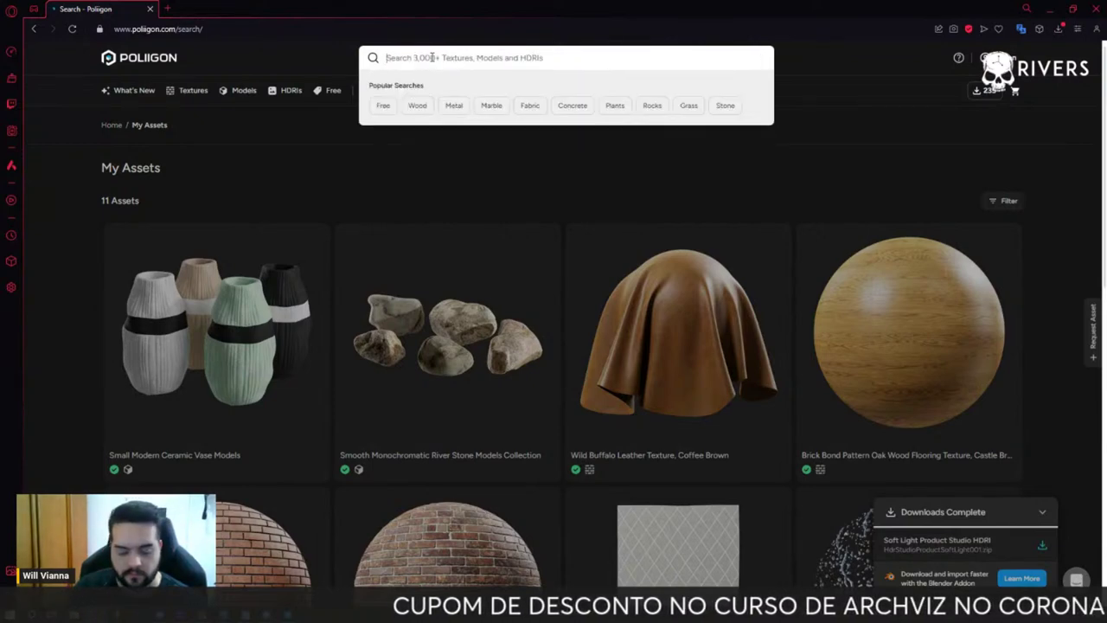
{"action": "type", "text": "che"}
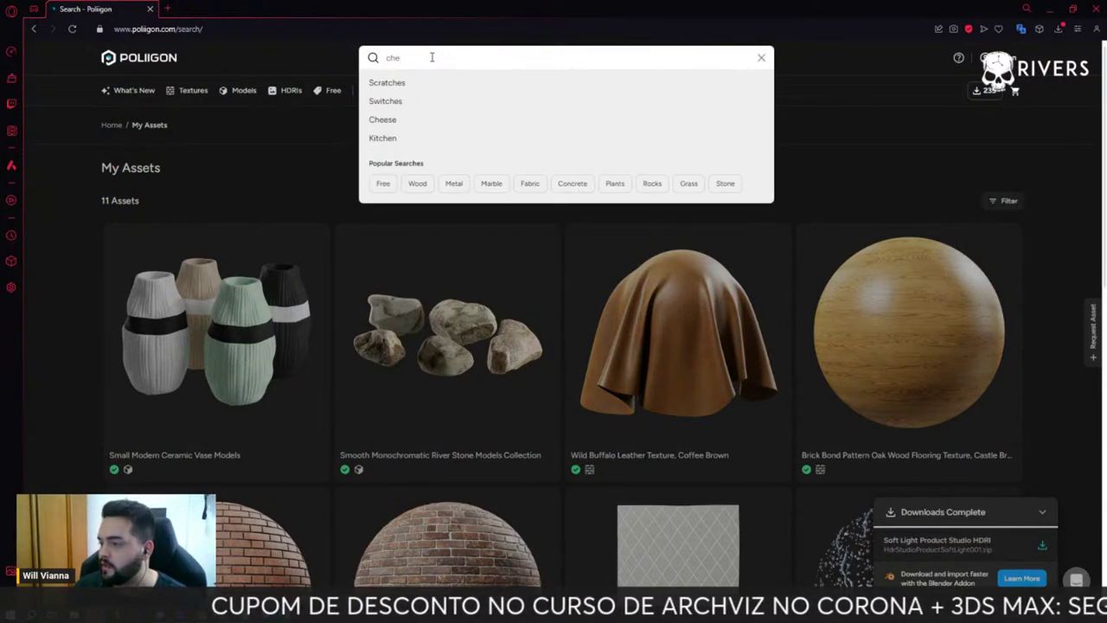
- Run the Cheese search and scroll through its 12 results
{"action": "left_click", "coordinate": [377, 119]}
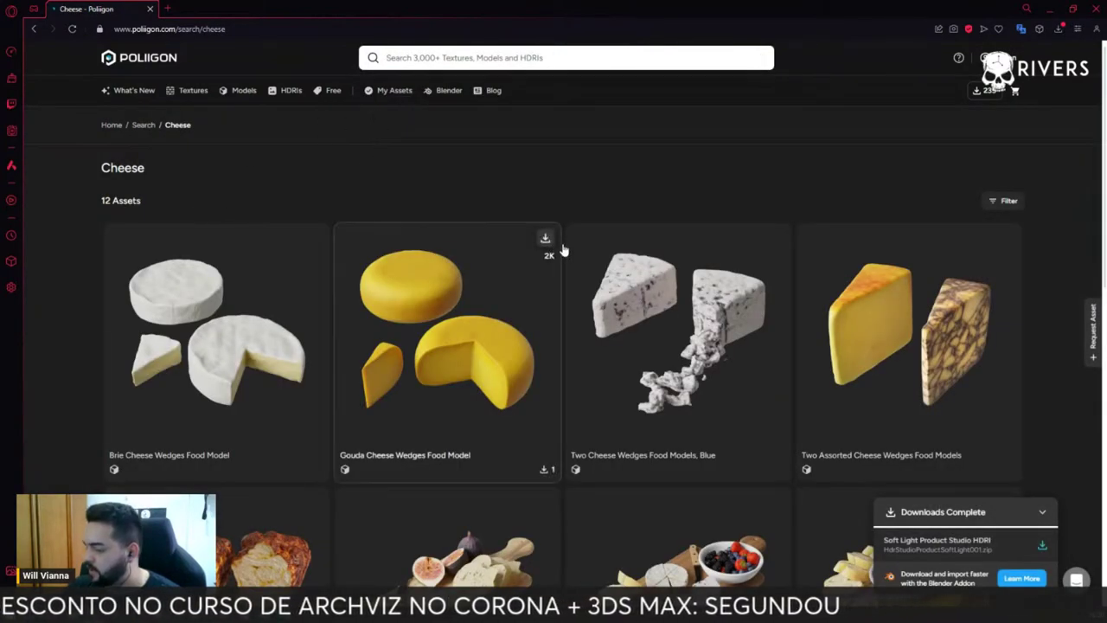
{"action": "scroll", "coordinate": [557, 247], "scroll_direction": "down", "scroll_amount": 2}
{"action": "scroll", "coordinate": [530, 148], "scroll_direction": "down", "scroll_amount": 2}
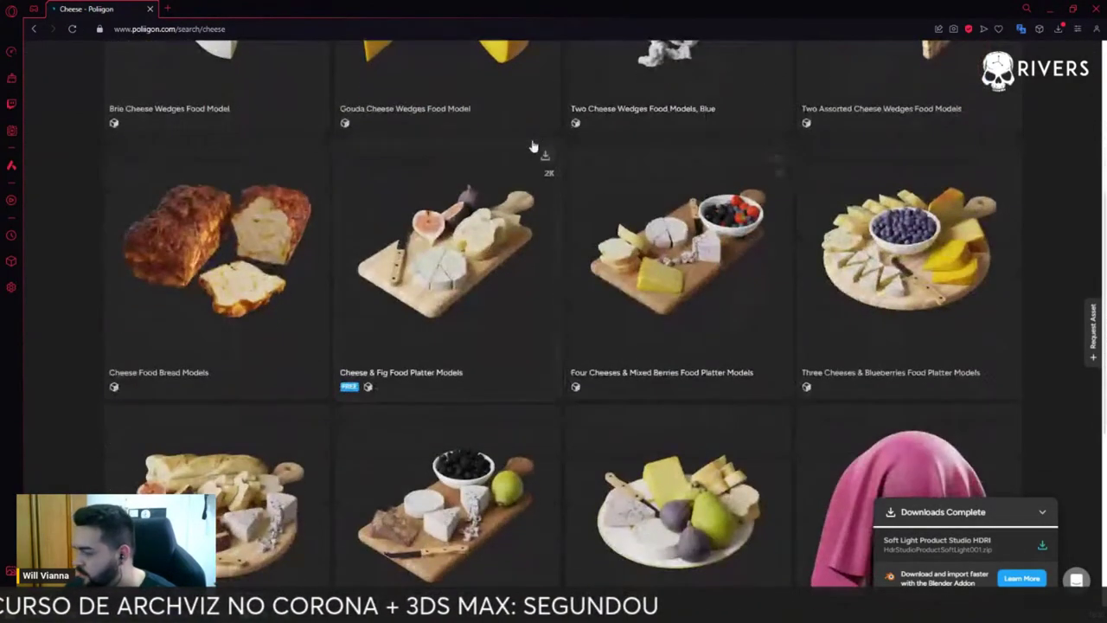
{"action": "scroll", "coordinate": [548, 190], "scroll_direction": "down", "scroll_amount": 4}
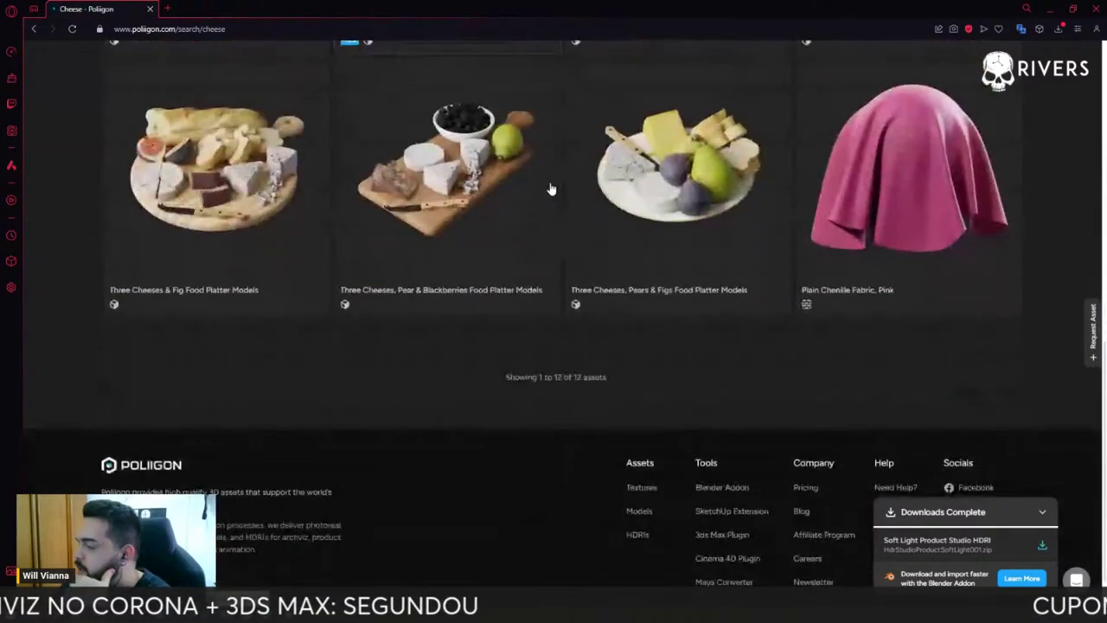
{"action": "scroll", "coordinate": [548, 203], "scroll_direction": "up", "scroll_amount": 2}
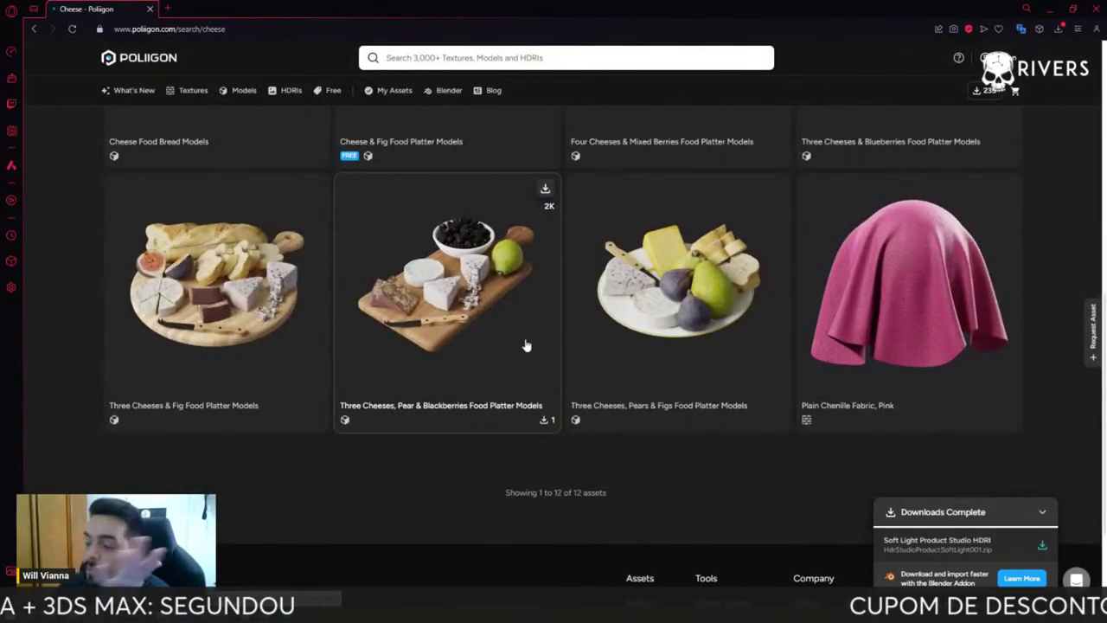
{"action": "scroll", "coordinate": [493, 322], "scroll_direction": "up", "scroll_amount": 2}
{"action": "scroll", "coordinate": [429, 352], "scroll_direction": "up", "scroll_amount": 2}
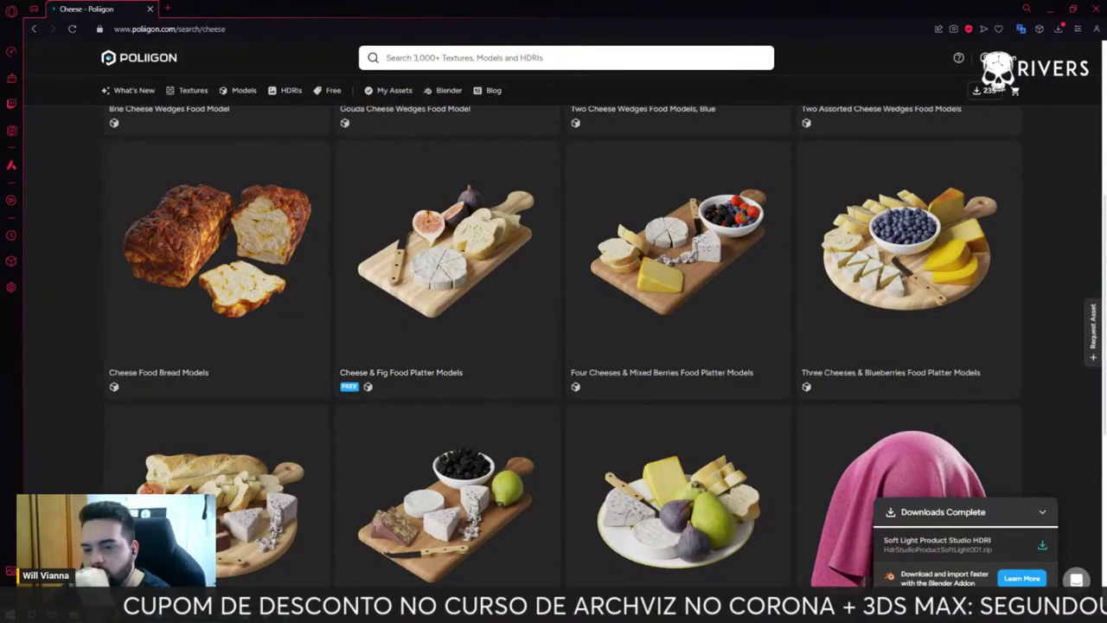
{"action": "mouse_move", "coordinate": [447, 270]}
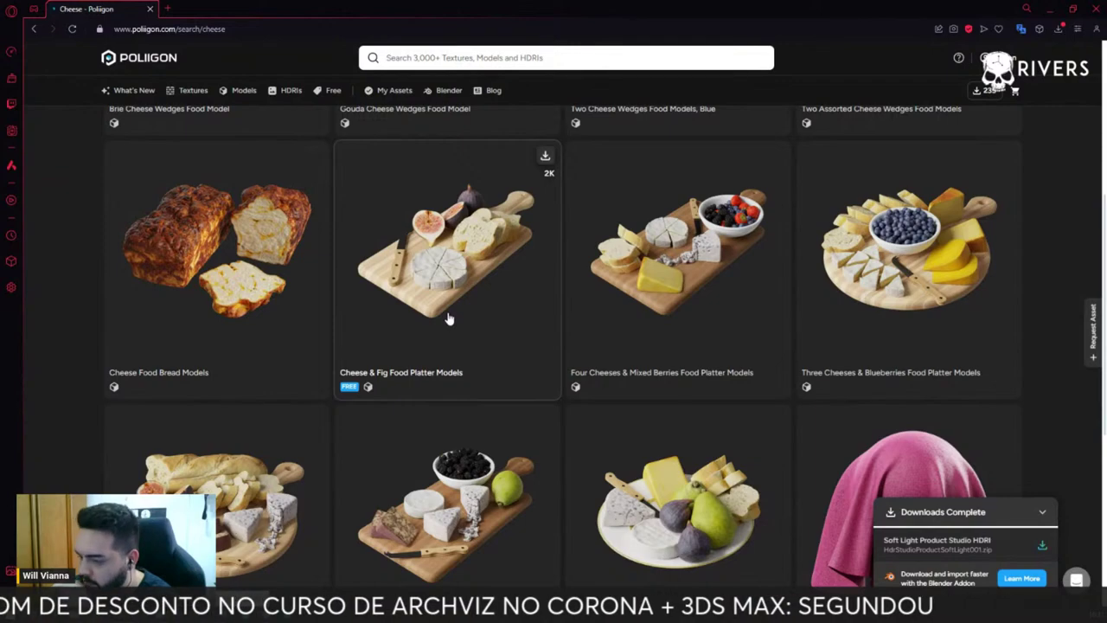
{"action": "scroll", "coordinate": [545, 301], "scroll_direction": "up", "scroll_amount": 1}
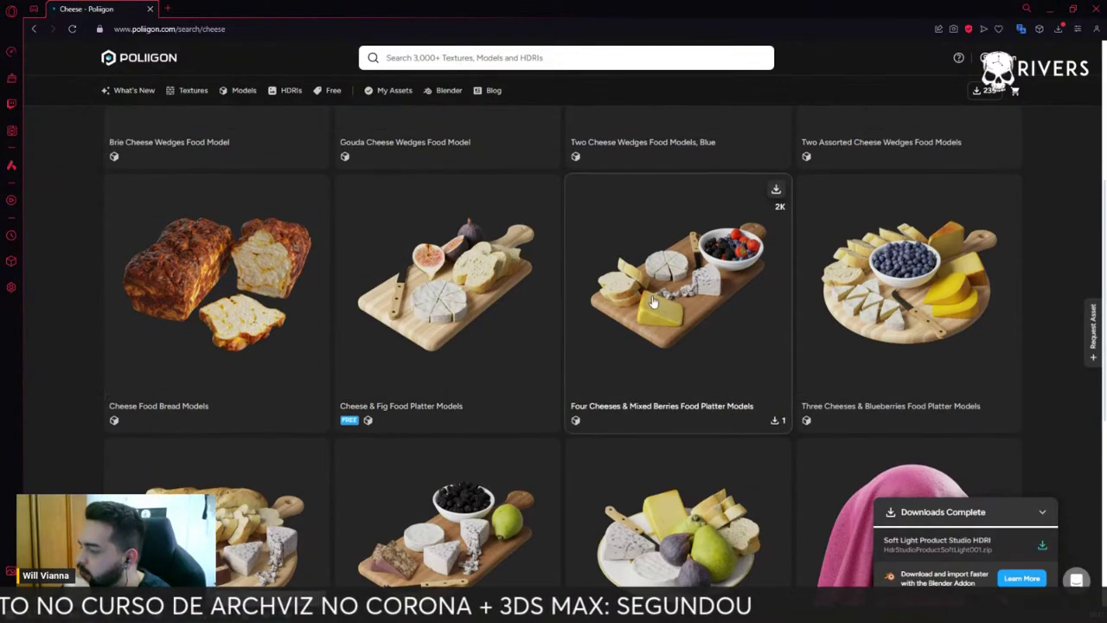
{"action": "scroll", "coordinate": [519, 300], "scroll_direction": "up", "scroll_amount": 2}
{"action": "scroll", "coordinate": [501, 298], "scroll_direction": "down", "scroll_amount": 3}
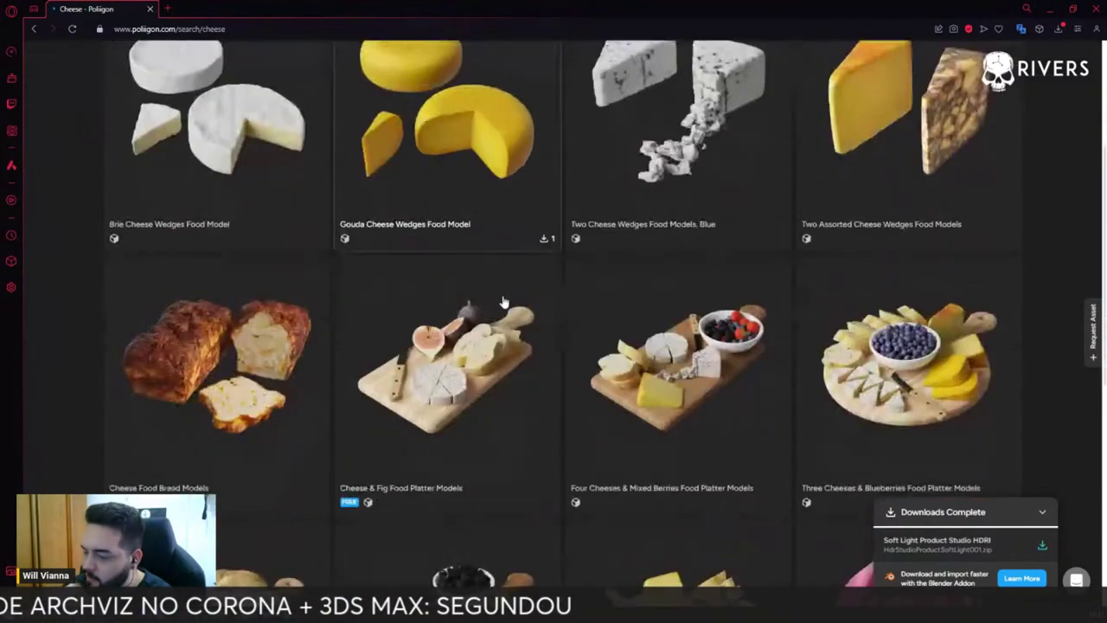
{"action": "scroll", "coordinate": [605, 329], "scroll_direction": "down", "scroll_amount": 1}
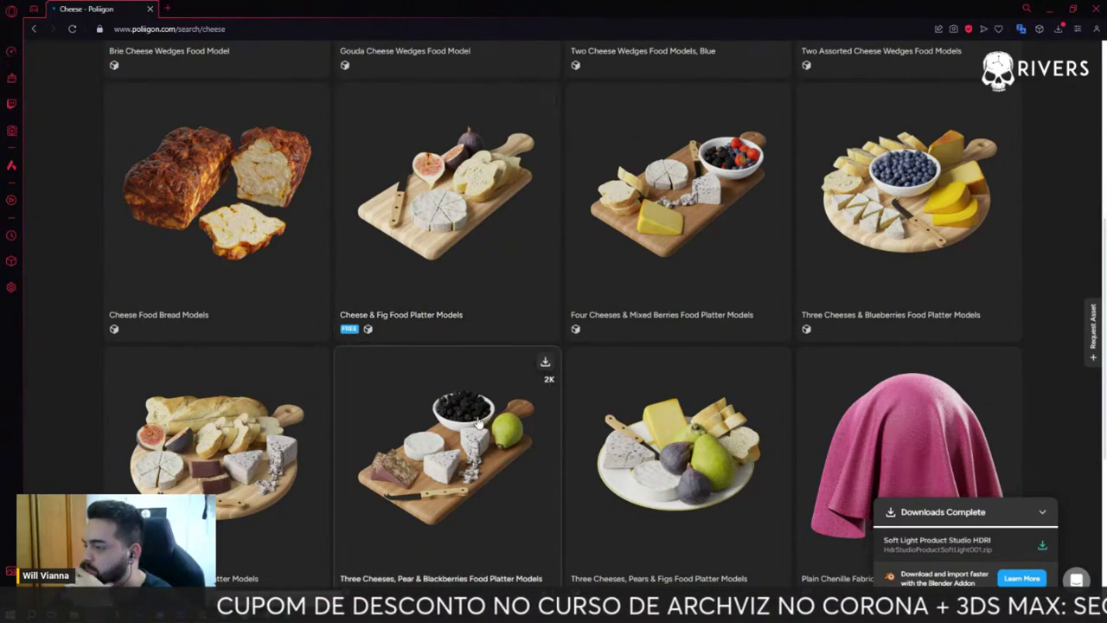
{"action": "scroll", "coordinate": [385, 288], "scroll_direction": "down", "scroll_amount": 3}
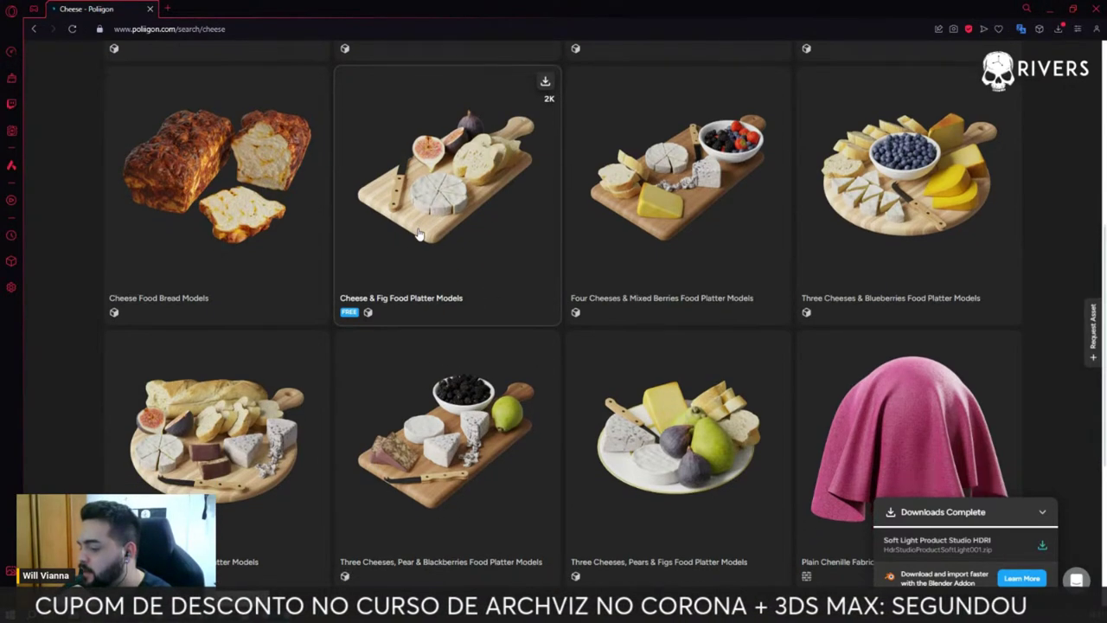
{"action": "scroll", "coordinate": [486, 193], "scroll_direction": "up", "scroll_amount": 3}
{"action": "scroll", "coordinate": [540, 173], "scroll_direction": "up", "scroll_amount": 1}
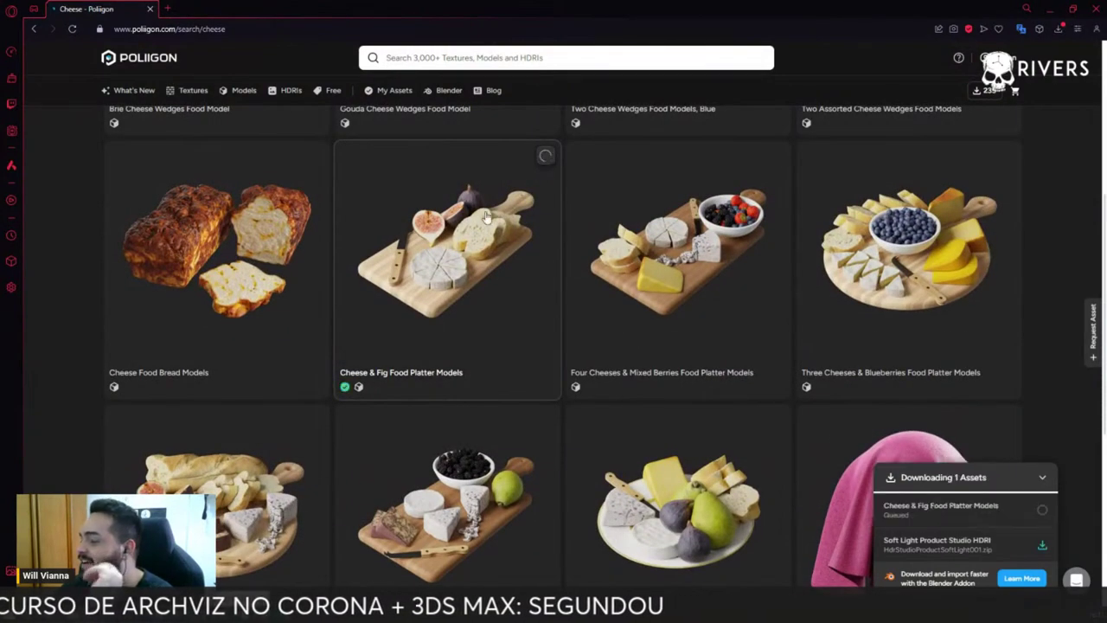
- Download the Cheese & Fig Food Platter Models for 3ds Max, Corona, 2K textures
{"action": "left_click", "coordinate": [524, 291]}
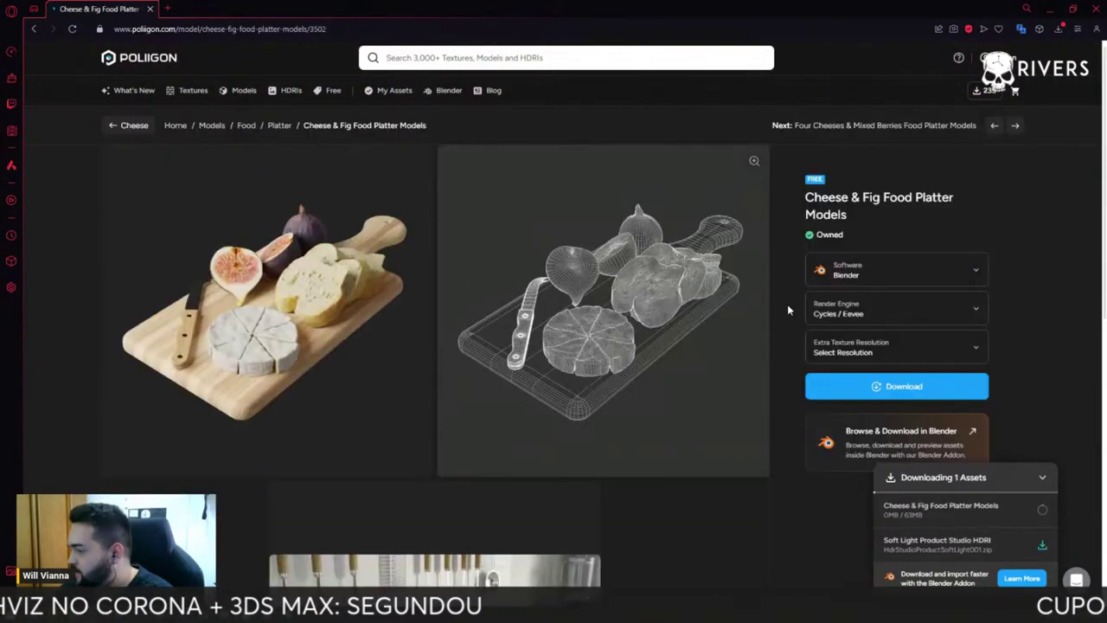
{"action": "left_click", "coordinate": [897, 276]}
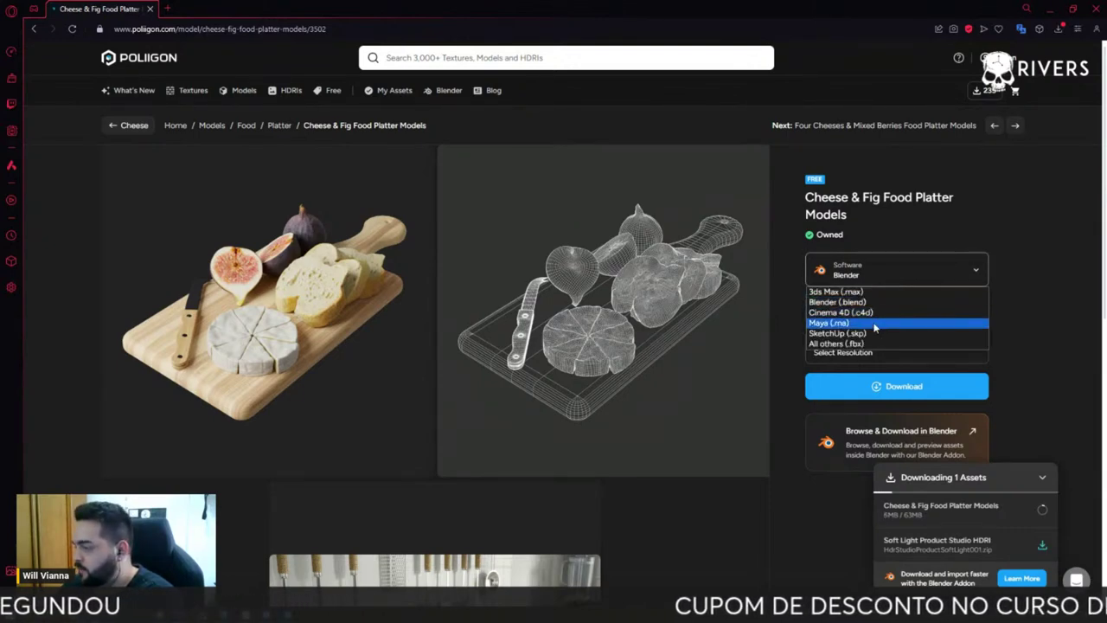
{"action": "left_click", "coordinate": [888, 294]}
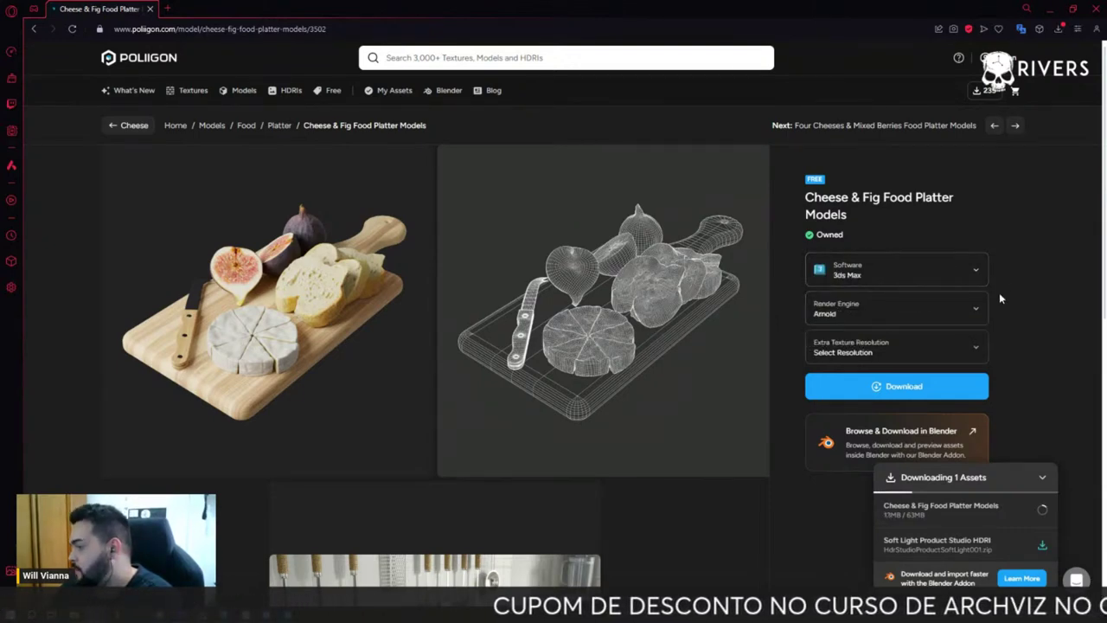
{"action": "left_click", "coordinate": [939, 311]}
{"action": "left_click", "coordinate": [885, 347]}
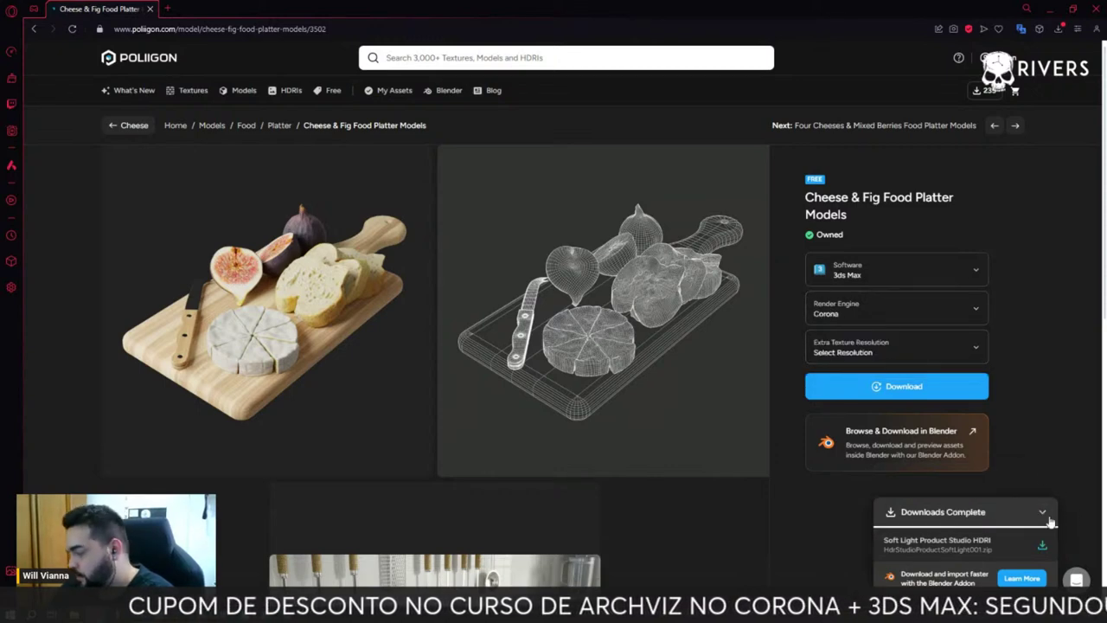
{"action": "left_click", "coordinate": [939, 346]}
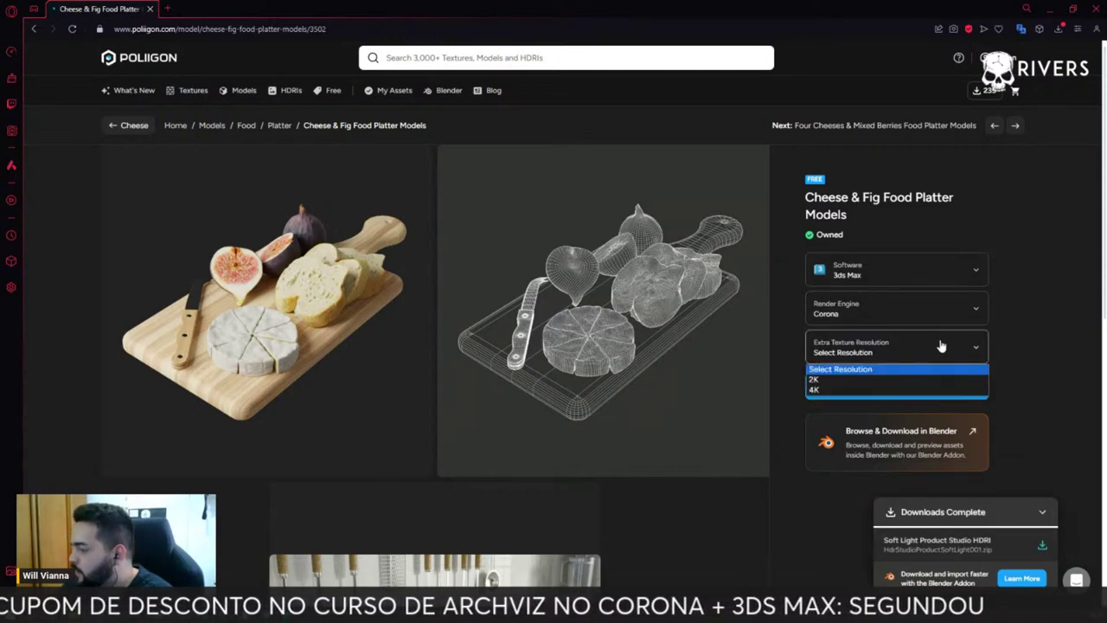
{"action": "left_click", "coordinate": [812, 383]}
{"action": "scroll", "coordinate": [1053, 300], "scroll_direction": "down", "scroll_amount": 1}
{"action": "scroll", "coordinate": [926, 340], "scroll_direction": "down", "scroll_amount": 2}
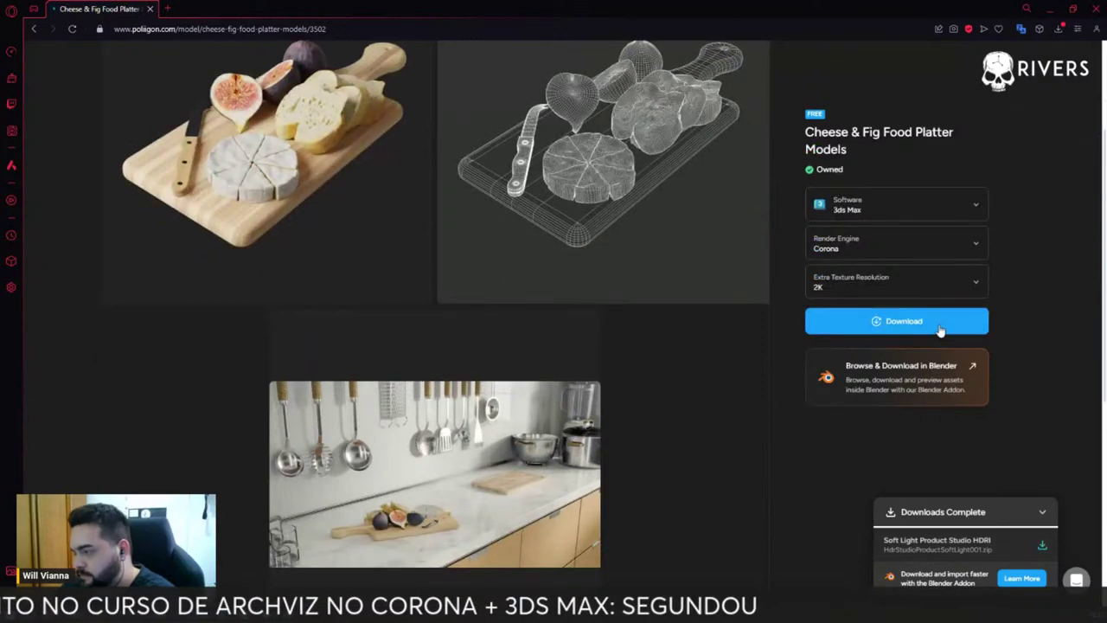
{"action": "left_click", "coordinate": [940, 330]}
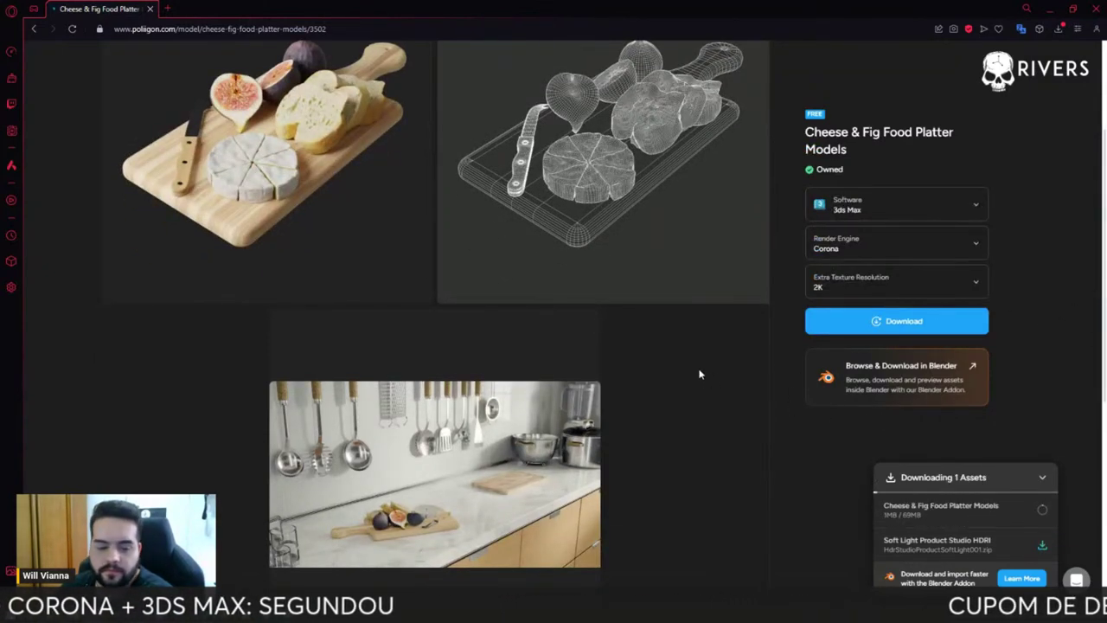
- Go back to the Cheese search results and browse them
{"action": "scroll", "coordinate": [661, 405], "scroll_direction": "up", "scroll_amount": 3}
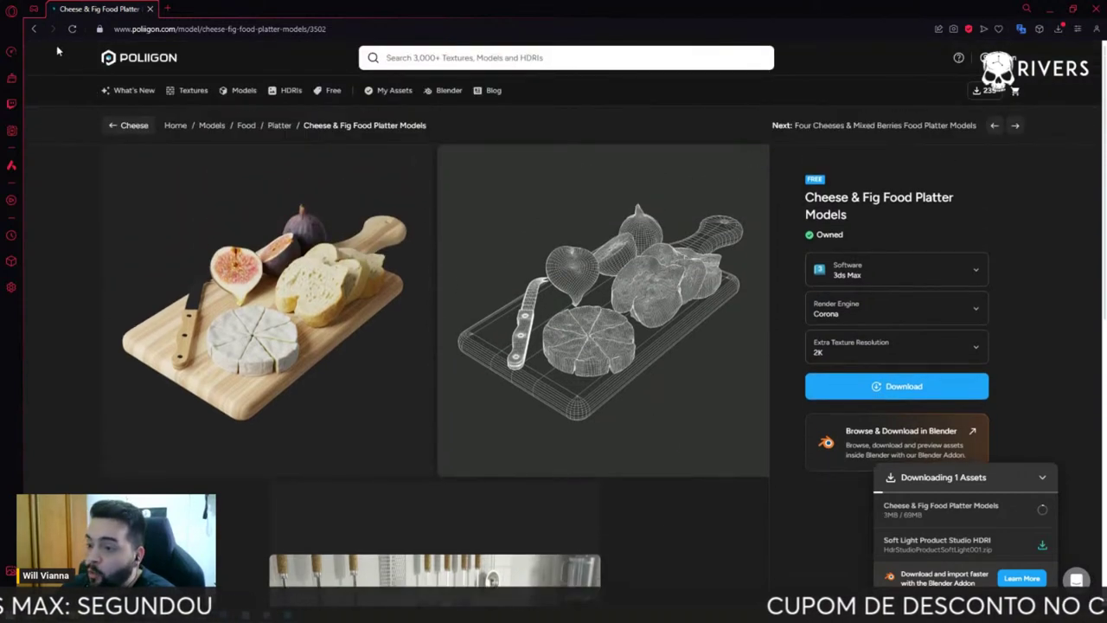
{"action": "left_click", "coordinate": [37, 30]}
{"action": "scroll", "coordinate": [543, 385], "scroll_direction": "down", "scroll_amount": 3}
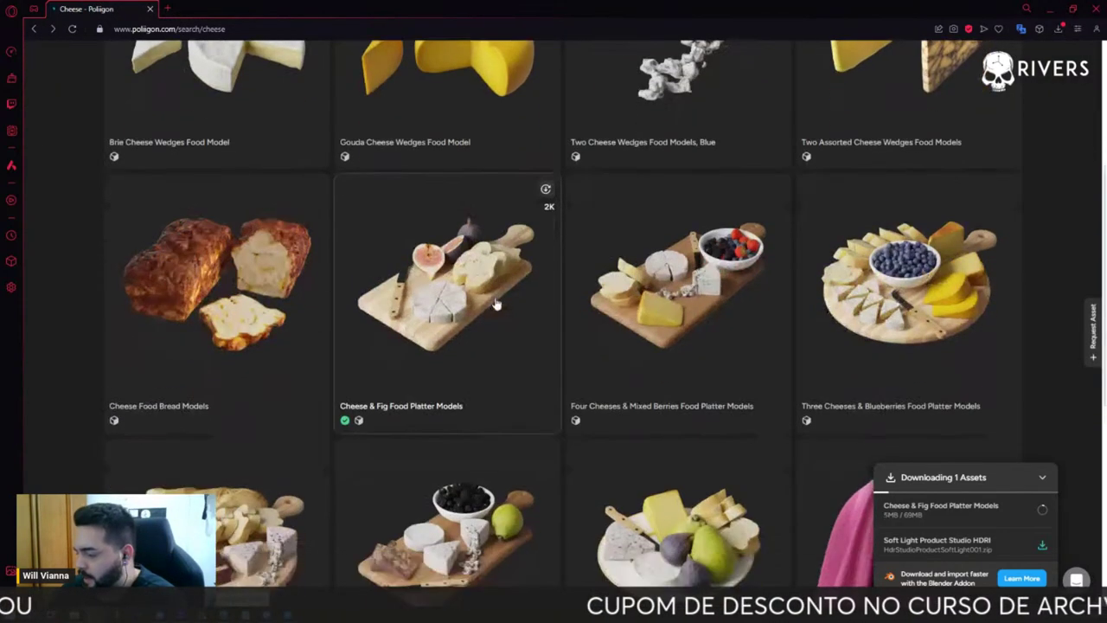
{"action": "scroll", "coordinate": [536, 403], "scroll_direction": "up", "scroll_amount": 1}
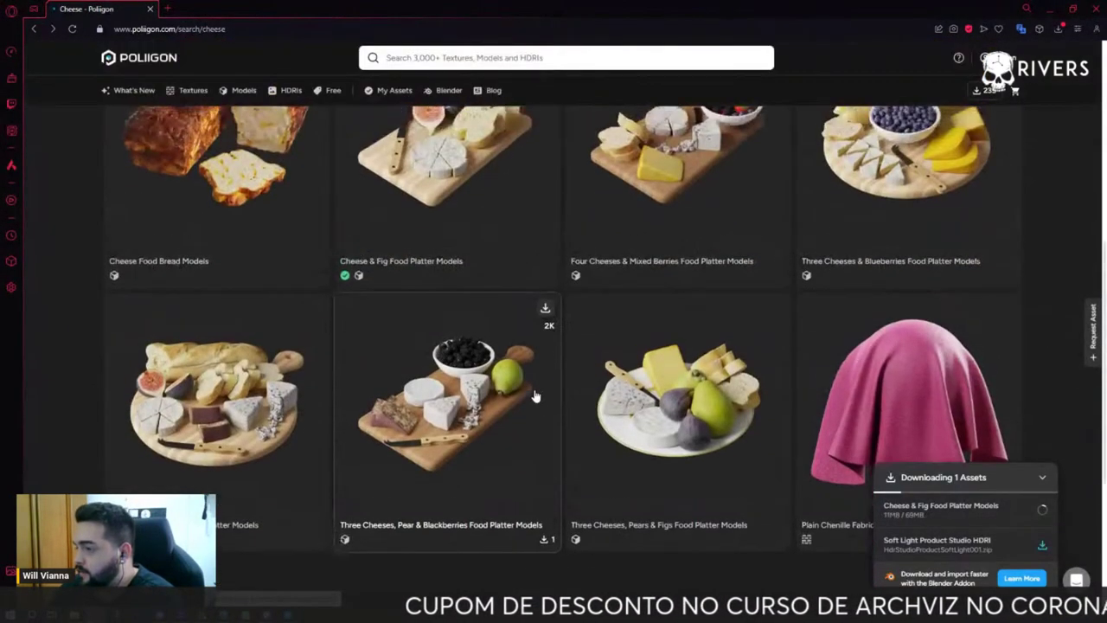
{"action": "scroll", "coordinate": [522, 441], "scroll_direction": "up", "scroll_amount": 2}
{"action": "scroll", "coordinate": [488, 363], "scroll_direction": "down", "scroll_amount": 2}
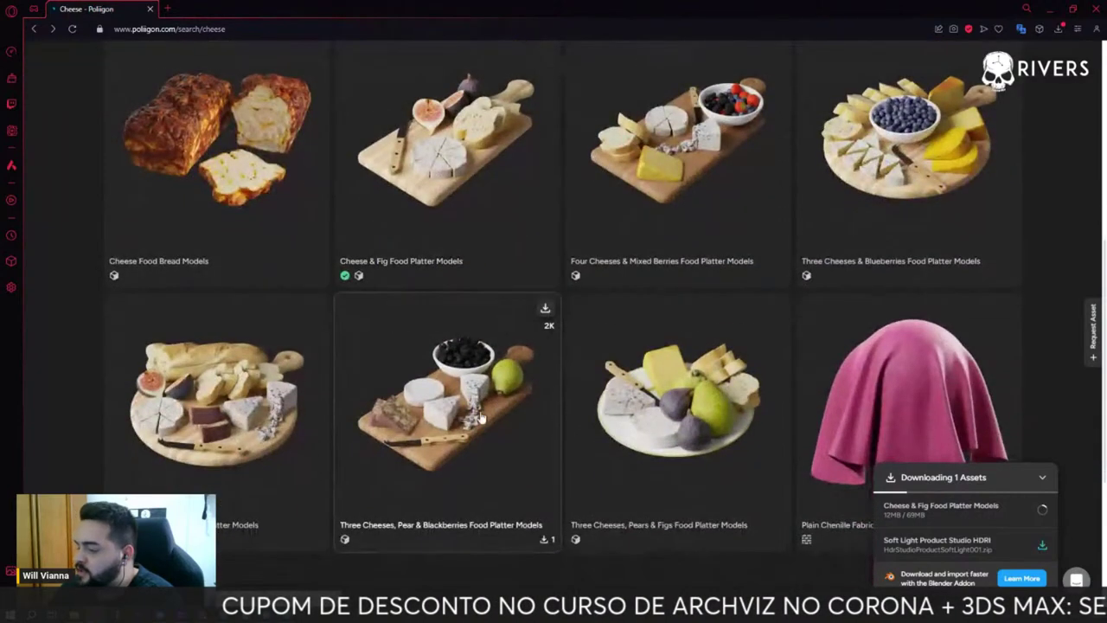
- Claim and download the Three Cheeses, Pear & Blackberries platter for 3ds Max with Corona
{"action": "left_click", "coordinate": [486, 402]}
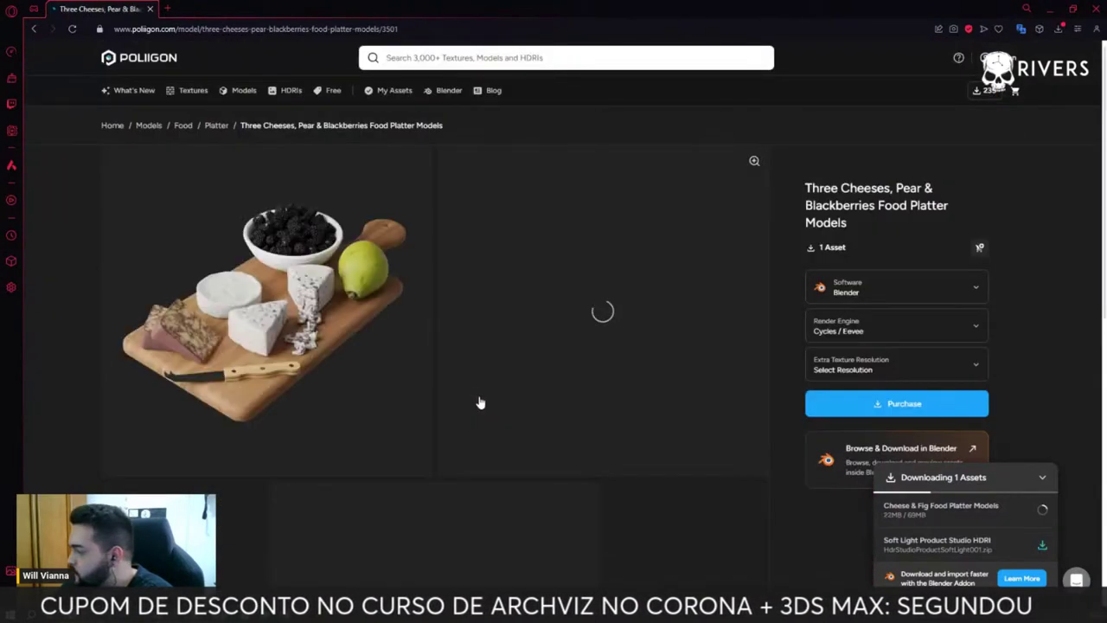
{"action": "left_click", "coordinate": [911, 300]}
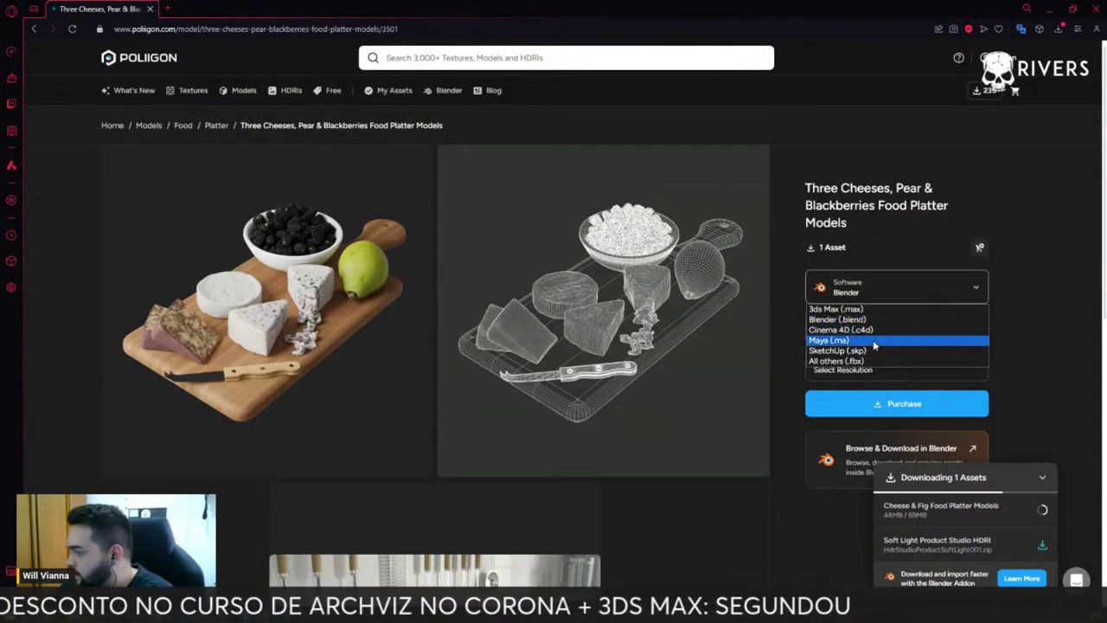
{"action": "left_click", "coordinate": [889, 310]}
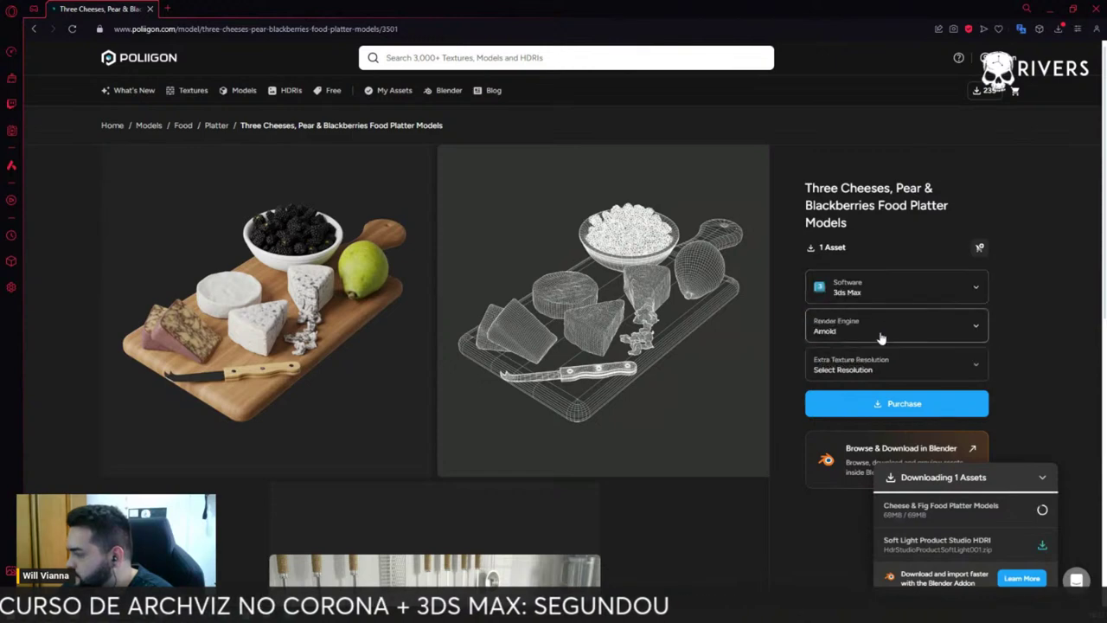
{"action": "left_click", "coordinate": [893, 329]}
{"action": "left_click", "coordinate": [857, 357]}
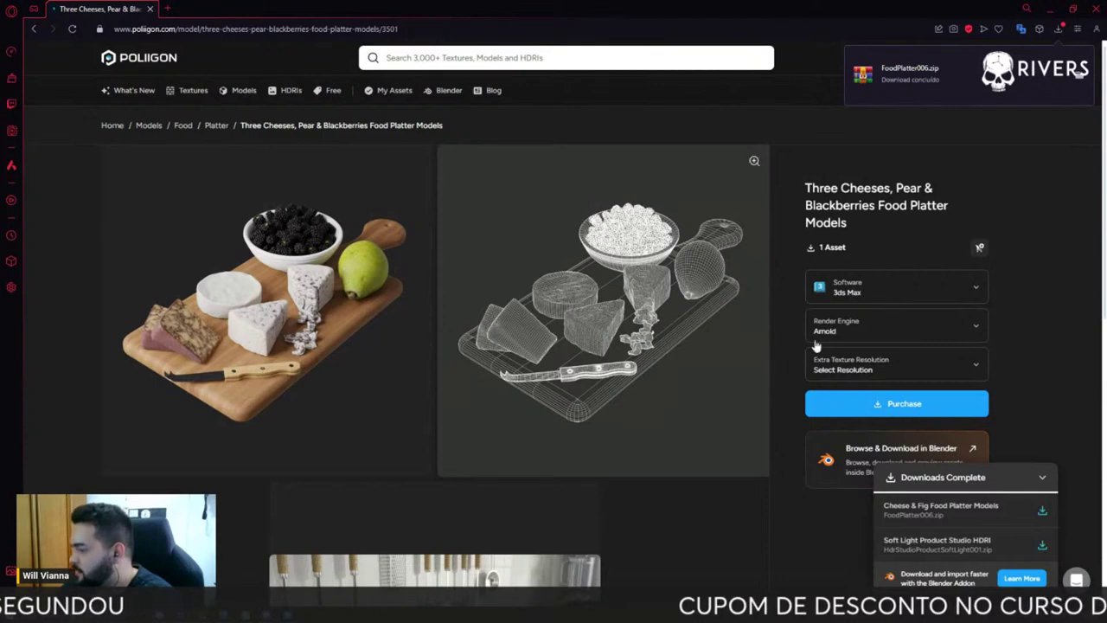
{"action": "left_click", "coordinate": [857, 332]}
{"action": "left_click", "coordinate": [850, 358]}
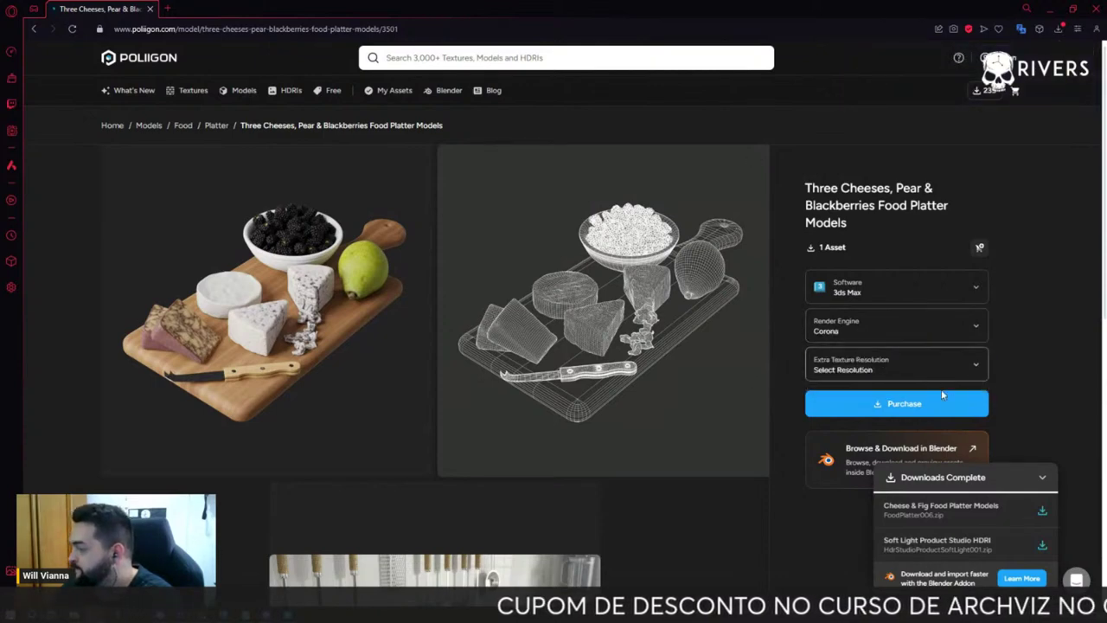
{"action": "left_click", "coordinate": [962, 412]}
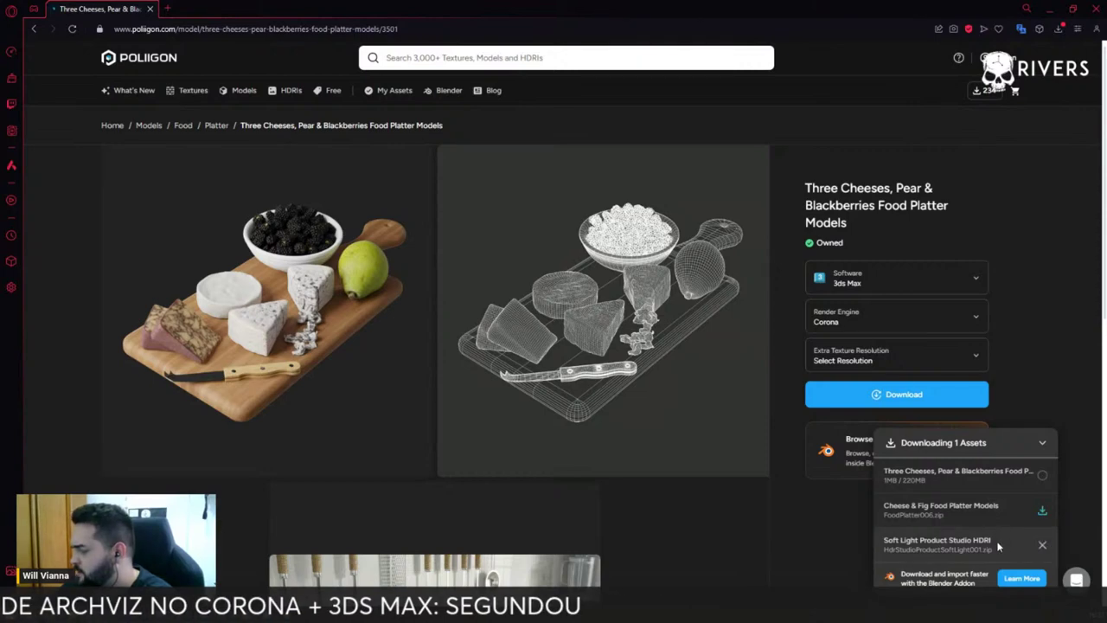
- Show the downloaded HDRI file in its folder from the browser's downloads list
{"action": "left_click", "coordinate": [1057, 28]}
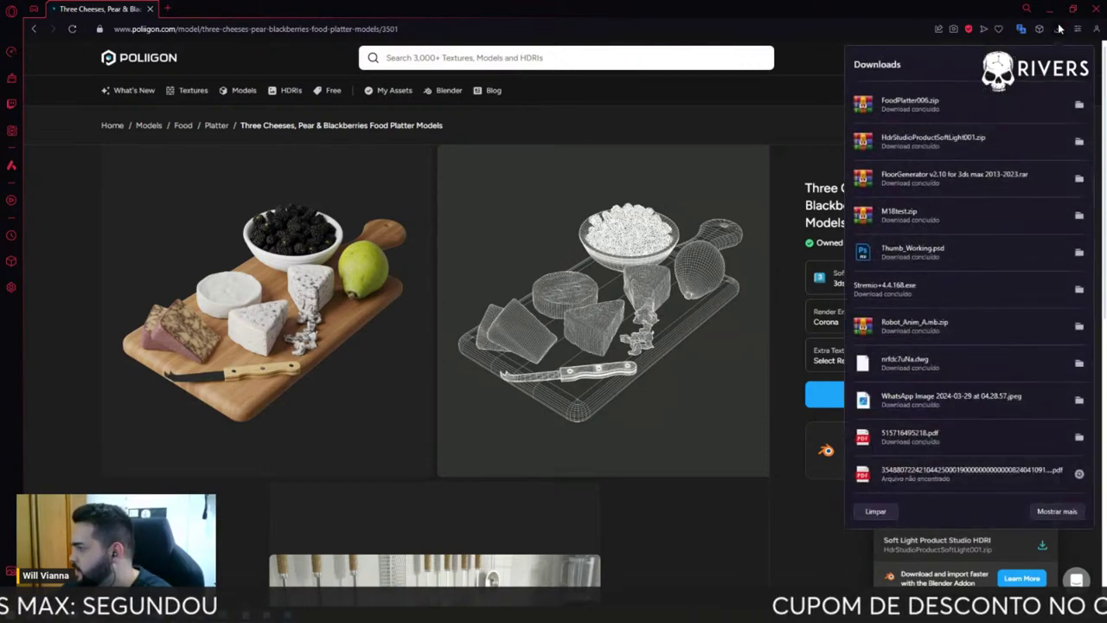
{"action": "left_click", "coordinate": [1078, 141]}
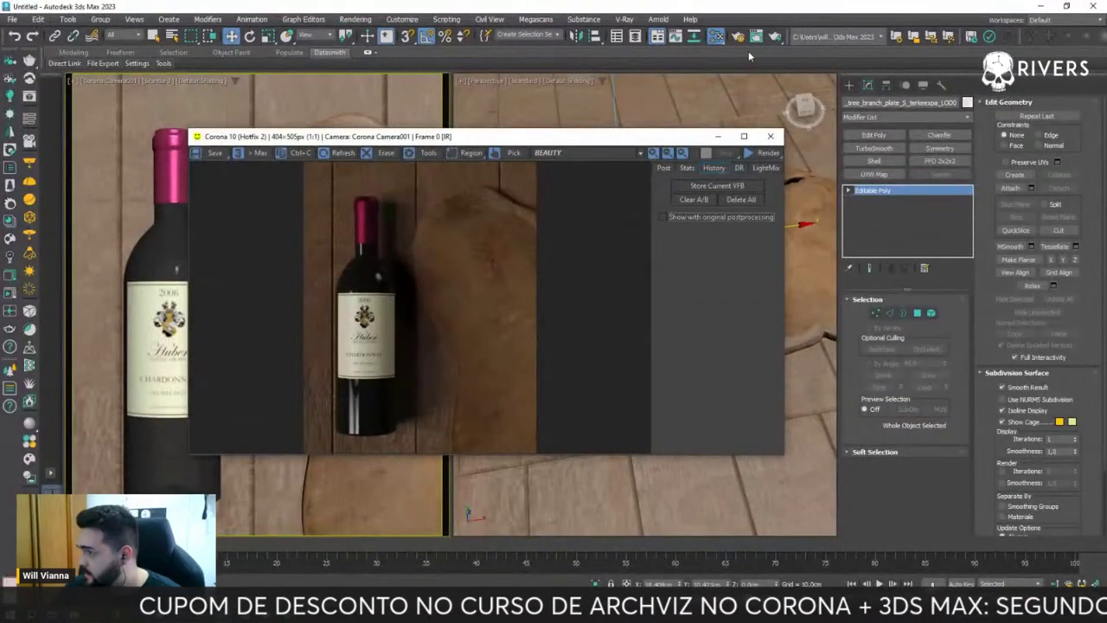
- Show the Scene tab of Render Setup and switch the Material Editor to Compact mode
{"action": "left_click", "coordinate": [744, 41]}
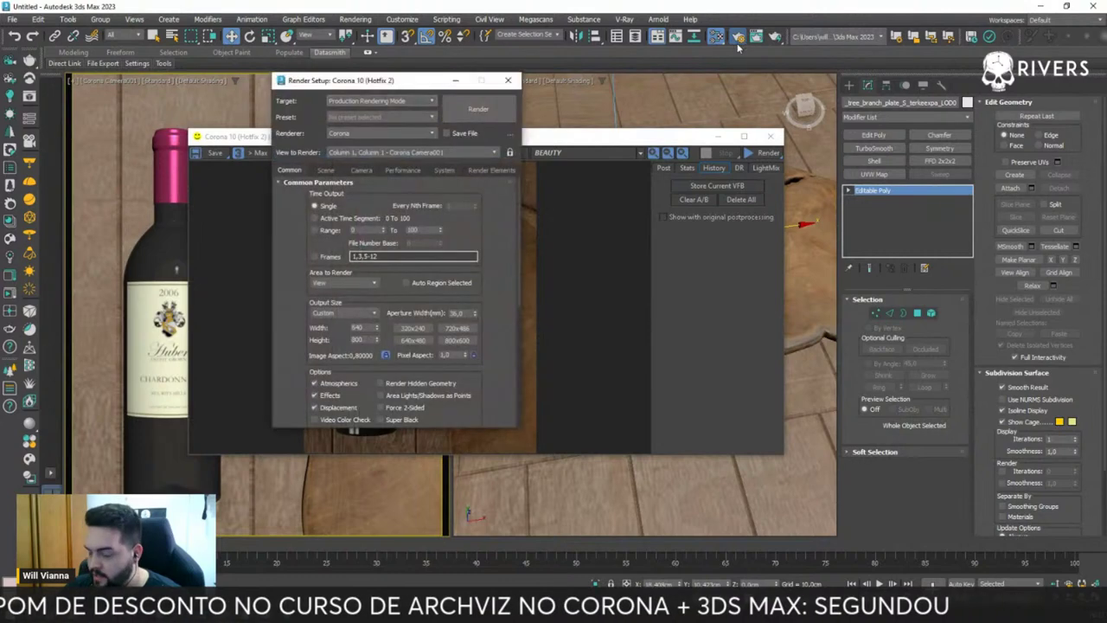
{"action": "left_click", "coordinate": [322, 170]}
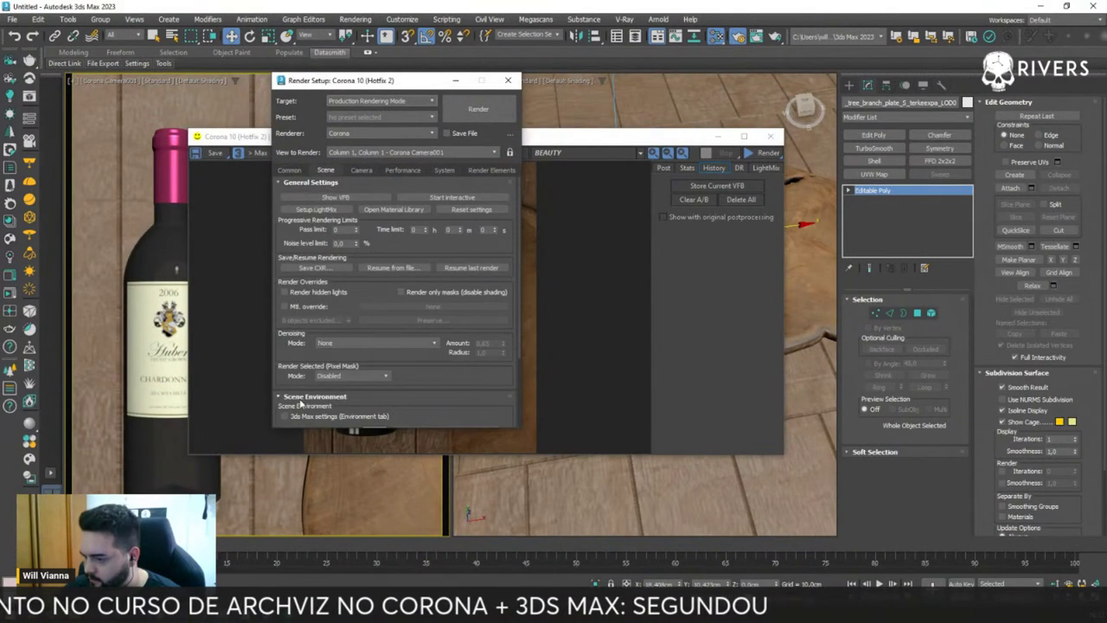
{"action": "scroll", "coordinate": [300, 403], "scroll_direction": "down", "scroll_amount": 3}
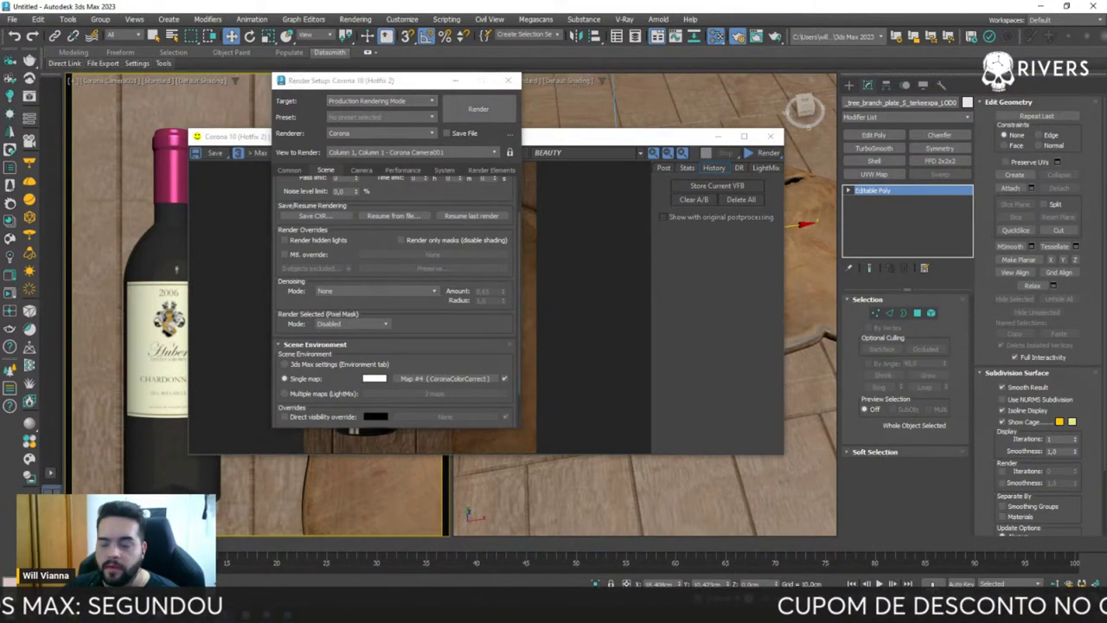
{"action": "key", "text": "m"}
{"action": "left_click", "coordinate": [581, 78]}
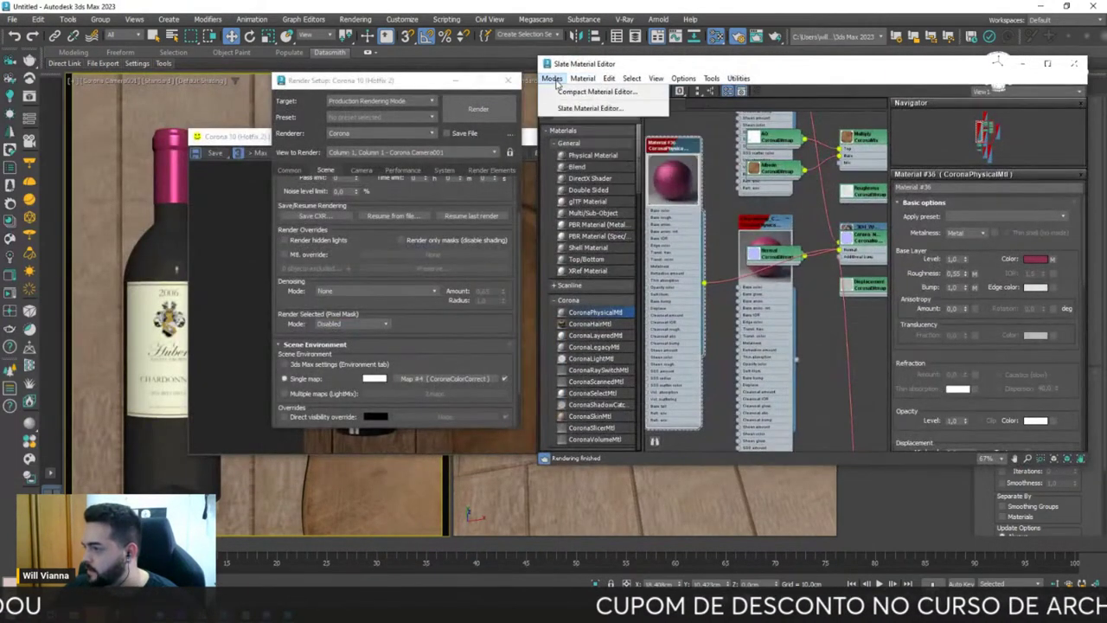
{"action": "left_click", "coordinate": [566, 92]}
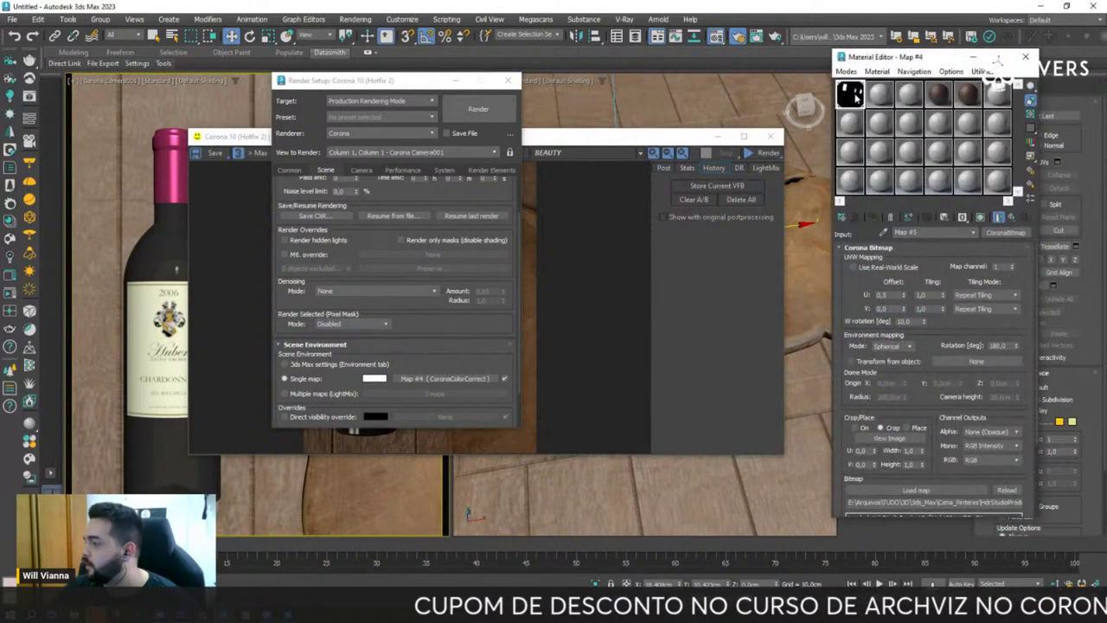
- Drag the scene environment map into a sample slot and rename it Teste_2
{"action": "left_click_drag", "start_coordinate": [856, 93], "coordinate": [850, 122]}
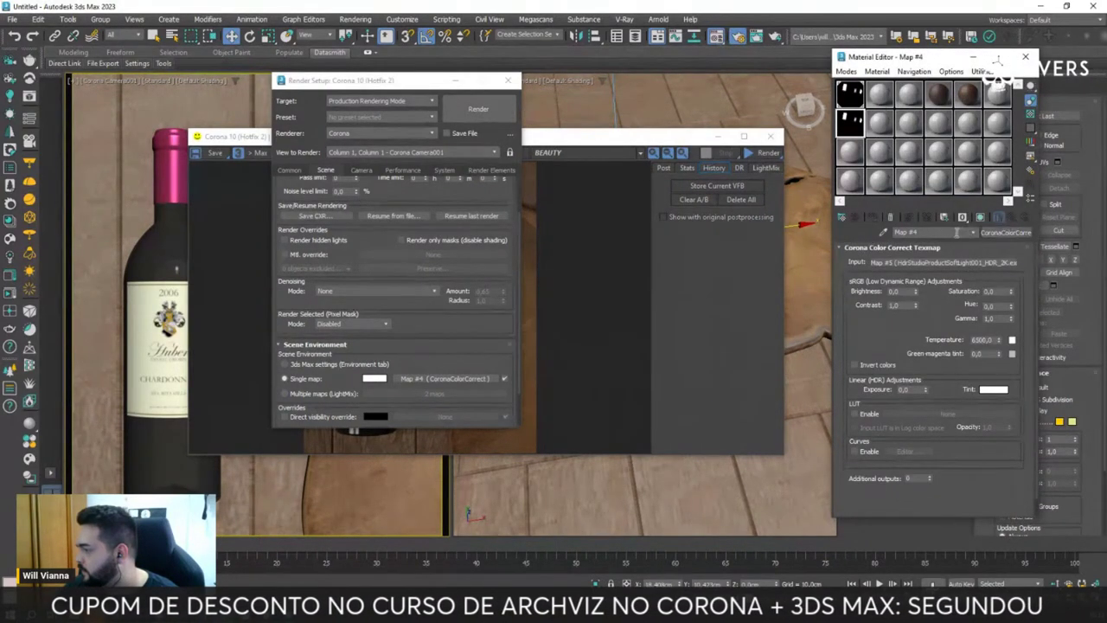
{"action": "left_click", "coordinate": [953, 233]}
{"action": "type", "text": "Teste"}
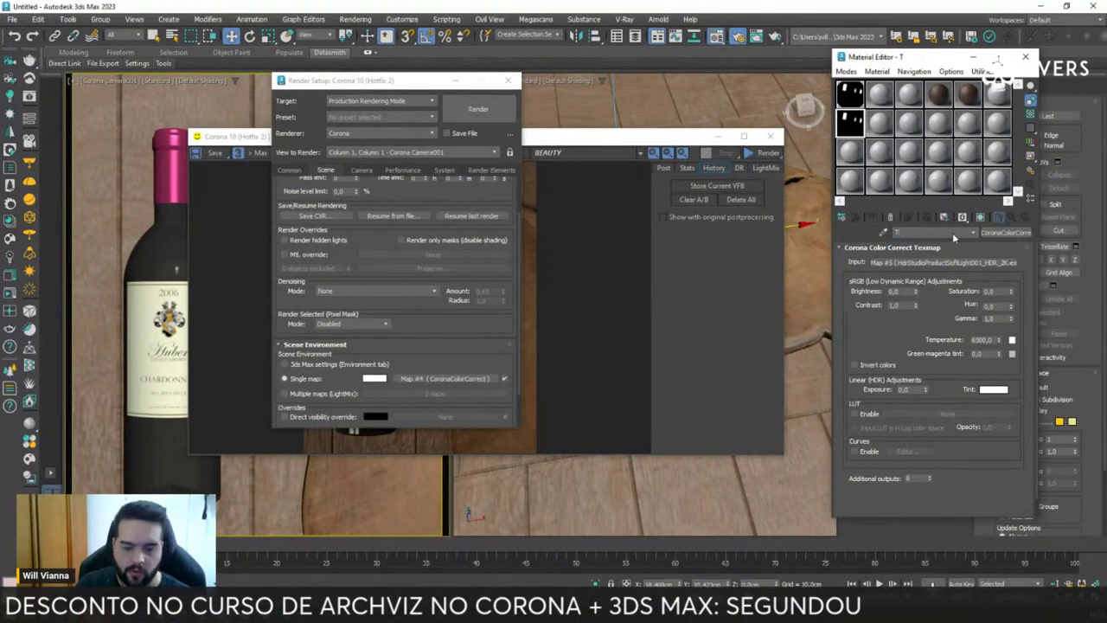
{"action": "key", "text": "Return"}
{"action": "type", "text": "_2"}
{"action": "key", "text": "Return"}
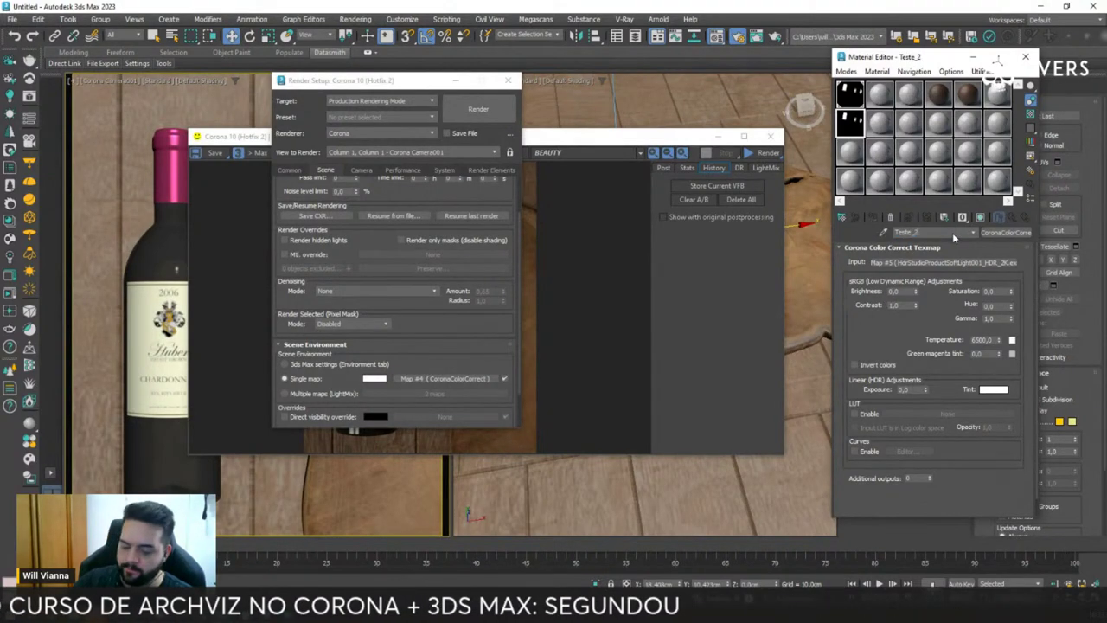
- Go into the HDRI bitmap feeding the Teste_2 colour correction map
{"action": "left_click", "coordinate": [1005, 232]}
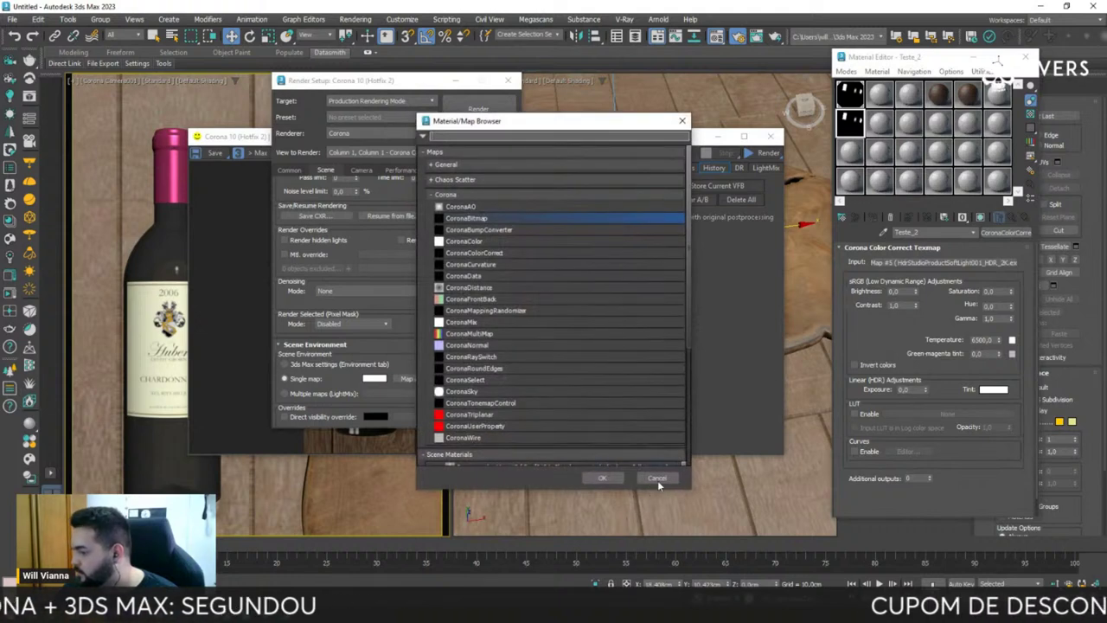
{"action": "left_click", "coordinate": [657, 478]}
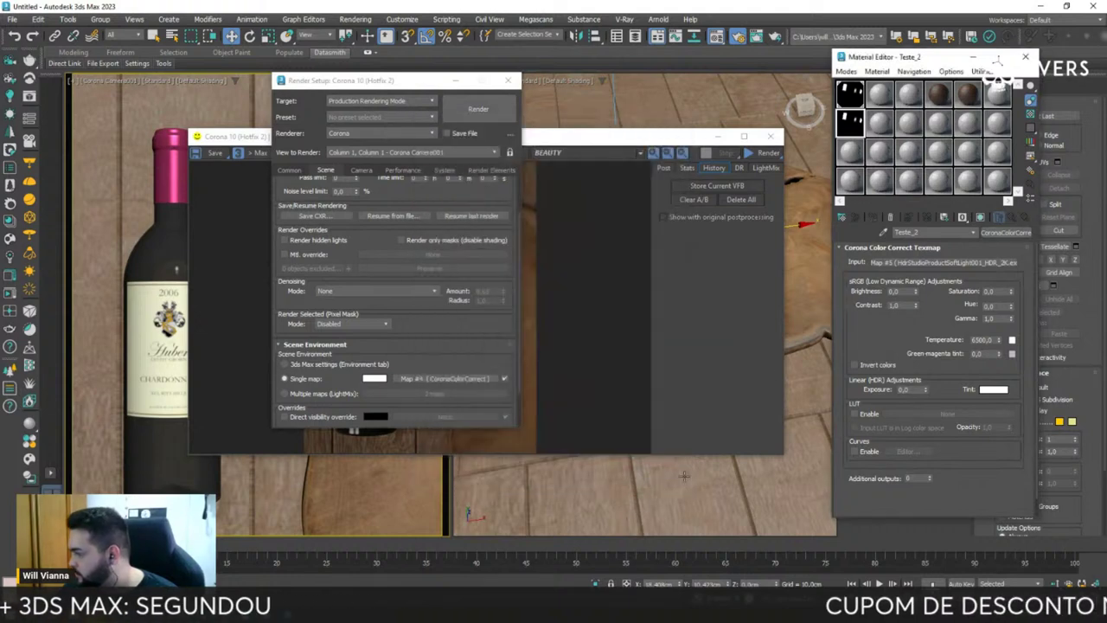
{"action": "left_click", "coordinate": [972, 262]}
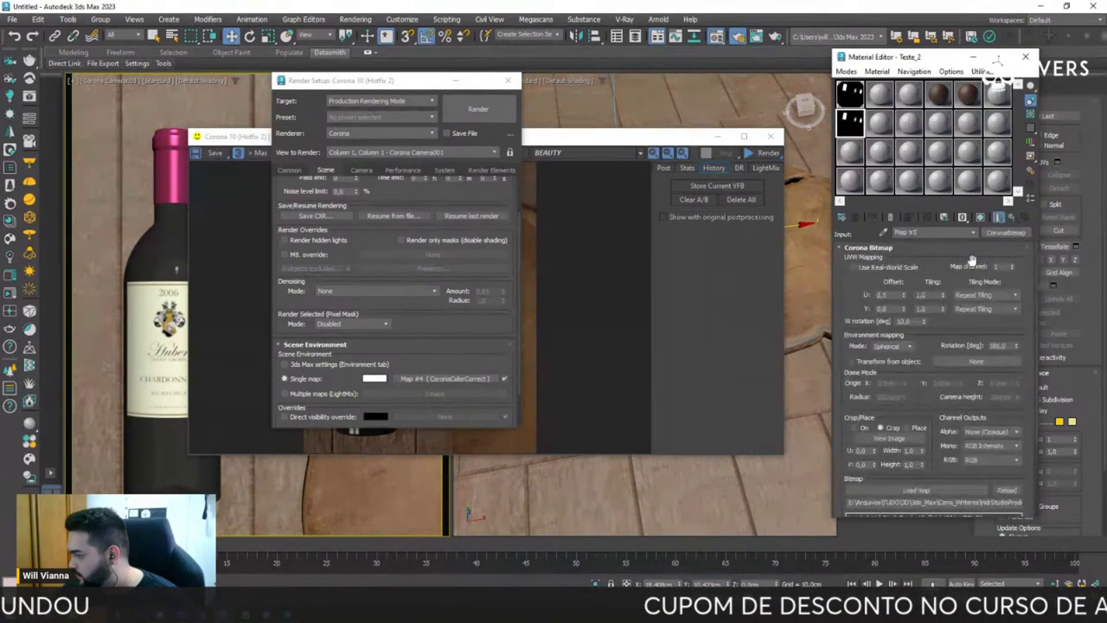
- Keep the current HDRI image file and accept the OpenEXR output settings
{"action": "left_click", "coordinate": [943, 490]}
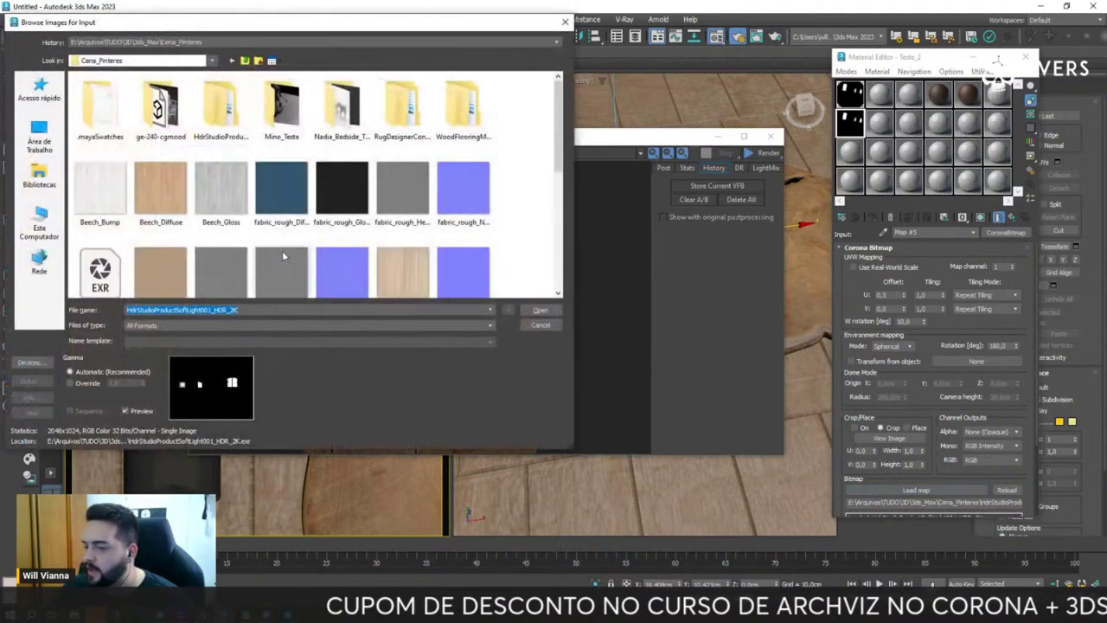
{"action": "key", "text": "Escape"}
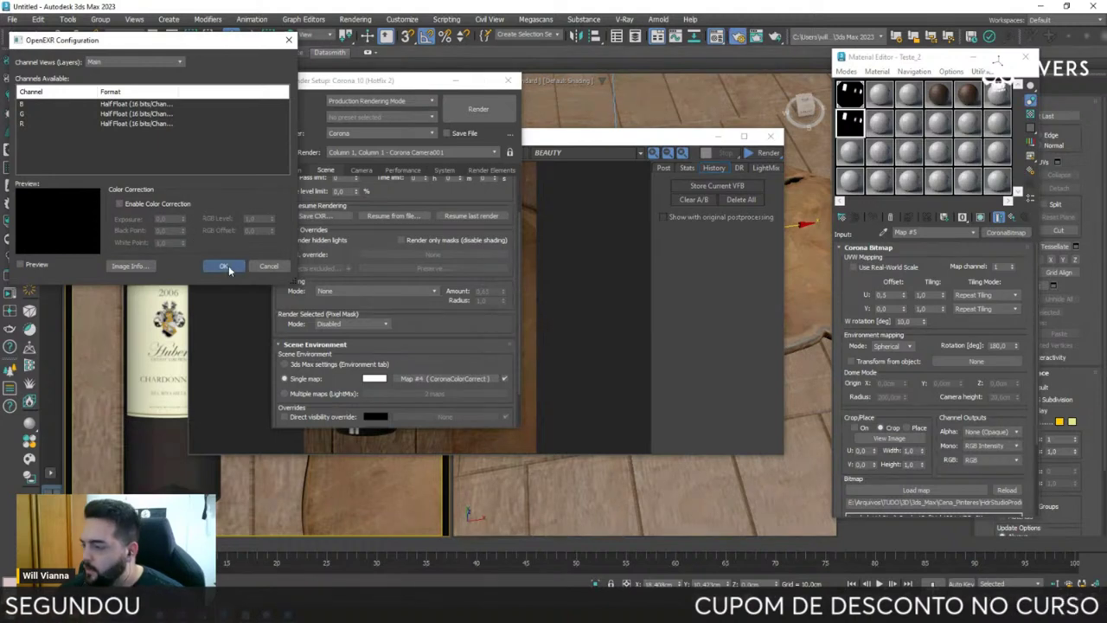
{"action": "left_click", "coordinate": [223, 266]}
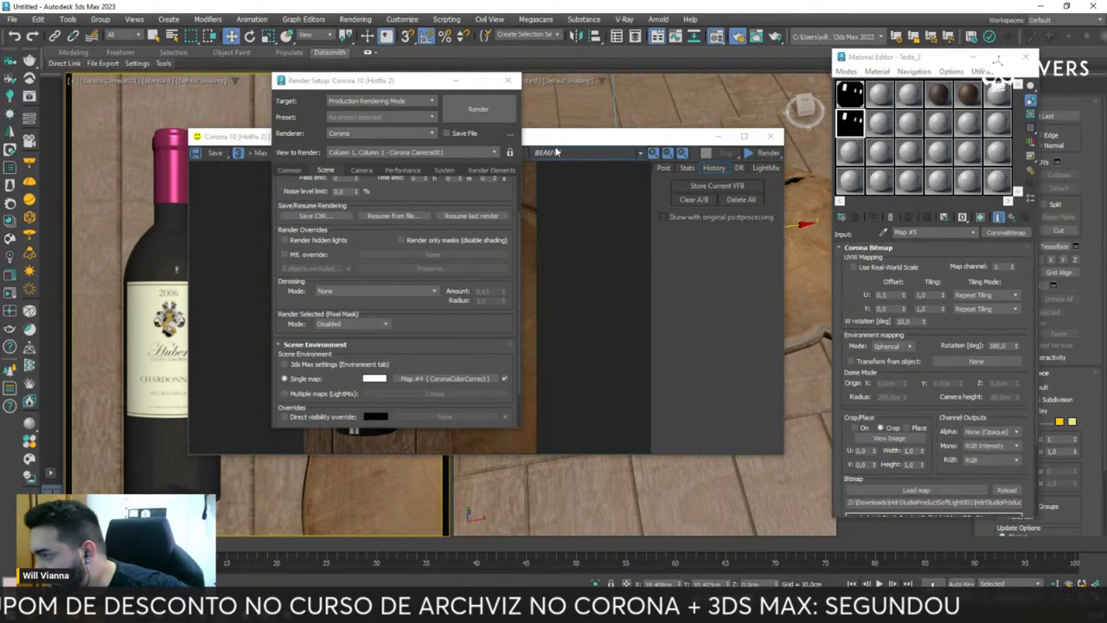
- Start a Corona interactive render of the top-down camera view from the frame buffer
{"action": "left_click", "coordinate": [753, 154]}
{"action": "left_click", "coordinate": [753, 154]}
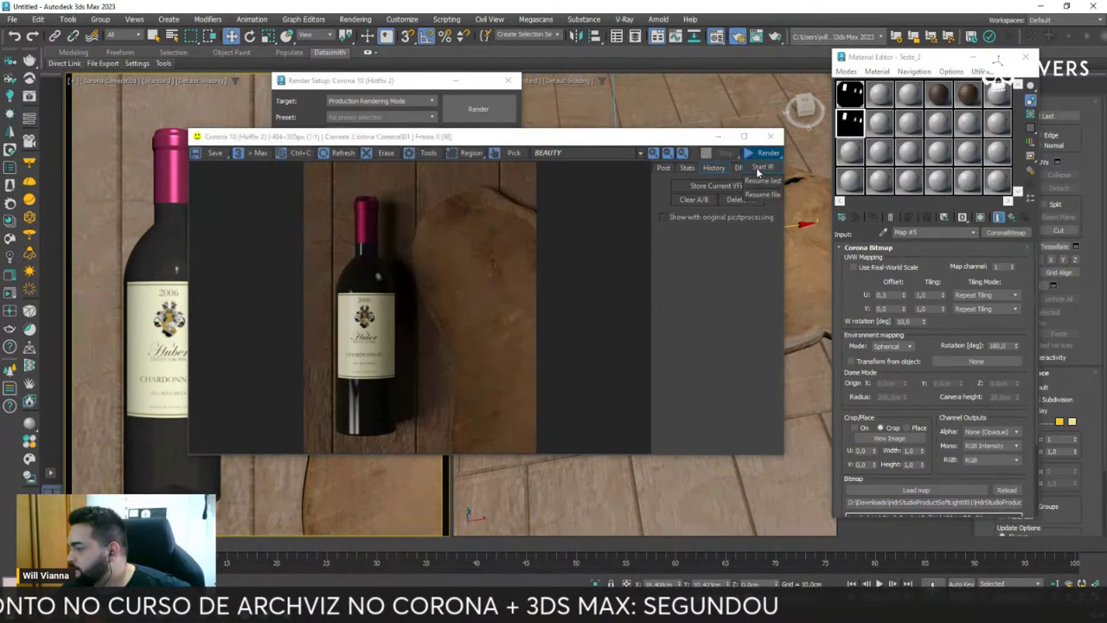
{"action": "left_click", "coordinate": [761, 167]}
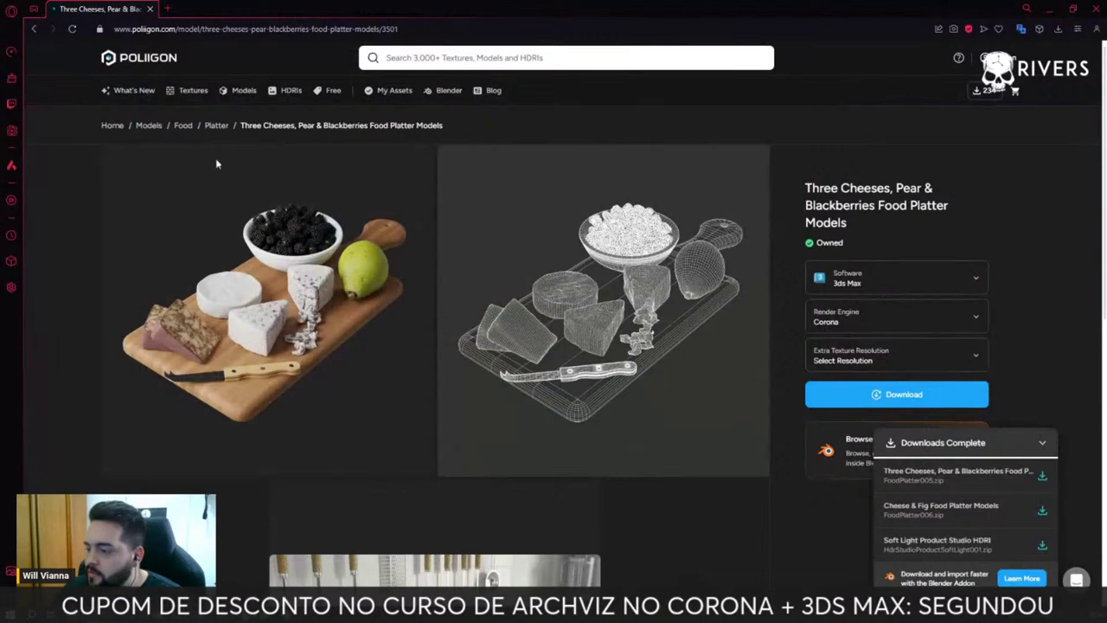
{"action": "mouse_move", "coordinate": [627, 74]}
{"action": "left_mouse_down"}
{"action": "mouse_move", "coordinate": [391, 162]}
{"action": "mouse_move", "coordinate": [0, 165]}
{"action": "left_mouse_up"}
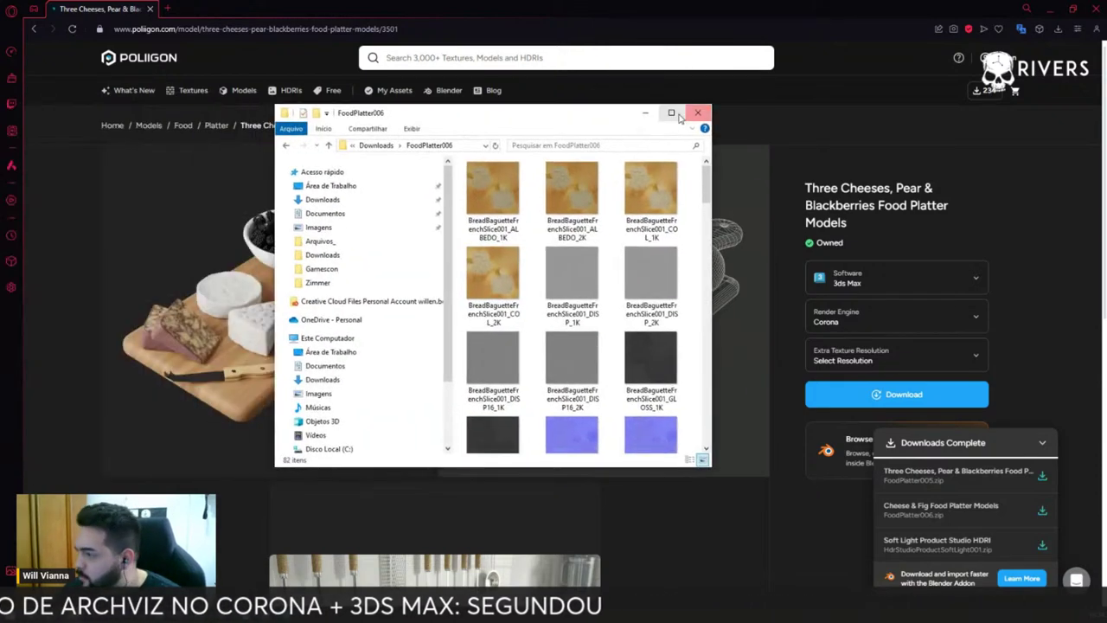
{"action": "left_click", "coordinate": [692, 114]}
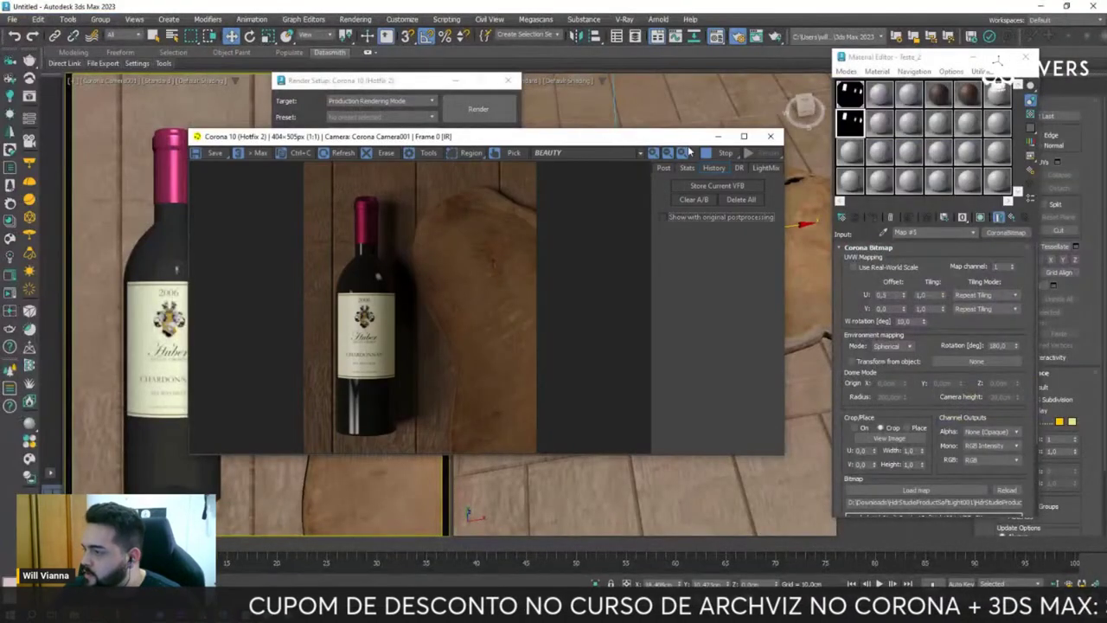
- Hide the Corona frame buffer and save the scene as Cena_Vinho_01.max
{"action": "left_click", "coordinate": [717, 135]}
{"action": "left_click", "coordinate": [12, 19]}
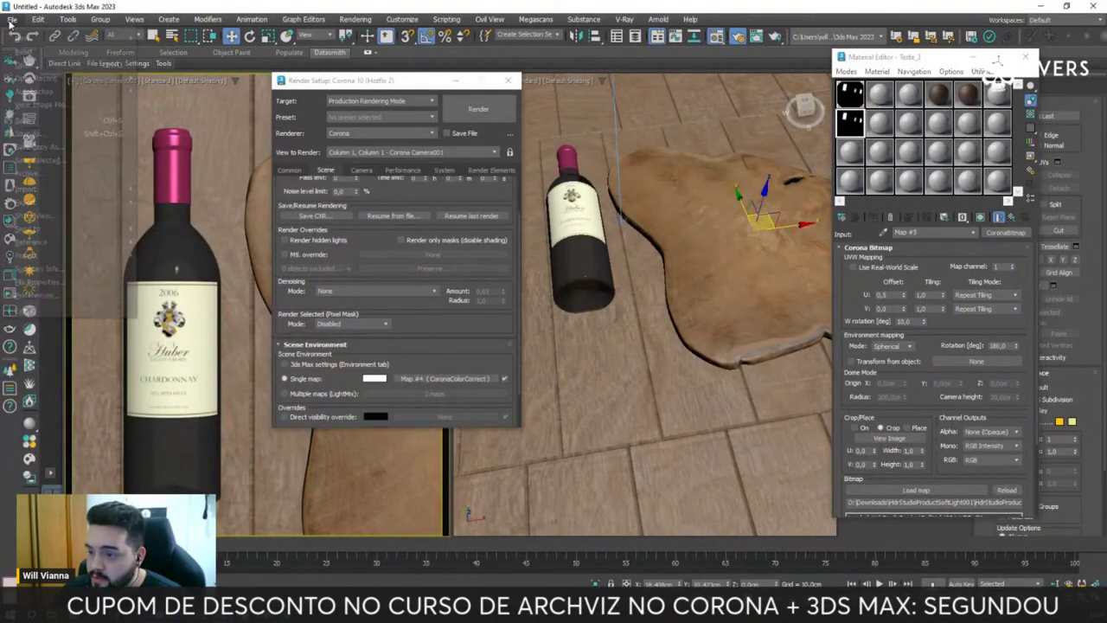
{"action": "left_click", "coordinate": [35, 134]}
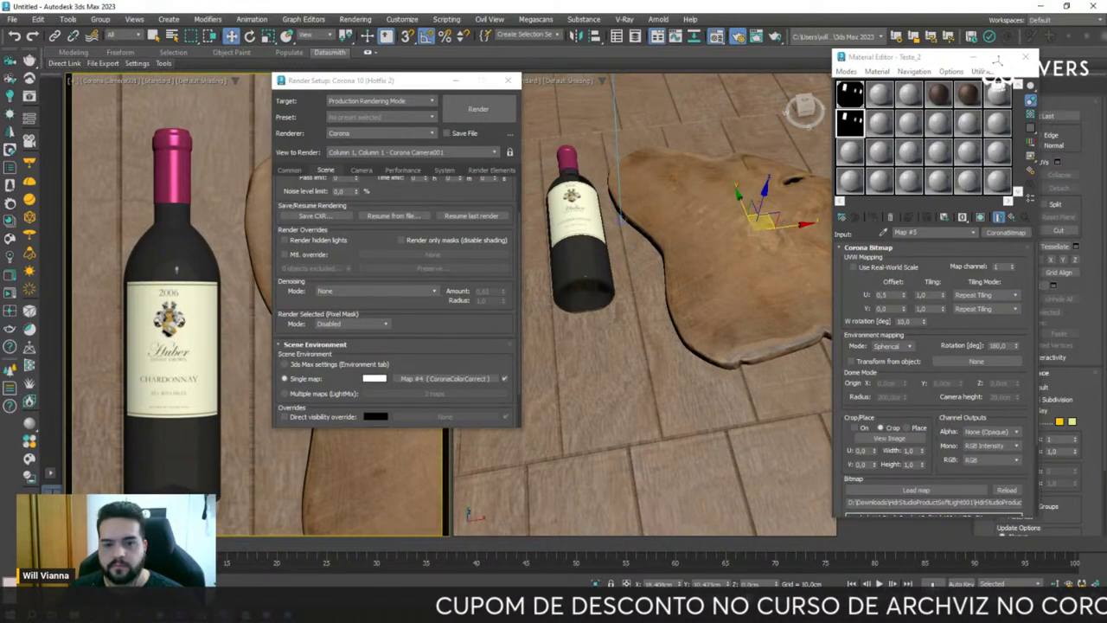
{"action": "key", "text": "ctrl+s"}
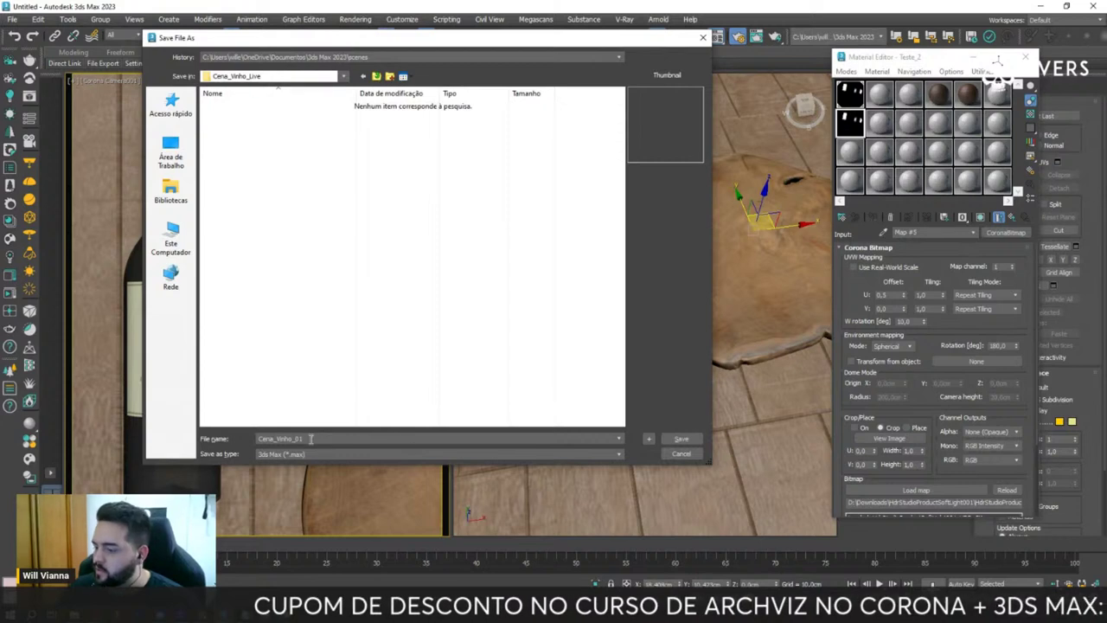
{"action": "left_click", "coordinate": [680, 438]}
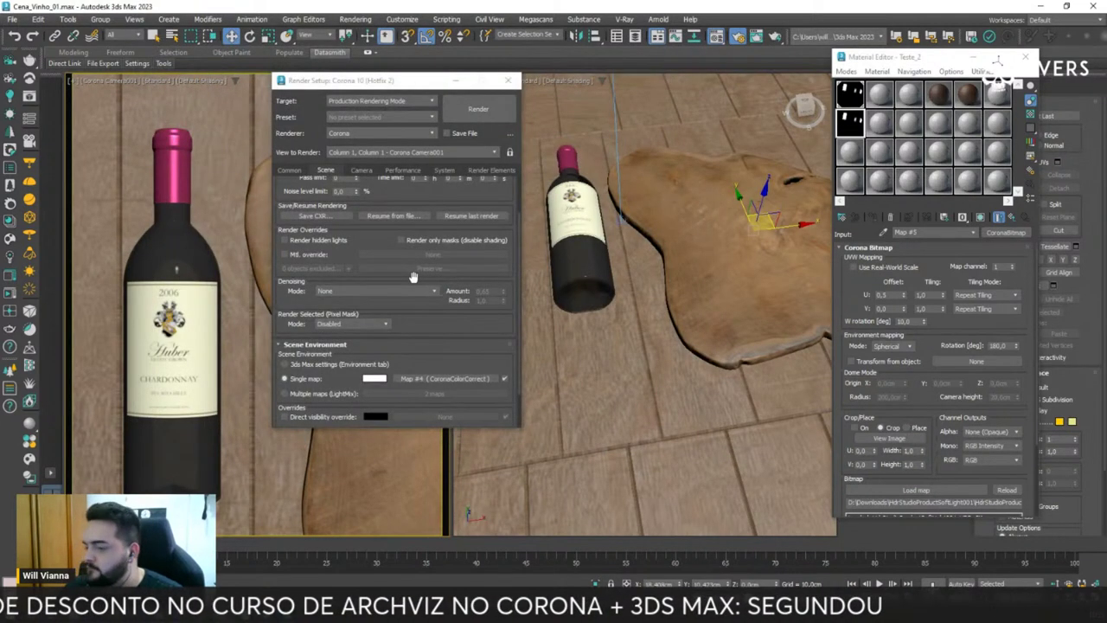
{"action": "left_click", "coordinate": [12, 19]}
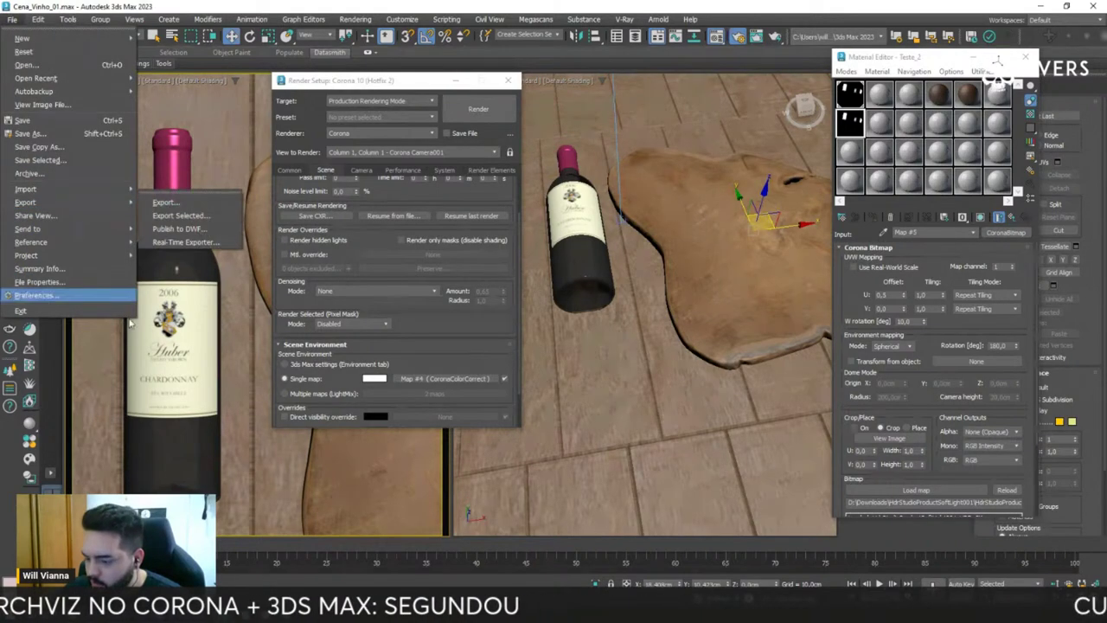
{"action": "mouse_move", "coordinate": [26, 189]}
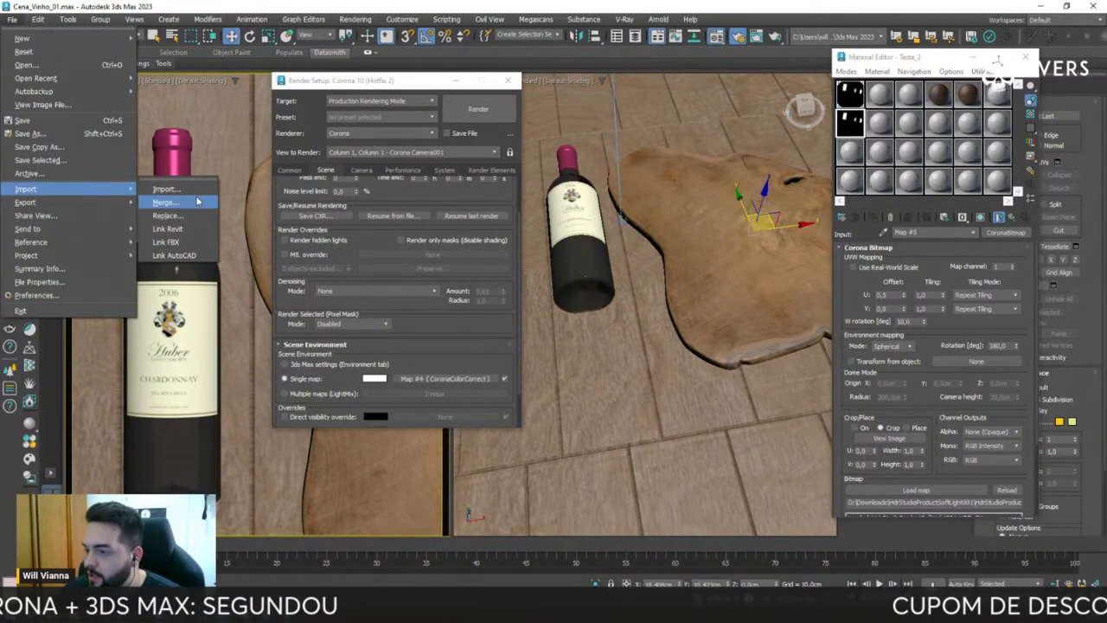
- Merge all objects from FoodPlatter005_Corona.max into the wine bottle scene
{"action": "left_click", "coordinate": [197, 201]}
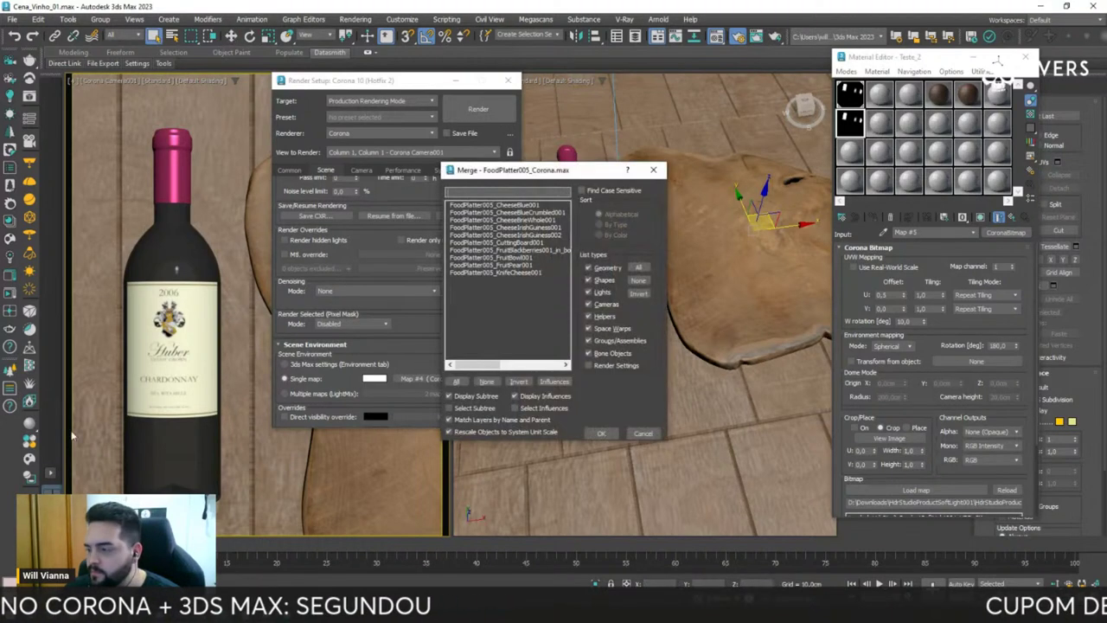
{"action": "left_click", "coordinate": [458, 381]}
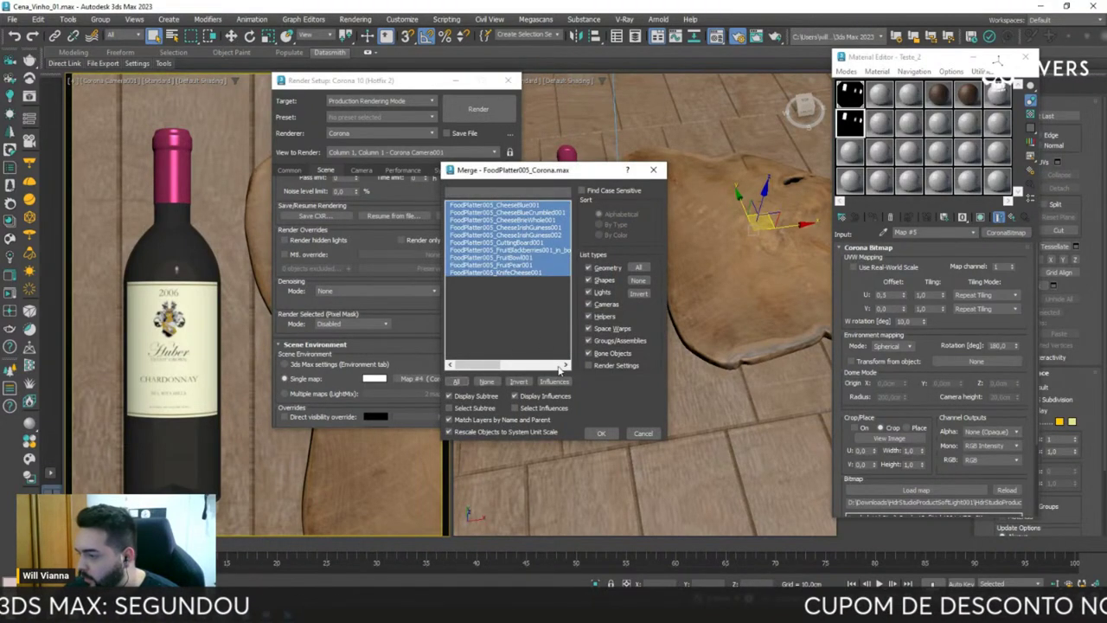
{"action": "left_click", "coordinate": [599, 434]}
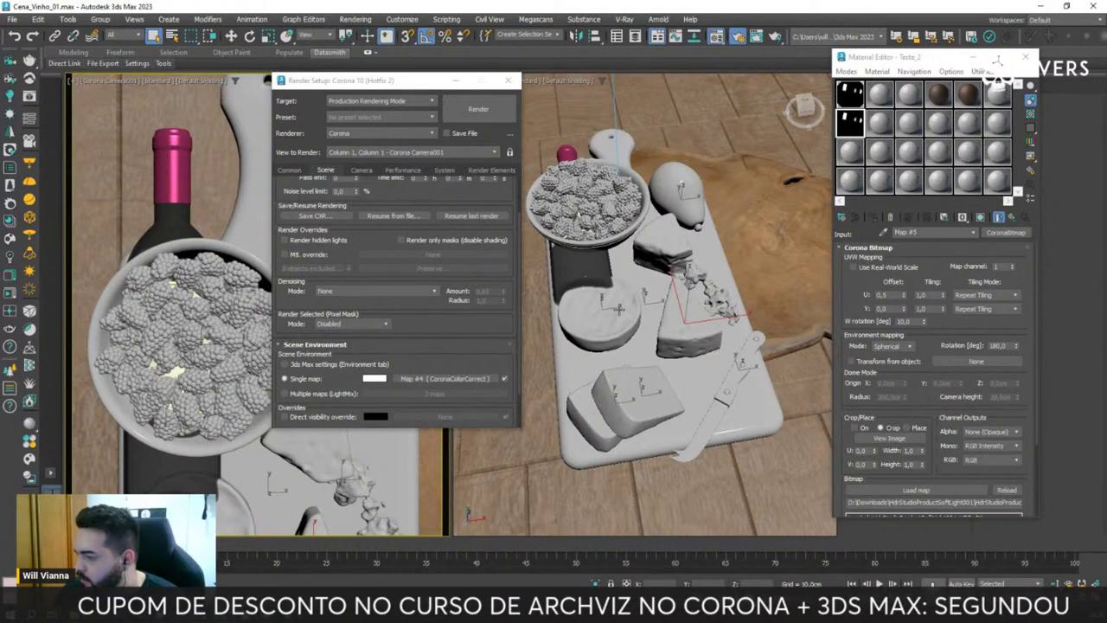
{"action": "left_click", "coordinate": [618, 309]}
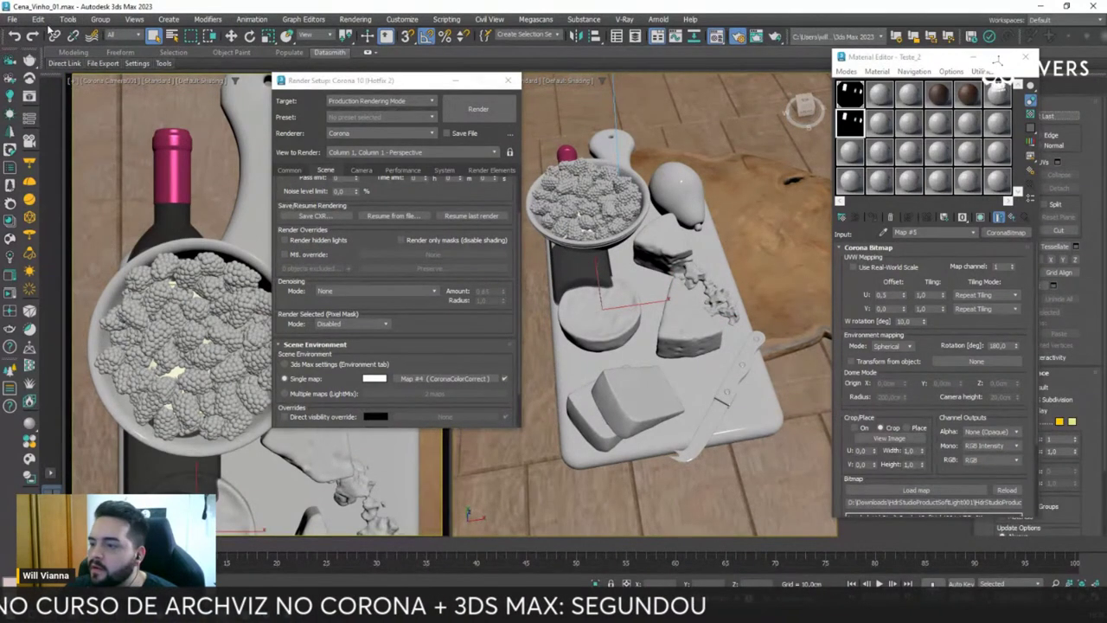
- Select the merged FoodPlatter objects in the Layer Explorer and group them as Tabua
{"action": "left_click", "coordinate": [67, 19]}
{"action": "left_click", "coordinate": [114, 54]}
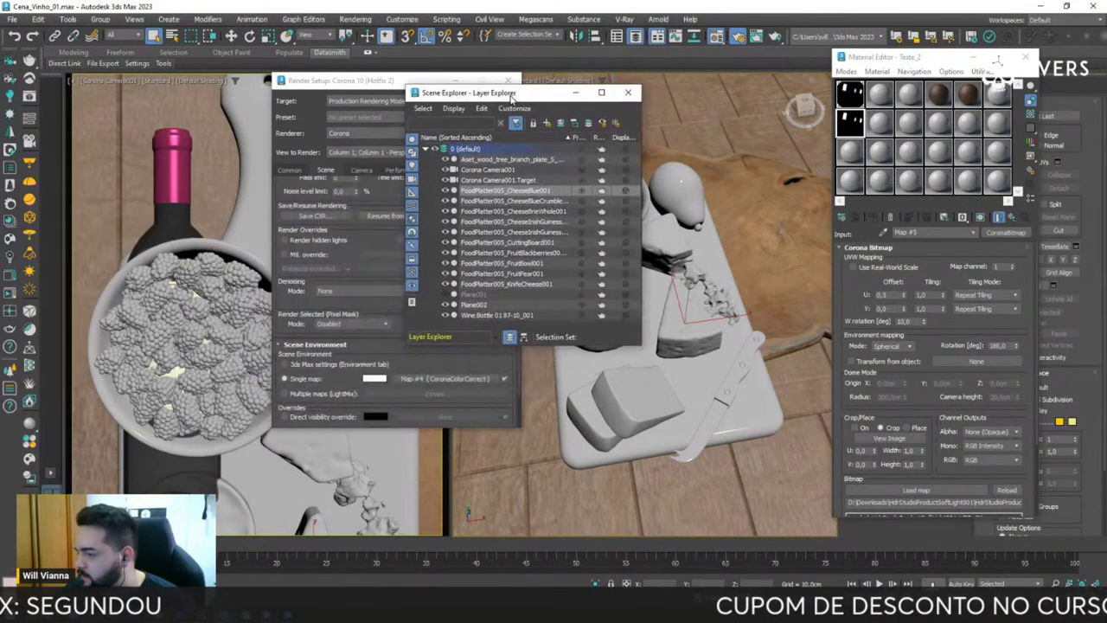
{"action": "left_click", "coordinate": [497, 286], "text": "shift"}
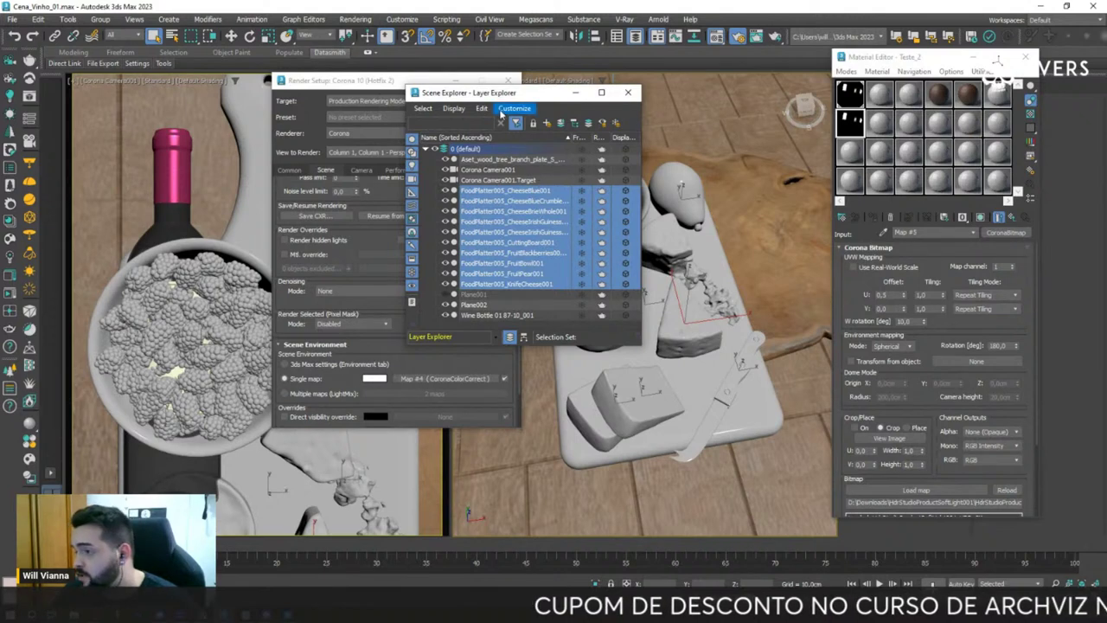
{"action": "left_click", "coordinate": [101, 19]}
{"action": "left_click", "coordinate": [108, 33]}
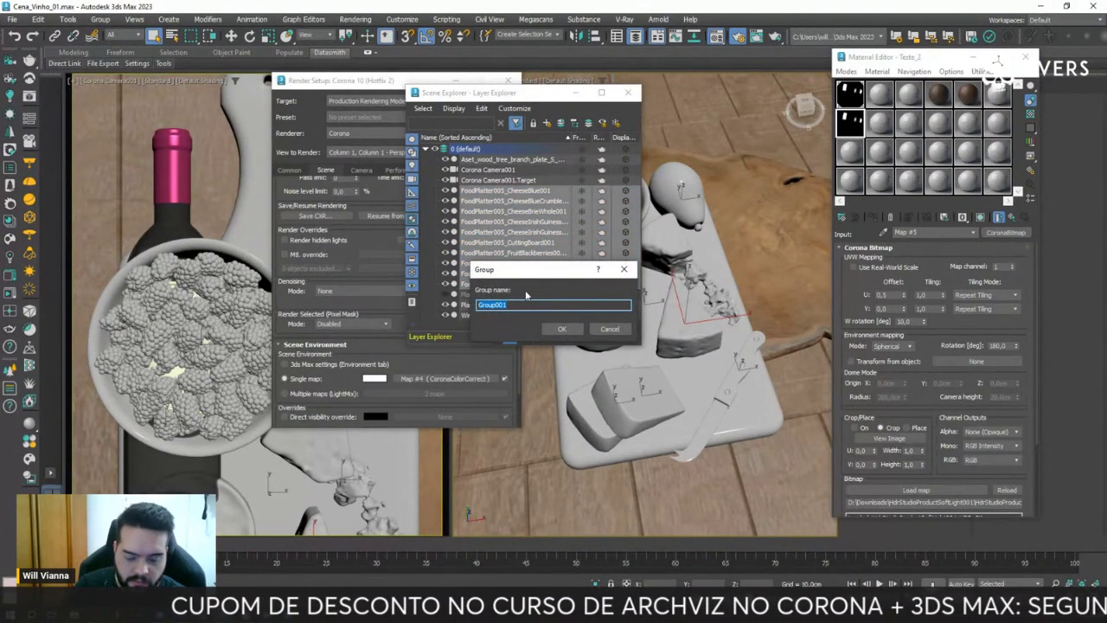
{"action": "type", "text": "Ta"}
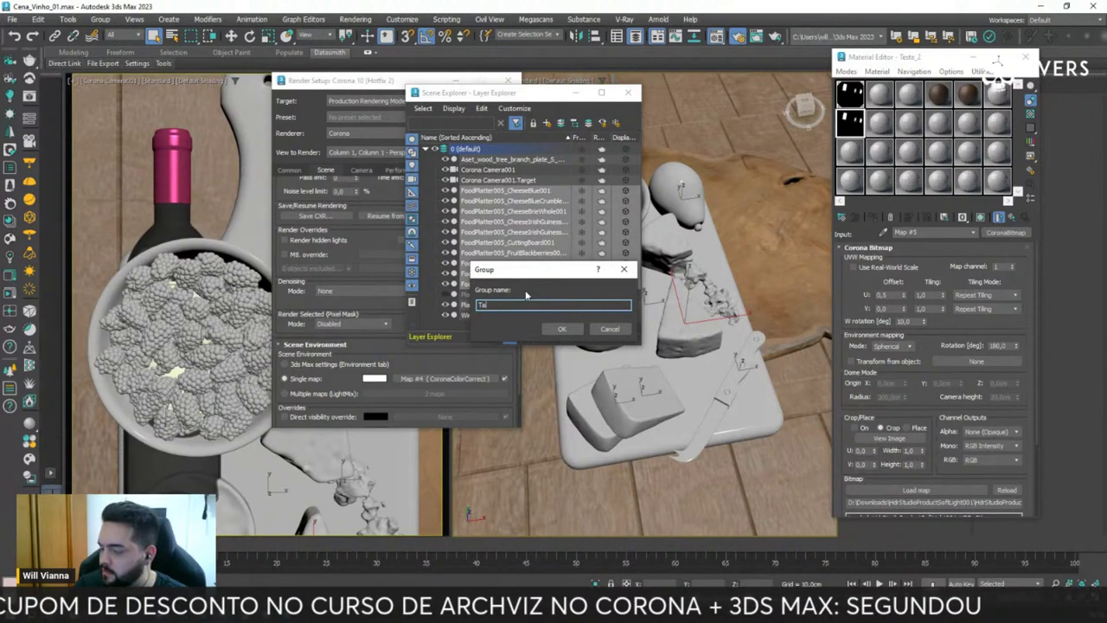
{"action": "type", "text": "bua"}
{"action": "key", "text": "Return"}
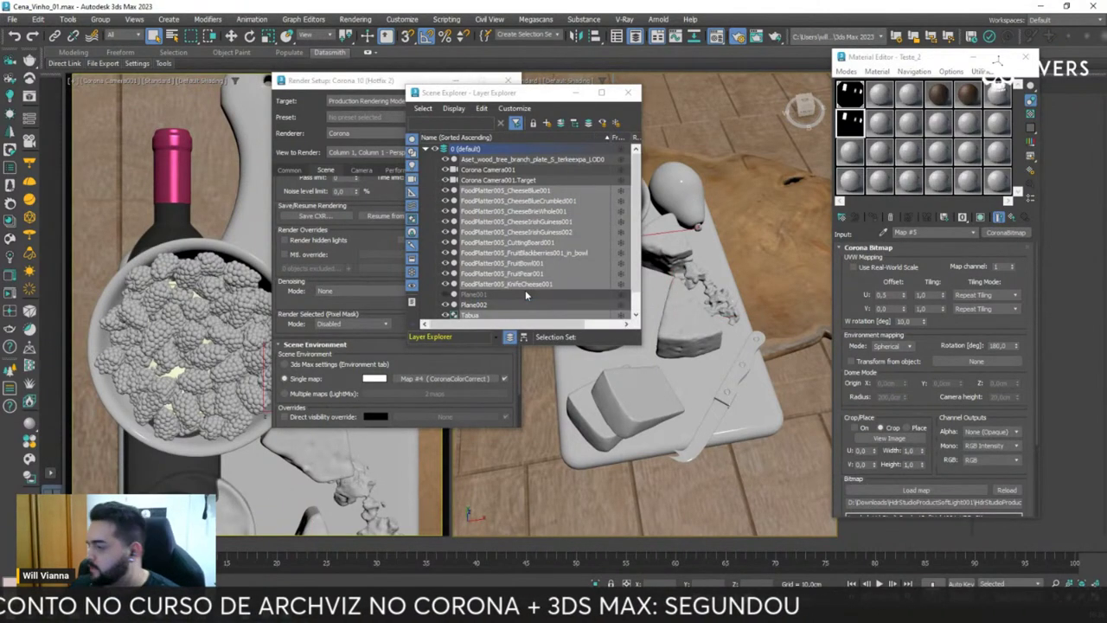
- Rotate the Tabua platter group by -165 degrees
{"action": "key", "text": "alt+ctrl+o"}
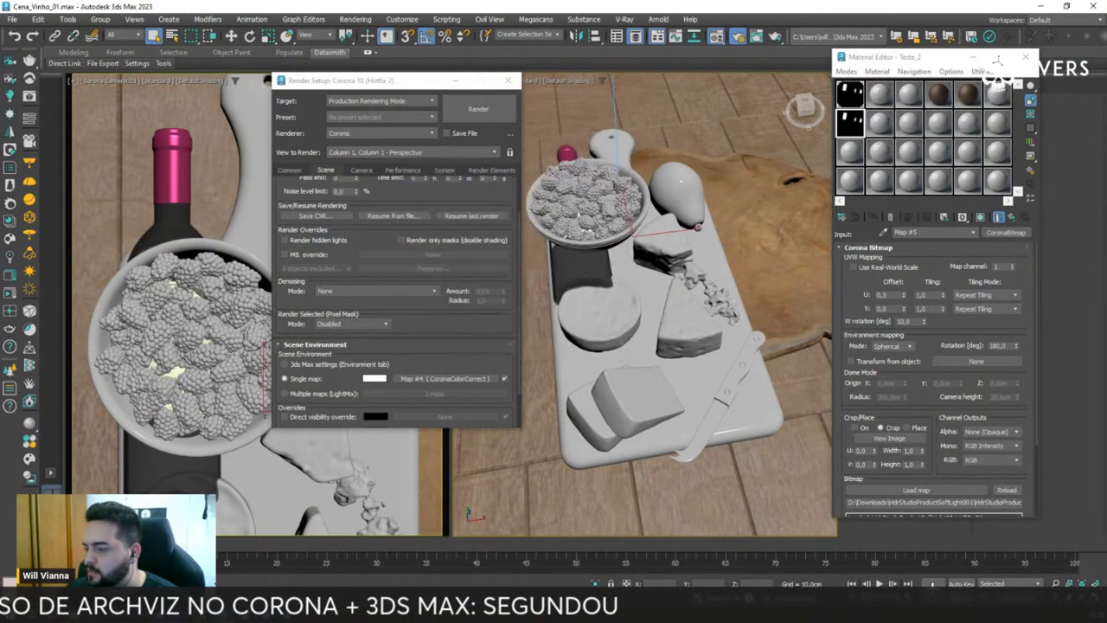
{"action": "key", "text": "e"}
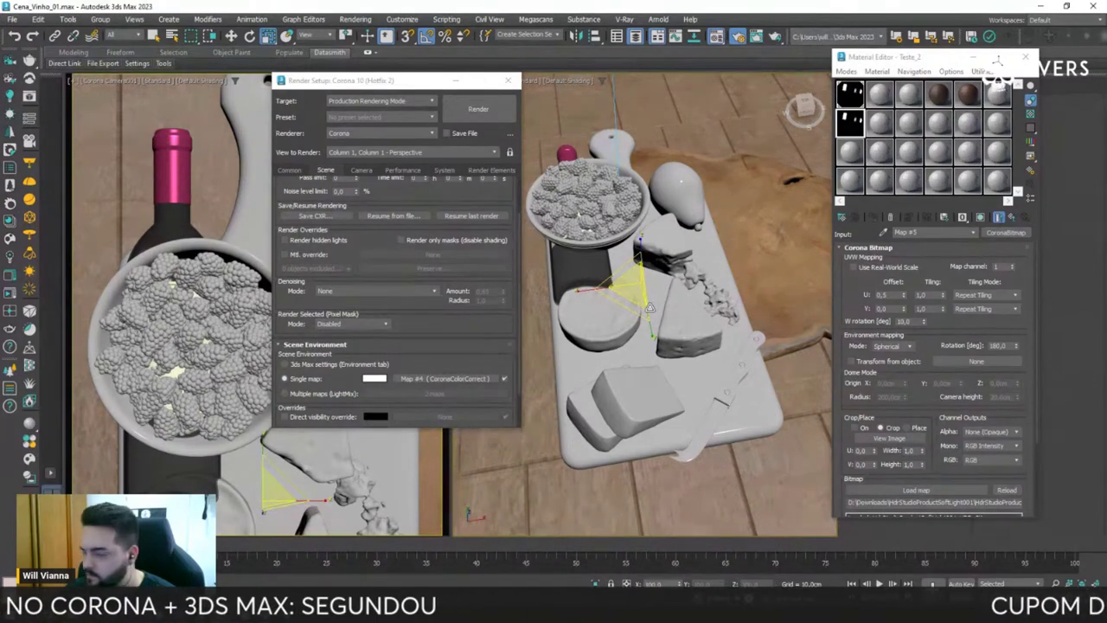
{"action": "mouse_move", "coordinate": [665, 319]}
{"action": "left_mouse_down"}
{"action": "mouse_move", "coordinate": [569, 332]}
{"action": "mouse_move", "coordinate": [597, 327]}
{"action": "left_mouse_up"}
{"action": "key", "text": "w"}
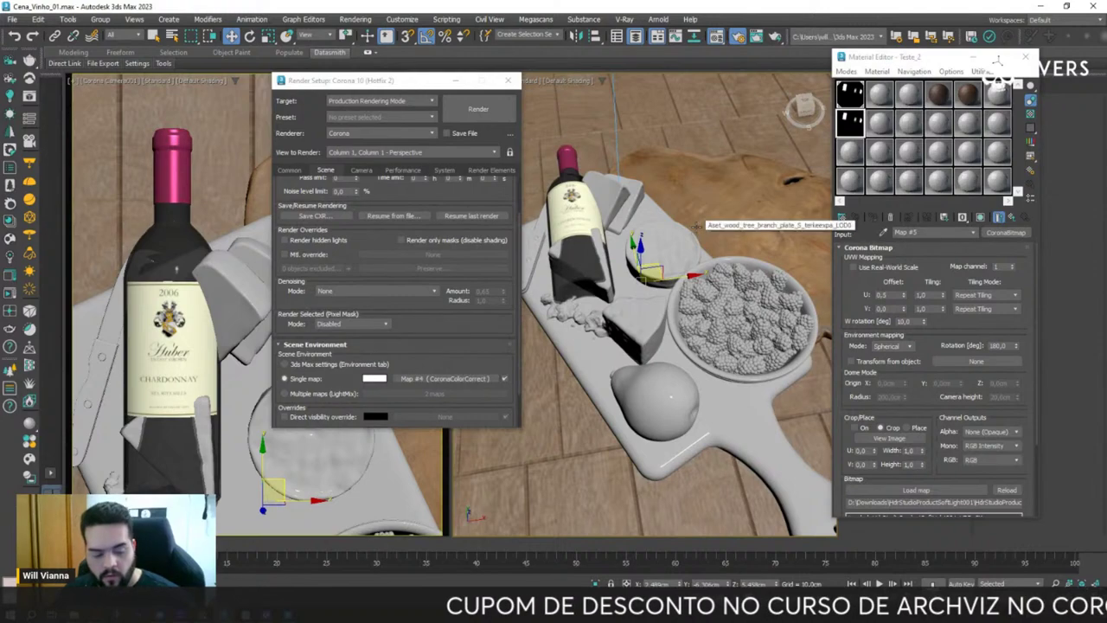
{"action": "key", "text": "shift+t"}
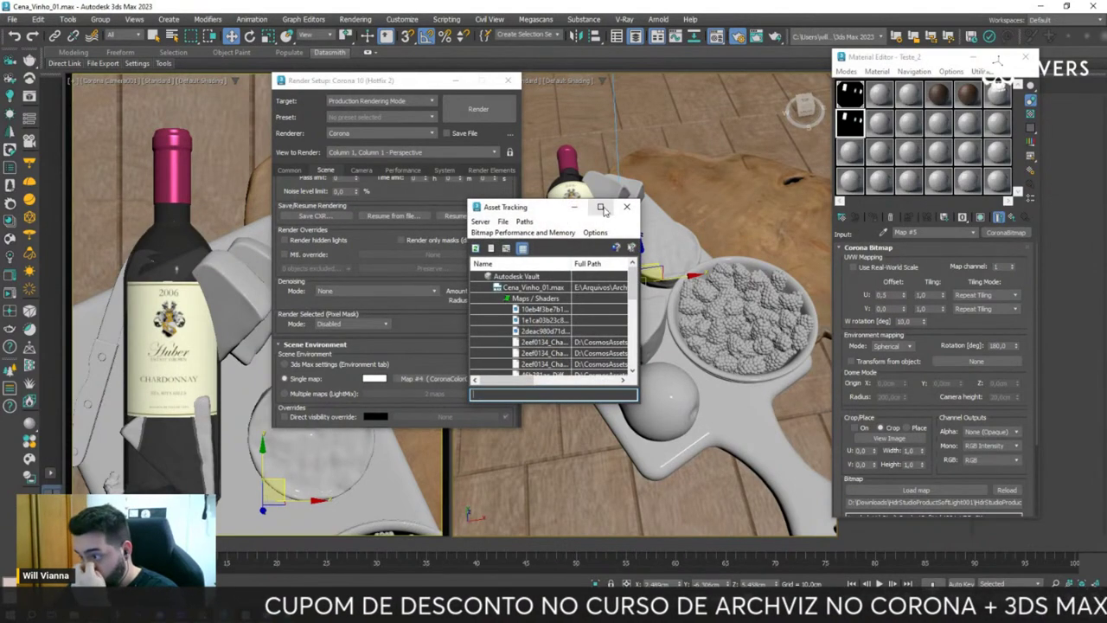
- Maximize and refresh Asset Tracking, then select all missing food platter textures
{"action": "left_click", "coordinate": [600, 206]}
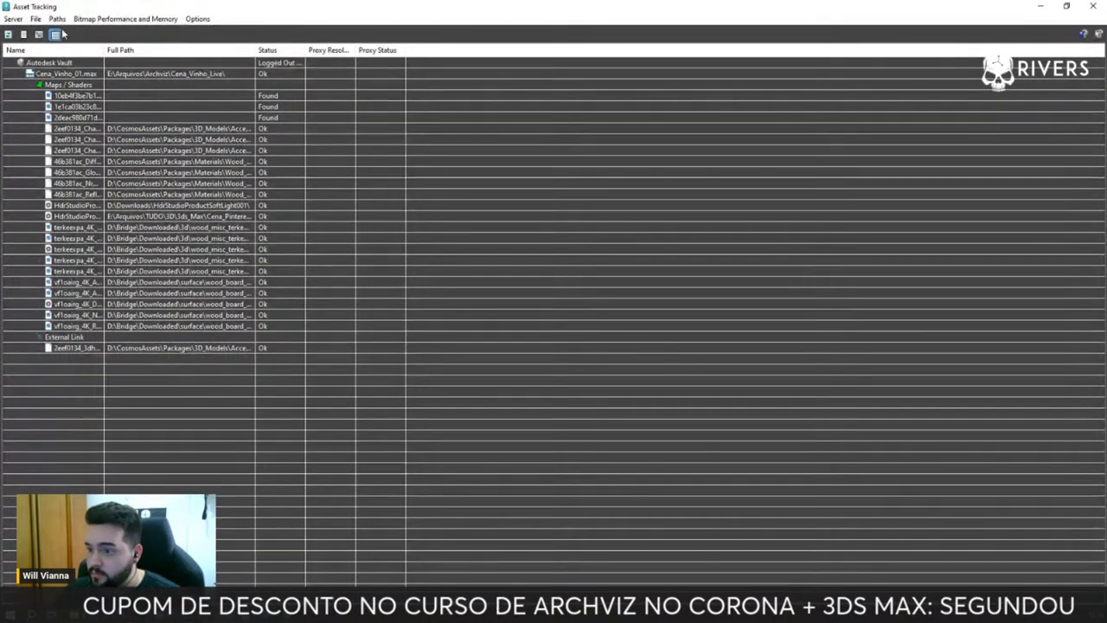
{"action": "left_click", "coordinate": [10, 35]}
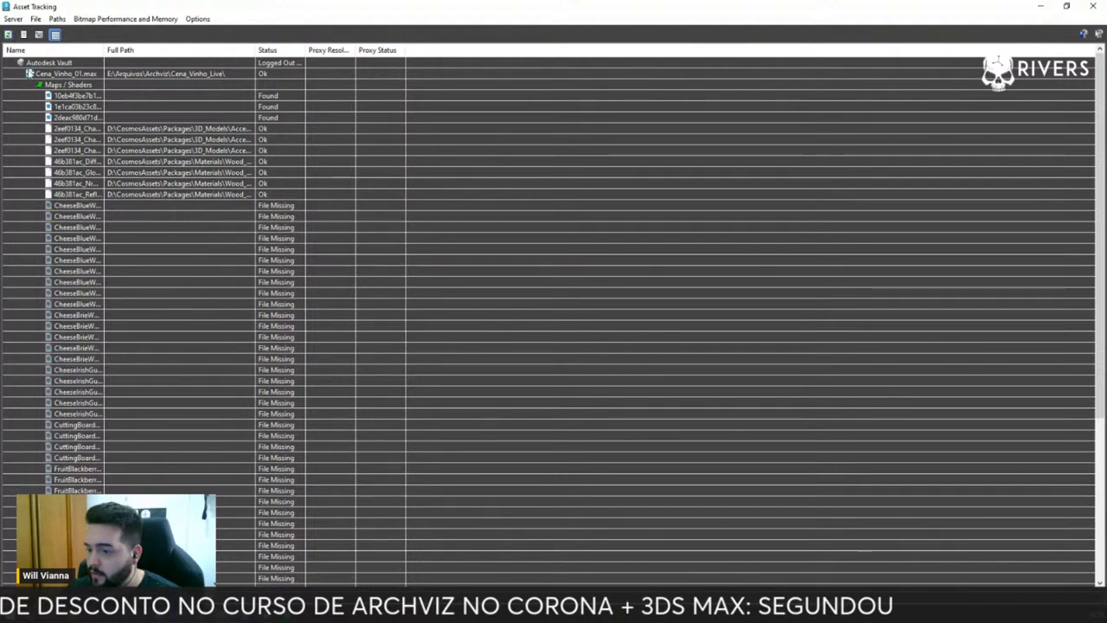
{"action": "scroll", "coordinate": [224, 249], "scroll_direction": "down", "scroll_amount": 4}
{"action": "scroll", "coordinate": [204, 265], "scroll_direction": "down", "scroll_amount": 3}
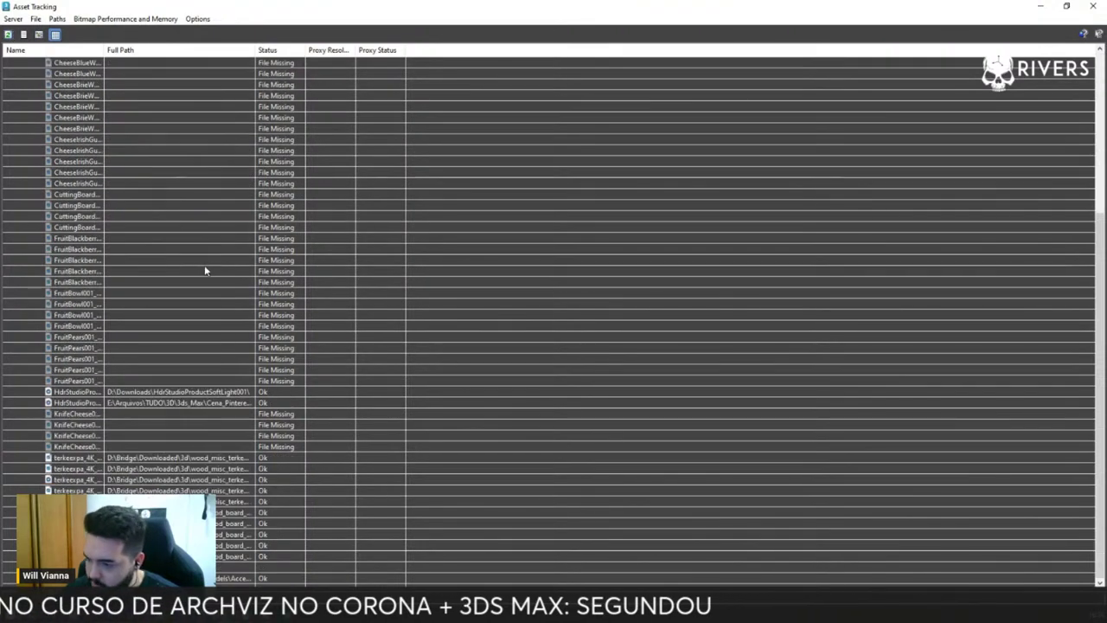
{"action": "left_click", "coordinate": [133, 445]}
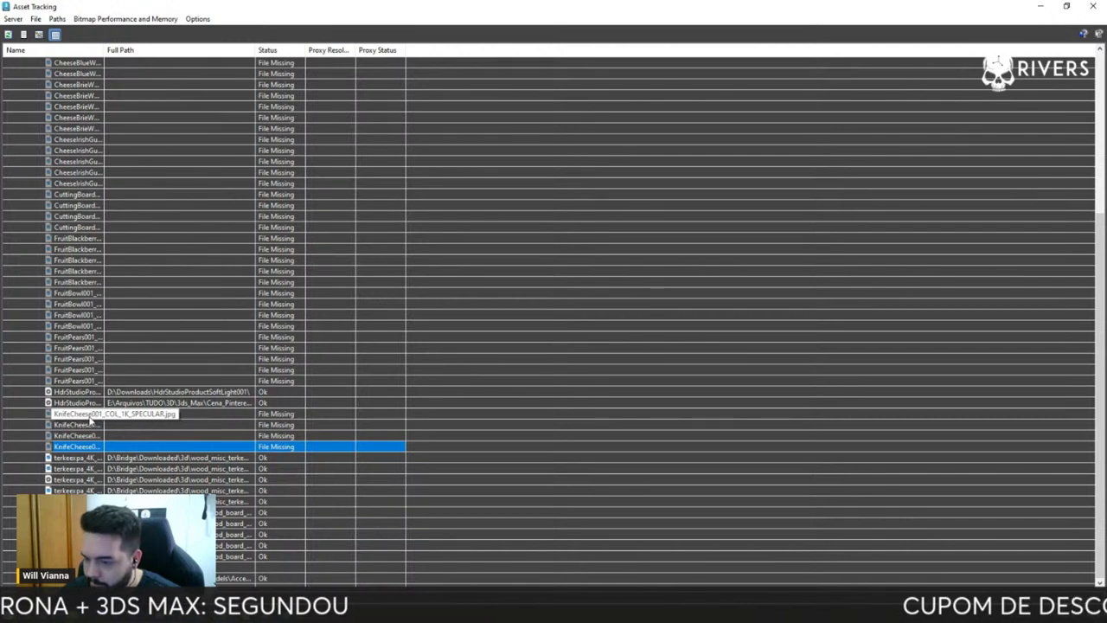
{"action": "left_click", "coordinate": [168, 415], "text": "shift"}
{"action": "left_click", "coordinate": [78, 381], "text": "ctrl"}
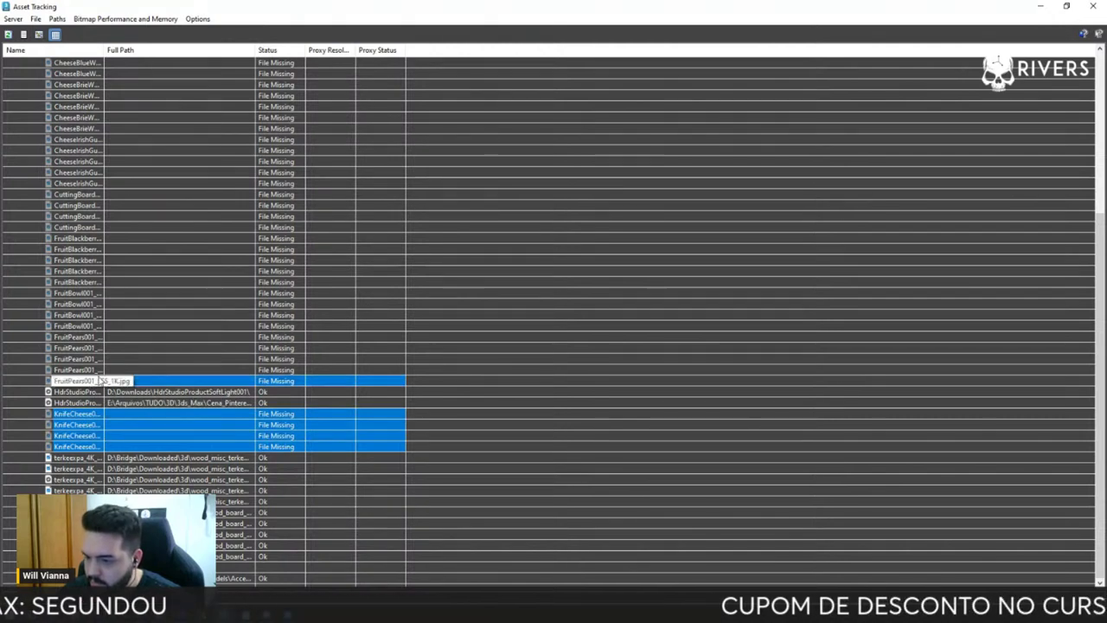
{"action": "scroll", "coordinate": [114, 281], "scroll_direction": "up", "scroll_amount": 4}
{"action": "scroll", "coordinate": [114, 285], "scroll_direction": "up", "scroll_amount": 3}
{"action": "left_click", "coordinate": [87, 206], "text": "shift"}
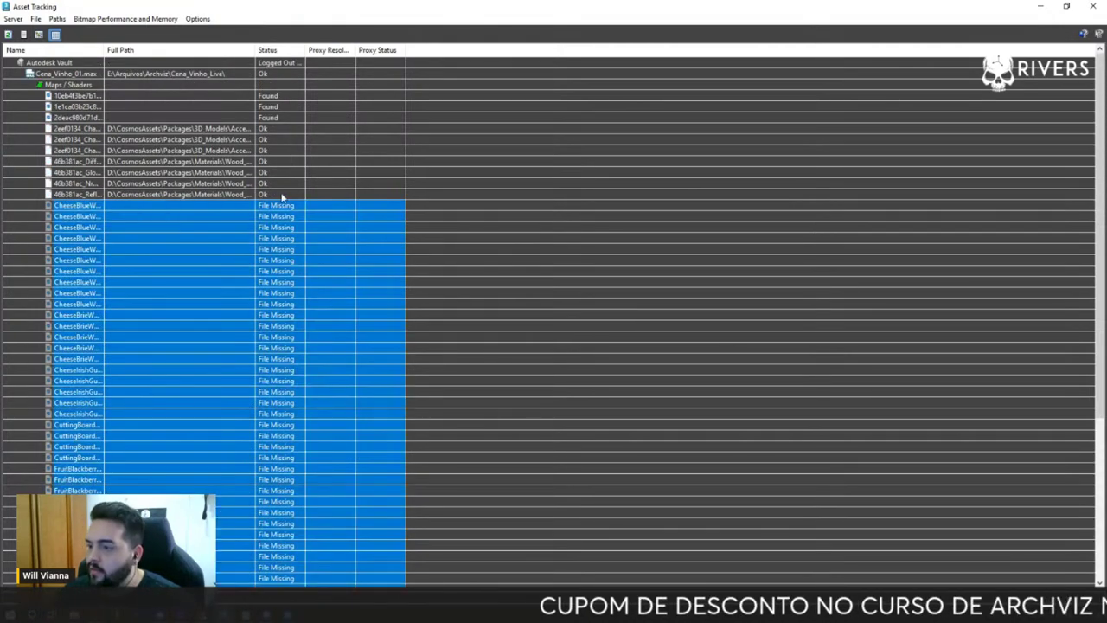
- Re-path the selected missing maps to D:\Downloads\FoodPlatter005
{"action": "left_click", "coordinate": [57, 18]}
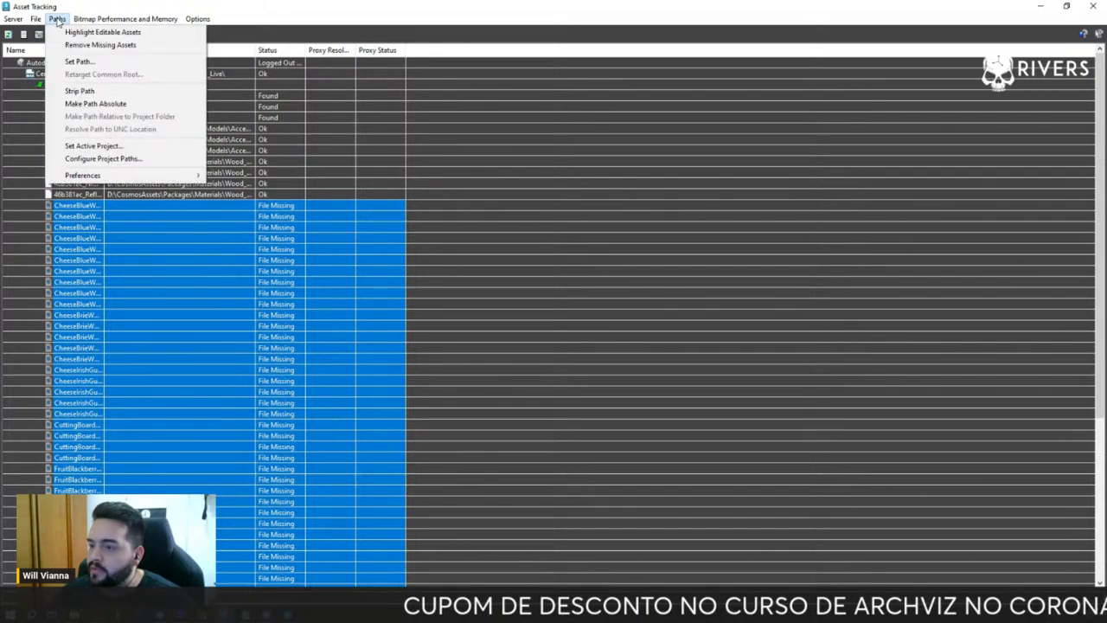
{"action": "left_click", "coordinate": [90, 63]}
{"action": "left_click", "coordinate": [667, 310]}
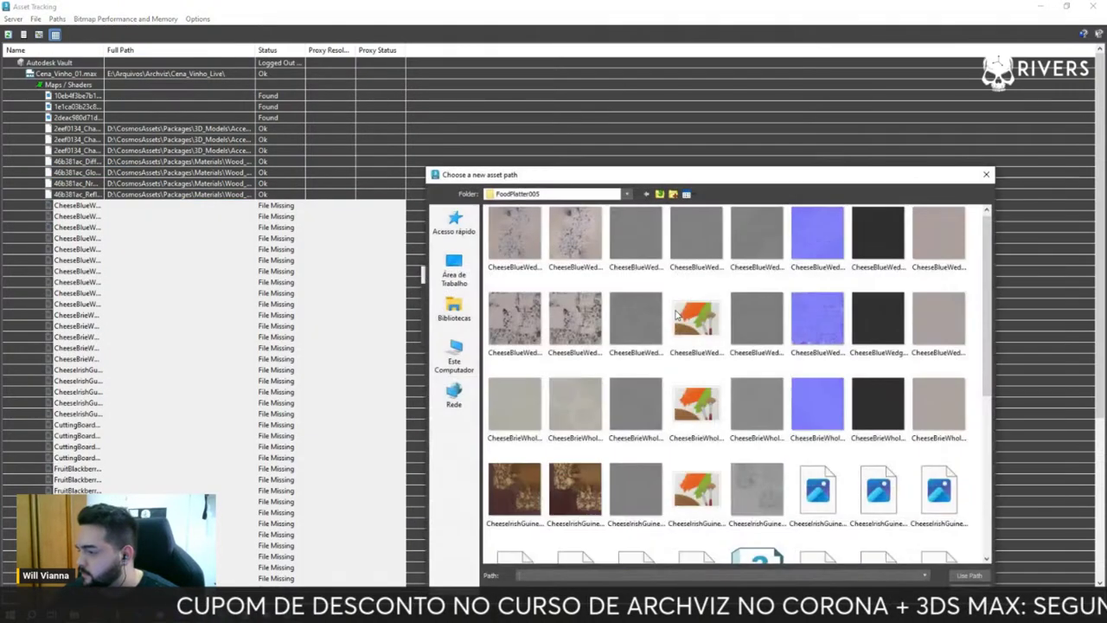
{"action": "left_click_drag", "start_coordinate": [559, 170], "coordinate": [559, 59]}
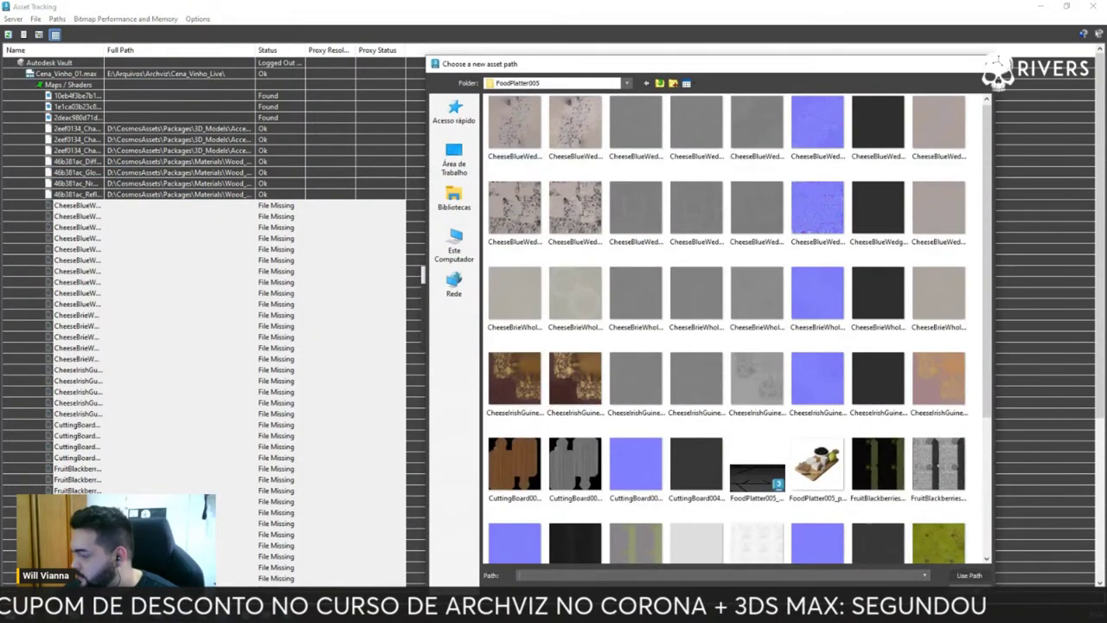
{"action": "left_click", "coordinate": [972, 576]}
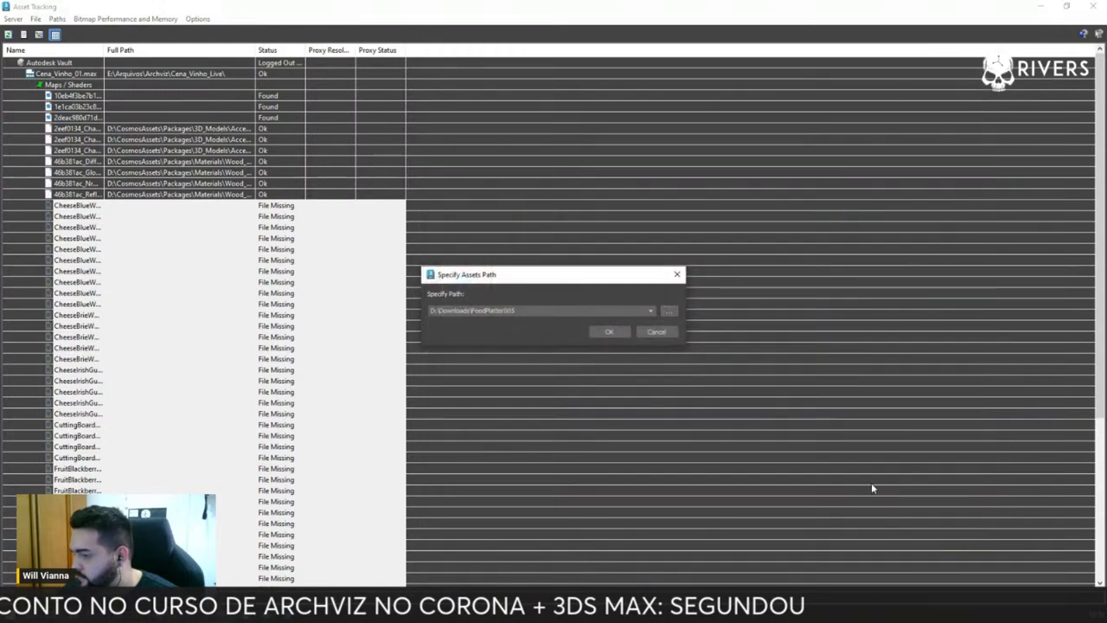
{"action": "left_click", "coordinate": [610, 332]}
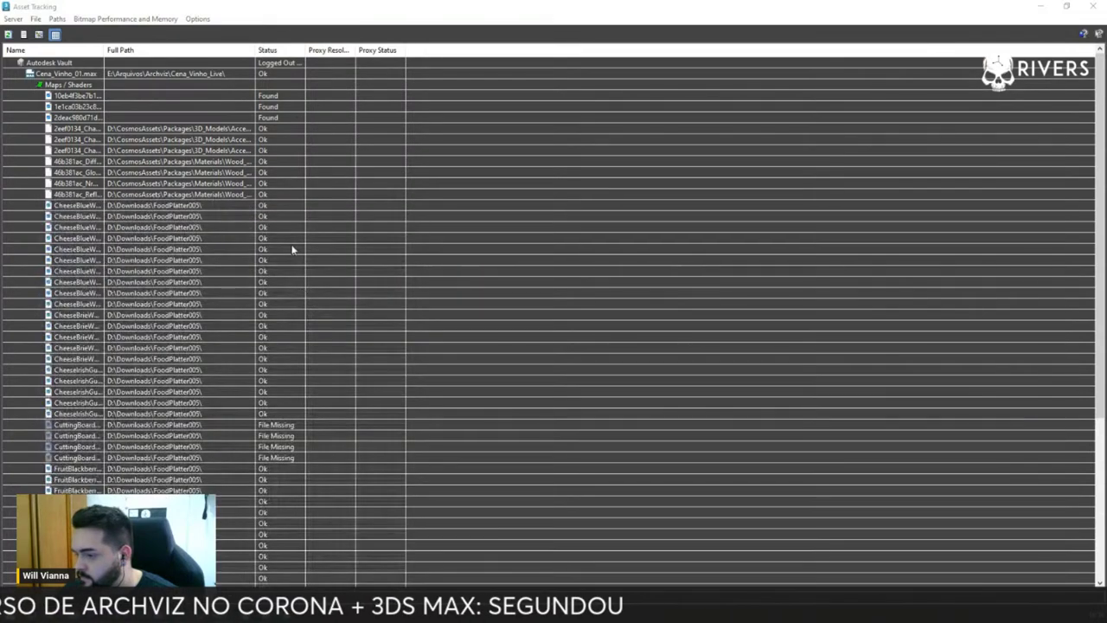
- Select the still-missing CuttingBoard and KnifeCheese maps
{"action": "scroll", "coordinate": [286, 225], "scroll_direction": "down", "scroll_amount": 5}
{"action": "scroll", "coordinate": [281, 214], "scroll_direction": "down", "scroll_amount": 1}
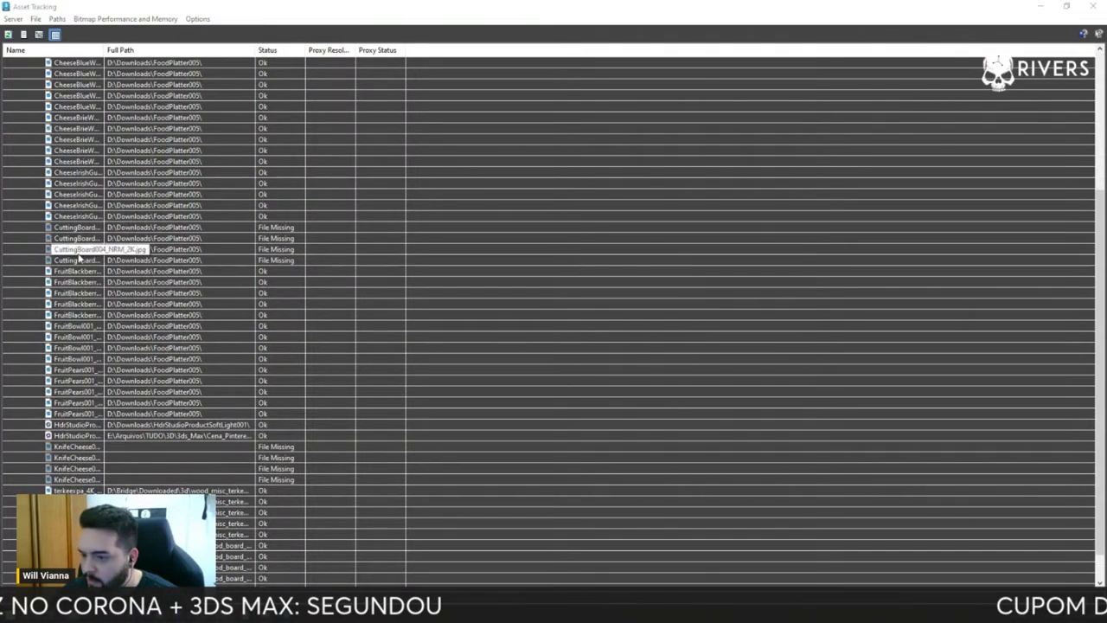
{"action": "left_click", "coordinate": [89, 227]}
{"action": "left_click", "coordinate": [82, 259], "text": "shift"}
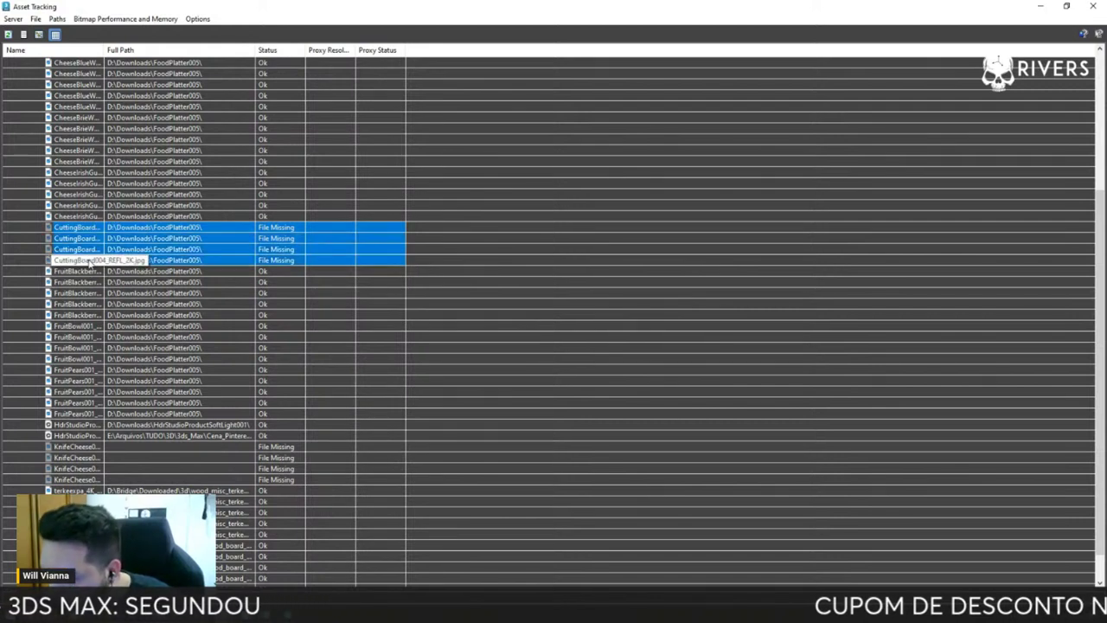
{"action": "left_click", "coordinate": [76, 446], "text": "ctrl"}
{"action": "left_click", "coordinate": [76, 479], "text": "shift"}
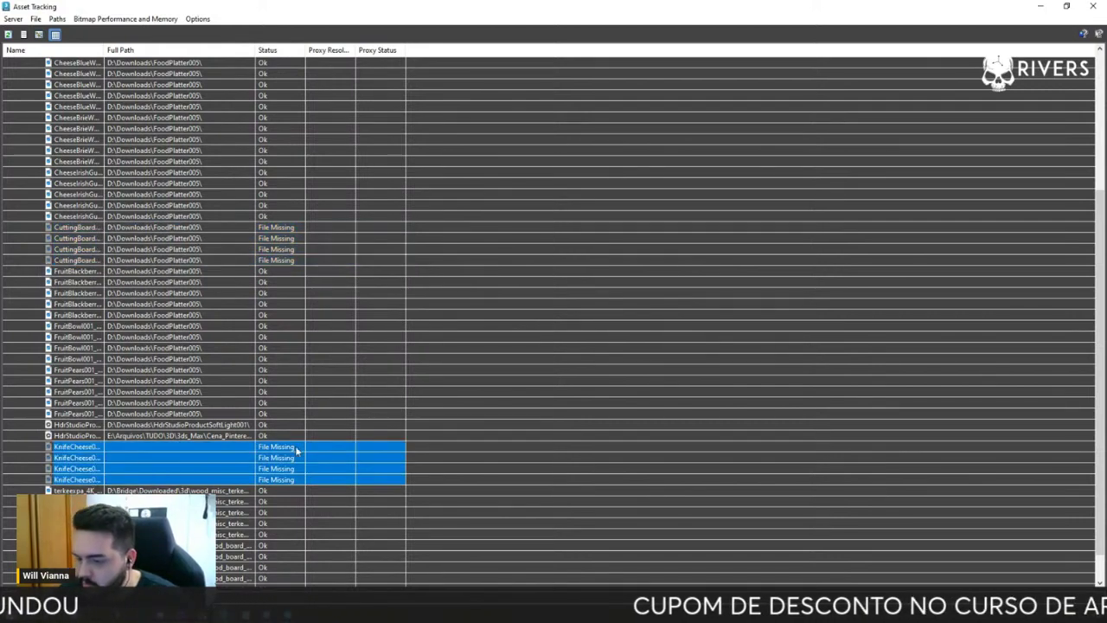
{"action": "left_click", "coordinate": [78, 259], "text": "ctrl"}
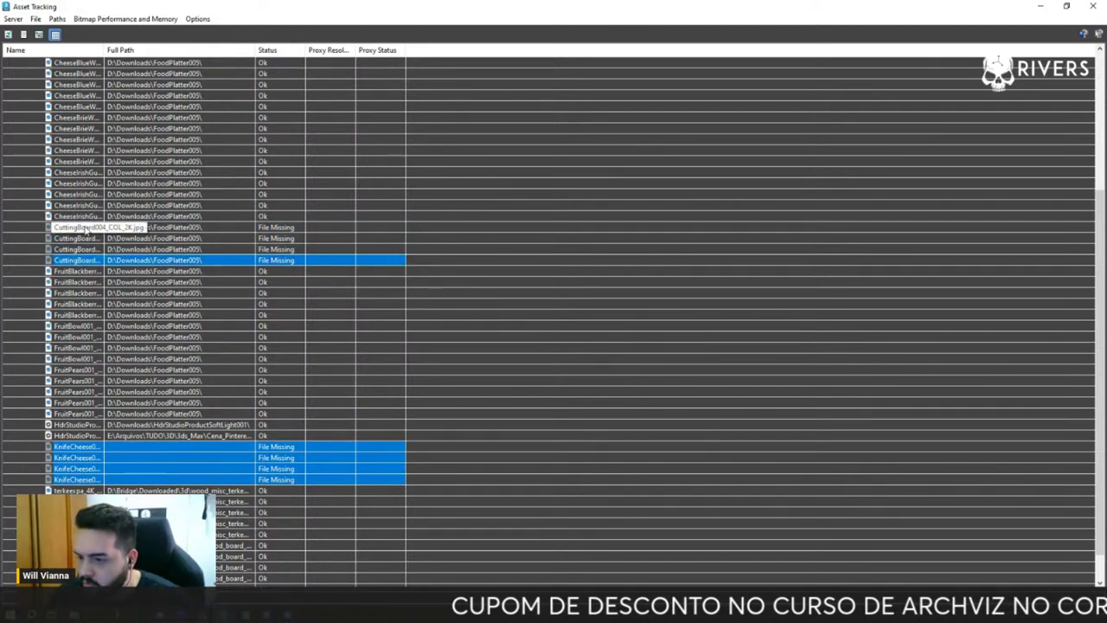
{"action": "left_click", "coordinate": [85, 228], "text": "ctrl+shift"}
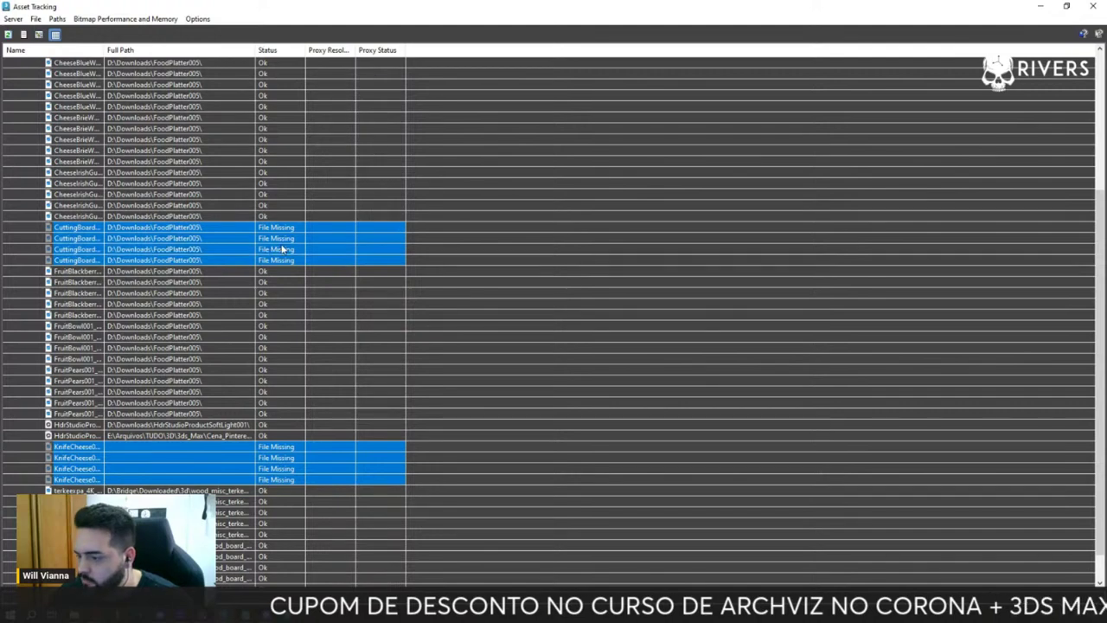
{"action": "scroll", "coordinate": [320, 268], "scroll_direction": "up", "scroll_amount": 4}
{"action": "scroll", "coordinate": [319, 268], "scroll_direction": "up", "scroll_amount": 2}
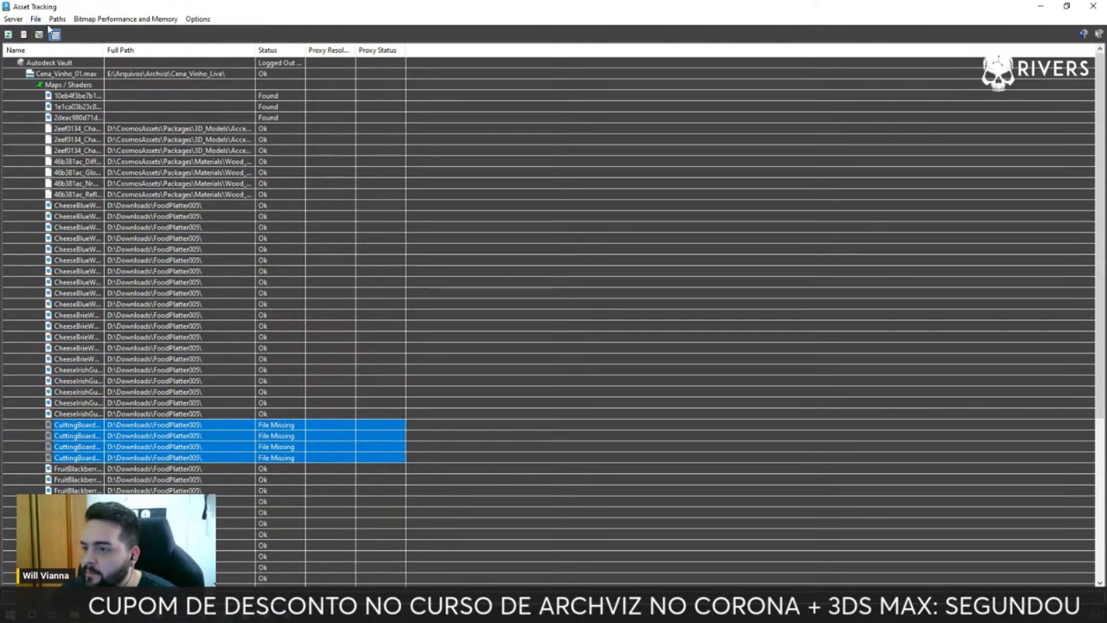
- Point the selected CuttingBoard and KnifeCheese maps to the FoodPlatter005 folder
{"action": "left_click", "coordinate": [54, 19]}
{"action": "left_click", "coordinate": [80, 62]}
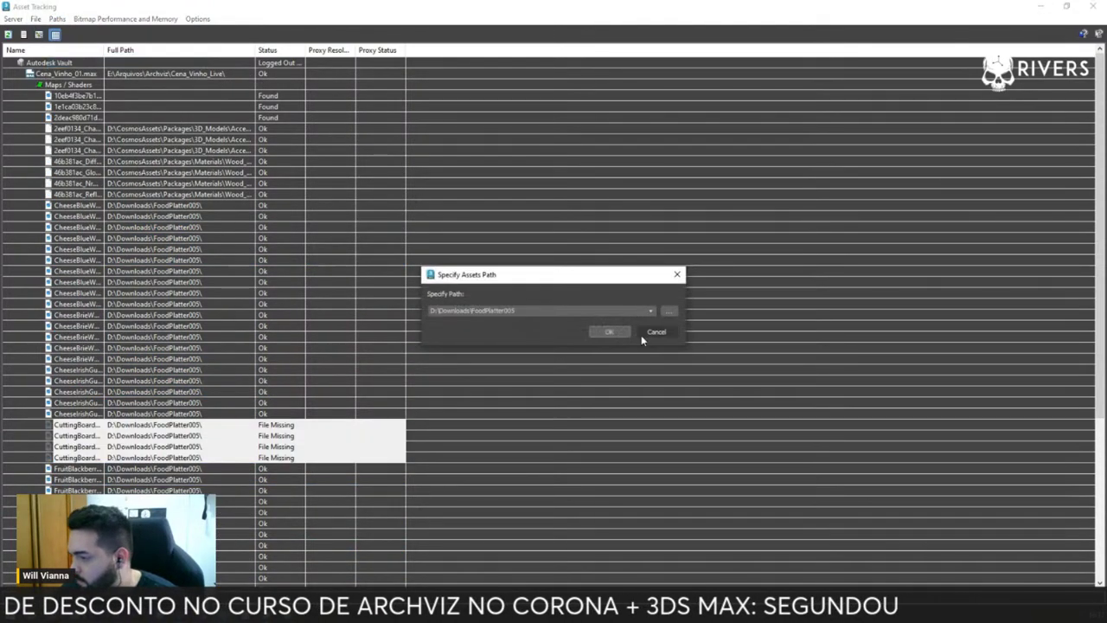
{"action": "left_click", "coordinate": [607, 332]}
{"action": "scroll", "coordinate": [386, 346], "scroll_direction": "down", "scroll_amount": 4}
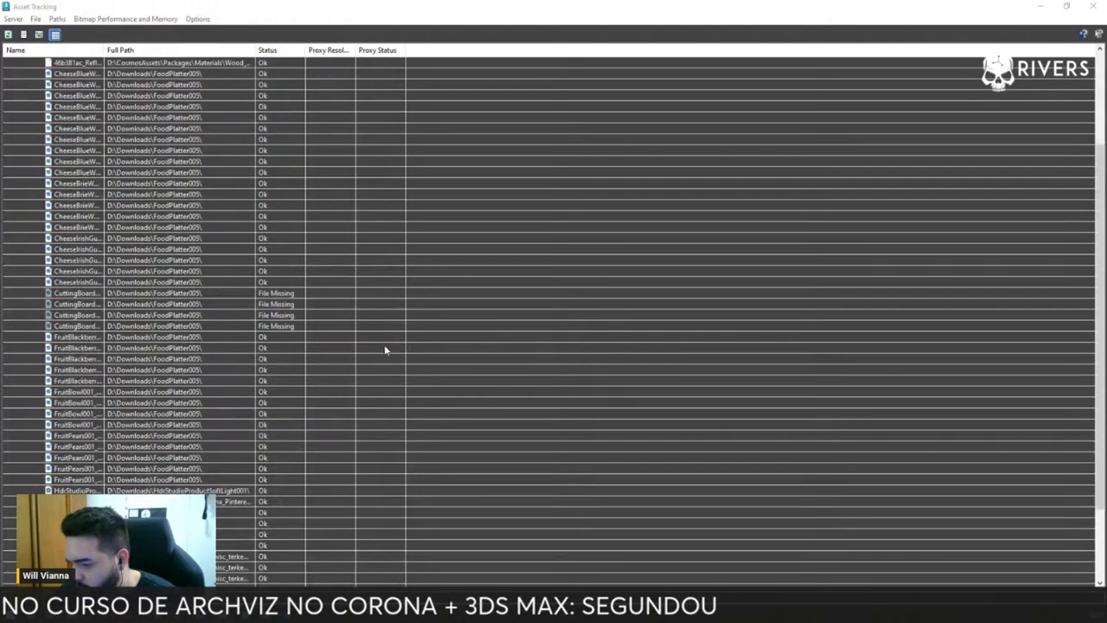
{"action": "scroll", "coordinate": [422, 323], "scroll_direction": "down", "scroll_amount": 3}
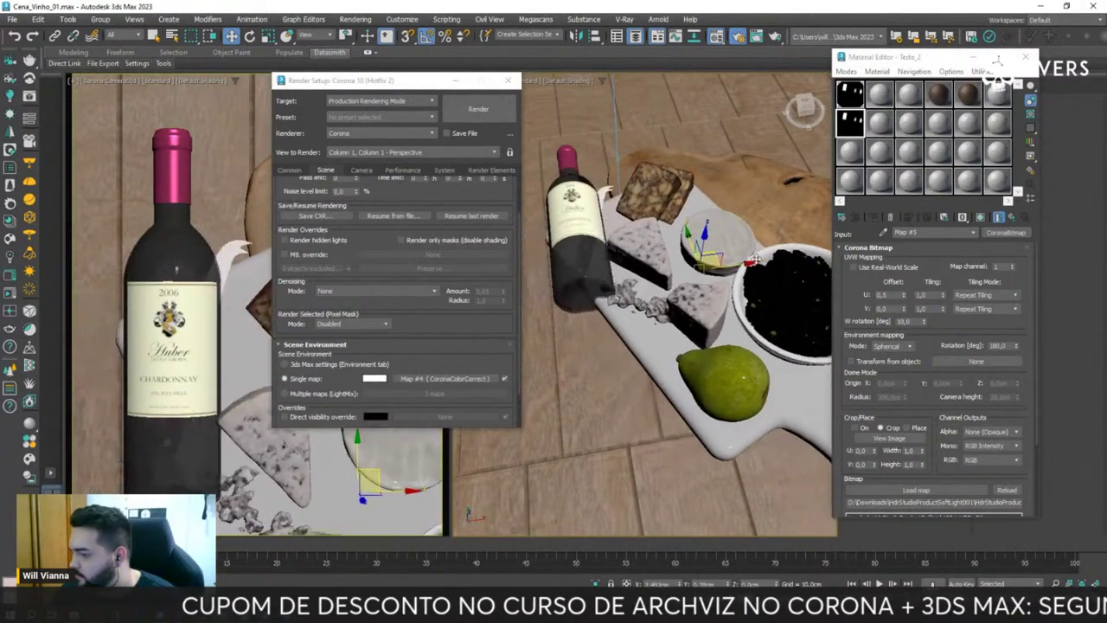
- Close Render Setup and delete the wooden board behind the platter
{"action": "key", "text": "e"}
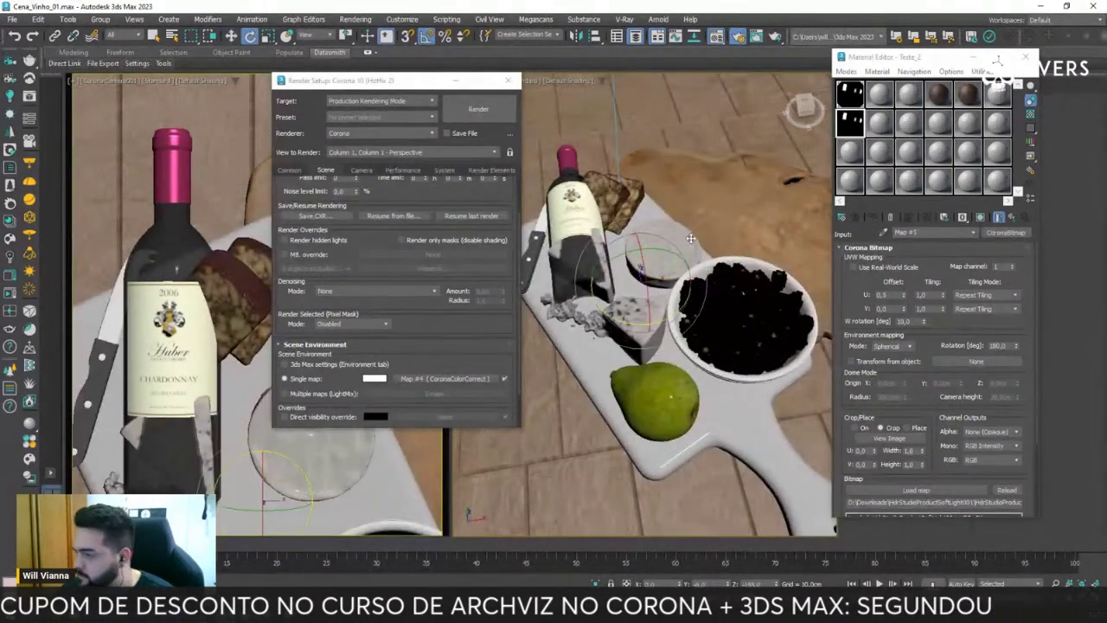
{"action": "key", "text": "F10"}
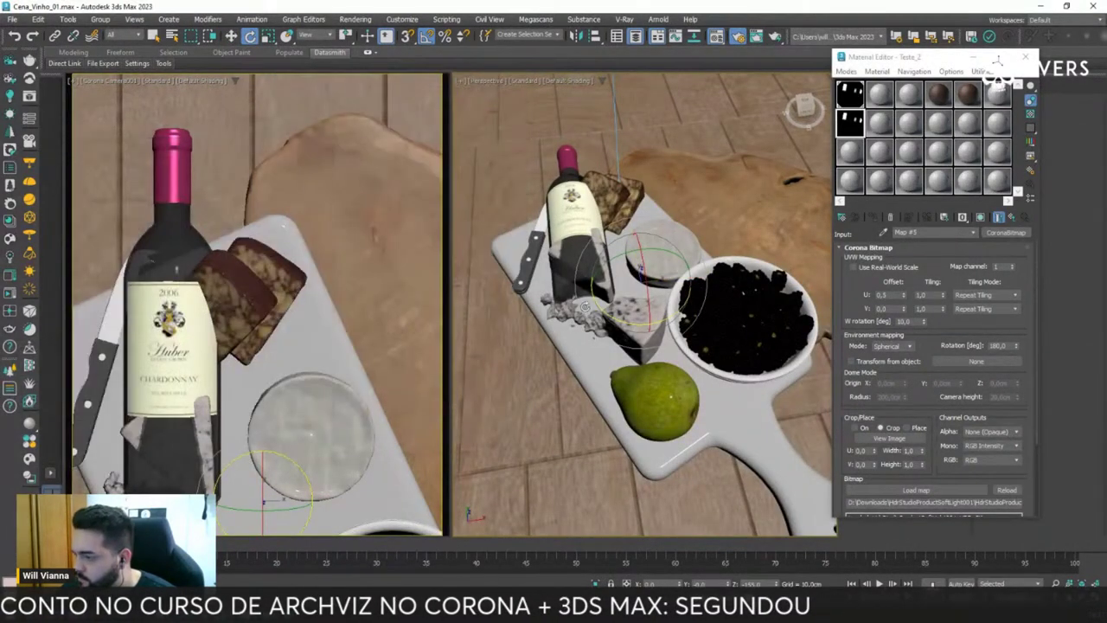
{"action": "left_click", "coordinate": [727, 208]}
{"action": "key", "text": "Delete"}
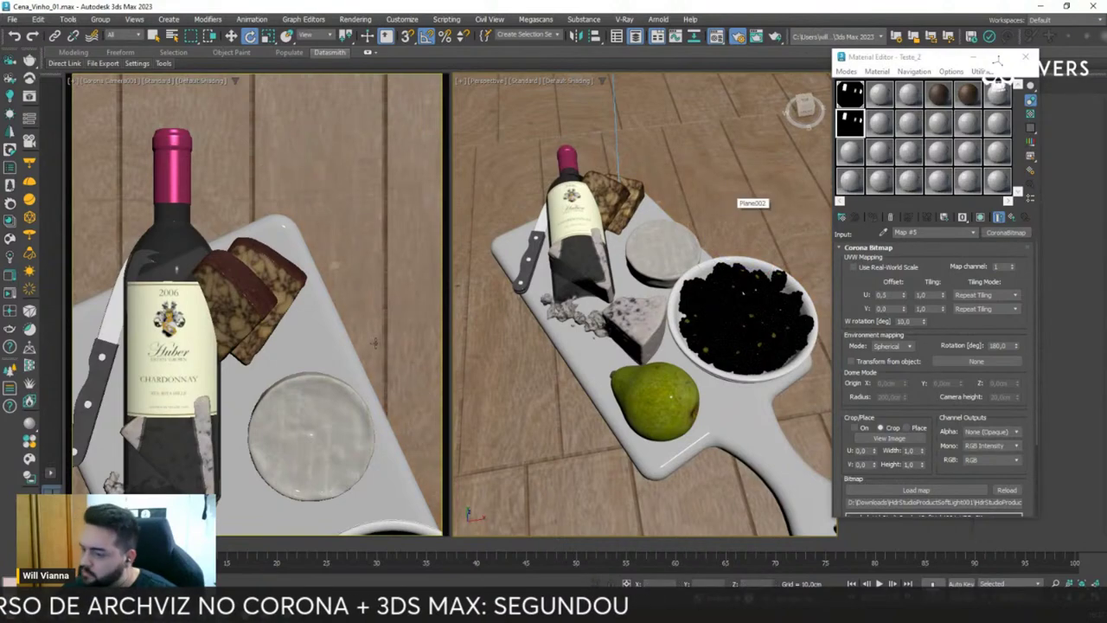
- Rotate the platter group about its vertical axis and start a Corona interactive render
{"action": "scroll", "coordinate": [647, 243], "scroll_direction": "down", "scroll_amount": 2}
{"action": "mouse_move", "coordinate": [647, 243]}
{"action": "middle_mouse_down", "text": "alt"}
{"action": "mouse_move", "coordinate": [667, 258]}
{"action": "mouse_move", "coordinate": [594, 251]}
{"action": "middle_mouse_up", "text": "alt"}
{"action": "left_click", "coordinate": [593, 251]}
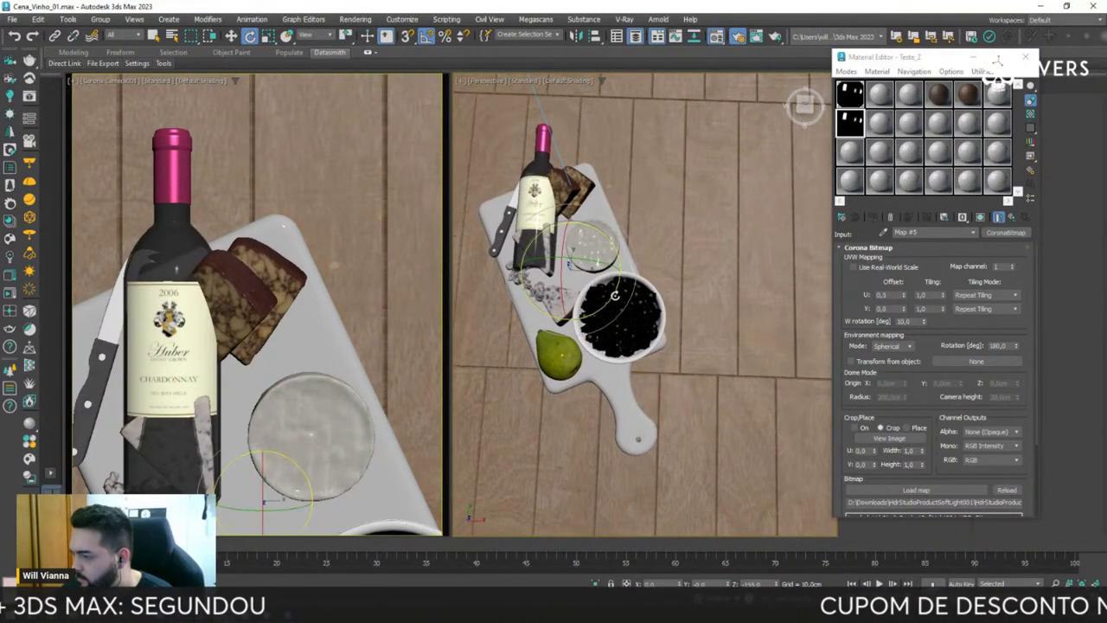
{"action": "mouse_move", "coordinate": [612, 290]}
{"action": "left_mouse_down"}
{"action": "mouse_move", "coordinate": [620, 294]}
{"action": "mouse_move", "coordinate": [668, 203]}
{"action": "mouse_move", "coordinate": [670, 232]}
{"action": "mouse_move", "coordinate": [675, 221]}
{"action": "left_mouse_up"}
{"action": "key", "text": "w"}
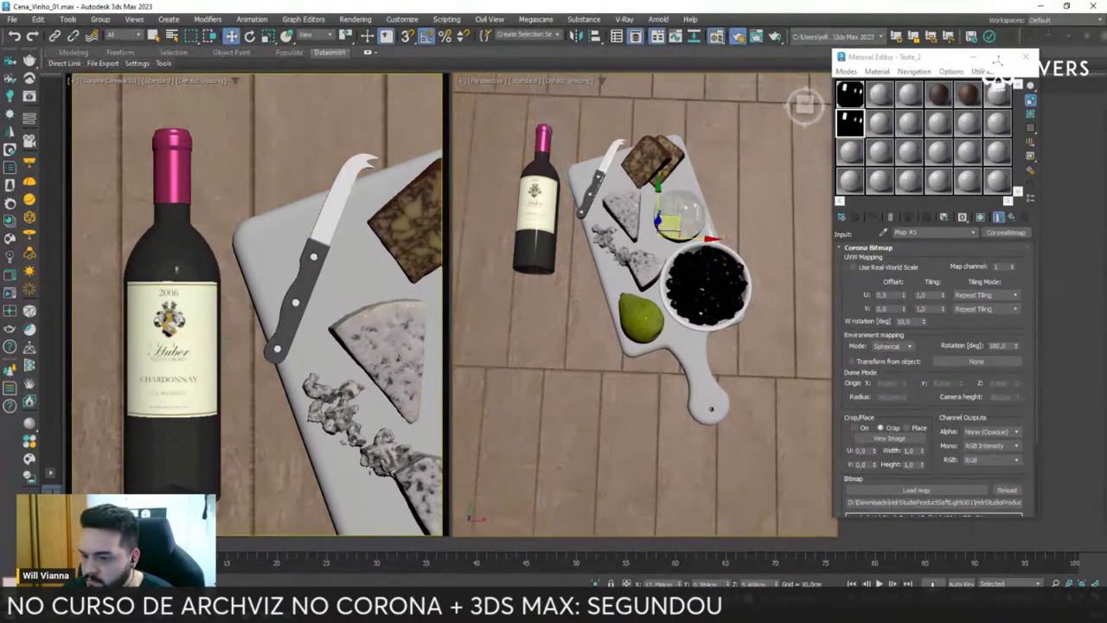
{"action": "left_click", "coordinate": [134, 246]}
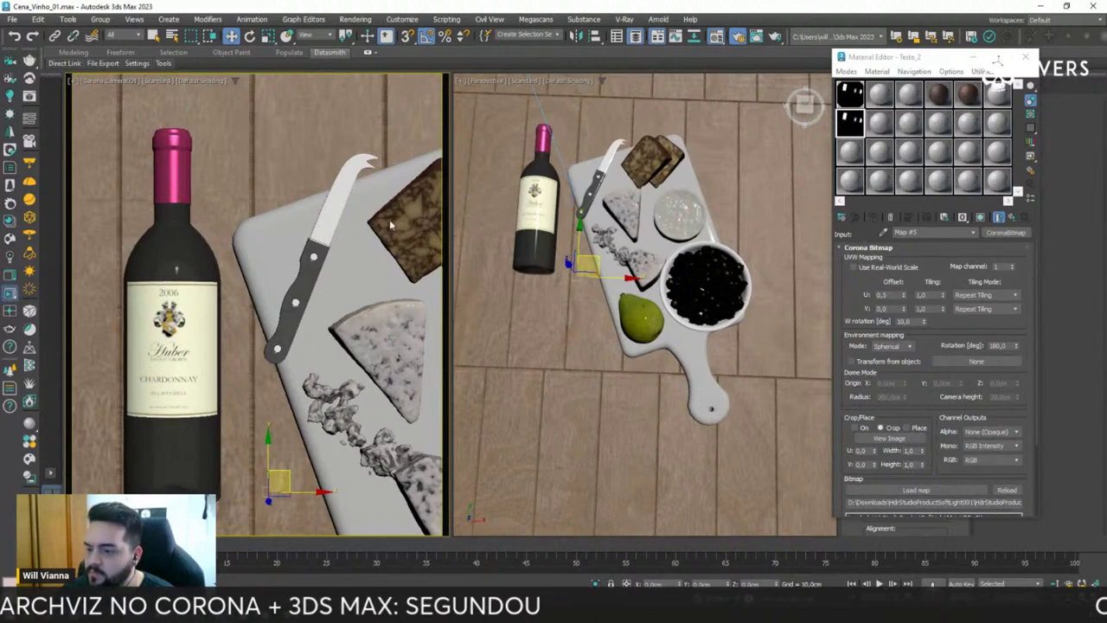
{"action": "key", "text": "shift+q"}
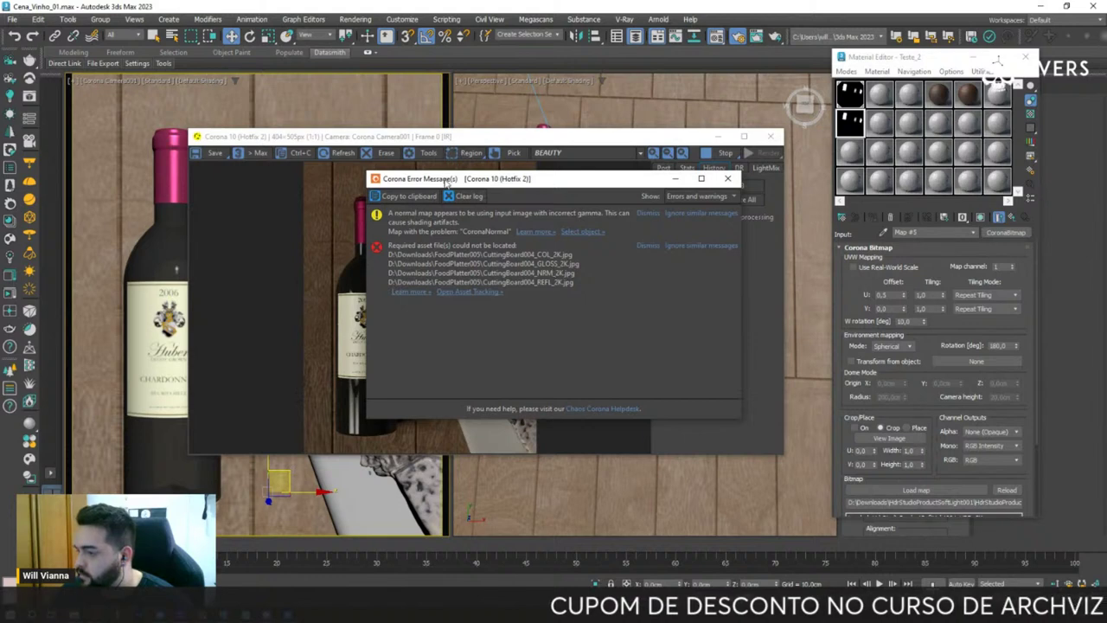
- Check missing files in Asset Tracking, then move the Corona error log behind the render window
{"action": "key", "text": "Escape"}
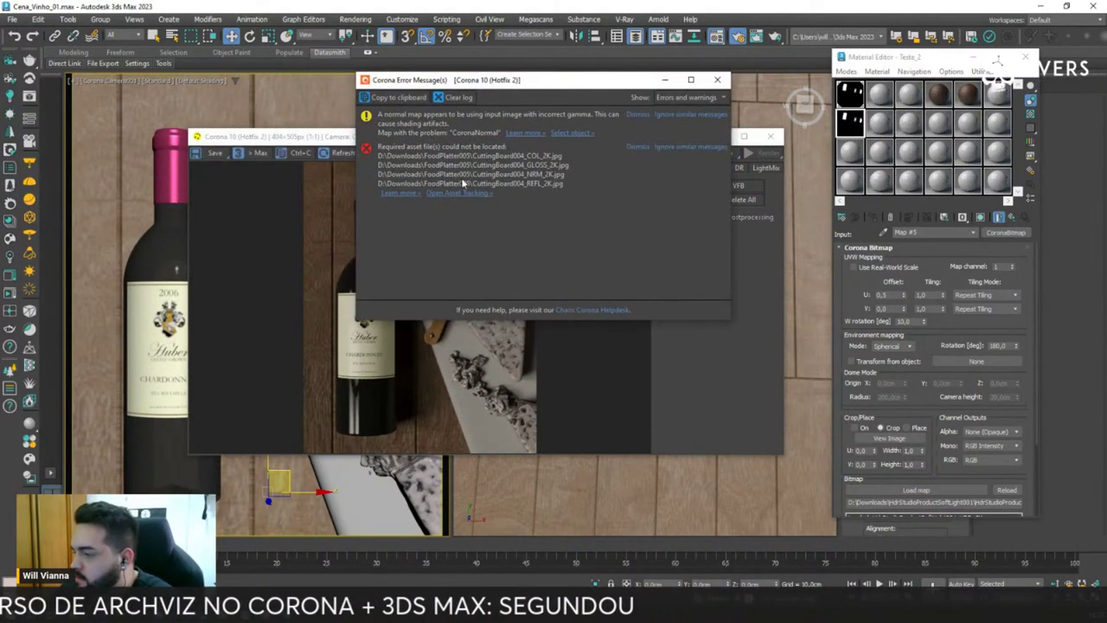
{"action": "left_click", "coordinate": [460, 193]}
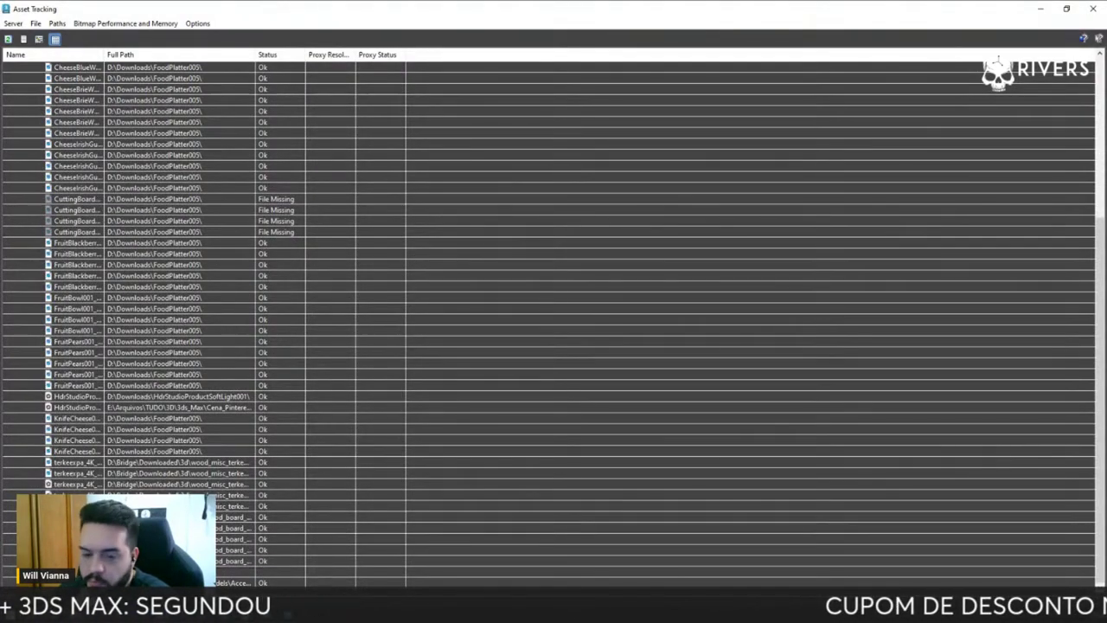
{"action": "left_click", "coordinate": [1040, 9]}
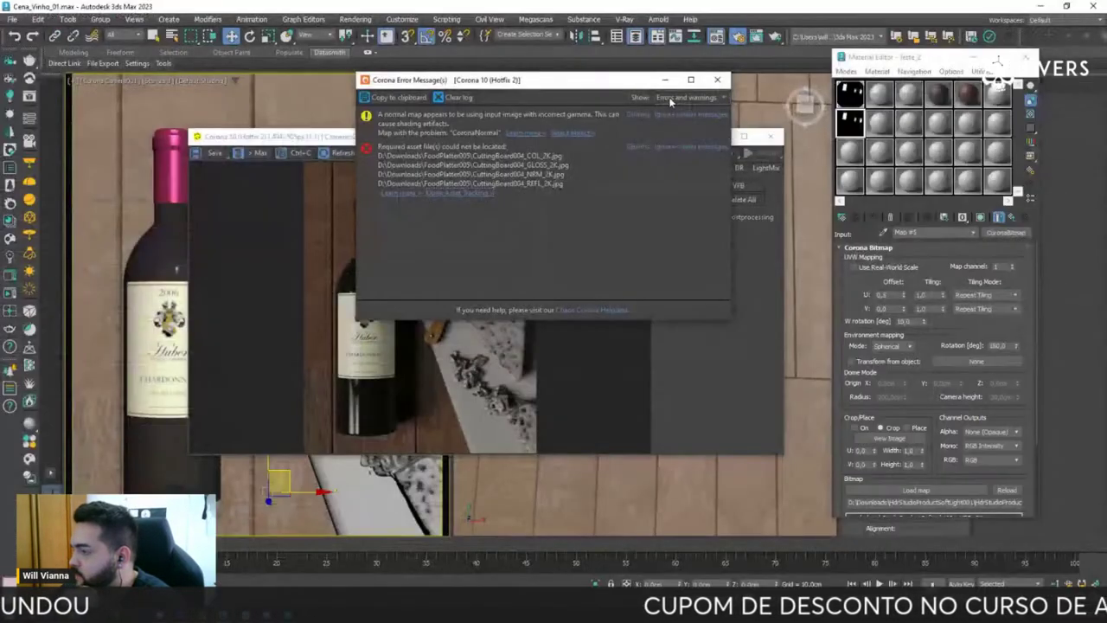
{"action": "left_click_drag", "start_coordinate": [596, 84], "coordinate": [350, 52]}
{"action": "left_click", "coordinate": [729, 158]}
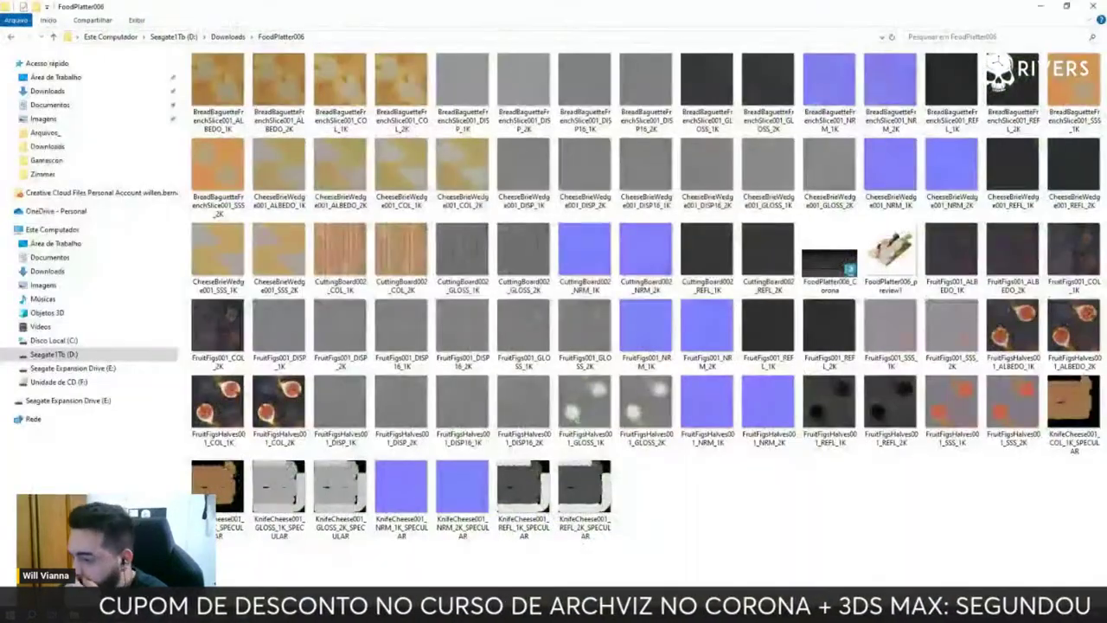
- Open the FoodPlatter005 folder inside Downloads in File Explorer
{"action": "left_click", "coordinate": [229, 37]}
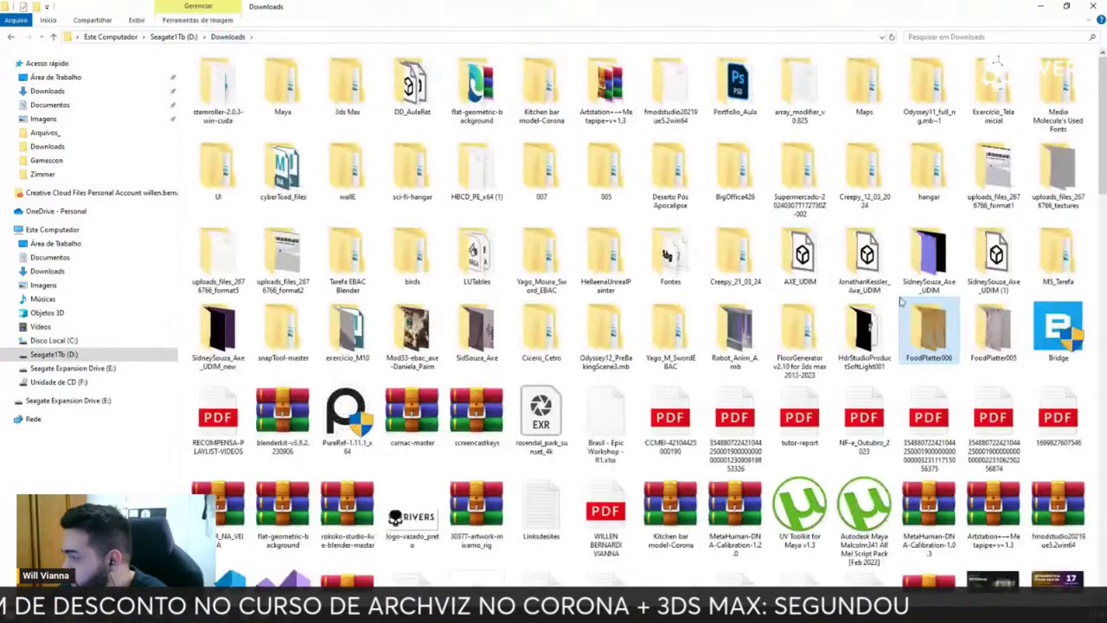
{"action": "double_click", "coordinate": [990, 327]}
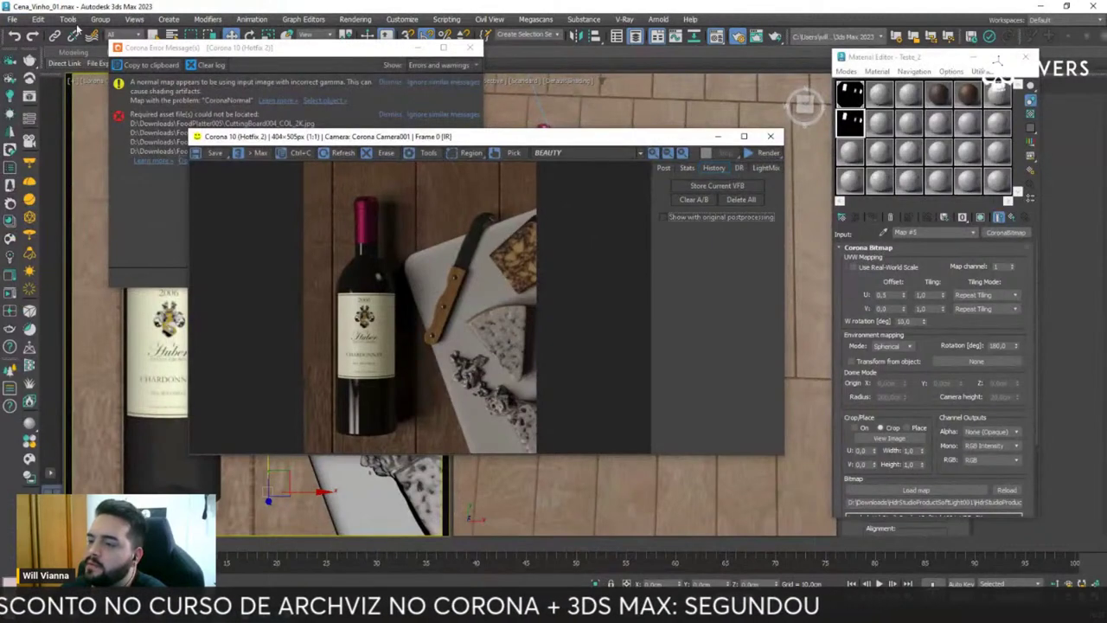
- Set the four missing CuttingBoard maps' path to D:\Downloads\FoodPlatter005, then close Asset Tracking
{"action": "left_click", "coordinate": [602, 106]}
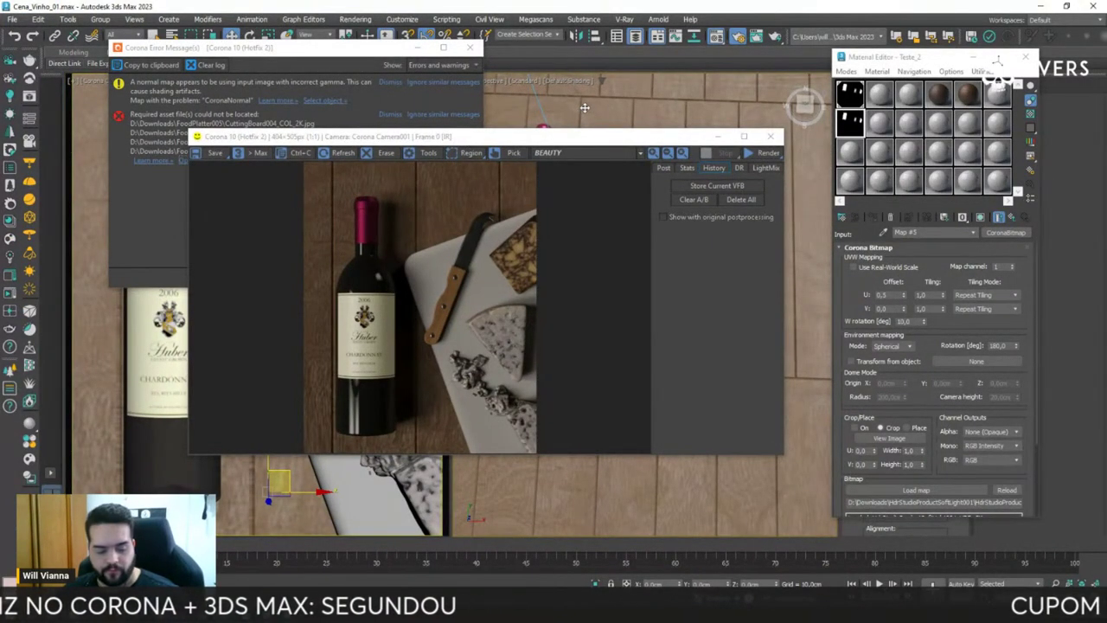
{"action": "key", "text": "shift+t"}
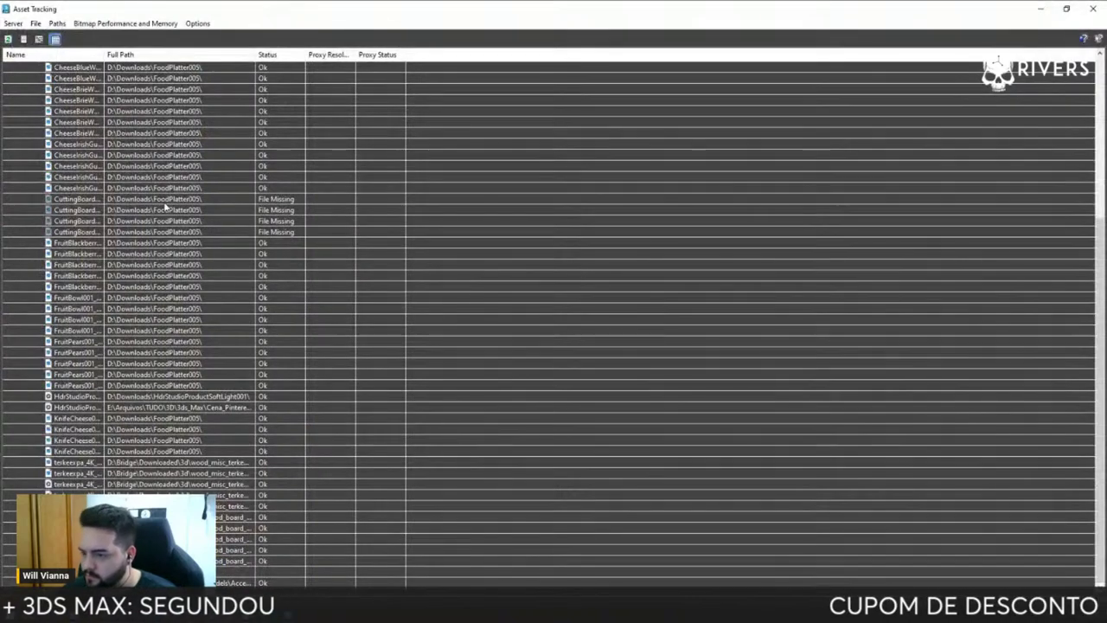
{"action": "left_click_drag", "start_coordinate": [164, 204], "coordinate": [190, 232]}
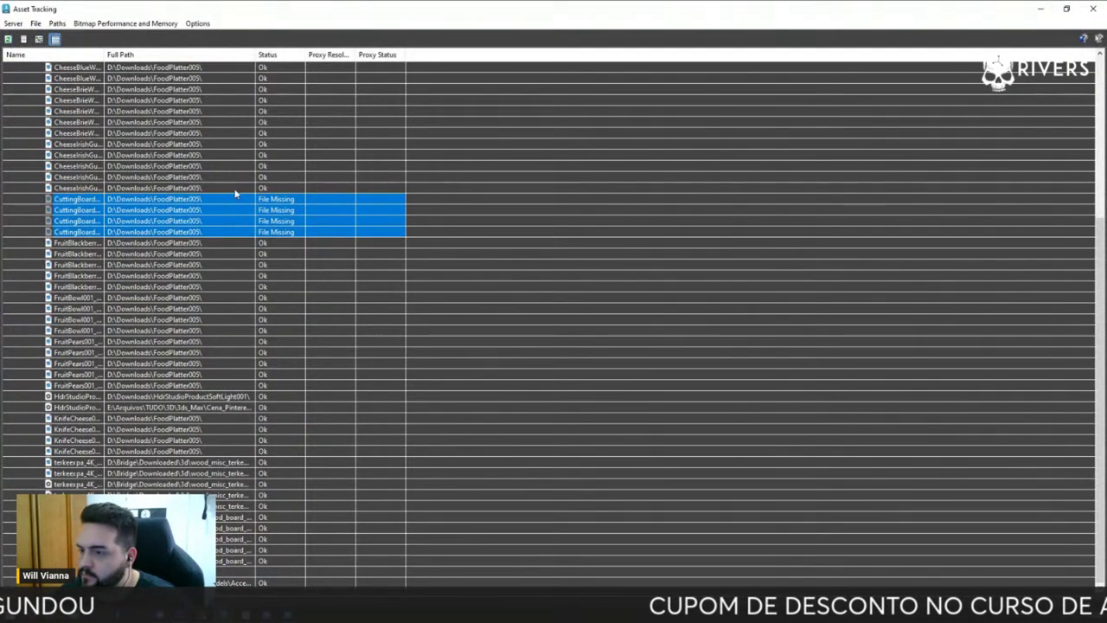
{"action": "left_click", "coordinate": [56, 24]}
{"action": "left_click", "coordinate": [78, 66]}
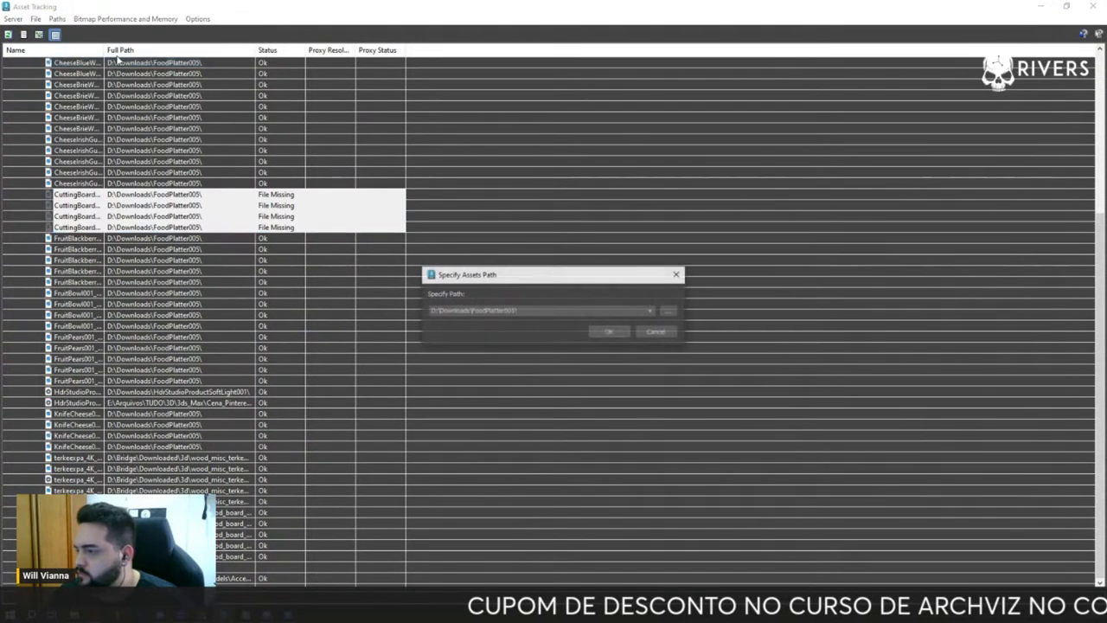
{"action": "left_click", "coordinate": [669, 309]}
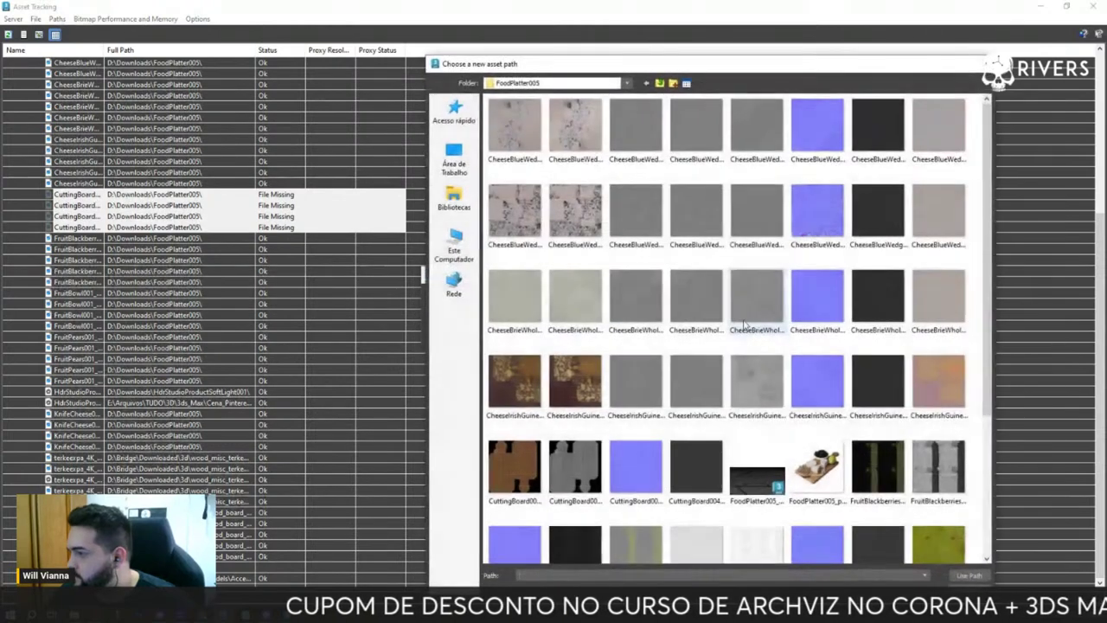
{"action": "mouse_move", "coordinate": [505, 61]}
{"action": "left_mouse_down"}
{"action": "mouse_move", "coordinate": [426, 64]}
{"action": "mouse_move", "coordinate": [281, 9]}
{"action": "left_mouse_up"}
{"action": "left_click", "coordinate": [387, 29]}
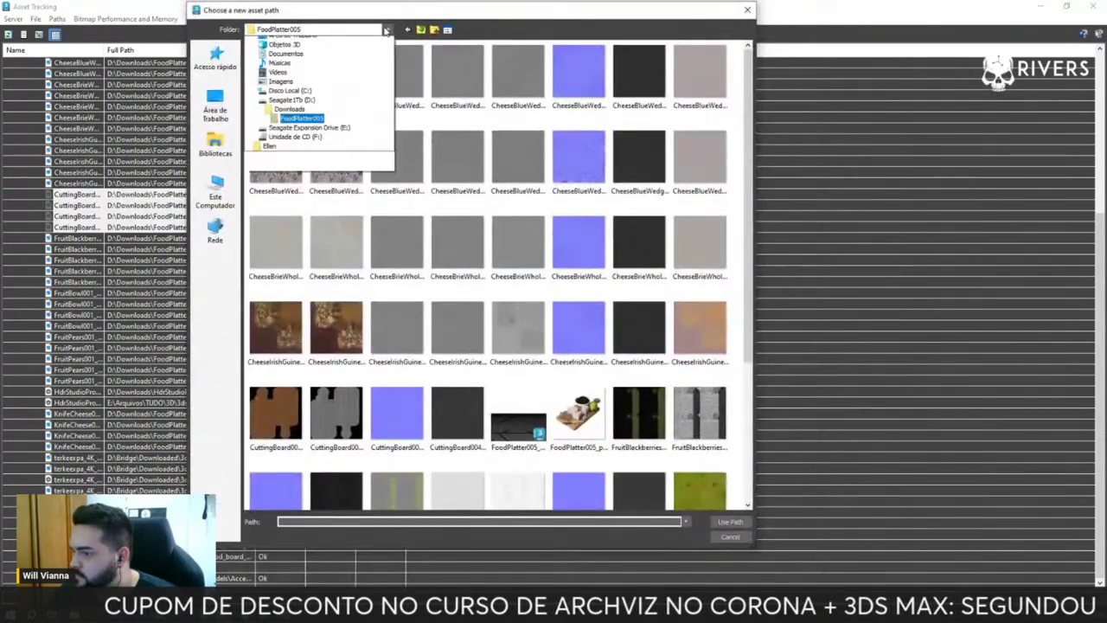
{"action": "left_click", "coordinate": [313, 206]}
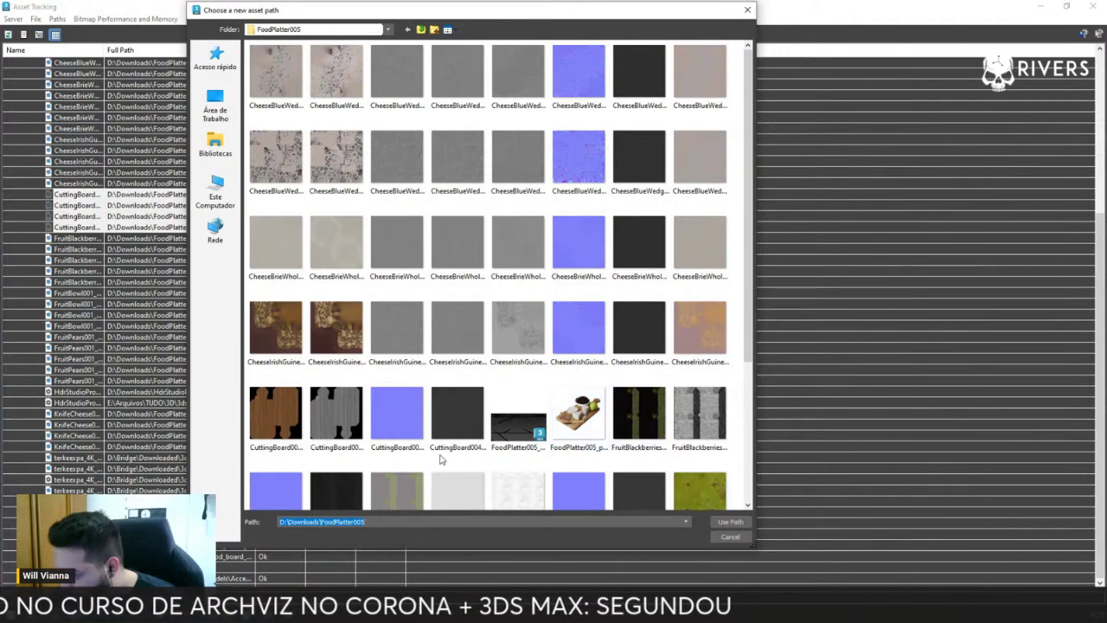
{"action": "left_click", "coordinate": [731, 522]}
{"action": "left_click", "coordinate": [608, 333]}
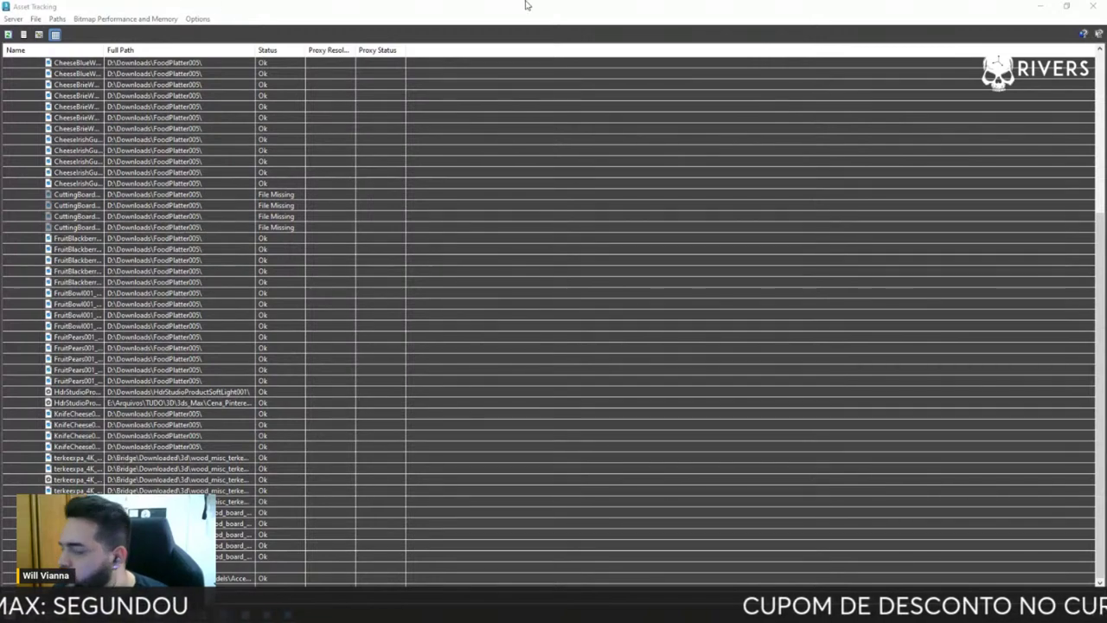
{"action": "left_click", "coordinate": [1040, 6]}
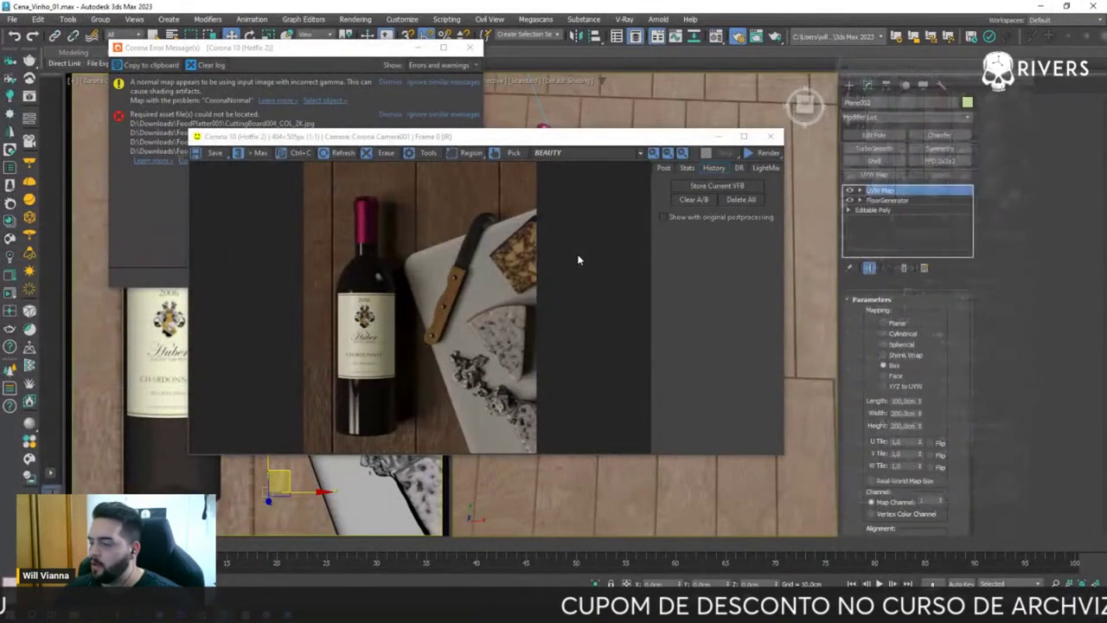
- Switch to the Slate Material Editor, clear its view, and pick the cutting board's CuttingBoard004_2K material
{"action": "key", "text": "m"}
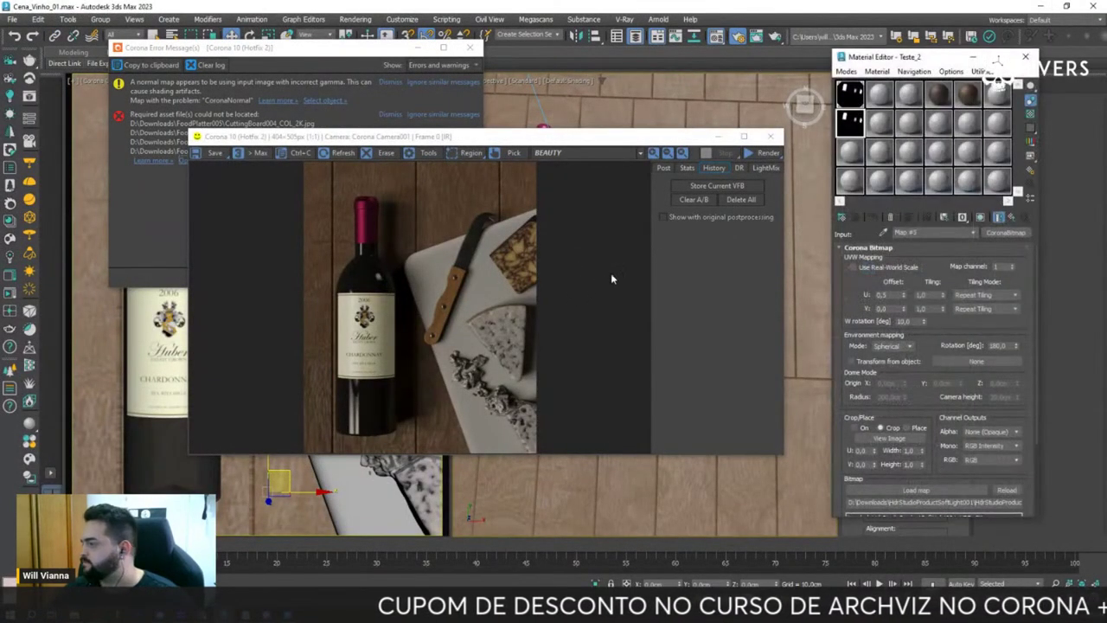
{"action": "left_click", "coordinate": [845, 71]}
{"action": "left_click", "coordinate": [876, 103]}
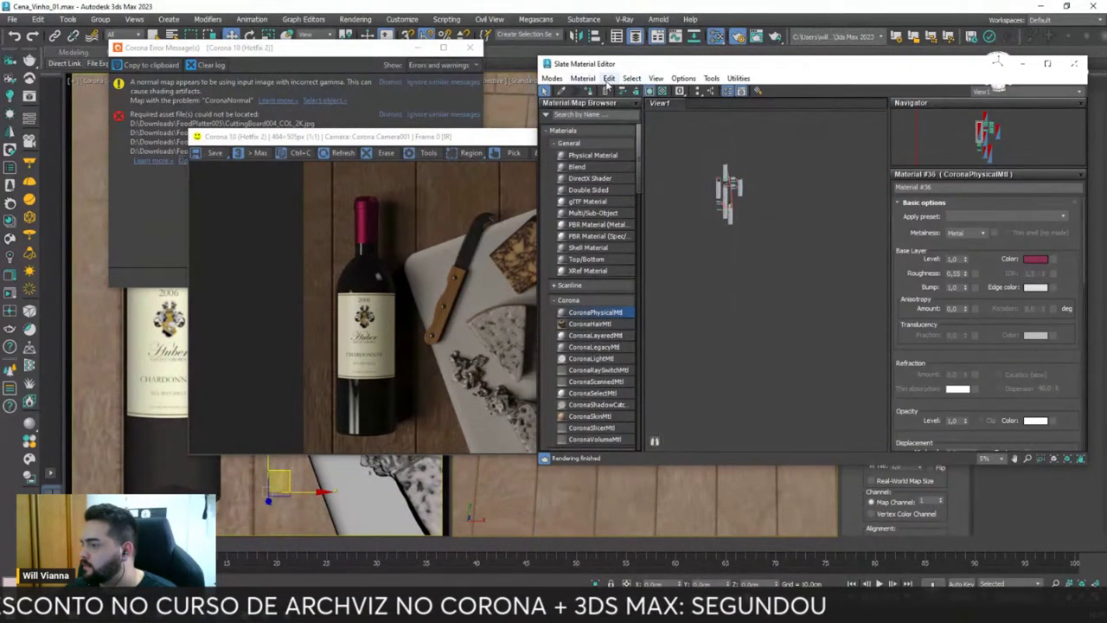
{"action": "left_click", "coordinate": [609, 79]}
{"action": "mouse_move", "coordinate": [632, 79]}
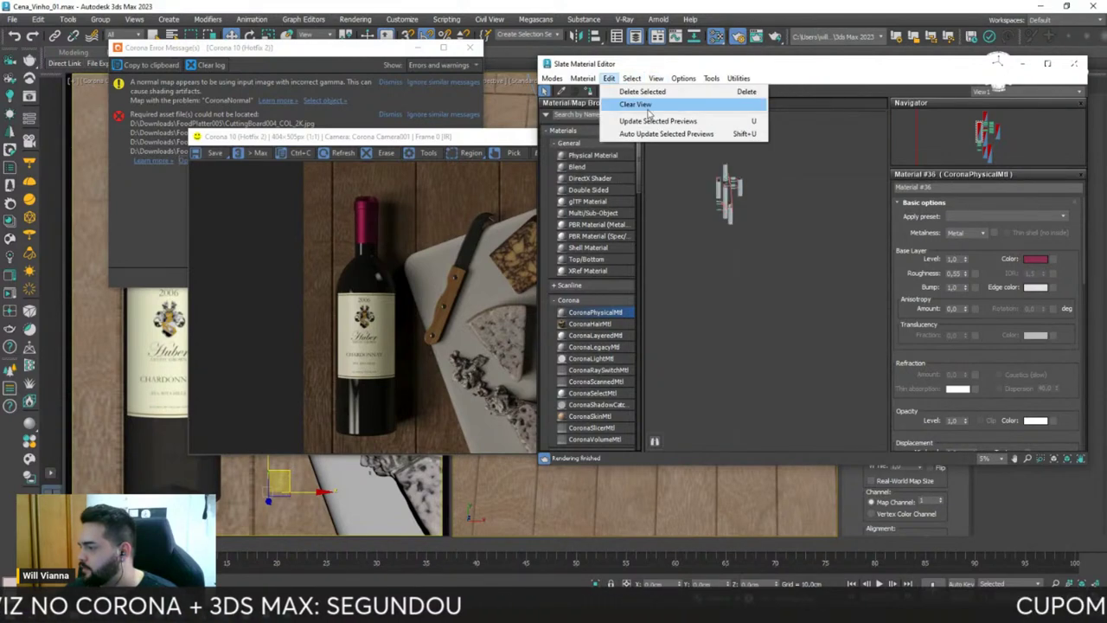
{"action": "left_click", "coordinate": [636, 103]}
{"action": "left_click", "coordinate": [566, 324]}
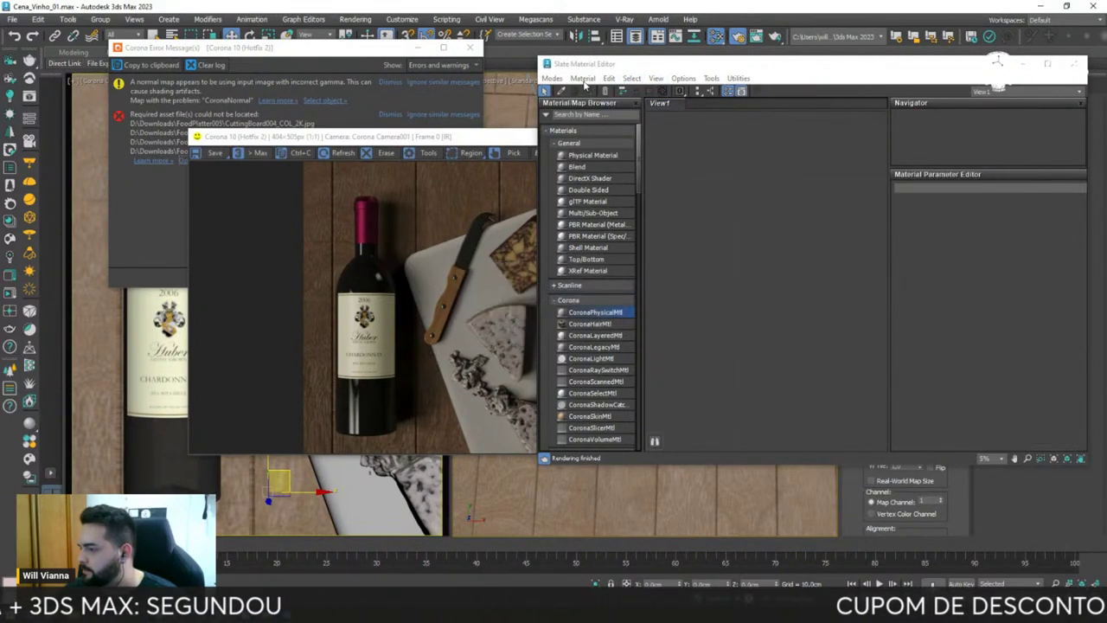
{"action": "left_click", "coordinate": [566, 90]}
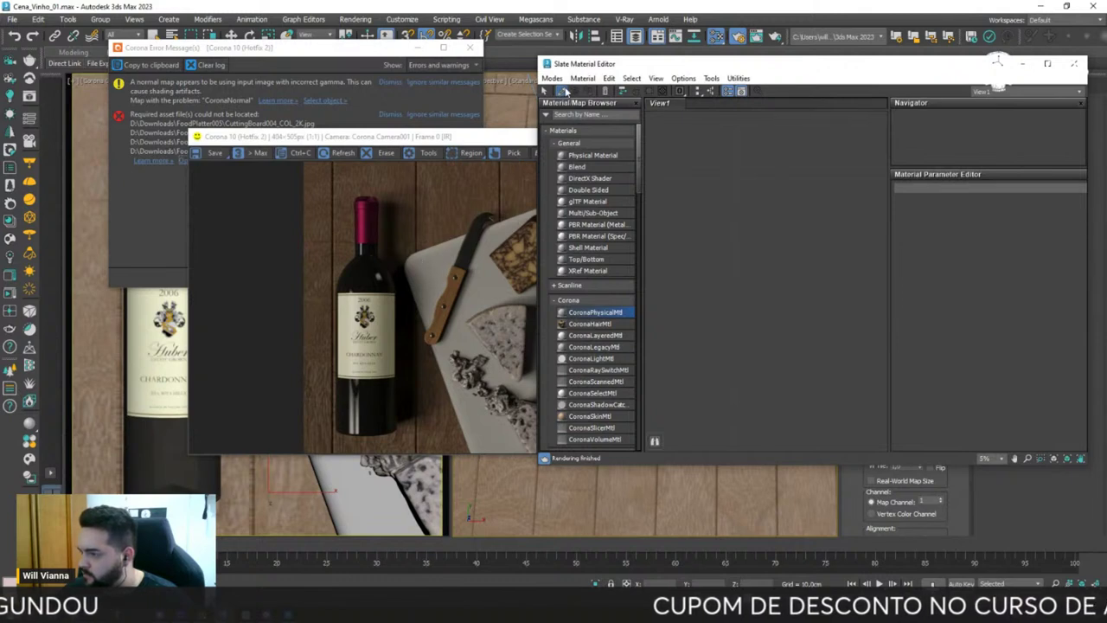
{"action": "left_click", "coordinate": [355, 505]}
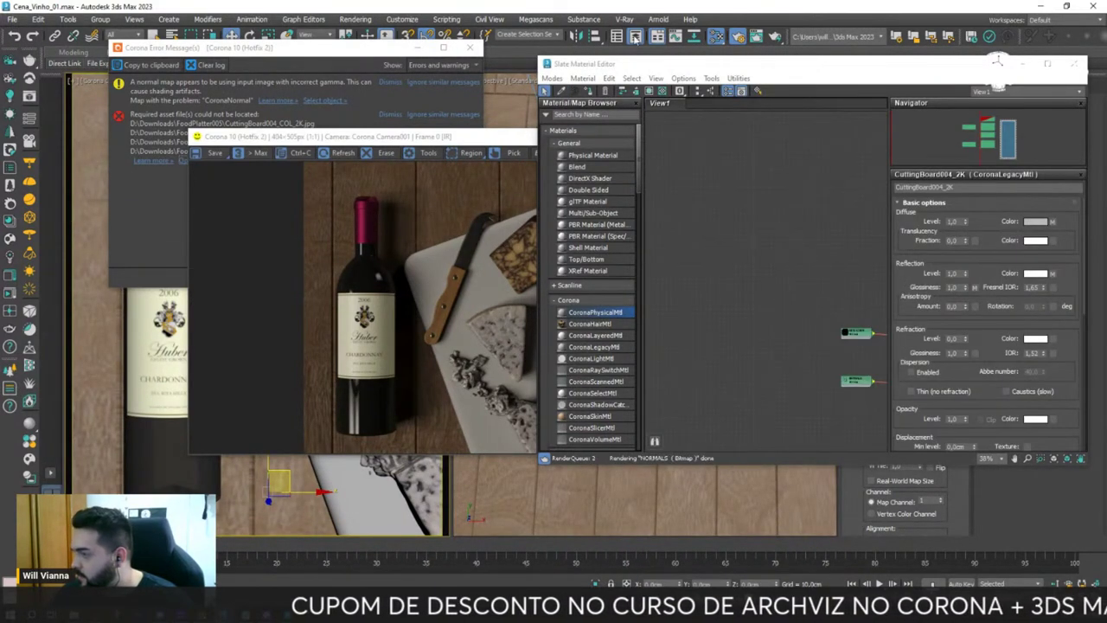
- Maximize the Slate Material Editor, frame the material nodes, and add a new Corona Bitmap node
{"action": "left_click_drag", "start_coordinate": [997, 62], "coordinate": [660, 73]}
{"action": "double_click", "coordinate": [660, 73]}
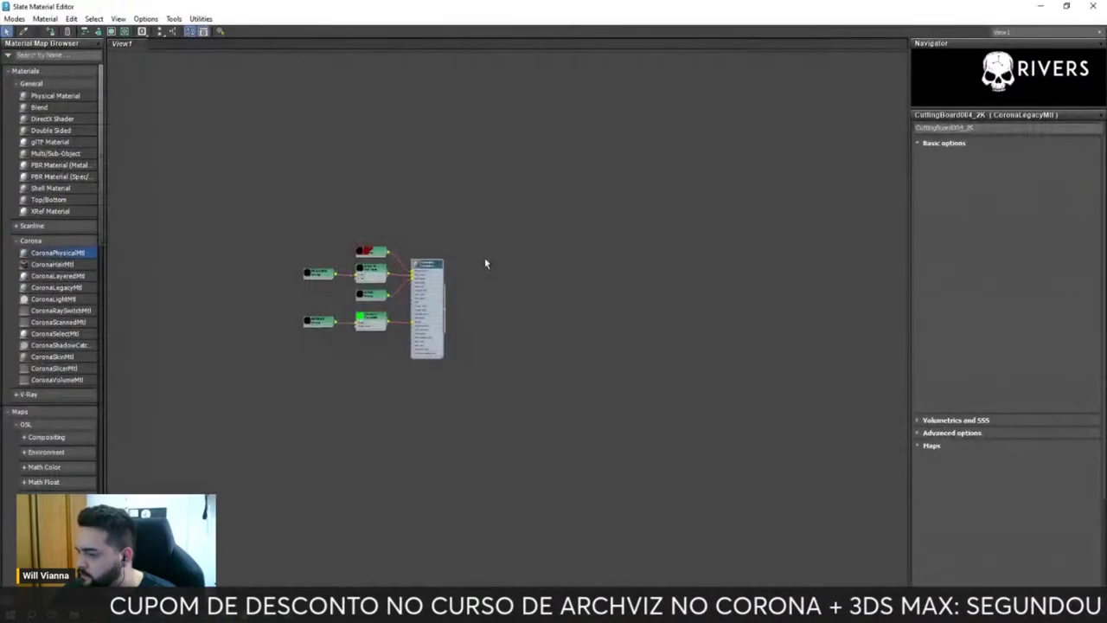
{"action": "scroll", "coordinate": [484, 263], "scroll_direction": "up", "scroll_amount": 5}
{"action": "middle_click_drag", "start_coordinate": [395, 235], "coordinate": [602, 200]}
{"action": "scroll", "coordinate": [603, 200], "scroll_direction": "up", "scroll_amount": 1}
{"action": "scroll", "coordinate": [478, 202], "scroll_direction": "up", "scroll_amount": 2}
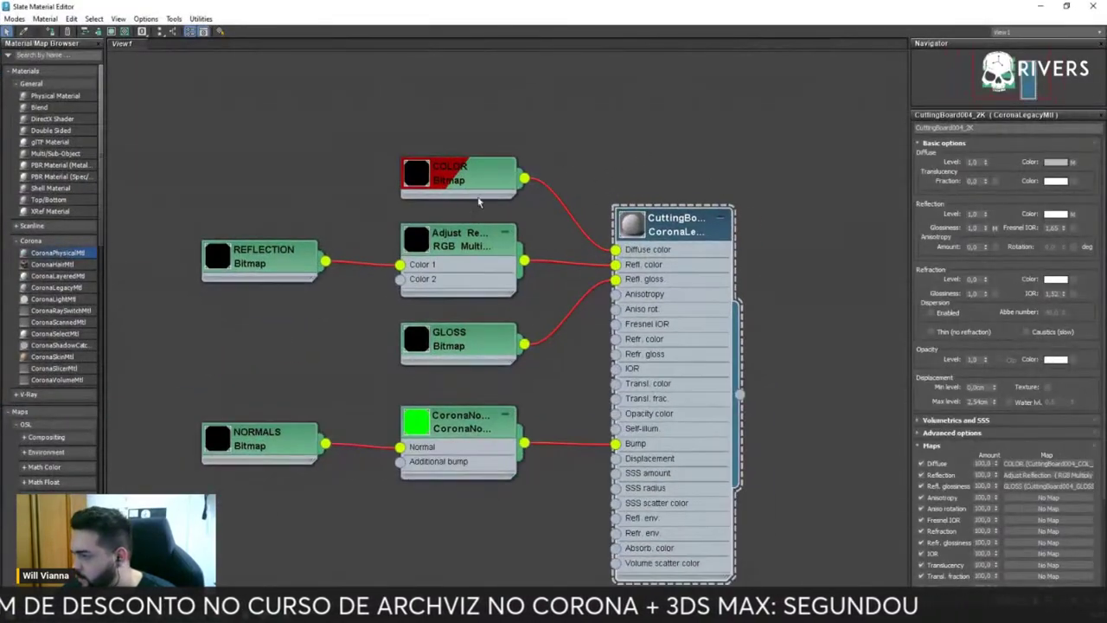
{"action": "mouse_move", "coordinate": [575, 154]}
{"action": "middle_mouse_down"}
{"action": "mouse_move", "coordinate": [472, 161]}
{"action": "mouse_move", "coordinate": [596, 196]}
{"action": "mouse_move", "coordinate": [586, 153]}
{"action": "middle_mouse_up"}
{"action": "scroll", "coordinate": [595, 196], "scroll_direction": "up", "scroll_amount": 1}
{"action": "scroll", "coordinate": [583, 168], "scroll_direction": "up", "scroll_amount": 1}
{"action": "scroll", "coordinate": [585, 153], "scroll_direction": "down", "scroll_amount": 1}
{"action": "scroll", "coordinate": [303, 177], "scroll_direction": "down", "scroll_amount": 1}
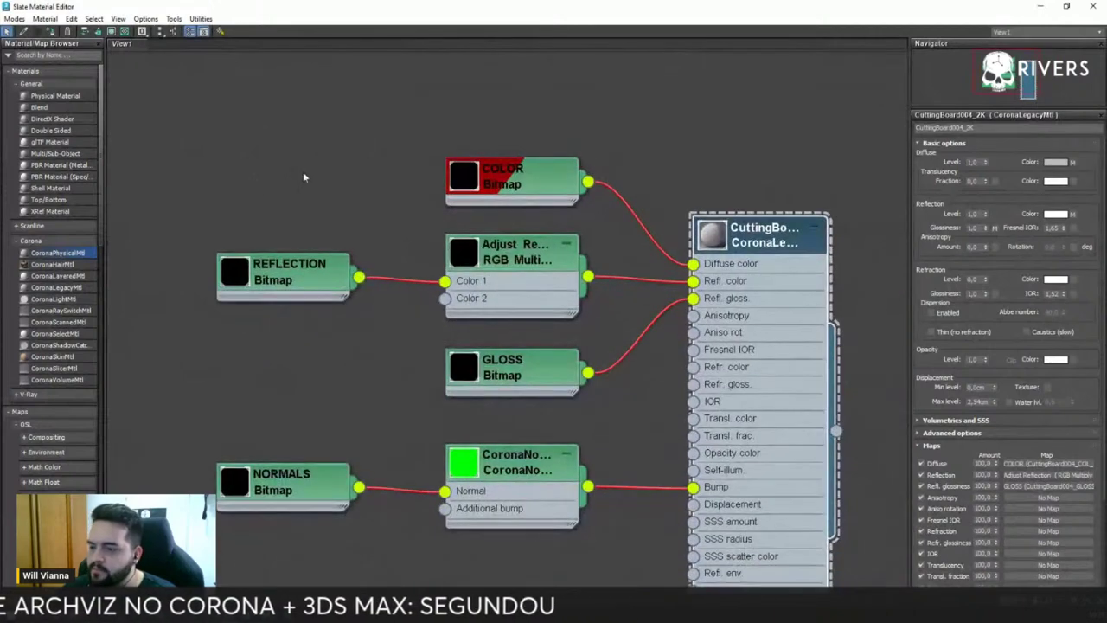
{"action": "right_click", "coordinate": [231, 122]}
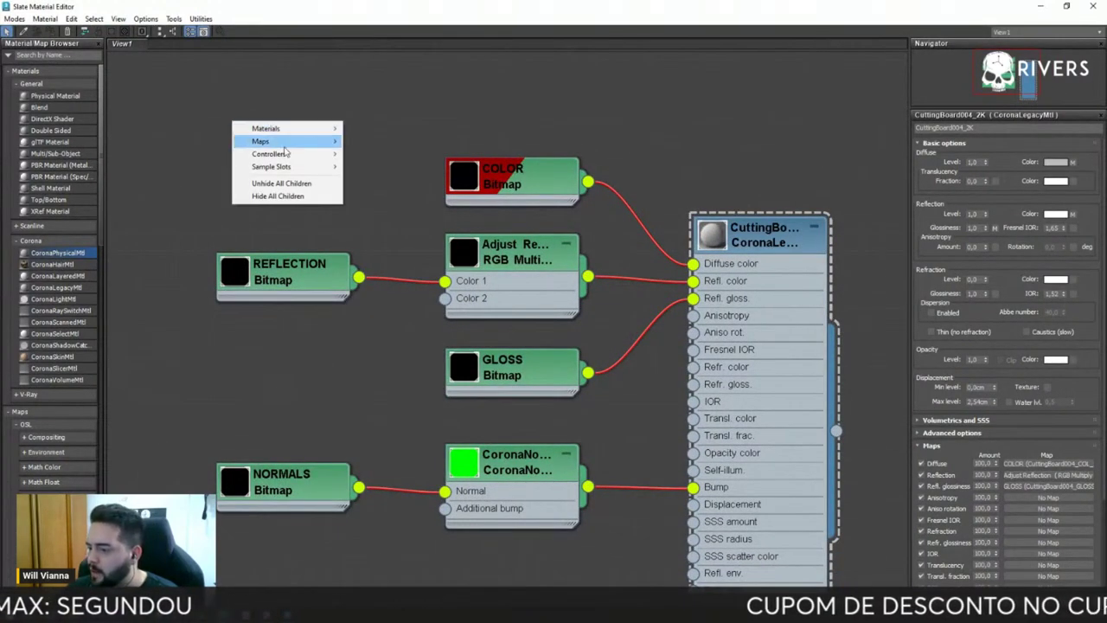
{"action": "mouse_move", "coordinate": [371, 179]}
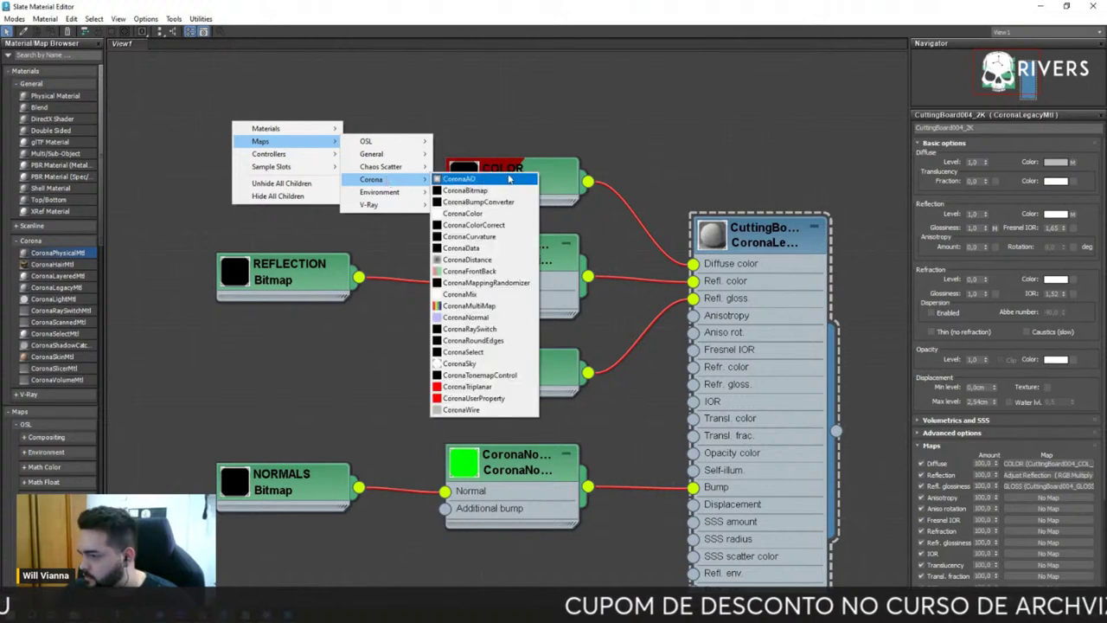
{"action": "left_click", "coordinate": [509, 179]}
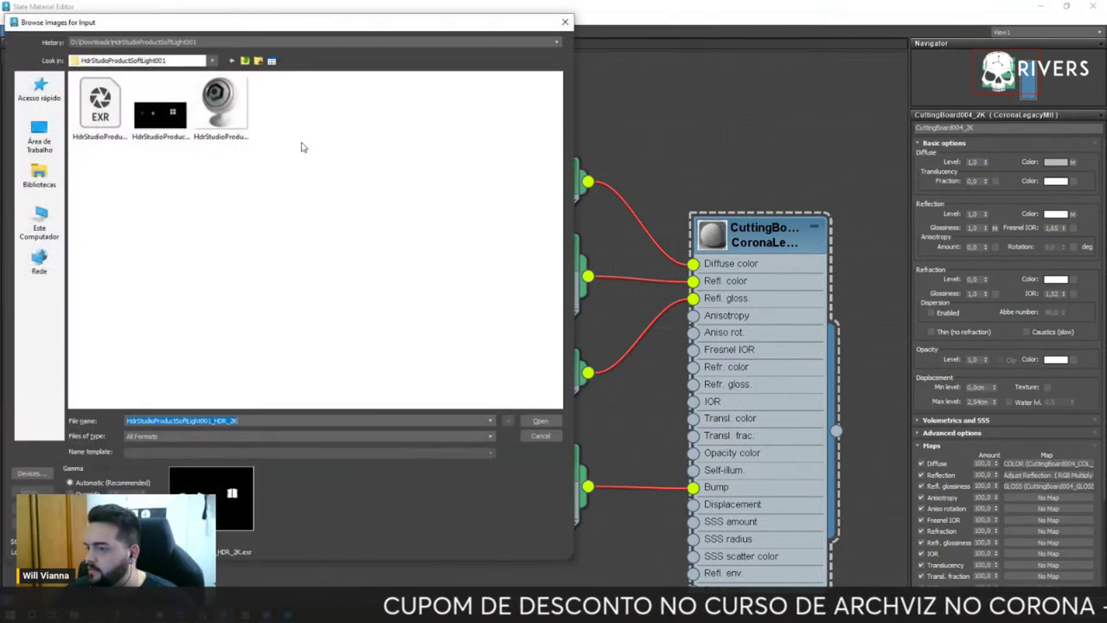
- Load the CuttingBoard004 colour texture from Downloads\FoodPlatter005 and wire it to Diffuse color
{"action": "left_click", "coordinate": [139, 61]}
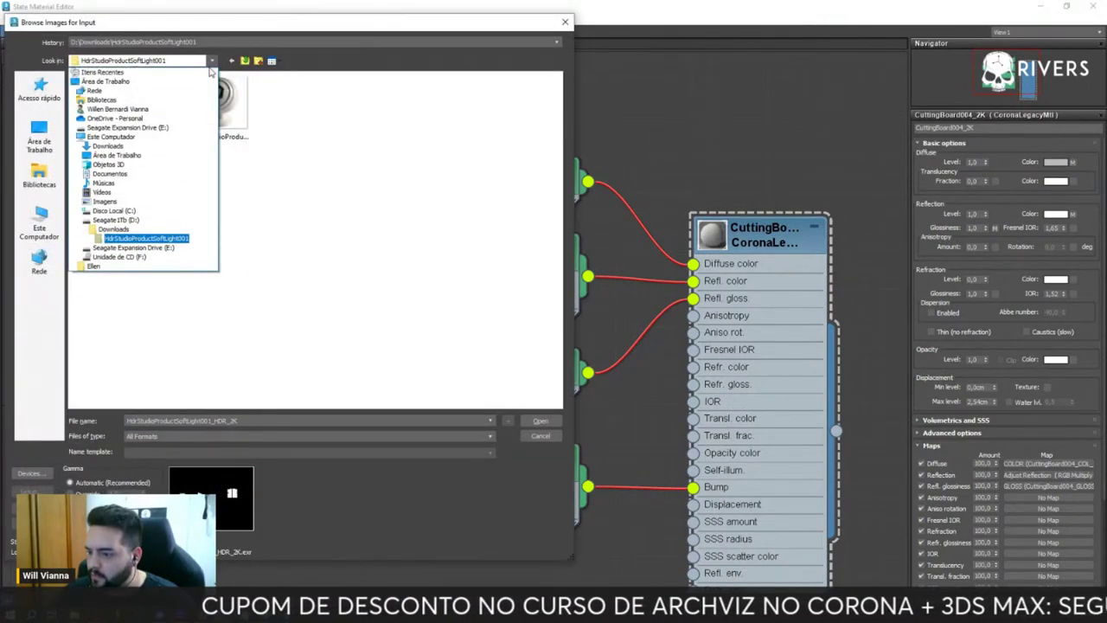
{"action": "left_click", "coordinate": [121, 229]}
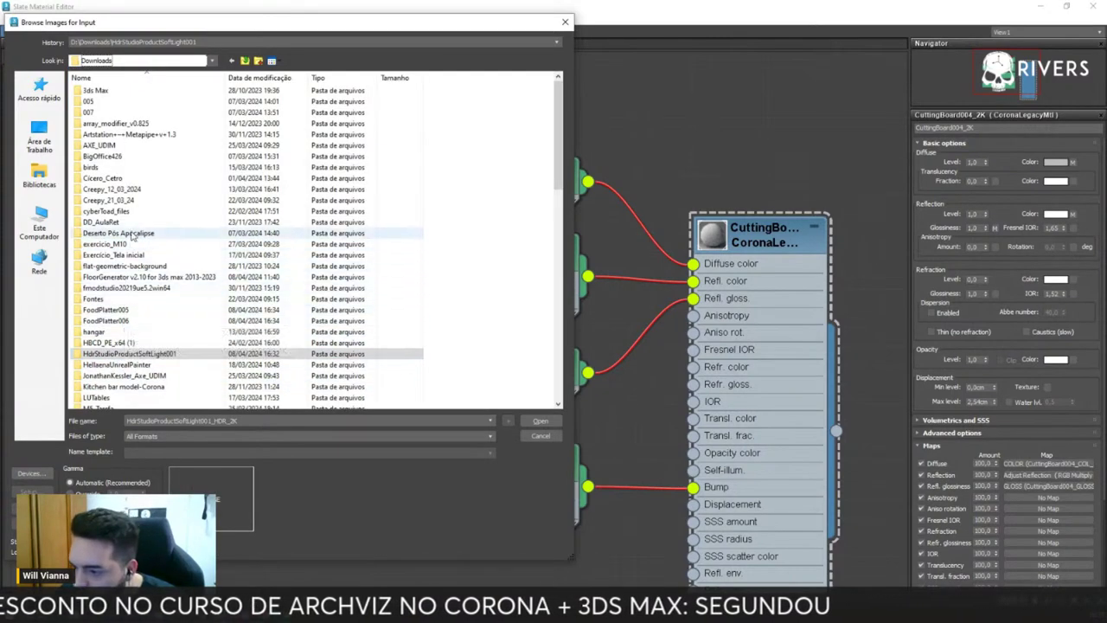
{"action": "double_click", "coordinate": [103, 309]}
{"action": "scroll", "coordinate": [361, 188], "scroll_direction": "down", "scroll_amount": 3}
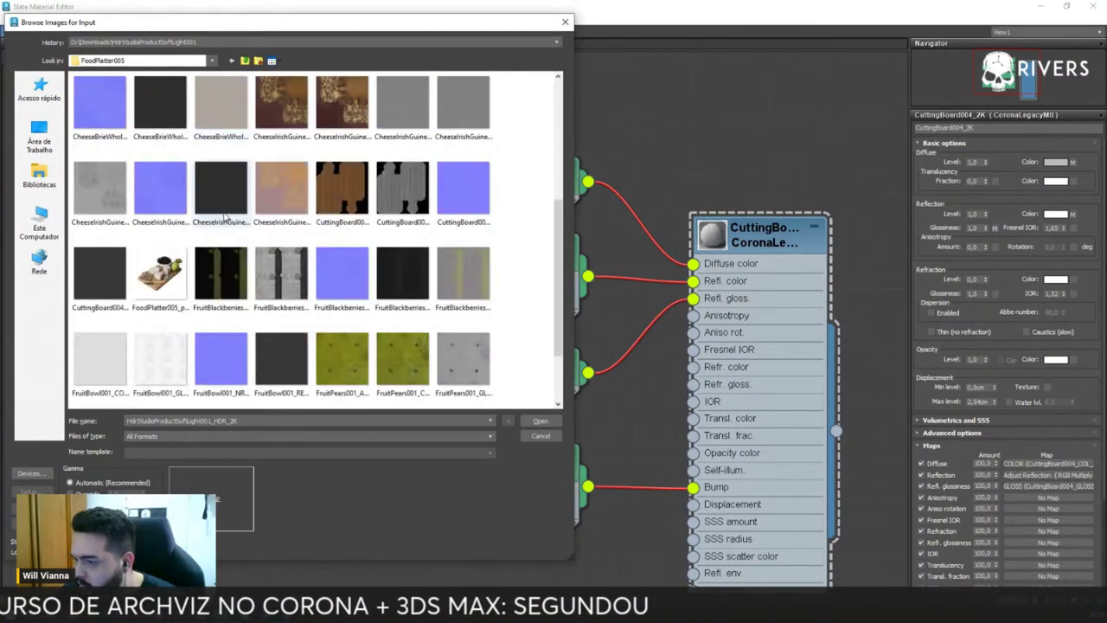
{"action": "double_click", "coordinate": [361, 188]}
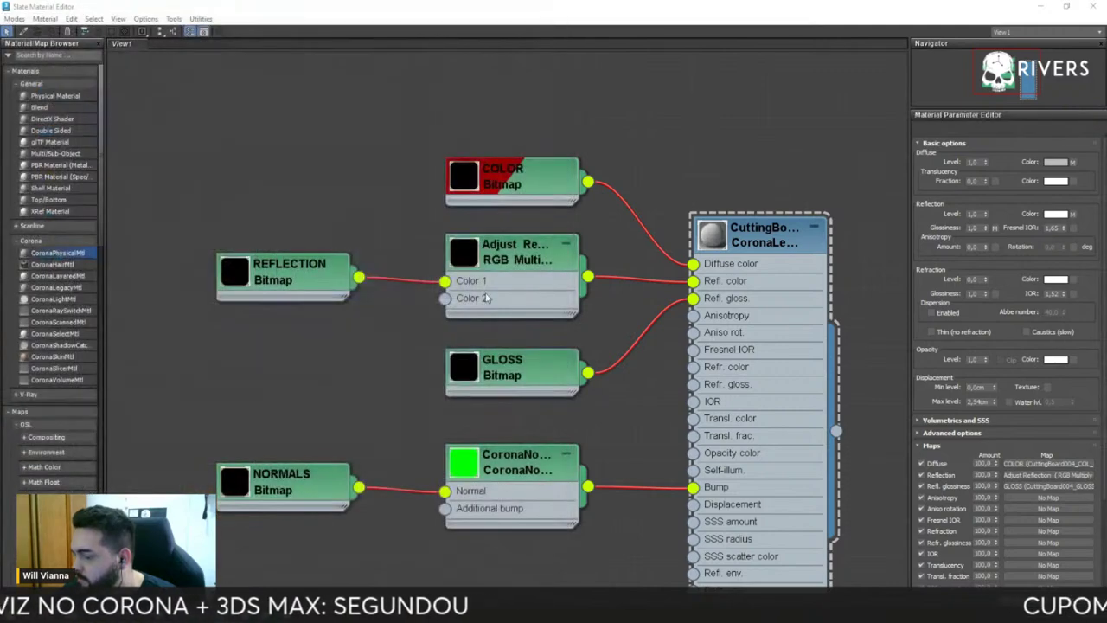
{"action": "left_click_drag", "start_coordinate": [301, 126], "coordinate": [693, 261]}
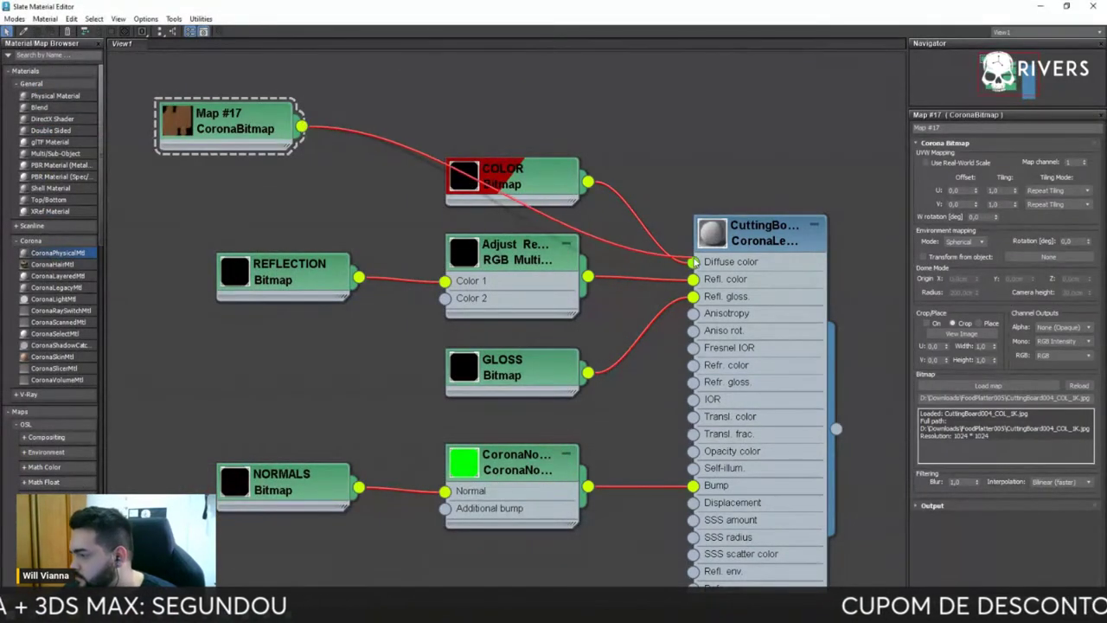
- Show the CuttingBoard004_2K material's textures in the viewport and lay out its child map nodes
{"action": "mouse_move", "coordinate": [682, 17]}
{"action": "left_mouse_down"}
{"action": "mouse_move", "coordinate": [762, 126]}
{"action": "mouse_move", "coordinate": [761, 83]}
{"action": "left_mouse_up"}
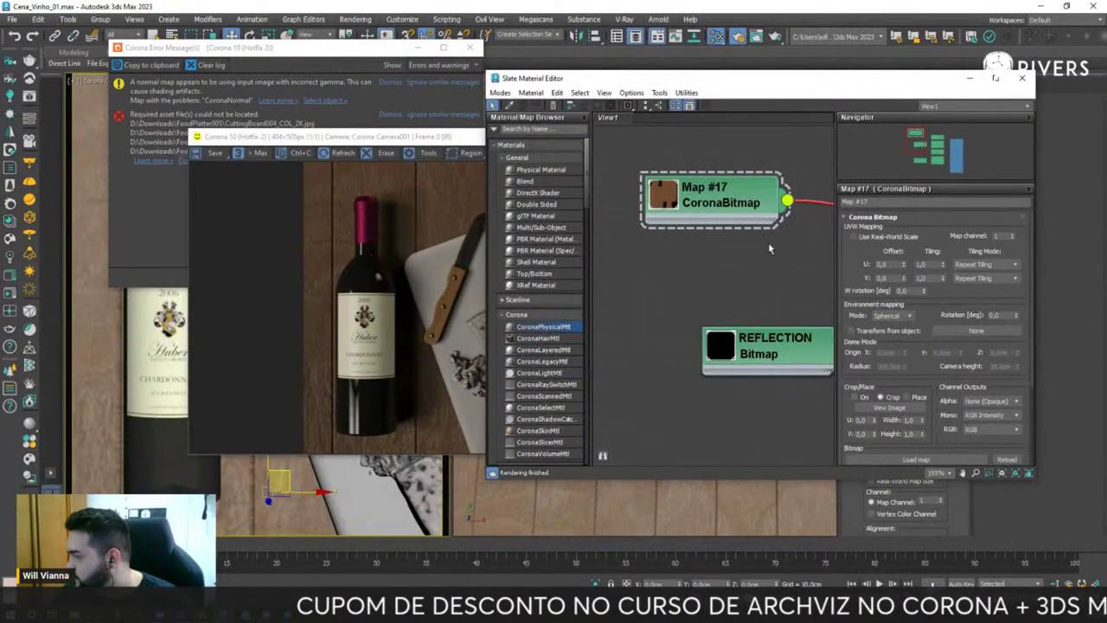
{"action": "scroll", "coordinate": [768, 242], "scroll_direction": "down", "scroll_amount": 3}
{"action": "mouse_move", "coordinate": [768, 242]}
{"action": "middle_mouse_down"}
{"action": "mouse_move", "coordinate": [742, 268]}
{"action": "mouse_move", "coordinate": [538, 181]}
{"action": "middle_mouse_up"}
{"action": "scroll", "coordinate": [743, 268], "scroll_direction": "down", "scroll_amount": 2}
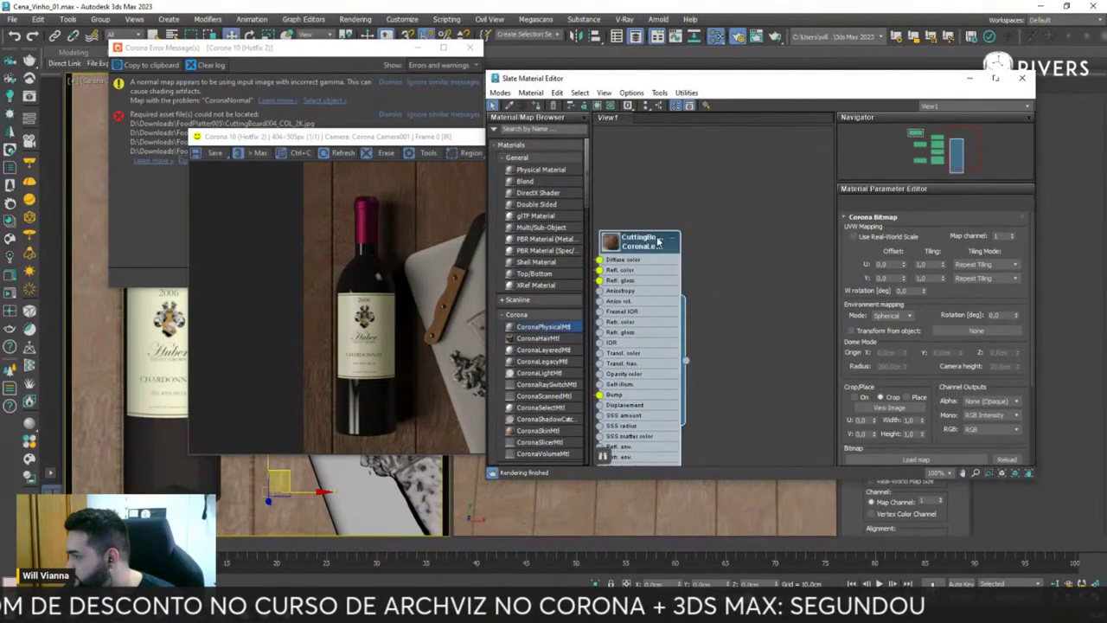
{"action": "double_click", "coordinate": [667, 248]}
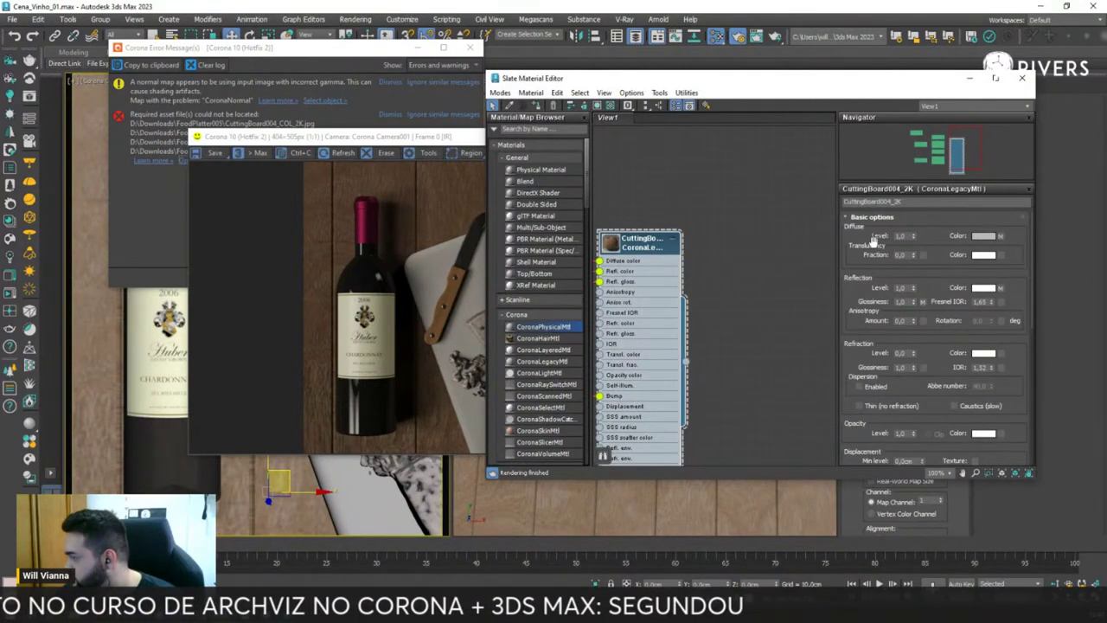
{"action": "left_click", "coordinate": [598, 104]}
{"action": "left_click", "coordinate": [689, 104]}
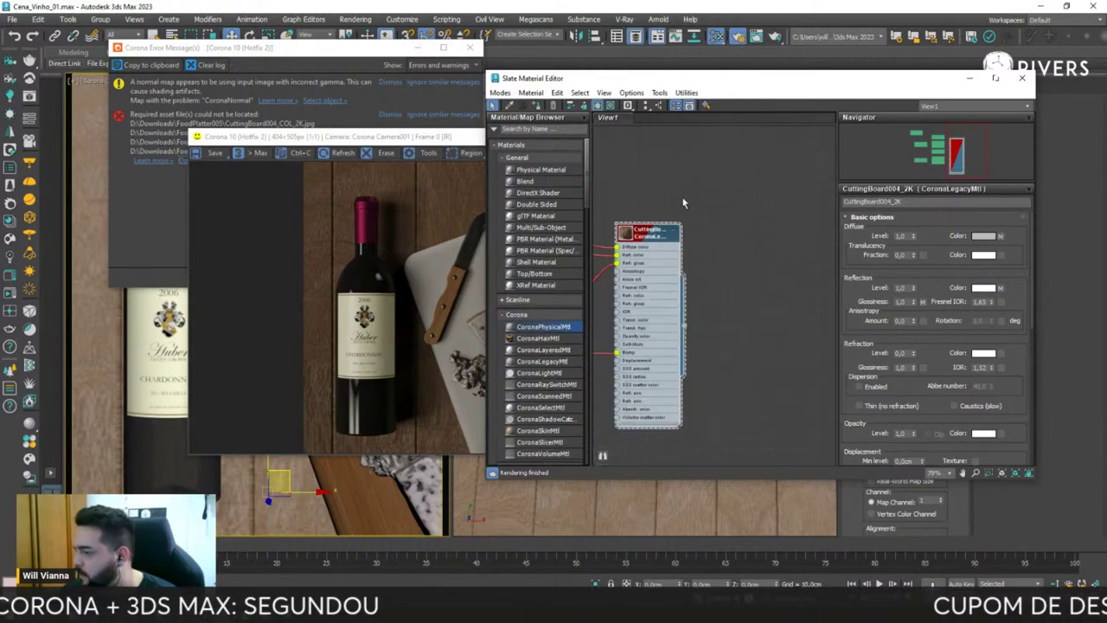
{"action": "left_click_drag", "start_coordinate": [735, 78], "coordinate": [397, 56]}
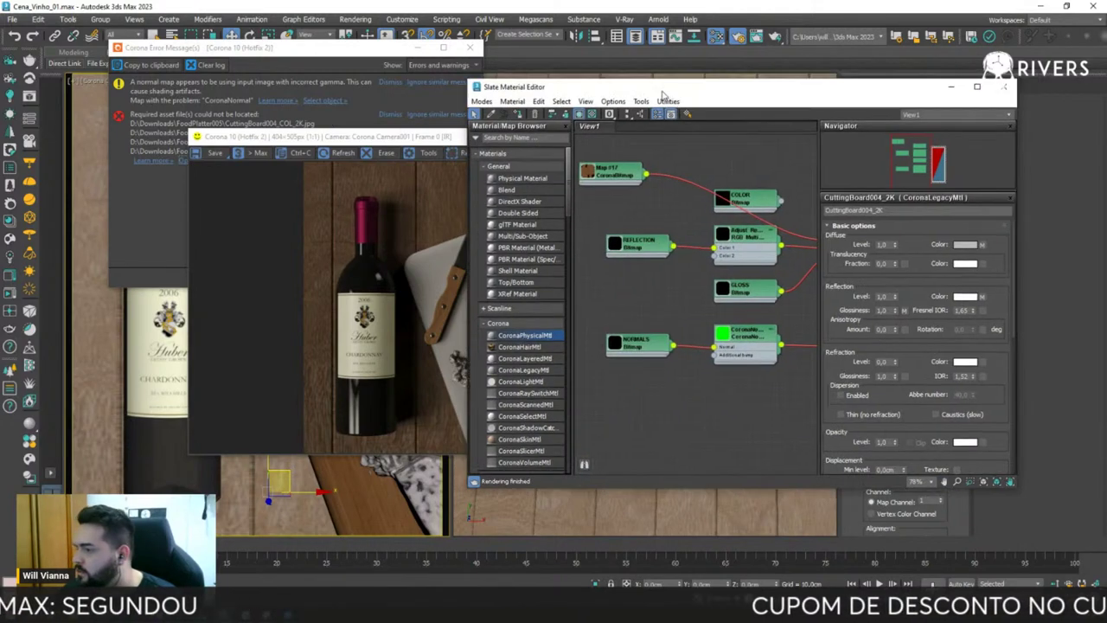
{"action": "scroll", "coordinate": [329, 173], "scroll_direction": "up", "scroll_amount": 2}
{"action": "middle_click_drag", "start_coordinate": [349, 186], "coordinate": [353, 188]}
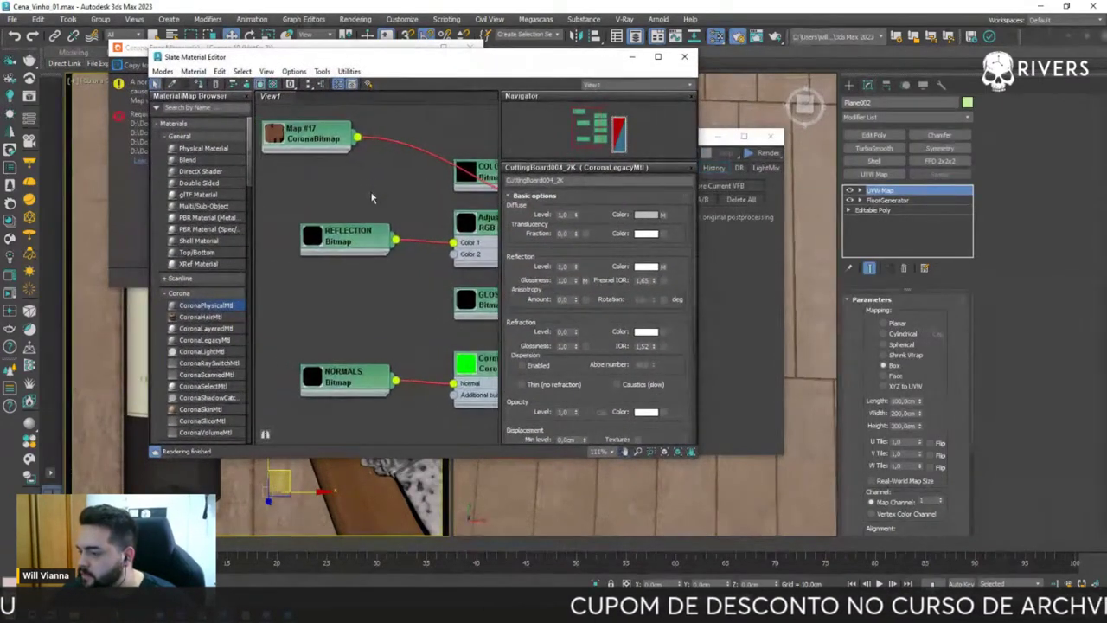
{"action": "left_click", "coordinate": [657, 58]}
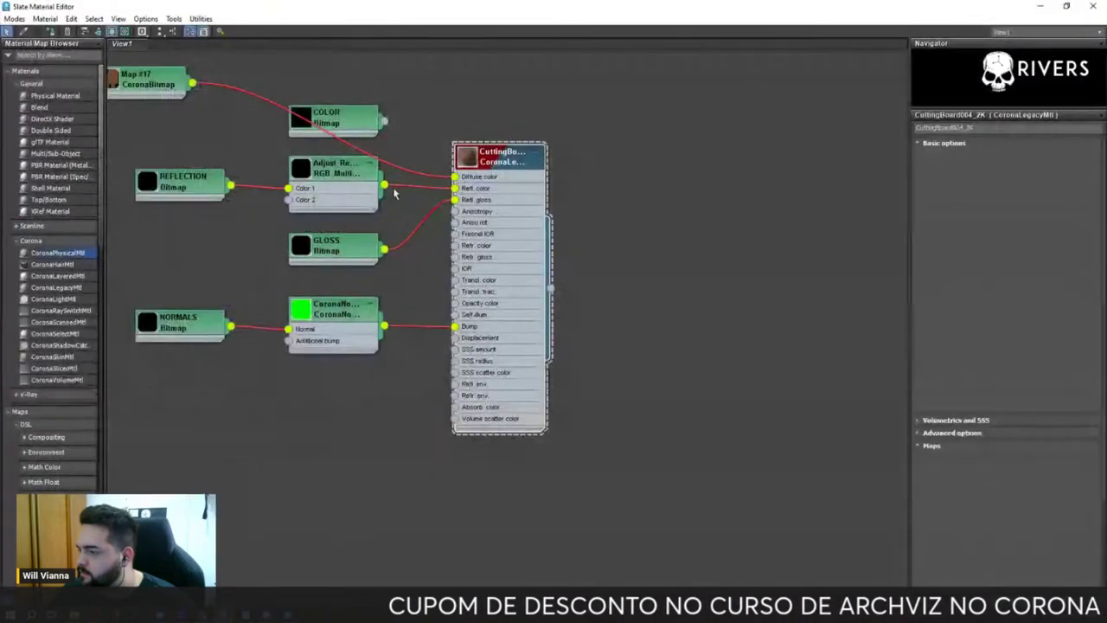
{"action": "middle_click_drag", "start_coordinate": [372, 118], "coordinate": [476, 93]}
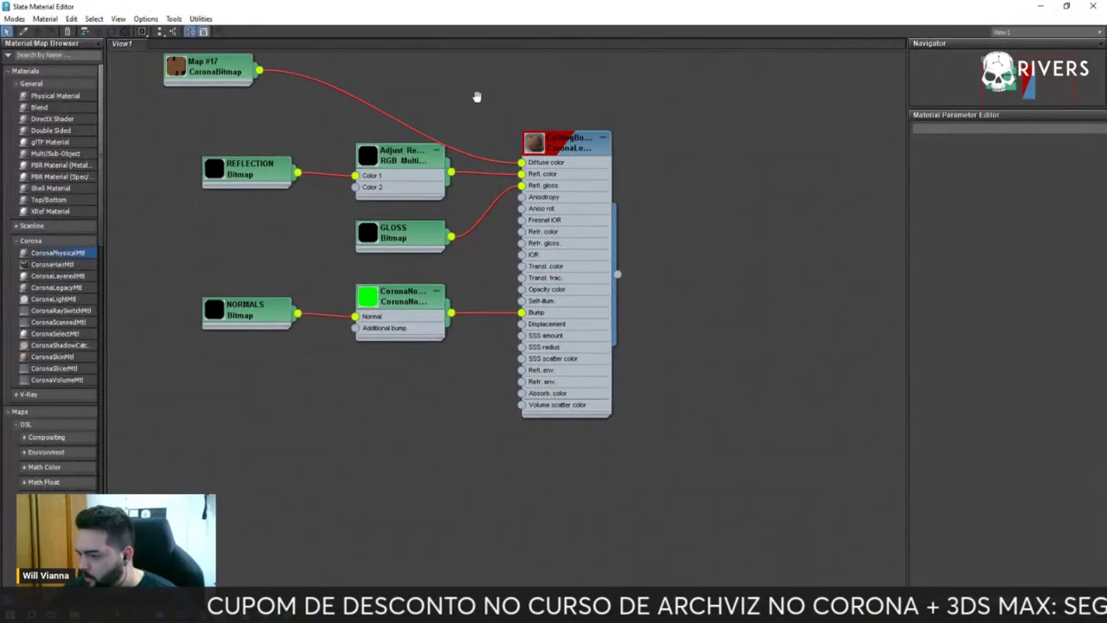
{"action": "scroll", "coordinate": [354, 272], "scroll_direction": "up", "scroll_amount": 1}
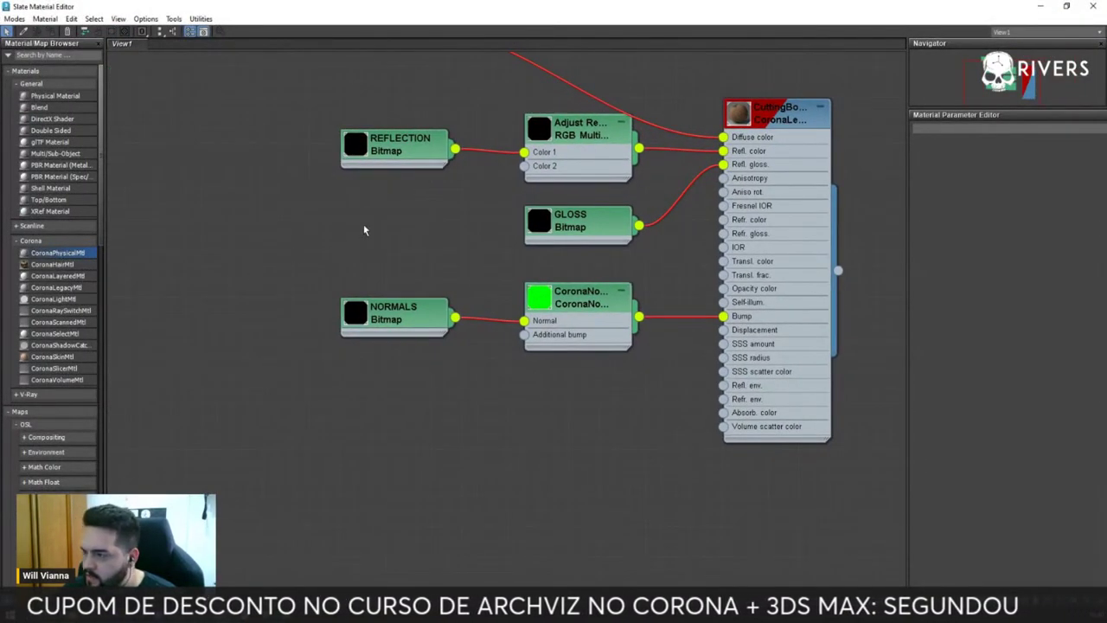
{"action": "middle_click_drag", "start_coordinate": [364, 229], "coordinate": [387, 269]}
- Clone Map #17 into Map #18, load CuttingBoard004_GLOSS_1K, and wire it to Refl. gloss
{"action": "left_click", "coordinate": [348, 201]}
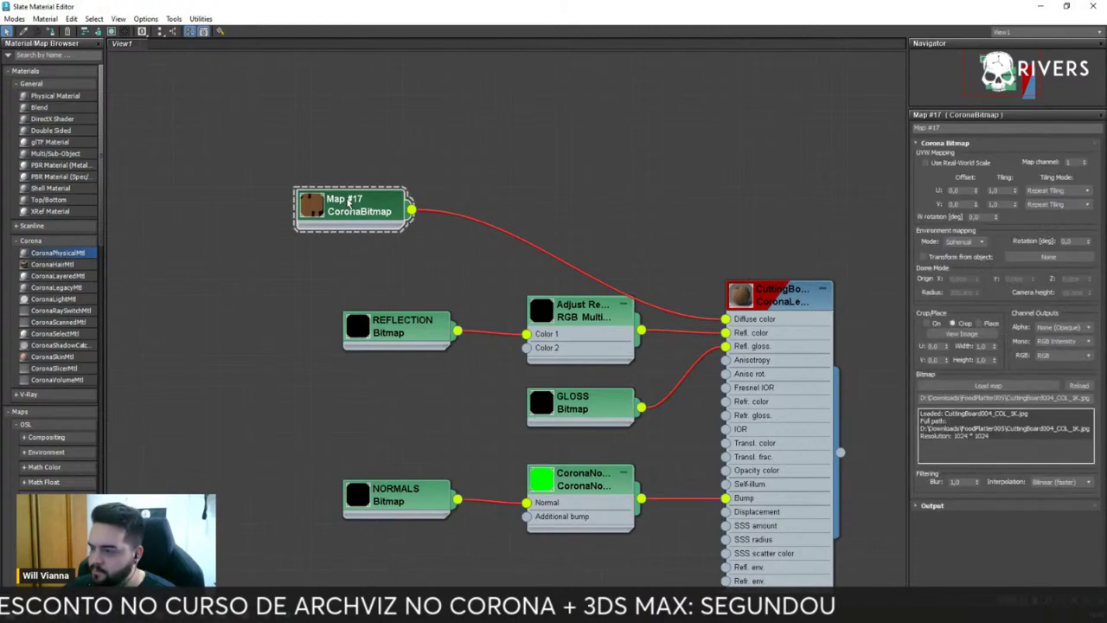
{"action": "left_click_drag", "start_coordinate": [348, 201], "coordinate": [210, 377], "text": "shift"}
{"action": "left_click", "coordinate": [210, 377]}
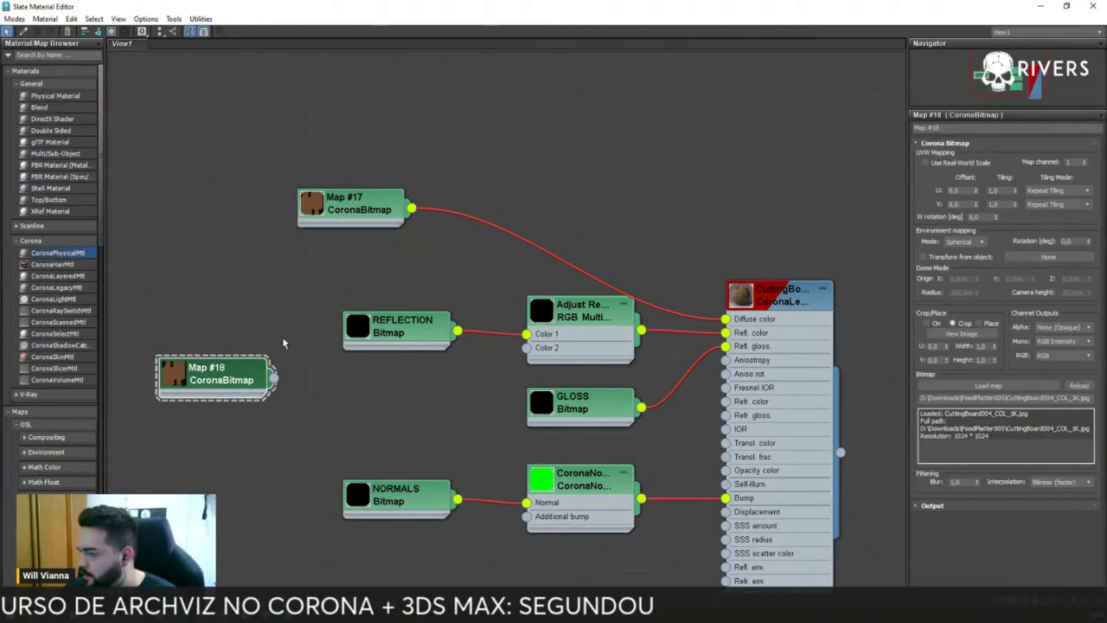
{"action": "middle_click_drag", "start_coordinate": [275, 333], "coordinate": [291, 271]}
{"action": "left_click", "coordinate": [989, 385]}
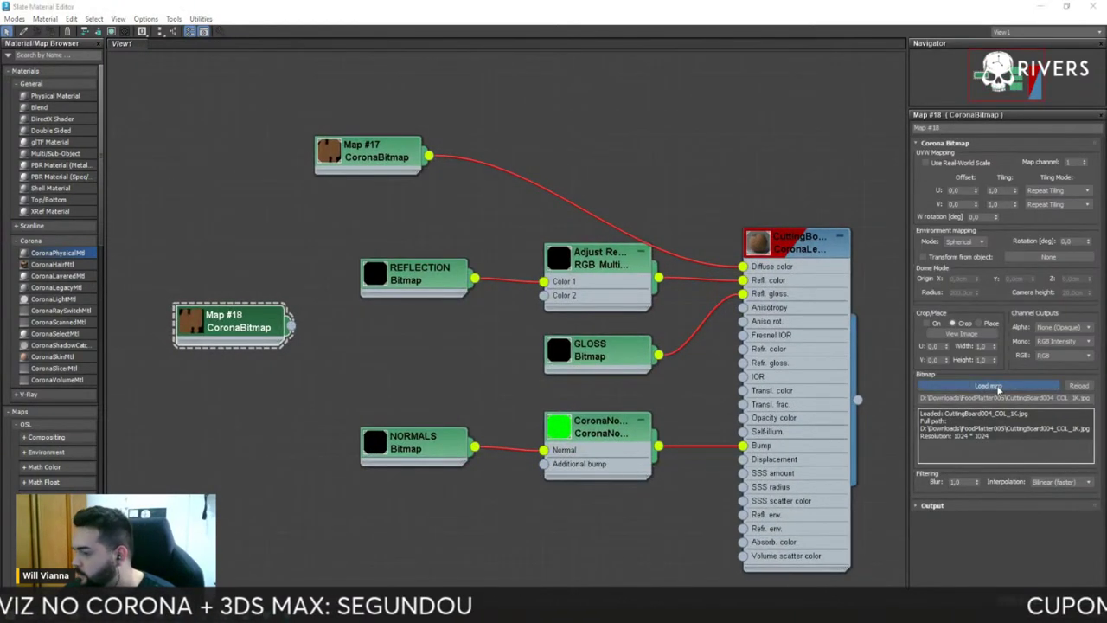
{"action": "scroll", "coordinate": [275, 364], "scroll_direction": "down", "scroll_amount": 5}
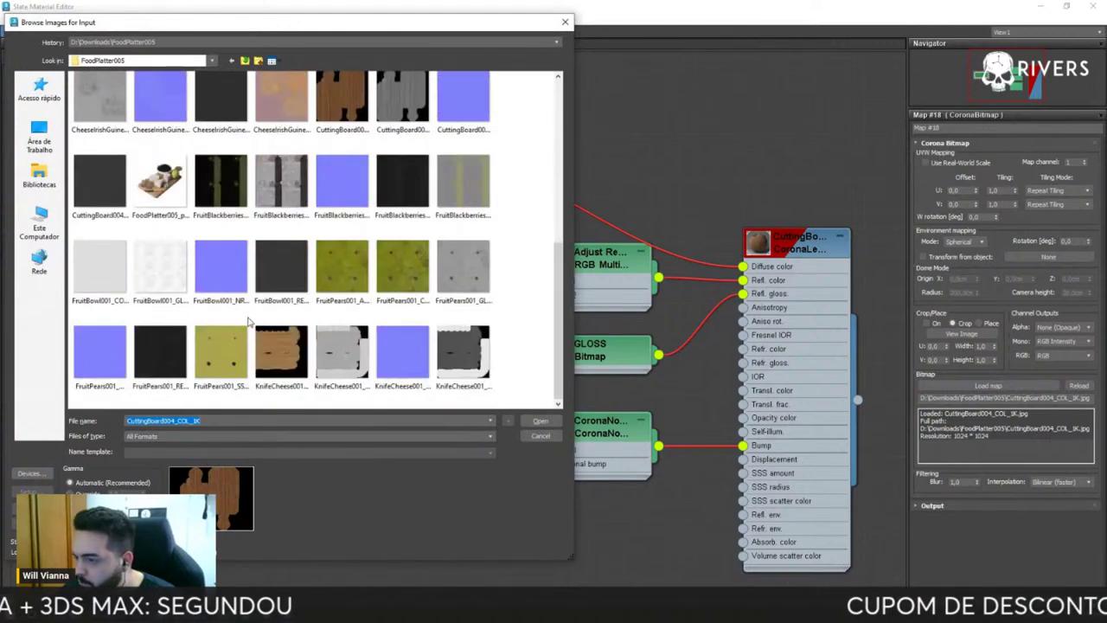
{"action": "scroll", "coordinate": [248, 322], "scroll_direction": "up", "scroll_amount": 2}
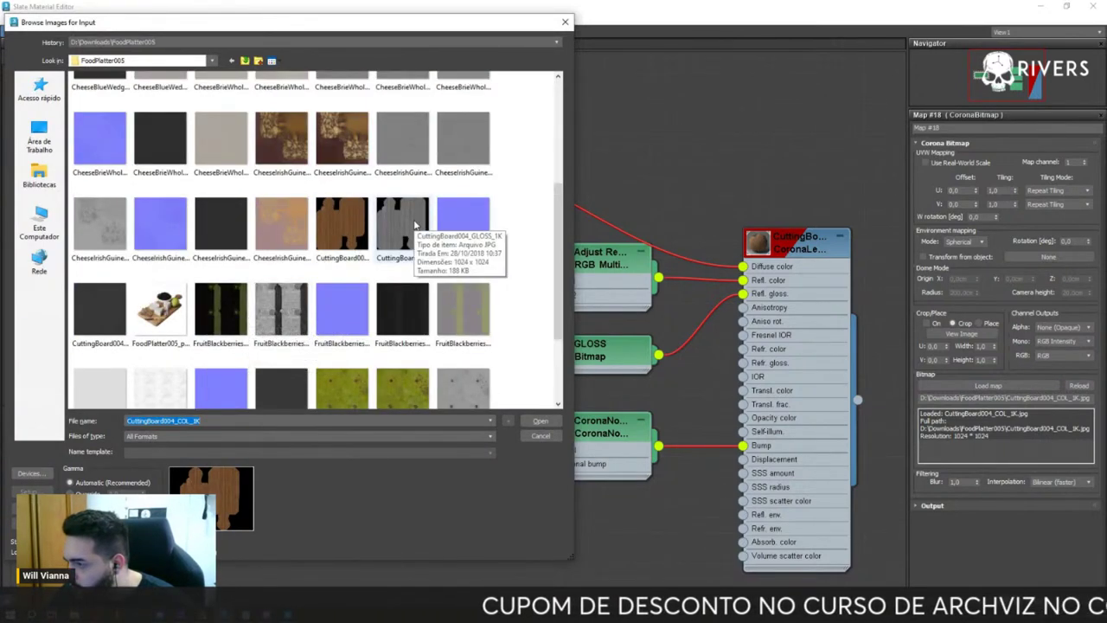
{"action": "left_click", "coordinate": [415, 225]}
{"action": "left_click", "coordinate": [540, 420]}
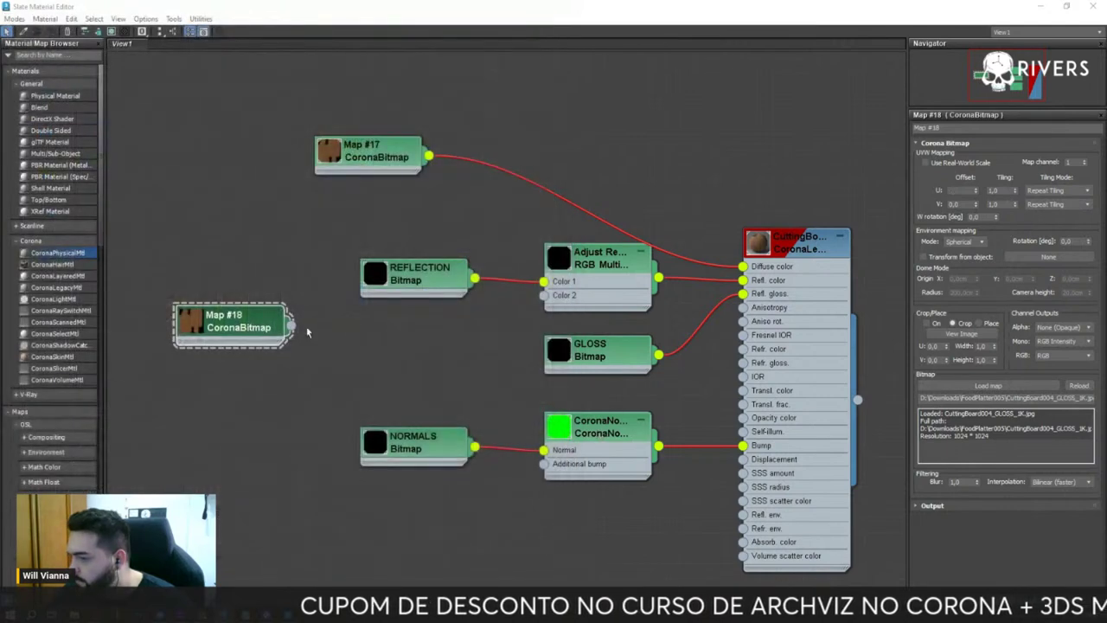
{"action": "left_click_drag", "start_coordinate": [289, 325], "coordinate": [742, 293]}
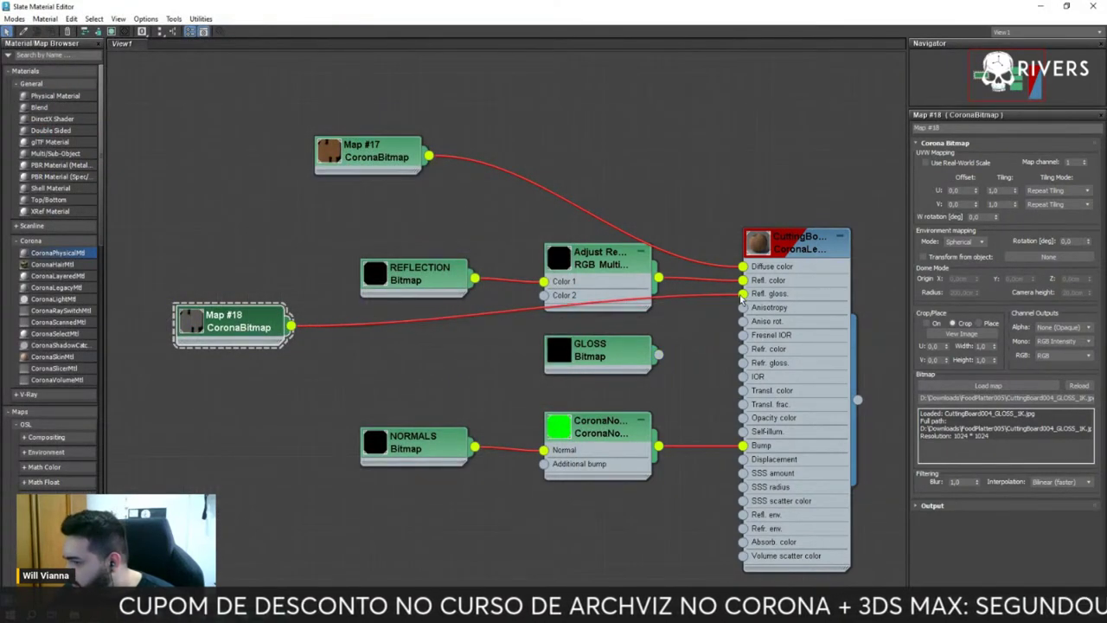
- Place Map #18 beside the old GLOSS node and clone it into a new Map #19
{"action": "left_click_drag", "start_coordinate": [231, 315], "coordinate": [430, 360]}
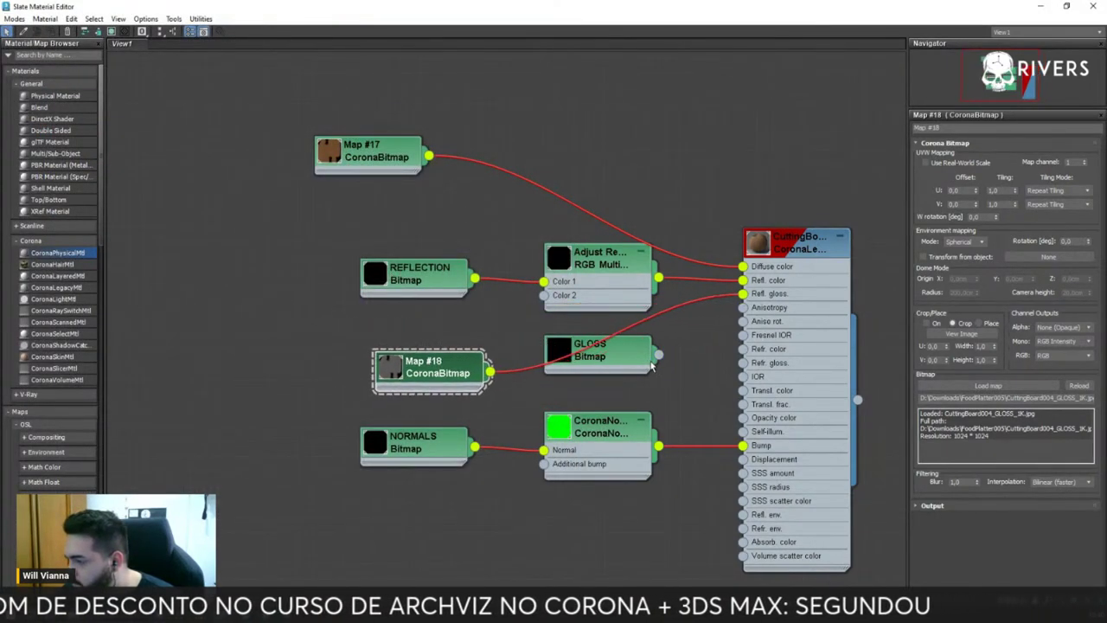
{"action": "left_click", "coordinate": [426, 272]}
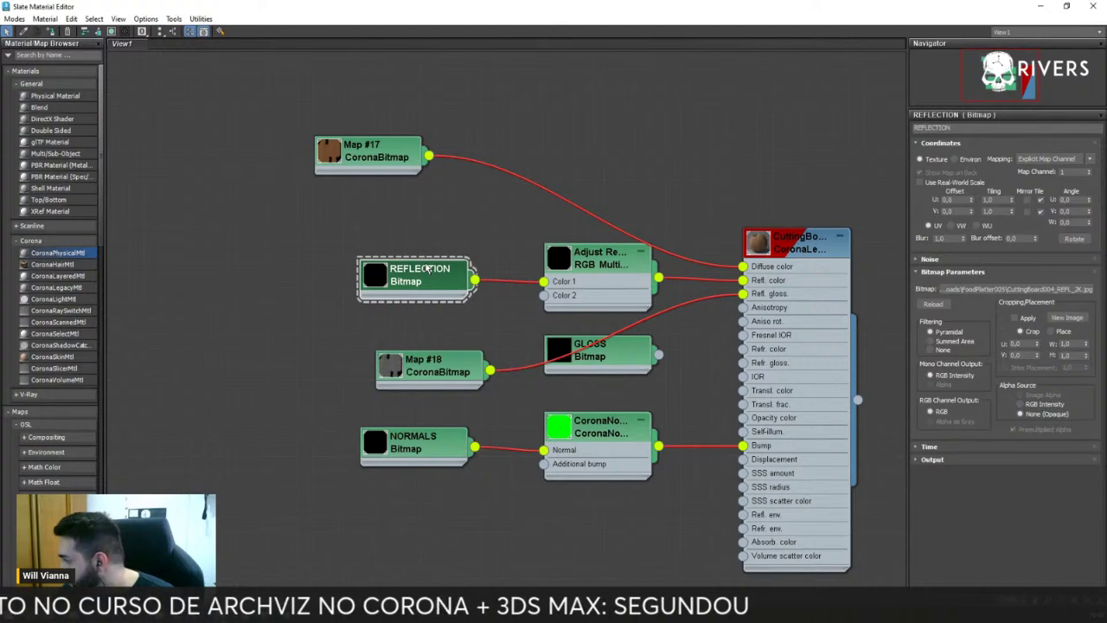
{"action": "left_click_drag", "start_coordinate": [426, 361], "coordinate": [254, 256], "text": "shift"}
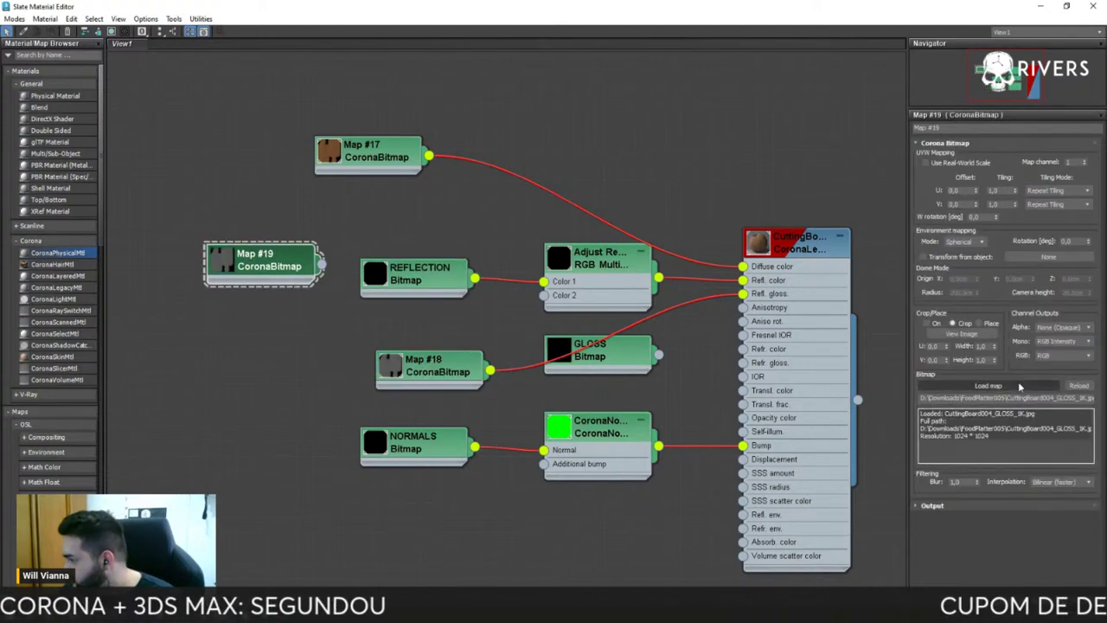
- Load CuttingBoard004_REFL_1K into Map #19, wire it to Color 1, and delete the old REFLECTION node
{"action": "left_click", "coordinate": [988, 386]}
{"action": "scroll", "coordinate": [542, 265], "scroll_direction": "down", "scroll_amount": 5}
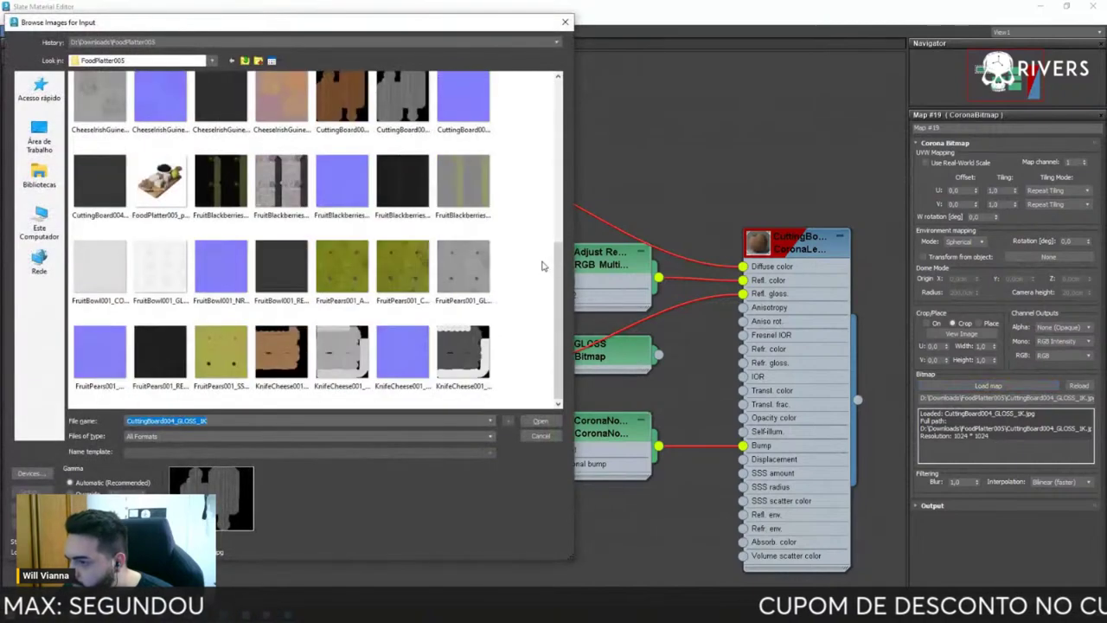
{"action": "left_click", "coordinate": [99, 191]}
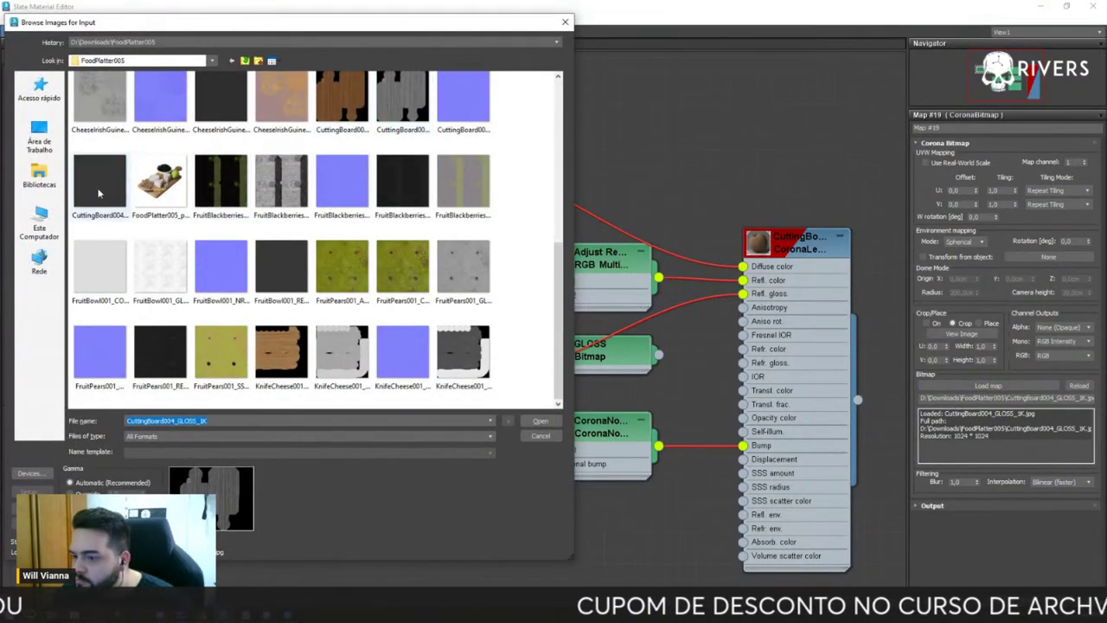
{"action": "left_click", "coordinate": [536, 422]}
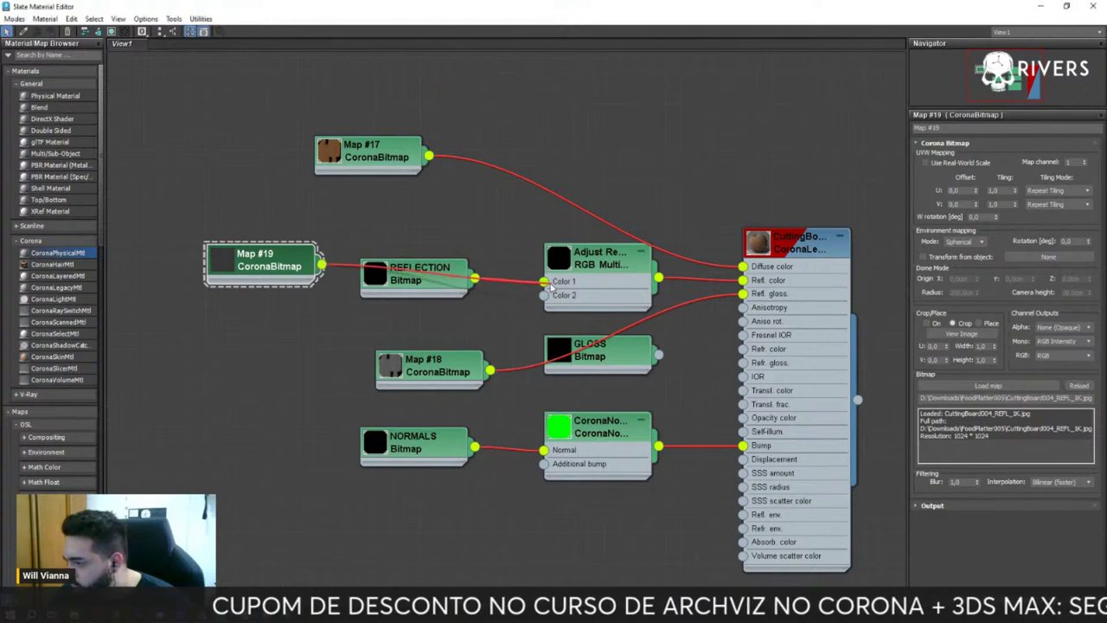
{"action": "left_click_drag", "start_coordinate": [441, 270], "coordinate": [474, 236]}
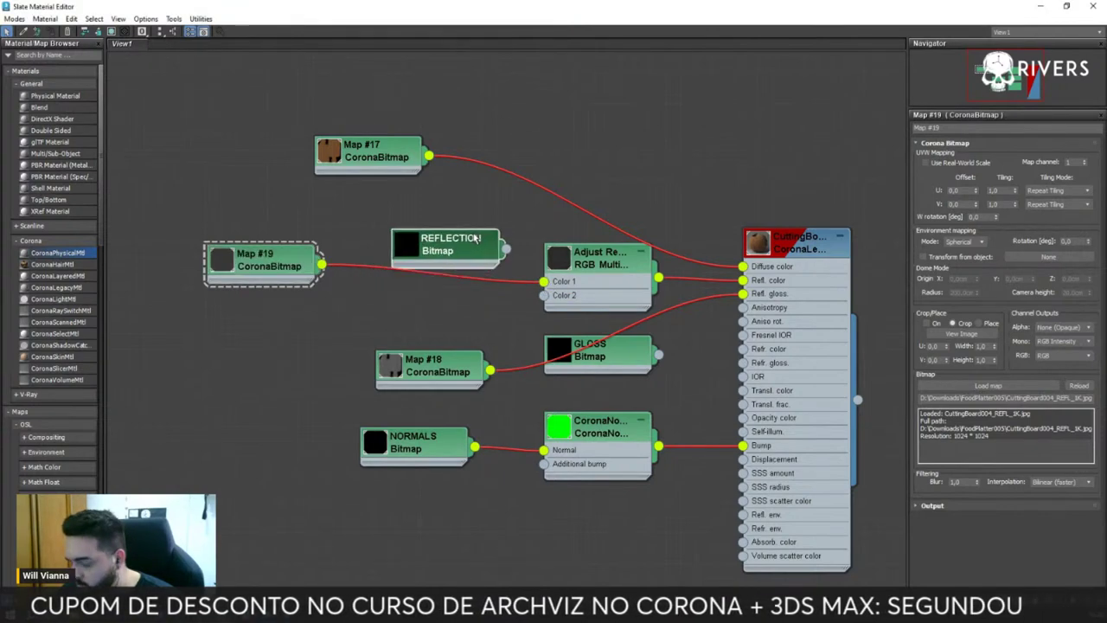
{"action": "key", "text": "Delete"}
- Add Map #20 with CuttingBoard004_NRM_1K feeding the CoronaNormal Normal input, then close Slate
{"action": "middle_click_drag", "start_coordinate": [472, 277], "coordinate": [478, 243]}
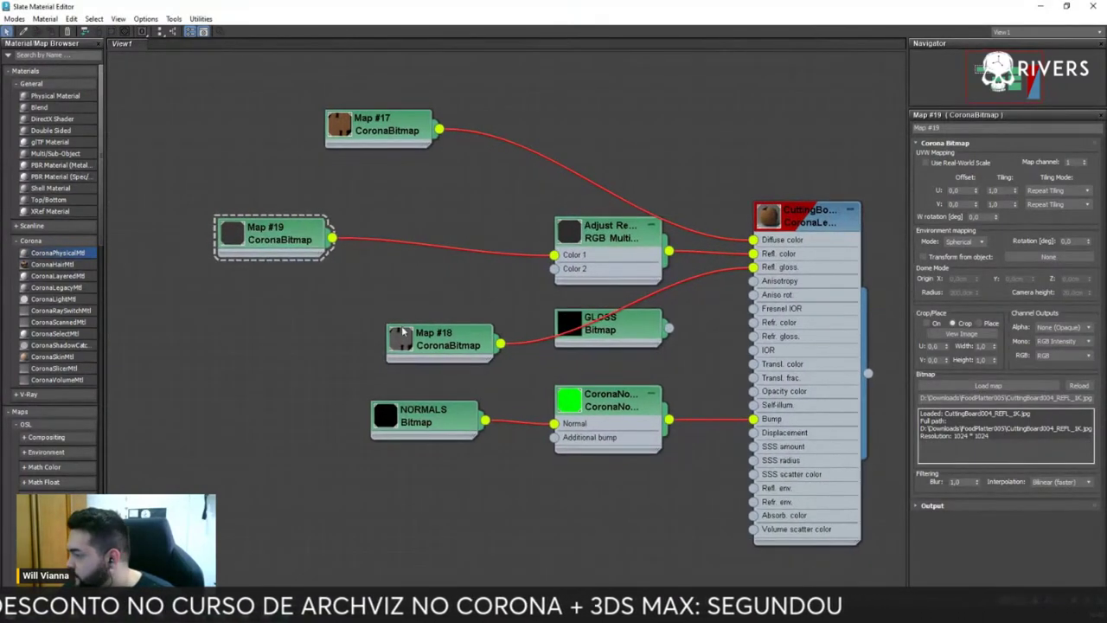
{"action": "mouse_move", "coordinate": [446, 338]}
{"action": "left_mouse_down"}
{"action": "mouse_move", "coordinate": [415, 322]}
{"action": "mouse_move", "coordinate": [274, 438]}
{"action": "left_mouse_up"}
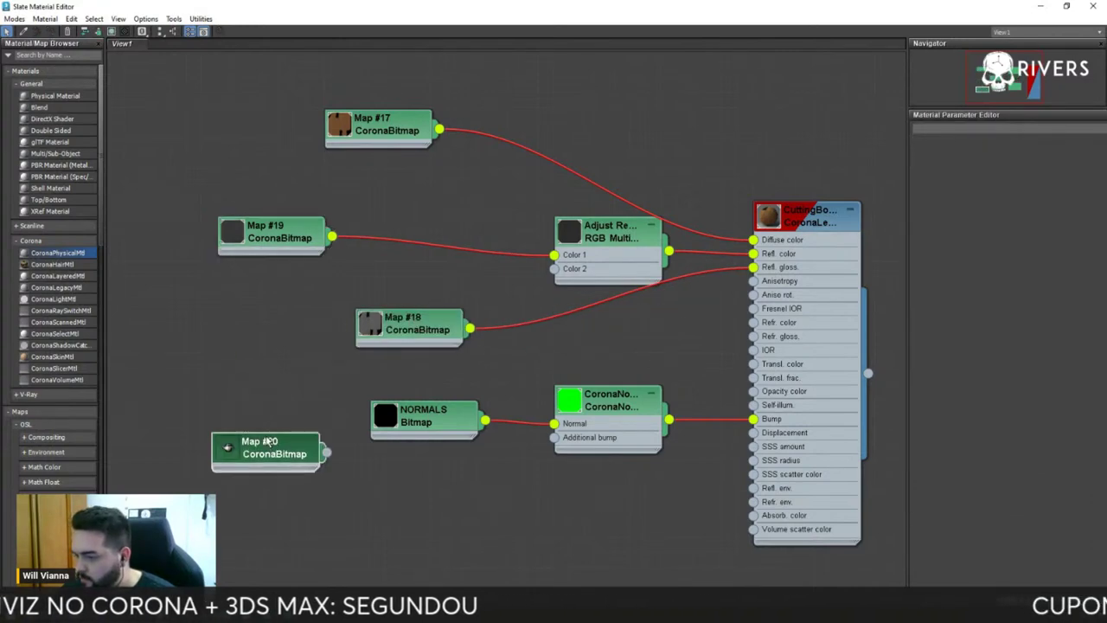
{"action": "double_click", "coordinate": [316, 457]}
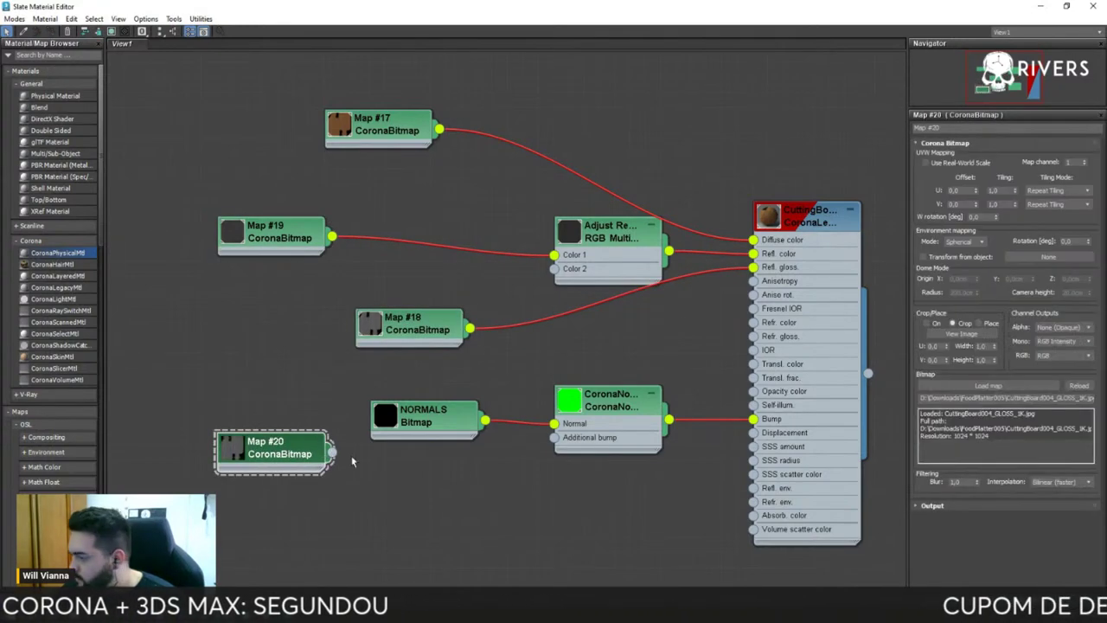
{"action": "left_click", "coordinate": [977, 386]}
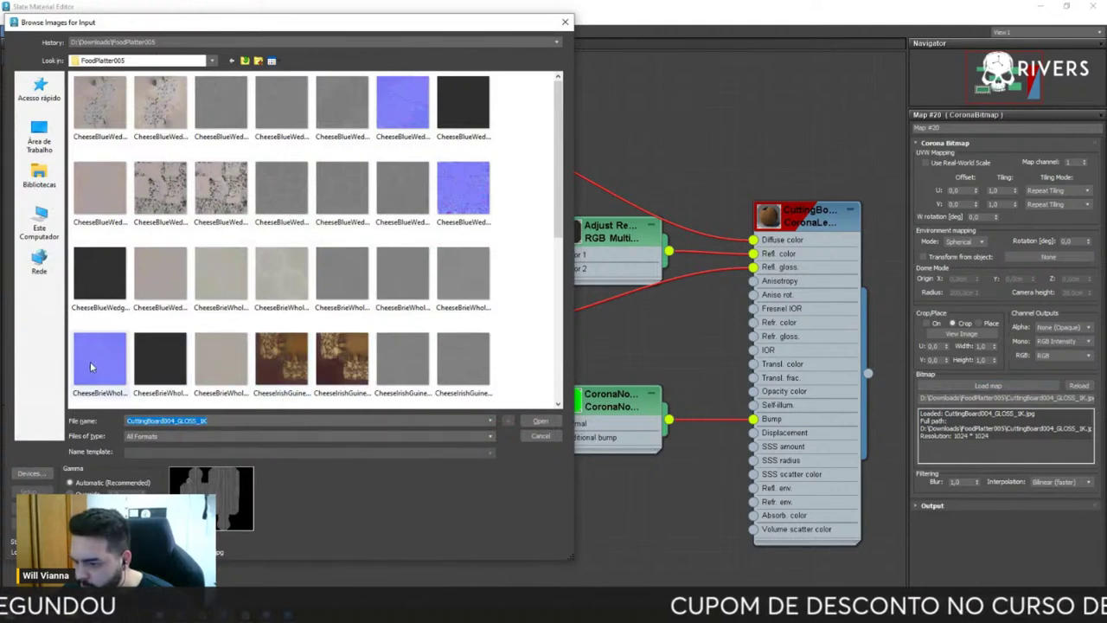
{"action": "scroll", "coordinate": [506, 247], "scroll_direction": "down", "scroll_amount": 2}
{"action": "scroll", "coordinate": [517, 247], "scroll_direction": "down", "scroll_amount": 3}
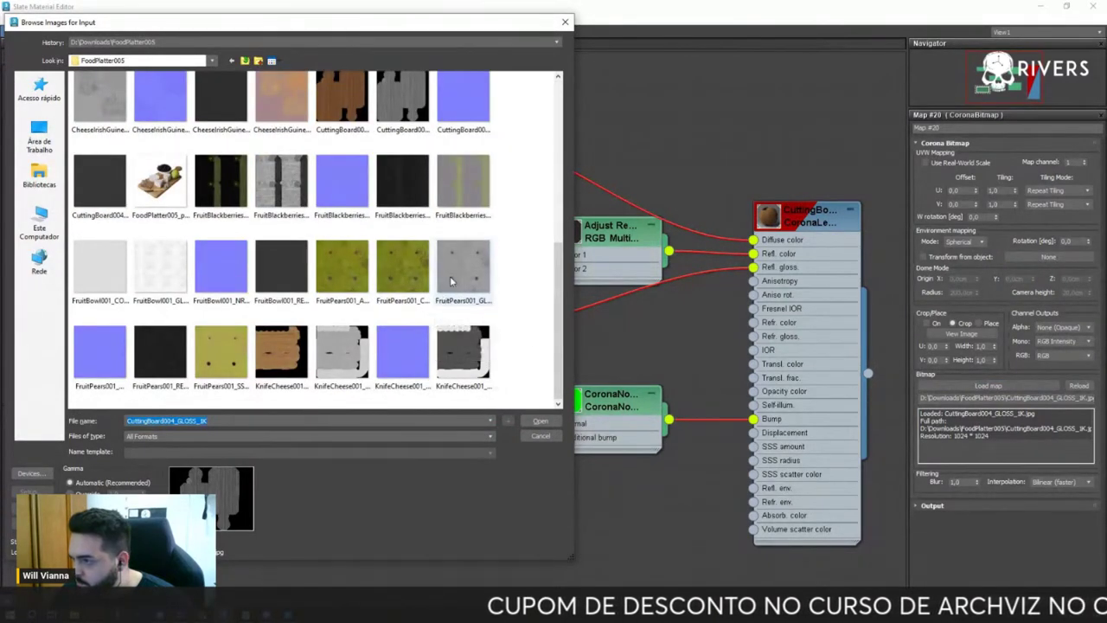
{"action": "left_click", "coordinate": [463, 100]}
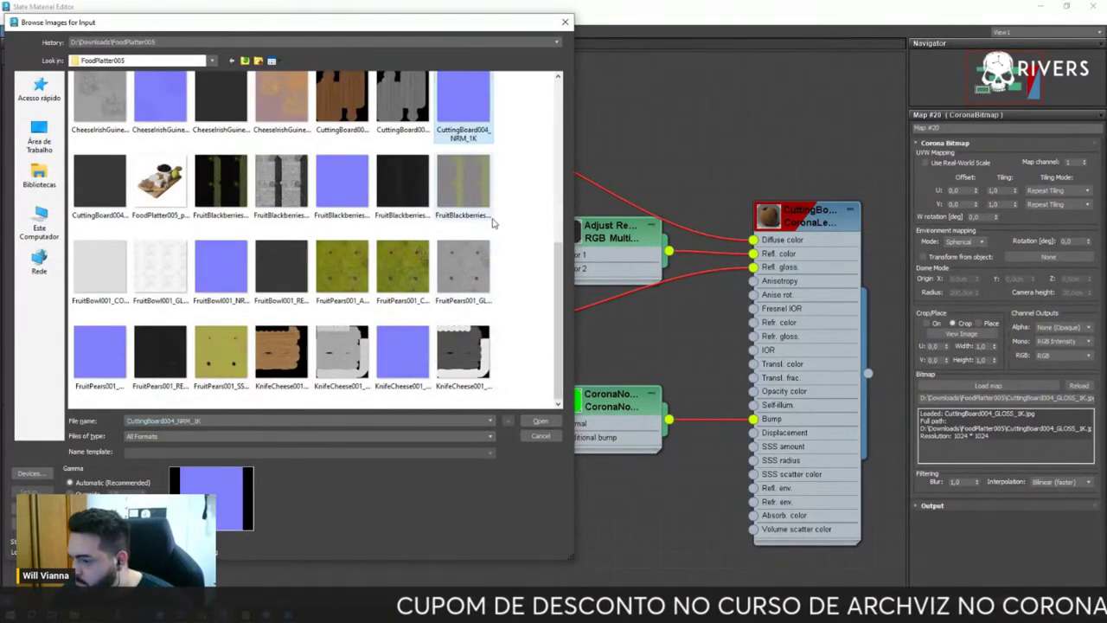
{"action": "left_click", "coordinate": [537, 421]}
{"action": "mouse_move", "coordinate": [332, 458]}
{"action": "left_mouse_down"}
{"action": "mouse_move", "coordinate": [549, 434]}
{"action": "mouse_move", "coordinate": [554, 424]}
{"action": "left_mouse_up"}
{"action": "left_click", "coordinate": [603, 395]}
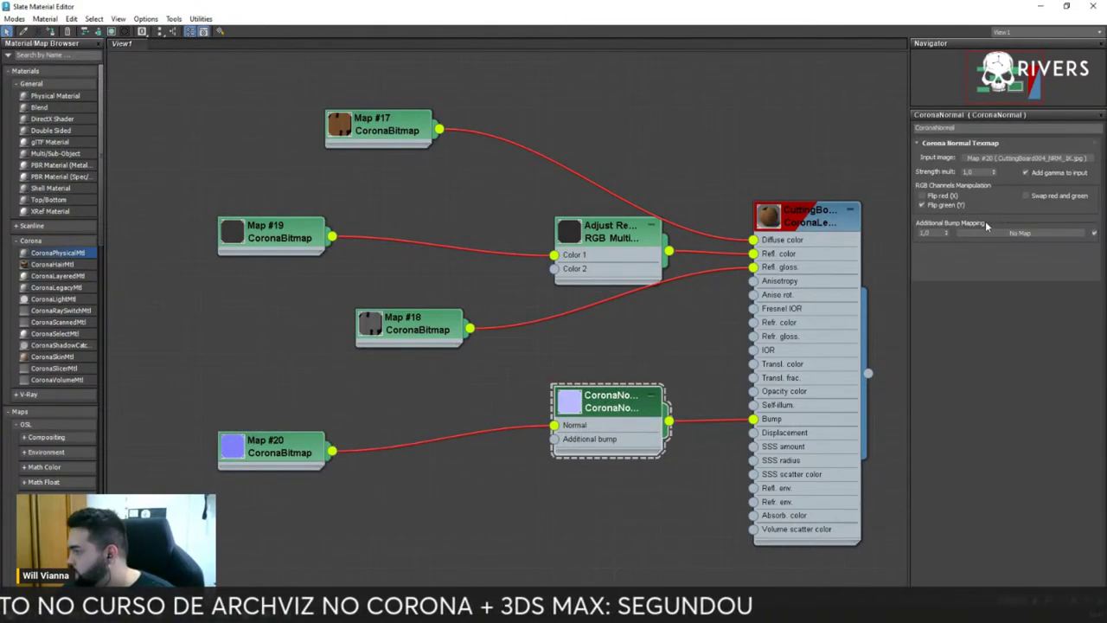
{"action": "left_click", "coordinate": [1100, 5]}
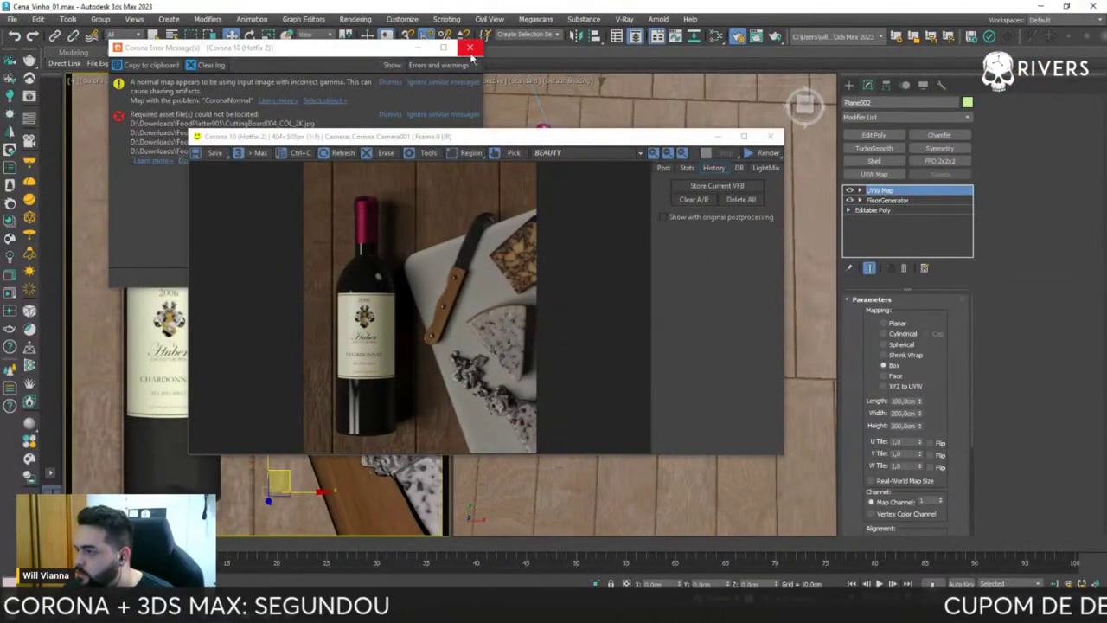
- Run and stop an interactive Corona render to check the wood texture, then close the render window
{"action": "left_click", "coordinate": [758, 153]}
{"action": "left_click", "coordinate": [760, 167]}
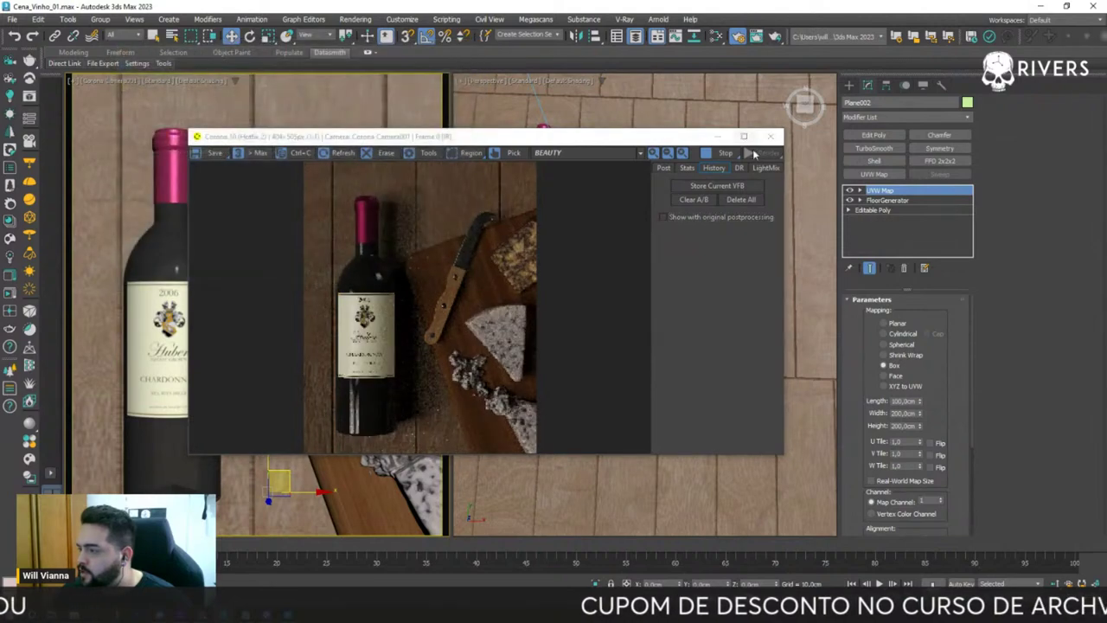
{"action": "left_click", "coordinate": [749, 152]}
{"action": "left_click", "coordinate": [770, 136]}
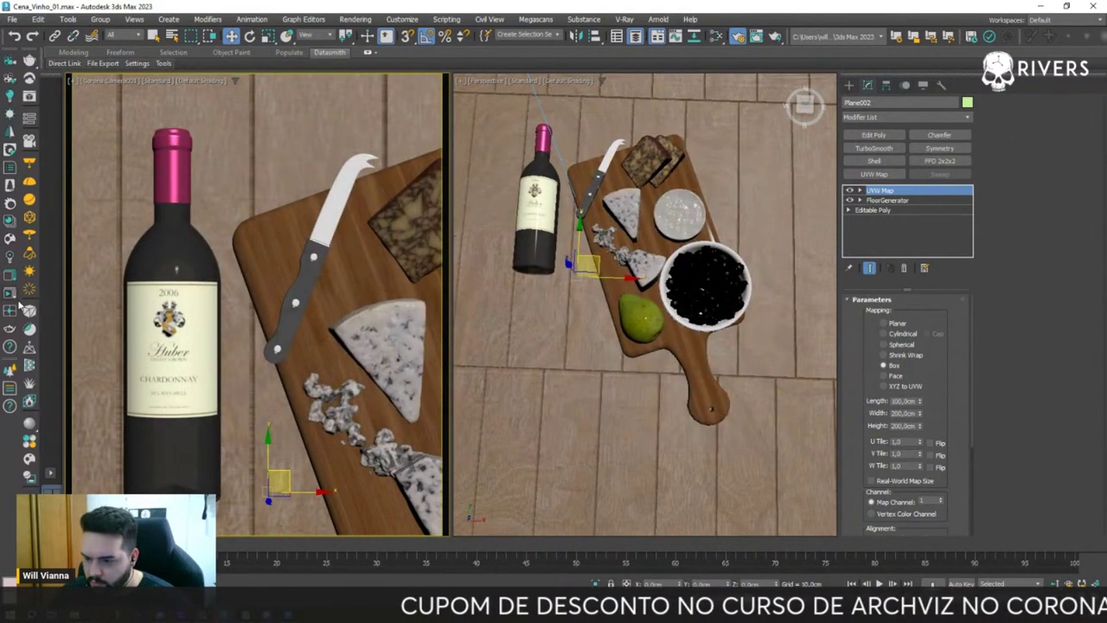
{"action": "left_click", "coordinate": [9, 300]}
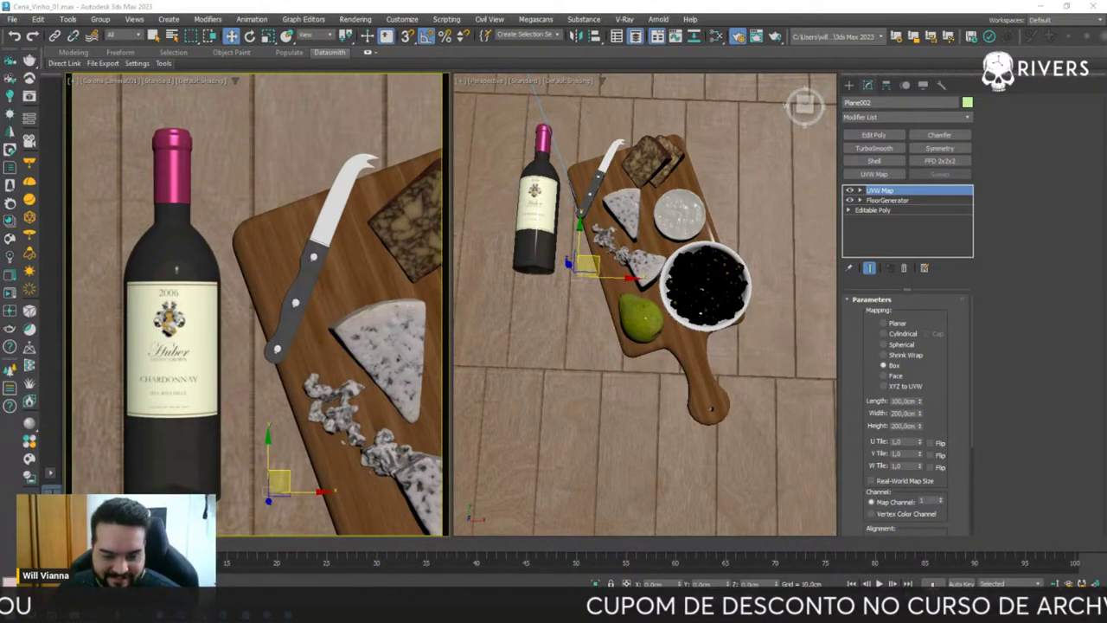
{"action": "key", "text": "alt+Tab"}
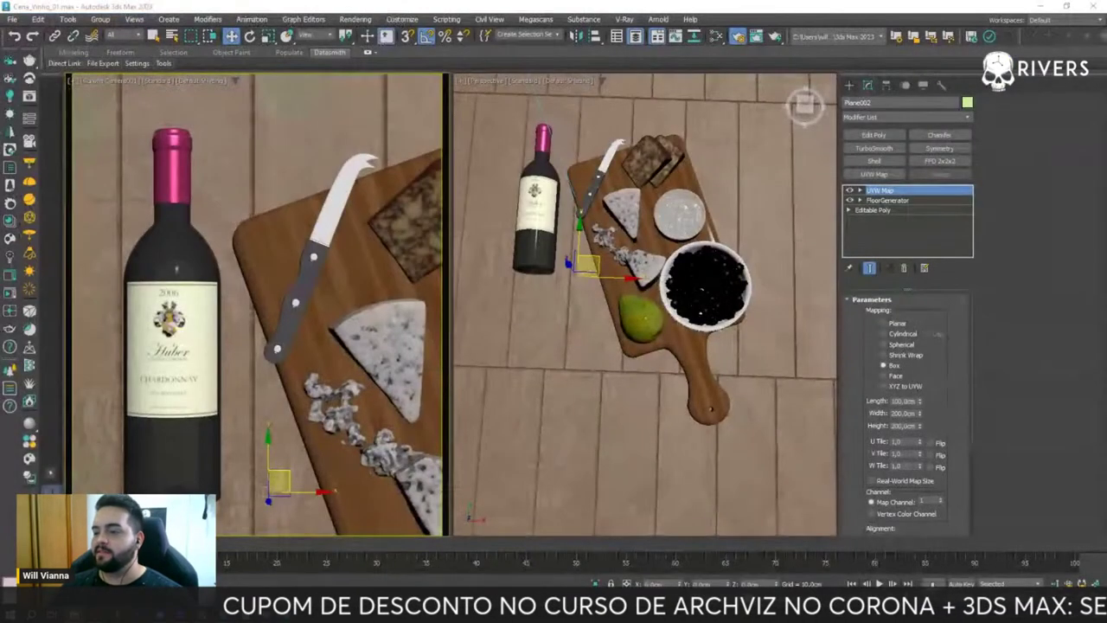
{"action": "left_click", "coordinate": [13, 19]}
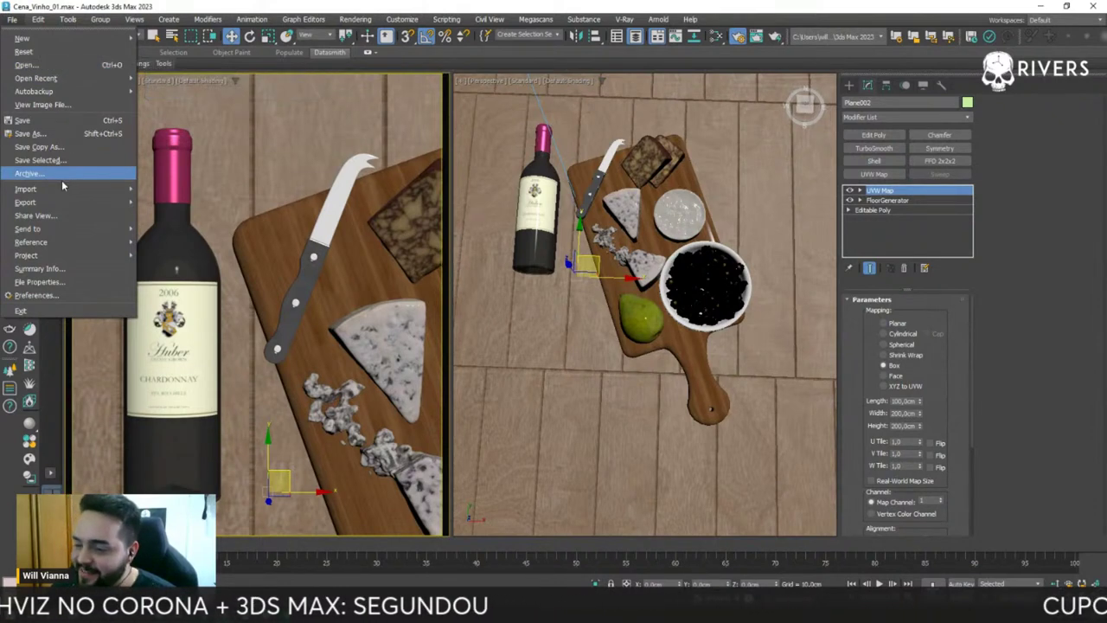
{"action": "mouse_move", "coordinate": [52, 189]}
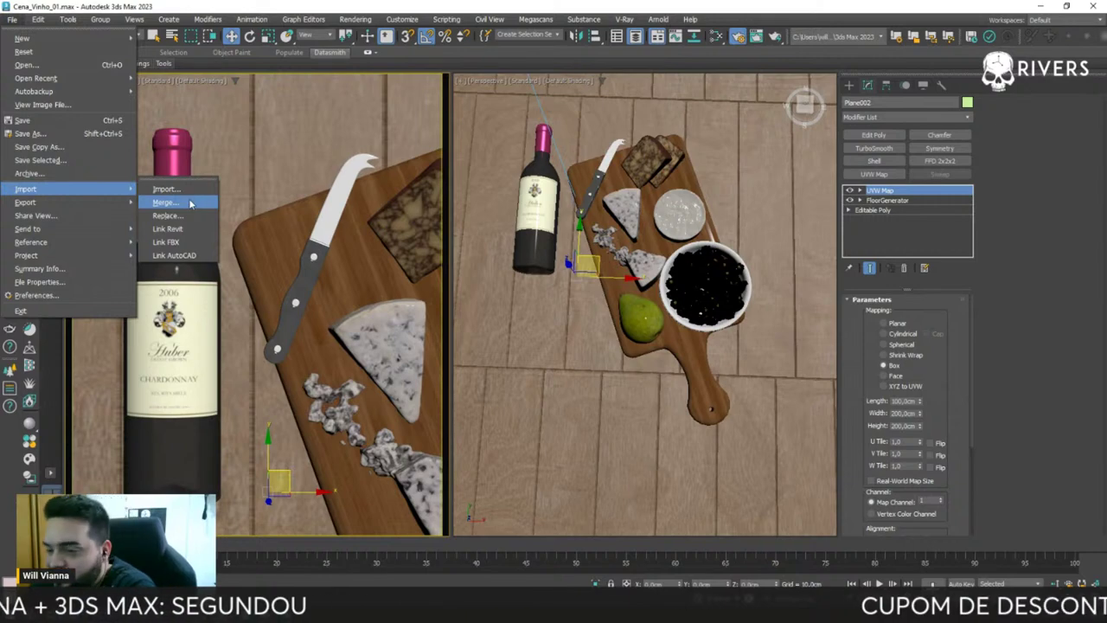
- Merge all objects from FoodPlatter006_Corona.max, resolving the duplicate material name
{"action": "left_click", "coordinate": [190, 202]}
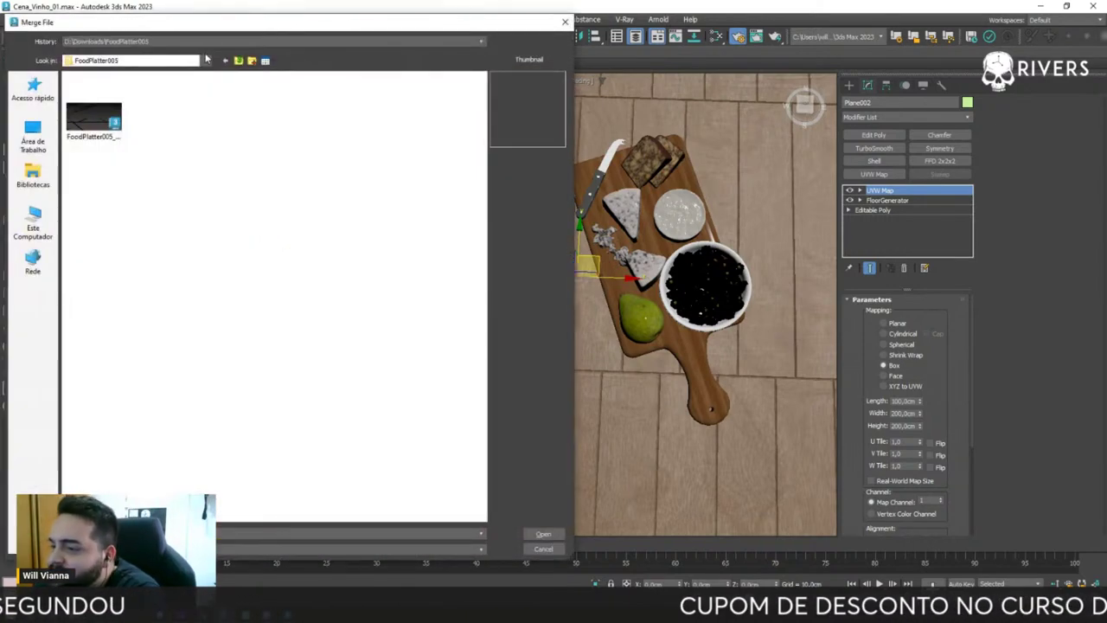
{"action": "left_click", "coordinate": [195, 61]}
{"action": "left_click", "coordinate": [135, 237]}
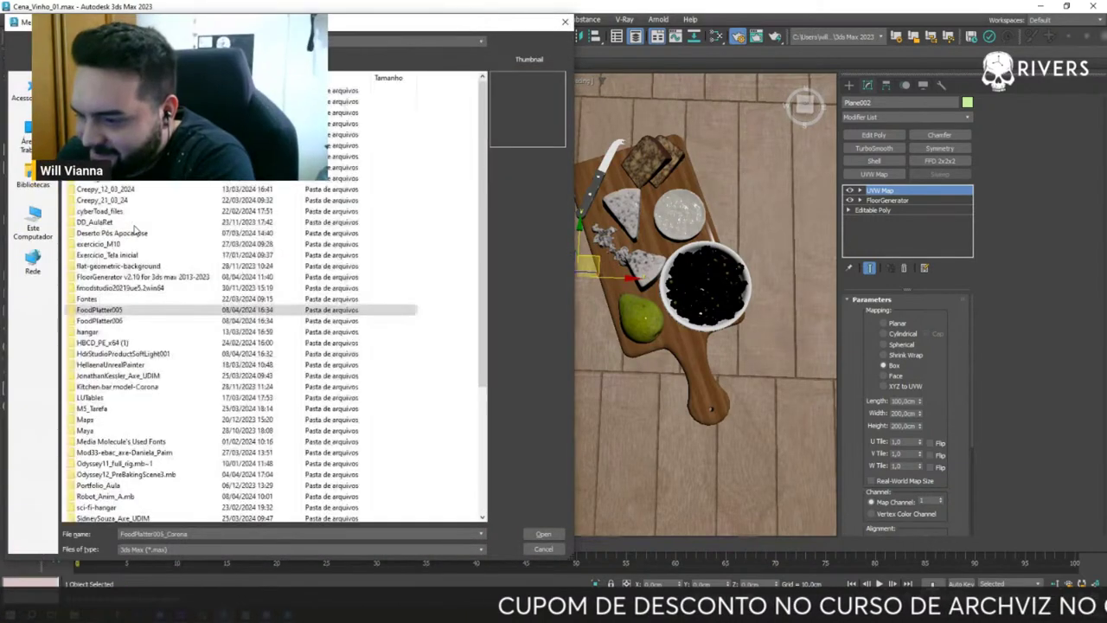
{"action": "double_click", "coordinate": [124, 322]}
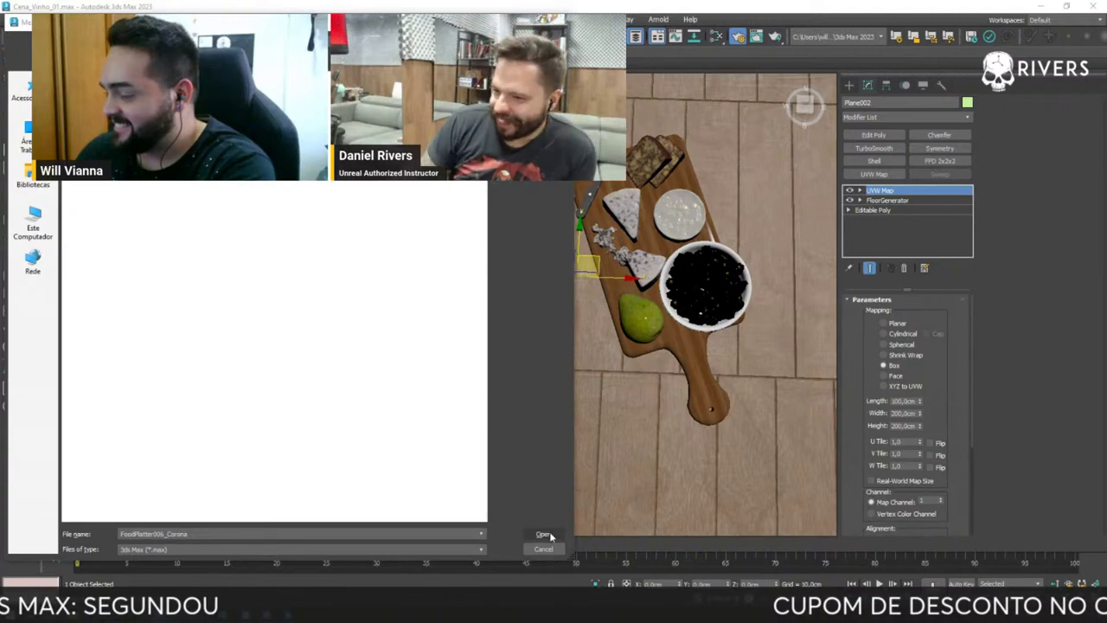
{"action": "left_click", "coordinate": [542, 534]}
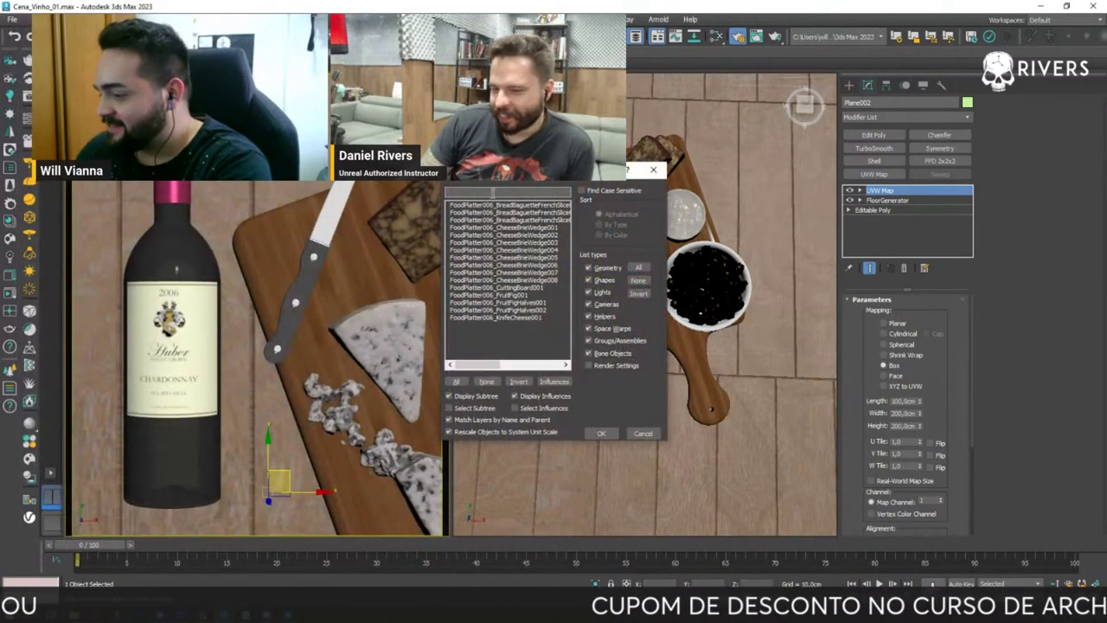
{"action": "left_click", "coordinate": [454, 382]}
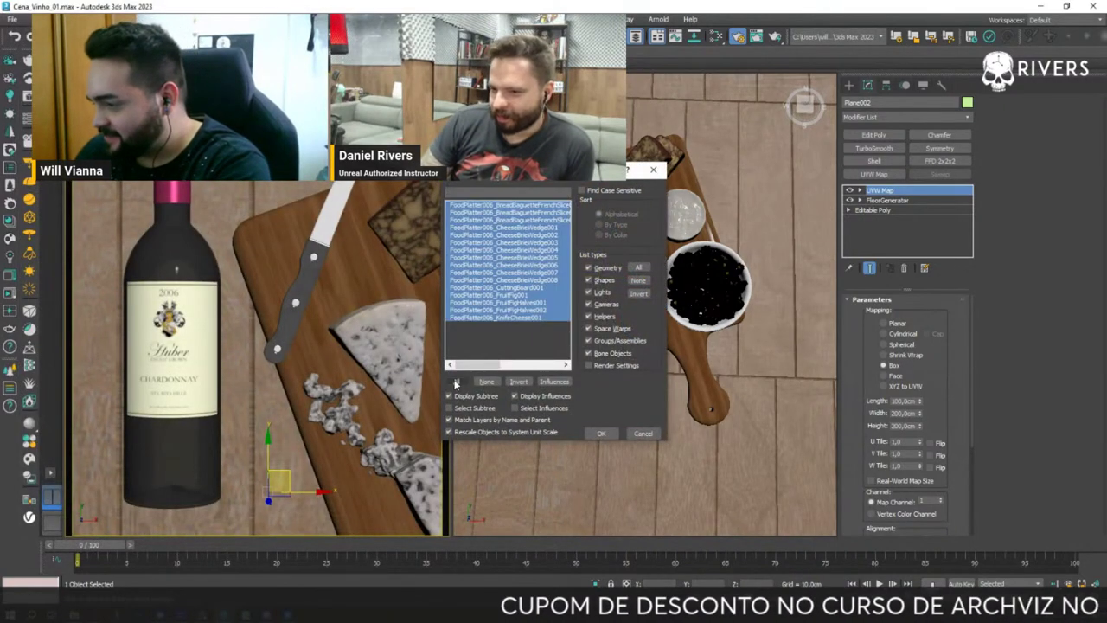
{"action": "left_click", "coordinate": [597, 434]}
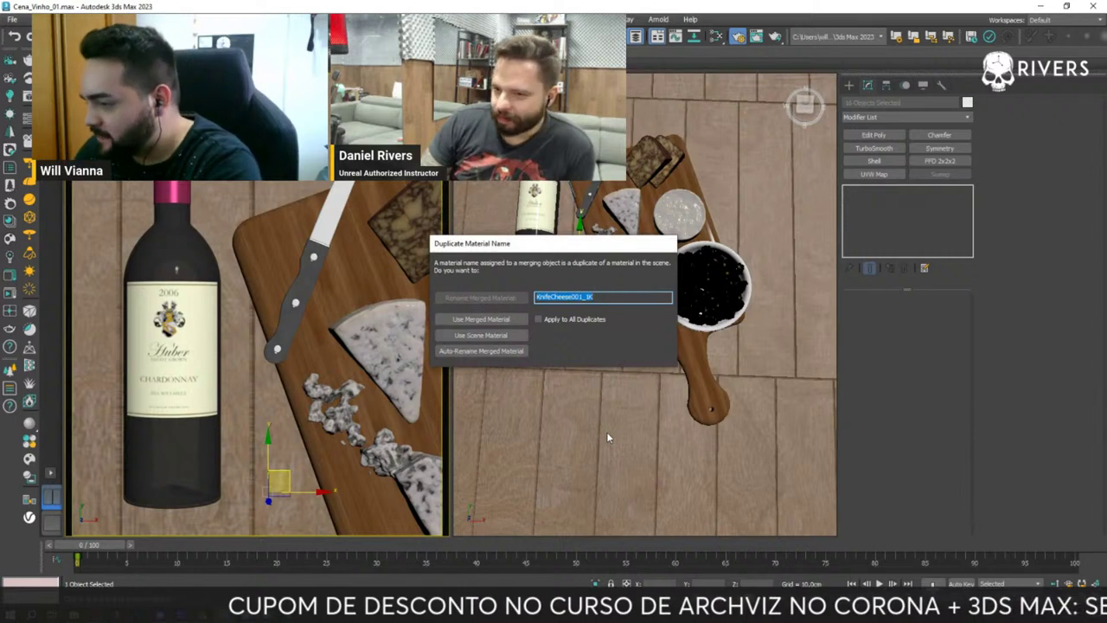
{"action": "left_click", "coordinate": [517, 351]}
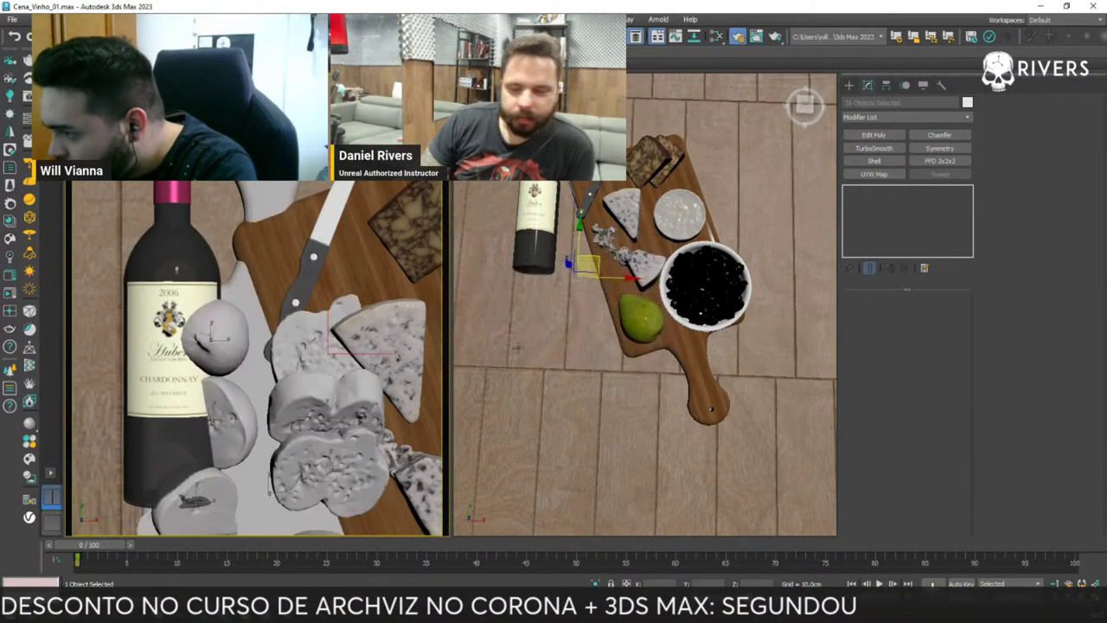
- Move the merged cheese board beside the wooden board and bring up Asset Tracking with Shift+T
{"action": "scroll", "coordinate": [543, 259], "scroll_direction": "down", "scroll_amount": 2}
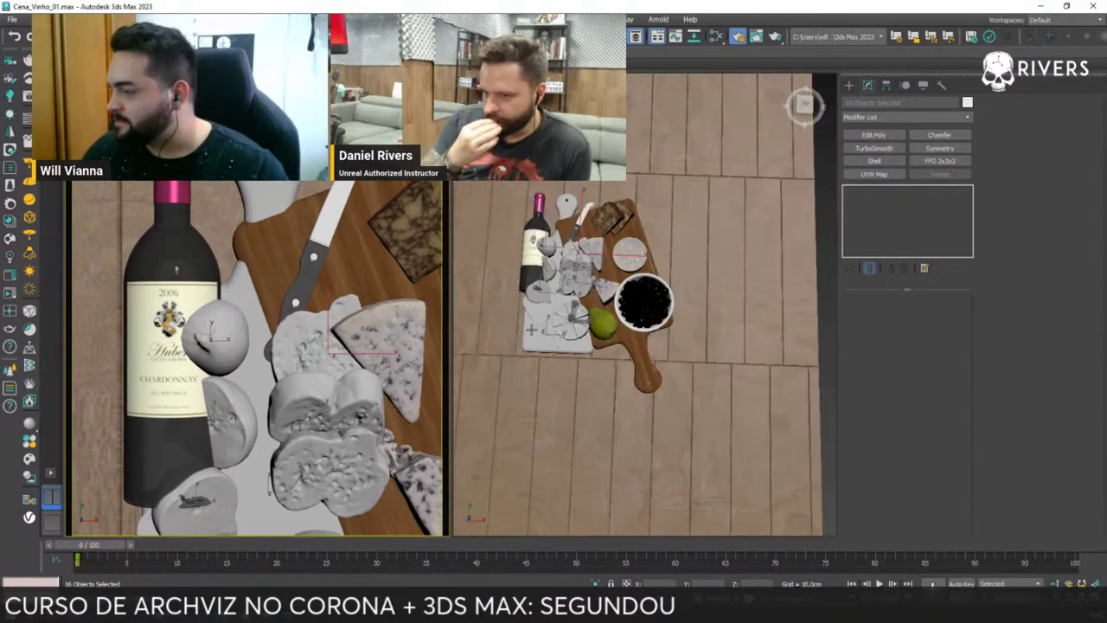
{"action": "scroll", "coordinate": [543, 260], "scroll_direction": "down", "scroll_amount": 2}
{"action": "left_click_drag", "start_coordinate": [612, 298], "coordinate": [803, 308]}
{"action": "middle_click_drag", "start_coordinate": [802, 308], "coordinate": [729, 319], "text": "alt"}
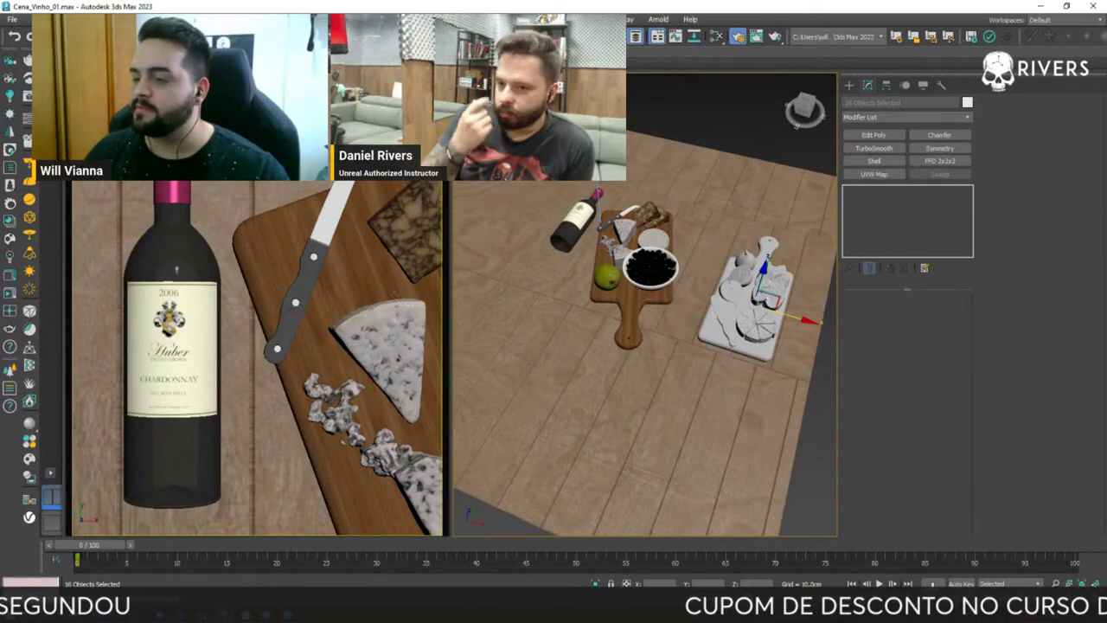
{"action": "scroll", "coordinate": [644, 346], "scroll_direction": "down", "scroll_amount": 5}
{"action": "middle_click_drag", "start_coordinate": [709, 371], "coordinate": [739, 417], "text": "alt"}
{"action": "left_click", "coordinate": [739, 417]}
{"action": "key", "text": "shift+t"}
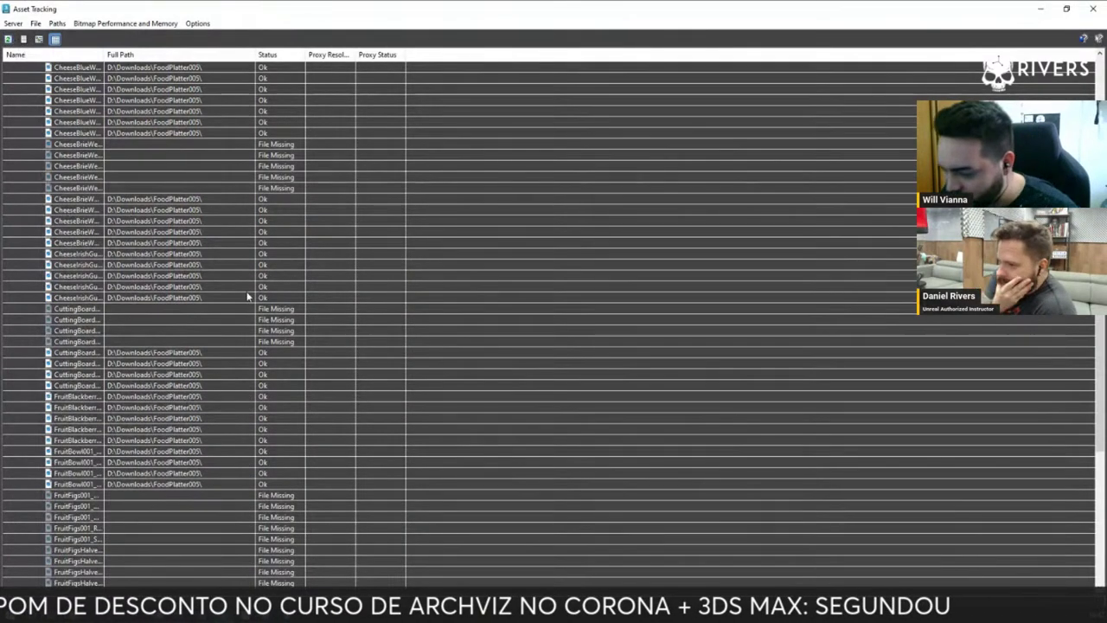
- Repath the missing FruitFigs textures to D:\Downloads\FoodPlatter006
{"action": "scroll", "coordinate": [249, 316], "scroll_direction": "down", "scroll_amount": 4}
{"action": "left_click", "coordinate": [285, 364]}
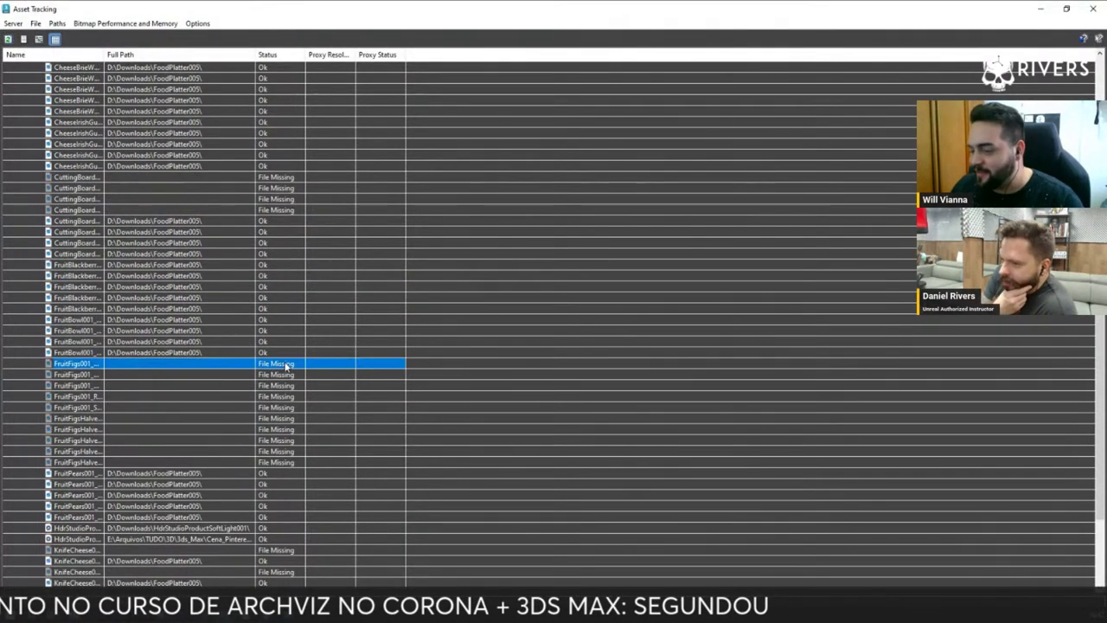
{"action": "left_click", "coordinate": [278, 461], "text": "shift"}
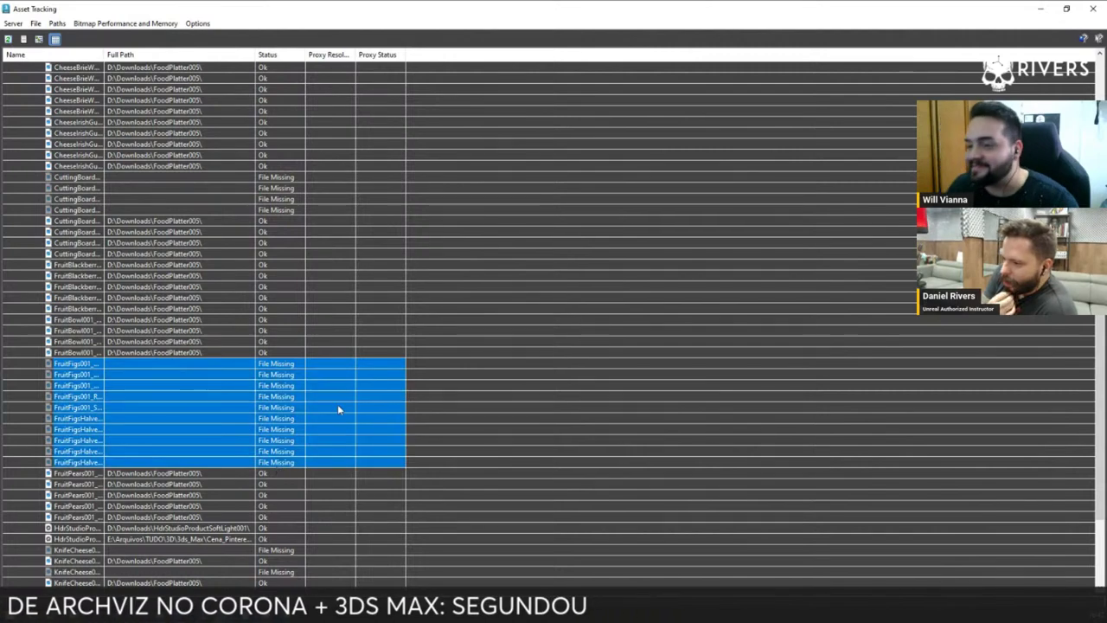
{"action": "left_click", "coordinate": [56, 23]}
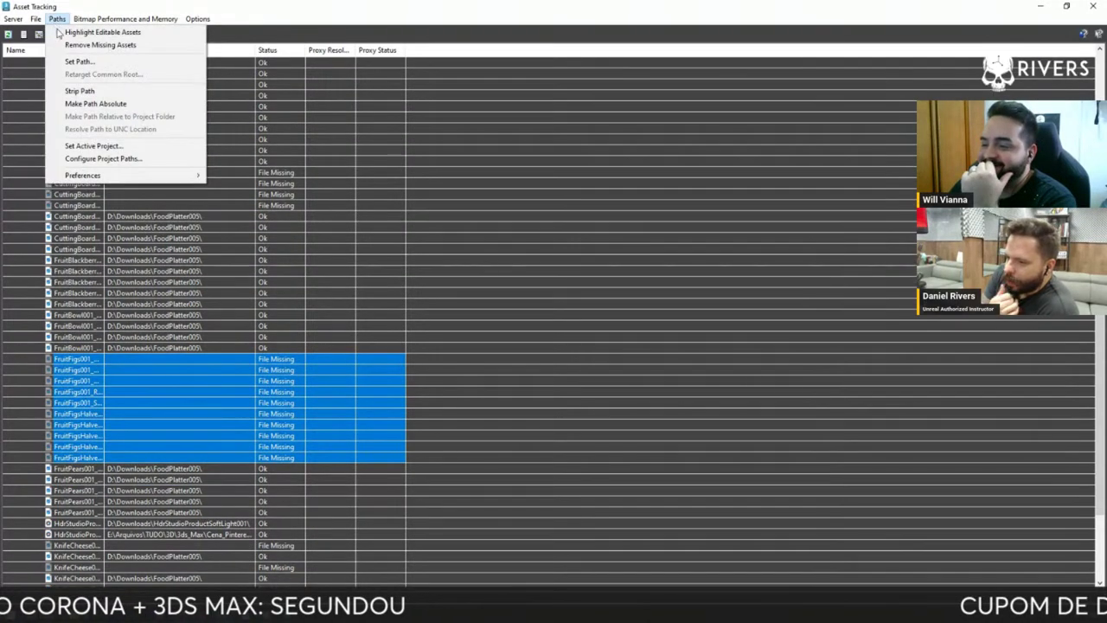
{"action": "left_click", "coordinate": [79, 62]}
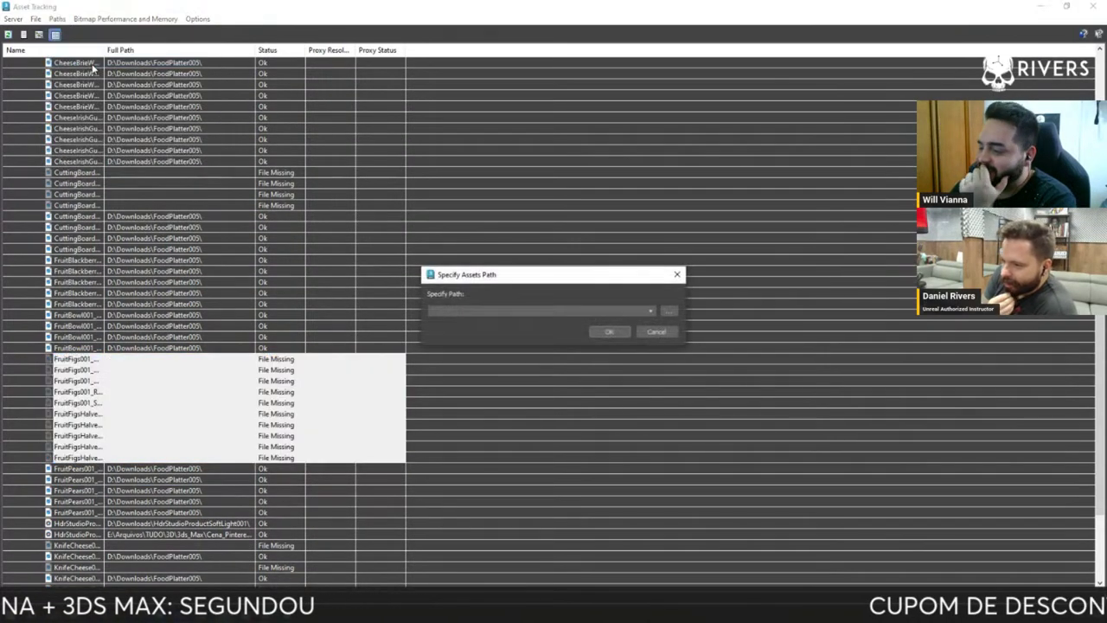
{"action": "left_click", "coordinate": [668, 309]}
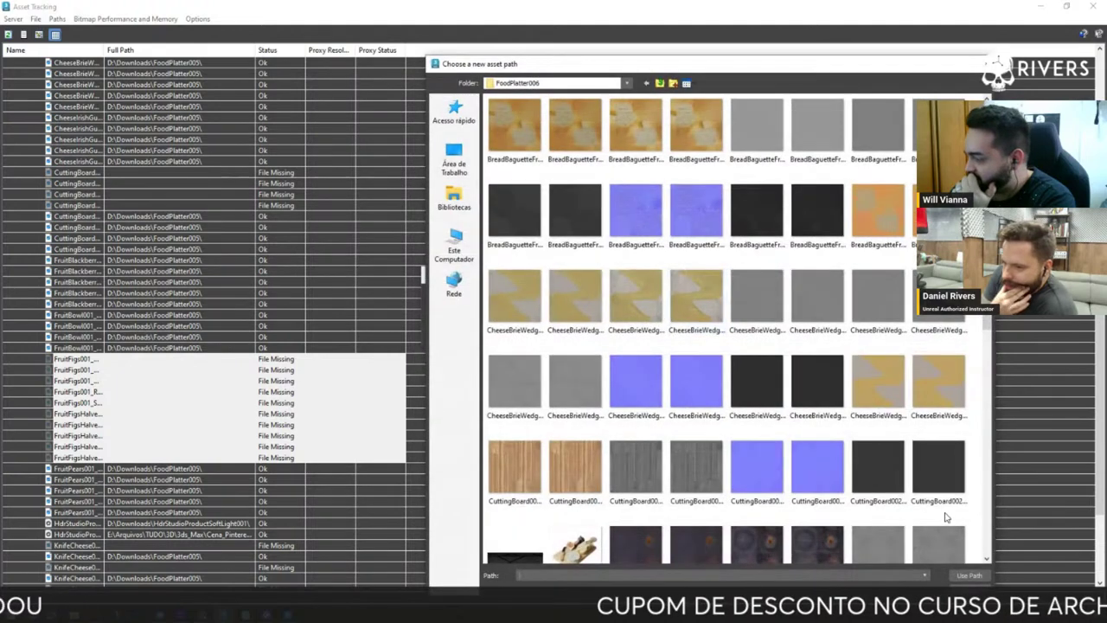
{"action": "left_click", "coordinate": [978, 579]}
{"action": "left_click", "coordinate": [617, 334]}
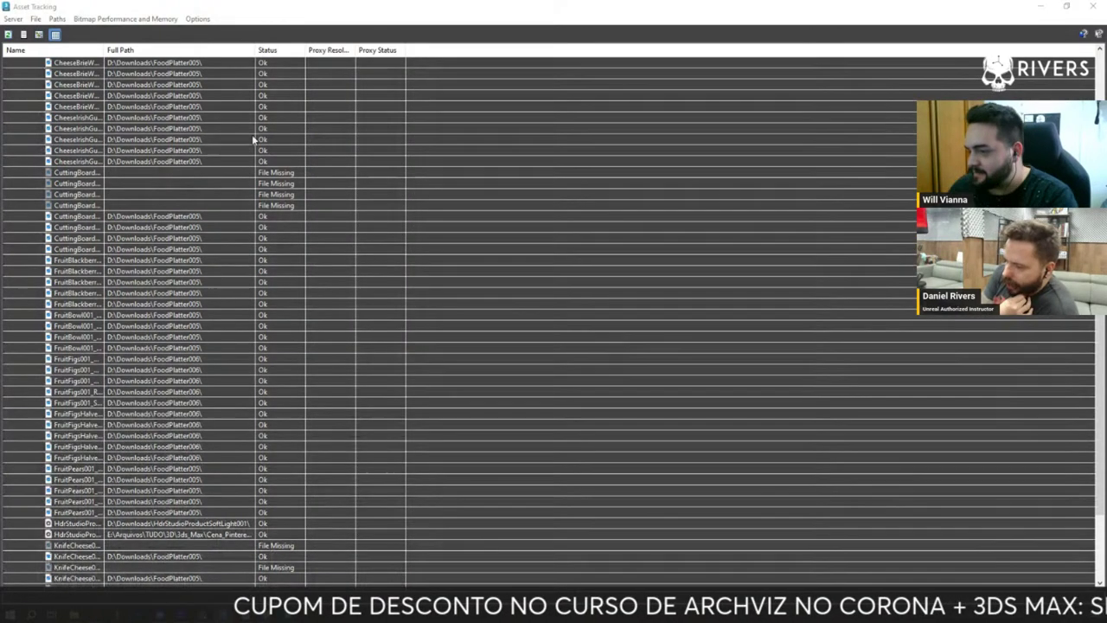
- Repath the four missing CuttingBoard textures to D:\Downloads\FoodPlatter006
{"action": "left_click", "coordinate": [276, 172]}
{"action": "left_click", "coordinate": [287, 205], "text": "shift"}
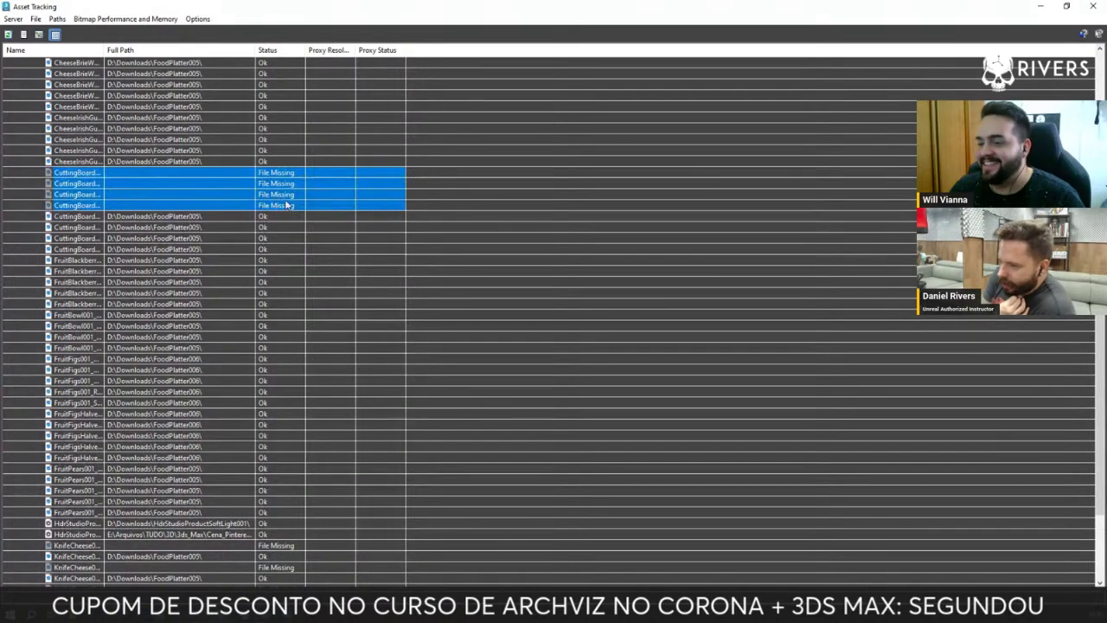
{"action": "left_click", "coordinate": [60, 18]}
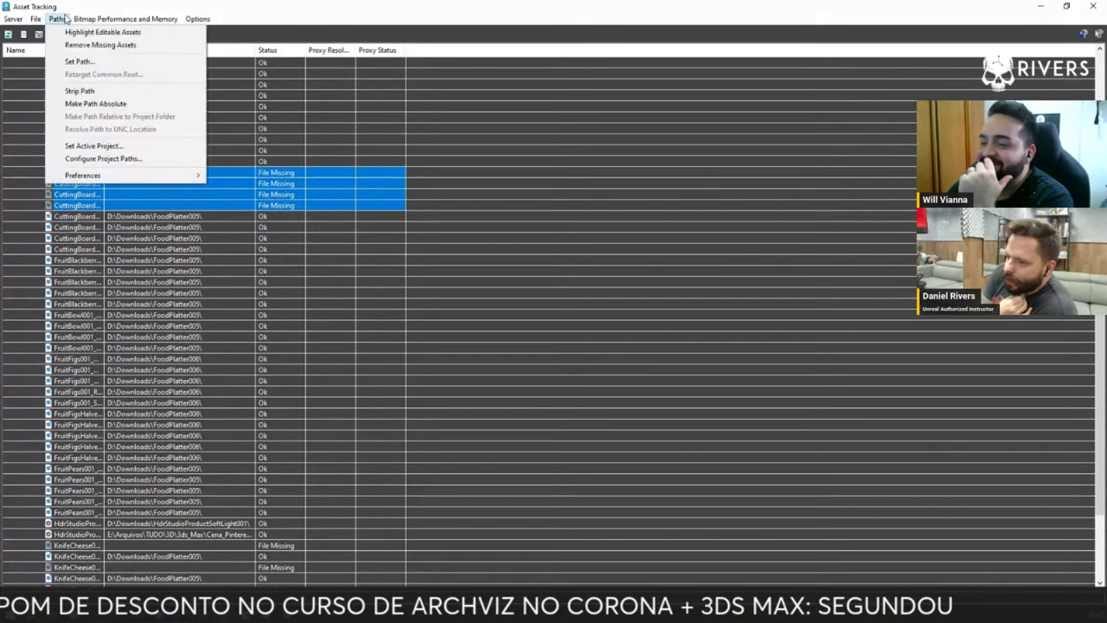
{"action": "left_click", "coordinate": [80, 63]}
{"action": "left_click", "coordinate": [598, 331]}
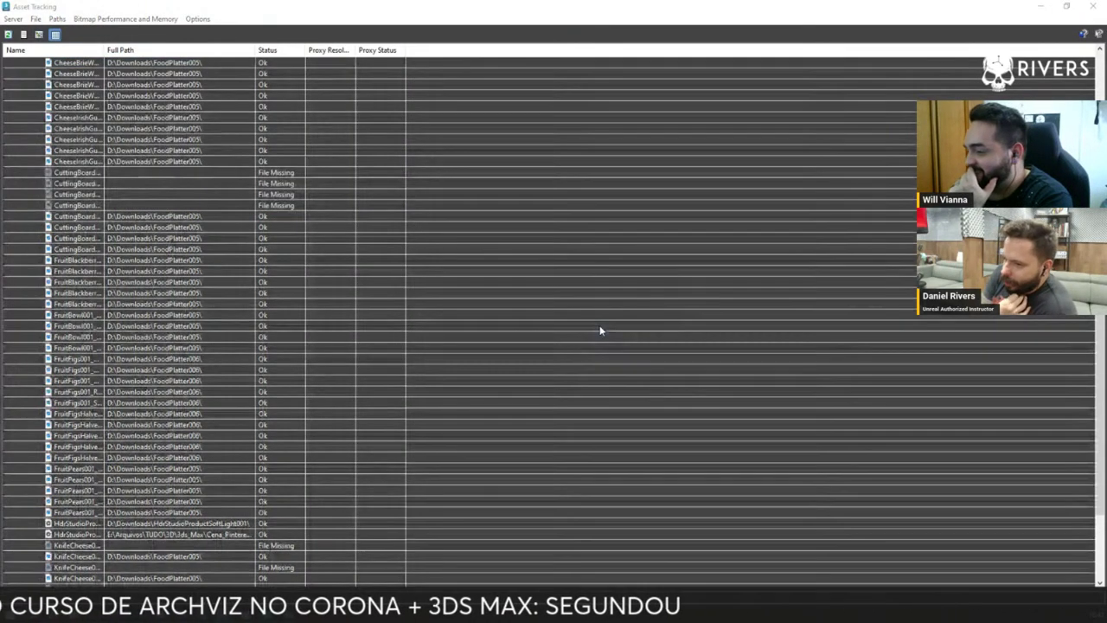
{"action": "left_click", "coordinate": [282, 173]}
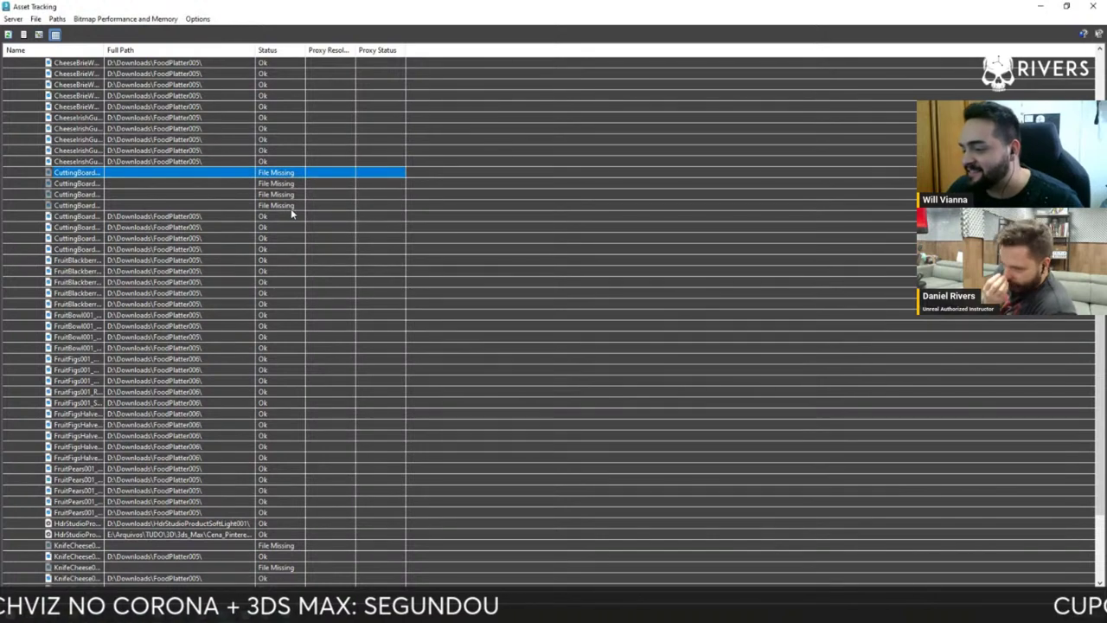
{"action": "left_click", "coordinate": [290, 208], "text": "ctrl"}
{"action": "left_click", "coordinate": [269, 177]}
{"action": "left_click", "coordinate": [270, 205], "text": "shift"}
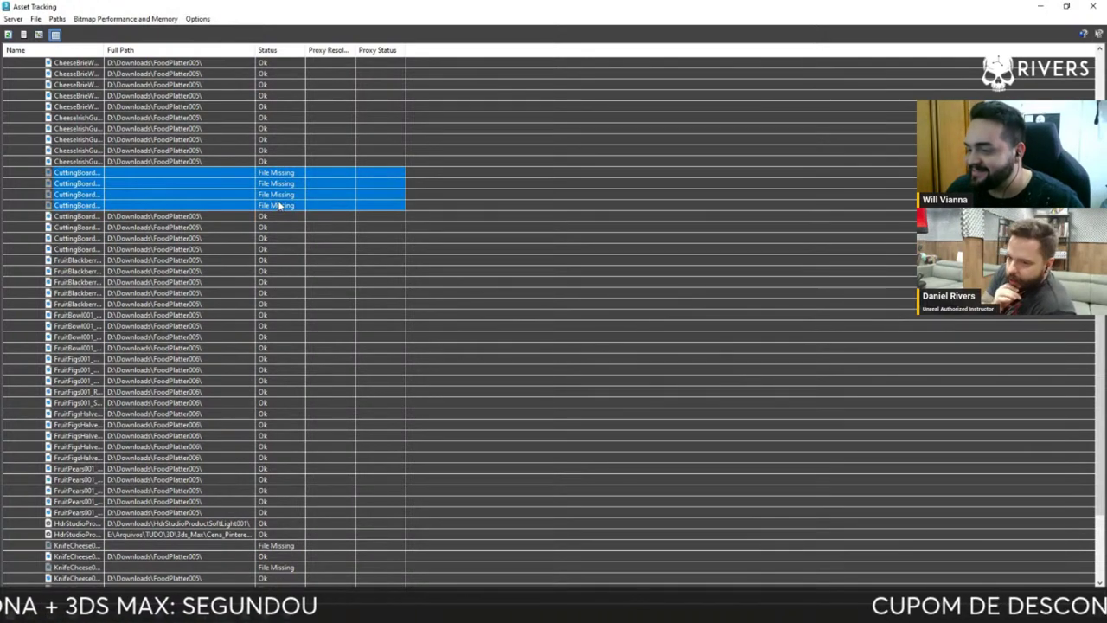
{"action": "left_click", "coordinate": [57, 18]}
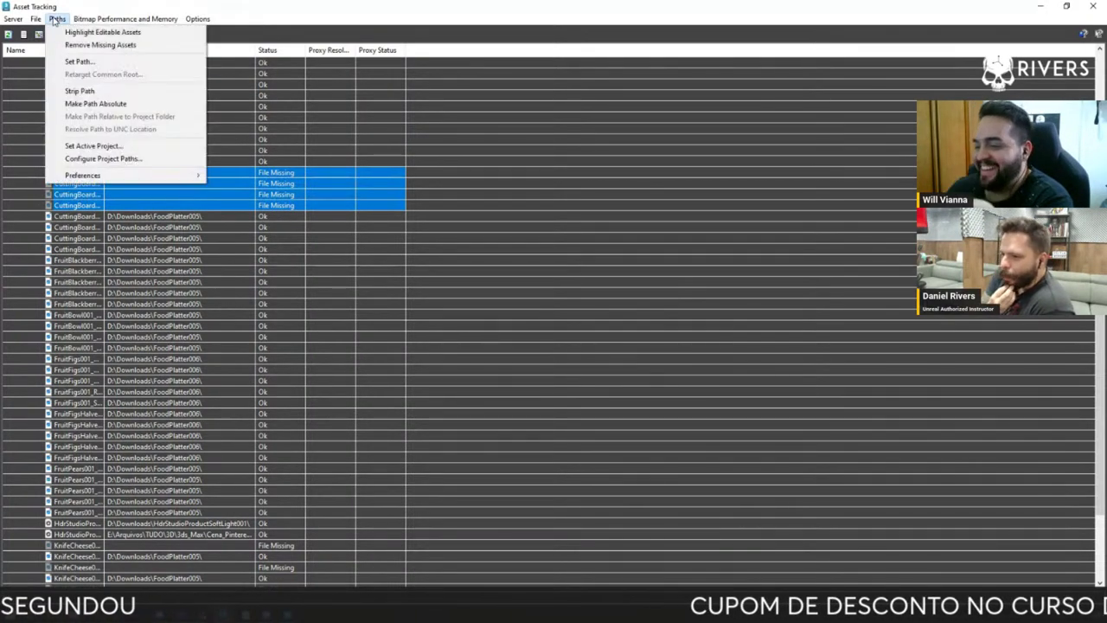
{"action": "left_click", "coordinate": [86, 60]}
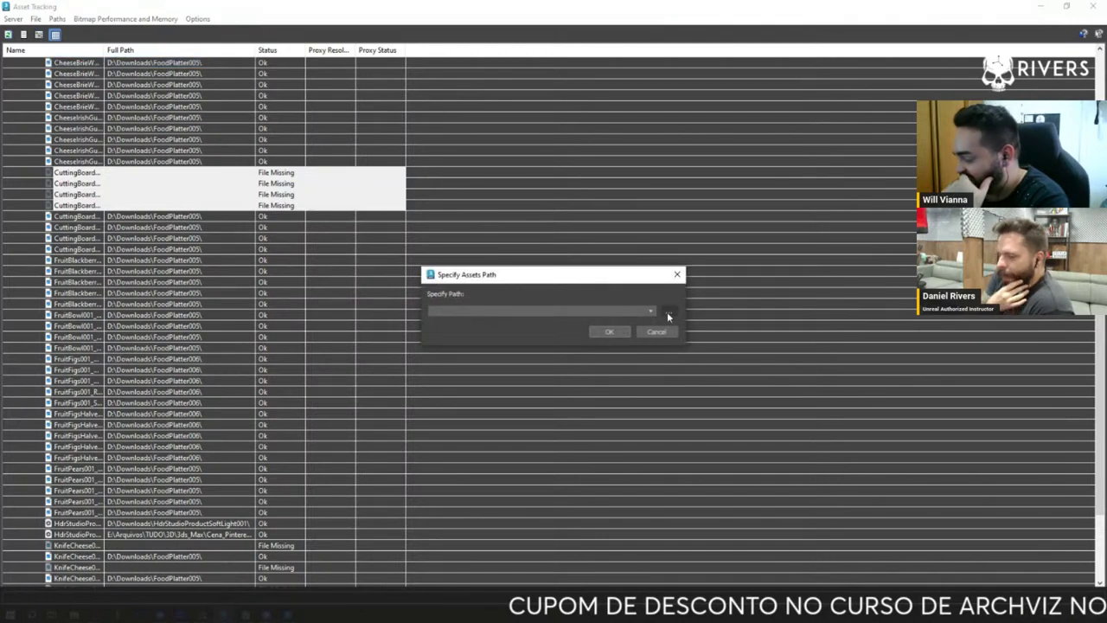
{"action": "left_click", "coordinate": [666, 312]}
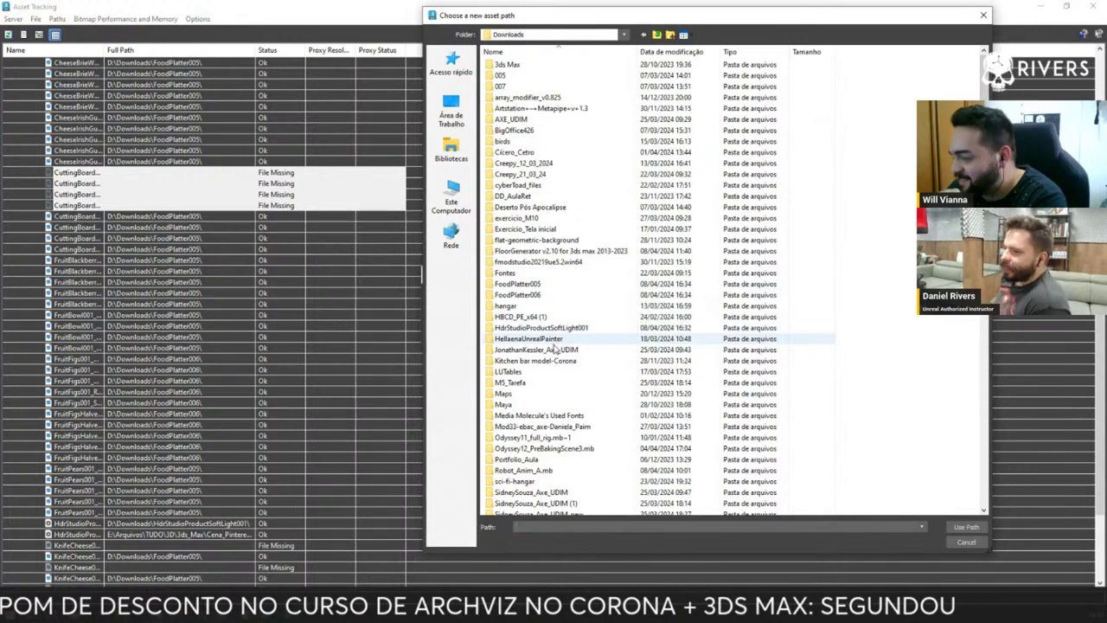
{"action": "double_click", "coordinate": [549, 294]}
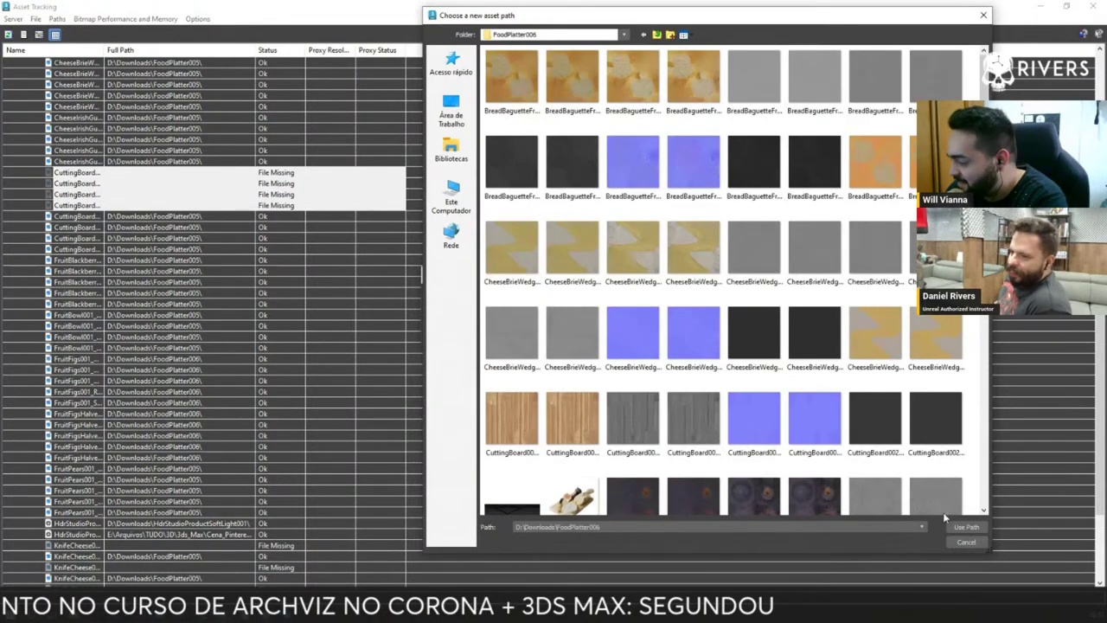
{"action": "left_click", "coordinate": [980, 527]}
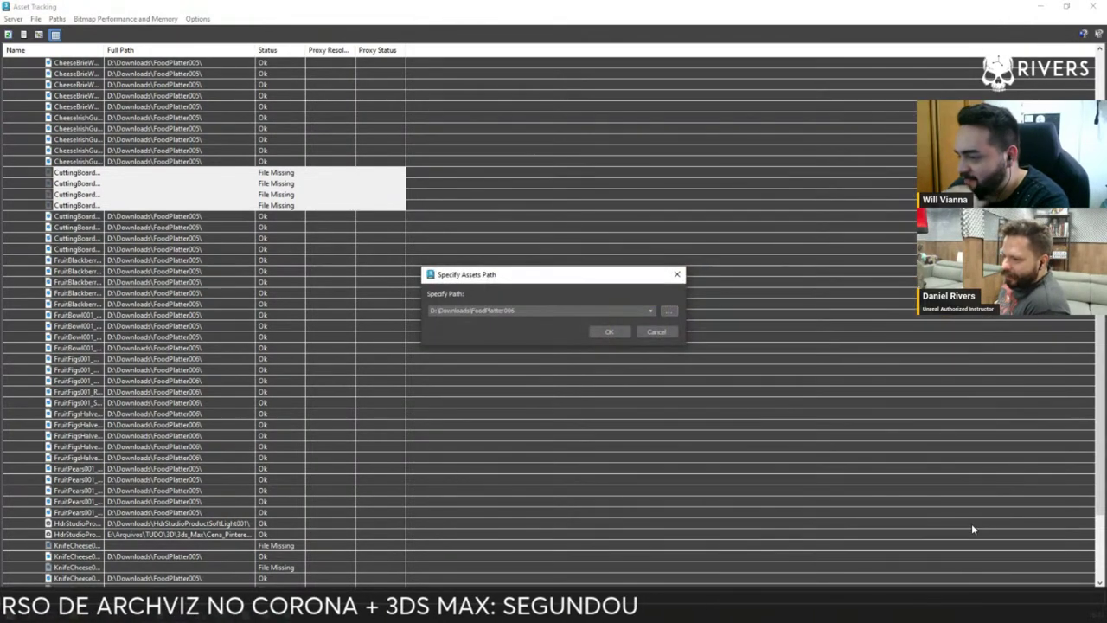
{"action": "left_click", "coordinate": [597, 332]}
{"action": "scroll", "coordinate": [309, 299], "scroll_direction": "down", "scroll_amount": 3}
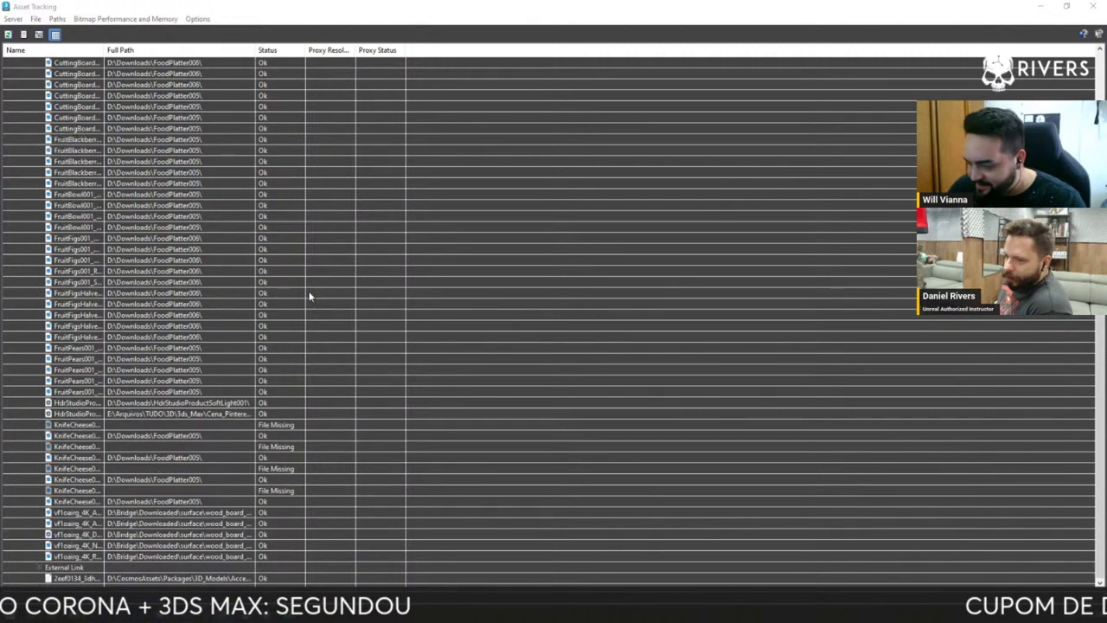
- Repath the four missing KnifeCheese textures to the FoodPlatter006 folder
{"action": "left_click", "coordinate": [275, 425]}
{"action": "left_click", "coordinate": [284, 446], "text": "ctrl"}
{"action": "left_click", "coordinate": [281, 468], "text": "ctrl"}
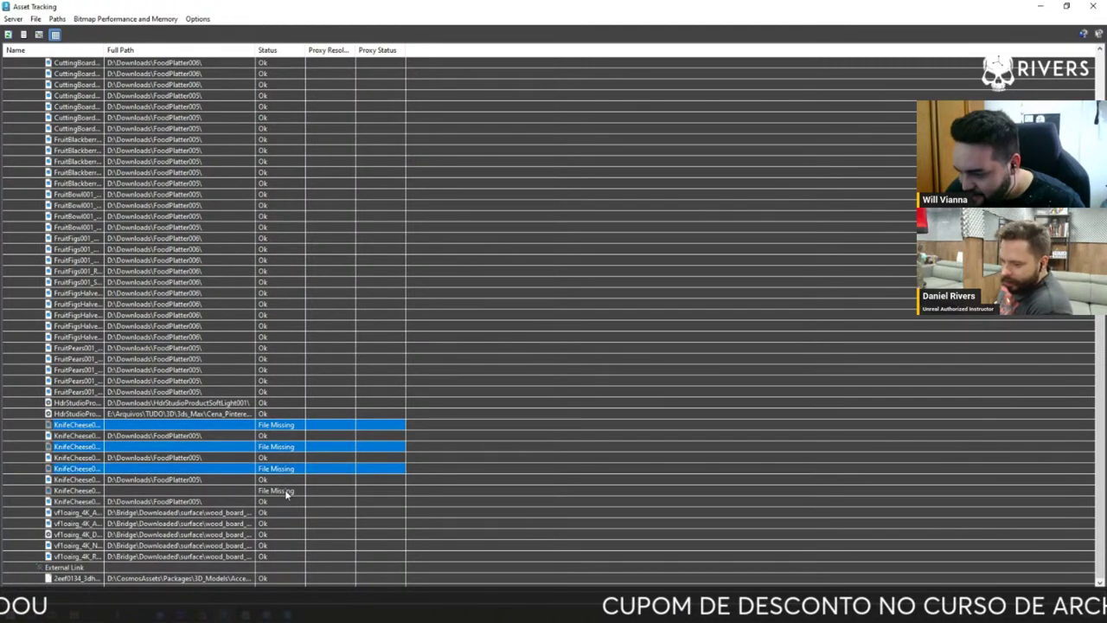
{"action": "left_click", "coordinate": [279, 490], "text": "ctrl"}
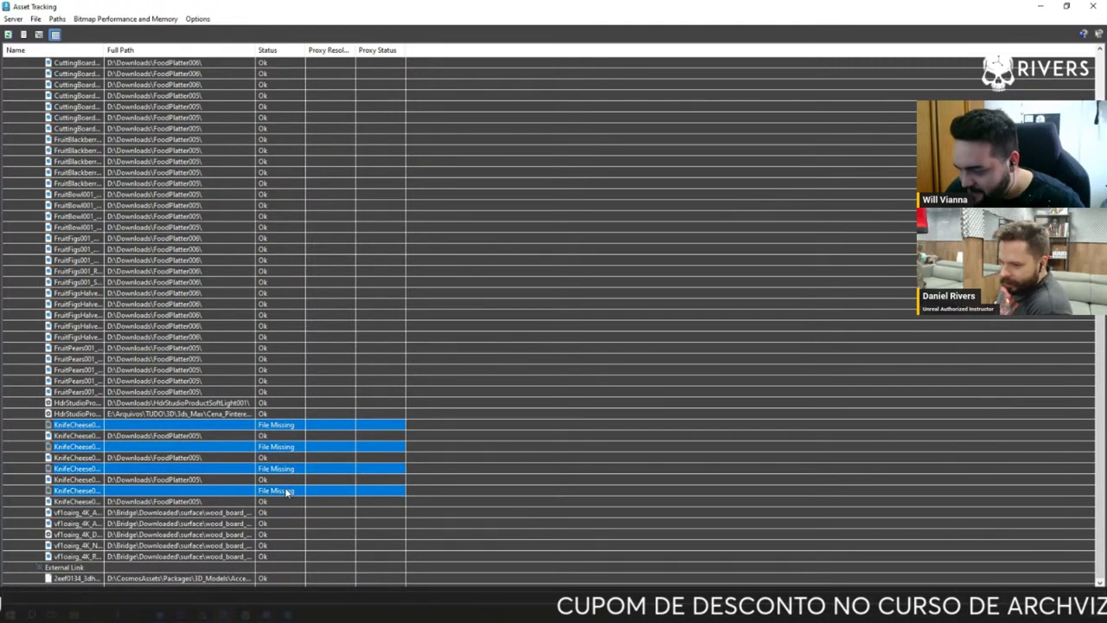
{"action": "left_click", "coordinate": [57, 18]}
{"action": "left_click", "coordinate": [87, 63]}
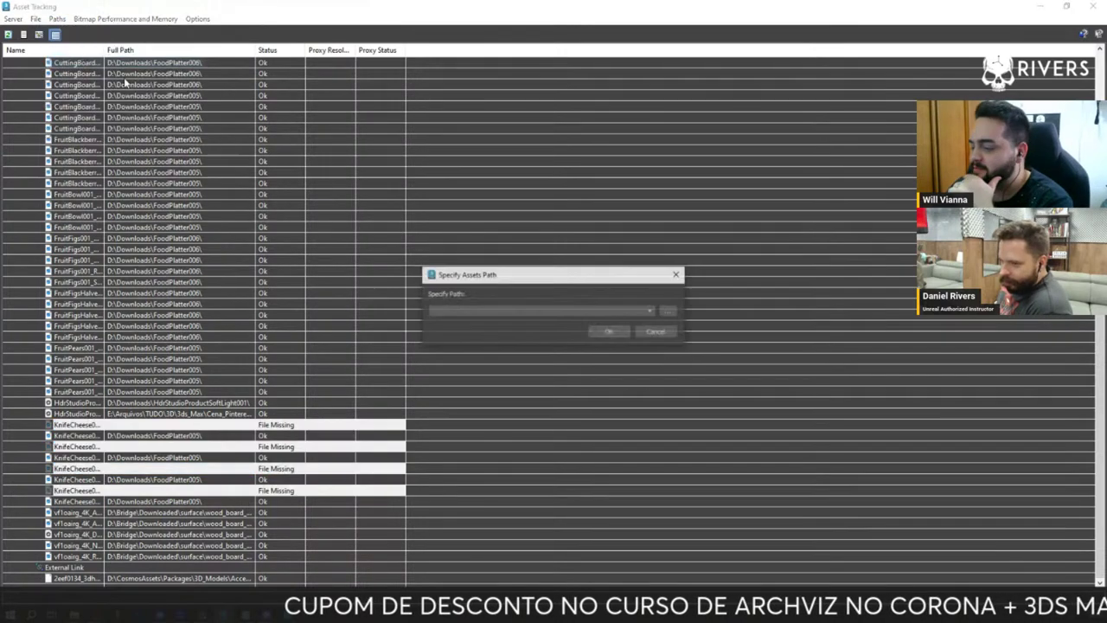
{"action": "left_click", "coordinate": [667, 310]}
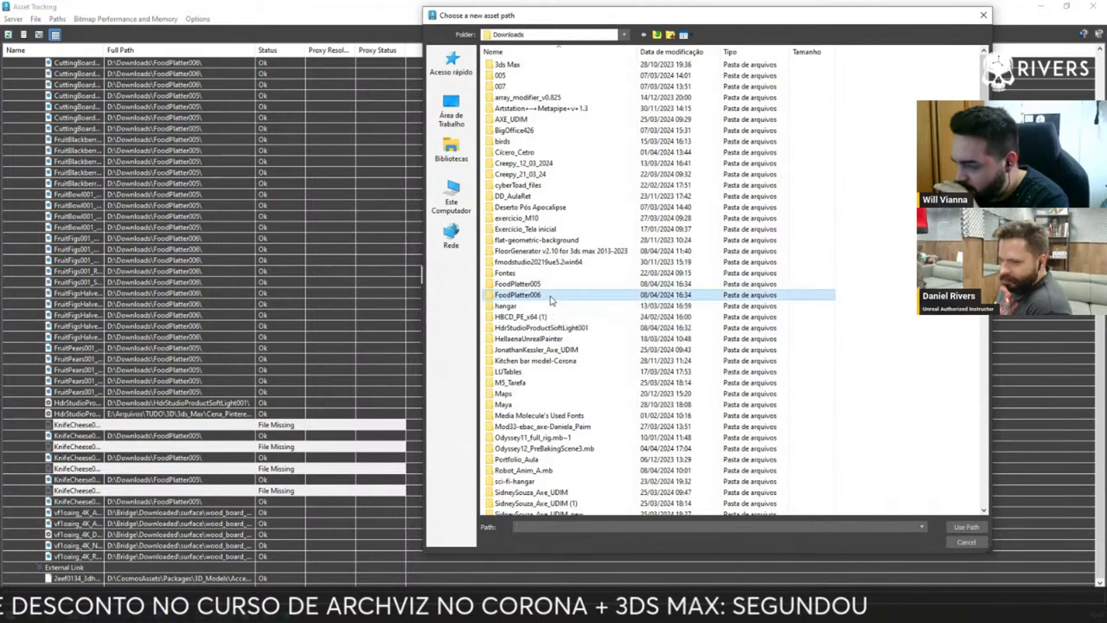
{"action": "double_click", "coordinate": [517, 294]}
{"action": "key", "text": "Return"}
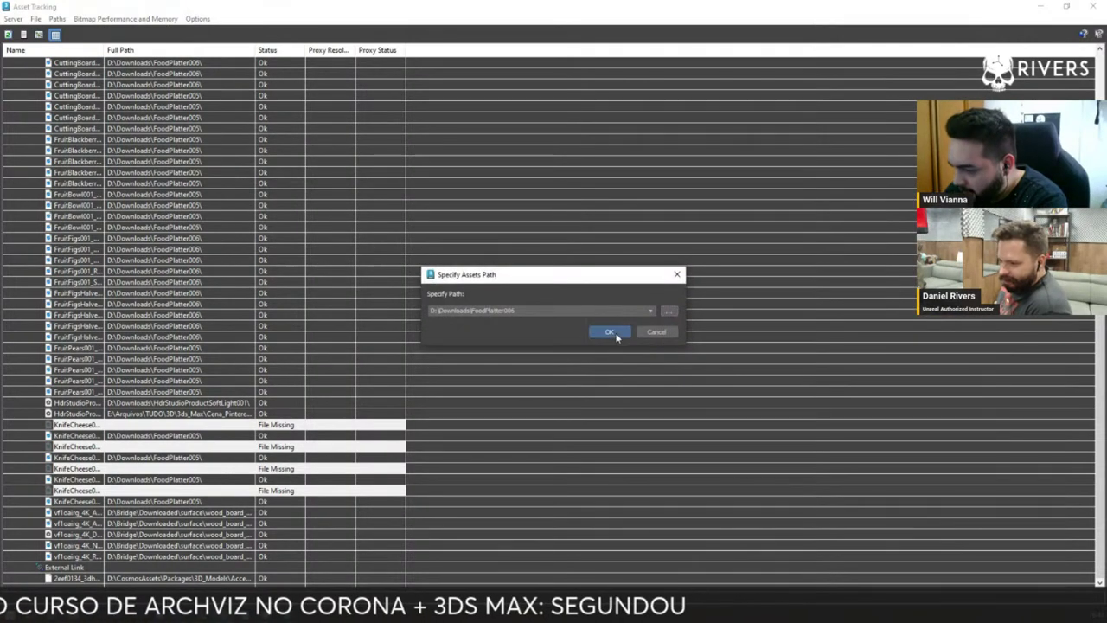
{"action": "left_click", "coordinate": [616, 336]}
- Select the missing BreadBaguette and CheeseBrie texture rows together
{"action": "scroll", "coordinate": [334, 299], "scroll_direction": "up", "scroll_amount": 10}
{"action": "scroll", "coordinate": [336, 276], "scroll_direction": "up", "scroll_amount": 10}
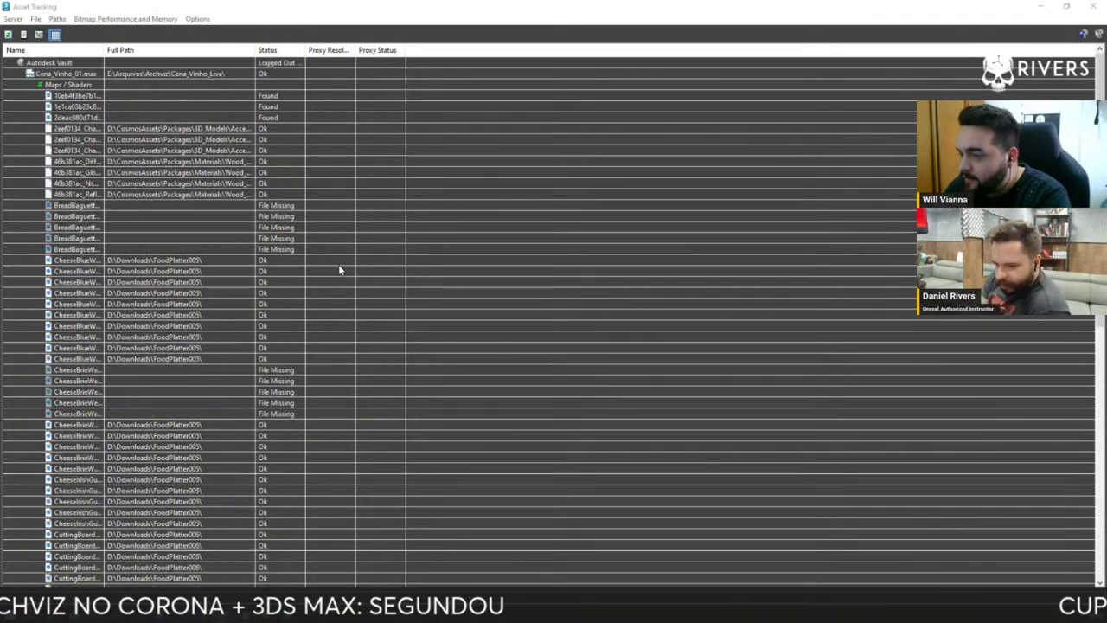
{"action": "left_click", "coordinate": [285, 206]}
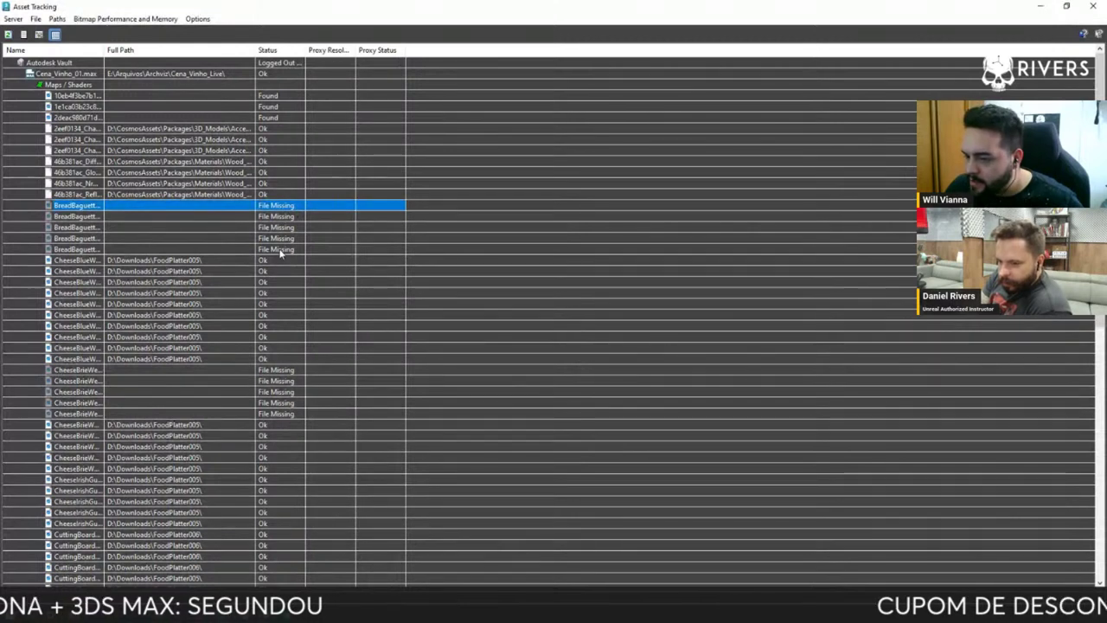
{"action": "left_click", "coordinate": [279, 248], "text": "shift"}
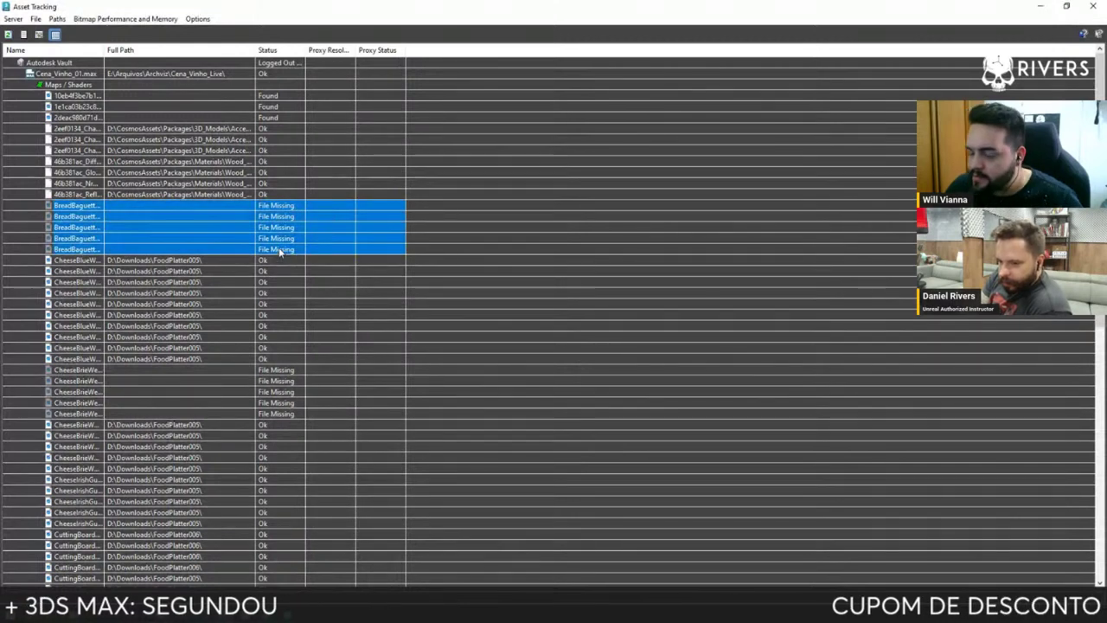
{"action": "left_click", "coordinate": [292, 370], "text": "ctrl"}
{"action": "left_click", "coordinate": [299, 380], "text": "ctrl"}
{"action": "left_click", "coordinate": [298, 413], "text": "shift"}
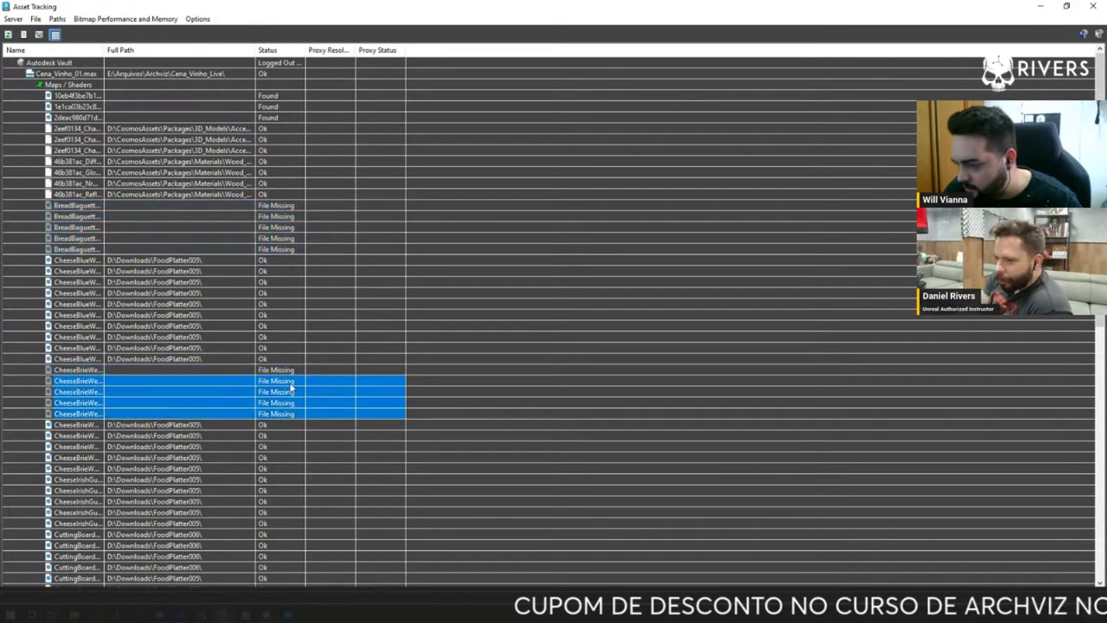
{"action": "left_click", "coordinate": [289, 369], "text": "ctrl"}
{"action": "left_click", "coordinate": [288, 249], "text": "ctrl"}
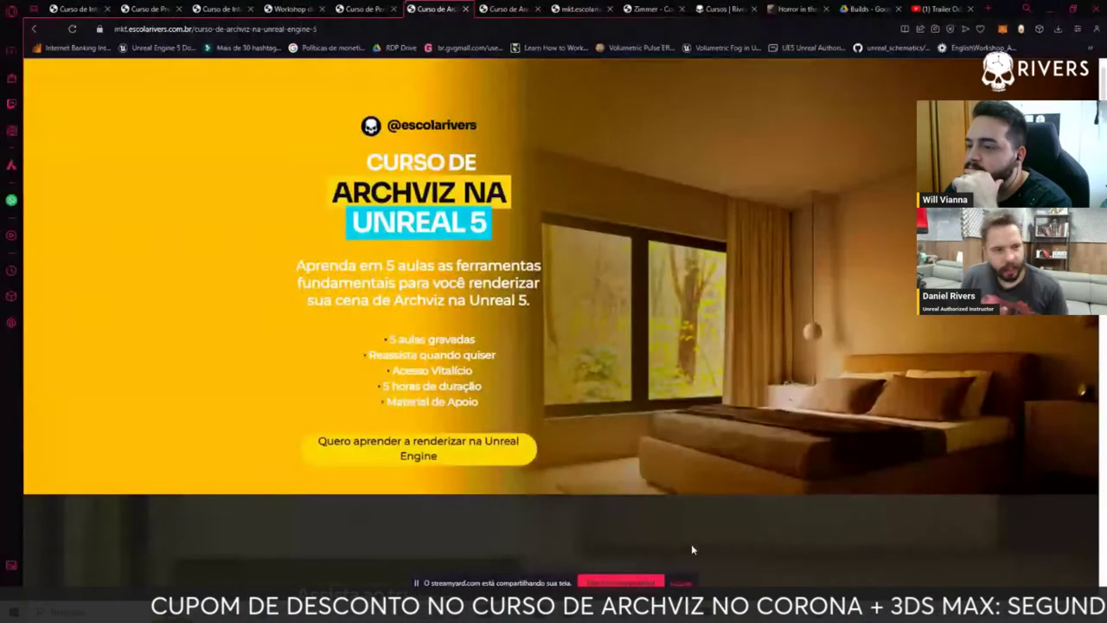
- Compare the Archviz em Corona and Archviz na Unreal 5 course pages, ending on Unreal 5
{"action": "left_click", "coordinate": [682, 582]}
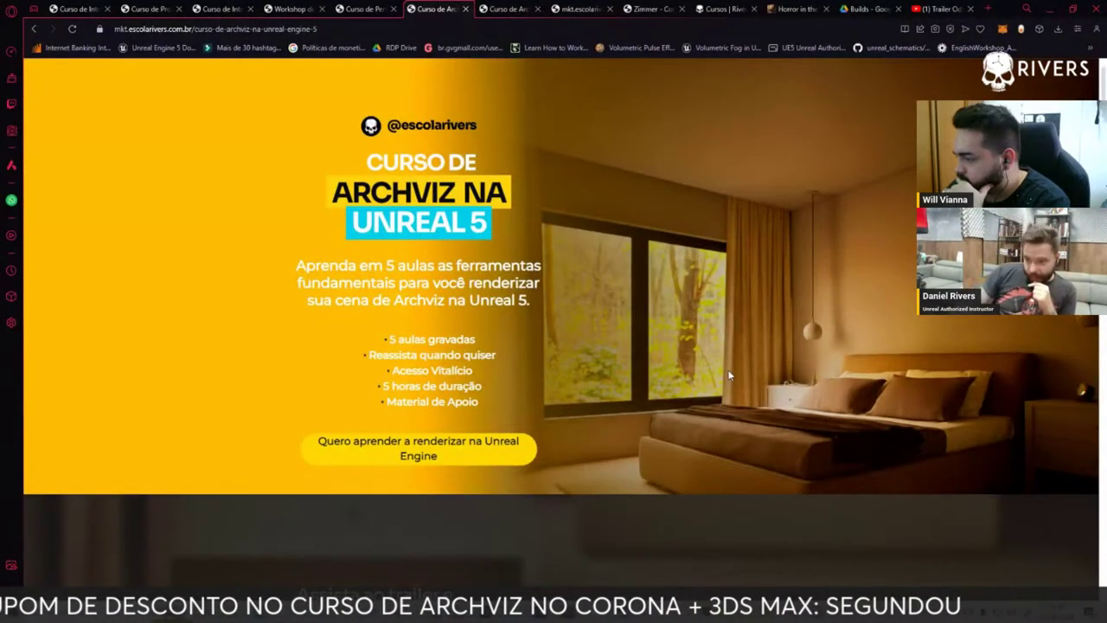
{"action": "left_click", "coordinate": [506, 8]}
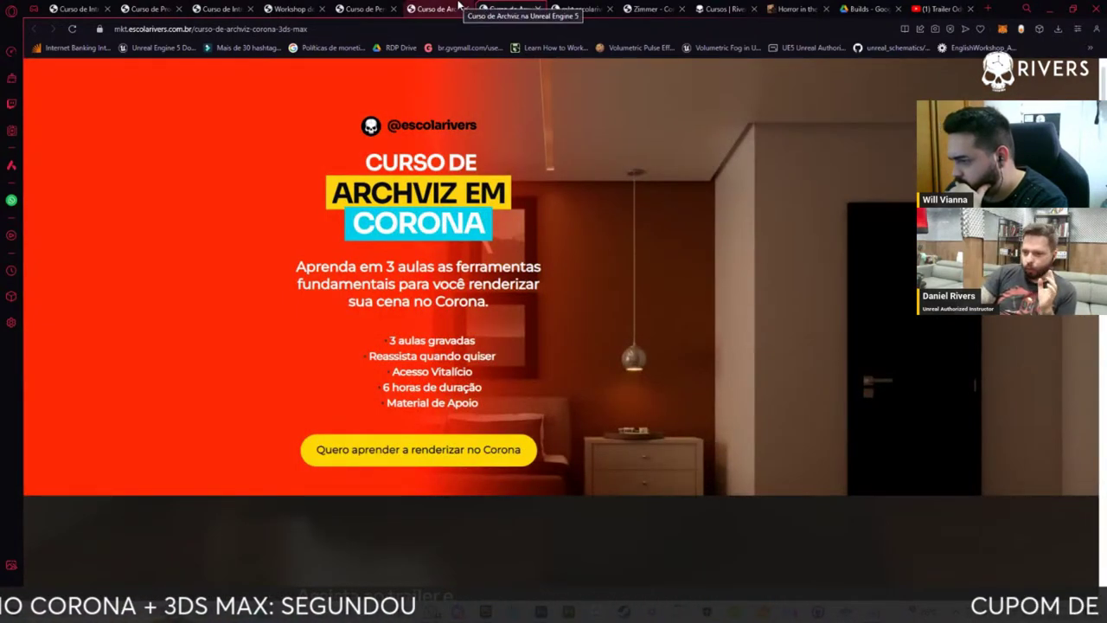
{"action": "left_click", "coordinate": [456, 8]}
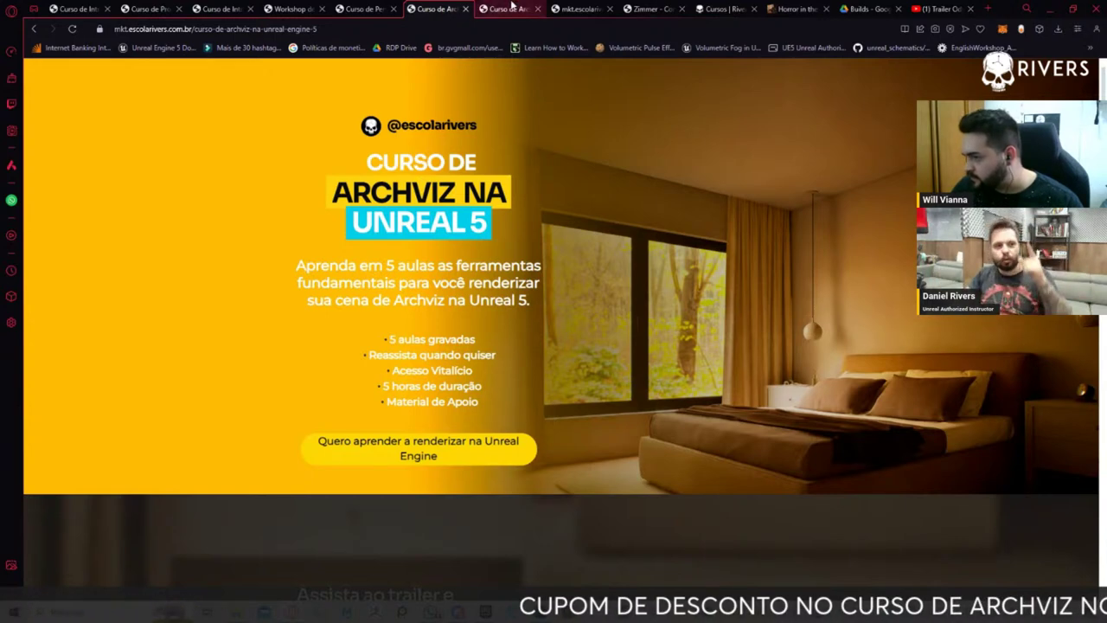
{"action": "left_click", "coordinate": [512, 6]}
{"action": "left_click", "coordinate": [437, 9]}
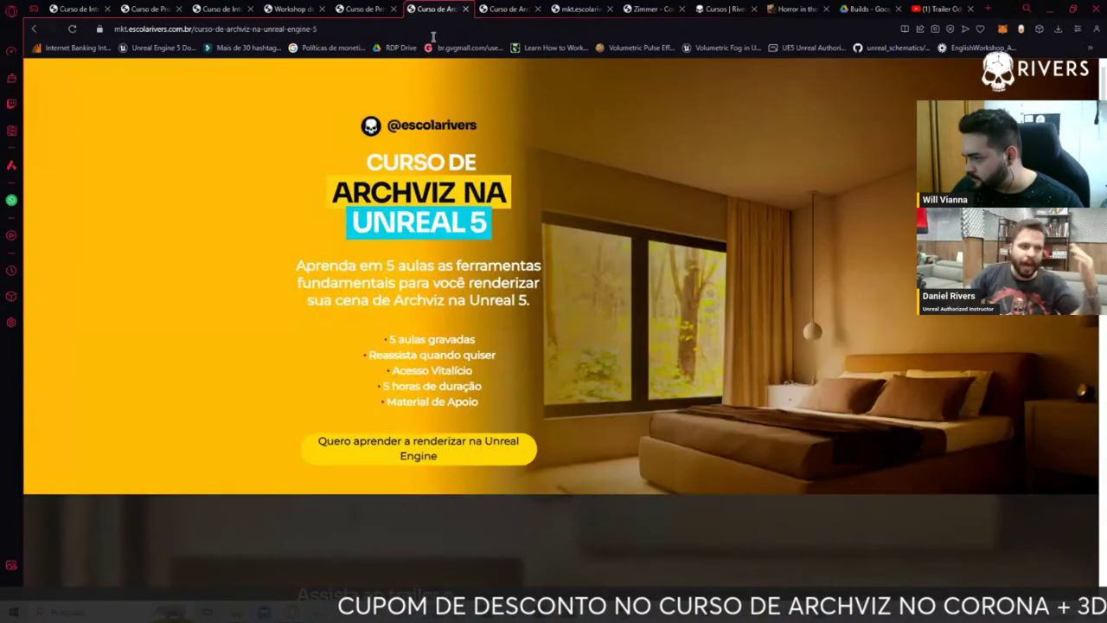
- Copy the Unreal 5 course page's web address and open the Curso de Introdução a Unreal Engine page
{"action": "left_click_drag", "start_coordinate": [318, 29], "coordinate": [51, 28]}
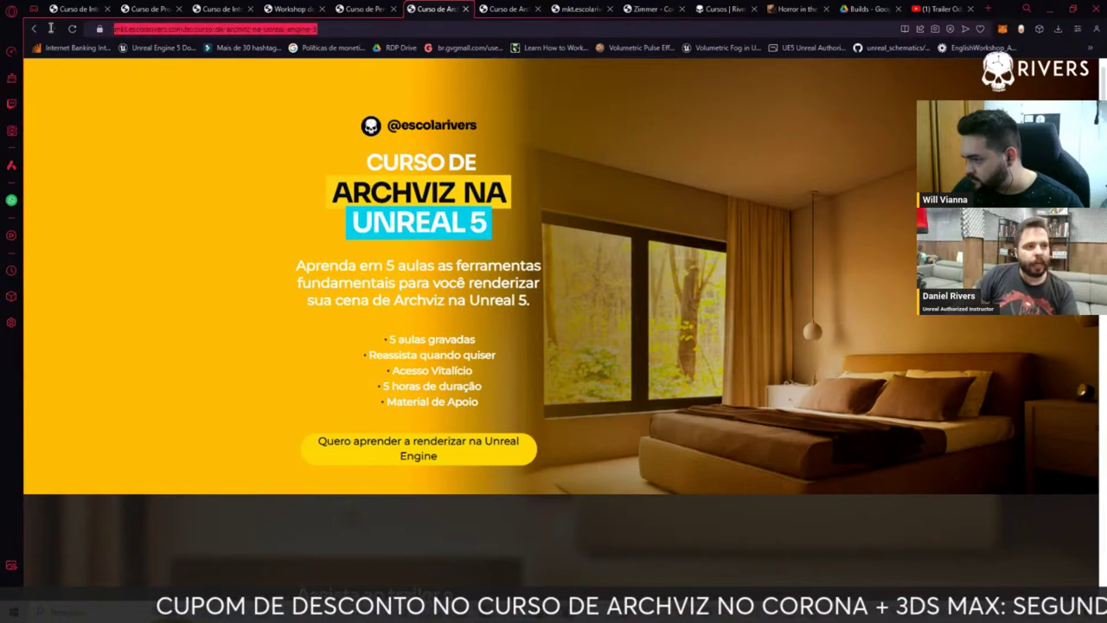
{"action": "key", "text": "ctrl+c"}
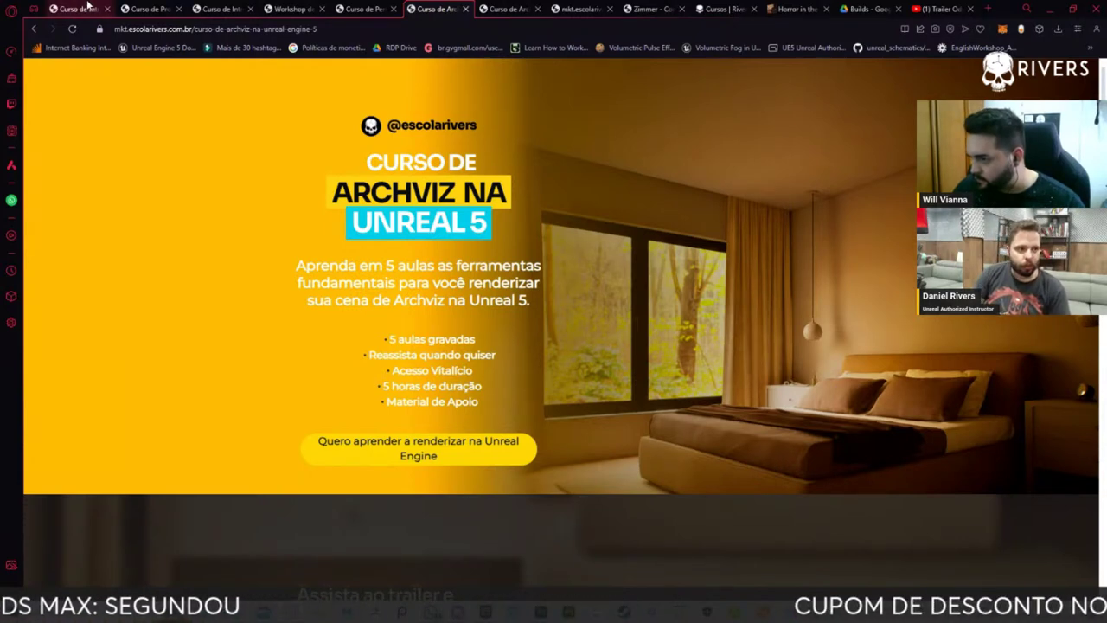
{"action": "left_click", "coordinate": [97, 8]}
{"action": "left_click", "coordinate": [291, 30]}
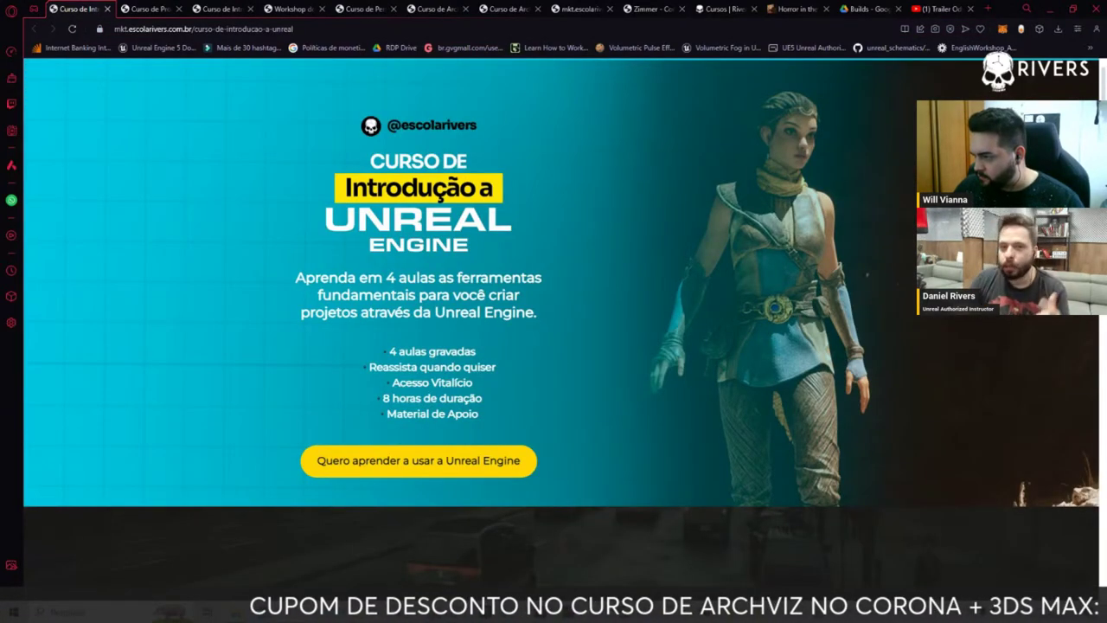
- Scroll the intro Unreal Engine course page down to its R$99,90 signup form
{"action": "scroll", "coordinate": [513, 263], "scroll_direction": "down", "scroll_amount": 4}
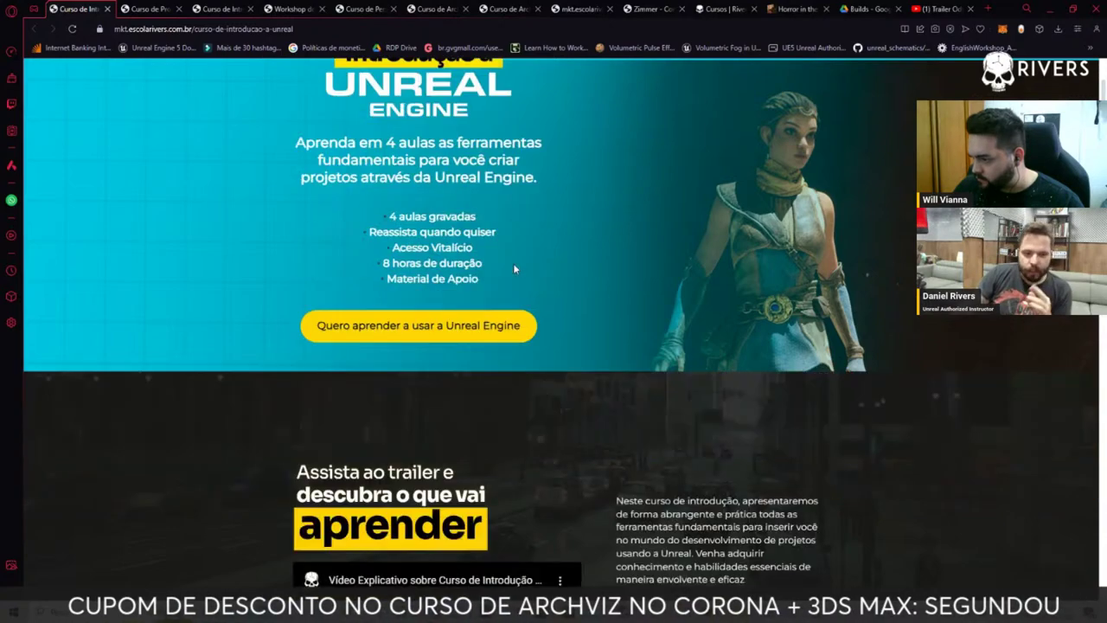
{"action": "scroll", "coordinate": [515, 275], "scroll_direction": "down", "scroll_amount": 3}
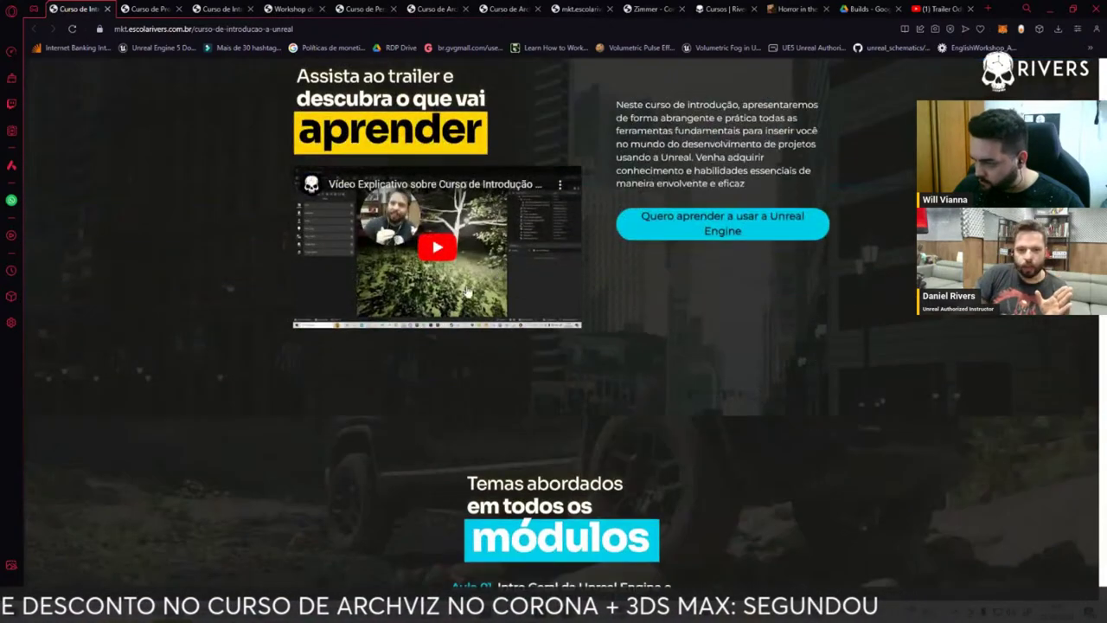
{"action": "scroll", "coordinate": [432, 285], "scroll_direction": "down", "scroll_amount": 1}
{"action": "scroll", "coordinate": [383, 292], "scroll_direction": "down", "scroll_amount": 3}
{"action": "scroll", "coordinate": [217, 290], "scroll_direction": "down", "scroll_amount": 5}
{"action": "scroll", "coordinate": [225, 303], "scroll_direction": "down", "scroll_amount": 5}
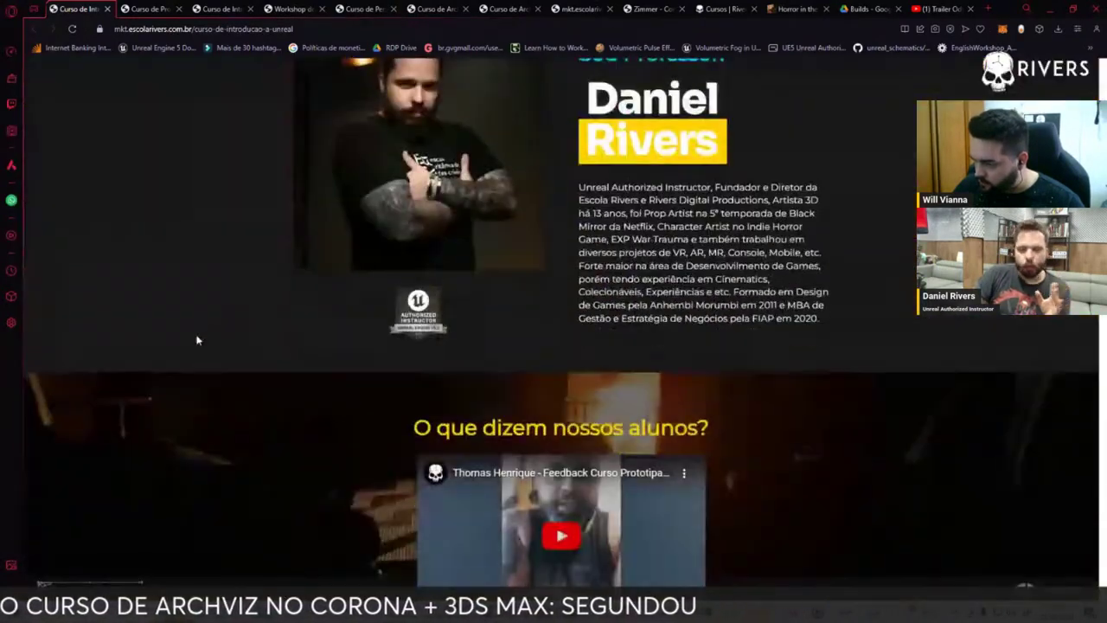
{"action": "scroll", "coordinate": [212, 301], "scroll_direction": "down", "scroll_amount": 3}
{"action": "scroll", "coordinate": [193, 300], "scroll_direction": "up", "scroll_amount": 1}
{"action": "scroll", "coordinate": [192, 299], "scroll_direction": "up", "scroll_amount": 3}
{"action": "scroll", "coordinate": [193, 303], "scroll_direction": "down", "scroll_amount": 2}
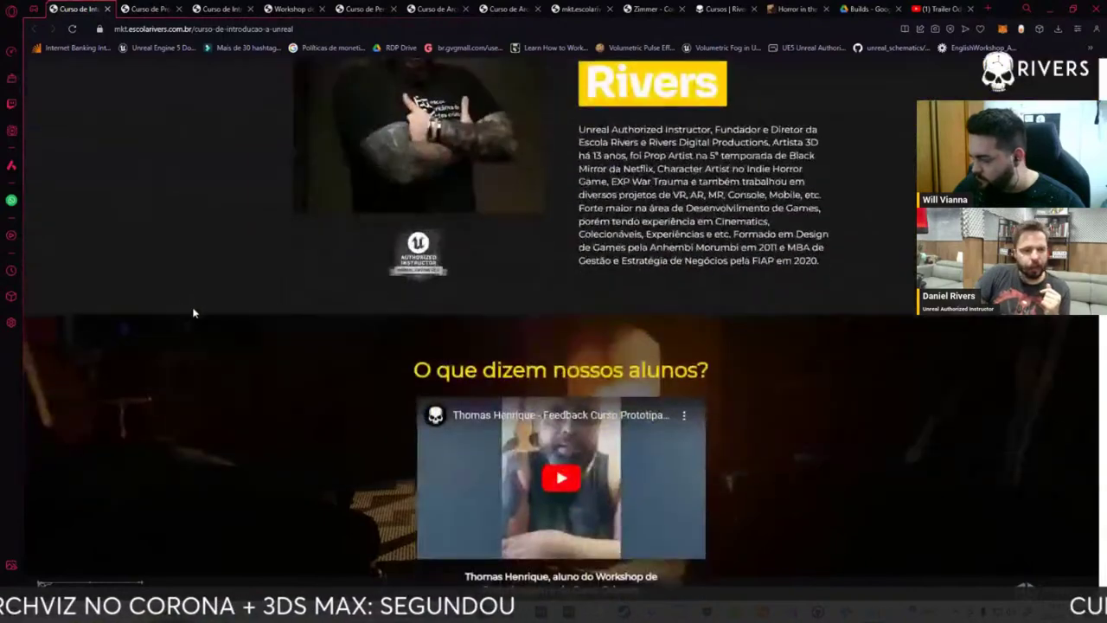
{"action": "scroll", "coordinate": [185, 329], "scroll_direction": "down", "scroll_amount": 4}
{"action": "scroll", "coordinate": [178, 353], "scroll_direction": "down", "scroll_amount": 5}
{"action": "scroll", "coordinate": [173, 363], "scroll_direction": "down", "scroll_amount": 4}
{"action": "scroll", "coordinate": [182, 376], "scroll_direction": "down", "scroll_amount": 3}
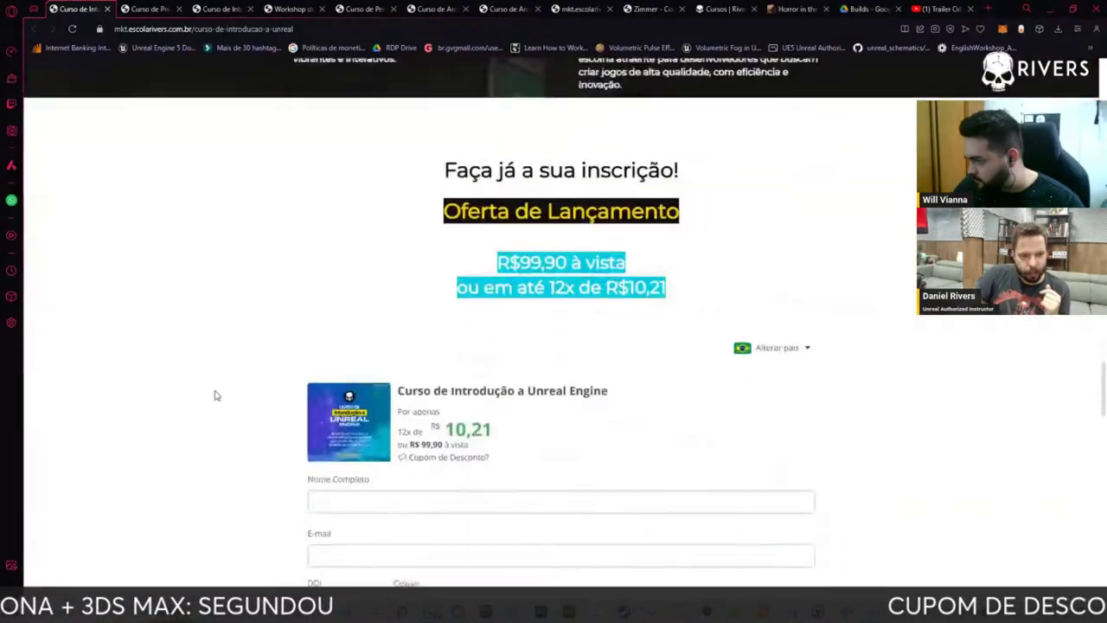
- Select and then clear the course card text, then switch to the Workshop de Criaturas para Games page
{"action": "left_click_drag", "start_coordinate": [488, 395], "coordinate": [231, 348]}
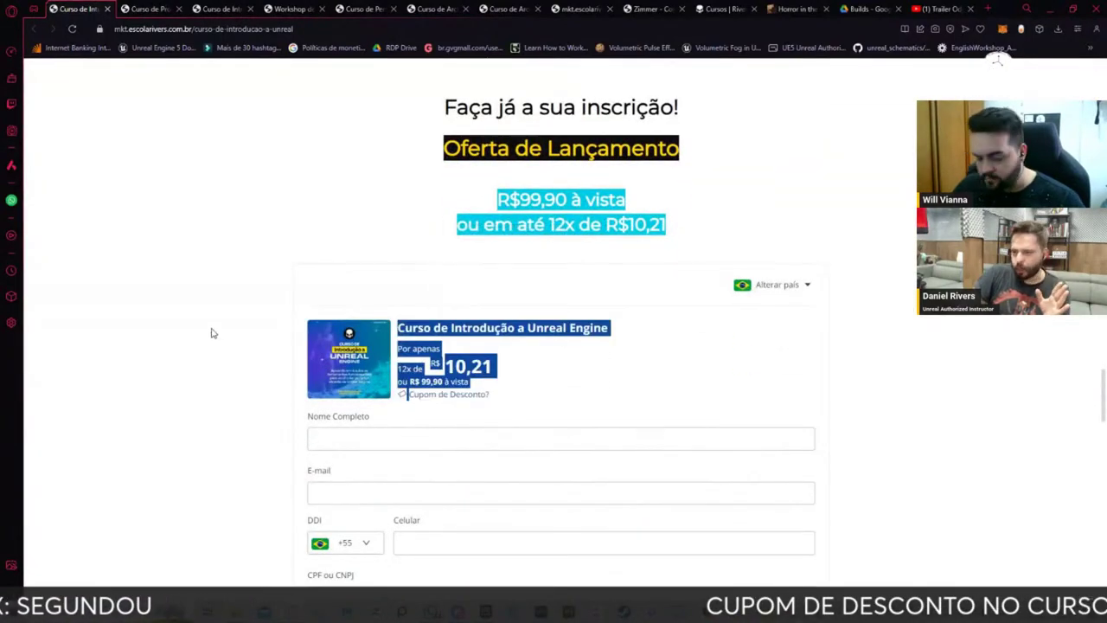
{"action": "left_click", "coordinate": [591, 370]}
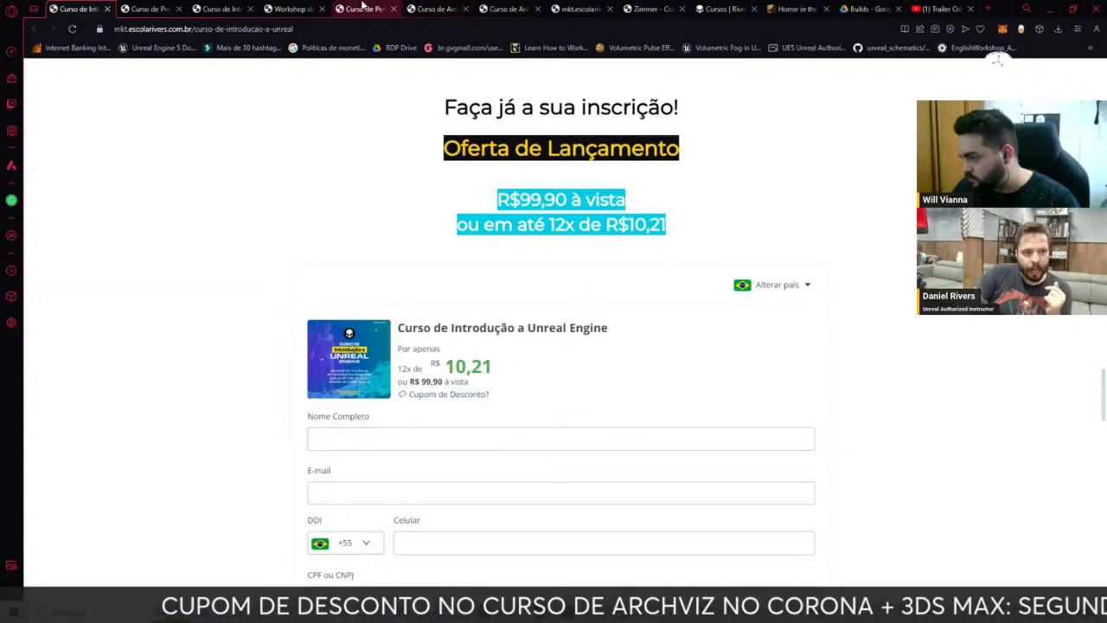
{"action": "left_click", "coordinate": [292, 8]}
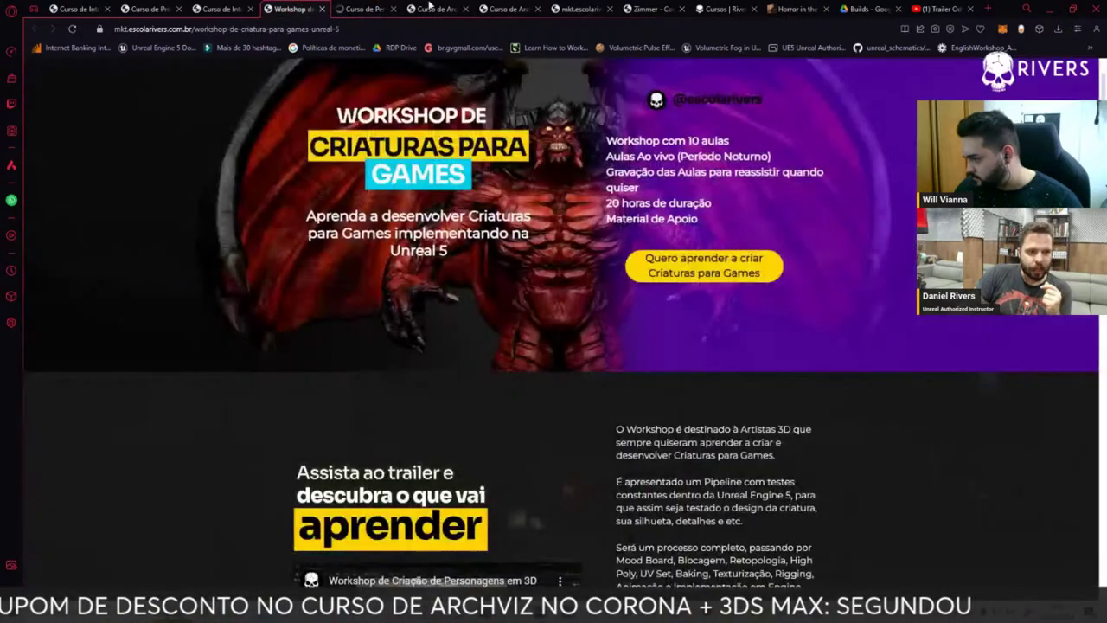
- Play the Curso de Archviz na Unreal 5 trailer full screen, showing the bedroom render
{"action": "left_click", "coordinate": [418, 7]}
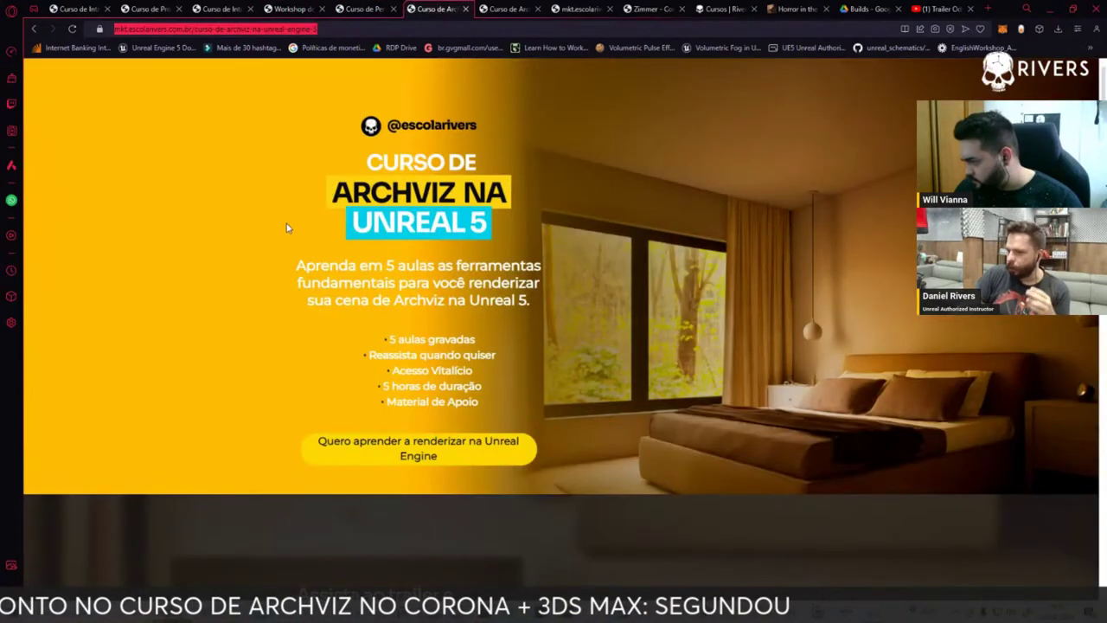
{"action": "scroll", "coordinate": [233, 280], "scroll_direction": "down", "scroll_amount": 2}
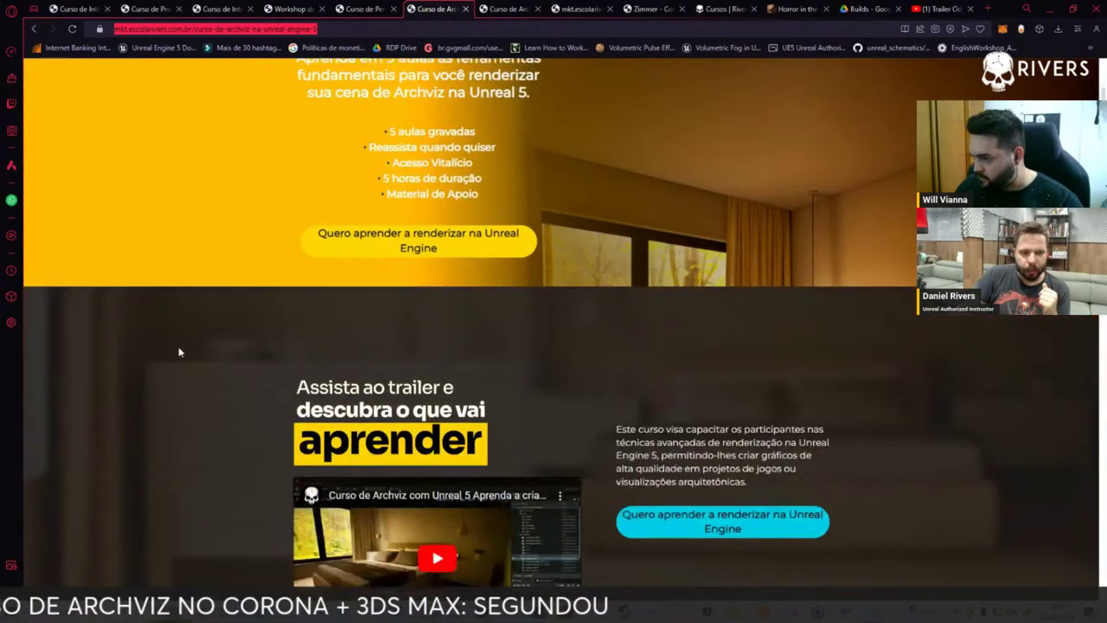
{"action": "scroll", "coordinate": [208, 367], "scroll_direction": "down", "scroll_amount": 3}
{"action": "left_click", "coordinate": [437, 361]}
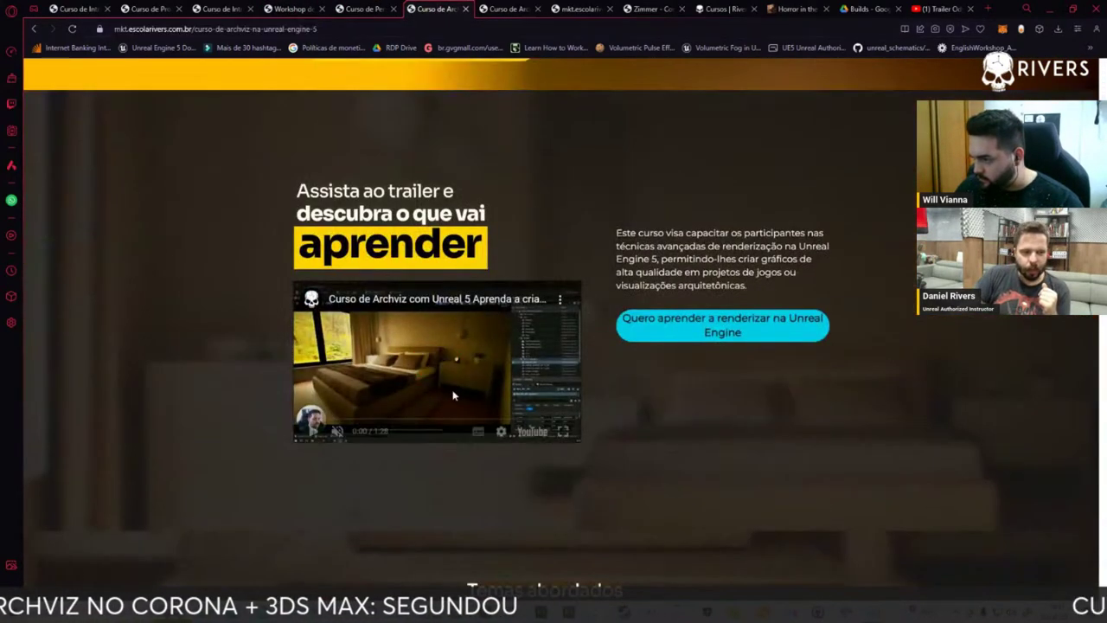
{"action": "left_click", "coordinate": [566, 430]}
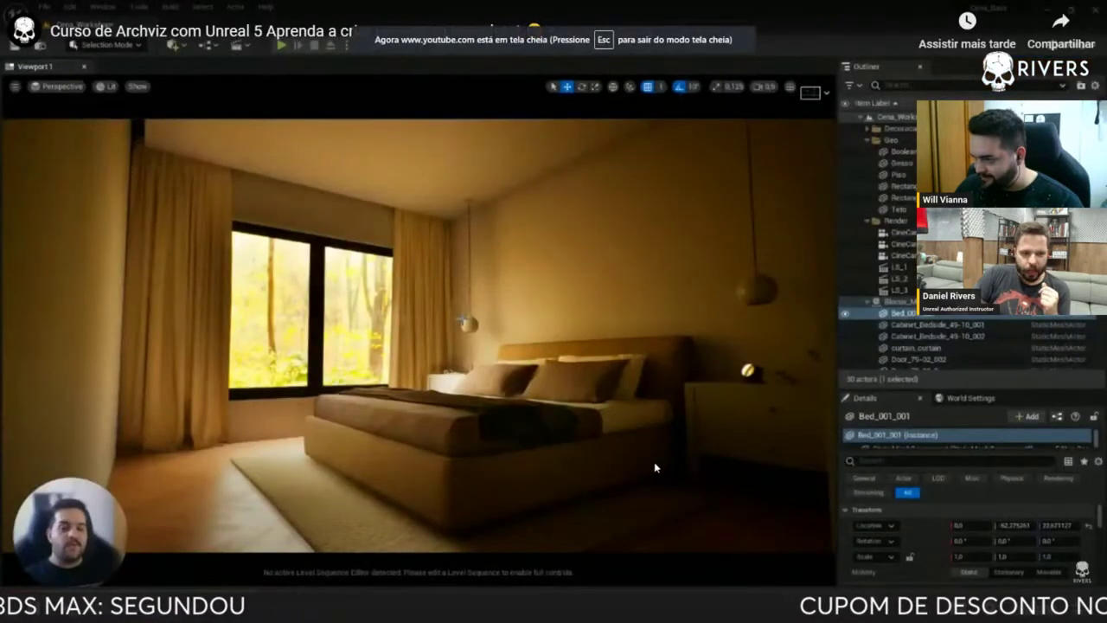
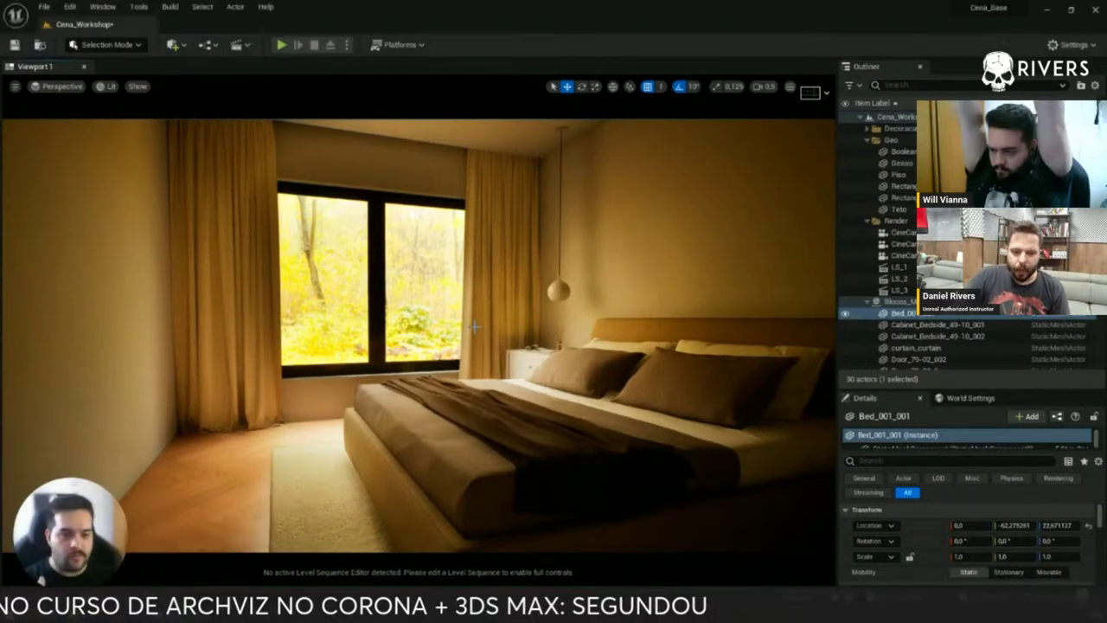
- Exit the fullscreen trailer, pause it, and scroll to the course modules
{"action": "left_click", "coordinate": [1079, 597]}
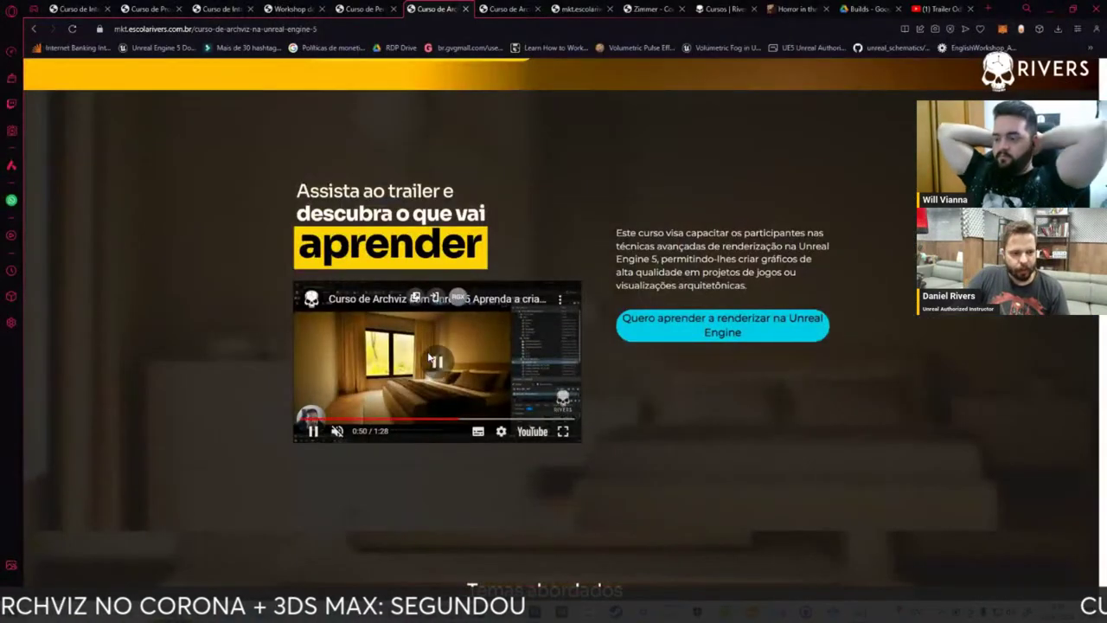
{"action": "left_click", "coordinate": [419, 351]}
{"action": "scroll", "coordinate": [136, 390], "scroll_direction": "down", "scroll_amount": 3}
{"action": "scroll", "coordinate": [137, 393], "scroll_direction": "down", "scroll_amount": 1}
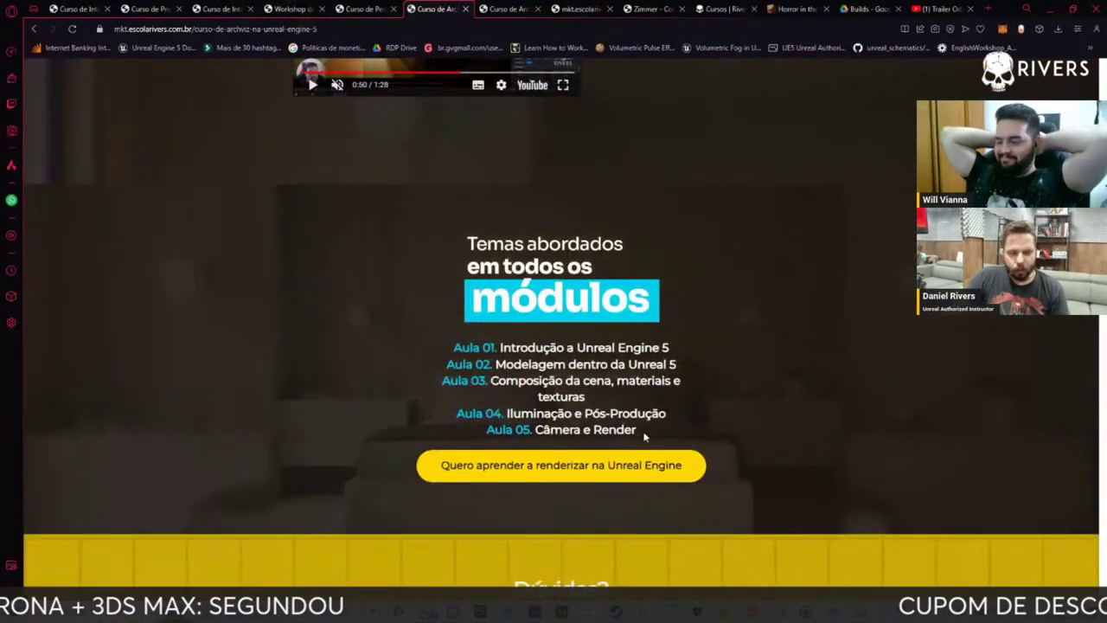
- Highlight the module lesson titles, Aula 01 through Aula 05, while reviewing them
{"action": "mouse_move", "coordinate": [516, 427]}
{"action": "left_mouse_down"}
{"action": "mouse_move", "coordinate": [484, 346]}
{"action": "mouse_move", "coordinate": [649, 348]}
{"action": "left_mouse_up"}
{"action": "left_click", "coordinate": [494, 364]}
{"action": "left_click", "coordinate": [503, 364]}
{"action": "left_click_drag", "start_coordinate": [508, 364], "coordinate": [659, 364]}
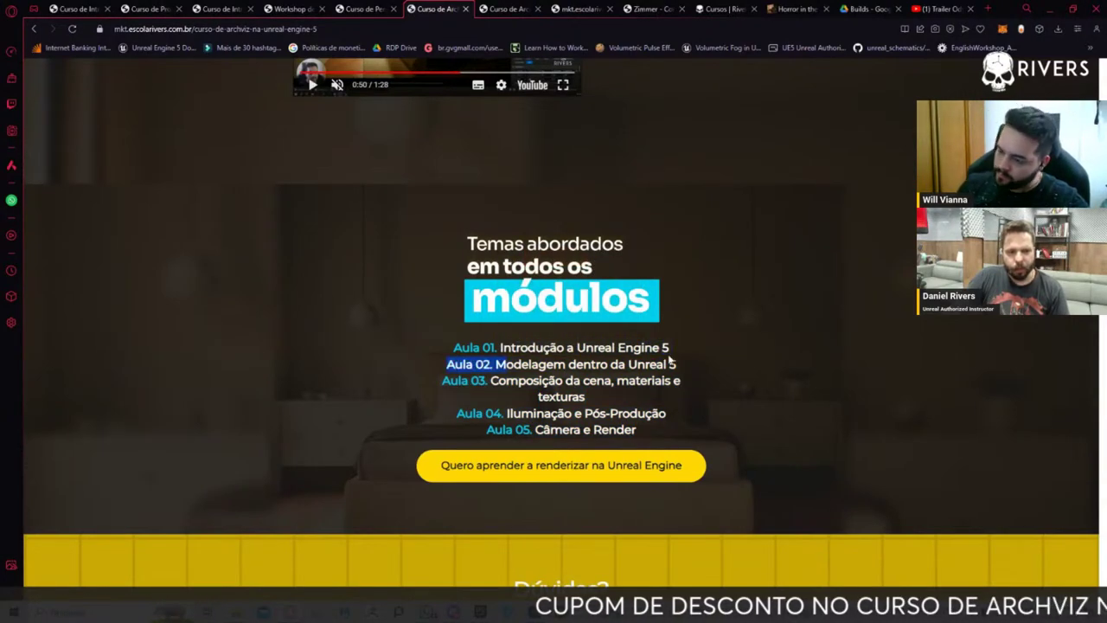
{"action": "left_click", "coordinate": [562, 367]}
{"action": "left_click_drag", "start_coordinate": [516, 347], "coordinate": [664, 347]}
{"action": "left_click", "coordinate": [628, 368]}
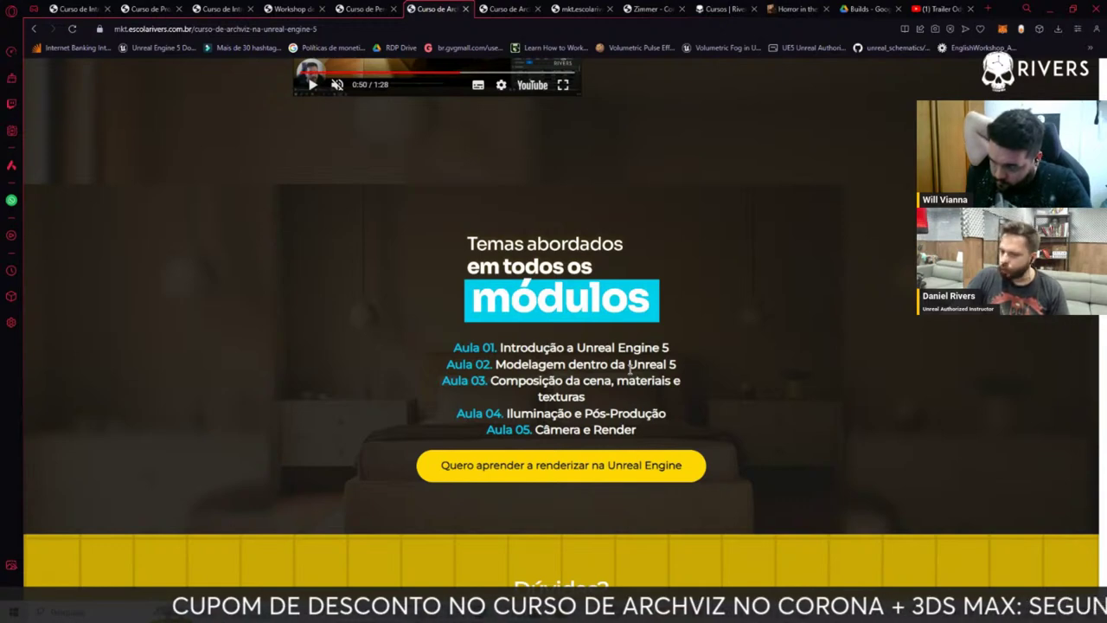
{"action": "left_click_drag", "start_coordinate": [523, 346], "coordinate": [648, 348]}
{"action": "left_click", "coordinate": [619, 369]}
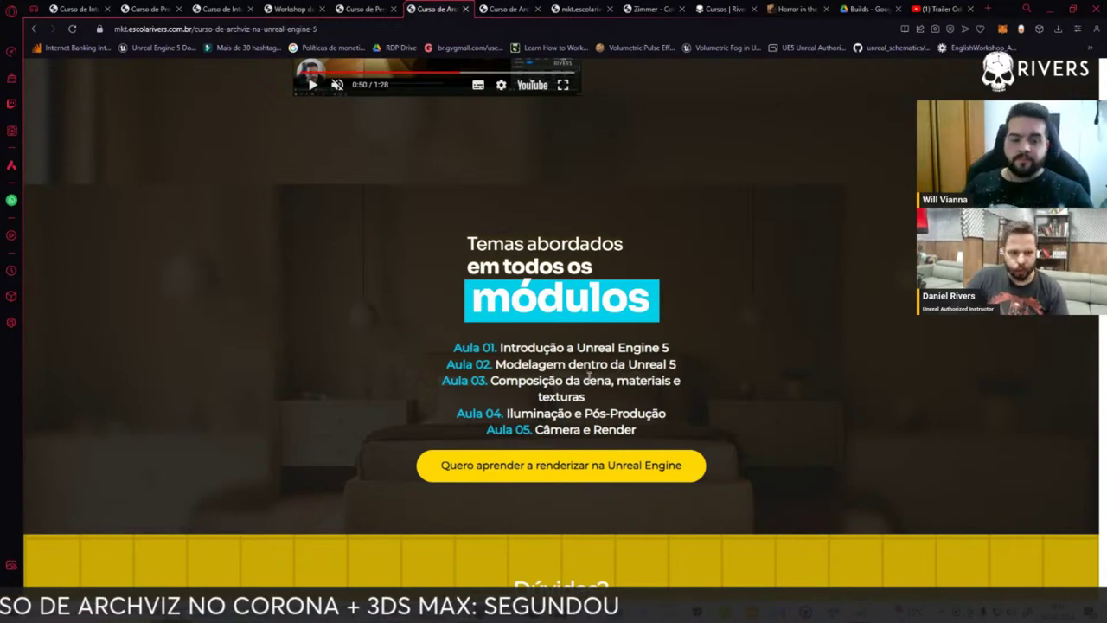
{"action": "left_click_drag", "start_coordinate": [521, 364], "coordinate": [642, 347]}
{"action": "left_click_drag", "start_coordinate": [446, 364], "coordinate": [611, 381]}
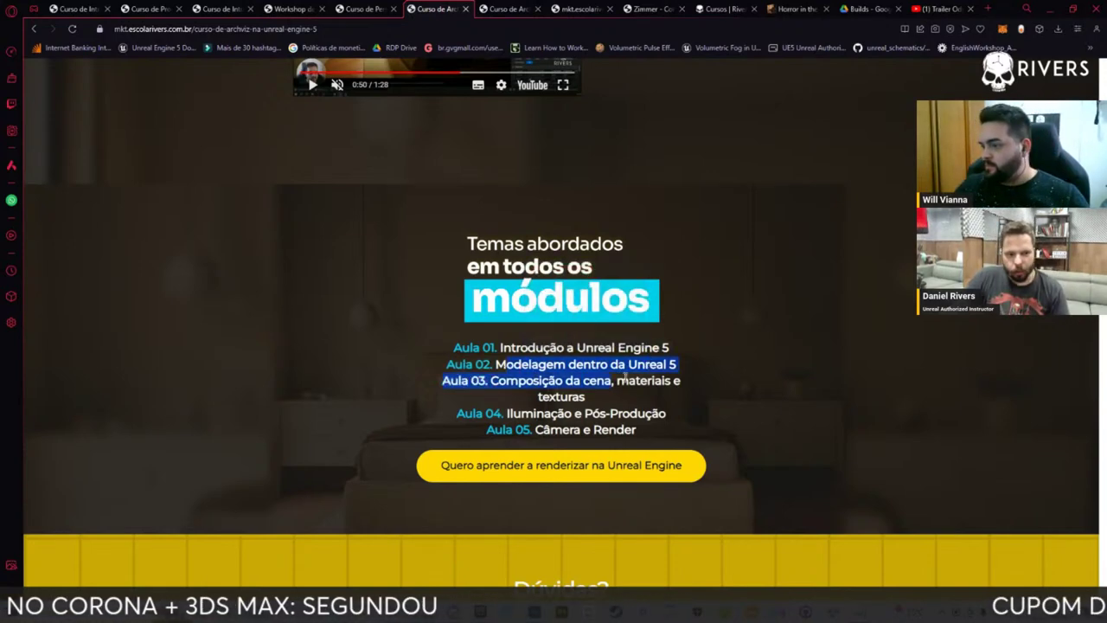
{"action": "left_click", "coordinate": [525, 425]}
{"action": "left_click_drag", "start_coordinate": [507, 413], "coordinate": [666, 414]}
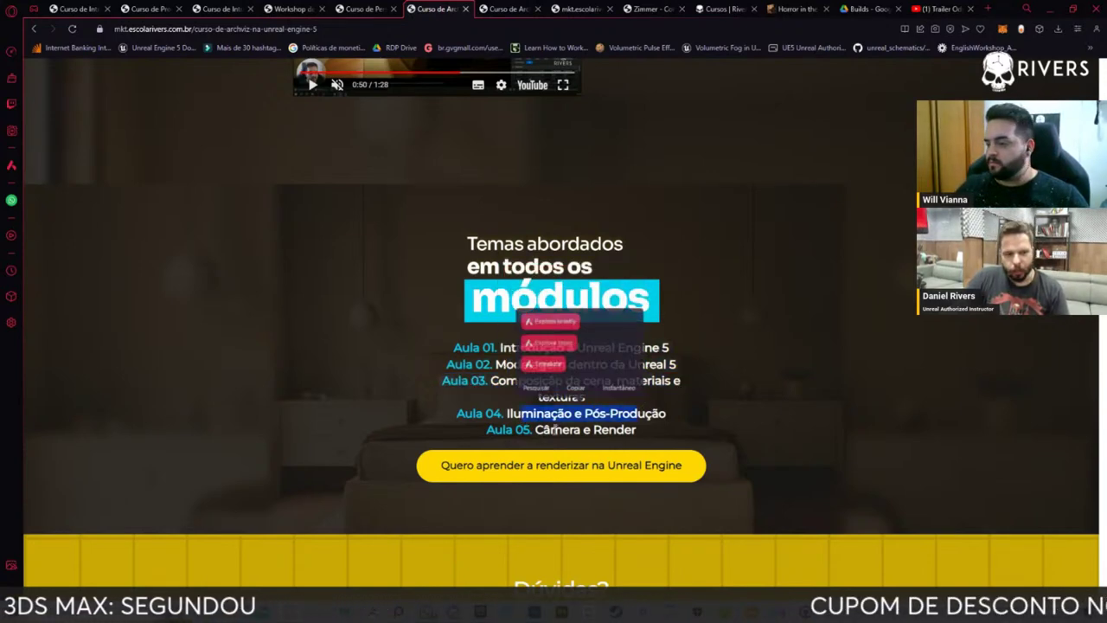
{"action": "left_click_drag", "start_coordinate": [535, 429], "coordinate": [636, 430]}
{"action": "left_click", "coordinate": [907, 454]}
- Scroll down to the 'Faça já a sua inscrição!' offer: R$299,90 or 12x R$30,65
{"action": "scroll", "coordinate": [906, 456], "scroll_direction": "down", "scroll_amount": 2}
{"action": "scroll", "coordinate": [917, 454], "scroll_direction": "down", "scroll_amount": 3}
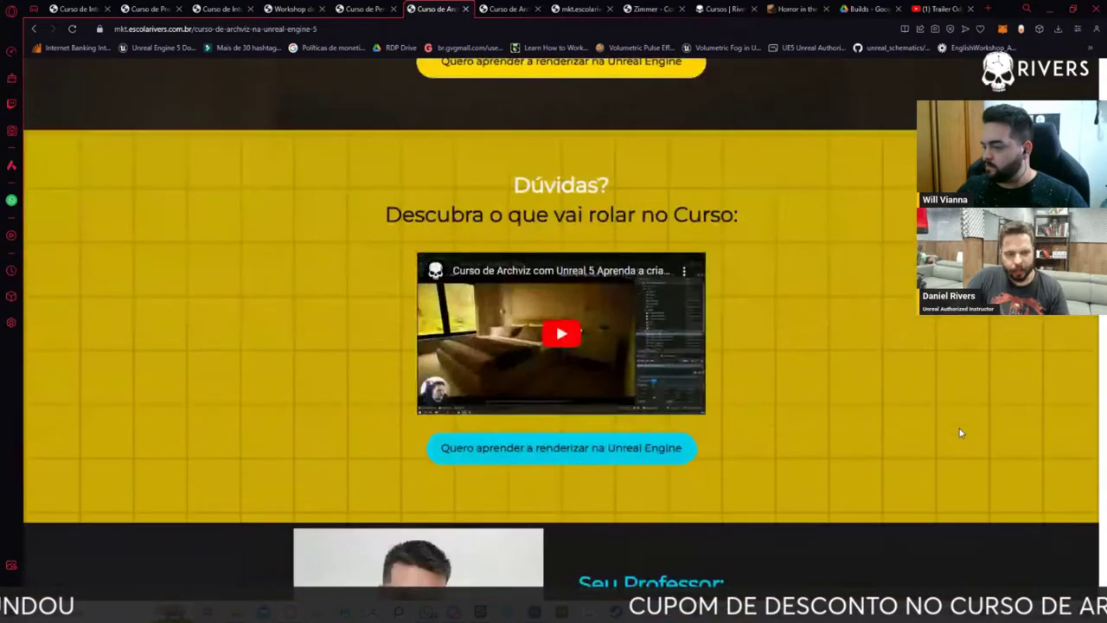
{"action": "scroll", "coordinate": [934, 451], "scroll_direction": "down", "scroll_amount": 3}
{"action": "scroll", "coordinate": [952, 450], "scroll_direction": "down", "scroll_amount": 1}
{"action": "scroll", "coordinate": [951, 447], "scroll_direction": "down", "scroll_amount": 2}
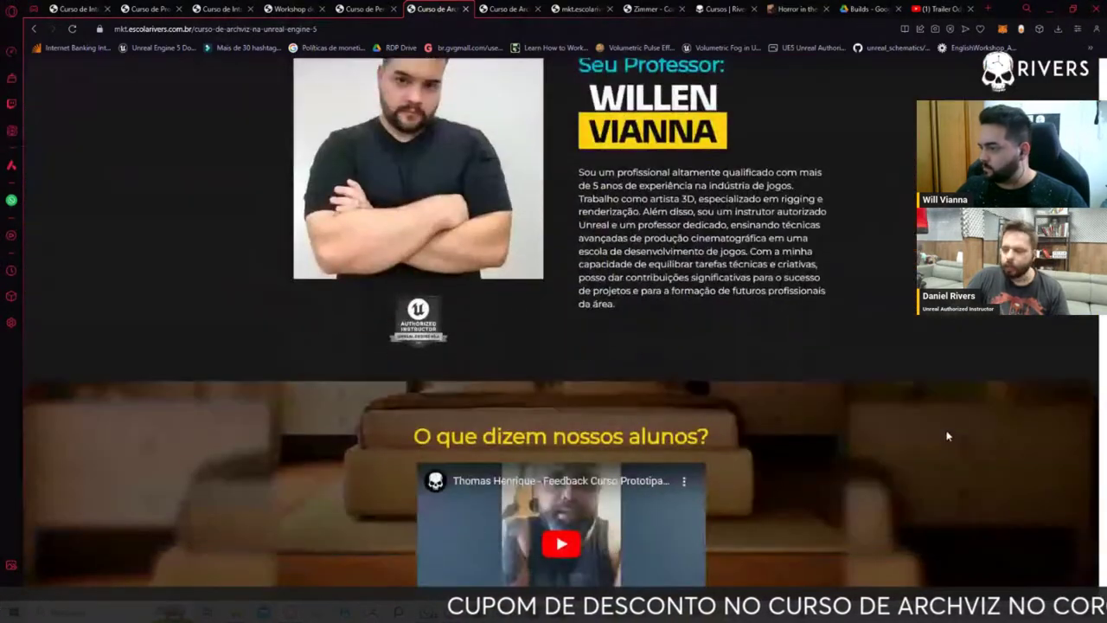
{"action": "scroll", "coordinate": [951, 445], "scroll_direction": "down", "scroll_amount": 2}
{"action": "scroll", "coordinate": [953, 454], "scroll_direction": "down", "scroll_amount": 4}
{"action": "scroll", "coordinate": [953, 458], "scroll_direction": "down", "scroll_amount": 2}
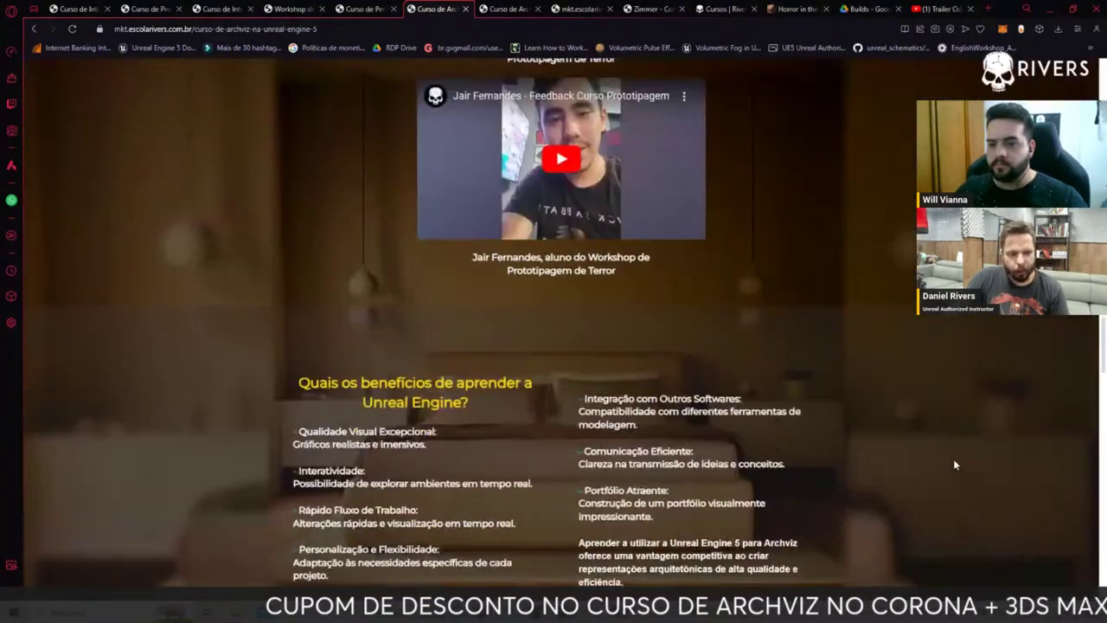
{"action": "scroll", "coordinate": [954, 463], "scroll_direction": "down", "scroll_amount": 3}
{"action": "scroll", "coordinate": [954, 461], "scroll_direction": "down", "scroll_amount": 2}
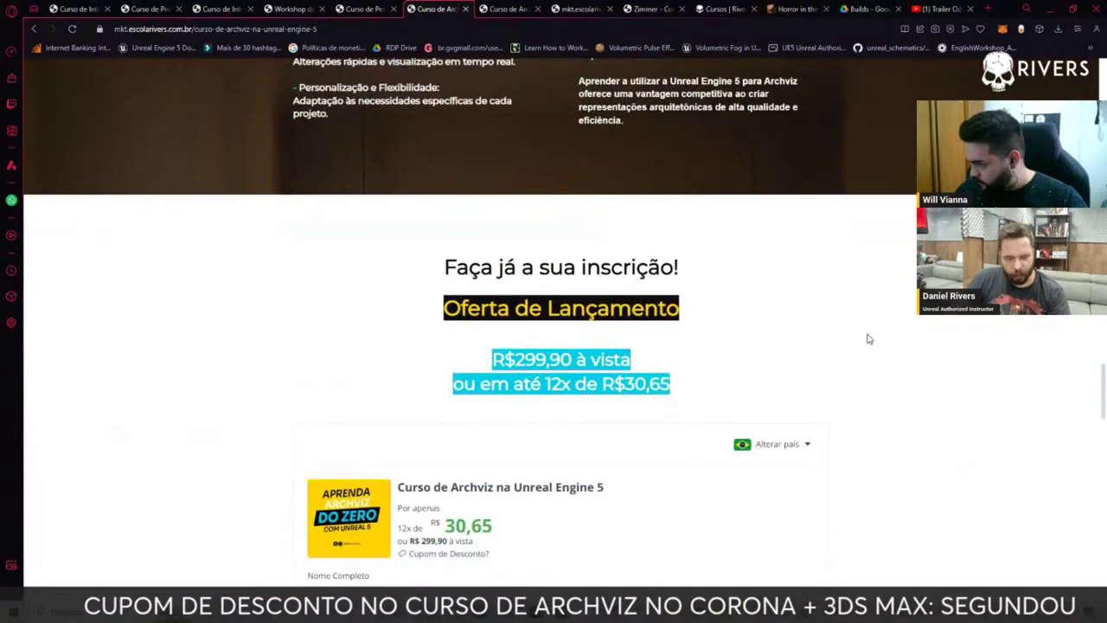
- Launch Calculator from Start search and make a first attempt at the 10% discount
{"action": "key", "text": "super"}
{"action": "type", "text": "calc"}
{"action": "key", "text": "Return"}
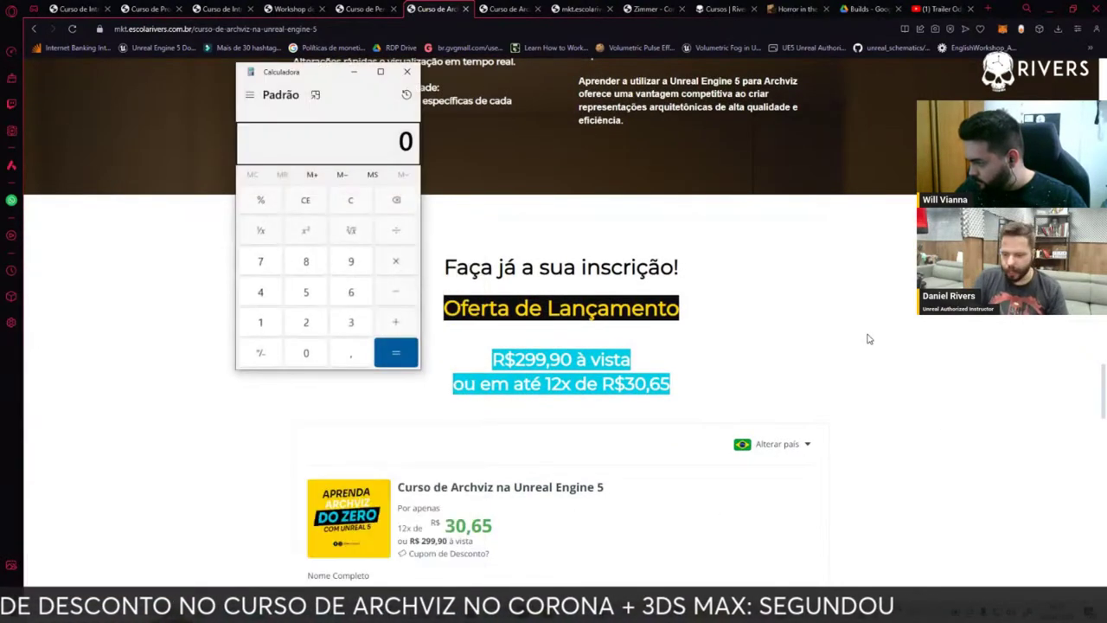
{"action": "type", "text": "299,90"}
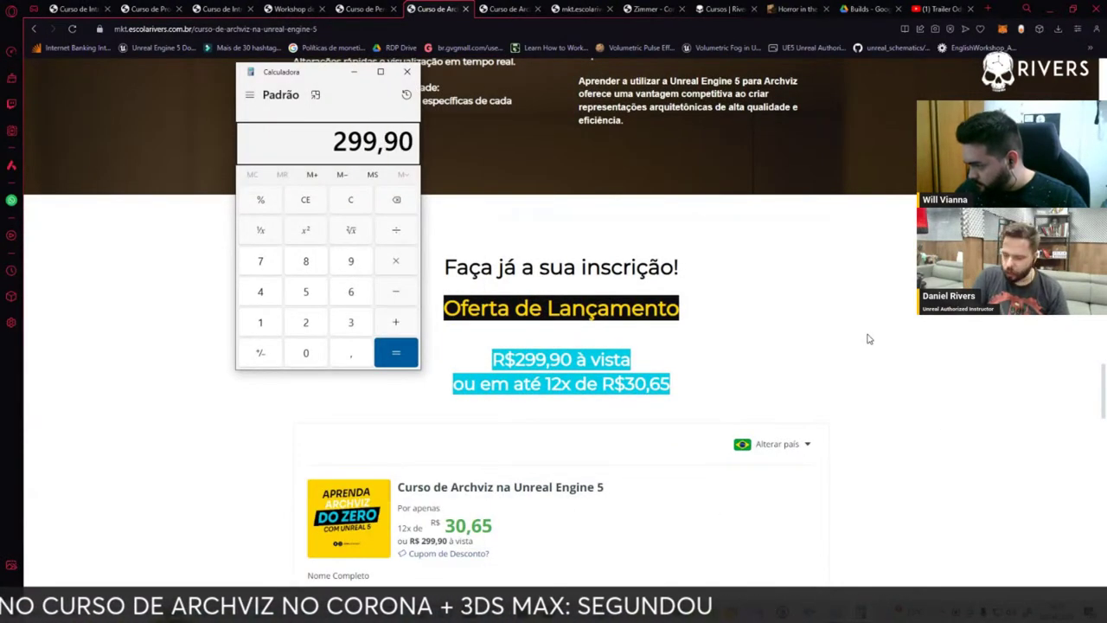
{"action": "type", "text": "/1"}
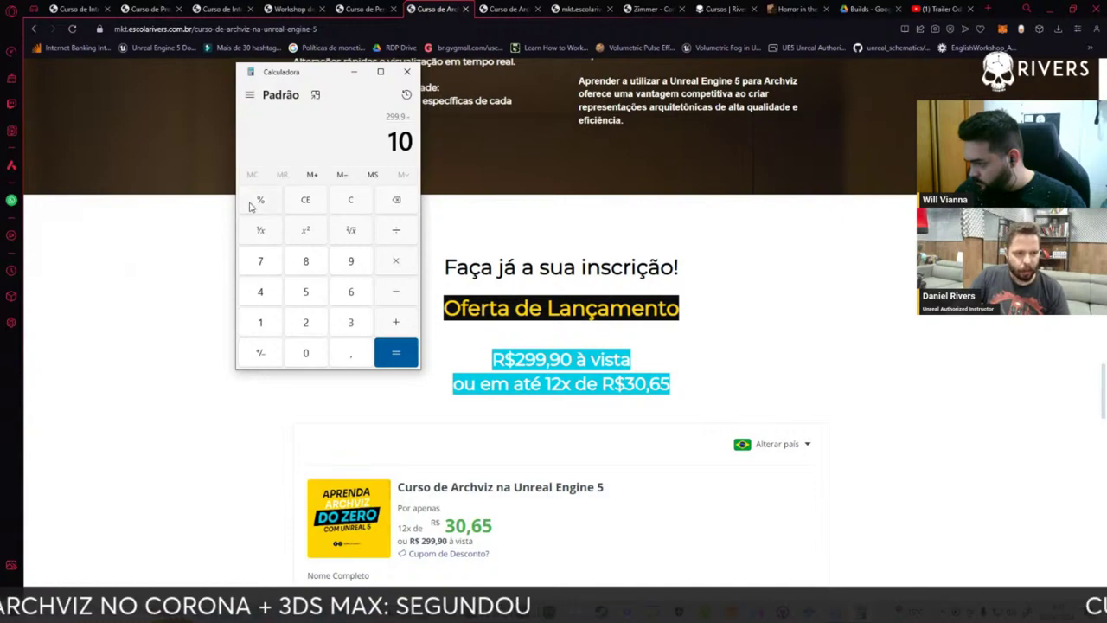
{"action": "left_click", "coordinate": [259, 199]}
{"action": "left_click", "coordinate": [396, 351]}
{"action": "type", "text": "8"}
{"action": "left_click", "coordinate": [407, 354]}
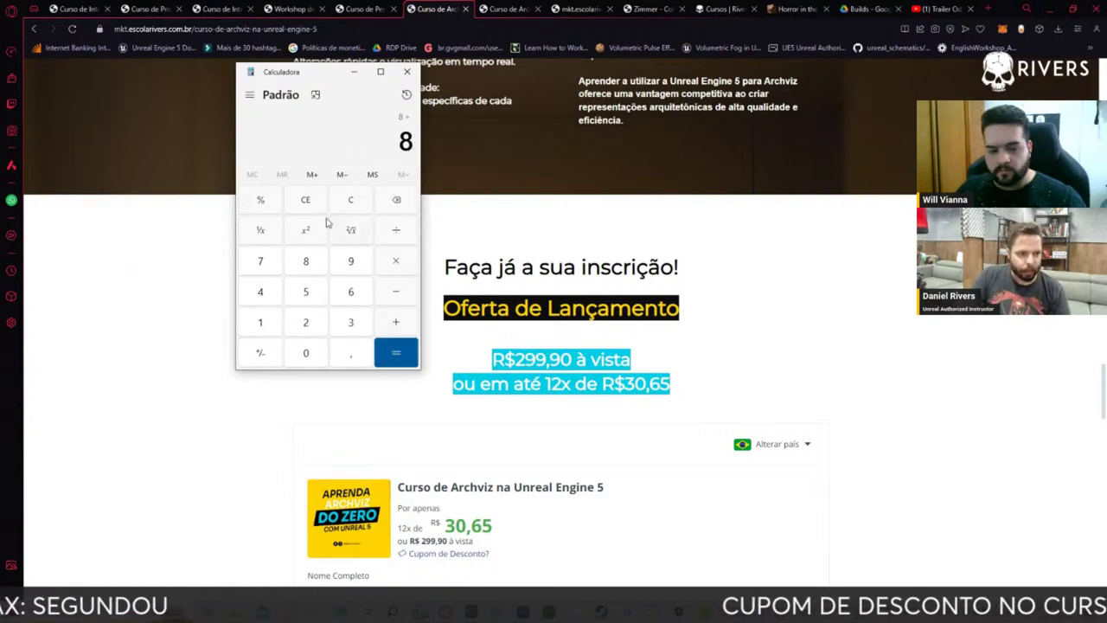
- Compute 299,9 minus 10% (269,91), divide by 12 for 22,4925, then close Calculator
{"action": "type", "text": "29"}
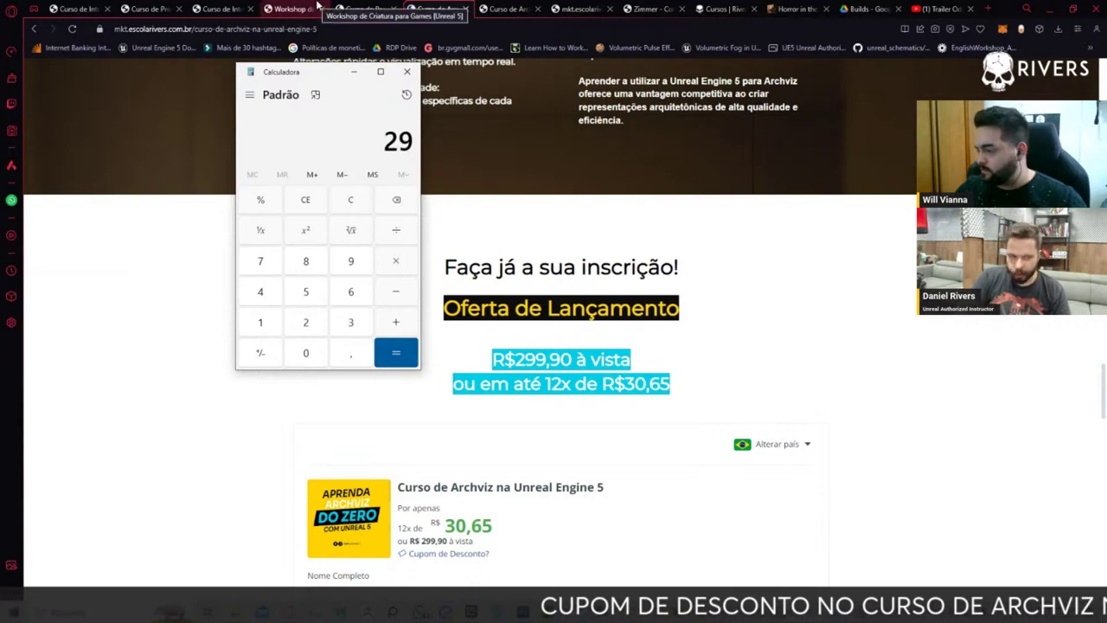
{"action": "type", "text": "9,9/10"}
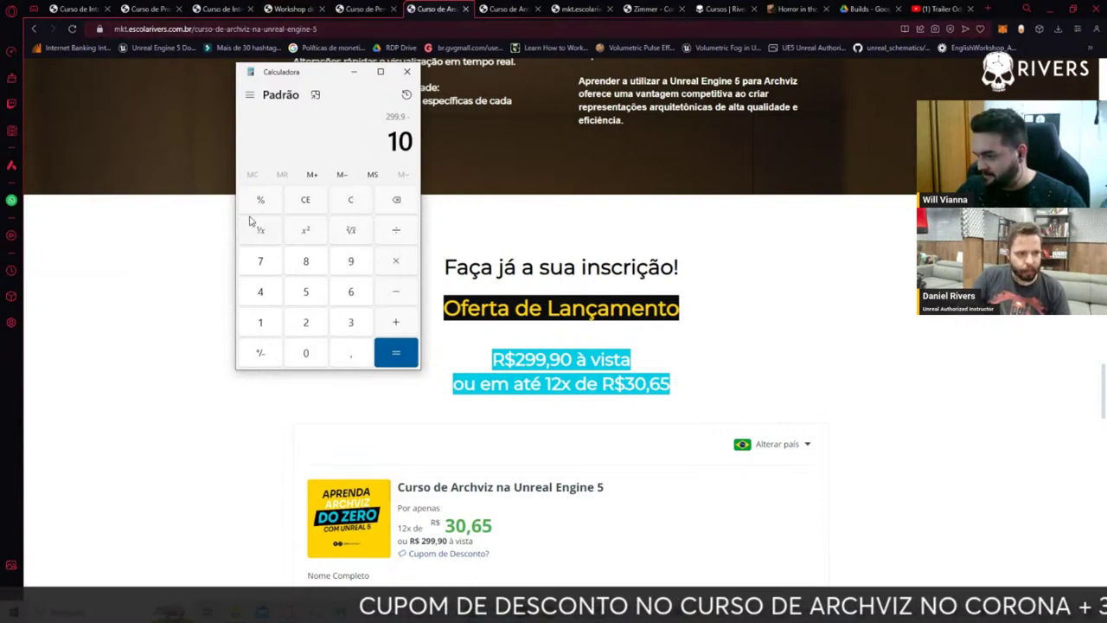
{"action": "left_click", "coordinate": [260, 200]}
{"action": "left_click", "coordinate": [396, 355]}
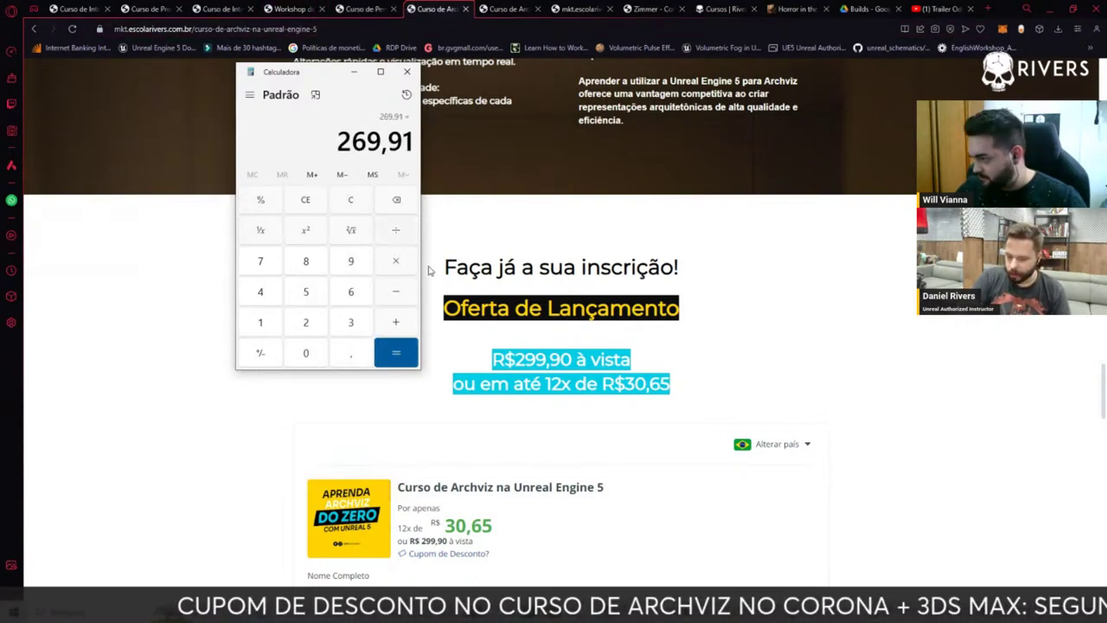
{"action": "type", "text": "/12"}
{"action": "key", "text": "Return"}
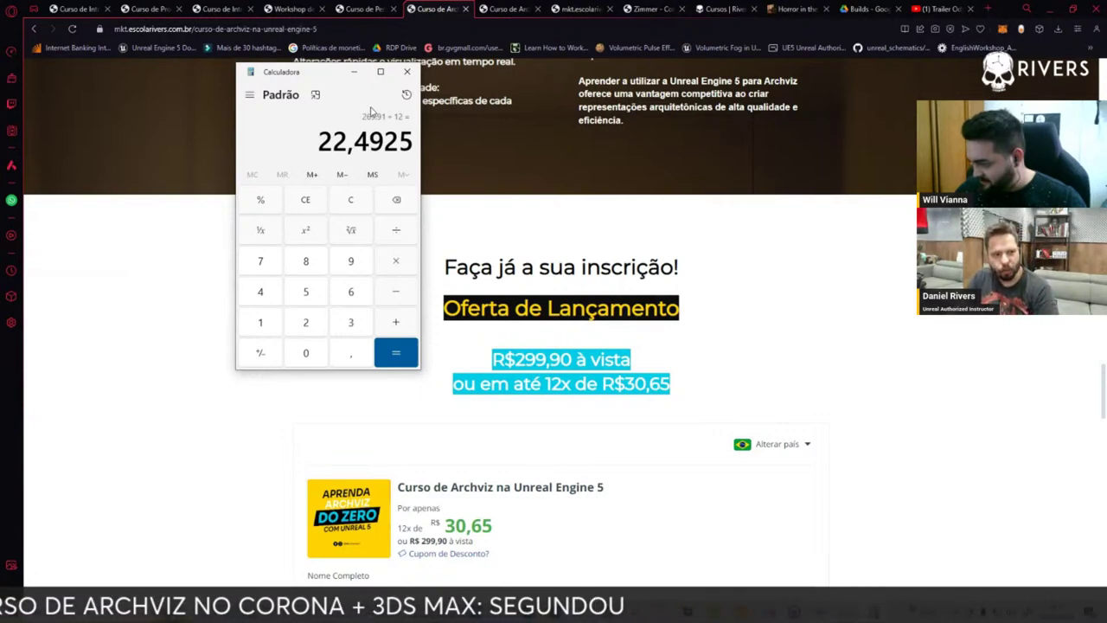
{"action": "left_click", "coordinate": [408, 71]}
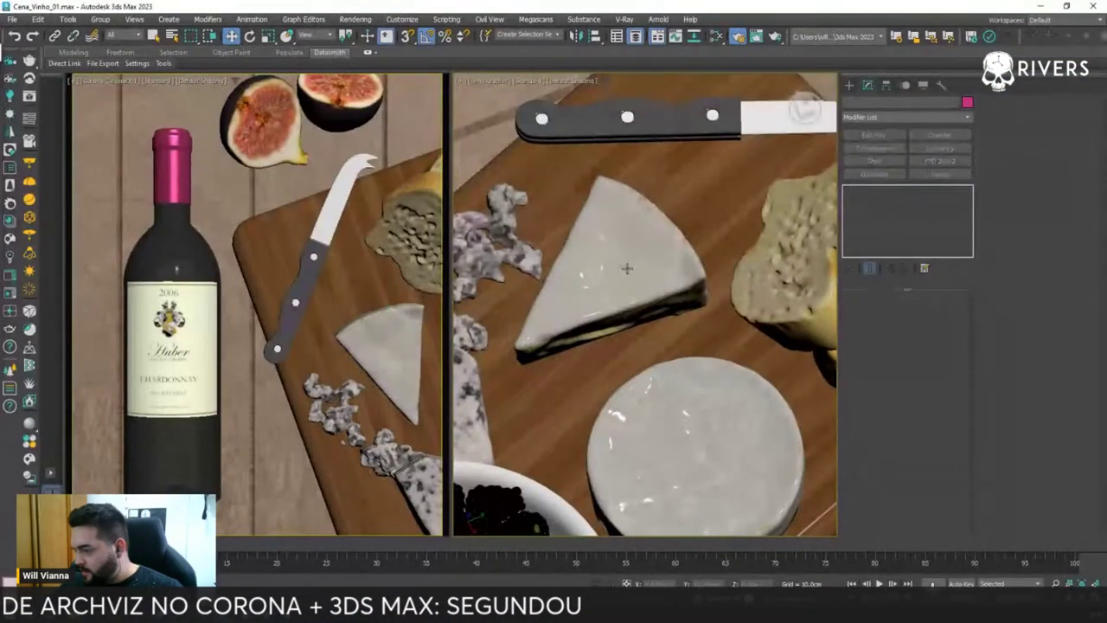
- Select the brie wedge and rotate it slightly on the board
{"action": "mouse_move", "coordinate": [625, 265]}
{"action": "middle_mouse_down", "text": "alt"}
{"action": "mouse_move", "coordinate": [618, 227]}
{"action": "mouse_move", "coordinate": [655, 270]}
{"action": "middle_mouse_up", "text": "alt"}
{"action": "left_click", "coordinate": [618, 222]}
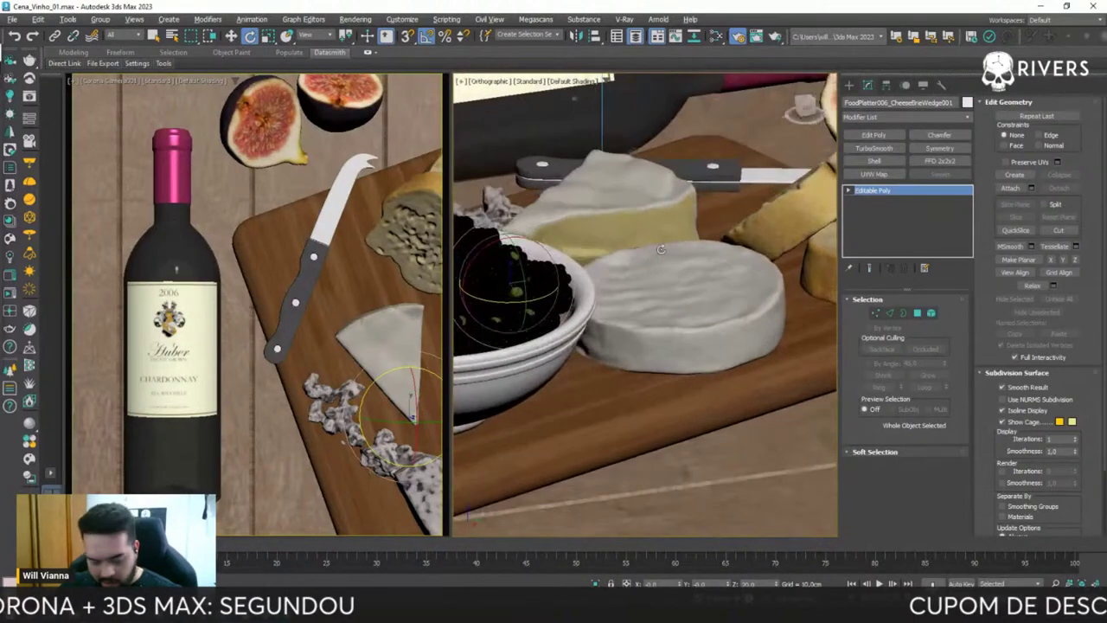
{"action": "scroll", "coordinate": [655, 270], "scroll_direction": "up", "scroll_amount": 3}
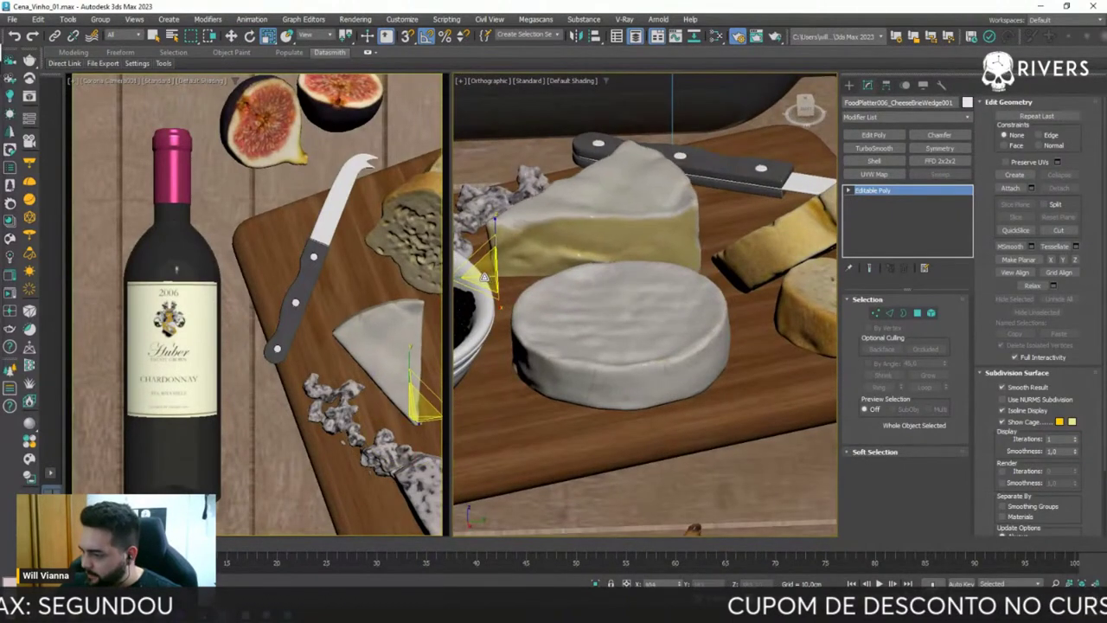
{"action": "mouse_move", "coordinate": [654, 269]}
{"action": "middle_mouse_down", "text": "alt"}
{"action": "mouse_move", "coordinate": [629, 277]}
{"action": "mouse_move", "coordinate": [634, 246]}
{"action": "middle_mouse_up", "text": "alt"}
{"action": "key", "text": "e"}
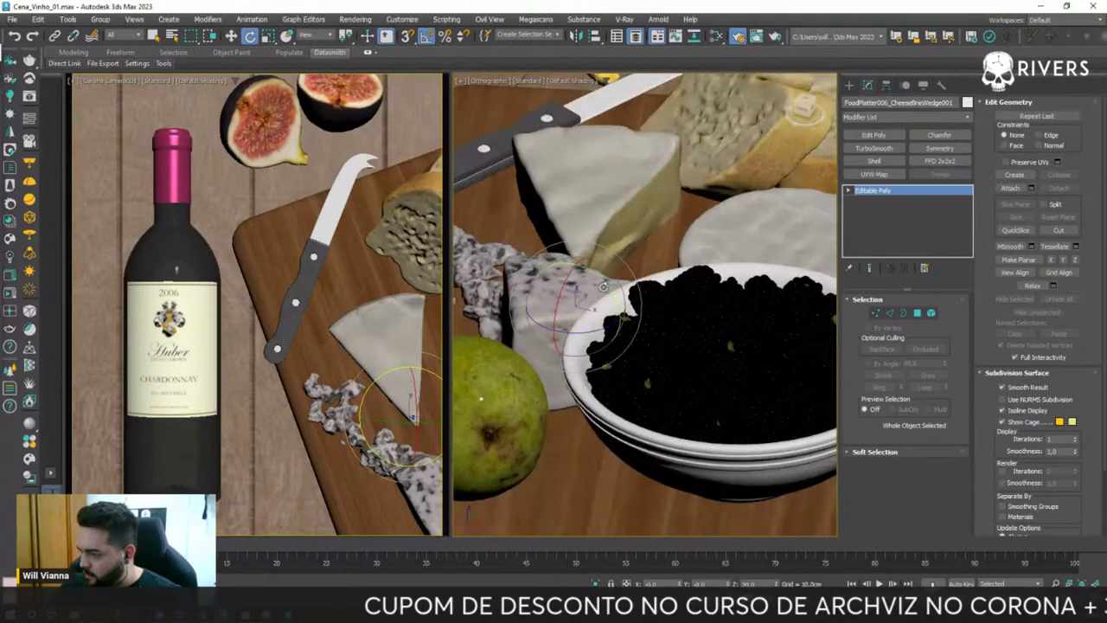
{"action": "left_click_drag", "start_coordinate": [602, 286], "coordinate": [588, 279]}
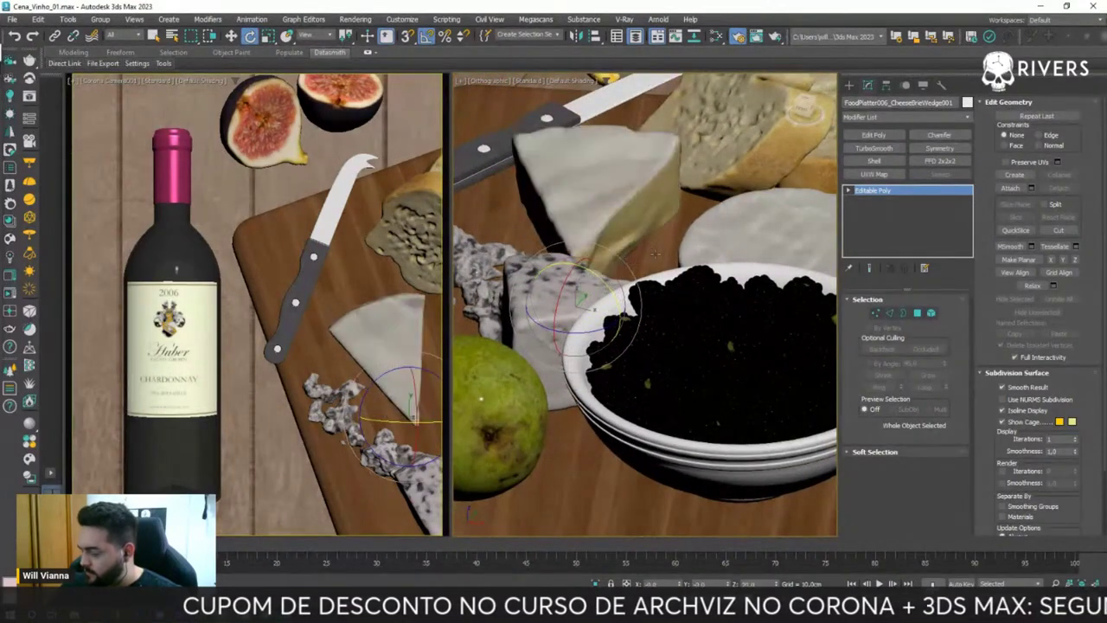
- Shift the cheese wedge up and to the right on the board
{"action": "middle_click_drag", "start_coordinate": [612, 275], "coordinate": [730, 297], "text": "alt"}
{"action": "scroll", "coordinate": [731, 296], "scroll_direction": "up", "scroll_amount": 3}
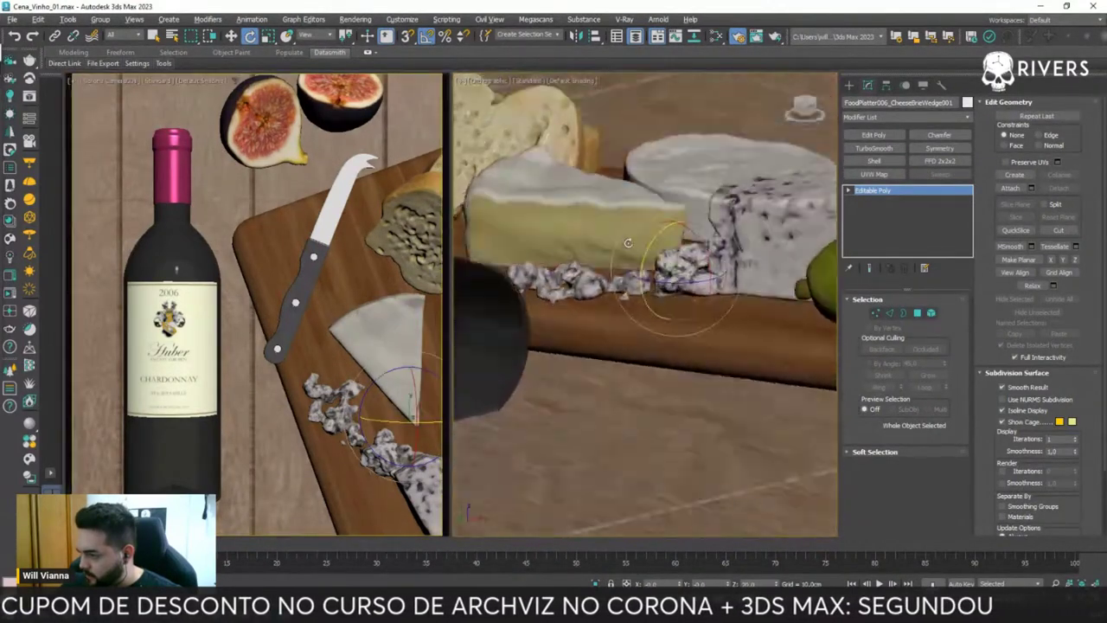
{"action": "middle_click_drag", "start_coordinate": [681, 229], "coordinate": [659, 327], "text": "alt"}
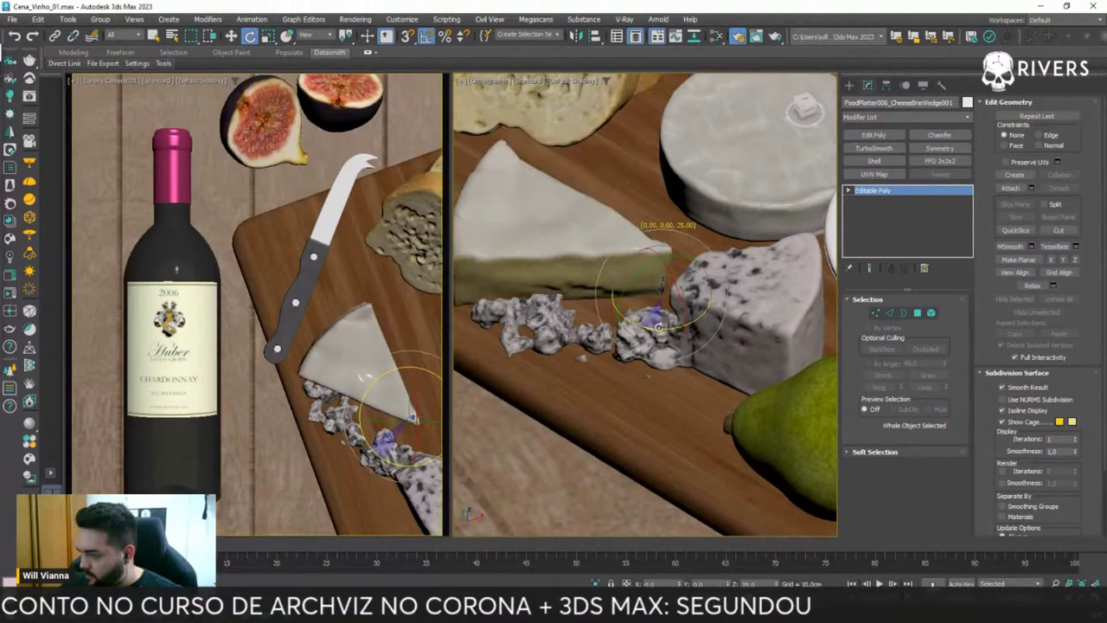
{"action": "key", "text": "w"}
{"action": "middle_click_drag", "start_coordinate": [659, 327], "coordinate": [756, 199], "text": "alt"}
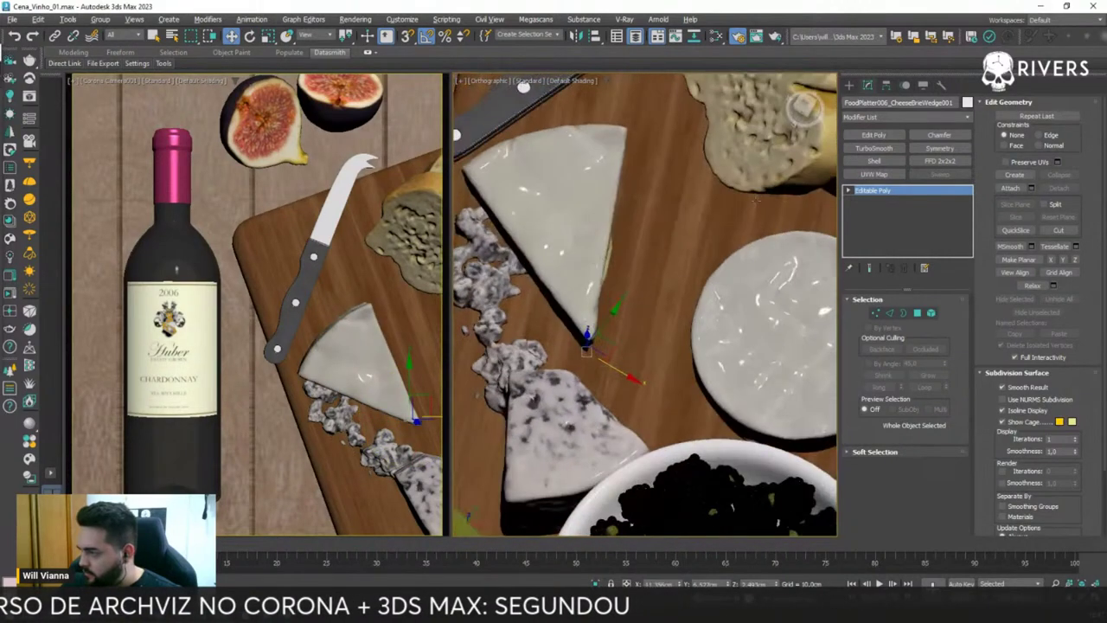
{"action": "mouse_move", "coordinate": [611, 343]}
{"action": "left_mouse_down"}
{"action": "mouse_move", "coordinate": [662, 323]}
{"action": "mouse_move", "coordinate": [653, 327]}
{"action": "left_mouse_up"}
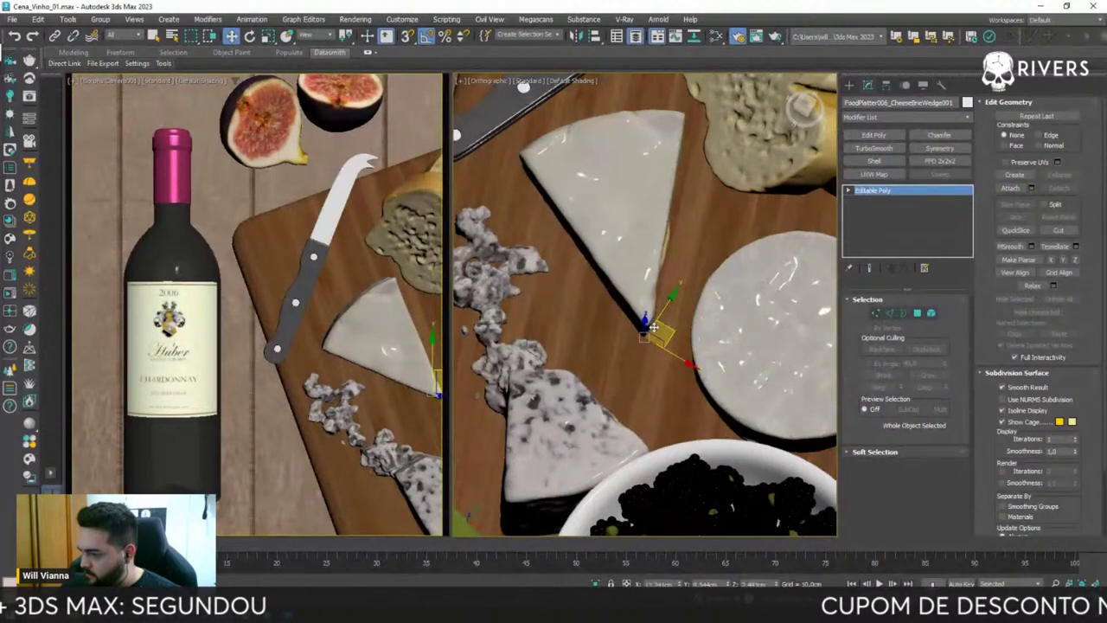
{"action": "scroll", "coordinate": [590, 277], "scroll_direction": "down", "scroll_amount": 5}
{"action": "scroll", "coordinate": [629, 309], "scroll_direction": "down", "scroll_amount": 2}
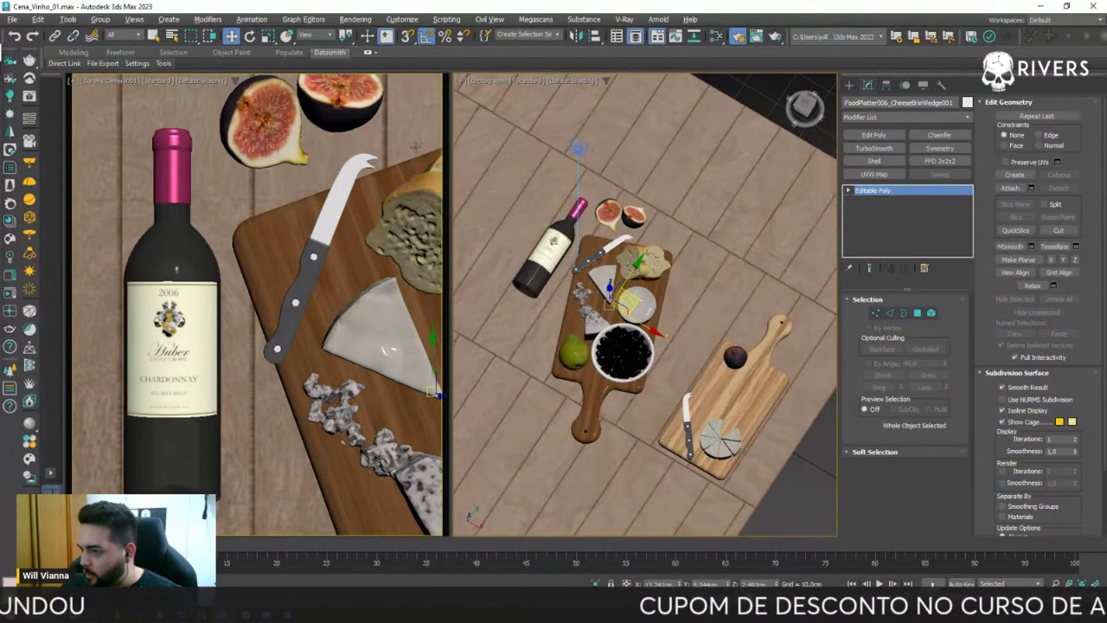
{"action": "scroll", "coordinate": [603, 120], "scroll_direction": "up", "scroll_amount": 2}
{"action": "scroll", "coordinate": [619, 141], "scroll_direction": "up", "scroll_amount": 2}
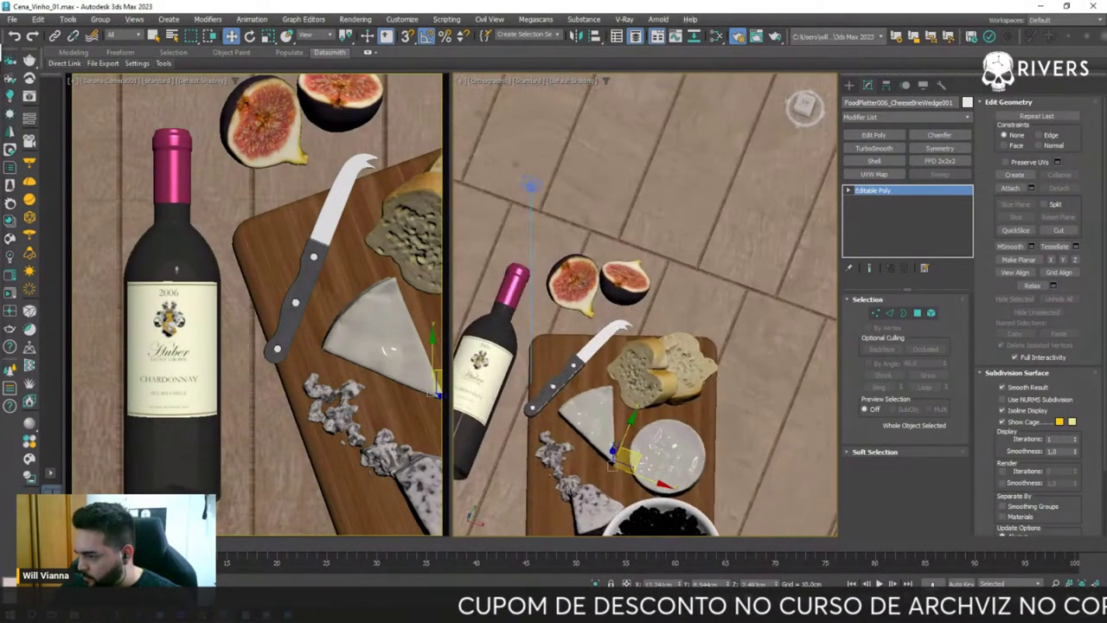
- Nudge the two fig halves slightly and turn the view so planks run vertically
{"action": "left_click", "coordinate": [571, 285]}
{"action": "left_click", "coordinate": [623, 281], "text": "ctrl"}
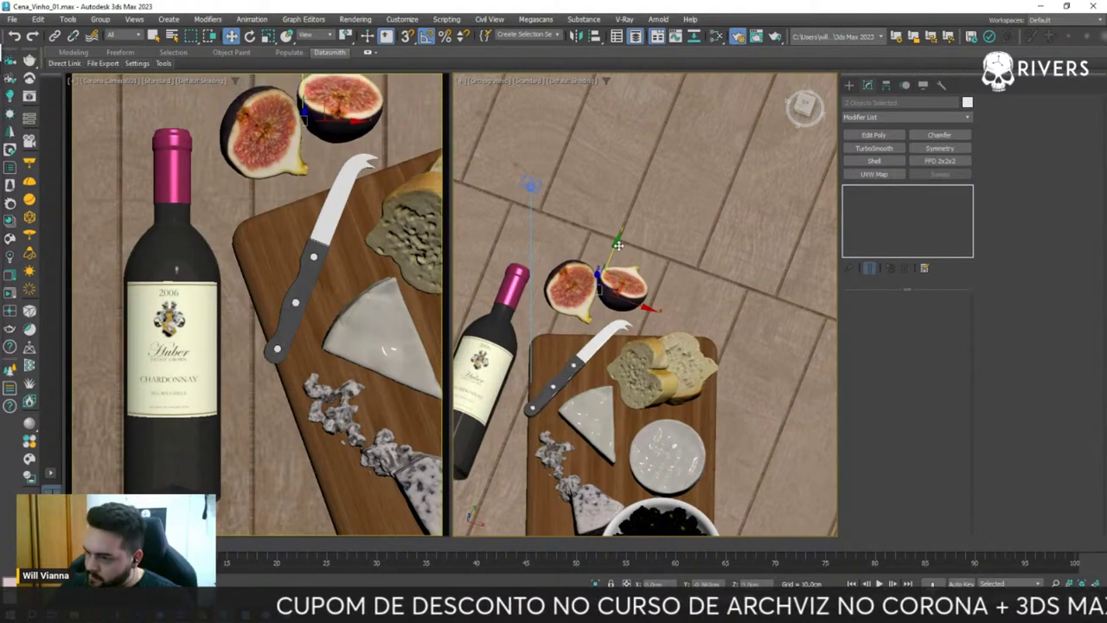
{"action": "left_click_drag", "start_coordinate": [618, 246], "coordinate": [620, 252]}
{"action": "scroll", "coordinate": [714, 297], "scroll_direction": "down", "scroll_amount": 3}
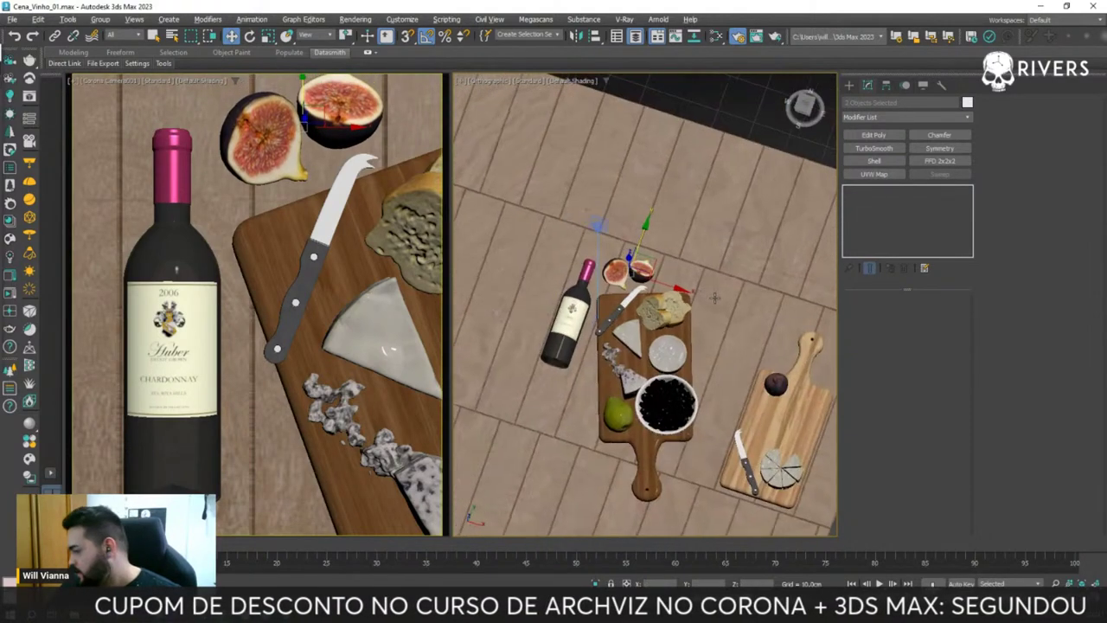
{"action": "mouse_move", "coordinate": [715, 297]}
{"action": "middle_mouse_down", "text": "alt"}
{"action": "mouse_move", "coordinate": [658, 268]}
{"action": "mouse_move", "coordinate": [705, 329]}
{"action": "middle_mouse_up", "text": "alt"}
{"action": "scroll", "coordinate": [666, 273], "scroll_direction": "up", "scroll_amount": 2}
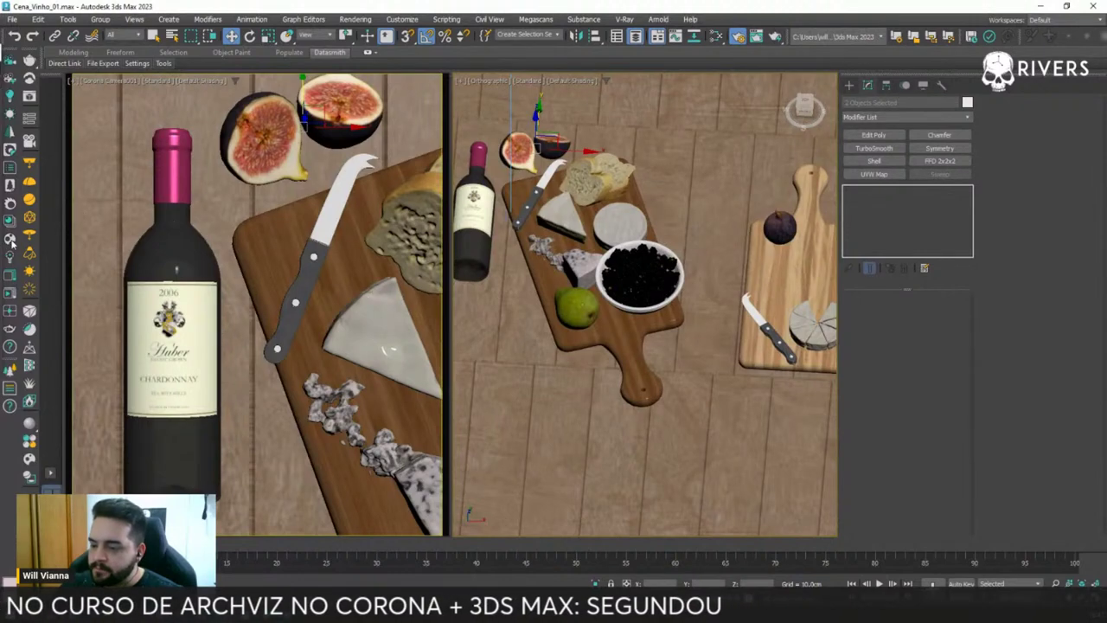
- In Chaos Cosmos, clear the Wood flooring filter and search for knife models
{"action": "left_click", "coordinate": [14, 242]}
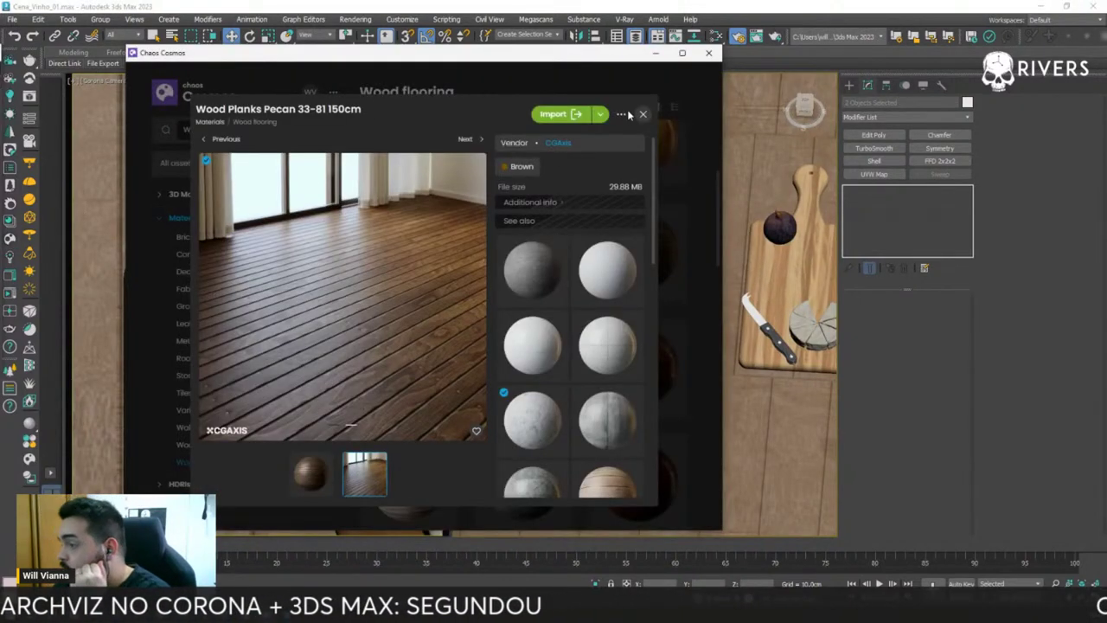
{"action": "left_click", "coordinate": [640, 119]}
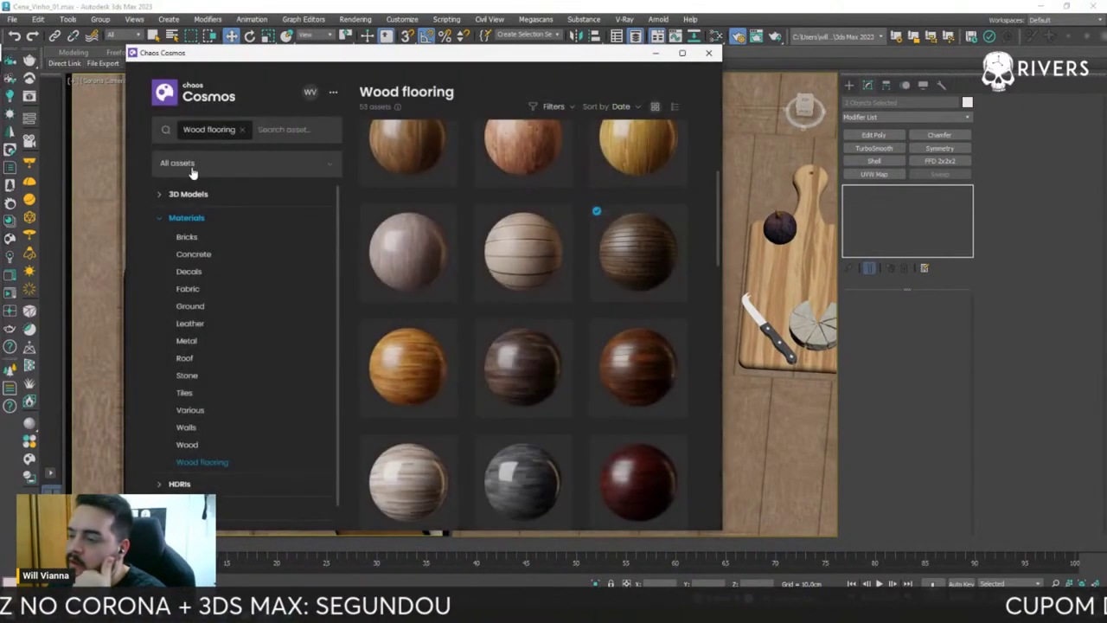
{"action": "left_click", "coordinate": [244, 130]}
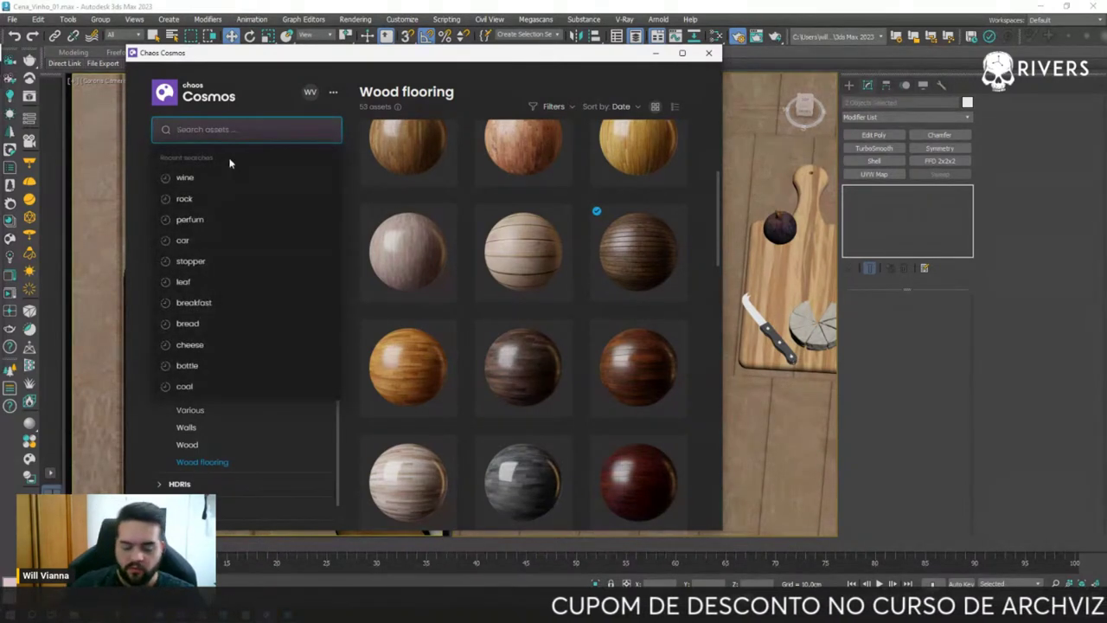
{"action": "type", "text": "knife"}
{"action": "key", "text": "Return"}
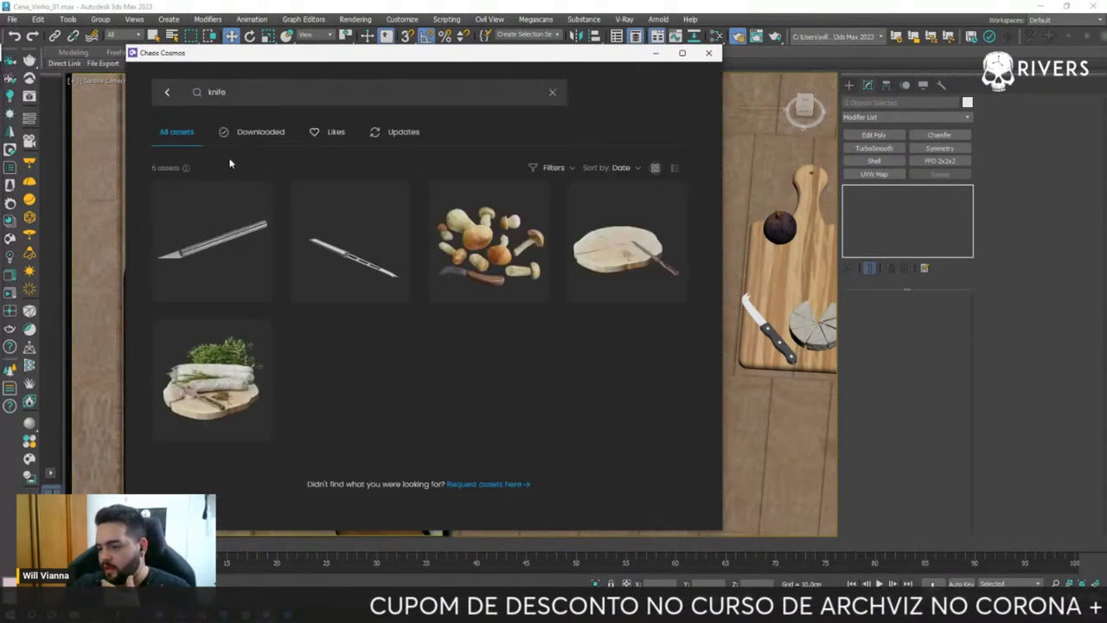
{"action": "left_click", "coordinate": [383, 232]}
{"action": "left_click", "coordinate": [156, 406]}
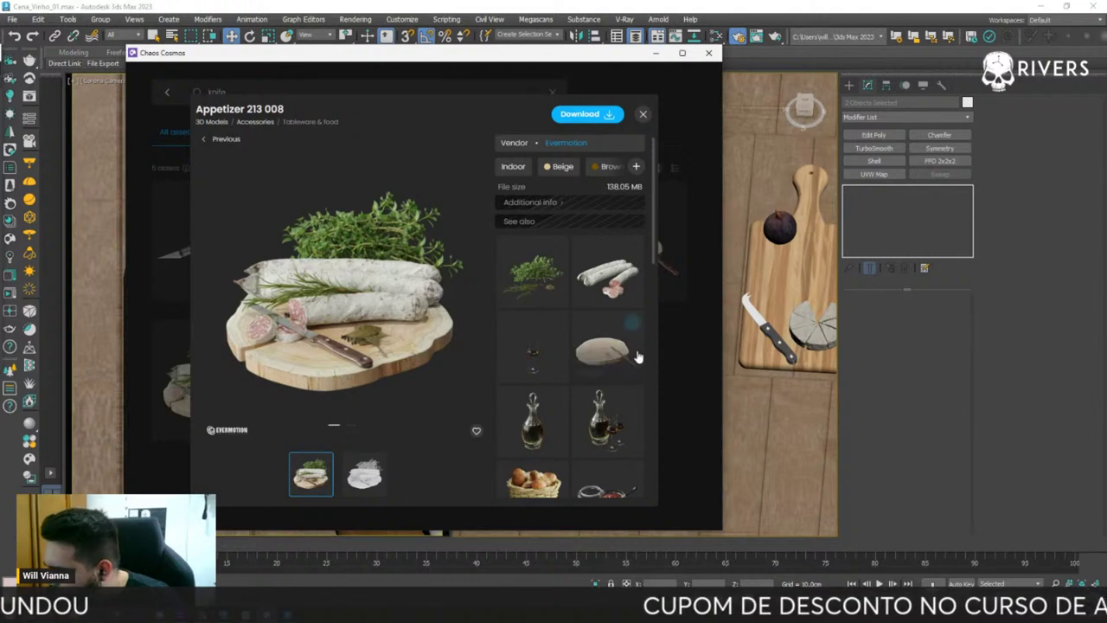
- Check the Cutting Board 213 008 details, then return to the knife search results
{"action": "left_click", "coordinate": [612, 354]}
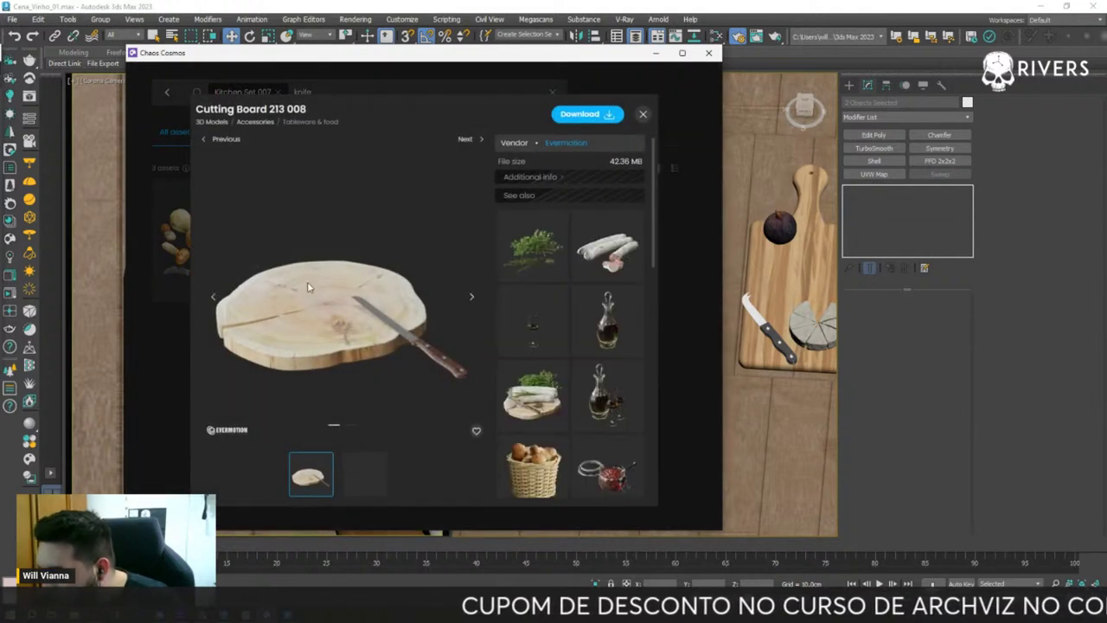
{"action": "left_click", "coordinate": [688, 184]}
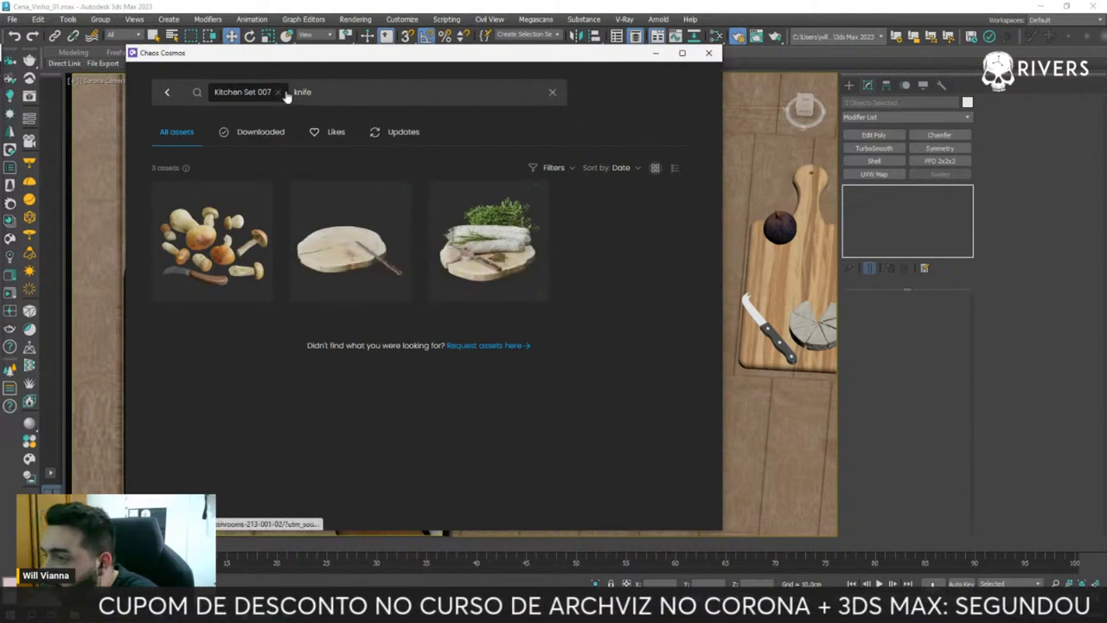
{"action": "left_click", "coordinate": [169, 95]}
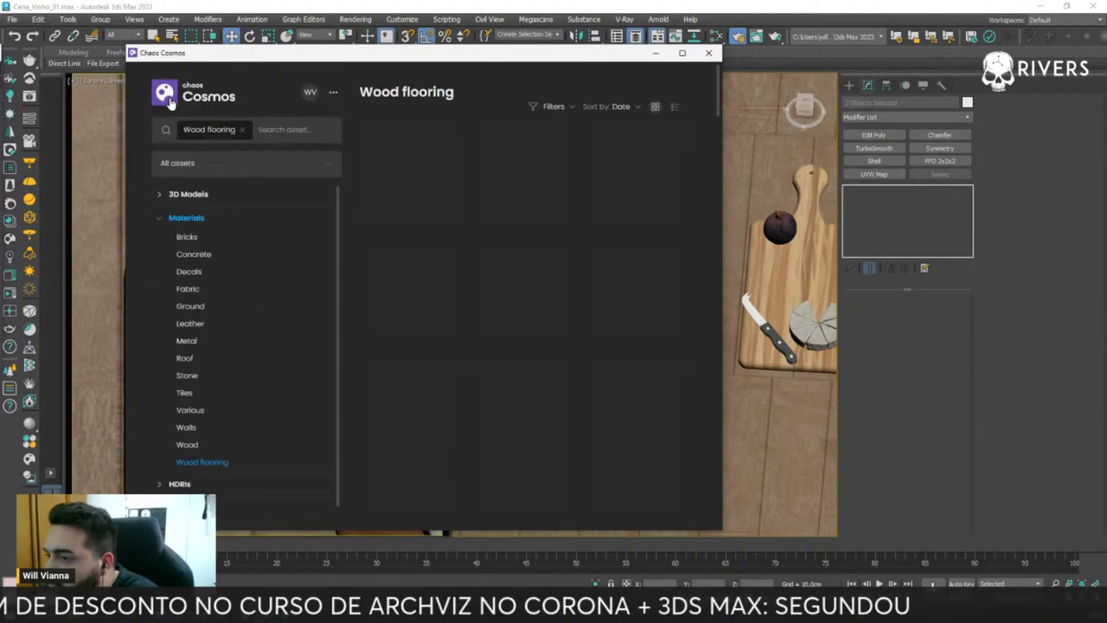
{"action": "left_click", "coordinate": [252, 136]}
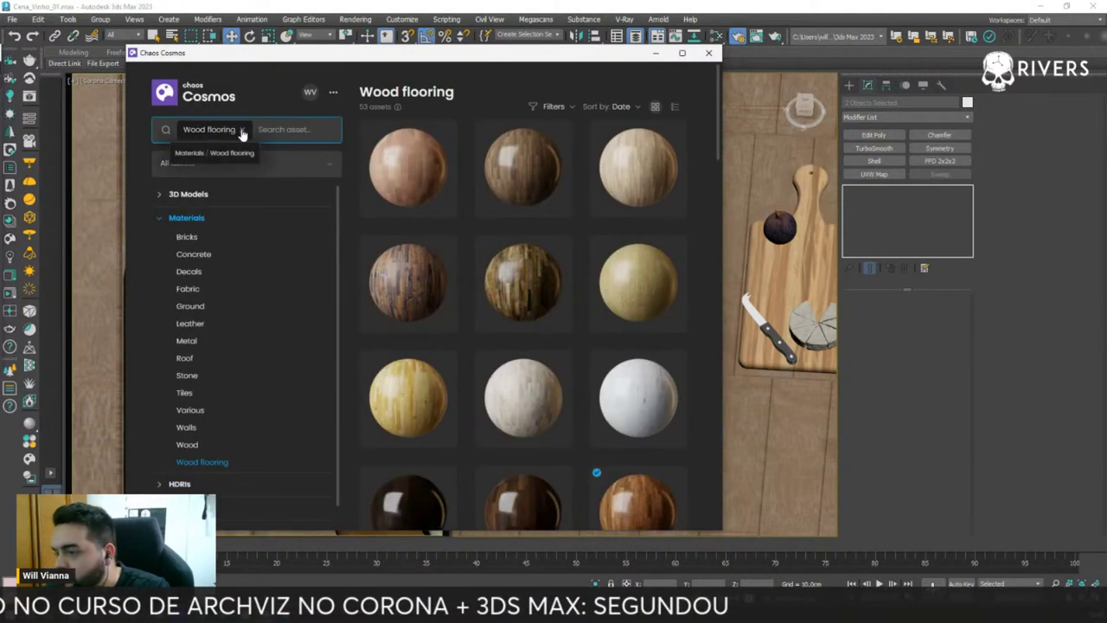
{"action": "left_click", "coordinate": [243, 128]}
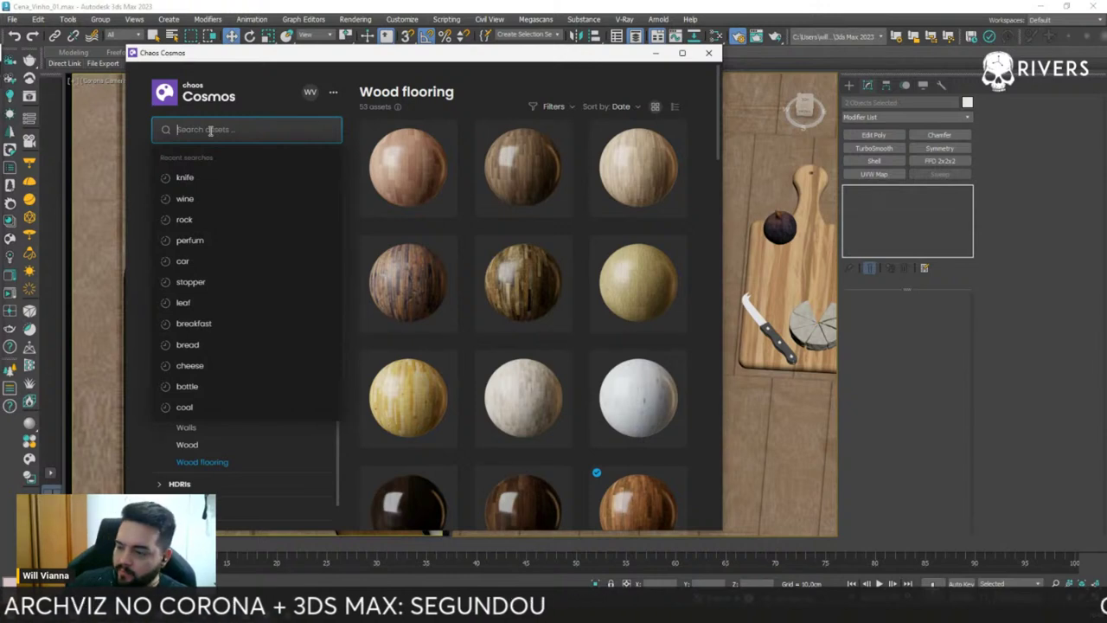
{"action": "left_click", "coordinate": [201, 177]}
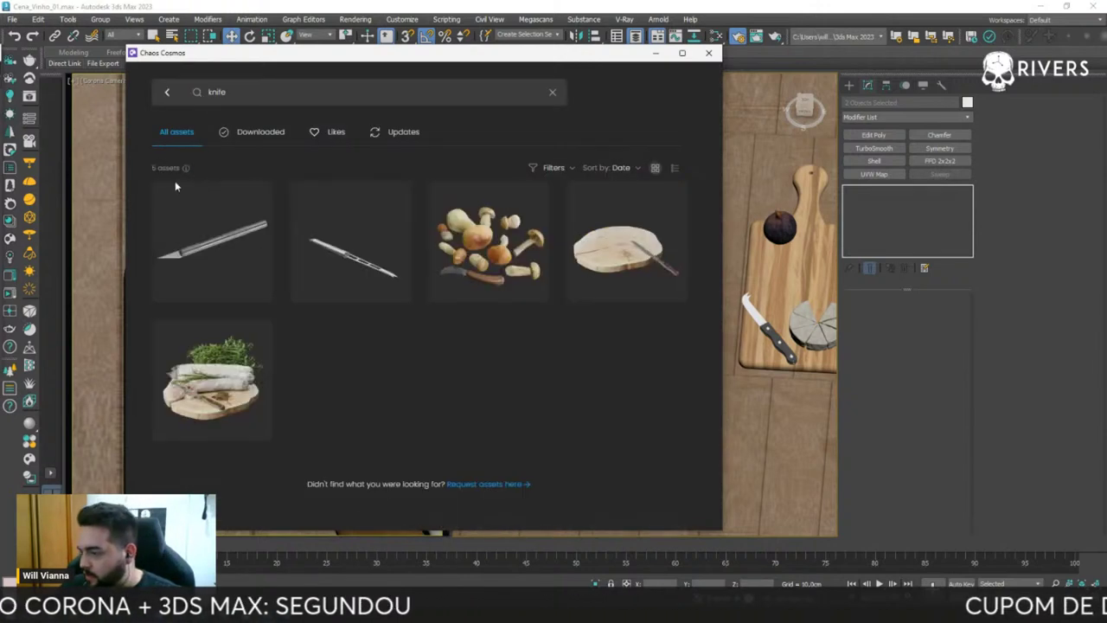
- Download the Cheese Knife 20-56 and import it into the scene as a proxy
{"action": "left_click", "coordinate": [353, 252]}
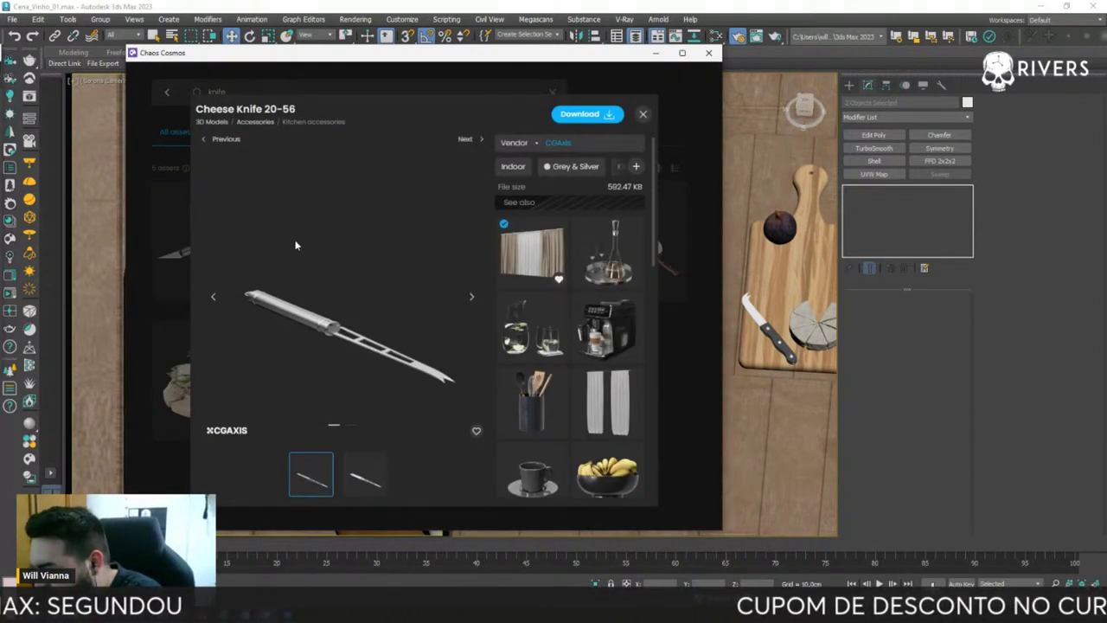
{"action": "left_click", "coordinate": [367, 488]}
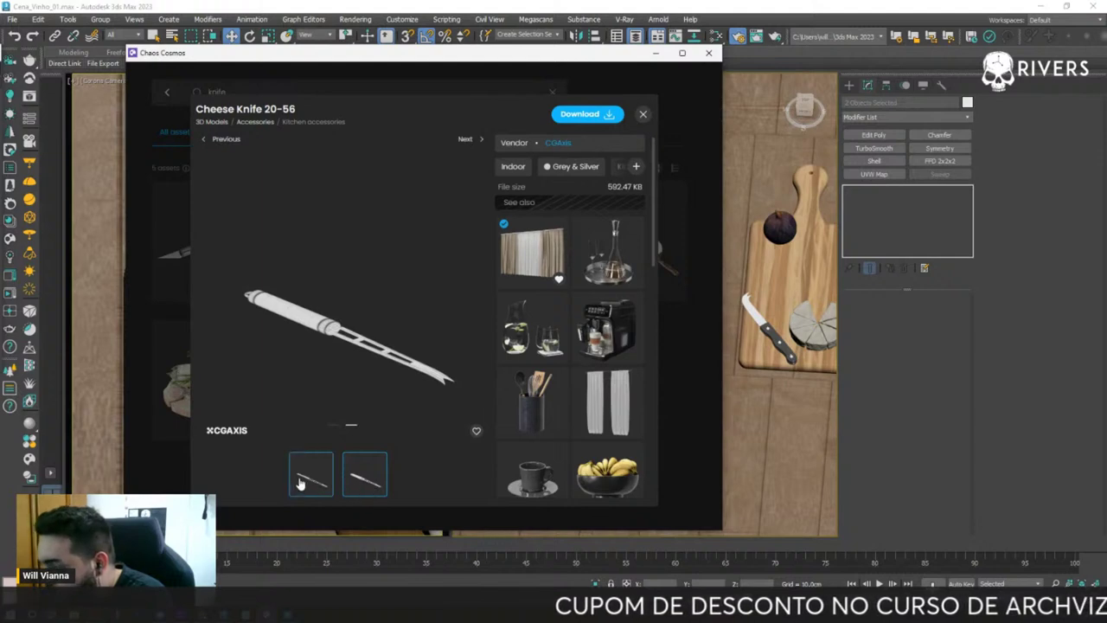
{"action": "left_click", "coordinate": [313, 477]}
{"action": "left_click", "coordinate": [596, 116]}
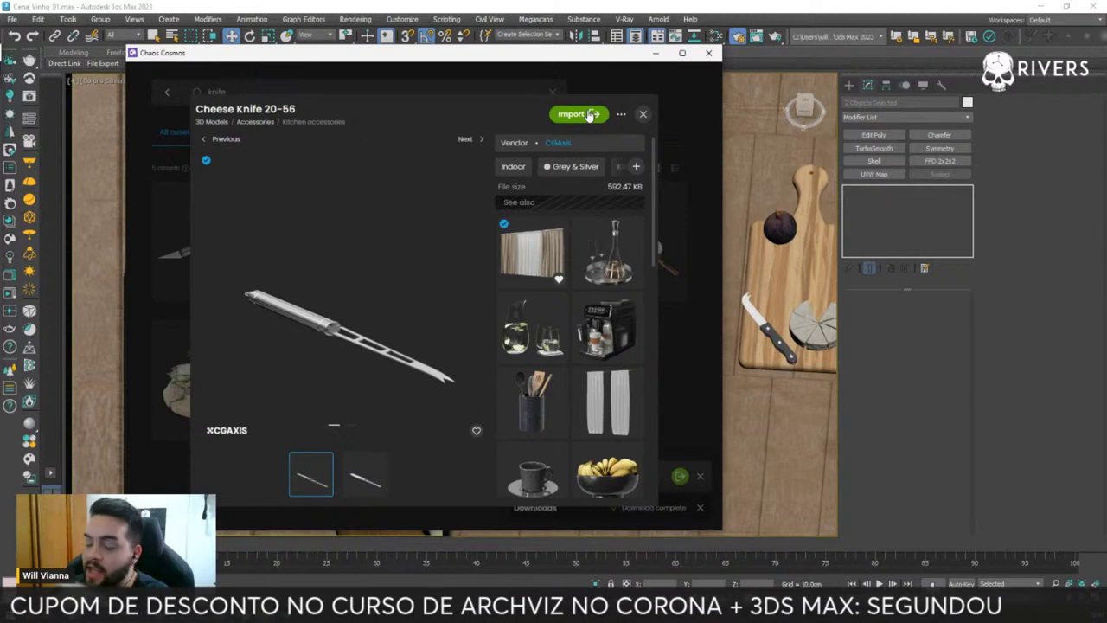
{"action": "left_click", "coordinate": [578, 116]}
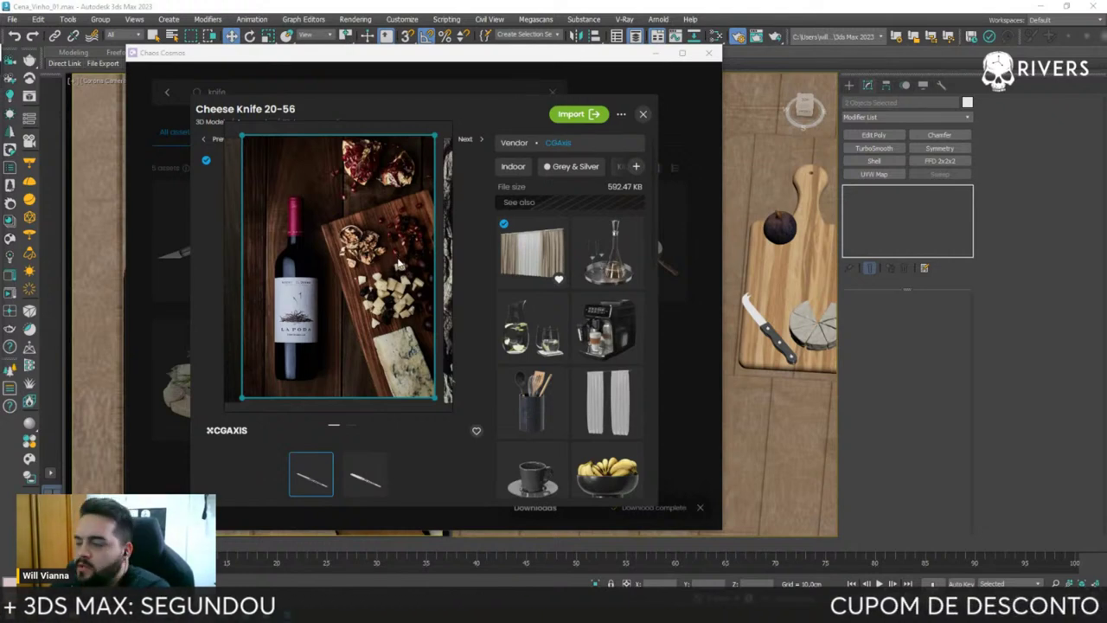
{"action": "left_click", "coordinate": [577, 117]}
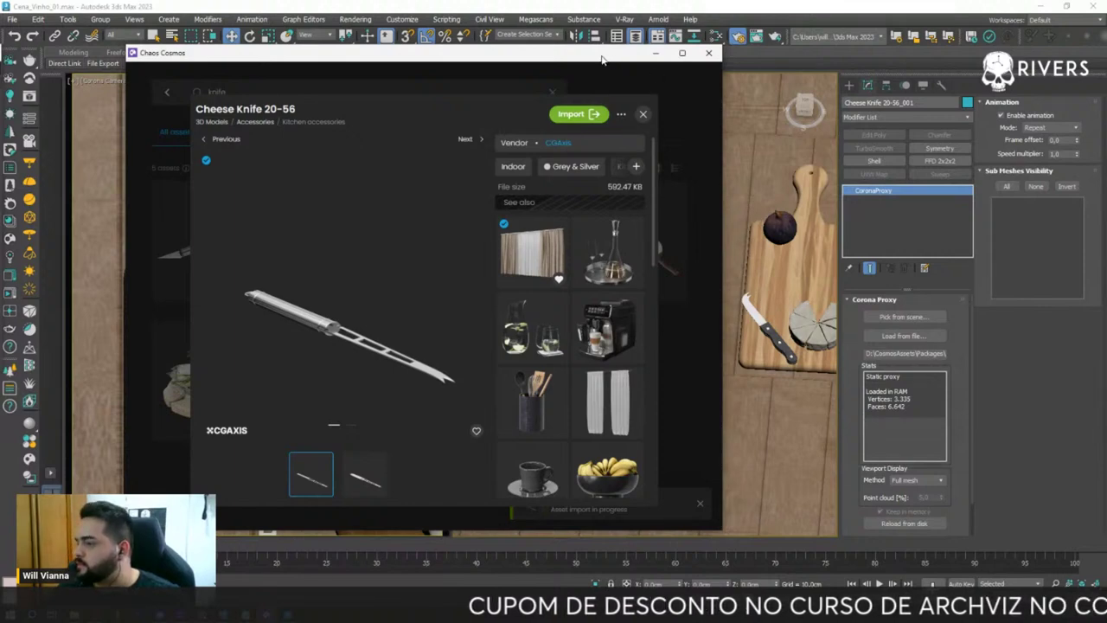
{"action": "left_click", "coordinate": [708, 53]}
- Turn the knife to face the other way and move it up onto the board
{"action": "scroll", "coordinate": [515, 261], "scroll_direction": "up", "scroll_amount": 3}
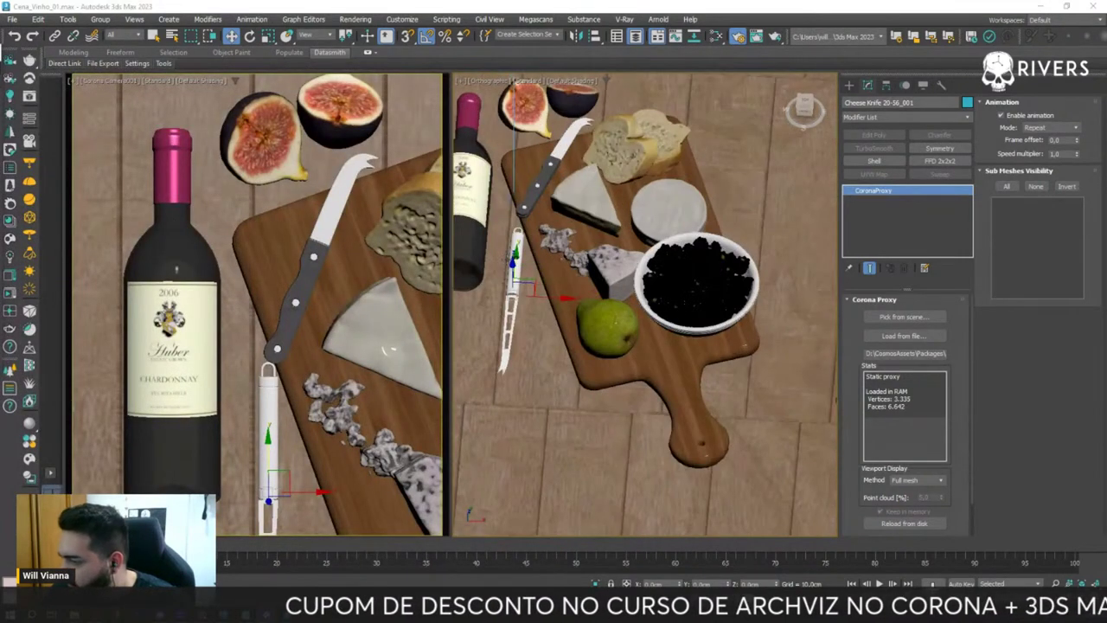
{"action": "key", "text": "e"}
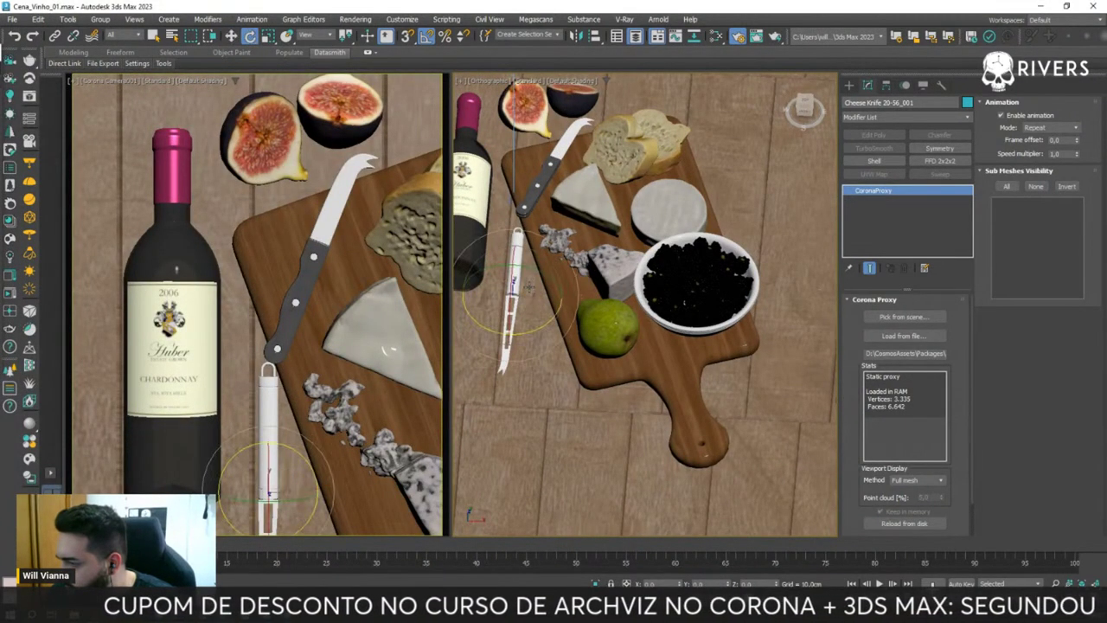
{"action": "mouse_move", "coordinate": [532, 290]}
{"action": "left_mouse_down"}
{"action": "mouse_move", "coordinate": [395, 304]}
{"action": "mouse_move", "coordinate": [494, 241]}
{"action": "left_mouse_up"}
{"action": "key", "text": "w"}
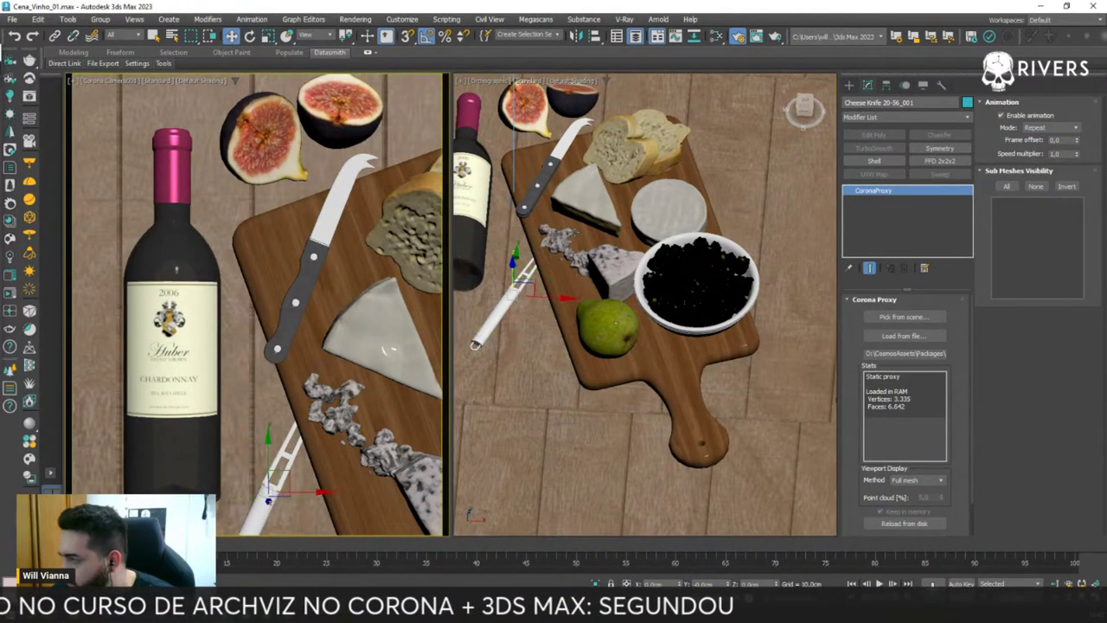
{"action": "middle_click_drag", "start_coordinate": [501, 260], "coordinate": [506, 233], "text": "alt"}
{"action": "left_click_drag", "start_coordinate": [514, 250], "coordinate": [509, 192]}
{"action": "middle_click_drag", "start_coordinate": [508, 192], "coordinate": [542, 191], "text": "alt"}
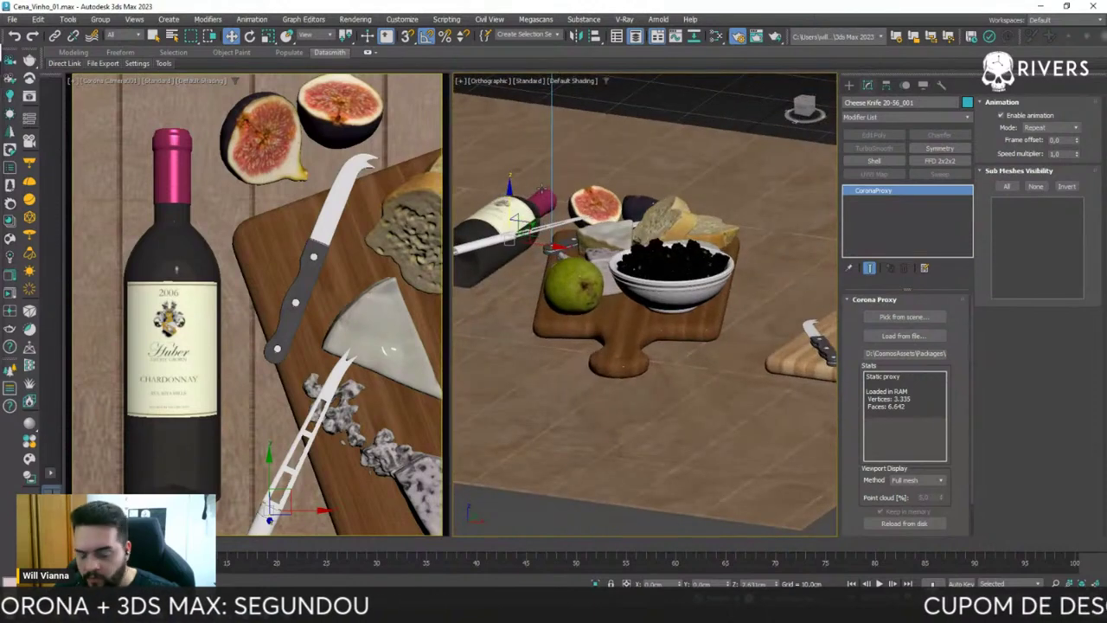
{"action": "key", "text": "t"}
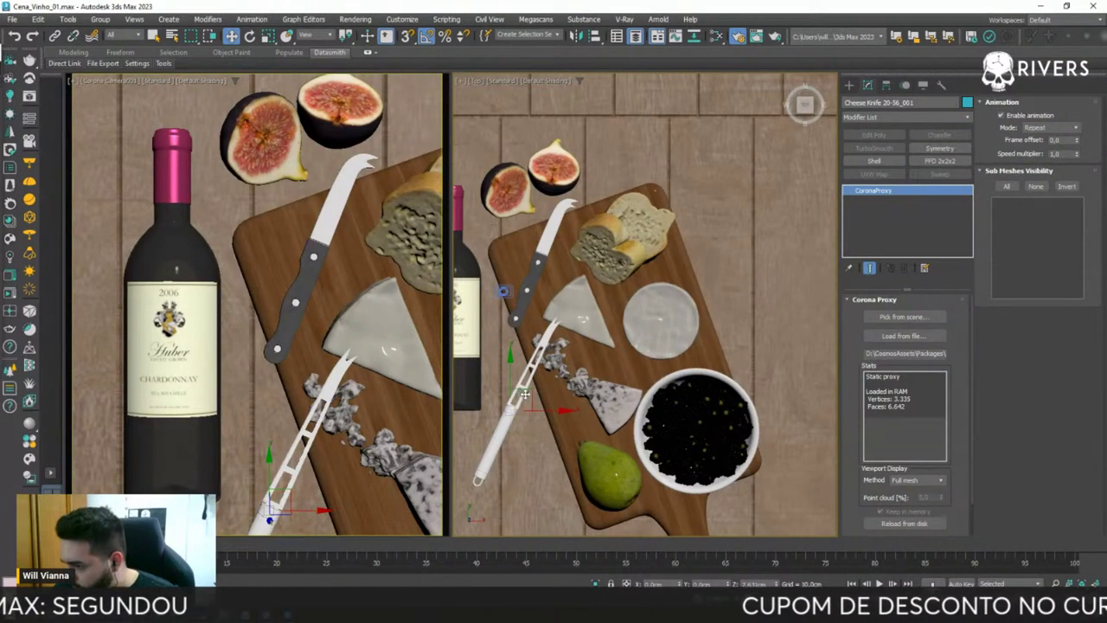
{"action": "left_click_drag", "start_coordinate": [524, 394], "coordinate": [551, 260]}
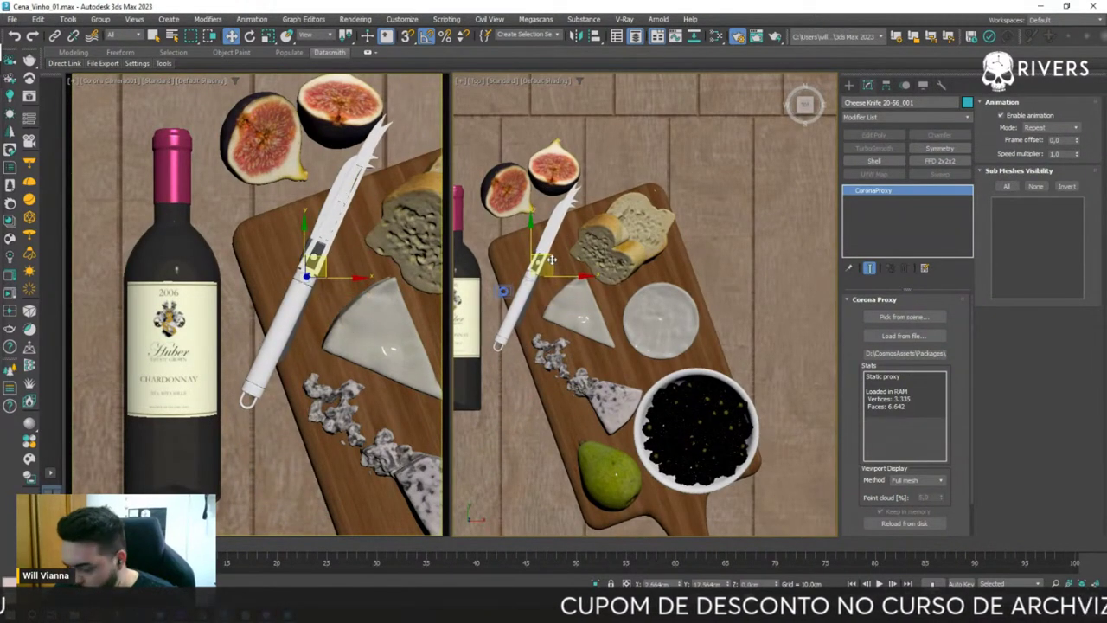
- In a side view with wireframe edges, lower the knife to rest on the board
{"action": "key", "text": "l"}
{"action": "scroll", "coordinate": [615, 253], "scroll_direction": "down", "scroll_amount": 2}
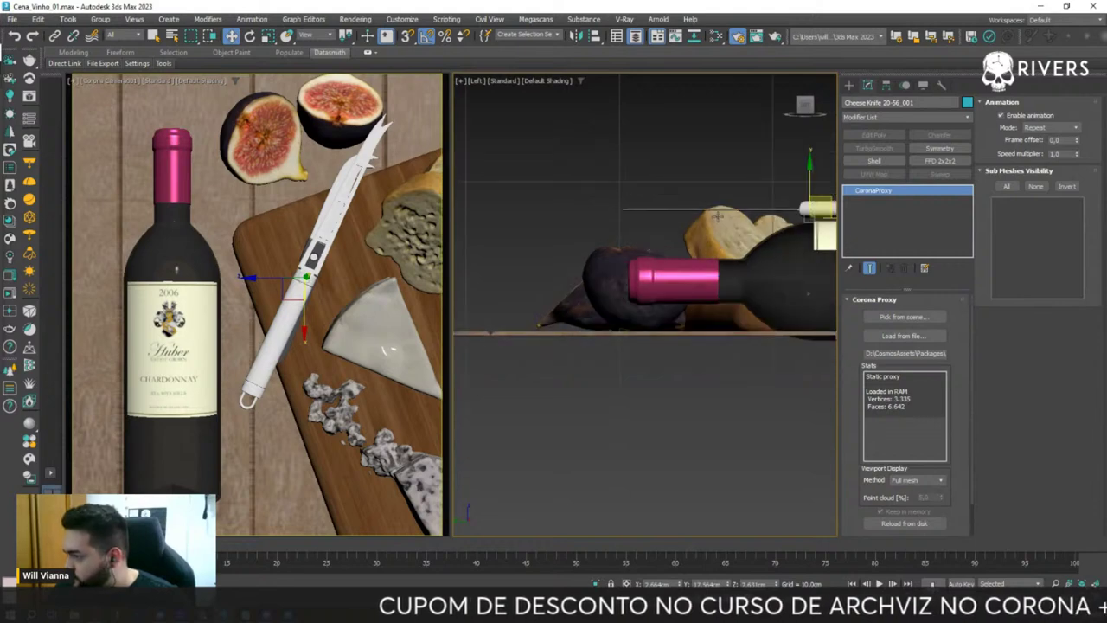
{"action": "middle_click_drag", "start_coordinate": [718, 213], "coordinate": [545, 213]}
{"action": "key", "text": "F4"}
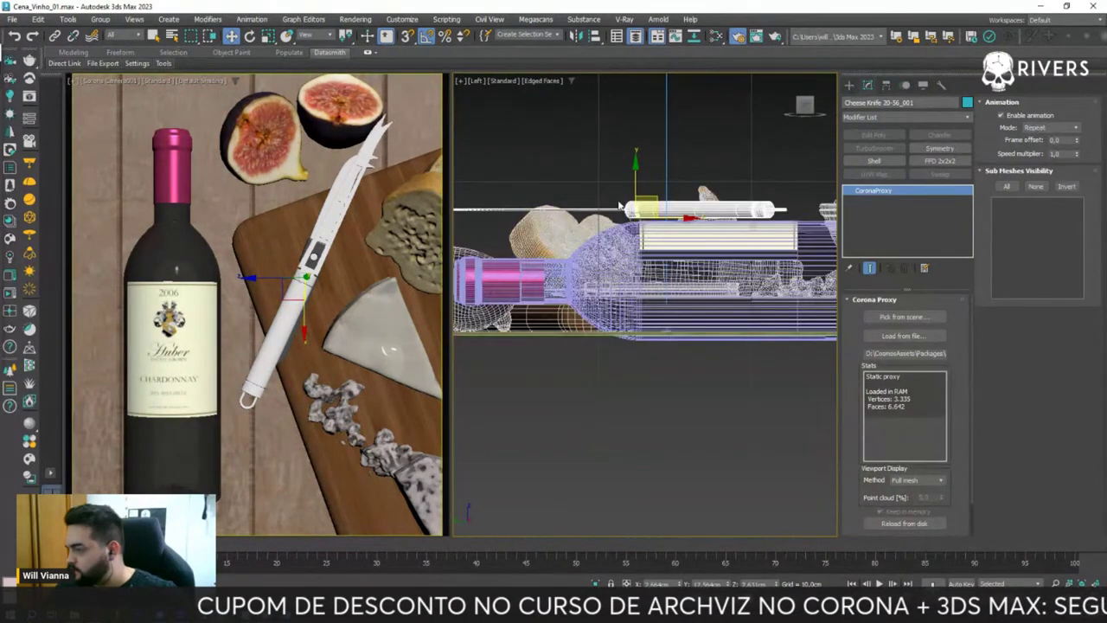
{"action": "left_click_drag", "start_coordinate": [635, 164], "coordinate": [637, 240]}
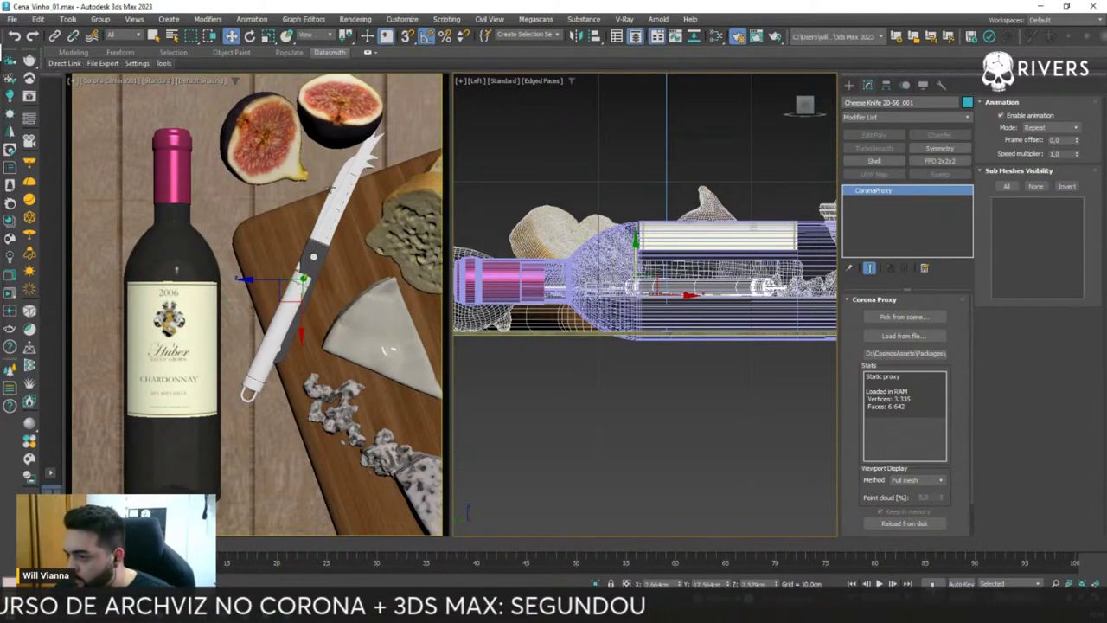
- Reselect the cheese knife in the camera view and rotate it about 10 degrees
{"action": "left_click", "coordinate": [330, 187]}
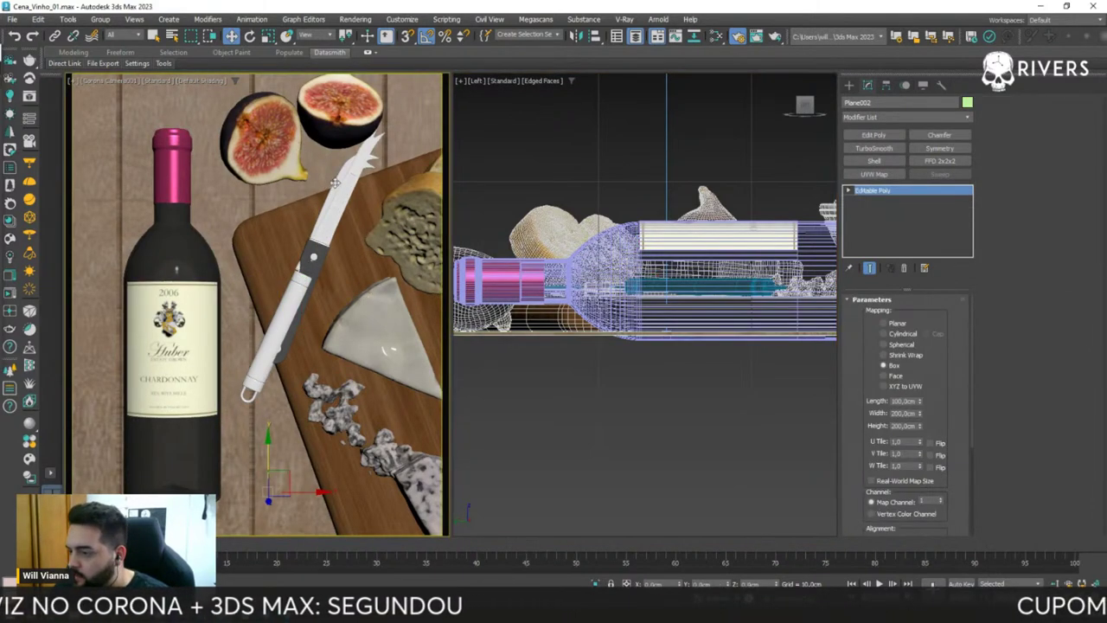
{"action": "left_click", "coordinate": [335, 182]}
{"action": "left_click", "coordinate": [317, 212]}
{"action": "left_click", "coordinate": [296, 299]}
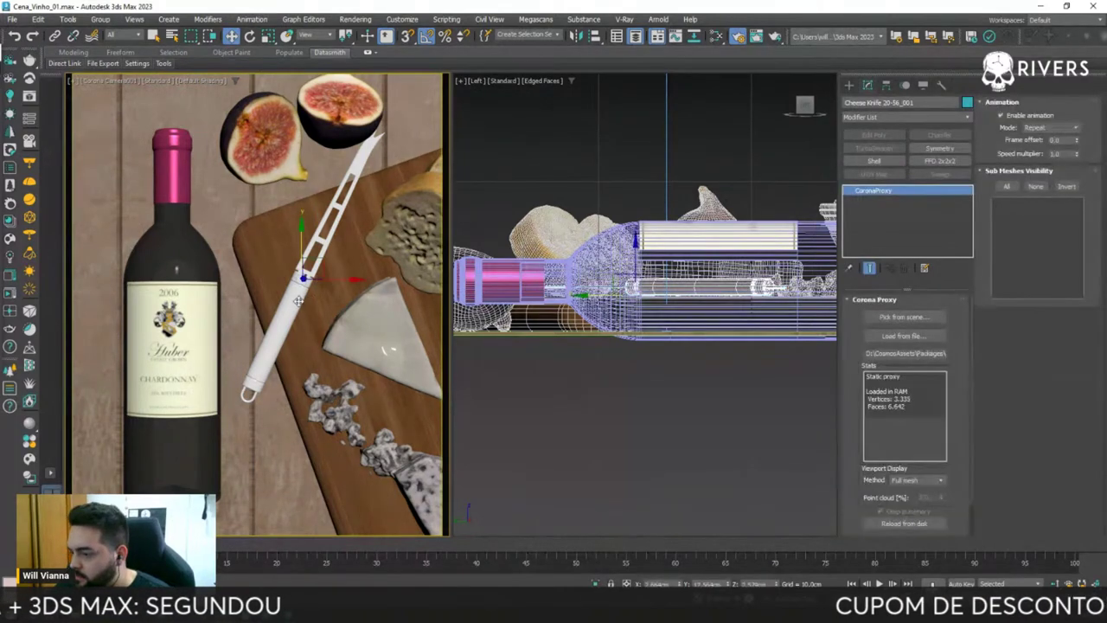
{"action": "key", "text": "e"}
{"action": "left_click_drag", "start_coordinate": [341, 311], "coordinate": [334, 313]}
{"action": "key", "text": "w"}
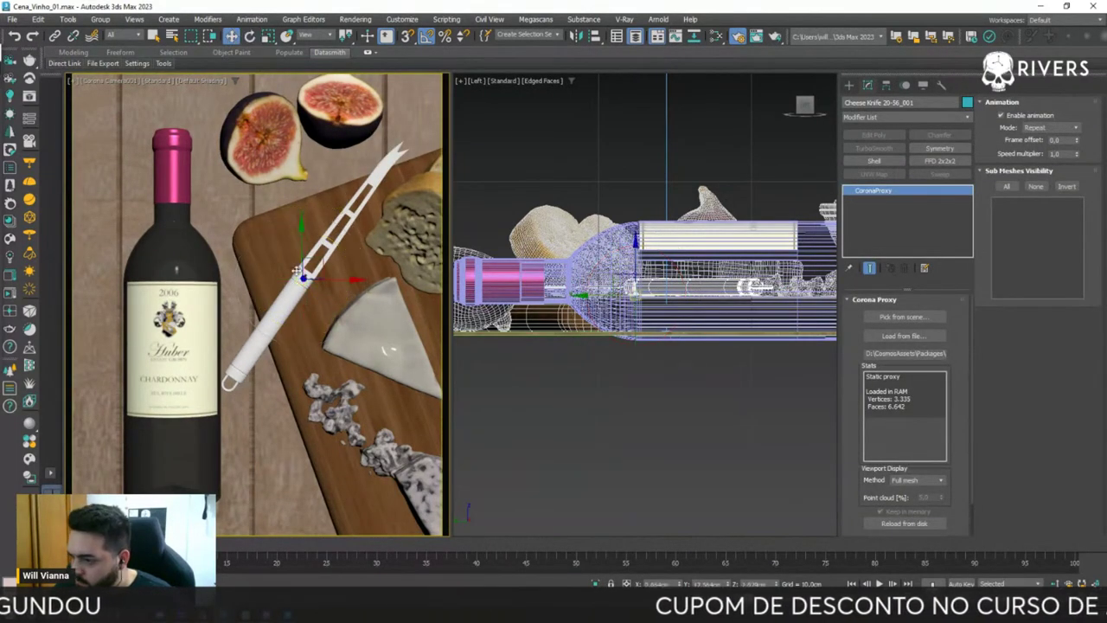
- Scale the knife's X to 50%, shift it up-right, and select the cutting board
{"action": "key", "text": "r"}
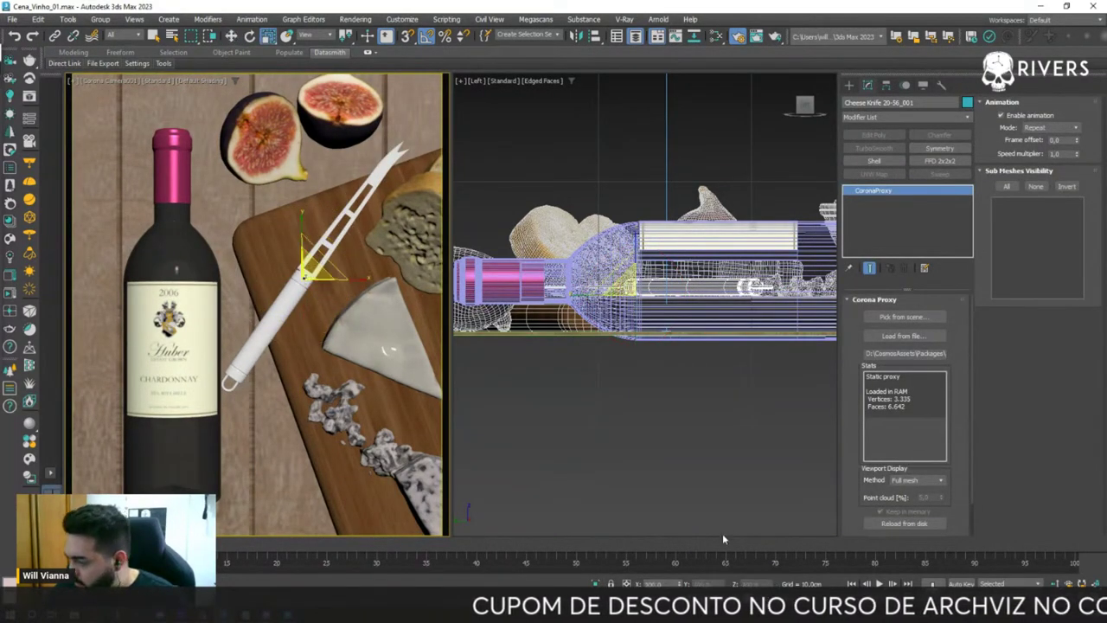
{"action": "left_click", "coordinate": [657, 583]}
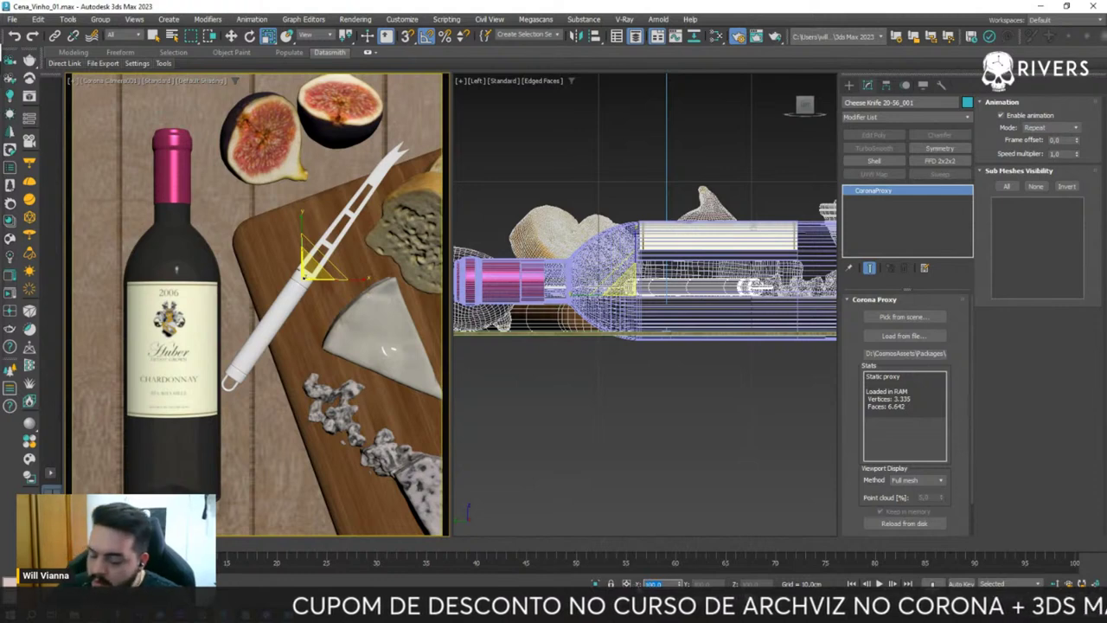
{"action": "type", "text": "50"}
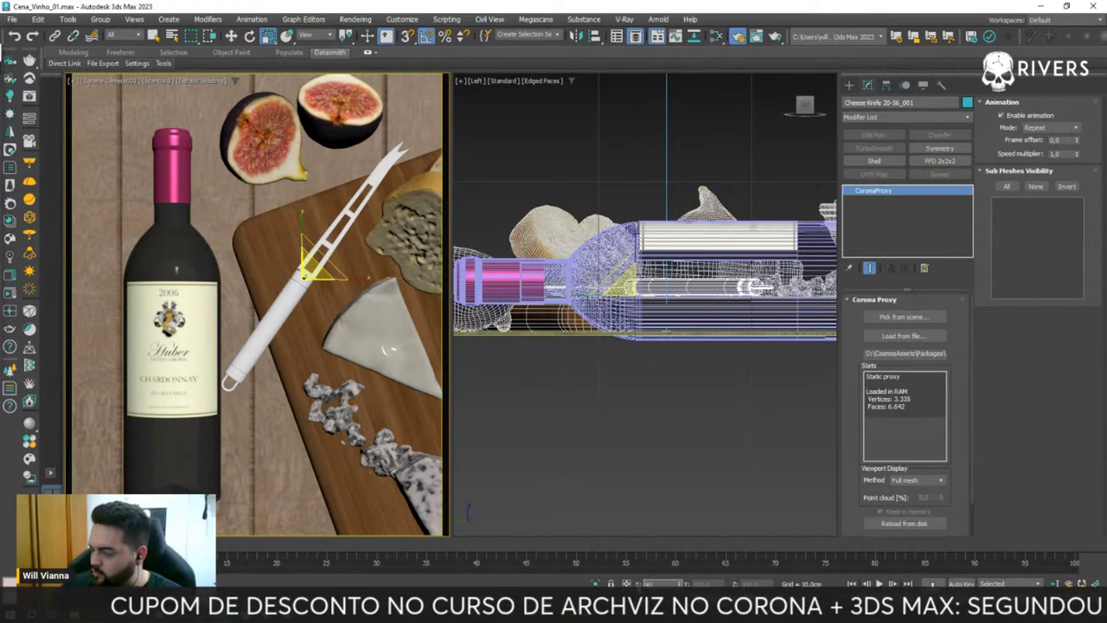
{"action": "key", "text": "Return"}
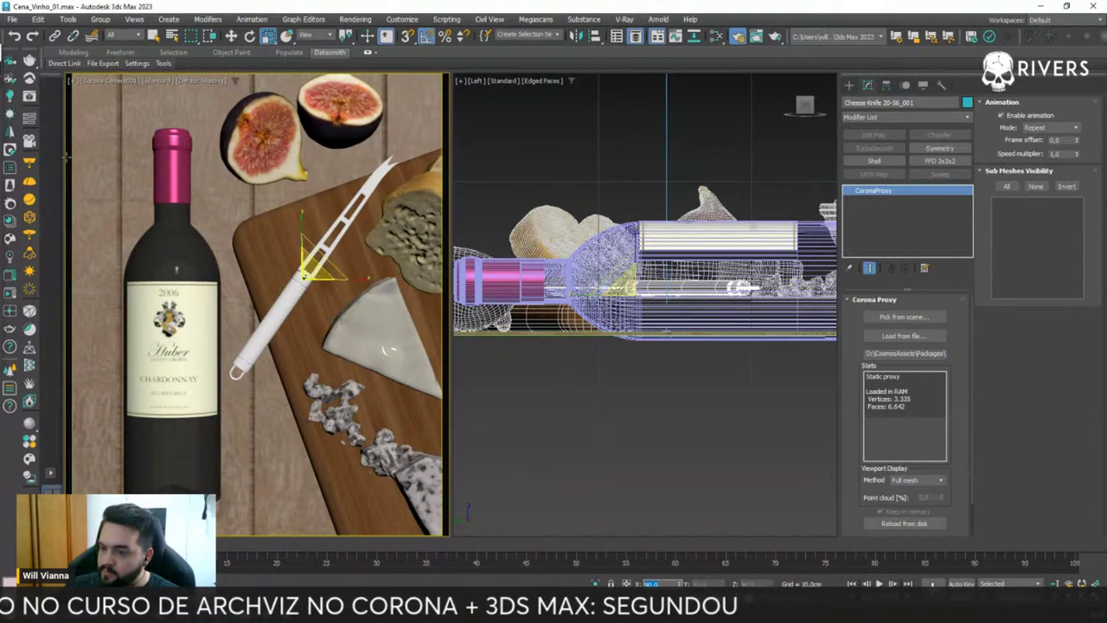
{"action": "left_click", "coordinate": [230, 35]}
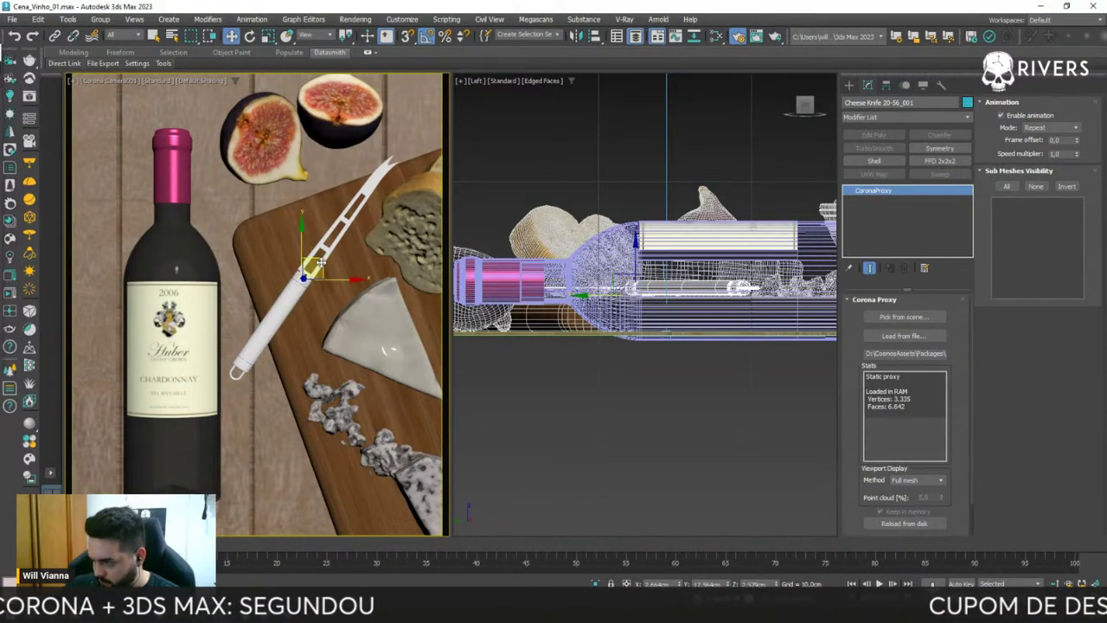
{"action": "left_click_drag", "start_coordinate": [320, 263], "coordinate": [332, 238]}
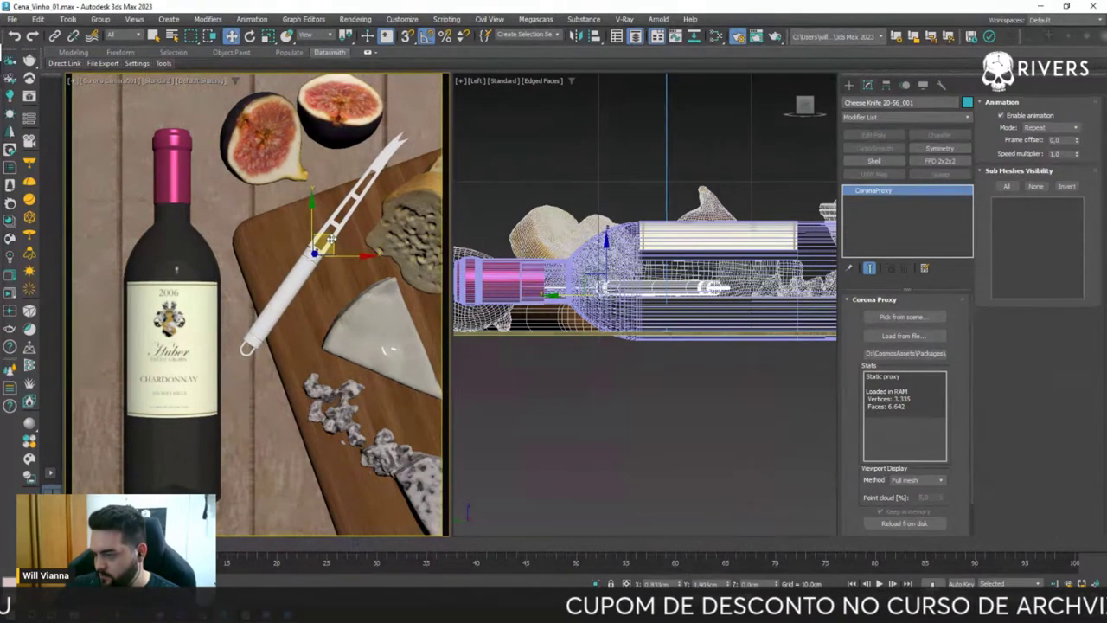
{"action": "left_click", "coordinate": [10, 285]}
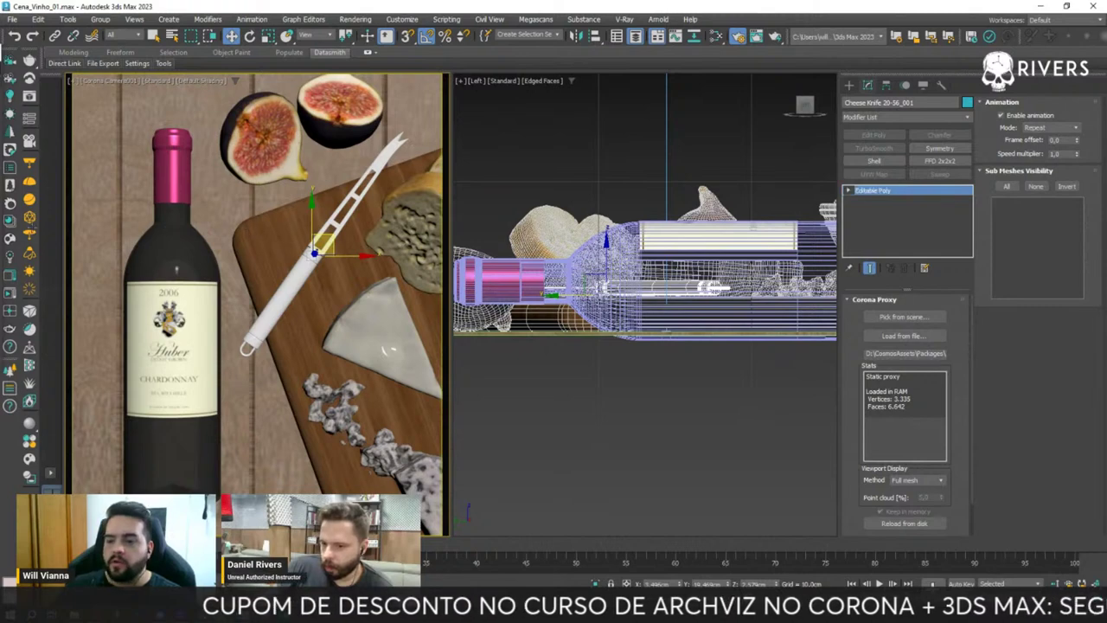
{"action": "left_click", "coordinate": [248, 229]}
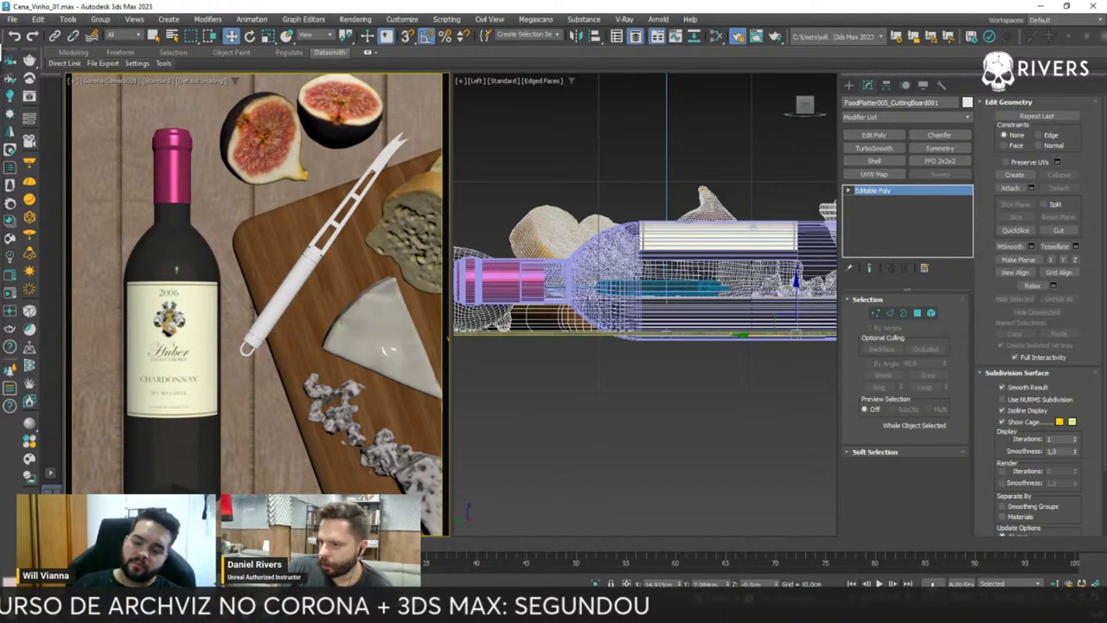
- Render Corona Camera001 with Shift+Q, then re-render to refresh the frame buffer
{"action": "key", "text": "shift+q"}
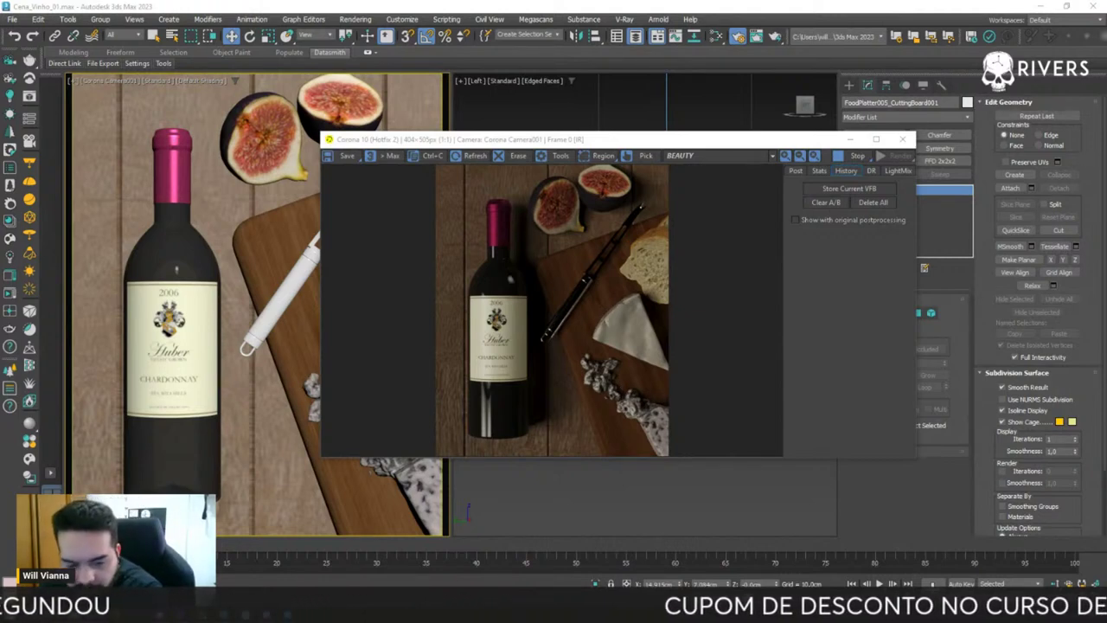
{"action": "left_click", "coordinate": [852, 159]}
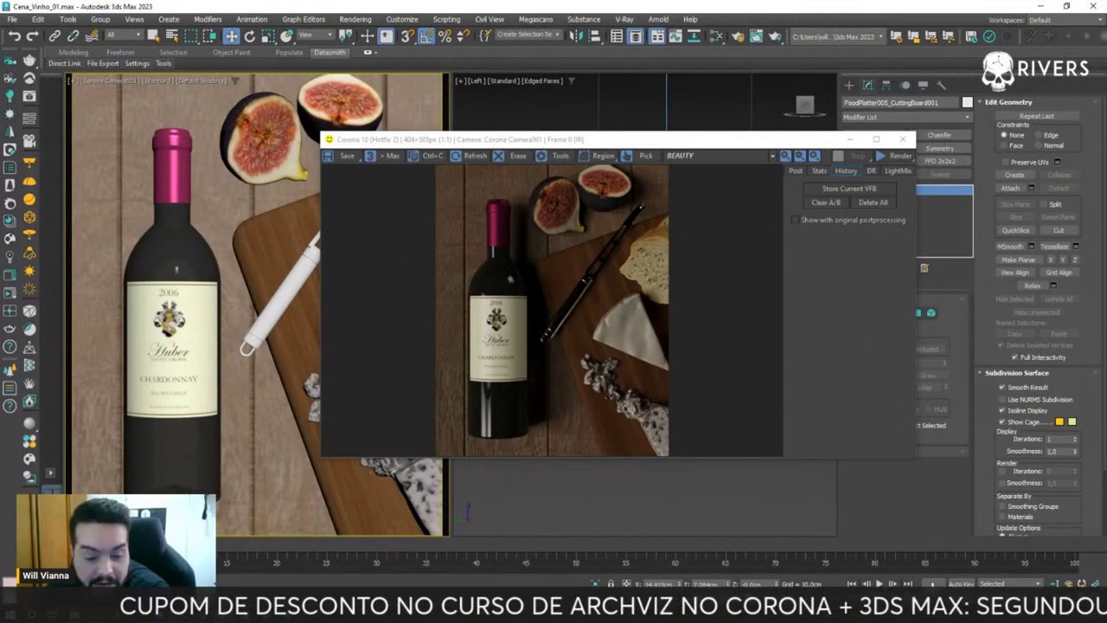
- Return to Poliigon's cheese results and open the Four Cheeses & Mixed Berries platter
{"action": "key", "text": "alt+Tab"}
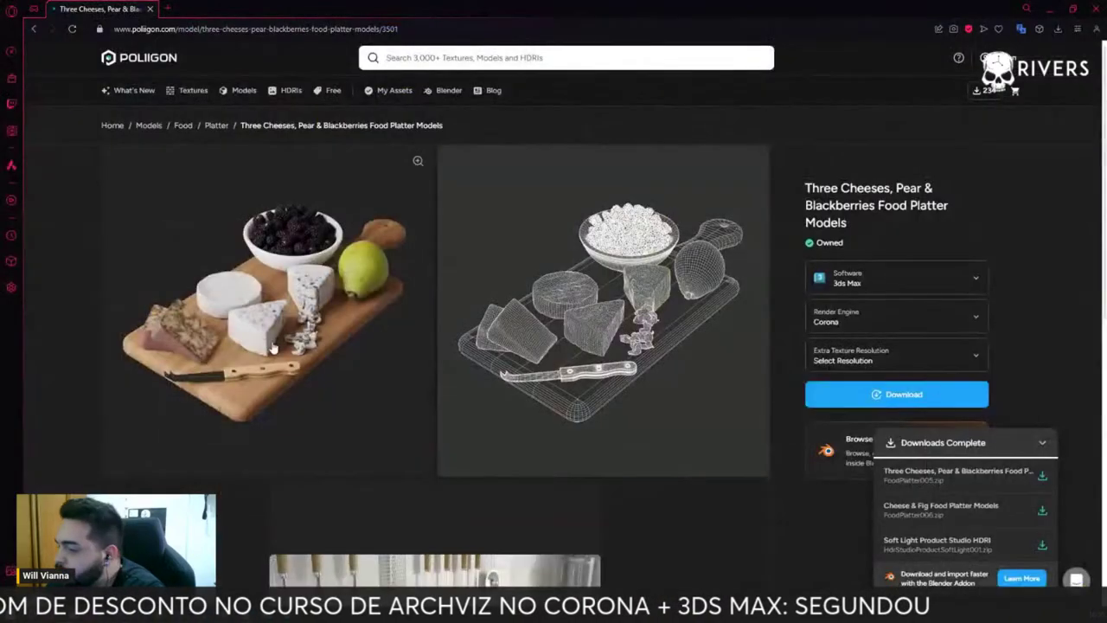
{"action": "left_click", "coordinate": [34, 28]}
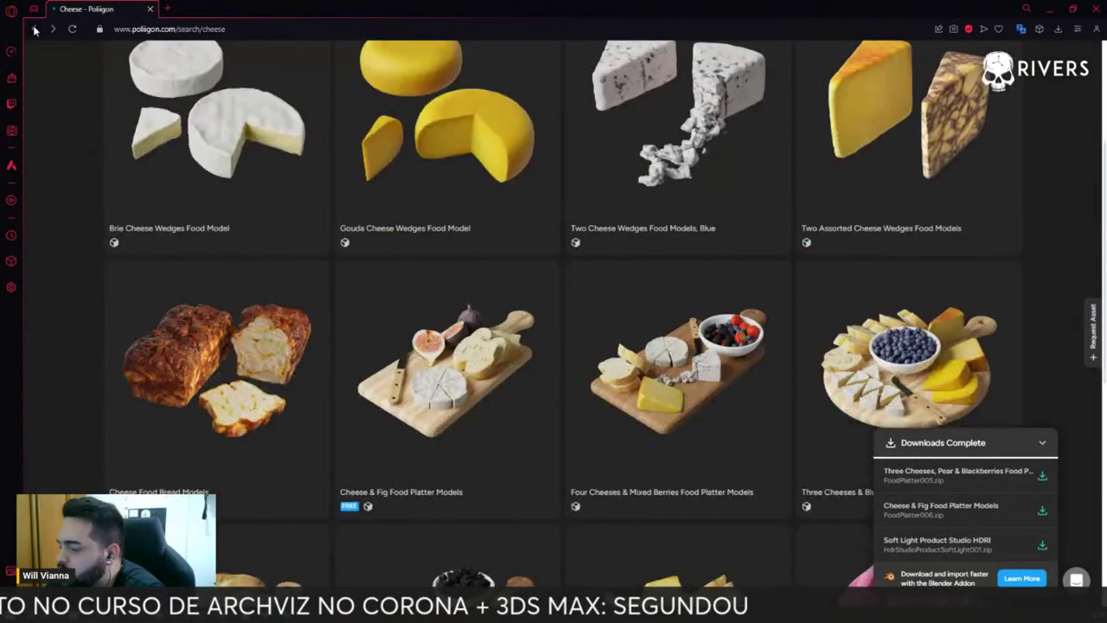
{"action": "scroll", "coordinate": [610, 386], "scroll_direction": "up", "scroll_amount": 2}
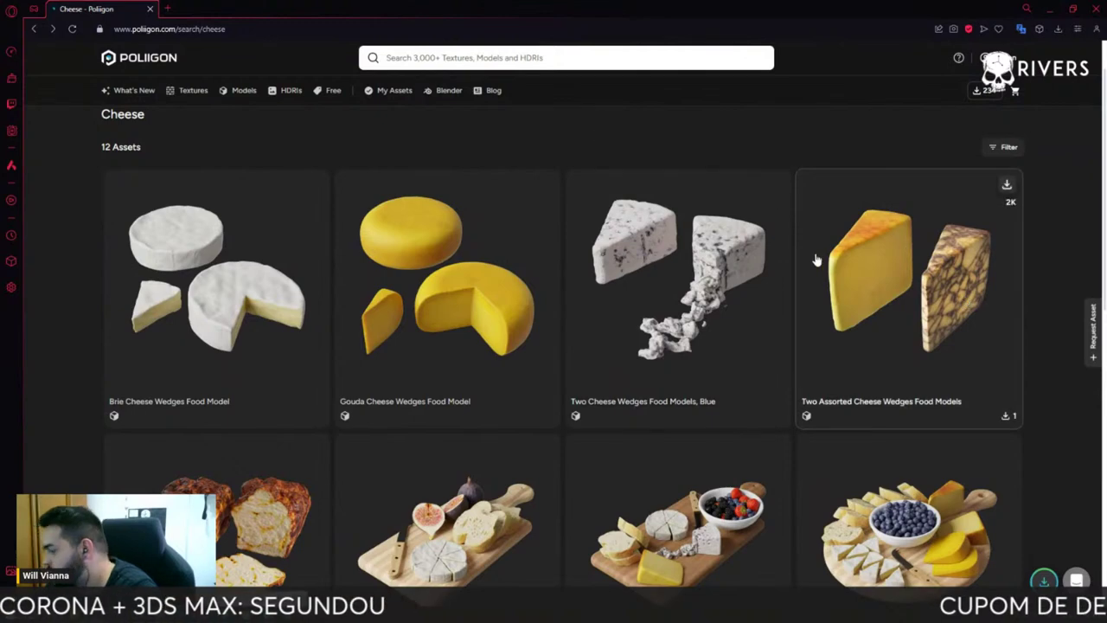
{"action": "scroll", "coordinate": [815, 254], "scroll_direction": "down", "scroll_amount": 3}
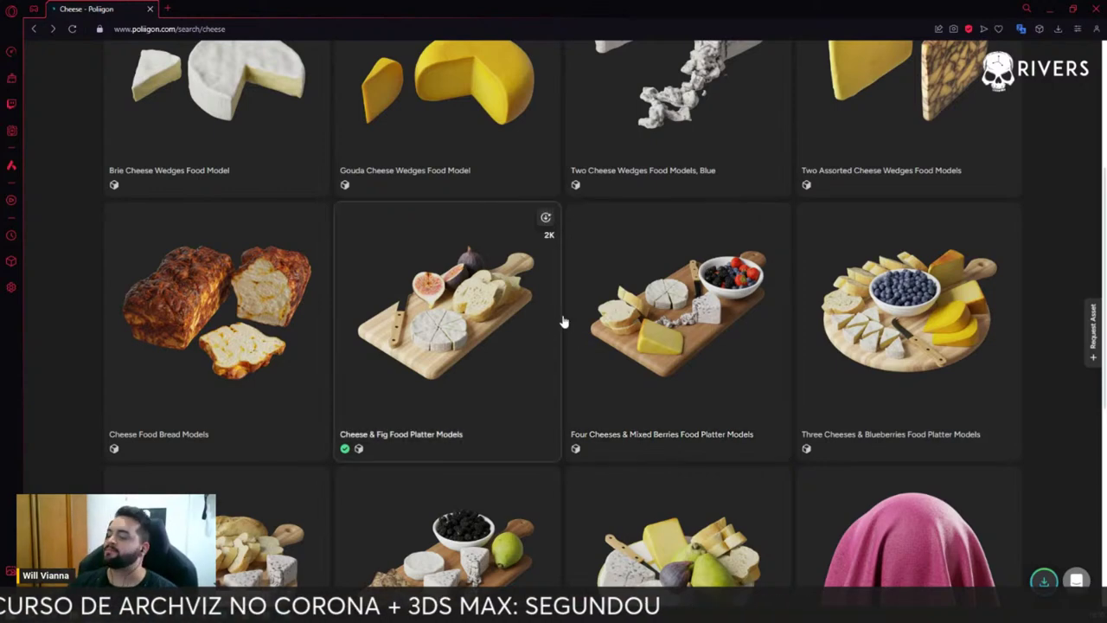
{"action": "scroll", "coordinate": [606, 318], "scroll_direction": "down", "scroll_amount": 1}
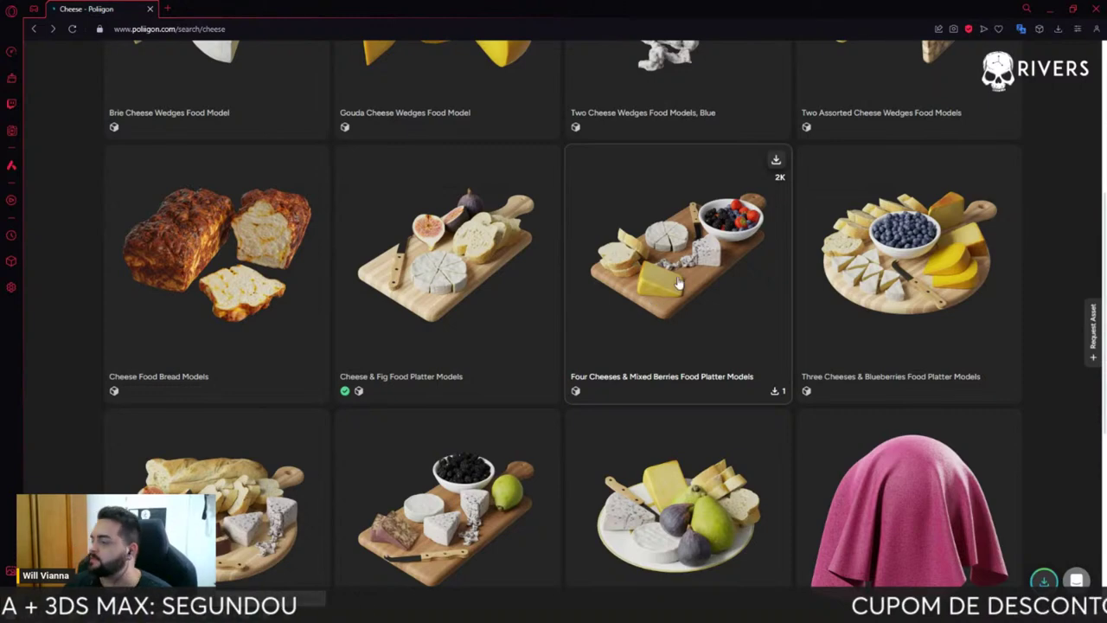
{"action": "left_click", "coordinate": [677, 282]}
- Download the platter for 3ds Max with the Corona render engine and check its progress
{"action": "left_click", "coordinate": [882, 275]}
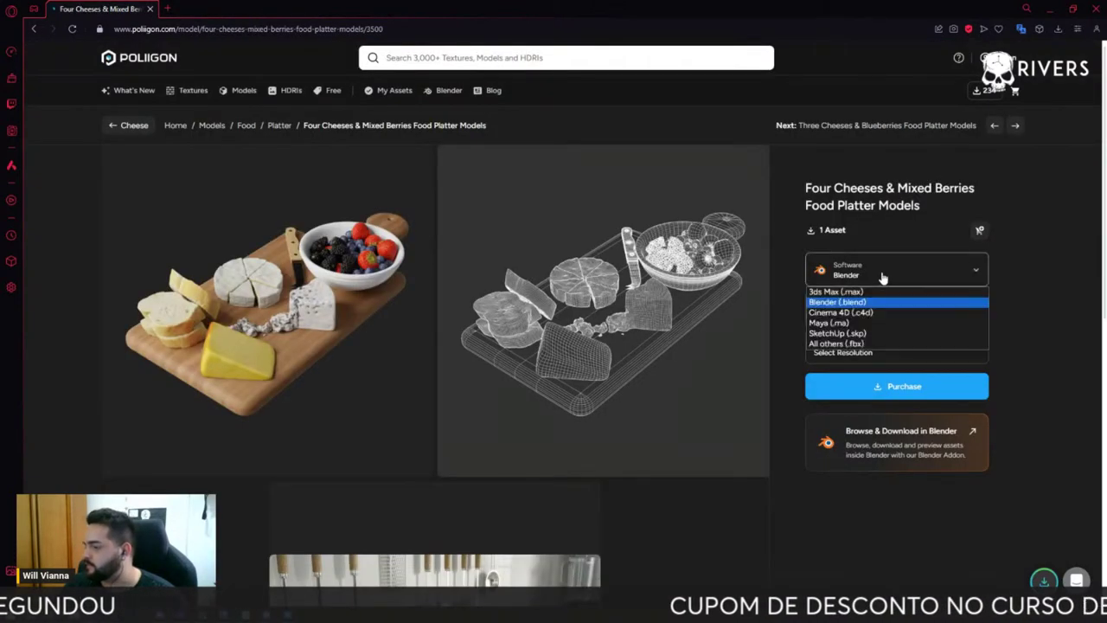
{"action": "left_click", "coordinate": [867, 293]}
{"action": "left_click", "coordinate": [869, 313]}
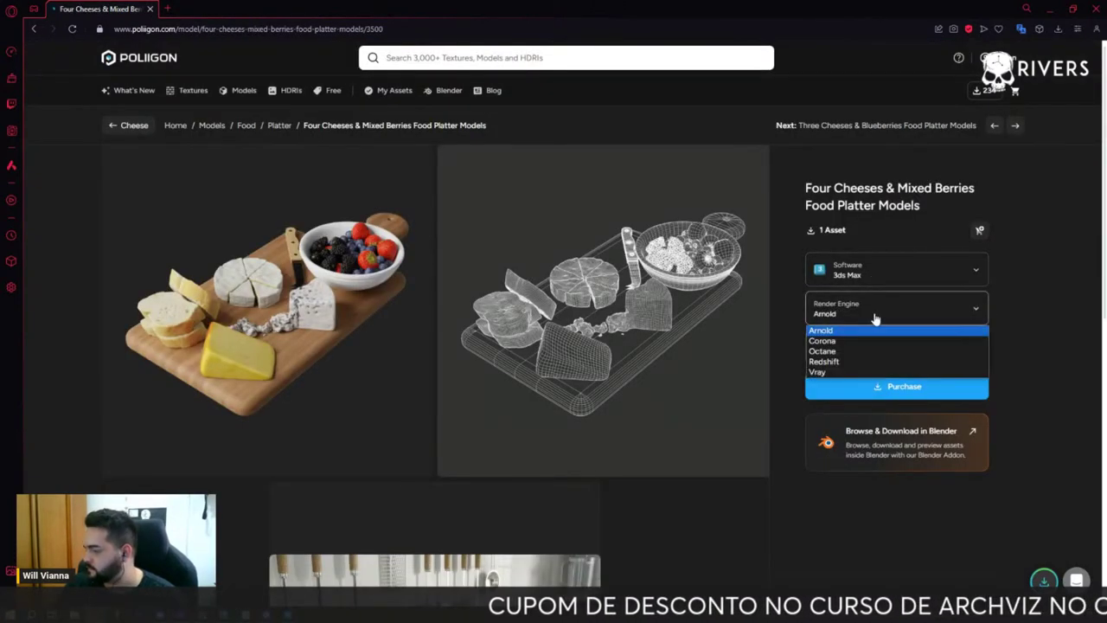
{"action": "left_click", "coordinate": [867, 341]}
{"action": "left_click", "coordinate": [931, 395]}
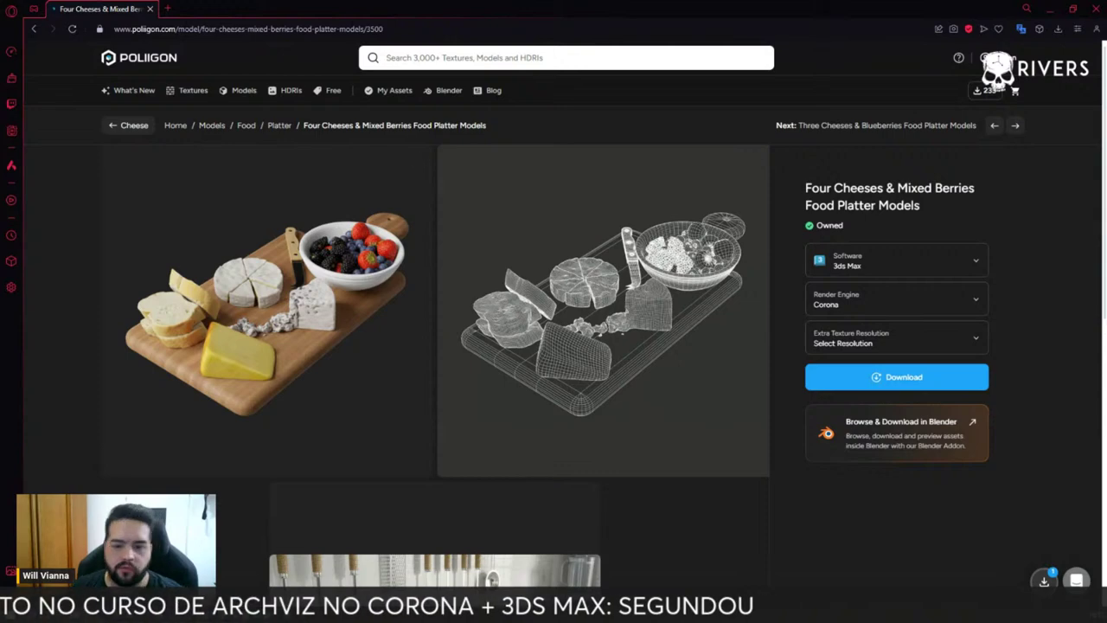
{"action": "left_click", "coordinate": [1059, 29]}
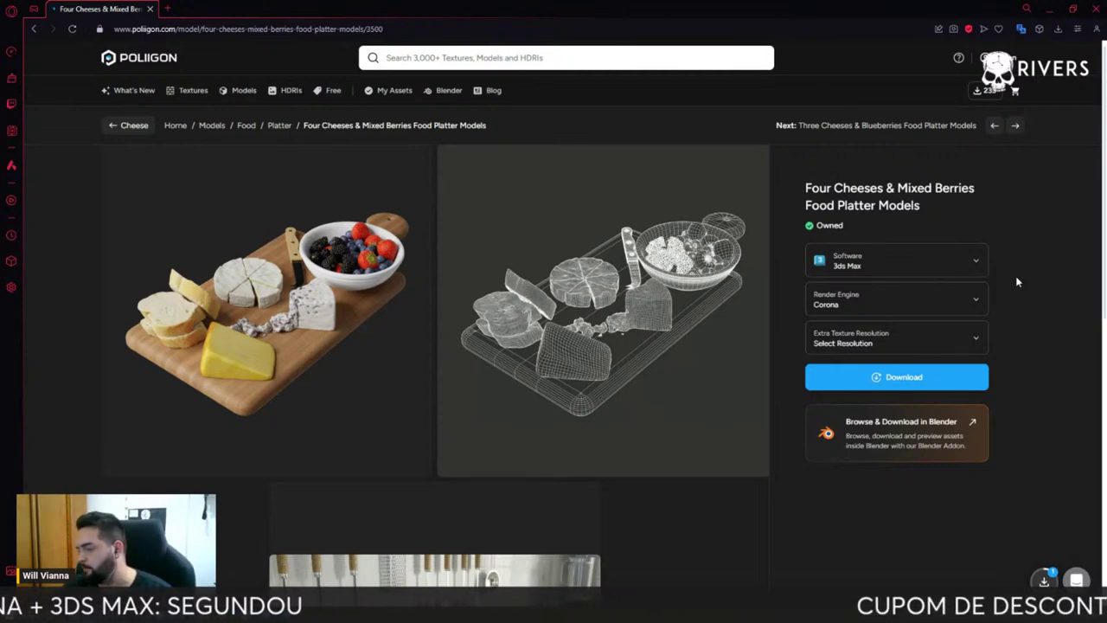
{"action": "left_click", "coordinate": [1043, 579]}
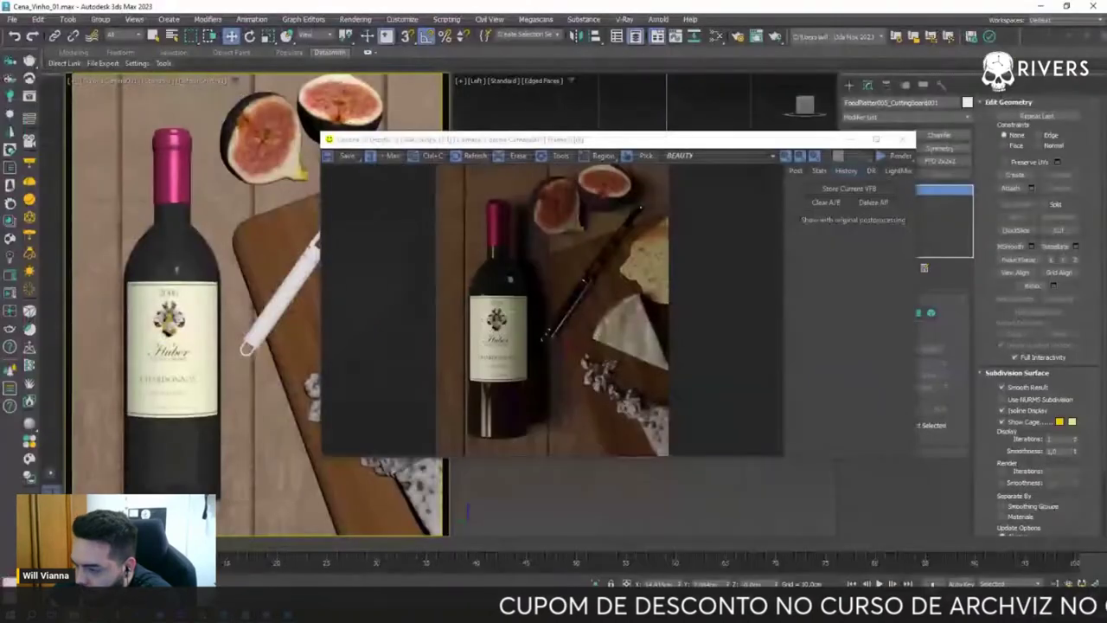
- Move the Corona frame buffer aside, close it, and open the File menu for importing
{"action": "left_click_drag", "start_coordinate": [783, 143], "coordinate": [579, 149]}
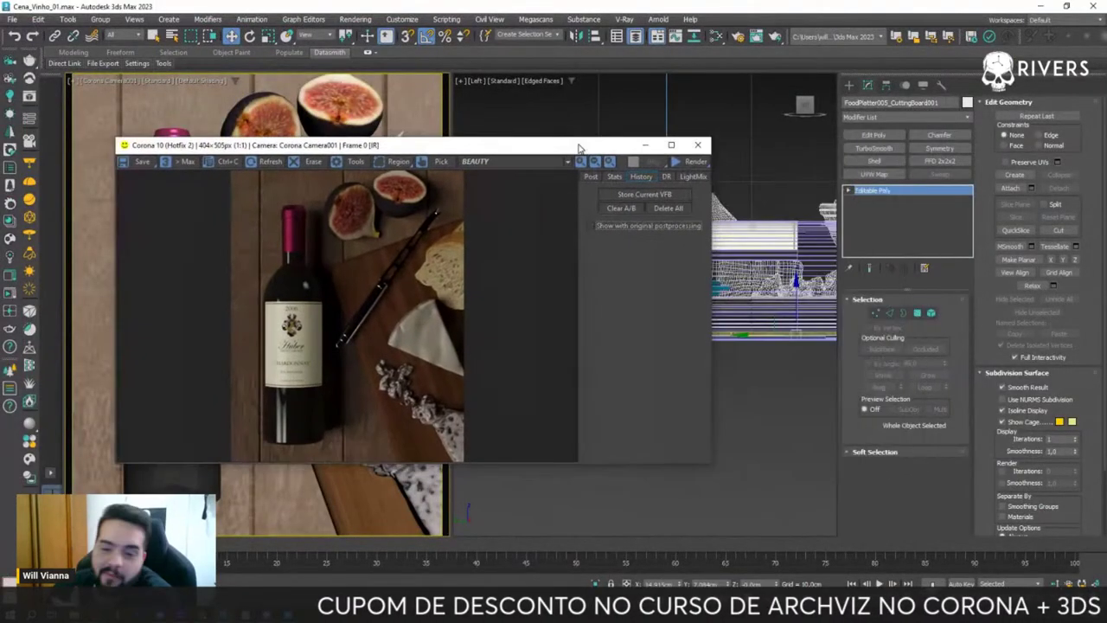
{"action": "left_click", "coordinate": [697, 144]}
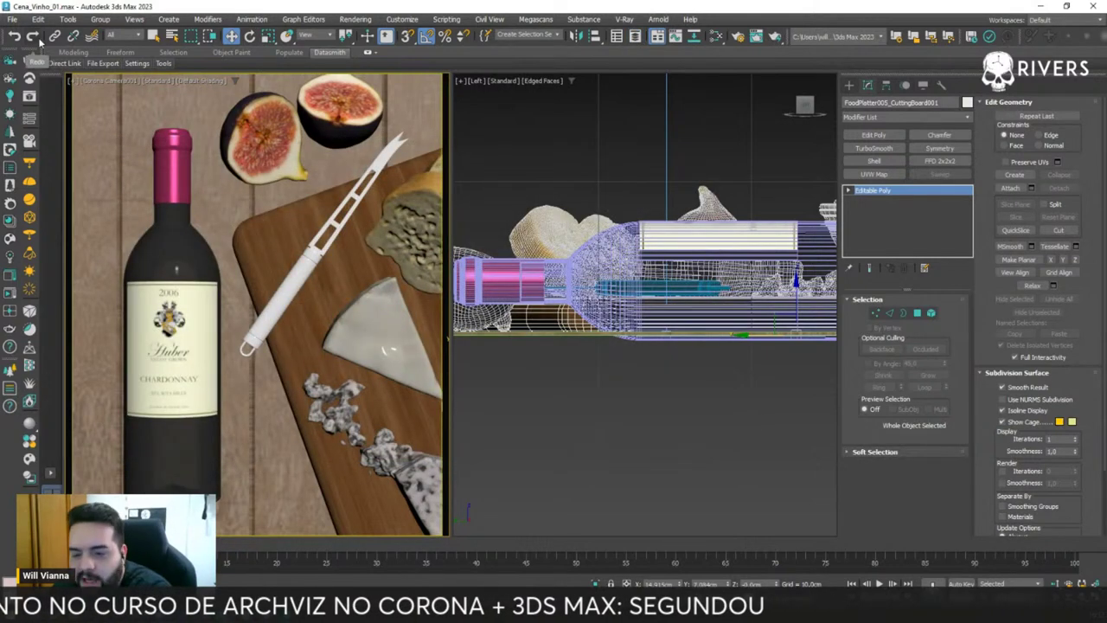
{"action": "left_click", "coordinate": [17, 19]}
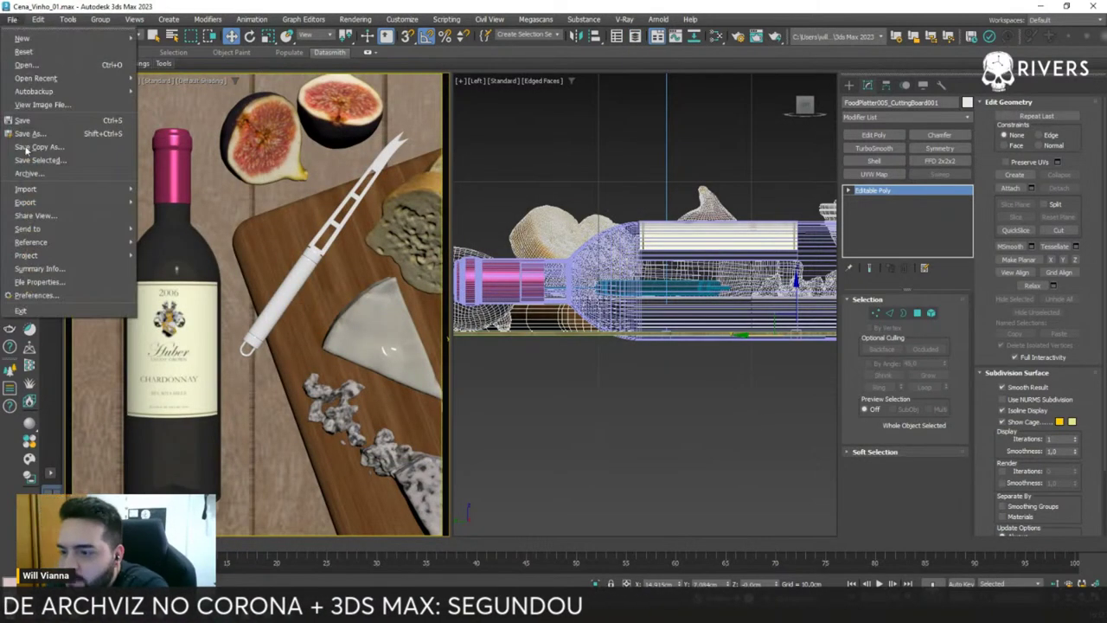
{"action": "mouse_move", "coordinate": [26, 189]}
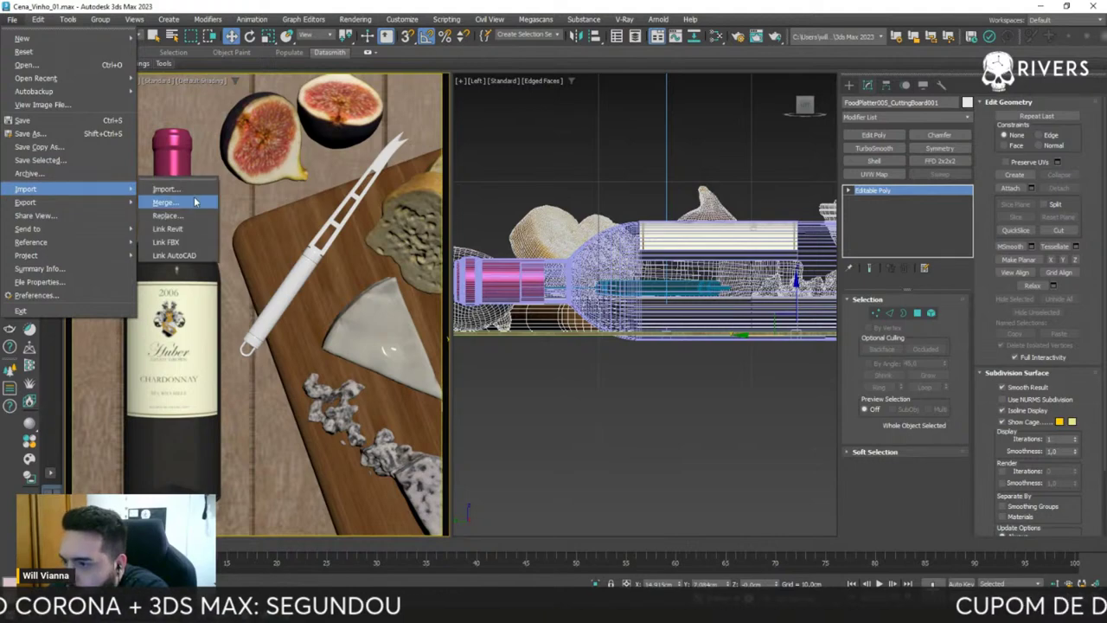
- Merge all objects from Downloads\FoodPlatter004\FoodPlatter004_Corona.max into the scene
{"action": "left_click", "coordinate": [164, 201]}
{"action": "left_click", "coordinate": [206, 60]}
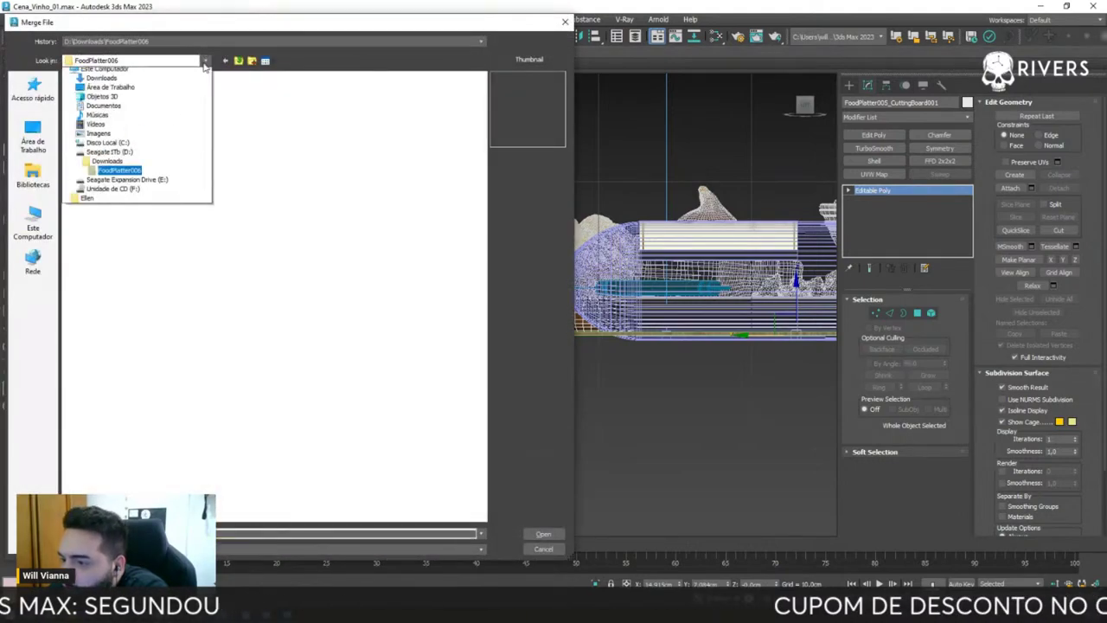
{"action": "left_click", "coordinate": [104, 218]}
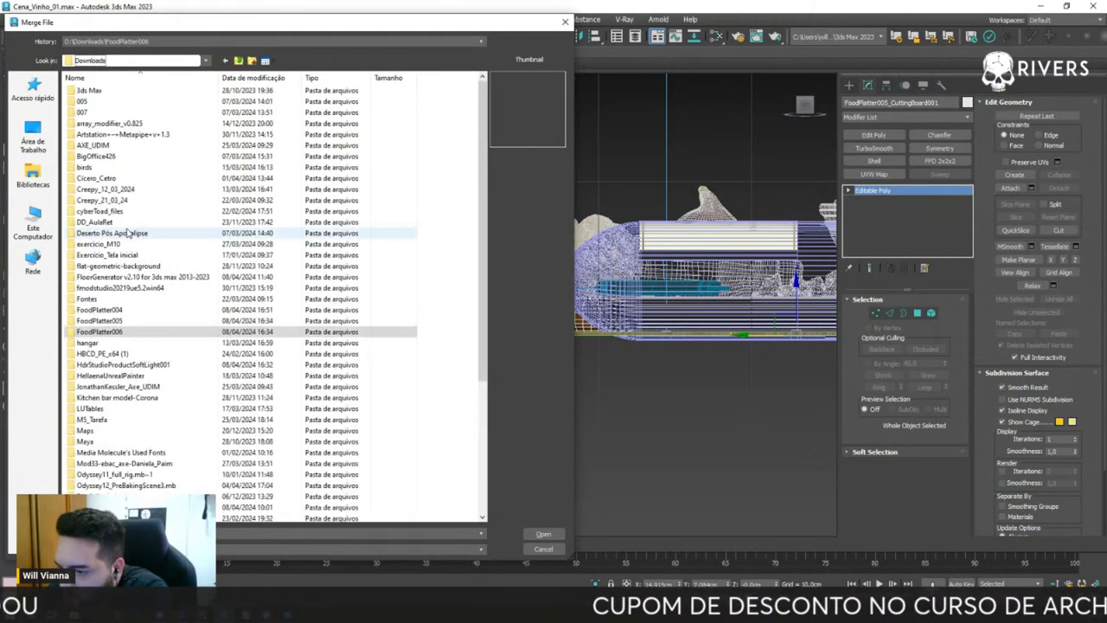
{"action": "double_click", "coordinate": [185, 307]}
{"action": "left_click", "coordinate": [93, 111]}
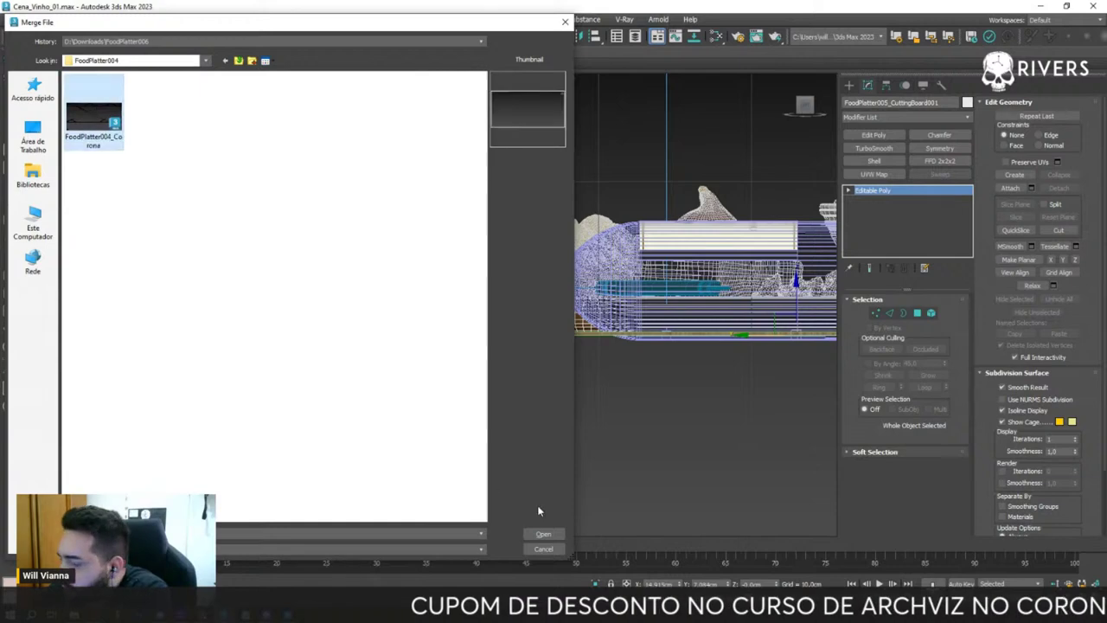
{"action": "left_click", "coordinate": [543, 533]}
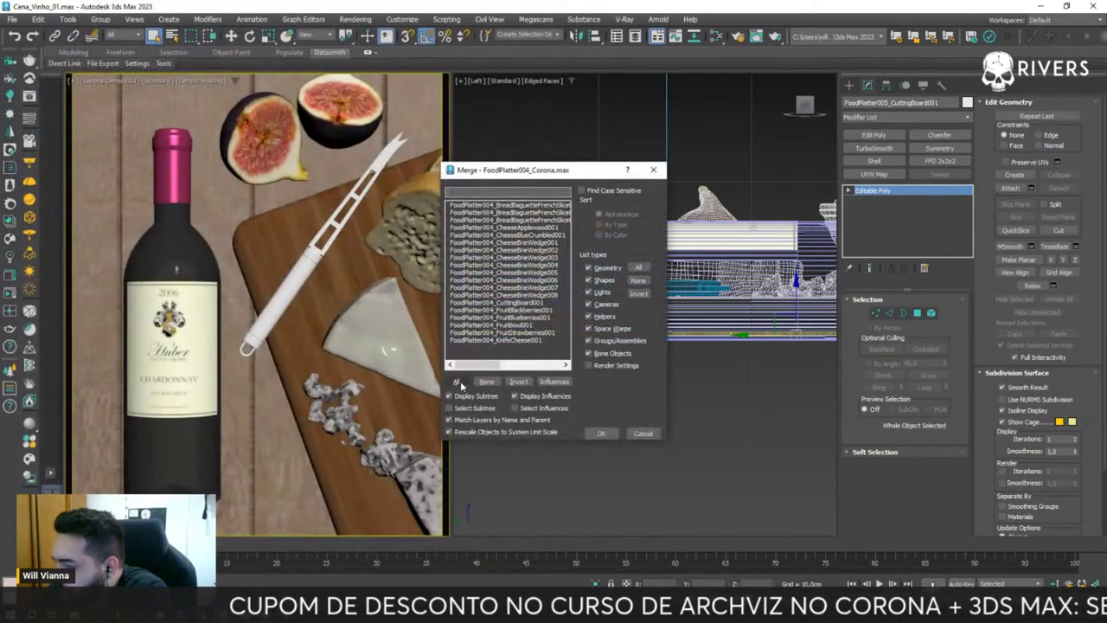
{"action": "left_click", "coordinate": [456, 382]}
{"action": "left_click", "coordinate": [599, 433]}
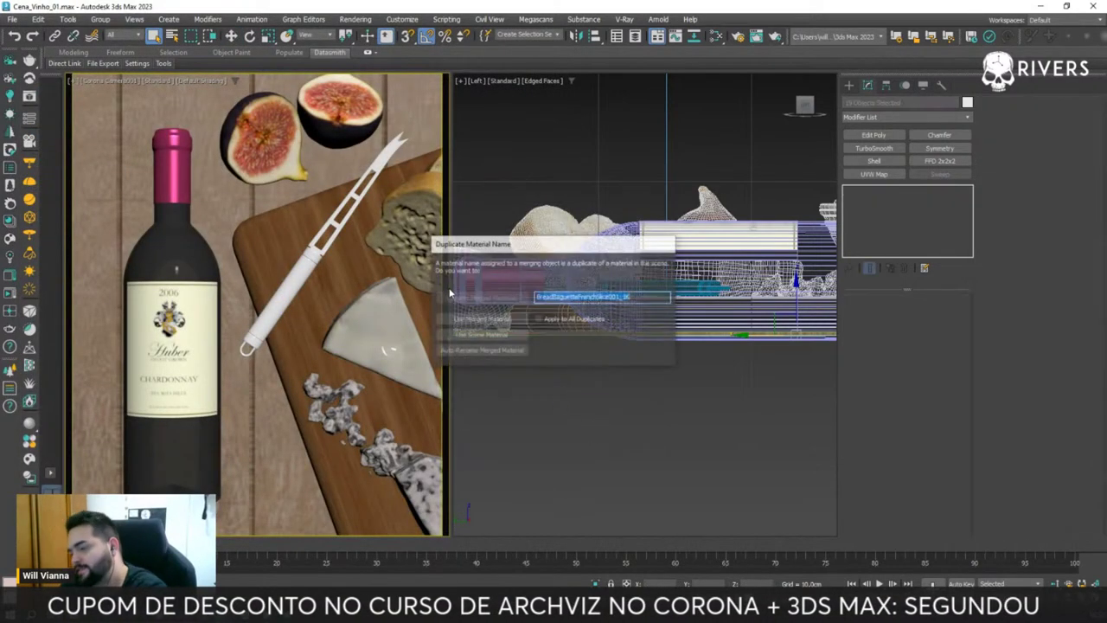
- Auto-rename the duplicate bread, blue cheese and cutting board materials
{"action": "left_click", "coordinate": [503, 353]}
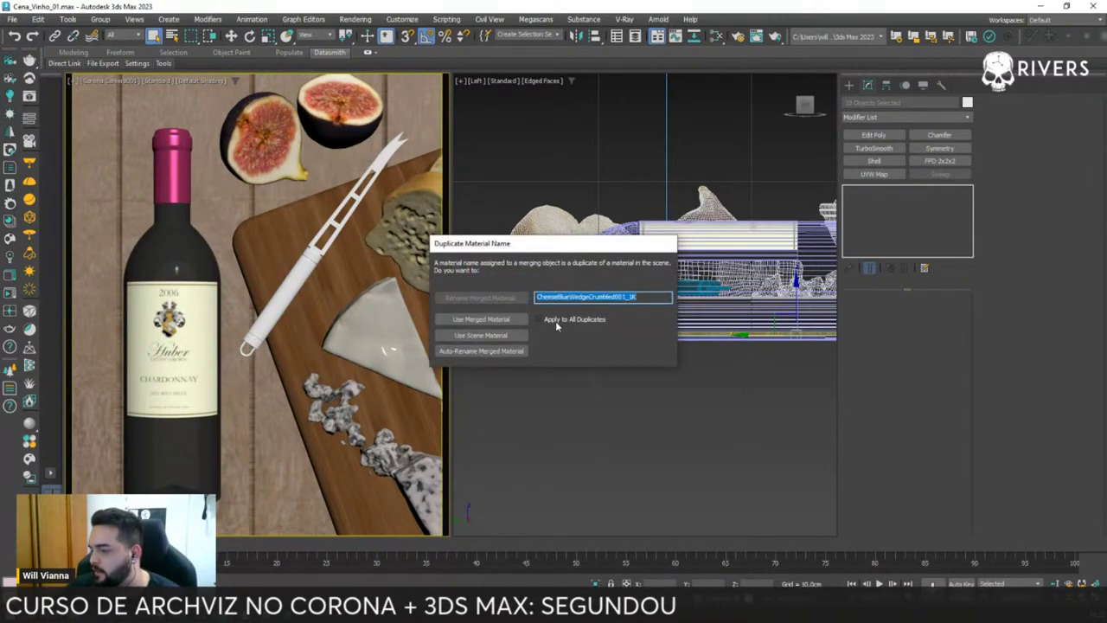
{"action": "left_click", "coordinate": [509, 351]}
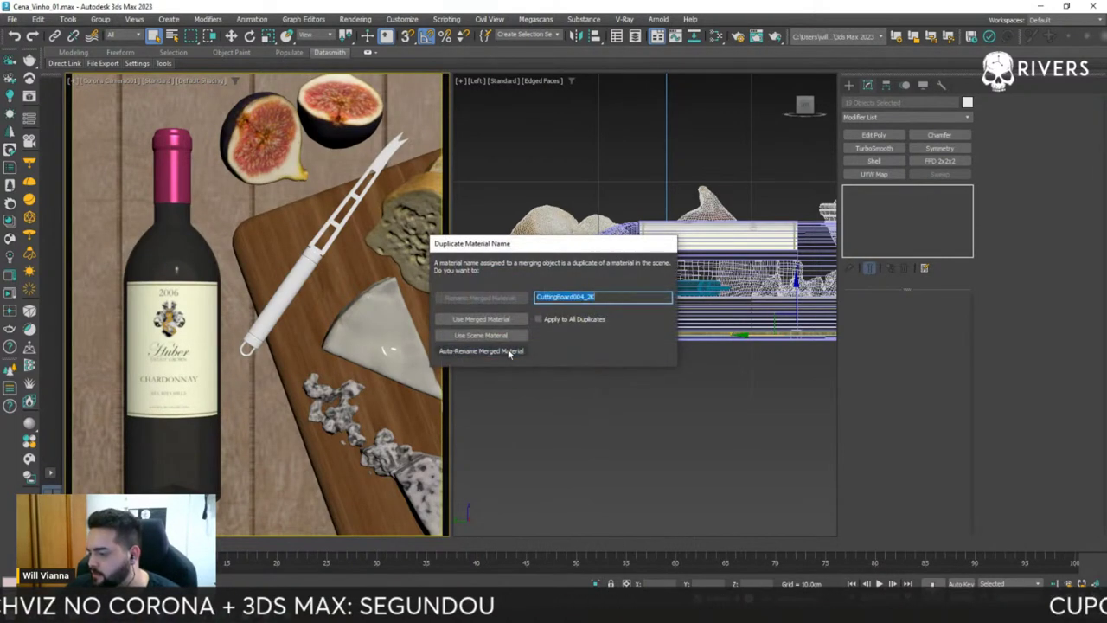
{"action": "left_click", "coordinate": [509, 351]}
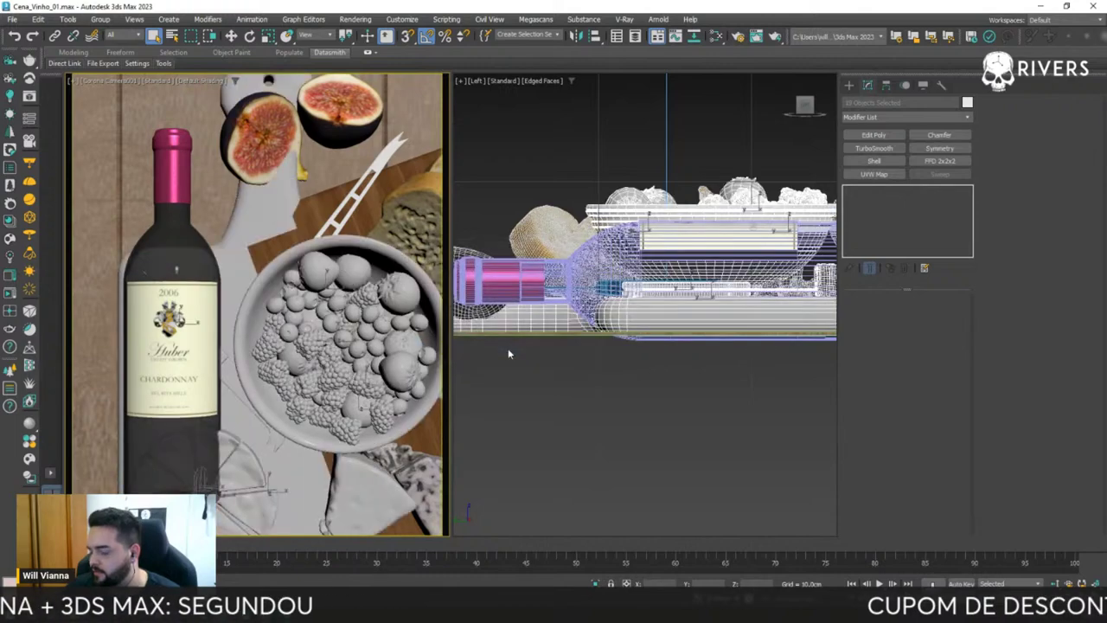
- Move the cheese board group to the right of the wooden planks, out of camera view
{"action": "scroll", "coordinate": [485, 513], "scroll_direction": "down", "scroll_amount": 3}
{"action": "scroll", "coordinate": [485, 512], "scroll_direction": "down", "scroll_amount": 4}
{"action": "key", "text": "w"}
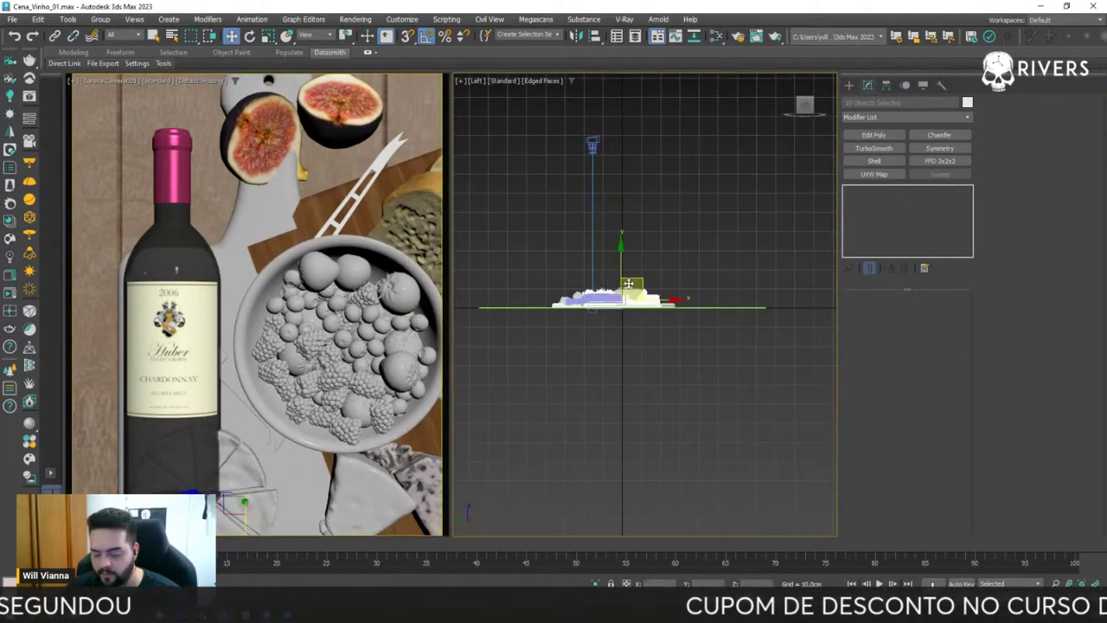
{"action": "middle_click_drag", "start_coordinate": [667, 259], "coordinate": [667, 294], "text": "alt"}
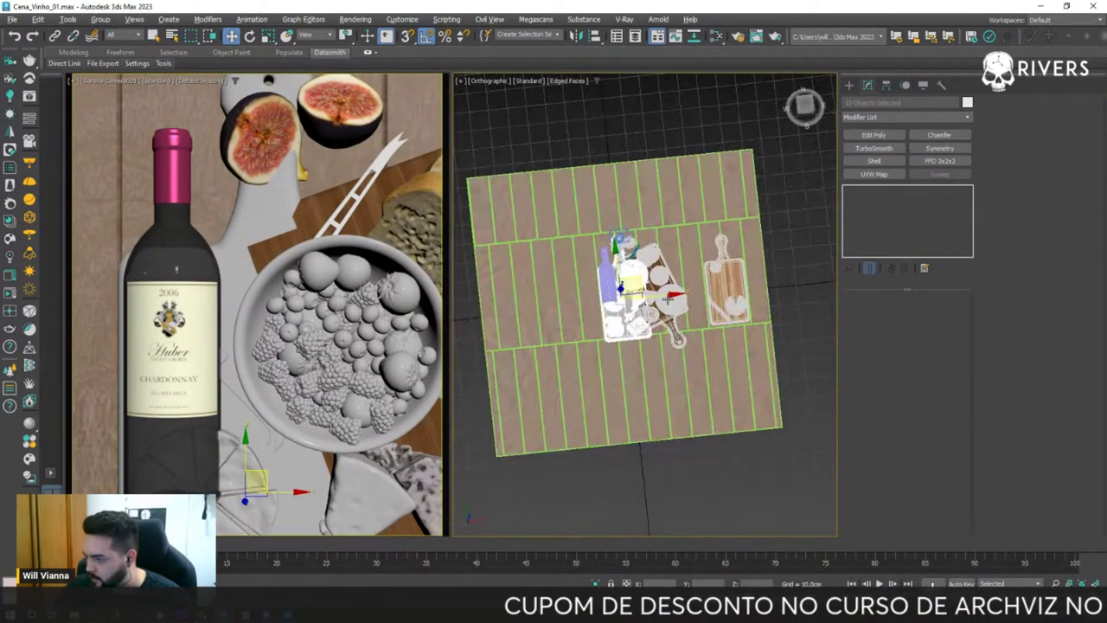
{"action": "left_click_drag", "start_coordinate": [667, 295], "coordinate": [783, 285]}
{"action": "mouse_move", "coordinate": [782, 285]}
{"action": "middle_mouse_down", "text": "alt"}
{"action": "mouse_move", "coordinate": [692, 259]}
{"action": "mouse_move", "coordinate": [588, 290]}
{"action": "mouse_move", "coordinate": [562, 284]}
{"action": "middle_mouse_up", "text": "alt"}
{"action": "left_click_drag", "start_coordinate": [793, 277], "coordinate": [828, 278]}
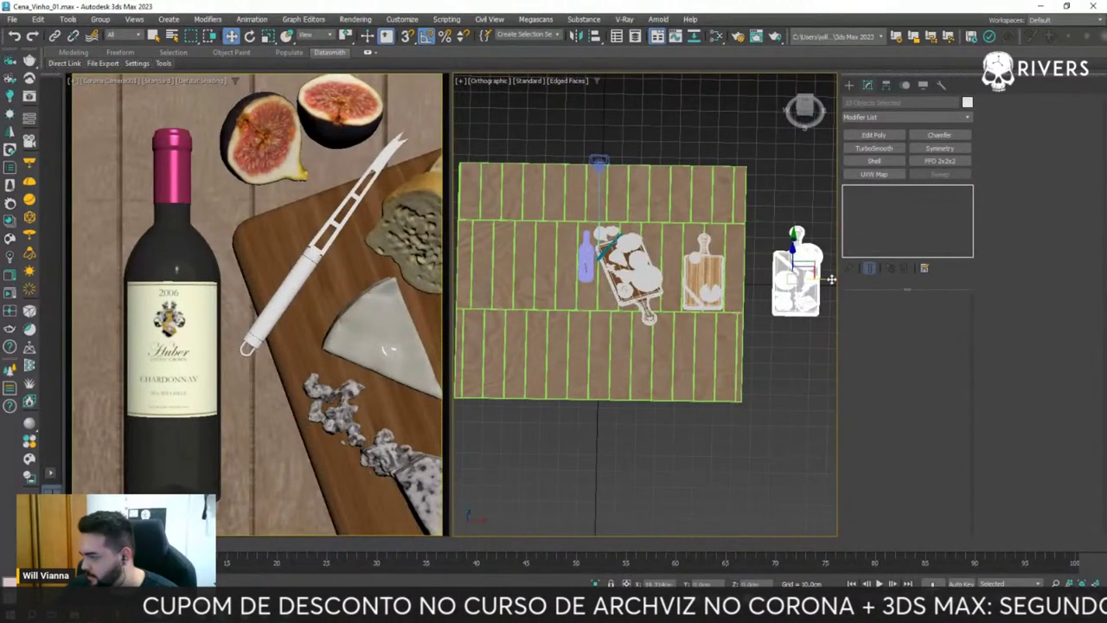
- Frame the cheese board in default shading and bring up the Asset Tracking list
{"action": "mouse_move", "coordinate": [777, 375]}
{"action": "middle_mouse_down", "text": "alt"}
{"action": "mouse_move", "coordinate": [771, 362]}
{"action": "mouse_move", "coordinate": [622, 401]}
{"action": "mouse_move", "coordinate": [648, 335]}
{"action": "middle_mouse_up", "text": "alt"}
{"action": "key", "text": "z"}
{"action": "key", "text": "F4"}
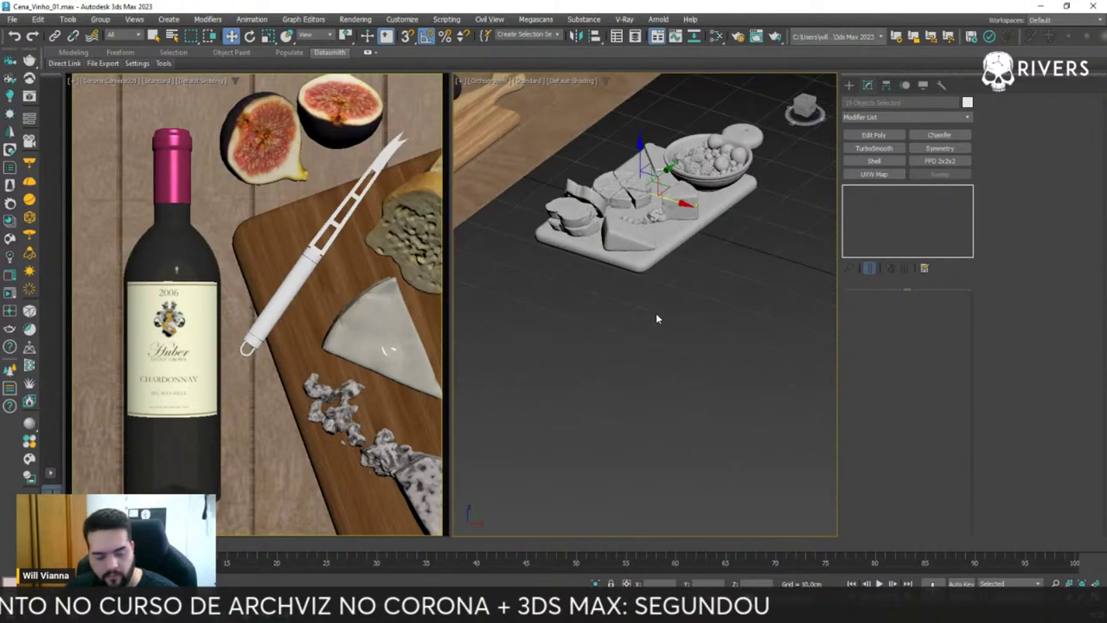
{"action": "key", "text": "shift+t"}
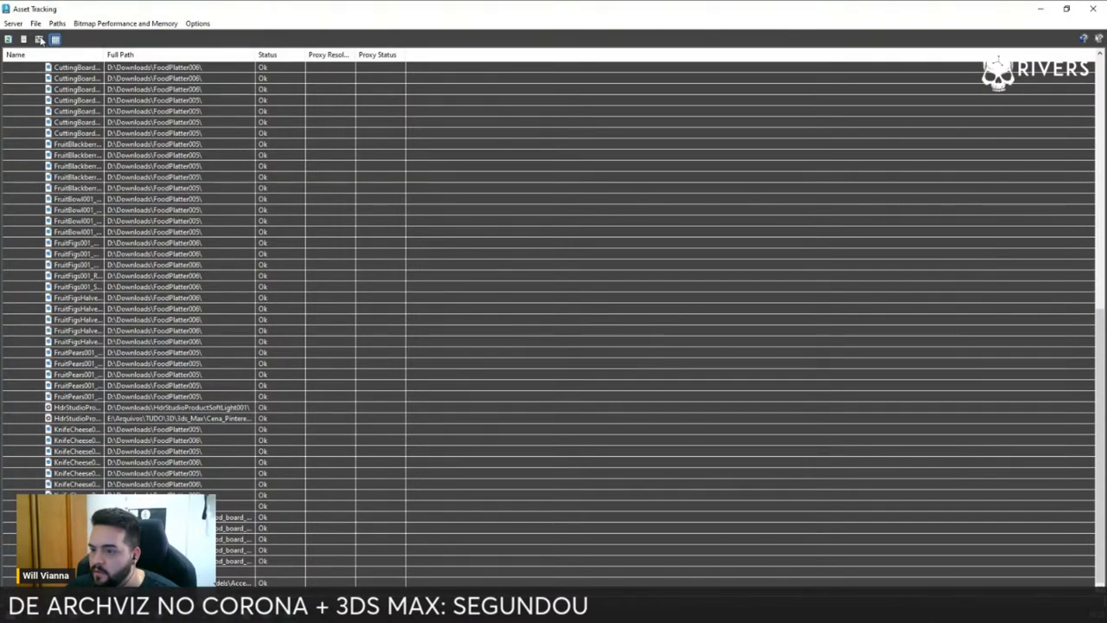
- Refresh the list and select the missing BreadBaguette, CheeseApple, CheeseBlueW and CheeseBrie texture entries
{"action": "left_click", "coordinate": [39, 40]}
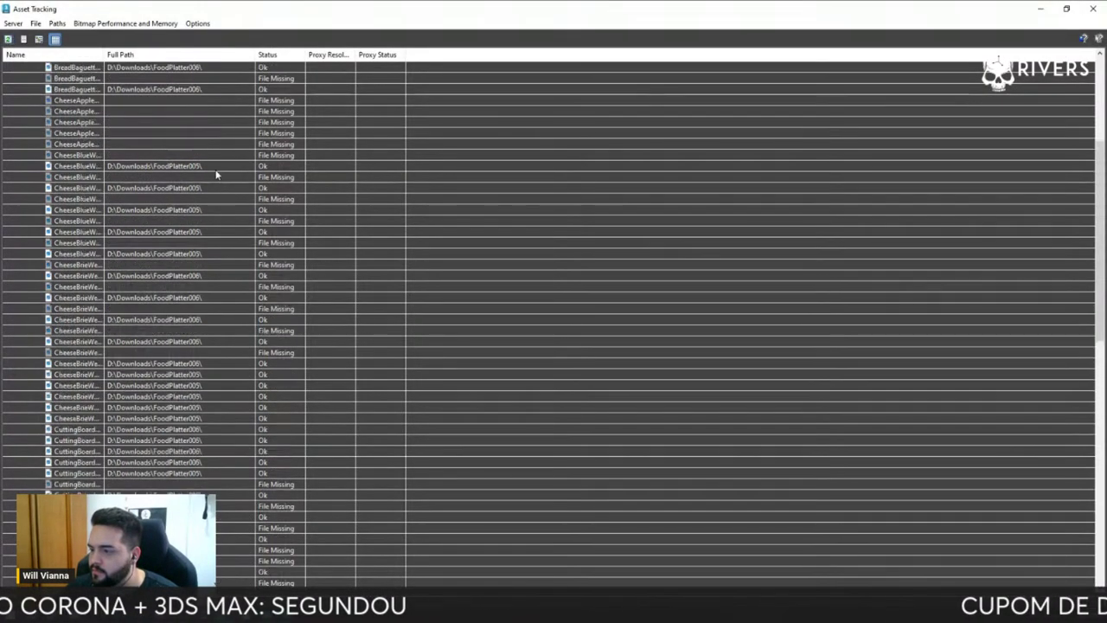
{"action": "scroll", "coordinate": [217, 173], "scroll_direction": "up", "scroll_amount": 13}
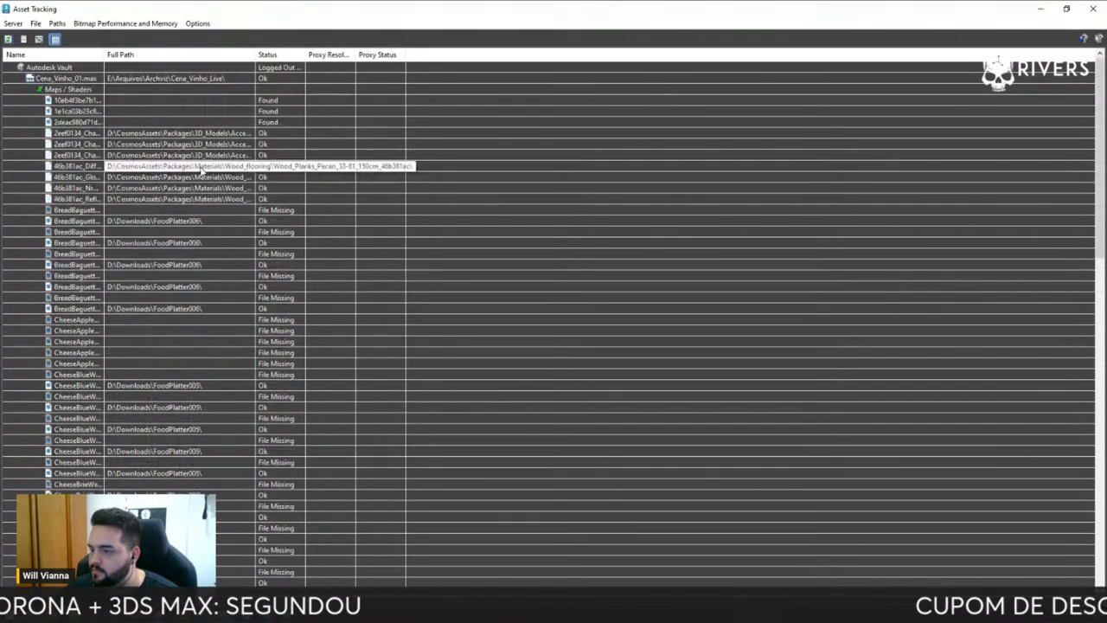
{"action": "left_click", "coordinate": [279, 210]}
{"action": "left_click", "coordinate": [282, 232], "text": "ctrl"}
{"action": "left_click", "coordinate": [284, 253], "text": "ctrl"}
{"action": "left_click", "coordinate": [288, 275], "text": "ctrl"}
{"action": "left_click", "coordinate": [289, 298], "text": "ctrl"}
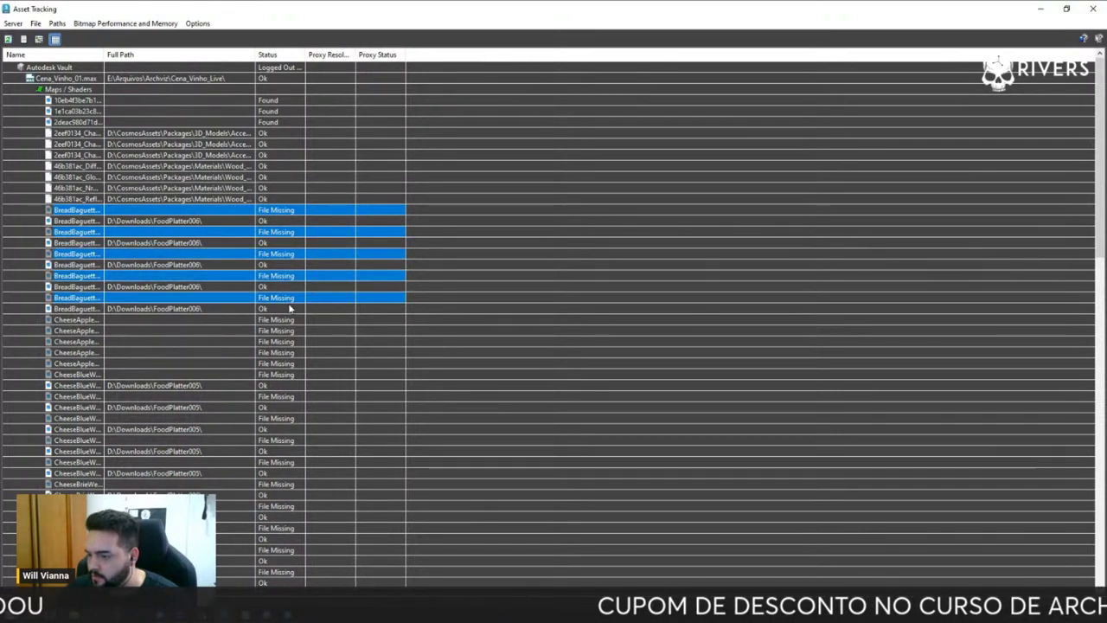
{"action": "left_click", "coordinate": [288, 319], "text": "ctrl"}
{"action": "left_click", "coordinate": [286, 330], "text": "ctrl"}
{"action": "left_click", "coordinate": [277, 374], "text": "ctrl"}
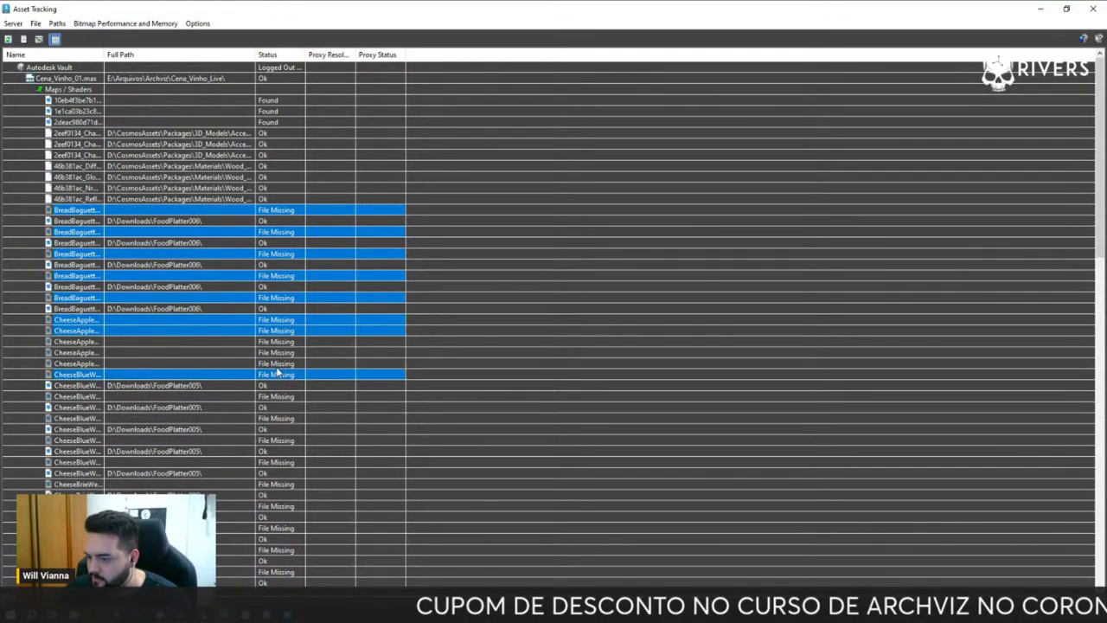
{"action": "left_click", "coordinate": [278, 363], "text": "ctrl"}
{"action": "left_click", "coordinate": [278, 352], "text": "ctrl"}
{"action": "left_click", "coordinate": [279, 341], "text": "ctrl"}
{"action": "left_click", "coordinate": [296, 400], "text": "ctrl"}
{"action": "left_click", "coordinate": [295, 420], "text": "ctrl"}
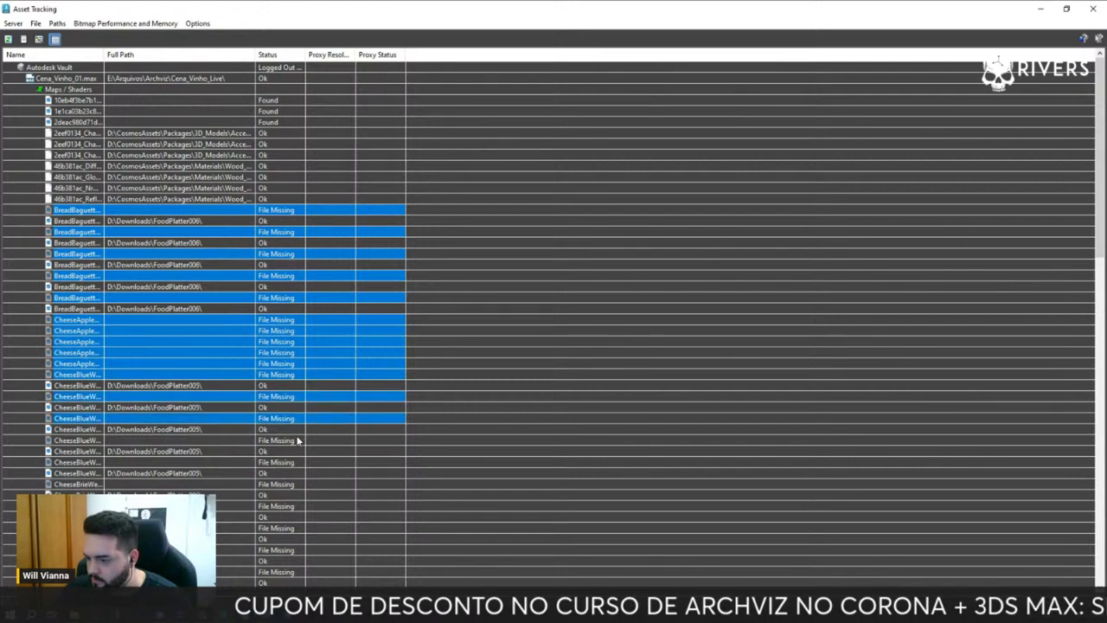
{"action": "left_click", "coordinate": [296, 441], "text": "ctrl"}
{"action": "left_click", "coordinate": [288, 463], "text": "ctrl"}
{"action": "left_click", "coordinate": [284, 485], "text": "ctrl"}
{"action": "left_click", "coordinate": [286, 506], "text": "ctrl"}
{"action": "left_click", "coordinate": [287, 527], "text": "ctrl"}
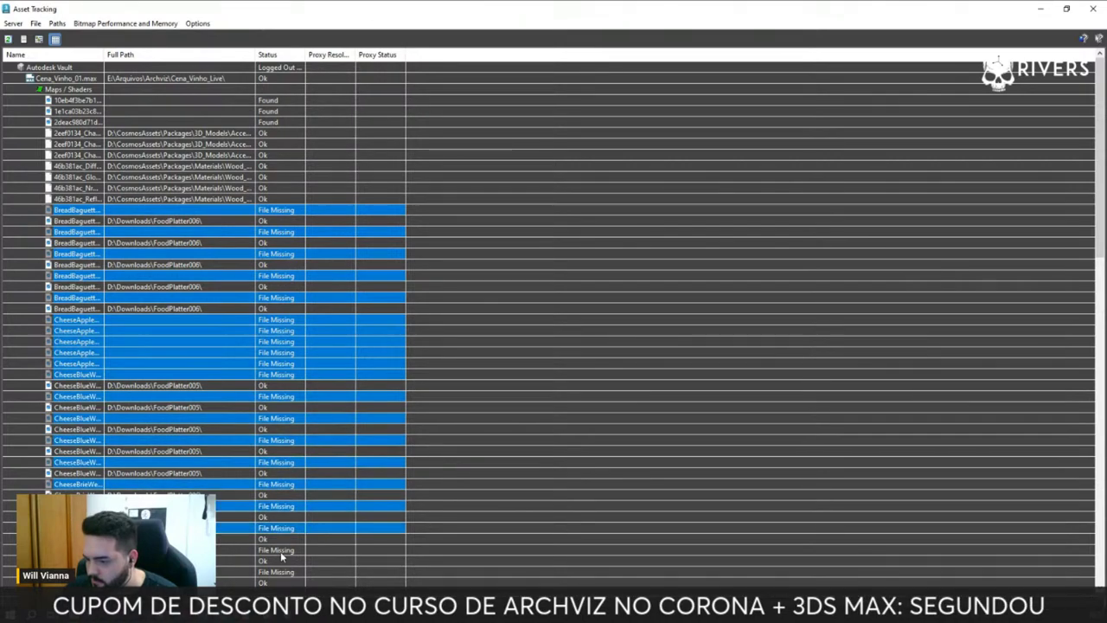
{"action": "left_click", "coordinate": [286, 550], "text": "ctrl"}
{"action": "left_click", "coordinate": [286, 571], "text": "ctrl"}
- Add the missing CuttingBoard, FruitBlackberry and FruitBlueberry entries to the selection
{"action": "scroll", "coordinate": [302, 380], "scroll_direction": "down", "scroll_amount": 6}
{"action": "scroll", "coordinate": [301, 380], "scroll_direction": "down", "scroll_amount": 7}
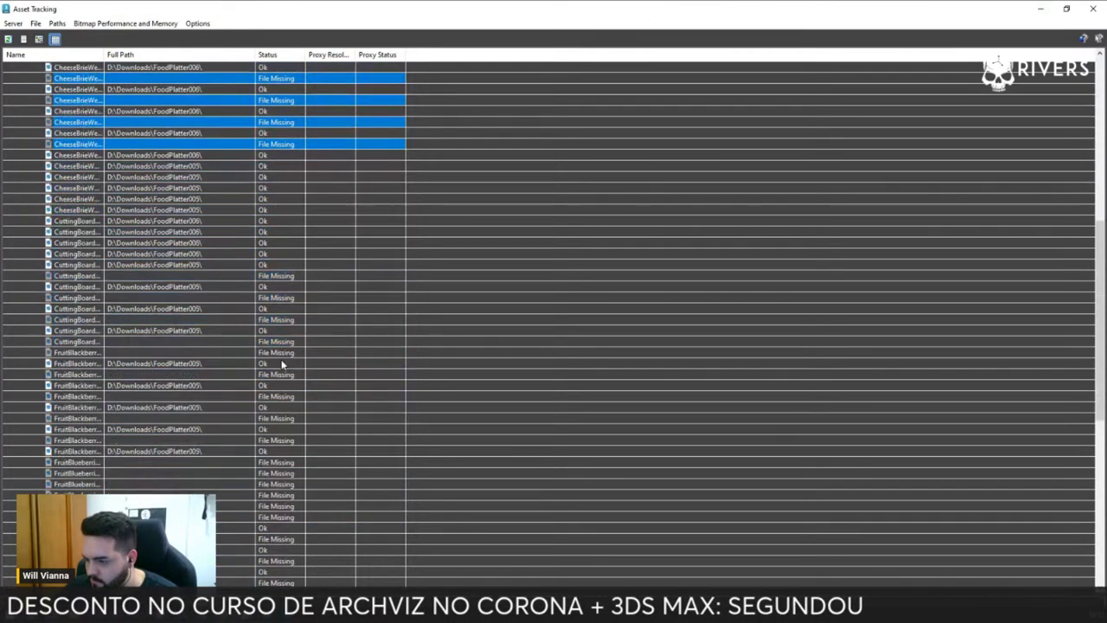
{"action": "left_click", "coordinate": [284, 274], "text": "ctrl"}
{"action": "left_click", "coordinate": [289, 298], "text": "ctrl"}
{"action": "left_click", "coordinate": [294, 320], "text": "ctrl"}
{"action": "left_click", "coordinate": [292, 342], "text": "ctrl"}
{"action": "left_click", "coordinate": [294, 364], "text": "ctrl"}
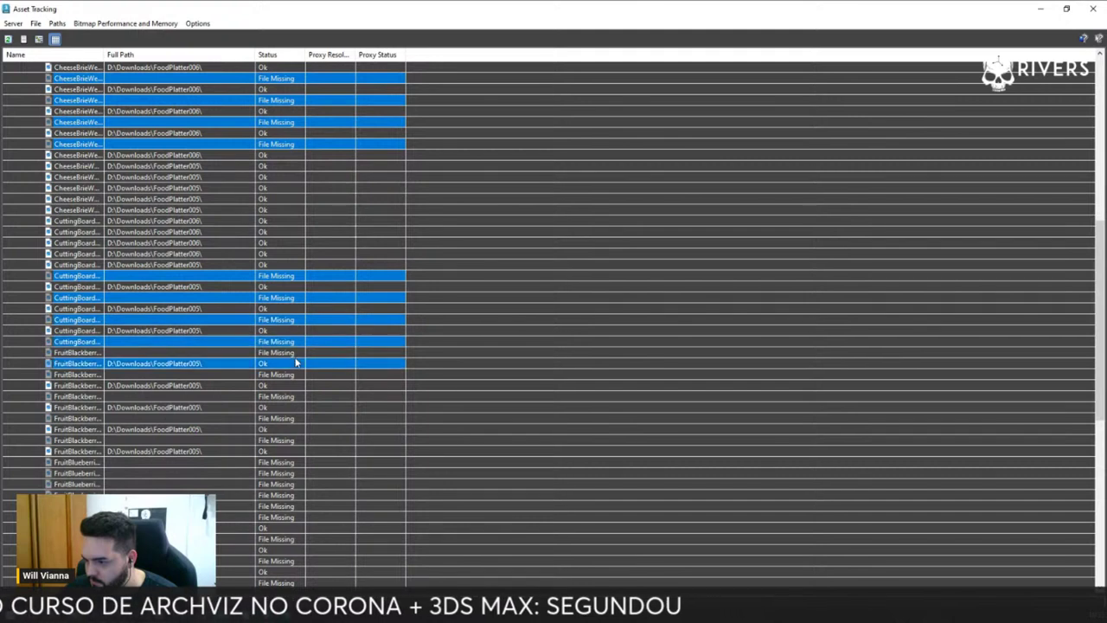
{"action": "left_click", "coordinate": [294, 353], "text": "ctrl"}
{"action": "left_click", "coordinate": [291, 363], "text": "ctrl"}
{"action": "left_click", "coordinate": [293, 374], "text": "ctrl"}
{"action": "left_click", "coordinate": [296, 396], "text": "ctrl"}
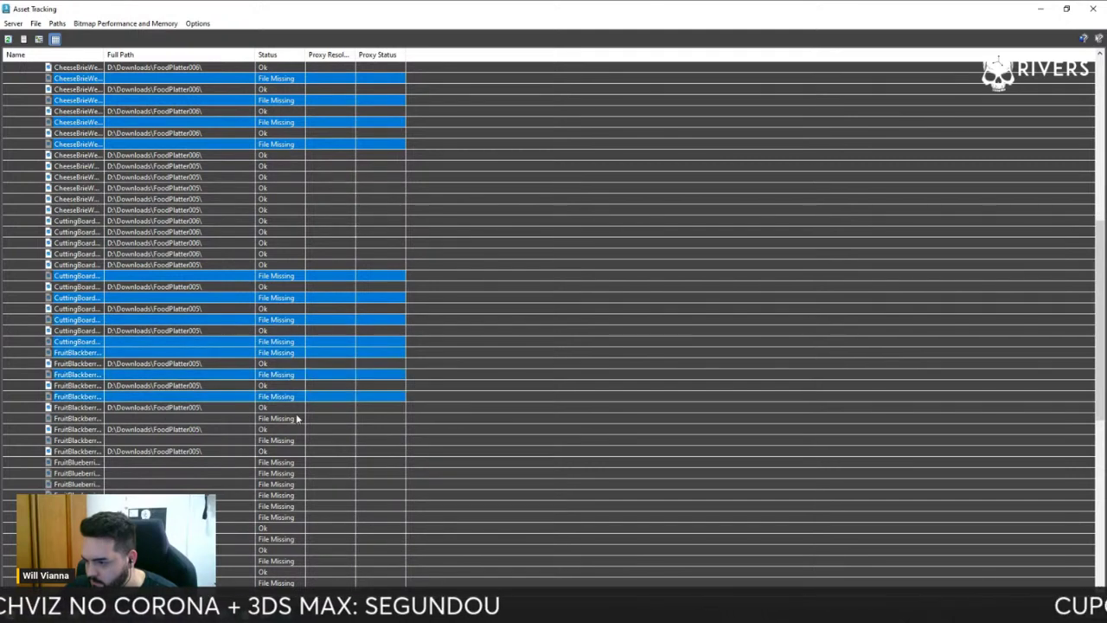
{"action": "left_click", "coordinate": [298, 418], "text": "ctrl"}
{"action": "left_click", "coordinate": [295, 440], "text": "ctrl"}
{"action": "left_click", "coordinate": [284, 462], "text": "ctrl"}
{"action": "left_click", "coordinate": [285, 517], "text": "ctrl"}
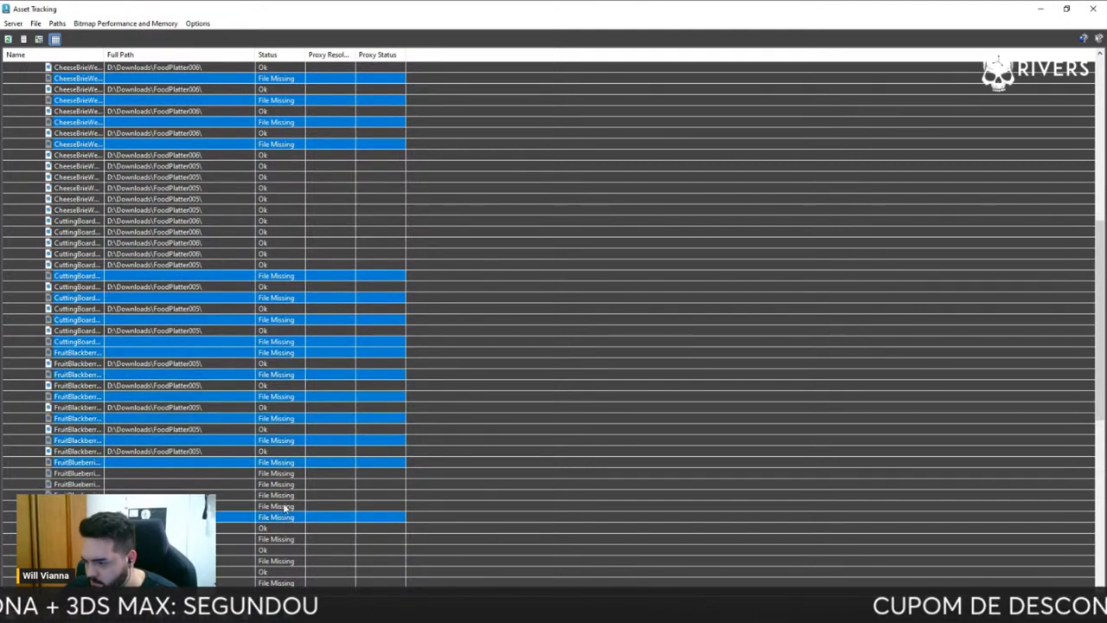
{"action": "left_click", "coordinate": [286, 506], "text": "ctrl"}
{"action": "left_click", "coordinate": [287, 494], "text": "ctrl"}
{"action": "left_click", "coordinate": [288, 484], "text": "ctrl"}
{"action": "left_click", "coordinate": [291, 473], "text": "ctrl"}
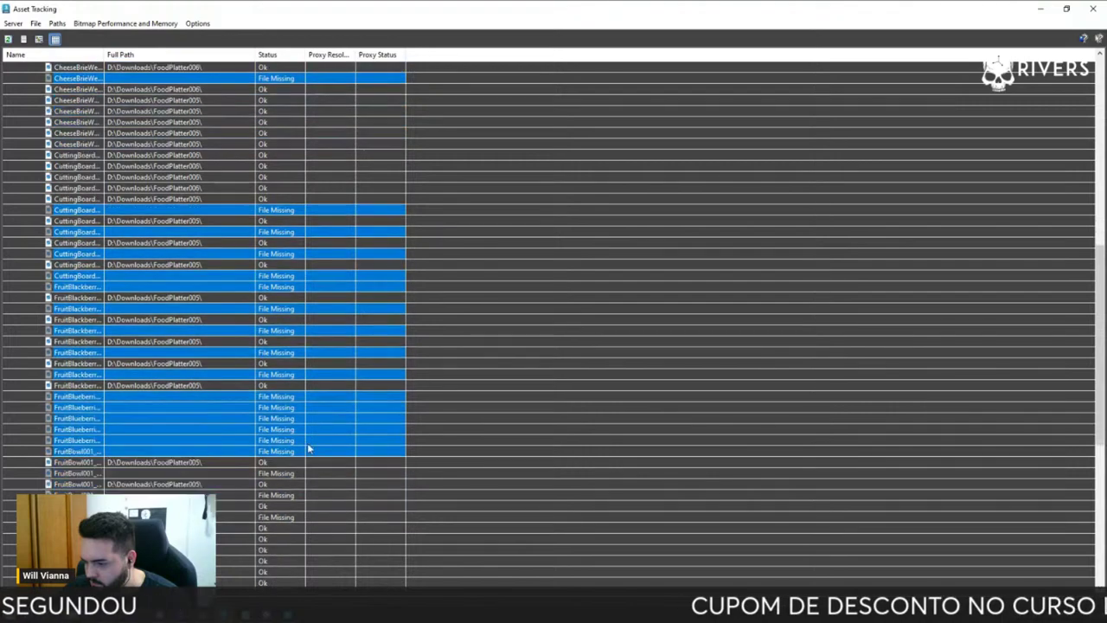
- Add the missing FruitBowl, FruitStrawberry and KnifeCheese entries to the selection
{"action": "scroll", "coordinate": [290, 474], "scroll_direction": "down", "scroll_amount": 2}
{"action": "left_click", "coordinate": [291, 473], "text": "ctrl"}
{"action": "left_click", "coordinate": [291, 495], "text": "ctrl"}
{"action": "left_click", "coordinate": [294, 516], "text": "ctrl"}
{"action": "scroll", "coordinate": [312, 450], "scroll_direction": "down", "scroll_amount": 6}
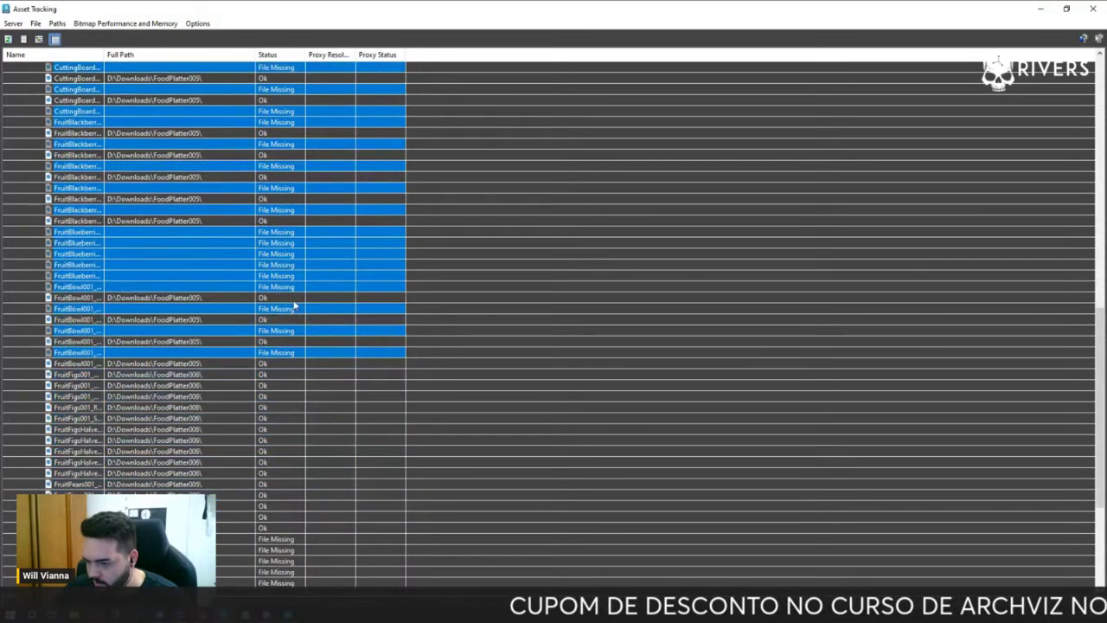
{"action": "scroll", "coordinate": [296, 303], "scroll_direction": "down", "scroll_amount": 5}
{"action": "left_click", "coordinate": [289, 341], "text": "ctrl"}
{"action": "left_click", "coordinate": [285, 352], "text": "ctrl"}
{"action": "left_click", "coordinate": [284, 364], "text": "ctrl"}
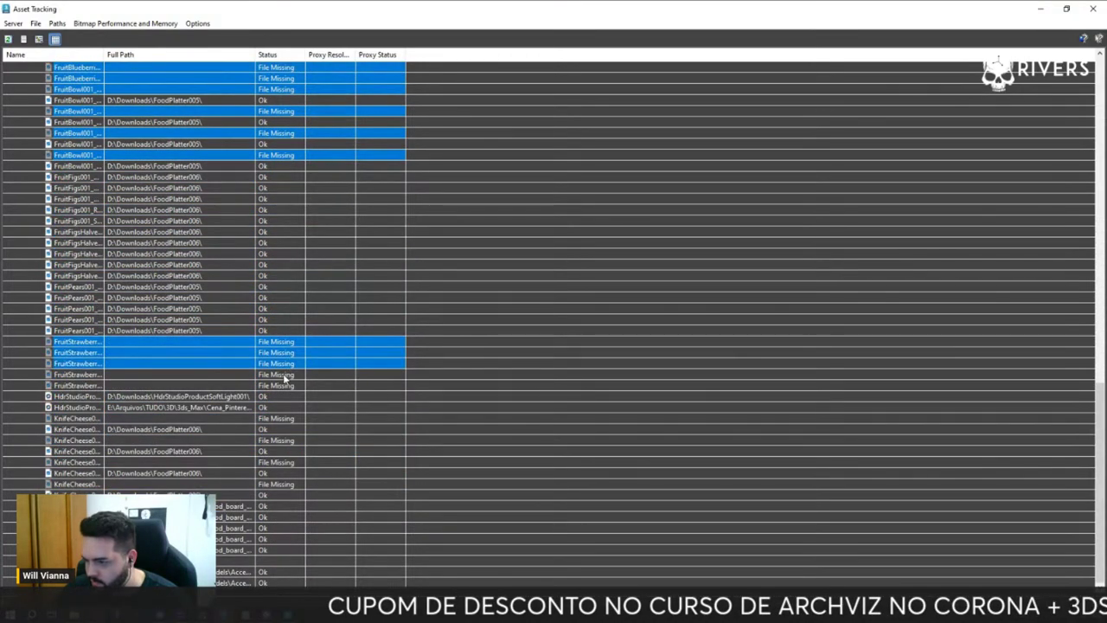
{"action": "left_click", "coordinate": [284, 375], "text": "ctrl"}
{"action": "left_click", "coordinate": [285, 385], "text": "ctrl"}
{"action": "left_click", "coordinate": [285, 418], "text": "ctrl"}
{"action": "left_click", "coordinate": [283, 440], "text": "ctrl"}
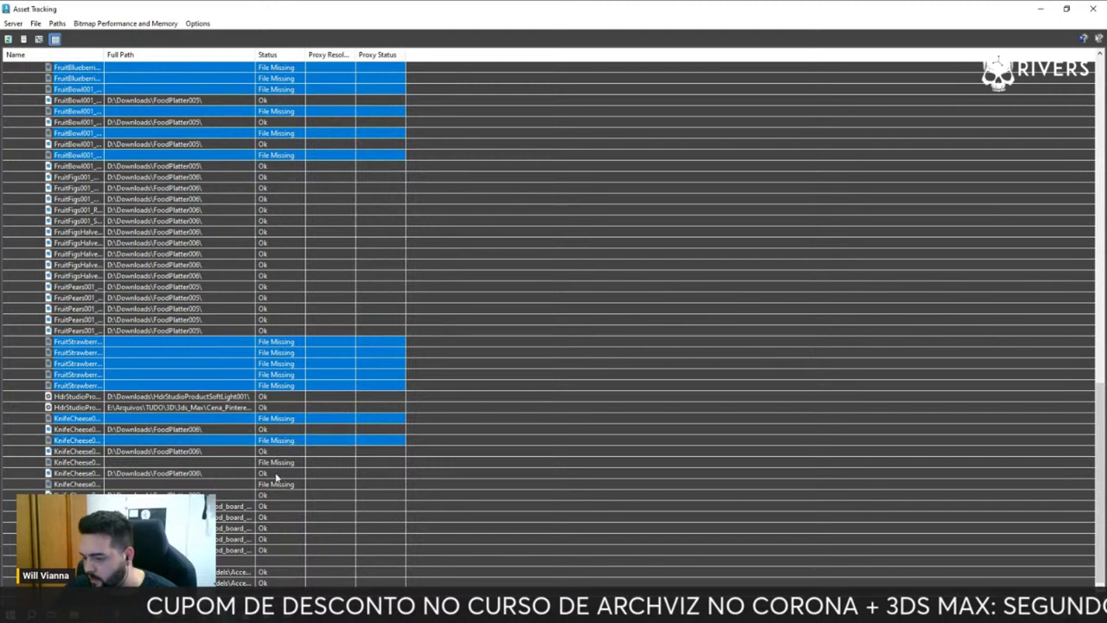
{"action": "left_click", "coordinate": [286, 462], "text": "ctrl"}
{"action": "left_click", "coordinate": [289, 483], "text": "ctrl"}
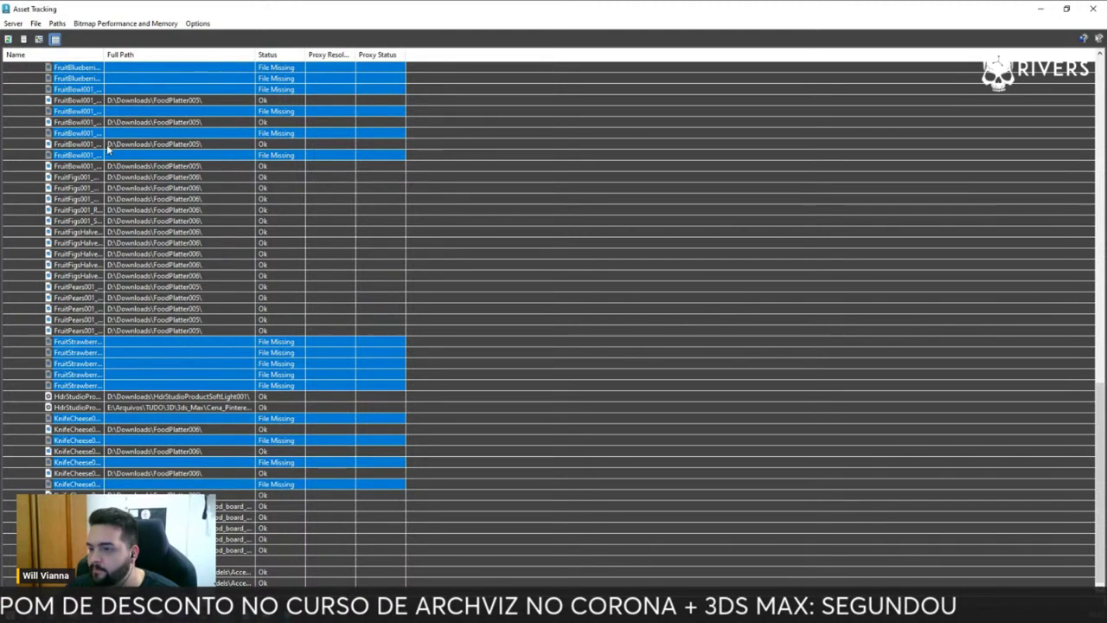
- Set the selected missing textures' path to D:\Downloads\FoodPlatter004
{"action": "left_click", "coordinate": [58, 24]}
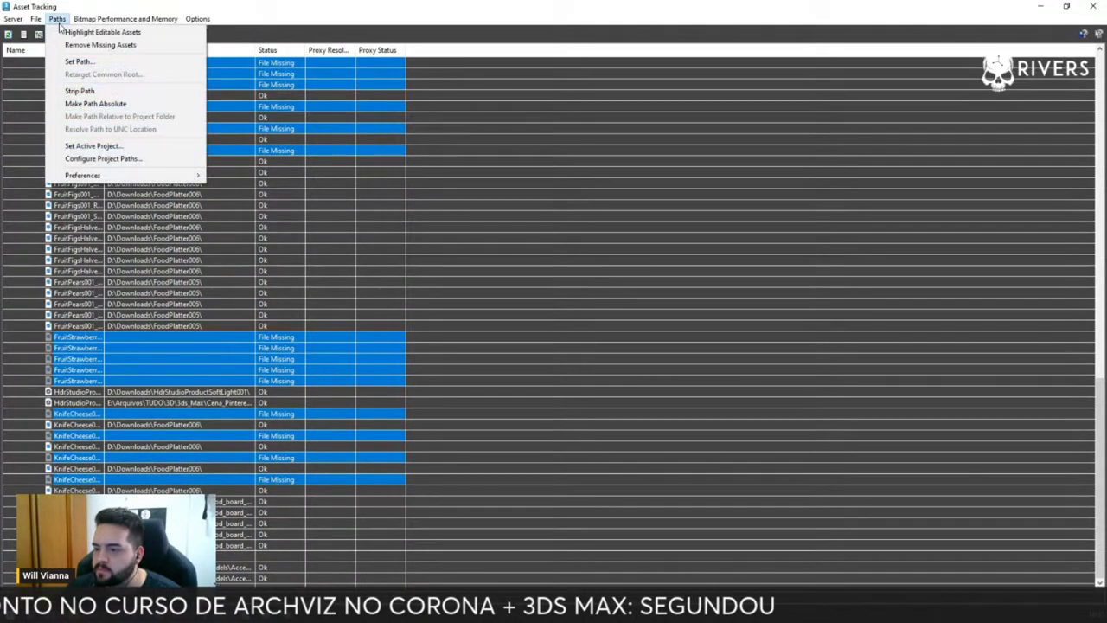
{"action": "left_click", "coordinate": [80, 61]}
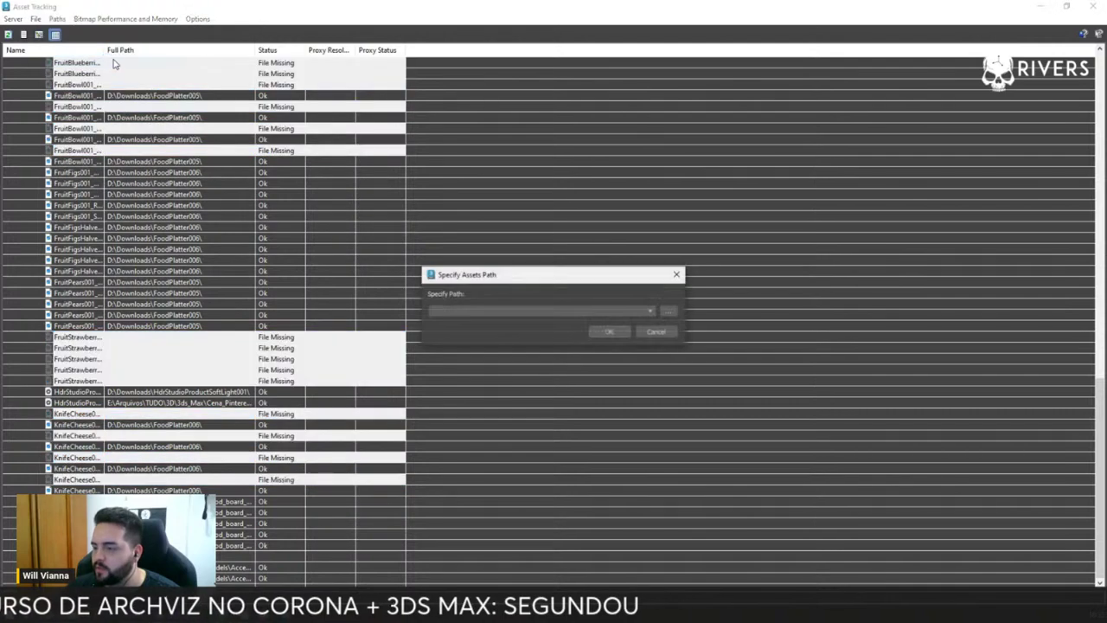
{"action": "left_click", "coordinate": [670, 310]}
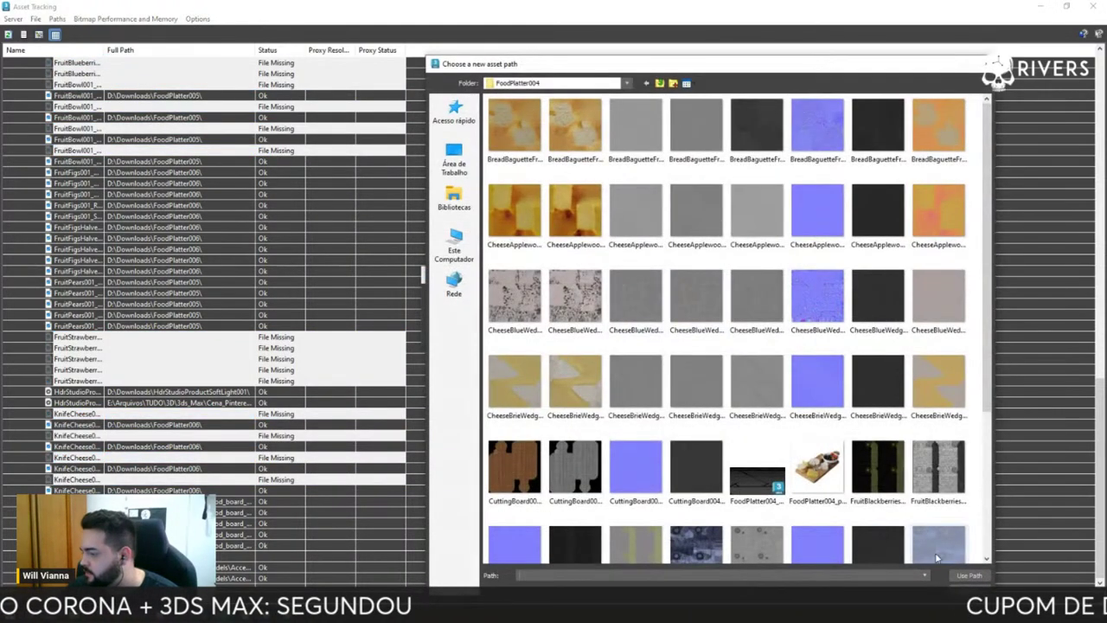
{"action": "left_click", "coordinate": [964, 575]}
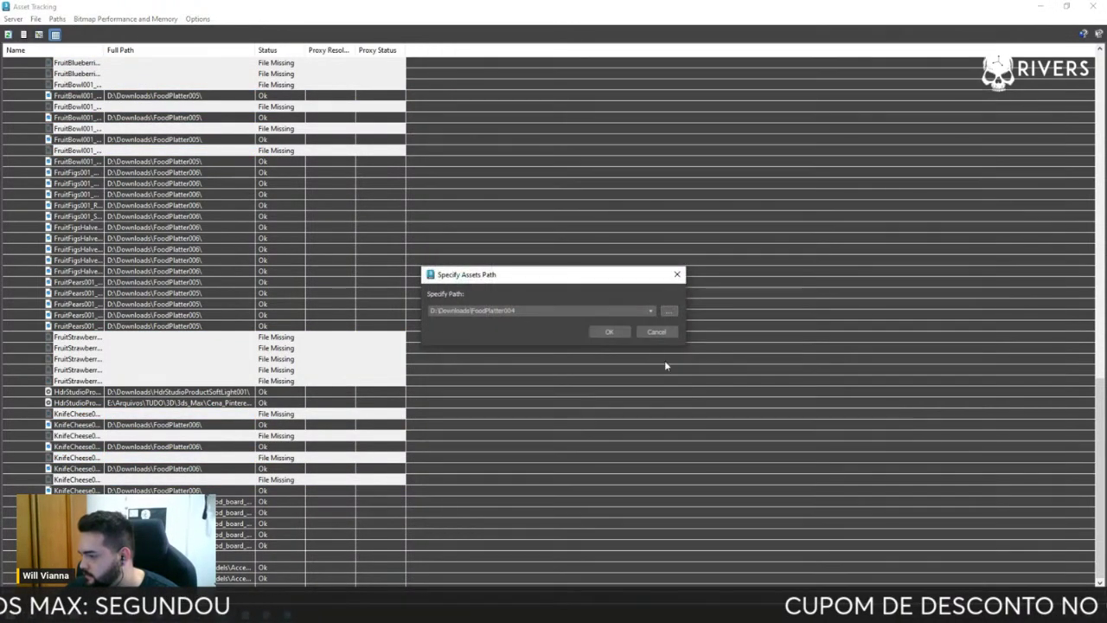
{"action": "left_click", "coordinate": [619, 330]}
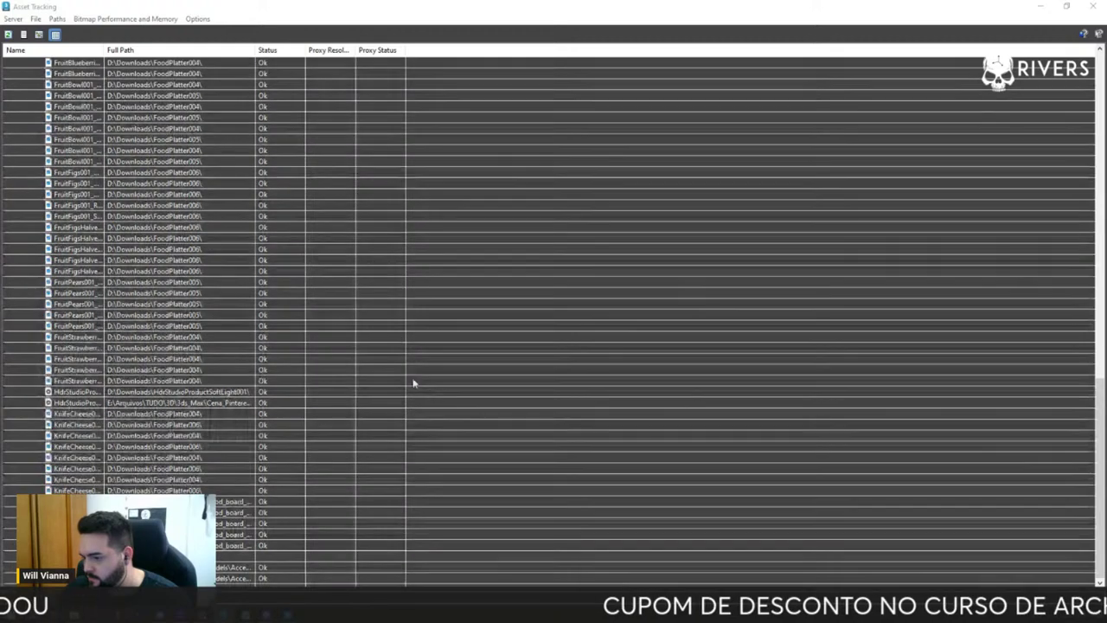
- Select the four still-missing CuttingBoard entries, then close Asset Tracking
{"action": "scroll", "coordinate": [353, 295], "scroll_direction": "up", "scroll_amount": 6}
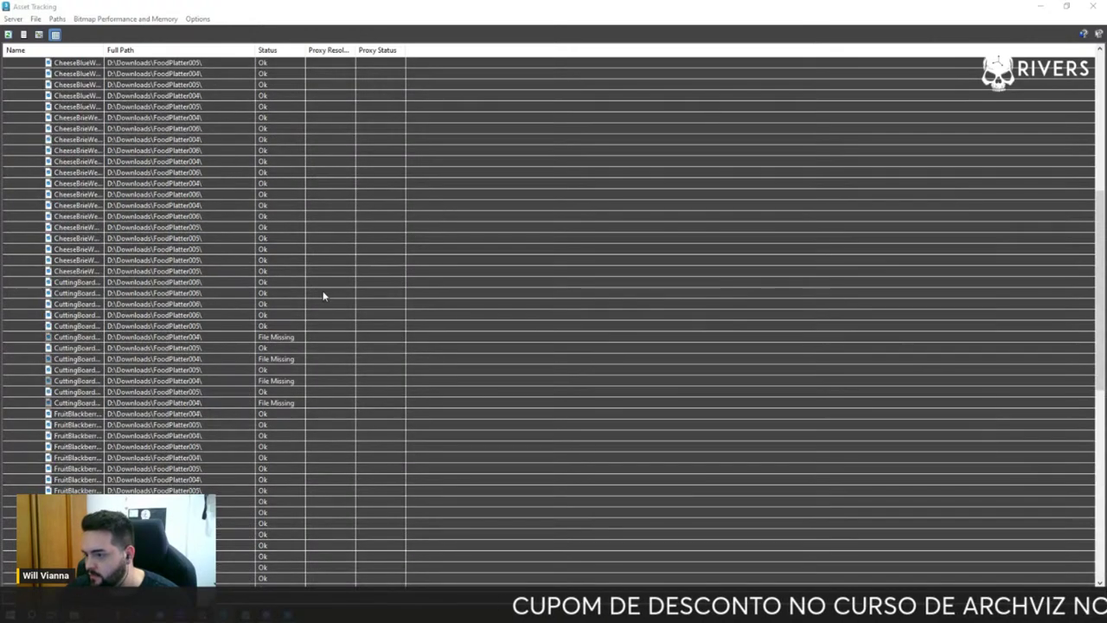
{"action": "left_click", "coordinate": [288, 336]}
{"action": "left_click", "coordinate": [285, 359], "text": "ctrl"}
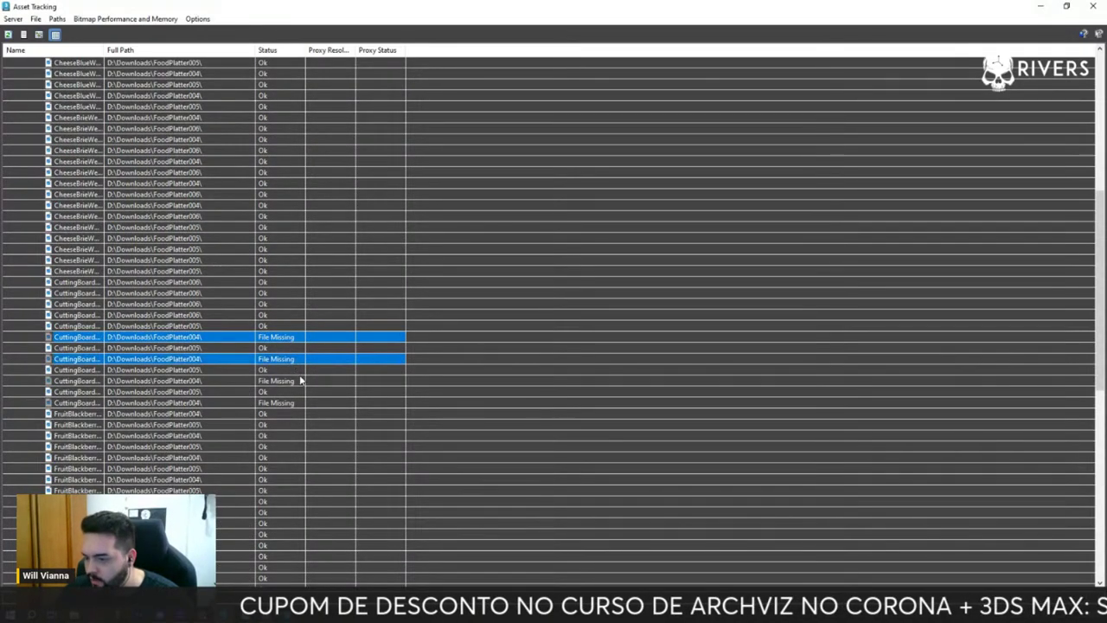
{"action": "left_click", "coordinate": [294, 381], "text": "ctrl"}
{"action": "left_click", "coordinate": [295, 402], "text": "ctrl"}
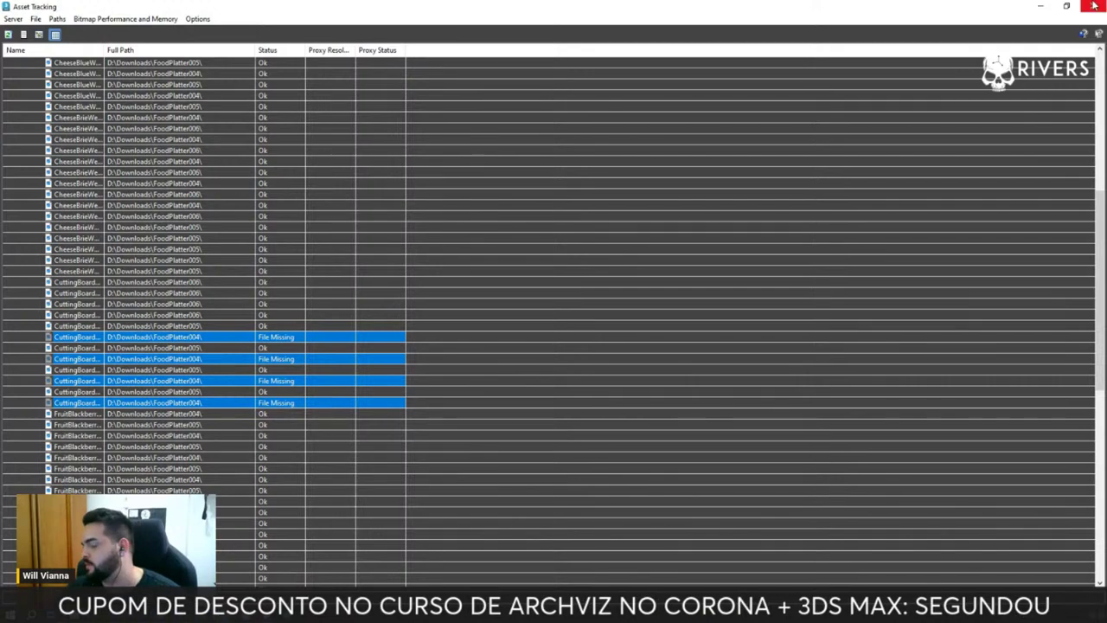
{"action": "left_click", "coordinate": [1092, 5]}
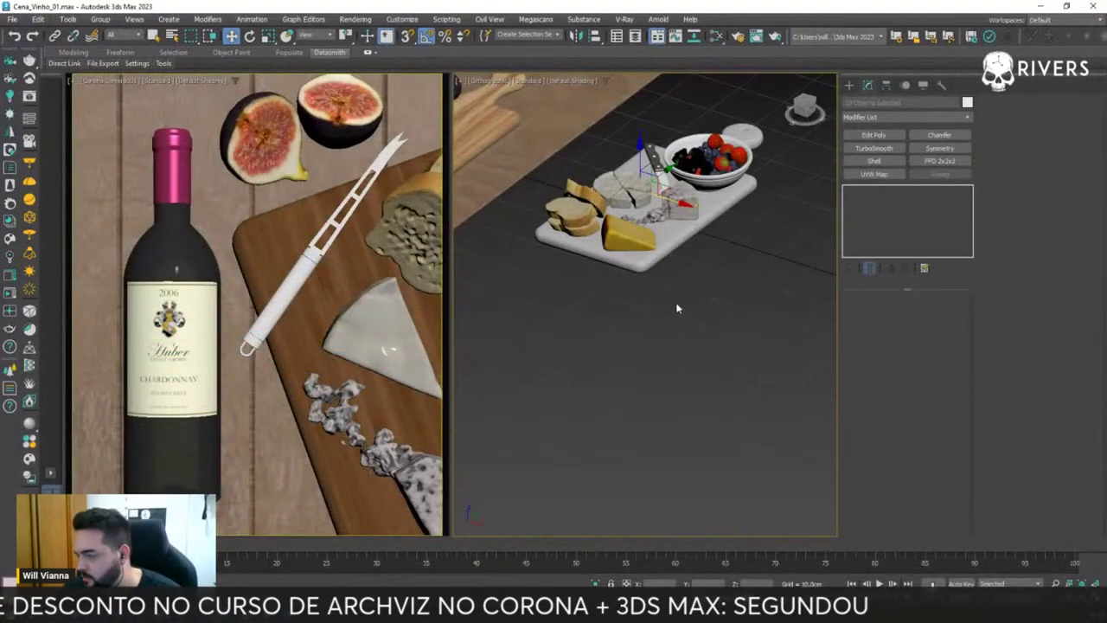
- Orbit and frame the view around the white cutting board
{"action": "mouse_move", "coordinate": [683, 332]}
{"action": "middle_mouse_down", "text": "alt"}
{"action": "mouse_move", "coordinate": [709, 344]}
{"action": "mouse_move", "coordinate": [595, 395]}
{"action": "mouse_move", "coordinate": [663, 403]}
{"action": "mouse_move", "coordinate": [681, 362]}
{"action": "middle_mouse_up", "text": "alt"}
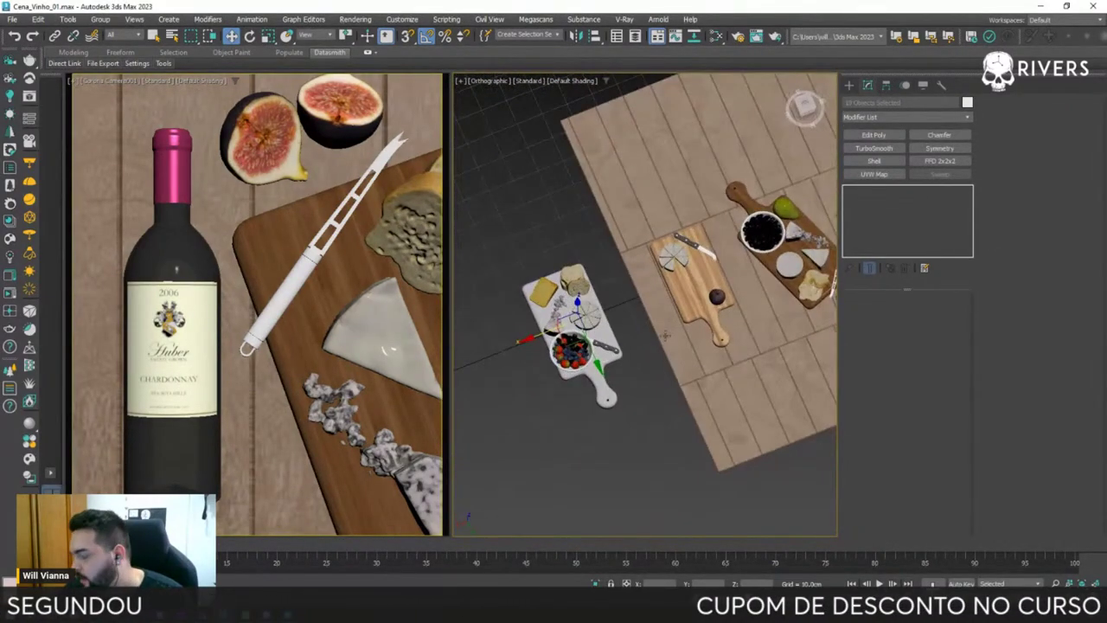
{"action": "scroll", "coordinate": [598, 314], "scroll_direction": "up", "scroll_amount": 5}
{"action": "middle_click_drag", "start_coordinate": [598, 314], "coordinate": [574, 354], "text": "alt"}
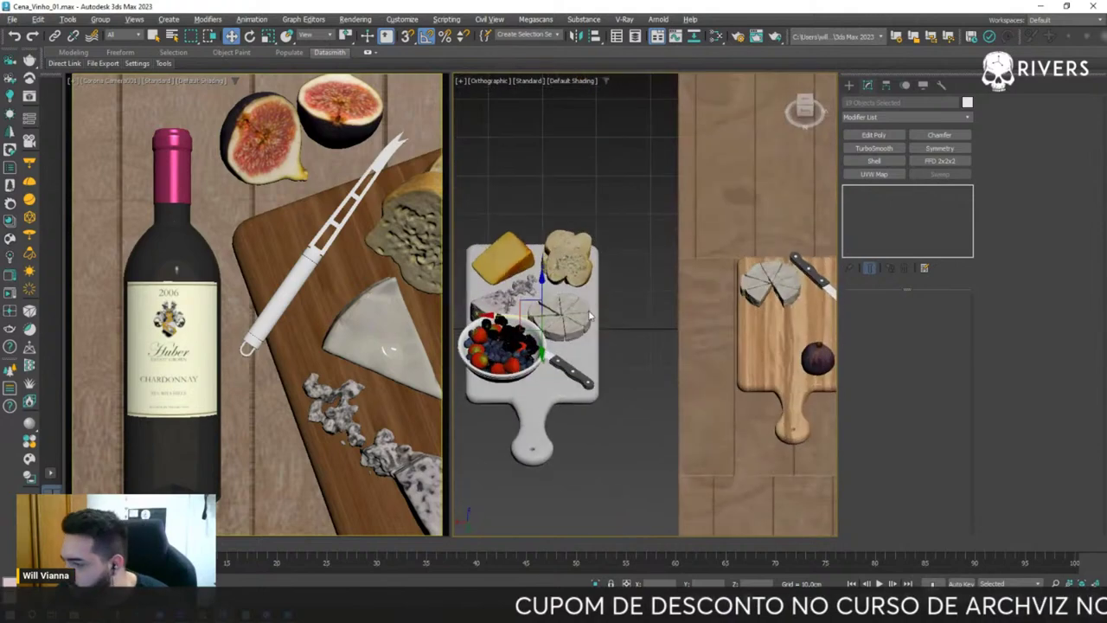
{"action": "key", "text": "e"}
{"action": "scroll", "coordinate": [574, 354], "scroll_direction": "down", "scroll_amount": 3}
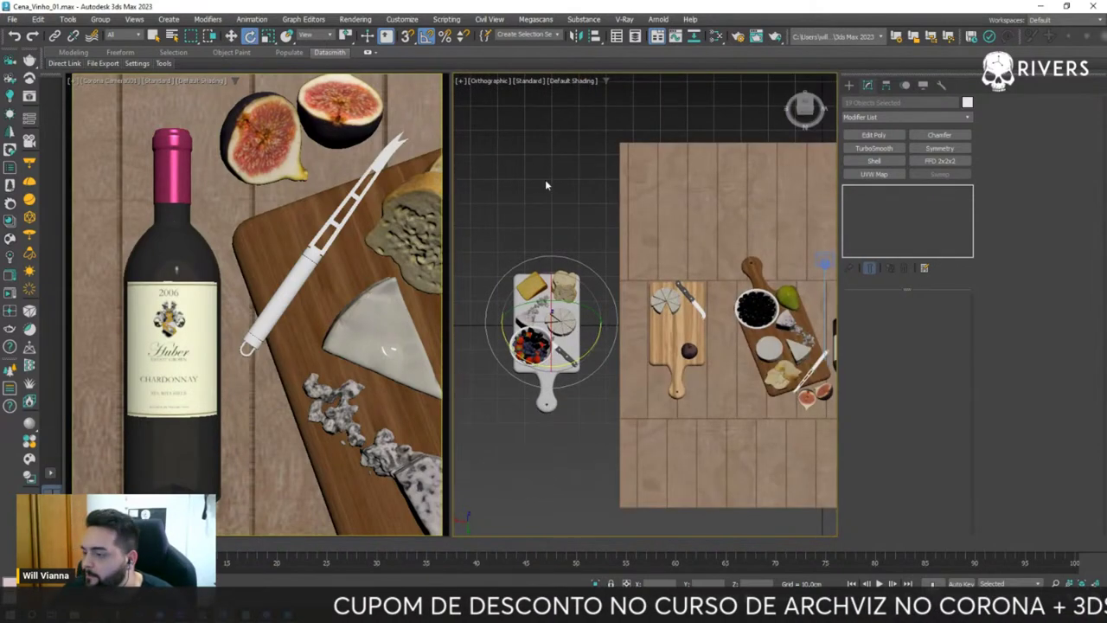
- Select the white board with everything on it, check from the side, and start a new group
{"action": "left_click", "coordinate": [517, 237]}
{"action": "left_click_drag", "start_coordinate": [582, 420], "coordinate": [582, 419]}
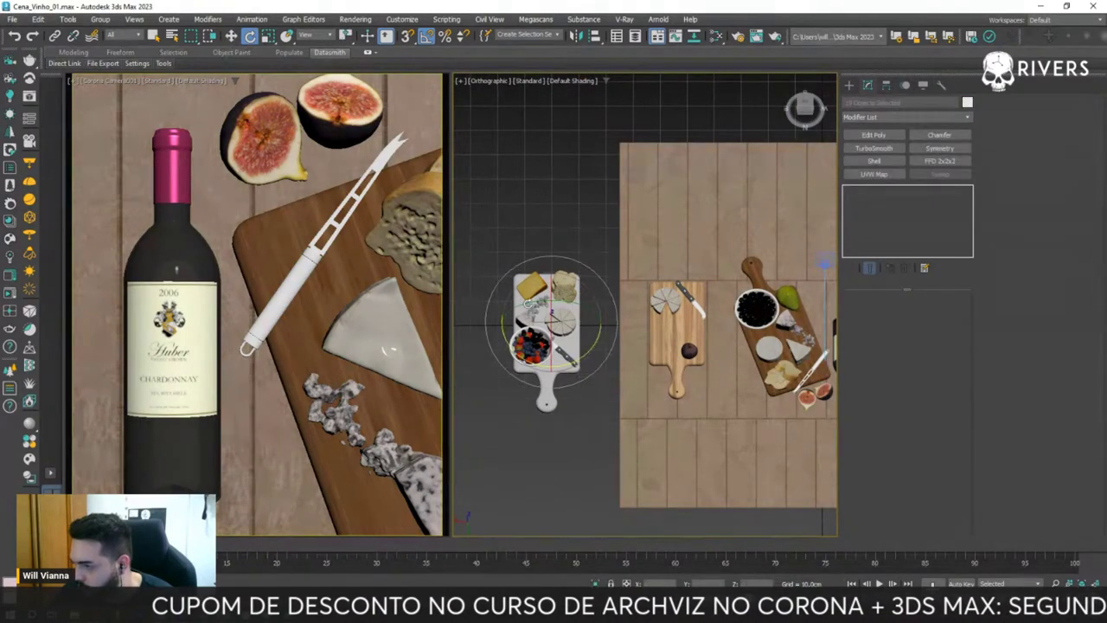
{"action": "key", "text": "z"}
{"action": "mouse_move", "coordinate": [577, 303]}
{"action": "middle_mouse_down", "text": "alt"}
{"action": "mouse_move", "coordinate": [742, 326]}
{"action": "mouse_move", "coordinate": [643, 335]}
{"action": "middle_mouse_up", "text": "alt"}
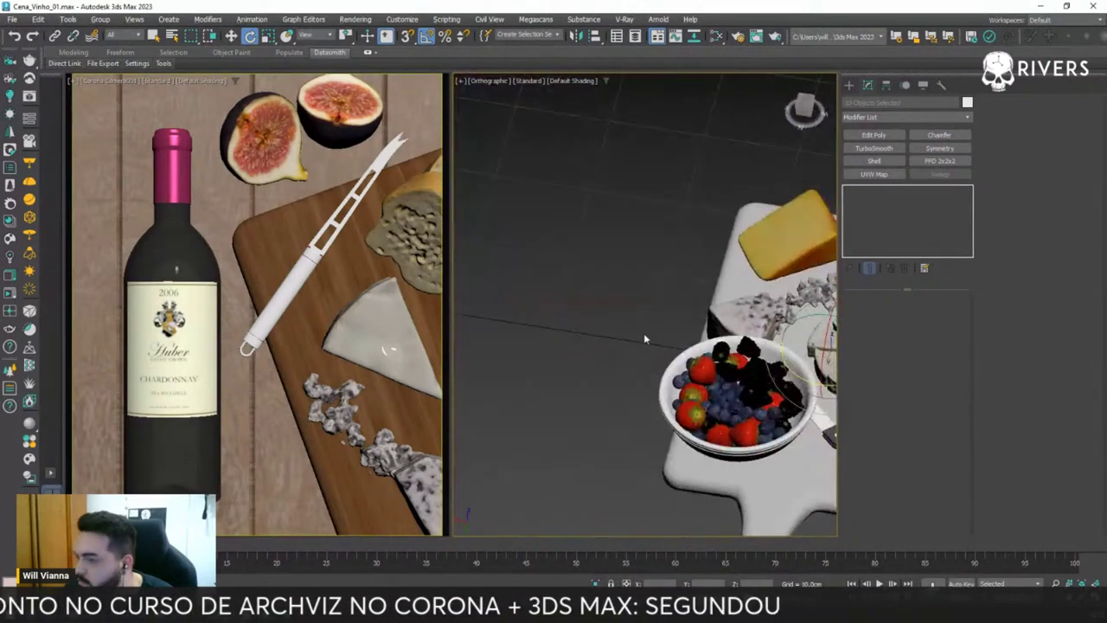
{"action": "key", "text": "shift+z"}
{"action": "key", "text": "shift+z"}
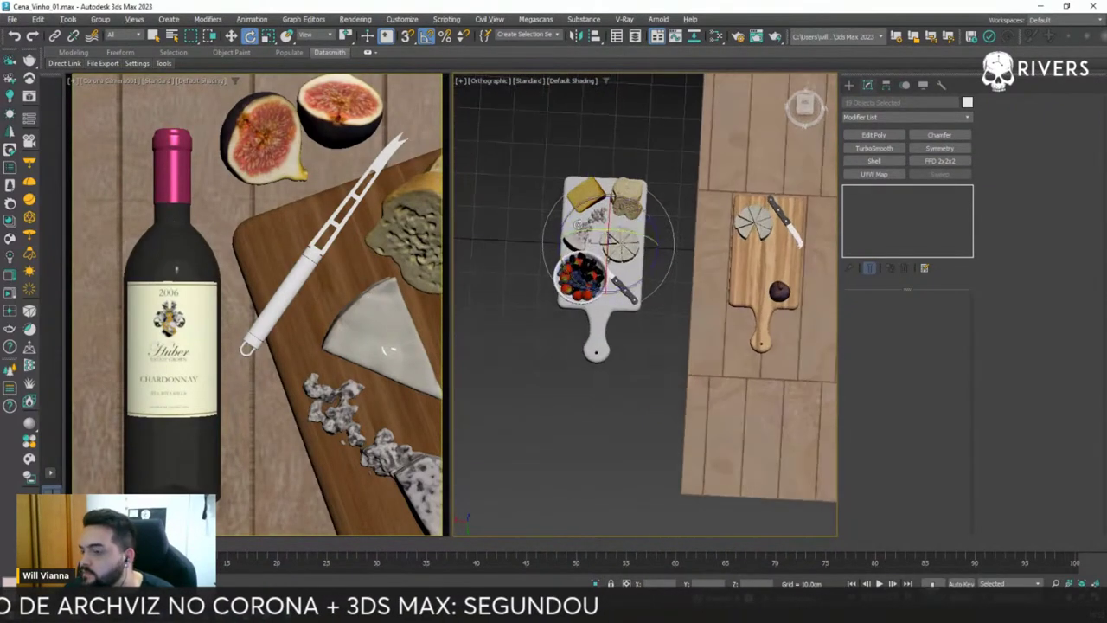
{"action": "left_click", "coordinate": [100, 19]}
{"action": "left_click", "coordinate": [113, 36]}
{"action": "type", "text": "quei"}
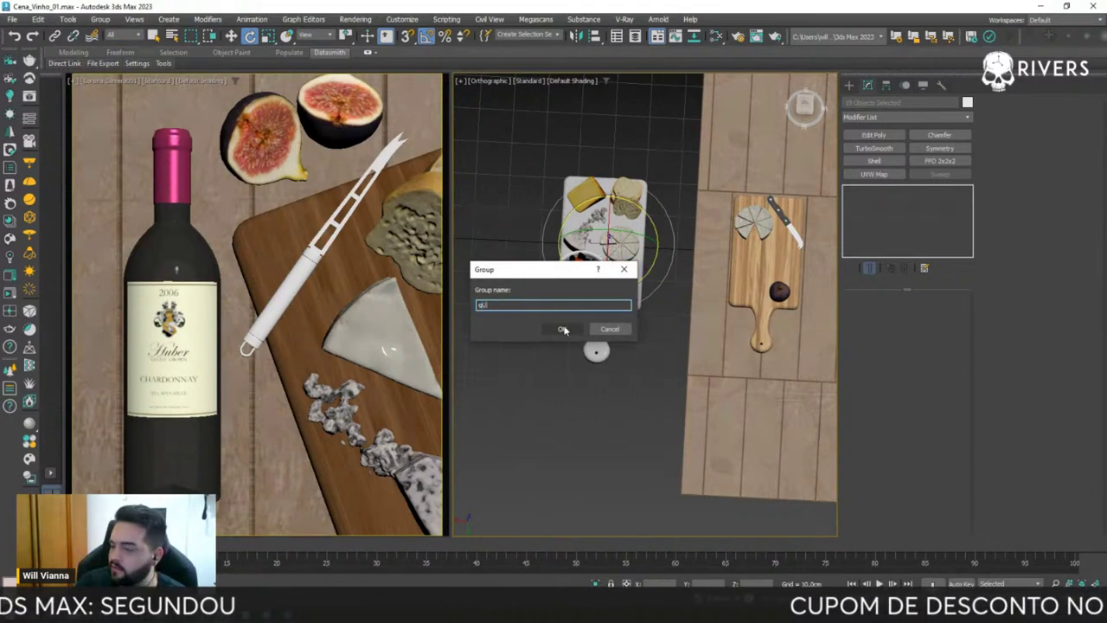
- Name the new group Queijo_Amarelo and confirm it
{"action": "type", "text": "q"}
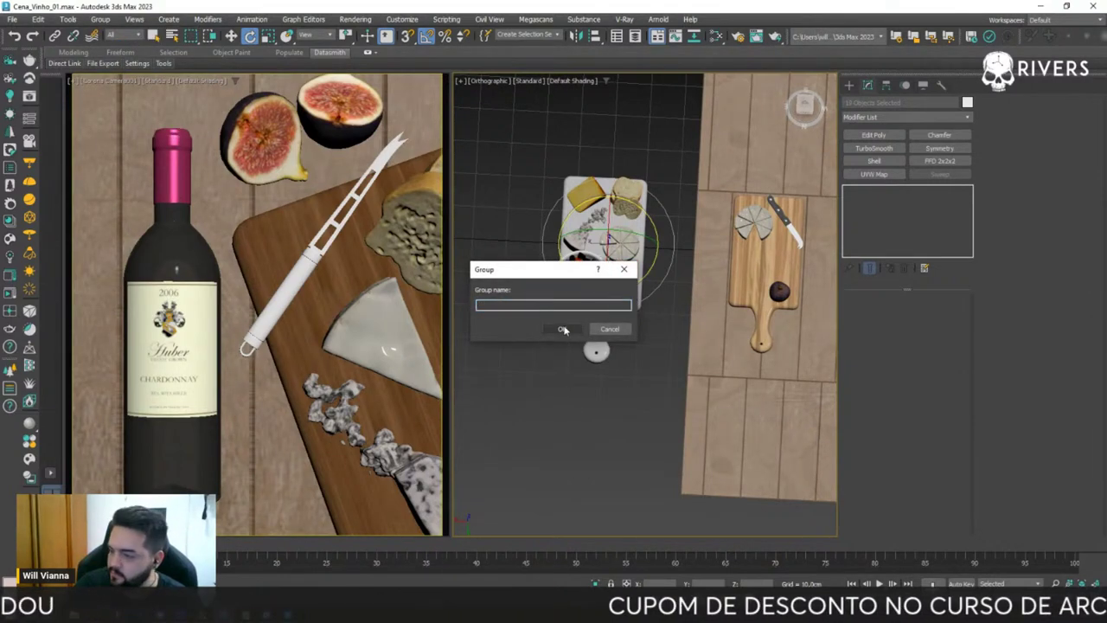
{"action": "left_click", "coordinate": [500, 304]}
{"action": "type", "text": "Queijo"}
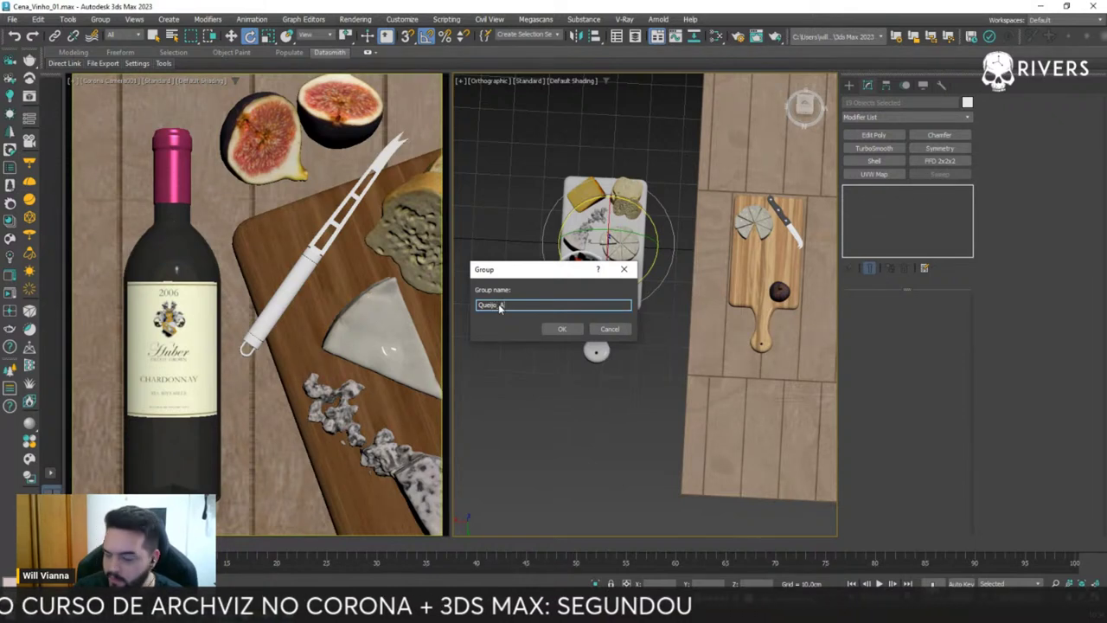
{"action": "type", "text": "Amarelo"}
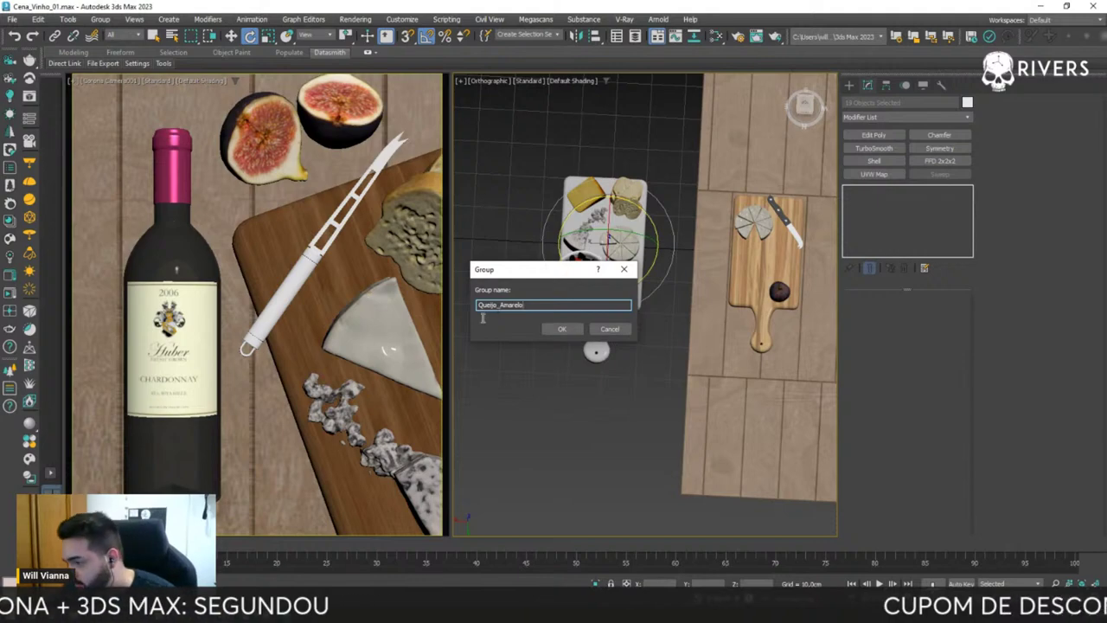
{"action": "left_click", "coordinate": [562, 329]}
- Rotate the Queijo_Amarelo group about 35 degrees and move it onto the large wooden board
{"action": "left_click_drag", "start_coordinate": [605, 290], "coordinate": [564, 286]}
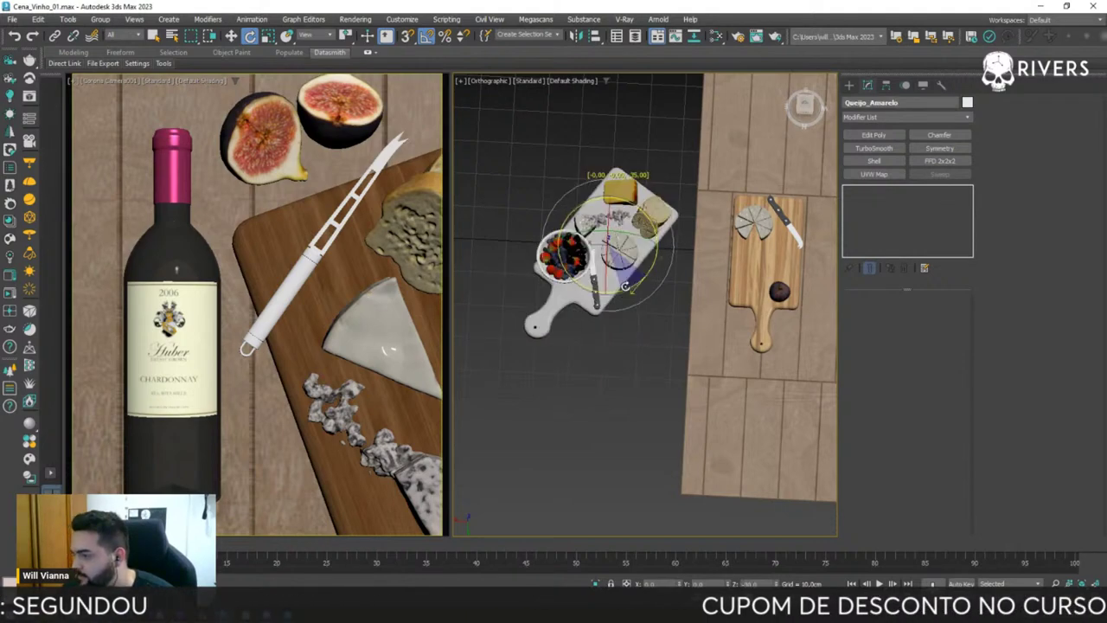
{"action": "mouse_move", "coordinate": [563, 286]}
{"action": "middle_mouse_down", "text": "alt"}
{"action": "mouse_move", "coordinate": [729, 155]}
{"action": "mouse_move", "coordinate": [642, 272]}
{"action": "middle_mouse_up", "text": "alt"}
{"action": "scroll", "coordinate": [648, 332], "scroll_direction": "up", "scroll_amount": 4}
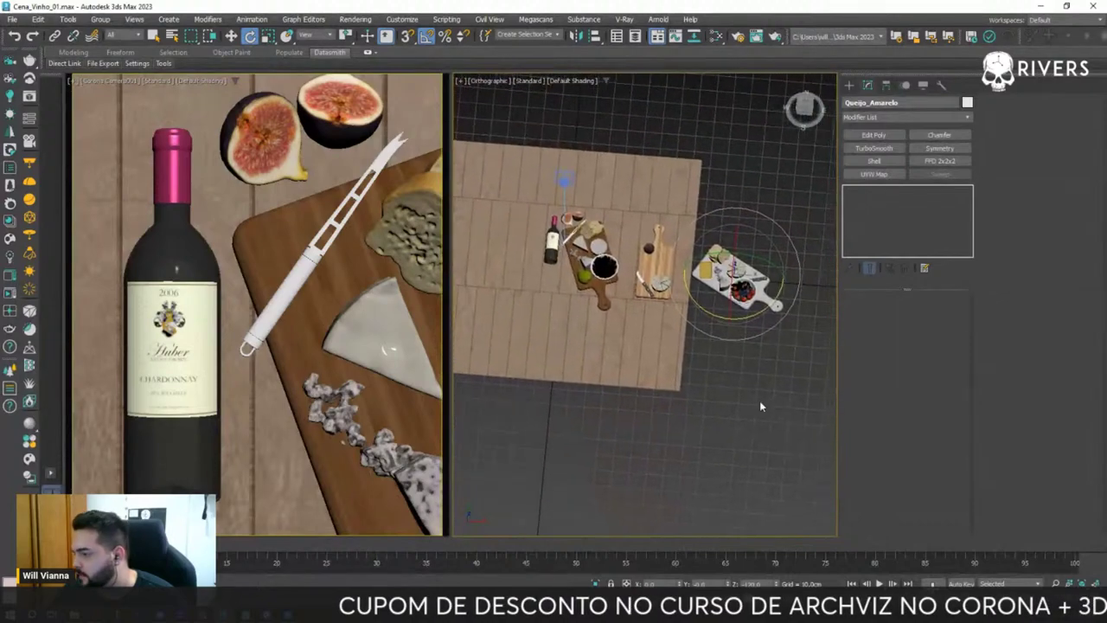
{"action": "scroll", "coordinate": [758, 403], "scroll_direction": "up", "scroll_amount": 3}
{"action": "key", "text": "shift+z"}
{"action": "left_click_drag", "start_coordinate": [717, 253], "coordinate": [694, 257]}
{"action": "key", "text": "w"}
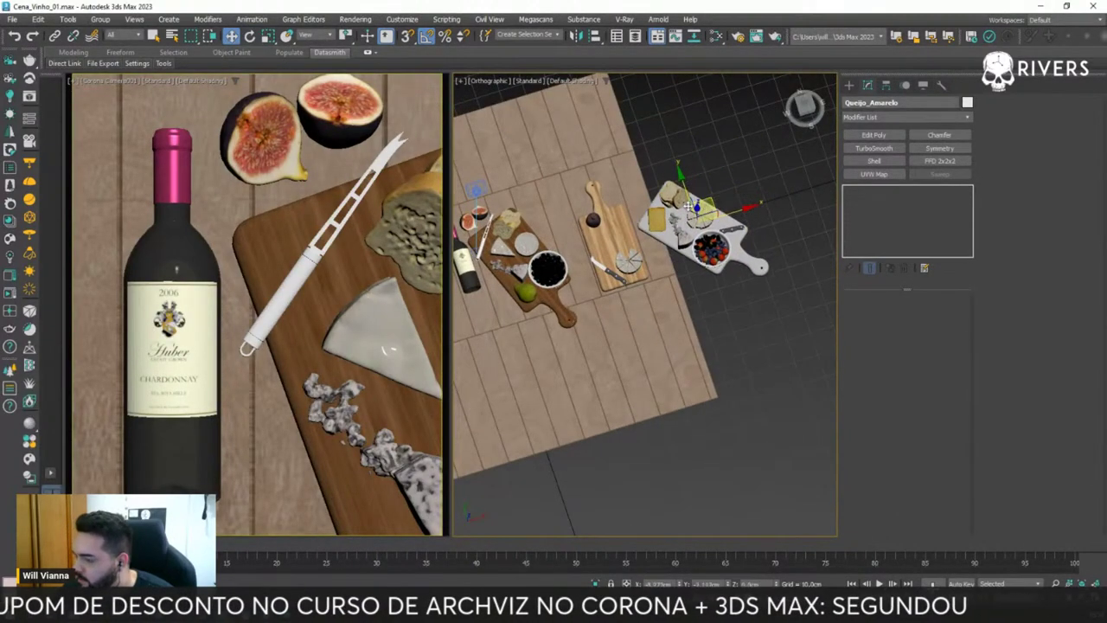
{"action": "left_click_drag", "start_coordinate": [730, 210], "coordinate": [523, 235]}
- Turn the group along the wooden board and nudge it into place beside the bottle
{"action": "key", "text": "e"}
{"action": "mouse_move", "coordinate": [560, 291]}
{"action": "left_mouse_down"}
{"action": "mouse_move", "coordinate": [524, 259]}
{"action": "mouse_move", "coordinate": [566, 284]}
{"action": "left_mouse_up"}
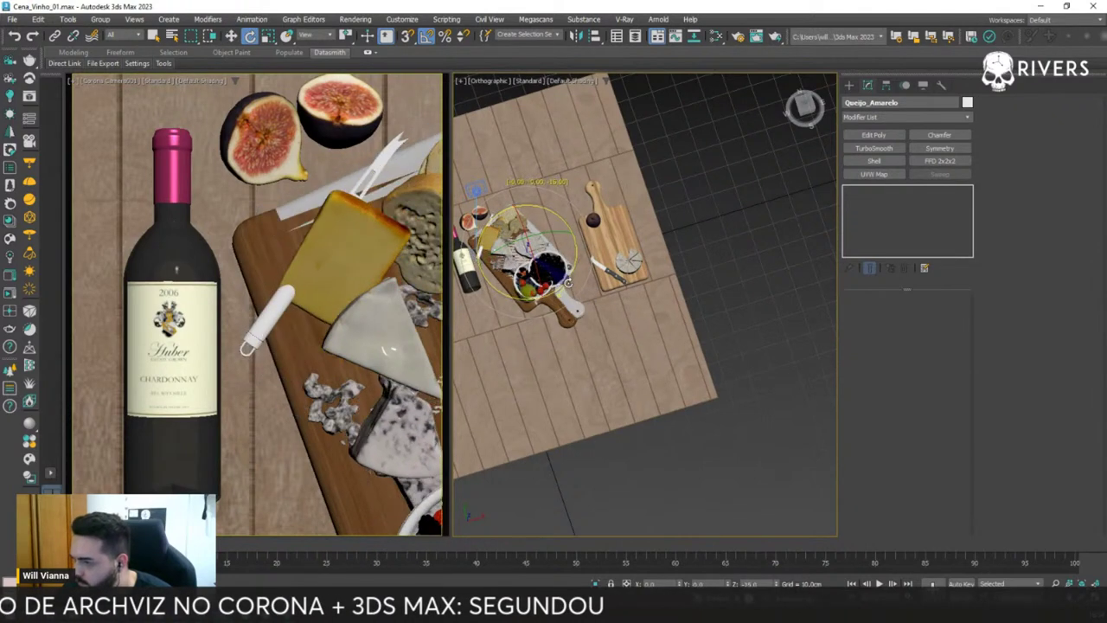
{"action": "key", "text": "w"}
{"action": "left_click_drag", "start_coordinate": [540, 229], "coordinate": [537, 235]}
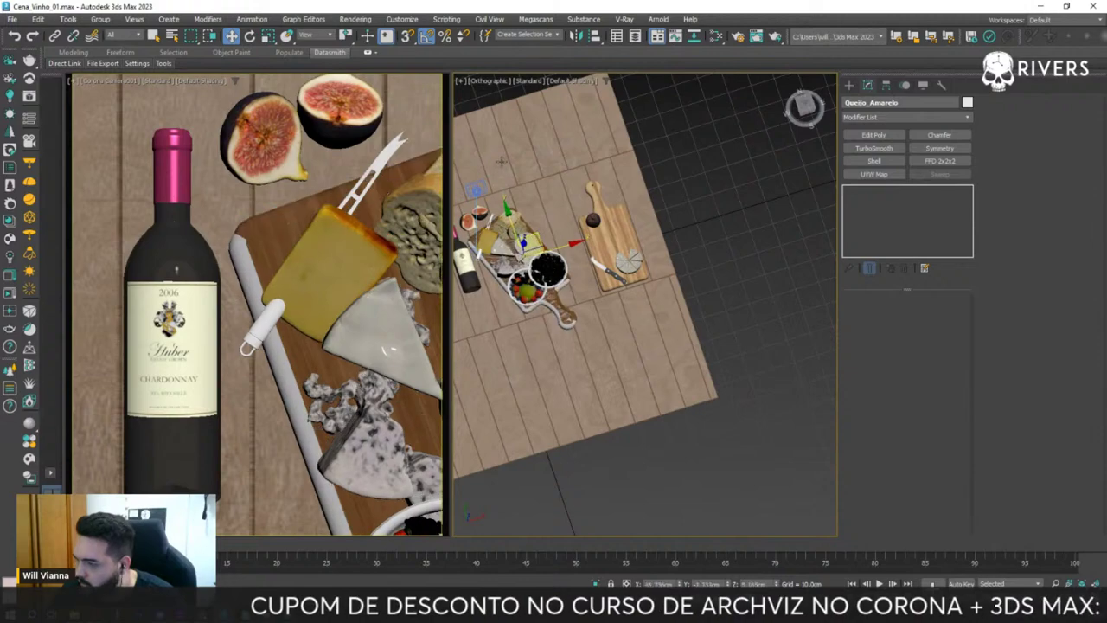
{"action": "middle_click_drag", "start_coordinate": [500, 161], "coordinate": [519, 259], "text": "alt"}
{"action": "scroll", "coordinate": [562, 302], "scroll_direction": "up", "scroll_amount": 5}
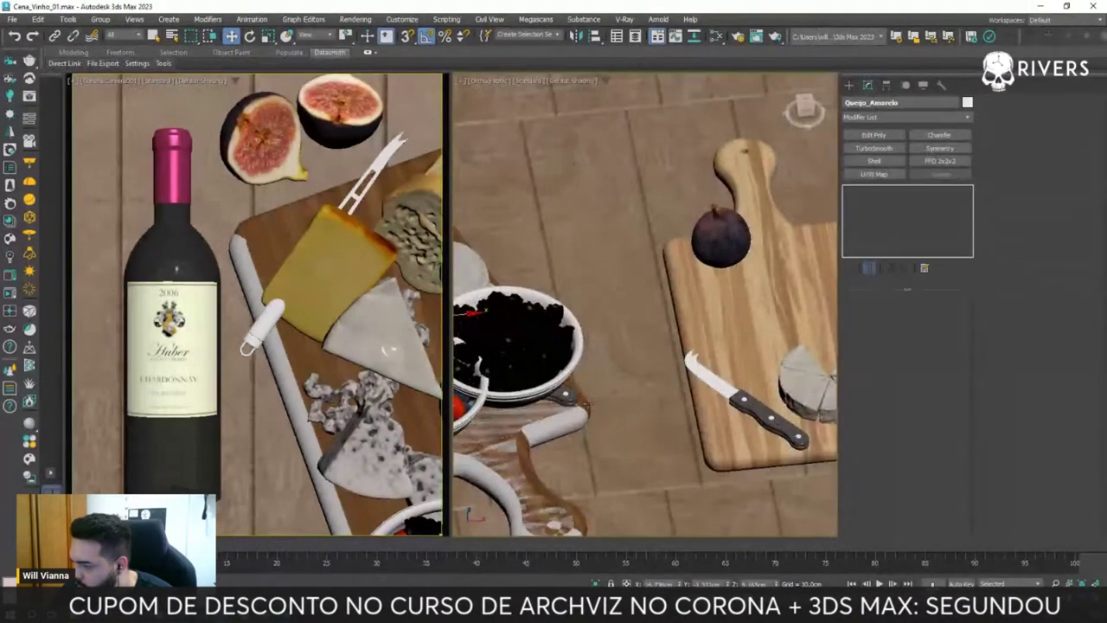
- Select the Queijo_Amarelo group and open it for editing
{"action": "left_click", "coordinate": [585, 403]}
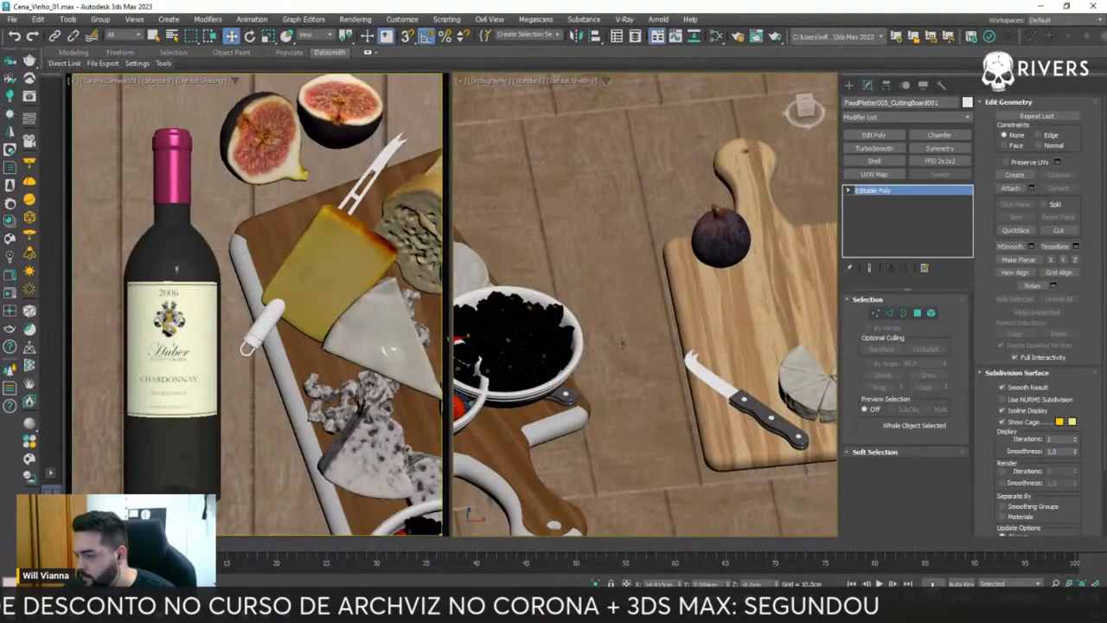
{"action": "middle_click_drag", "start_coordinate": [620, 343], "coordinate": [637, 243], "text": "alt"}
{"action": "left_click", "coordinate": [533, 410]}
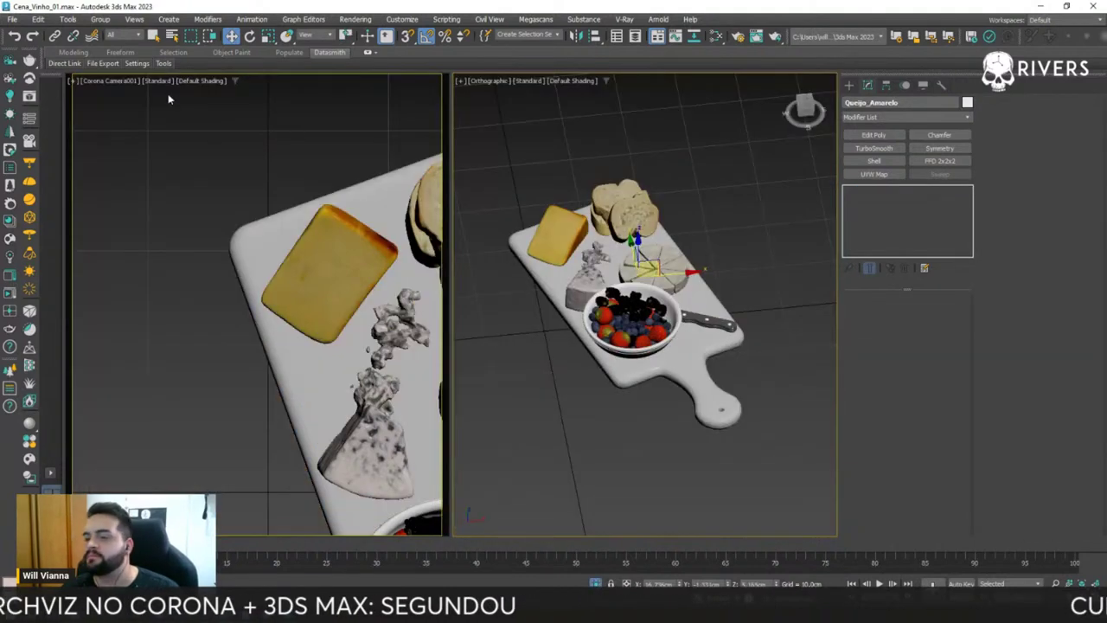
{"action": "left_click", "coordinate": [100, 19]}
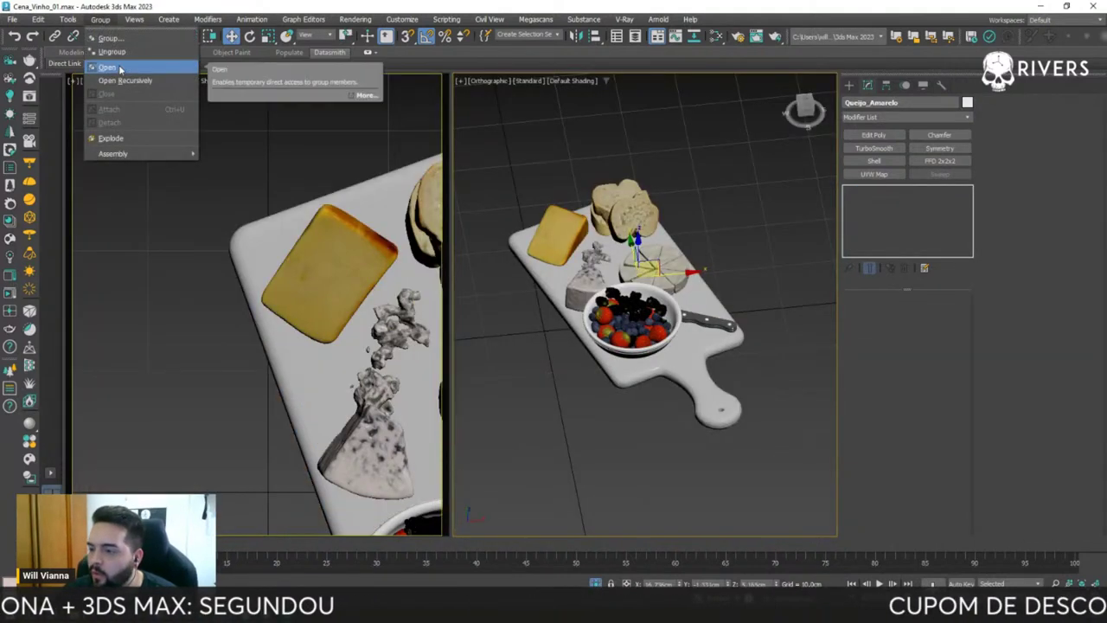
{"action": "left_click", "coordinate": [107, 68]}
- Delete the white cutting board from the group, then close Queijo_Amarelo
{"action": "left_click", "coordinate": [639, 368]}
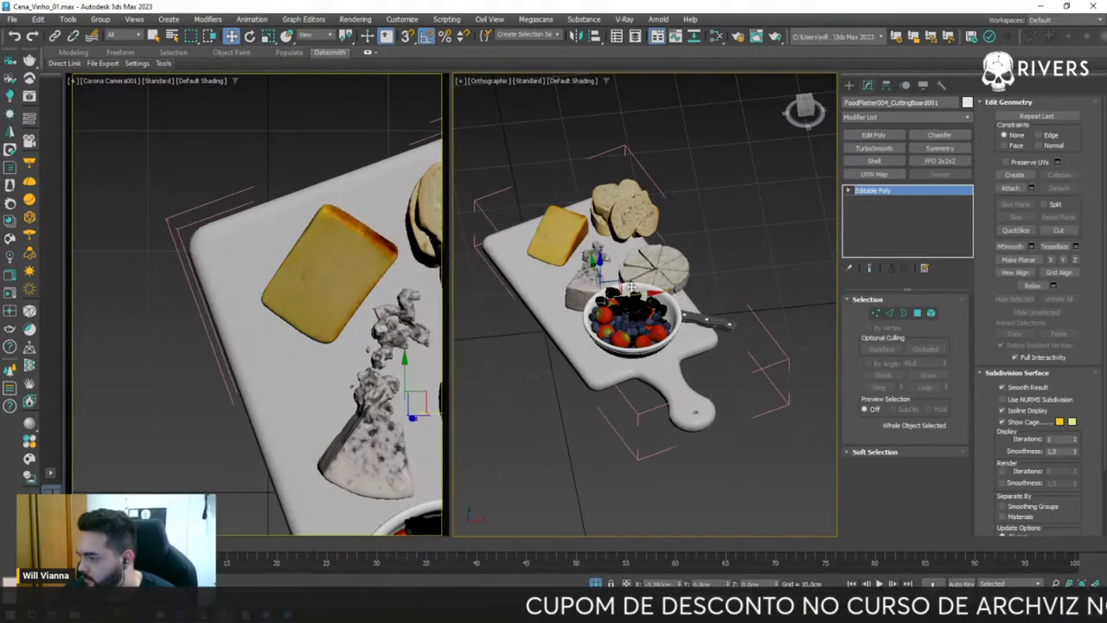
{"action": "key", "text": "Delete"}
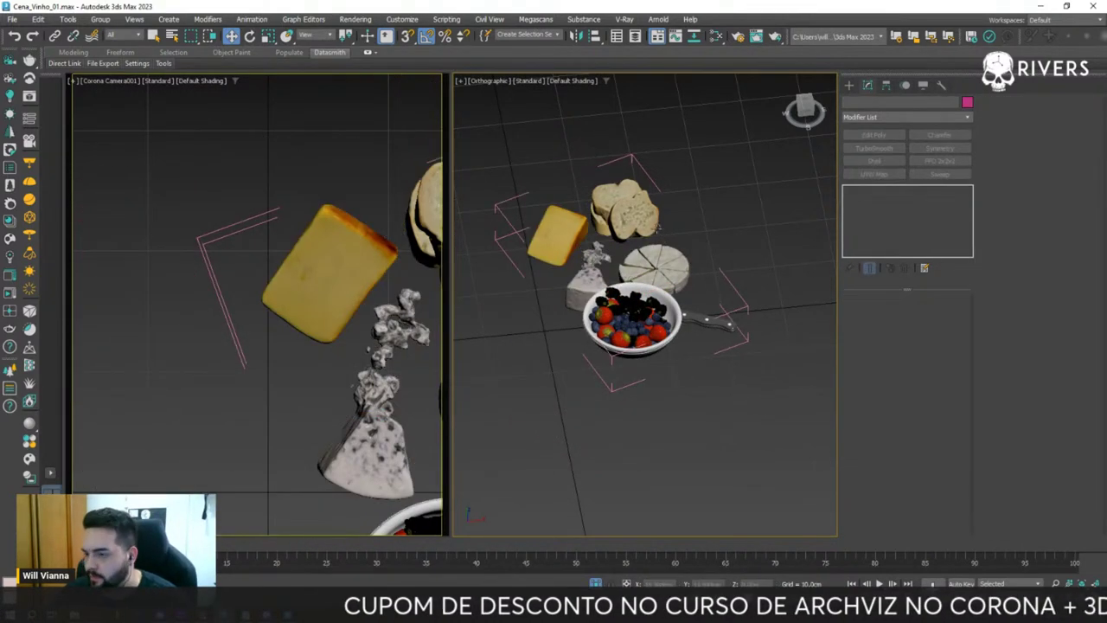
{"action": "left_click", "coordinate": [101, 19]}
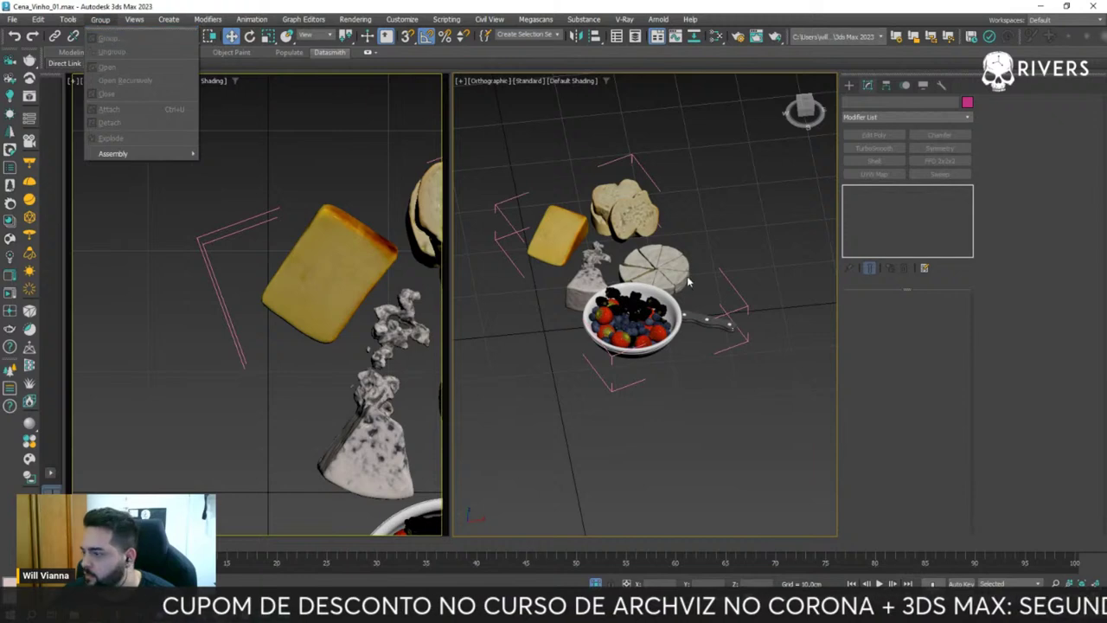
{"action": "left_click", "coordinate": [668, 270]}
{"action": "left_click", "coordinate": [101, 19]}
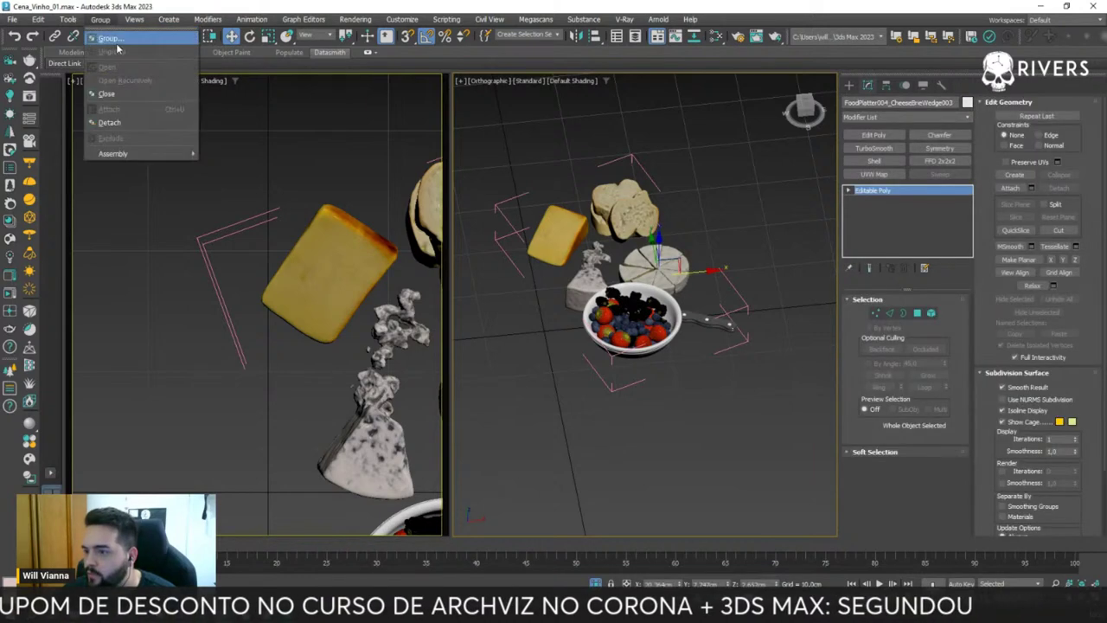
{"action": "left_click", "coordinate": [106, 94]}
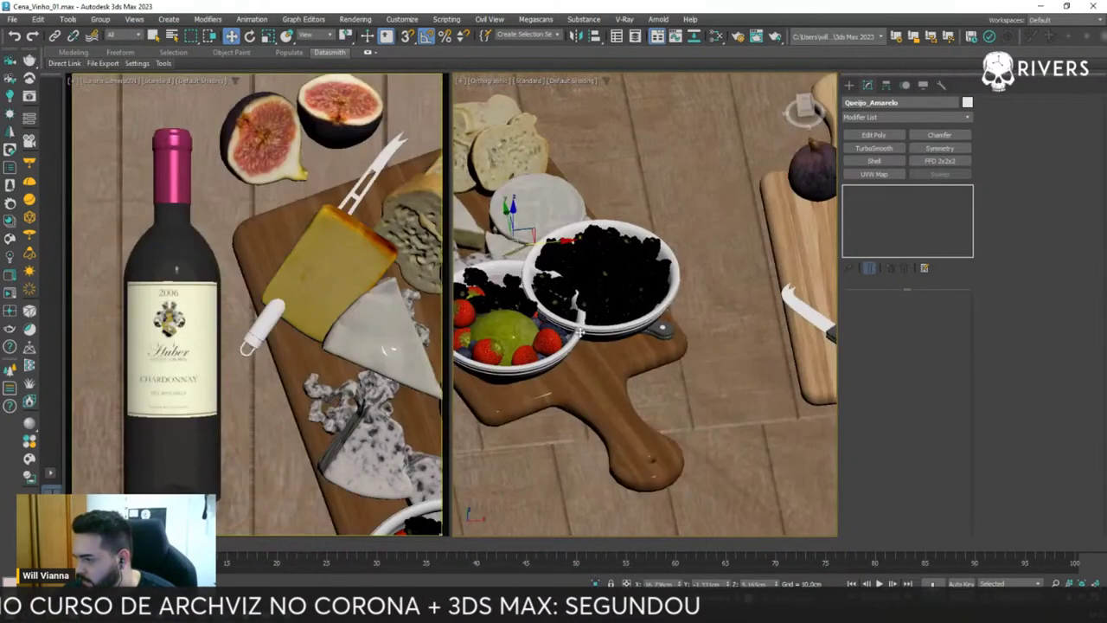
{"action": "scroll", "coordinate": [580, 332], "scroll_direction": "up", "scroll_amount": 2}
- Delete the blackberry-only bowl, undoing the accidental extra deletion
{"action": "left_click", "coordinate": [610, 313]}
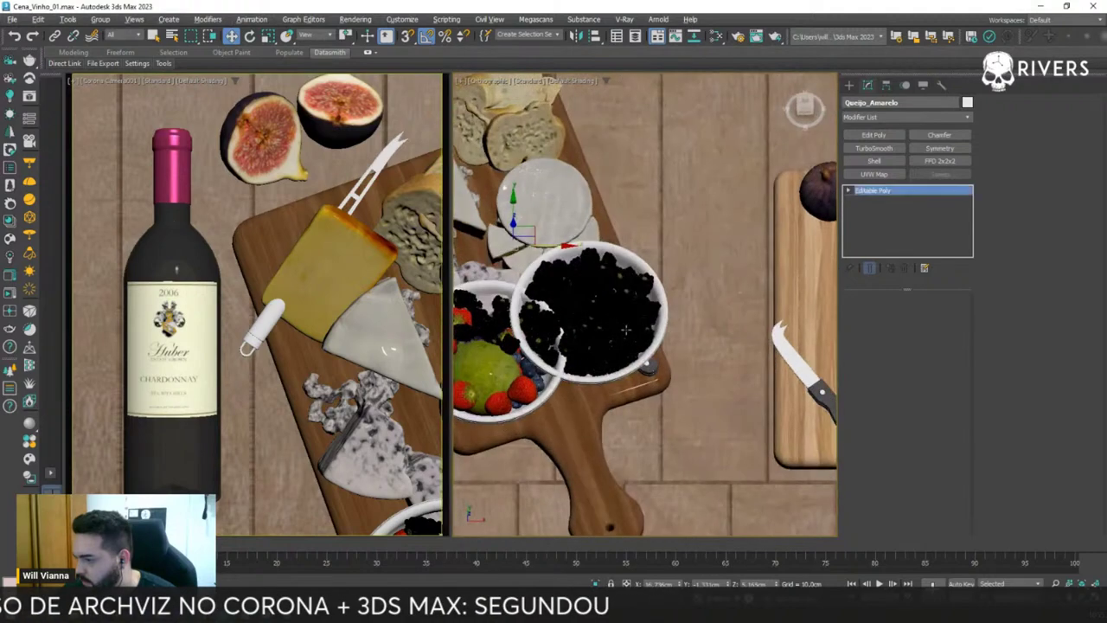
{"action": "middle_click_drag", "start_coordinate": [599, 321], "coordinate": [575, 334], "text": "alt"}
{"action": "key", "text": "Delete"}
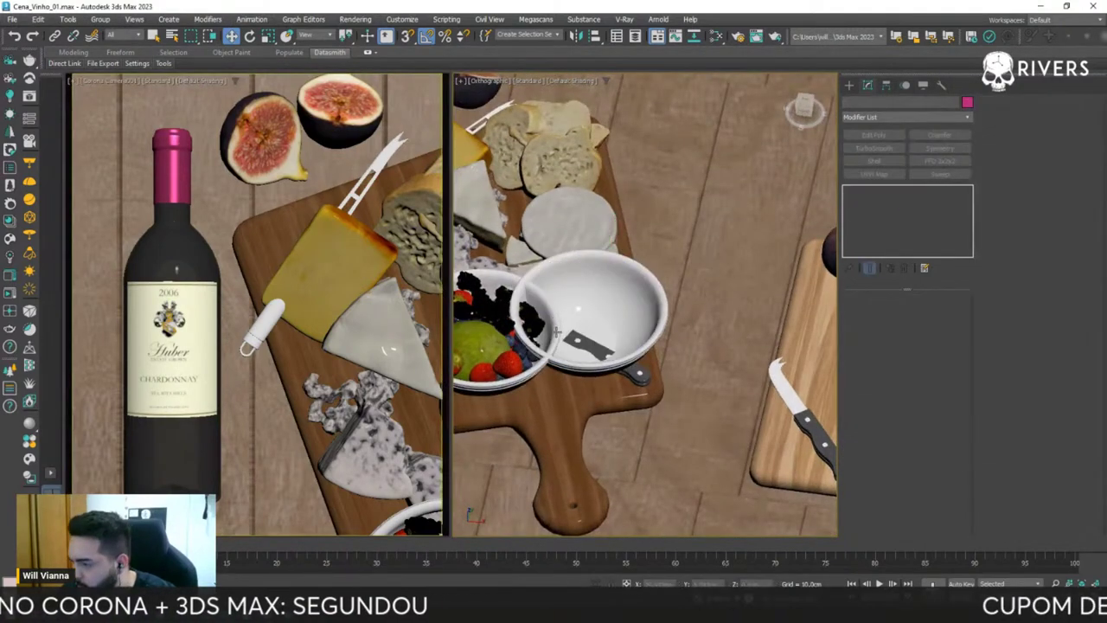
{"action": "key", "text": "Delete"}
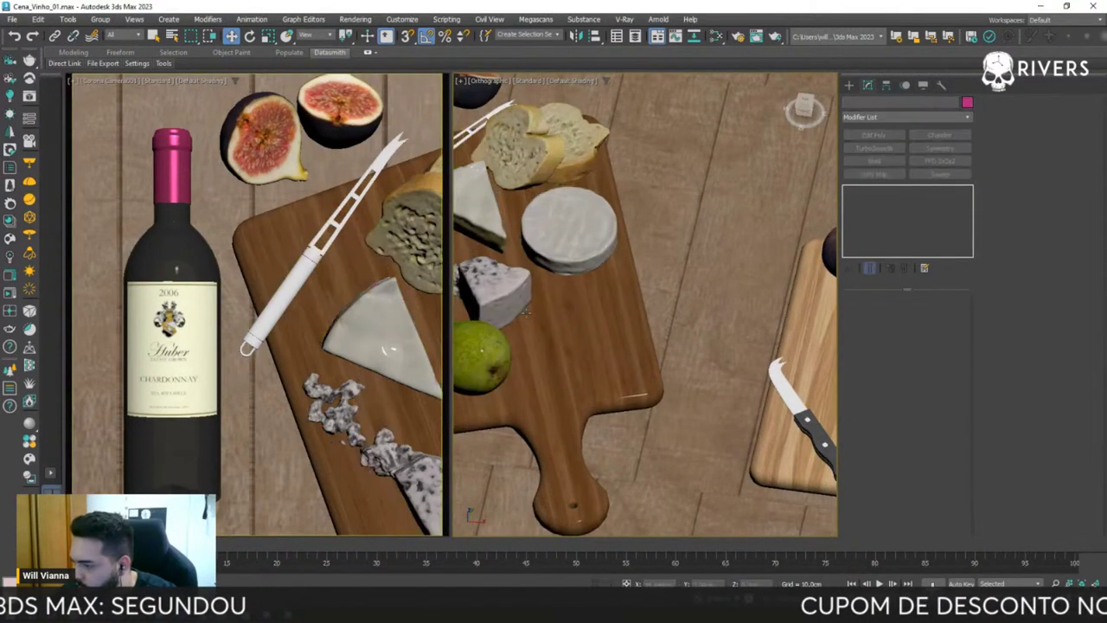
{"action": "key", "text": "ctrl+z"}
- Delete the green fruit from the bowl and the white cheese wedge
{"action": "mouse_move", "coordinate": [575, 345]}
{"action": "middle_mouse_down", "text": "alt"}
{"action": "mouse_move", "coordinate": [518, 347]}
{"action": "mouse_move", "coordinate": [702, 322]}
{"action": "middle_mouse_up", "text": "alt"}
{"action": "left_click", "coordinate": [468, 349]}
{"action": "key", "text": "Delete"}
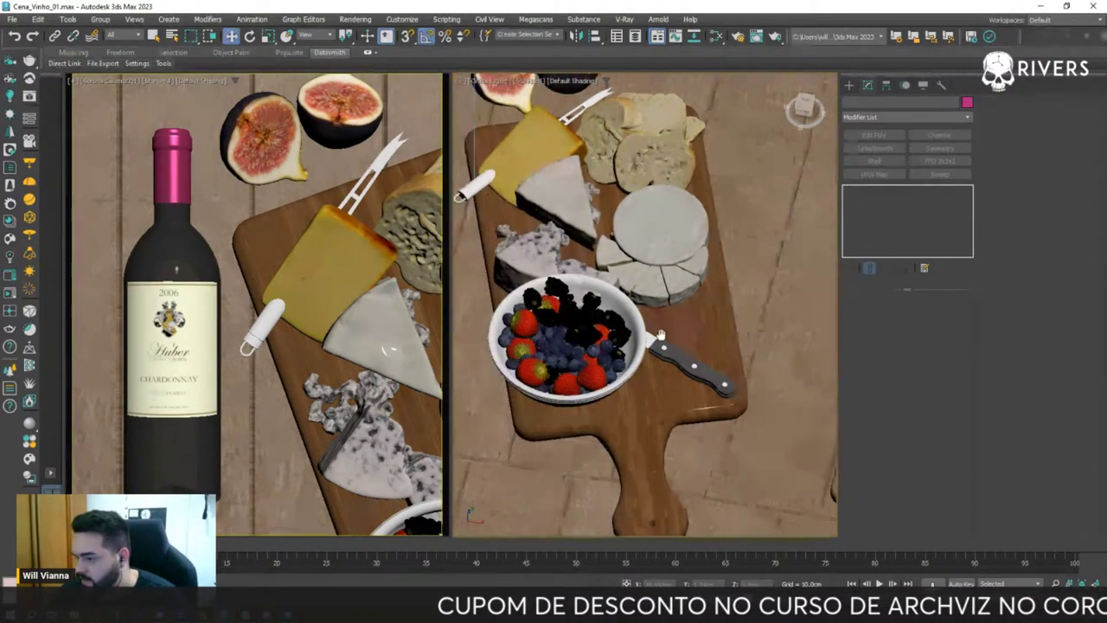
{"action": "left_click", "coordinate": [558, 311]}
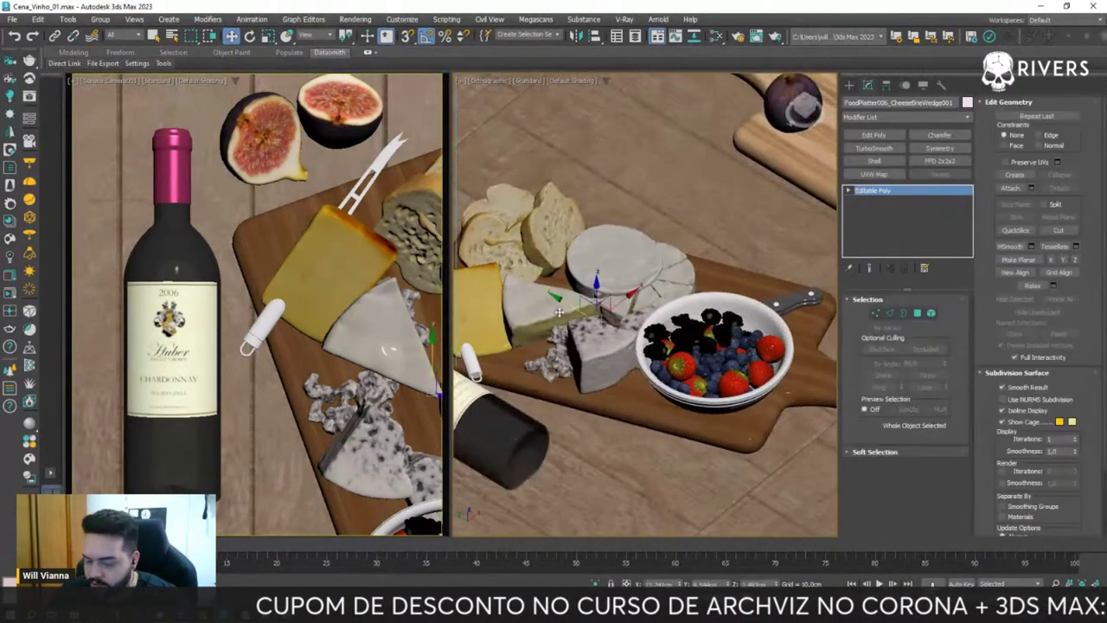
{"action": "key", "text": "Delete"}
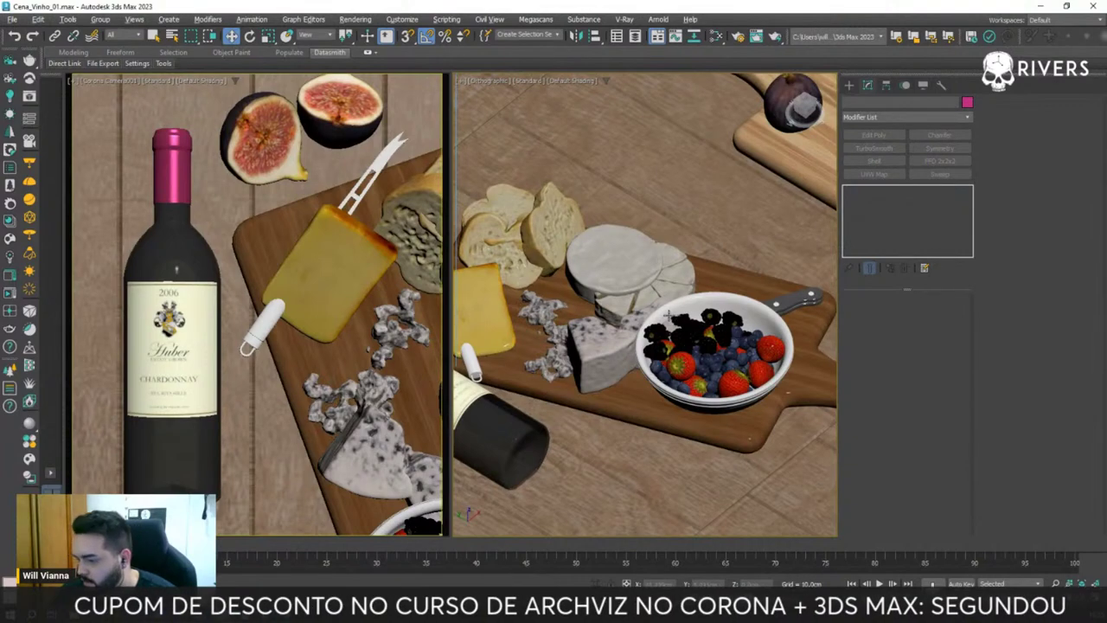
- Orbit to a near top-down view of the board and select the cheese knife
{"action": "middle_click_drag", "start_coordinate": [667, 315], "coordinate": [562, 353], "text": "alt"}
{"action": "left_click", "coordinate": [562, 352]}
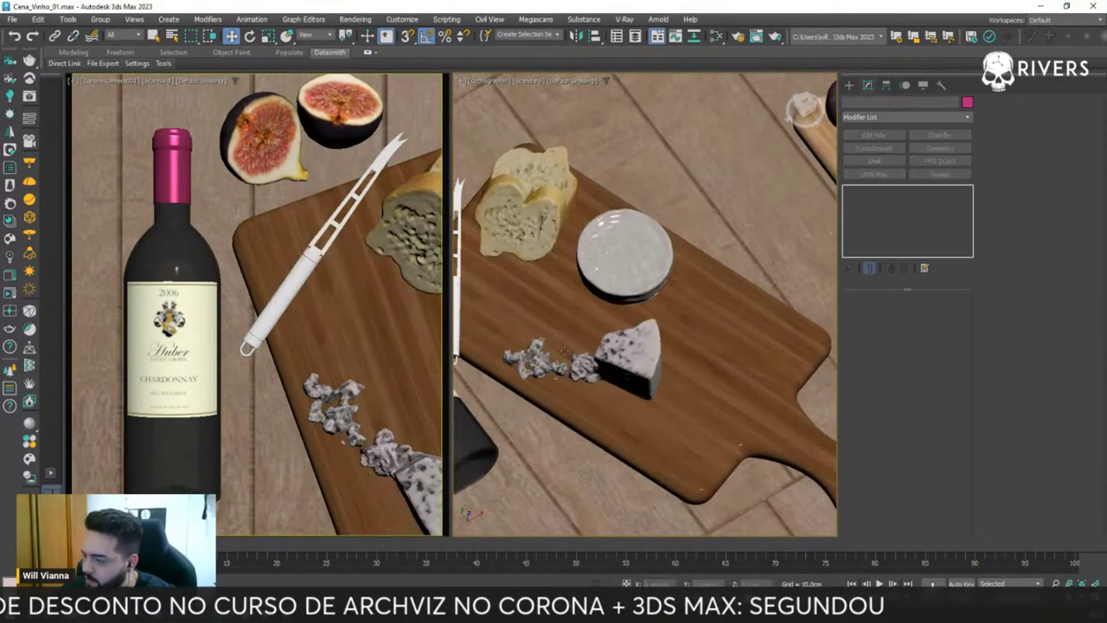
{"action": "mouse_move", "coordinate": [563, 349]}
{"action": "middle_mouse_down", "text": "alt"}
{"action": "mouse_move", "coordinate": [675, 370]}
{"action": "mouse_move", "coordinate": [670, 310]}
{"action": "mouse_move", "coordinate": [628, 296]}
{"action": "middle_mouse_up", "text": "alt"}
{"action": "left_click", "coordinate": [665, 327]}
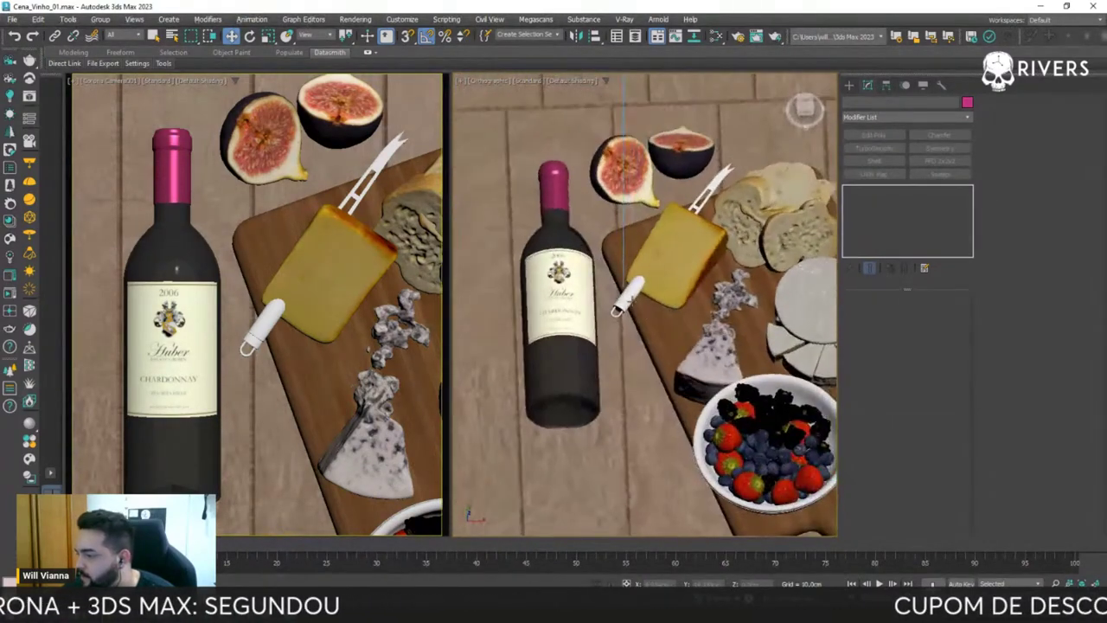
{"action": "left_click", "coordinate": [628, 296]}
- Remove two bread slices from the board
{"action": "middle_click_drag", "start_coordinate": [679, 247], "coordinate": [738, 293], "text": "alt"}
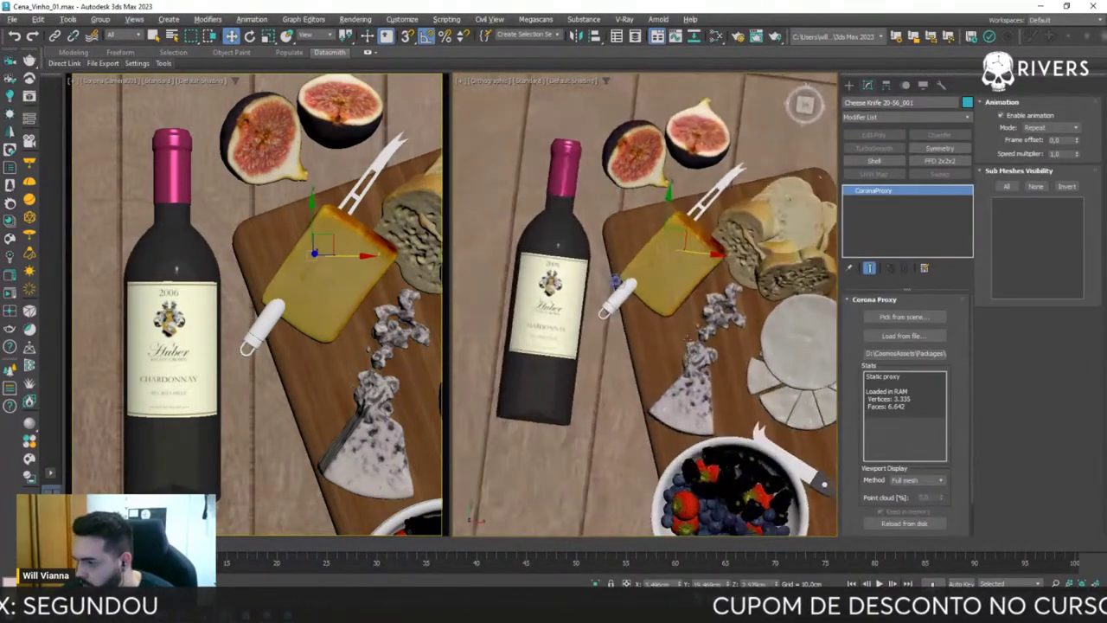
{"action": "left_click", "coordinate": [745, 200]}
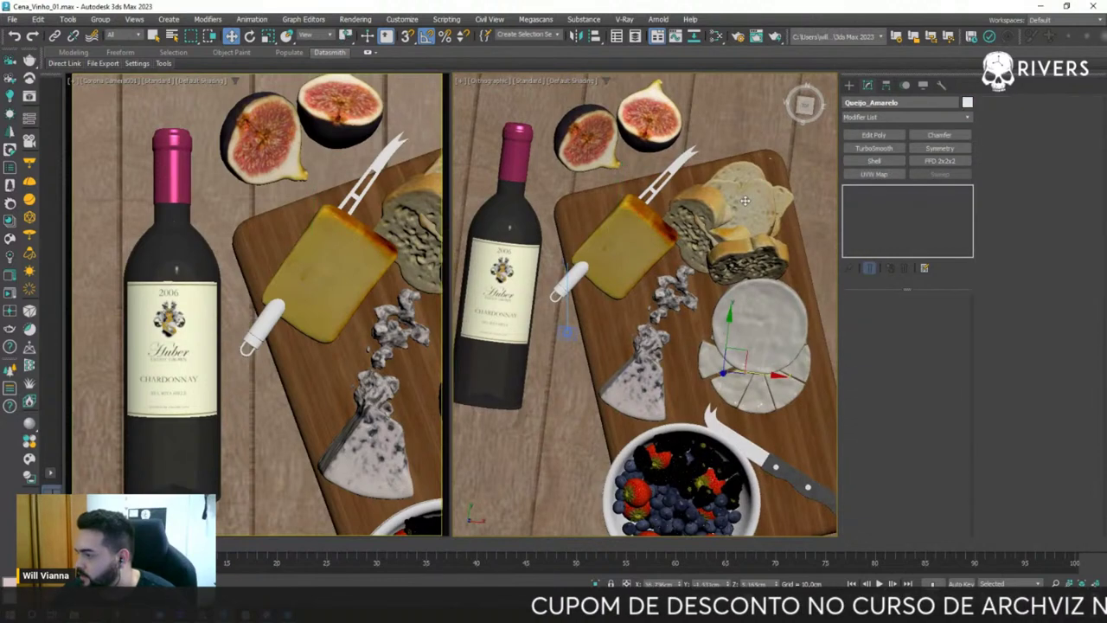
{"action": "left_click", "coordinate": [681, 208]}
{"action": "key", "text": "Delete"}
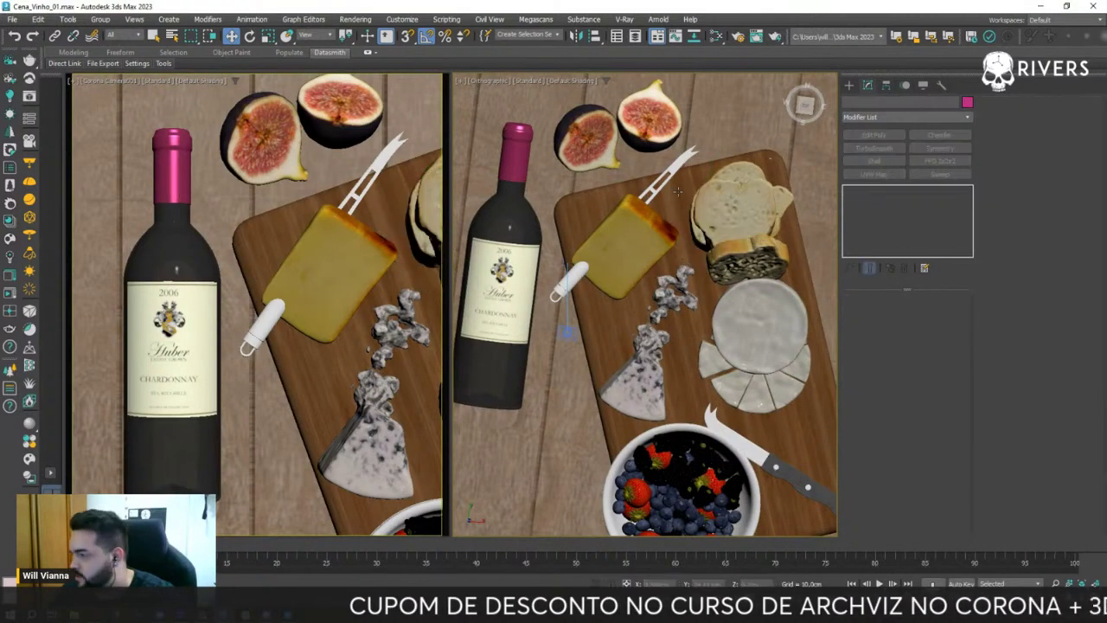
{"action": "left_click", "coordinate": [781, 201]}
{"action": "key", "text": "Delete"}
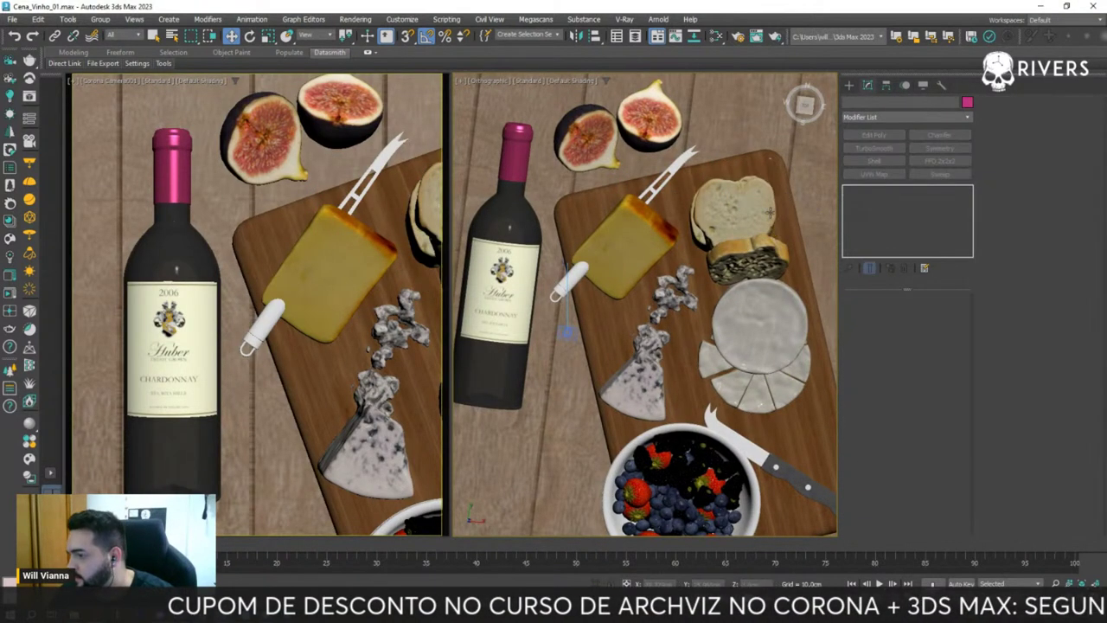
{"action": "mouse_move", "coordinate": [736, 226]}
{"action": "middle_mouse_down", "text": "alt"}
{"action": "mouse_move", "coordinate": [643, 260]}
{"action": "mouse_move", "coordinate": [587, 258]}
{"action": "mouse_move", "coordinate": [664, 297]}
{"action": "mouse_move", "coordinate": [670, 330]}
{"action": "middle_mouse_up", "text": "alt"}
- Move the cheese knife off the yellow cheese, down-left across the board
{"action": "left_click", "coordinate": [580, 283]}
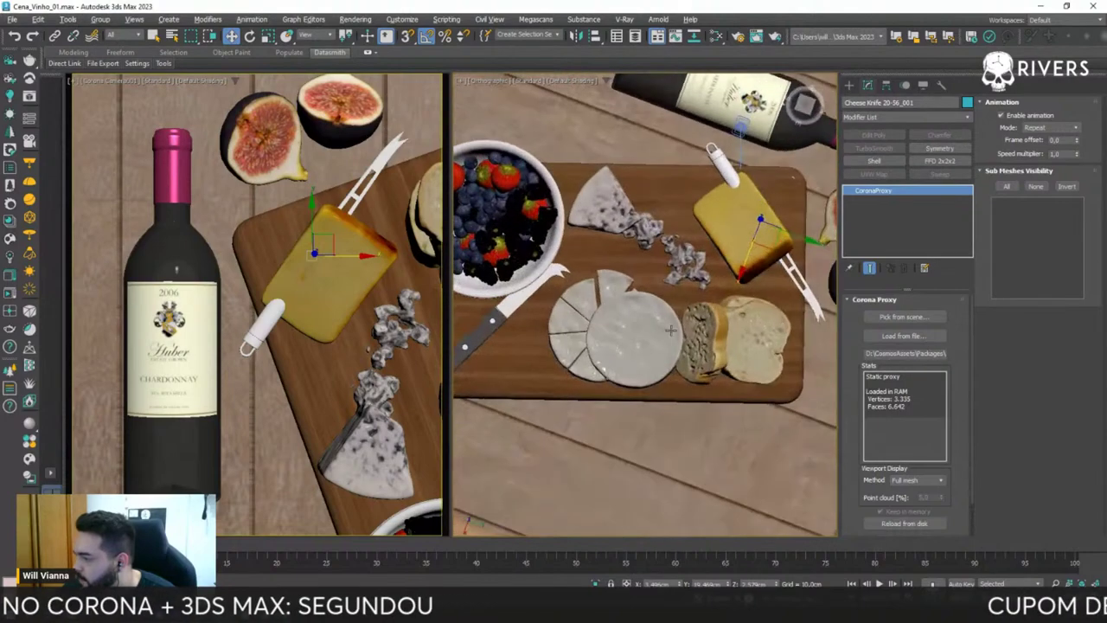
{"action": "mouse_move", "coordinate": [769, 244]}
{"action": "left_mouse_down"}
{"action": "mouse_move", "coordinate": [687, 229]}
{"action": "mouse_move", "coordinate": [697, 241]}
{"action": "left_mouse_up"}
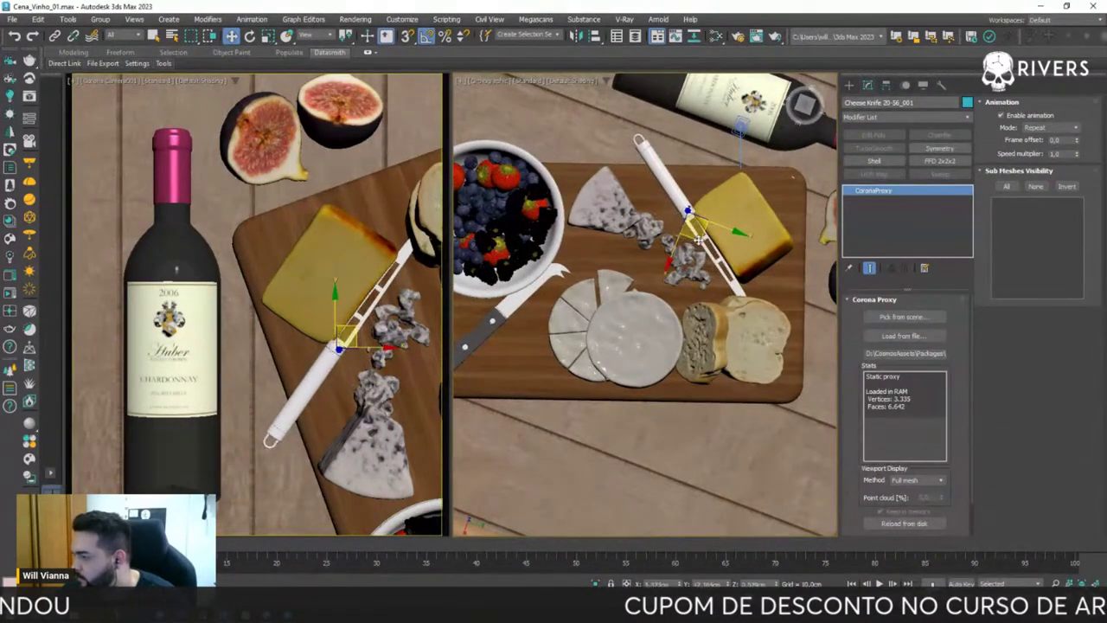
{"action": "middle_click_drag", "start_coordinate": [680, 287], "coordinate": [703, 227], "text": "alt"}
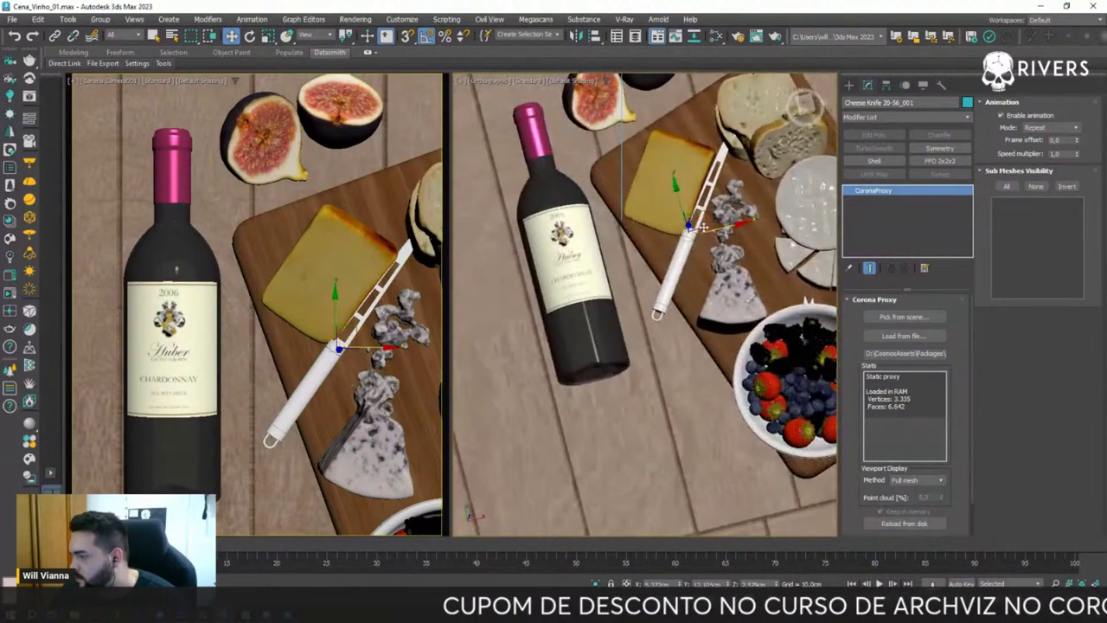
{"action": "left_click_drag", "start_coordinate": [702, 211], "coordinate": [693, 258]}
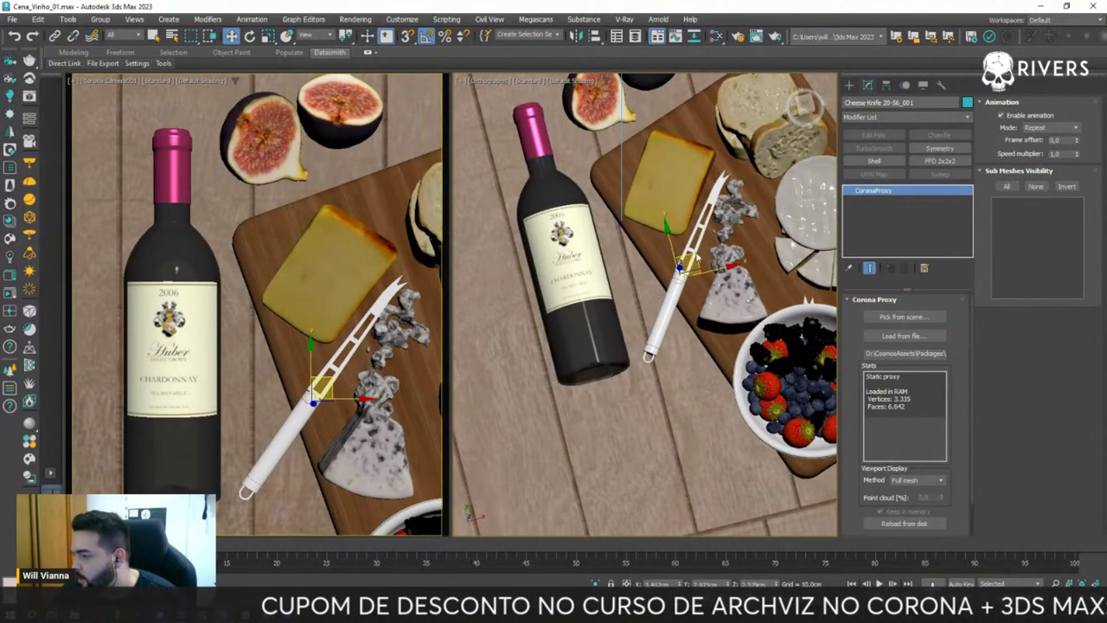
- Rotate the knife so it lies diagonally beside the blue cheese
{"action": "key", "text": "e"}
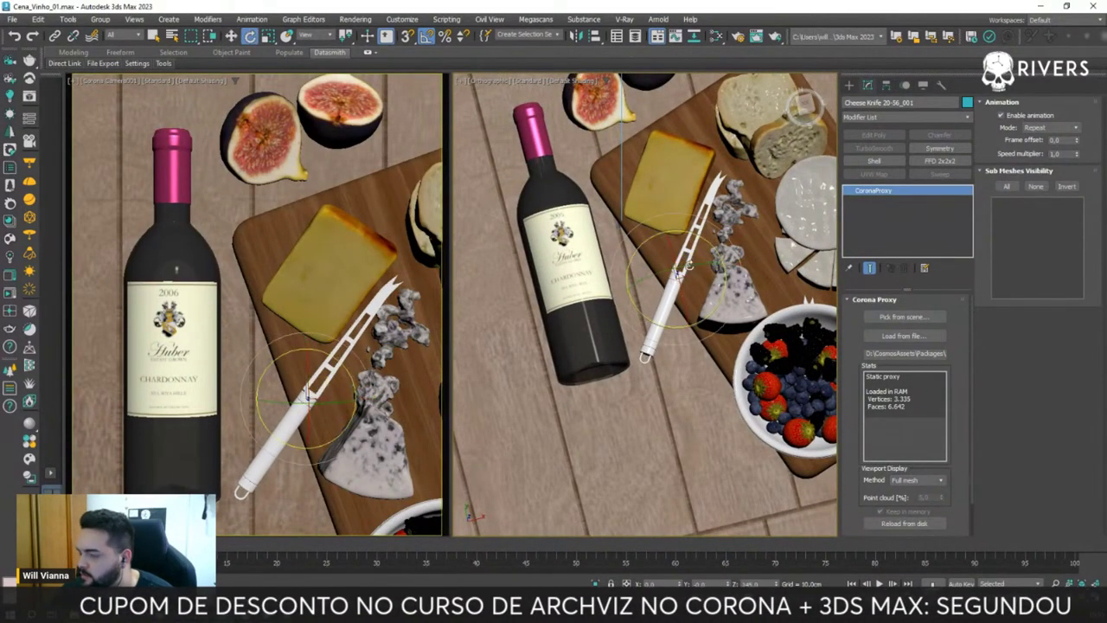
{"action": "mouse_move", "coordinate": [692, 276]}
{"action": "middle_mouse_down", "text": "alt"}
{"action": "mouse_move", "coordinate": [729, 301]}
{"action": "mouse_move", "coordinate": [683, 244]}
{"action": "middle_mouse_up", "text": "alt"}
{"action": "scroll", "coordinate": [704, 268], "scroll_direction": "up", "scroll_amount": 3}
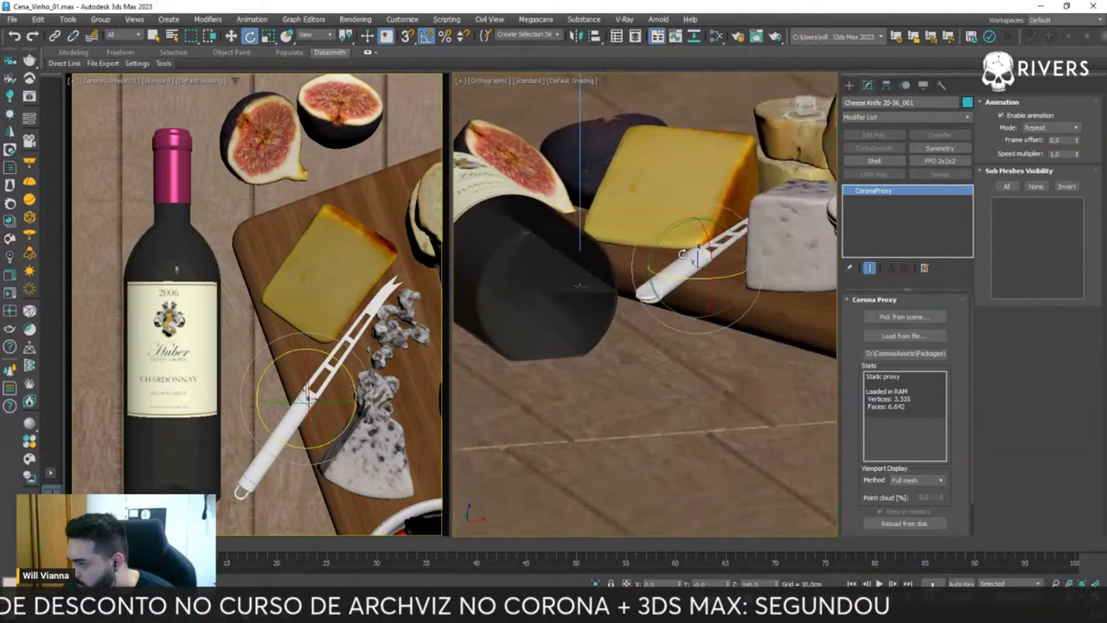
{"action": "left_click_drag", "start_coordinate": [683, 243], "coordinate": [692, 260]}
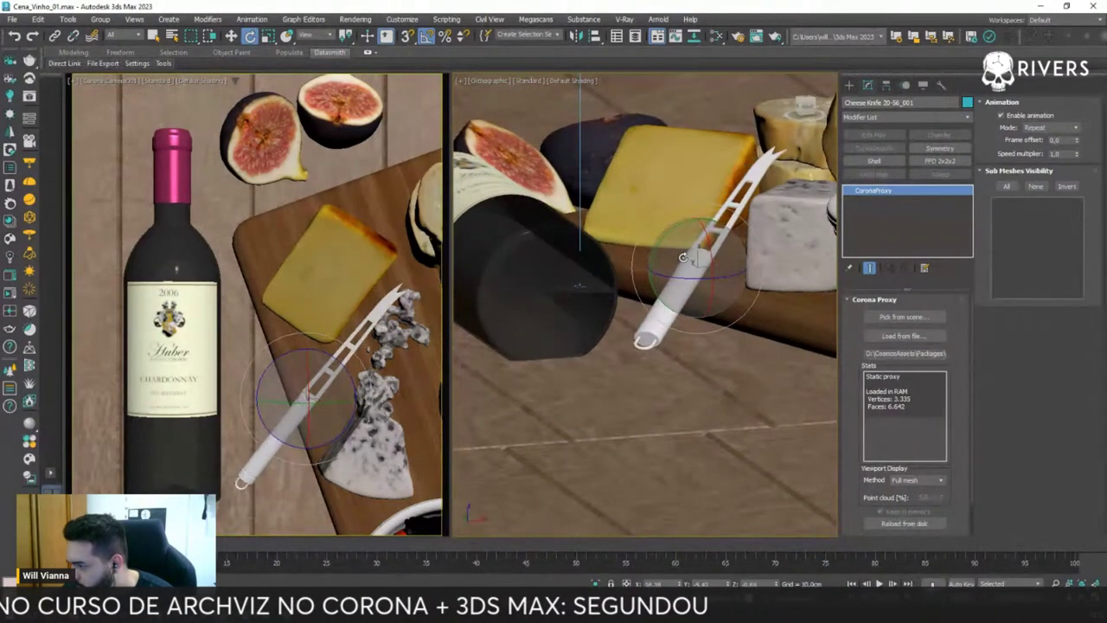
{"action": "mouse_move", "coordinate": [691, 259]}
{"action": "middle_mouse_down", "text": "alt"}
{"action": "mouse_move", "coordinate": [680, 258]}
{"action": "mouse_move", "coordinate": [648, 314]}
{"action": "mouse_move", "coordinate": [690, 305]}
{"action": "middle_mouse_up", "text": "alt"}
{"action": "key", "text": "w"}
{"action": "key", "text": "e"}
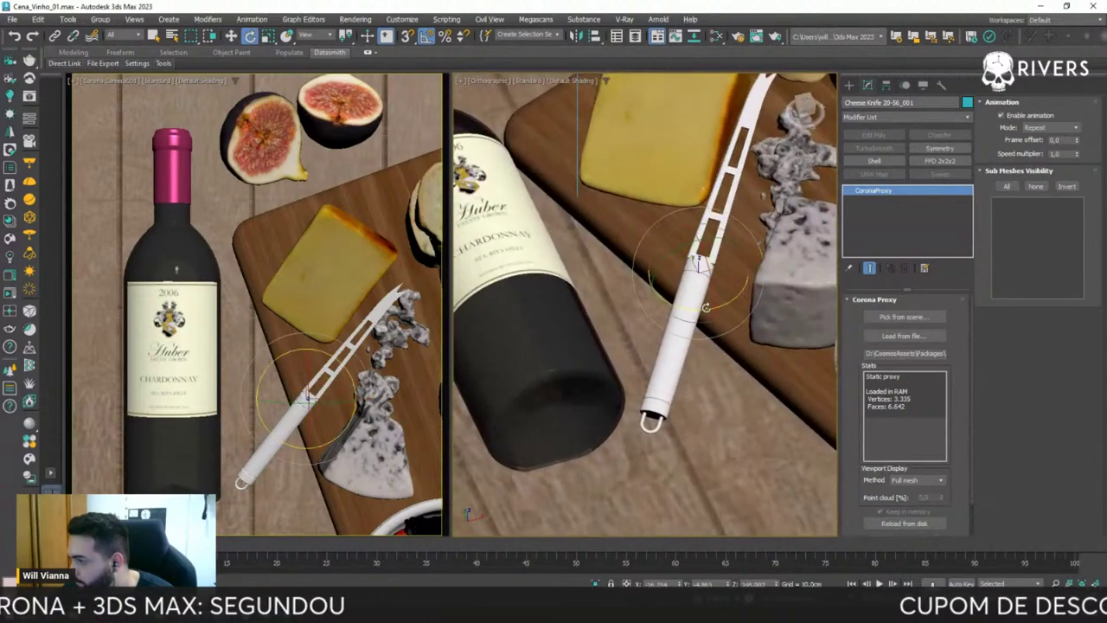
{"action": "left_click_drag", "start_coordinate": [693, 307], "coordinate": [695, 306]}
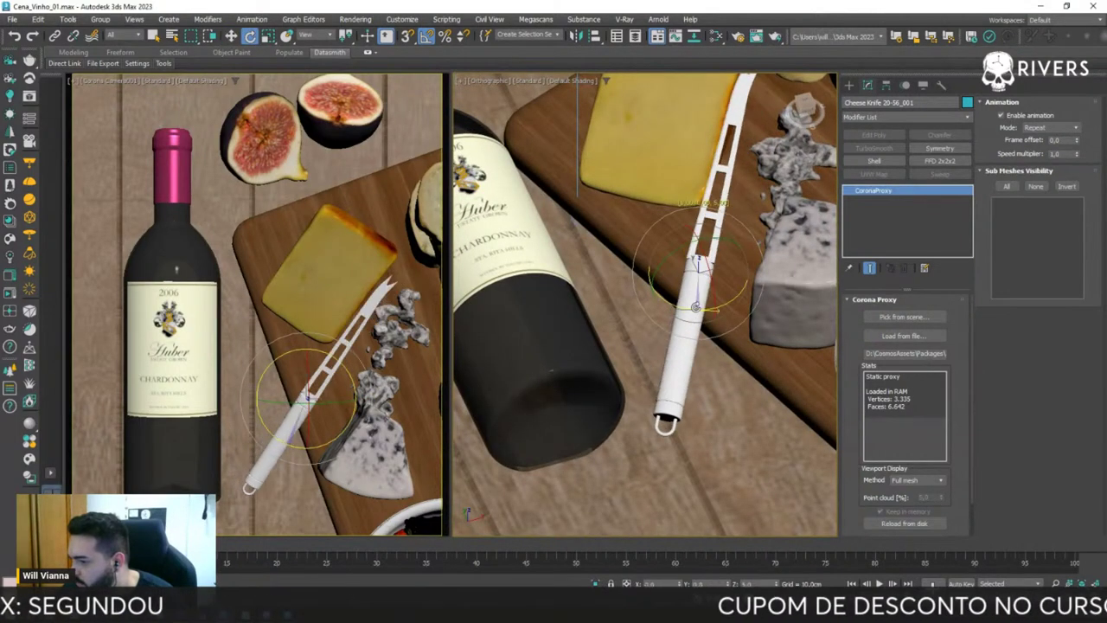
{"action": "mouse_move", "coordinate": [720, 304]}
{"action": "middle_mouse_down", "text": "alt"}
{"action": "mouse_move", "coordinate": [696, 257]}
{"action": "mouse_move", "coordinate": [662, 297]}
{"action": "mouse_move", "coordinate": [683, 315]}
{"action": "middle_mouse_up", "text": "alt"}
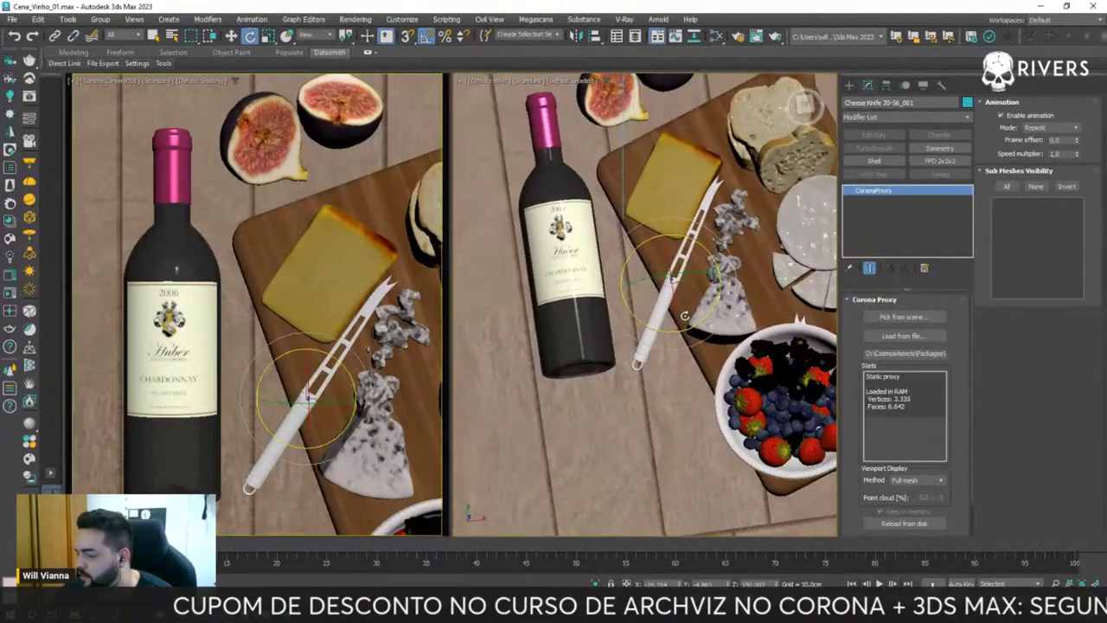
{"action": "left_click", "coordinate": [288, 226]}
- Render the camera view in the Corona frame buffer
{"action": "left_click", "coordinate": [9, 295]}
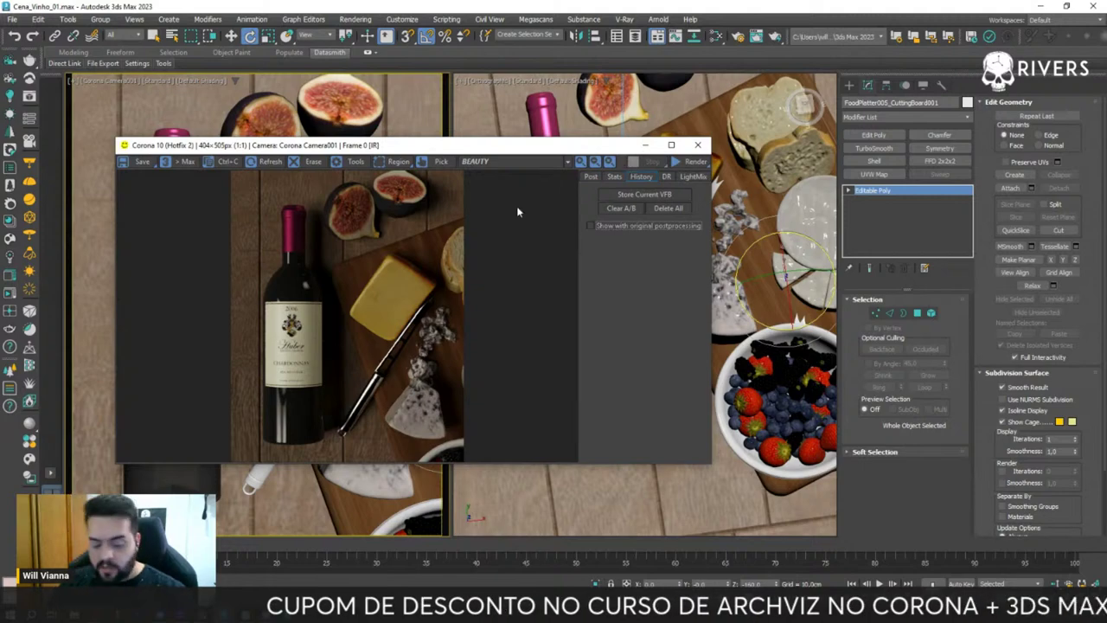
{"action": "key", "text": "m"}
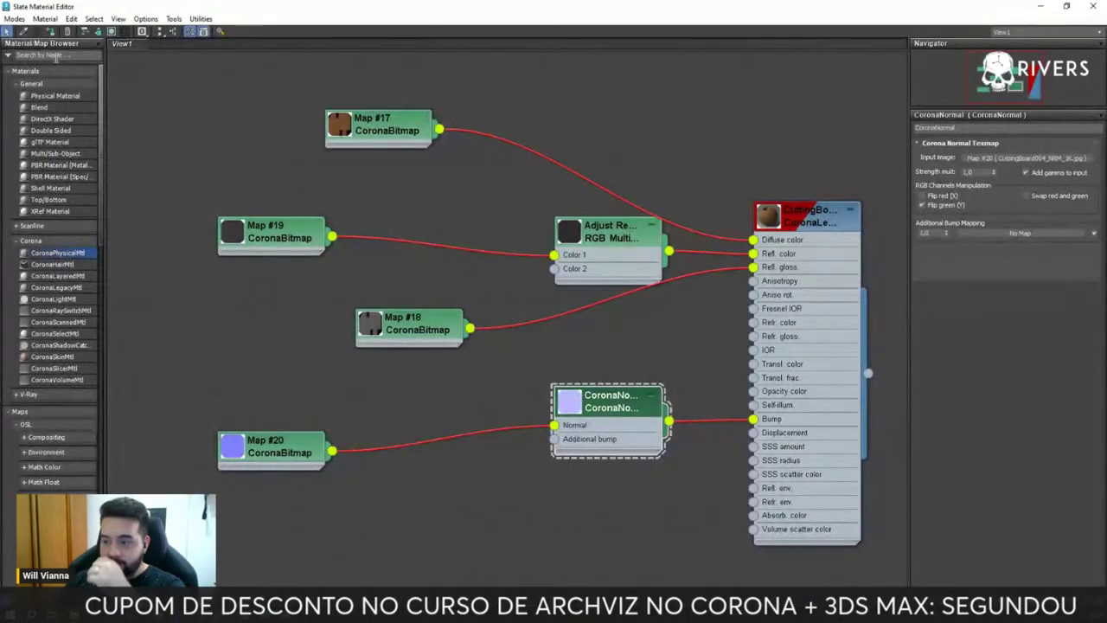
{"action": "key", "text": "m"}
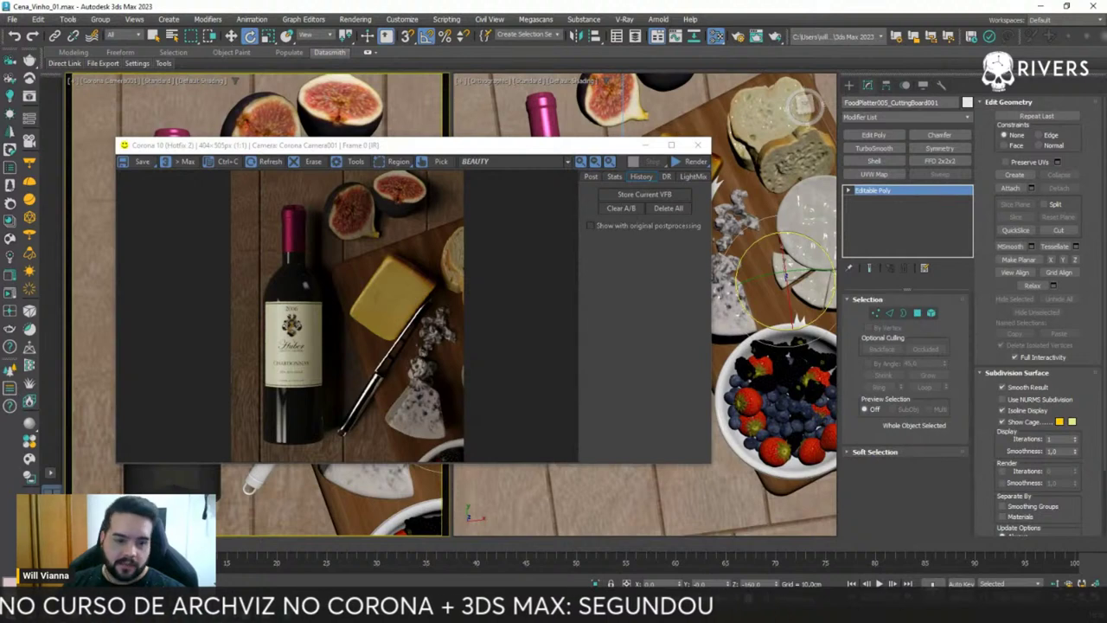
{"action": "key", "text": "q"}
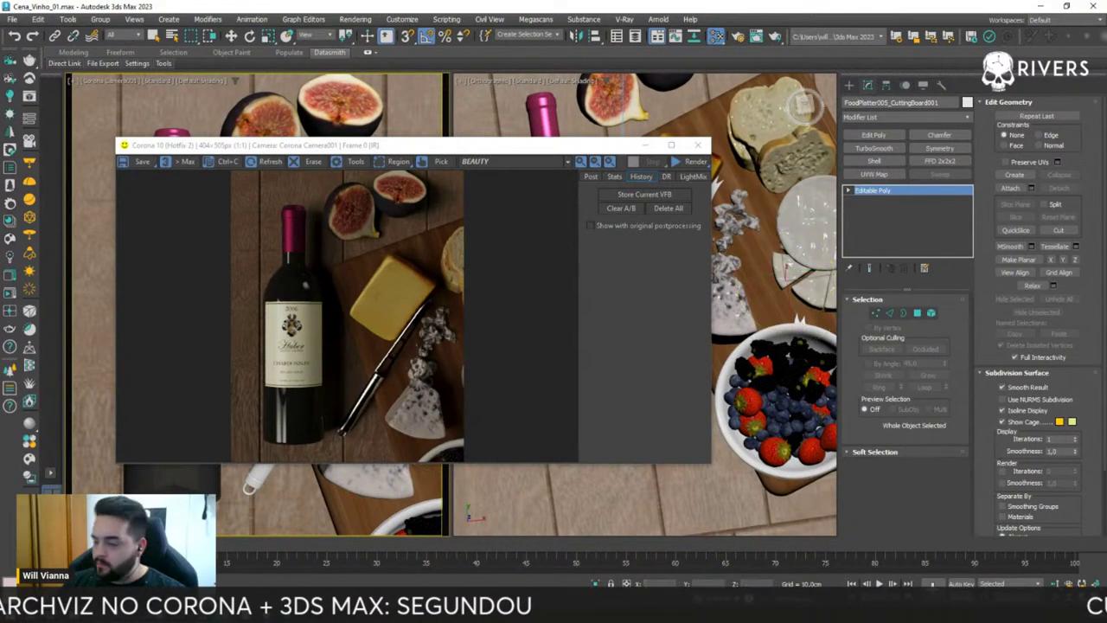
{"action": "key", "text": "w"}
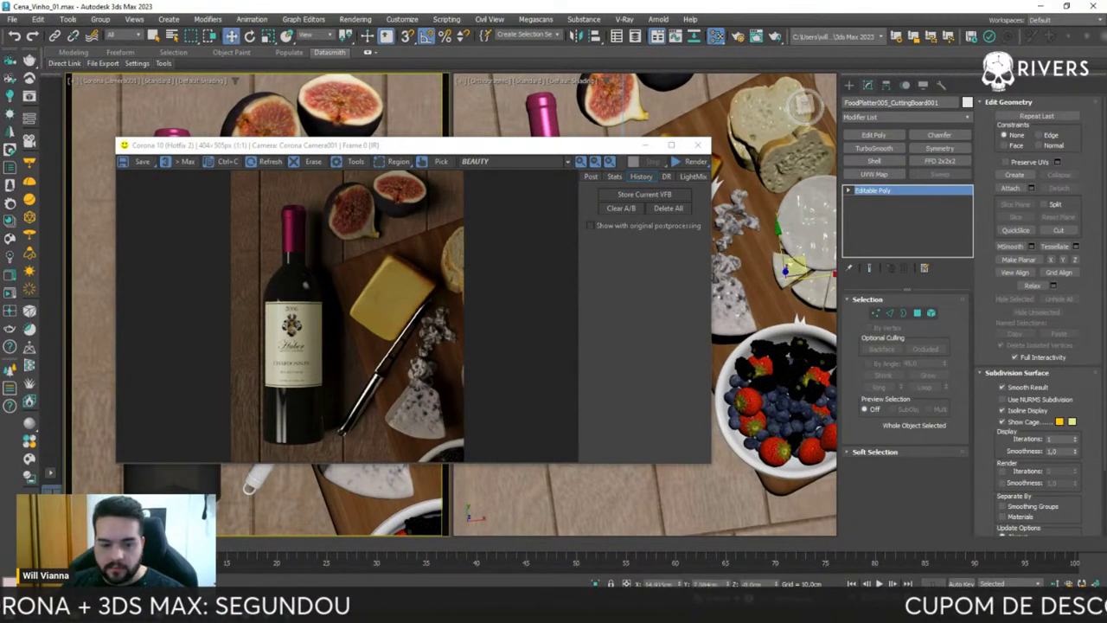
- Open the knife's Metal_mtl parameters in the Slate Material Editor
{"action": "key", "text": "m"}
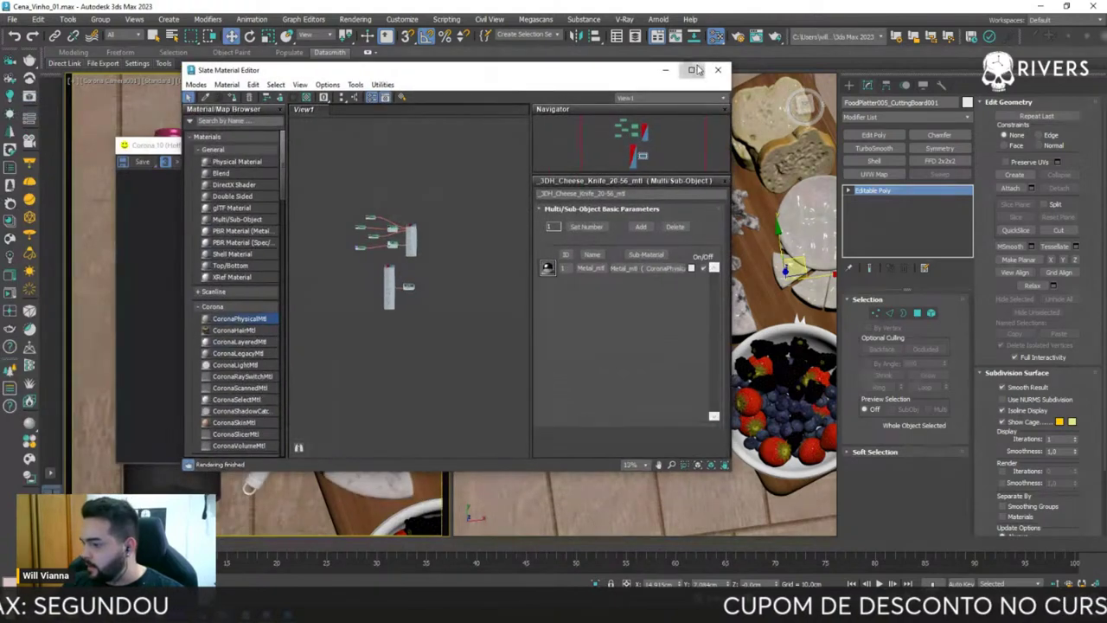
{"action": "key", "text": "Delete"}
{"action": "scroll", "coordinate": [316, 240], "scroll_direction": "down", "scroll_amount": 5}
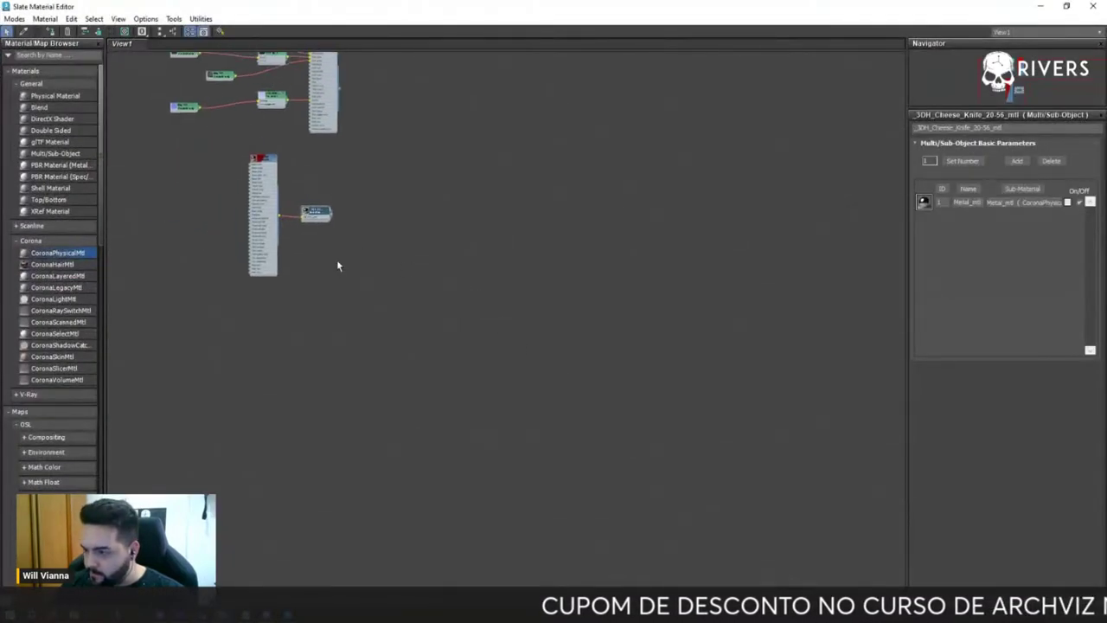
{"action": "scroll", "coordinate": [337, 259], "scroll_direction": "up", "scroll_amount": 3}
{"action": "scroll", "coordinate": [420, 274], "scroll_direction": "up", "scroll_amount": 3}
{"action": "scroll", "coordinate": [381, 221], "scroll_direction": "up", "scroll_amount": 2}
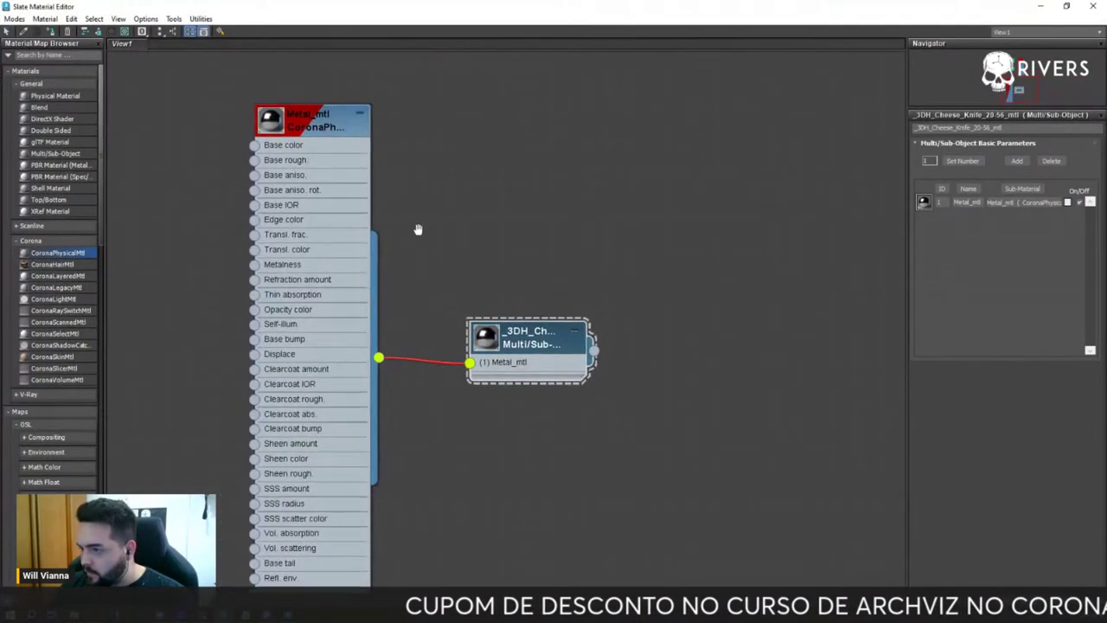
{"action": "double_click", "coordinate": [307, 123]}
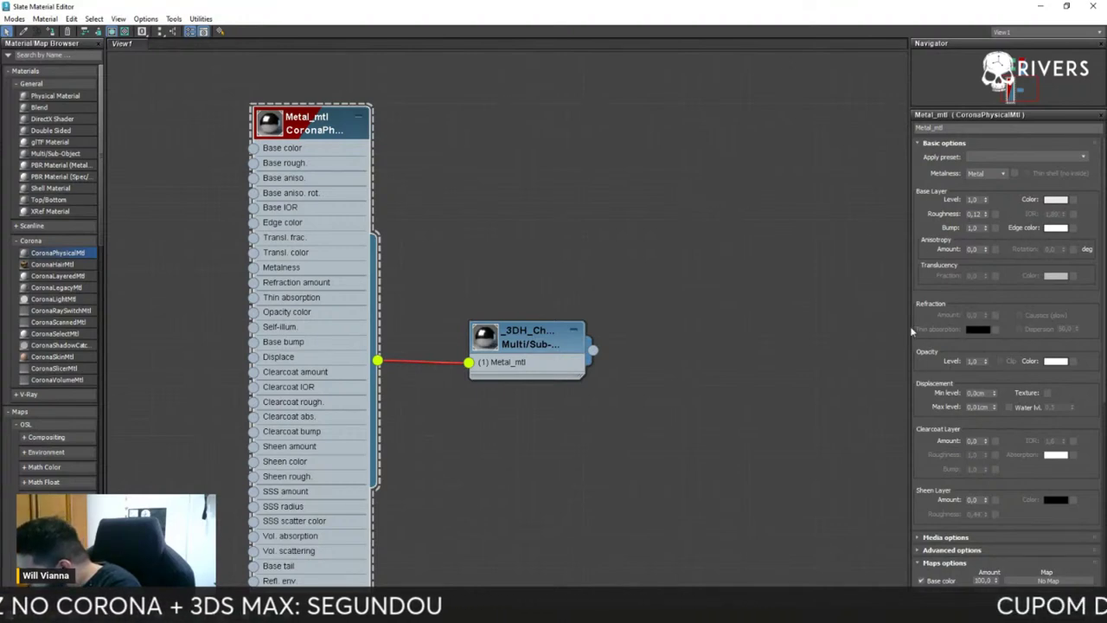
{"action": "mouse_move", "coordinate": [917, 445]}
{"action": "left_mouse_down"}
{"action": "mouse_move", "coordinate": [931, 226]}
{"action": "mouse_move", "coordinate": [923, 98]}
{"action": "mouse_move", "coordinate": [916, 426]}
{"action": "left_mouse_up"}
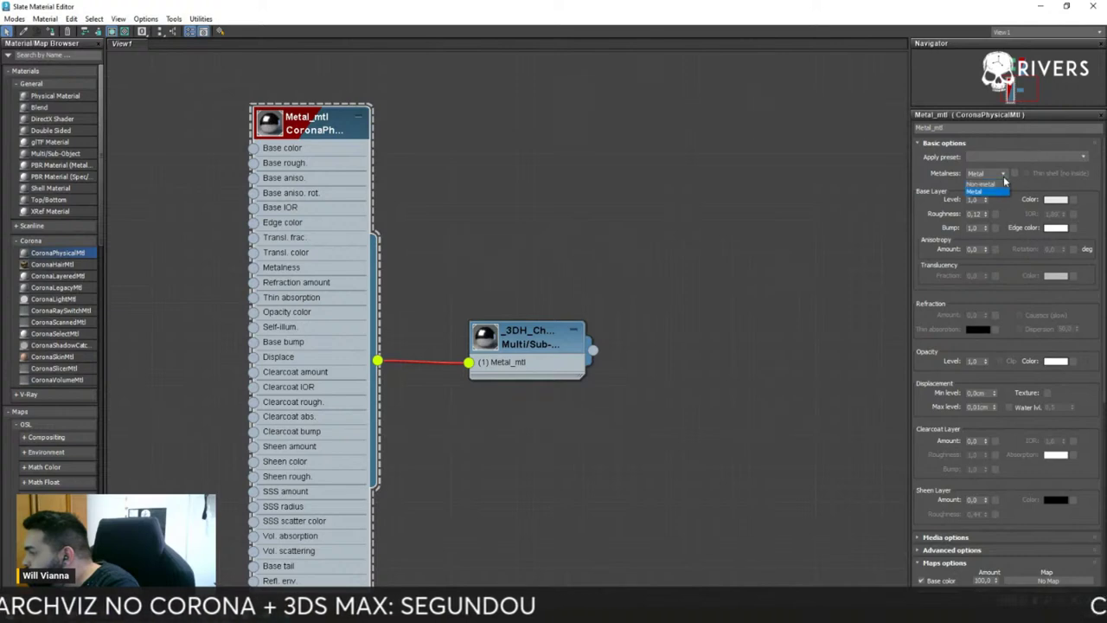
- Toggle Metal_mtl to Non-metal and back to Metal, raising roughness above 0.12
{"action": "left_click", "coordinate": [1001, 184]}
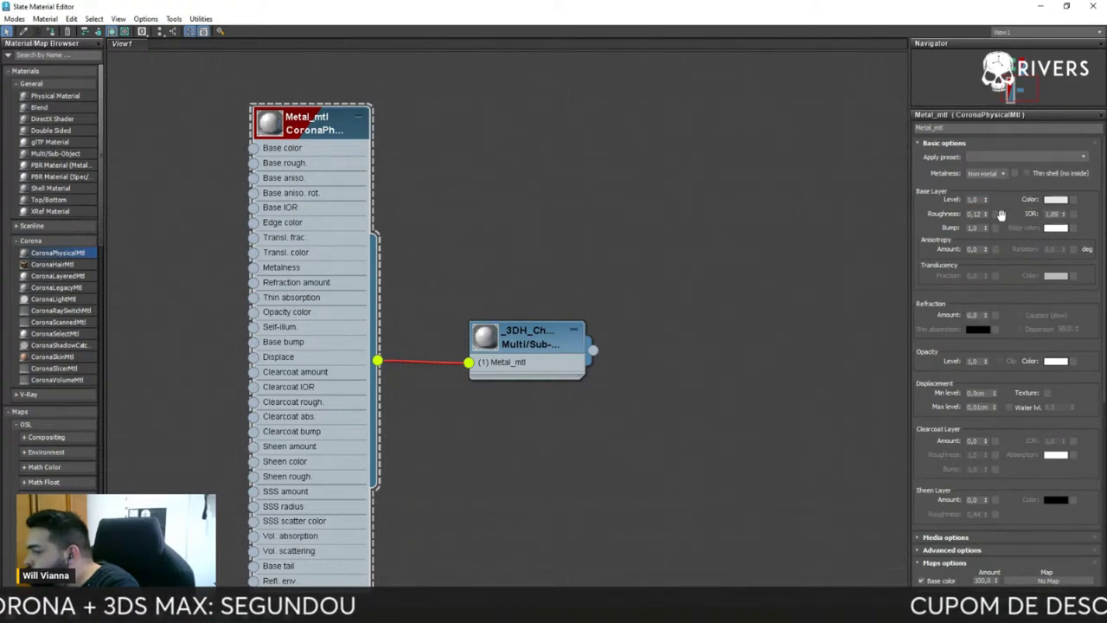
{"action": "left_click", "coordinate": [1053, 213]}
{"action": "type", "text": "3"}
{"action": "middle_click_drag", "start_coordinate": [525, 166], "coordinate": [719, 174]}
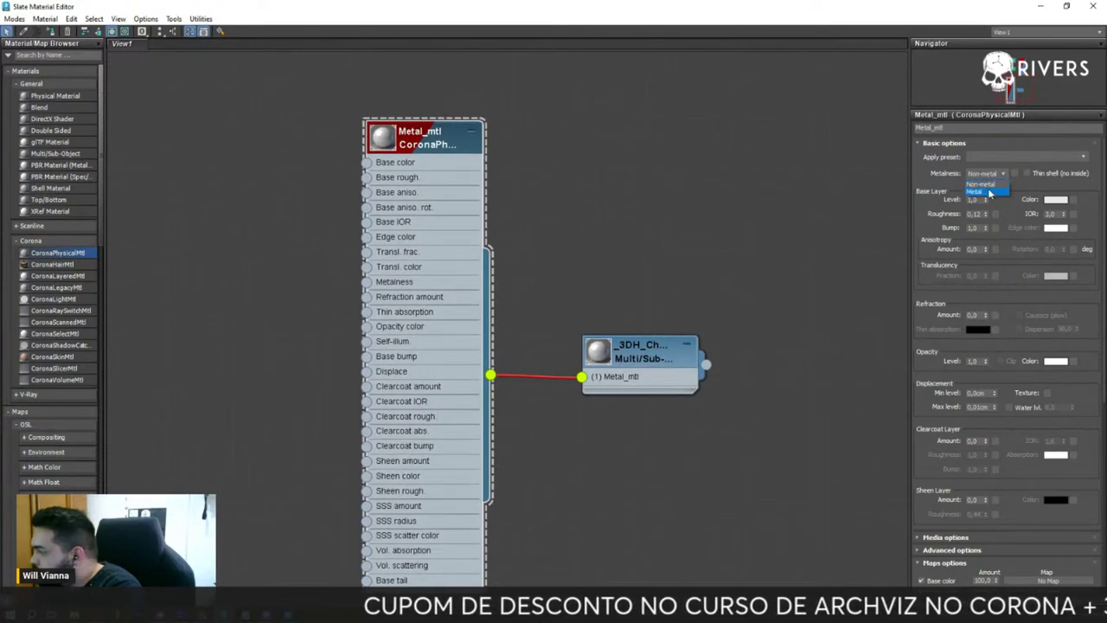
{"action": "left_click", "coordinate": [990, 192]}
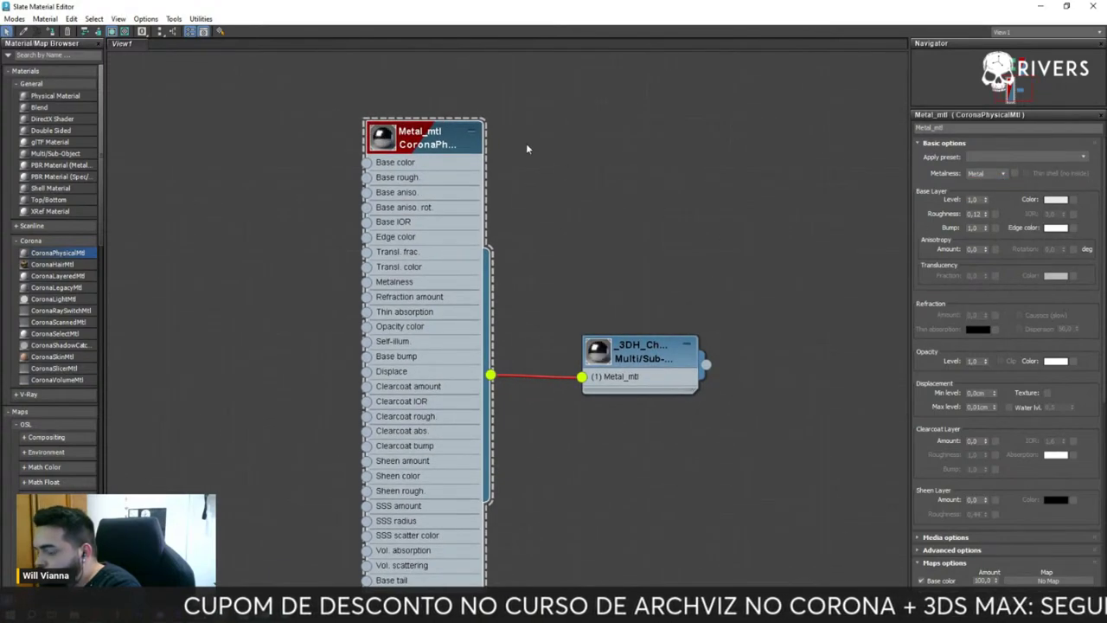
{"action": "scroll", "coordinate": [402, 154], "scroll_direction": "up", "scroll_amount": 2}
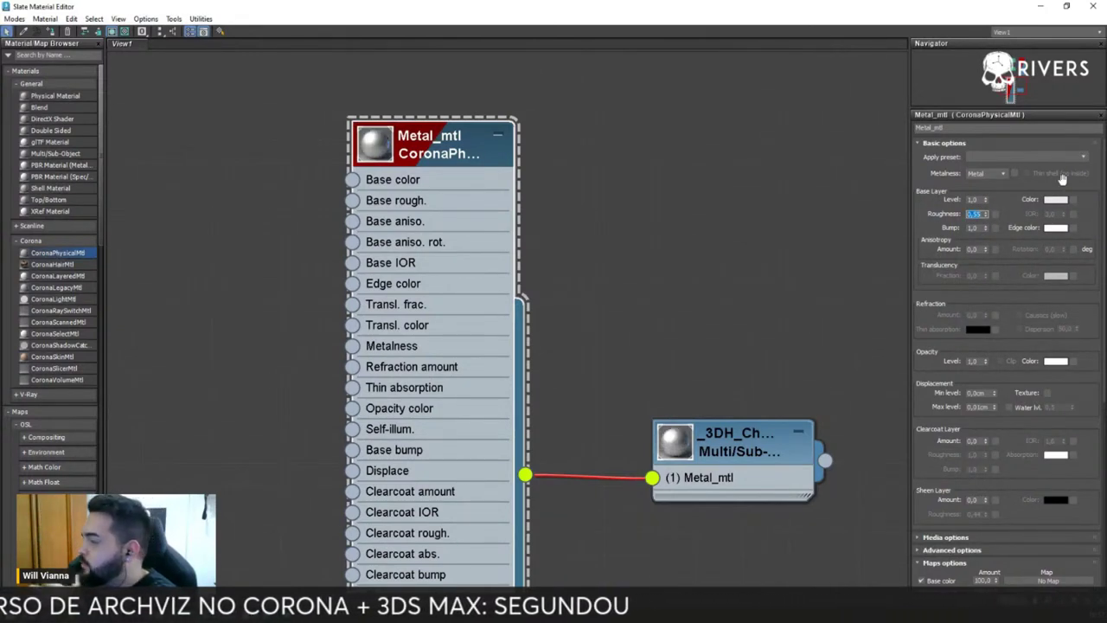
{"action": "key", "text": "m"}
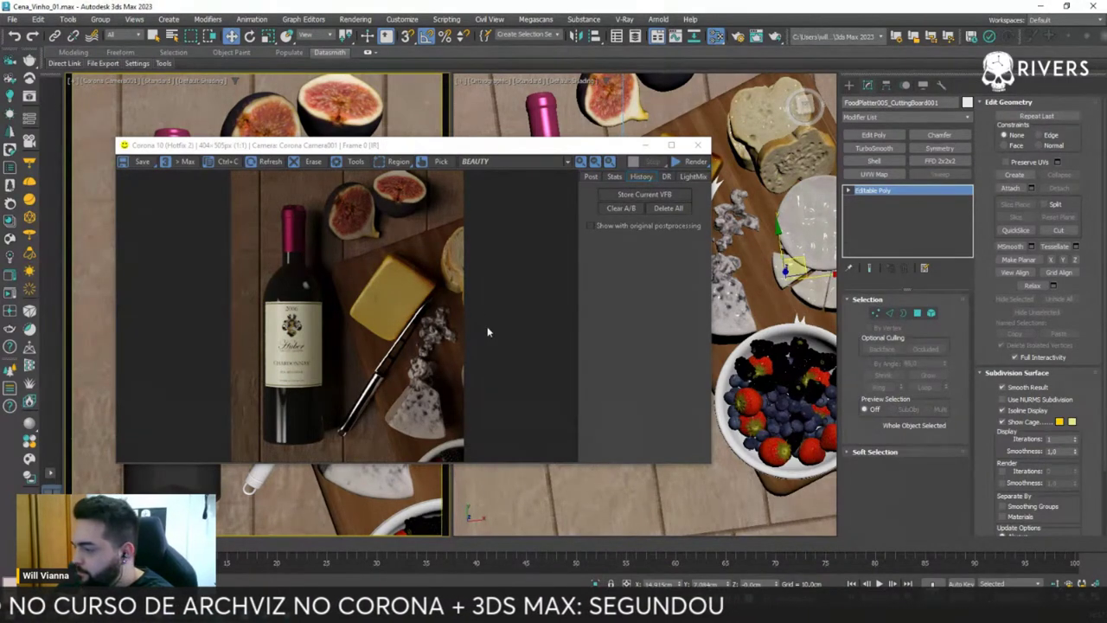
- Move the Corona frame buffer up-left, run an interactive render and stop it once refined
{"action": "mouse_move", "coordinate": [476, 150]}
{"action": "left_mouse_down"}
{"action": "mouse_move", "coordinate": [444, 87]}
{"action": "mouse_move", "coordinate": [629, 88]}
{"action": "mouse_move", "coordinate": [601, 83]}
{"action": "left_mouse_up"}
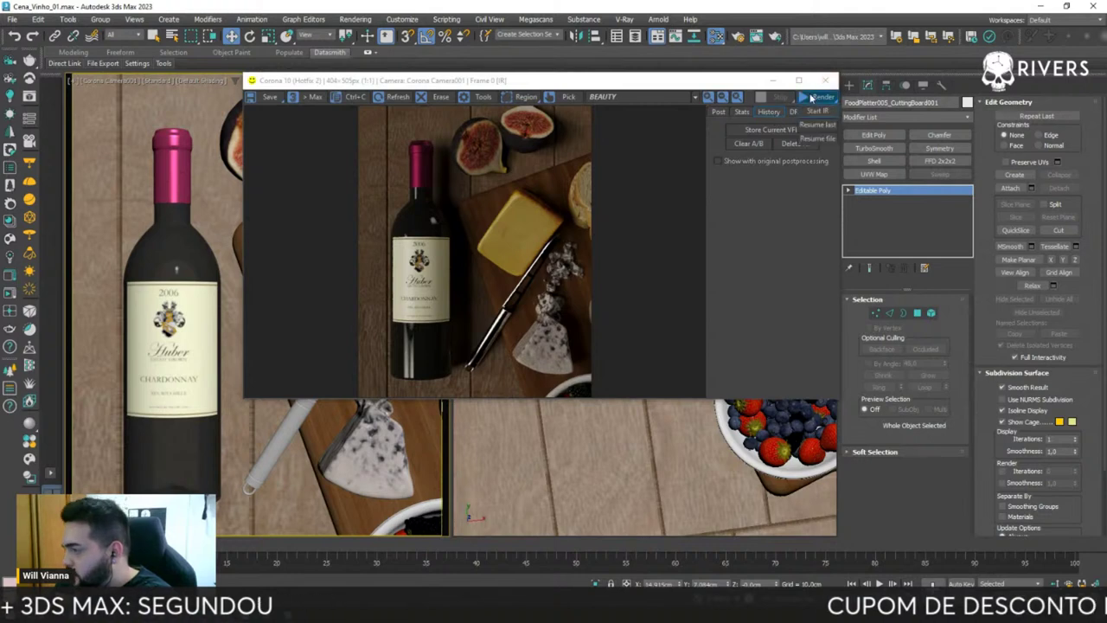
{"action": "left_click", "coordinate": [818, 96]}
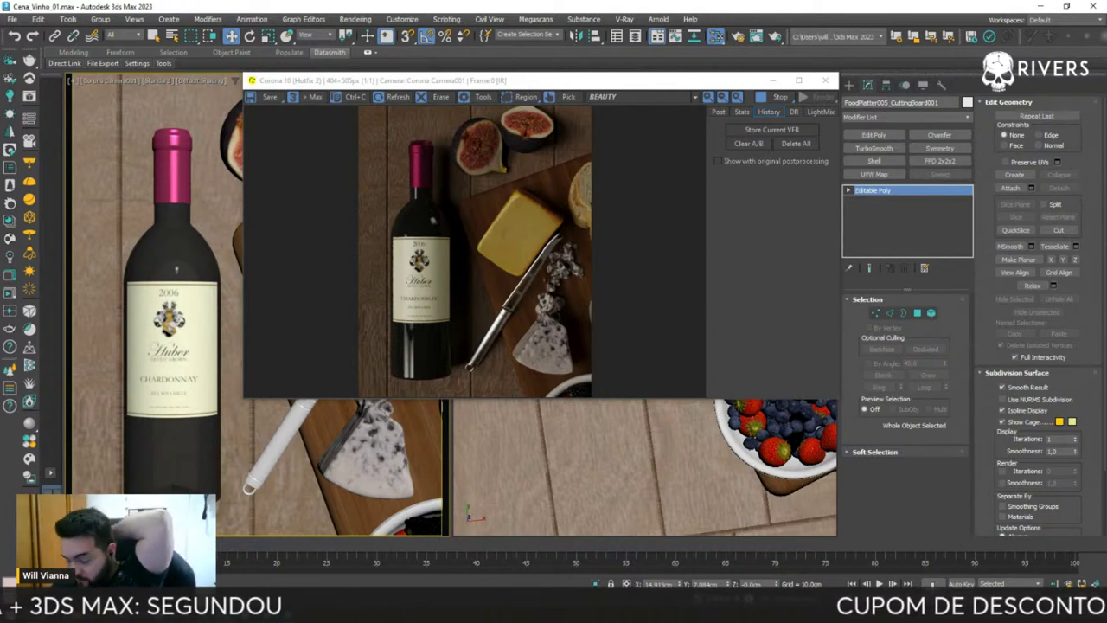
{"action": "left_click", "coordinate": [785, 98]}
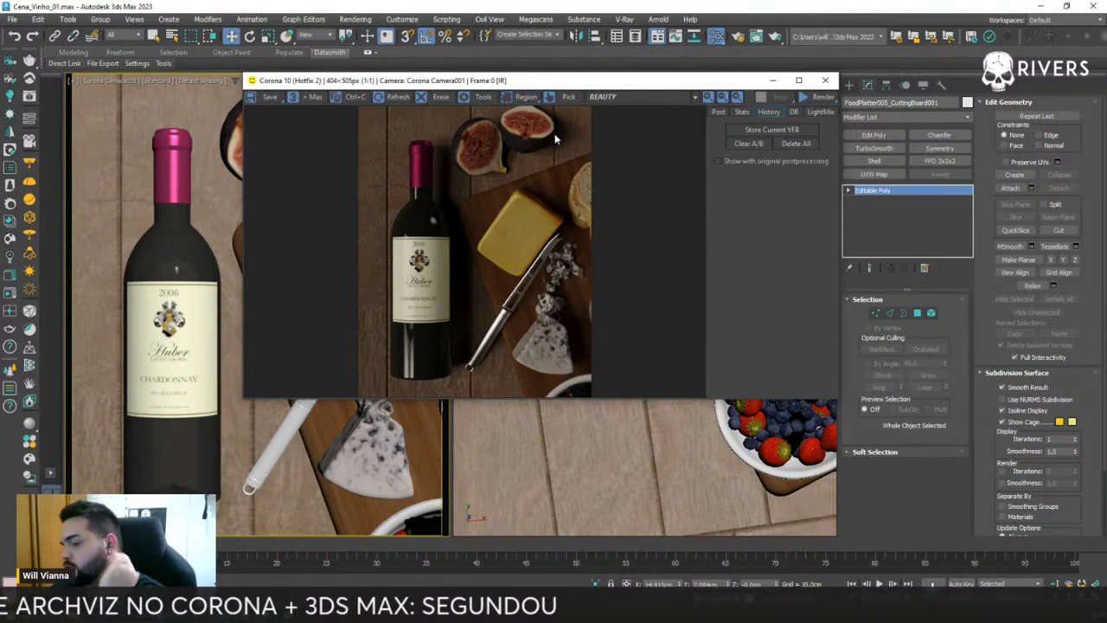
- Delete the spare cutting board and its stray knife and cheese beside the platter
{"action": "left_click", "coordinate": [825, 80]}
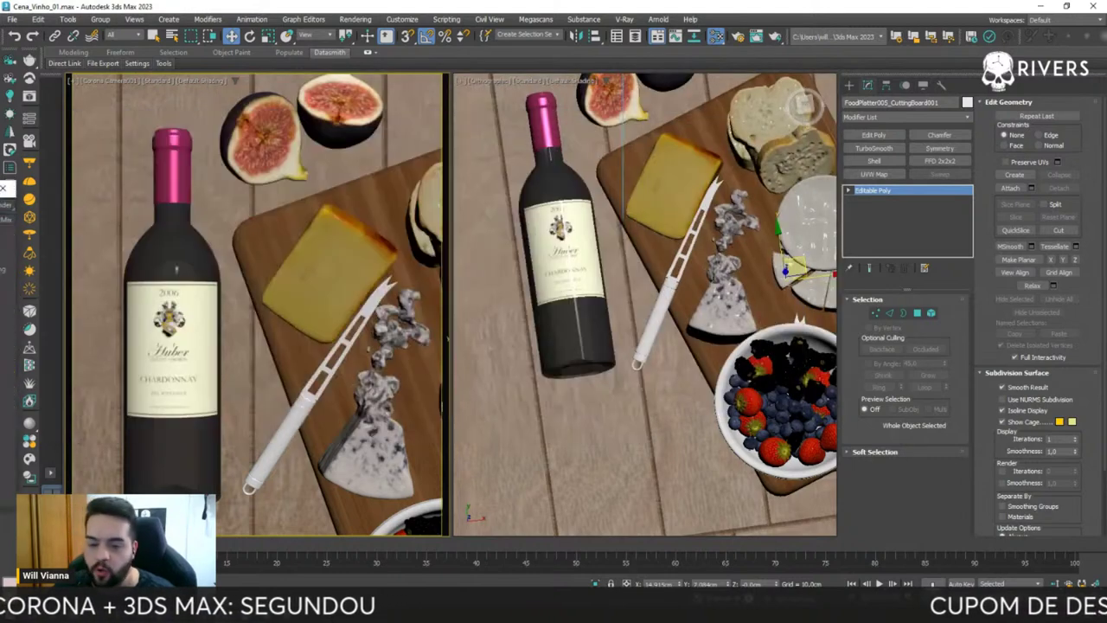
{"action": "scroll", "coordinate": [696, 235], "scroll_direction": "down", "scroll_amount": 5}
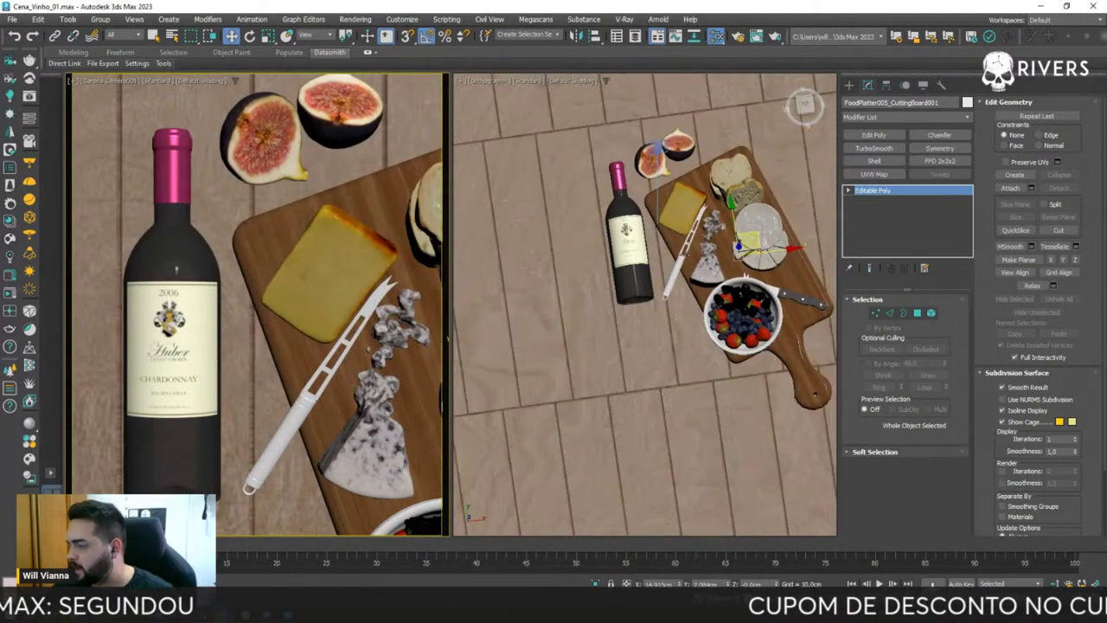
{"action": "scroll", "coordinate": [730, 273], "scroll_direction": "down", "scroll_amount": 5}
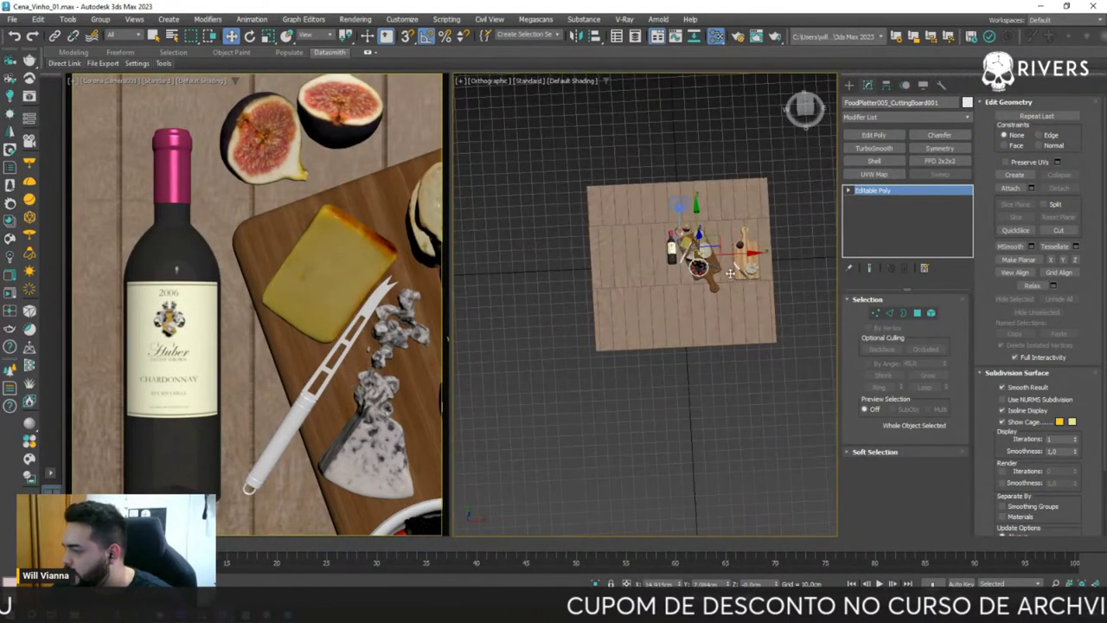
{"action": "scroll", "coordinate": [729, 273], "scroll_direction": "up", "scroll_amount": 5}
{"action": "scroll", "coordinate": [700, 251], "scroll_direction": "up", "scroll_amount": 3}
{"action": "scroll", "coordinate": [670, 234], "scroll_direction": "up", "scroll_amount": 3}
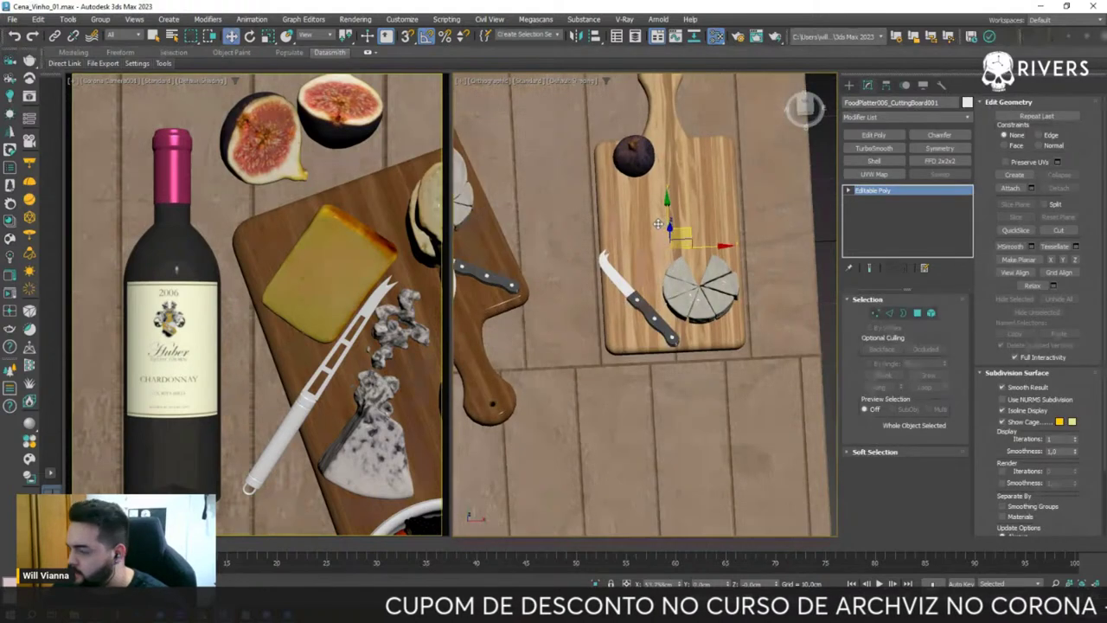
{"action": "key", "text": "Delete"}
{"action": "scroll", "coordinate": [686, 293], "scroll_direction": "down", "scroll_amount": 4}
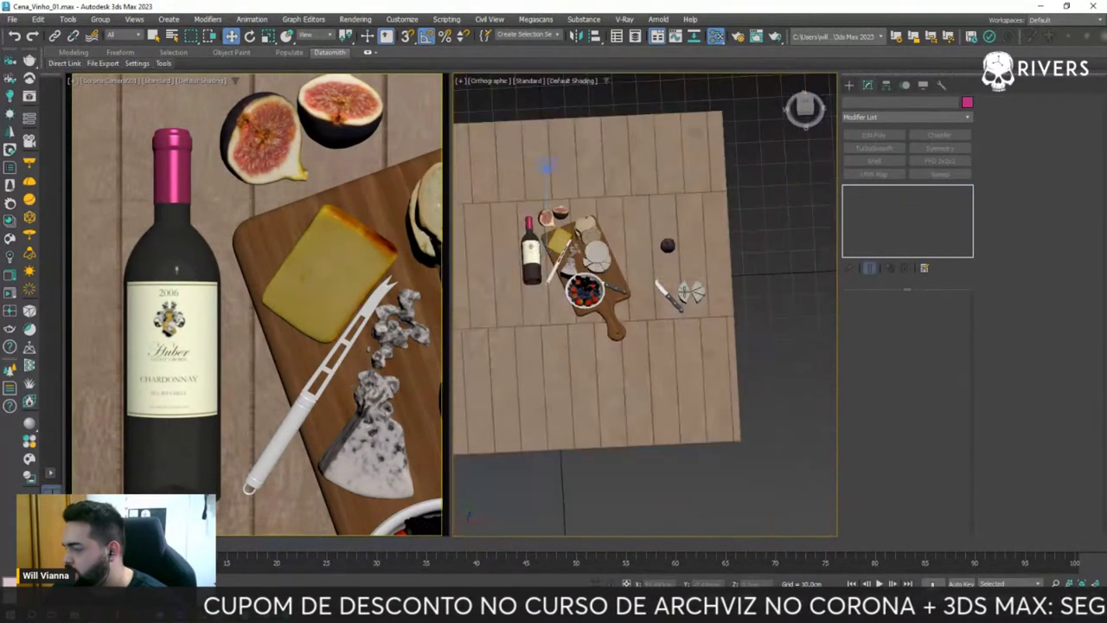
{"action": "left_click_drag", "start_coordinate": [657, 208], "coordinate": [657, 211]}
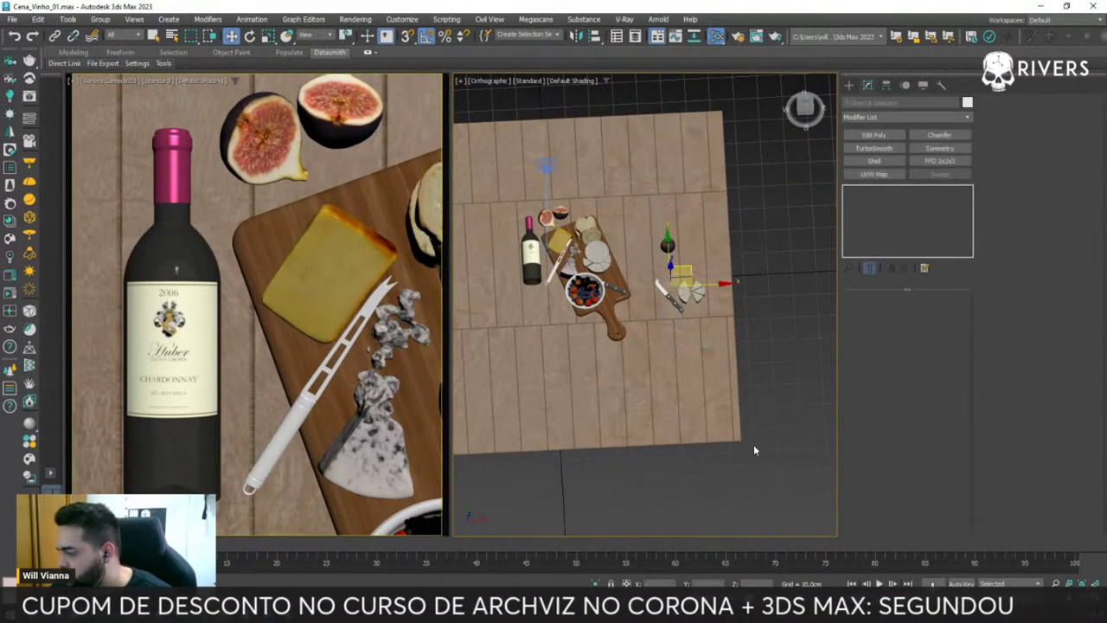
{"action": "left_click", "coordinate": [740, 398]}
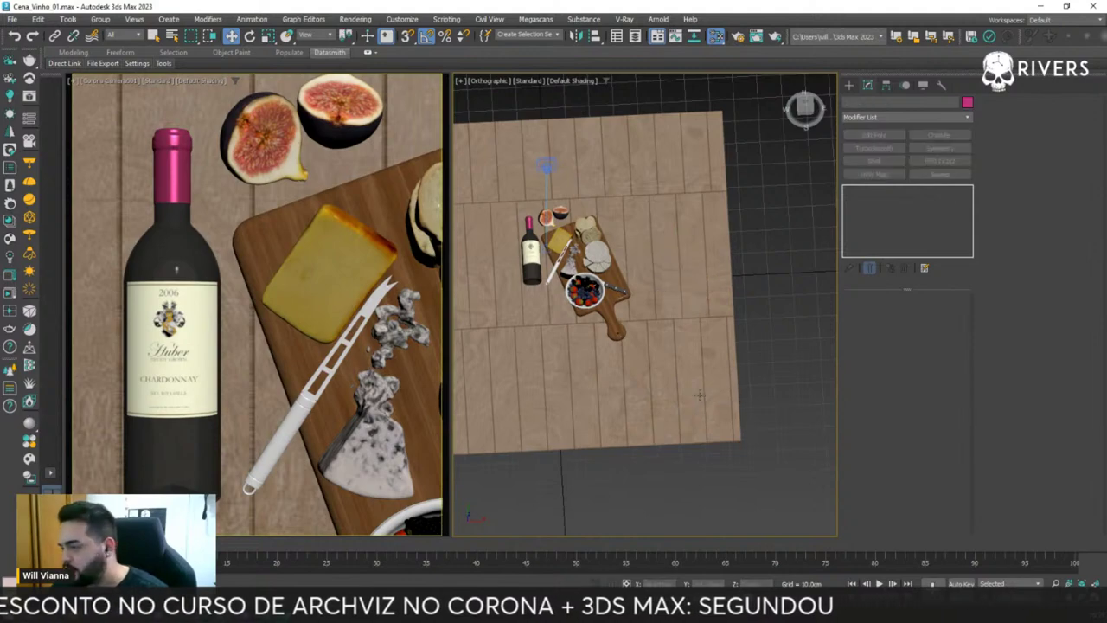
{"action": "scroll", "coordinate": [619, 267], "scroll_direction": "up", "scroll_amount": 5}
- Select the cheese wheel and open its Queijo_Amarelo group with Group > Open
{"action": "left_click", "coordinate": [546, 221]}
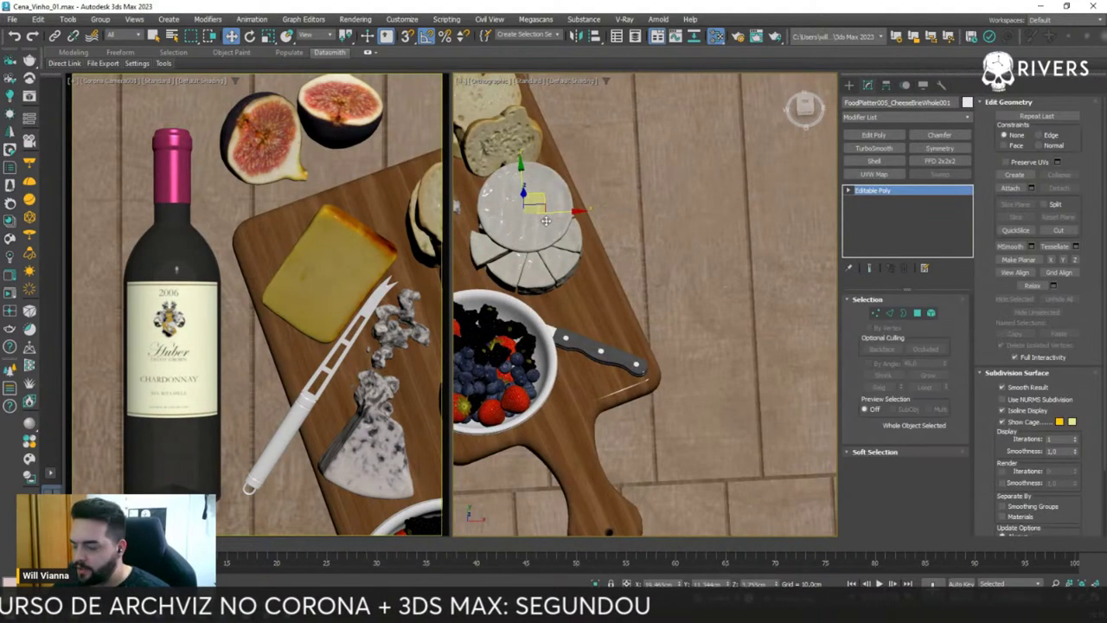
{"action": "left_click", "coordinate": [617, 190]}
{"action": "middle_click_drag", "start_coordinate": [617, 190], "coordinate": [755, 208]}
{"action": "scroll", "coordinate": [553, 242], "scroll_direction": "up", "scroll_amount": 3}
{"action": "scroll", "coordinate": [655, 290], "scroll_direction": "up", "scroll_amount": 2}
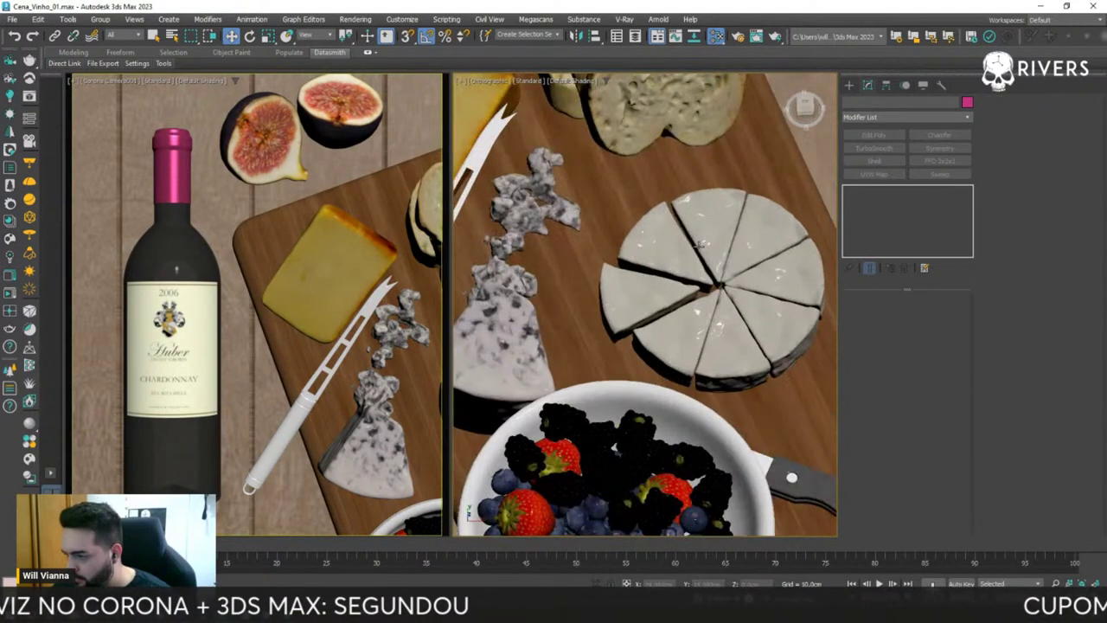
{"action": "left_click", "coordinate": [654, 291]}
{"action": "middle_click_drag", "start_coordinate": [654, 291], "coordinate": [617, 290]}
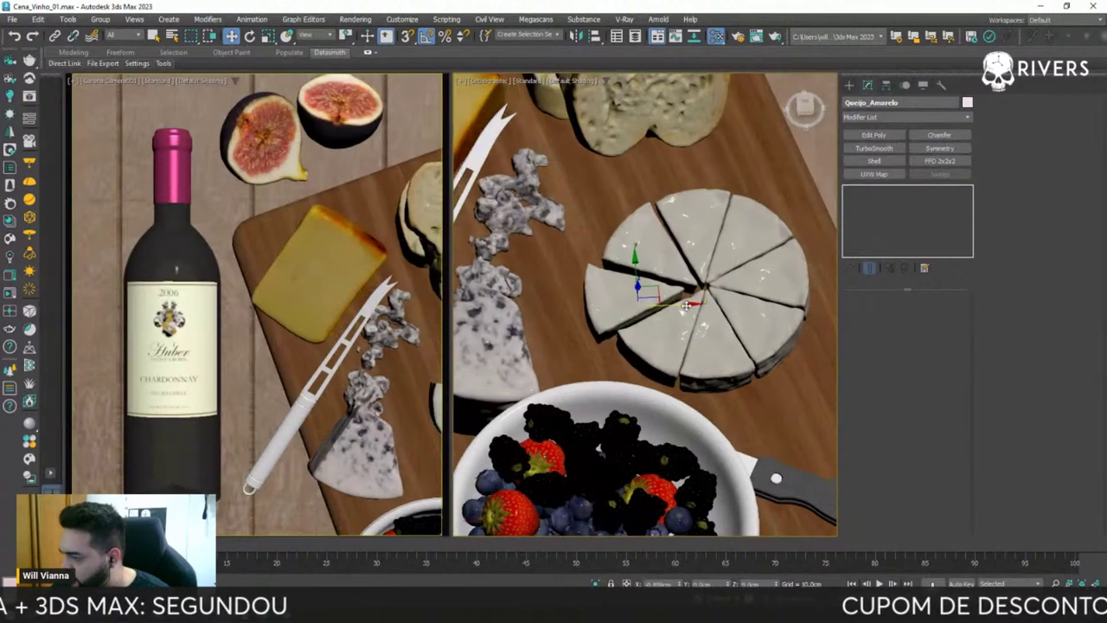
{"action": "key", "text": "shift+z"}
{"action": "left_click", "coordinate": [101, 19]}
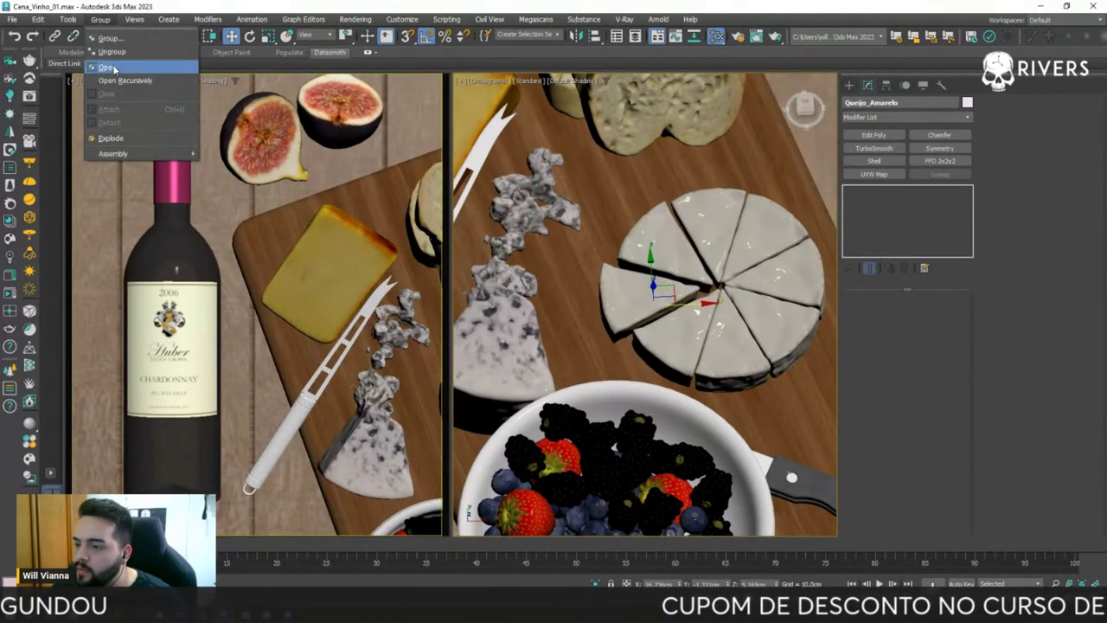
{"action": "left_click", "coordinate": [118, 69]}
- Select a single cheese wedge and review the Datasmith export options
{"action": "left_click", "coordinate": [620, 290]}
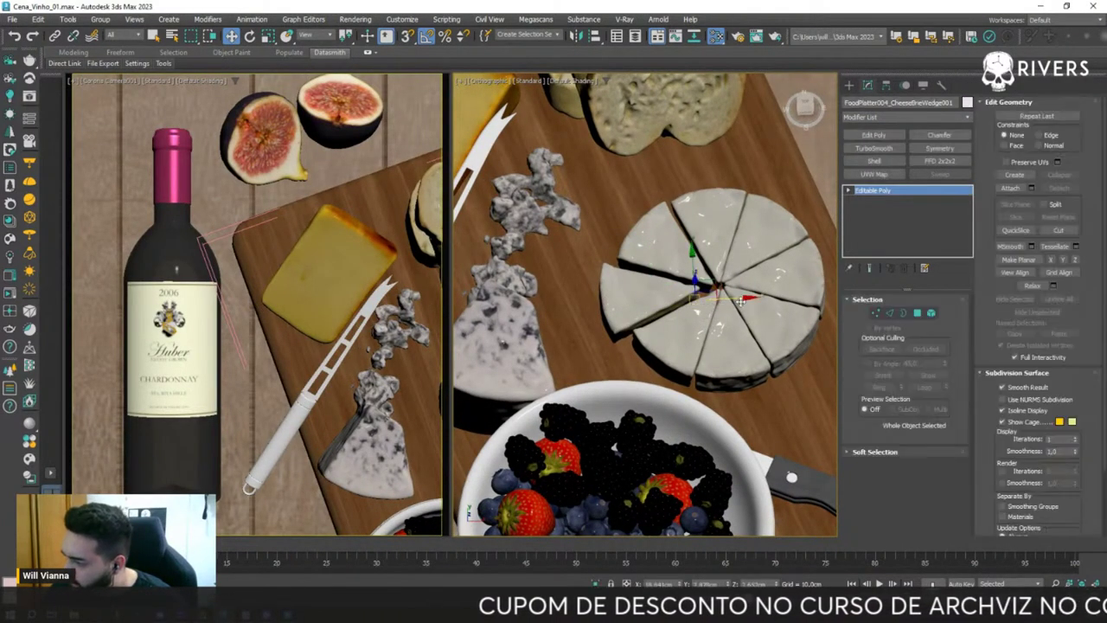
{"action": "left_click", "coordinate": [138, 63]}
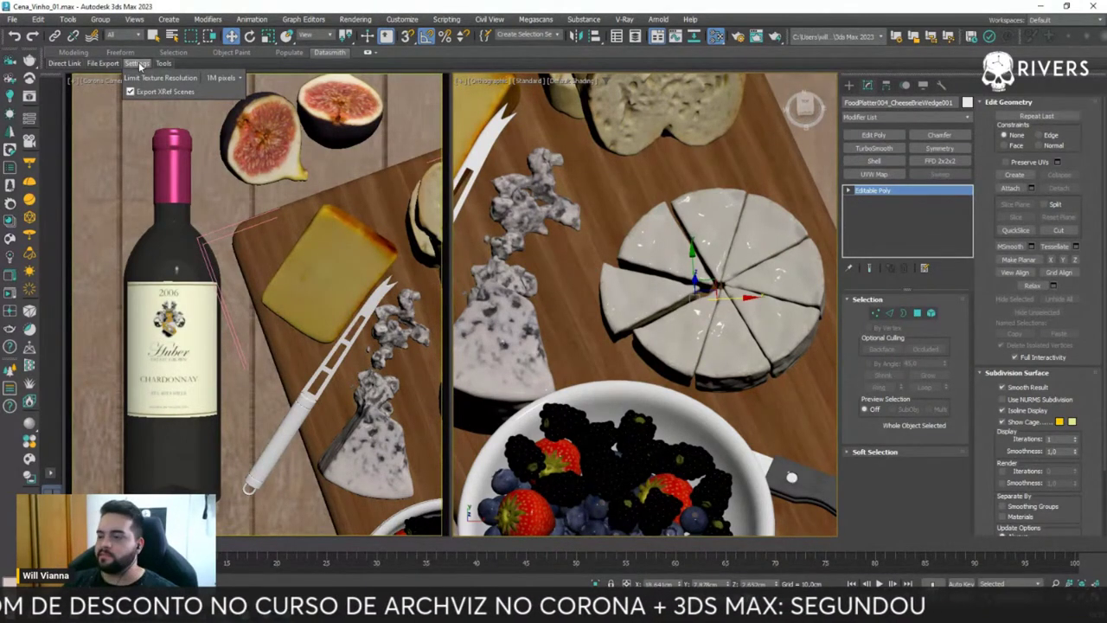
{"action": "left_click", "coordinate": [102, 63]}
{"action": "left_click", "coordinate": [138, 64]}
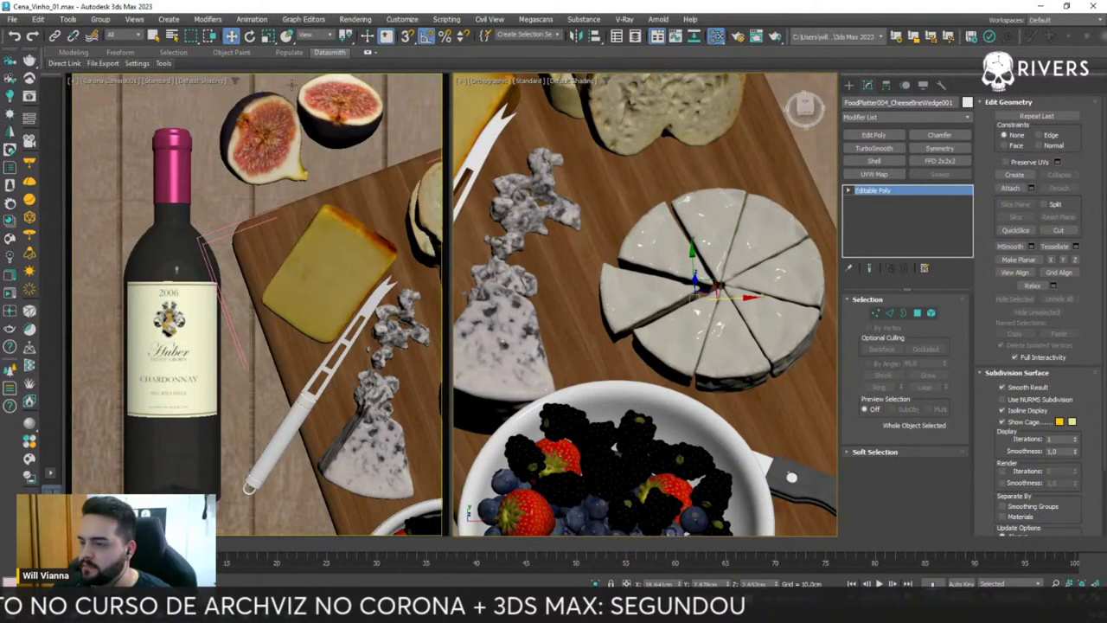
{"action": "scroll", "coordinate": [554, 242], "scroll_direction": "down", "scroll_amount": 8}
{"action": "middle_click_drag", "start_coordinate": [554, 242], "coordinate": [509, 182], "text": "alt"}
- Select CoronaCamera001 and raise it higher above the board
{"action": "left_click", "coordinate": [543, 182]}
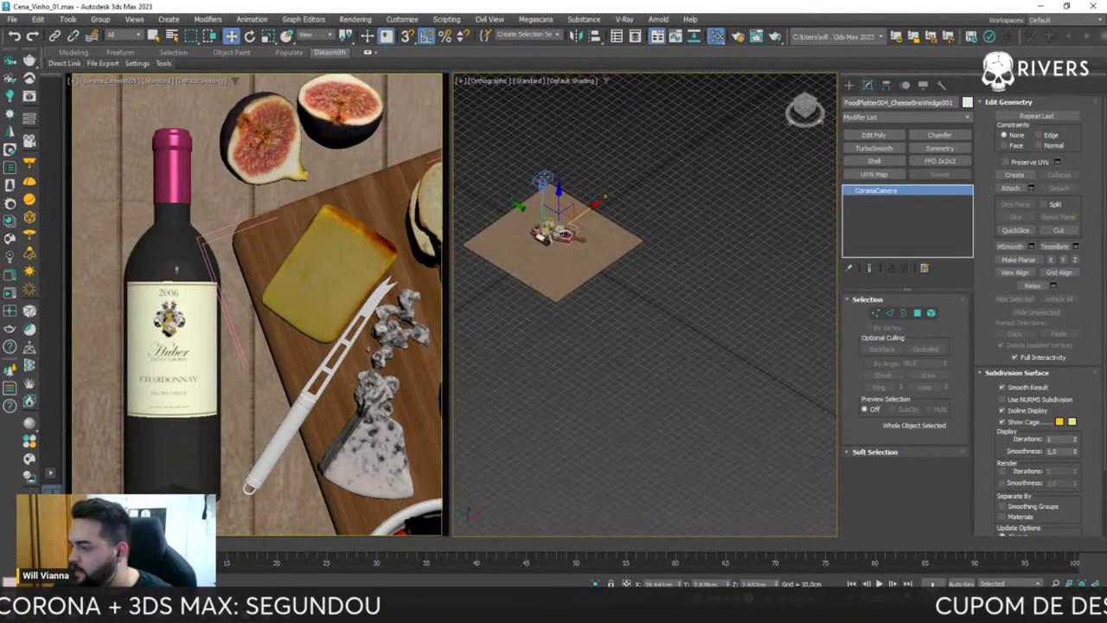
{"action": "mouse_move", "coordinate": [712, 207]}
{"action": "middle_mouse_down", "text": "alt"}
{"action": "mouse_move", "coordinate": [731, 193]}
{"action": "mouse_move", "coordinate": [692, 182]}
{"action": "middle_mouse_up", "text": "alt"}
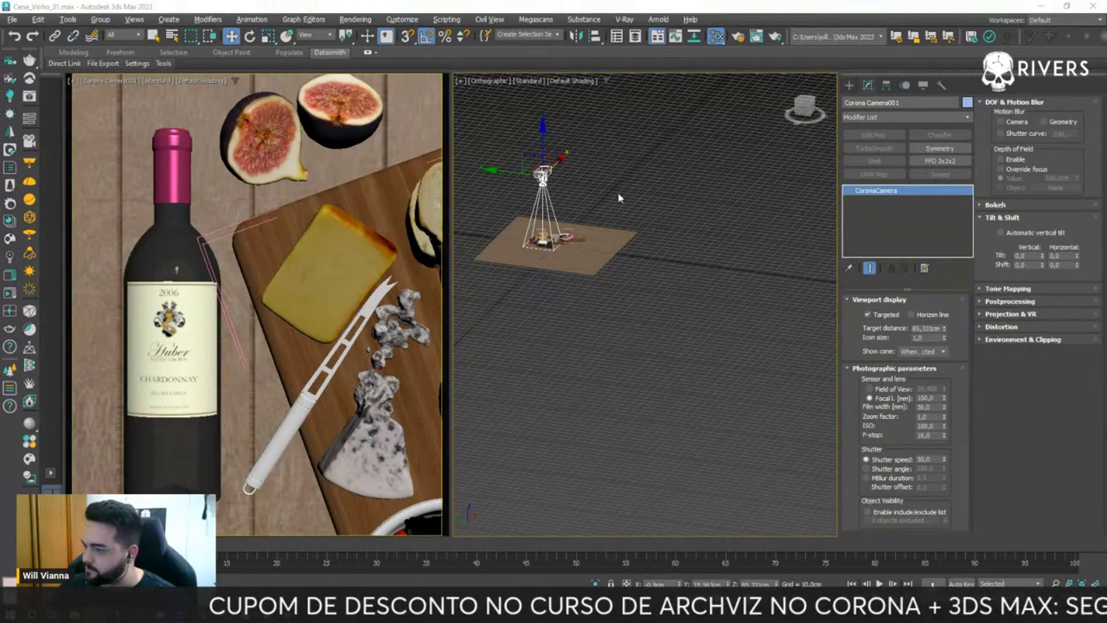
{"action": "middle_click_drag", "start_coordinate": [619, 198], "coordinate": [604, 191], "text": "alt"}
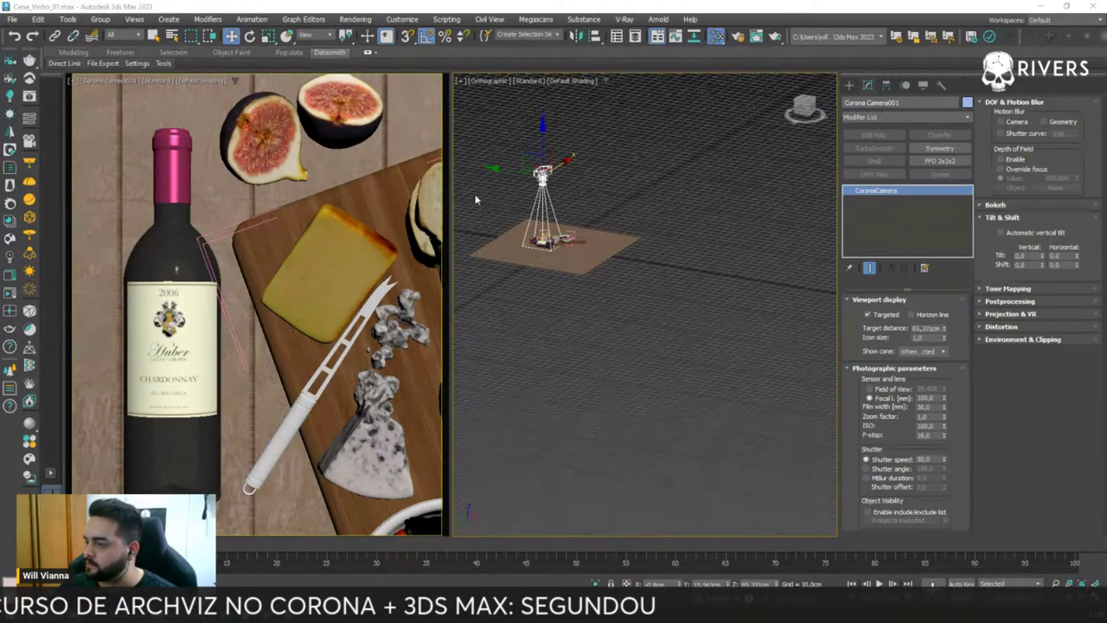
{"action": "left_click_drag", "start_coordinate": [545, 136], "coordinate": [547, 127]}
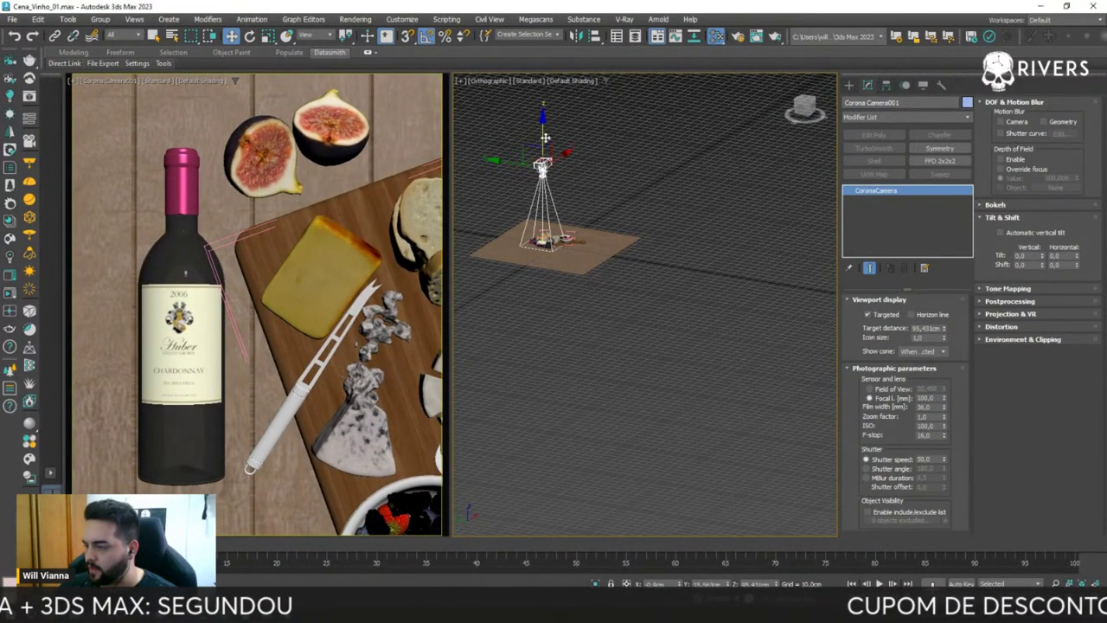
- Make the camera viewport active and open the Corona frame buffer on the right
{"action": "middle_click_drag", "start_coordinate": [649, 229], "coordinate": [563, 286], "text": "alt"}
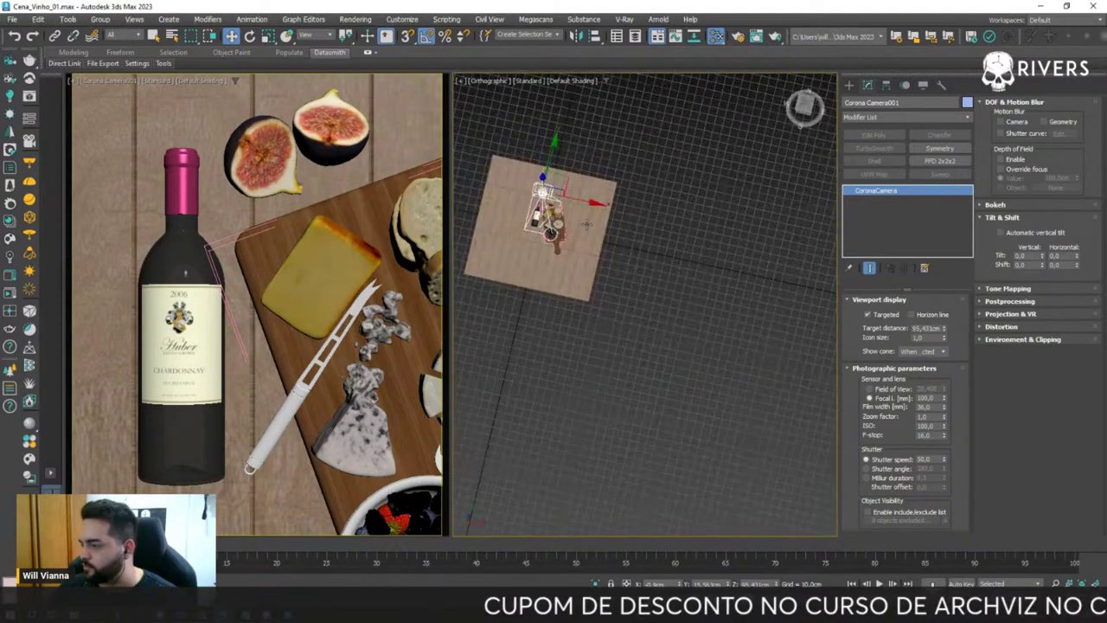
{"action": "scroll", "coordinate": [583, 229], "scroll_direction": "up", "scroll_amount": 2}
{"action": "middle_click", "coordinate": [294, 245]}
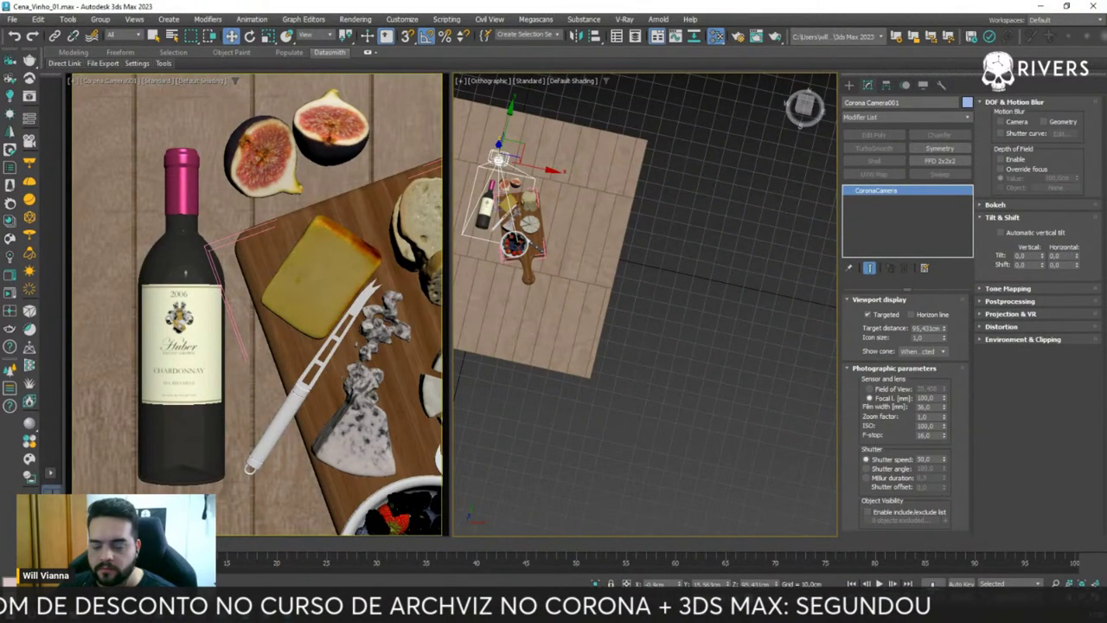
{"action": "left_click", "coordinate": [970, 37]}
{"action": "left_click_drag", "start_coordinate": [703, 110], "coordinate": [994, 87]}
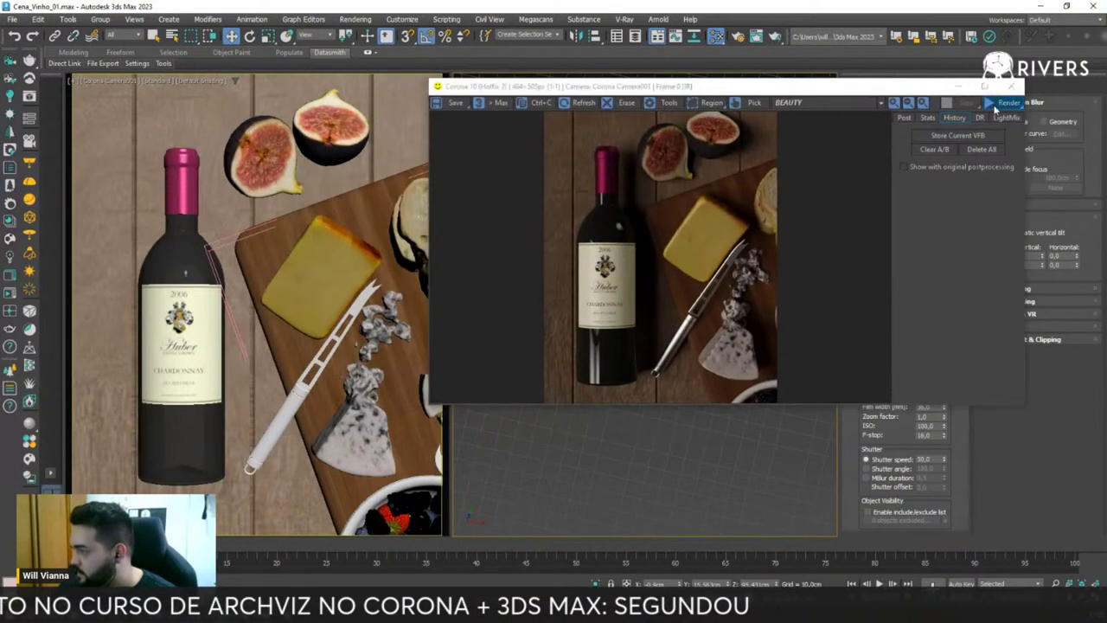
- Start a Corona render of CoronaCamera001 and move the wine bottle lower in the shot
{"action": "left_click", "coordinate": [996, 103]}
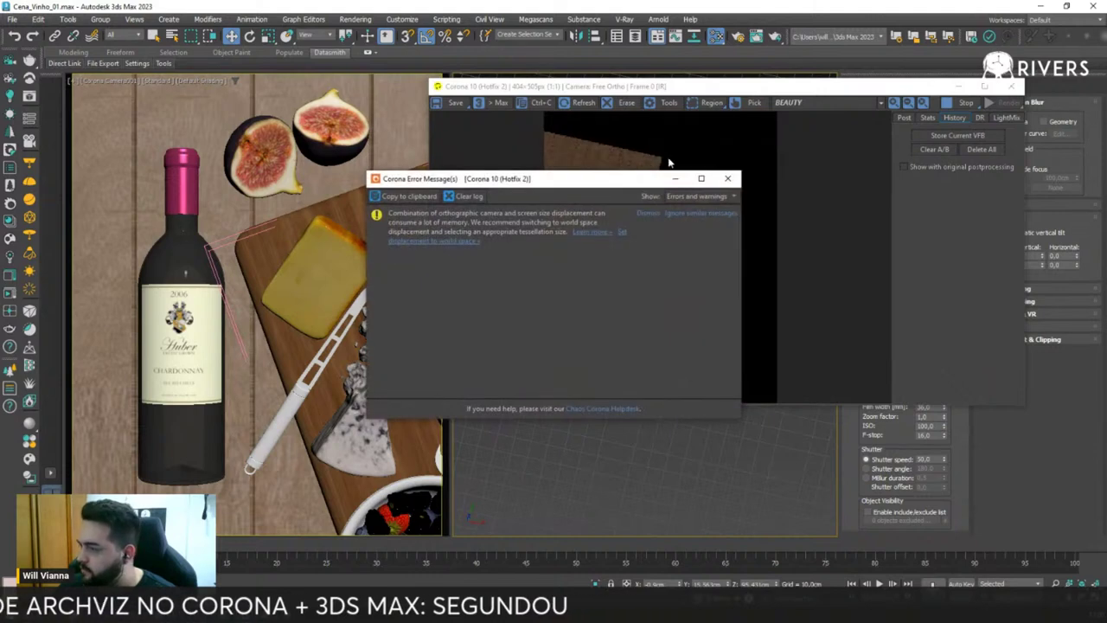
{"action": "left_click", "coordinate": [354, 156]}
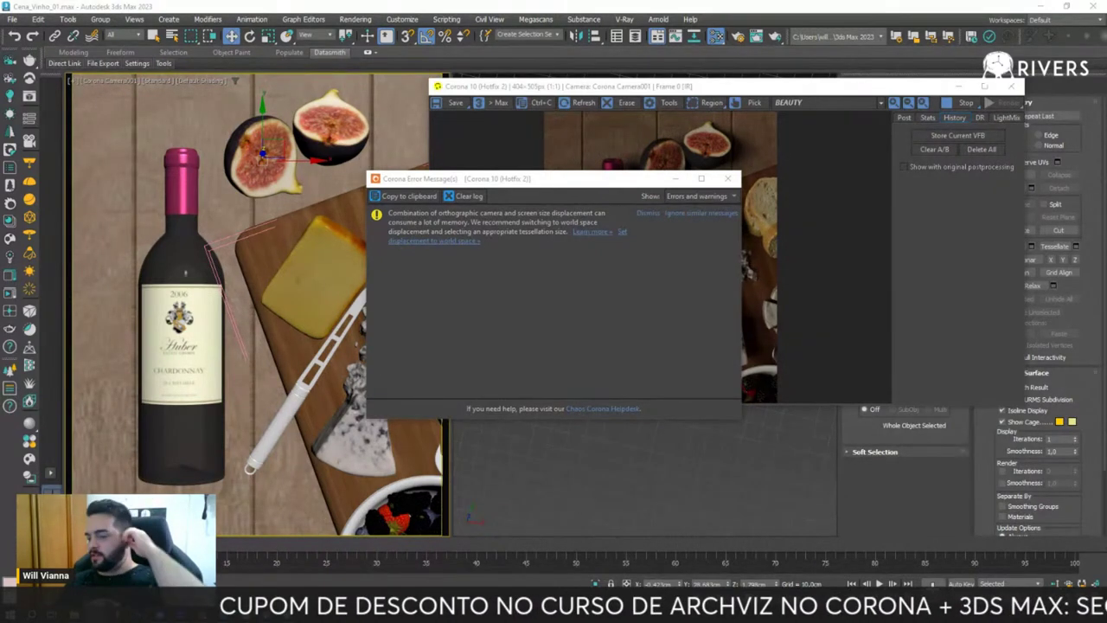
{"action": "left_click", "coordinate": [672, 95]}
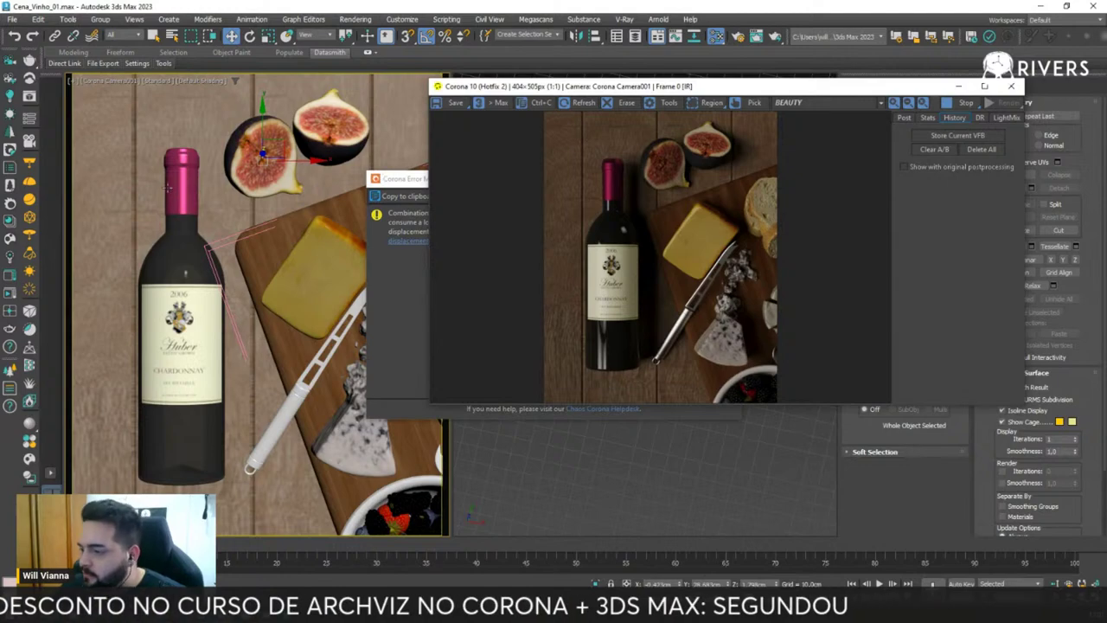
{"action": "middle_click_drag", "start_coordinate": [163, 187], "coordinate": [141, 166]}
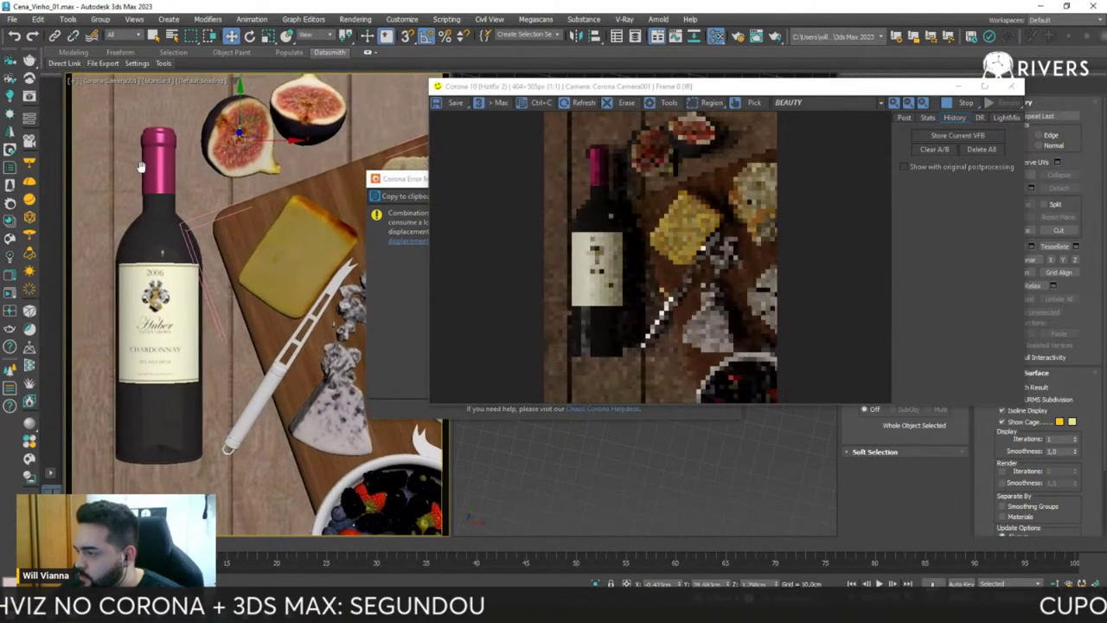
{"action": "left_click", "coordinate": [157, 365]}
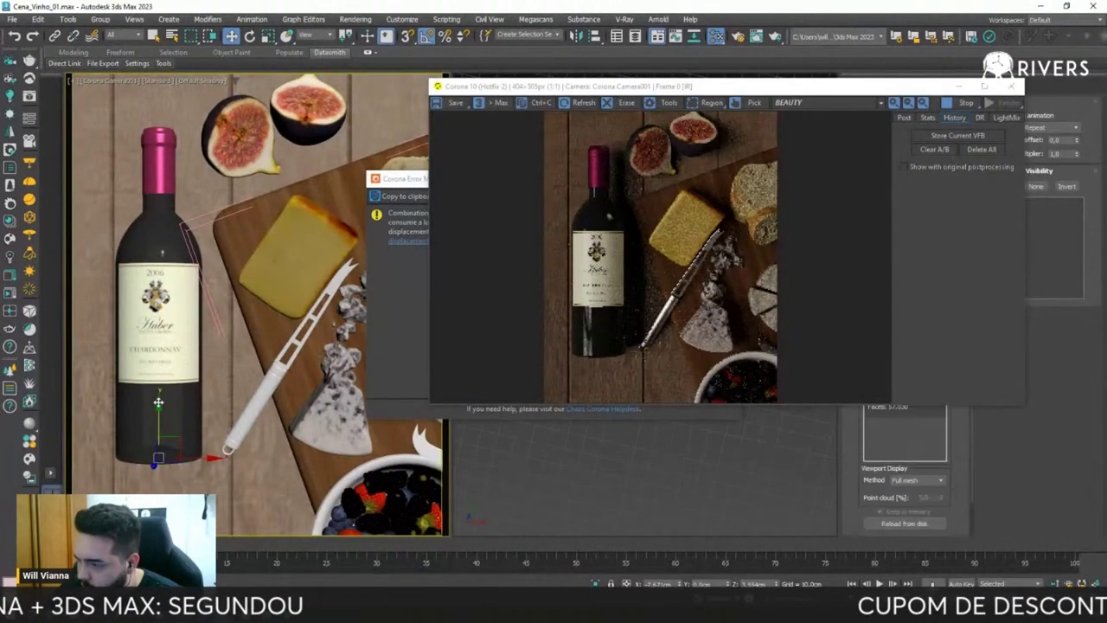
{"action": "mouse_move", "coordinate": [157, 365]}
{"action": "left_mouse_down"}
{"action": "mouse_move", "coordinate": [150, 463]}
{"action": "mouse_move", "coordinate": [160, 416]}
{"action": "left_mouse_up"}
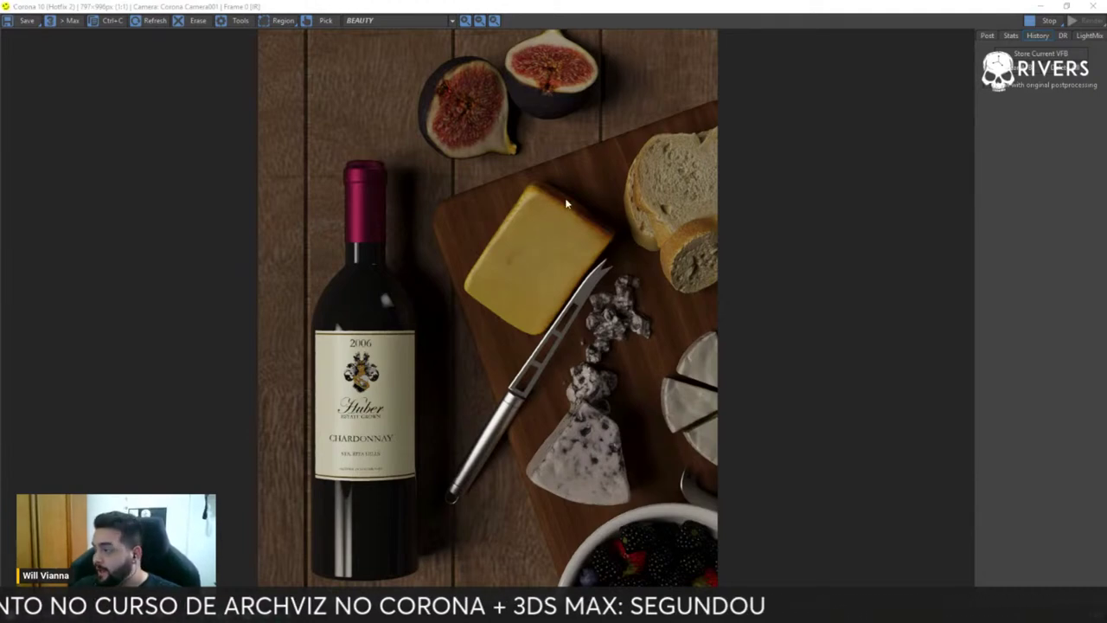
- Stop the render, minimize the frame buffer, dismiss the Corona error and save the scene
{"action": "left_click", "coordinate": [1046, 21]}
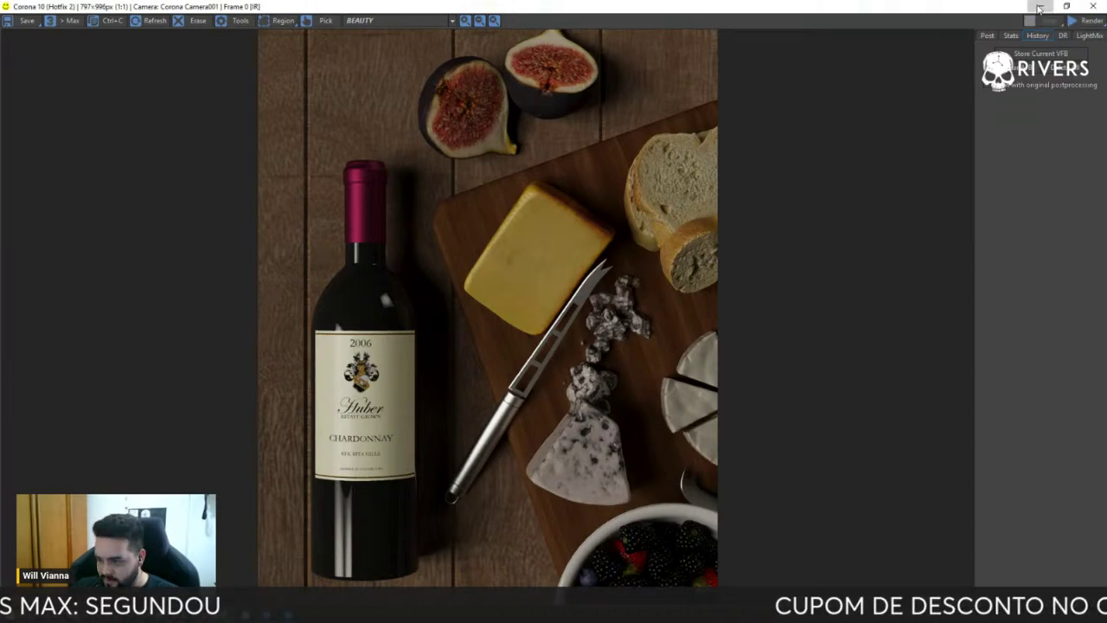
{"action": "left_click", "coordinate": [1038, 8]}
{"action": "left_click", "coordinate": [727, 178]}
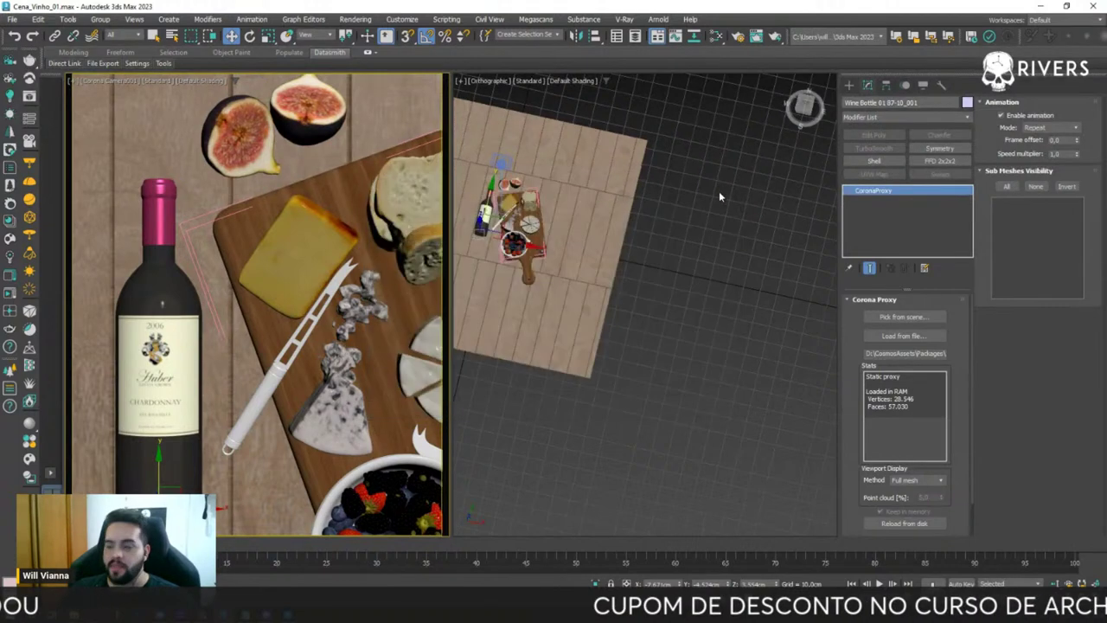
{"action": "left_click", "coordinate": [12, 19]}
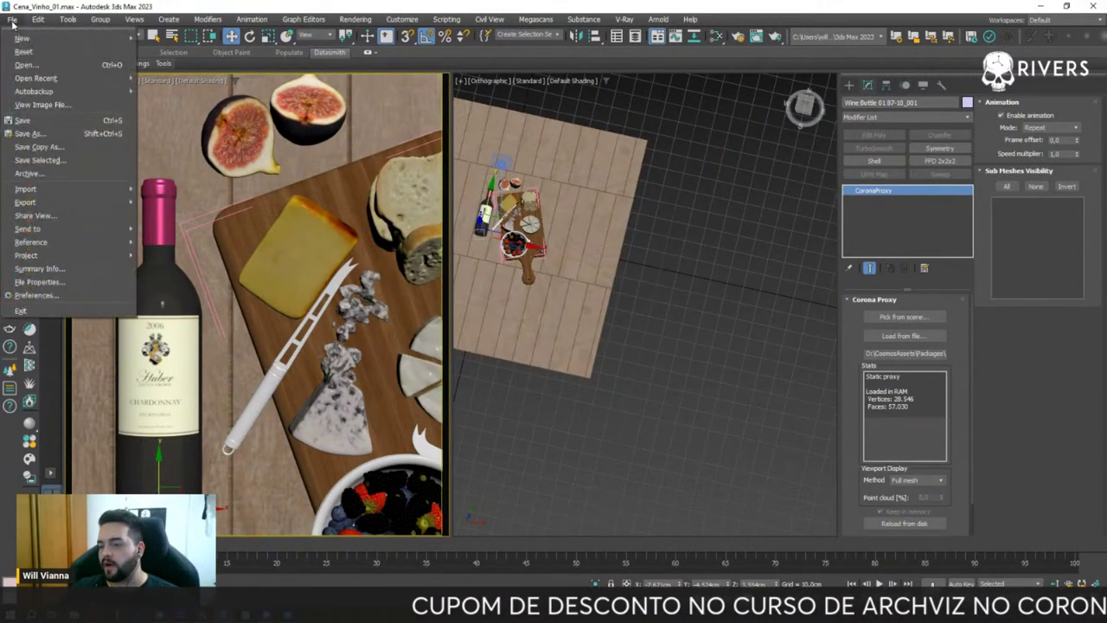
{"action": "left_click", "coordinate": [35, 122]}
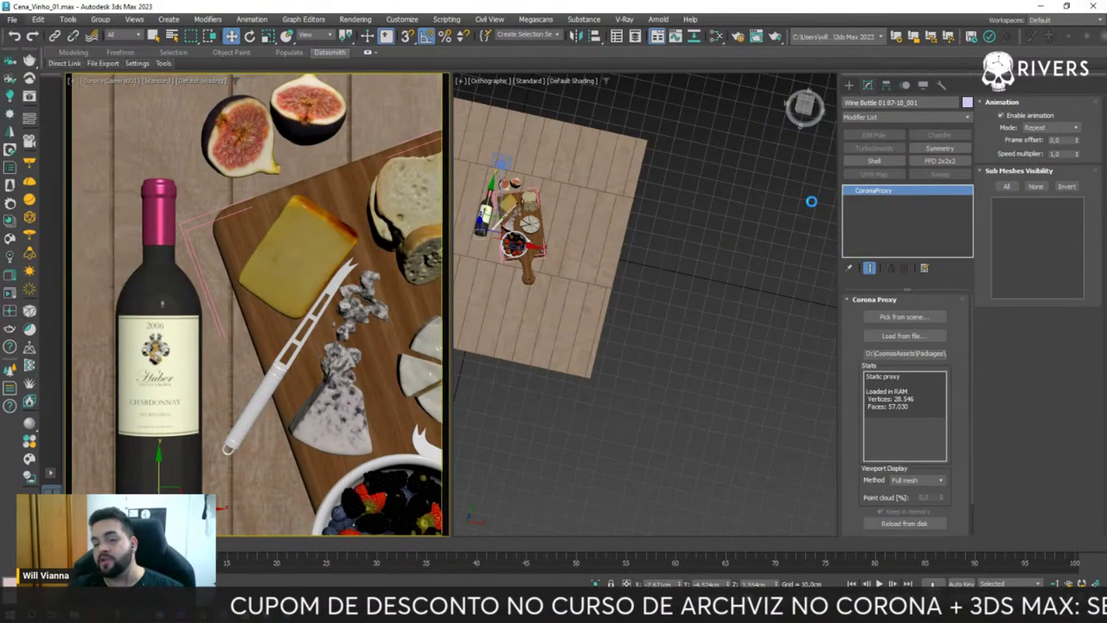